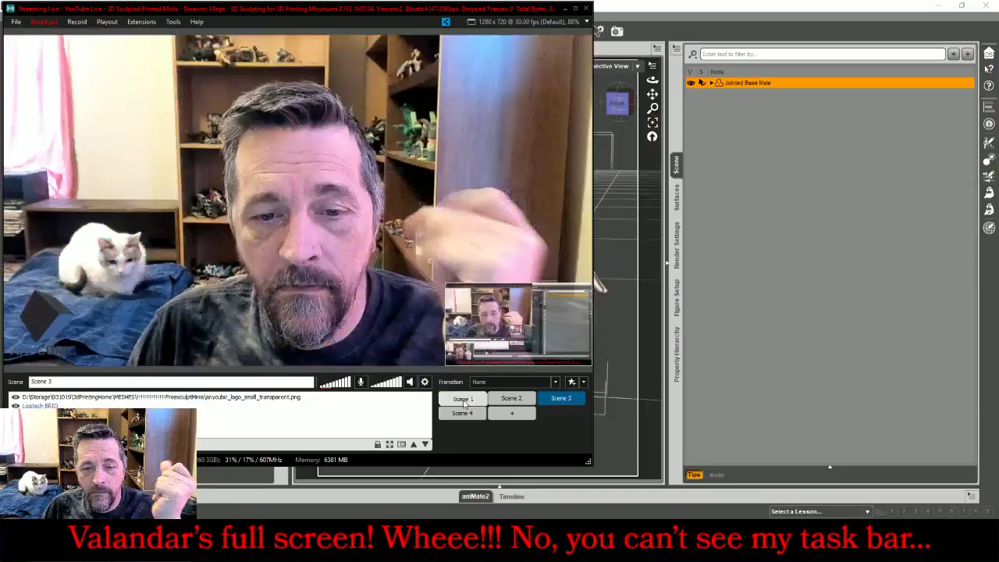
Switch to DAZ Studio and set the Dwarf race morph of the Jointed Base Male figure to 100%
{"action": "left_click", "coordinate": [464, 401]}
{"action": "left_click", "coordinate": [837, 298]}
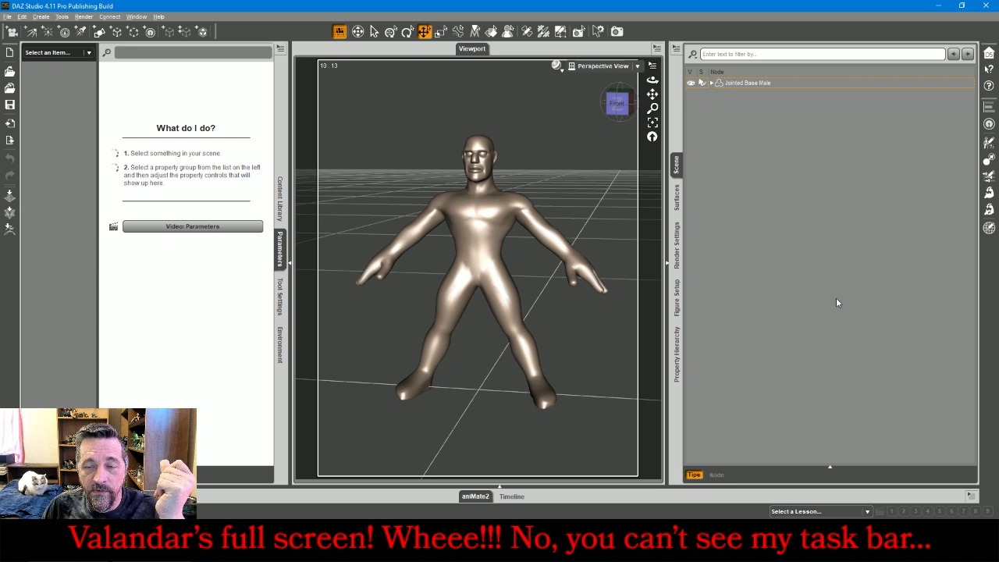
{"action": "left_click", "coordinate": [769, 83]}
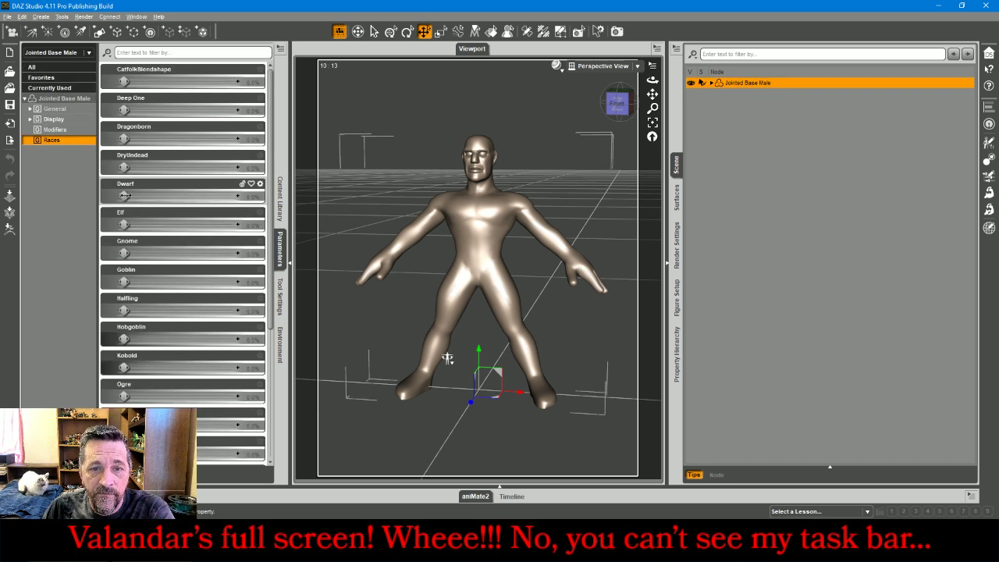
{"action": "left_click_drag", "start_coordinate": [125, 196], "coordinate": [262, 195]}
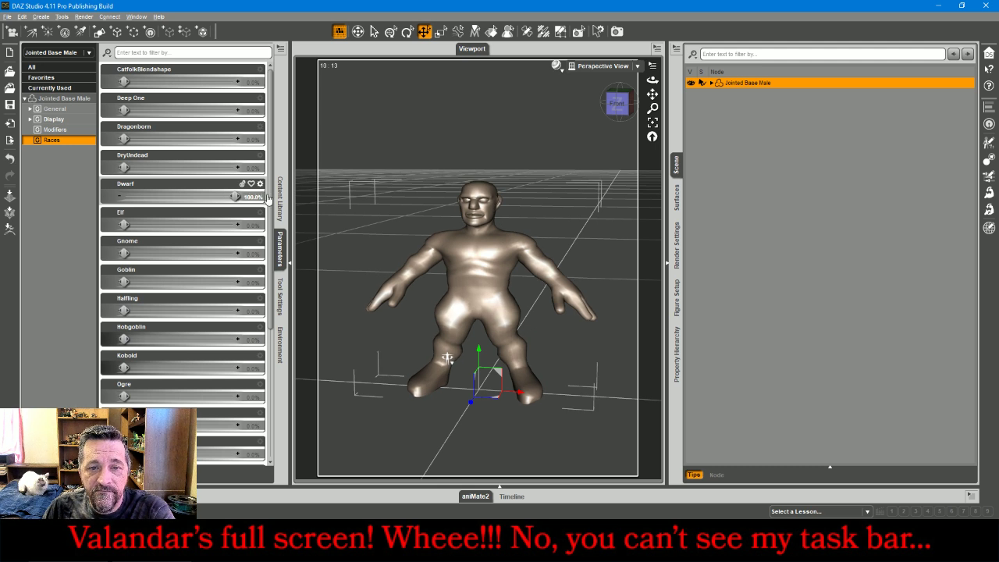
{"action": "left_click", "coordinate": [524, 156]}
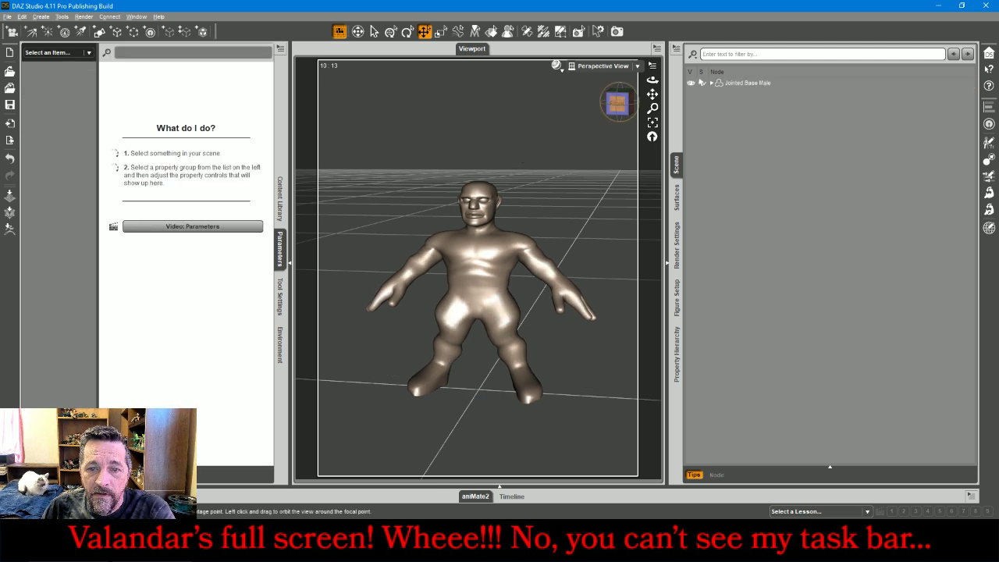
{"action": "mouse_move", "coordinate": [623, 99]}
{"action": "left_mouse_down"}
{"action": "mouse_move", "coordinate": [730, 101]}
{"action": "mouse_move", "coordinate": [609, 99]}
{"action": "left_mouse_up"}
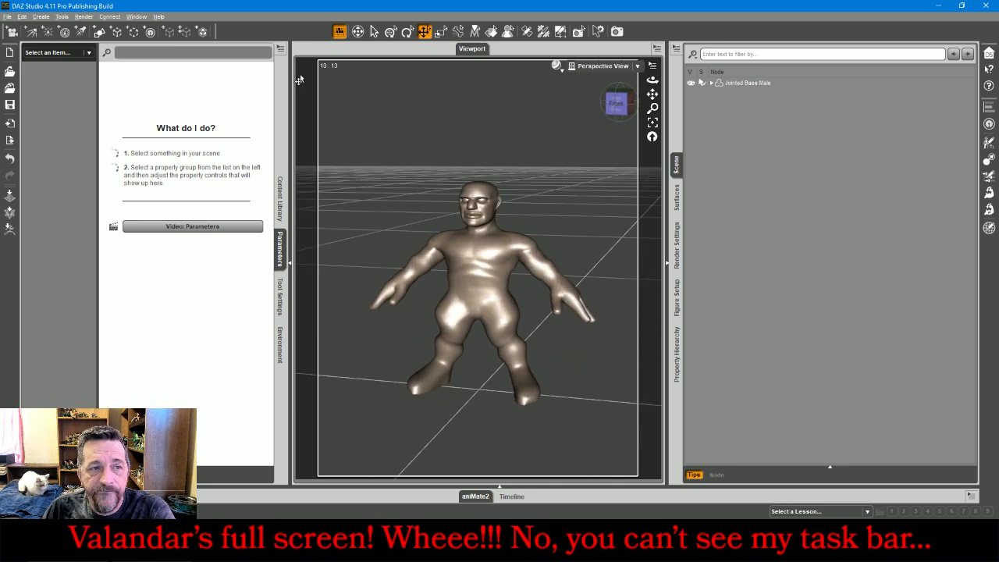
Start exporting the dwarf figure and browse to the New folder inside FreesculptMinis > PatreonMinis
{"action": "left_click", "coordinate": [8, 16]}
{"action": "left_click", "coordinate": [41, 139]}
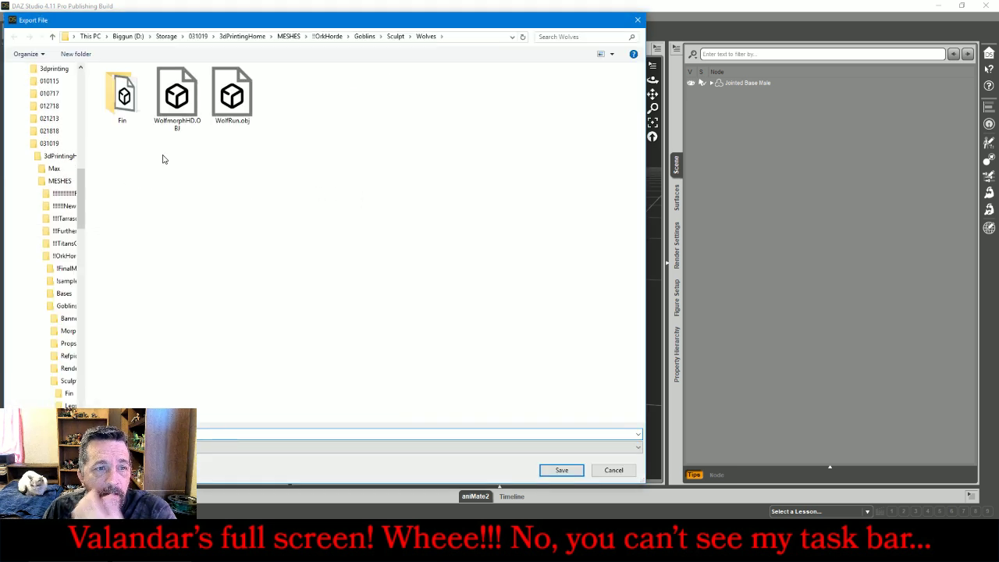
{"action": "left_click", "coordinate": [65, 194]}
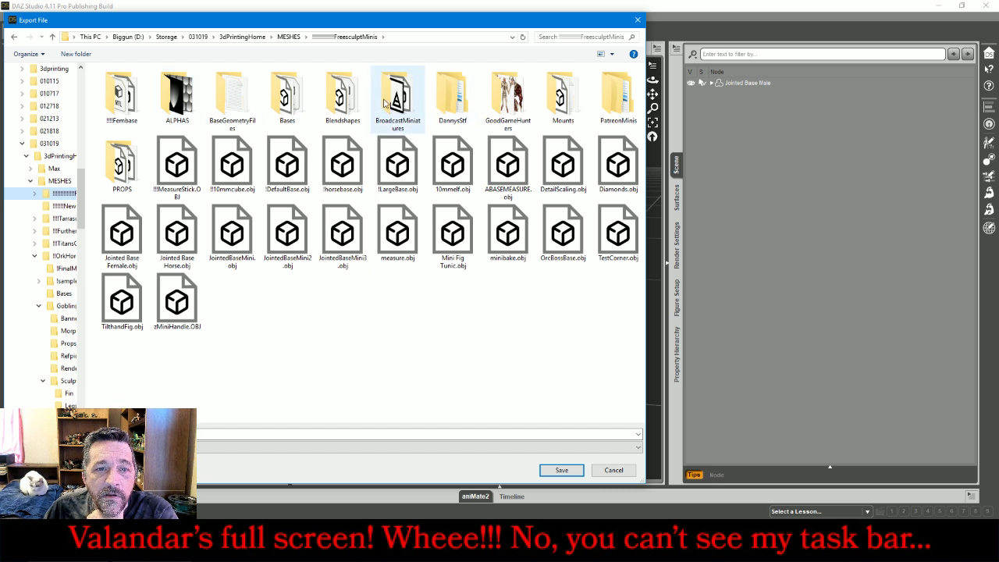
{"action": "double_click", "coordinate": [608, 107]}
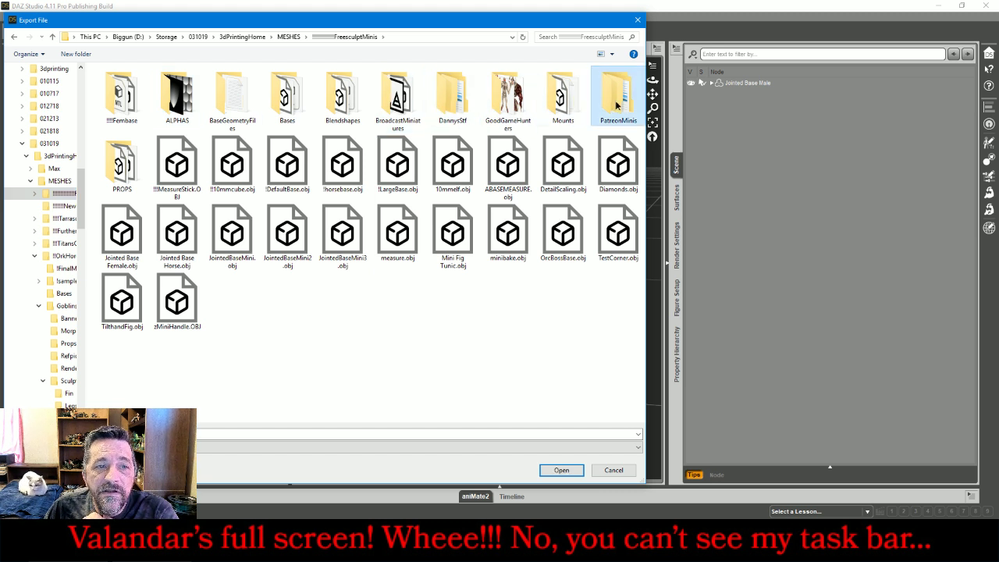
{"action": "left_click", "coordinate": [104, 84]}
{"action": "double_click", "coordinate": [104, 85]}
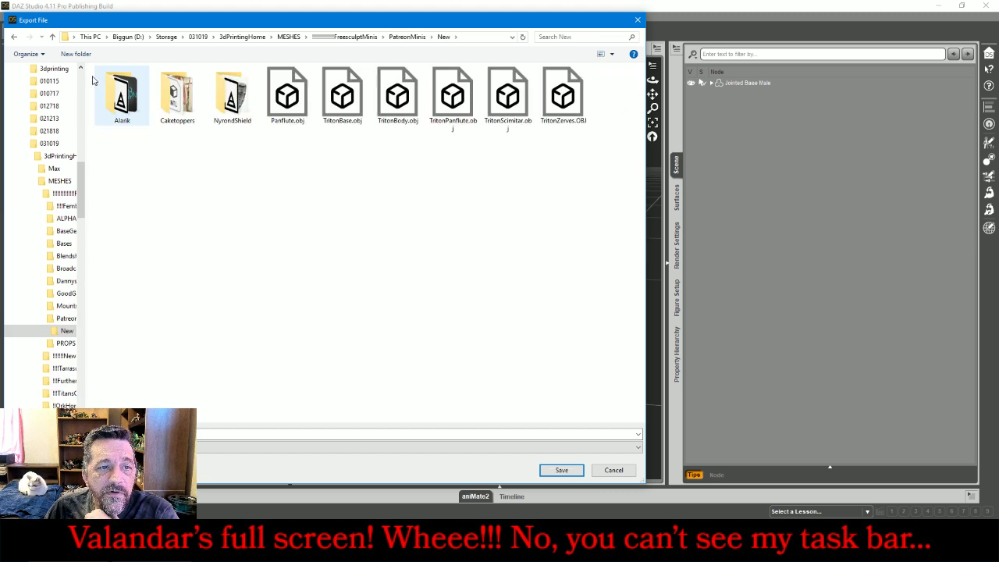
Create a folder named DwarvenMage inside the New folder and open it
{"action": "left_click", "coordinate": [76, 54]}
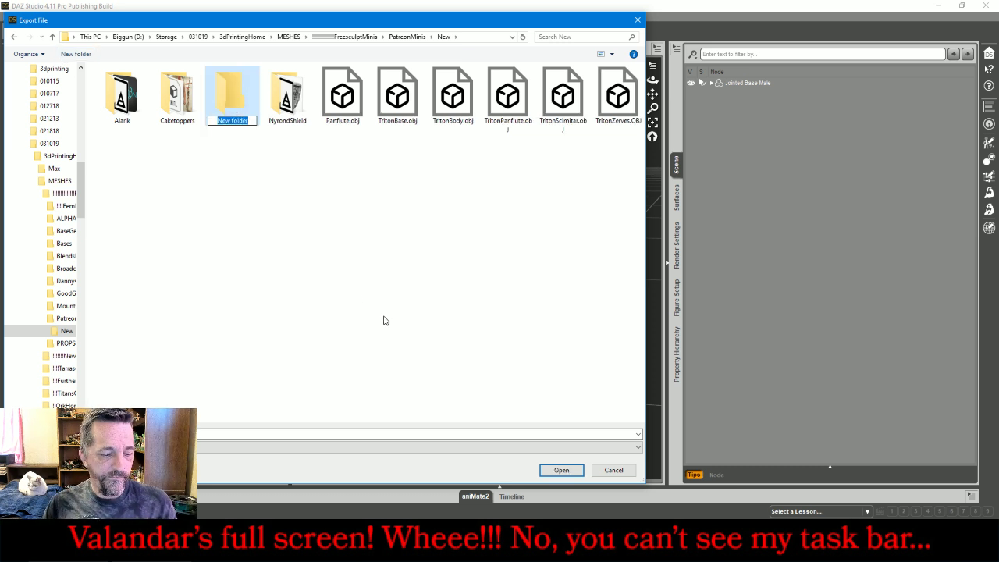
{"action": "type", "text": "Dwar"}
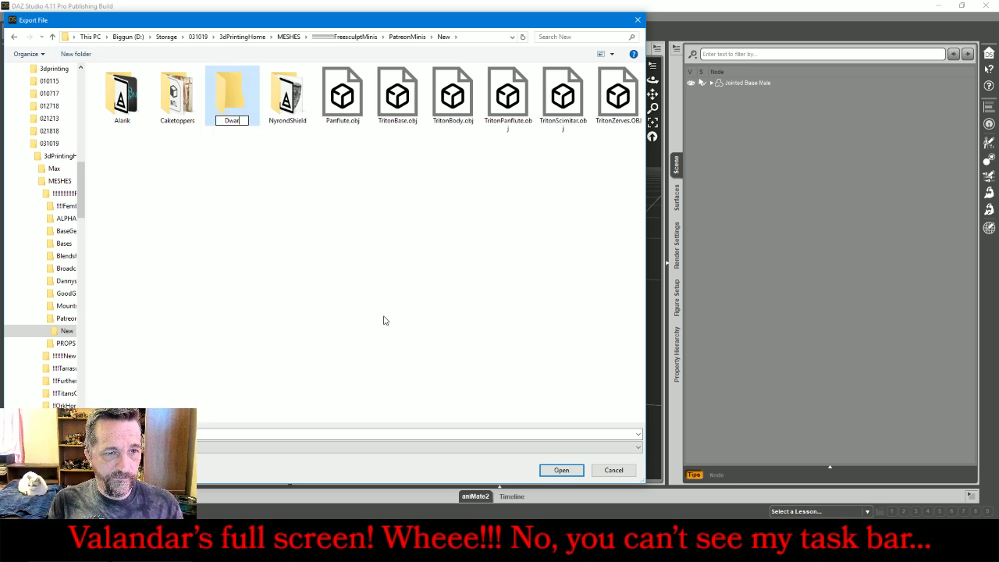
{"action": "type", "text": "ven"}
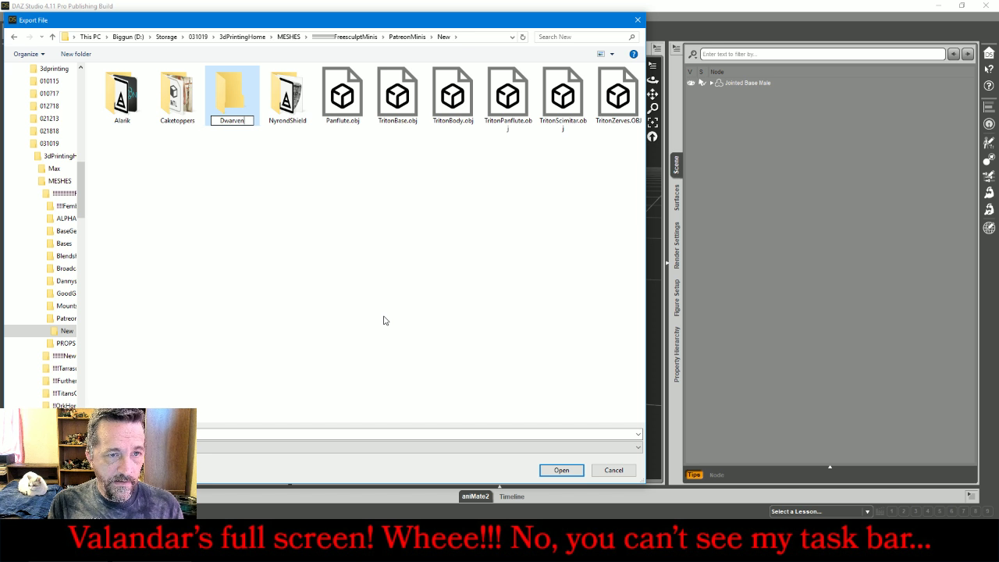
{"action": "type", "text": "Mage"}
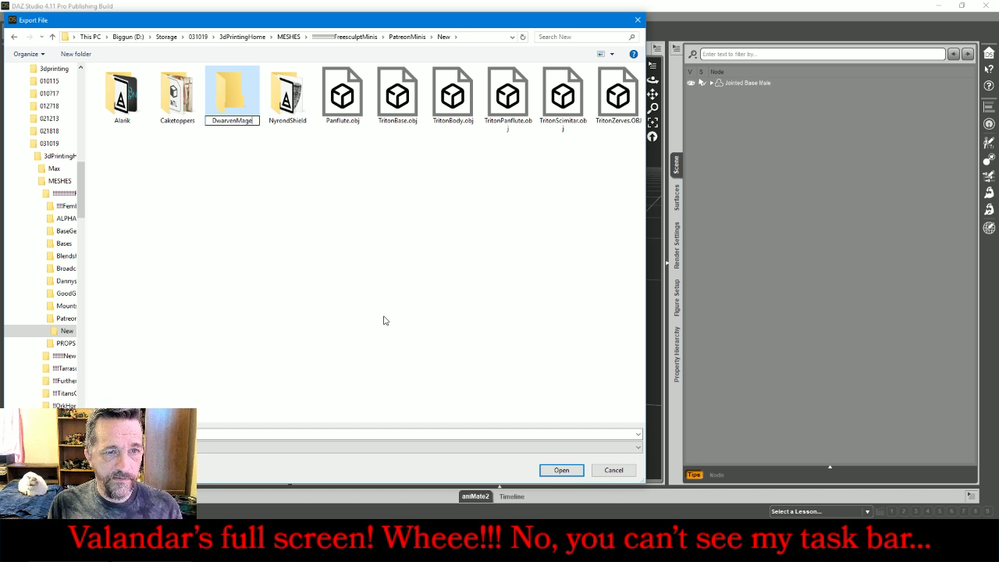
{"action": "key", "text": "Return"}
{"action": "key", "text": "Return"}
Save the dwarf figure as an OBJ in the DwarvenMage folder, accepting the export options at 100% scale
{"action": "left_click", "coordinate": [340, 437]}
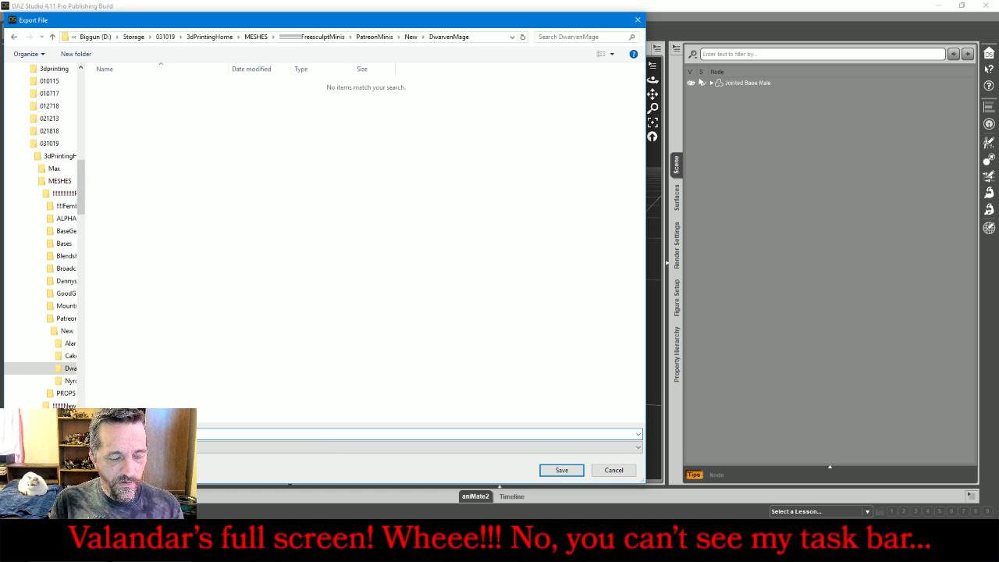
{"action": "key", "text": "Return"}
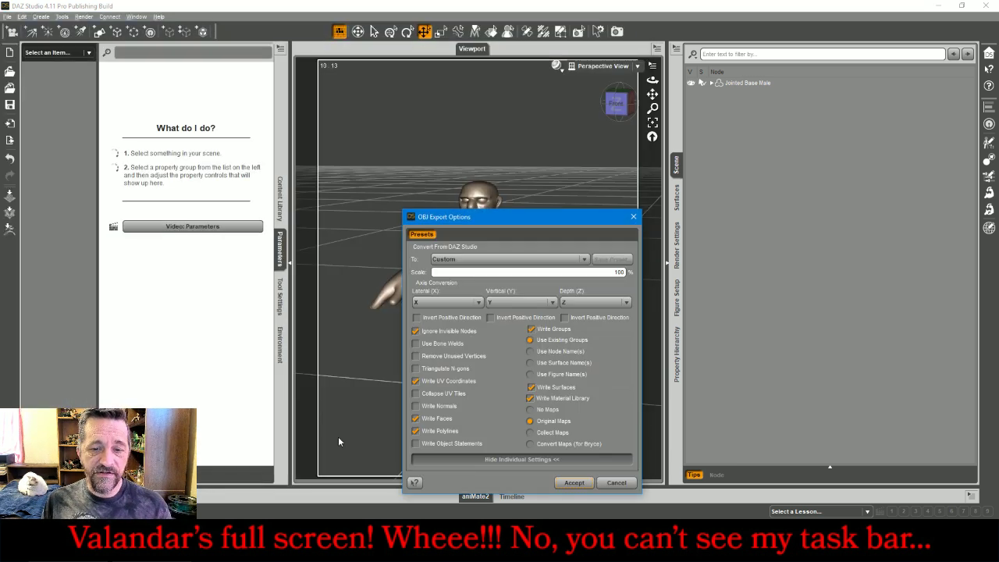
{"action": "left_click", "coordinate": [574, 482]}
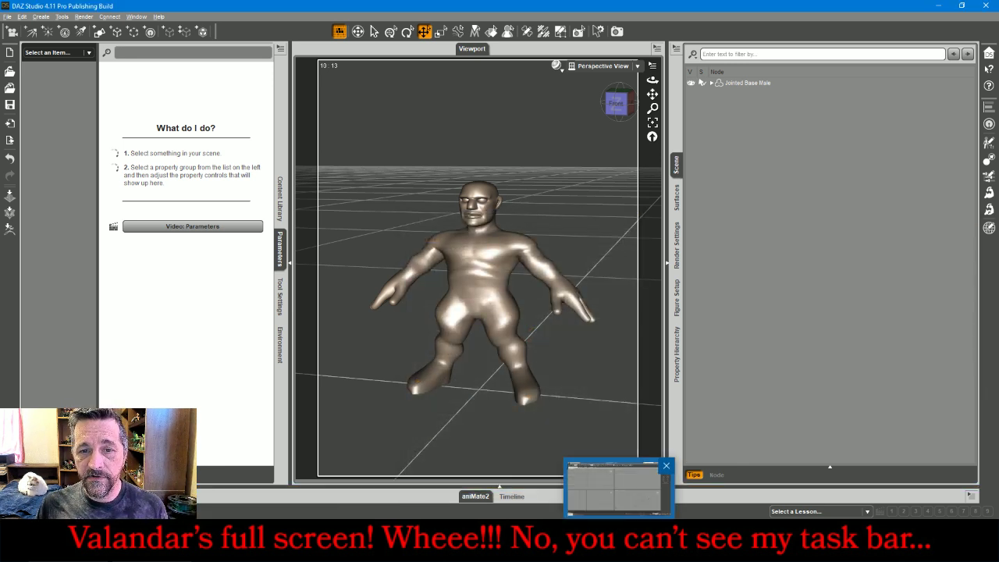
Switch to 3ds Max and import the SpearRhandLarger OBJ from the Morph folder as a single editable poly mesh
{"action": "left_click", "coordinate": [619, 551]}
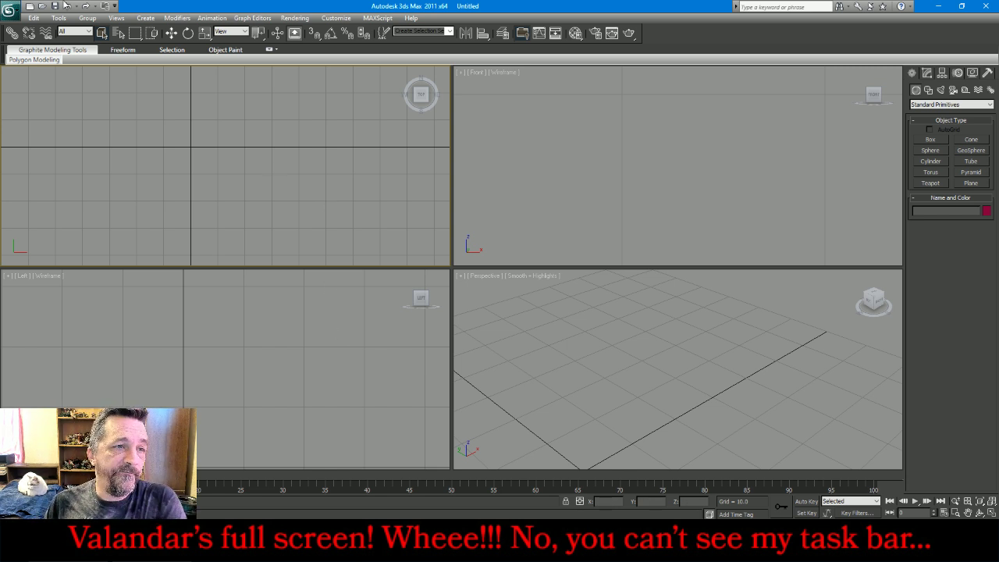
{"action": "left_click", "coordinate": [9, 10]}
{"action": "left_click", "coordinate": [30, 148]}
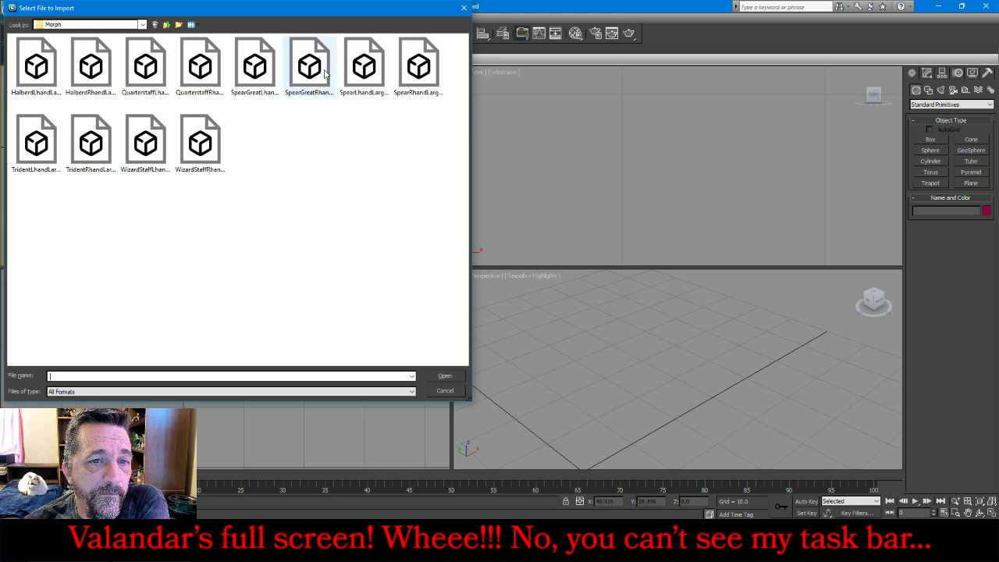
{"action": "double_click", "coordinate": [418, 68]}
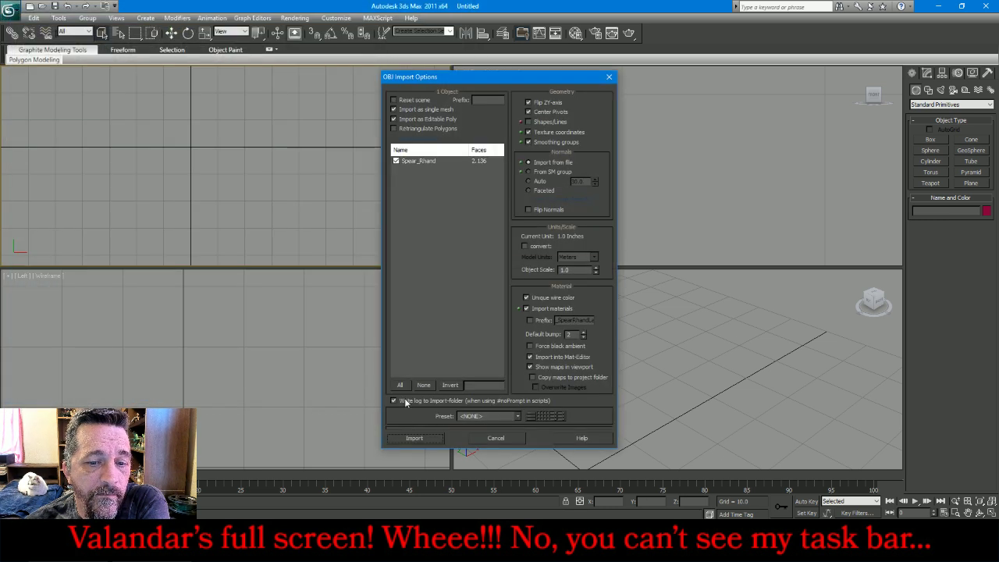
{"action": "left_click", "coordinate": [404, 439]}
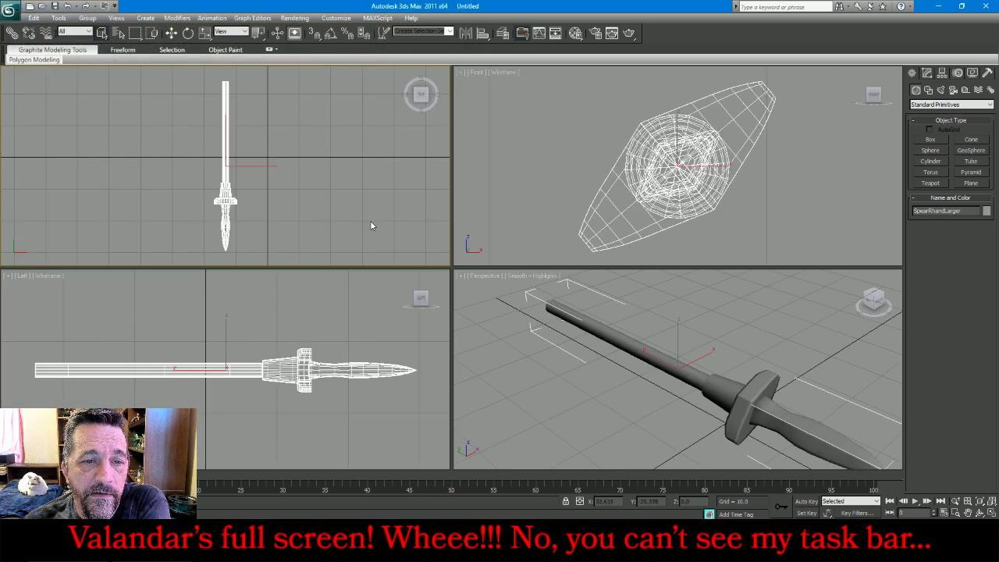
Set the imported spear's object color to light blue from the AutoCAD ACI palette
{"action": "left_click", "coordinate": [359, 213]}
{"action": "scroll", "coordinate": [232, 198], "scroll_direction": "up", "scroll_amount": 2}
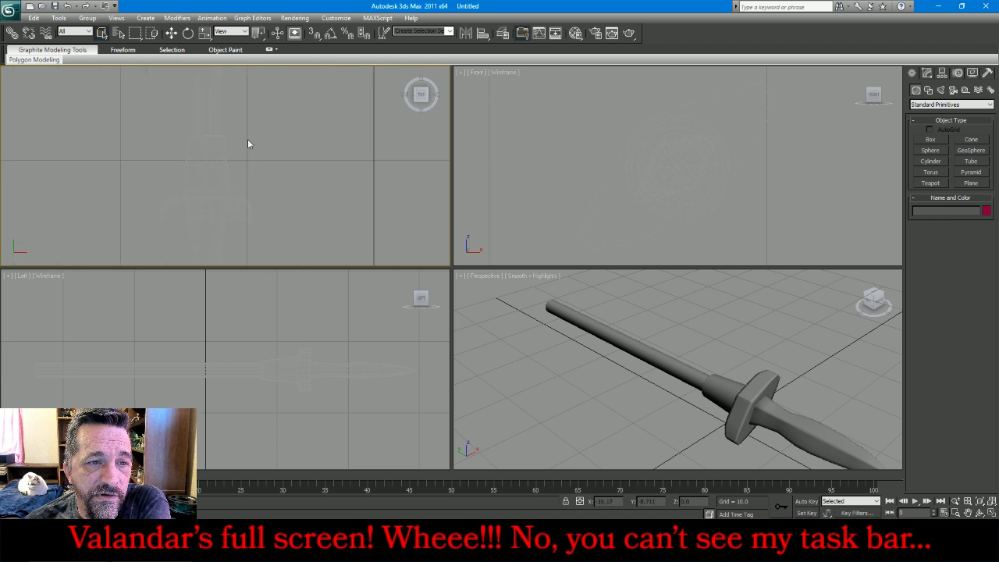
{"action": "left_click_drag", "start_coordinate": [251, 129], "coordinate": [146, 177]}
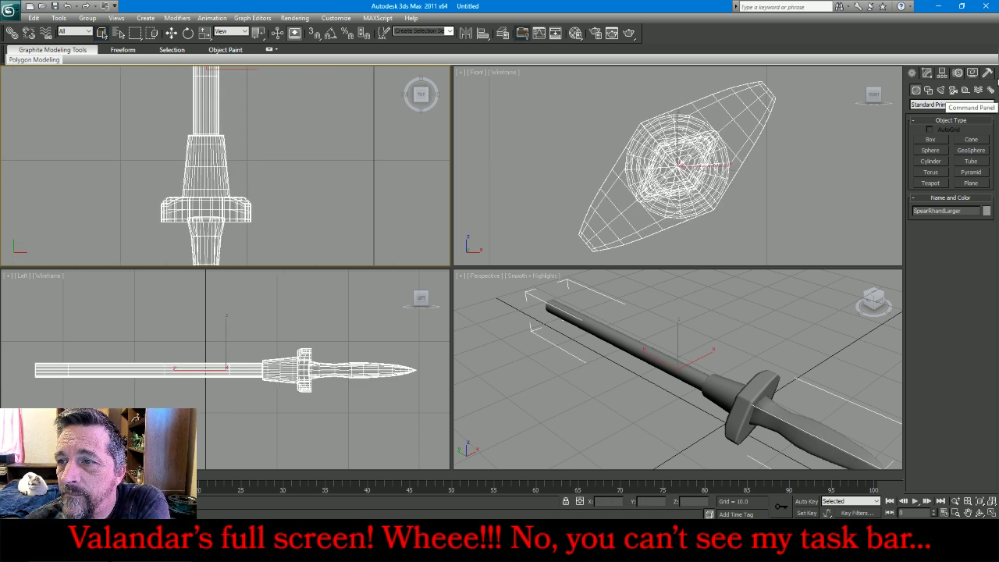
{"action": "left_click", "coordinate": [987, 212]}
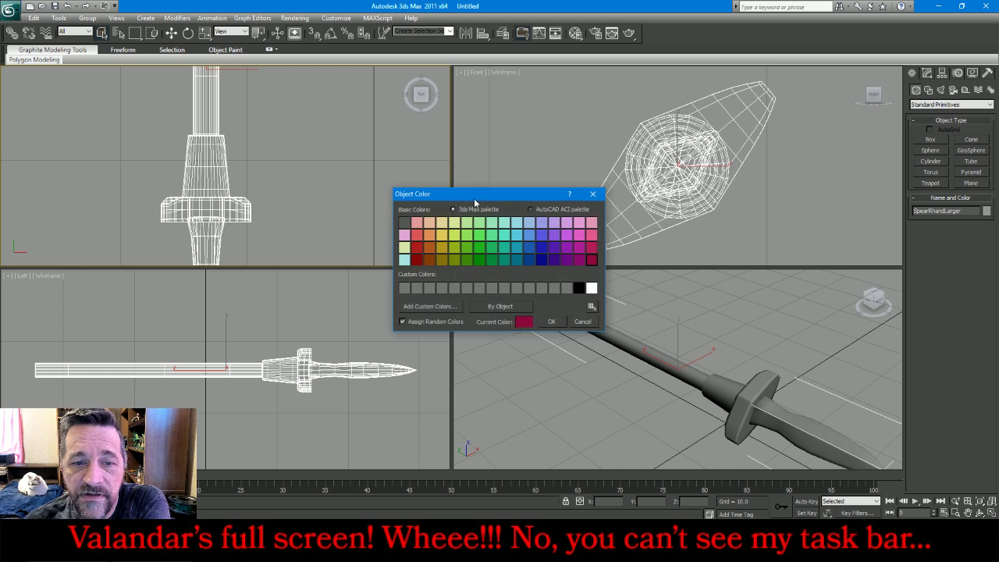
{"action": "left_click", "coordinate": [532, 210]}
{"action": "left_click", "coordinate": [517, 257]}
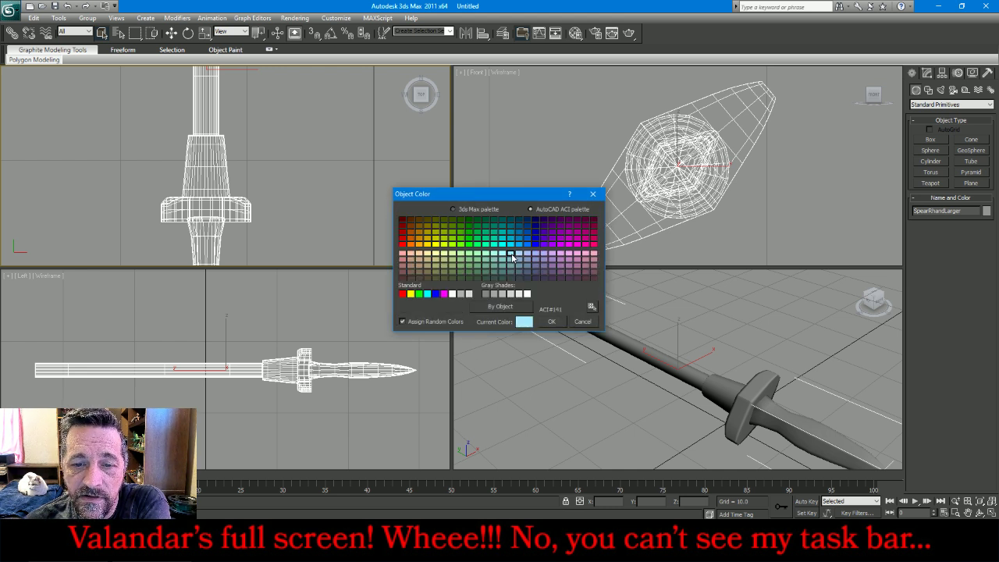
{"action": "left_click", "coordinate": [549, 322]}
{"action": "left_click", "coordinate": [335, 164]}
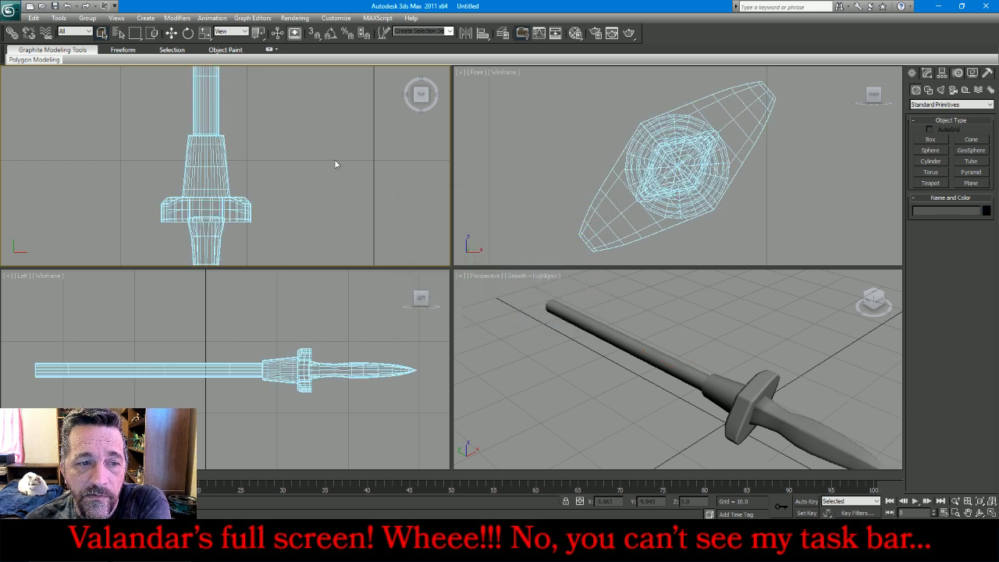
Import the dwarf figure OBJ from PatreonMinis > New > DwarvenMage as a single editable poly mesh with all body parts included
{"action": "scroll", "coordinate": [228, 223], "scroll_direction": "up", "scroll_amount": 5}
{"action": "scroll", "coordinate": [209, 188], "scroll_direction": "down", "scroll_amount": 7}
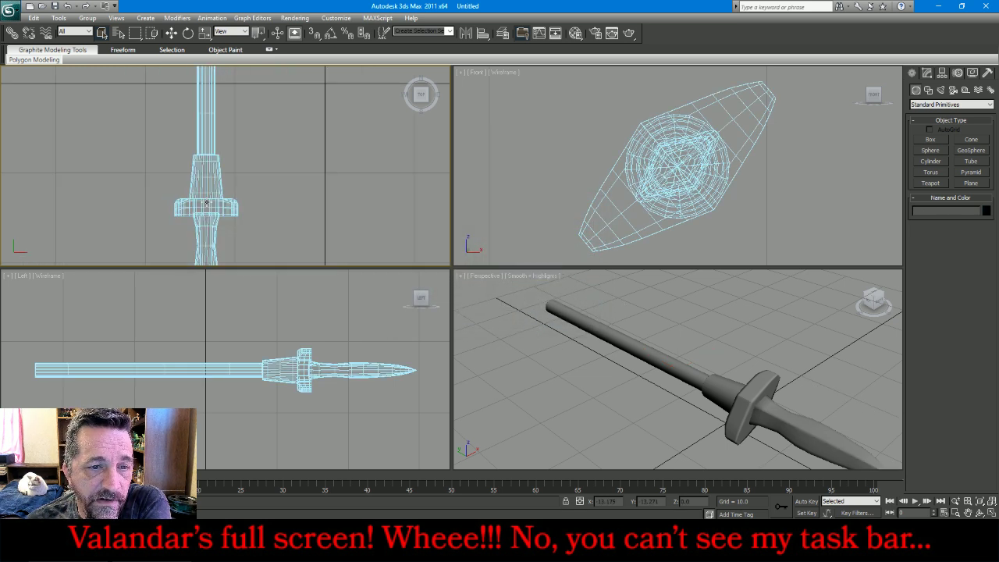
{"action": "scroll", "coordinate": [209, 188], "scroll_direction": "down", "scroll_amount": 5}
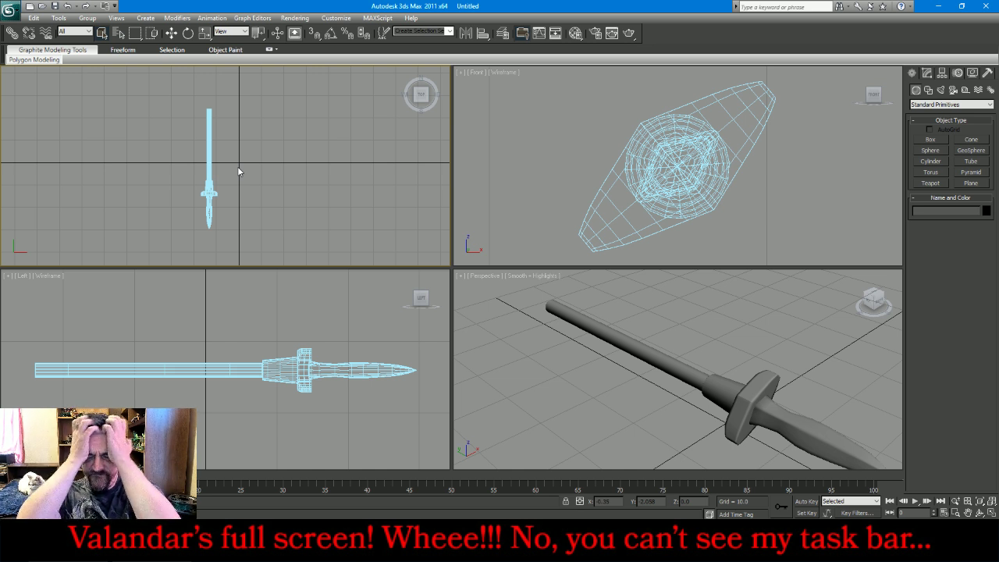
{"action": "left_click", "coordinate": [6, 14]}
{"action": "left_click", "coordinate": [36, 148]}
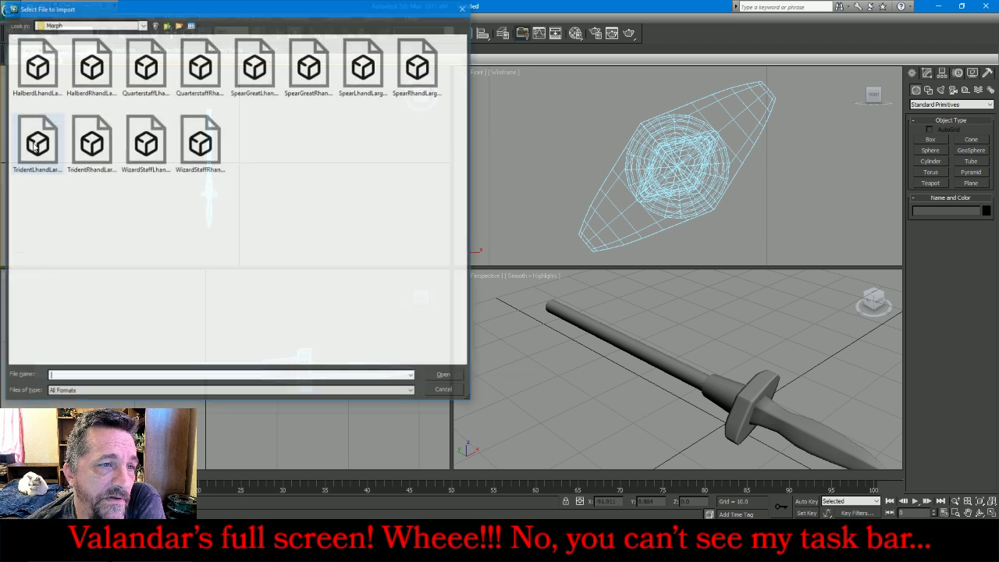
{"action": "left_click", "coordinate": [166, 25]}
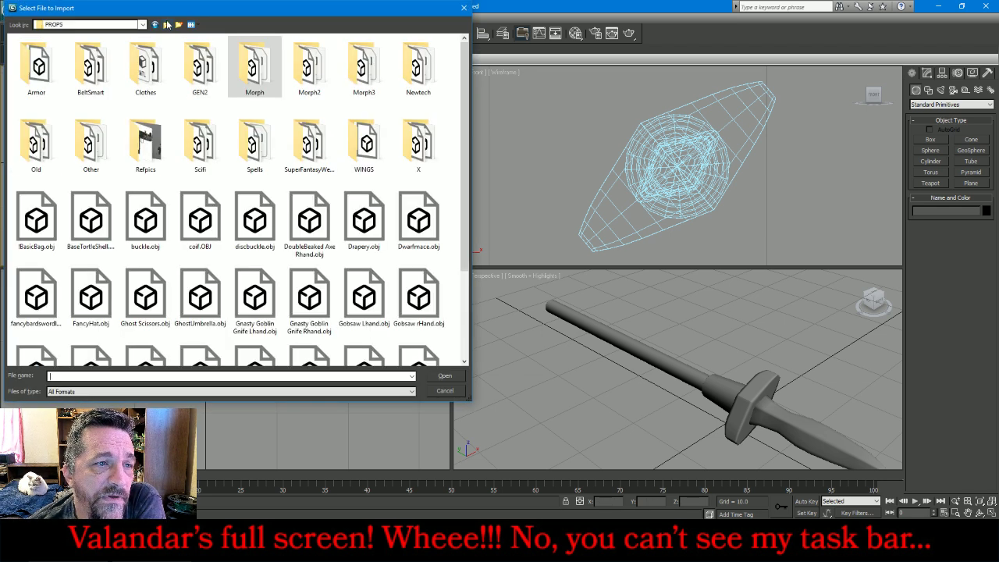
{"action": "left_click", "coordinate": [167, 26]}
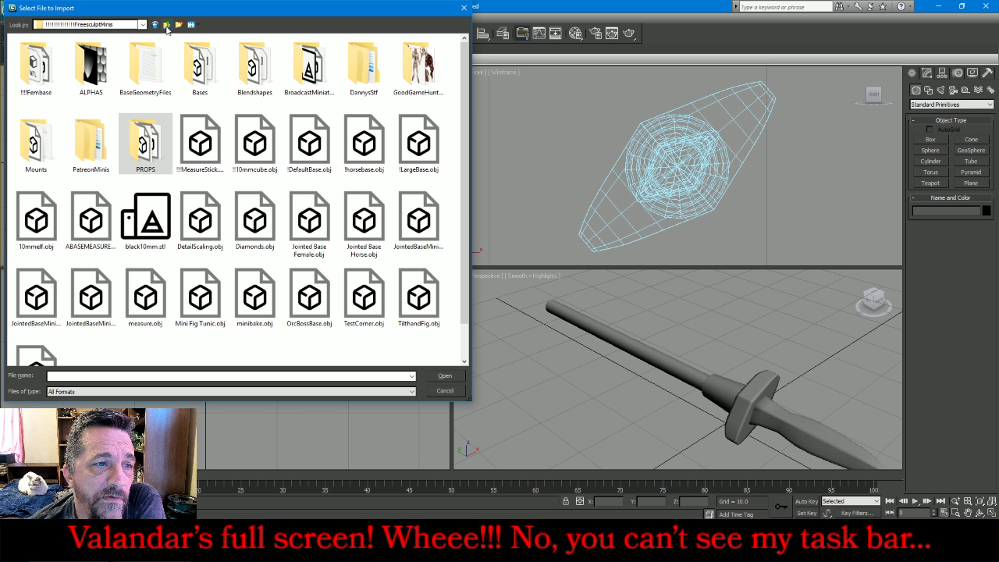
{"action": "double_click", "coordinate": [99, 145]}
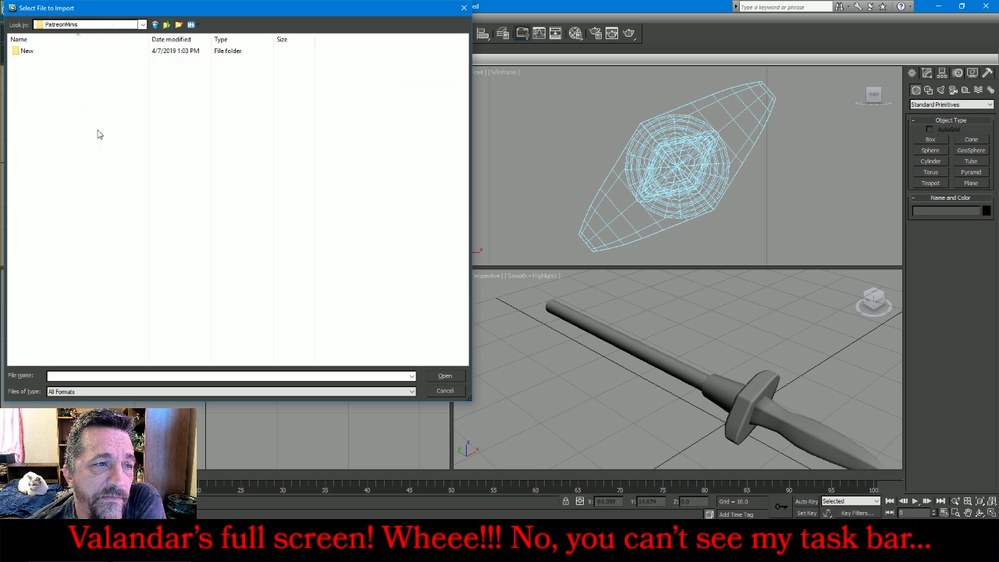
{"action": "double_click", "coordinate": [35, 50]}
{"action": "double_click", "coordinate": [164, 75]}
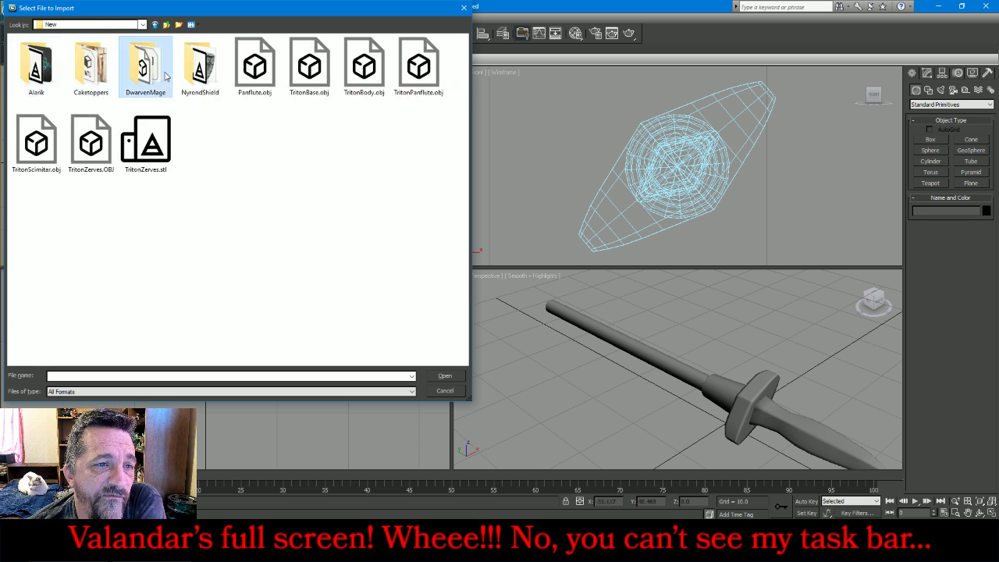
{"action": "double_click", "coordinate": [47, 67]}
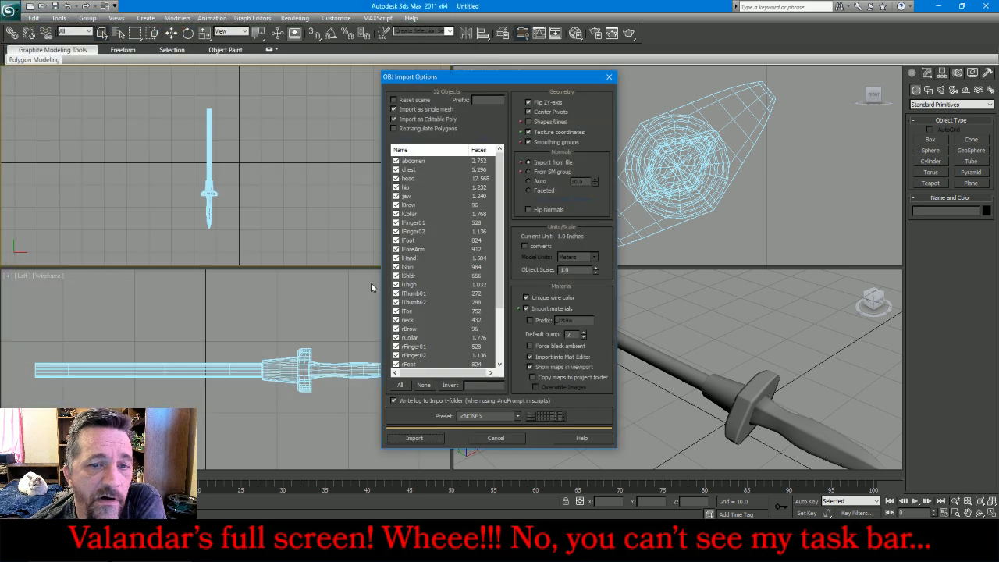
{"action": "left_click", "coordinate": [403, 439]}
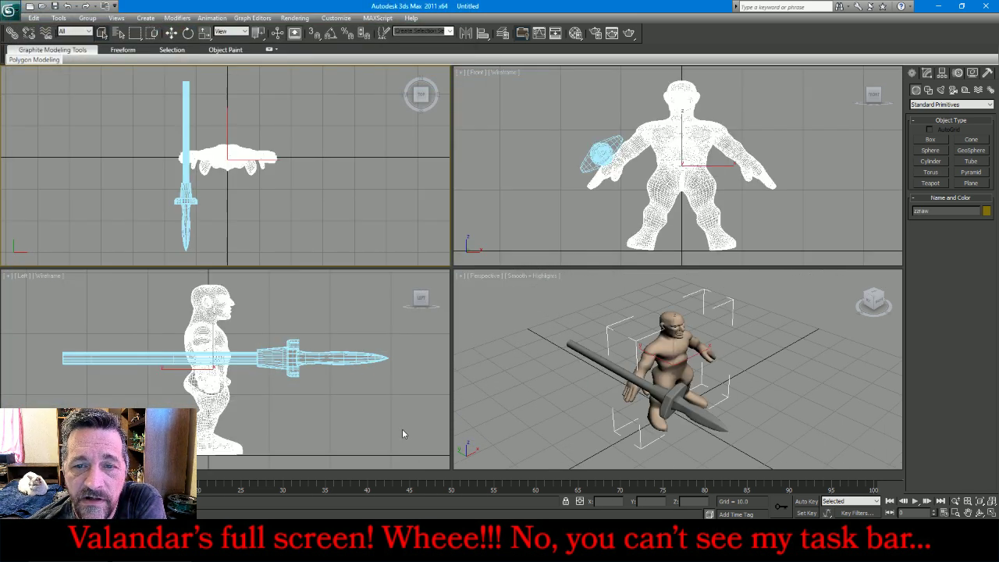
Move the spear down and inward to the dwarf's right hand, to about X -11.4 and Z 12.2
{"action": "left_click", "coordinate": [522, 125]}
{"action": "left_click", "coordinate": [603, 154]}
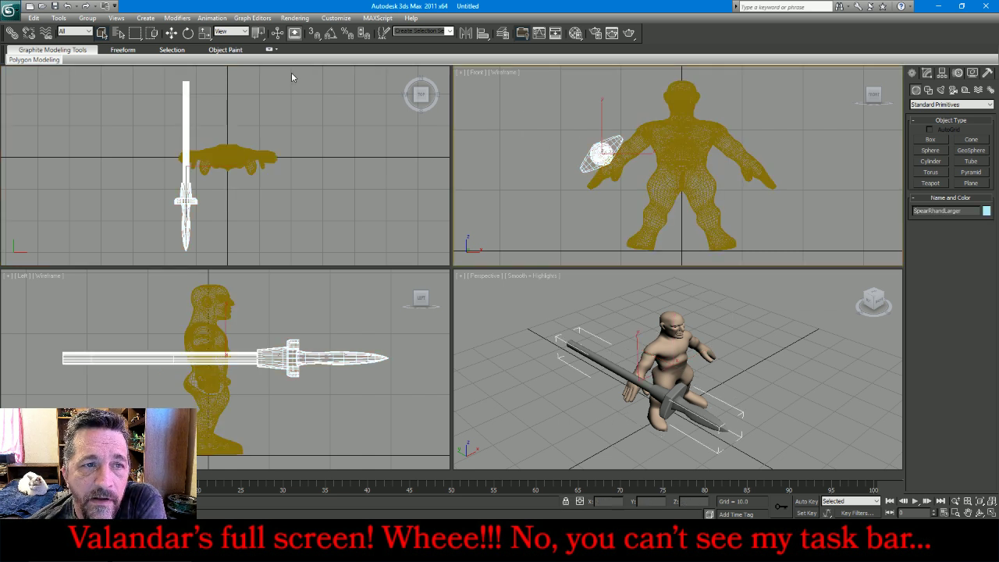
{"action": "left_click", "coordinate": [172, 33]}
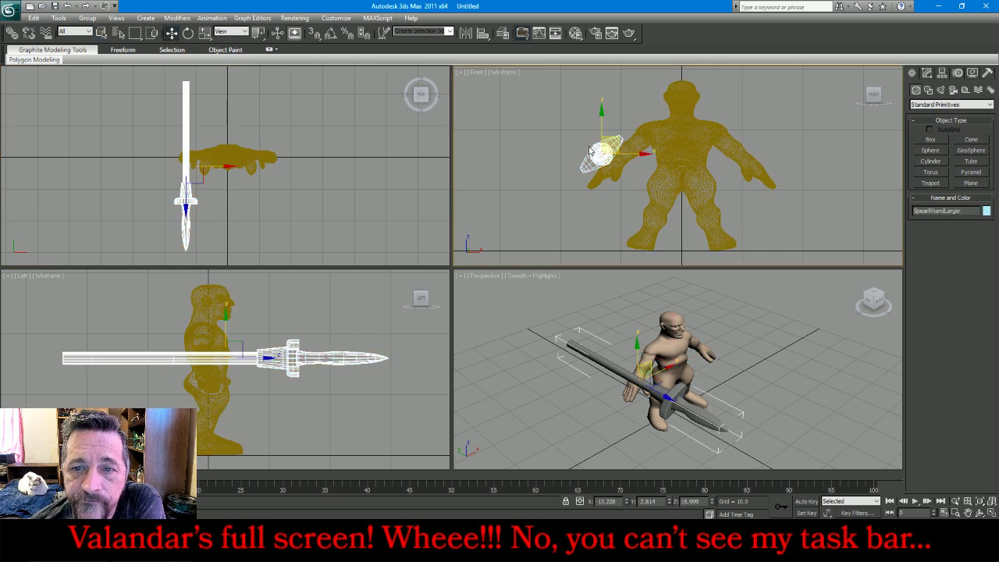
{"action": "left_click_drag", "start_coordinate": [619, 138], "coordinate": [592, 191]}
{"action": "scroll", "coordinate": [626, 166], "scroll_direction": "up", "scroll_amount": 5}
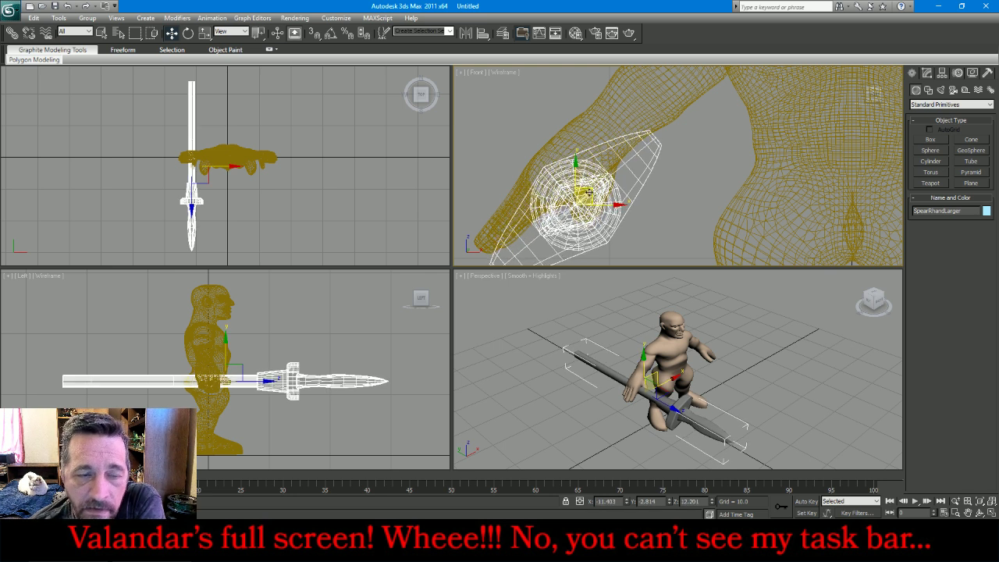
Delete the spear's guard and blade elements, keeping only the shaft and its flared socket
{"action": "left_click", "coordinate": [928, 73]}
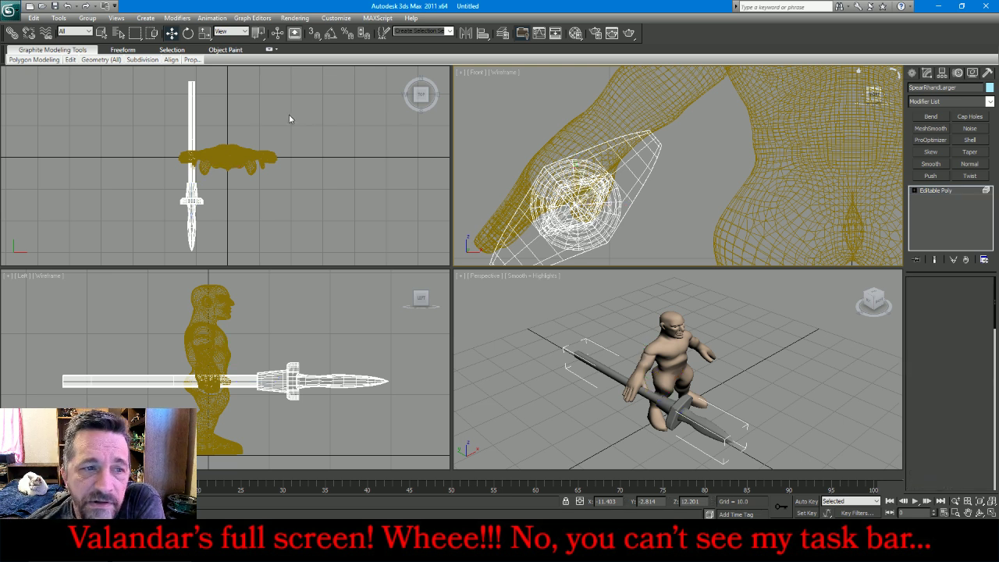
{"action": "key", "text": "4"}
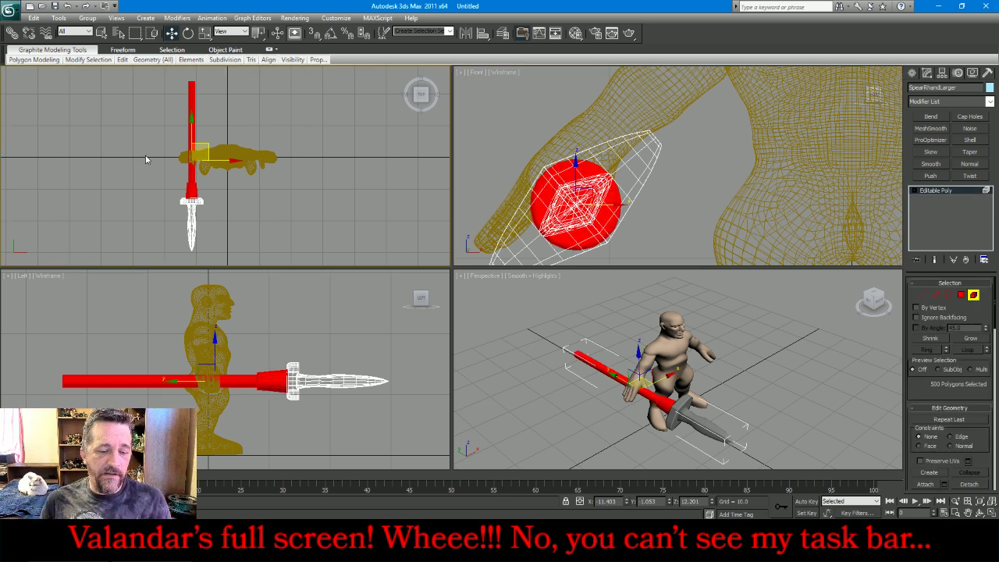
{"action": "key", "text": "ctrl+i"}
{"action": "key", "text": "Delete"}
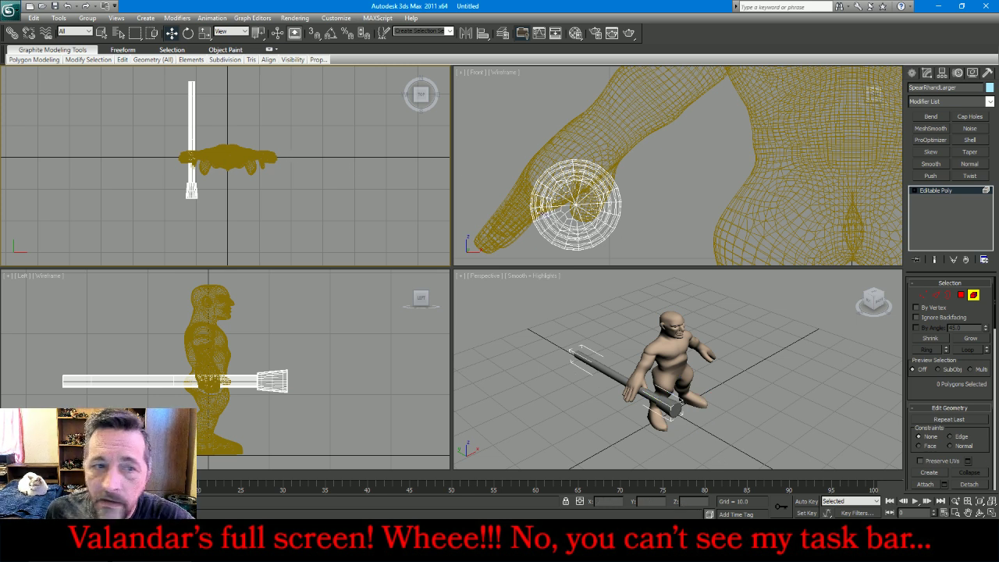
Shift the entire remaining shaft element forward along its length relative to the dwarf's hand
{"action": "key", "text": "ctrl+a"}
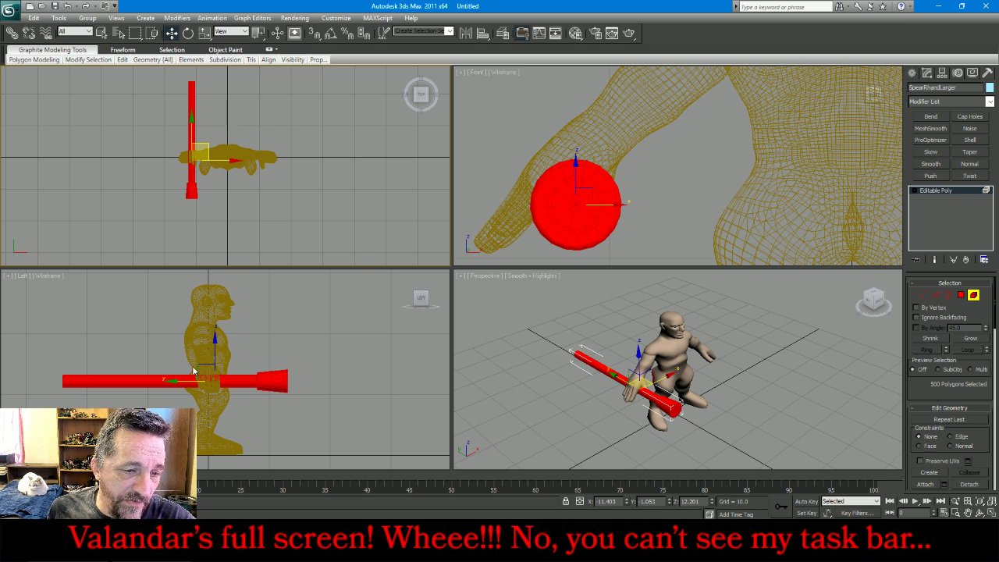
{"action": "left_click_drag", "start_coordinate": [186, 380], "coordinate": [283, 379]}
{"action": "key", "text": "ctrl+z"}
{"action": "left_click", "coordinate": [309, 347]}
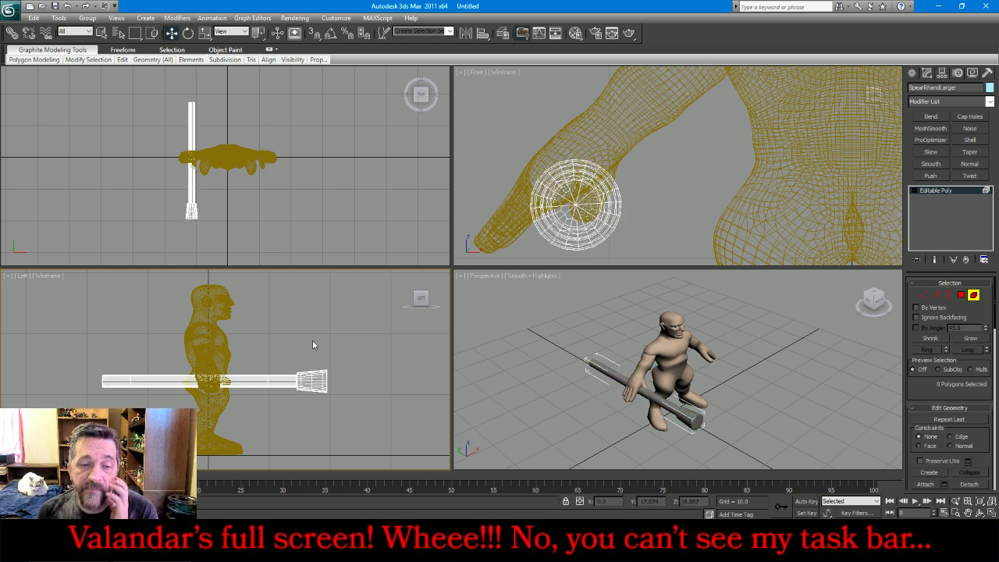
Examine the shaft's flared end and how the shaft lines up with the dwarf's right hand
{"action": "left_click", "coordinate": [309, 186]}
{"action": "scroll", "coordinate": [282, 121], "scroll_direction": "down", "scroll_amount": 4}
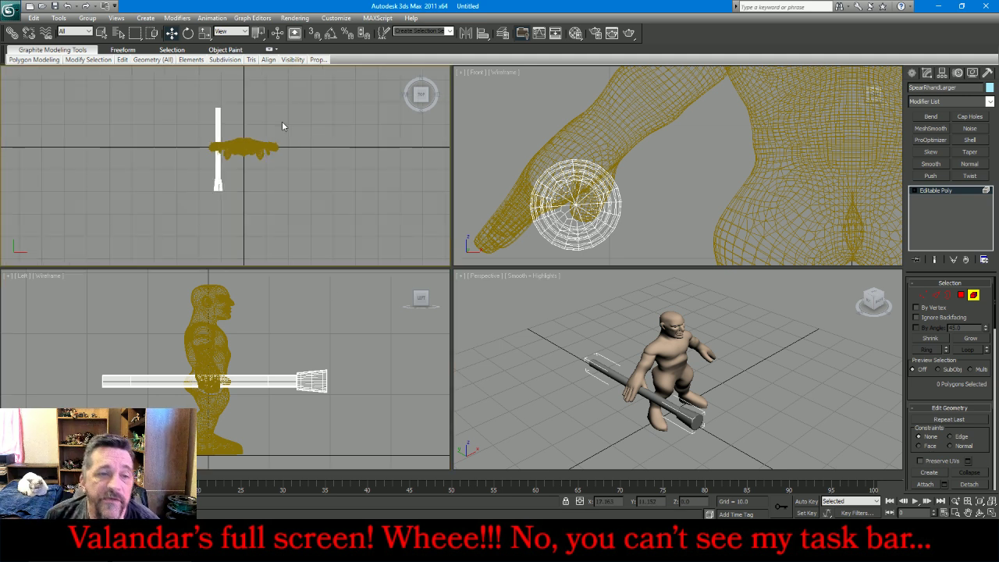
{"action": "scroll", "coordinate": [234, 174], "scroll_direction": "up", "scroll_amount": 8}
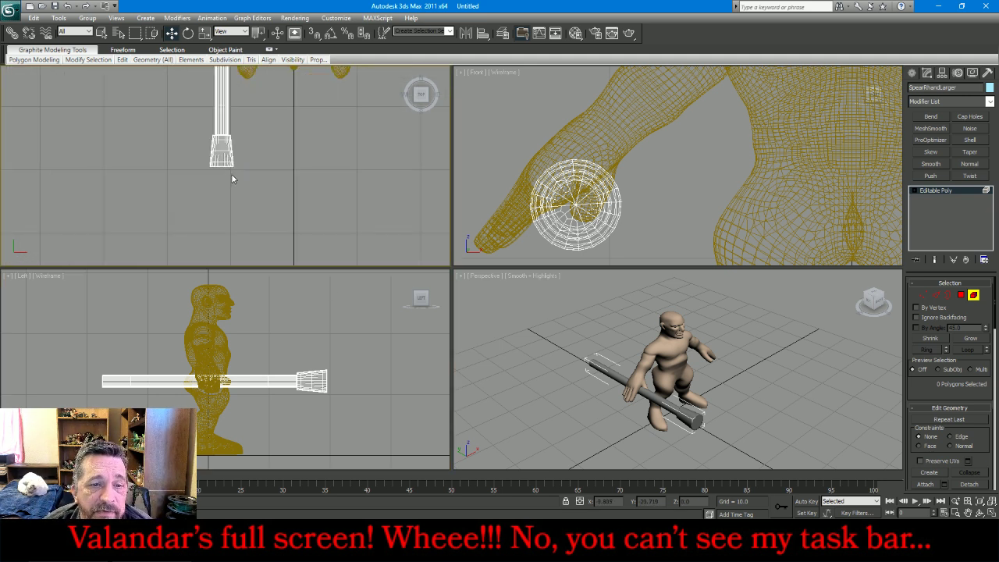
{"action": "left_click", "coordinate": [269, 289]}
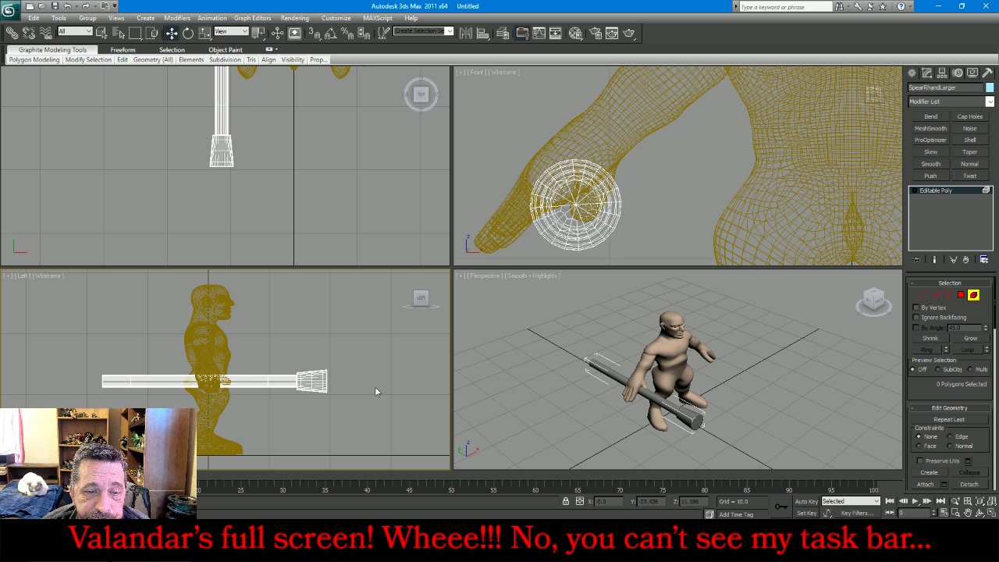
{"action": "scroll", "coordinate": [375, 390], "scroll_direction": "up", "scroll_amount": 5}
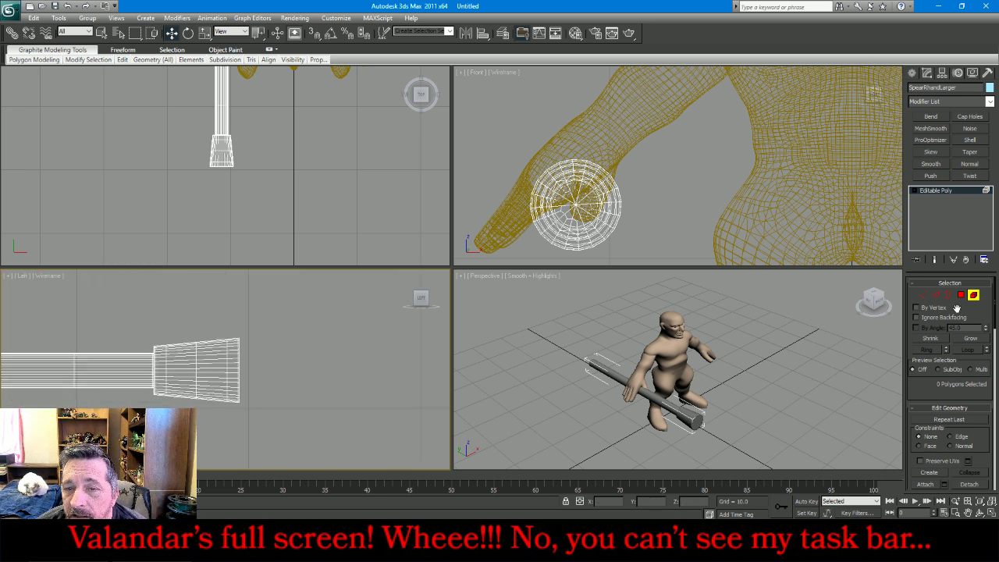
{"action": "scroll", "coordinate": [681, 162], "scroll_direction": "down", "scroll_amount": 4}
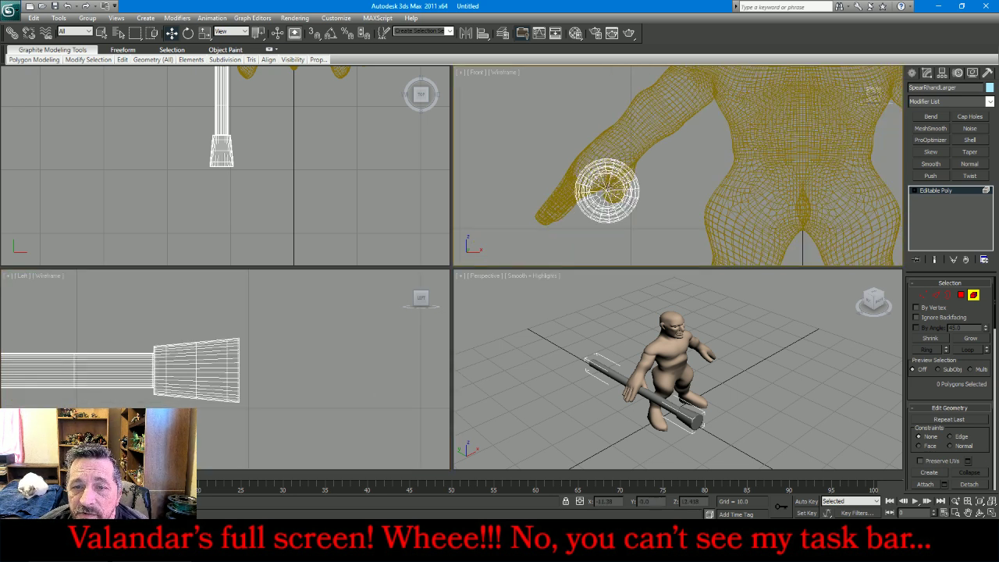
{"action": "scroll", "coordinate": [608, 186], "scroll_direction": "up", "scroll_amount": 4}
{"action": "scroll", "coordinate": [608, 188], "scroll_direction": "up", "scroll_amount": 3}
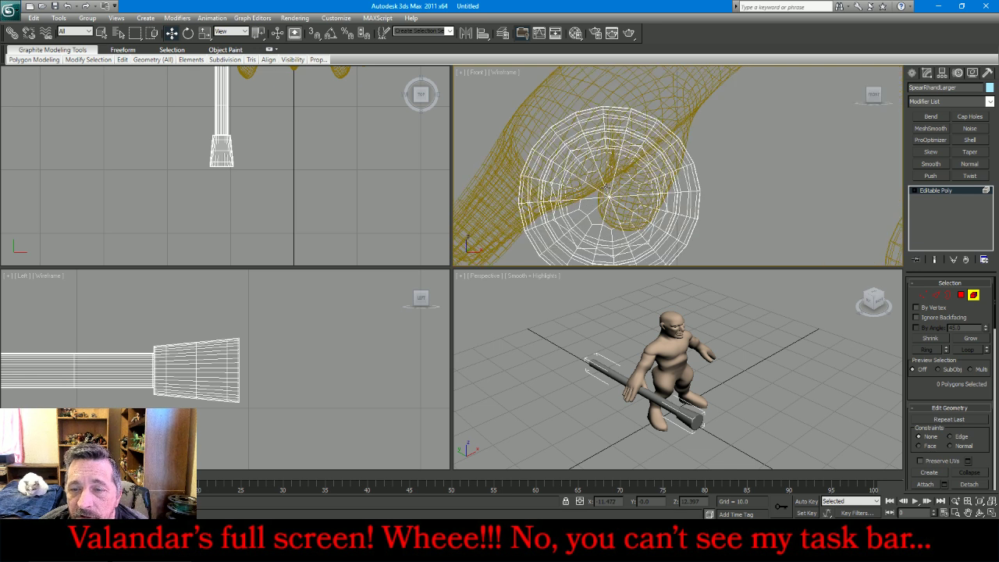
{"action": "scroll", "coordinate": [659, 115], "scroll_direction": "down", "scroll_amount": 2}
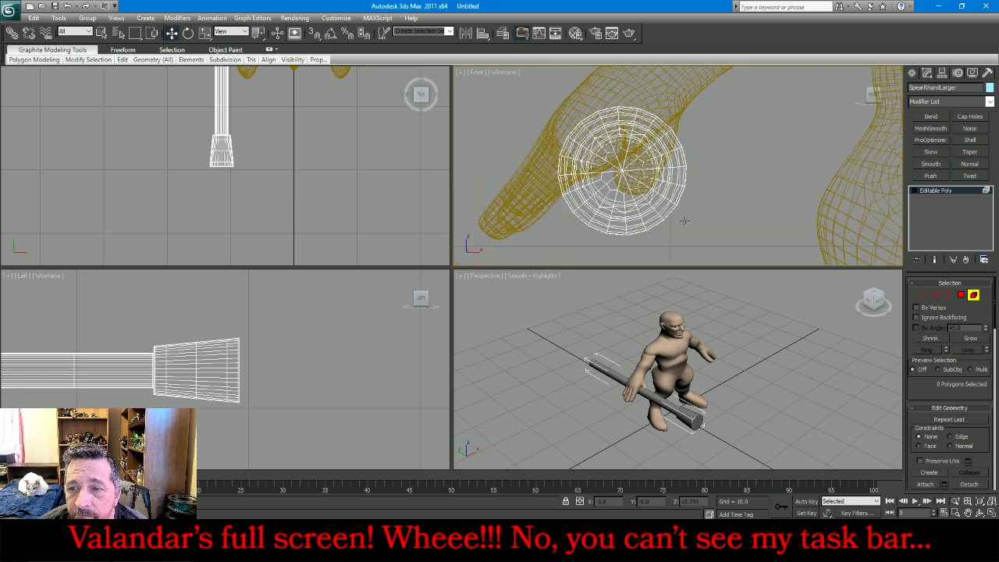
Leave element editing and create a box about 2.17 long, 2.47 wide and 2.52 high, centered on the shaft's end-on profile
{"action": "left_click", "coordinate": [972, 294]}
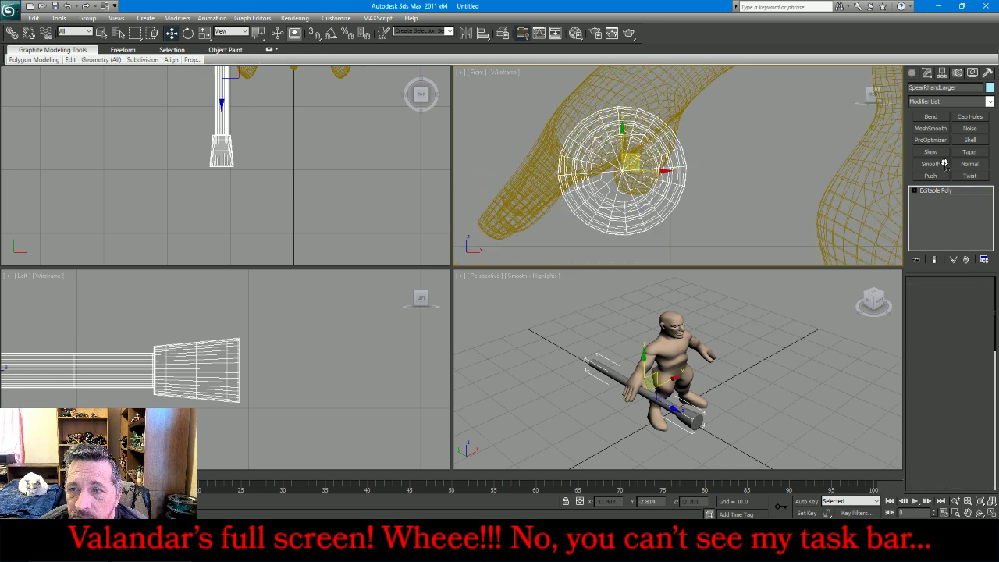
{"action": "left_click", "coordinate": [913, 72]}
{"action": "left_click", "coordinate": [358, 204]}
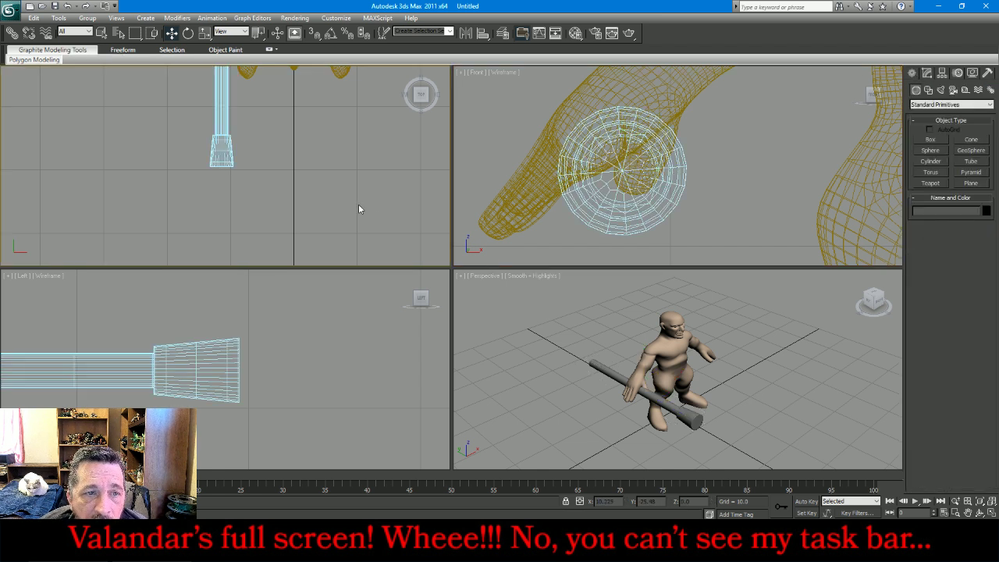
{"action": "scroll", "coordinate": [332, 212], "scroll_direction": "down", "scroll_amount": 3}
{"action": "scroll", "coordinate": [287, 134], "scroll_direction": "up", "scroll_amount": 2}
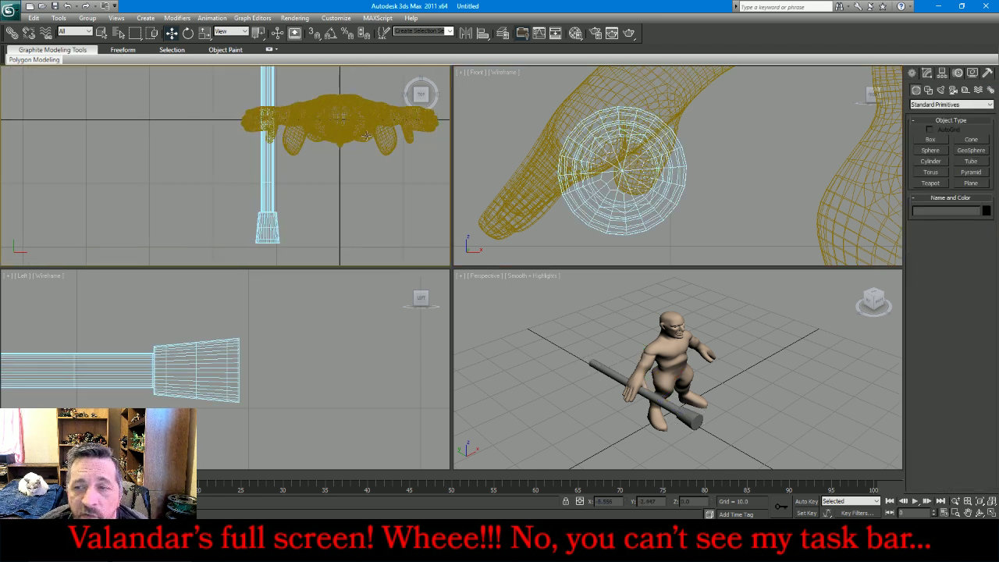
{"action": "left_click", "coordinate": [930, 140]}
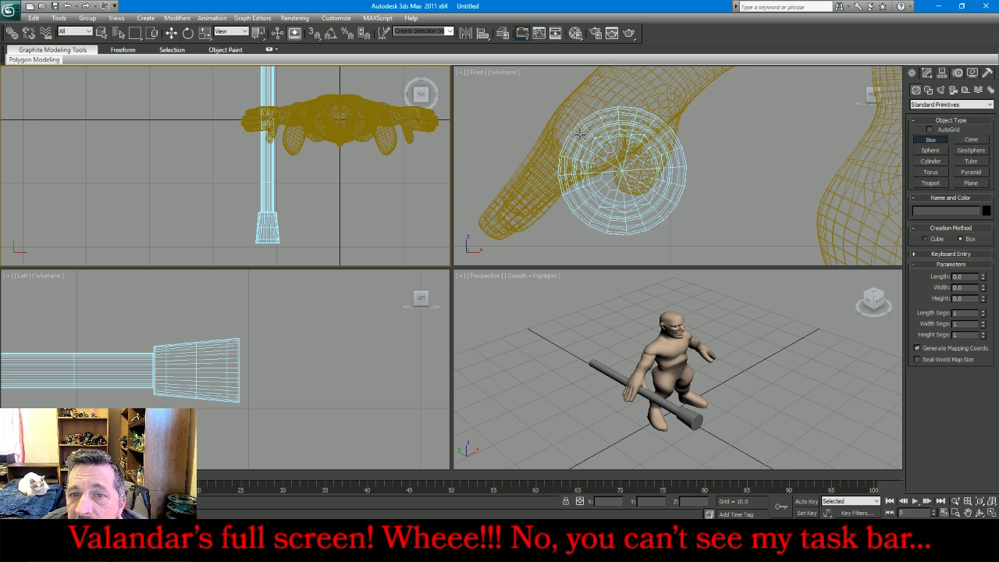
{"action": "left_click_drag", "start_coordinate": [581, 135], "coordinate": [664, 207]}
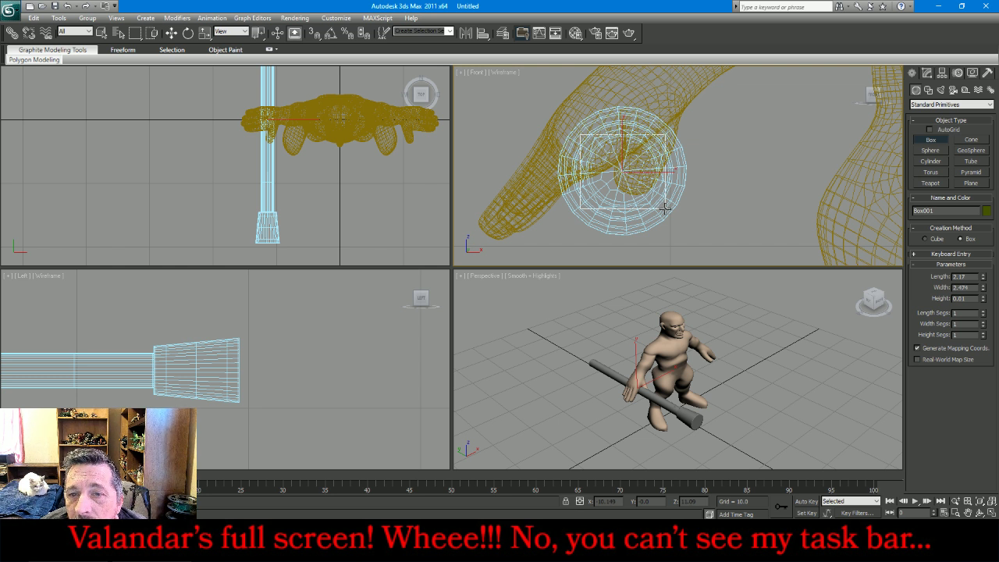
{"action": "left_click", "coordinate": [658, 131]}
{"action": "left_click", "coordinate": [657, 123]}
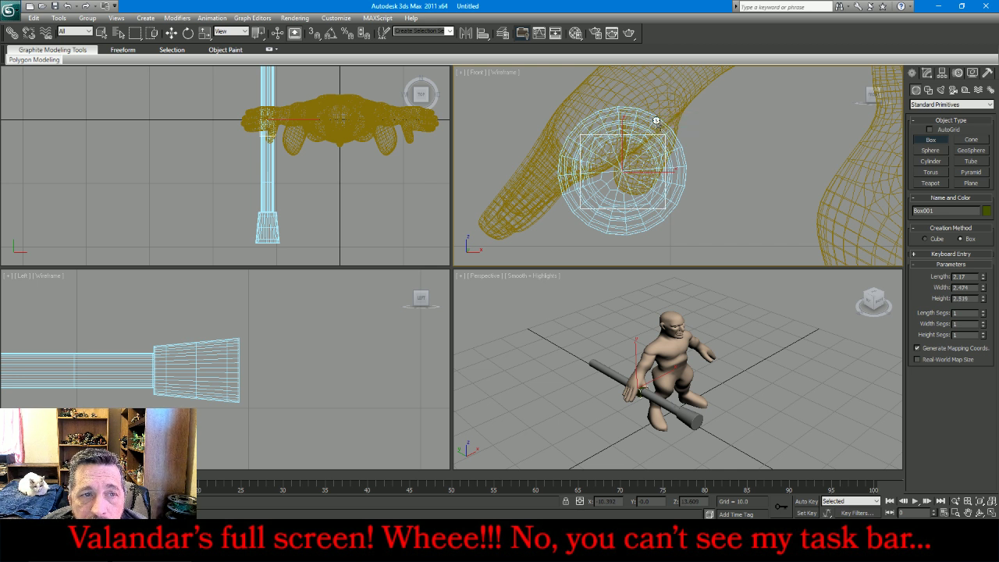
Move the box along the shaft to the tip of the flared end, at about Y -19.14
{"action": "left_click", "coordinate": [171, 33]}
{"action": "right_click", "coordinate": [258, 96]}
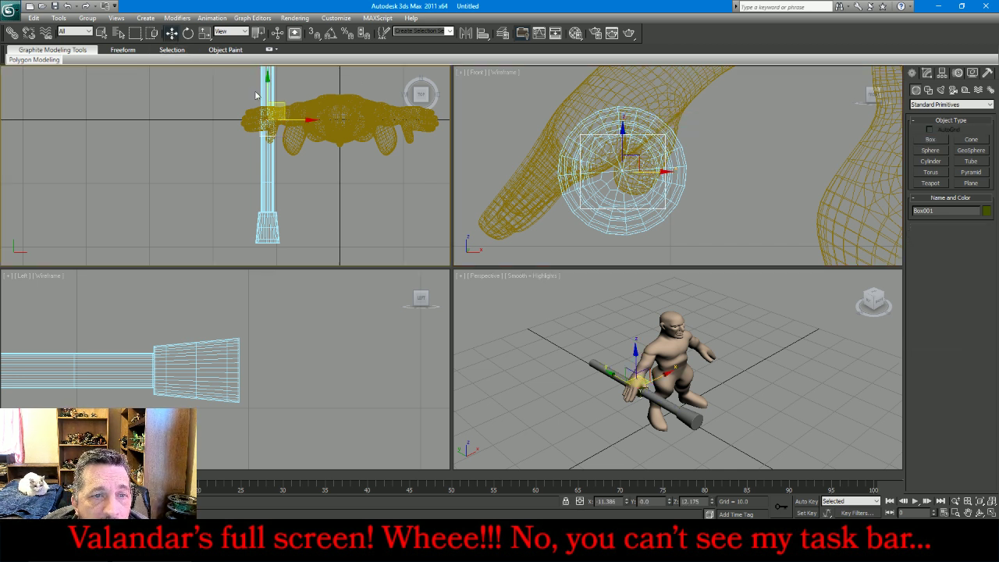
{"action": "left_click_drag", "start_coordinate": [265, 93], "coordinate": [278, 211]}
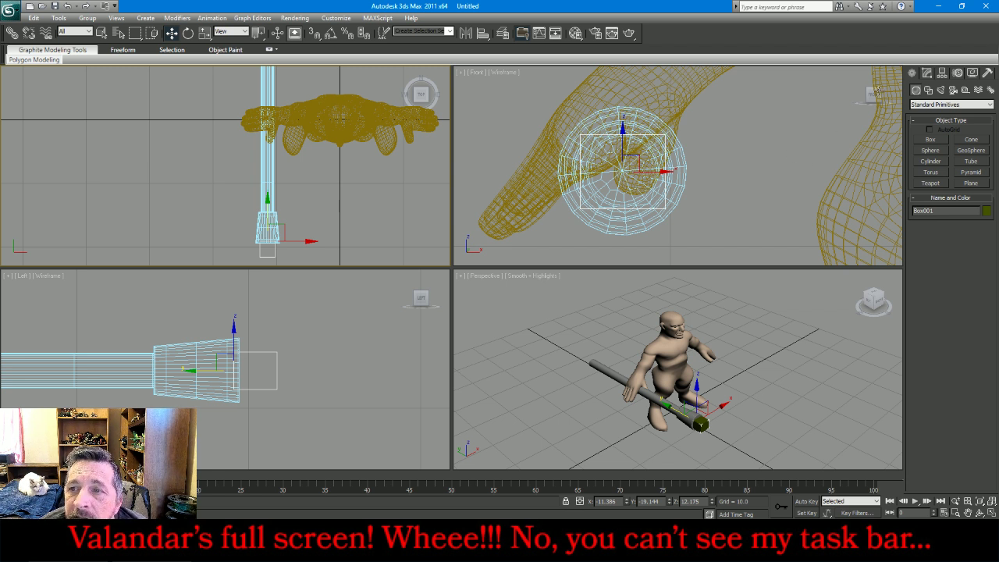
Align the box with the shaft's center by setting its X position to -11.403 and Z position to 12.201
{"action": "left_click", "coordinate": [923, 73]}
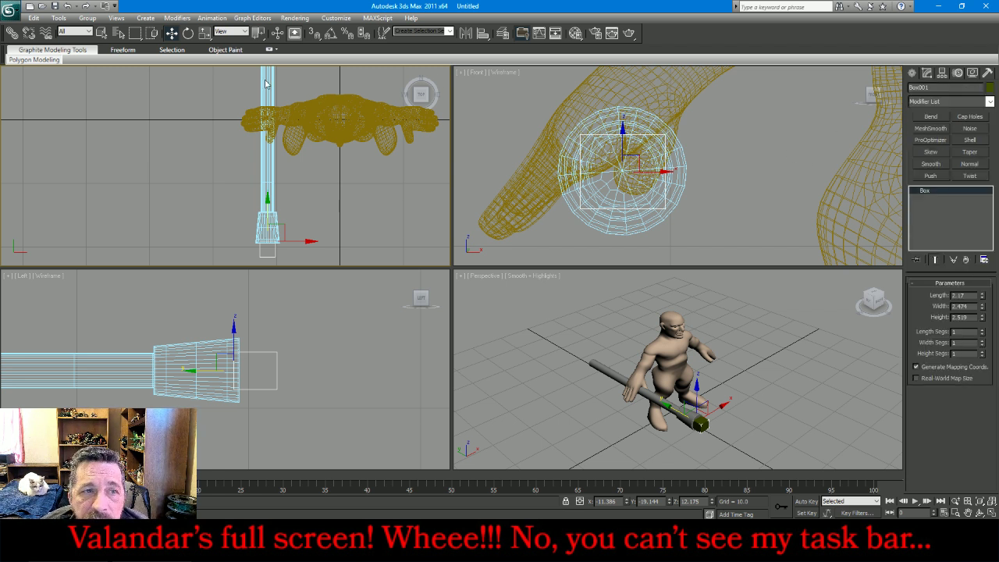
{"action": "left_click", "coordinate": [204, 33]}
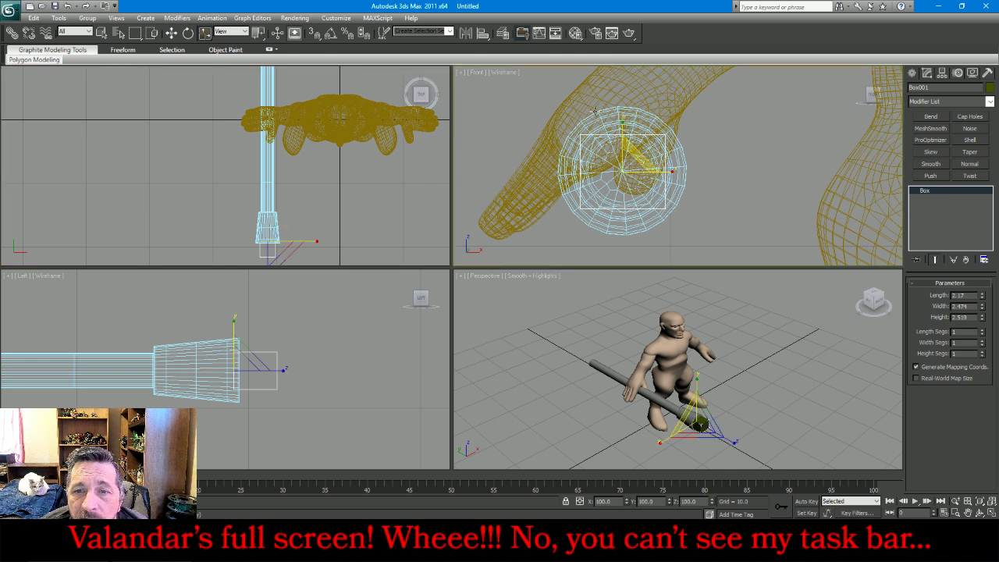
{"action": "left_click", "coordinate": [172, 32]}
{"action": "left_click", "coordinate": [260, 159]}
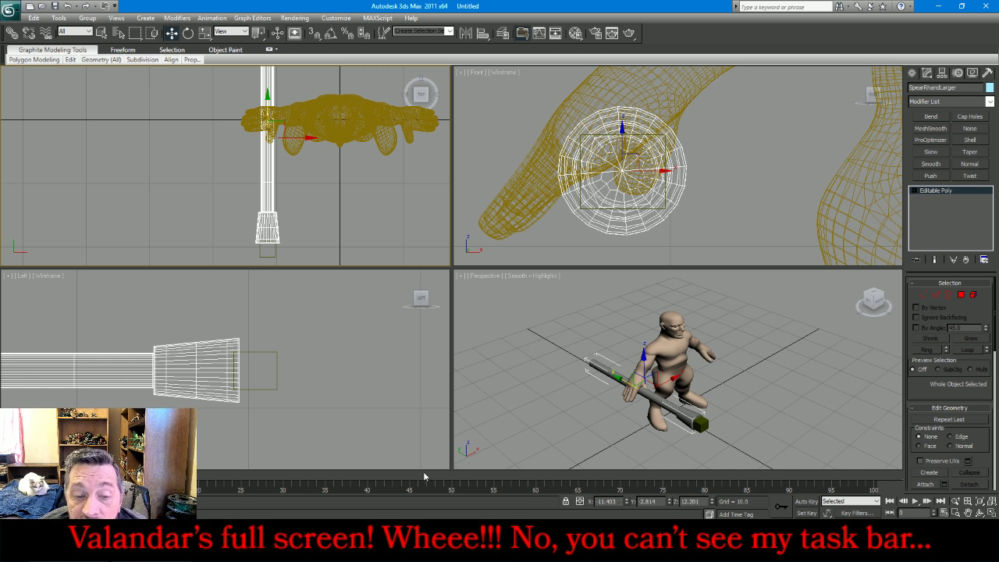
{"action": "left_click_drag", "start_coordinate": [351, 428], "coordinate": [271, 328]}
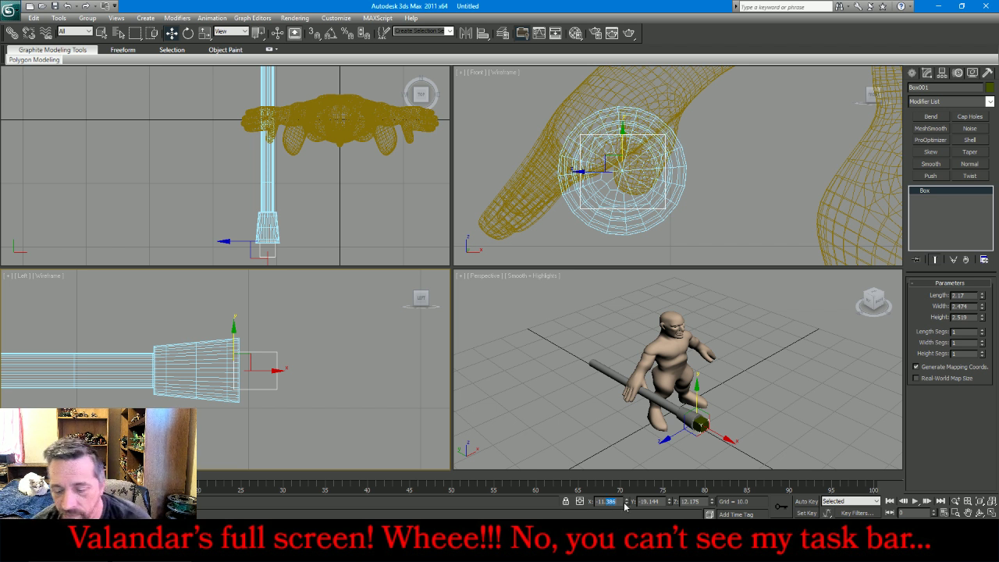
{"action": "type", "text": "11.403"}
{"action": "key", "text": "Return"}
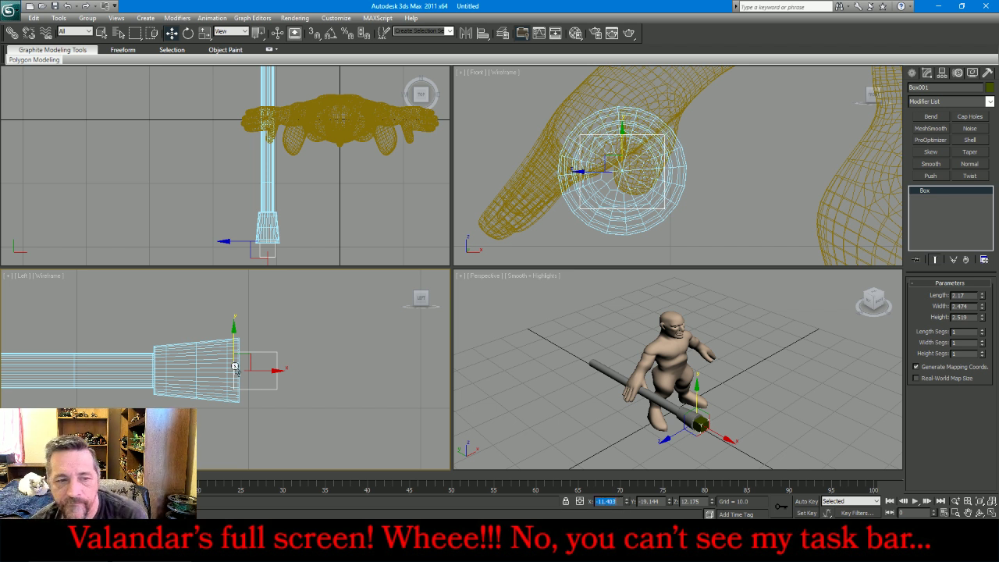
{"action": "left_click_drag", "start_coordinate": [149, 322], "coordinate": [78, 418]}
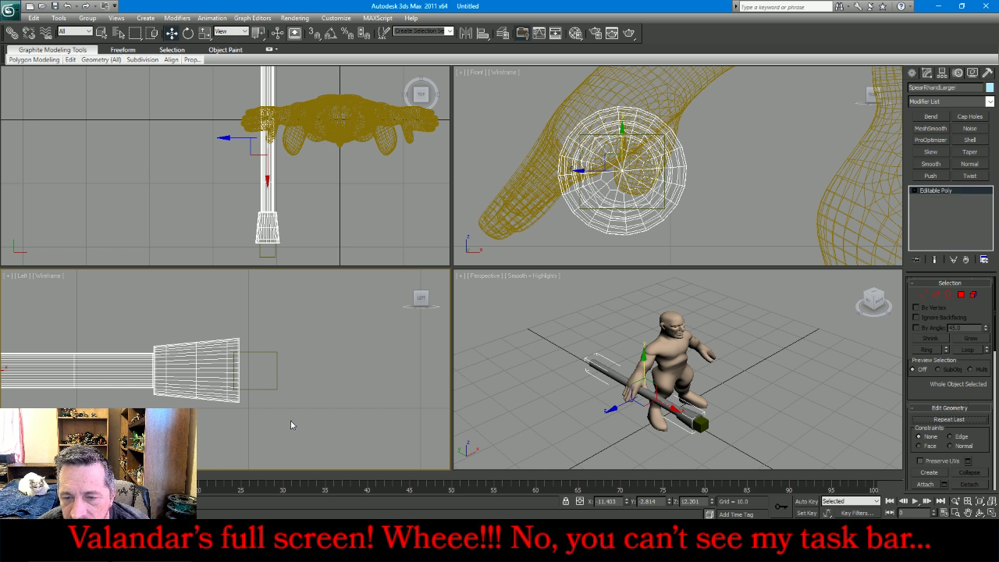
{"action": "left_click_drag", "start_coordinate": [310, 328], "coordinate": [269, 422]}
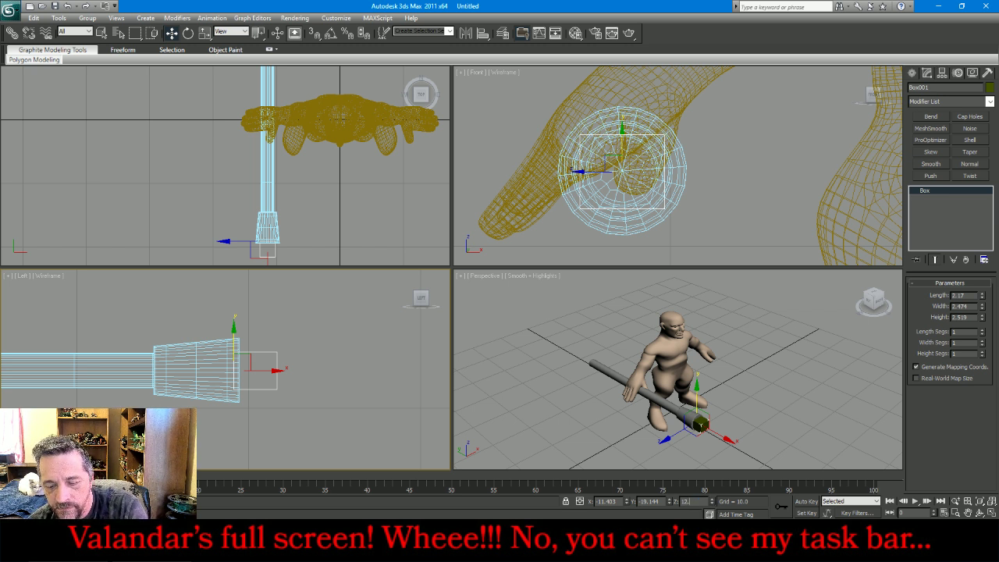
{"action": "type", "text": "1"}
{"action": "key", "text": "Return"}
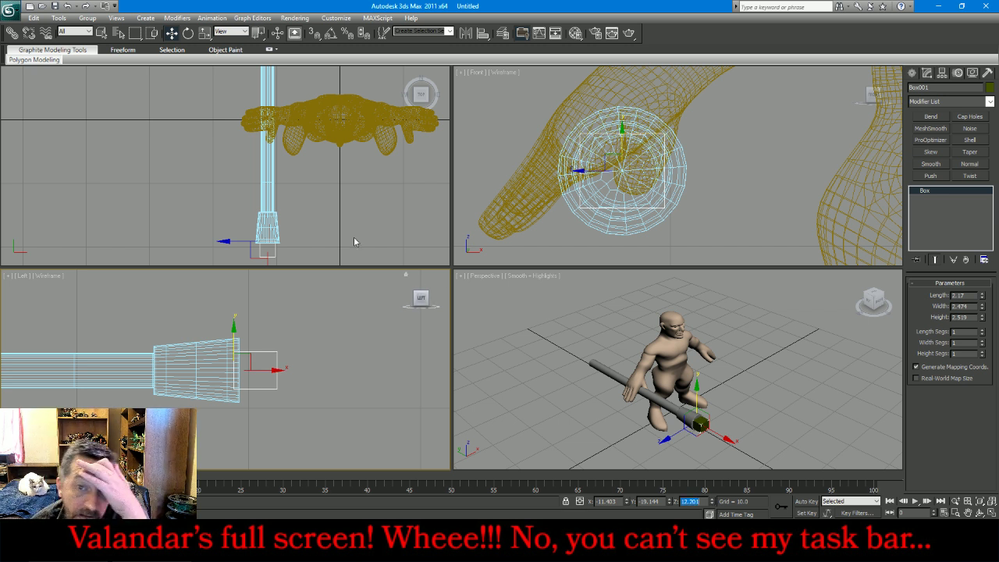
Scale the box uniformly to about 109.7% and set its height segments to 2
{"action": "left_click", "coordinate": [204, 35]}
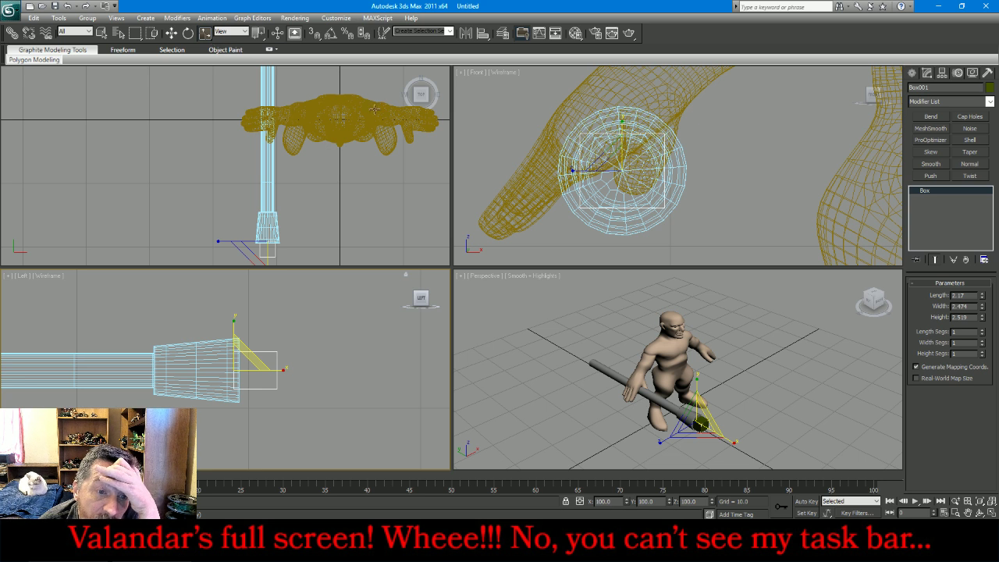
{"action": "key", "text": "z"}
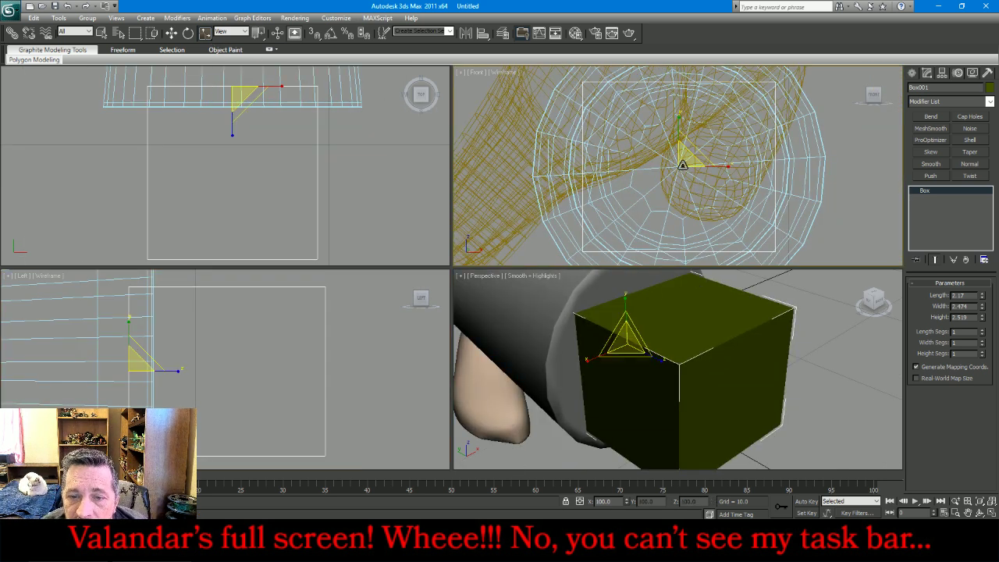
{"action": "left_click_drag", "start_coordinate": [682, 165], "coordinate": [684, 161]}
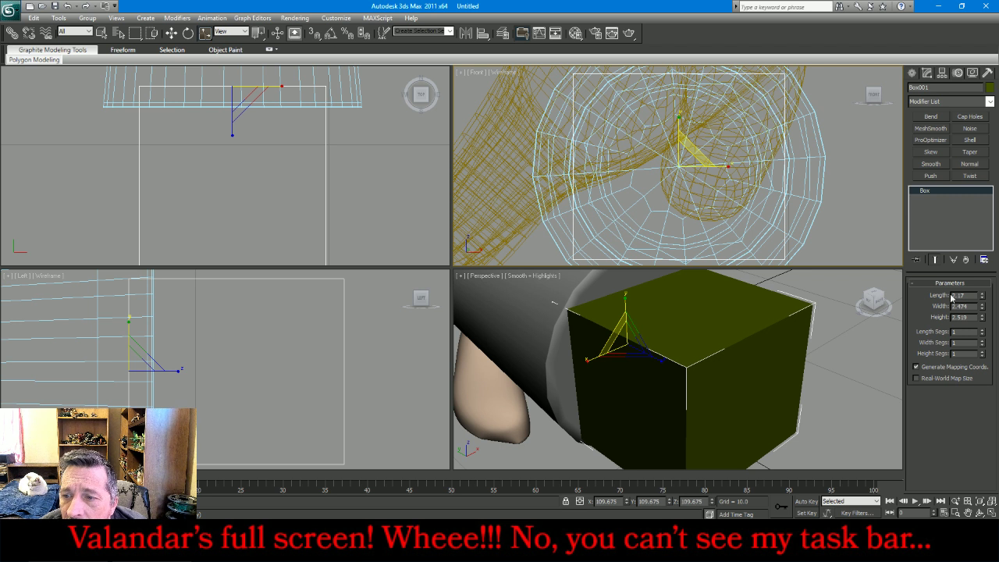
{"action": "left_click", "coordinate": [983, 352]}
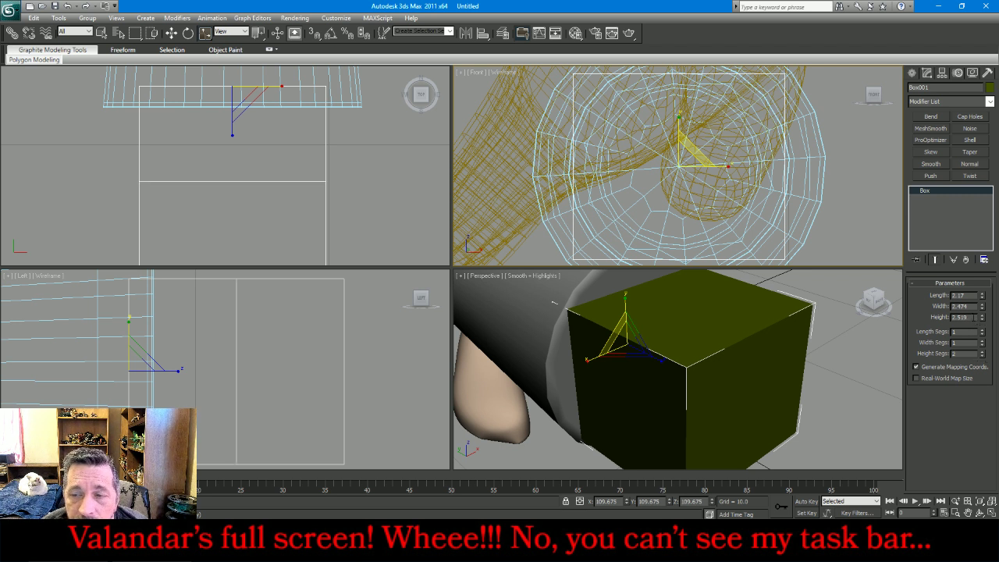
Convert the box at the shaft's tip to an editable poly
{"action": "right_click", "coordinate": [952, 203]}
{"action": "left_click", "coordinate": [954, 271]}
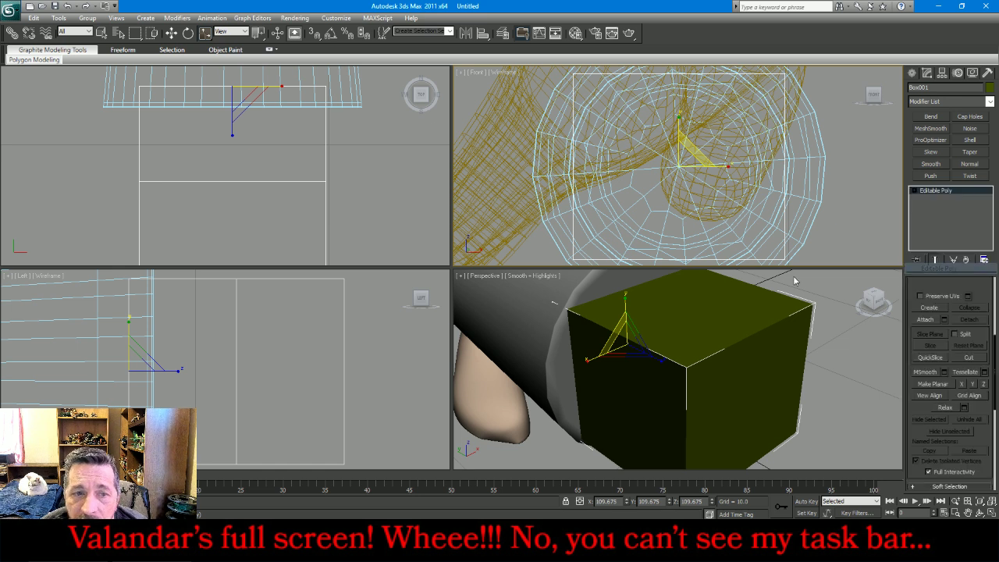
{"action": "scroll", "coordinate": [378, 221], "scroll_direction": "down", "scroll_amount": 5}
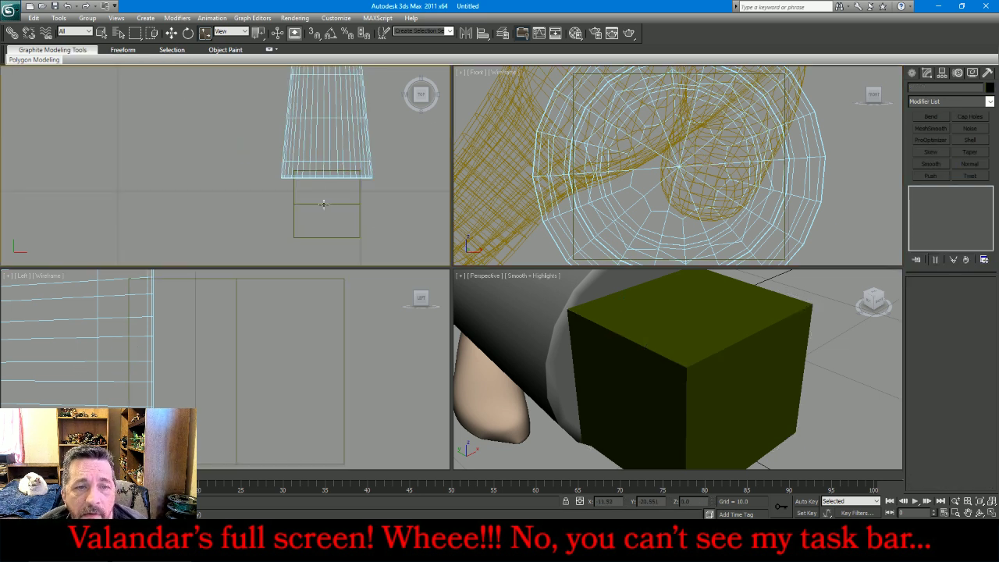
{"action": "key", "text": "z"}
{"action": "scroll", "coordinate": [633, 320], "scroll_direction": "down", "scroll_amount": 5}
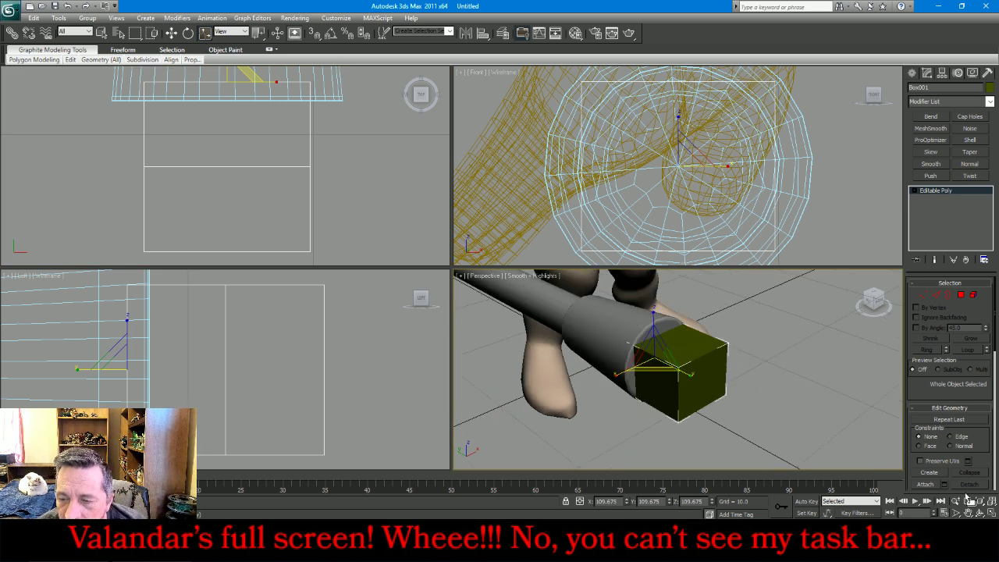
Scale the box down along the vertical axis so its end face is slightly flatter than it is wide
{"action": "key", "text": "e"}
{"action": "mouse_move", "coordinate": [627, 343]}
{"action": "middle_mouse_down", "text": "alt"}
{"action": "mouse_move", "coordinate": [688, 345]}
{"action": "mouse_move", "coordinate": [644, 345]}
{"action": "middle_mouse_up", "text": "alt"}
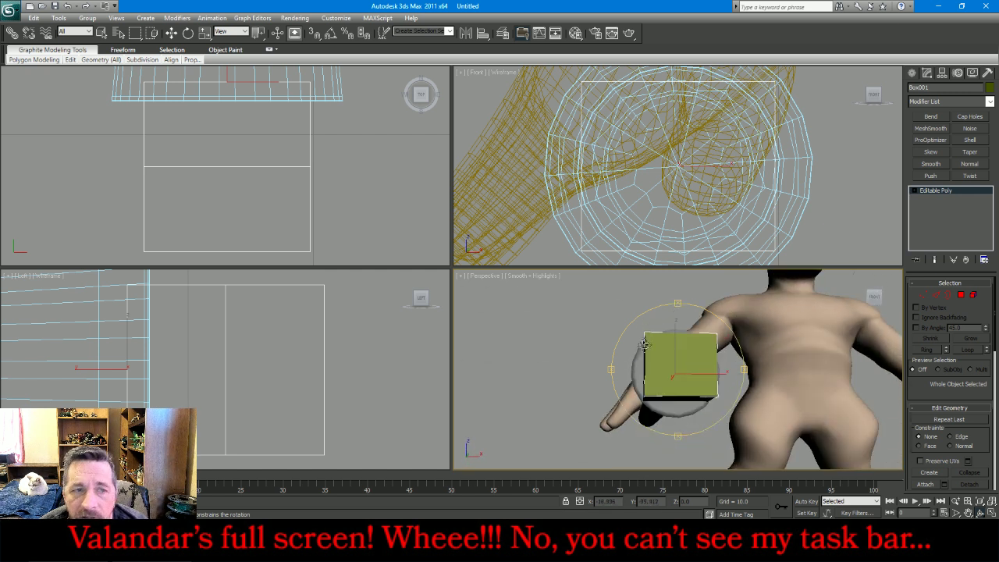
{"action": "left_click", "coordinate": [205, 33]}
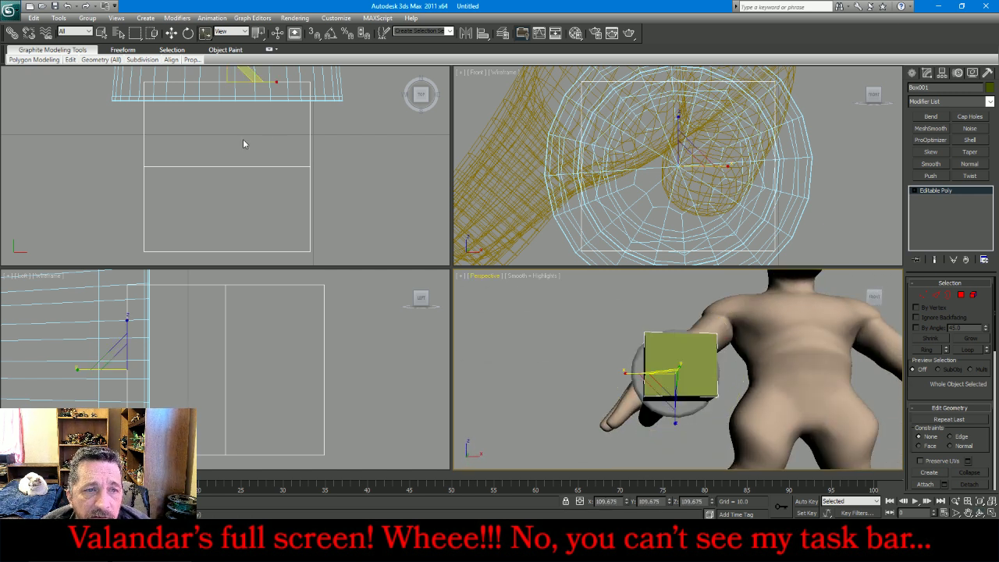
{"action": "right_click", "coordinate": [668, 127]}
{"action": "left_click_drag", "start_coordinate": [679, 120], "coordinate": [679, 117]}
Move the box about 0.355 along the shaft's axis, away from the flared end
{"action": "left_click", "coordinate": [171, 33]}
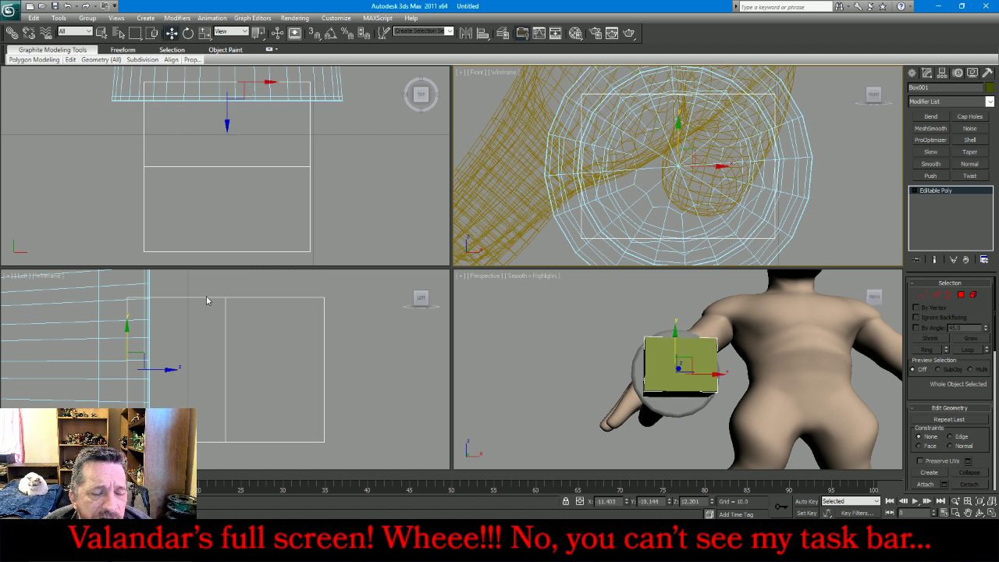
{"action": "right_click", "coordinate": [158, 374]}
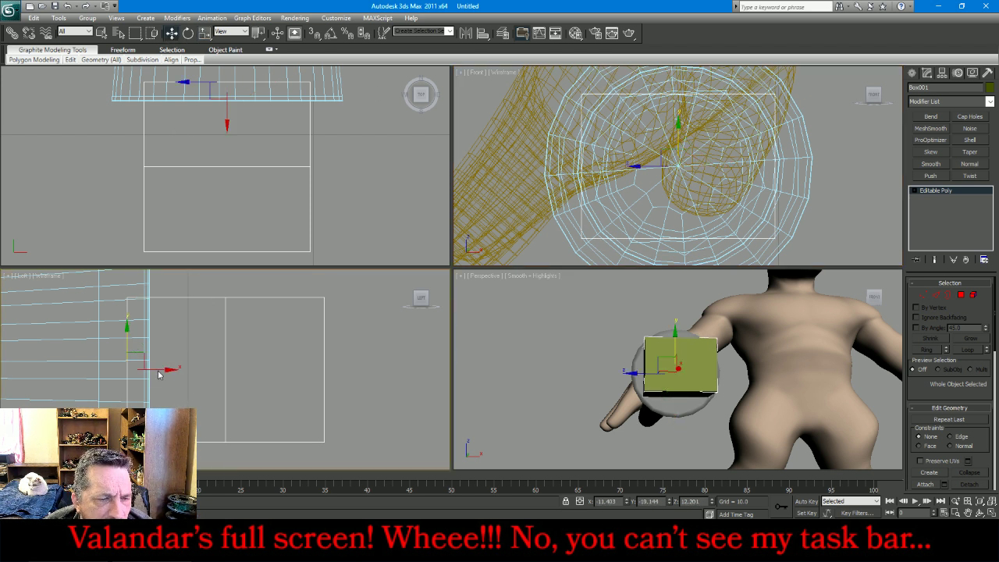
{"action": "left_click_drag", "start_coordinate": [161, 369], "coordinate": [188, 371]}
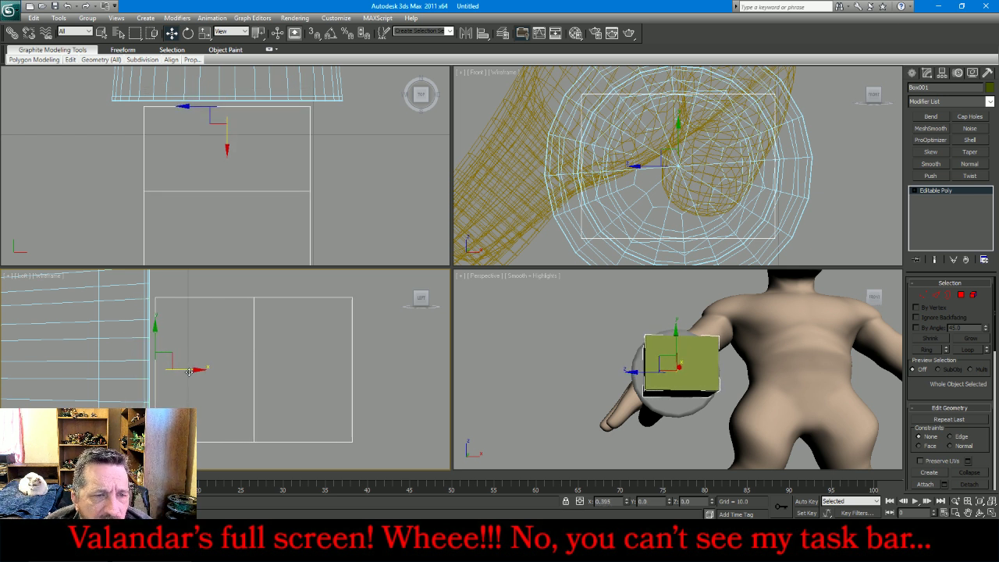
Extrude the side polygon facing the dwarf's body, on the box half farther from the shaft, by 1.301
{"action": "left_click", "coordinate": [961, 295]}
{"action": "left_click", "coordinate": [274, 343]}
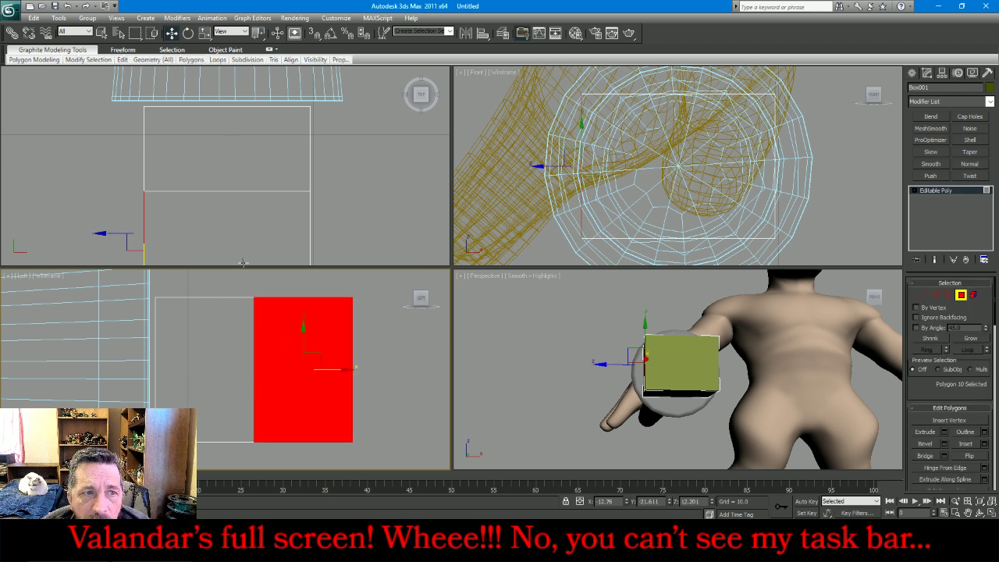
{"action": "left_click", "coordinate": [102, 32]}
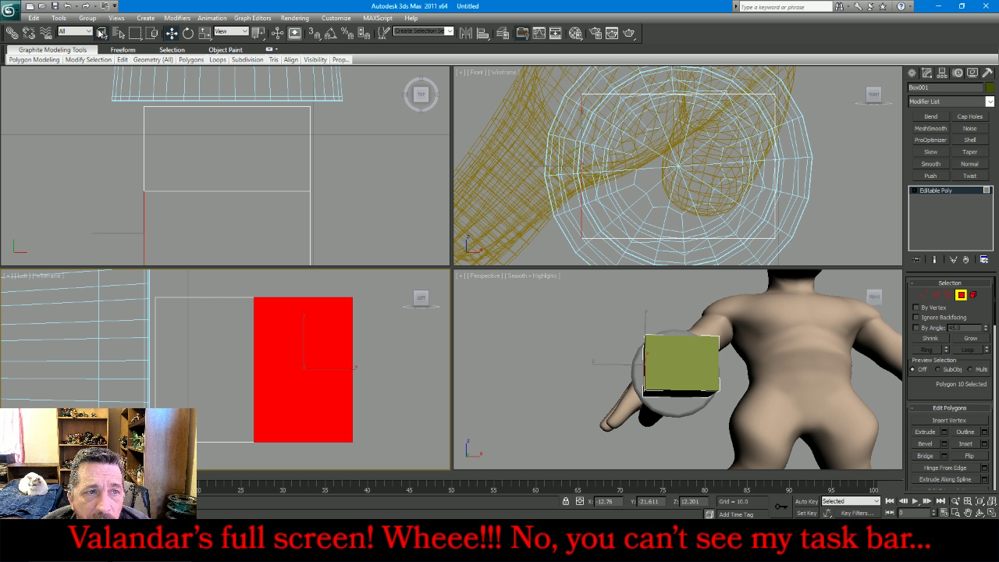
{"action": "left_click", "coordinate": [302, 352], "text": "ctrl"}
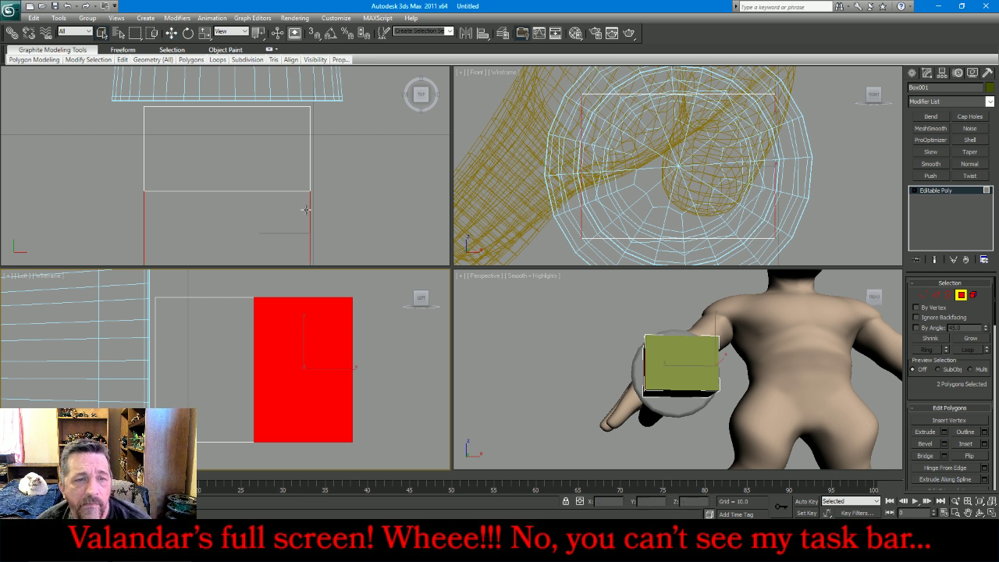
{"action": "right_click", "coordinate": [315, 196]}
{"action": "scroll", "coordinate": [312, 175], "scroll_direction": "down", "scroll_amount": 3}
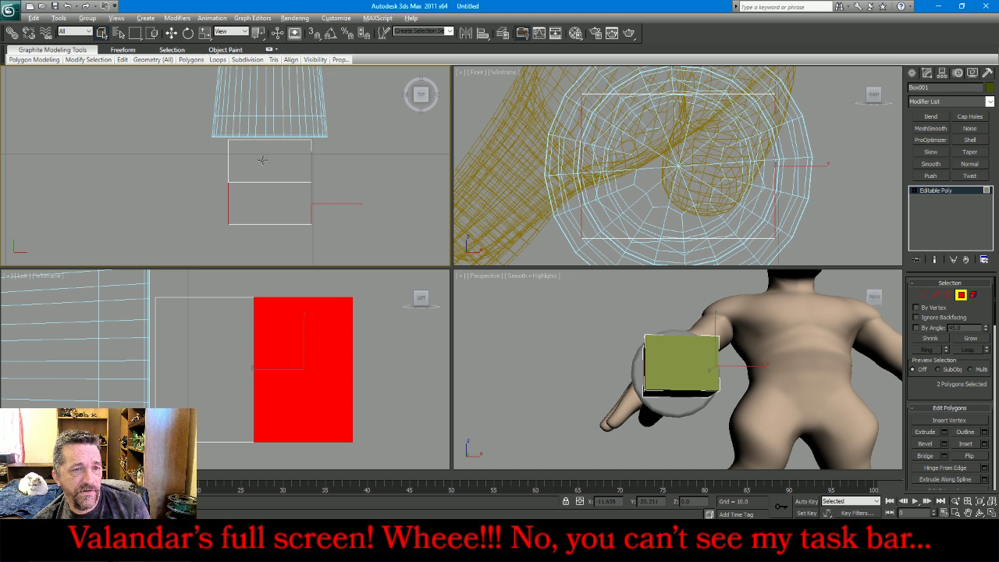
{"action": "left_click_drag", "start_coordinate": [262, 160], "coordinate": [208, 235]}
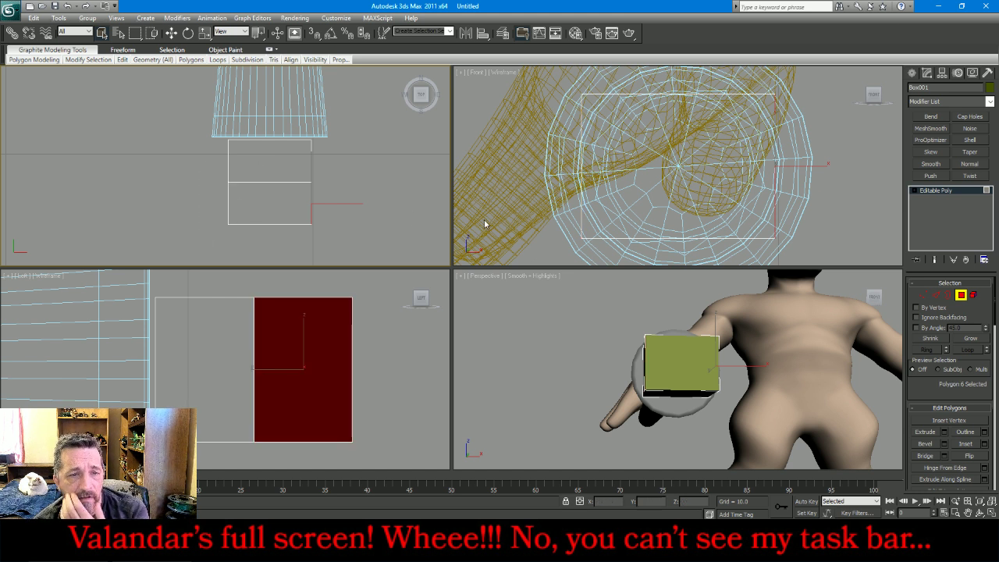
{"action": "left_click", "coordinate": [944, 431]}
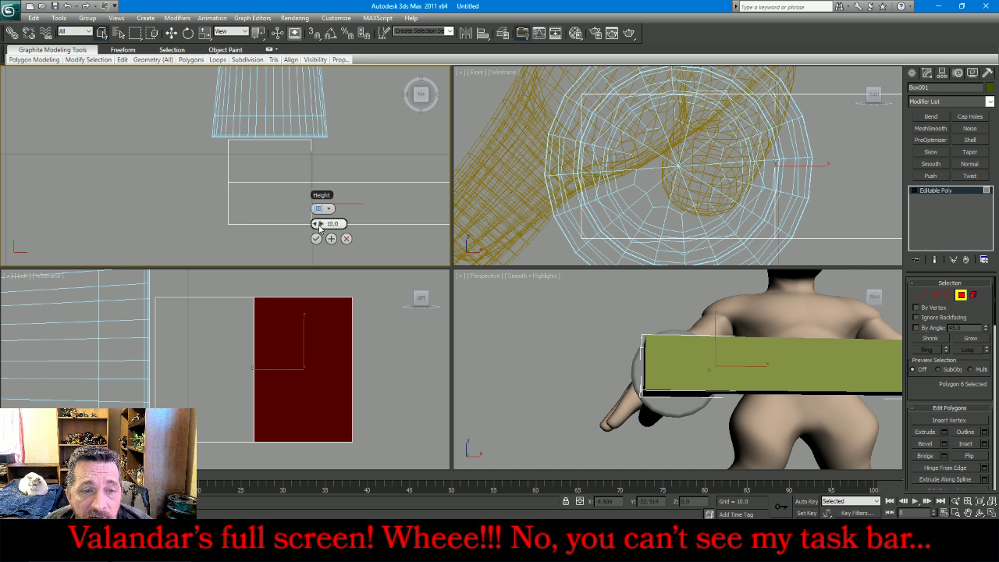
{"action": "left_click_drag", "start_coordinate": [318, 227], "coordinate": [48, 244]}
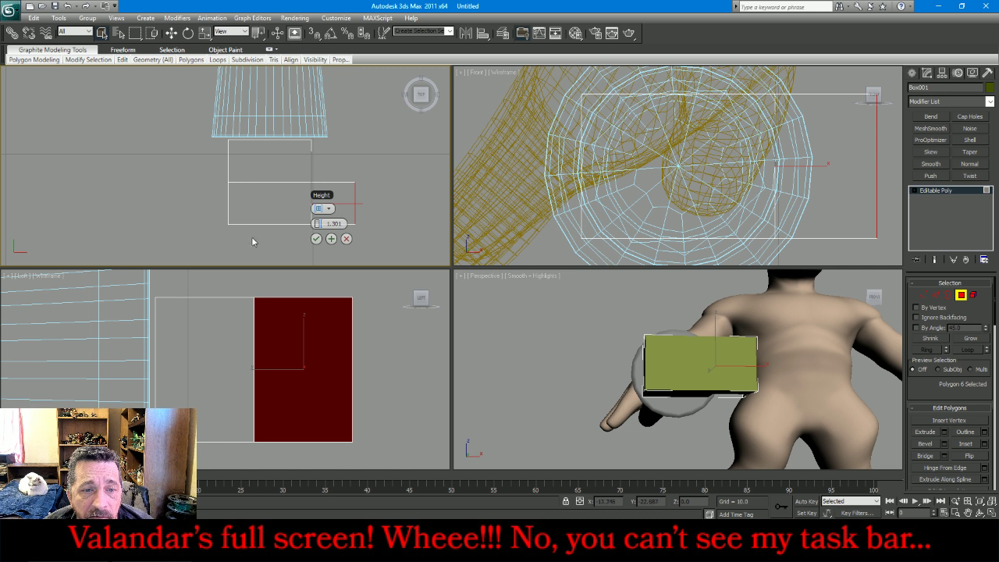
{"action": "left_click", "coordinate": [316, 238]}
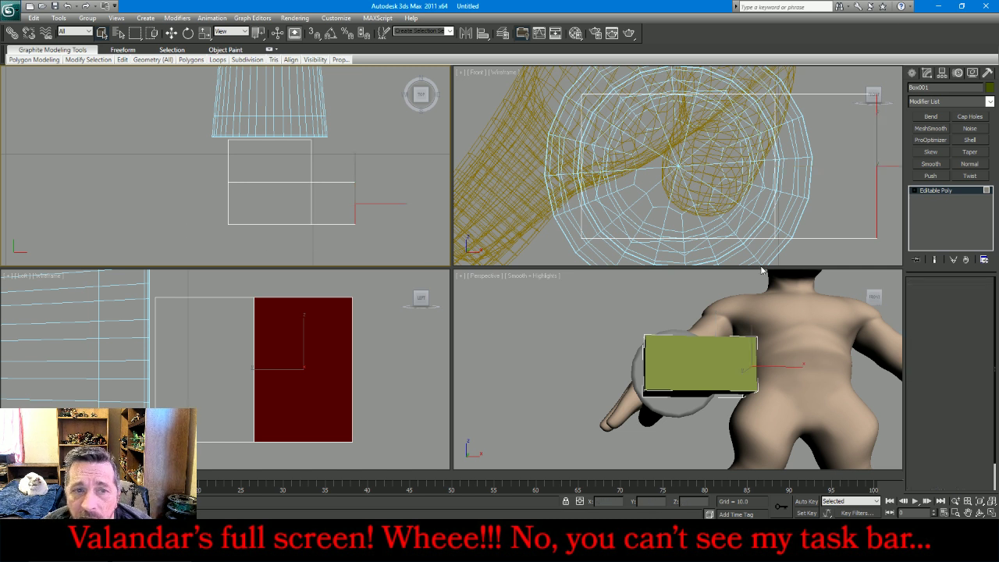
Move the four middle vertices of the original box about 0.24 toward the shaft, leaving the extrusion's outer vertices in place
{"action": "key", "text": "1"}
{"action": "left_click_drag", "start_coordinate": [202, 169], "coordinate": [329, 197]}
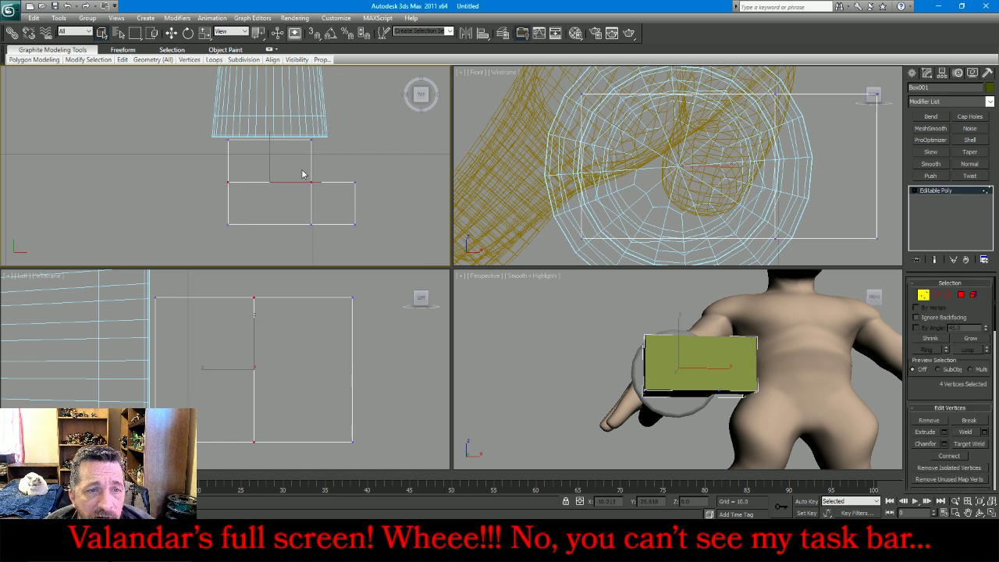
{"action": "key", "text": "w"}
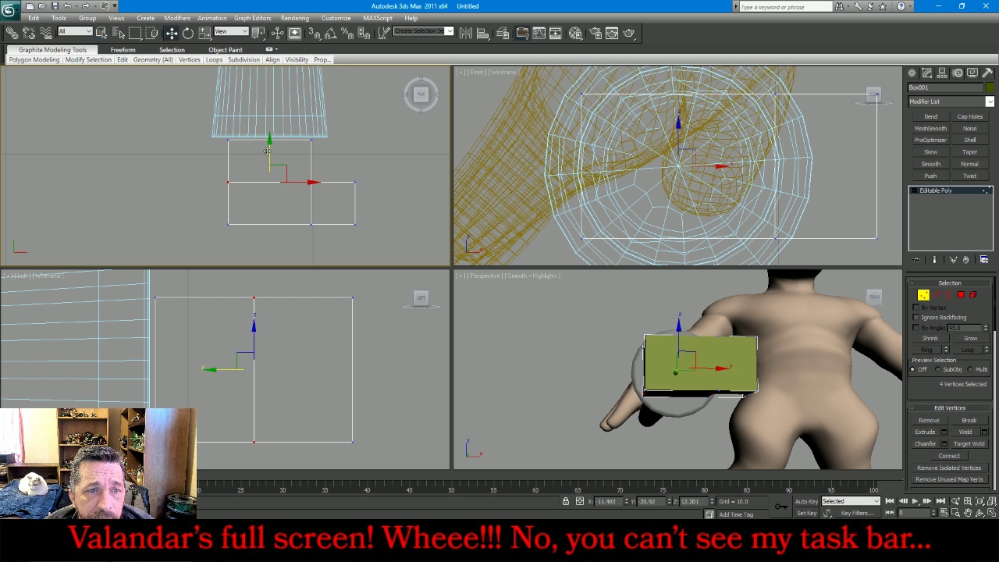
{"action": "left_click_drag", "start_coordinate": [267, 150], "coordinate": [269, 141]}
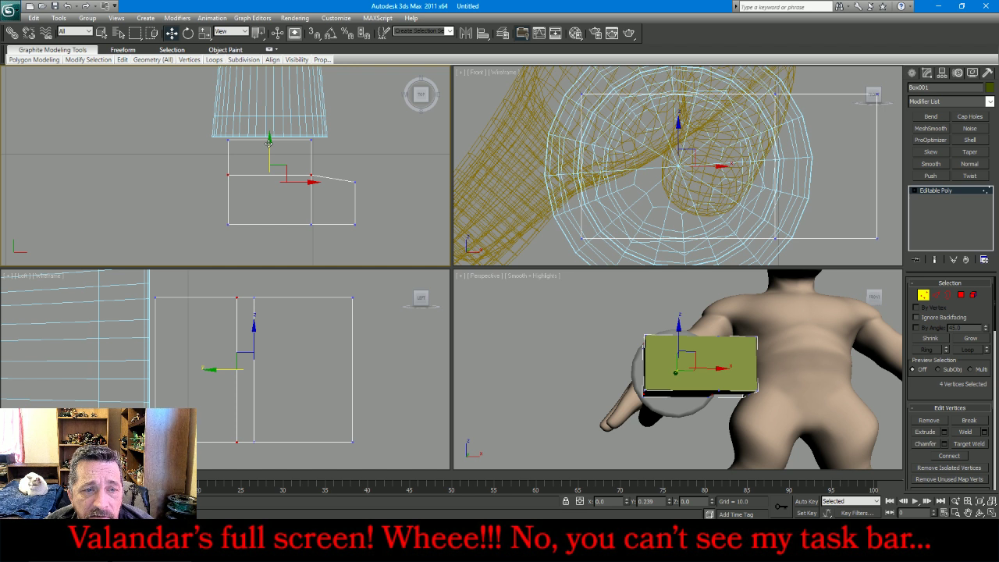
{"action": "left_click_drag", "start_coordinate": [268, 142], "coordinate": [268, 144]}
Shift the whole middle vertex row slightly away from the shaft and move the extrusion's end vertices a little farther outward
{"action": "left_click_drag", "start_coordinate": [201, 154], "coordinate": [394, 196]}
{"action": "left_click_drag", "start_coordinate": [296, 154], "coordinate": [295, 161]}
{"action": "left_click_drag", "start_coordinate": [388, 156], "coordinate": [349, 256]}
{"action": "left_click_drag", "start_coordinate": [383, 210], "coordinate": [391, 210]}
Scale the extrusion's four end vertices down vertically to taper it from both sides, and leave vertex editing
{"action": "left_click", "coordinate": [203, 34]}
{"action": "scroll", "coordinate": [580, 119], "scroll_direction": "down", "scroll_amount": 5}
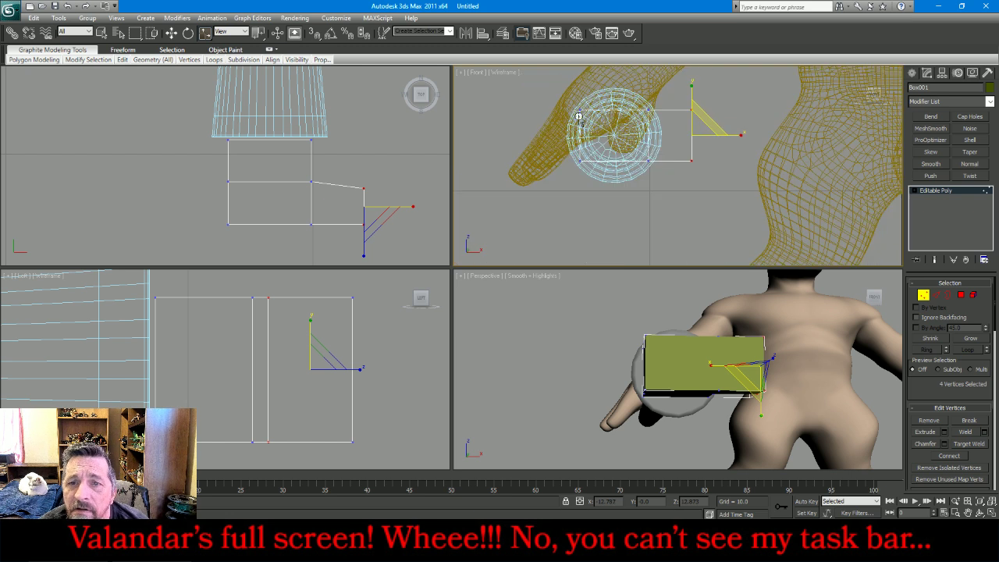
{"action": "left_click_drag", "start_coordinate": [693, 87], "coordinate": [693, 106]}
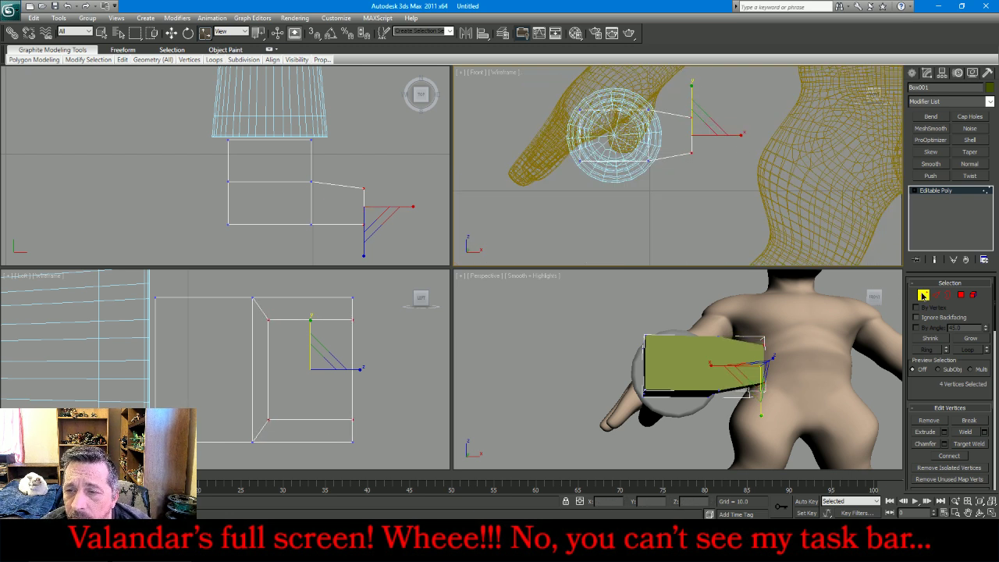
{"action": "left_click", "coordinate": [924, 294]}
Deselect the box and examine the tapered head on the shaft from an angled view and from above
{"action": "key", "text": "e"}
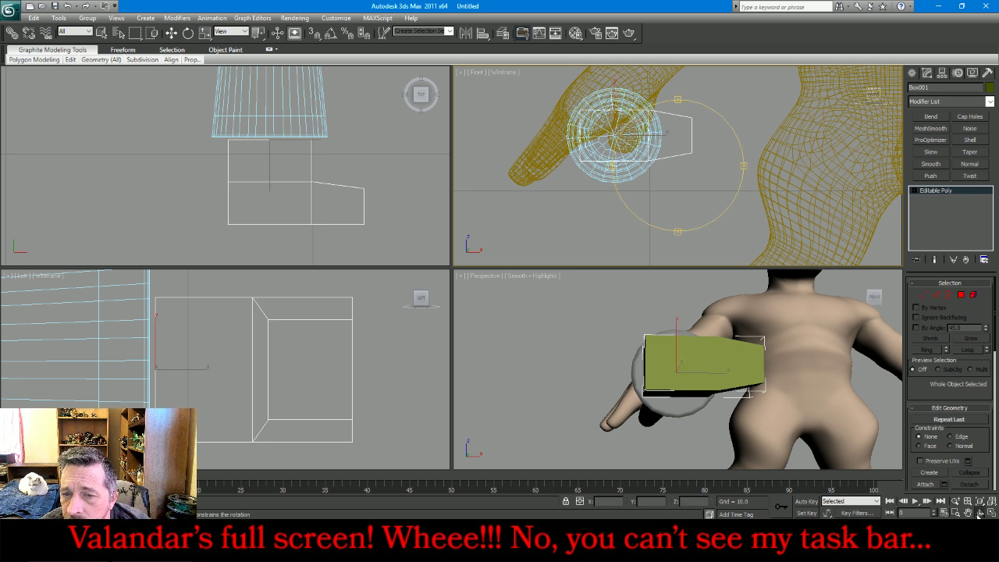
{"action": "left_click", "coordinate": [685, 359]}
{"action": "mouse_move", "coordinate": [685, 359]}
{"action": "middle_mouse_down", "text": "alt"}
{"action": "mouse_move", "coordinate": [713, 391]}
{"action": "mouse_move", "coordinate": [670, 368]}
{"action": "middle_mouse_up", "text": "alt"}
{"action": "scroll", "coordinate": [713, 391], "scroll_direction": "up", "scroll_amount": 5}
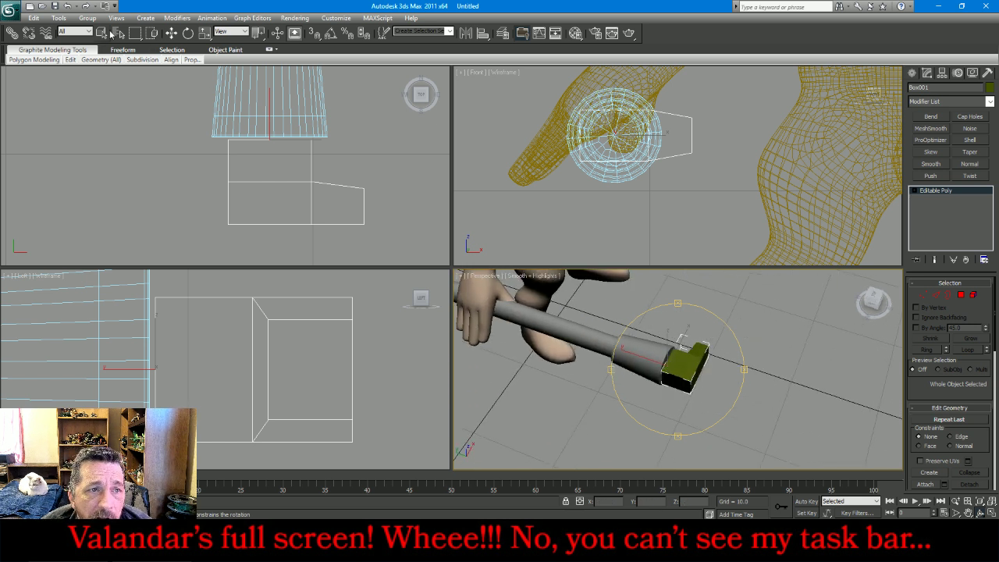
{"action": "key", "text": "q"}
{"action": "left_click", "coordinate": [410, 354]}
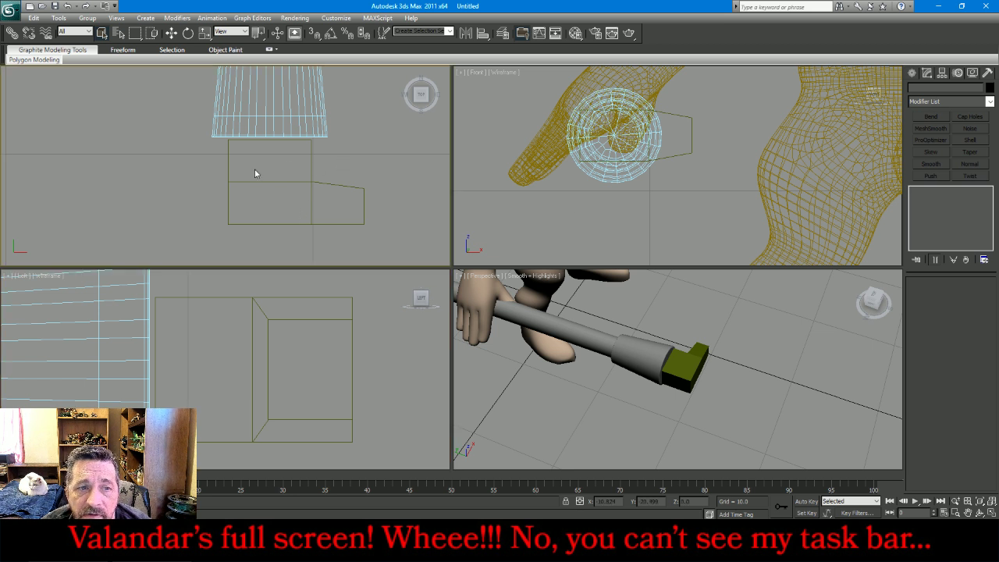
{"action": "scroll", "coordinate": [186, 172], "scroll_direction": "down", "scroll_amount": 6}
{"action": "scroll", "coordinate": [186, 175], "scroll_direction": "down", "scroll_amount": 2}
{"action": "scroll", "coordinate": [187, 175], "scroll_direction": "up", "scroll_amount": 3}
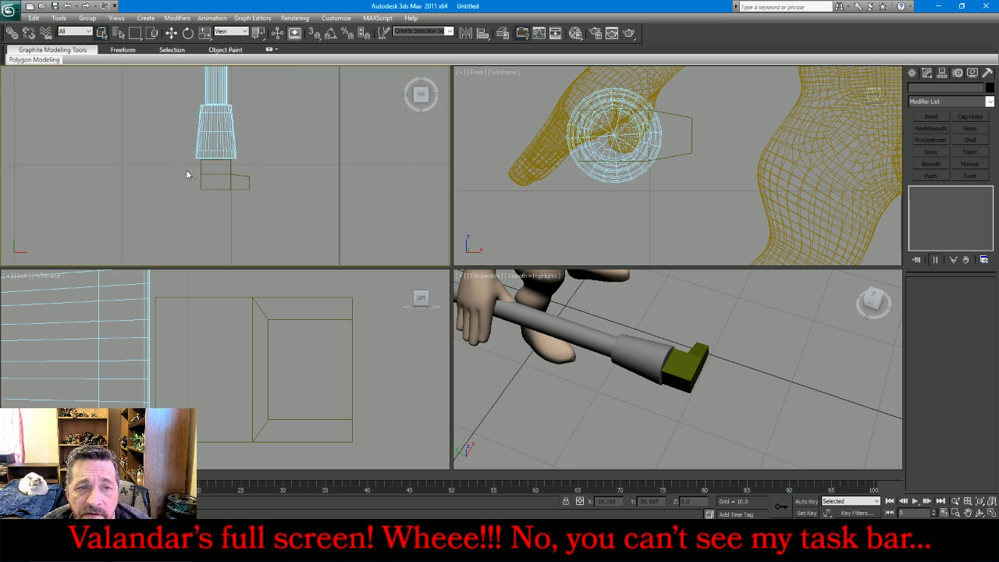
Create a box about 1.449 long, 1.465 wide and 1.929 high, and move it to about X -12.673 against the head's untapered side
{"action": "left_click", "coordinate": [912, 76]}
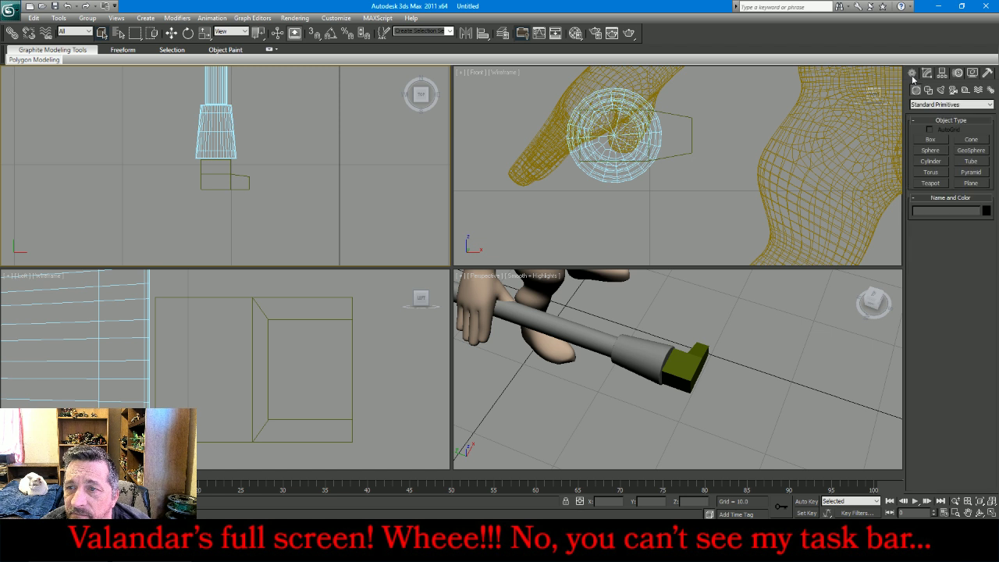
{"action": "left_click", "coordinate": [935, 141]}
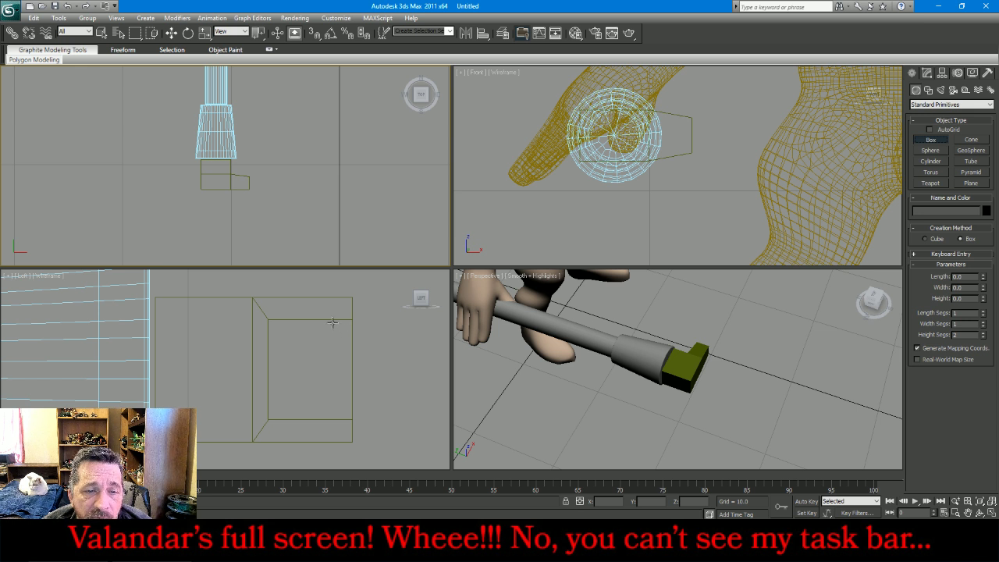
{"action": "left_click_drag", "start_coordinate": [334, 319], "coordinate": [232, 422]}
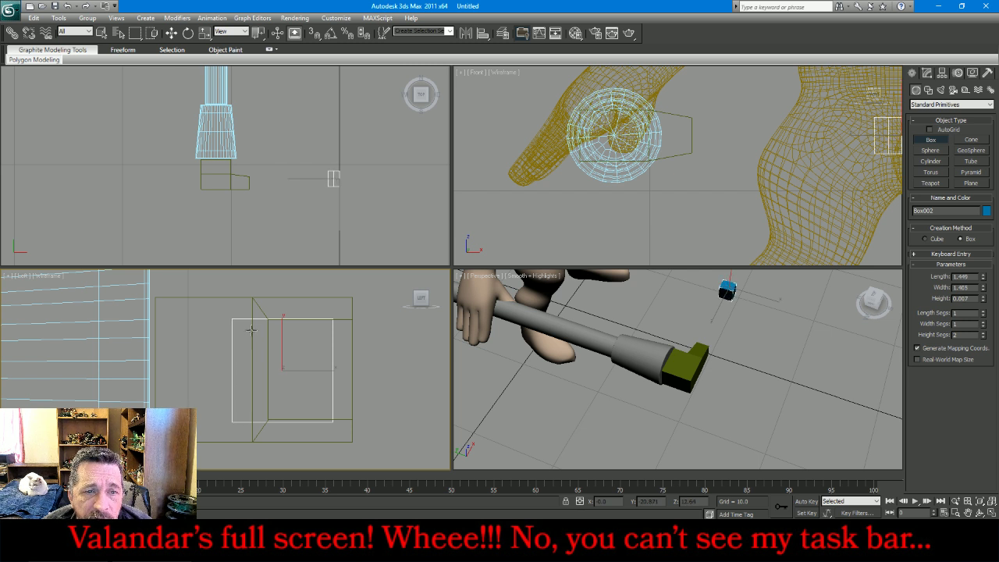
{"action": "left_click", "coordinate": [267, 286]}
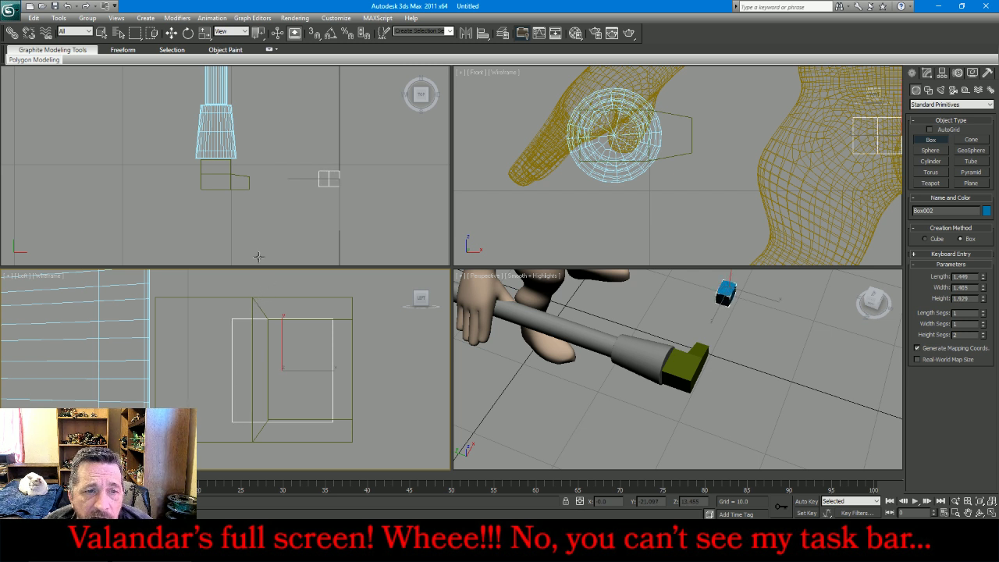
{"action": "left_click", "coordinate": [171, 32]}
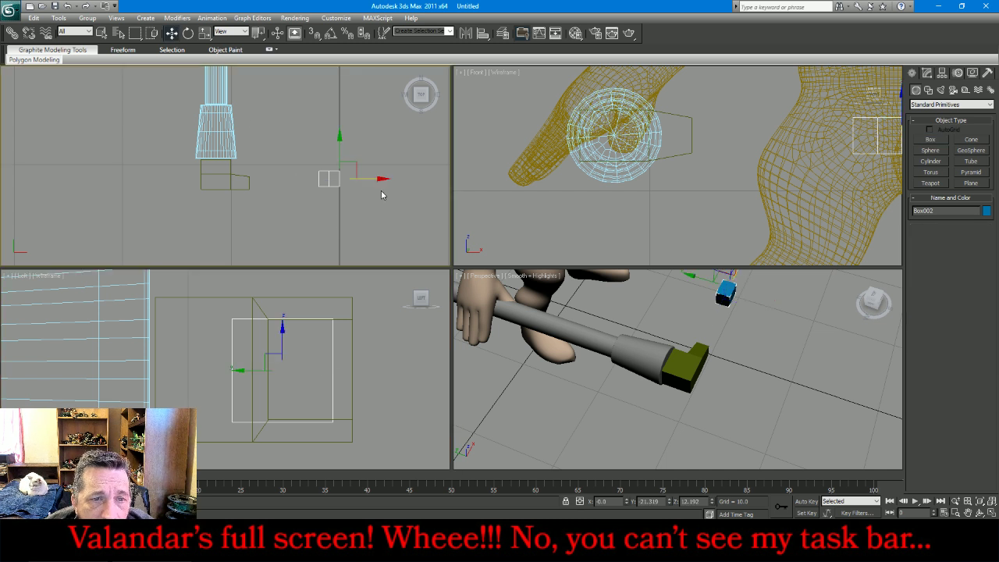
{"action": "left_click_drag", "start_coordinate": [372, 179], "coordinate": [234, 191]}
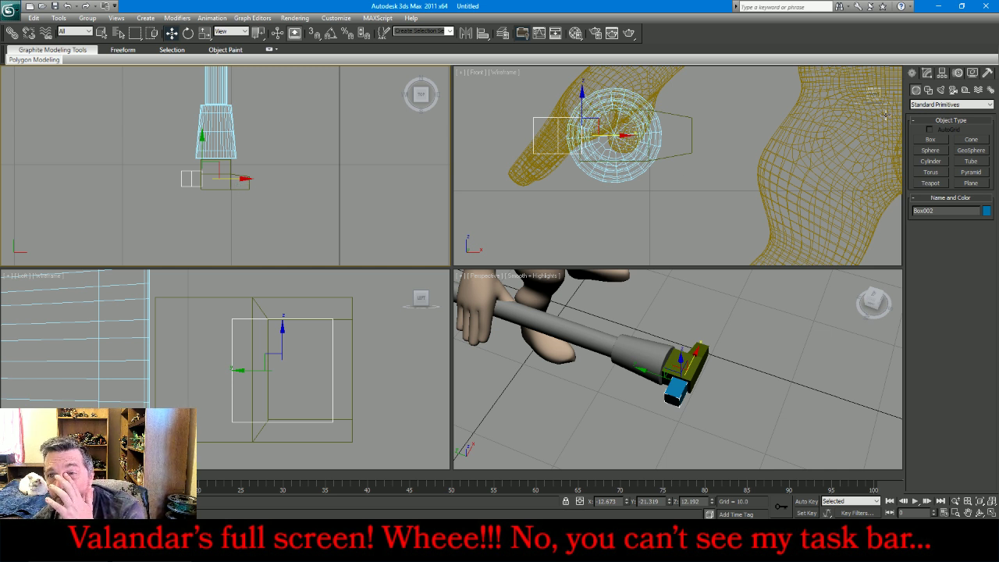
Convert the new small box to an editable poly
{"action": "left_click", "coordinate": [927, 72]}
{"action": "right_click", "coordinate": [924, 192]}
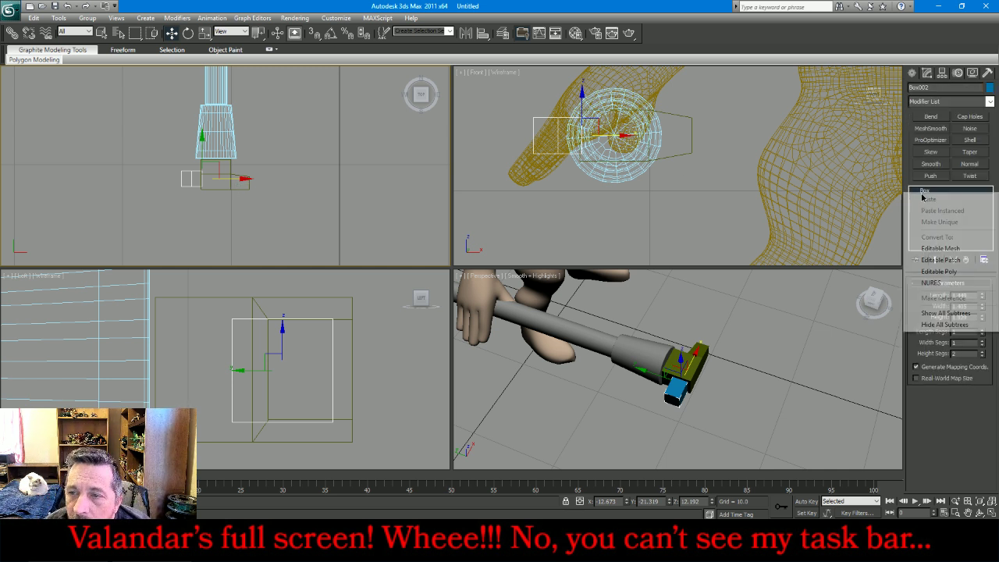
{"action": "left_click", "coordinate": [940, 270]}
Move the small box's middle vertex pair on one long side to about Y -21.005 and its free-end pair to about Y -21.911
{"action": "key", "text": "z"}
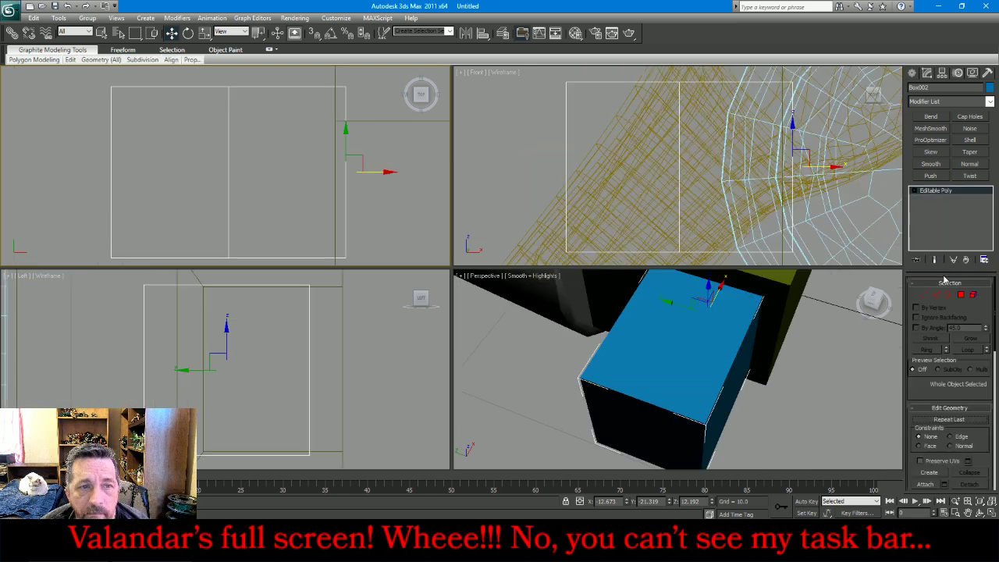
{"action": "left_click", "coordinate": [924, 294]}
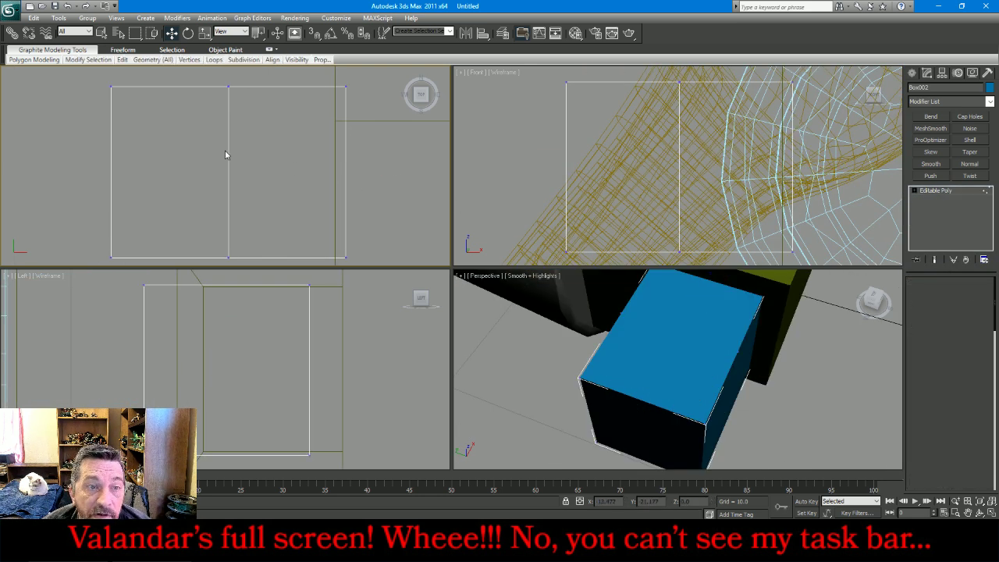
{"action": "left_click_drag", "start_coordinate": [210, 147], "coordinate": [253, 74]}
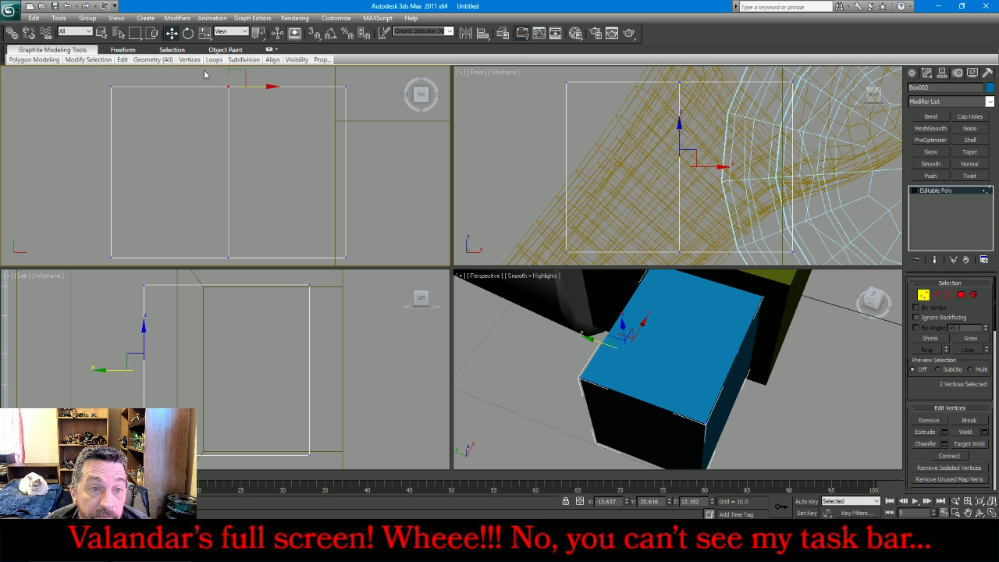
{"action": "scroll", "coordinate": [232, 133], "scroll_direction": "down", "scroll_amount": 2}
{"action": "left_click_drag", "start_coordinate": [231, 72], "coordinate": [229, 104]}
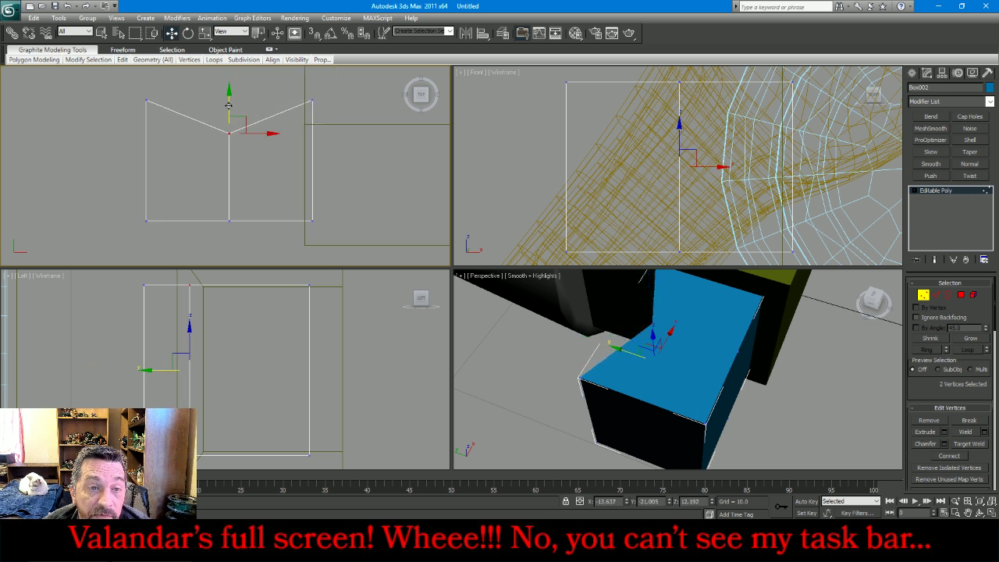
{"action": "left_click_drag", "start_coordinate": [140, 91], "coordinate": [155, 105]}
{"action": "left_click_drag", "start_coordinate": [146, 69], "coordinate": [157, 180]}
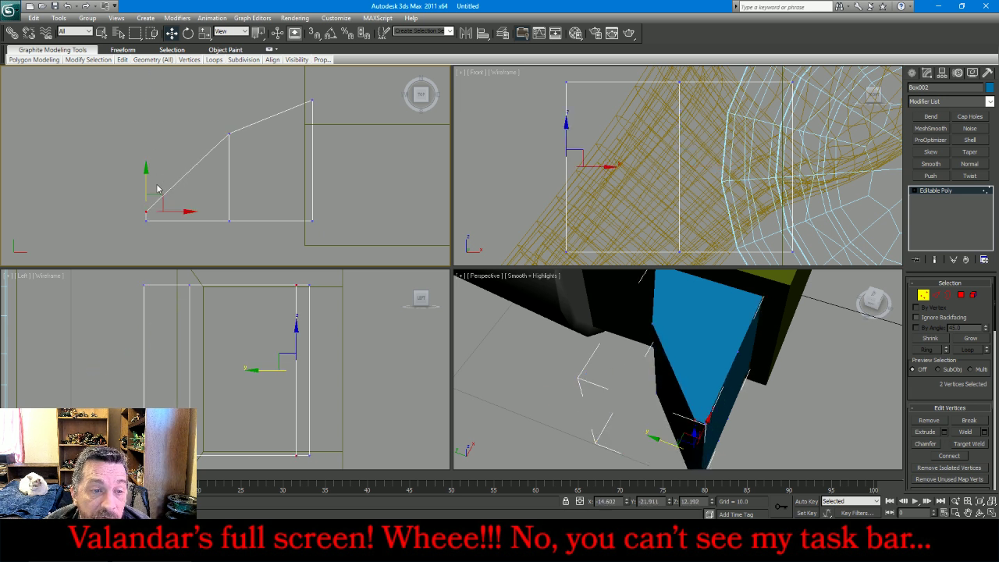
Set the moved free-end vertices to Y -22.021, level with the opposite corner, and weld the overlapping vertices there
{"action": "left_click_drag", "start_coordinate": [137, 228], "coordinate": [156, 218]}
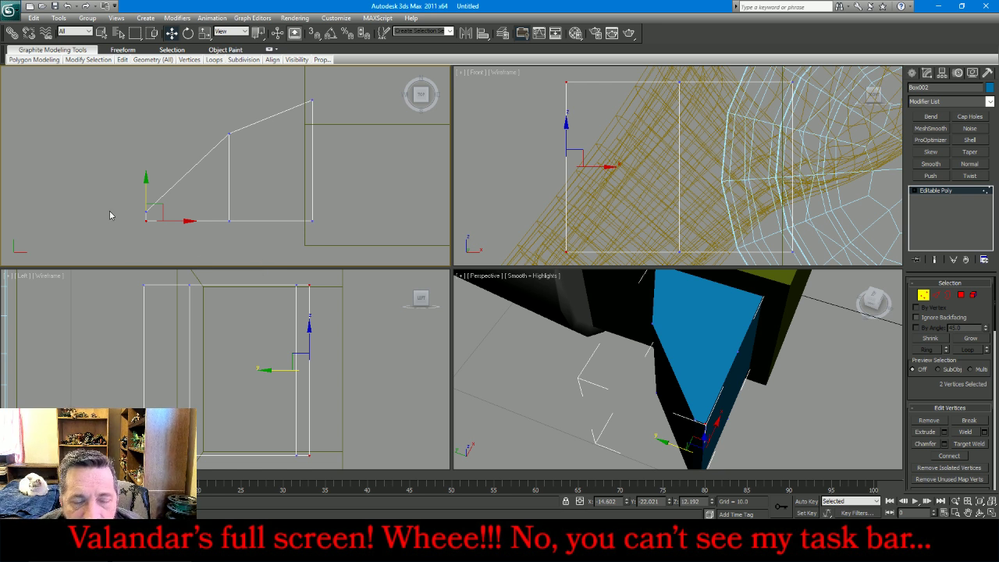
{"action": "left_click_drag", "start_coordinate": [158, 211], "coordinate": [181, 215]}
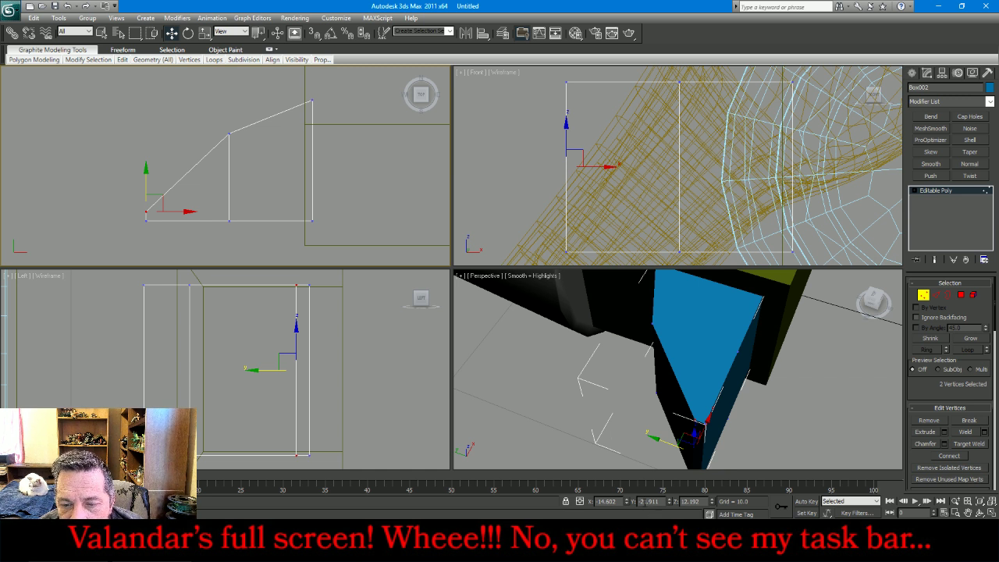
{"action": "type", "text": "22"}
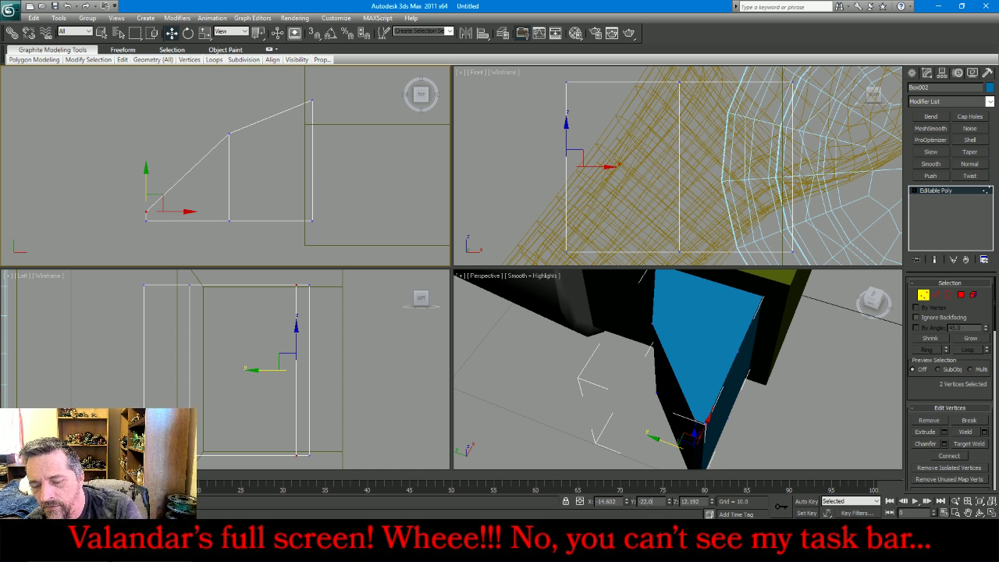
{"action": "key", "text": "Return"}
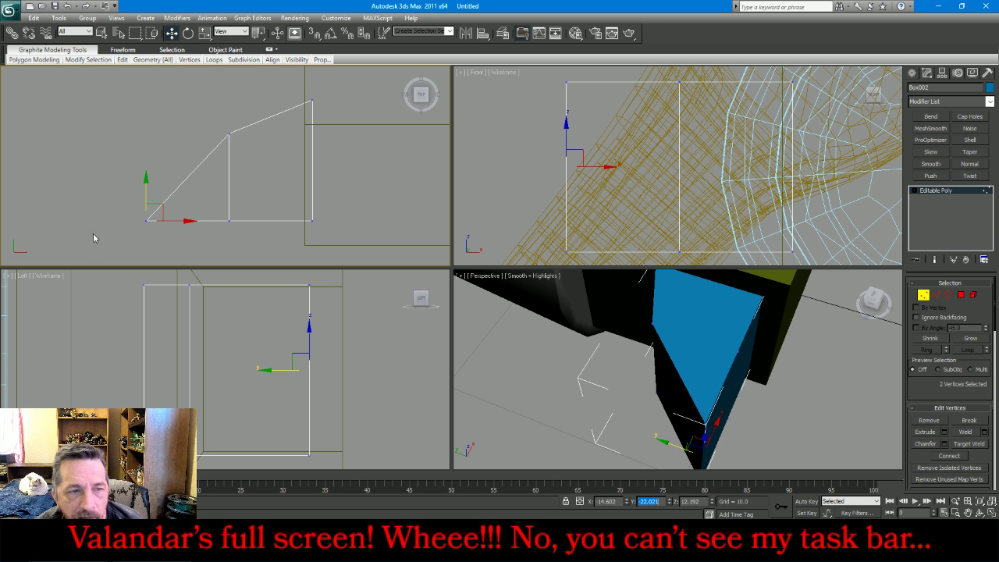
{"action": "left_click_drag", "start_coordinate": [114, 198], "coordinate": [161, 238]}
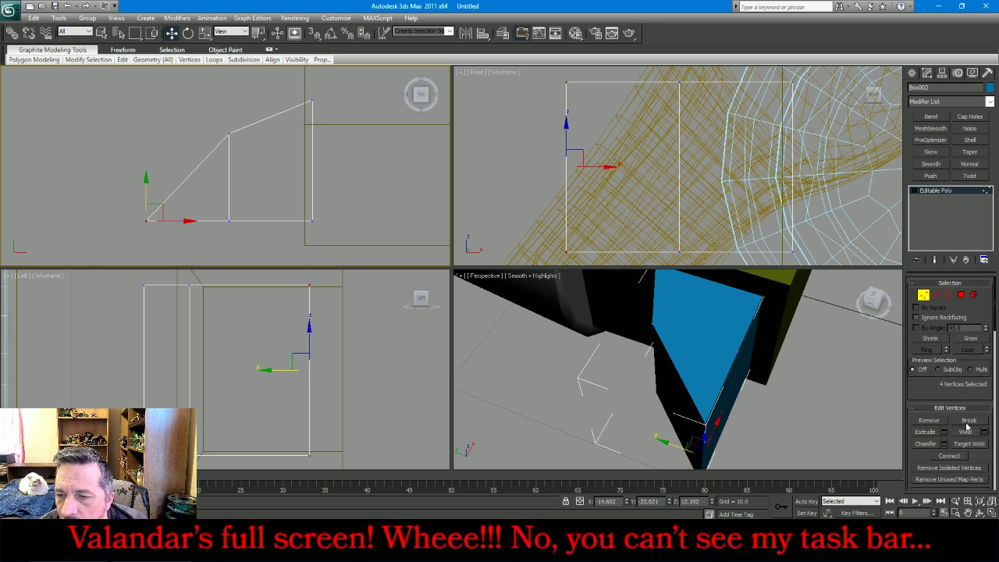
{"action": "left_click", "coordinate": [966, 431]}
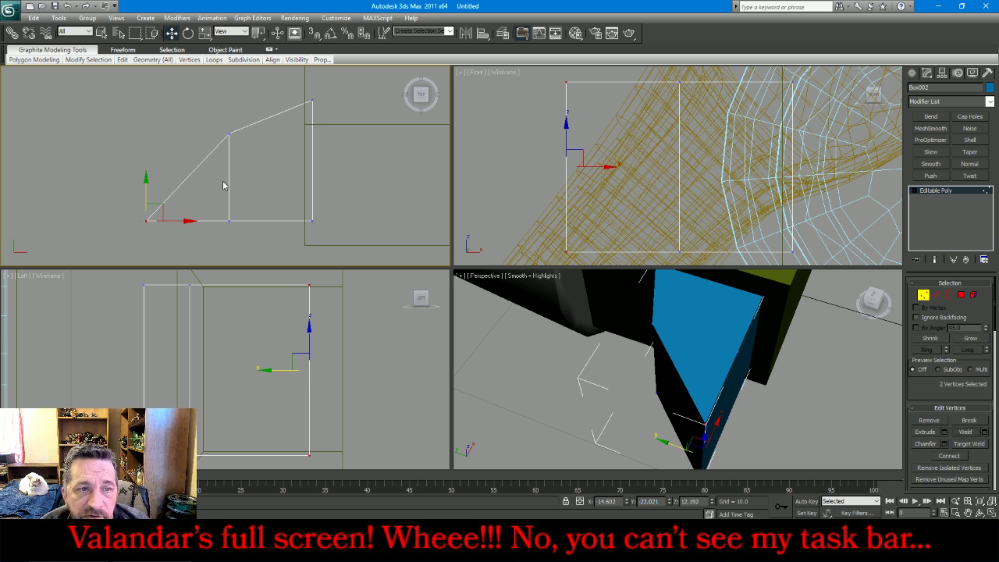
Scale the six vertices of the small box's middle and tip down vertically to taper it away from the head
{"action": "left_click_drag", "start_coordinate": [78, 99], "coordinate": [265, 250]}
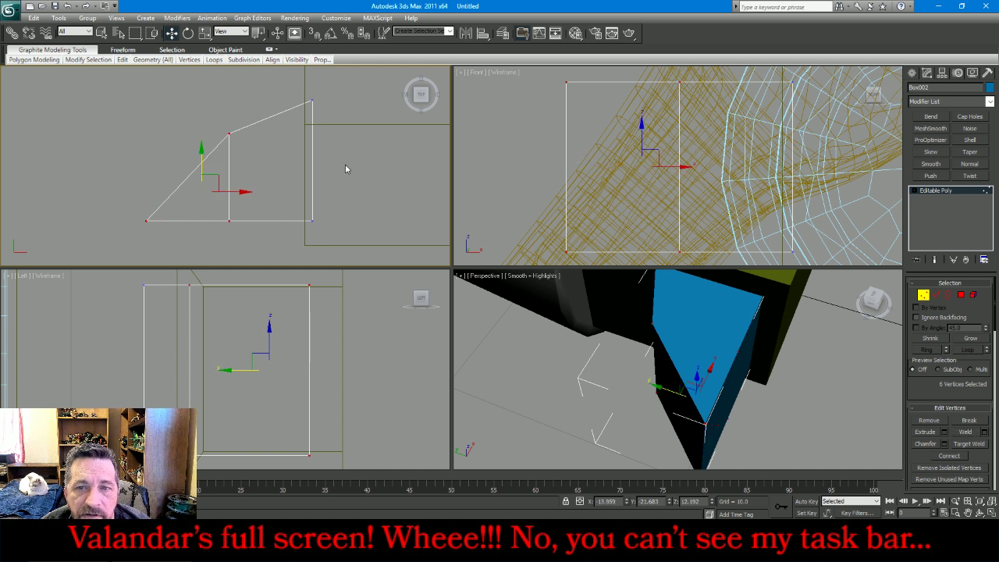
{"action": "left_click", "coordinate": [205, 33]}
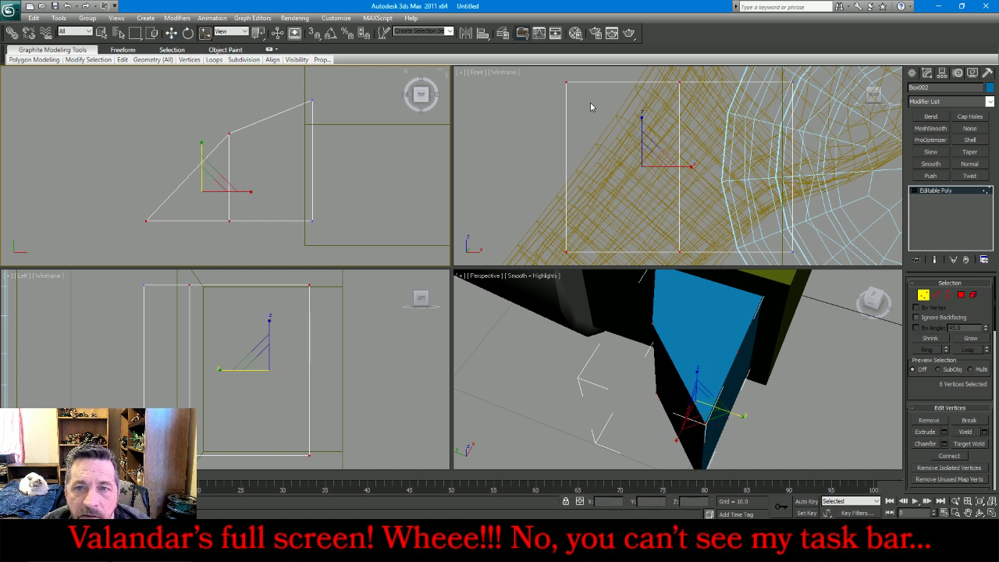
{"action": "right_click", "coordinate": [633, 100]}
{"action": "left_click_drag", "start_coordinate": [642, 117], "coordinate": [642, 129]}
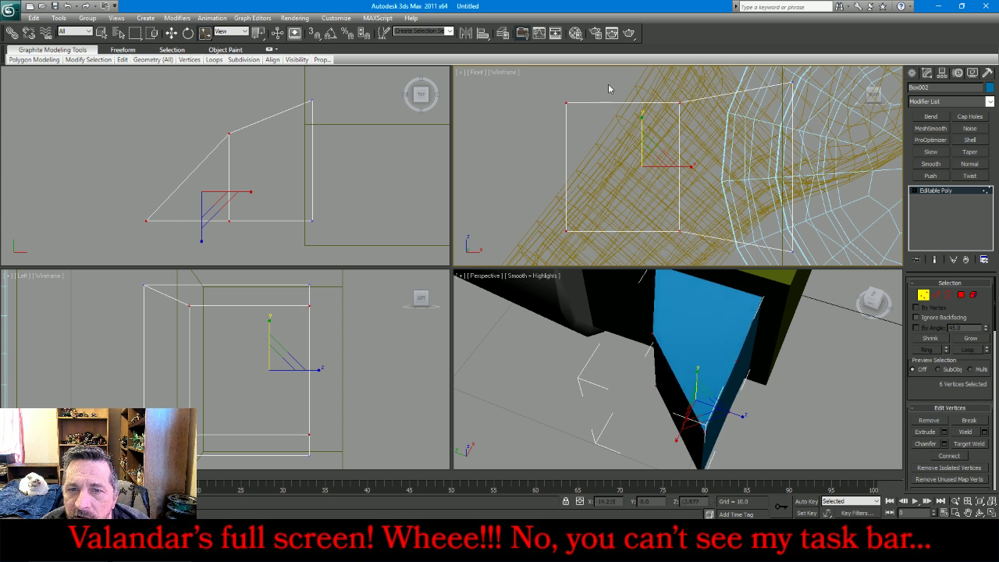
Scale the two tip vertices to 0 percent vertically so they meet in a point, and leave vertex editing
{"action": "left_click_drag", "start_coordinate": [556, 260], "coordinate": [553, 269]}
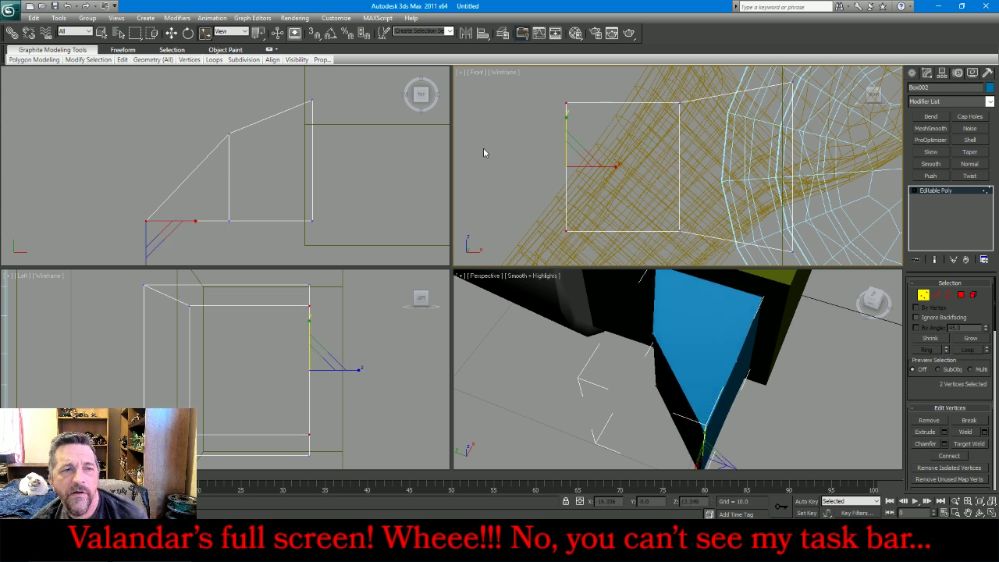
{"action": "key", "text": "F12"}
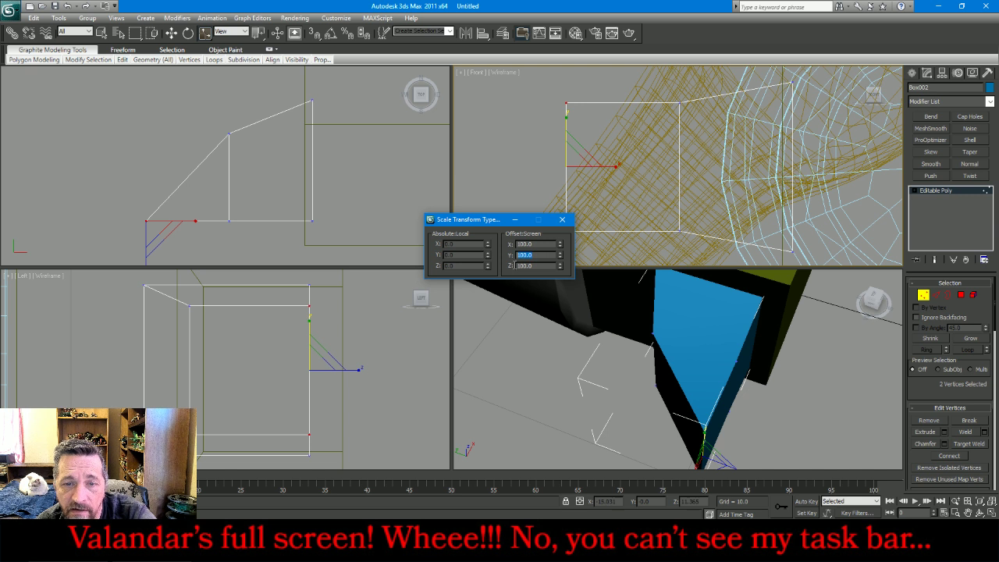
{"action": "type", "text": "0"}
{"action": "key", "text": "Return"}
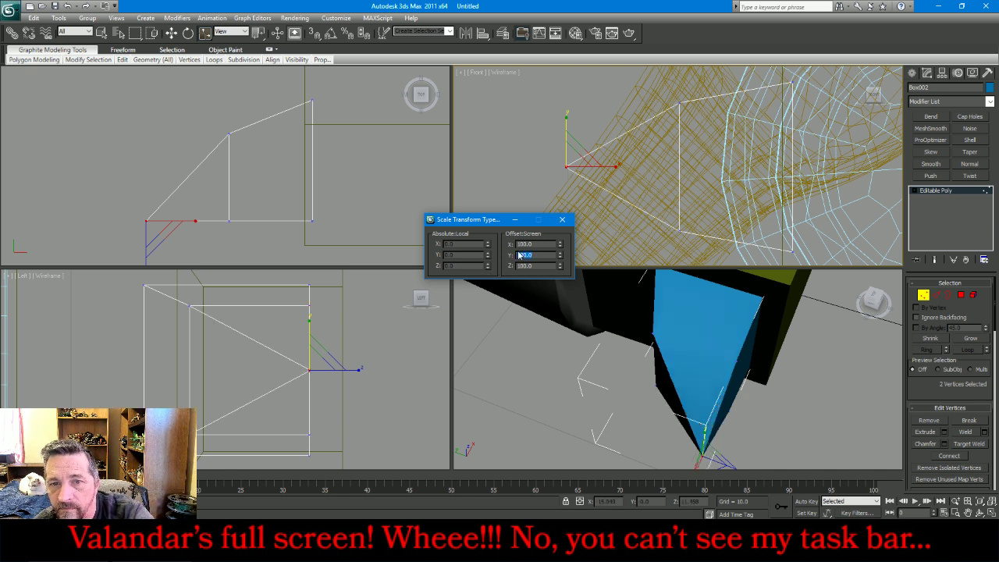
{"action": "left_click", "coordinate": [562, 219]}
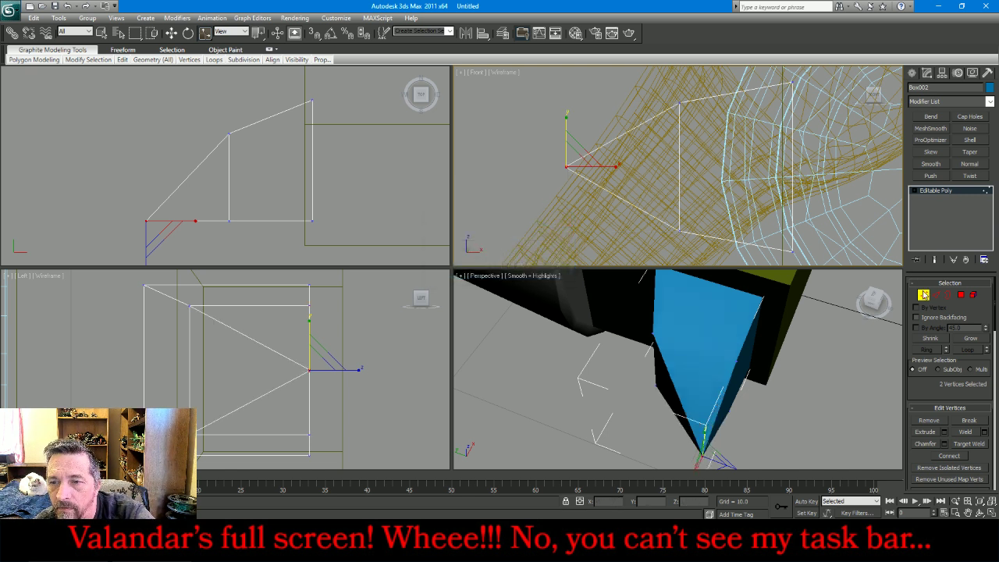
{"action": "left_click", "coordinate": [924, 295]}
{"action": "scroll", "coordinate": [811, 347], "scroll_direction": "down", "scroll_amount": 4}
{"action": "scroll", "coordinate": [811, 351], "scroll_direction": "up", "scroll_amount": 4}
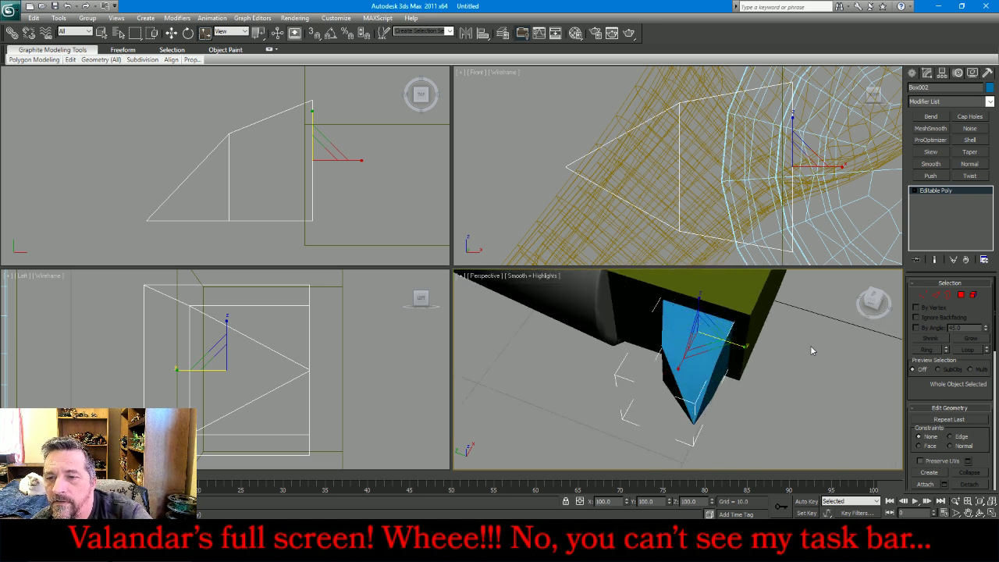
Scale the spike's straight-side vertices up vertically and its four sloped-side vertices down, giving it a wedge-shaped cross-section
{"action": "left_click", "coordinate": [924, 295]}
{"action": "left_click", "coordinate": [344, 319]}
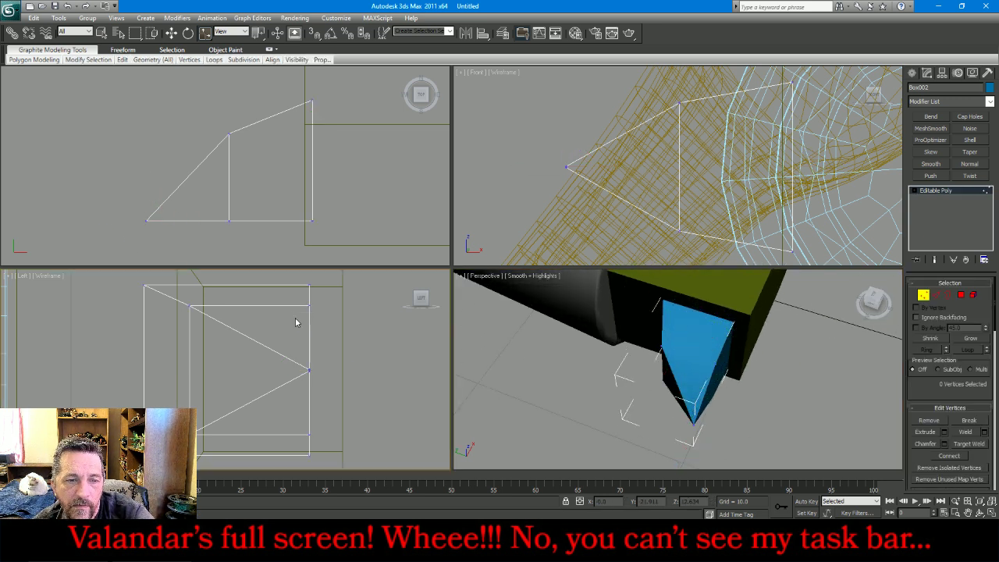
{"action": "scroll", "coordinate": [295, 323], "scroll_direction": "down", "scroll_amount": 3}
{"action": "left_click_drag", "start_coordinate": [293, 294], "coordinate": [320, 398]}
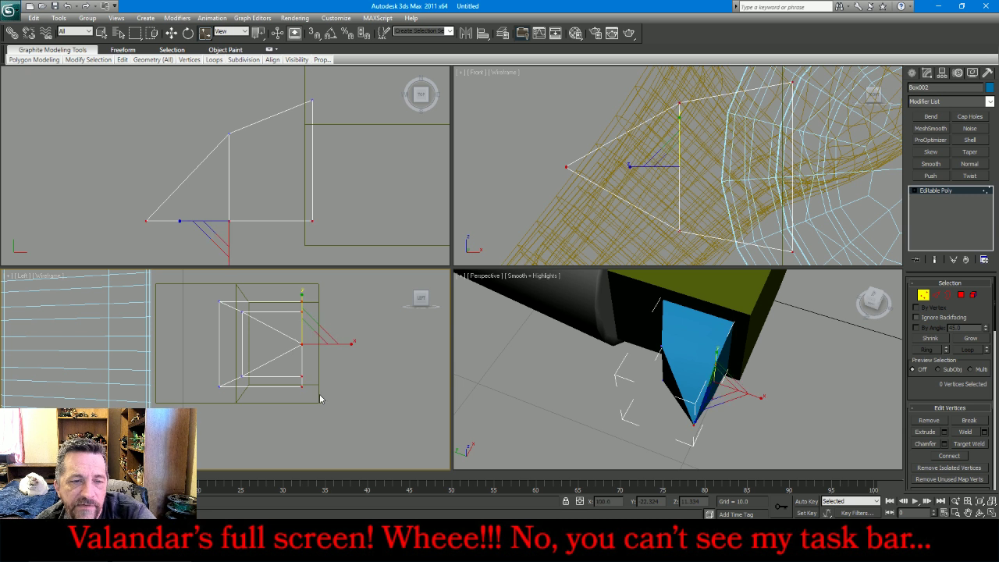
{"action": "left_click_drag", "start_coordinate": [299, 295], "coordinate": [309, 288]}
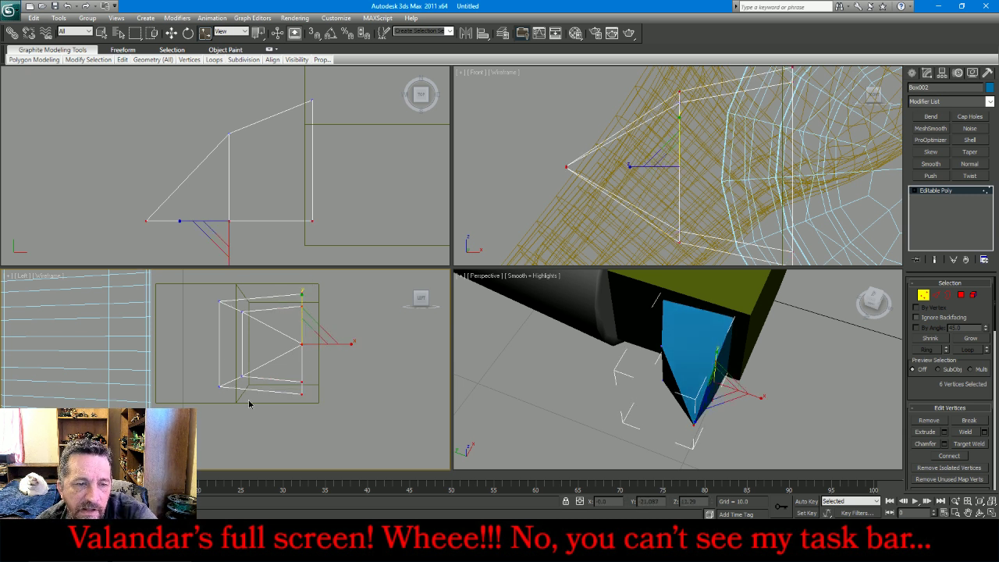
{"action": "left_click_drag", "start_coordinate": [165, 290], "coordinate": [250, 398]}
{"action": "left_click_drag", "start_coordinate": [231, 297], "coordinate": [230, 311]}
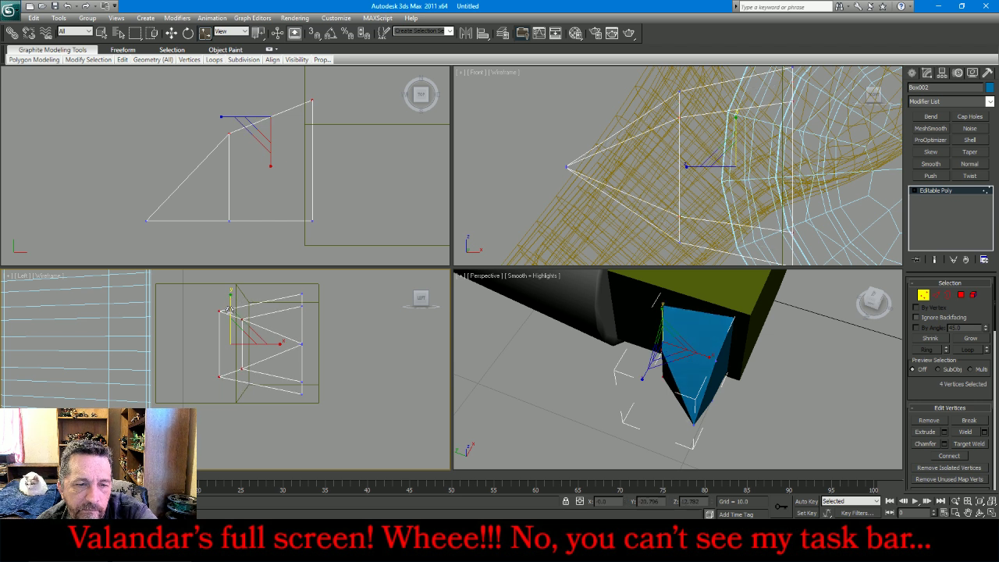
Connect the spike's six crosswise edges with one segment at slide 98, adding an edge loop close to the straight side
{"action": "left_click", "coordinate": [936, 295]}
{"action": "left_click", "coordinate": [138, 163]}
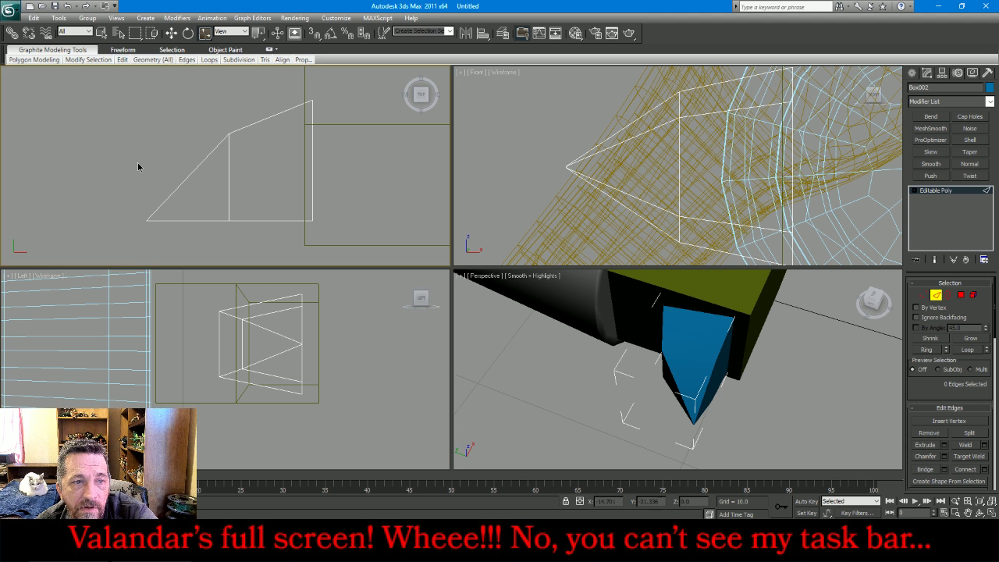
{"action": "left_click_drag", "start_coordinate": [138, 163], "coordinate": [357, 181]}
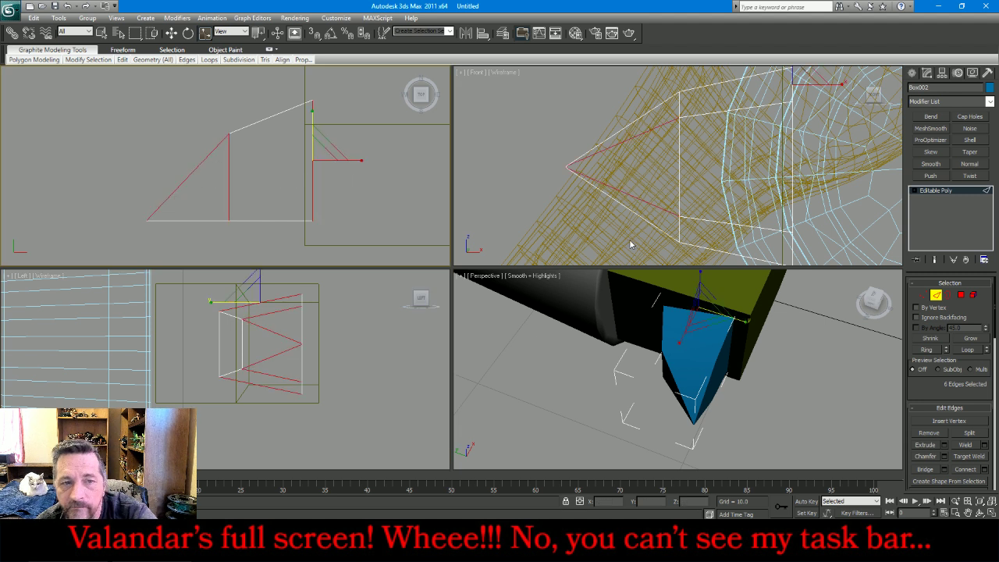
{"action": "left_click", "coordinate": [985, 469]}
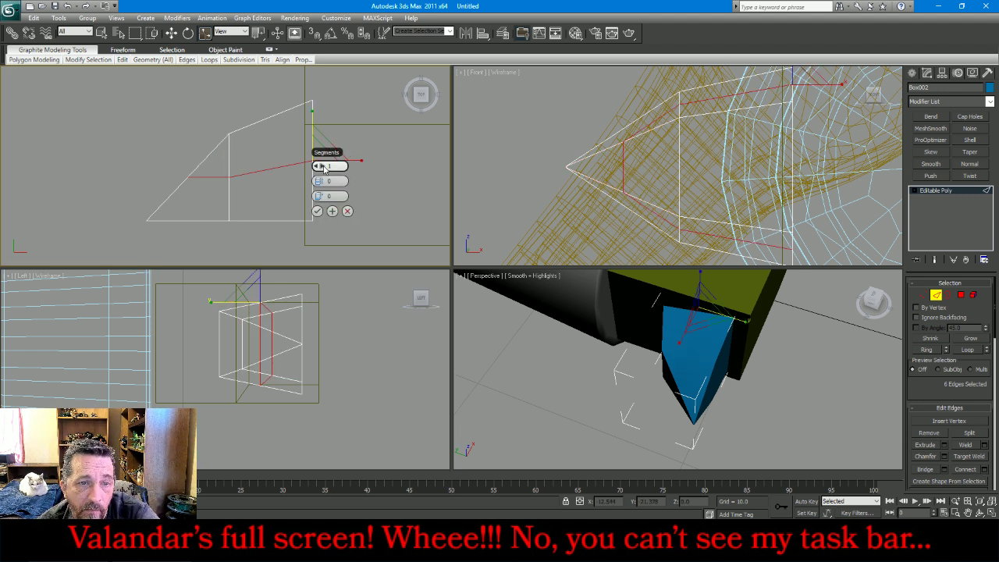
{"action": "left_click_drag", "start_coordinate": [318, 196], "coordinate": [395, 226]}
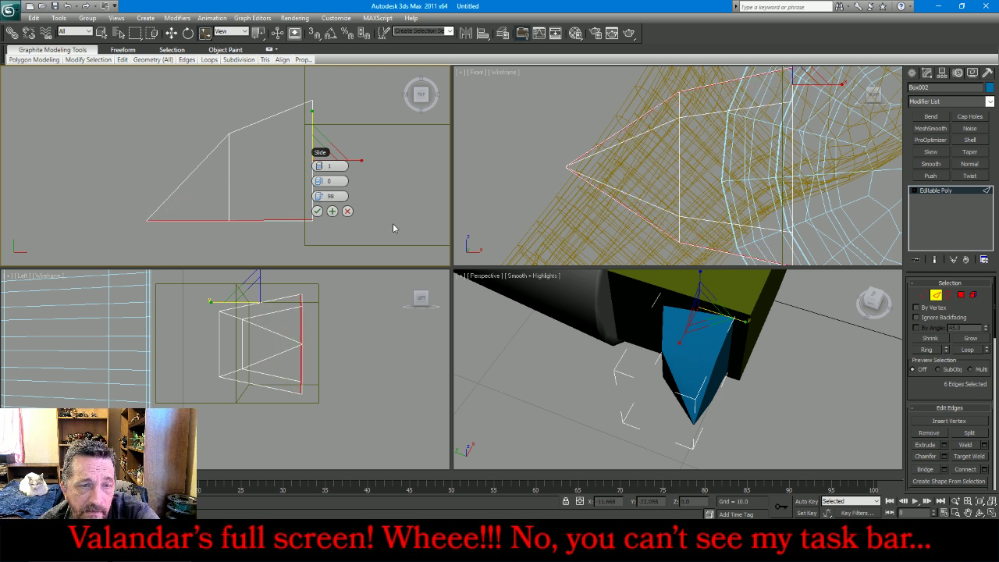
{"action": "left_click", "coordinate": [317, 211]}
Connect the ring of lengthwise edges with one segment at slide -98, adding an edge loop close to the end touching the head
{"action": "left_click", "coordinate": [296, 220]}
{"action": "key", "text": "alt+r"}
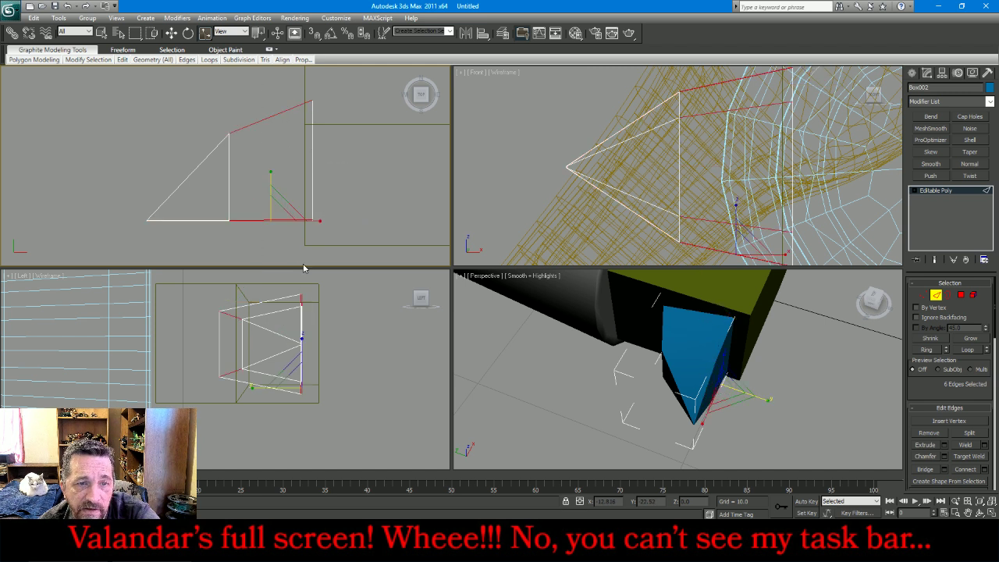
{"action": "left_click", "coordinate": [985, 469]}
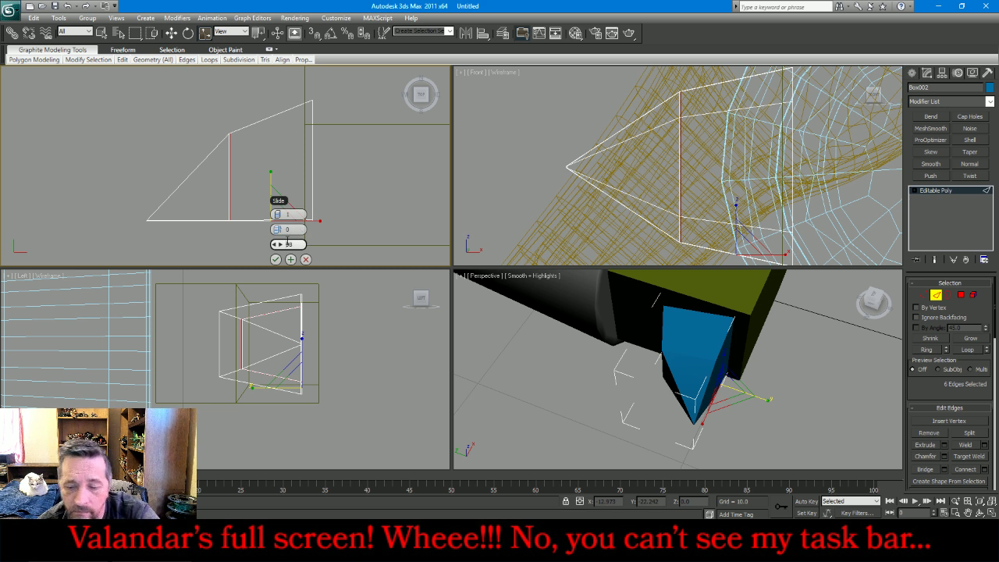
{"action": "type", "text": "-"}
{"action": "key", "text": "Return"}
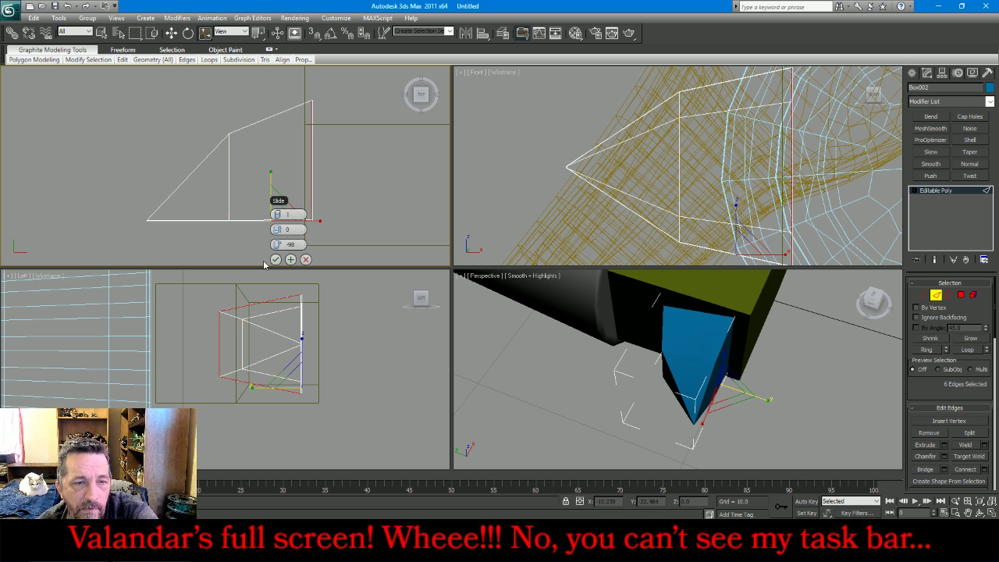
{"action": "left_click", "coordinate": [276, 260]}
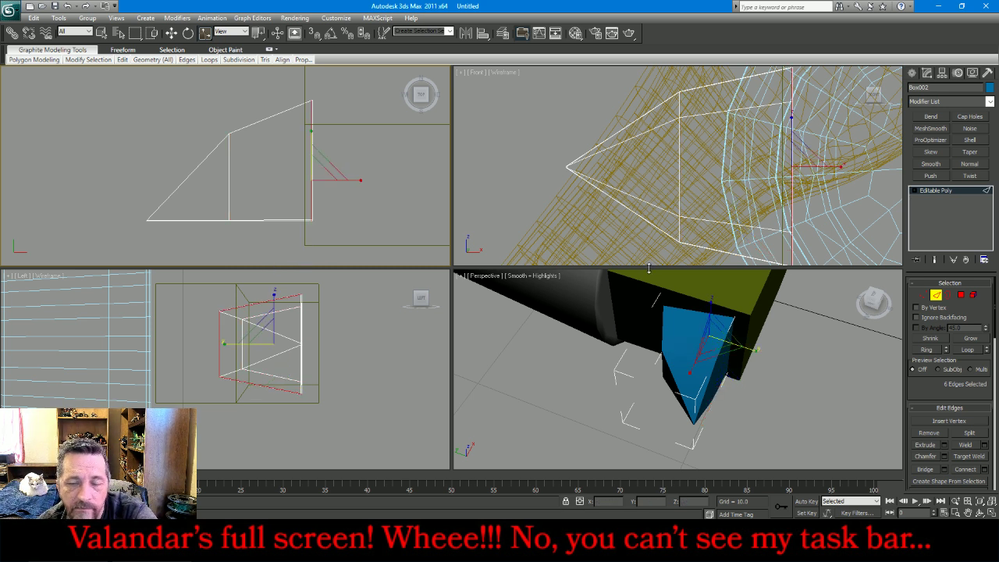
Leave edge editing and apply a MeshSmooth modifier with 2 iterations to the spike
{"action": "left_click", "coordinate": [936, 298]}
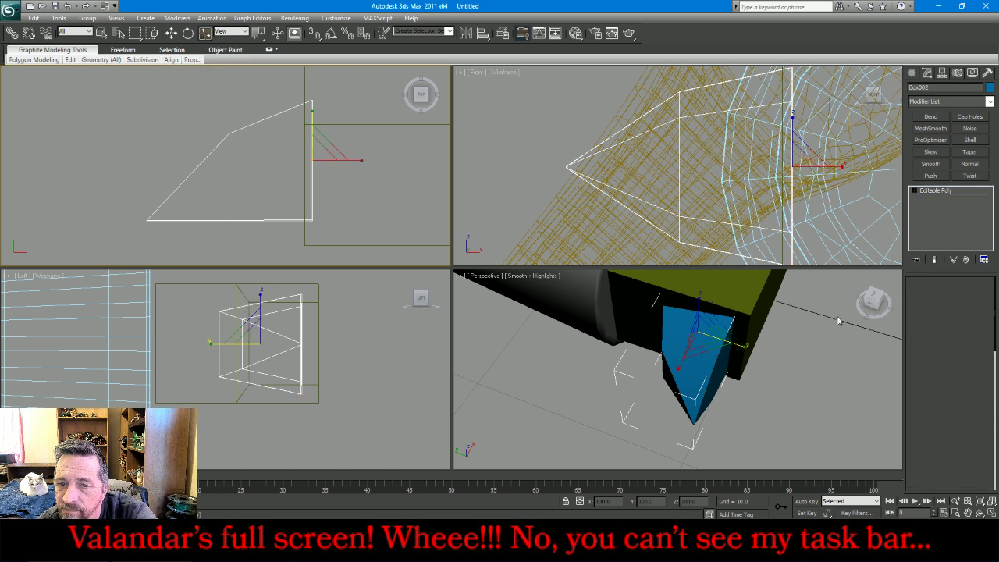
{"action": "left_click", "coordinate": [947, 129]}
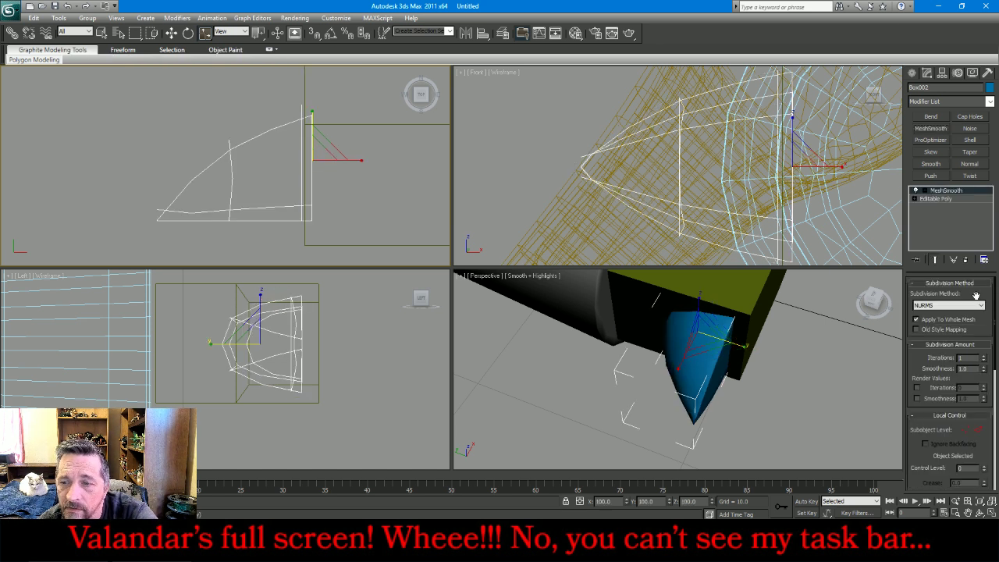
{"action": "left_click", "coordinate": [984, 357]}
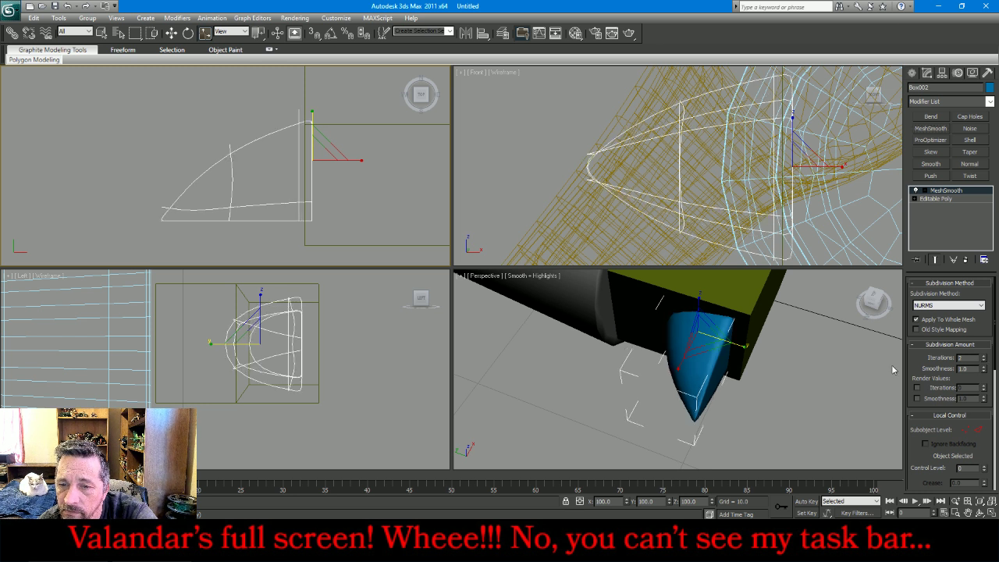
{"action": "scroll", "coordinate": [828, 356], "scroll_direction": "down", "scroll_amount": 3}
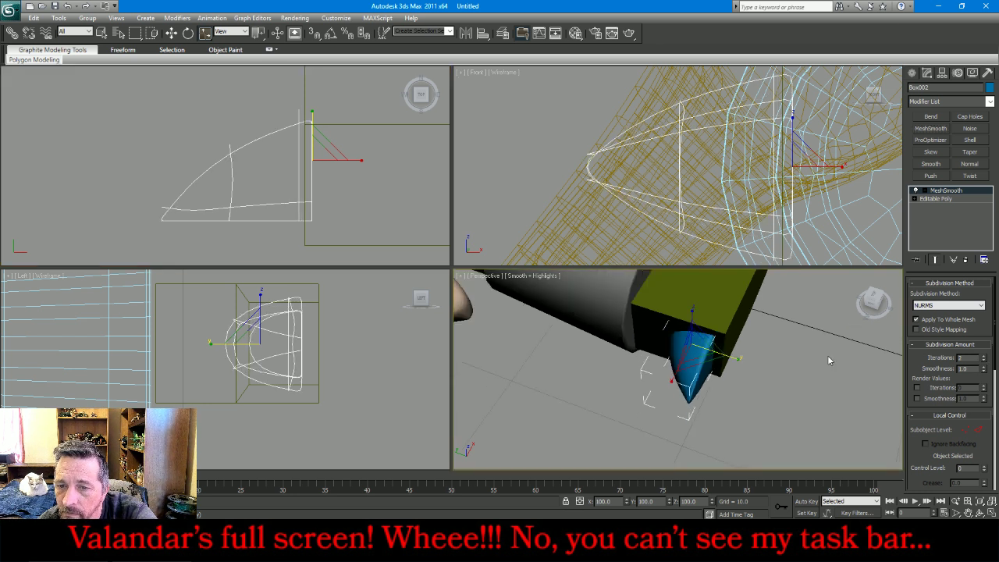
Scale the spike up in the Top view to about 169% along its length and 132% across its width
{"action": "key", "text": "e"}
{"action": "left_click", "coordinate": [980, 512]}
{"action": "left_click_drag", "start_coordinate": [689, 376], "coordinate": [660, 380]}
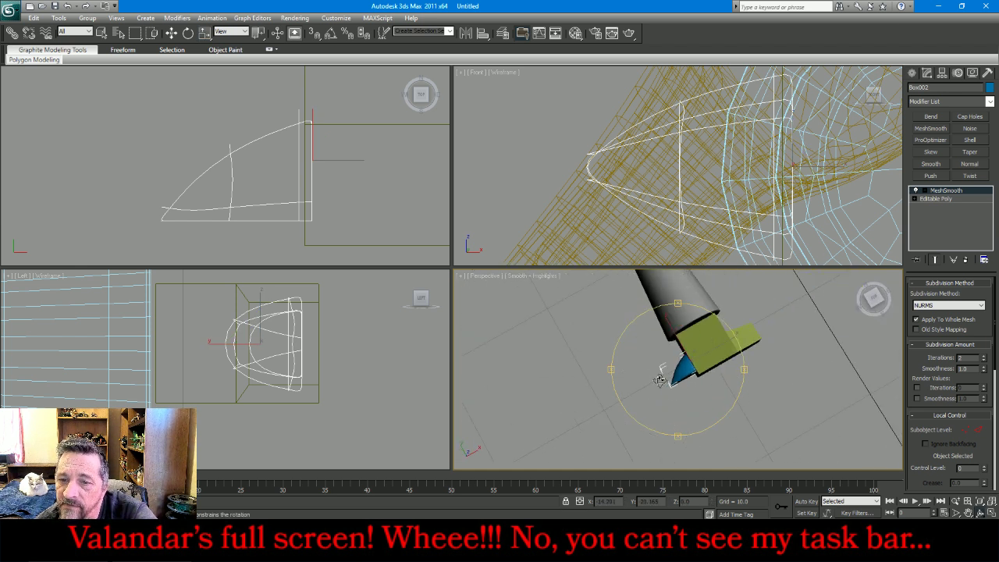
{"action": "left_click", "coordinate": [205, 33]}
{"action": "right_click", "coordinate": [315, 164]}
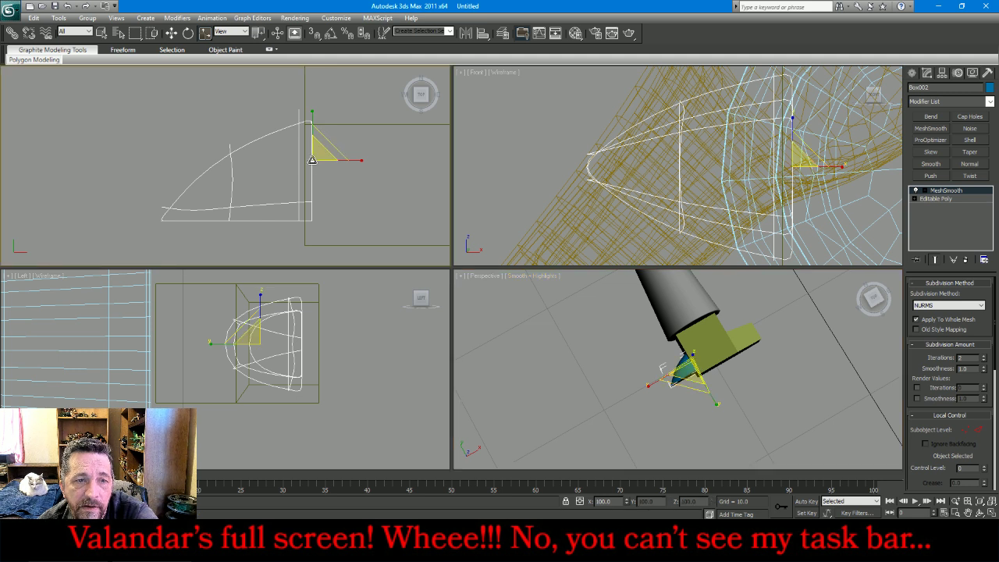
{"action": "left_click_drag", "start_coordinate": [334, 147], "coordinate": [370, 160]}
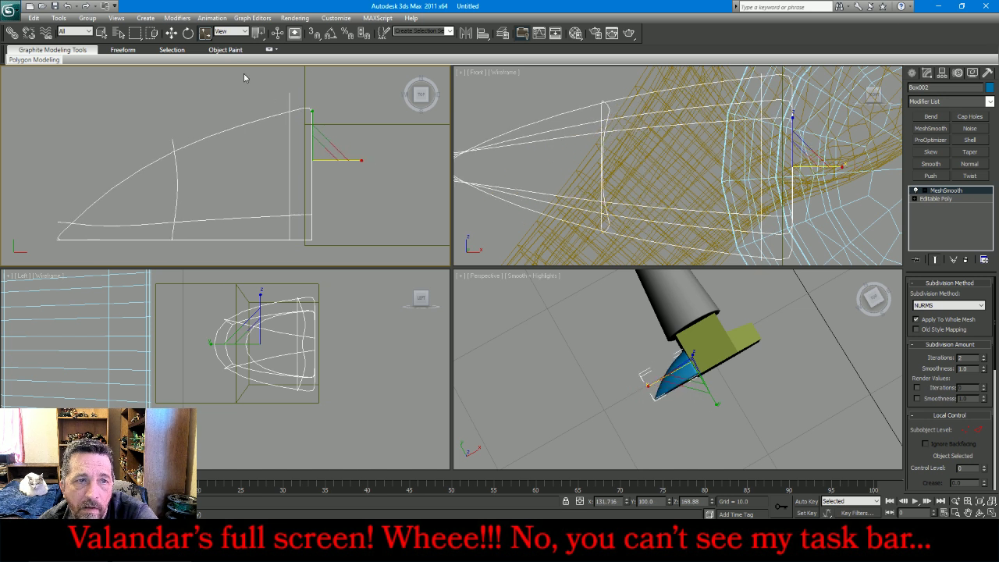
Move the spike towards the shaft and push its flat end slightly further into the side of the hammer head
{"action": "left_click", "coordinate": [171, 33]}
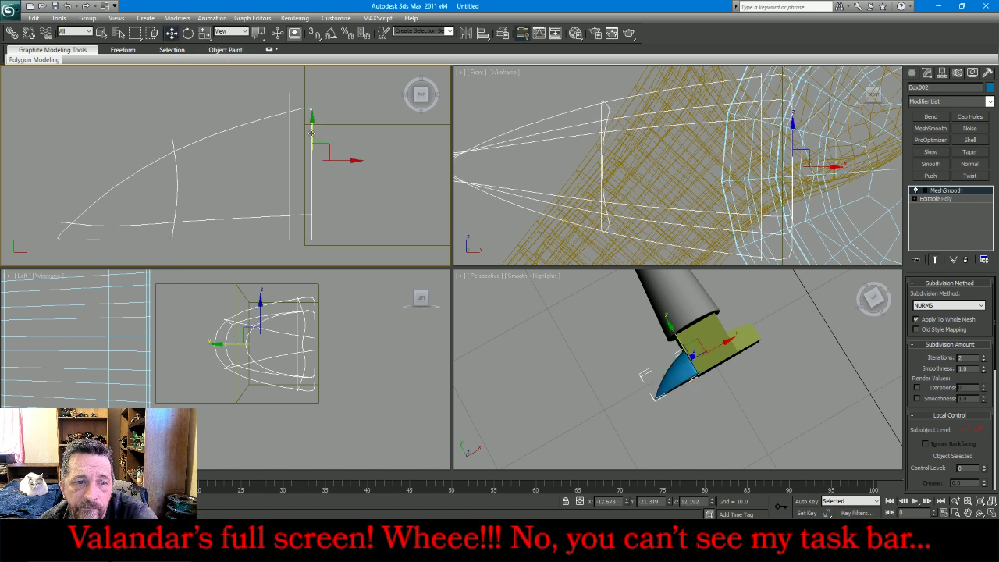
{"action": "left_click_drag", "start_coordinate": [310, 134], "coordinate": [311, 104]}
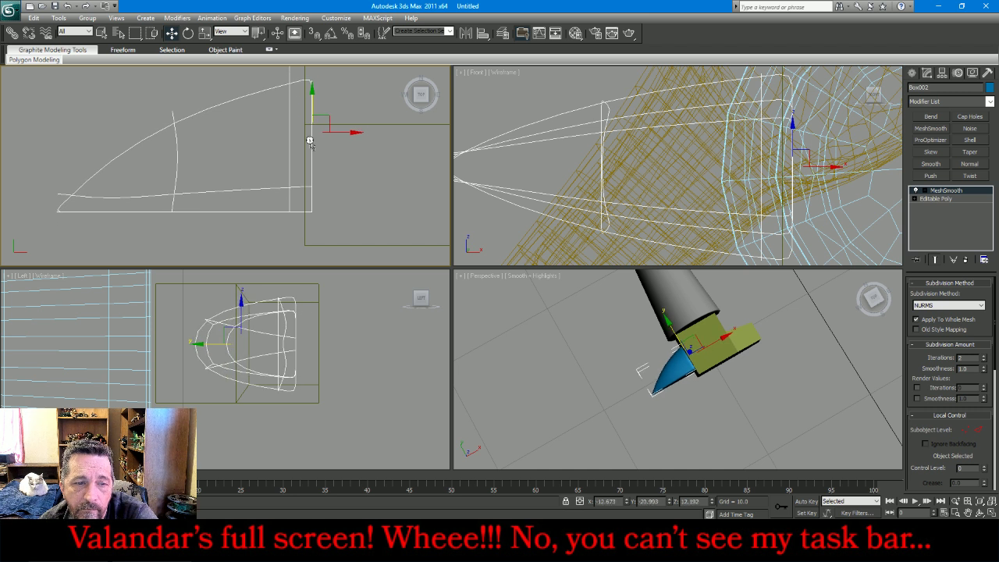
{"action": "left_click", "coordinate": [362, 338]}
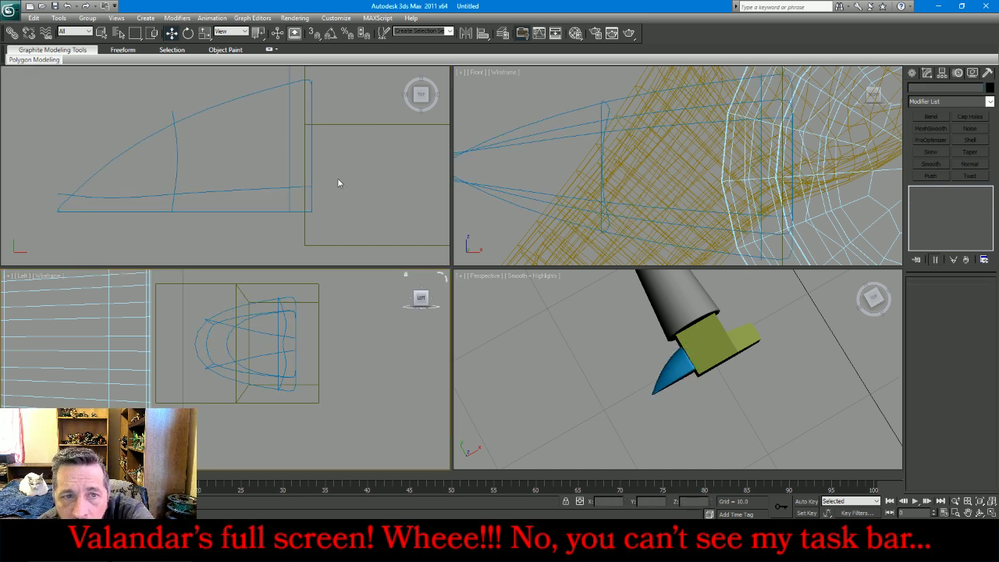
{"action": "left_click", "coordinate": [288, 211]}
{"action": "left_click_drag", "start_coordinate": [339, 132], "coordinate": [343, 133]}
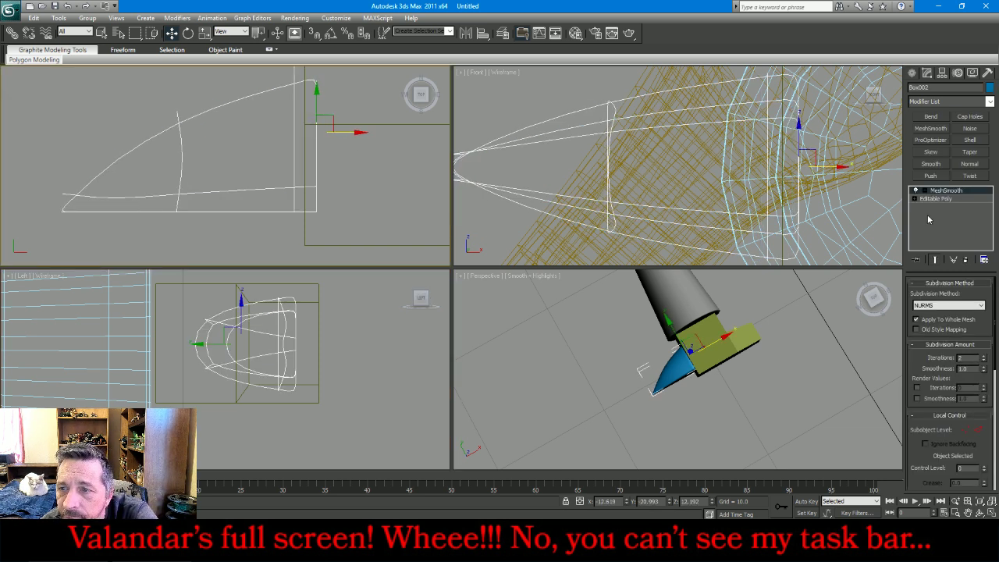
Collapse the spike's MeshSmooth modifier into an editable poly and deselect the spike
{"action": "right_click", "coordinate": [943, 193]}
{"action": "left_click", "coordinate": [927, 296]}
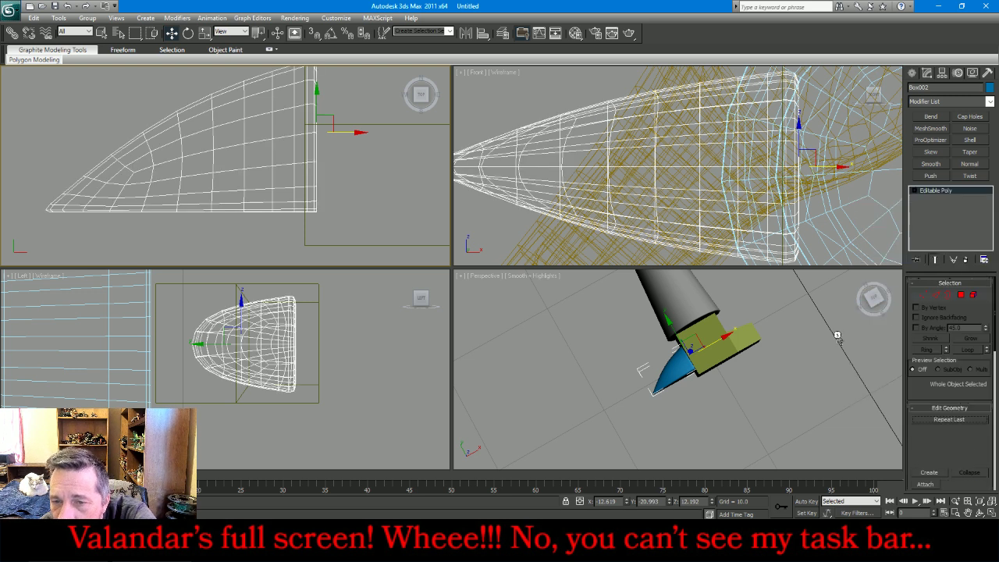
{"action": "left_click", "coordinate": [785, 407]}
{"action": "left_click", "coordinate": [981, 513]}
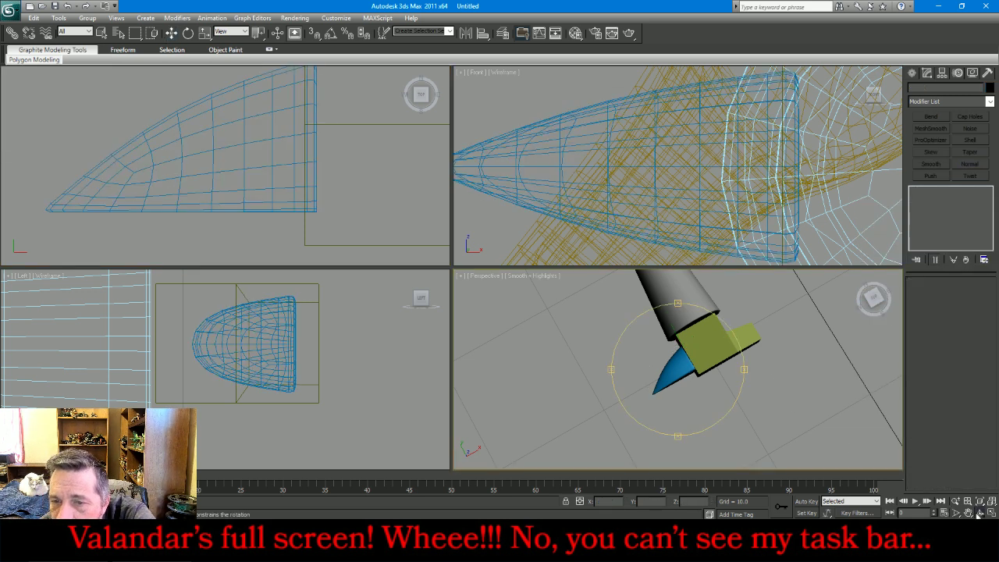
{"action": "left_click_drag", "start_coordinate": [681, 360], "coordinate": [642, 182]}
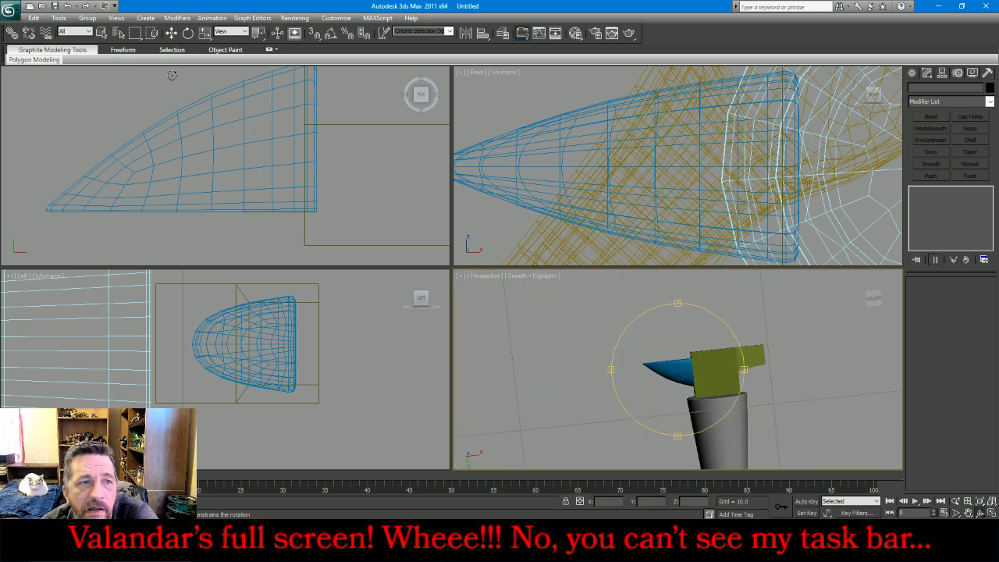
Chamfer the outer edges of the hammer head's block and its tapered extension by 0.01, and leave edge editing
{"action": "left_click", "coordinate": [102, 33]}
{"action": "left_click", "coordinate": [369, 245]}
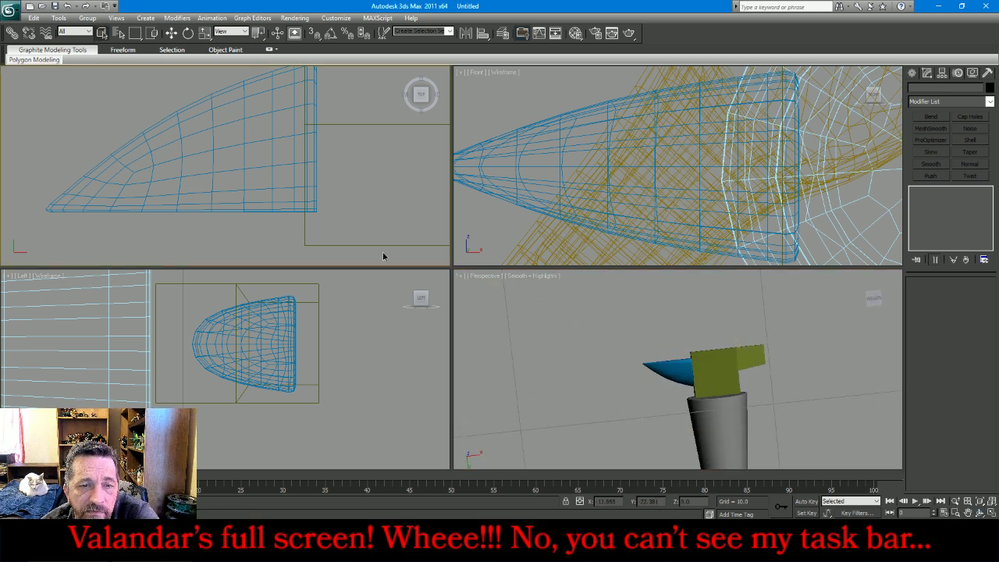
{"action": "scroll", "coordinate": [266, 246], "scroll_direction": "down", "scroll_amount": 5}
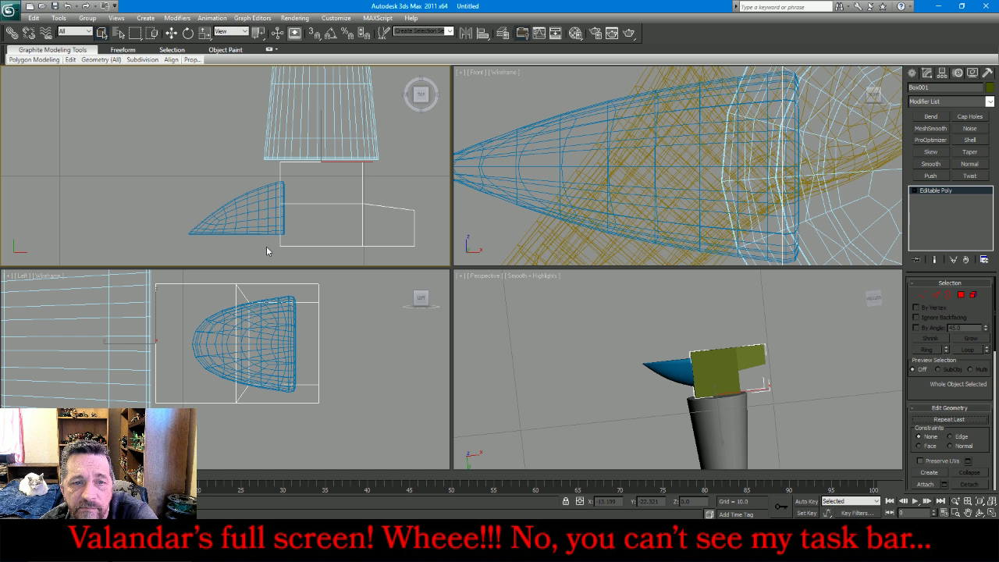
{"action": "left_click", "coordinate": [936, 294]}
{"action": "left_click_drag", "start_coordinate": [371, 167], "coordinate": [389, 172]}
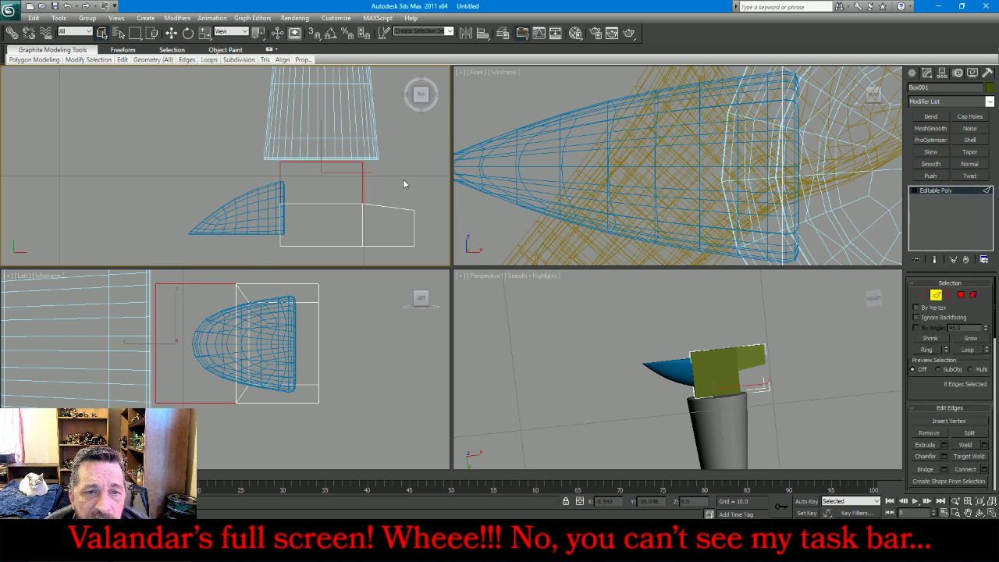
{"action": "left_click_drag", "start_coordinate": [435, 252], "coordinate": [402, 186], "text": "ctrl"}
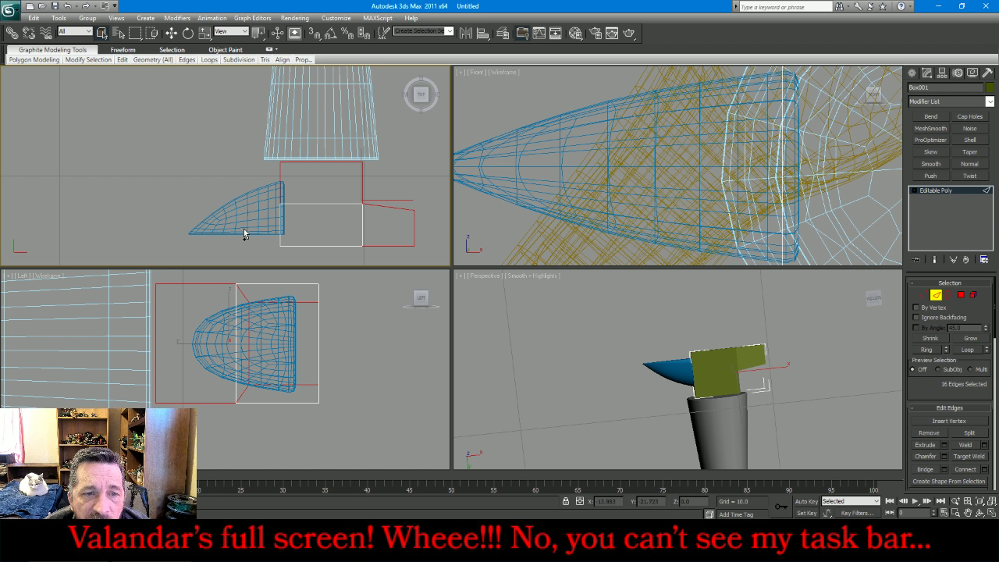
{"action": "left_click_drag", "start_coordinate": [242, 229], "coordinate": [314, 250], "text": "ctrl"}
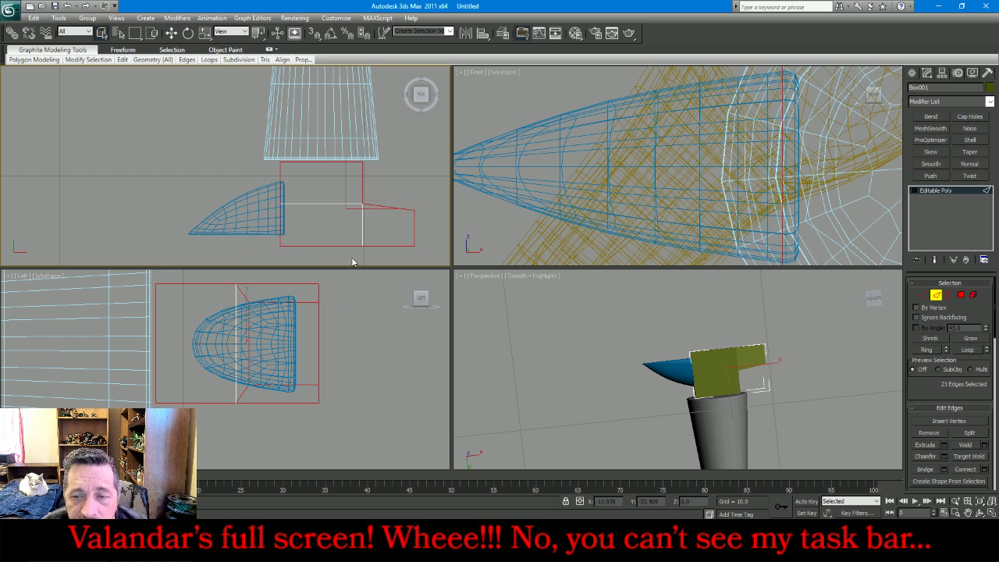
{"action": "left_click", "coordinate": [944, 457]}
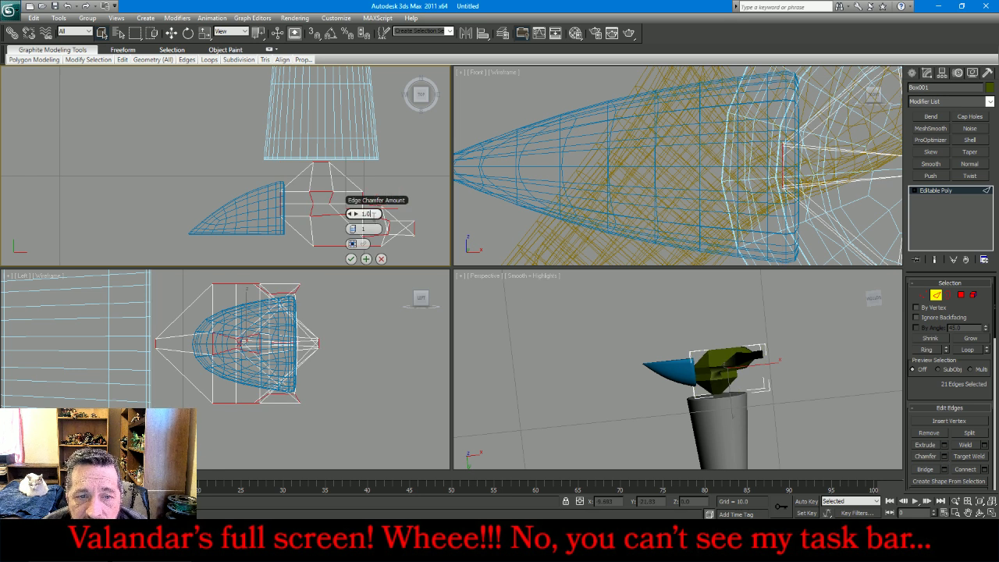
{"action": "type", "text": ".01"}
{"action": "key", "text": "Return"}
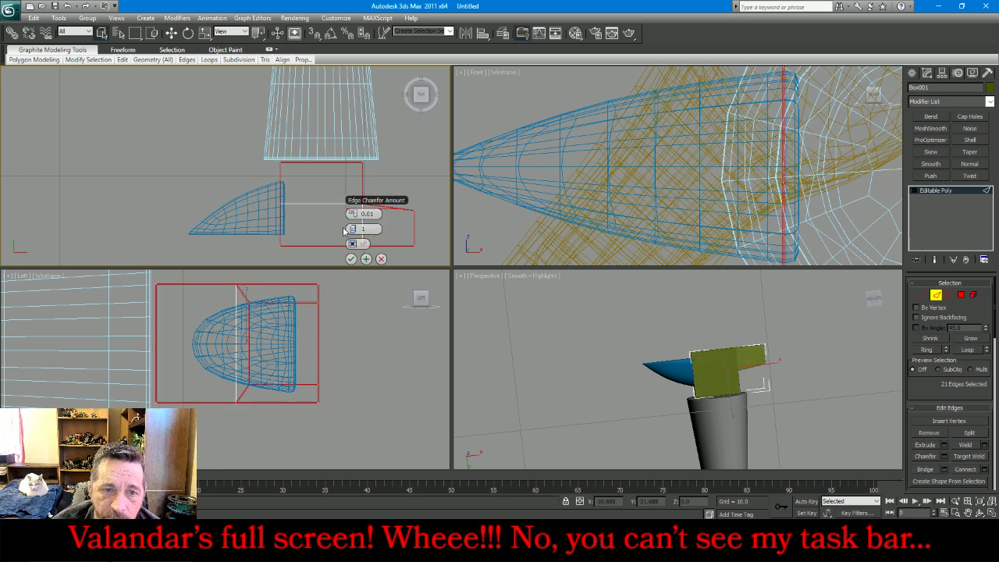
{"action": "left_click", "coordinate": [351, 259]}
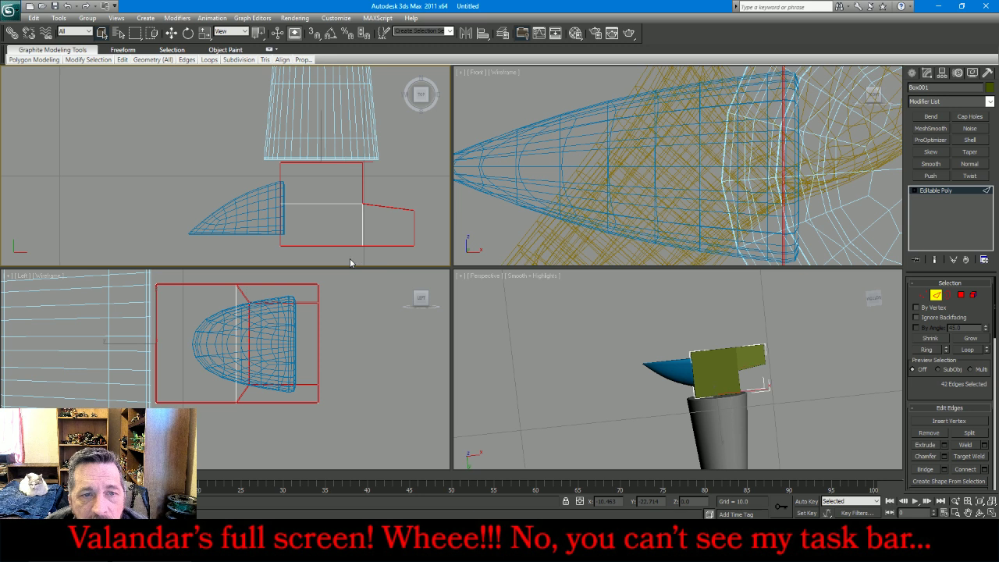
{"action": "left_click", "coordinate": [937, 295]}
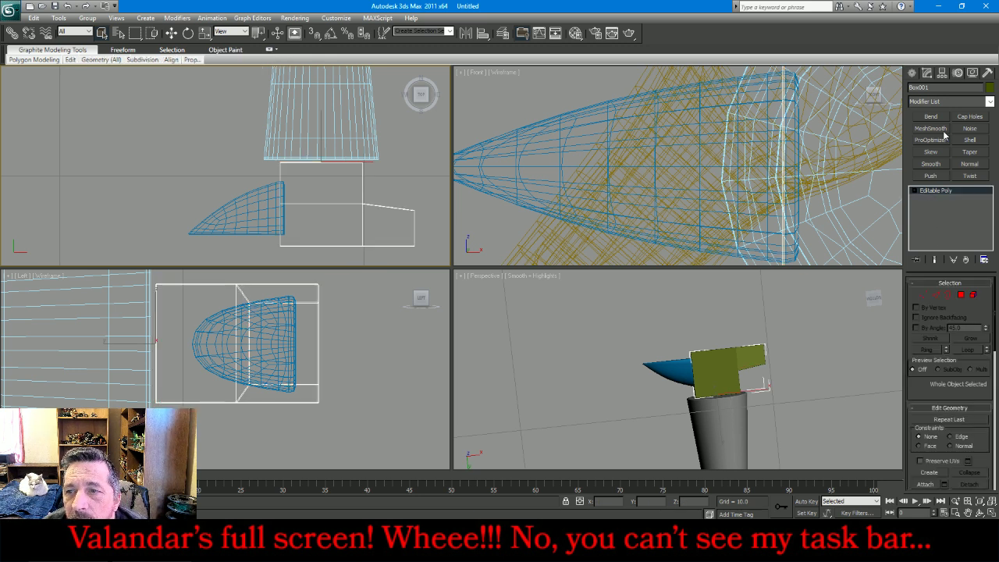
Try a MeshSmooth modifier with 2 iterations on the hammer head, and remove it
{"action": "left_click", "coordinate": [937, 129]}
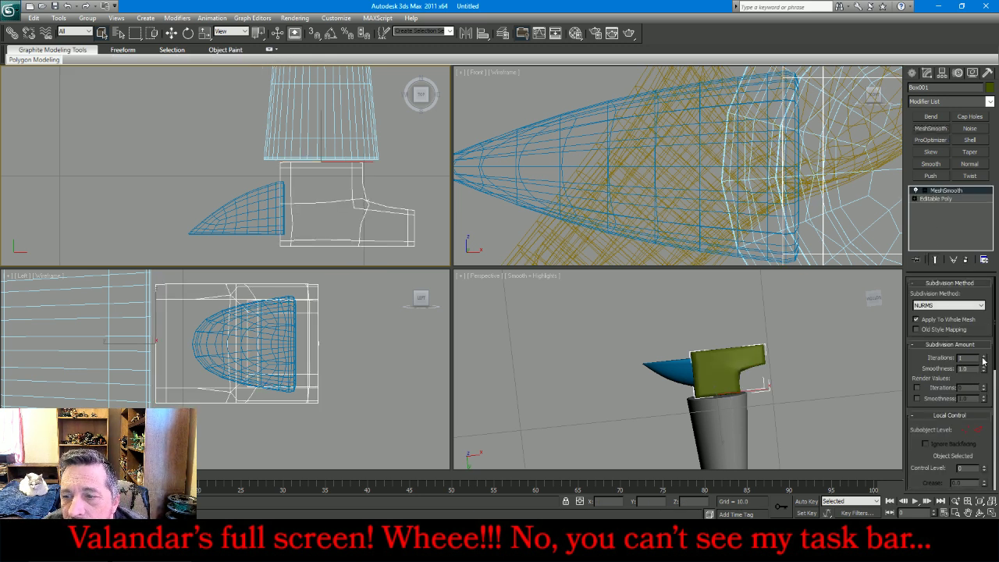
{"action": "left_click", "coordinate": [983, 358]}
{"action": "left_click", "coordinate": [967, 260]}
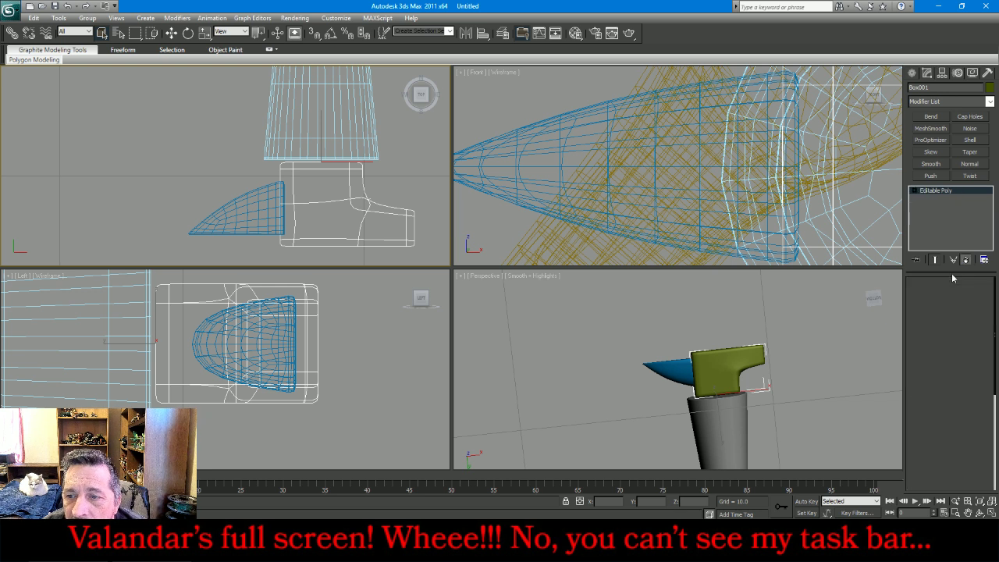
Weld the diagonally separated chamfer vertices at the inner corner where the block meets the tapered extension, and leave vertex editing
{"action": "left_click", "coordinate": [923, 294]}
{"action": "scroll", "coordinate": [374, 195], "scroll_direction": "up", "scroll_amount": 6}
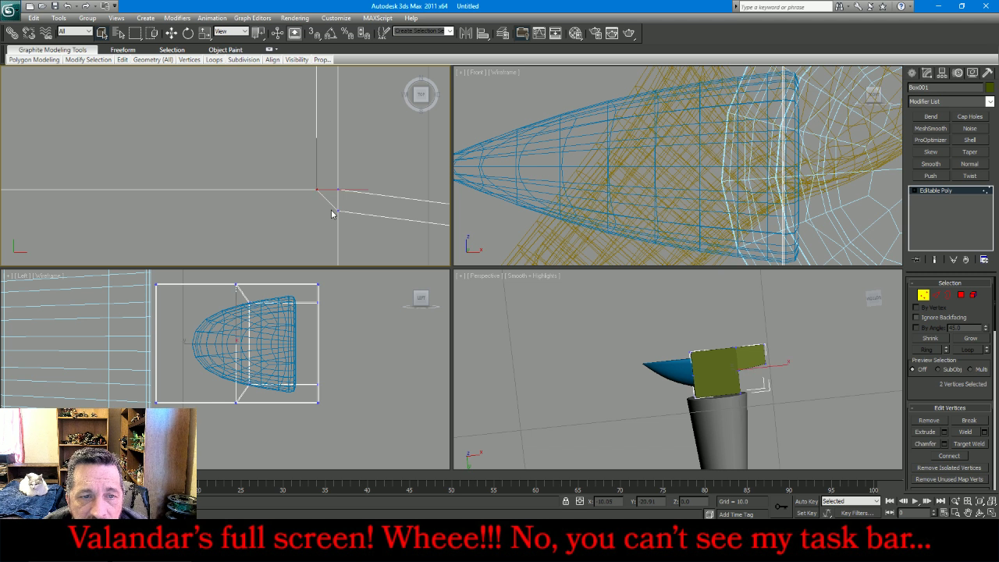
{"action": "left_click_drag", "start_coordinate": [326, 205], "coordinate": [372, 229]}
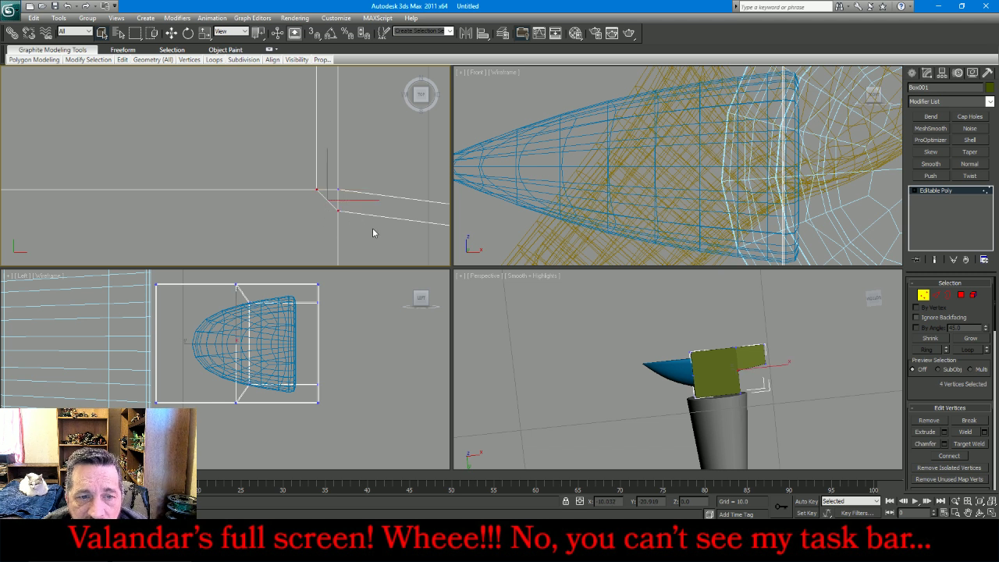
{"action": "left_click", "coordinate": [969, 432]}
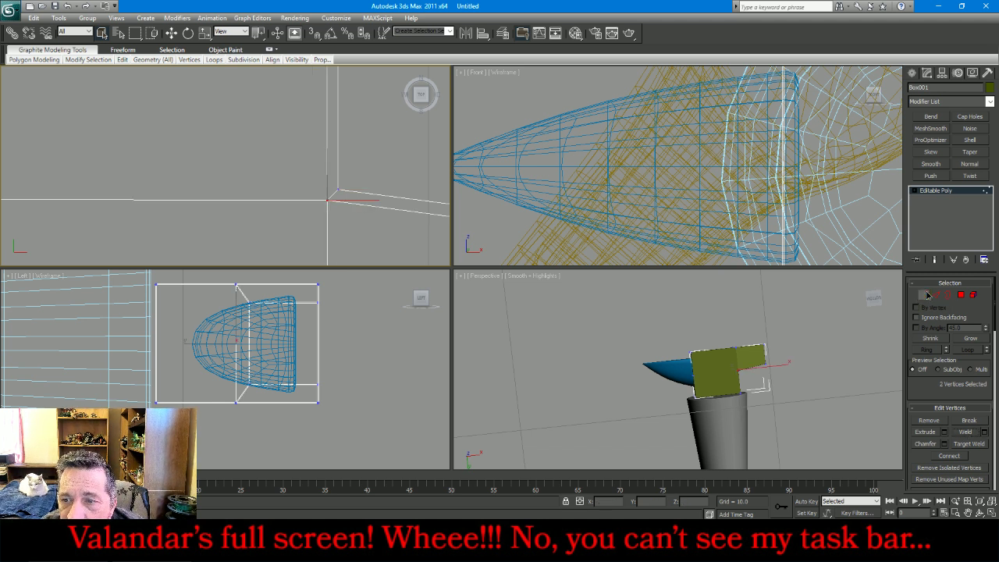
{"action": "left_click", "coordinate": [935, 195]}
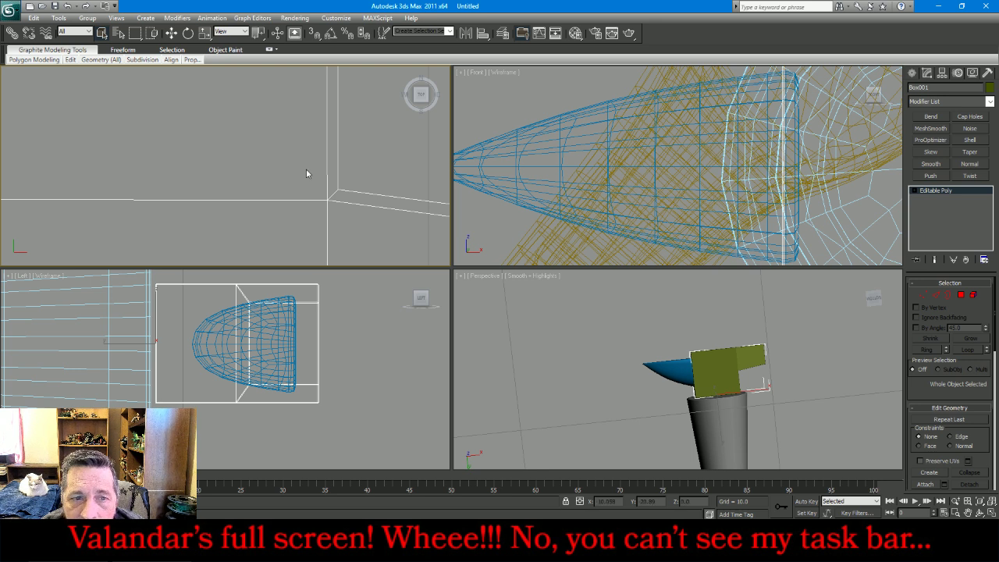
Apply a MeshSmooth modifier with 2 iterations to the welded hammer head
{"action": "left_click", "coordinate": [287, 125]}
{"action": "scroll", "coordinate": [288, 124], "scroll_direction": "down", "scroll_amount": 4}
{"action": "scroll", "coordinate": [287, 186], "scroll_direction": "up", "scroll_amount": 7}
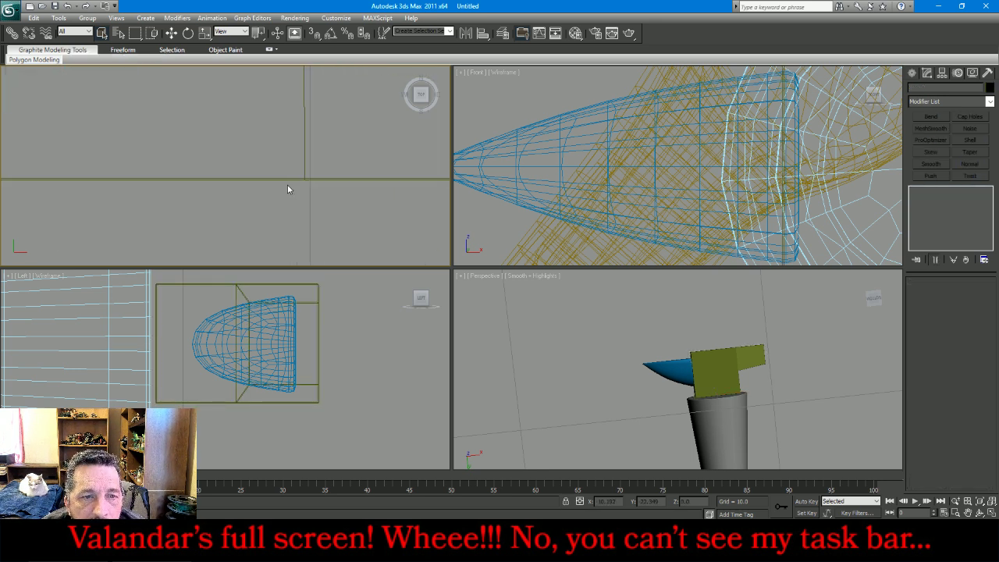
{"action": "left_click", "coordinate": [357, 168]}
{"action": "scroll", "coordinate": [325, 234], "scroll_direction": "down", "scroll_amount": 7}
{"action": "left_click", "coordinate": [765, 142]}
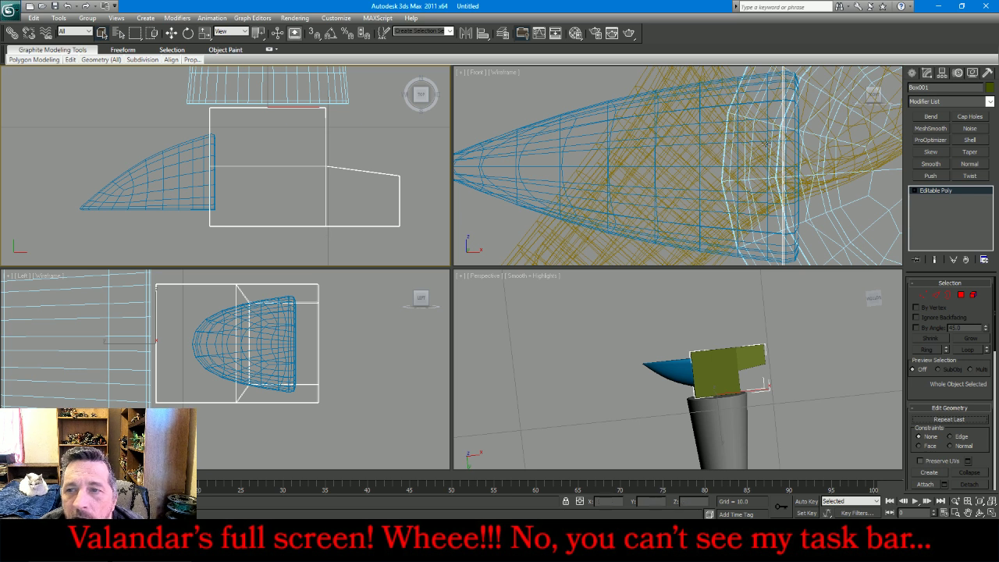
{"action": "left_click", "coordinate": [936, 132]}
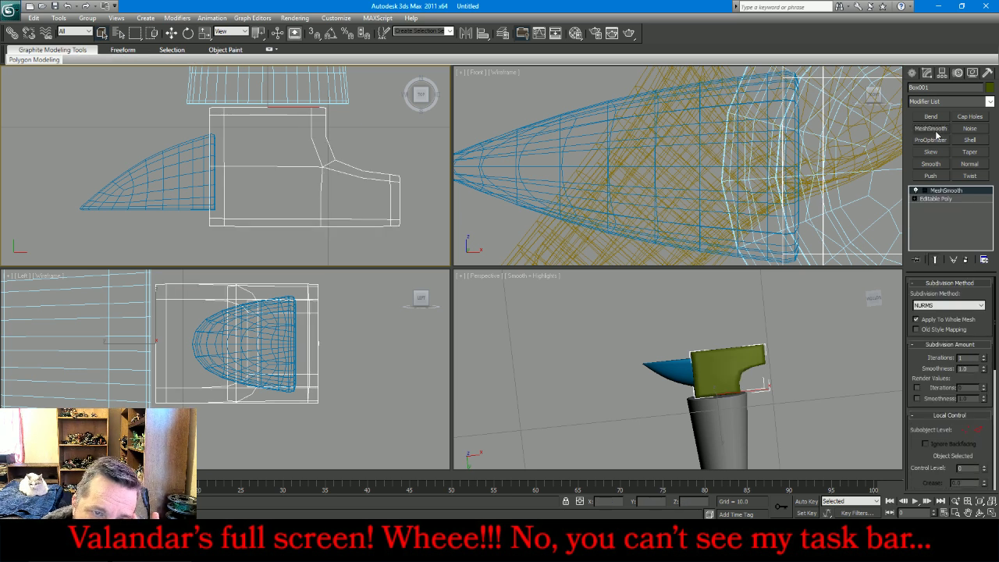
{"action": "left_click", "coordinate": [987, 359]}
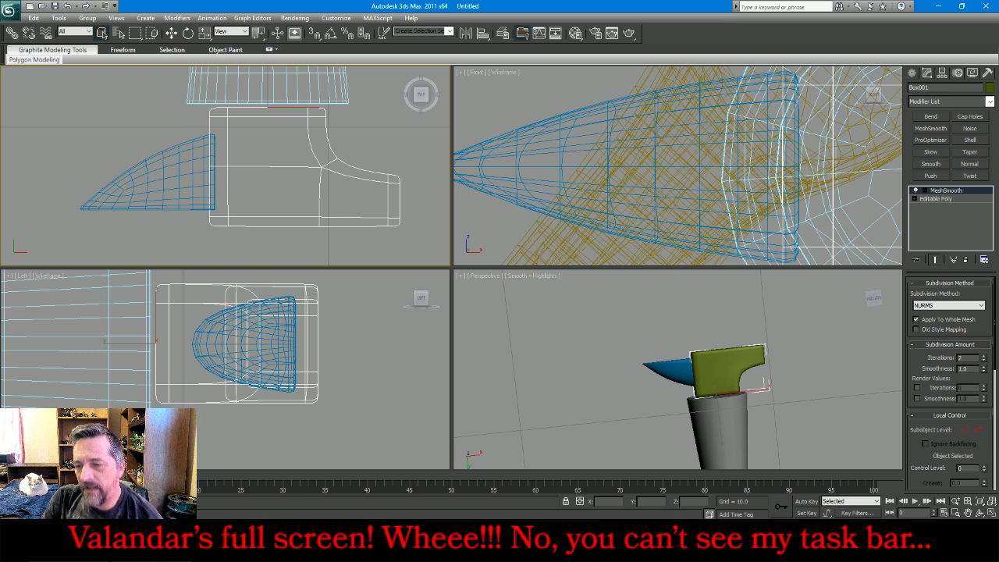
Move the spike away from the shaft, closer to the head's outer end, and slightly deeper into the smoothed head
{"action": "left_click", "coordinate": [980, 513]}
{"action": "left_click_drag", "start_coordinate": [687, 368], "coordinate": [696, 415]}
{"action": "scroll", "coordinate": [691, 379], "scroll_direction": "down", "scroll_amount": 3}
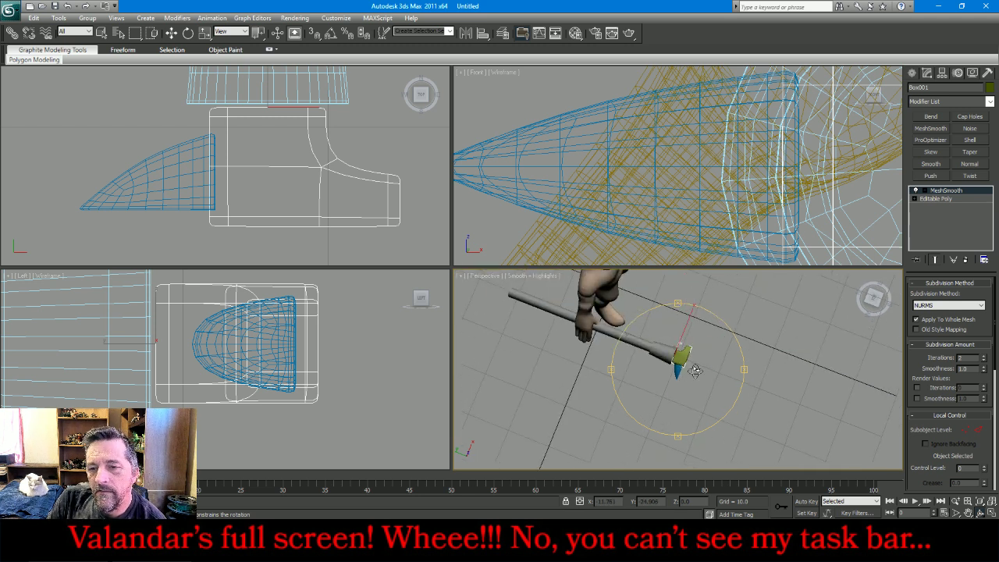
{"action": "scroll", "coordinate": [695, 370], "scroll_direction": "up", "scroll_amount": 3}
{"action": "middle_click_drag", "start_coordinate": [695, 372], "coordinate": [676, 355], "text": "alt"}
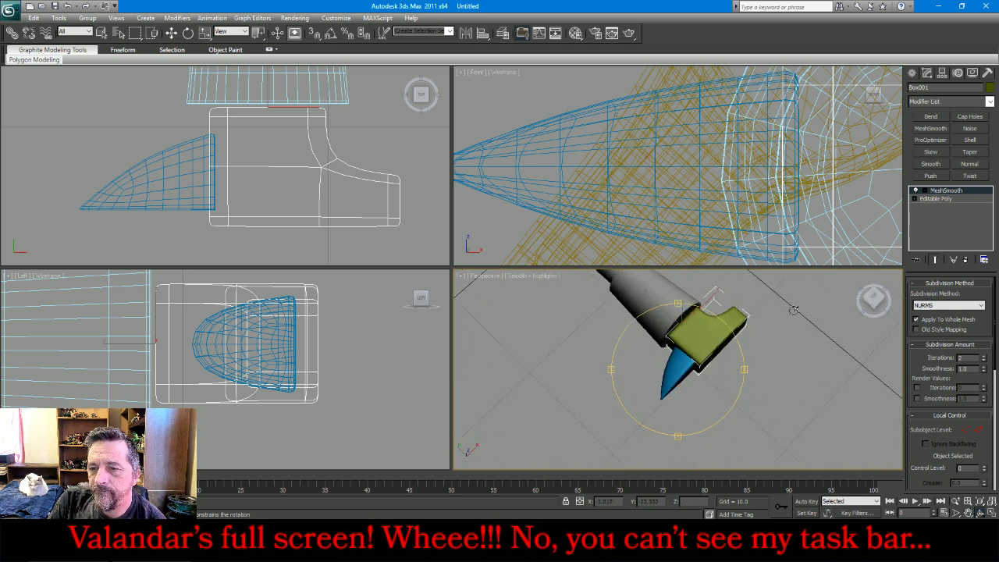
{"action": "left_click", "coordinate": [103, 34]}
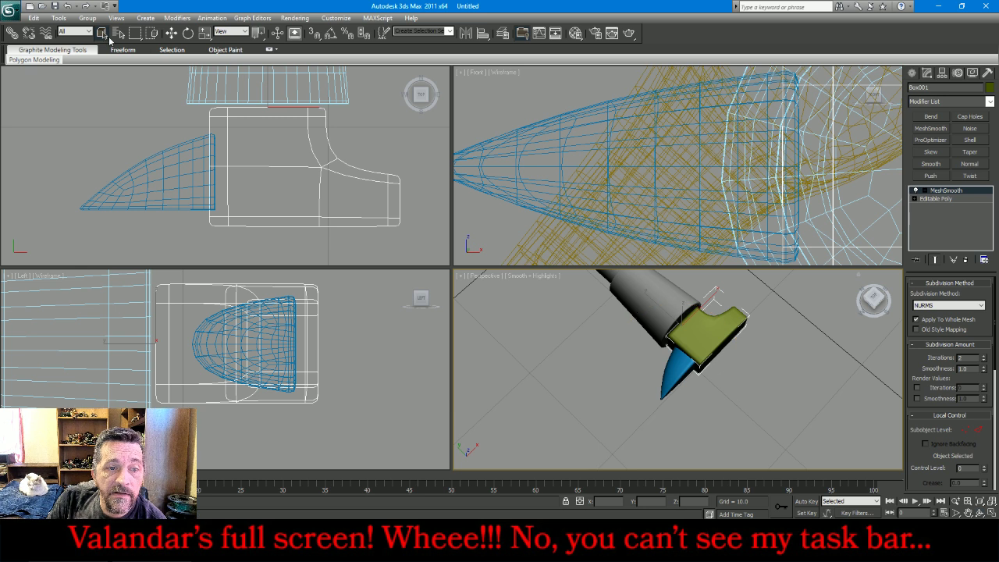
{"action": "left_click", "coordinate": [169, 150]}
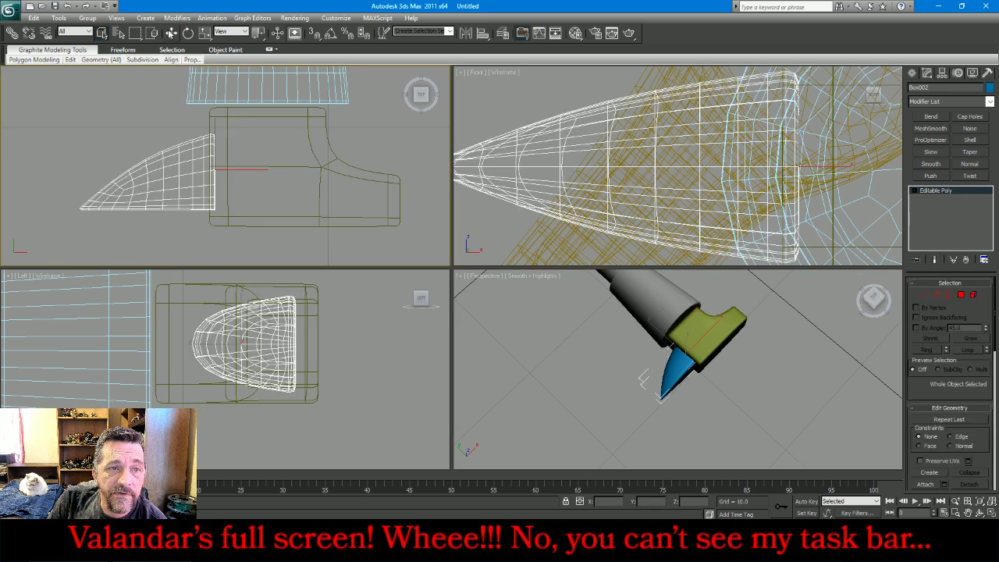
{"action": "left_click", "coordinate": [171, 33]}
{"action": "left_click_drag", "start_coordinate": [213, 136], "coordinate": [210, 142]}
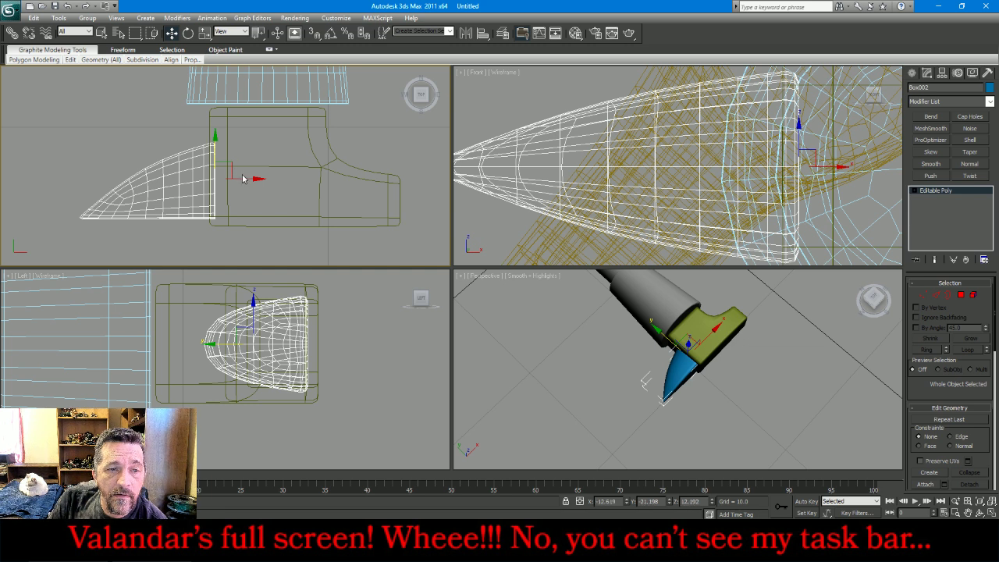
{"action": "left_click_drag", "start_coordinate": [241, 178], "coordinate": [246, 179]}
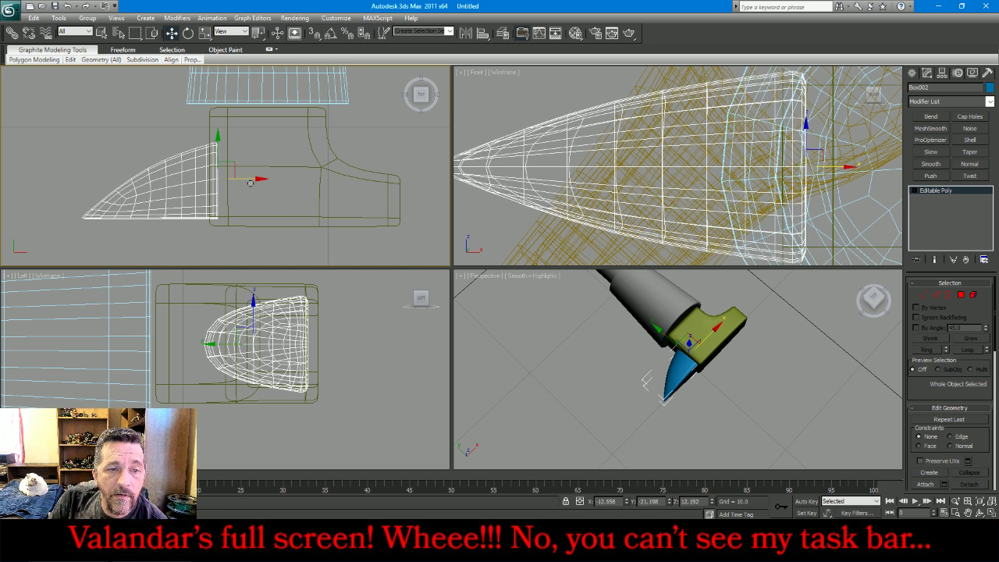
Select the hammer head and collapse its MeshSmooth modifier into an editable poly
{"action": "left_click", "coordinate": [265, 226]}
{"action": "left_click", "coordinate": [931, 128]}
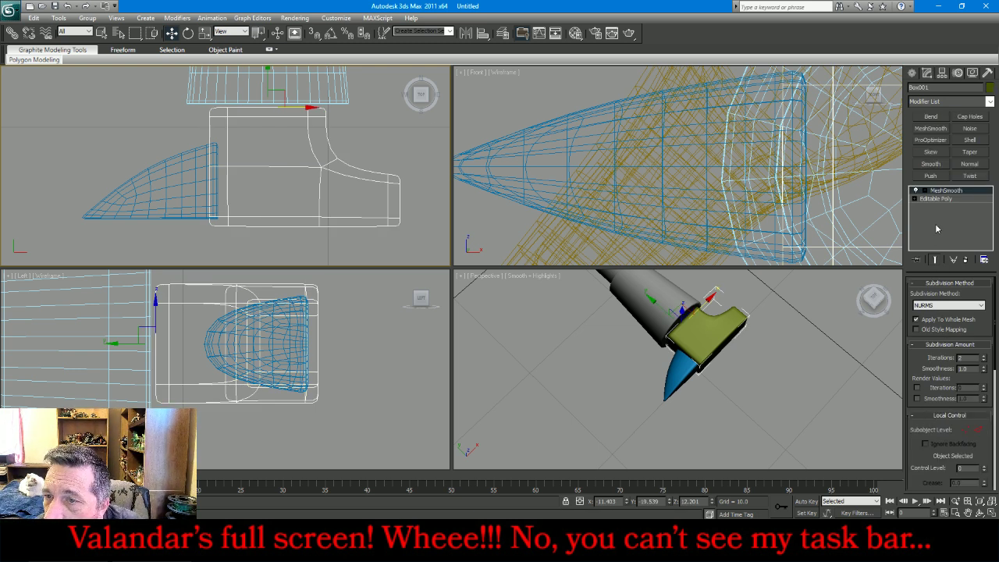
{"action": "right_click", "coordinate": [937, 199]}
{"action": "left_click", "coordinate": [871, 298]}
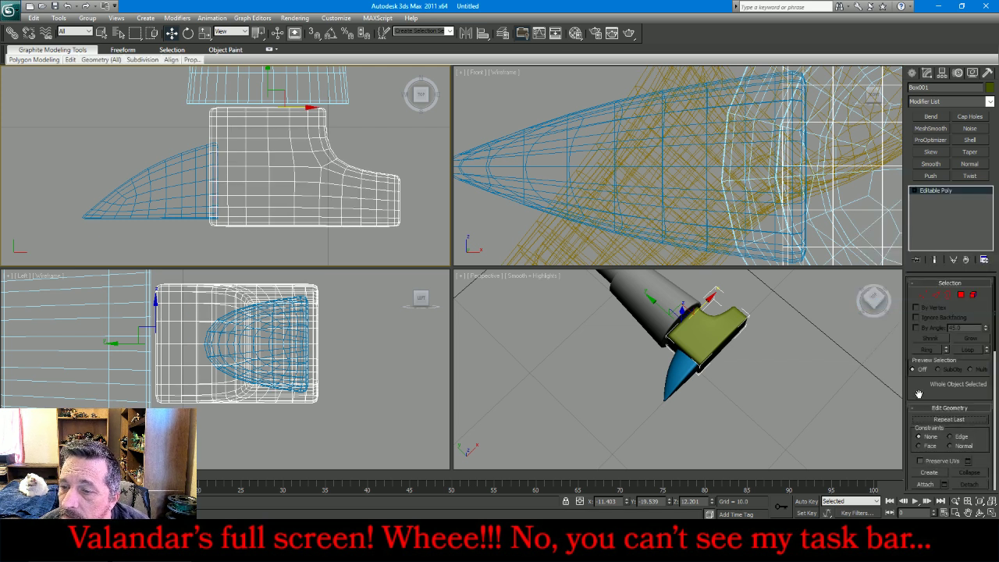
Attach the spike to the hammer head as one object, and end attaching
{"action": "left_click", "coordinate": [926, 484]}
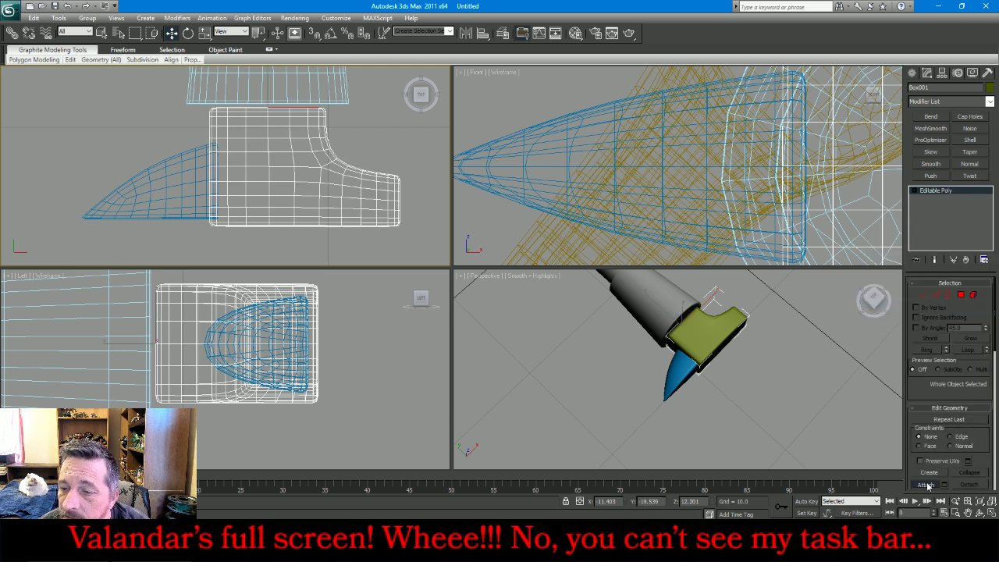
{"action": "left_click", "coordinate": [163, 183]}
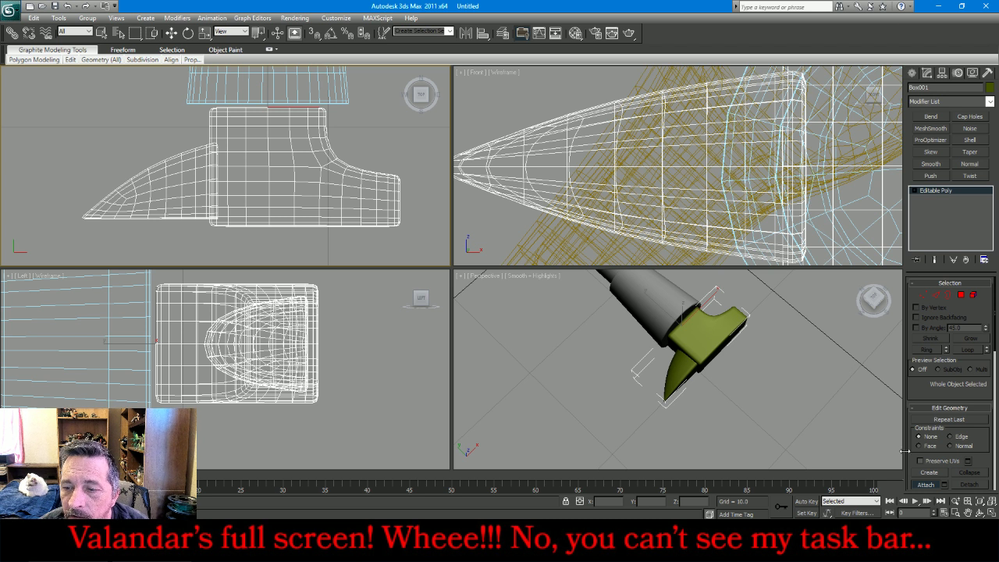
{"action": "key", "text": "w"}
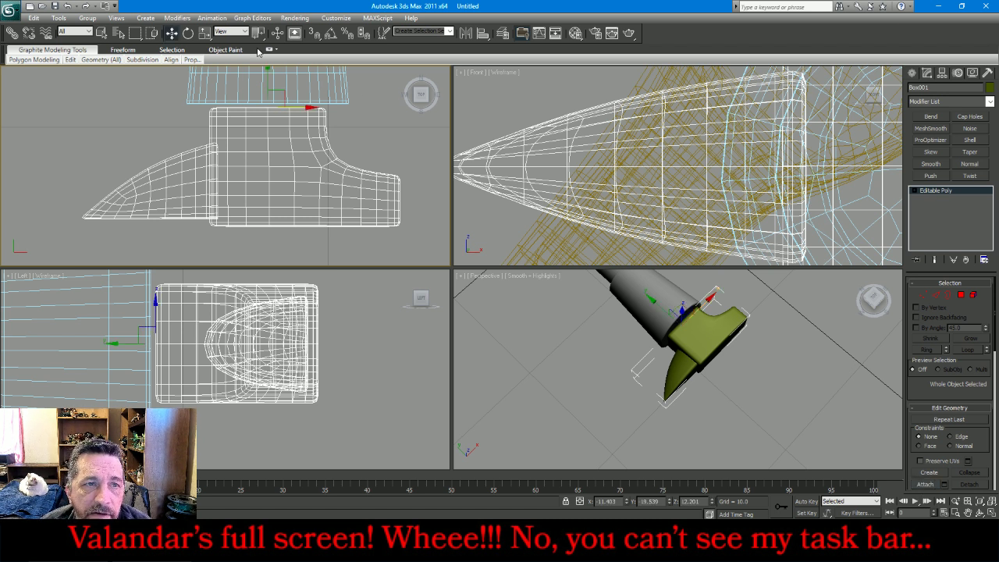
Scale the hammer head and spike up uniformly, set the head snugly against the shaft's end, and deselect it
{"action": "left_click", "coordinate": [205, 33]}
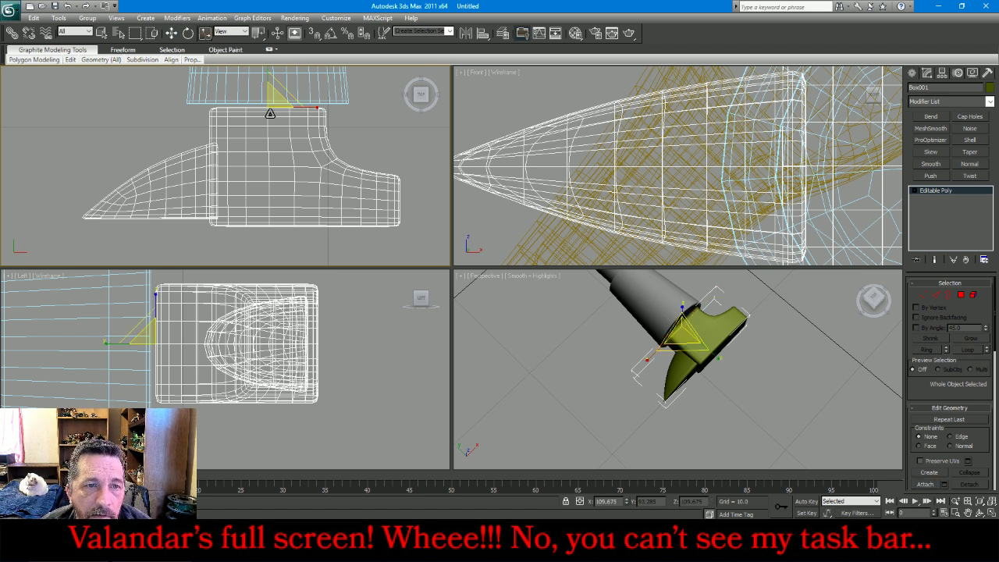
{"action": "left_click_drag", "start_coordinate": [266, 104], "coordinate": [268, 81]}
{"action": "key", "text": "w"}
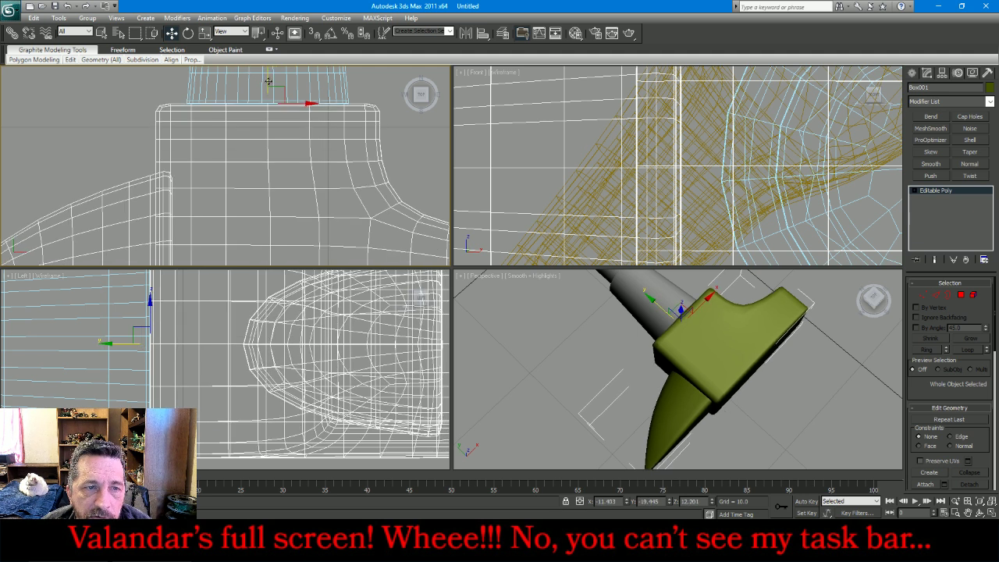
{"action": "scroll", "coordinate": [251, 92], "scroll_direction": "up", "scroll_amount": 3}
{"action": "scroll", "coordinate": [285, 136], "scroll_direction": "up", "scroll_amount": 2}
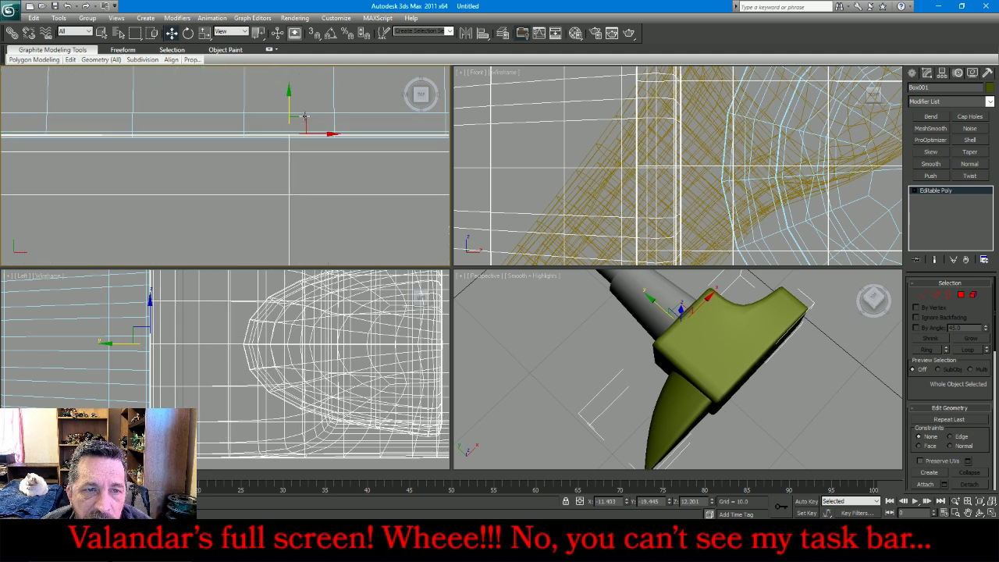
{"action": "left_click", "coordinate": [265, 165]}
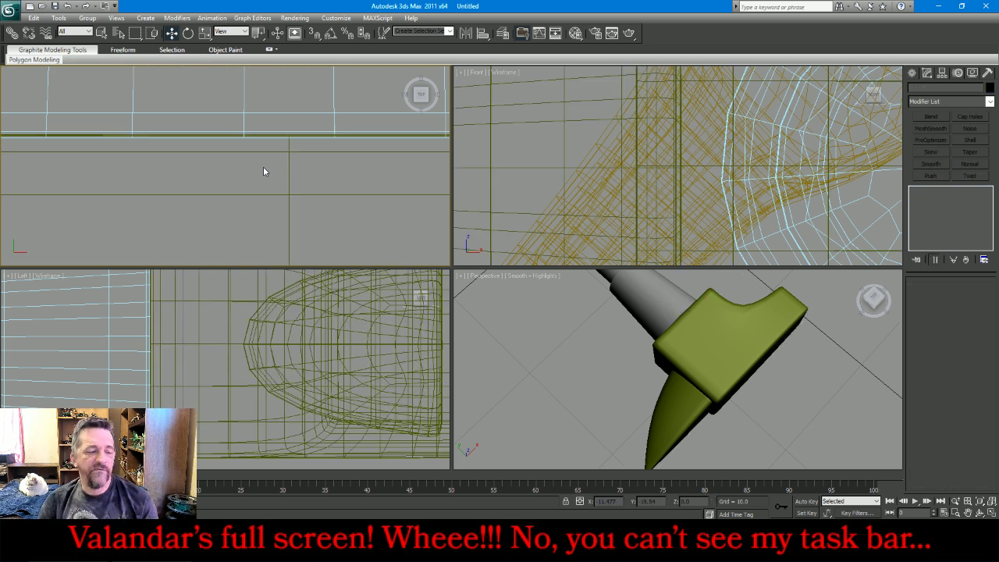
Attach the shaft to the hammer head so the whole weapon is one object
{"action": "key", "text": "ctrl+shift+z"}
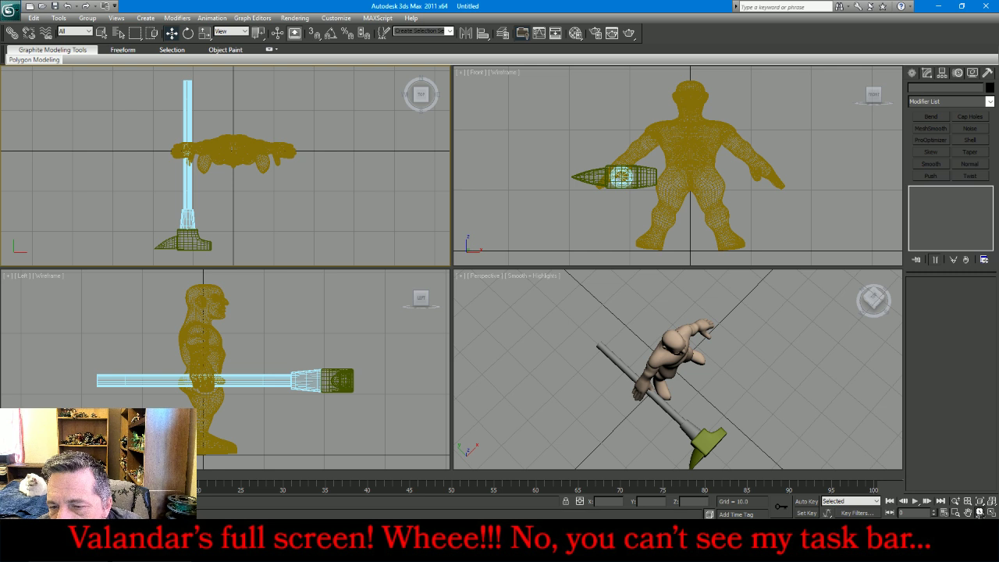
{"action": "left_click", "coordinate": [980, 512]}
{"action": "left_click_drag", "start_coordinate": [645, 366], "coordinate": [648, 326]}
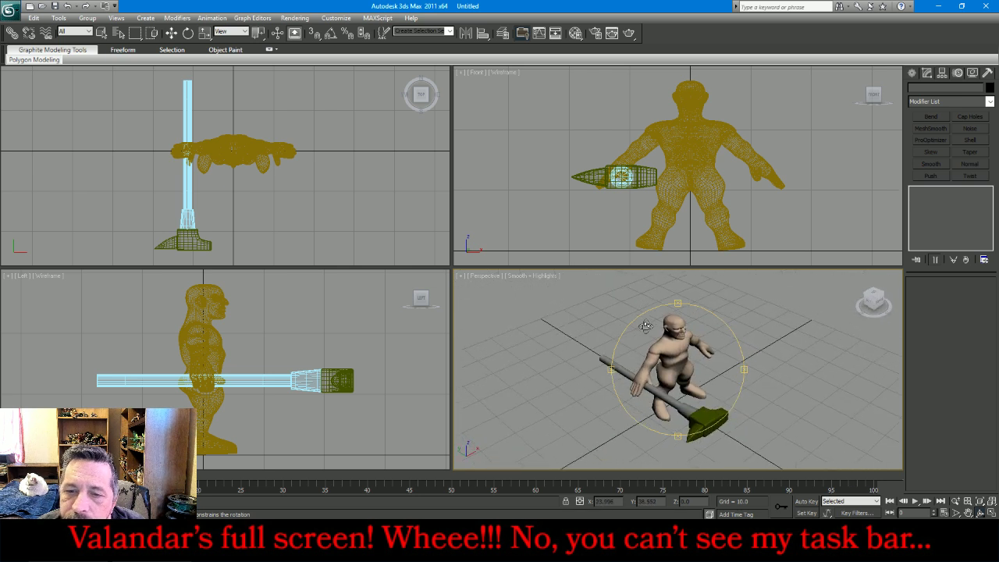
{"action": "left_click", "coordinate": [100, 33]}
{"action": "left_click", "coordinate": [150, 168]}
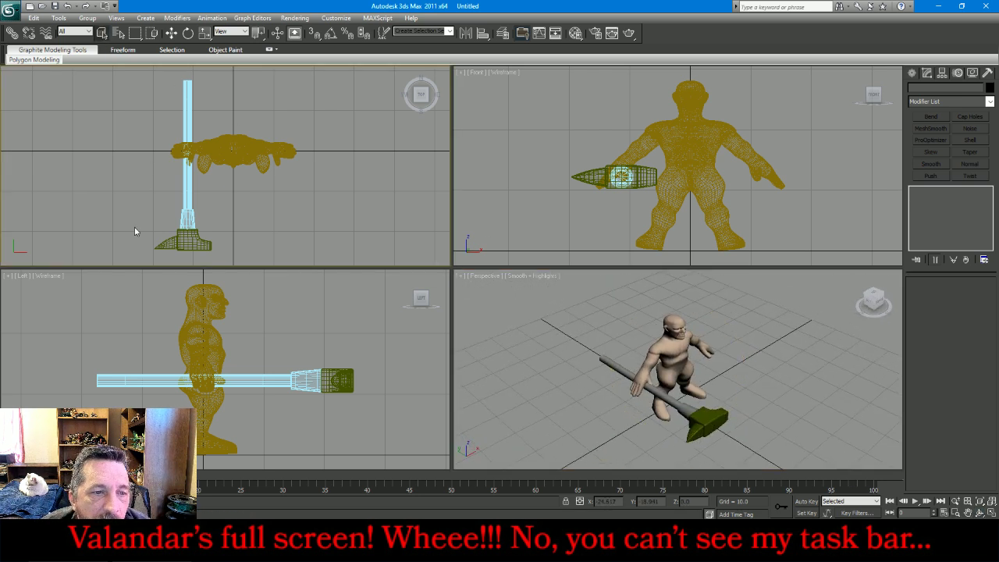
{"action": "scroll", "coordinate": [179, 258], "scroll_direction": "up", "scroll_amount": 5}
{"action": "left_click", "coordinate": [312, 196]}
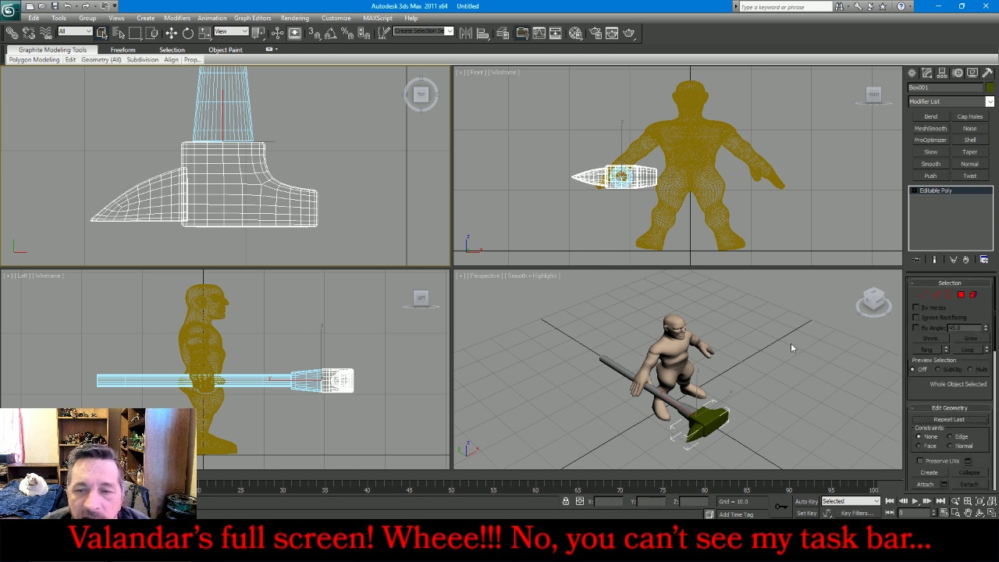
{"action": "left_click", "coordinate": [924, 485]}
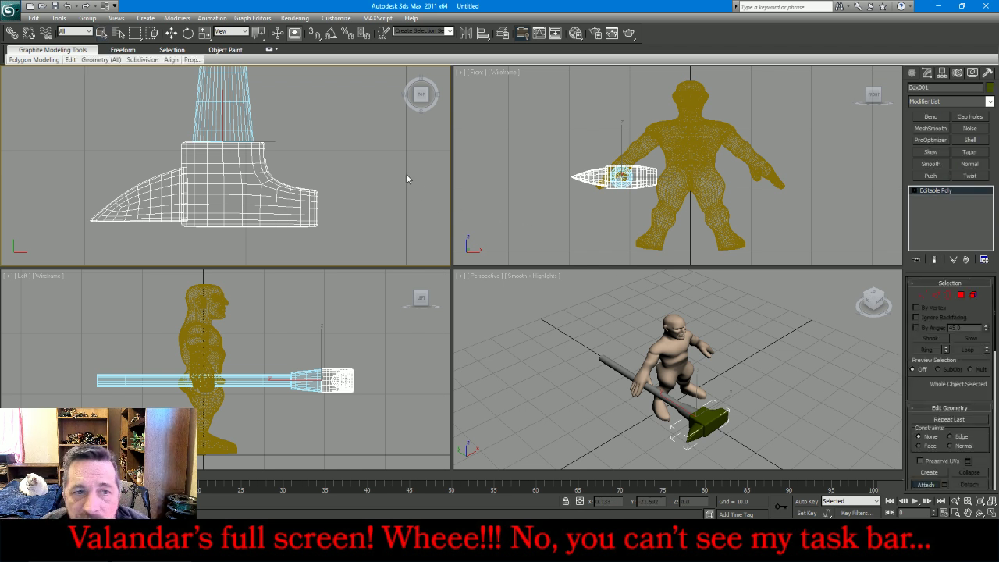
{"action": "left_click", "coordinate": [236, 116]}
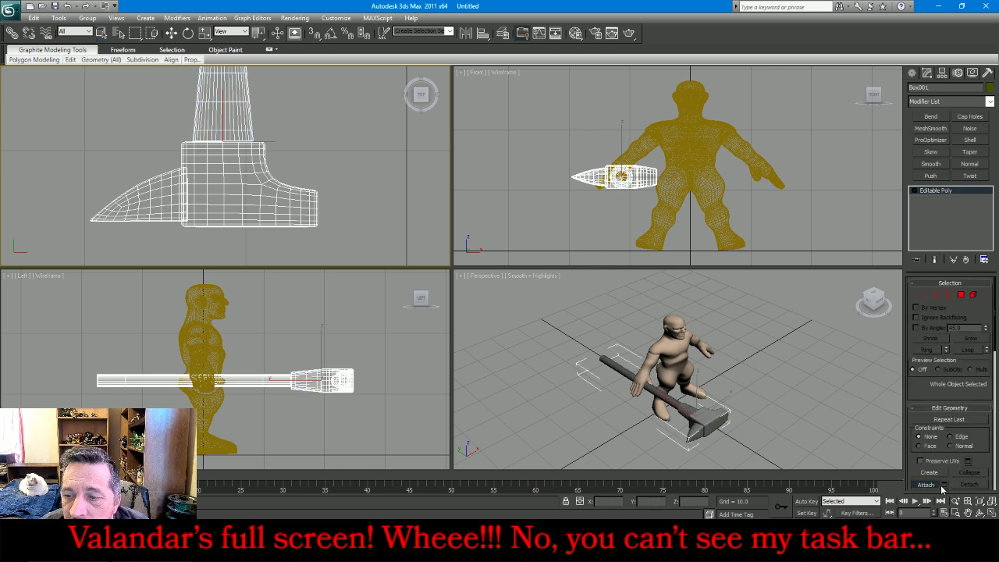
{"action": "key", "text": "w"}
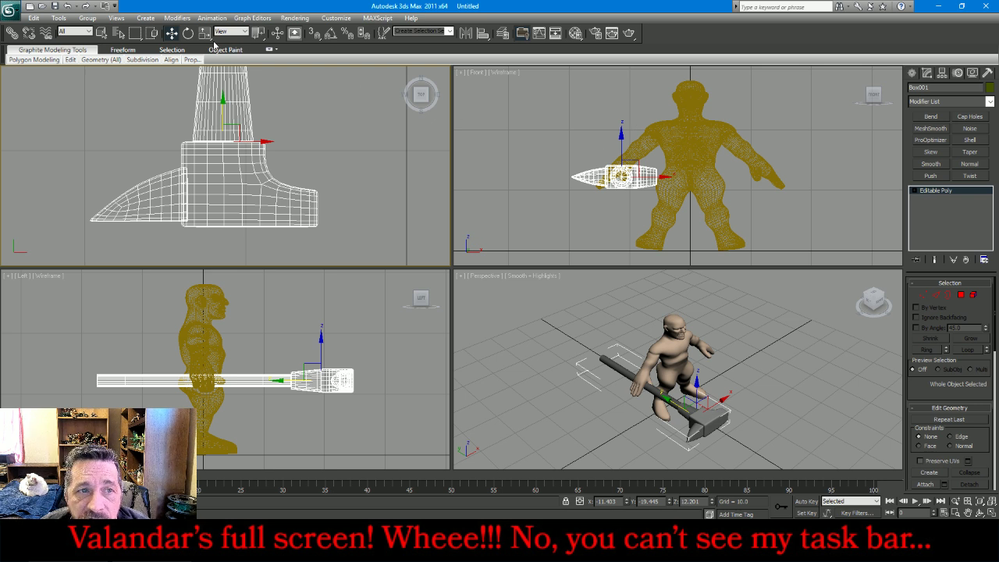
Rotate the joined weapon 45 degrees around the shaft's axis with angle snapping on, so the spike points diagonally downward and away from the body
{"action": "left_click", "coordinate": [188, 33]}
{"action": "right_click", "coordinate": [532, 114]}
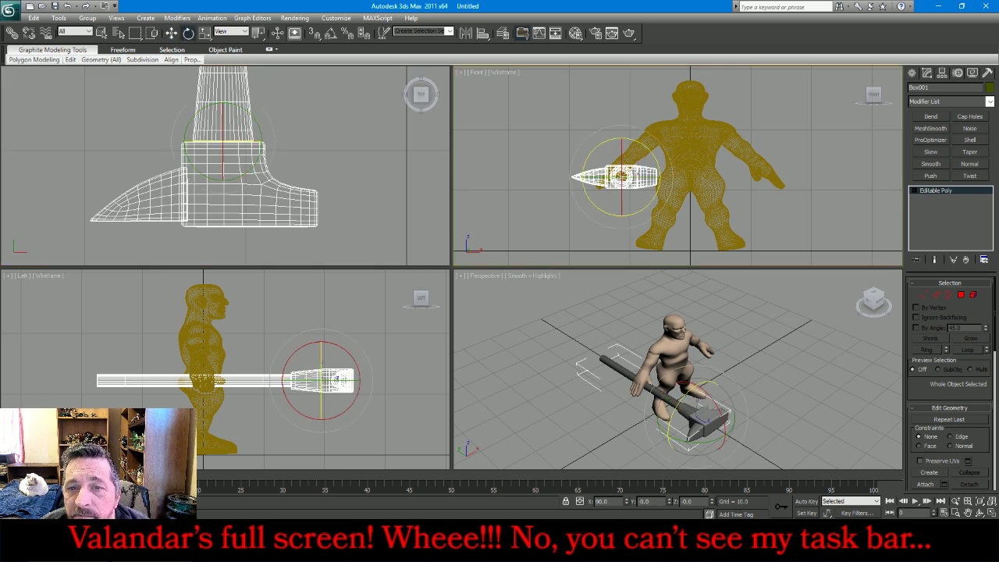
{"action": "left_click_drag", "start_coordinate": [612, 141], "coordinate": [588, 153]}
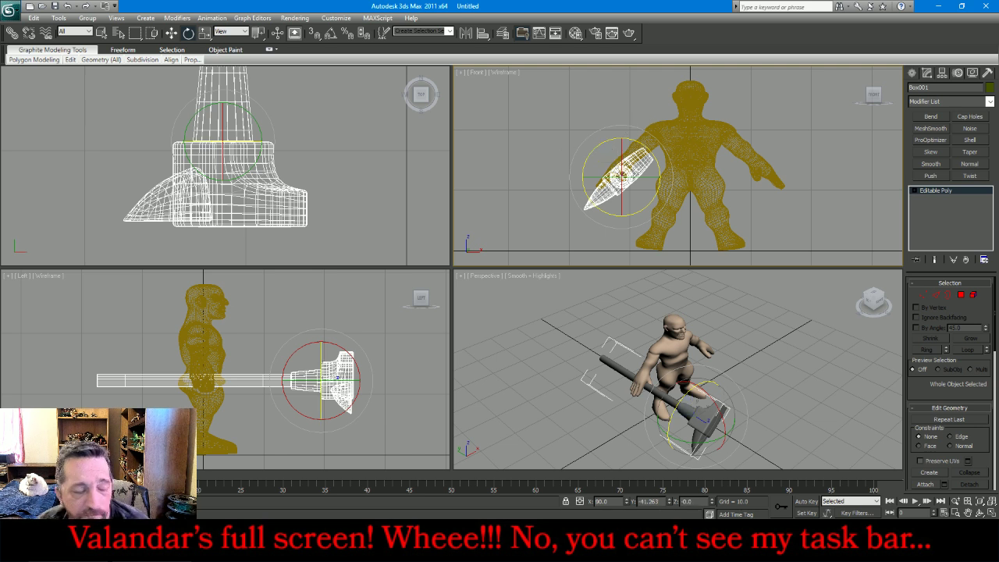
{"action": "key", "text": "ctrl+z"}
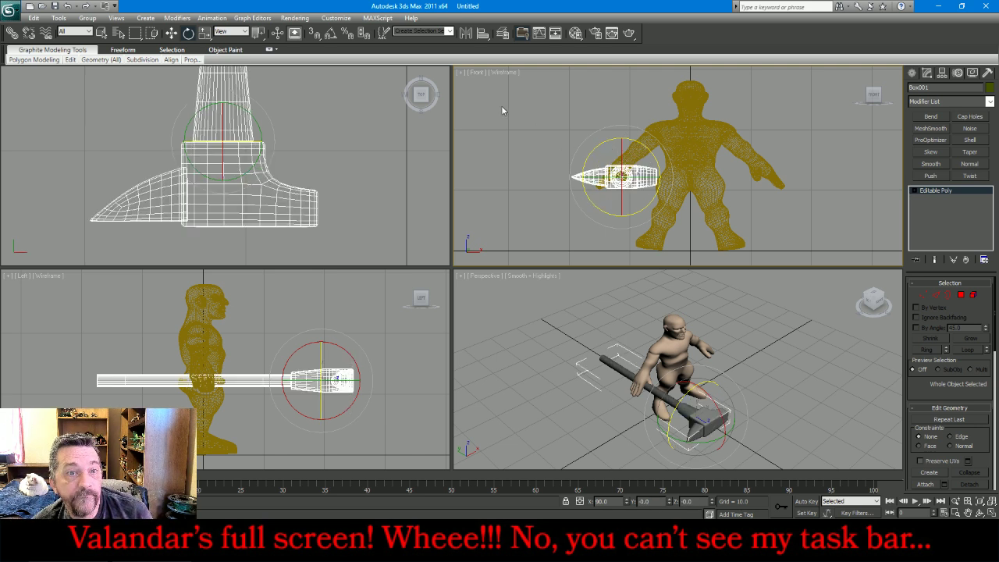
{"action": "left_click", "coordinate": [331, 32]}
{"action": "left_click_drag", "start_coordinate": [599, 149], "coordinate": [599, 166]}
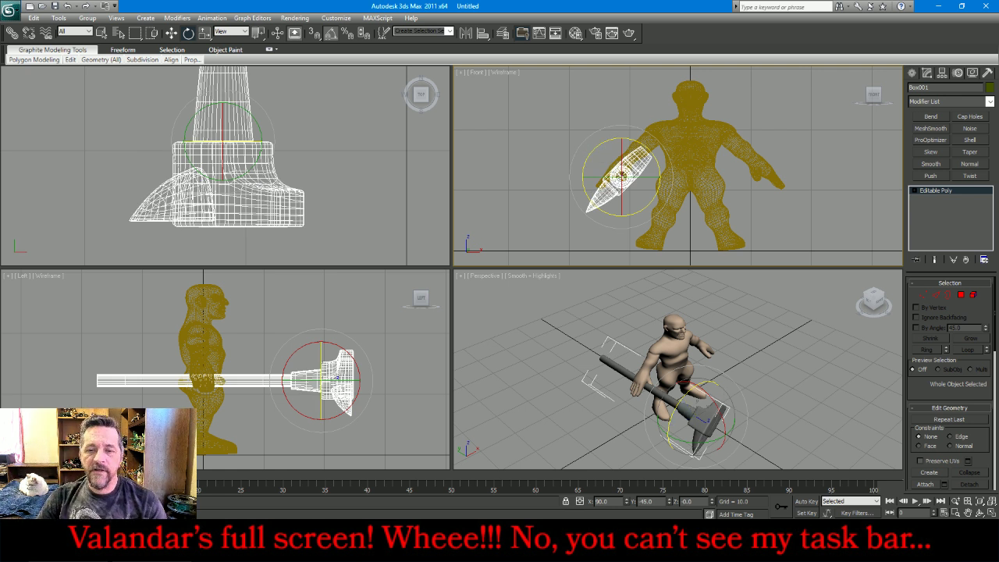
{"action": "left_click", "coordinate": [101, 33]}
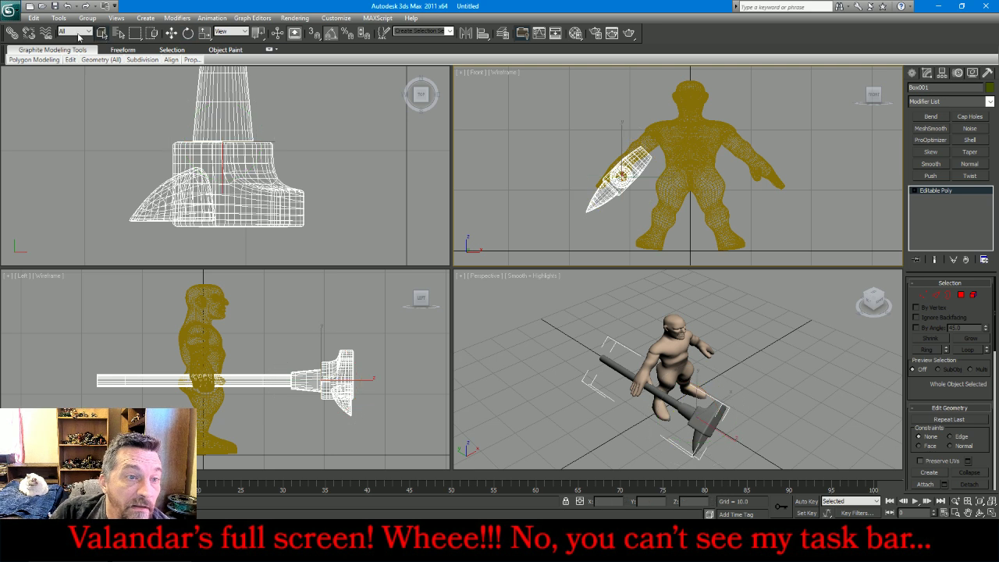
Start exporting only the selected weapon, and browse to the DwarvenMage folder inside FreesculptMinis and PatreonMinis
{"action": "left_click", "coordinate": [14, 14]}
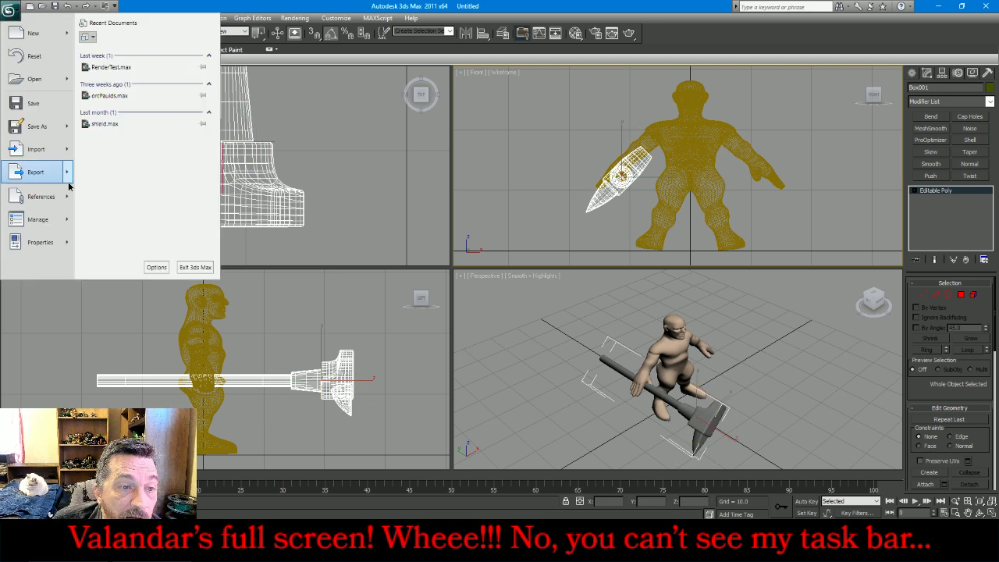
{"action": "mouse_move", "coordinate": [35, 172]}
{"action": "left_click", "coordinate": [132, 88]}
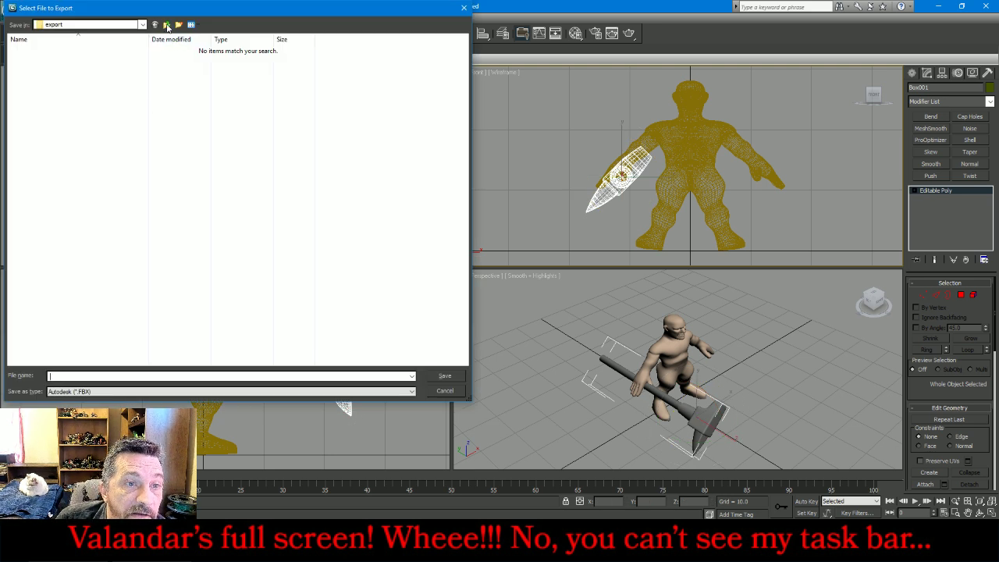
{"action": "left_click", "coordinate": [166, 25]}
{"action": "left_click", "coordinate": [166, 25]}
{"action": "double_click", "coordinate": [34, 61]}
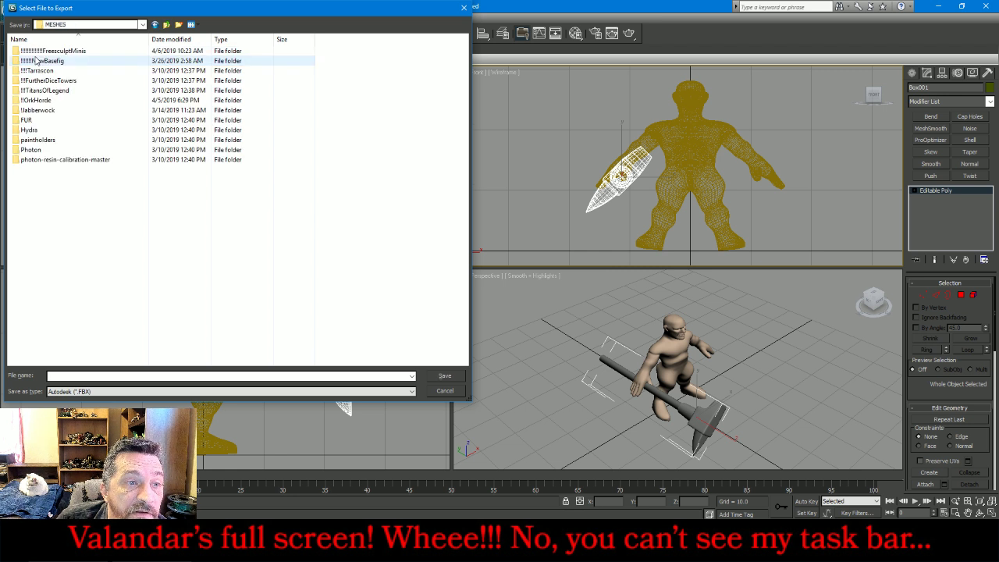
{"action": "double_click", "coordinate": [45, 50]}
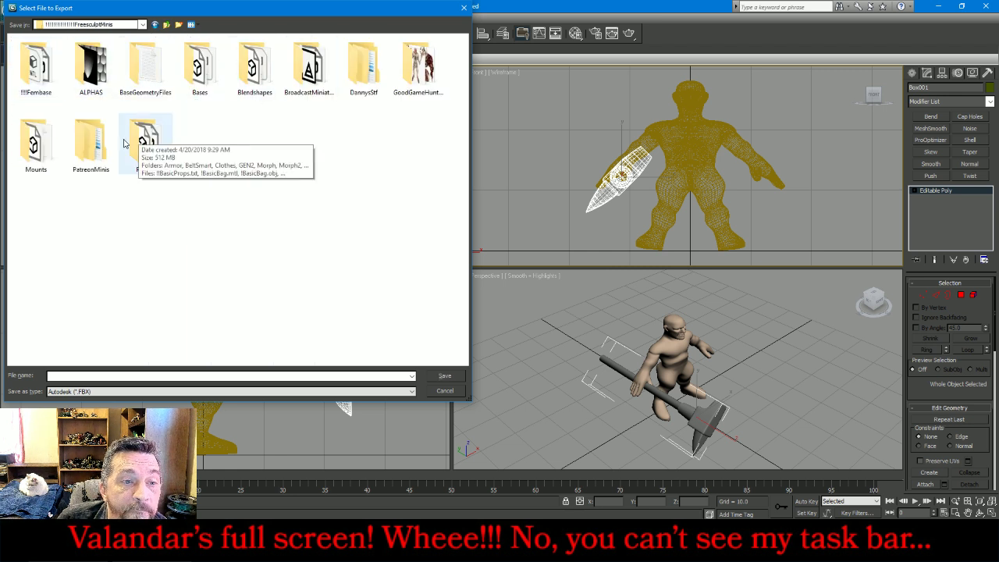
{"action": "double_click", "coordinate": [89, 141]}
{"action": "double_click", "coordinate": [29, 53]}
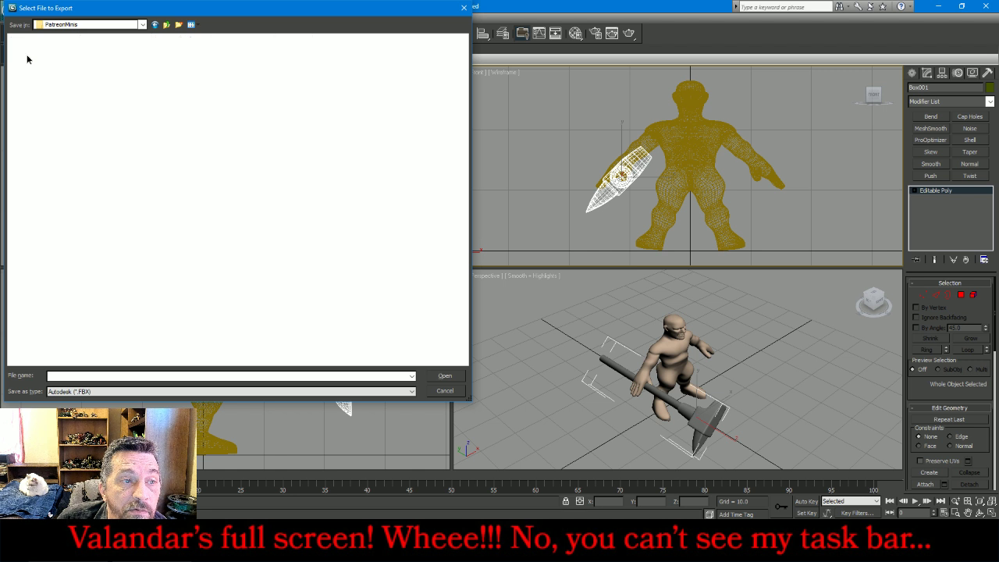
{"action": "double_click", "coordinate": [145, 64]}
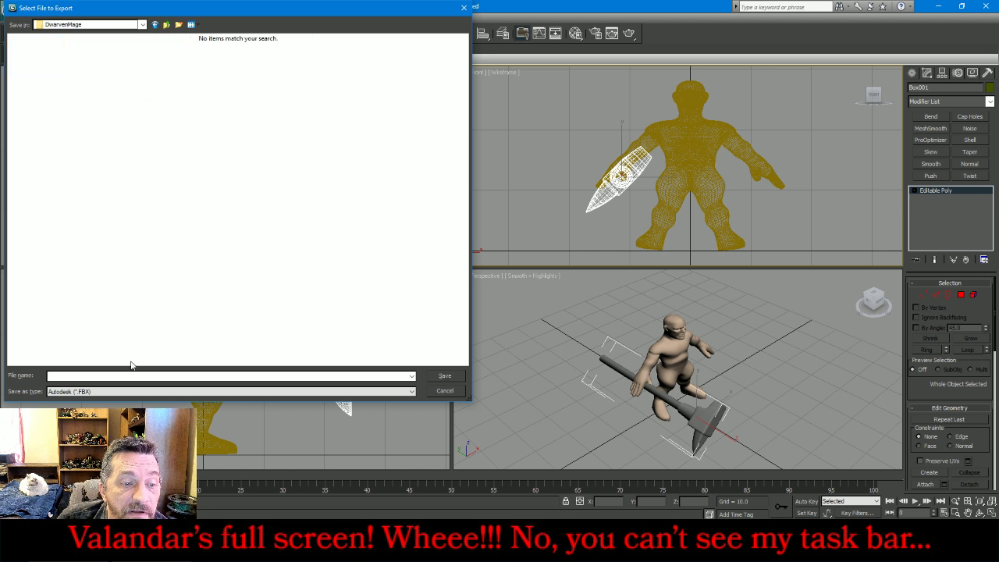
Export the weapon as zzstaff in the gw::OBJ-Exporter (*.OBJ) format with the existing export options, and close the export report
{"action": "left_click", "coordinate": [156, 391]}
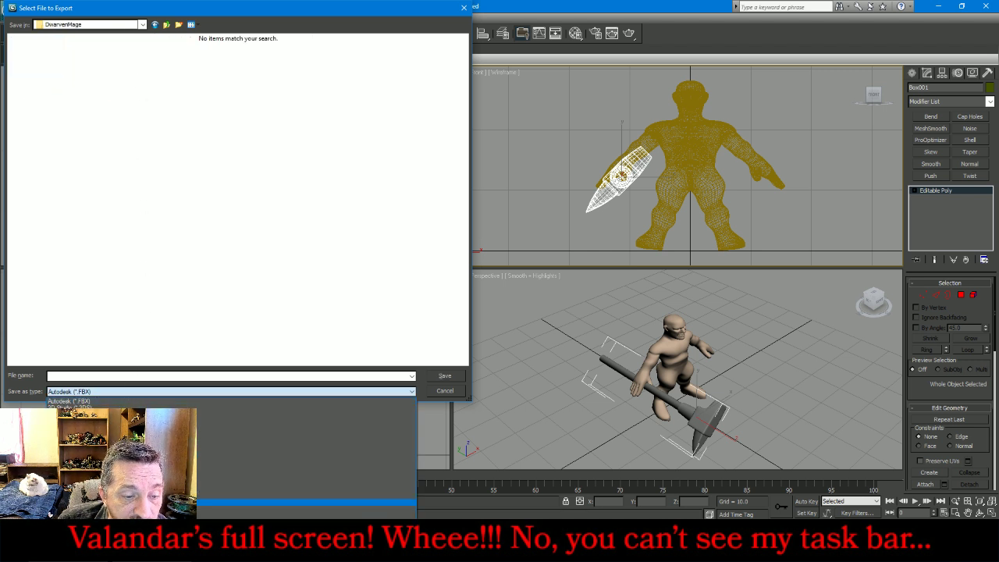
{"action": "left_click", "coordinate": [305, 502]}
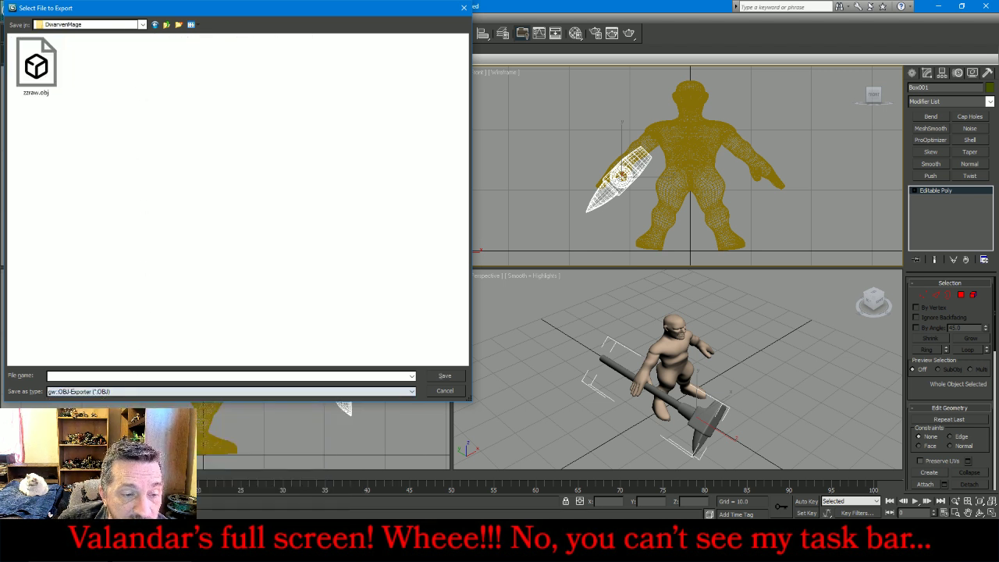
{"action": "left_click", "coordinate": [152, 377]}
{"action": "type", "text": "zzst"}
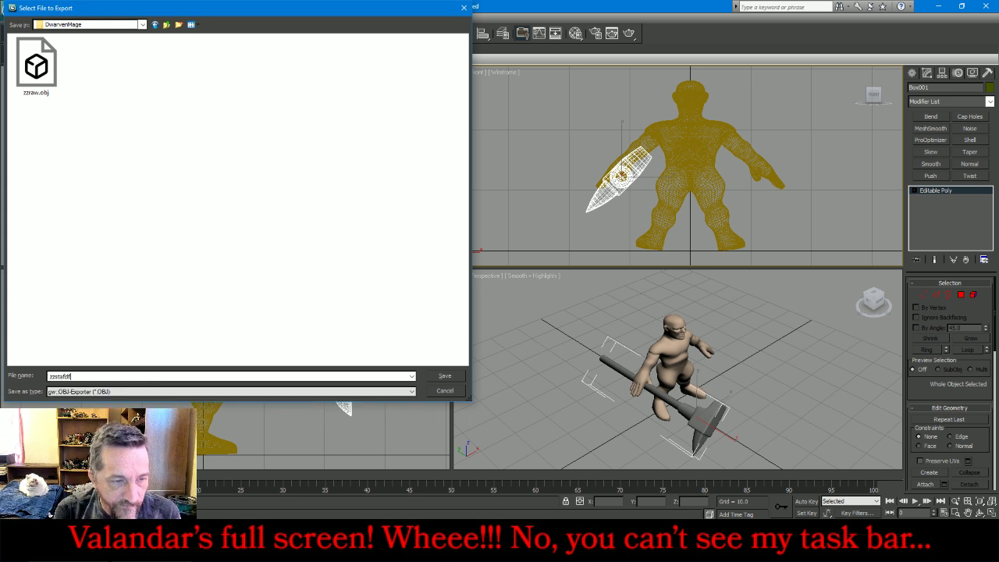
{"action": "type", "text": "aff"}
{"action": "key", "text": "Return"}
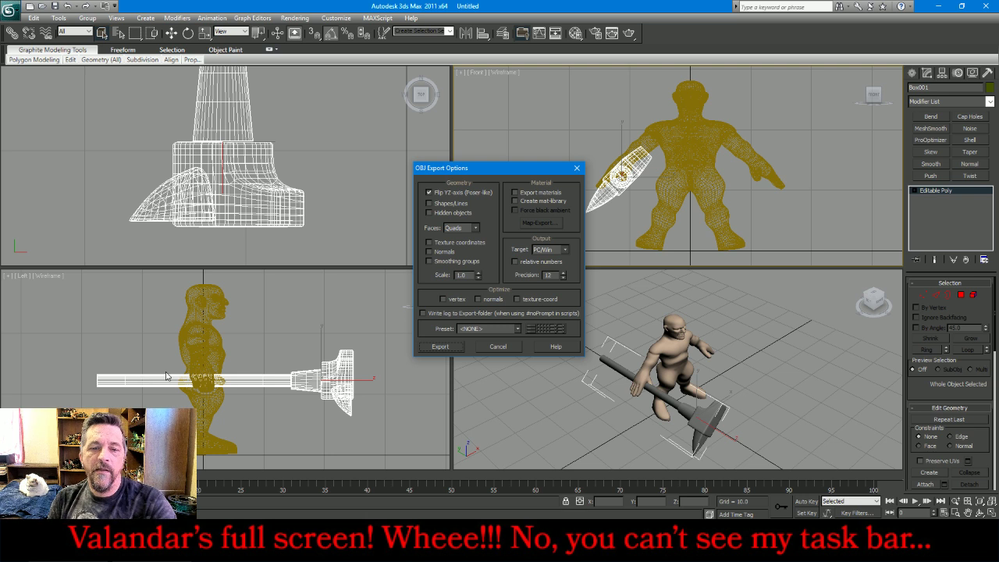
{"action": "left_click", "coordinate": [440, 346]}
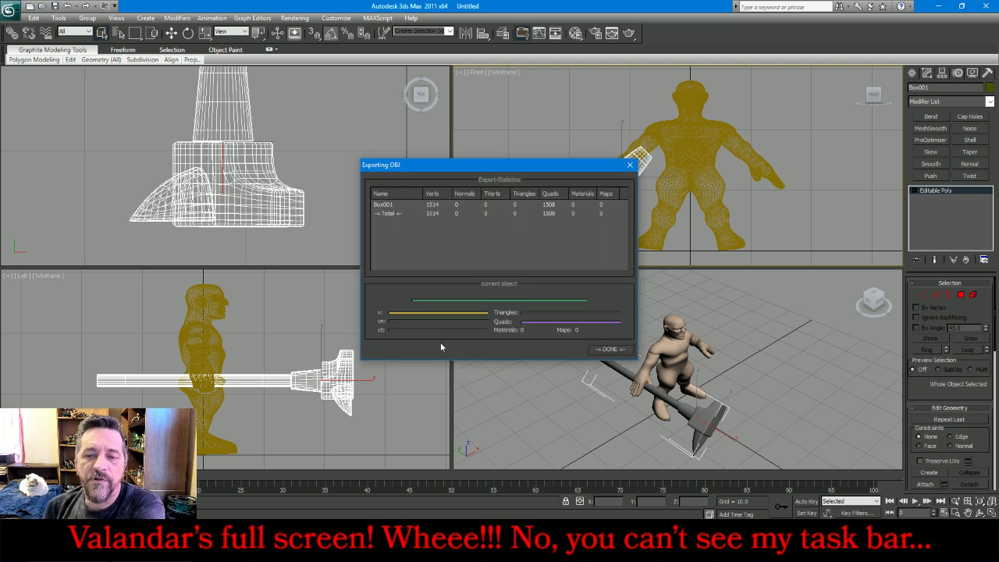
{"action": "left_click", "coordinate": [613, 349]}
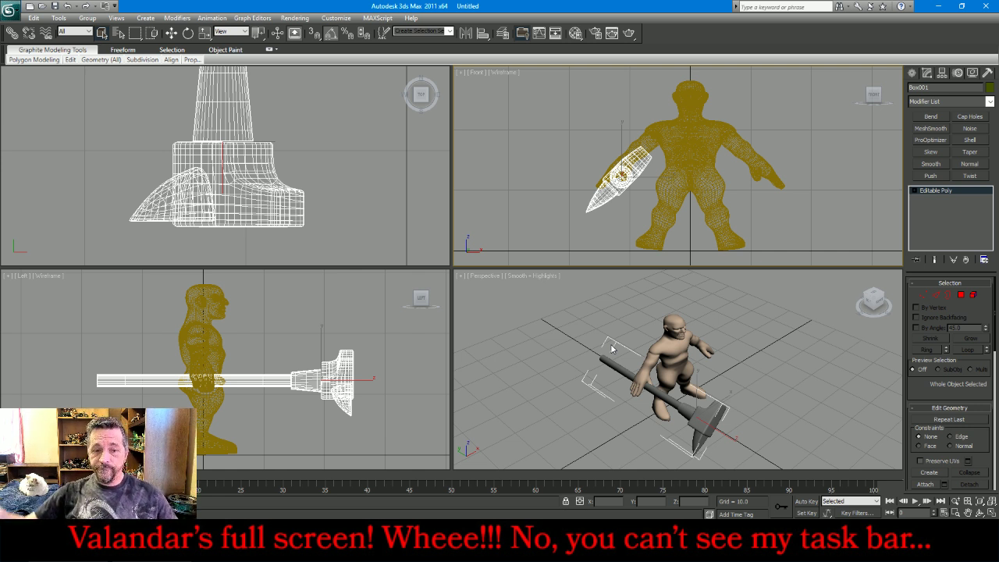
Check the YouTube live chat in the Firefox window, and return to 3ds Max
{"action": "key", "text": "alt+Tab"}
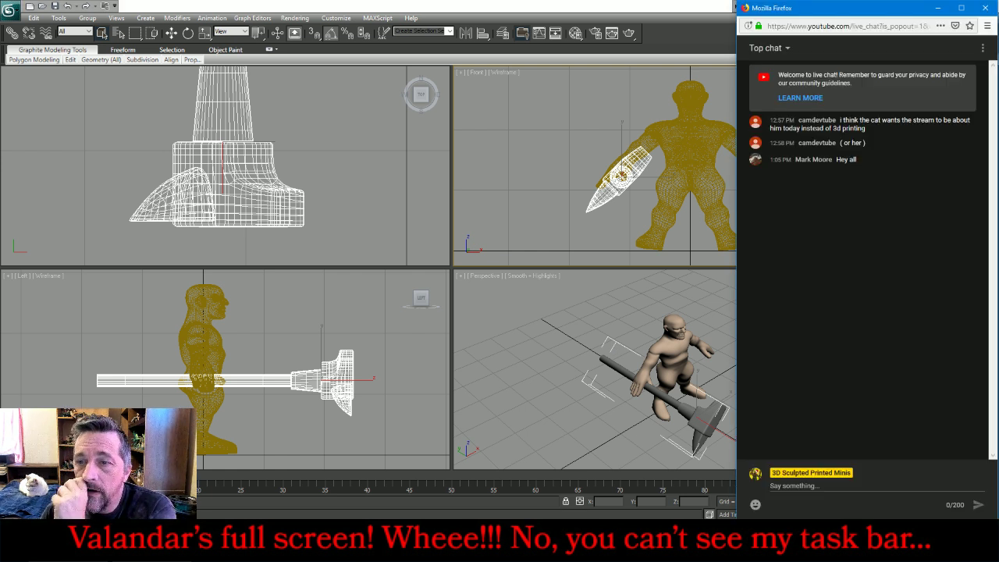
{"action": "key", "text": "alt+Tab"}
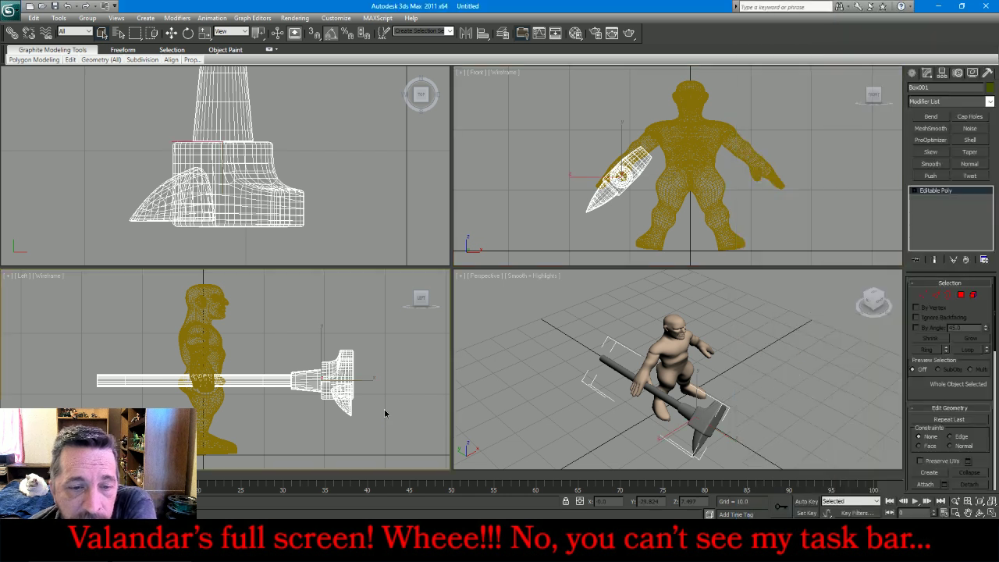
Delete the exported weapon from the 3ds Max scene, and switch to DAZ Studio
{"action": "key", "text": "Delete"}
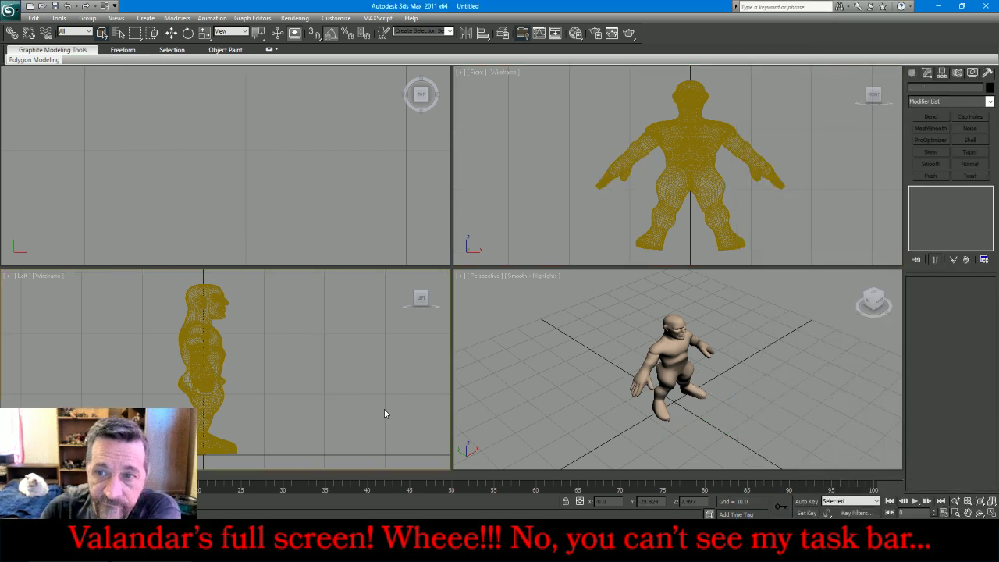
{"action": "key", "text": "alt+Tab"}
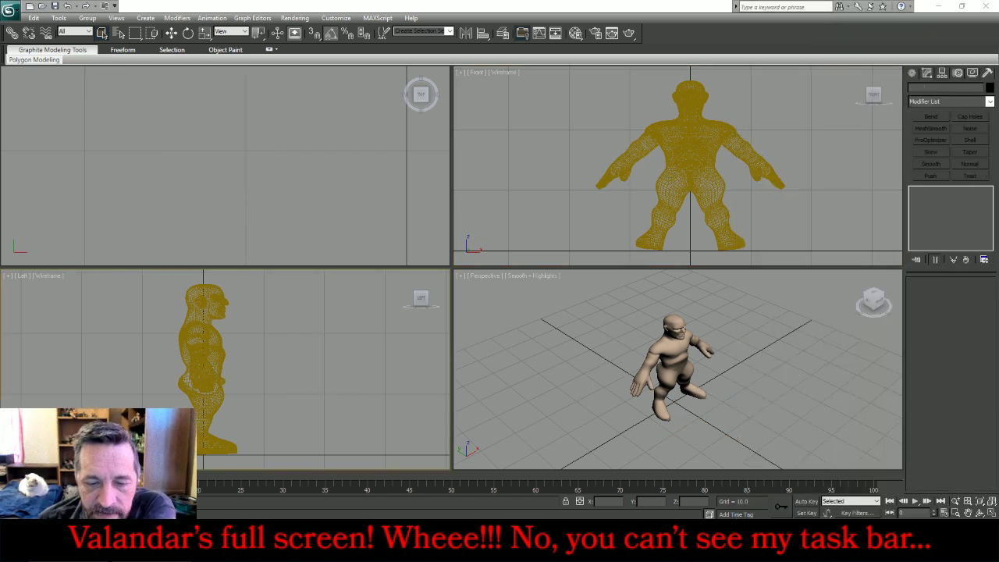
Import zzstaff.obj from the DwarvenMage folder inside FreesculptMinis, PatreonMinis and New, accepting the existing import options
{"action": "left_click", "coordinate": [7, 16]}
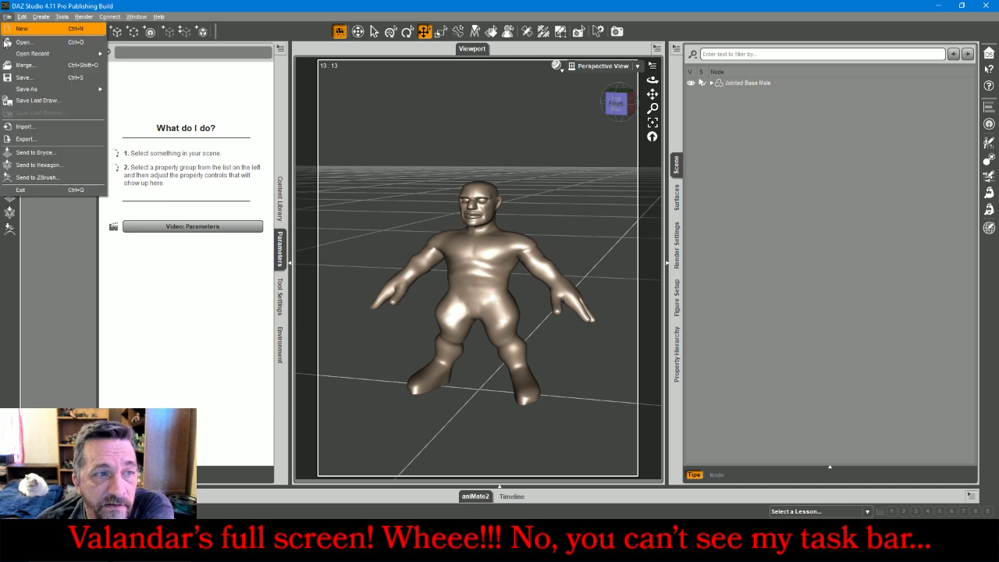
{"action": "left_click", "coordinate": [19, 127]}
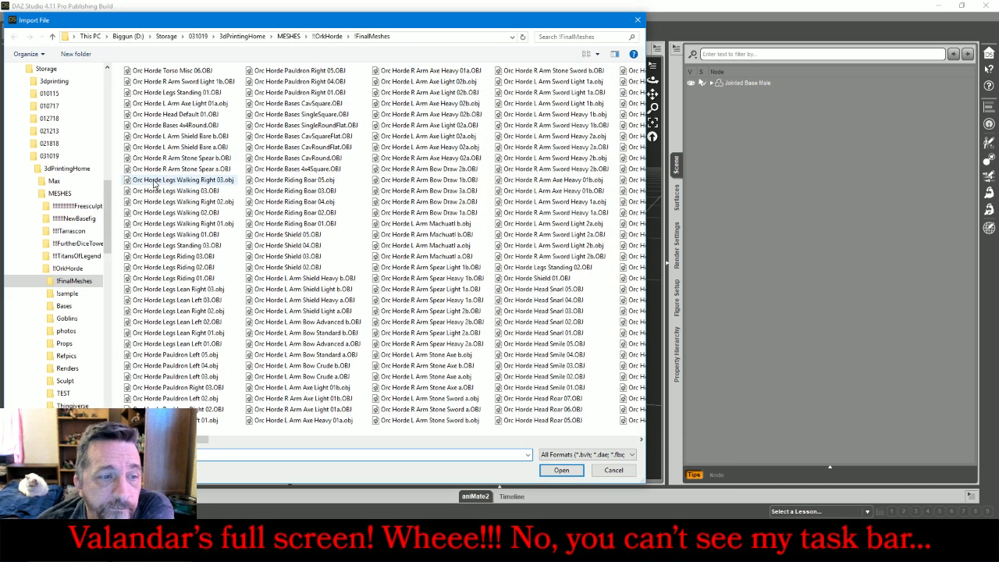
{"action": "left_click", "coordinate": [74, 206]}
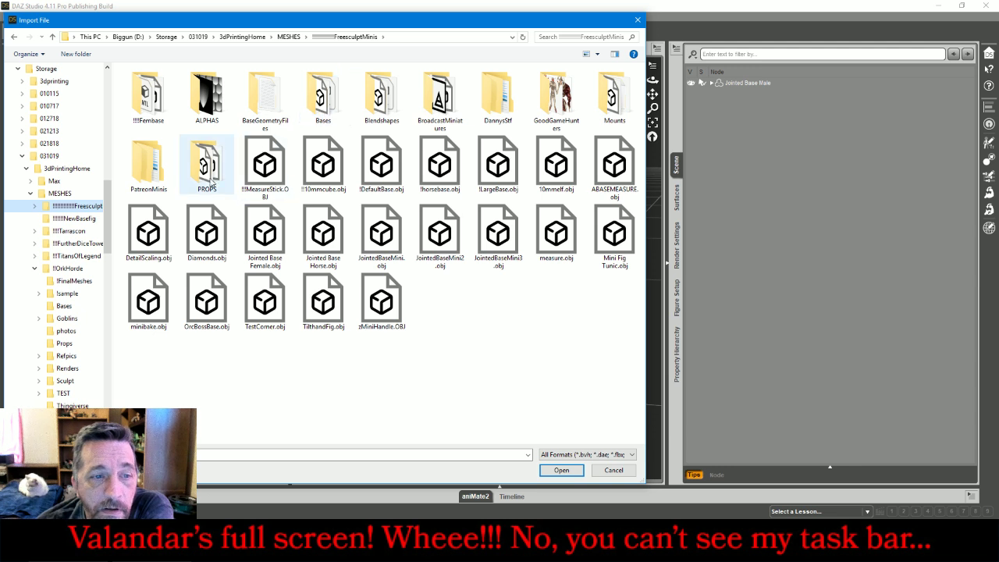
{"action": "double_click", "coordinate": [149, 164]}
{"action": "double_click", "coordinate": [141, 88]}
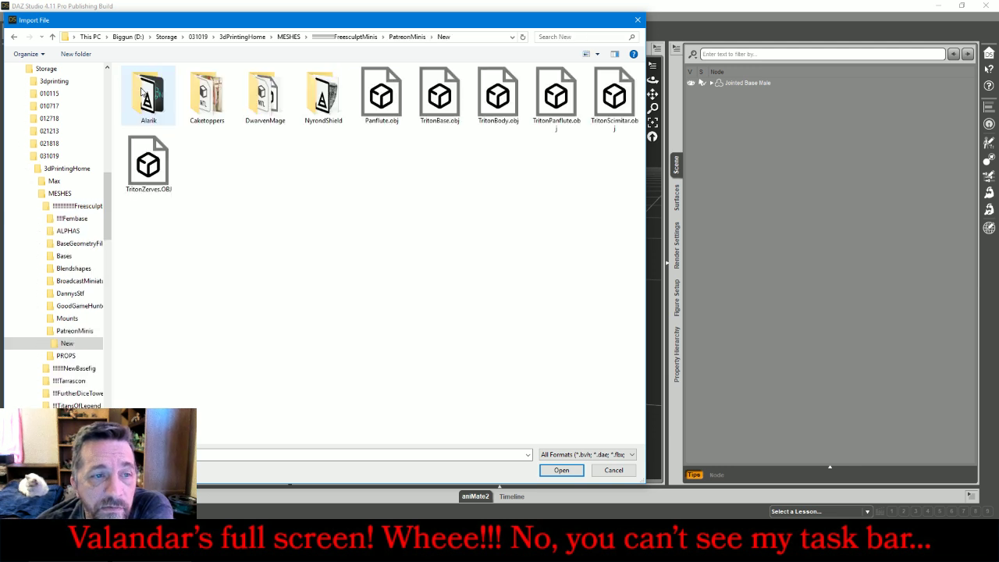
{"action": "double_click", "coordinate": [266, 102]}
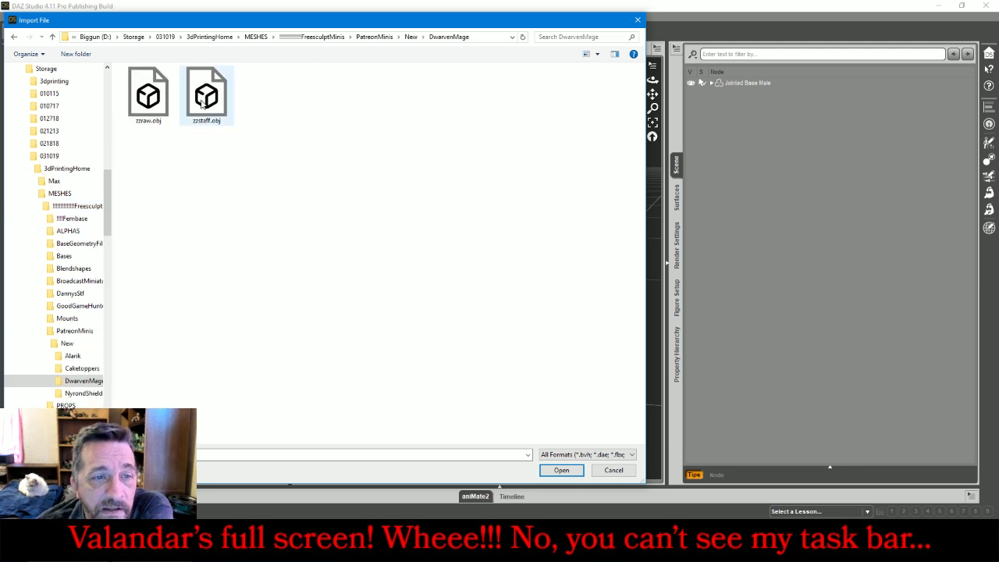
{"action": "double_click", "coordinate": [201, 104]}
{"action": "left_click", "coordinate": [550, 408]}
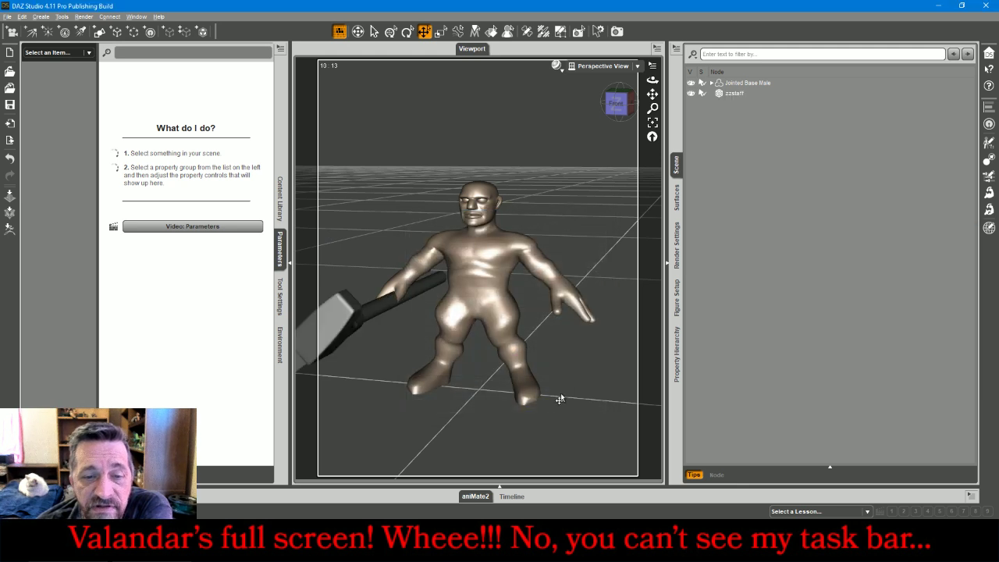
{"action": "left_click_drag", "start_coordinate": [616, 106], "coordinate": [656, 114]}
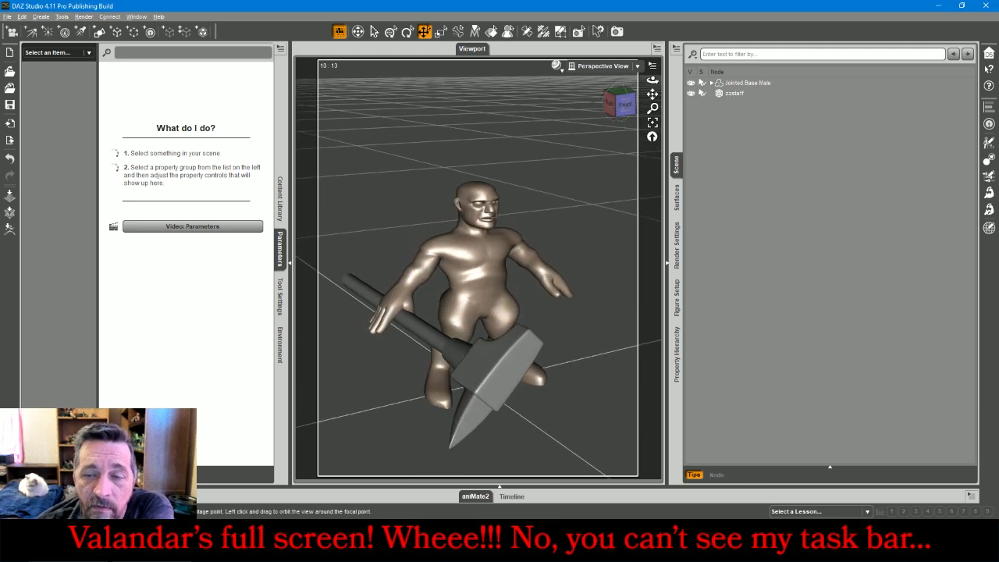
Load the WizardStaff Rhand prop from the MiniatureBaseGeo Props library onto the Jointed Base Male figure
{"action": "left_click", "coordinate": [755, 84]}
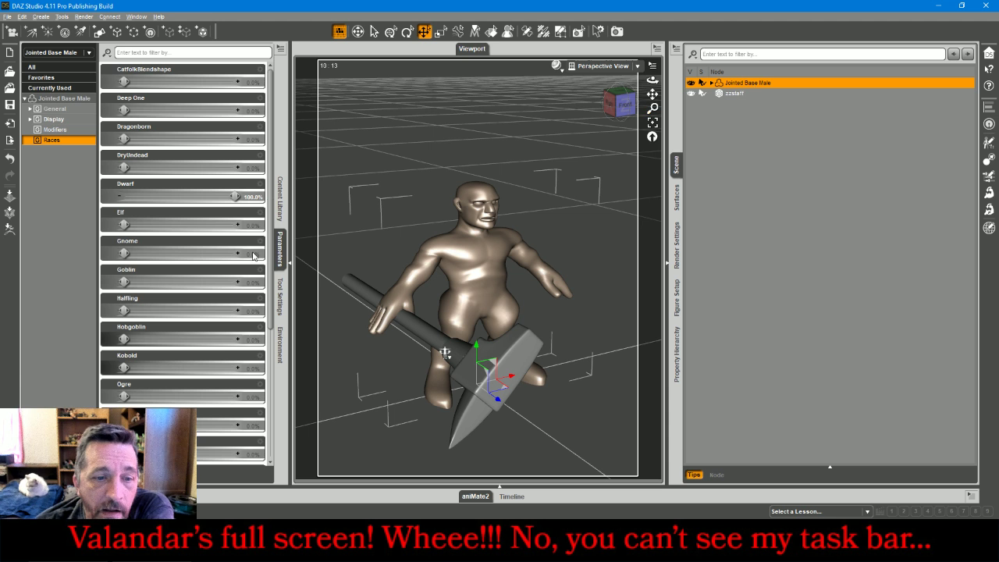
{"action": "left_click", "coordinate": [280, 199]}
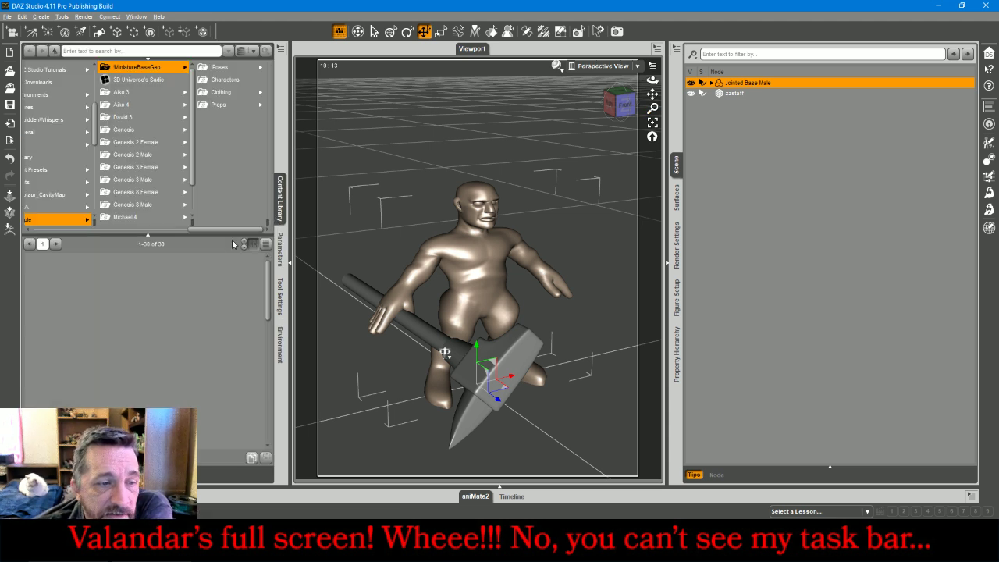
{"action": "left_click", "coordinate": [211, 105]}
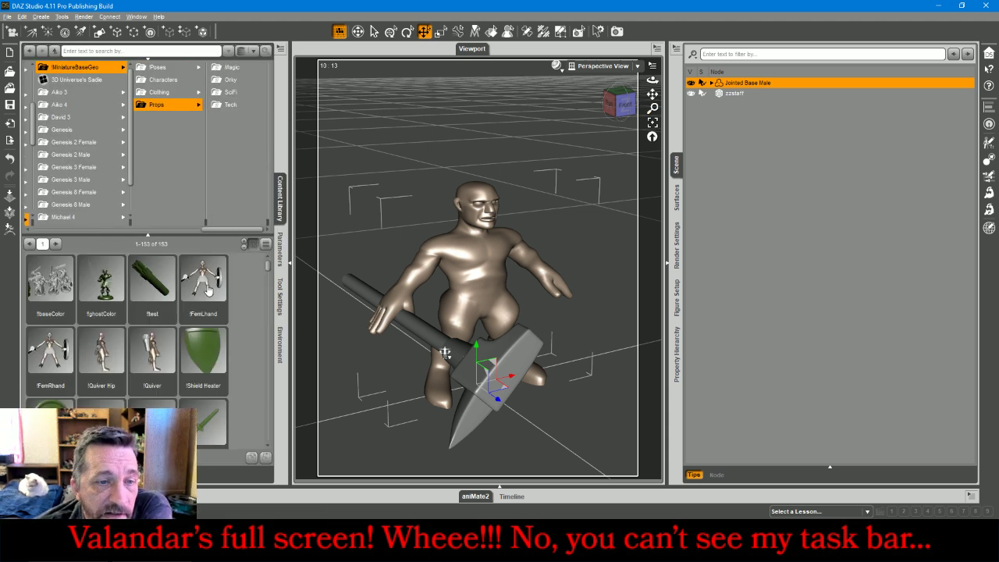
{"action": "scroll", "coordinate": [237, 293], "scroll_direction": "down", "scroll_amount": 5}
{"action": "scroll", "coordinate": [238, 293], "scroll_direction": "down", "scroll_amount": 10}
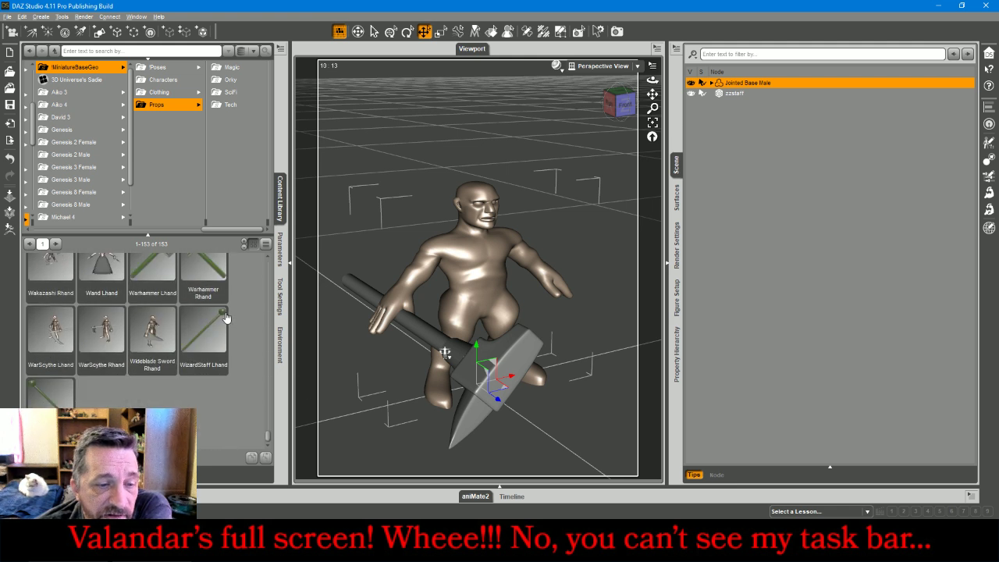
{"action": "double_click", "coordinate": [43, 398]}
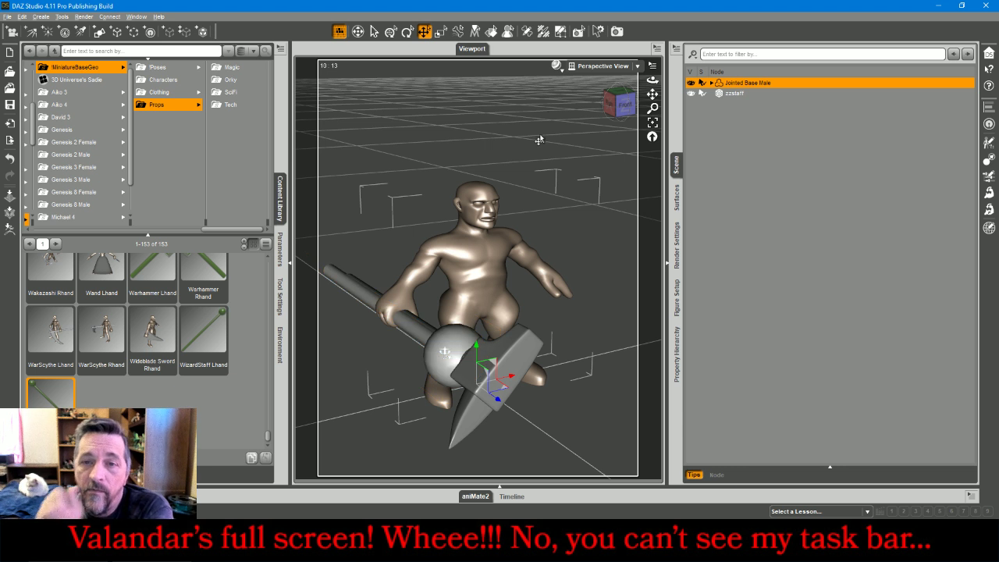
Move zzstaff sideways in the Back View so its shaft lines up with the WizardStaff Rhand shaft in the gripping hand
{"action": "left_click", "coordinate": [611, 68]}
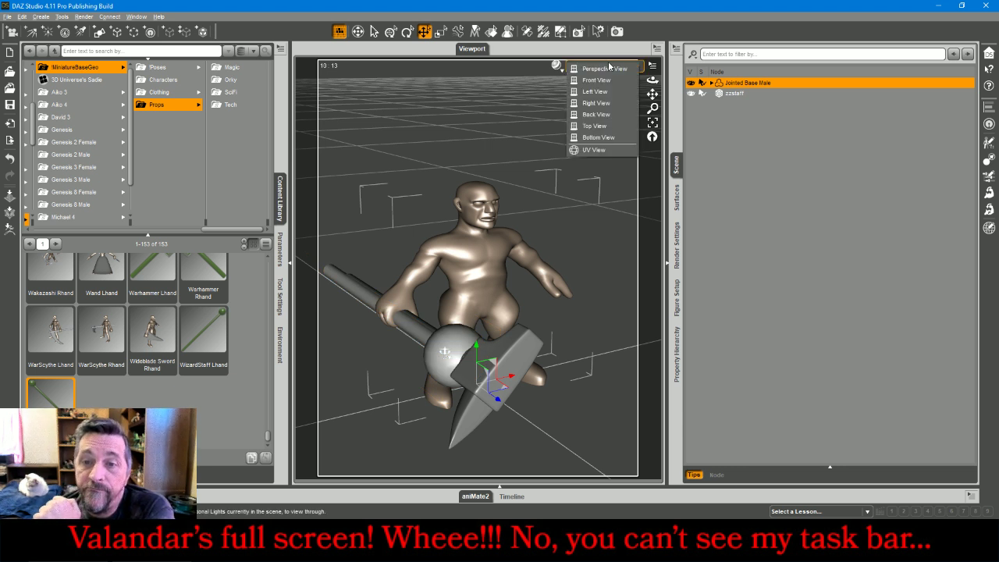
{"action": "left_click", "coordinate": [612, 118]}
{"action": "left_click", "coordinate": [555, 407]}
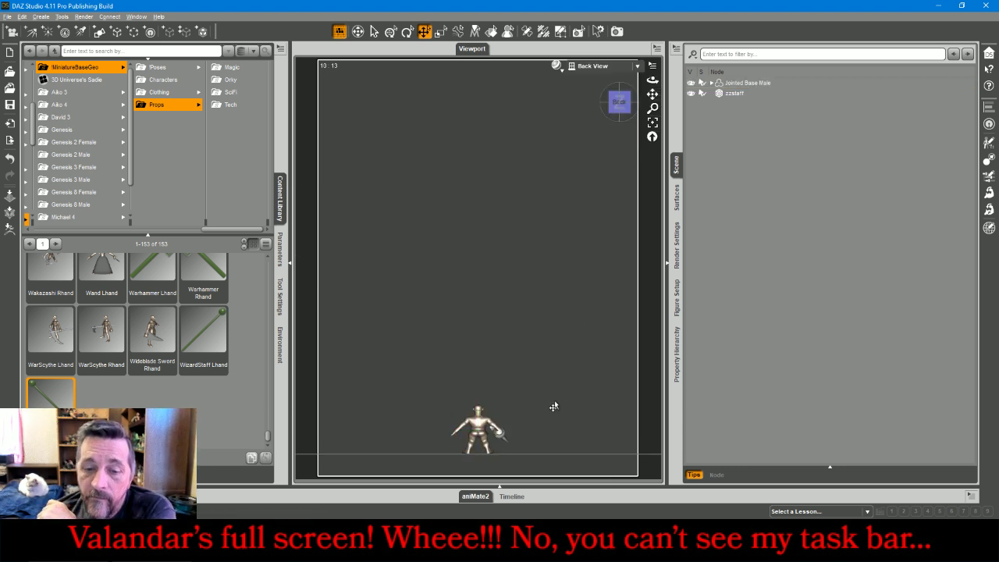
{"action": "left_click", "coordinate": [653, 123]}
{"action": "left_click", "coordinate": [571, 310]}
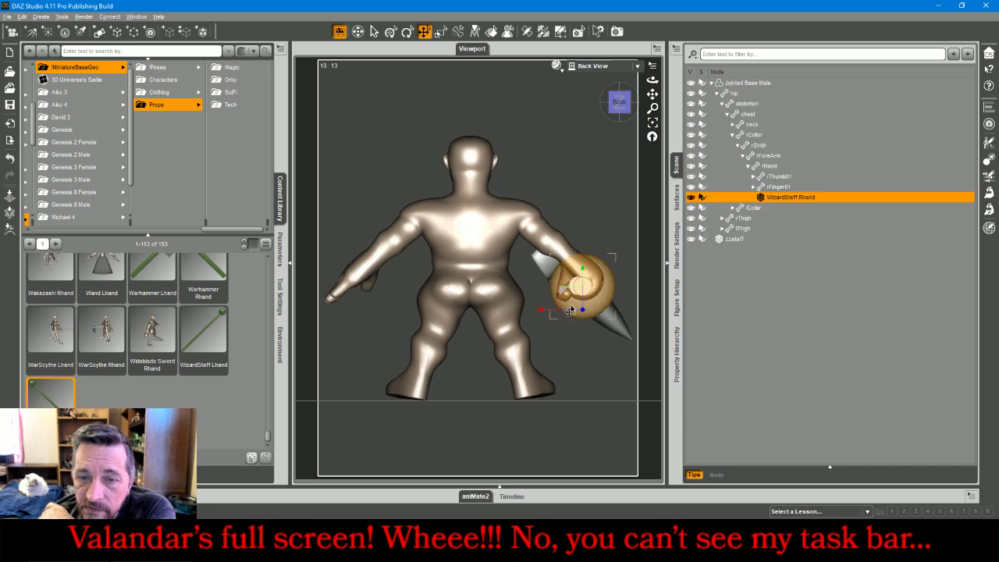
{"action": "left_click", "coordinate": [653, 124]}
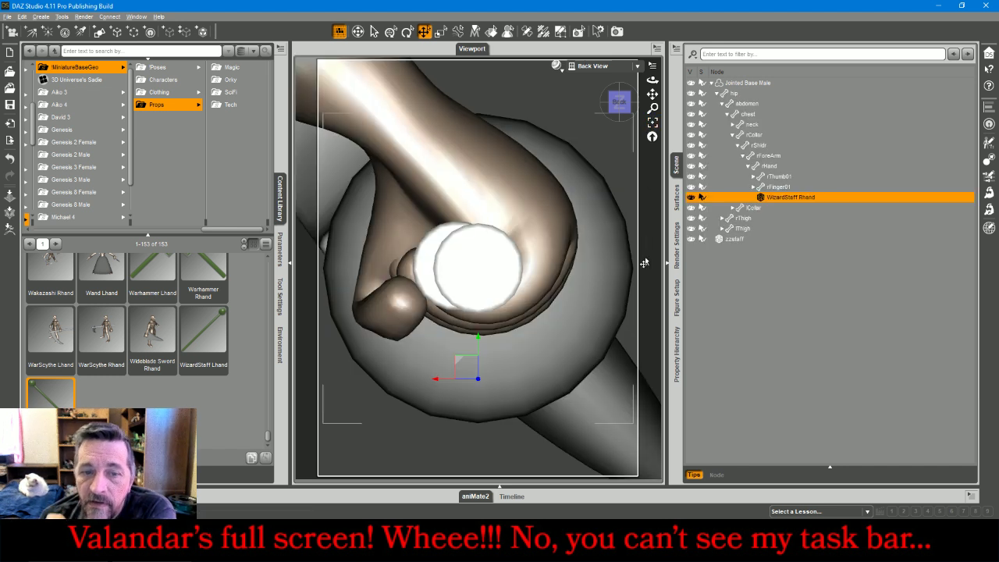
{"action": "left_click", "coordinate": [605, 377]}
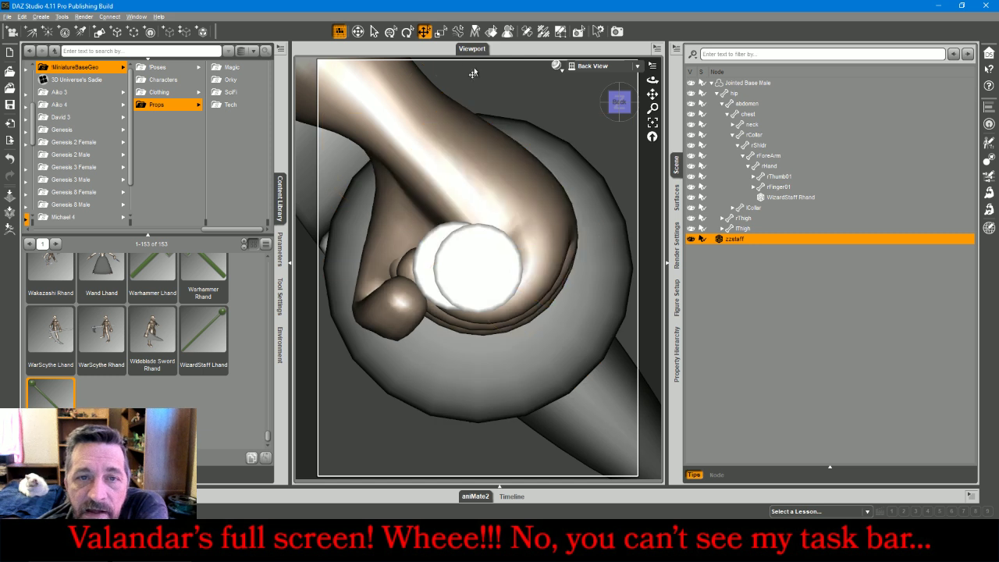
{"action": "scroll", "coordinate": [482, 241], "scroll_direction": "up", "scroll_amount": 2}
{"action": "scroll", "coordinate": [482, 238], "scroll_direction": "down", "scroll_amount": 3}
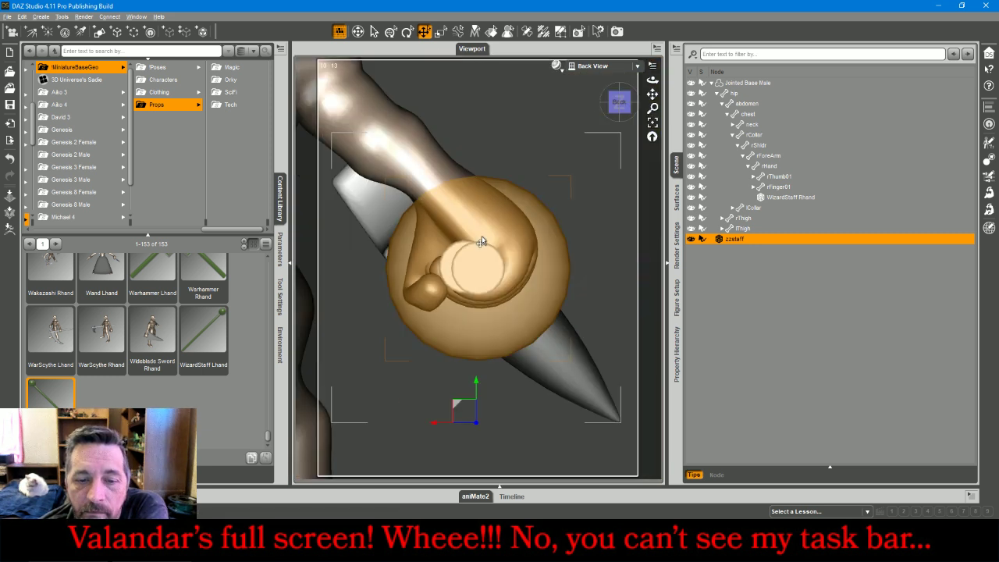
{"action": "left_click_drag", "start_coordinate": [444, 430], "coordinate": [459, 428]}
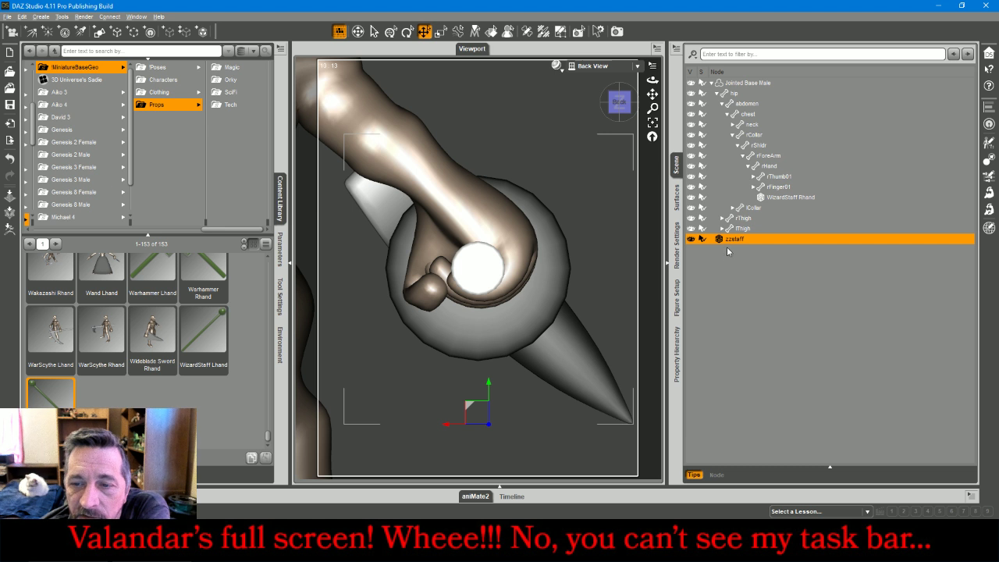
Delete the WizardStaff Rhand prop, parent zzstaff to the figure's rHand, and return to the Perspective View
{"action": "left_click", "coordinate": [778, 198]}
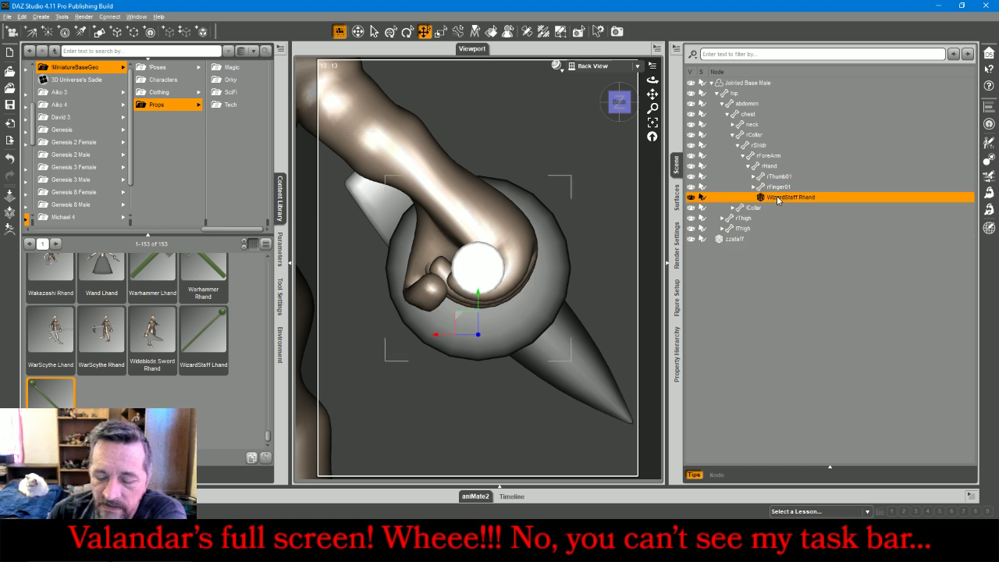
{"action": "key", "text": "Delete"}
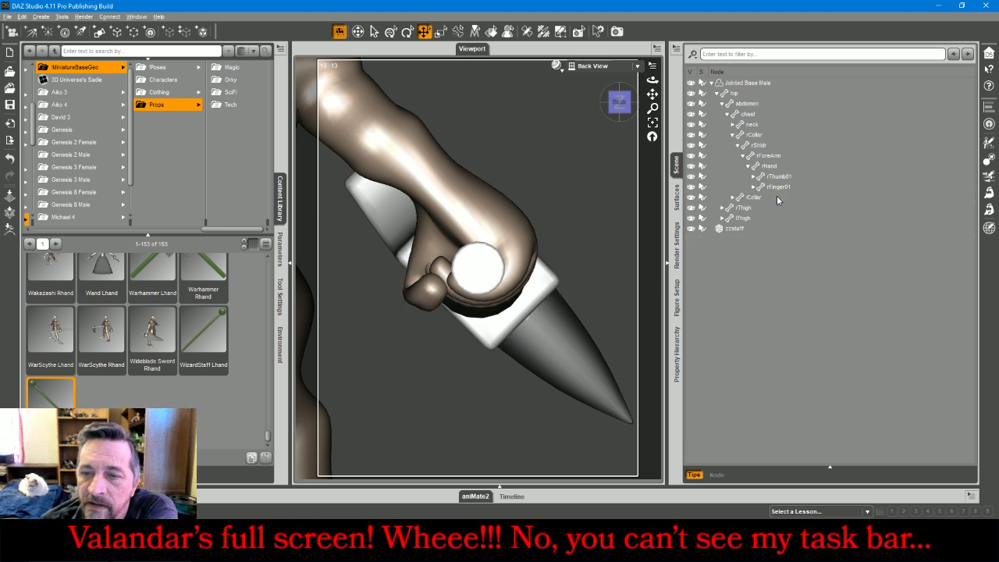
{"action": "left_click_drag", "start_coordinate": [737, 228], "coordinate": [774, 167]}
{"action": "left_click", "coordinate": [601, 66]}
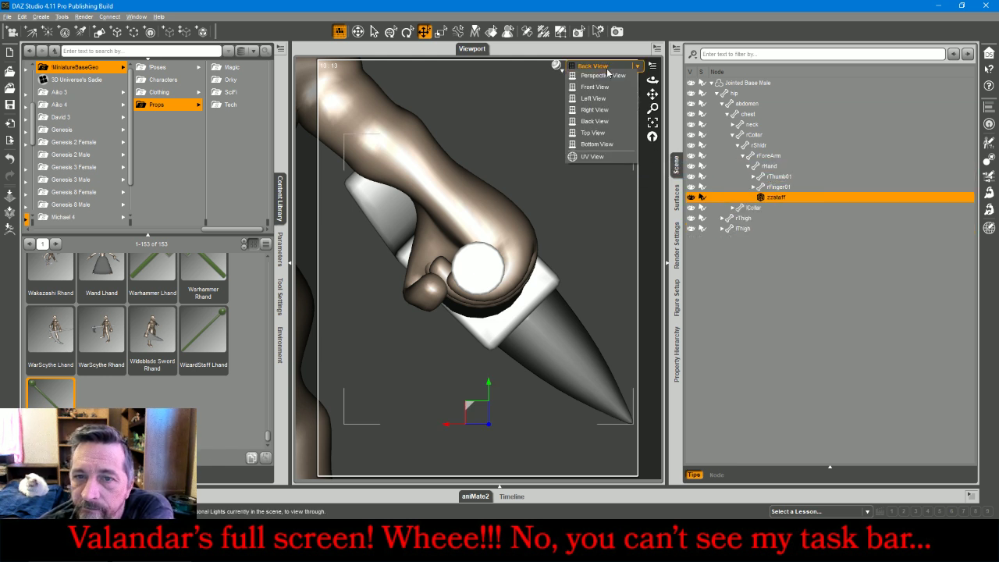
{"action": "left_click", "coordinate": [606, 74]}
{"action": "mouse_move", "coordinate": [616, 104]}
{"action": "left_mouse_down"}
{"action": "mouse_move", "coordinate": [599, 103]}
{"action": "mouse_move", "coordinate": [620, 110]}
{"action": "left_mouse_up"}
{"action": "left_click", "coordinate": [559, 117]}
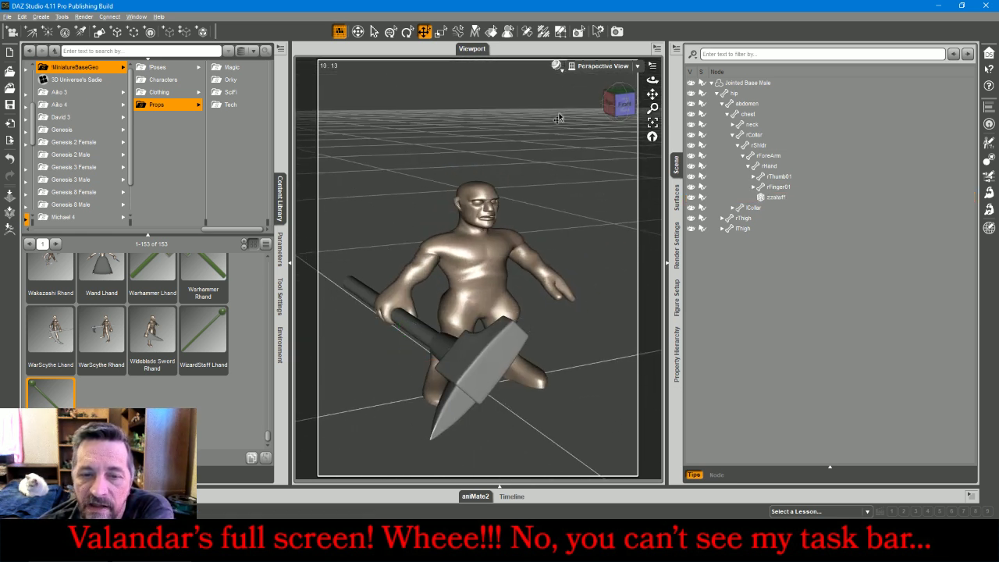
Add the RobeSkirt and Beard items from the MiniatureBaseGeo Clothing library to the Jointed Base Male figure
{"action": "left_click", "coordinate": [751, 83]}
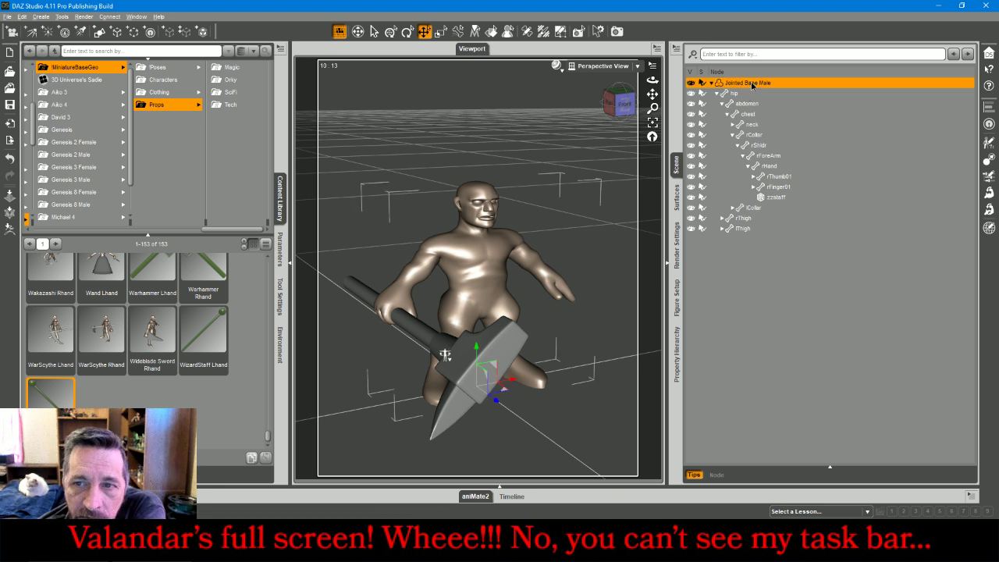
{"action": "left_click", "coordinate": [155, 93]}
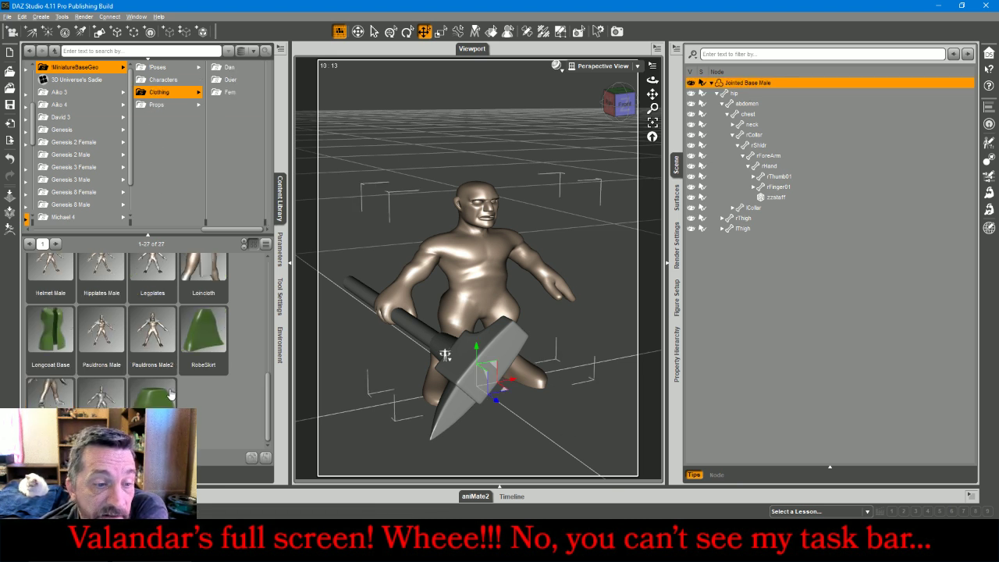
{"action": "double_click", "coordinate": [211, 333]}
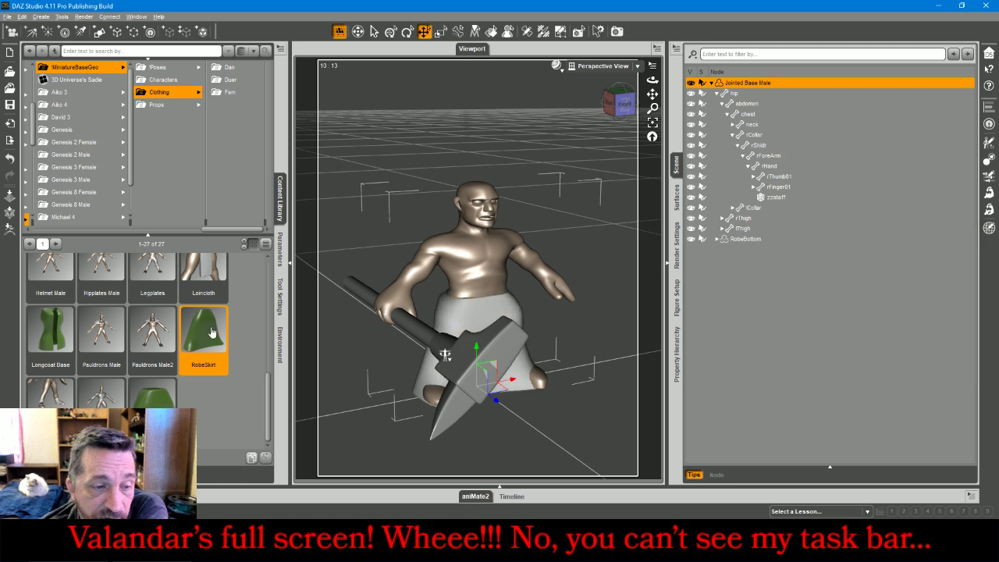
{"action": "scroll", "coordinate": [211, 333], "scroll_direction": "up", "scroll_amount": 3}
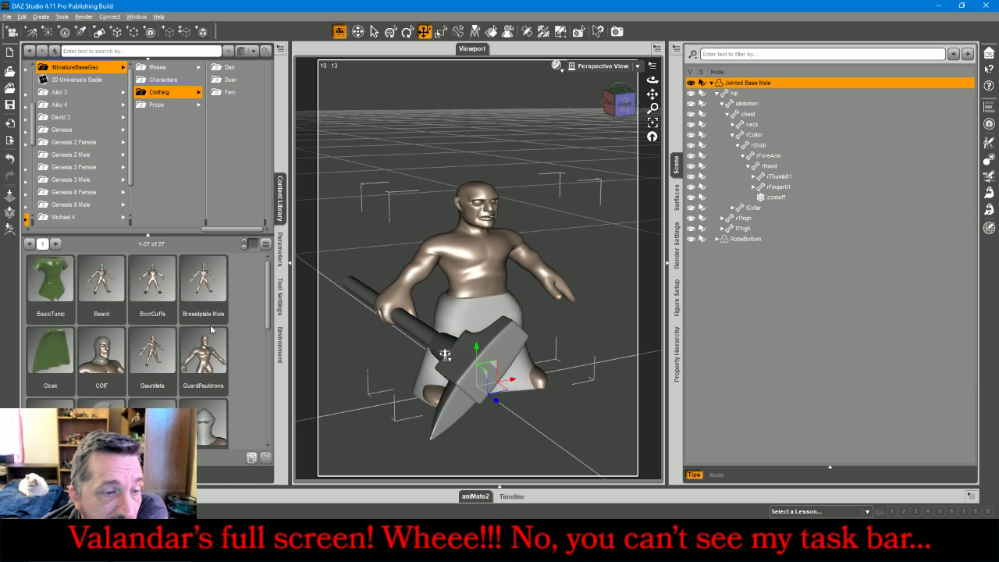
{"action": "double_click", "coordinate": [90, 287]}
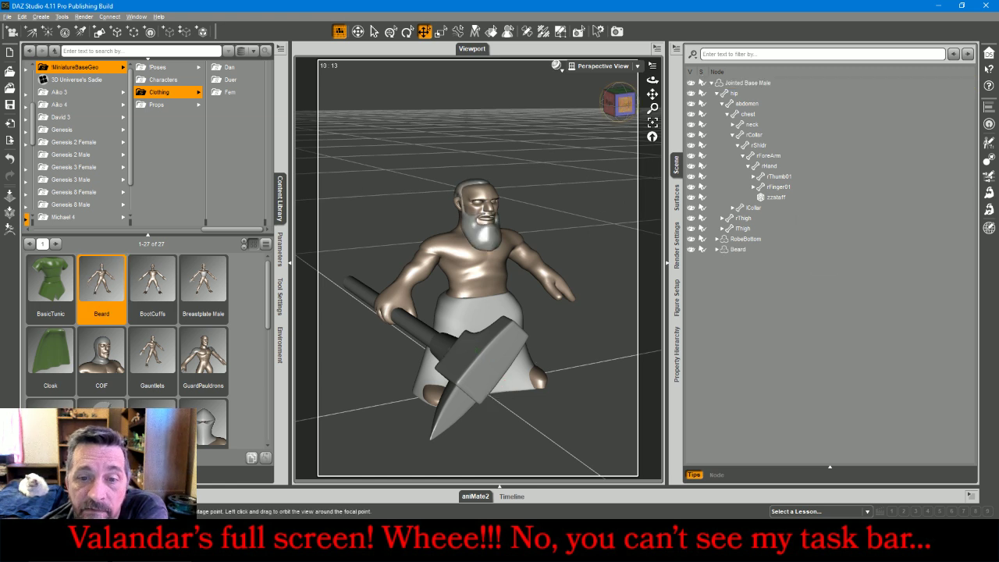
{"action": "left_click_drag", "start_coordinate": [621, 108], "coordinate": [592, 101]}
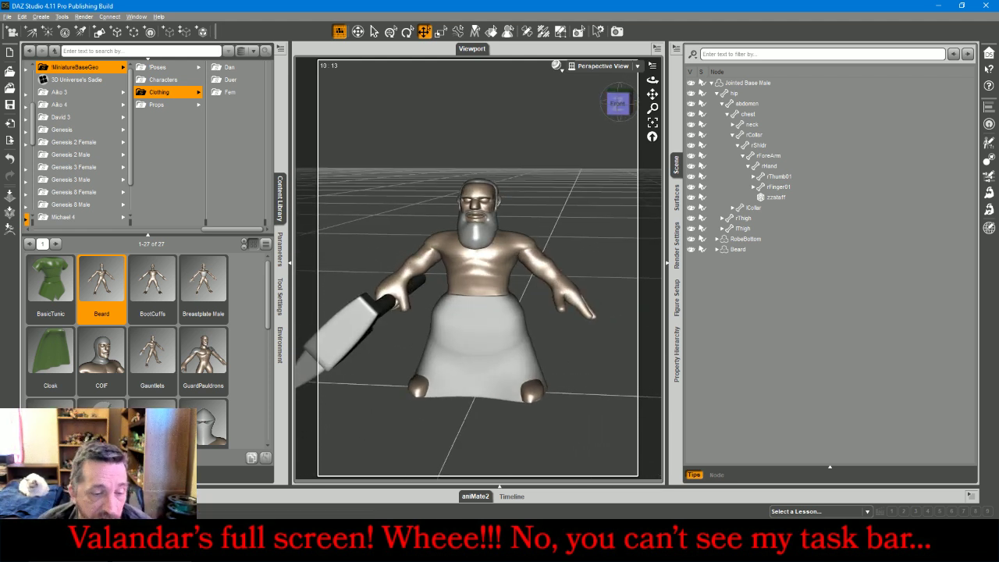
Switch back to 3ds Max, fit the dwarf body in all viewports, and make the Top viewport active
{"action": "key", "text": "alt+Tab"}
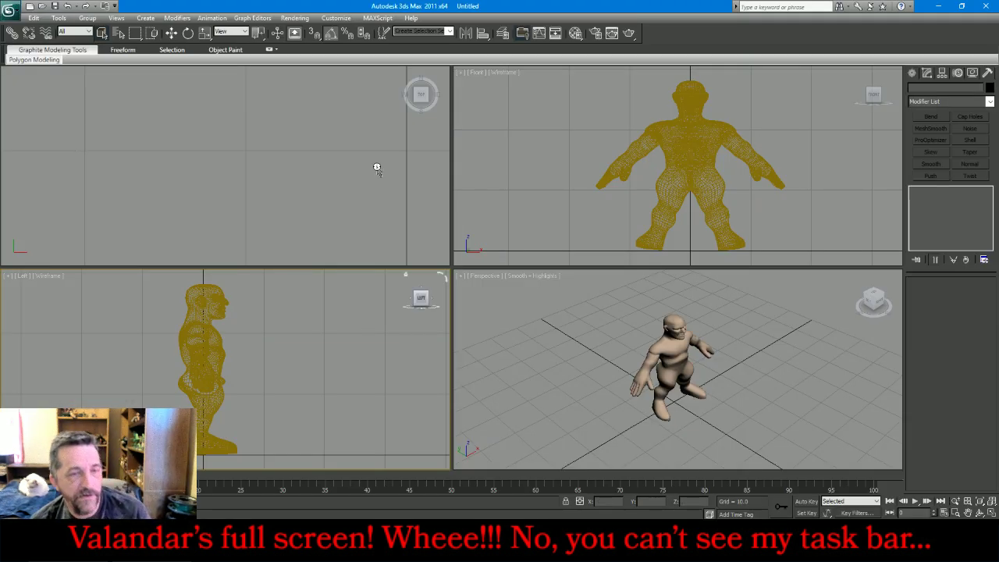
{"action": "key", "text": "ctrl+shift+z"}
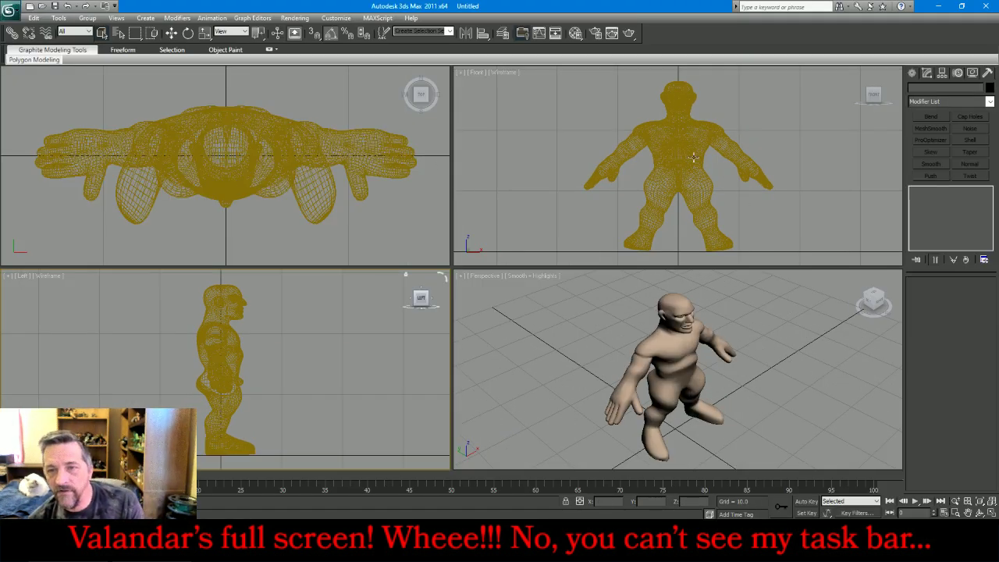
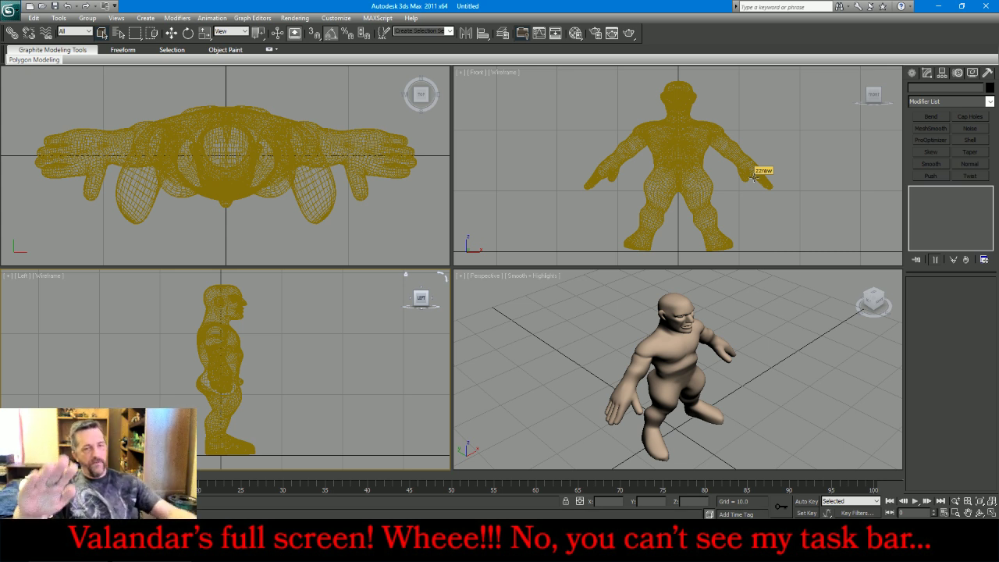
{"action": "left_click", "coordinate": [380, 187]}
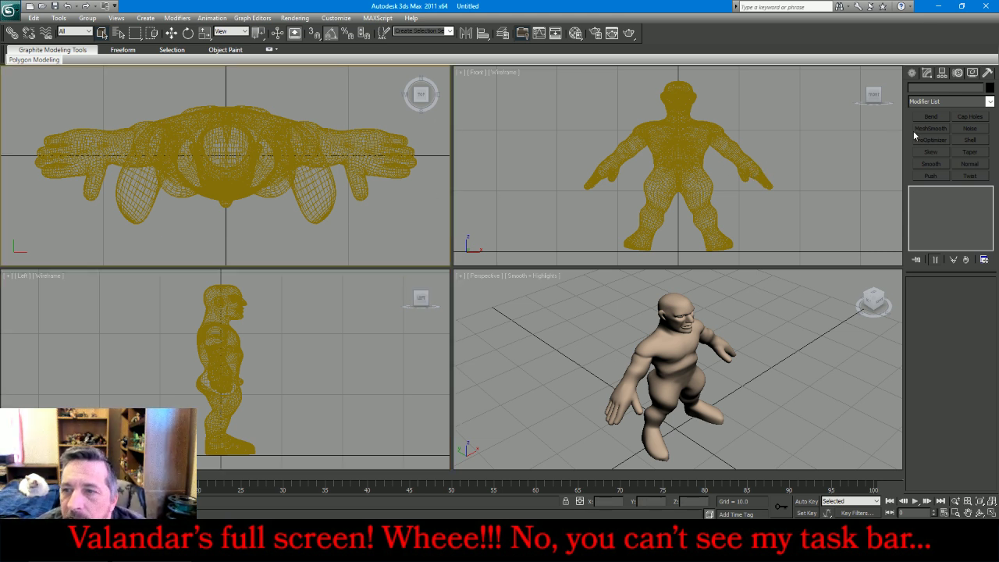
Create a box beside the figure in the Front viewport, about 0.94 long, 2.66 wide and 11.4 high, with one height segment
{"action": "left_click", "coordinate": [912, 72]}
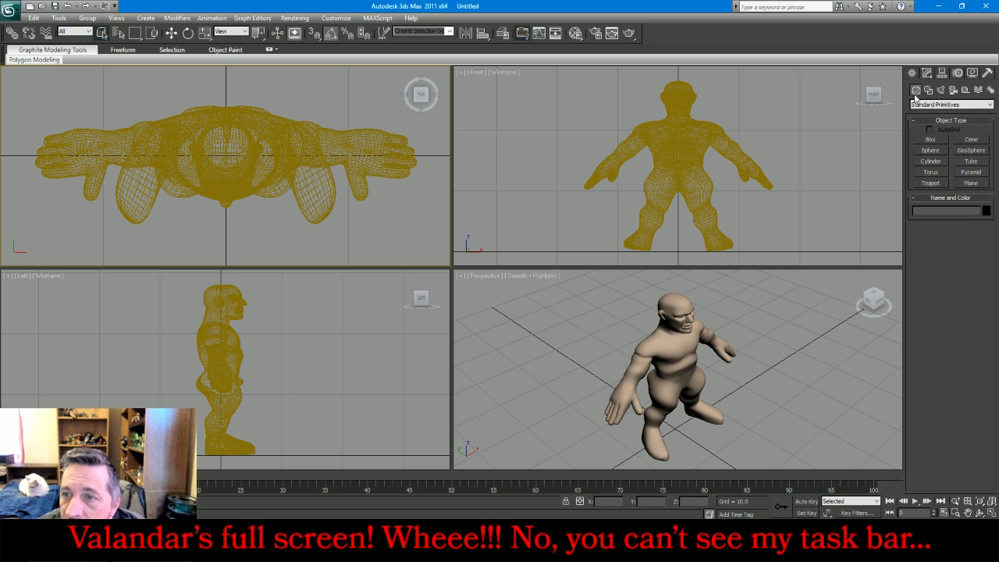
{"action": "left_click", "coordinate": [930, 140]}
{"action": "left_click_drag", "start_coordinate": [783, 144], "coordinate": [796, 147]}
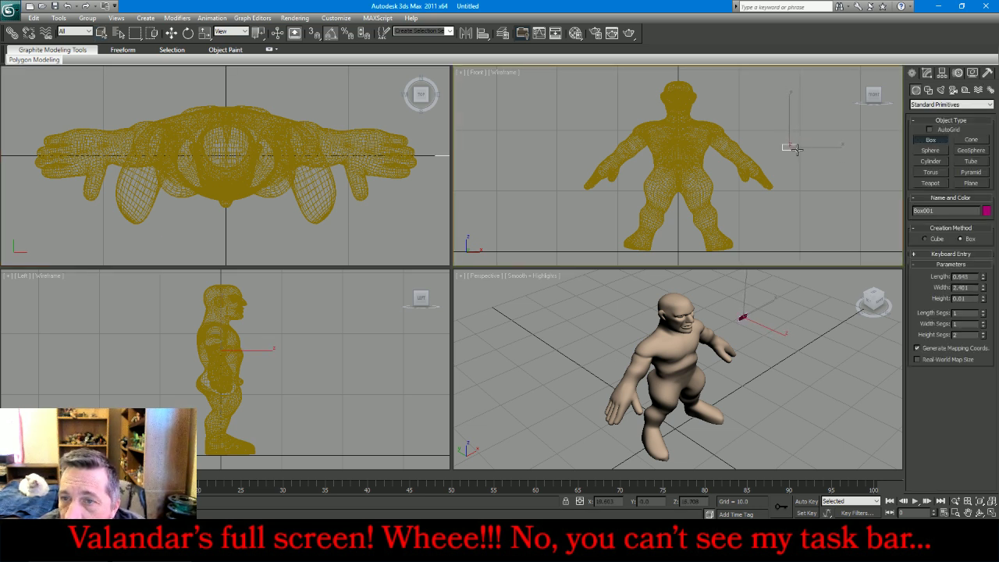
{"action": "left_click_drag", "start_coordinate": [794, 149], "coordinate": [796, 149]}
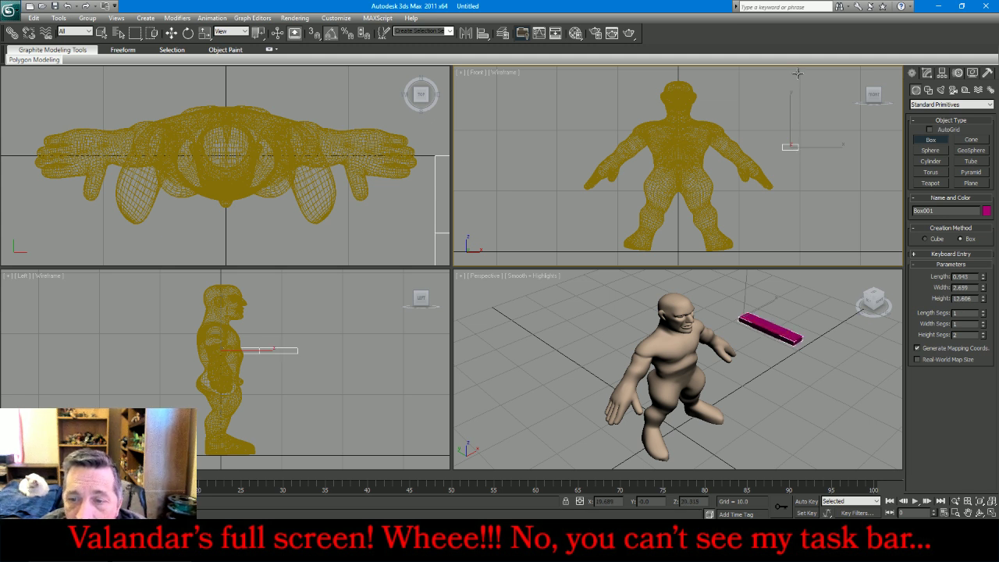
{"action": "left_click", "coordinate": [801, 80]}
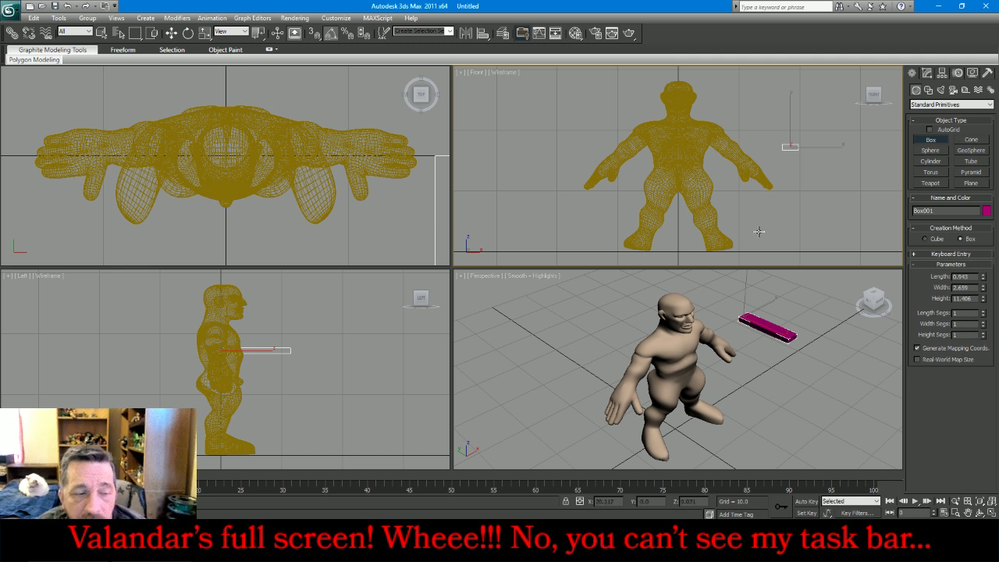
{"action": "right_click", "coordinate": [586, 190]}
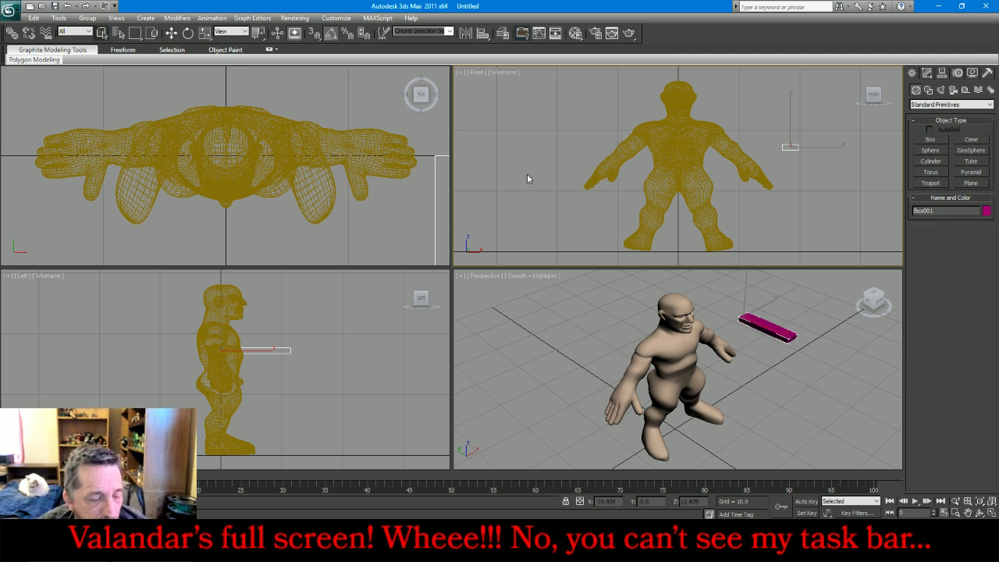
Frame the new box in the viewports and convert it to an Editable Poly
{"action": "key", "text": "z"}
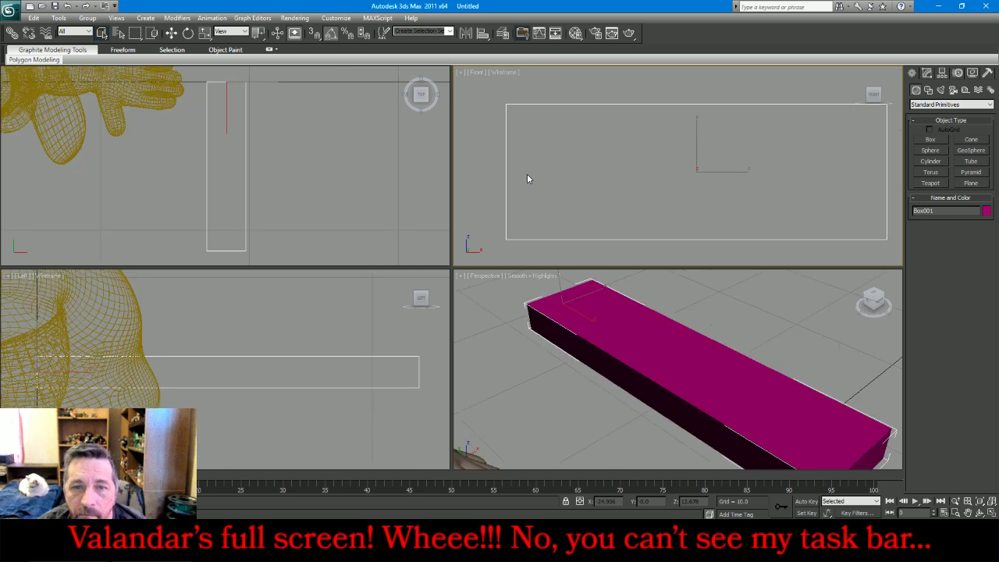
{"action": "scroll", "coordinate": [527, 174], "scroll_direction": "down", "scroll_amount": 5}
{"action": "scroll", "coordinate": [645, 208], "scroll_direction": "down", "scroll_amount": 3}
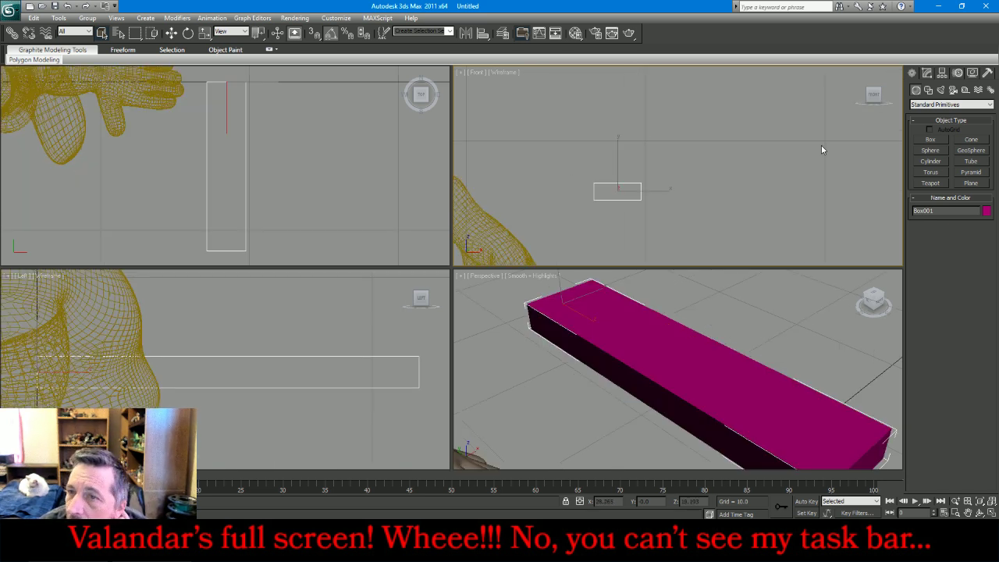
{"action": "left_click", "coordinate": [928, 73]}
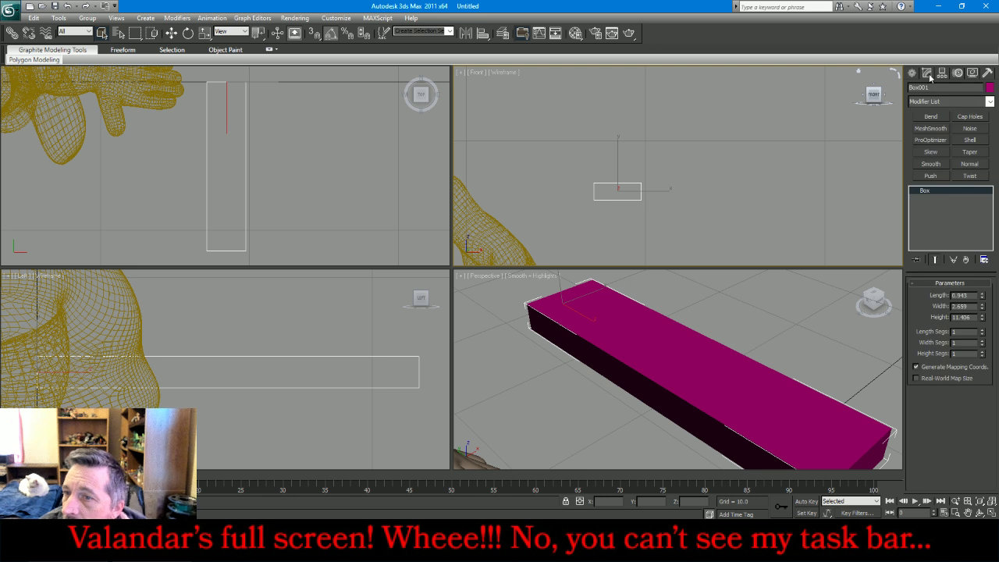
{"action": "right_click", "coordinate": [960, 214]}
{"action": "left_click", "coordinate": [927, 286]}
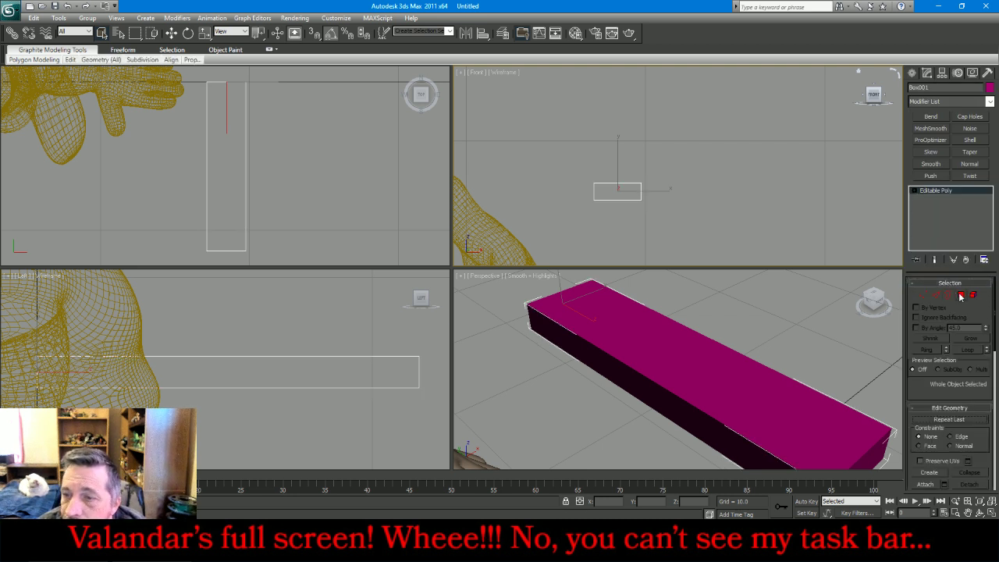
Select the polygons on both long sides of the box and extrude them by 0.247
{"action": "left_click", "coordinate": [962, 296]}
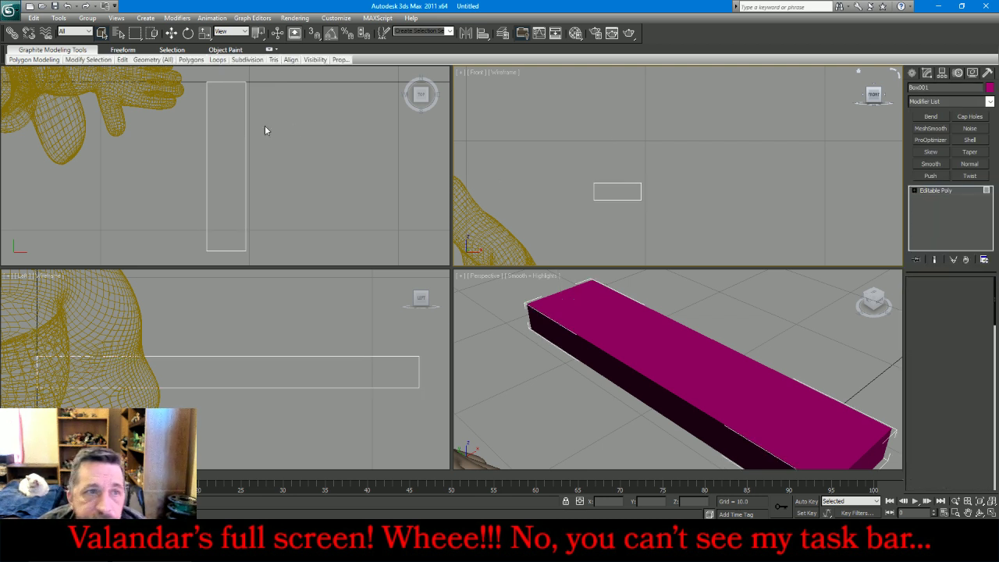
{"action": "left_click", "coordinate": [242, 373]}
{"action": "left_click", "coordinate": [252, 377], "text": "ctrl"}
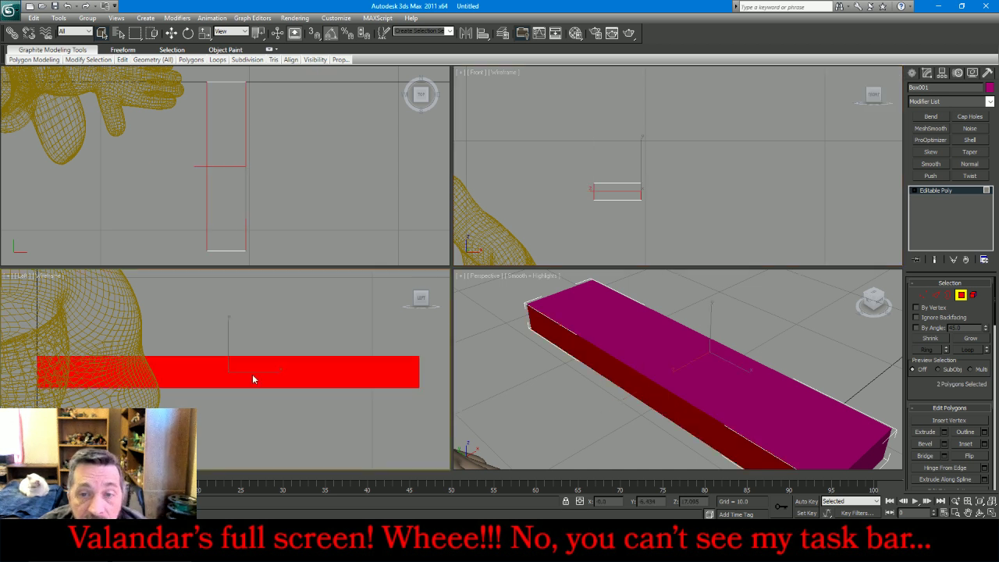
{"action": "left_click", "coordinate": [945, 433]}
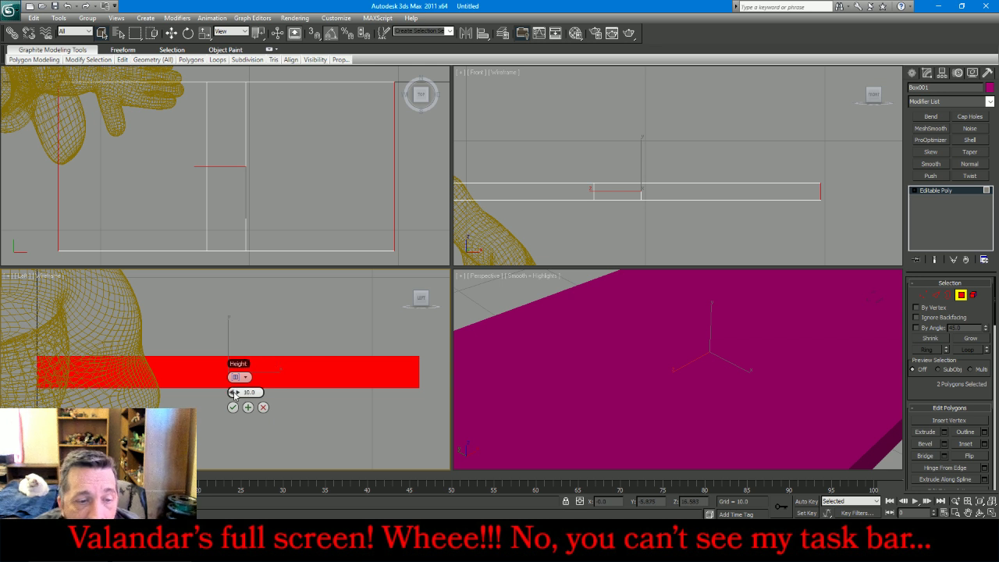
{"action": "left_click_drag", "start_coordinate": [234, 393], "coordinate": [905, 408]}
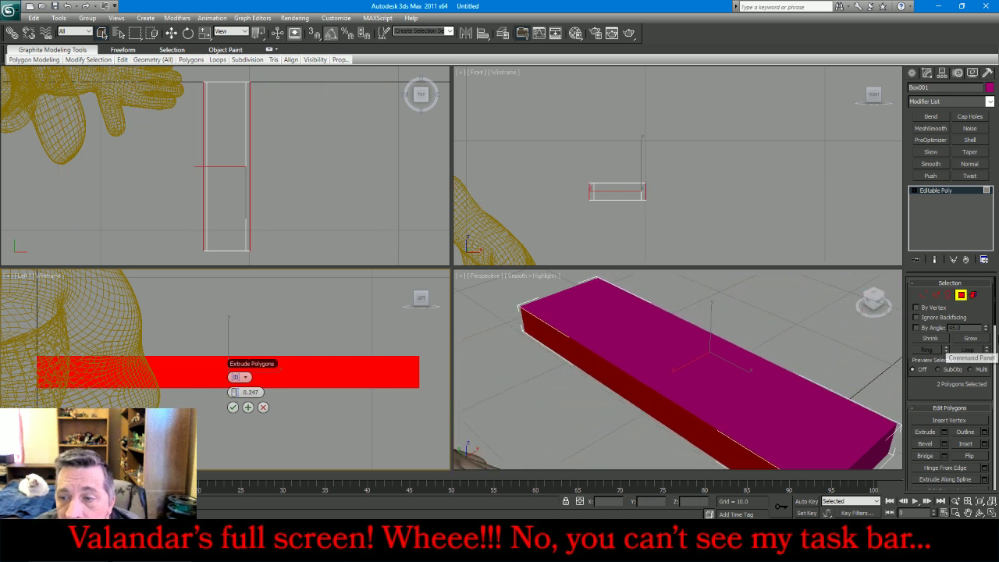
{"action": "left_click", "coordinate": [923, 295]}
{"action": "key", "text": "1"}
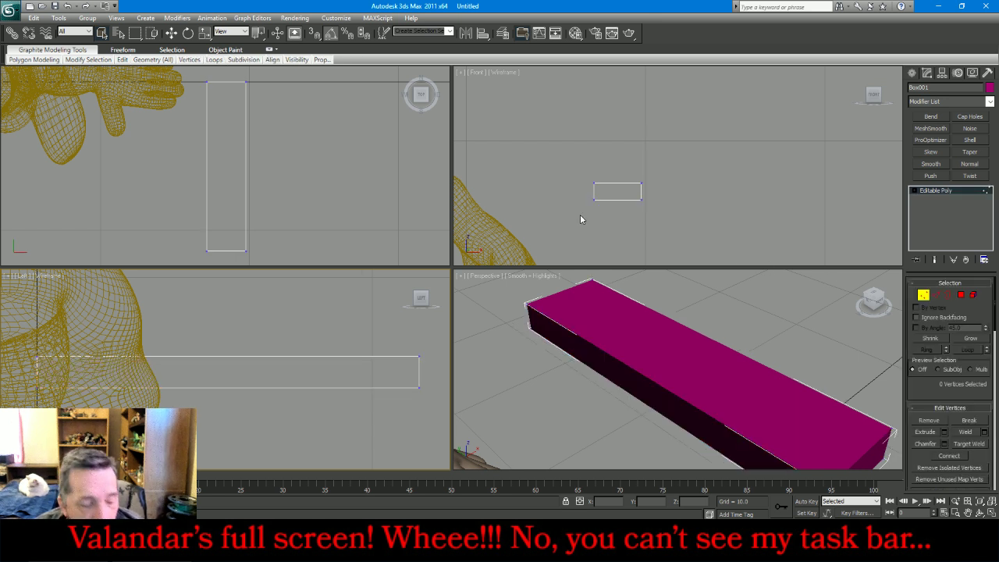
{"action": "left_click", "coordinate": [961, 295]}
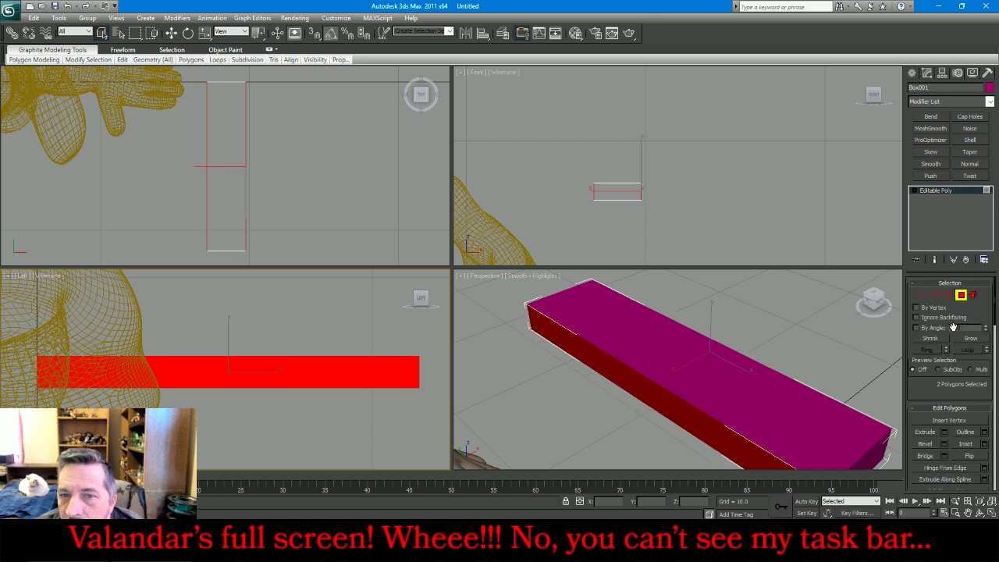
{"action": "left_click", "coordinate": [945, 431]}
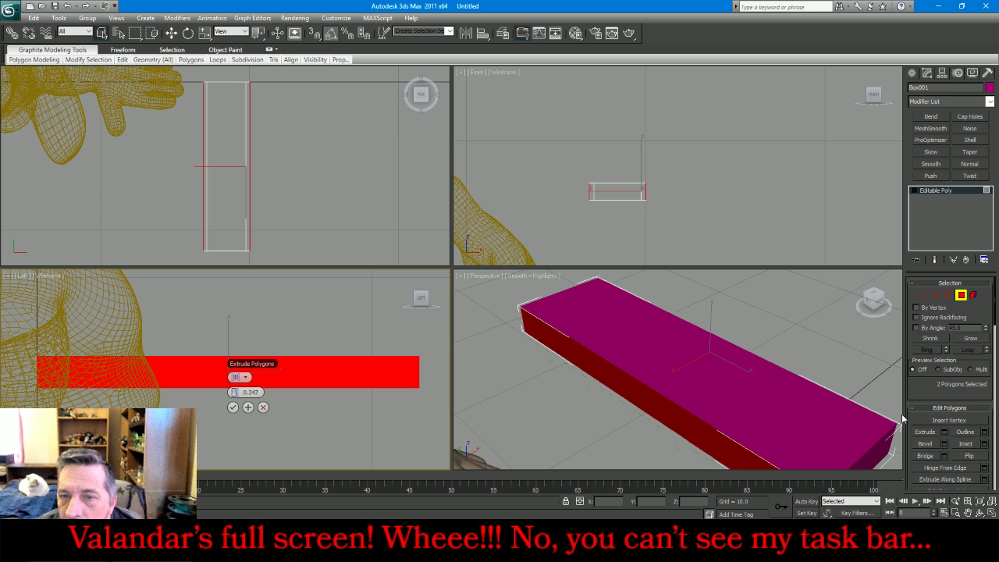
{"action": "left_click", "coordinate": [233, 408]}
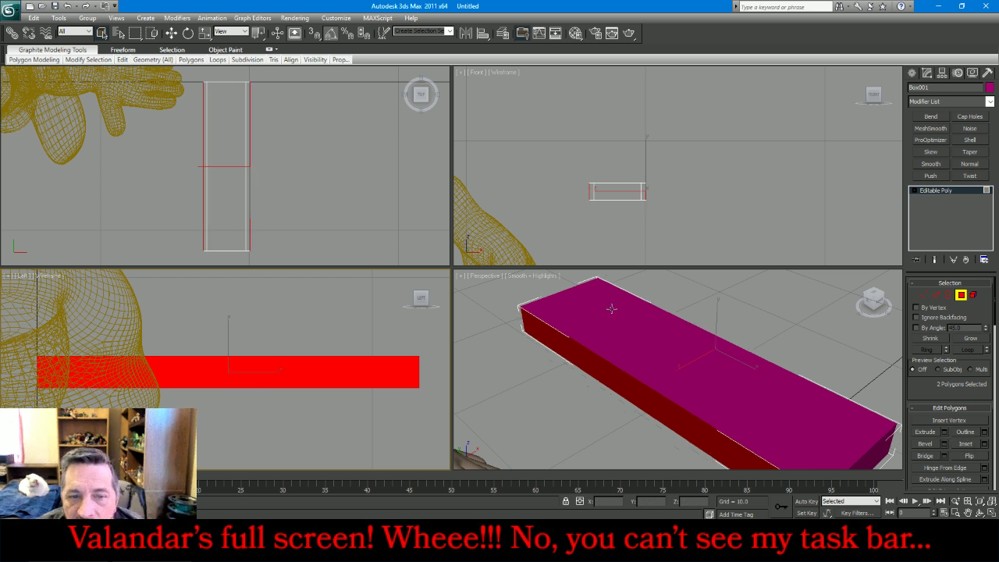
Move the lower outer vertices on both sides of the box up to about half its thickness in the Front viewport
{"action": "left_click", "coordinate": [763, 222]}
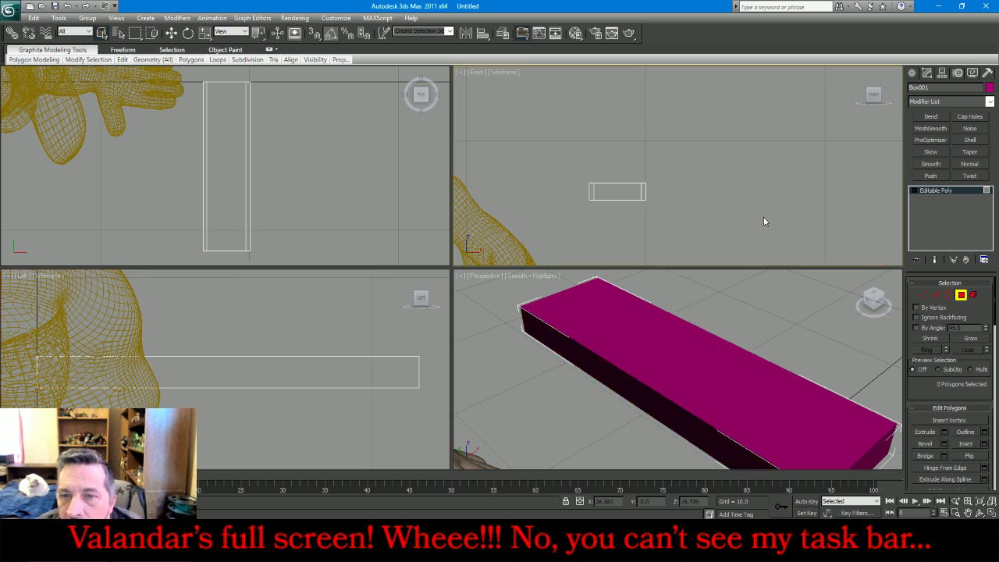
{"action": "left_click", "coordinate": [923, 295]}
{"action": "scroll", "coordinate": [627, 158], "scroll_direction": "up", "scroll_amount": 3}
{"action": "left_click_drag", "start_coordinate": [527, 227], "coordinate": [554, 257]}
{"action": "left_click_drag", "start_coordinate": [686, 267], "coordinate": [658, 226], "text": "ctrl"}
{"action": "left_click", "coordinate": [171, 33]}
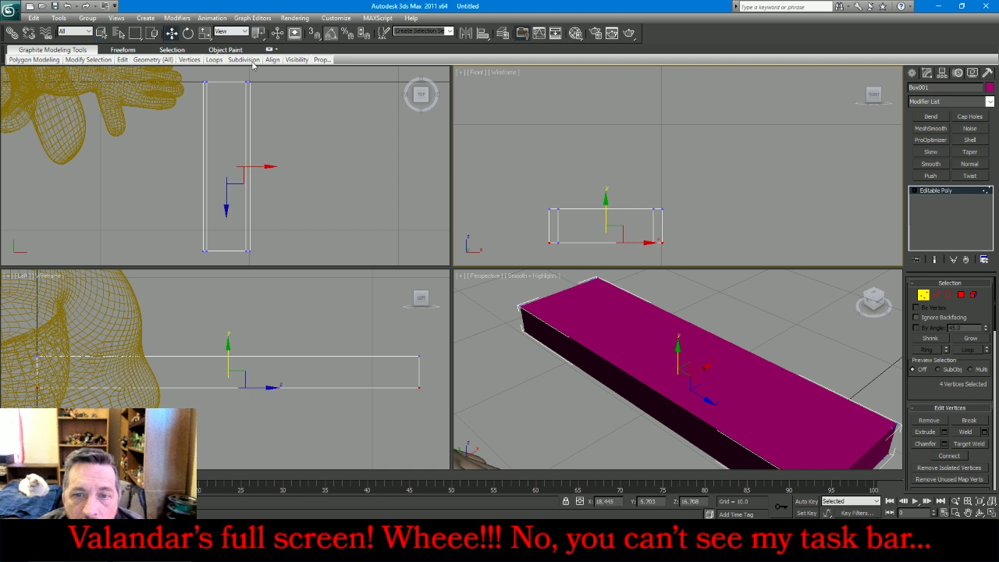
{"action": "left_click_drag", "start_coordinate": [605, 211], "coordinate": [556, 215]}
Scale the upper outer vertices inward along X until they meet the box's upper corners, giving both sides a pointed profile
{"action": "left_click_drag", "start_coordinate": [675, 205], "coordinate": [661, 226], "text": "ctrl"}
{"action": "left_click", "coordinate": [205, 33]}
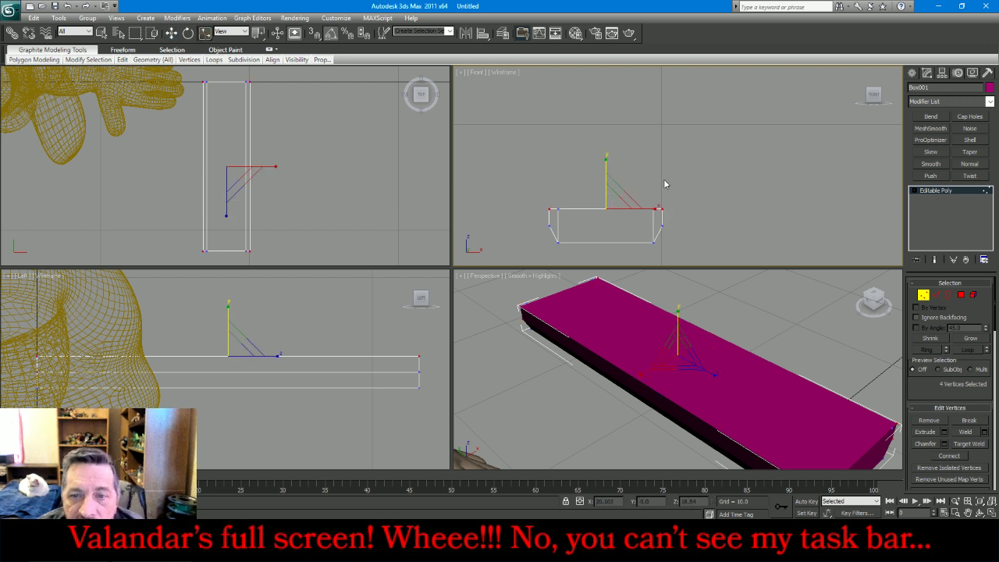
{"action": "left_click_drag", "start_coordinate": [655, 209], "coordinate": [649, 211]}
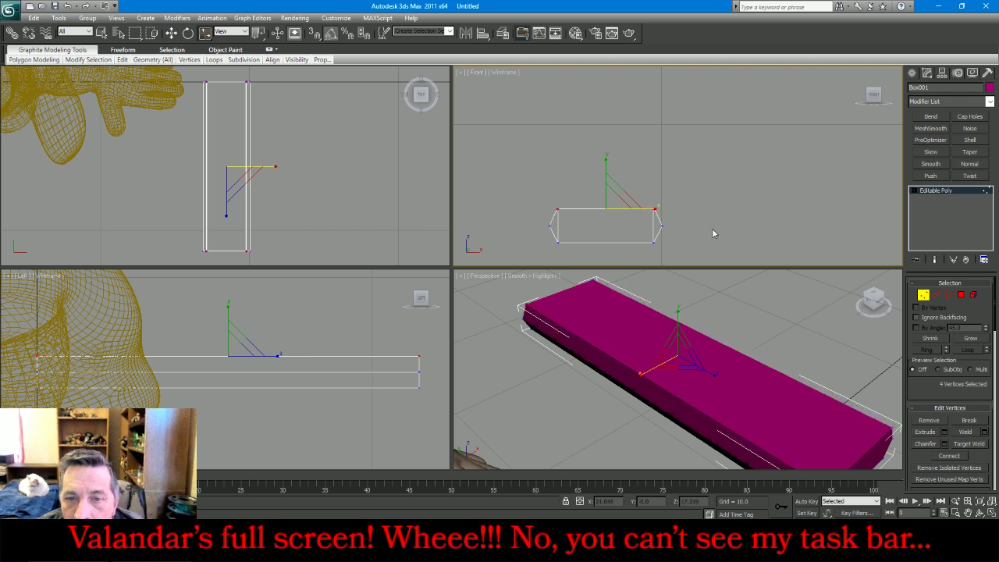
Extrude the upper sloping polygons on both long sides of the box outward
{"action": "left_click", "coordinate": [961, 298]}
{"action": "left_click", "coordinate": [962, 295]}
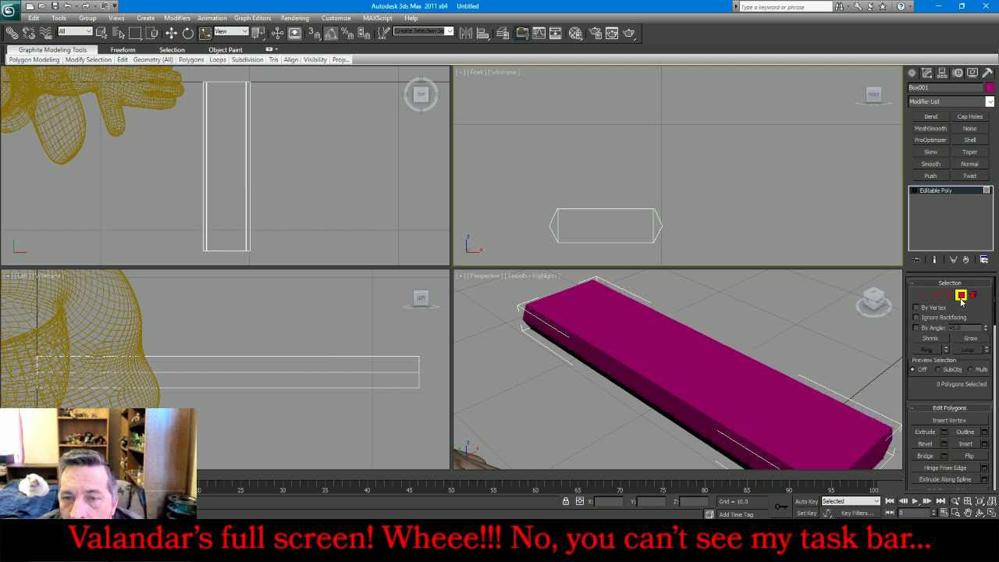
{"action": "left_click", "coordinate": [101, 33]}
{"action": "left_click", "coordinate": [210, 365]}
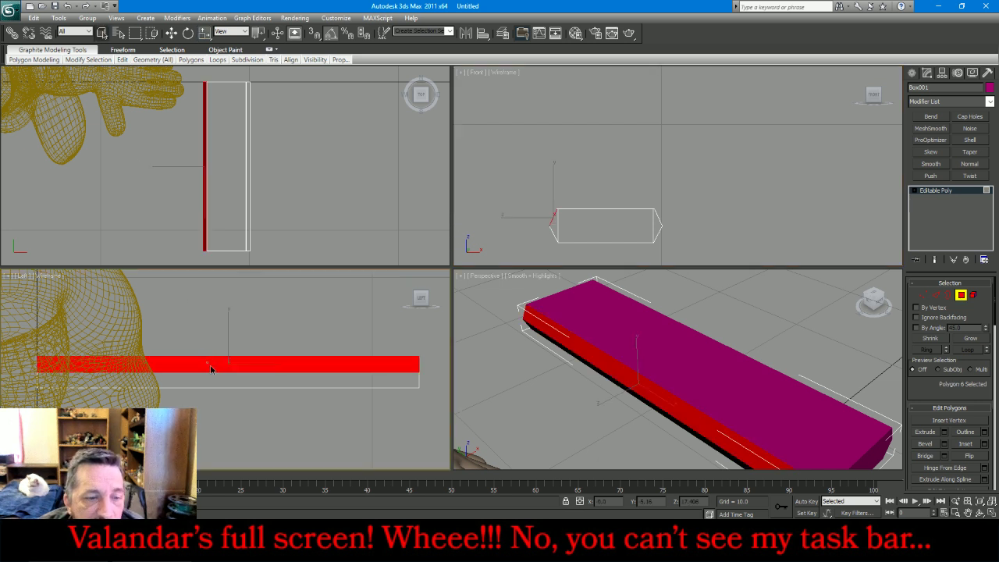
{"action": "left_click", "coordinate": [211, 368], "text": "ctrl"}
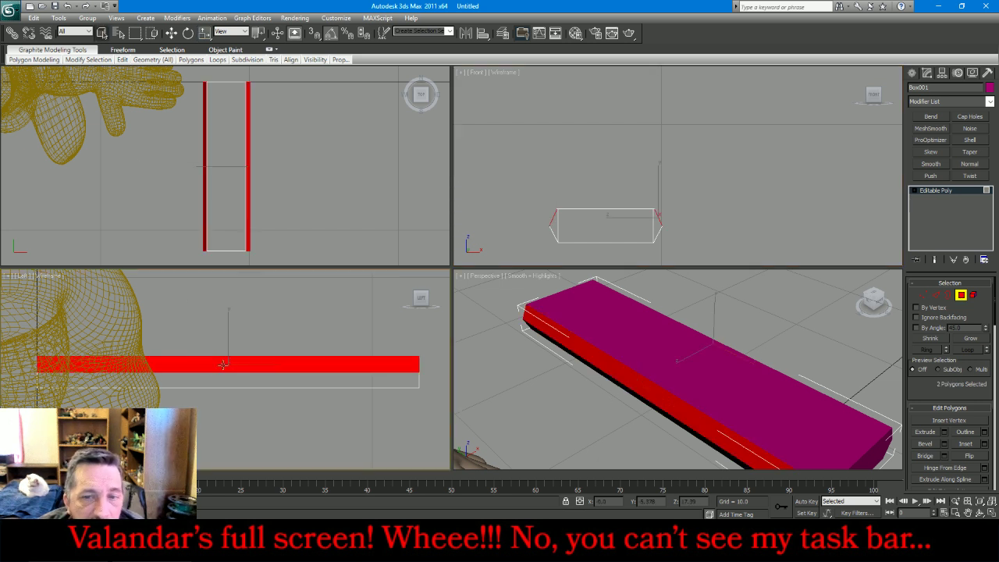
{"action": "left_click", "coordinate": [946, 433]}
{"action": "left_click", "coordinate": [234, 400]}
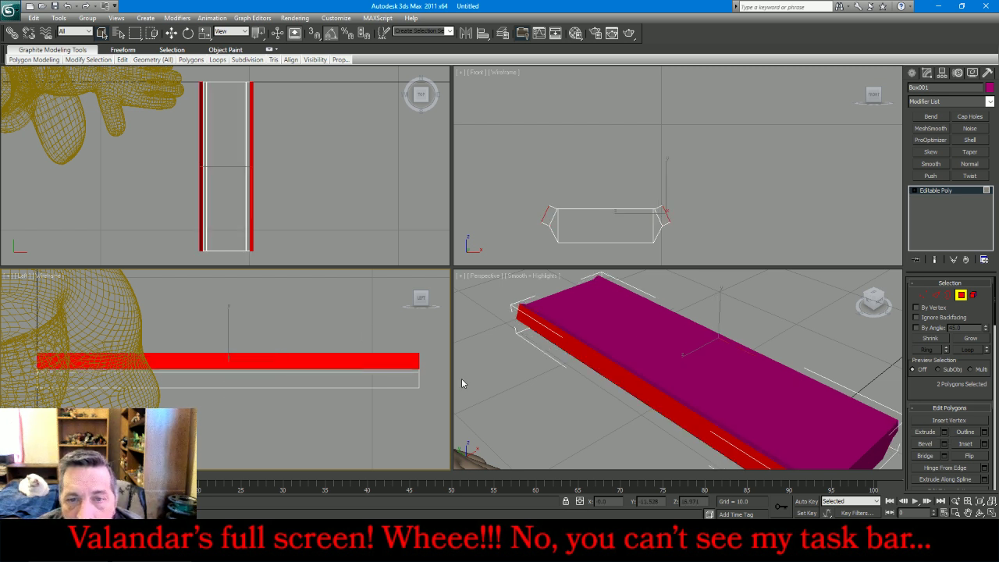
Scale the topmost extruded vertices inward along X and lower them nearly level with the box's upper face
{"action": "left_click", "coordinate": [924, 294]}
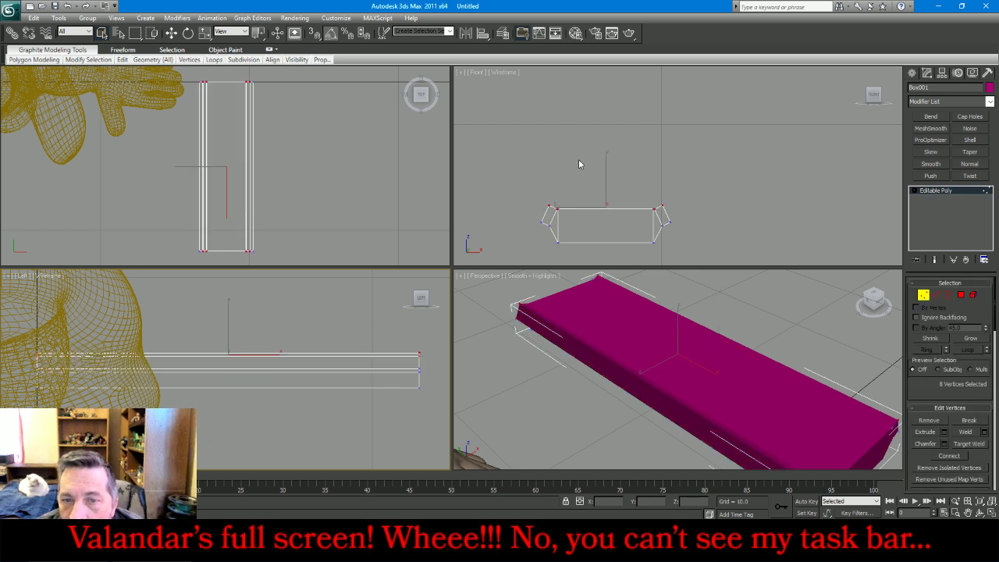
{"action": "left_click_drag", "start_coordinate": [529, 174], "coordinate": [676, 216]}
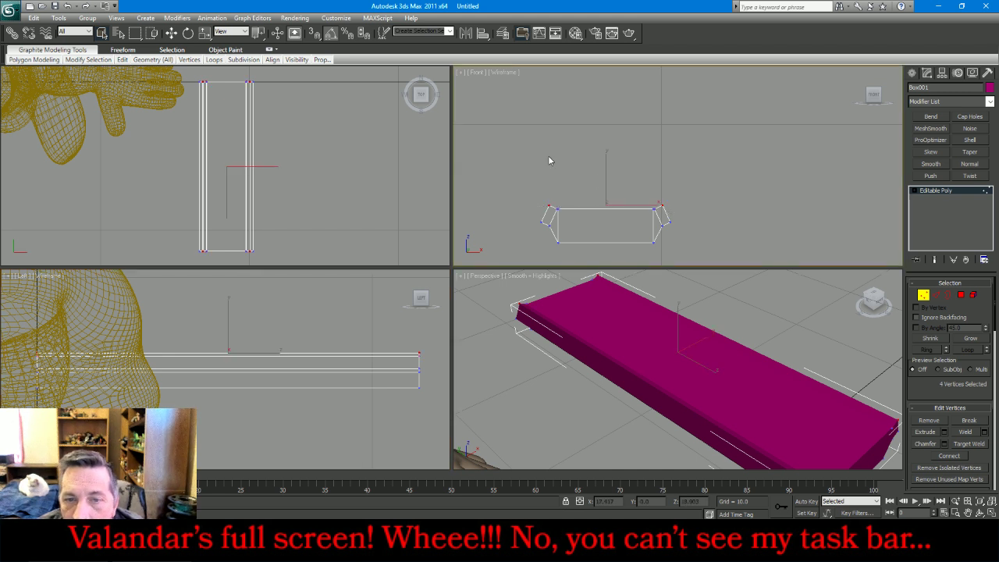
{"action": "left_click", "coordinate": [205, 32]}
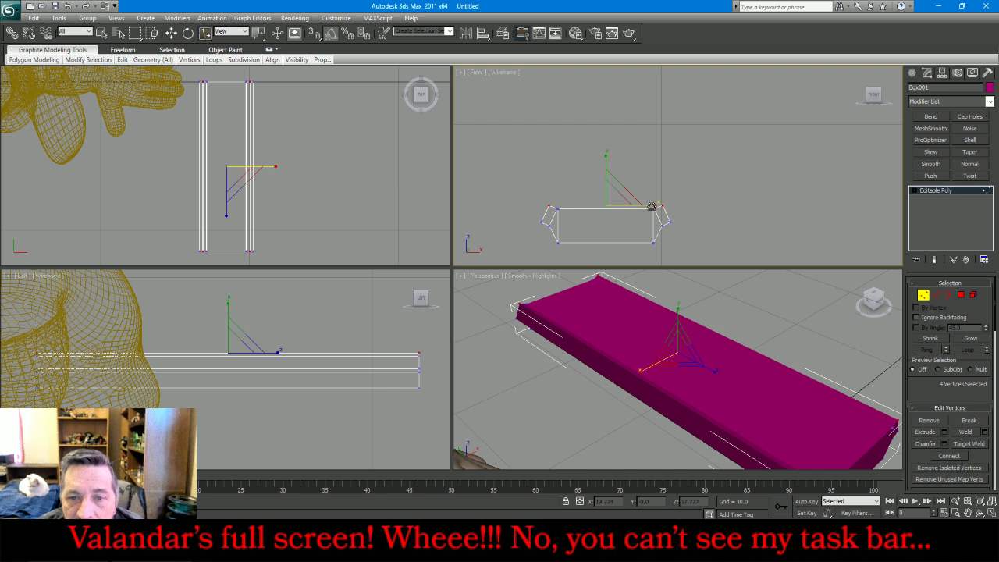
{"action": "left_click_drag", "start_coordinate": [651, 206], "coordinate": [647, 209]}
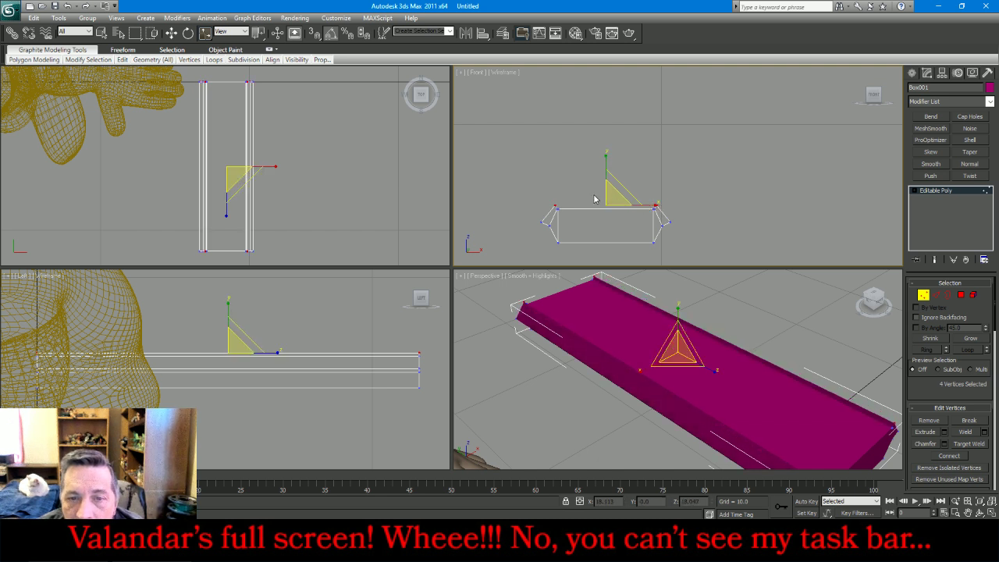
{"action": "scroll", "coordinate": [593, 199], "scroll_direction": "up", "scroll_amount": 2}
{"action": "left_click", "coordinate": [171, 32]}
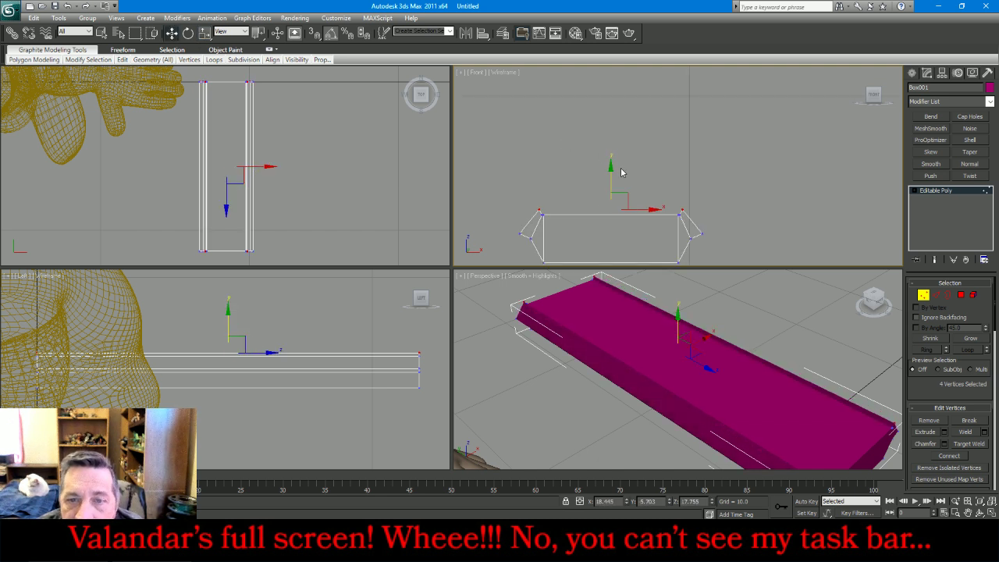
{"action": "left_click_drag", "start_coordinate": [610, 176], "coordinate": [608, 180]}
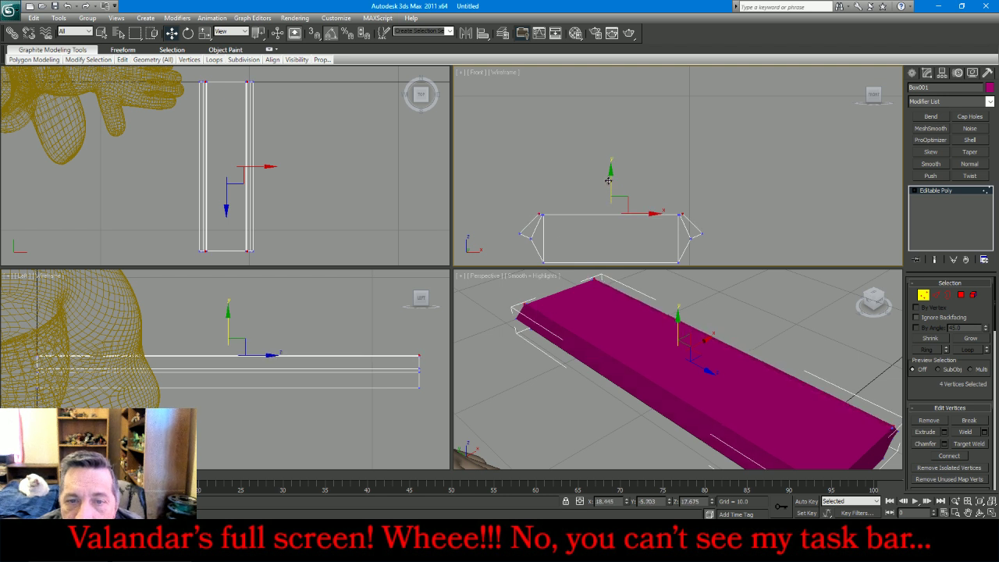
Scale the outermost vertices on both sides of the profile outward along X to 104 percent
{"action": "left_click_drag", "start_coordinate": [500, 230], "coordinate": [534, 249]}
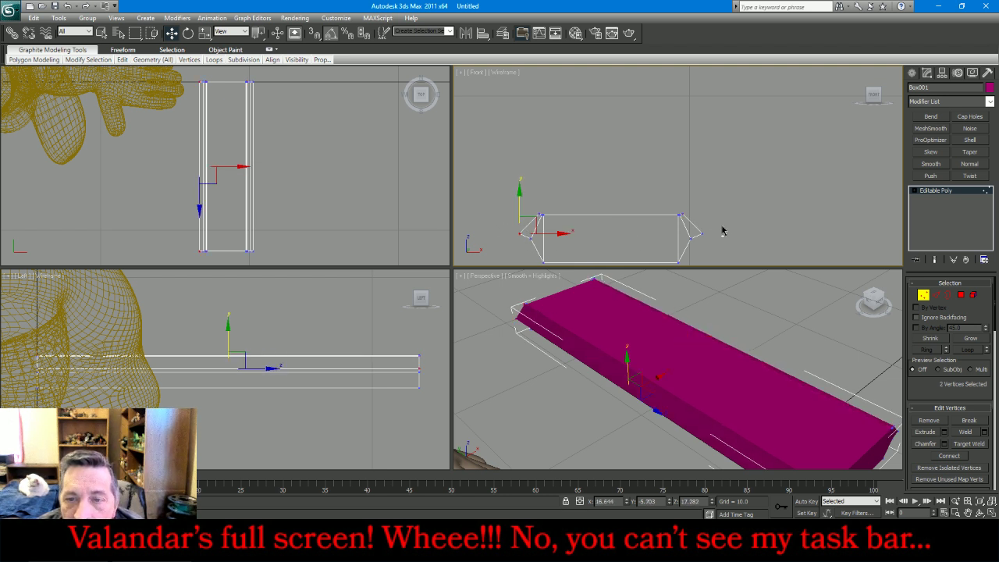
{"action": "left_click_drag", "start_coordinate": [722, 226], "coordinate": [691, 250], "text": "ctrl"}
{"action": "left_click", "coordinate": [206, 33]}
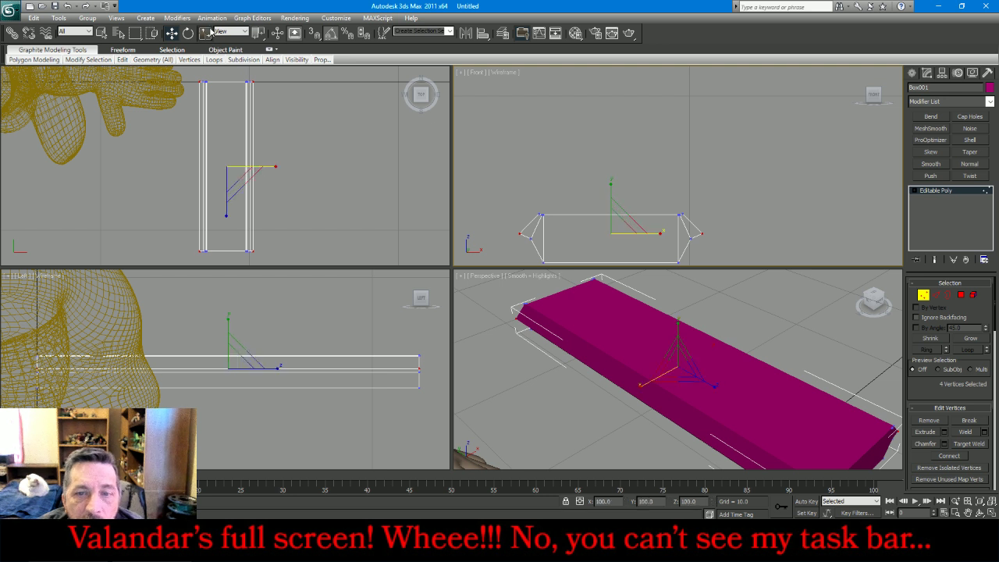
{"action": "left_click_drag", "start_coordinate": [656, 233], "coordinate": [658, 234]}
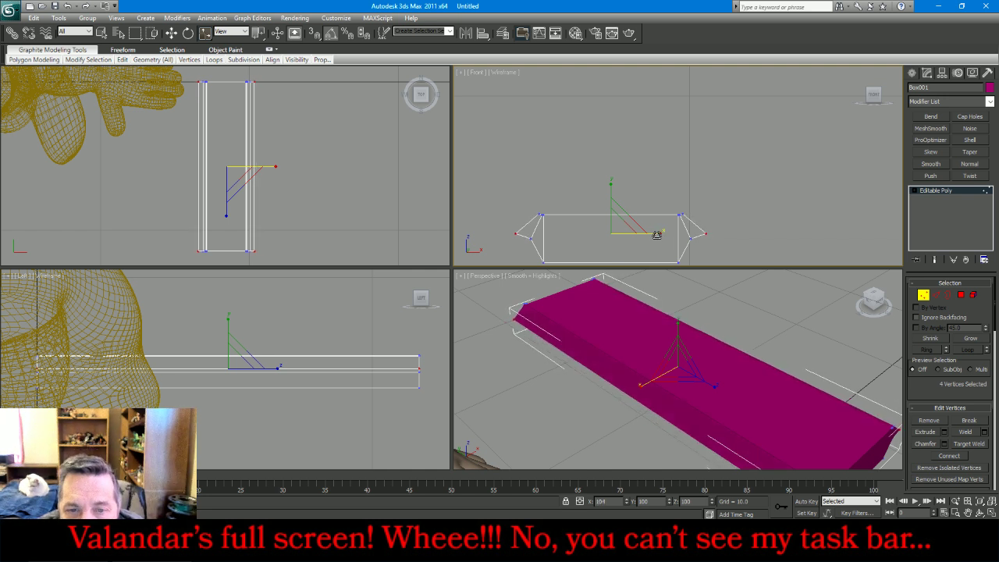
{"action": "scroll", "coordinate": [531, 232], "scroll_direction": "up", "scroll_amount": 3}
{"action": "scroll", "coordinate": [531, 232], "scroll_direction": "up", "scroll_amount": 3}
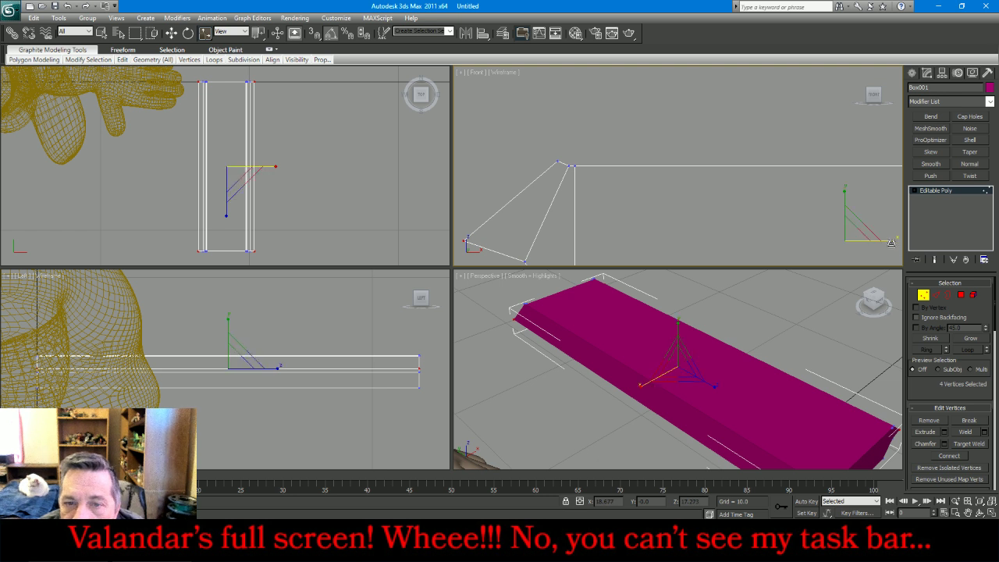
Scale the outermost vertices on both sides of the box profile inward along X
{"action": "left_click_drag", "start_coordinate": [890, 242], "coordinate": [892, 243]}
{"action": "scroll", "coordinate": [703, 228], "scroll_direction": "down", "scroll_amount": 6}
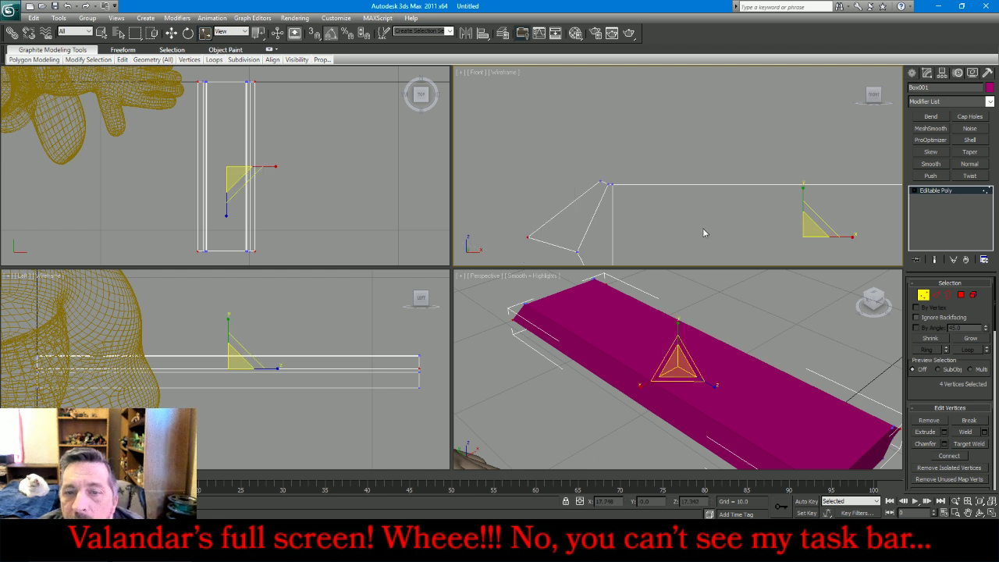
{"action": "scroll", "coordinate": [785, 258], "scroll_direction": "up", "scroll_amount": 2}
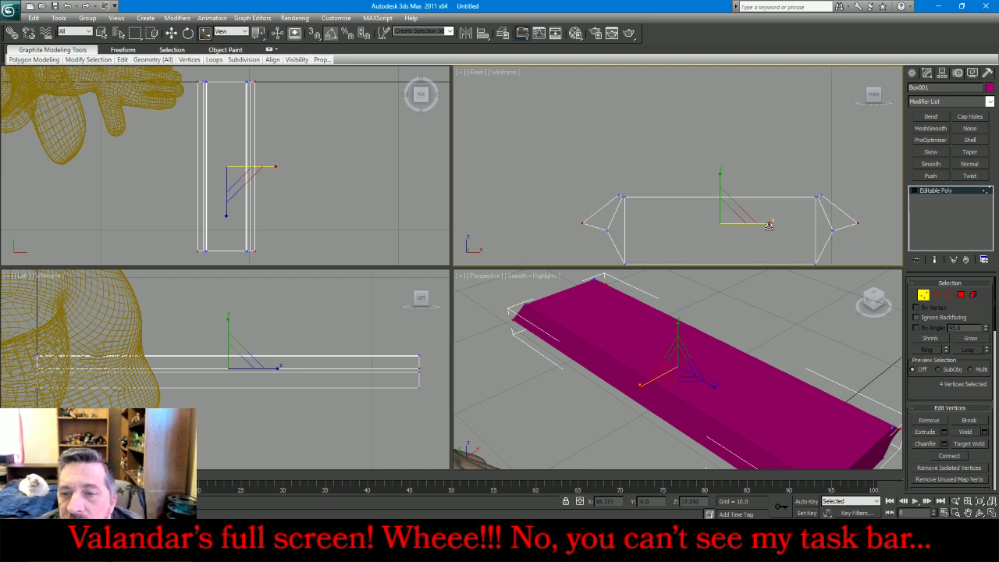
{"action": "left_click_drag", "start_coordinate": [768, 224], "coordinate": [764, 225]}
{"action": "left_click_drag", "start_coordinate": [609, 221], "coordinate": [838, 252]}
{"action": "left_click_drag", "start_coordinate": [592, 220], "coordinate": [593, 209]}
{"action": "key", "text": "ctrl+z"}
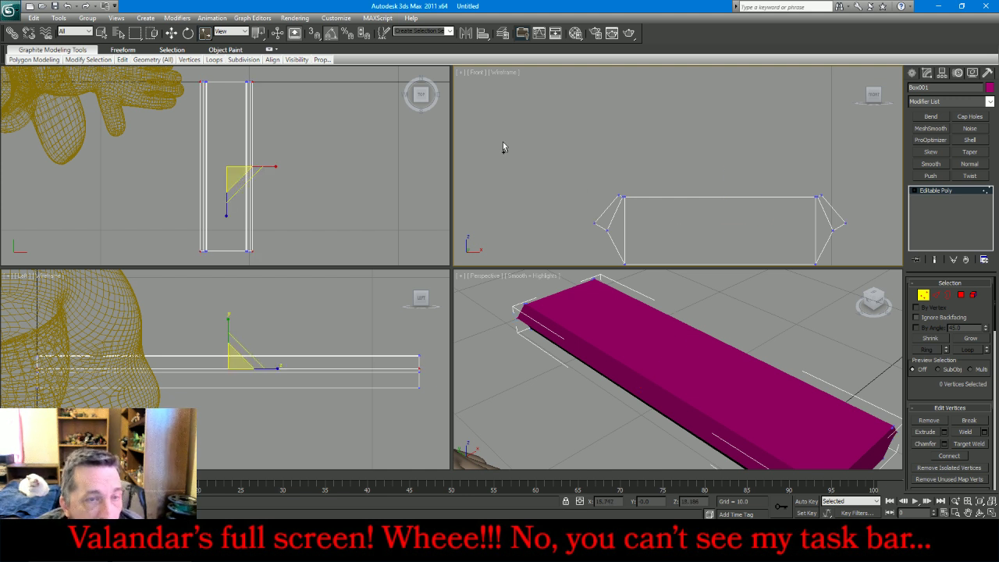
Lower and widen the outermost vertices on both sides of the profile, and scale the inner notch vertices slightly inward along X
{"action": "left_click", "coordinate": [171, 33]}
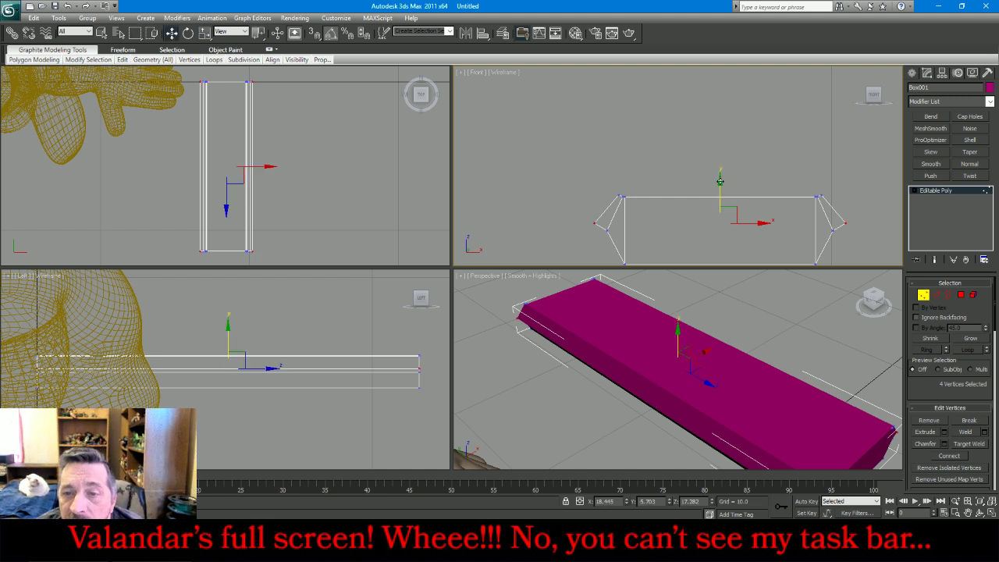
{"action": "left_click_drag", "start_coordinate": [720, 185], "coordinate": [720, 209]}
{"action": "left_click", "coordinate": [205, 33]}
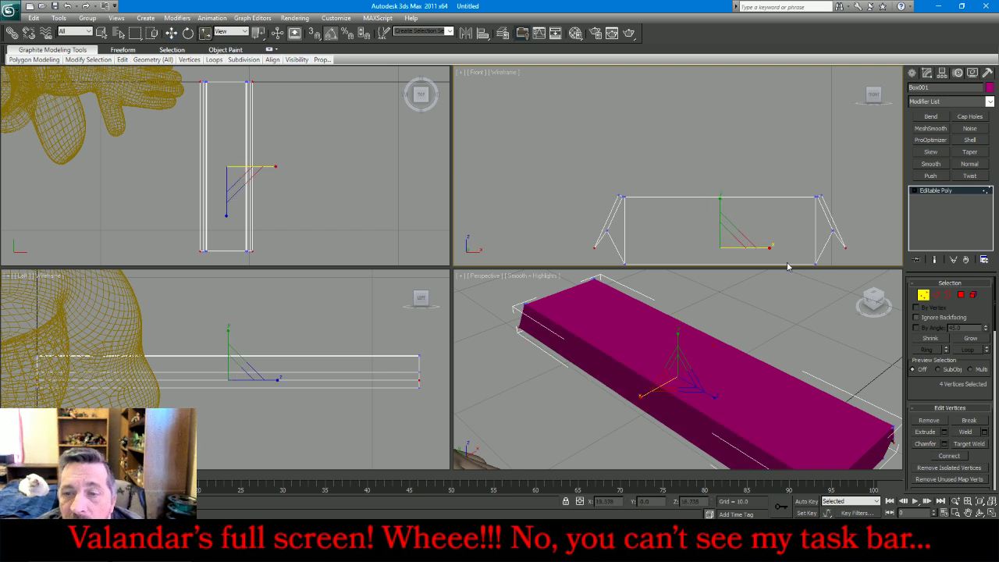
{"action": "left_click_drag", "start_coordinate": [765, 249], "coordinate": [768, 248]}
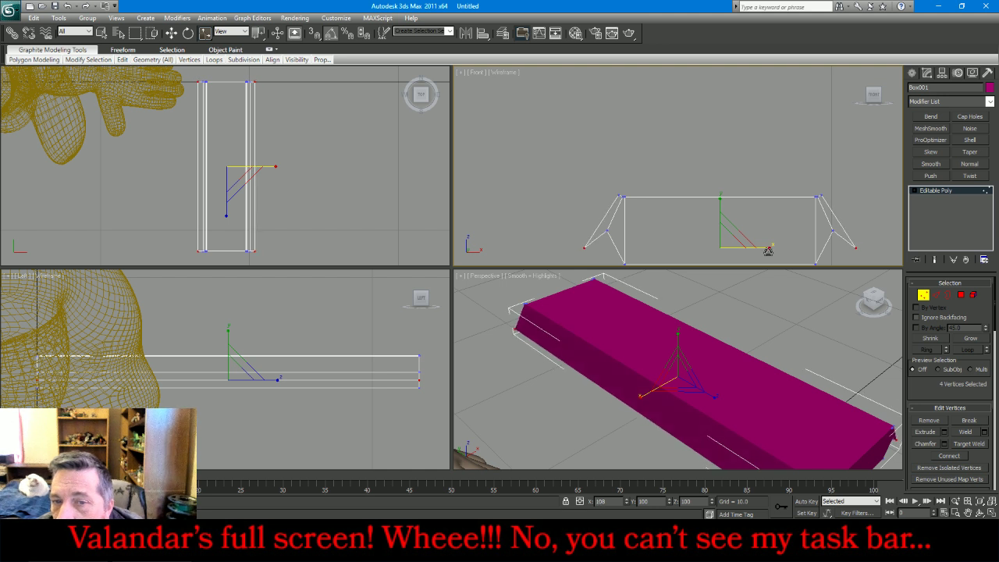
{"action": "left_click_drag", "start_coordinate": [592, 219], "coordinate": [849, 245]}
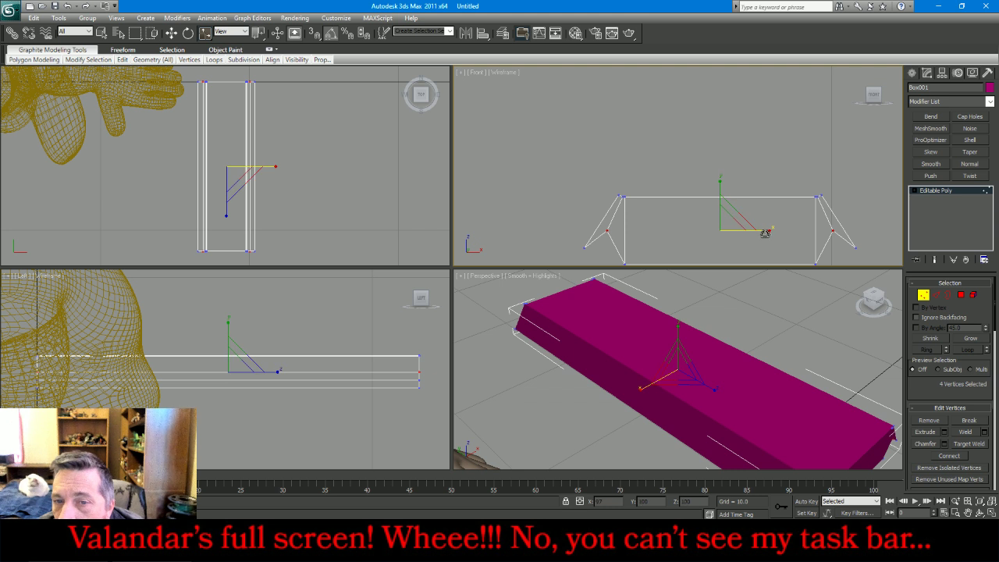
{"action": "left_click_drag", "start_coordinate": [767, 232], "coordinate": [765, 232]}
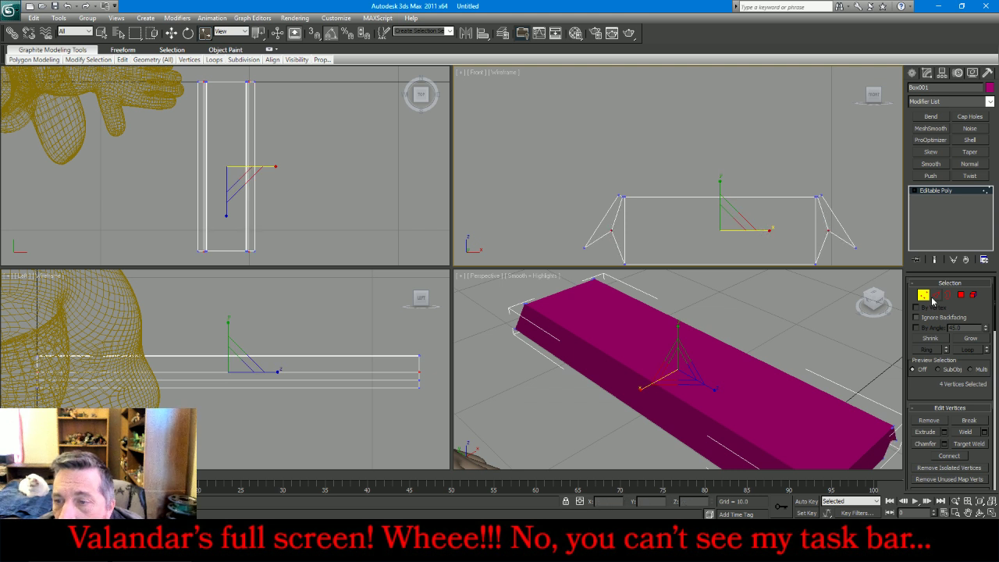
Extrude the outer sloping polygons on both long sides by about 8.1 to form two angled panels
{"action": "left_click", "coordinate": [961, 296]}
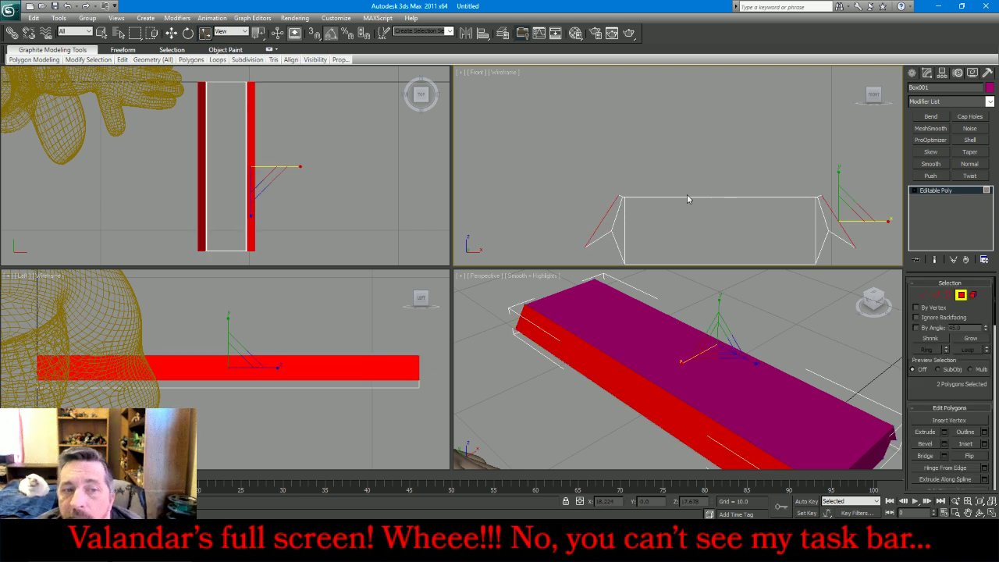
{"action": "scroll", "coordinate": [686, 199], "scroll_direction": "down", "scroll_amount": 5}
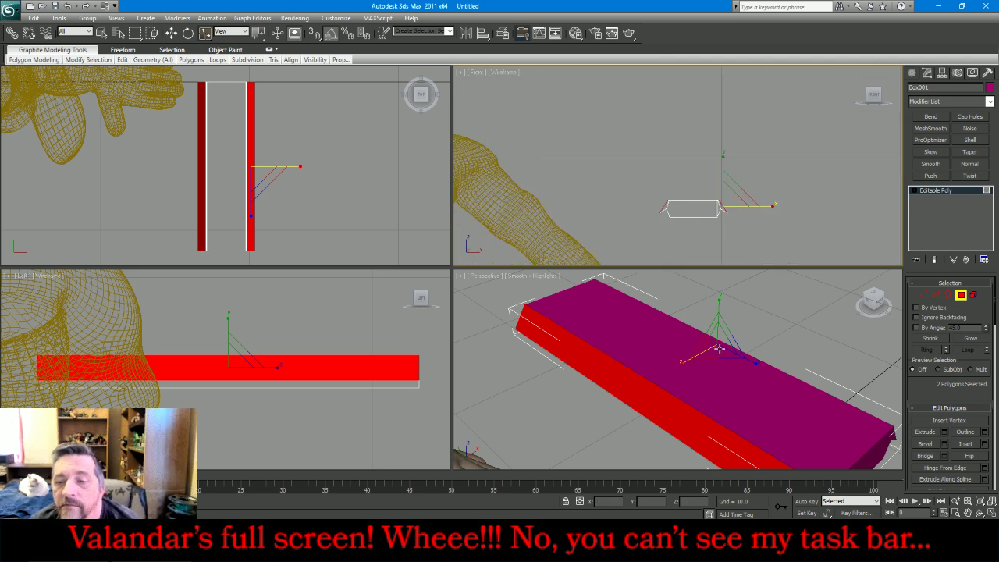
{"action": "scroll", "coordinate": [720, 344], "scroll_direction": "down", "scroll_amount": 2}
{"action": "scroll", "coordinate": [720, 345], "scroll_direction": "down", "scroll_amount": 4}
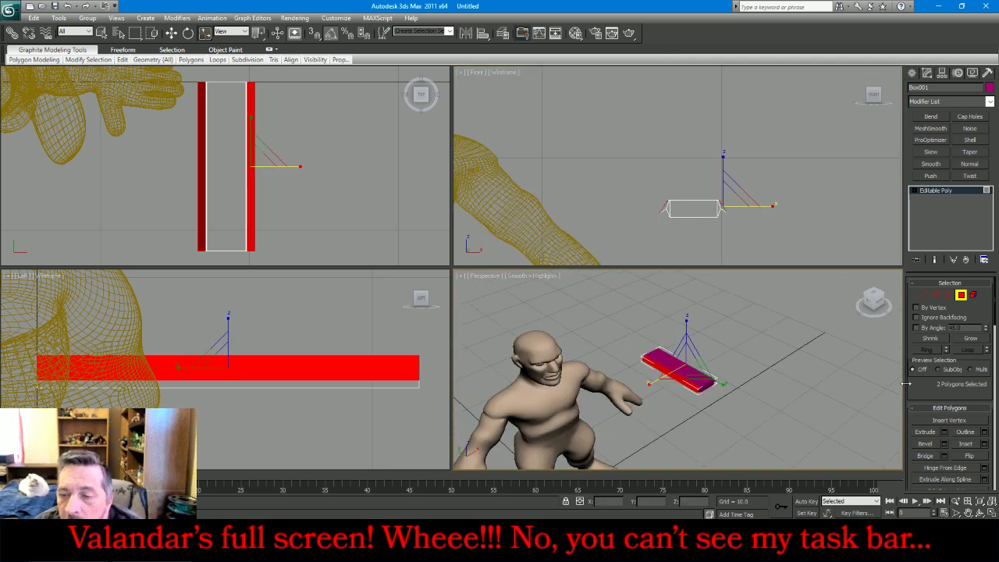
{"action": "left_click", "coordinate": [945, 433]}
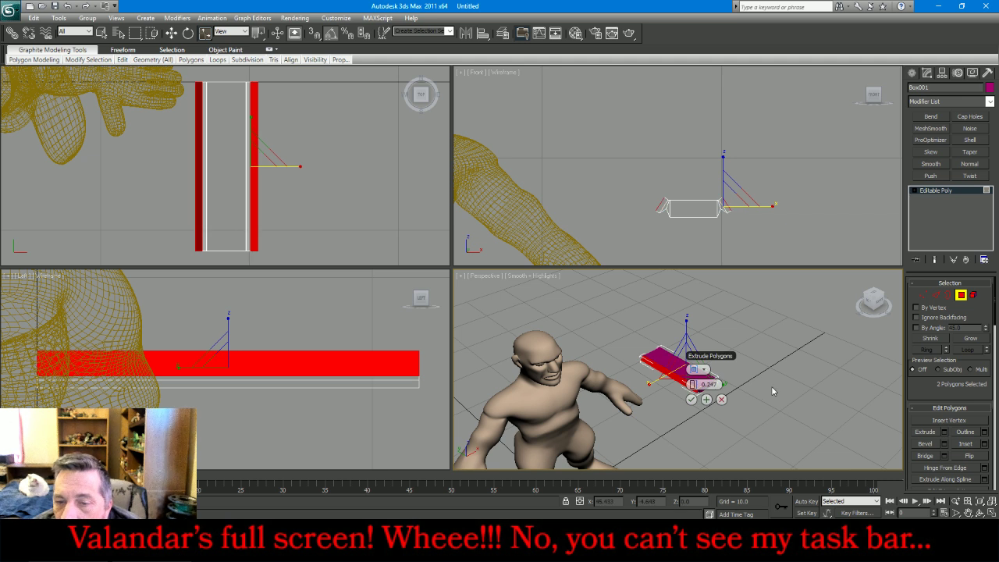
{"action": "left_click_drag", "start_coordinate": [693, 384], "coordinate": [693, 383]}
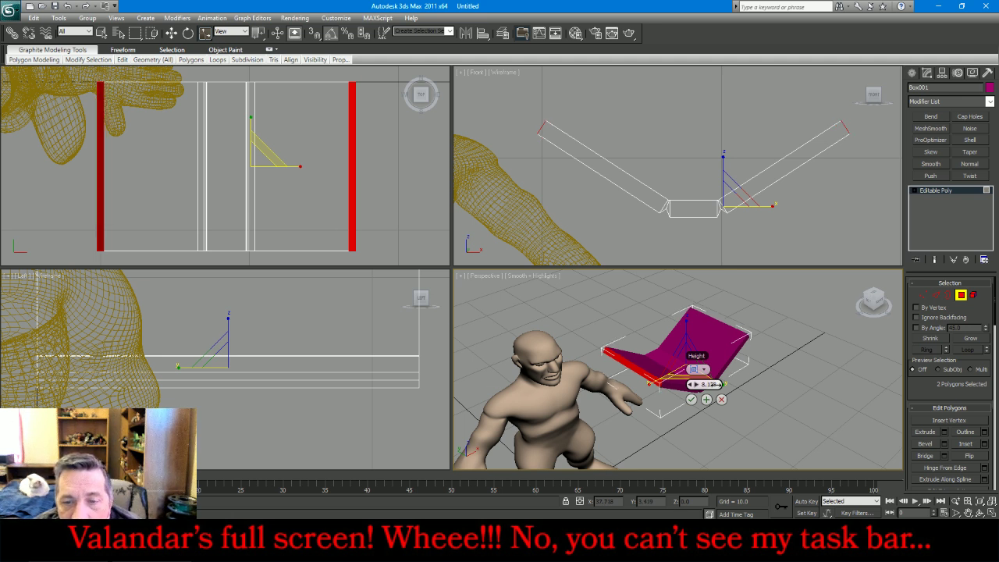
{"action": "left_click", "coordinate": [691, 399]}
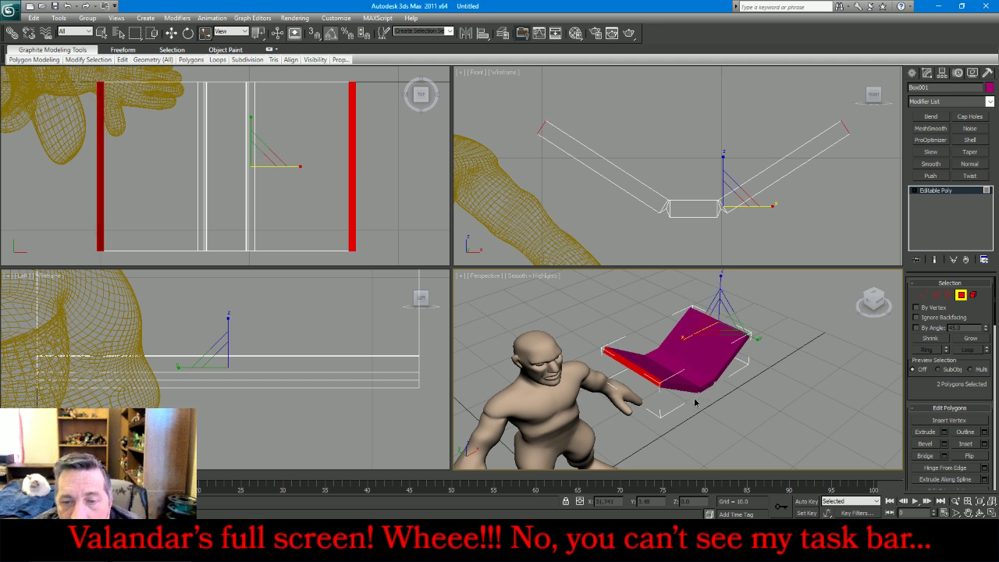
{"action": "left_click", "coordinate": [961, 297]}
Connect the profile edges of both angled panels with 2 segments and a pinch of 95
{"action": "scroll", "coordinate": [356, 357], "scroll_direction": "down", "scroll_amount": 5}
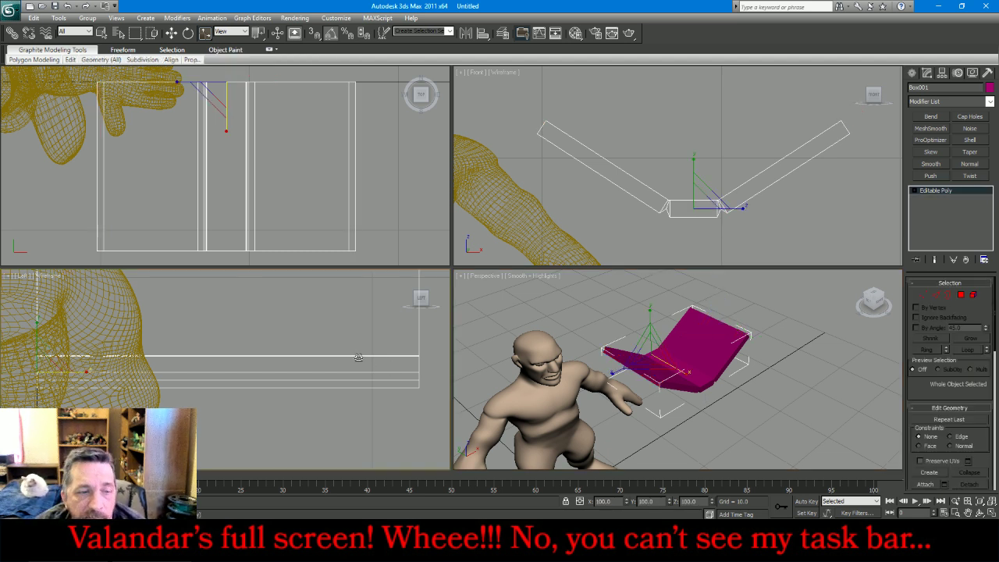
{"action": "scroll", "coordinate": [356, 357], "scroll_direction": "down", "scroll_amount": 2}
{"action": "scroll", "coordinate": [382, 224], "scroll_direction": "down", "scroll_amount": 3}
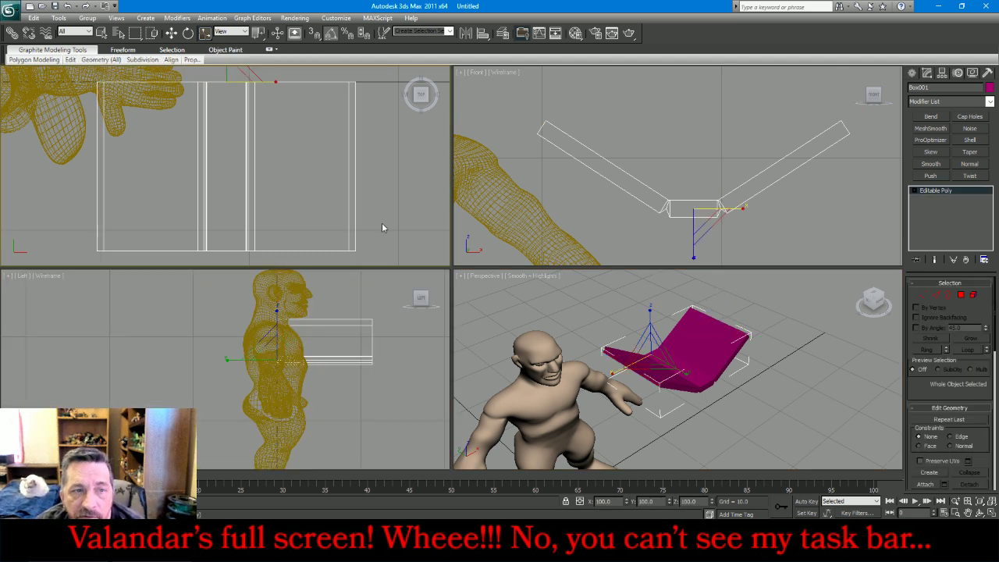
{"action": "scroll", "coordinate": [747, 146], "scroll_direction": "down", "scroll_amount": 3}
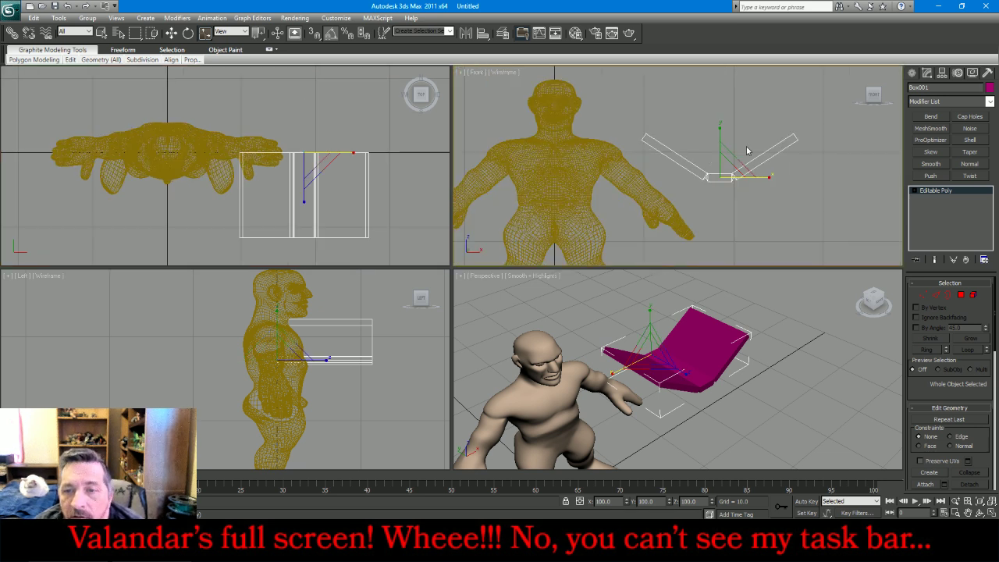
{"action": "scroll", "coordinate": [746, 146], "scroll_direction": "up", "scroll_amount": 3}
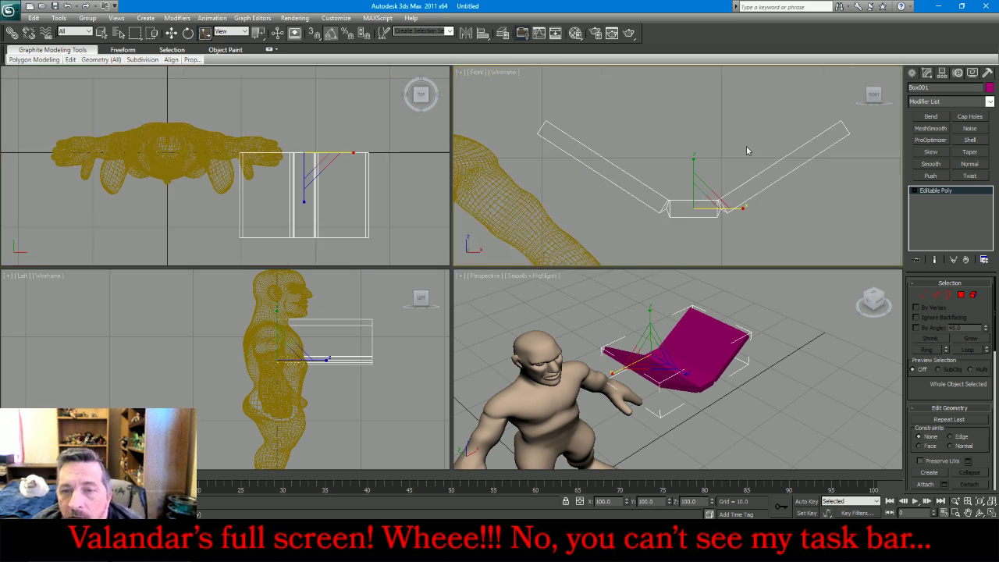
{"action": "left_click", "coordinate": [936, 296]}
{"action": "left_click_drag", "start_coordinate": [559, 105], "coordinate": [571, 195]}
{"action": "left_click_drag", "start_coordinate": [751, 143], "coordinate": [806, 211], "text": "ctrl"}
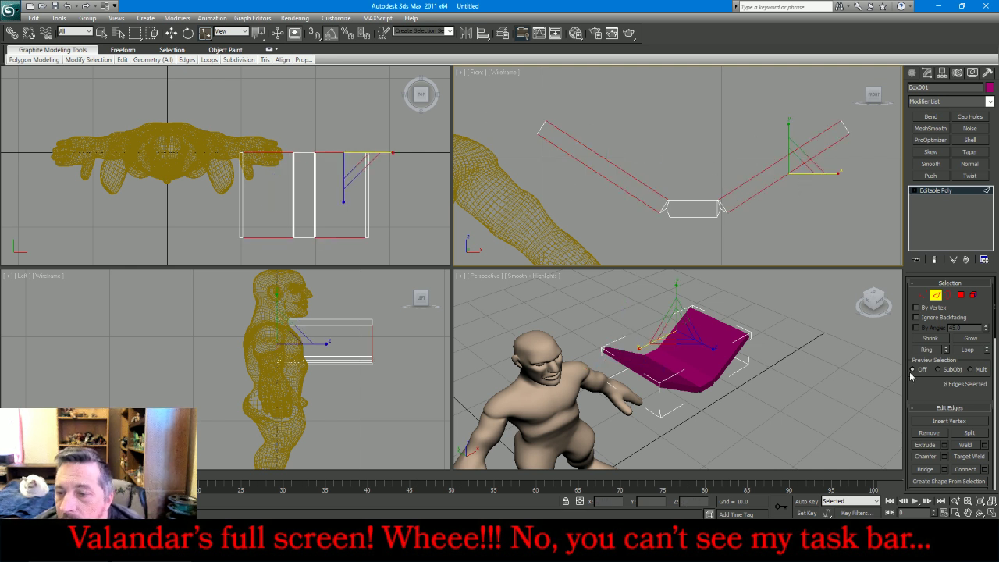
{"action": "left_click", "coordinate": [983, 468]}
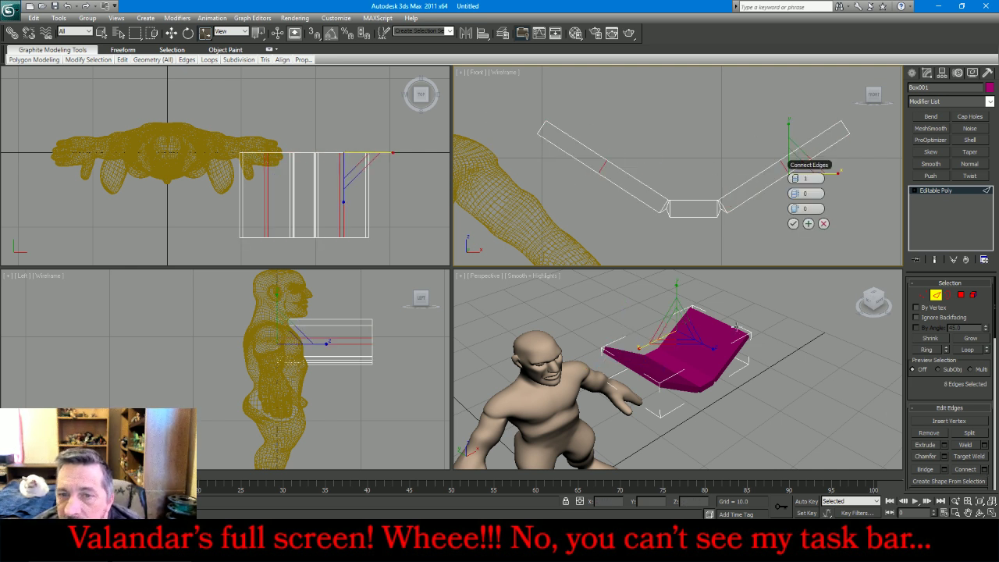
{"action": "left_click", "coordinate": [800, 179]}
{"action": "left_click_drag", "start_coordinate": [799, 194], "coordinate": [2, 205]}
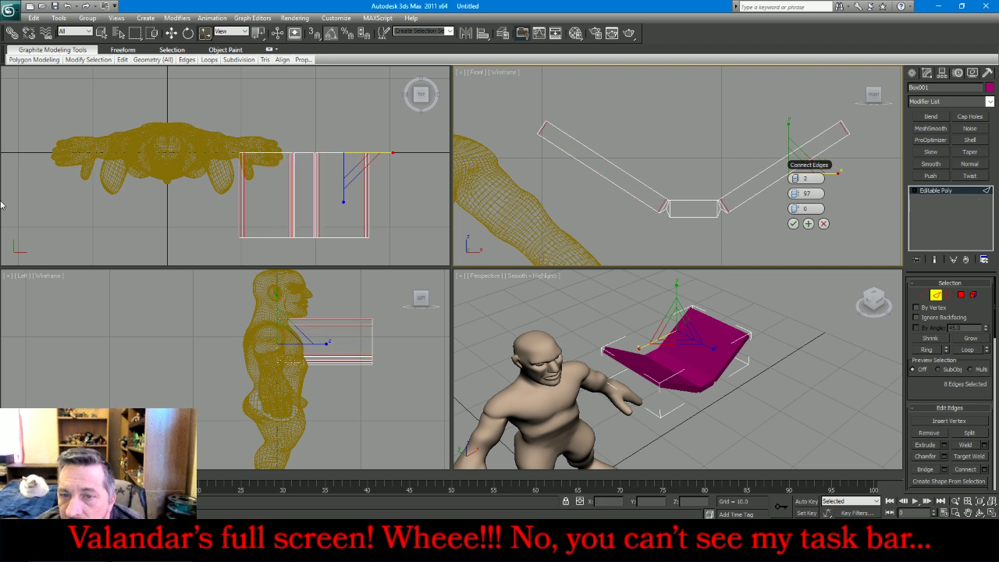
{"action": "left_click", "coordinate": [794, 197]}
{"action": "left_click", "coordinate": [794, 196]}
{"action": "left_click", "coordinate": [793, 224]}
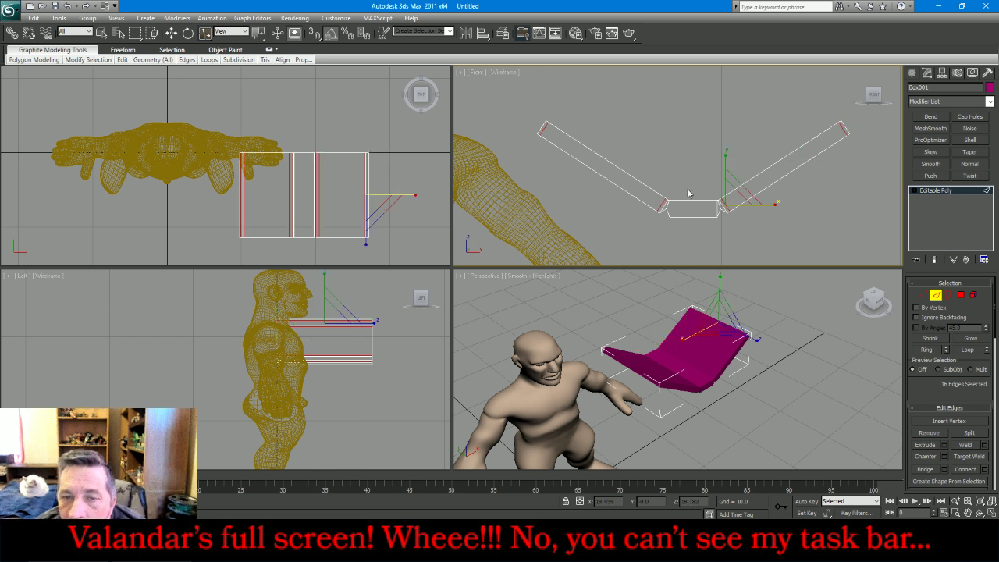
Connect the upper and lower cross edges of the central strip with 2 segments and a pinch of 73
{"action": "left_click", "coordinate": [749, 250]}
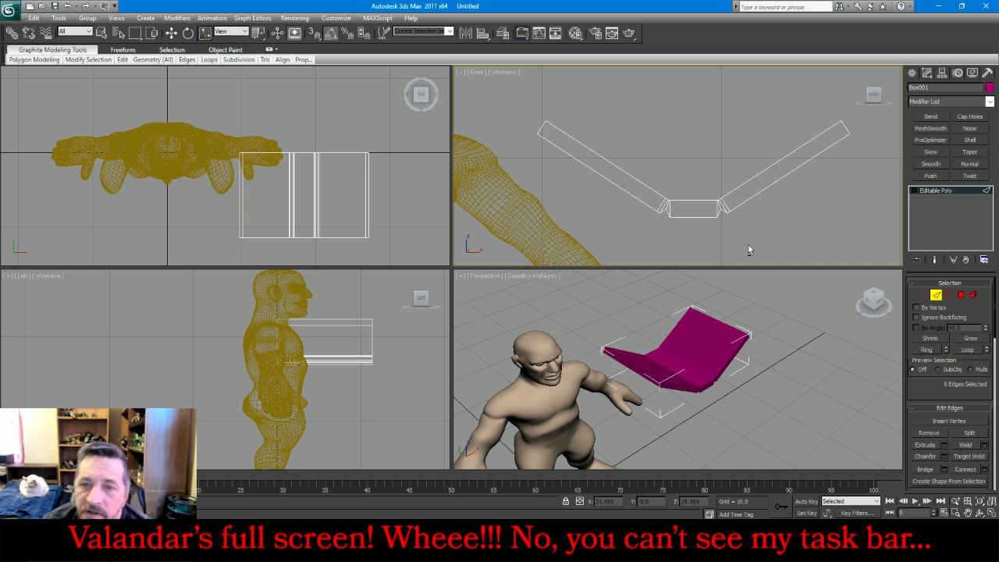
{"action": "left_click_drag", "start_coordinate": [688, 187], "coordinate": [708, 237]}
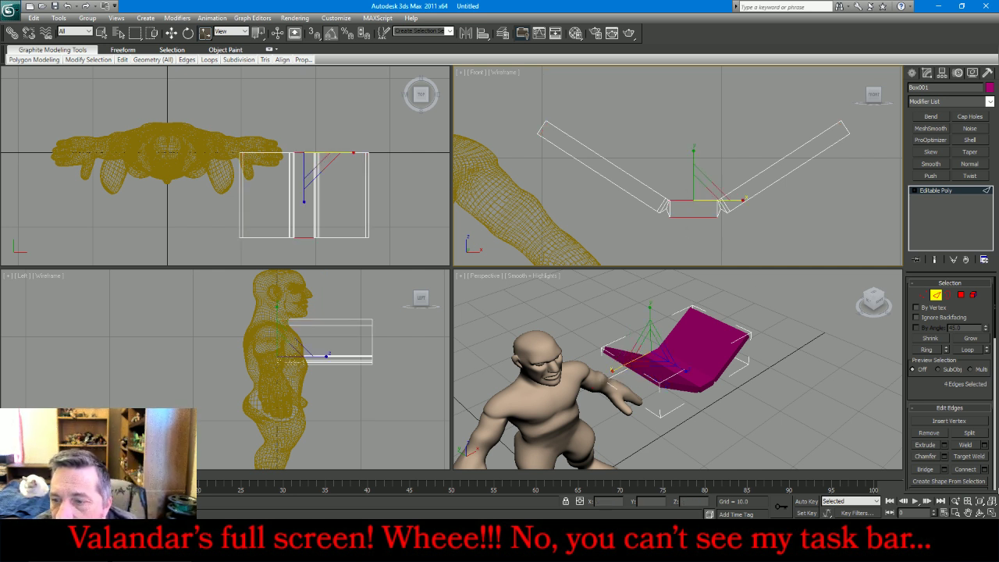
{"action": "left_click", "coordinate": [983, 469]}
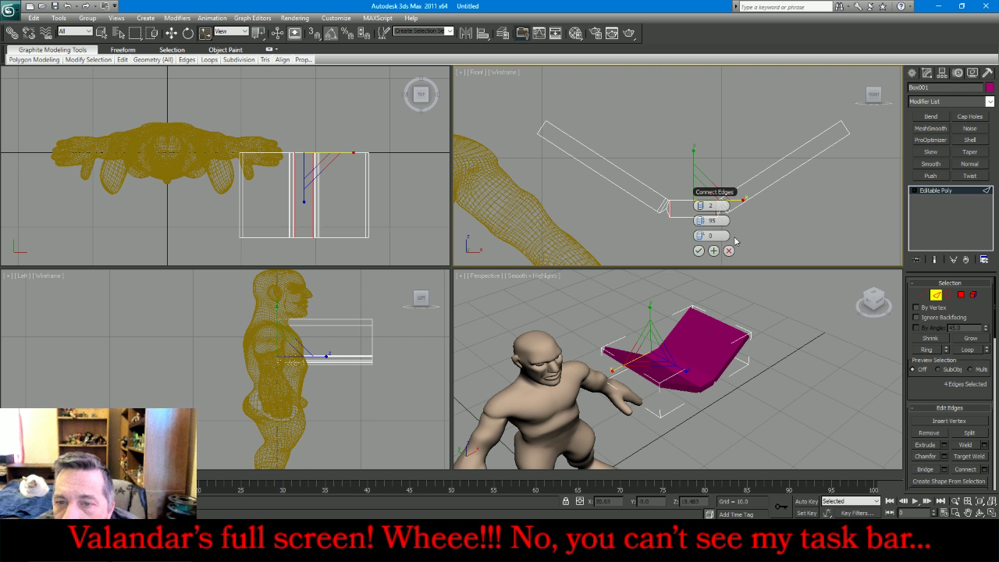
{"action": "left_click_drag", "start_coordinate": [699, 221], "coordinate": [668, 226]}
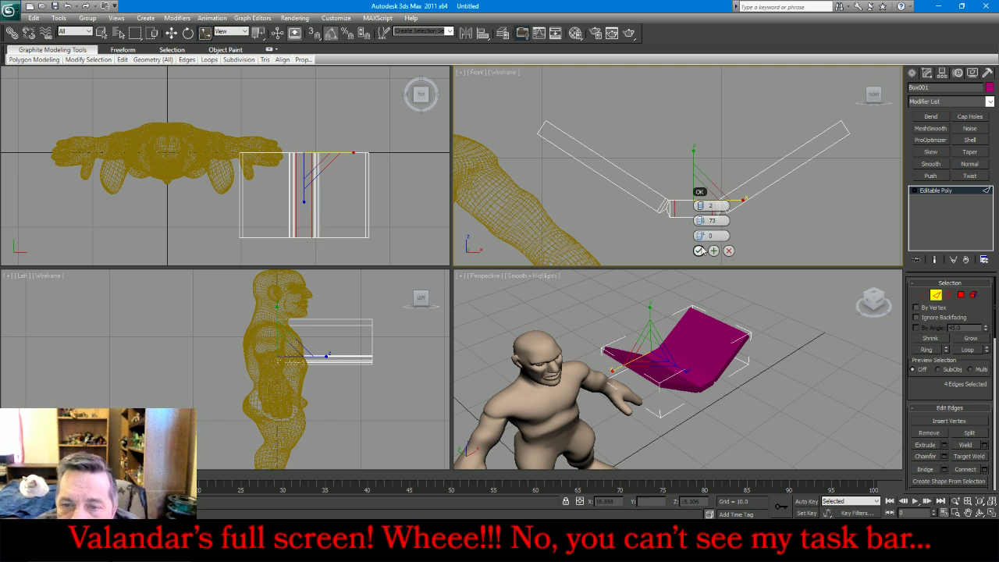
{"action": "left_click", "coordinate": [698, 251]}
Select the outer edges of both panels, expand them to loops and chamfer them by 0.001 with 1 segment
{"action": "left_click_drag", "start_coordinate": [813, 97], "coordinate": [884, 175]}
{"action": "left_click_drag", "start_coordinate": [589, 81], "coordinate": [517, 156], "text": "ctrl"}
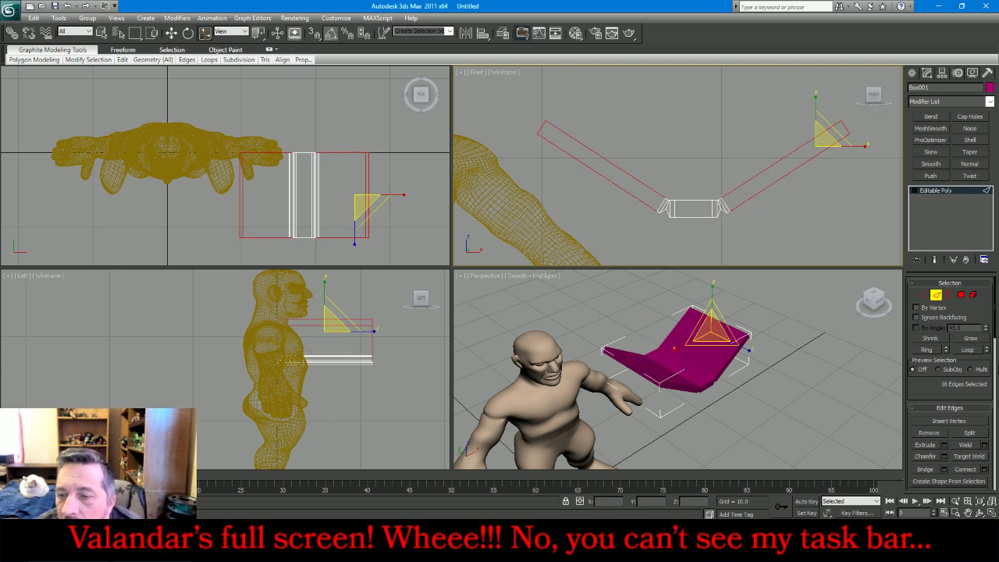
{"action": "left_click", "coordinate": [968, 351]}
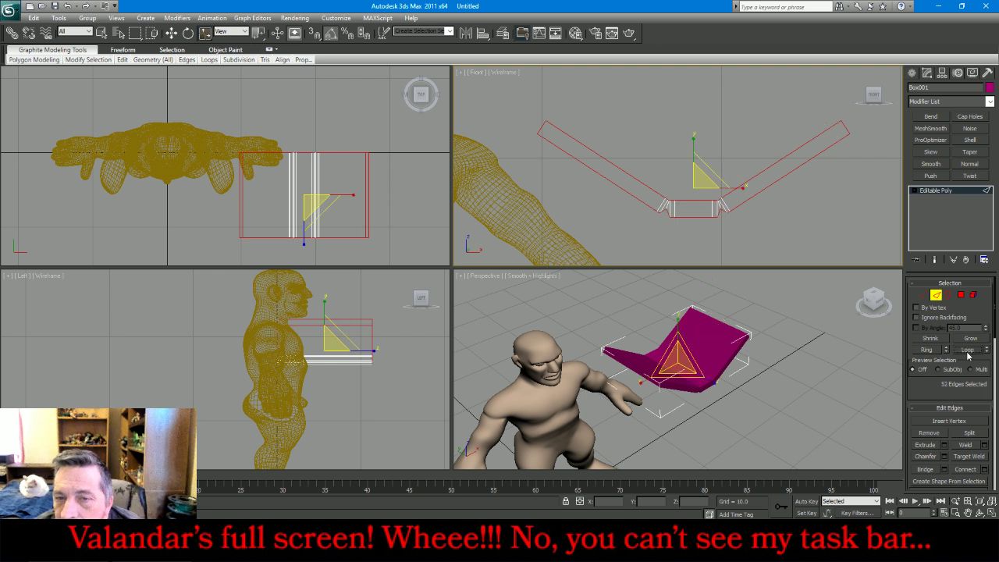
{"action": "left_click", "coordinate": [944, 457]}
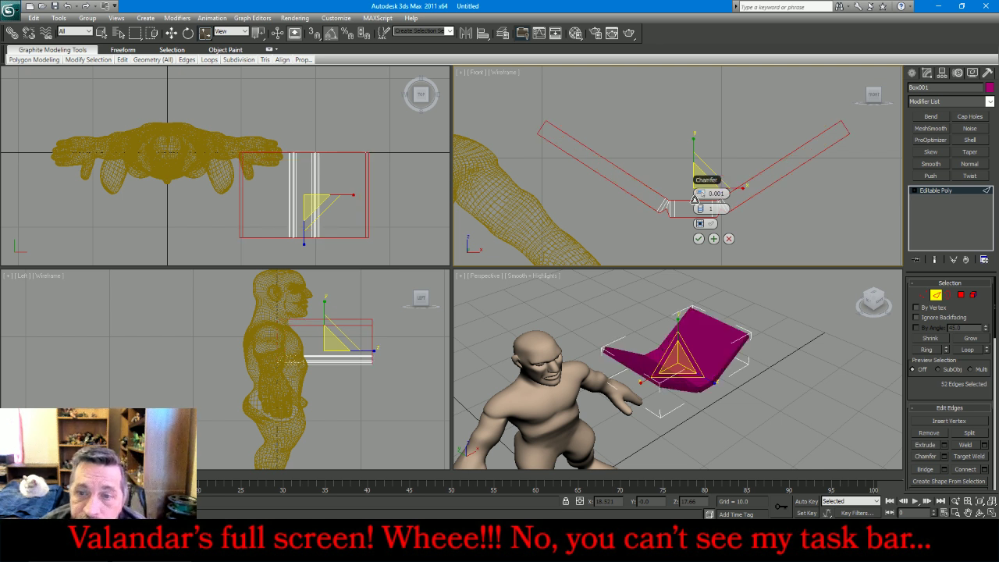
{"action": "left_click", "coordinate": [698, 239]}
Connect all lengthwise edges of the part with 2 segments and a pinch of 92
{"action": "left_click_drag", "start_coordinate": [419, 178], "coordinate": [146, 230]}
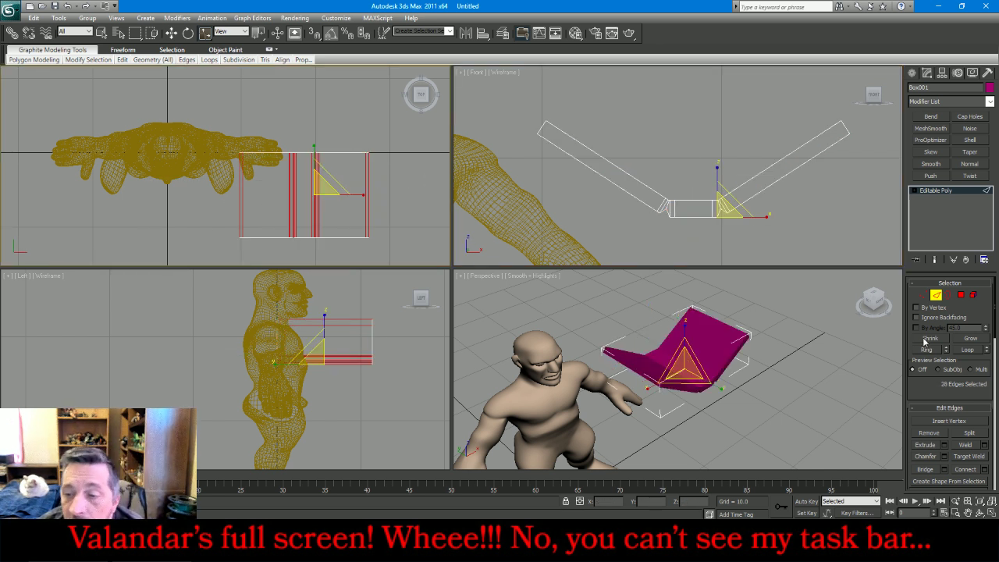
{"action": "left_click", "coordinate": [984, 469]}
{"action": "left_click_drag", "start_coordinate": [336, 215], "coordinate": [362, 219]}
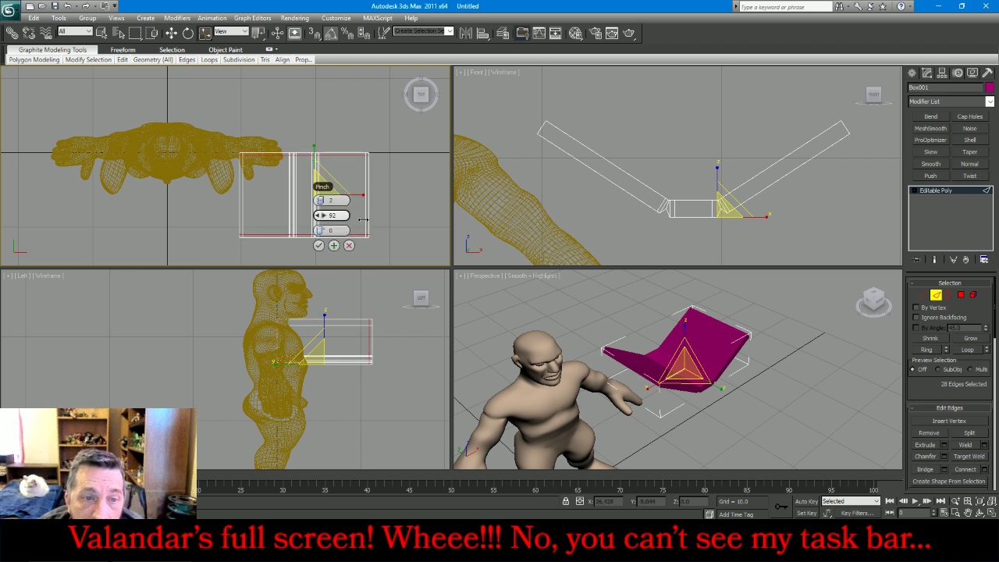
{"action": "left_click", "coordinate": [318, 245]}
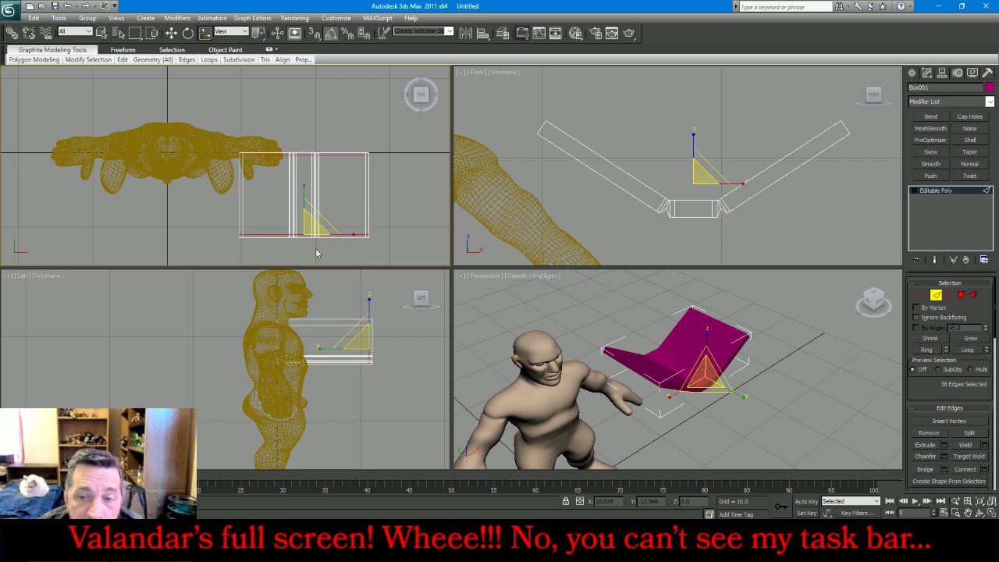
Apply MeshSmooth with 2 iterations to the whole V-shaped part, deselect it and check its shape from the front
{"action": "left_click", "coordinate": [936, 295]}
{"action": "left_click", "coordinate": [932, 128]}
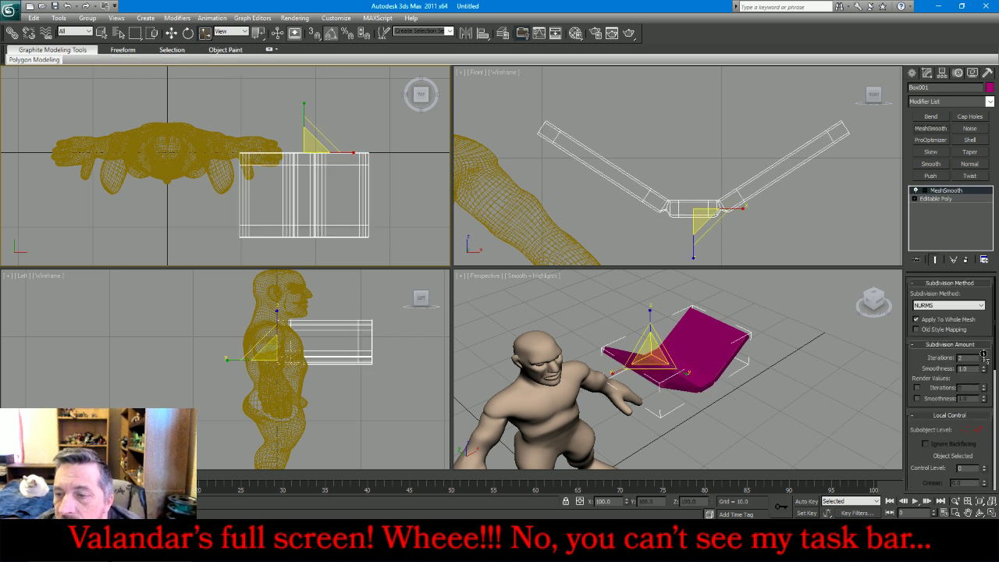
{"action": "left_click", "coordinate": [984, 356]}
{"action": "left_click", "coordinate": [798, 348]}
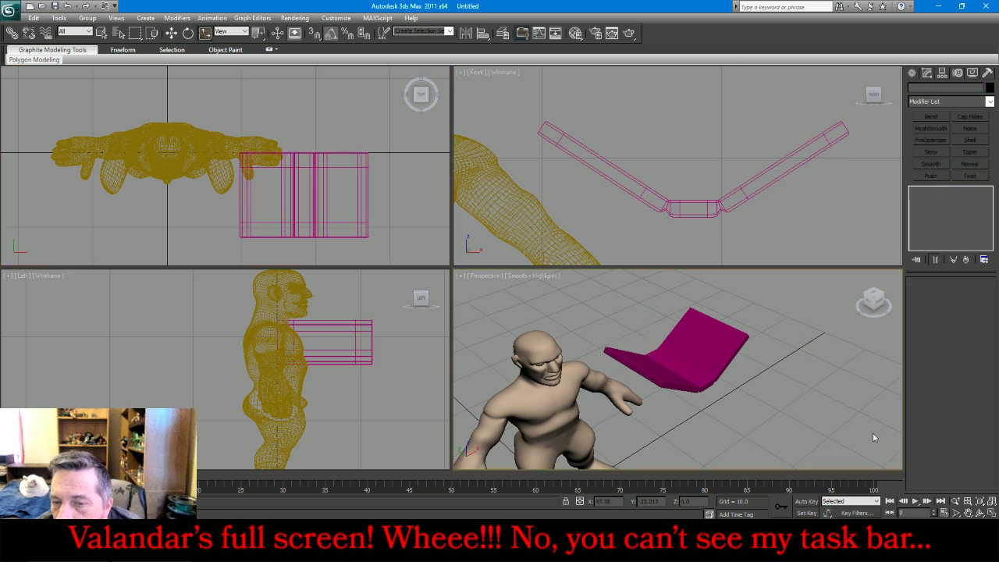
{"action": "left_click", "coordinate": [981, 514]}
{"action": "left_click", "coordinate": [981, 512]}
{"action": "left_click_drag", "start_coordinate": [685, 368], "coordinate": [645, 351]}
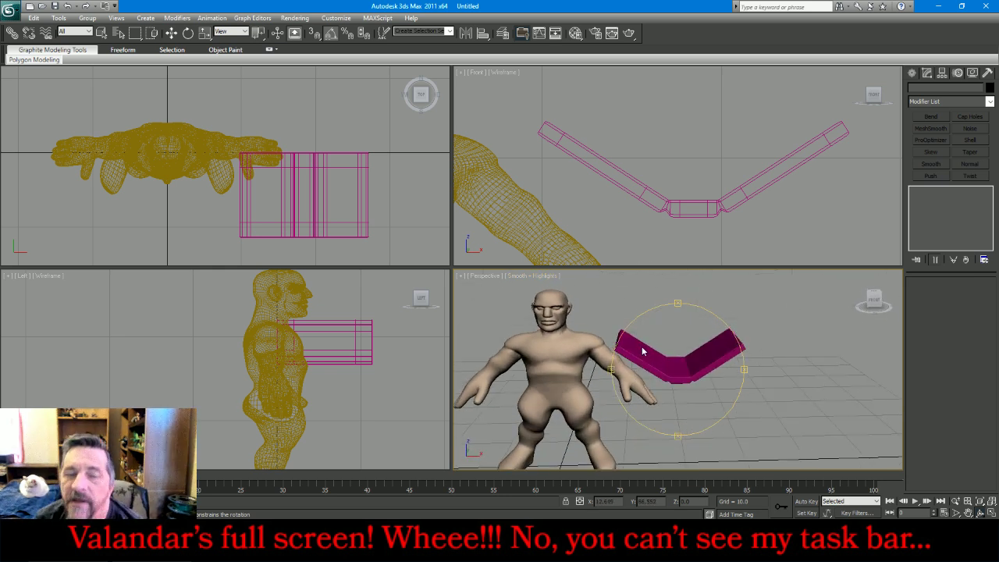
Create a box about 10.5 long, 13.8 wide and 1.4 high within the V-shaped part's outline in the top view
{"action": "left_click", "coordinate": [104, 33]}
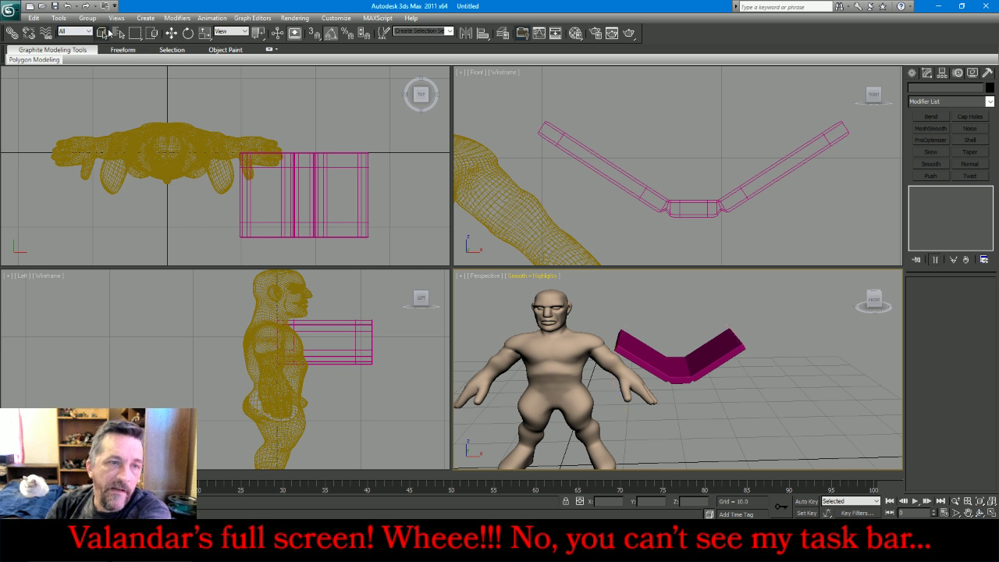
{"action": "left_click", "coordinate": [597, 121]}
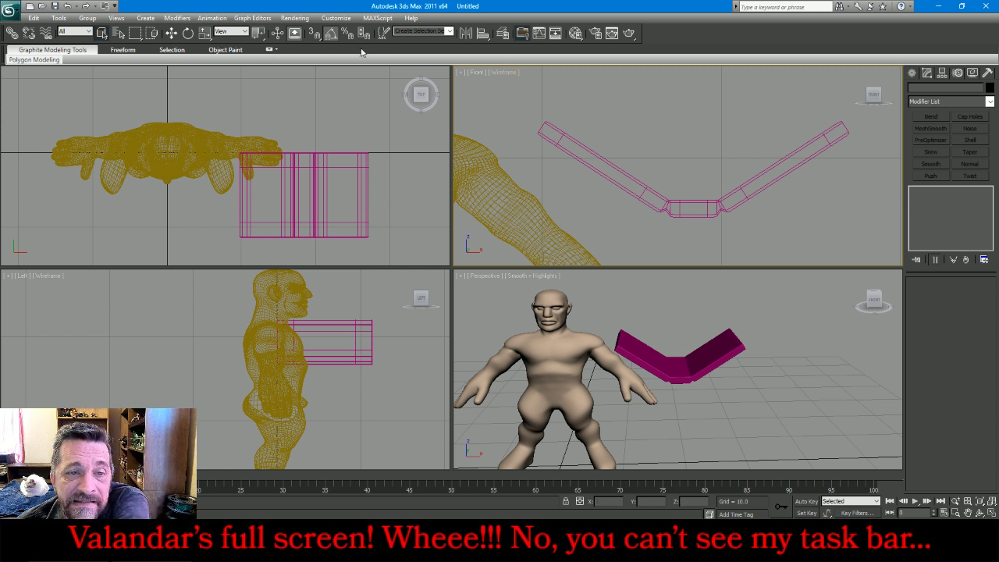
{"action": "left_click", "coordinate": [331, 84]}
{"action": "scroll", "coordinate": [320, 250], "scroll_direction": "up", "scroll_amount": 2}
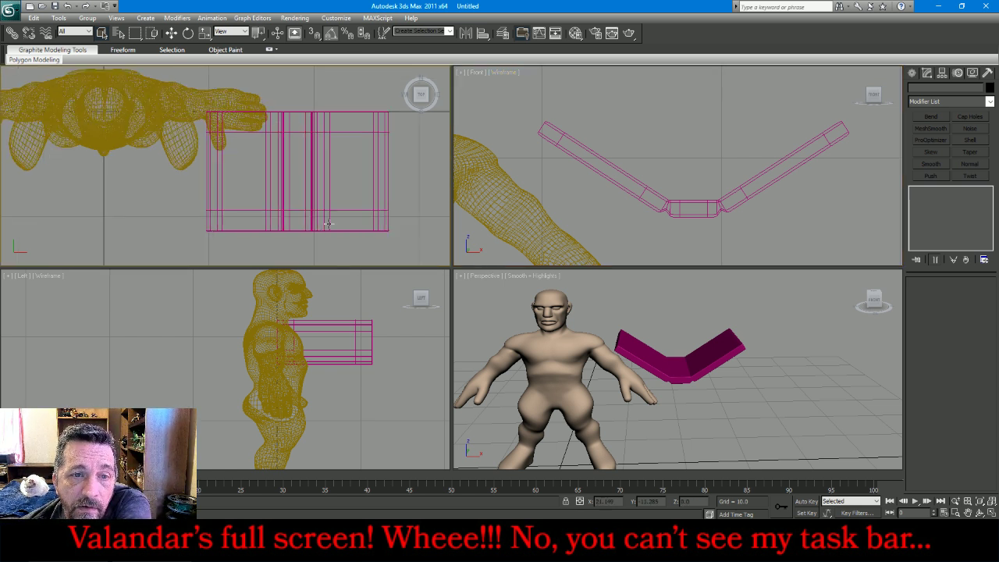
{"action": "scroll", "coordinate": [368, 152], "scroll_direction": "up", "scroll_amount": 2}
{"action": "scroll", "coordinate": [376, 119], "scroll_direction": "down", "scroll_amount": 2}
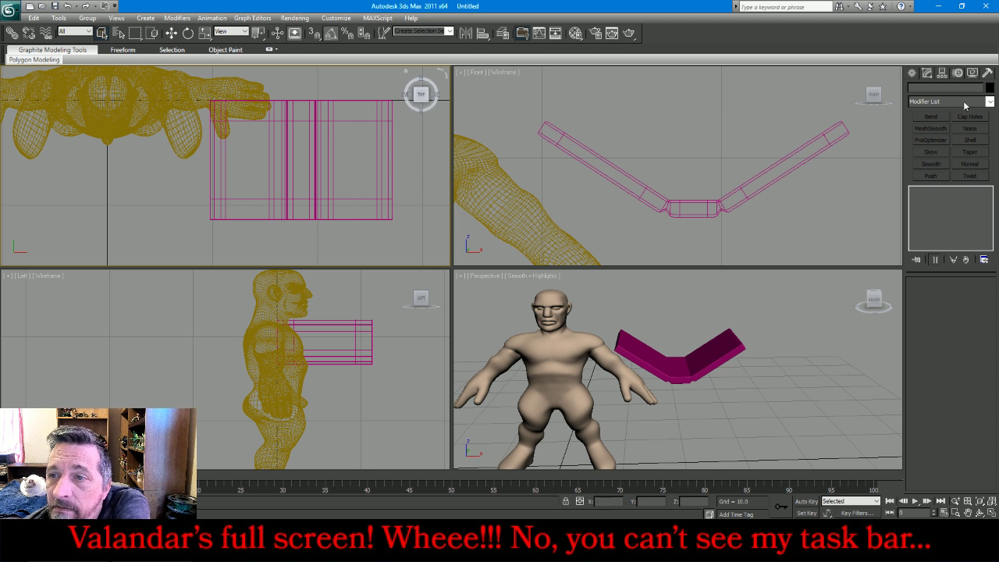
{"action": "left_click", "coordinate": [913, 72]}
{"action": "left_click", "coordinate": [931, 139]}
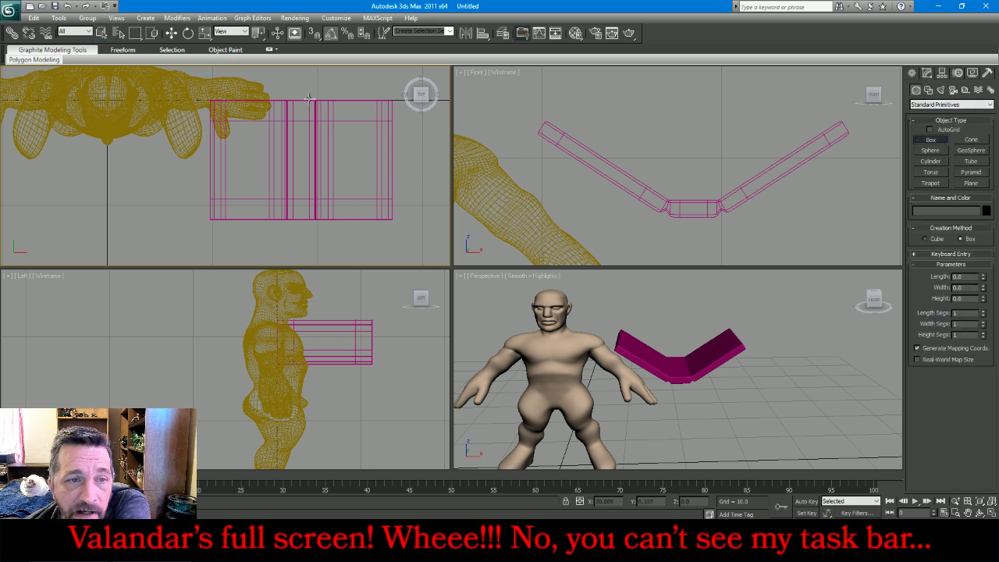
{"action": "left_click_drag", "start_coordinate": [227, 103], "coordinate": [372, 215]}
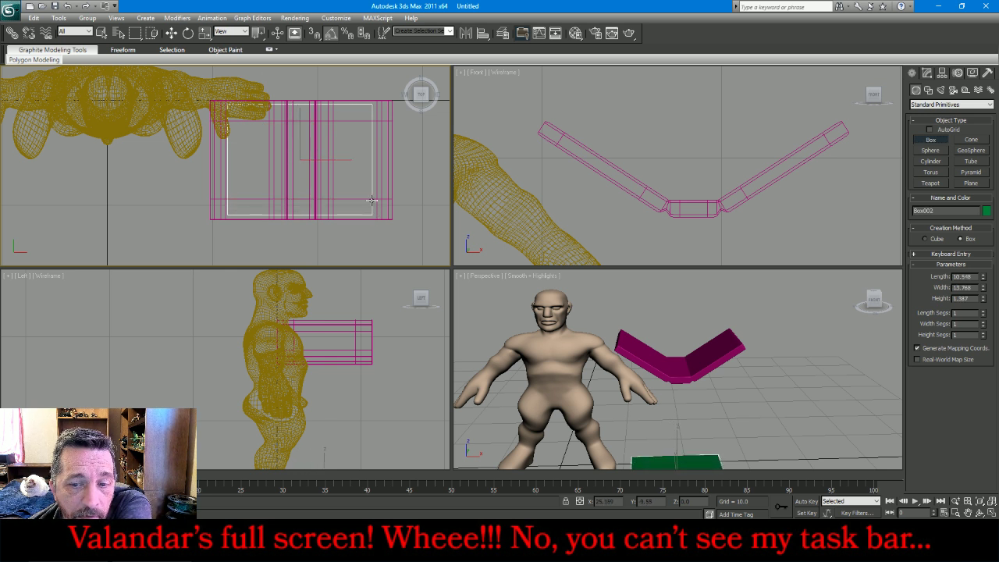
{"action": "left_click", "coordinate": [372, 201]}
Raise the new box from the ground to the height of the V-shaped part's central strip
{"action": "left_click", "coordinate": [171, 33]}
{"action": "right_click", "coordinate": [331, 302]}
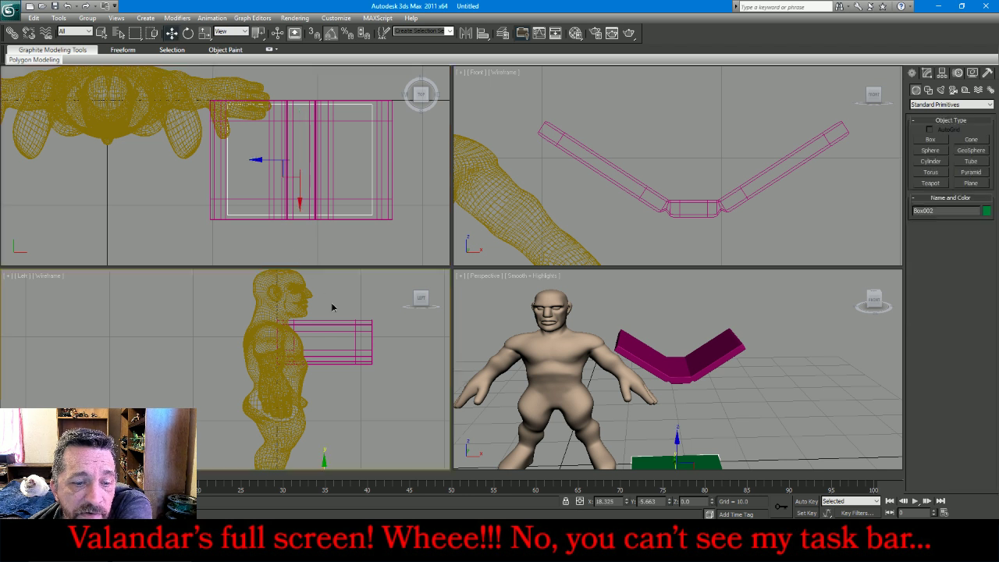
{"action": "scroll", "coordinate": [313, 397], "scroll_direction": "down", "scroll_amount": 3}
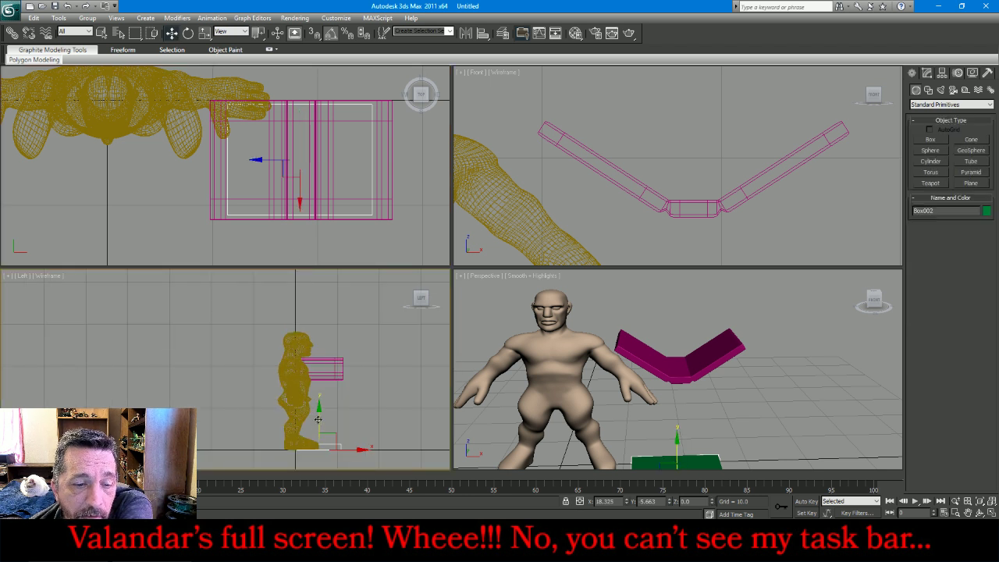
{"action": "left_click_drag", "start_coordinate": [318, 420], "coordinate": [331, 347]}
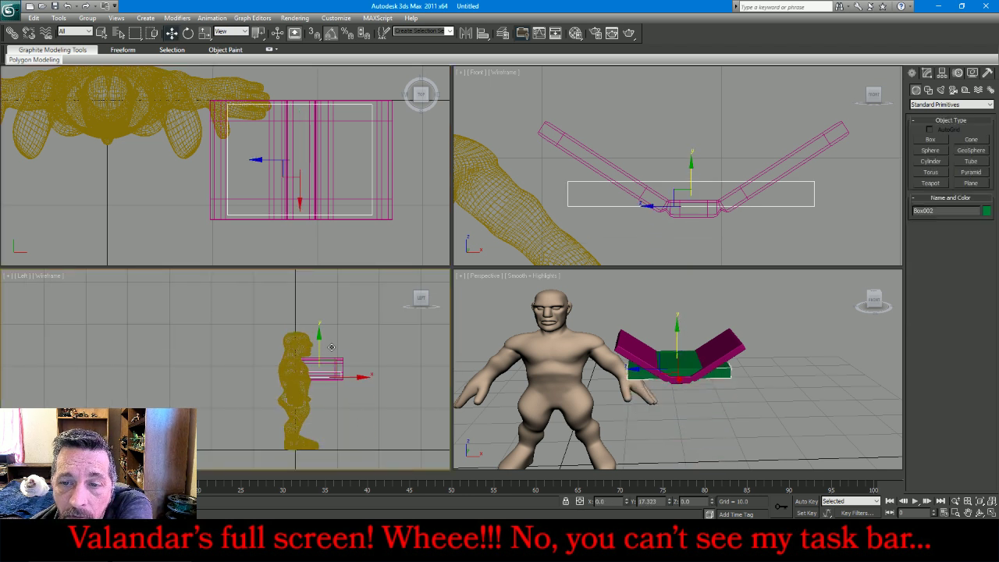
Give the box 2 width segments, keep 1 length segment, and convert it to an Editable Poly
{"action": "left_click", "coordinate": [942, 72]}
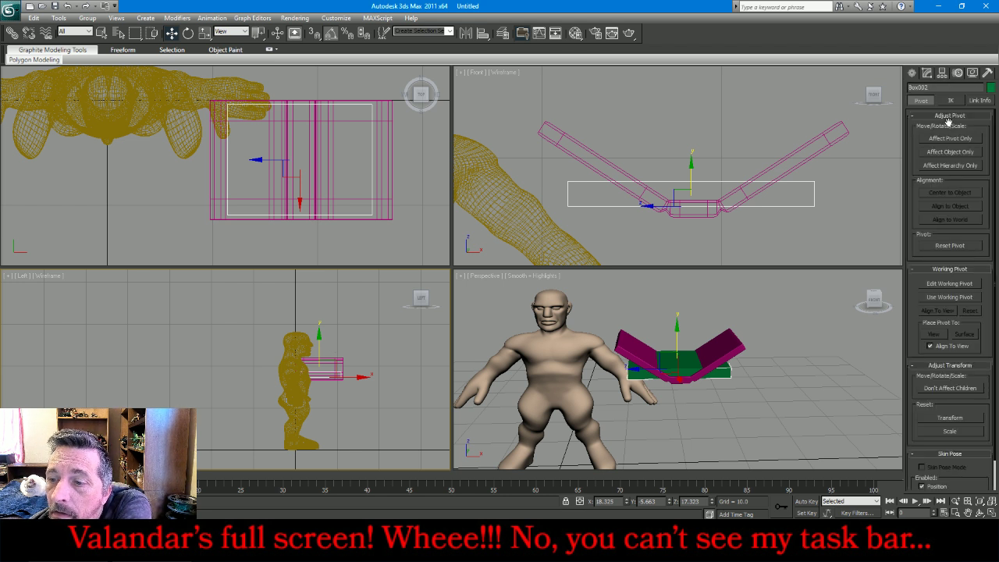
{"action": "left_click", "coordinate": [926, 73]}
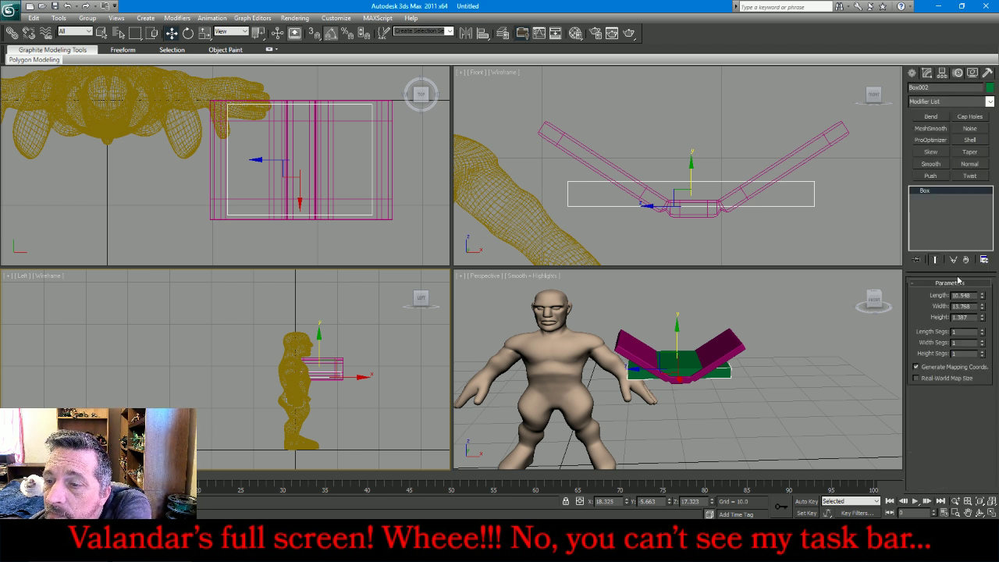
{"action": "left_click", "coordinate": [983, 330]}
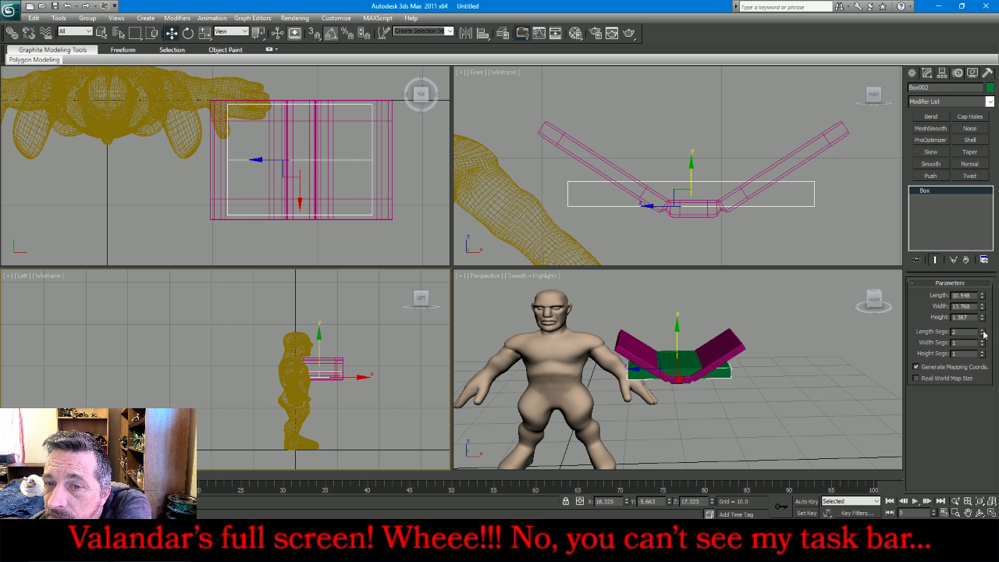
{"action": "left_click", "coordinate": [983, 335]}
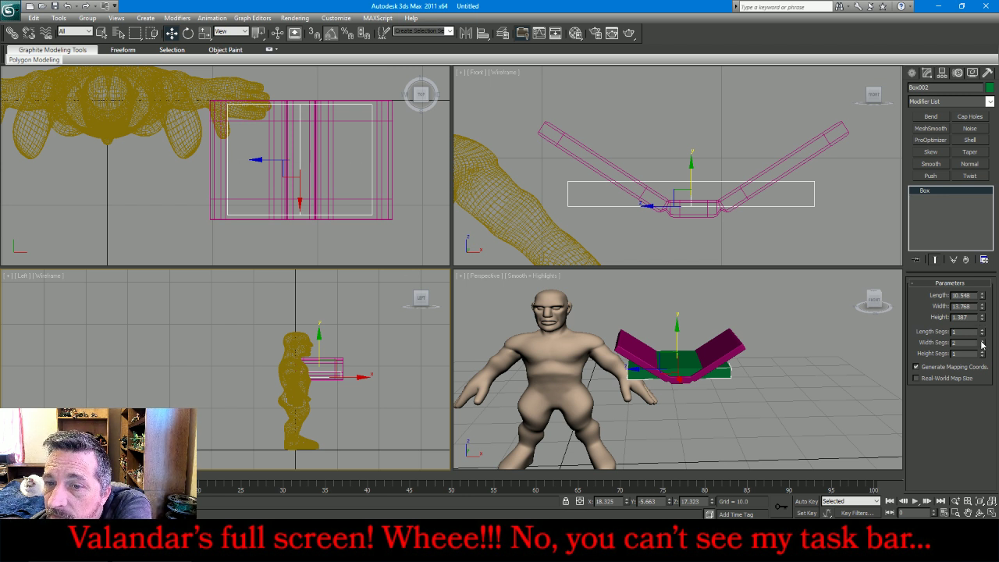
{"action": "right_click", "coordinate": [943, 196]}
{"action": "left_click", "coordinate": [946, 273]}
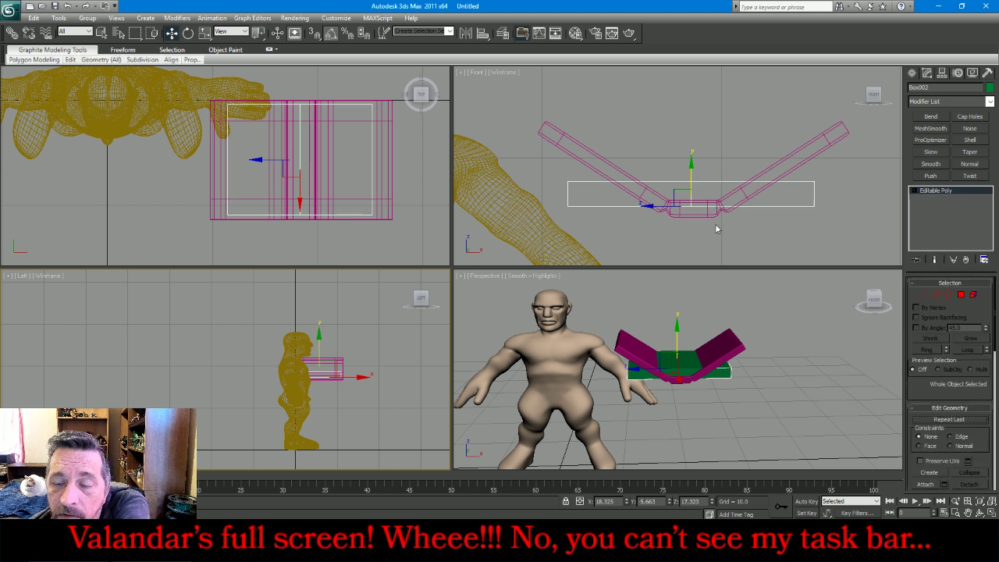
Connect the widthwise edges of both box halves with 2 segments and remove the outer new edge loop on each side
{"action": "left_click", "coordinate": [936, 295]}
{"action": "left_click_drag", "start_coordinate": [710, 145], "coordinate": [752, 265]}
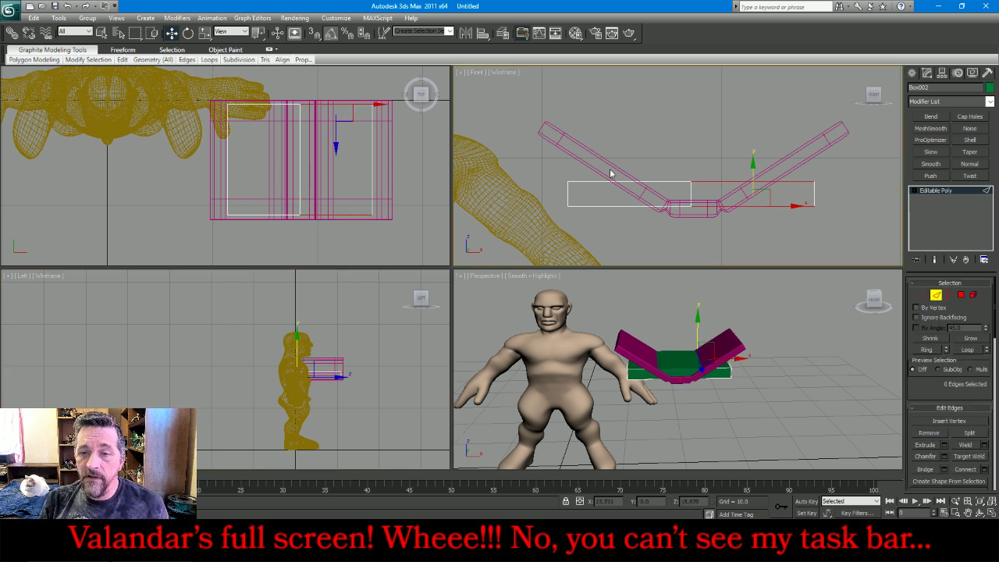
{"action": "left_click_drag", "start_coordinate": [612, 152], "coordinate": [658, 247], "text": "ctrl"}
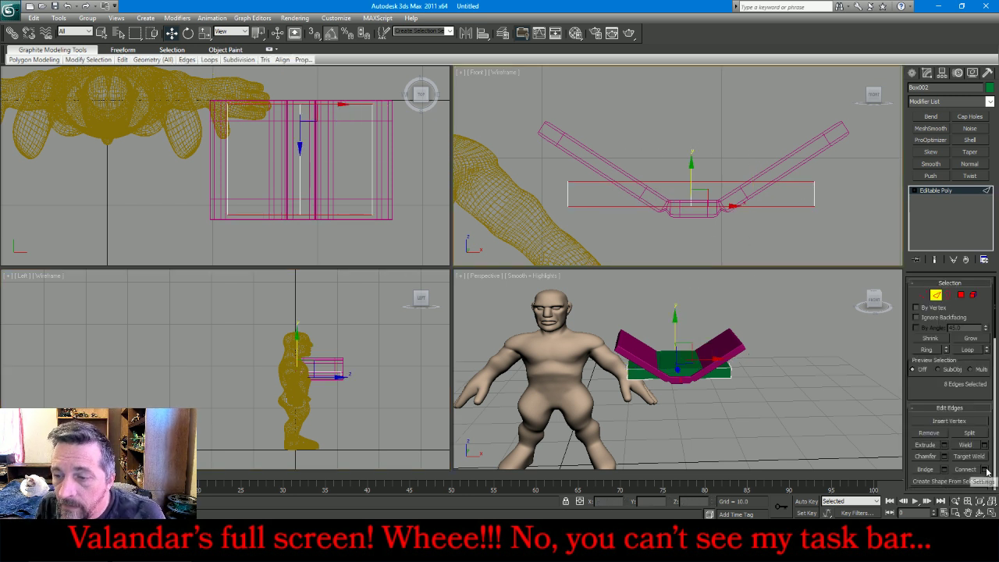
{"action": "left_click", "coordinate": [984, 470]}
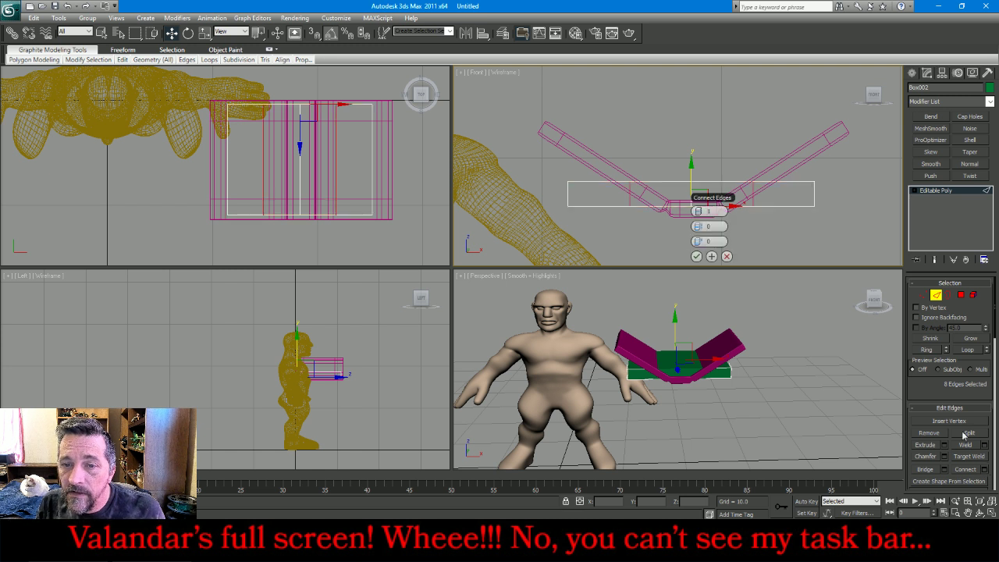
{"action": "left_click", "coordinate": [701, 211]}
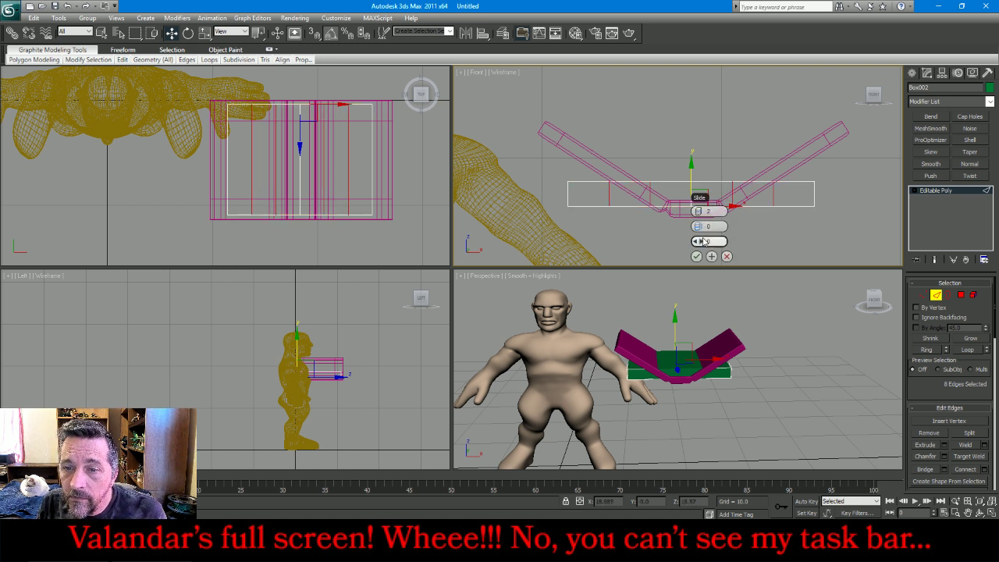
{"action": "left_click", "coordinate": [696, 256]}
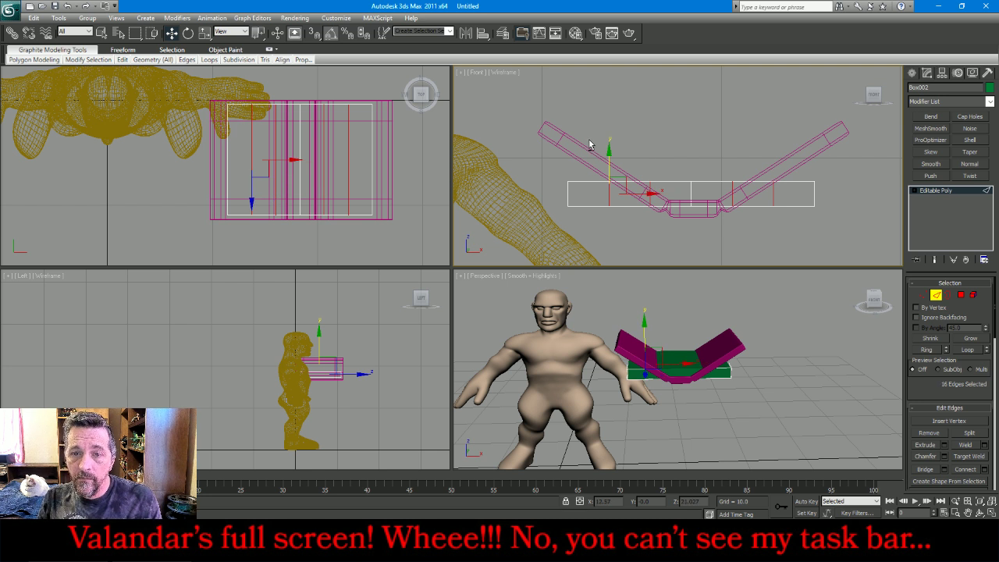
{"action": "left_click_drag", "start_coordinate": [641, 140], "coordinate": [745, 255]}
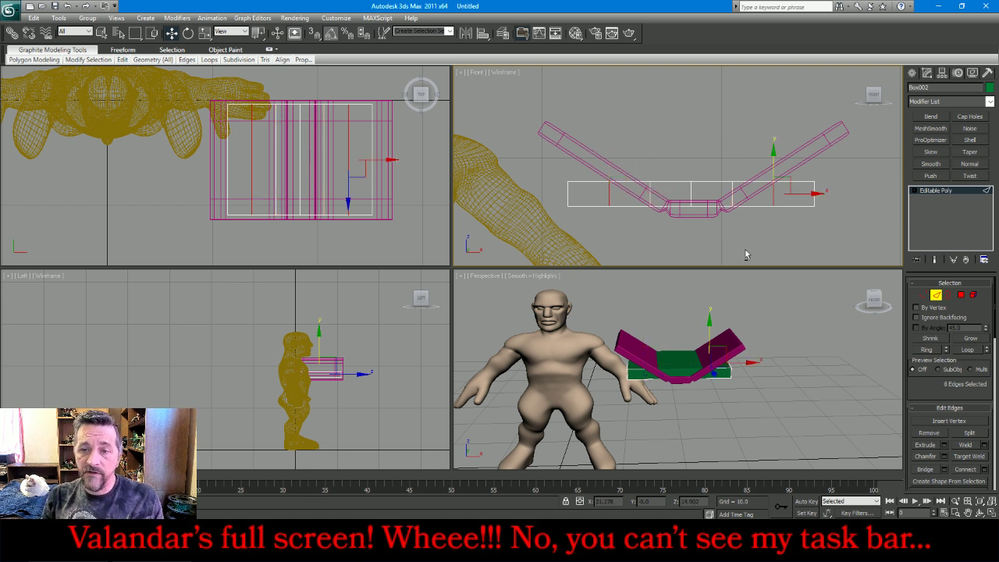
{"action": "left_click", "coordinate": [744, 255]}
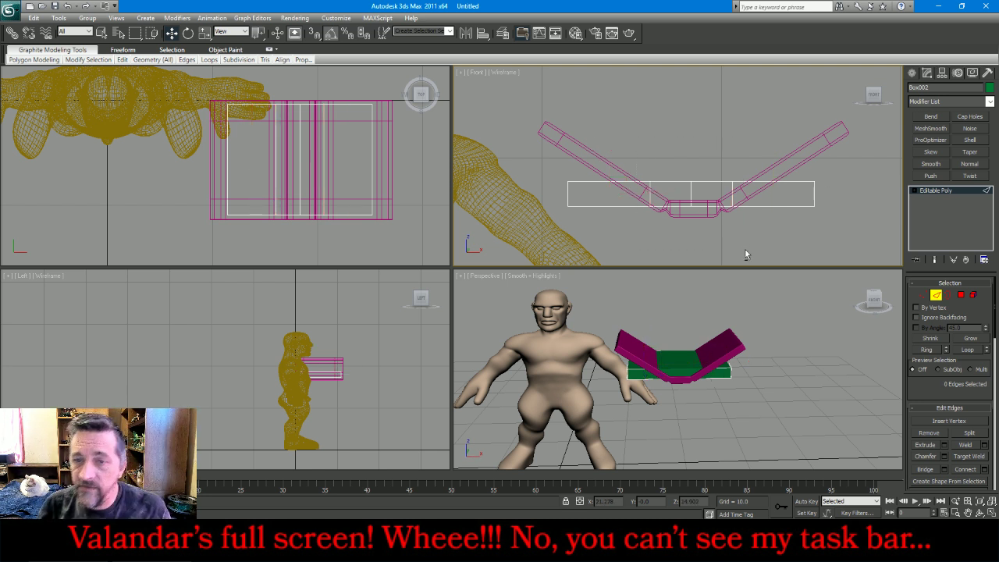
Raise the vertices beside the box's centre slightly and its end vertices much higher to follow the V shape
{"action": "left_click", "coordinate": [925, 295]}
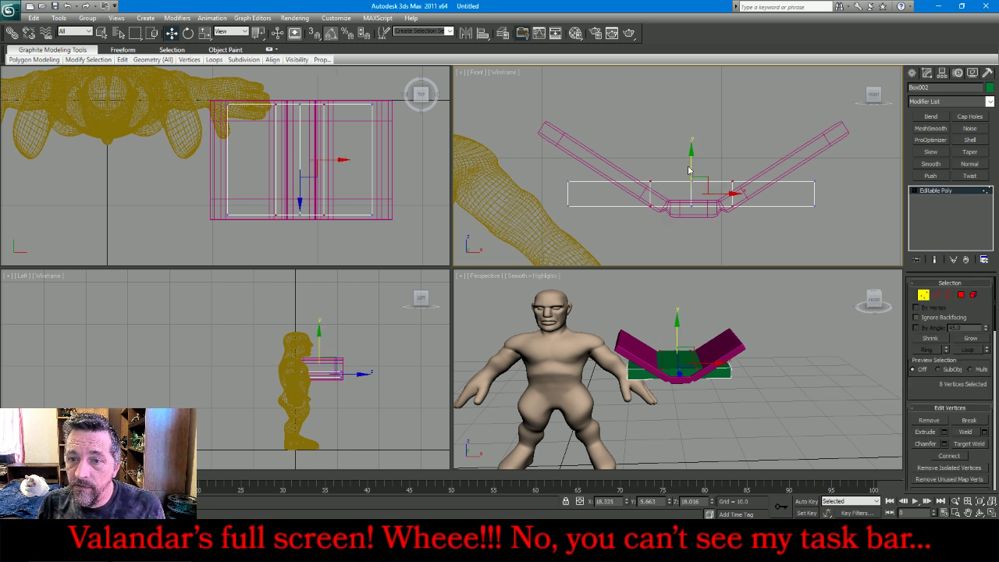
{"action": "left_click_drag", "start_coordinate": [689, 169], "coordinate": [692, 158]}
{"action": "left_click_drag", "start_coordinate": [553, 156], "coordinate": [593, 236]}
{"action": "left_click_drag", "start_coordinate": [816, 197], "coordinate": [832, 235], "text": "ctrl"}
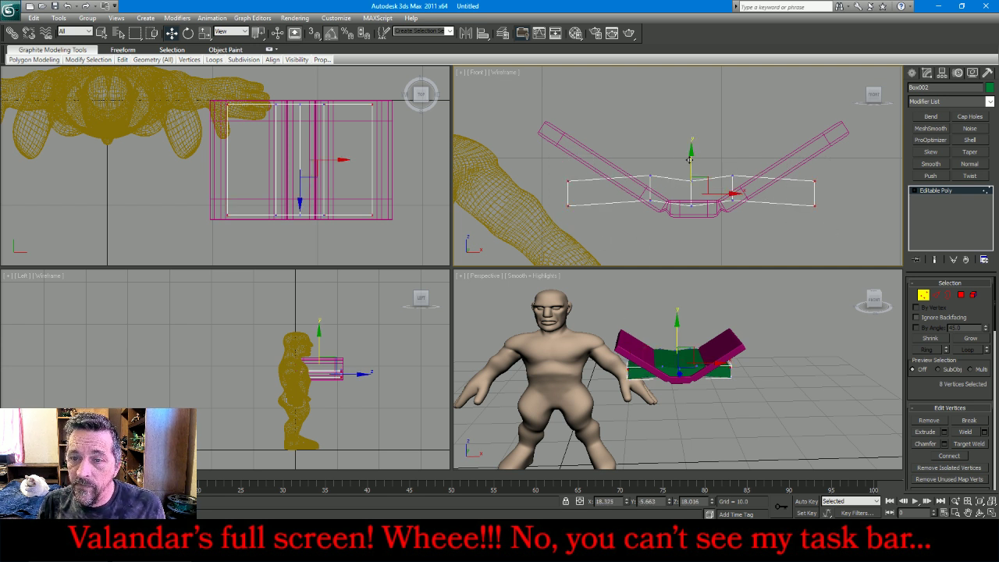
{"action": "left_click_drag", "start_coordinate": [690, 160], "coordinate": [698, 95]}
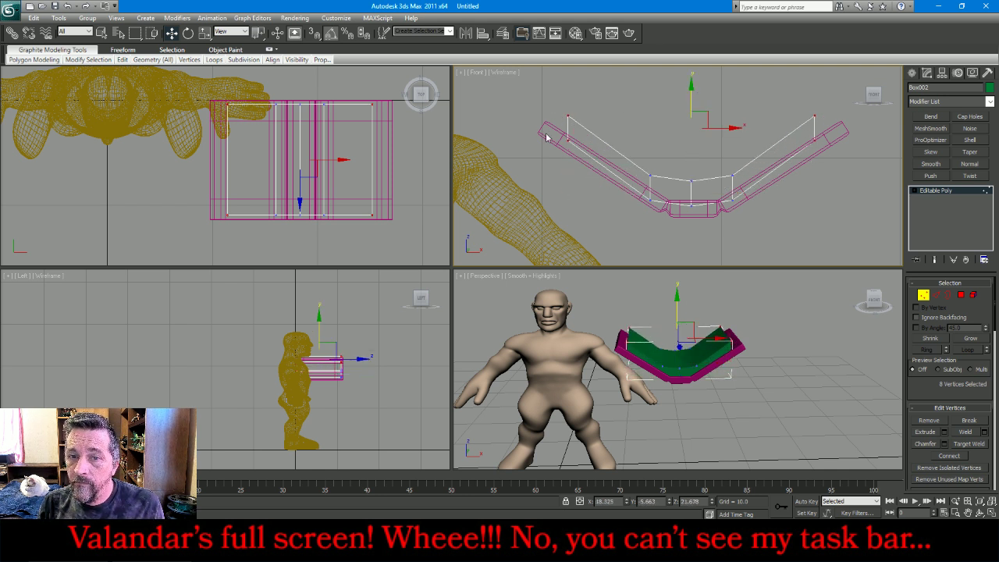
Raise the lower end vertices slightly and scale them apart horizontally to reach the ends of the V-shaped part
{"action": "left_click_drag", "start_coordinate": [546, 138], "coordinate": [837, 174]}
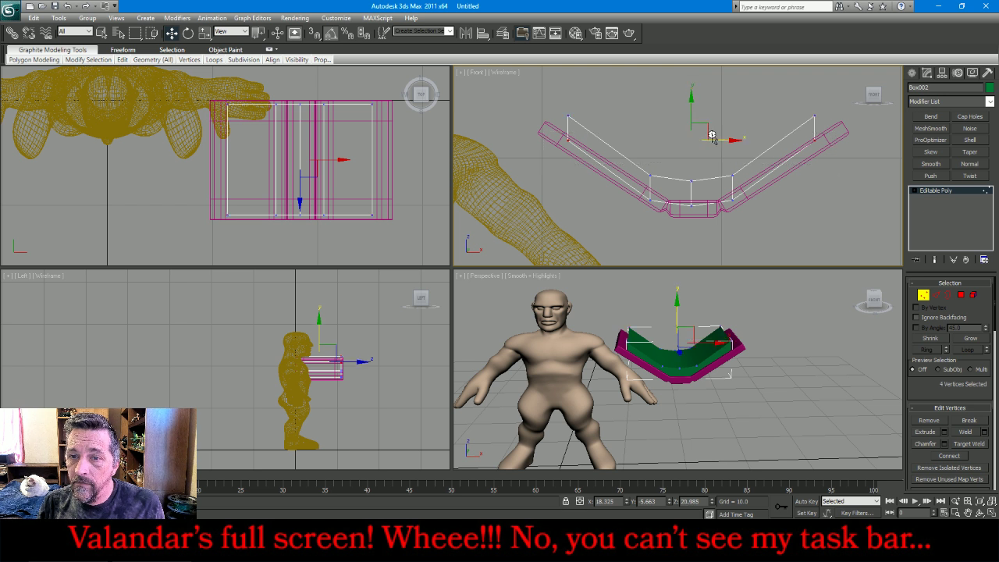
{"action": "left_click_drag", "start_coordinate": [691, 112], "coordinate": [691, 103]}
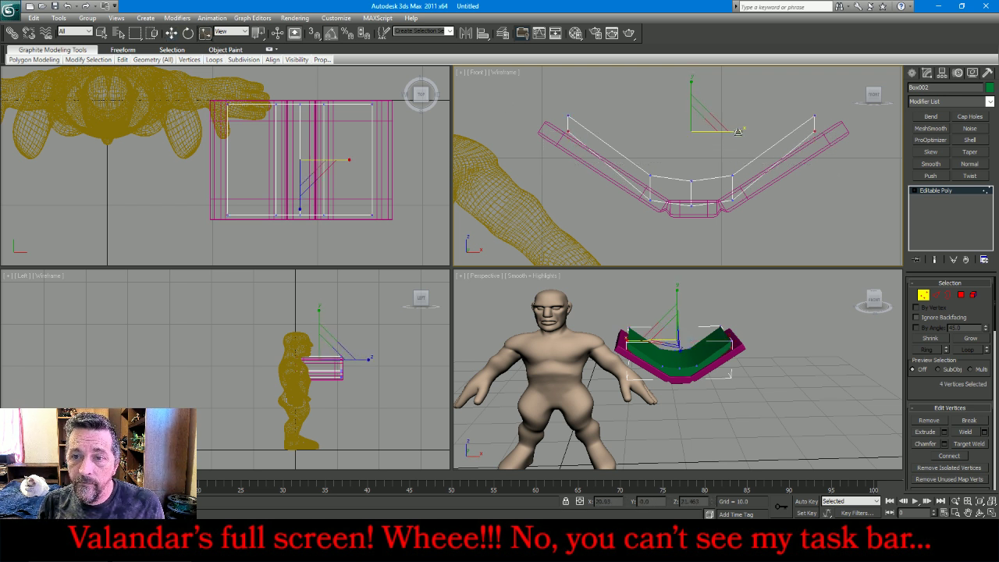
{"action": "left_click_drag", "start_coordinate": [738, 131], "coordinate": [756, 132]}
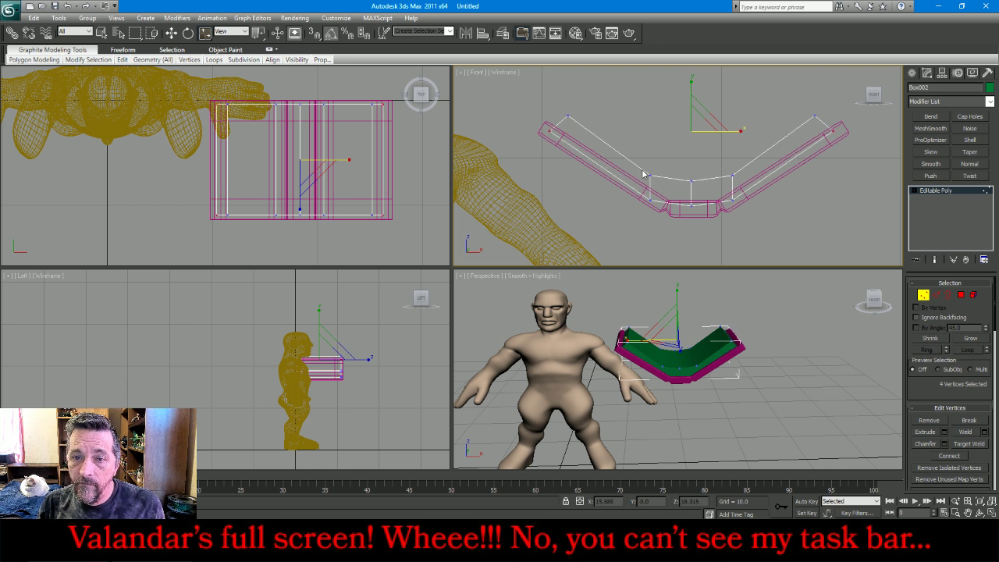
Raise the upper vertices on both sides of the box's centre to thicken its two halves
{"action": "left_click_drag", "start_coordinate": [643, 164], "coordinate": [663, 182]}
{"action": "left_click_drag", "start_coordinate": [710, 159], "coordinate": [740, 189], "text": "ctrl"}
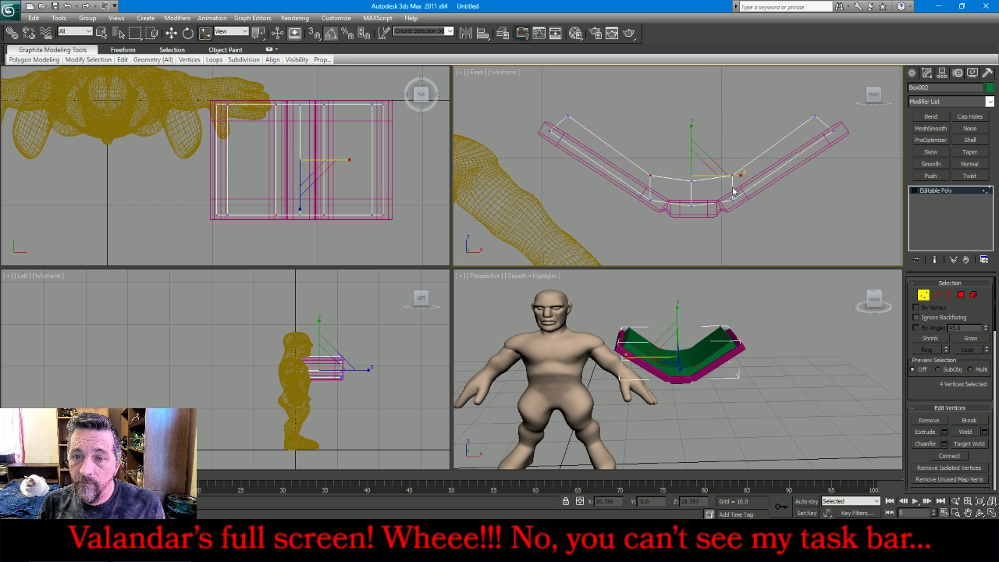
{"action": "left_click", "coordinate": [171, 33]}
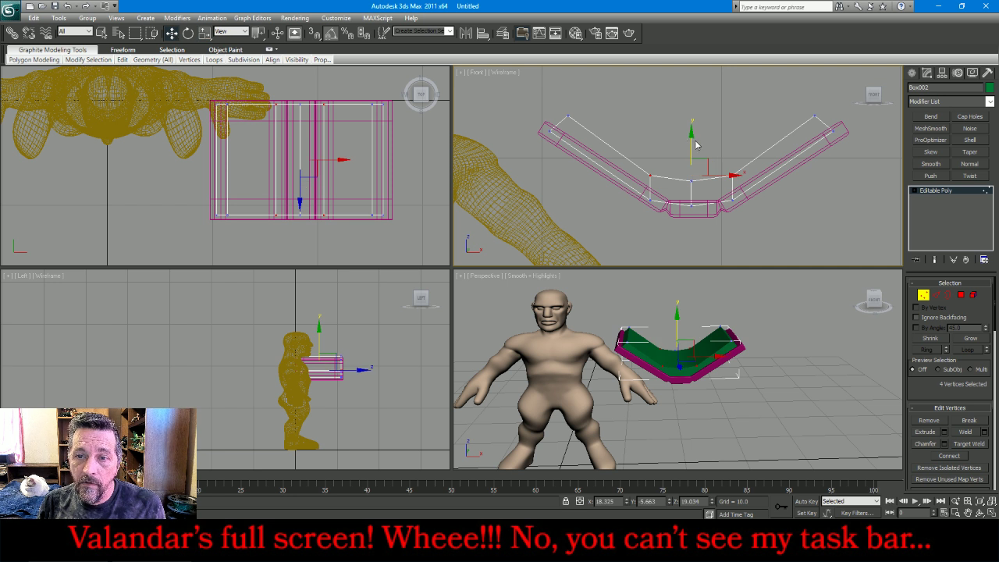
{"action": "left_click_drag", "start_coordinate": [692, 144], "coordinate": [691, 108]}
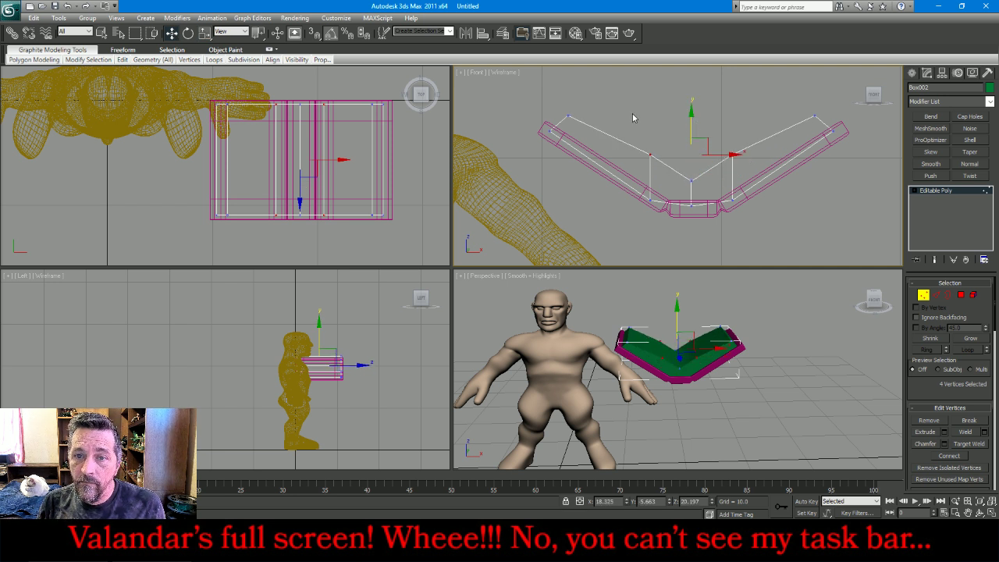
Lower the upper end vertices to almost the lower ones' level, nudge all end vertices up and lower the top centre vertices close to the bottom
{"action": "left_click_drag", "start_coordinate": [560, 98], "coordinate": [826, 130]}
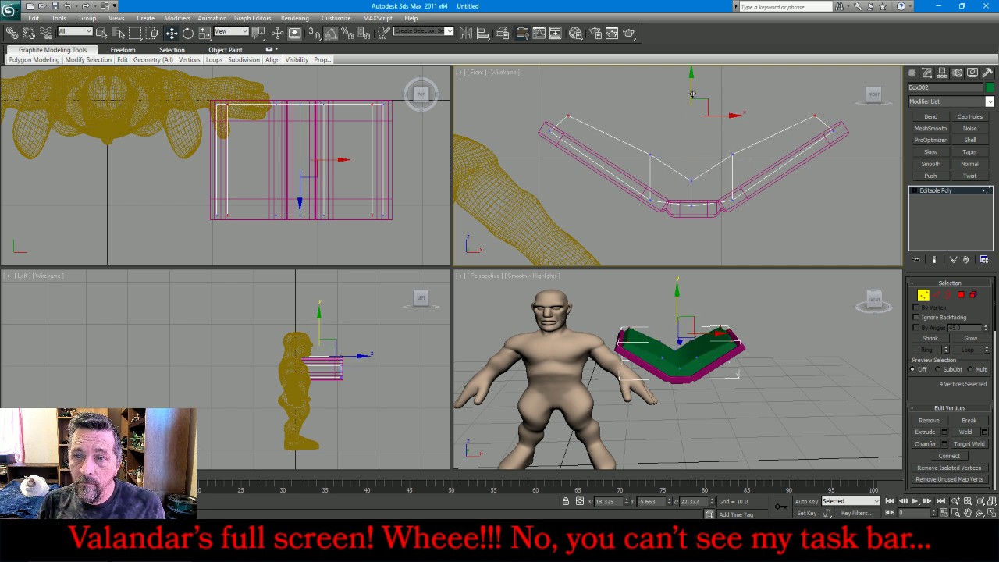
{"action": "left_click_drag", "start_coordinate": [691, 90], "coordinate": [688, 112]}
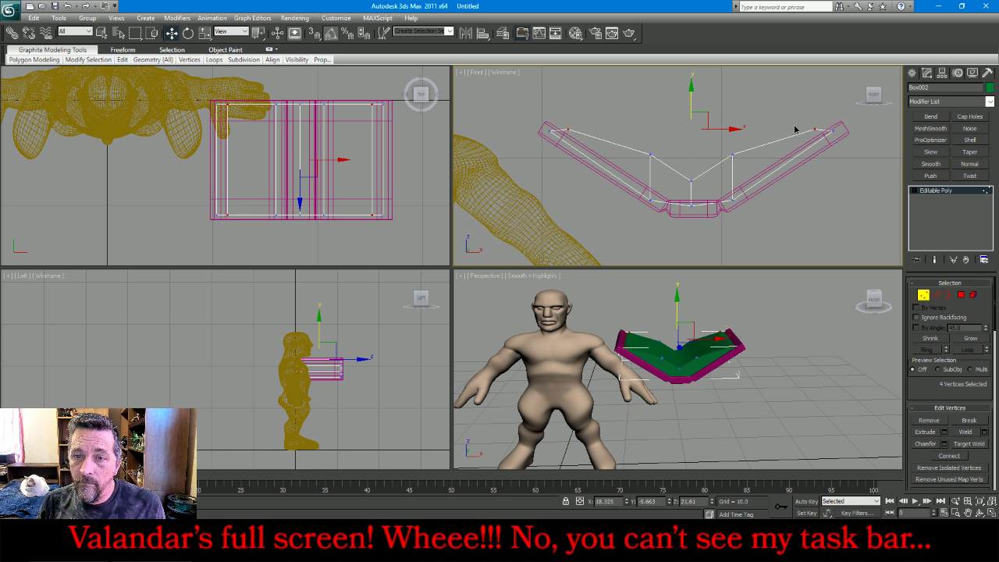
{"action": "scroll", "coordinate": [825, 132], "scroll_direction": "up", "scroll_amount": 2}
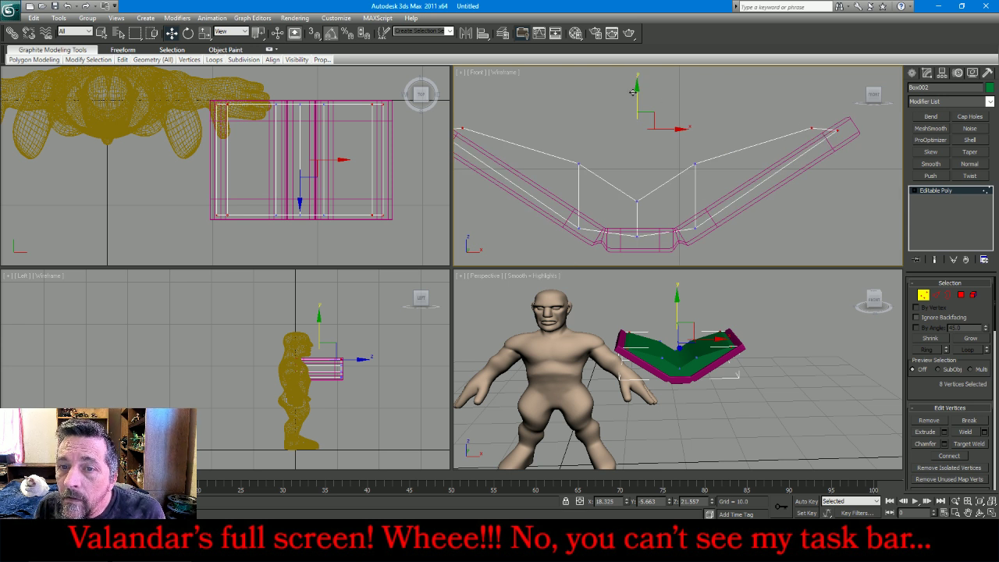
{"action": "left_click_drag", "start_coordinate": [637, 95], "coordinate": [642, 93]}
{"action": "left_click_drag", "start_coordinate": [617, 173], "coordinate": [649, 225]}
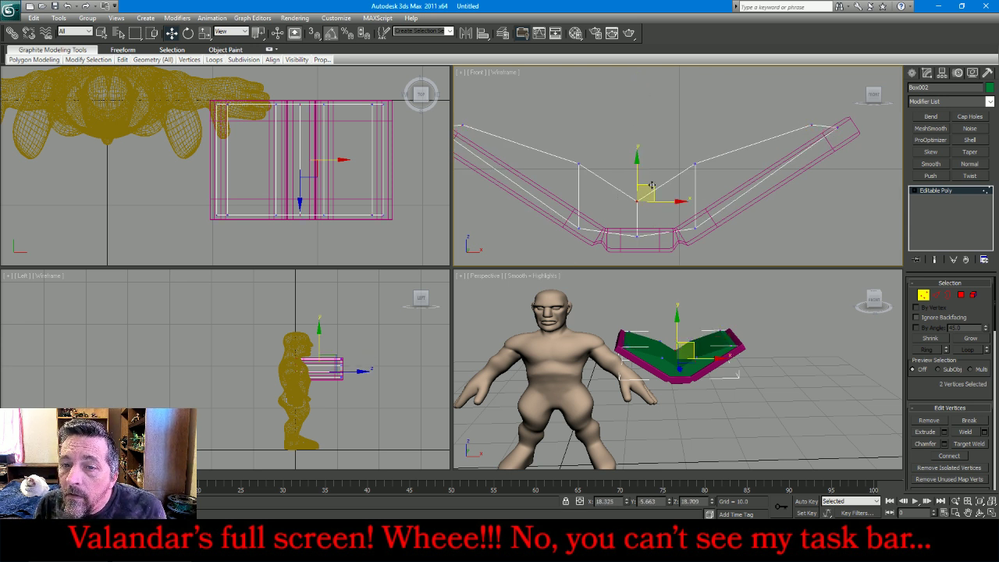
{"action": "left_click_drag", "start_coordinate": [638, 172], "coordinate": [636, 196]}
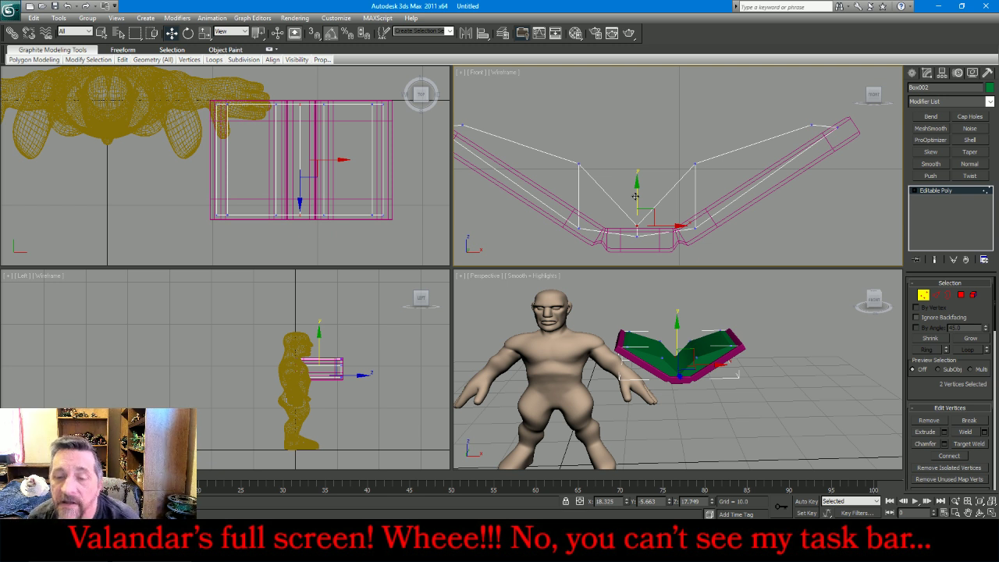
Raise the upper vertices on both sides of the box's centre slightly and scale them closer together horizontally
{"action": "left_click_drag", "start_coordinate": [572, 122], "coordinate": [700, 185], "text": "ctrl"}
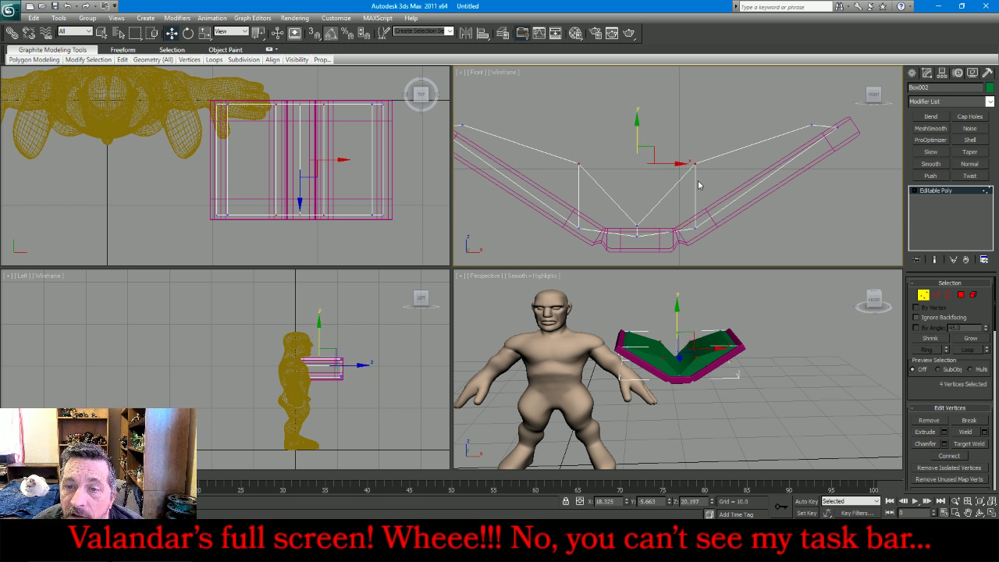
{"action": "left_click_drag", "start_coordinate": [637, 136], "coordinate": [637, 126]}
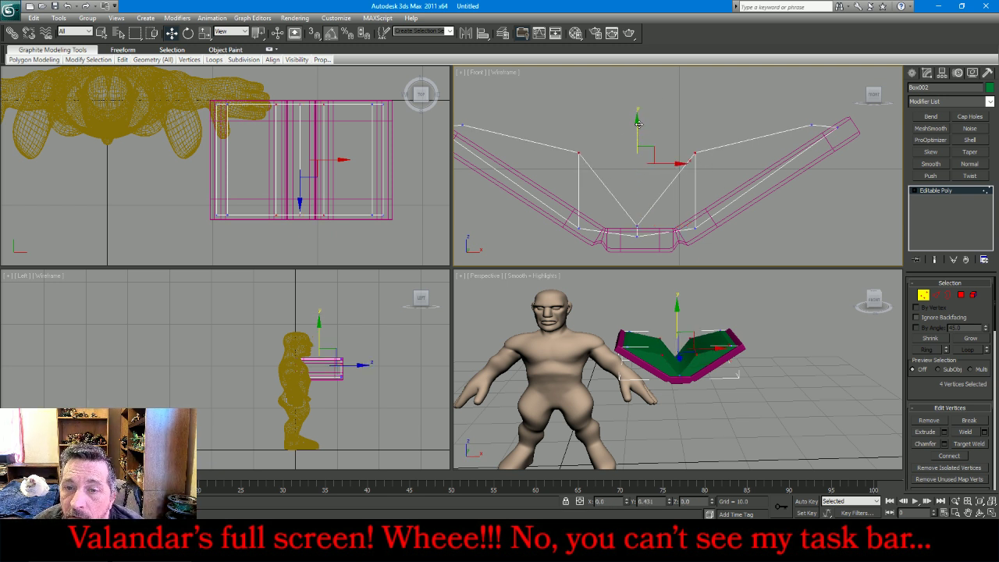
{"action": "left_click", "coordinate": [204, 33]}
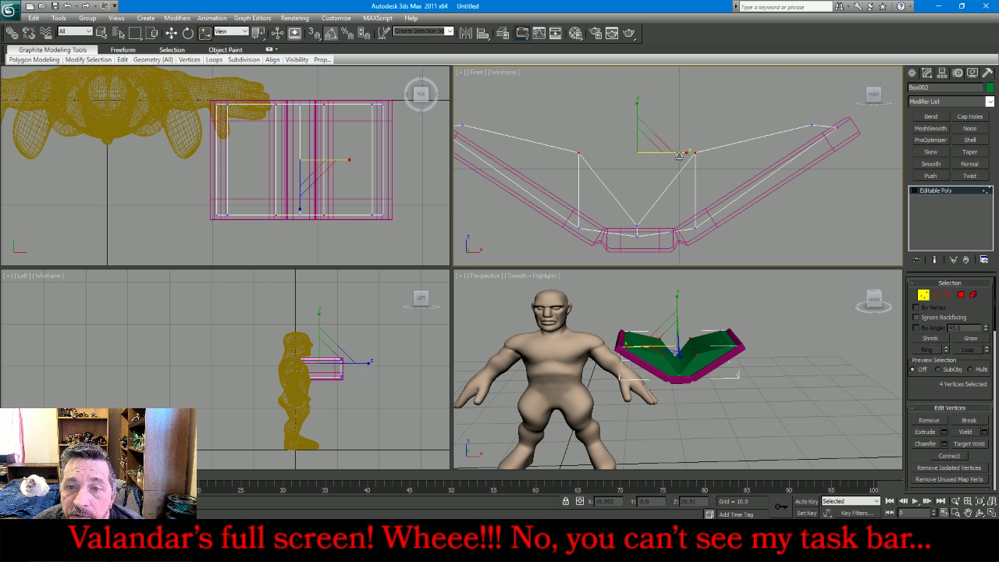
{"action": "left_click_drag", "start_coordinate": [682, 155], "coordinate": [668, 158]}
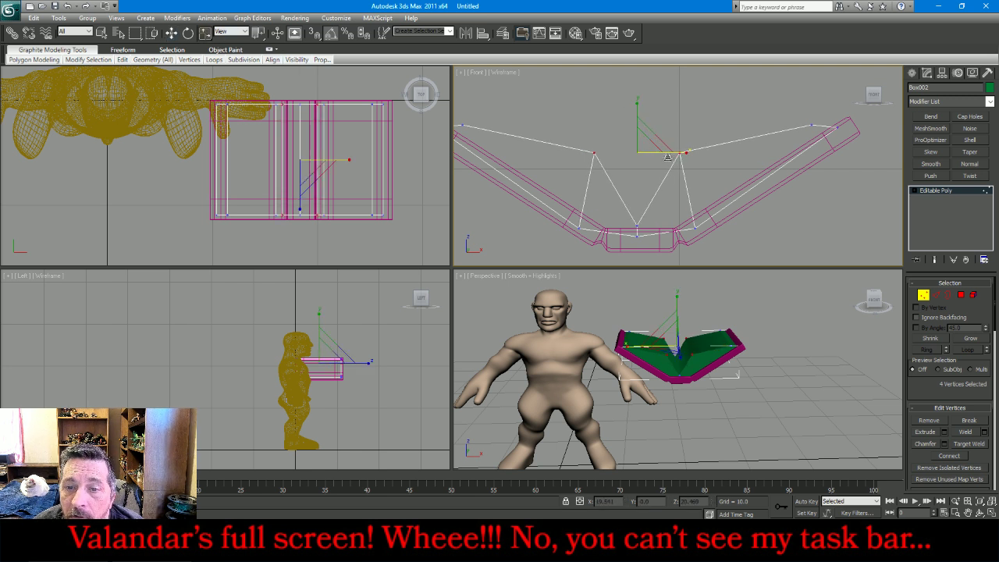
Chamfer the edges around the box's ends and centre by 0.001, leaving out the slanted edges in the middle of each half
{"action": "left_click", "coordinate": [936, 296]}
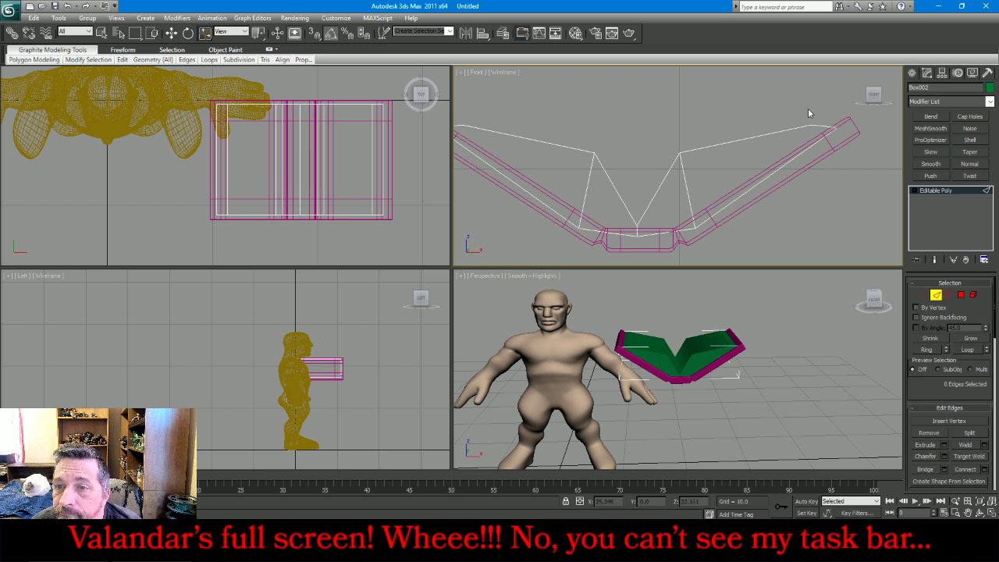
{"action": "left_click_drag", "start_coordinate": [784, 94], "coordinate": [852, 161]}
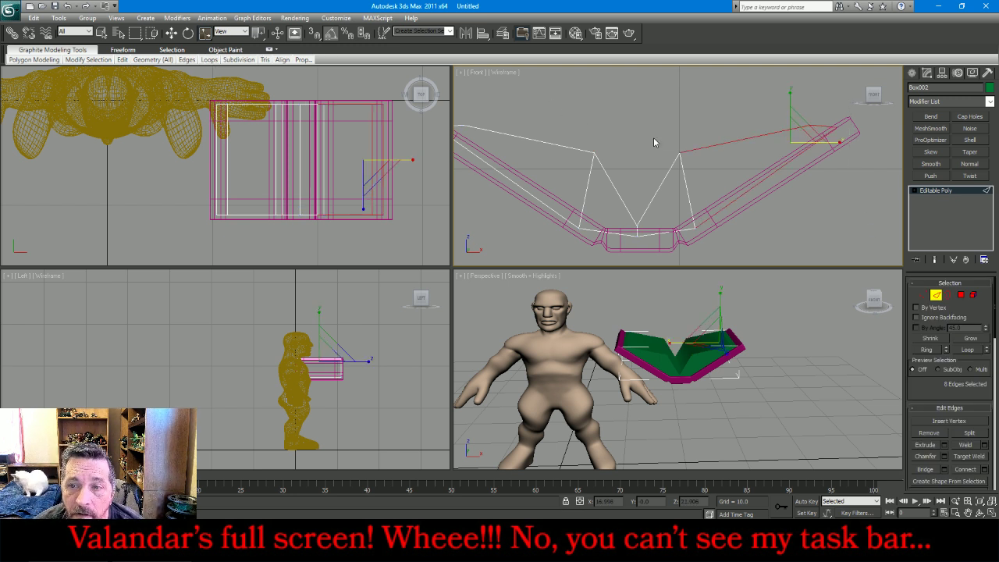
{"action": "scroll", "coordinate": [714, 158], "scroll_direction": "down", "scroll_amount": 3}
{"action": "left_click_drag", "start_coordinate": [578, 115], "coordinate": [714, 225], "text": "ctrl"}
{"action": "scroll", "coordinate": [697, 192], "scroll_direction": "up", "scroll_amount": 3}
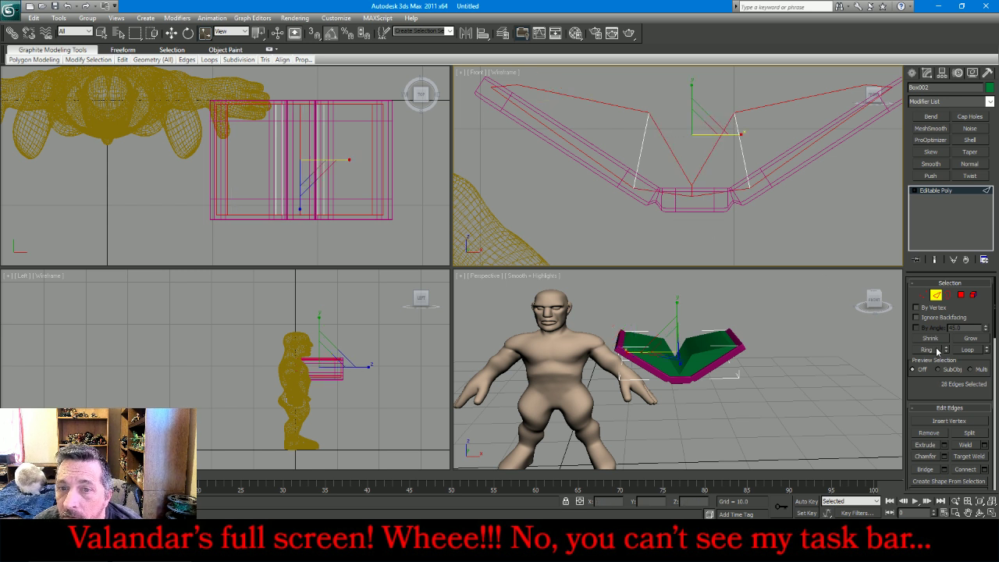
{"action": "left_click", "coordinate": [945, 457]}
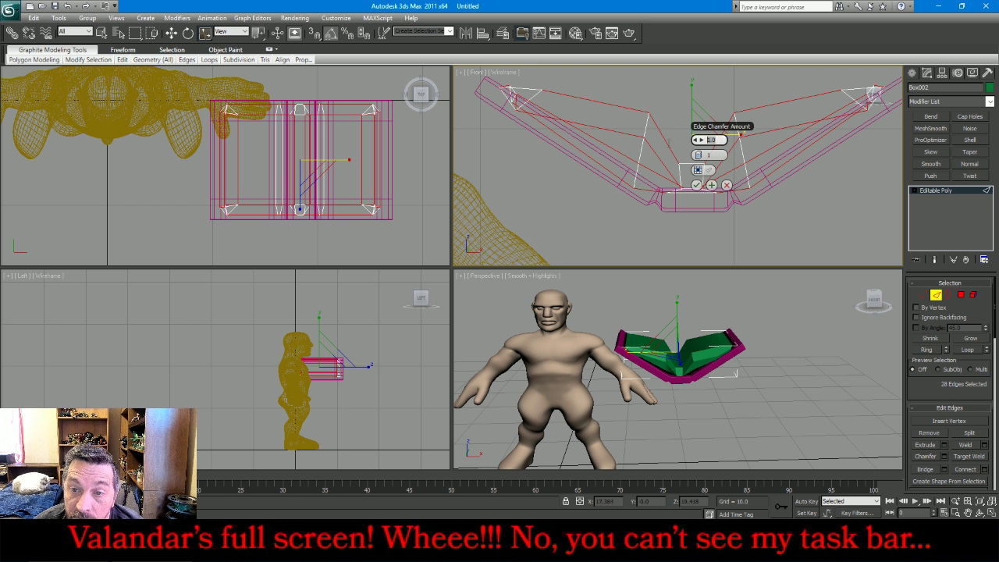
{"action": "type", "text": ".001"}
{"action": "key", "text": "Return"}
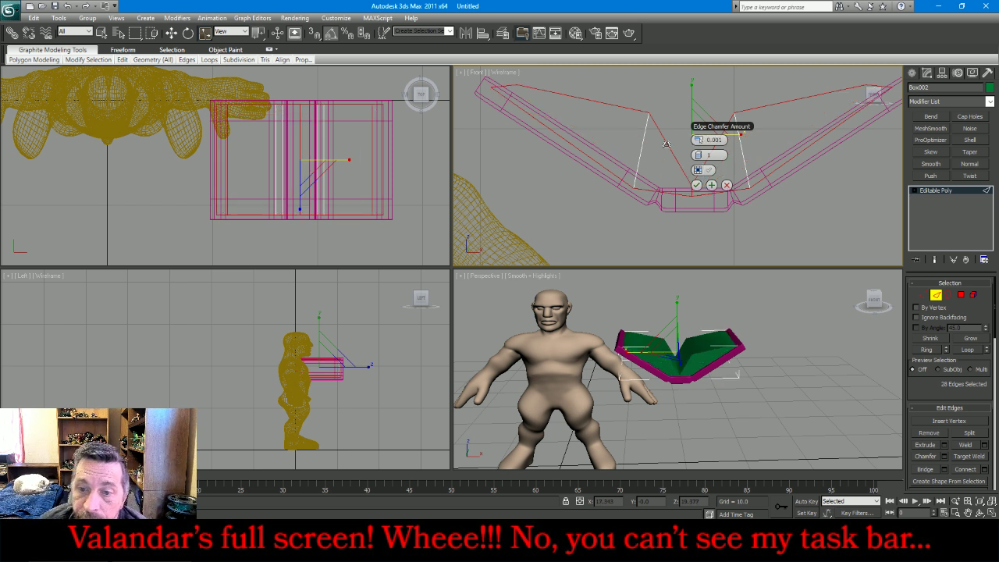
{"action": "left_click", "coordinate": [696, 186]}
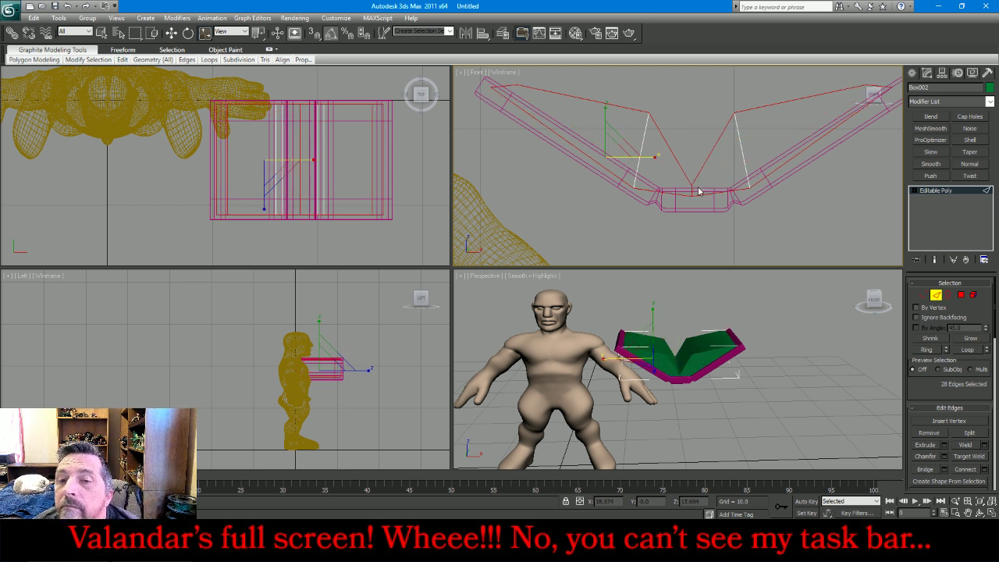
Try MeshSmooth with 2 iterations on the whole box to preview its rounding, and remove the modifier again
{"action": "left_click", "coordinate": [937, 296]}
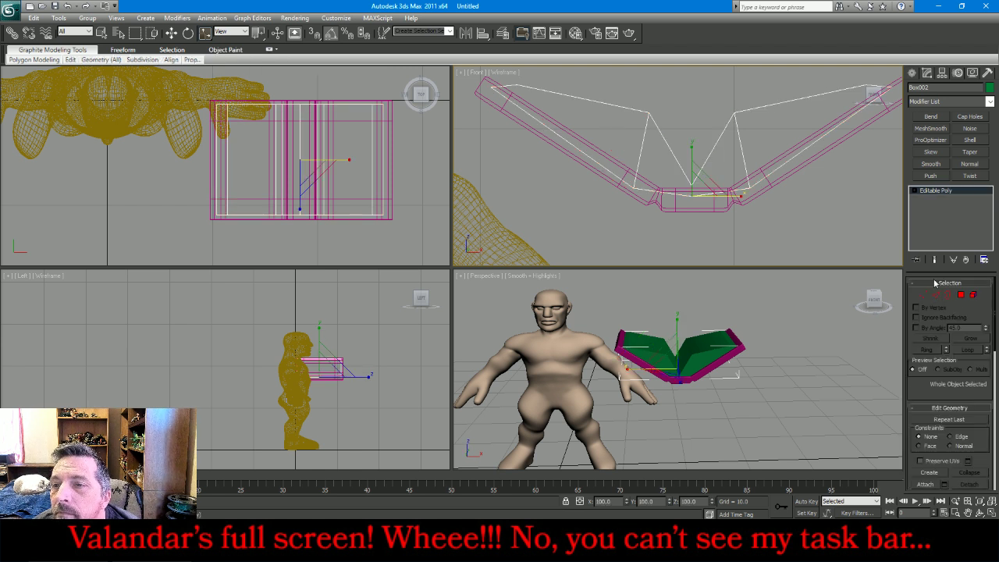
{"action": "left_click", "coordinate": [930, 128]}
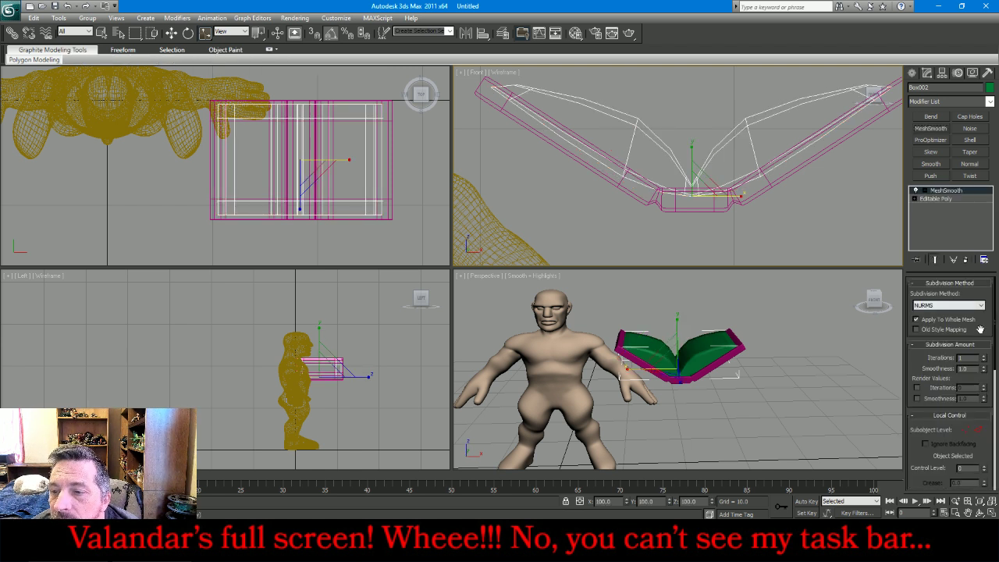
{"action": "left_click", "coordinate": [985, 355]}
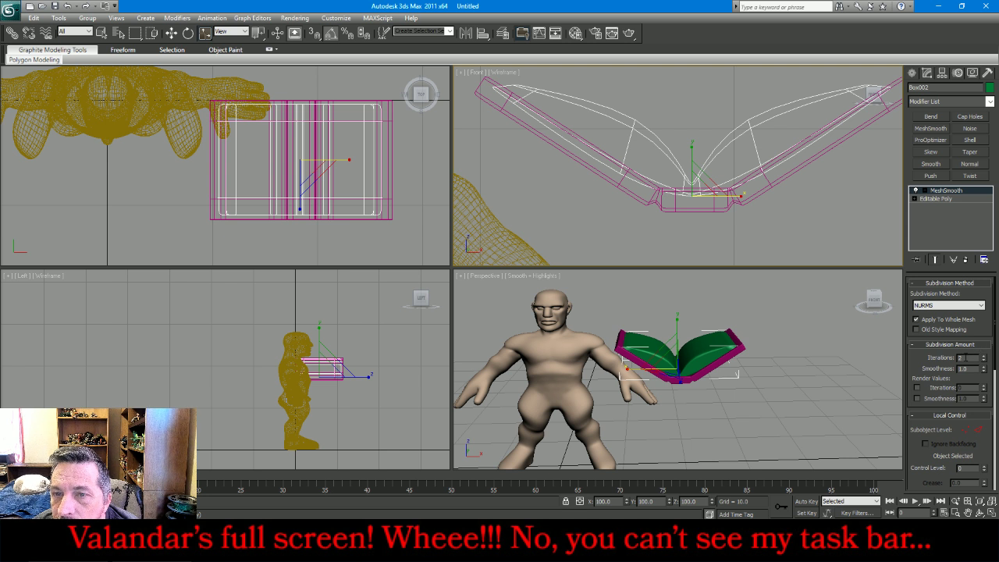
{"action": "left_click", "coordinate": [968, 259]}
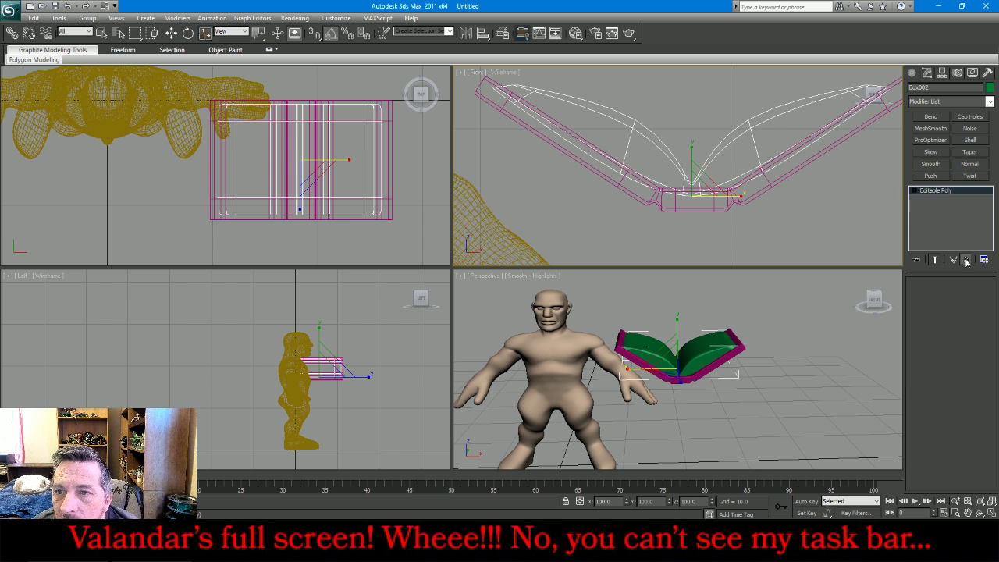
Select the inner group of upper vertices at the left end of the box for further reshaping
{"action": "left_click", "coordinate": [923, 294]}
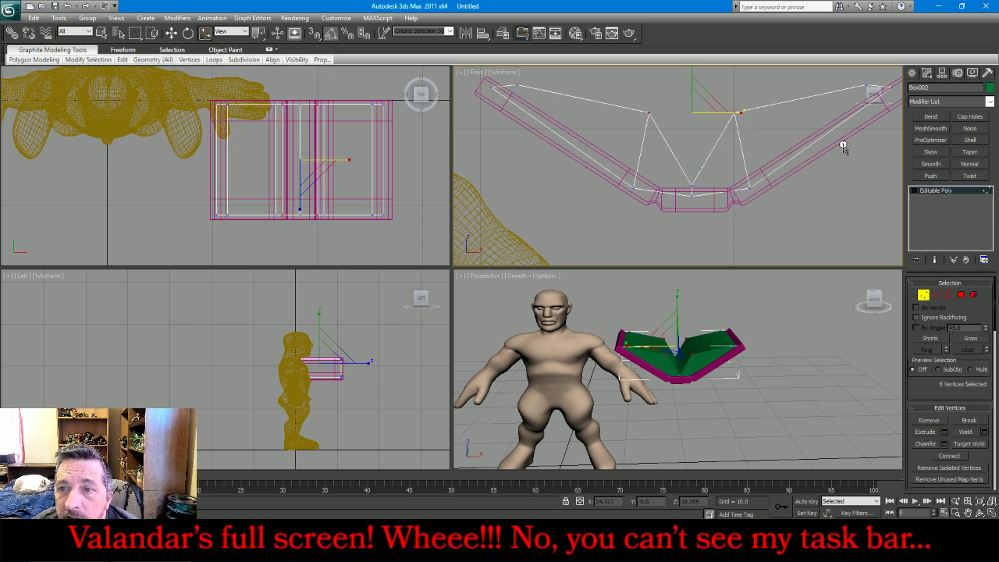
{"action": "left_click", "coordinate": [794, 199]}
{"action": "scroll", "coordinate": [794, 200], "scroll_direction": "down", "scroll_amount": 2}
{"action": "left_click_drag", "start_coordinate": [589, 96], "coordinate": [619, 139]}
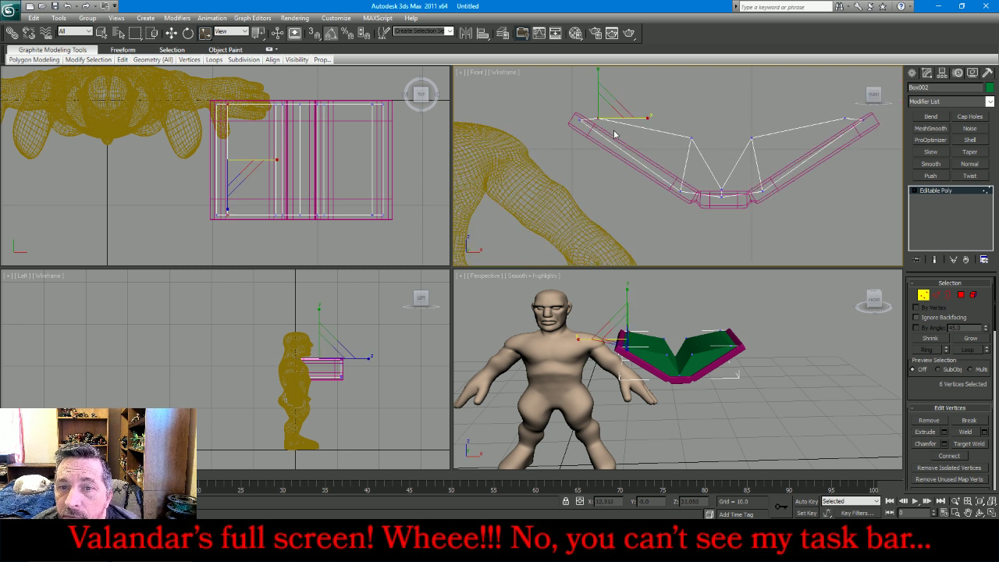
Scale the vertices near both pages' outer upper corners closer together horizontally and raise them slightly
{"action": "left_click_drag", "start_coordinate": [801, 94], "coordinate": [856, 133]}
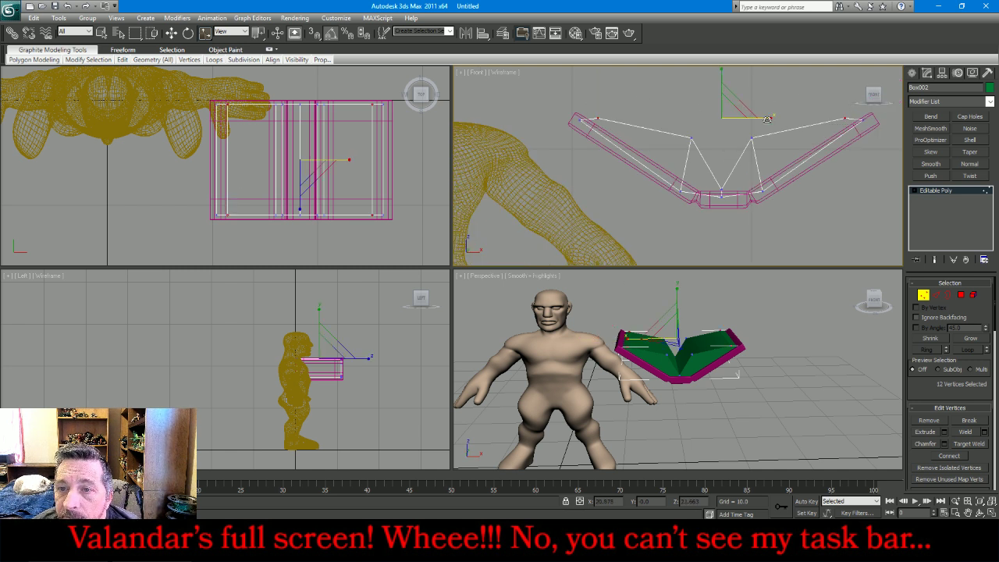
{"action": "left_click_drag", "start_coordinate": [768, 119], "coordinate": [747, 121]}
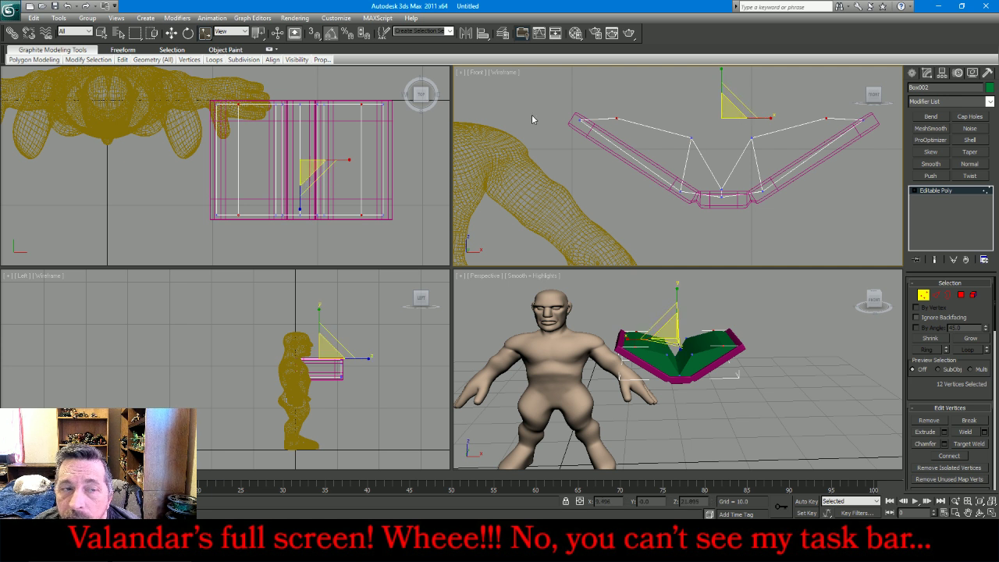
{"action": "left_click", "coordinate": [171, 33]}
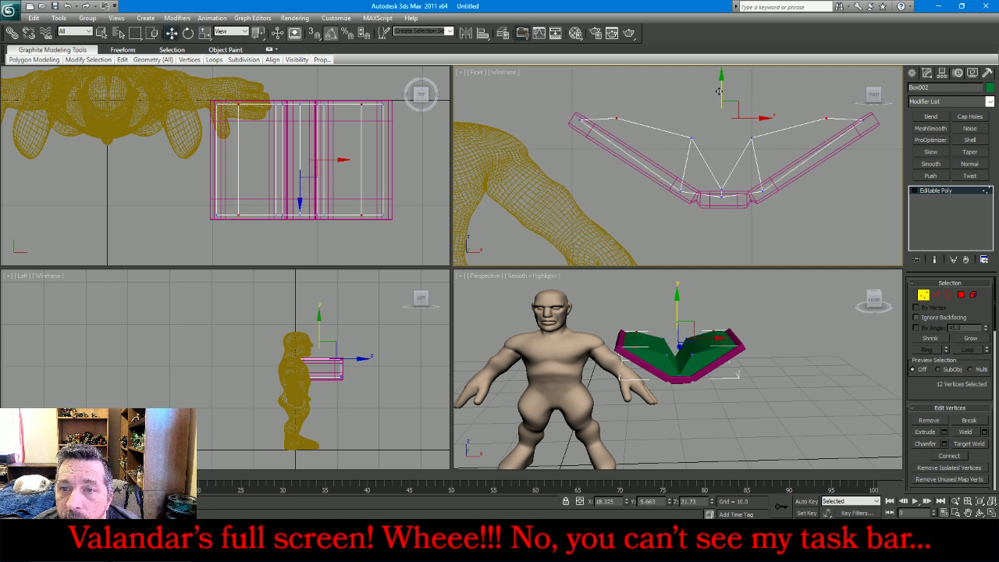
{"action": "left_click_drag", "start_coordinate": [719, 91], "coordinate": [724, 81]}
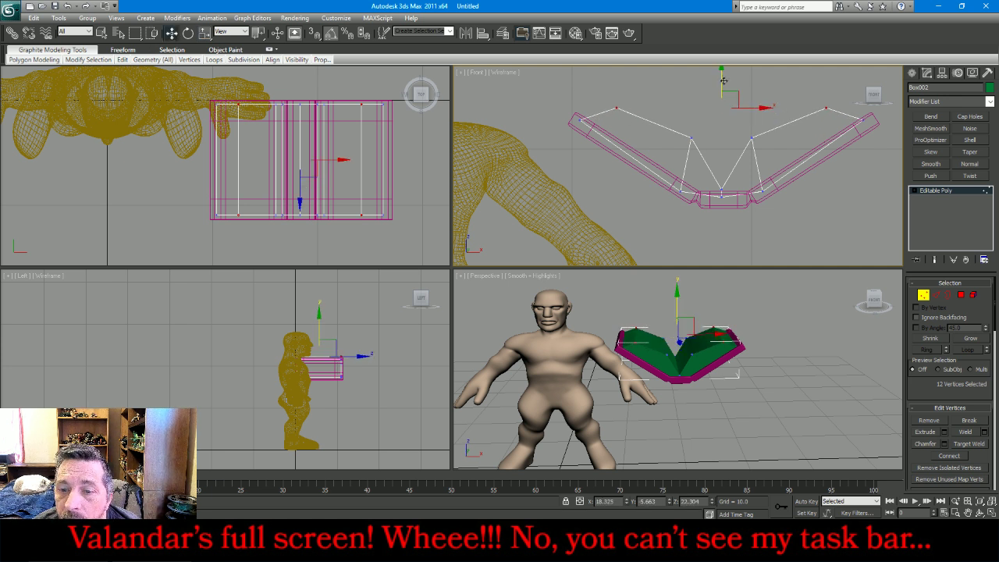
Apply MeshSmooth to the page block and use its control vertices to lower the outer upper points and spread them apart horizontally
{"action": "left_click", "coordinate": [924, 296]}
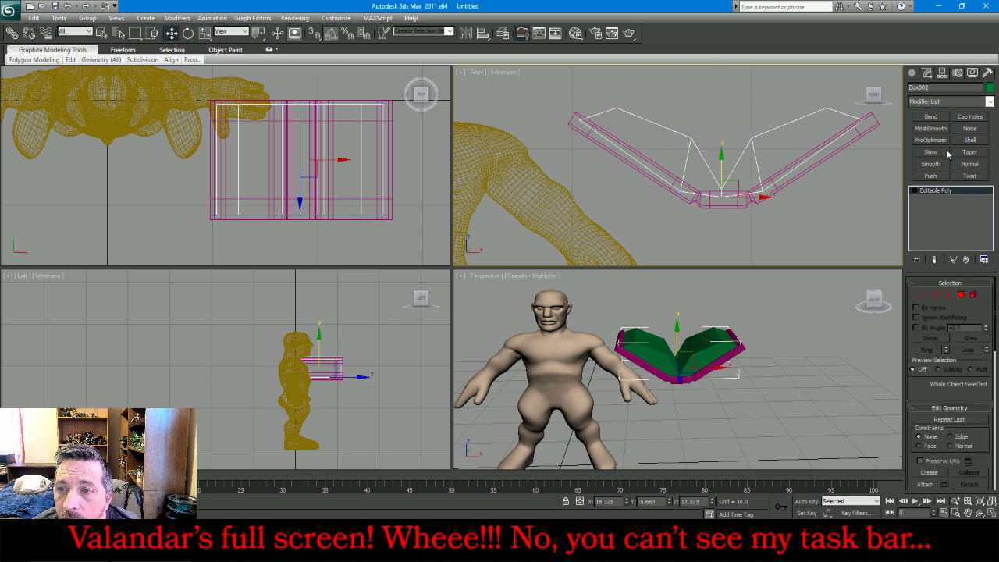
{"action": "left_click", "coordinate": [937, 129]}
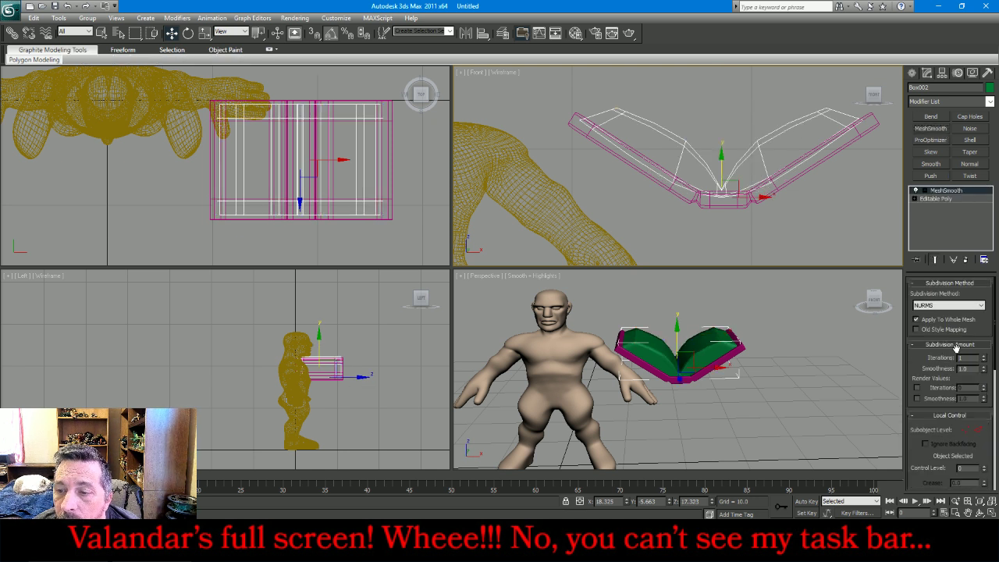
{"action": "left_click", "coordinate": [966, 430]}
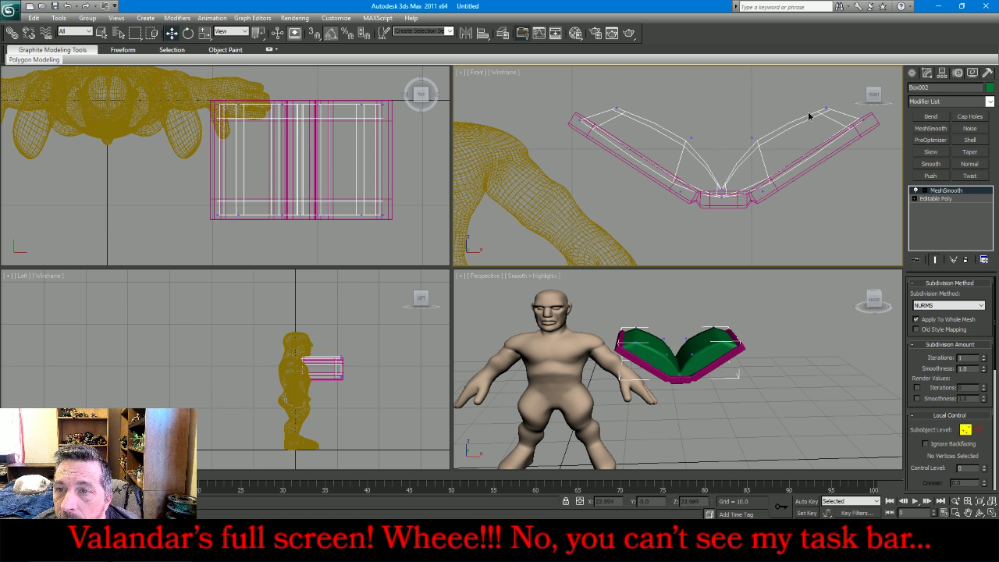
{"action": "left_click_drag", "start_coordinate": [832, 117], "coordinate": [605, 77]}
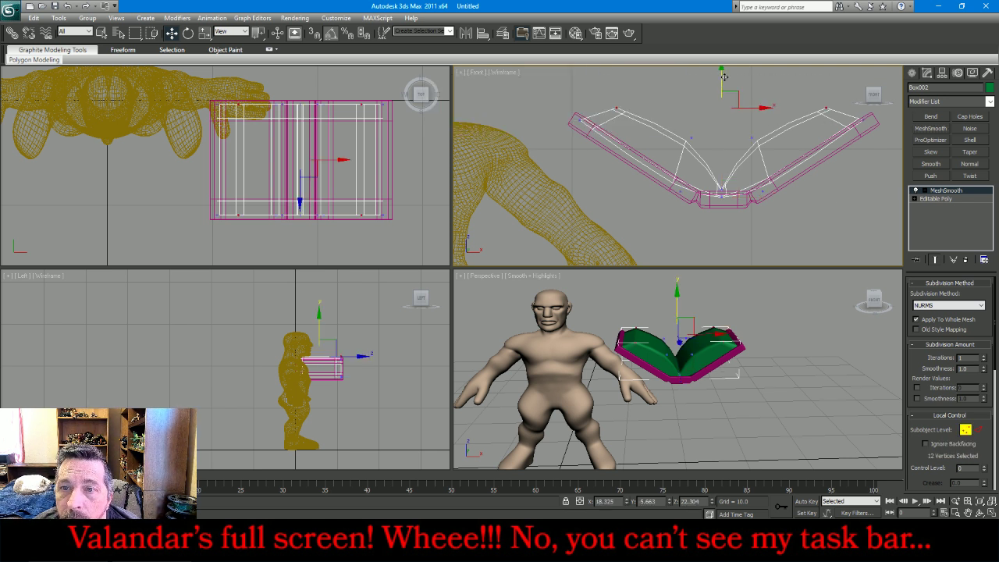
{"action": "left_click_drag", "start_coordinate": [722, 75], "coordinate": [721, 86]}
{"action": "left_click", "coordinate": [204, 34]}
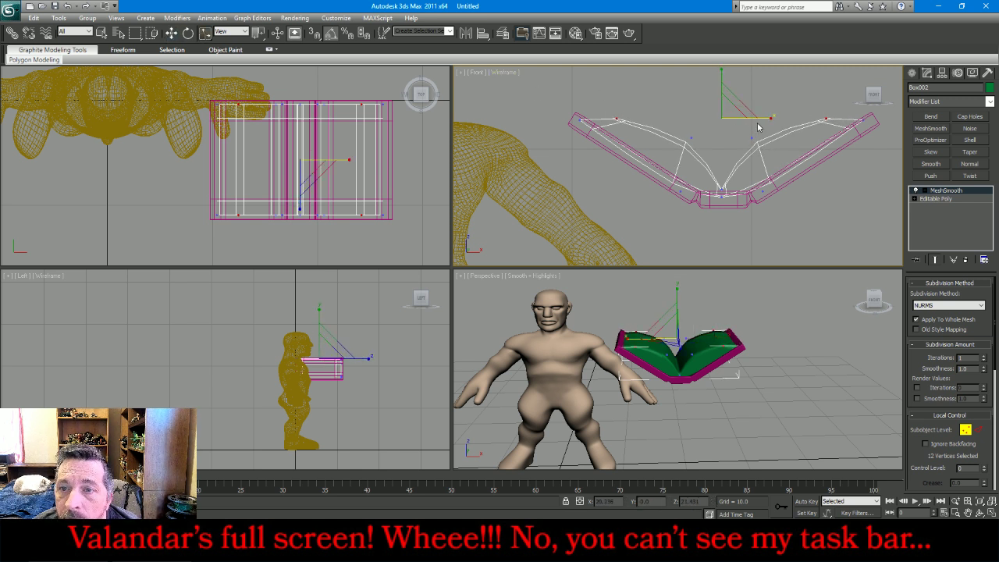
{"action": "left_click_drag", "start_coordinate": [767, 119], "coordinate": [773, 121]}
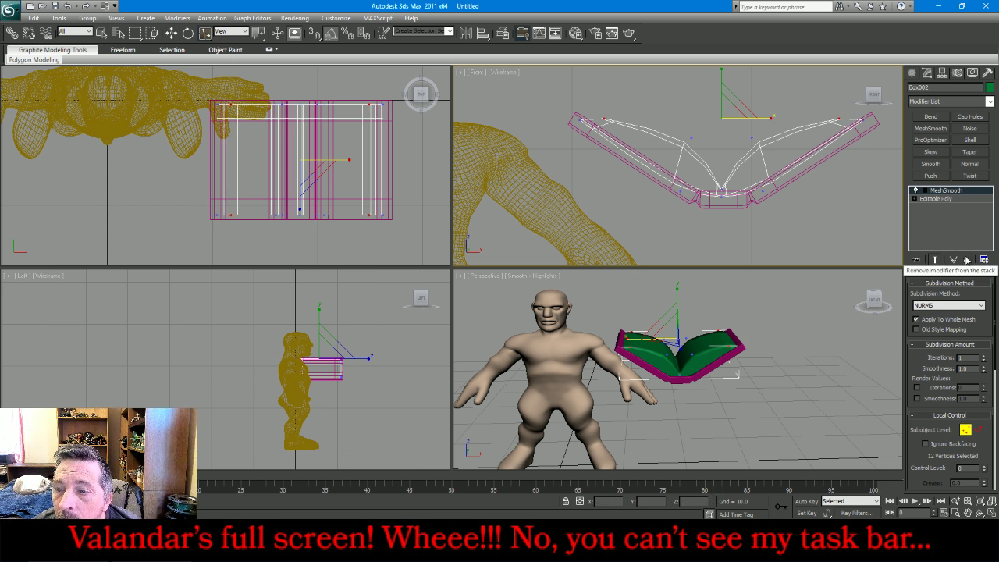
Set the MeshSmooth iterations to 0 and collapse the page block's modifier stack
{"action": "left_click", "coordinate": [984, 361]}
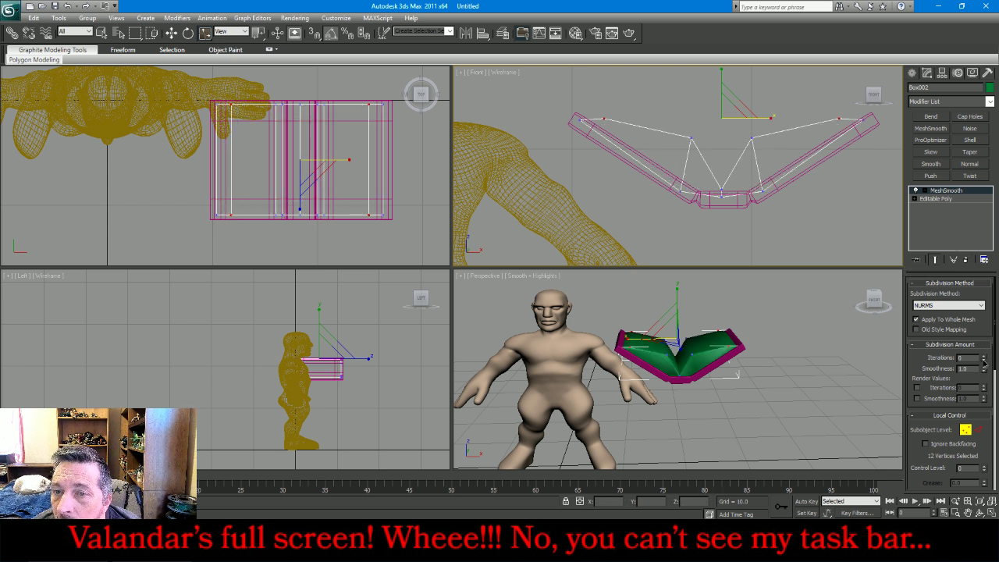
{"action": "right_click", "coordinate": [953, 216]}
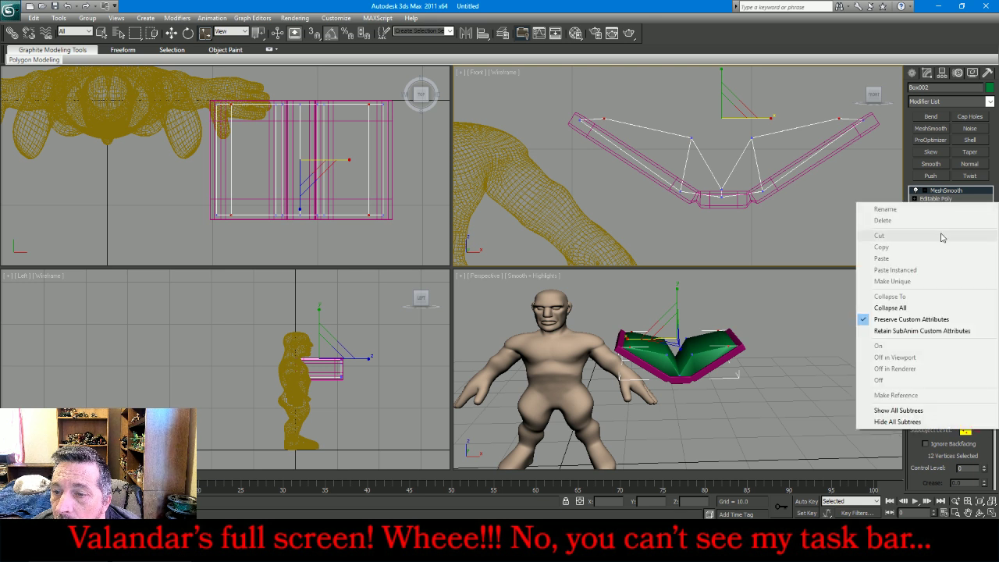
{"action": "left_click", "coordinate": [933, 308]}
Connect the long upper and lower edges of both page halves with 1 segment
{"action": "left_click", "coordinate": [935, 295]}
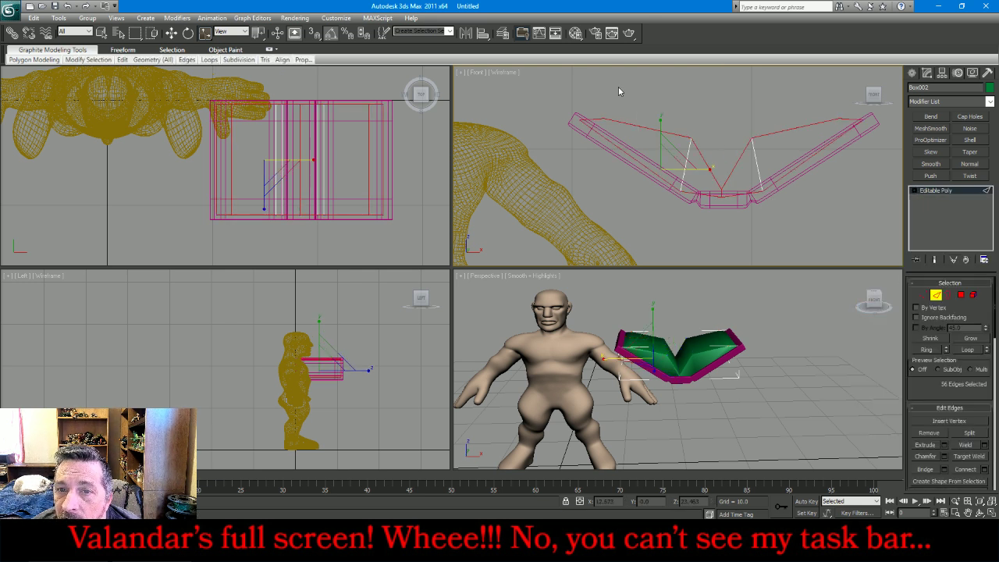
{"action": "left_click_drag", "start_coordinate": [627, 91], "coordinate": [657, 197]}
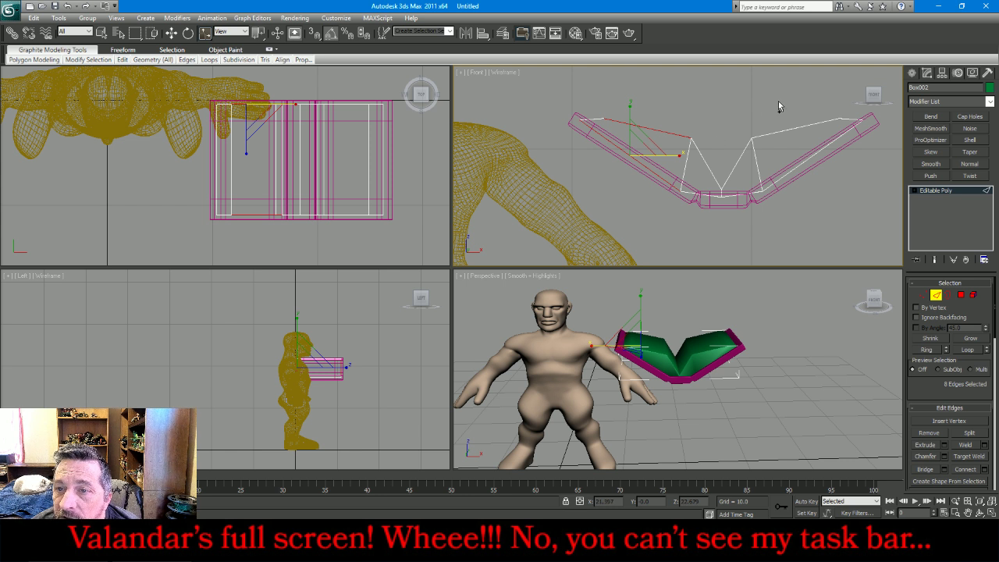
{"action": "left_click_drag", "start_coordinate": [778, 101], "coordinate": [823, 193], "text": "ctrl"}
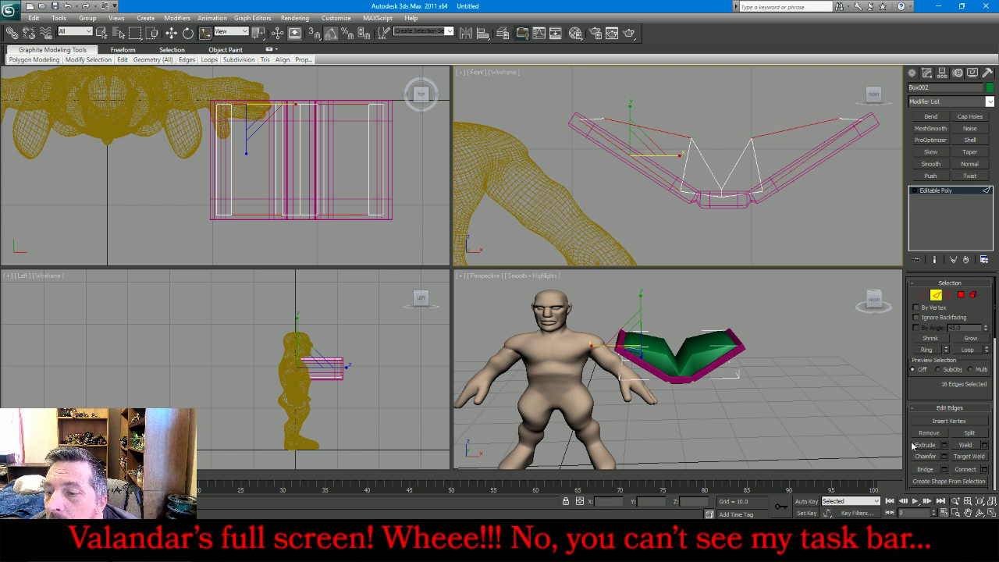
{"action": "left_click", "coordinate": [984, 470]}
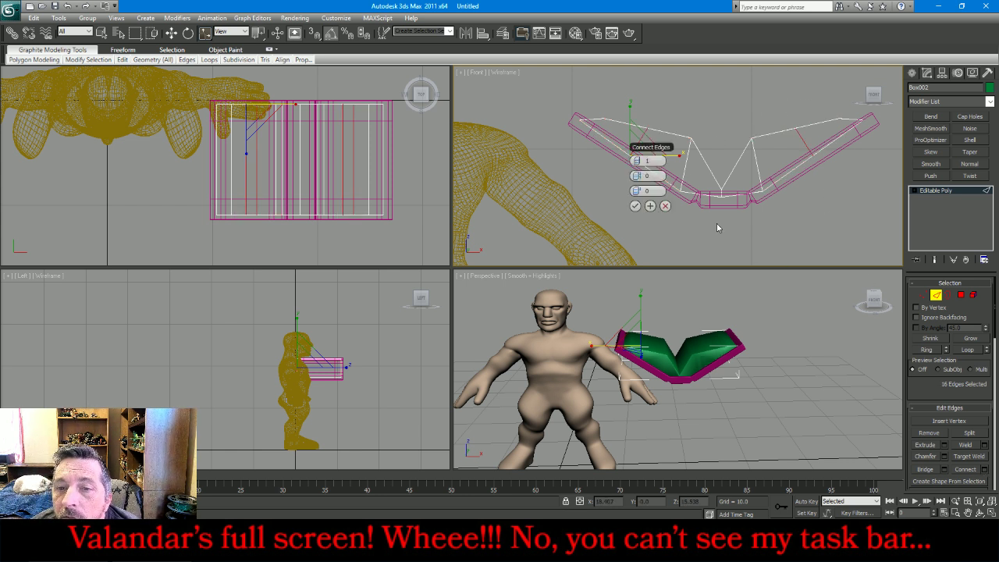
{"action": "left_click", "coordinate": [635, 206]}
Spread the new upper vertices of both page halves slightly apart and lower them to curve the pages
{"action": "key", "text": "1"}
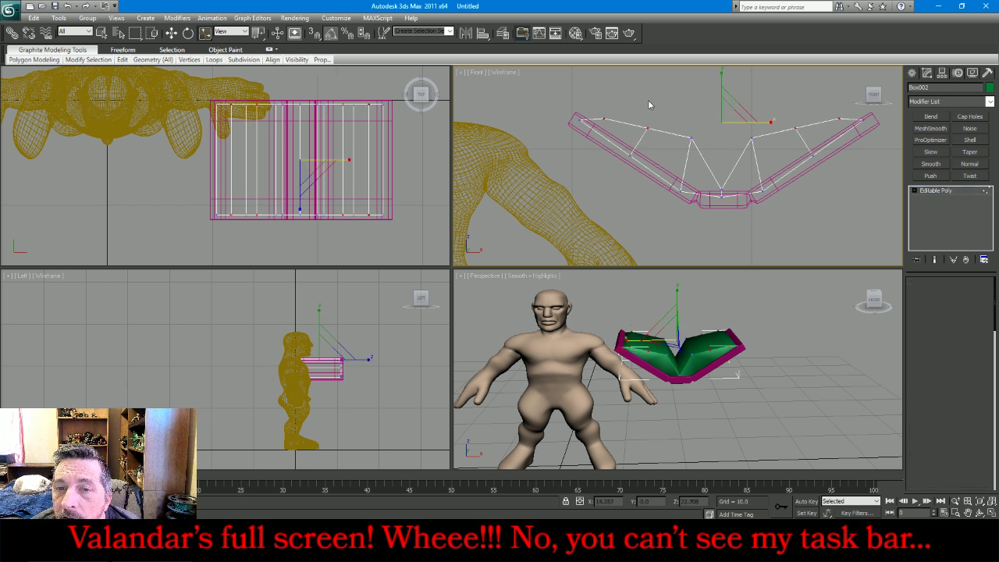
{"action": "left_click_drag", "start_coordinate": [794, 131], "coordinate": [802, 133]}
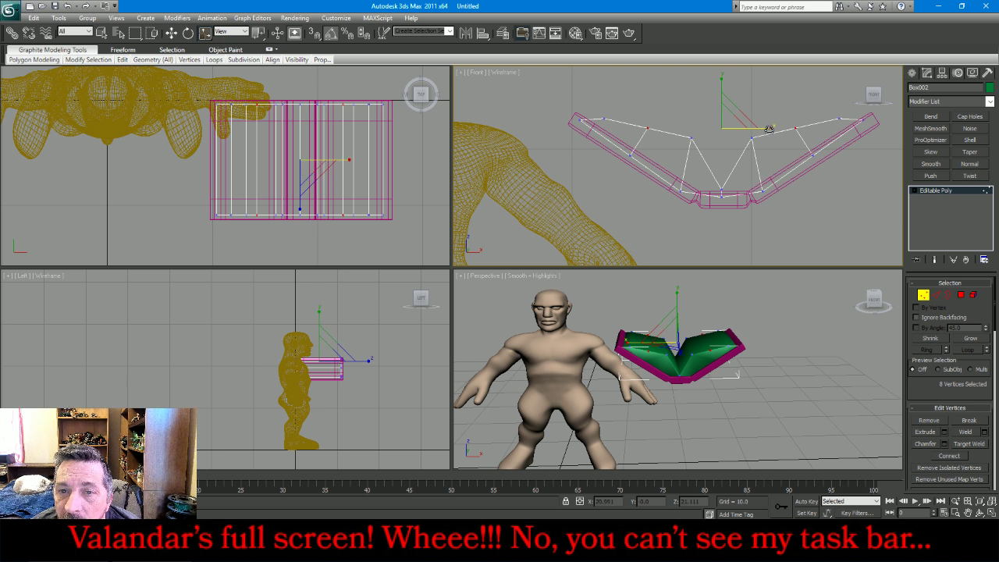
{"action": "left_click_drag", "start_coordinate": [770, 129], "coordinate": [775, 129]}
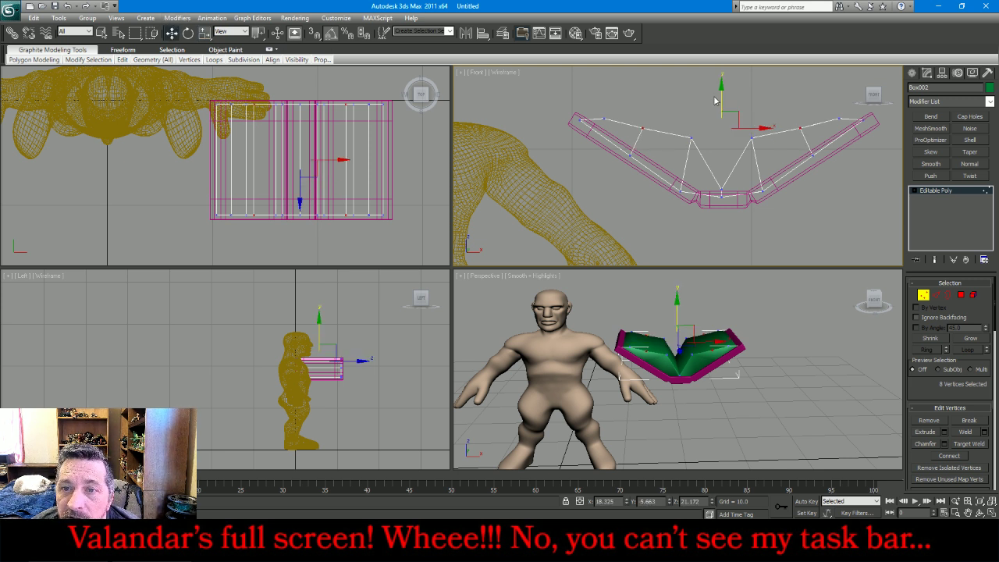
{"action": "left_click_drag", "start_coordinate": [720, 98], "coordinate": [717, 107]}
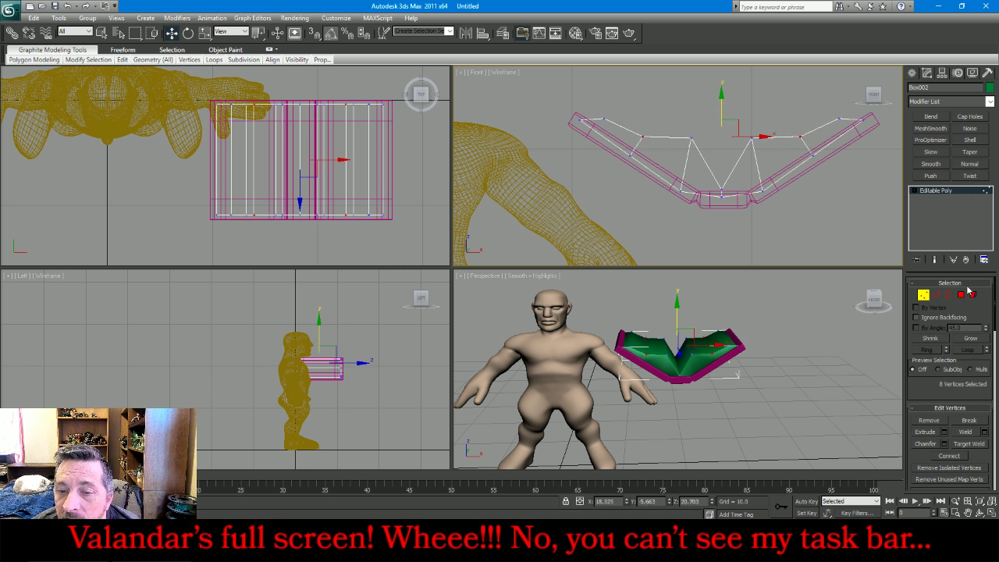
Apply MeshSmooth with 2 iterations to the page block and collapse its modifier stack
{"action": "left_click", "coordinate": [930, 192]}
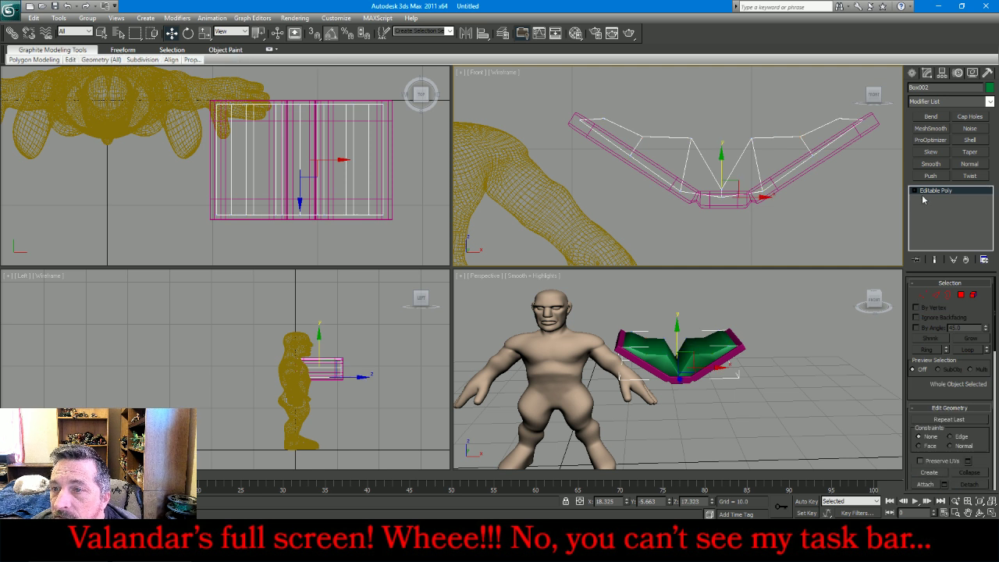
{"action": "left_click", "coordinate": [933, 129]}
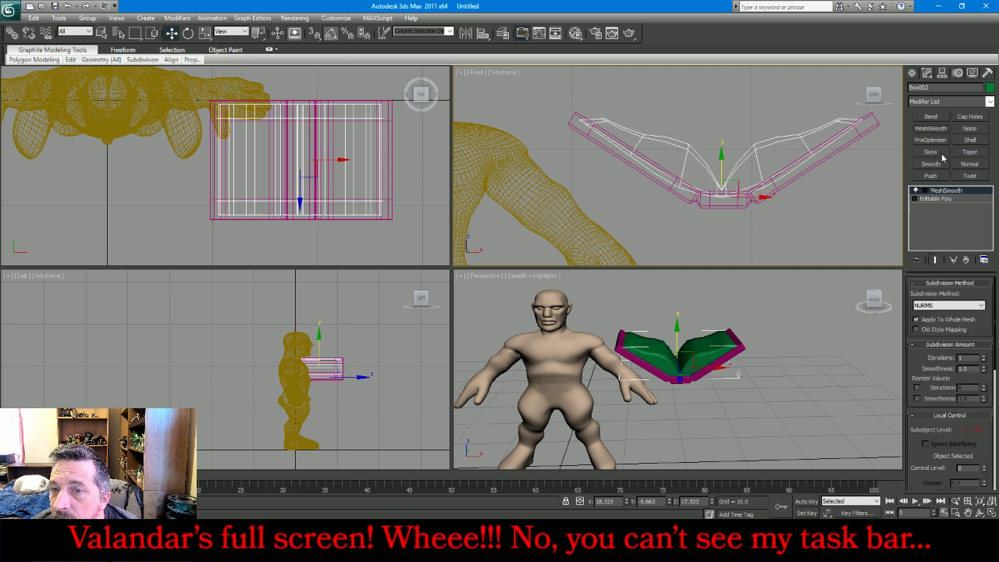
{"action": "left_click", "coordinate": [985, 356]}
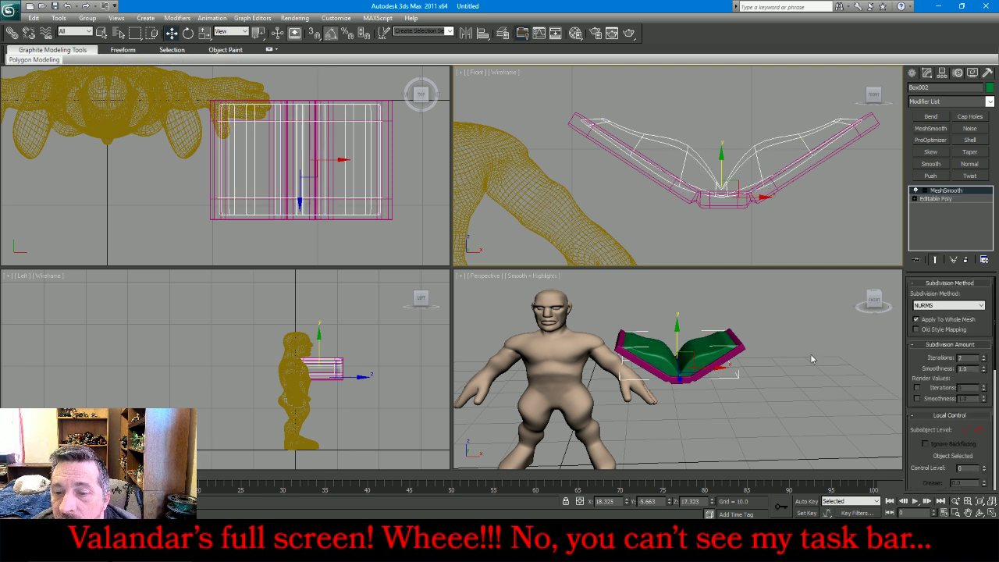
{"action": "key", "text": "e"}
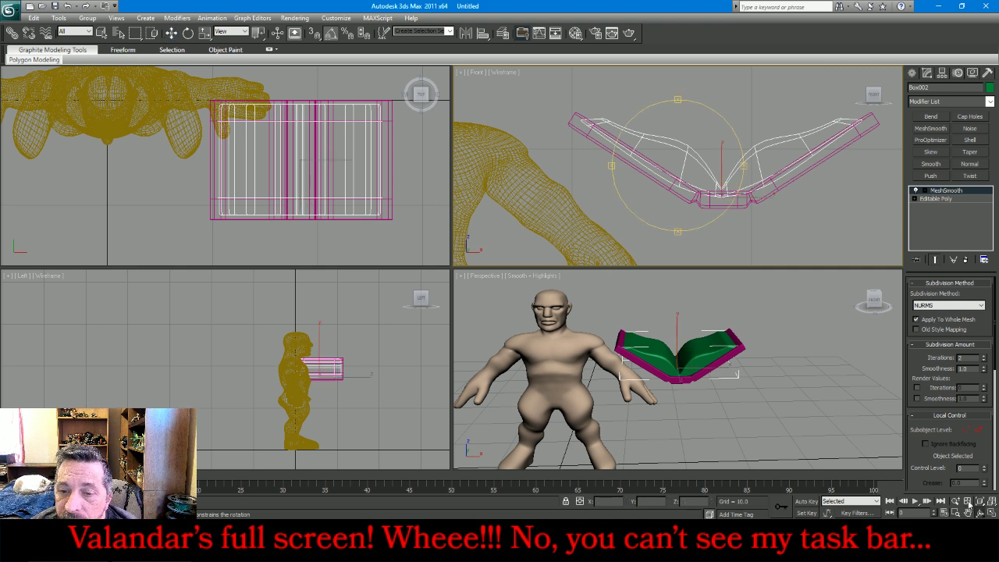
{"action": "mouse_move", "coordinate": [703, 345]}
{"action": "left_mouse_down"}
{"action": "mouse_move", "coordinate": [724, 408]}
{"action": "mouse_move", "coordinate": [809, 410]}
{"action": "mouse_move", "coordinate": [854, 380]}
{"action": "mouse_move", "coordinate": [841, 334]}
{"action": "mouse_move", "coordinate": [773, 289]}
{"action": "mouse_move", "coordinate": [631, 305]}
{"action": "mouse_move", "coordinate": [672, 348]}
{"action": "mouse_move", "coordinate": [707, 363]}
{"action": "mouse_move", "coordinate": [701, 342]}
{"action": "left_mouse_up"}
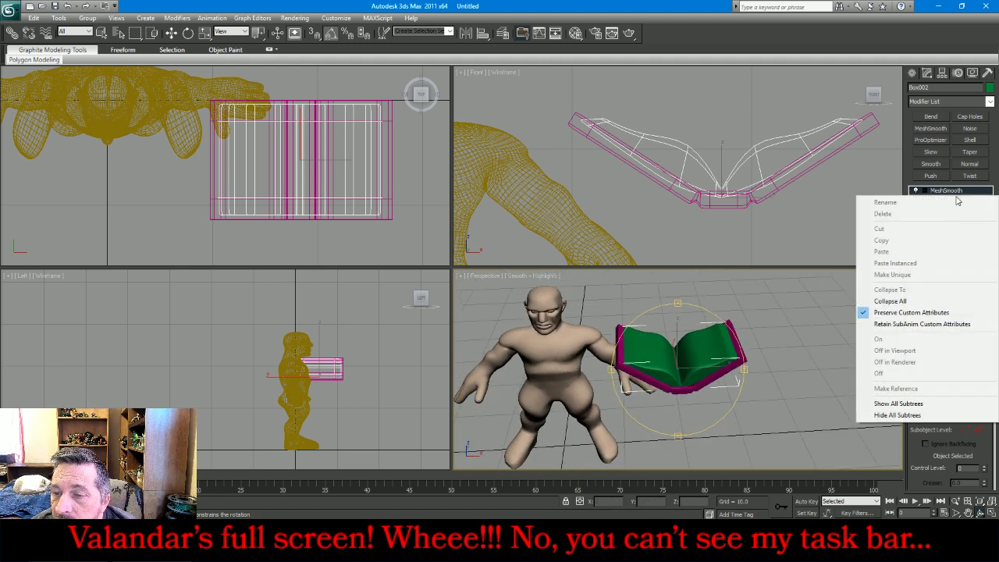
{"action": "right_click", "coordinate": [954, 192]}
{"action": "left_click", "coordinate": [929, 304]}
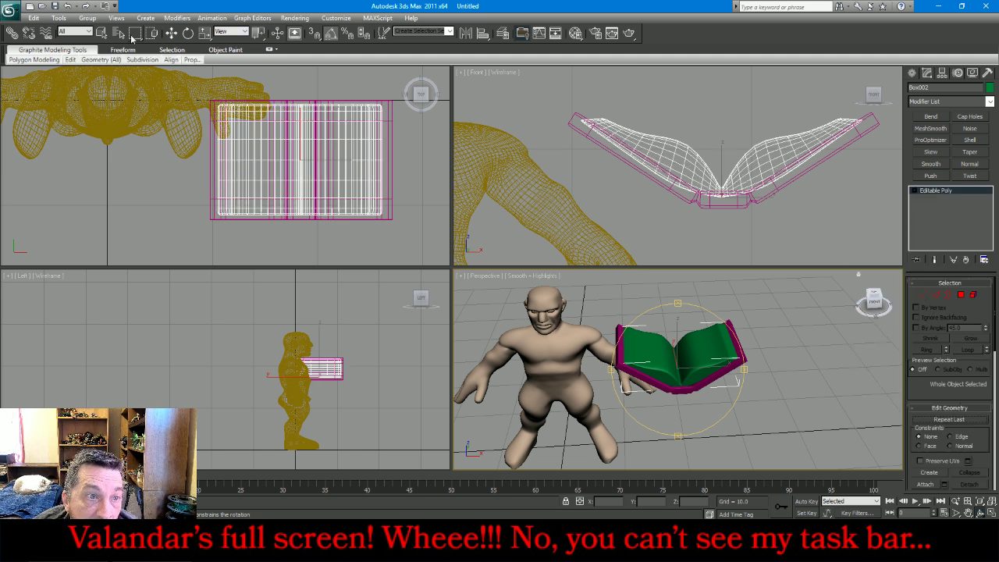
Select the book cover and collapse its MeshSmooth modifier into an editable poly
{"action": "left_click", "coordinate": [101, 32]}
{"action": "left_click", "coordinate": [711, 210]}
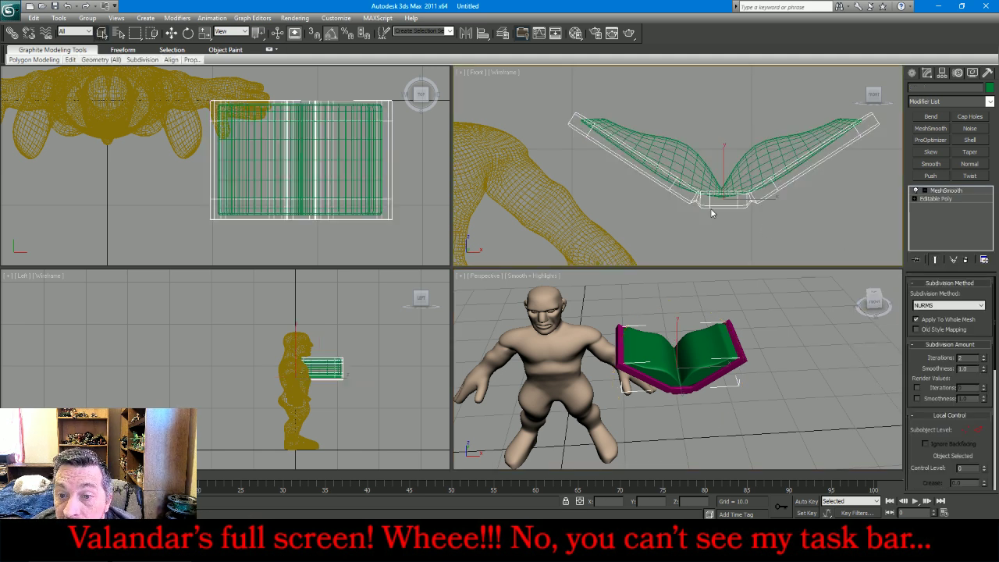
{"action": "right_click", "coordinate": [946, 191]}
{"action": "left_click", "coordinate": [893, 302]}
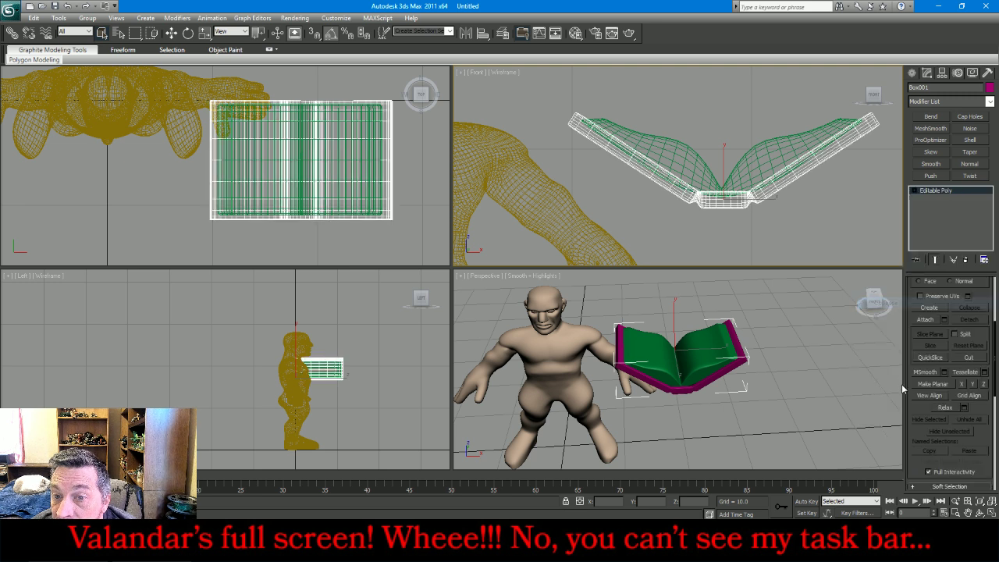
Attach the page block to the book cover so both form one object
{"action": "left_click", "coordinate": [927, 485]}
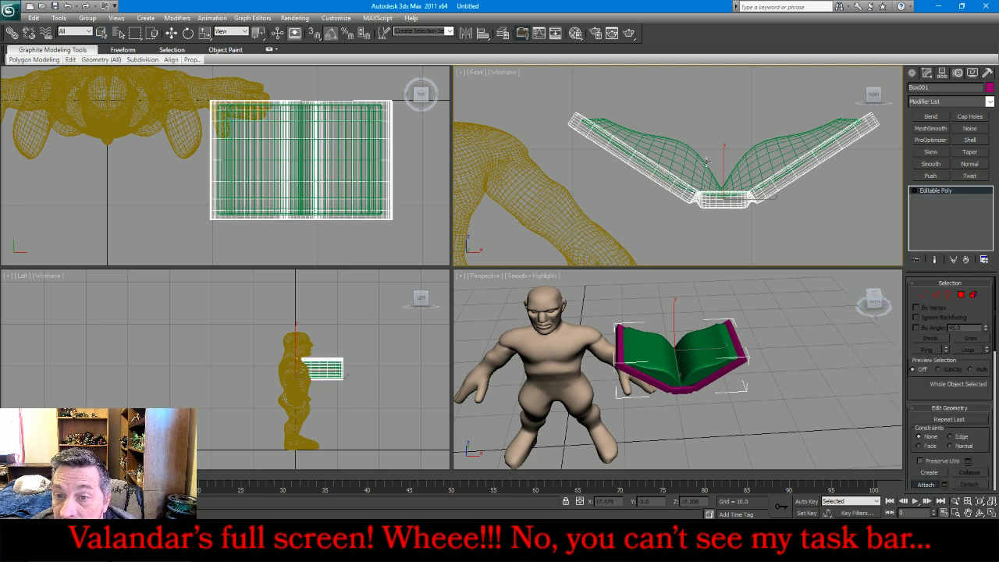
{"action": "left_click", "coordinate": [752, 161]}
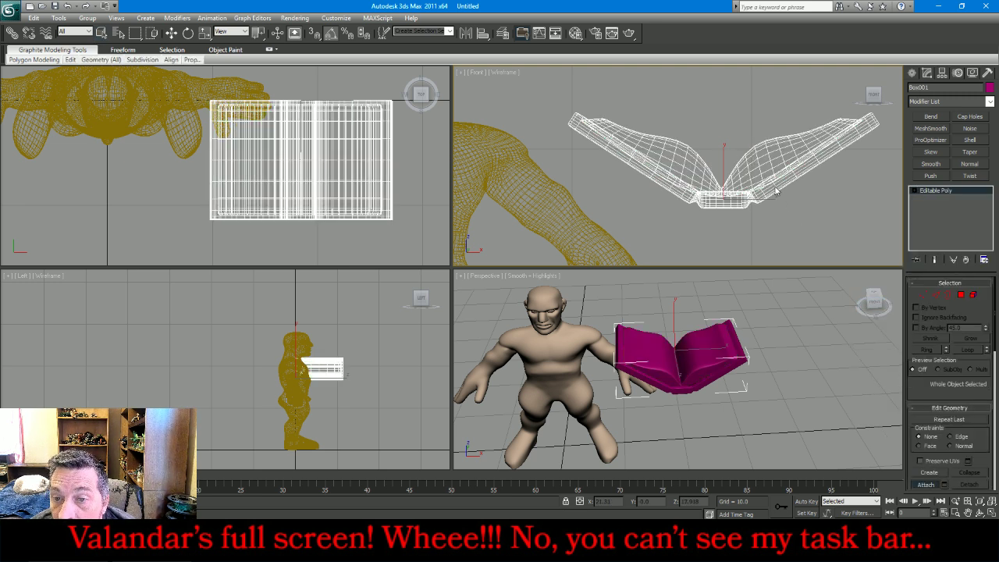
{"action": "scroll", "coordinate": [776, 190], "scroll_direction": "up", "scroll_amount": 5}
{"action": "scroll", "coordinate": [728, 190], "scroll_direction": "down", "scroll_amount": 4}
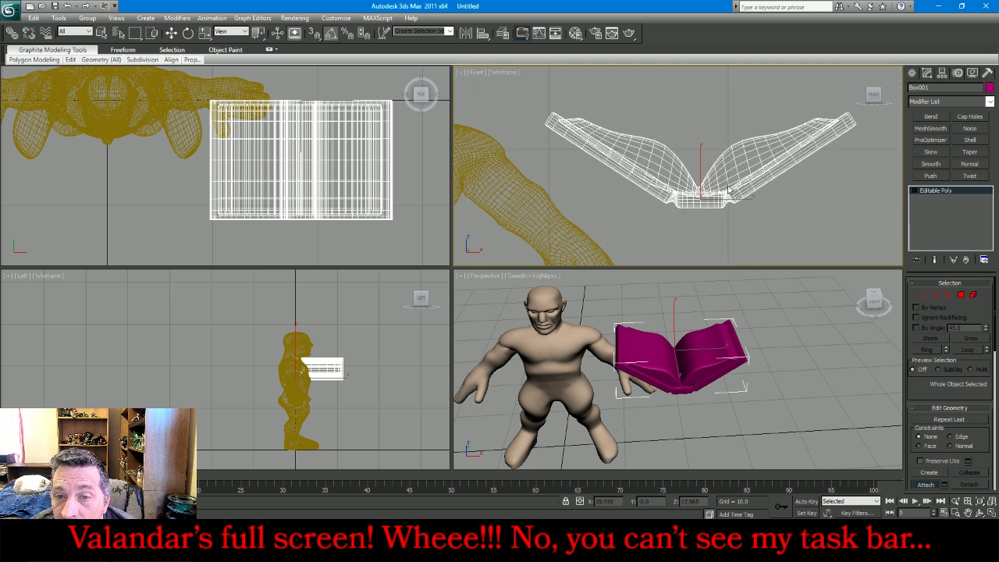
{"action": "left_click", "coordinate": [924, 485]}
Scale the combined book uniformly to about 84%
{"action": "left_click", "coordinate": [206, 34]}
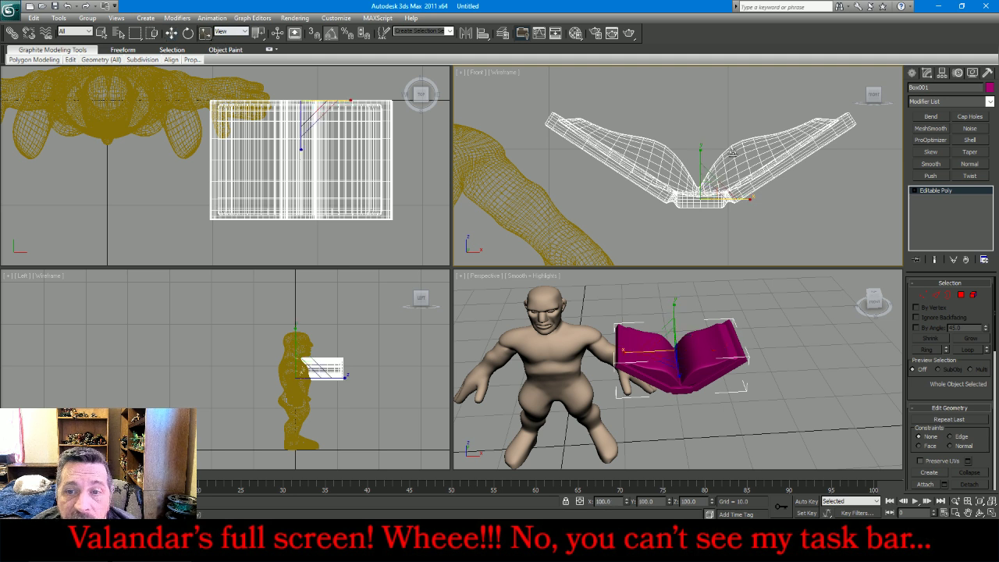
{"action": "scroll", "coordinate": [712, 173], "scroll_direction": "down", "scroll_amount": 3}
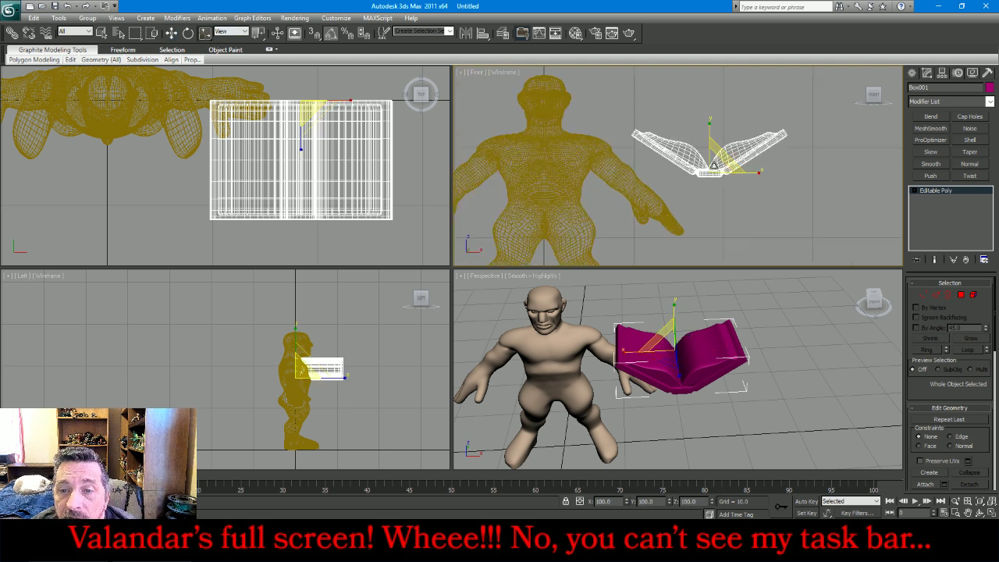
{"action": "left_click_drag", "start_coordinate": [712, 173], "coordinate": [709, 185]}
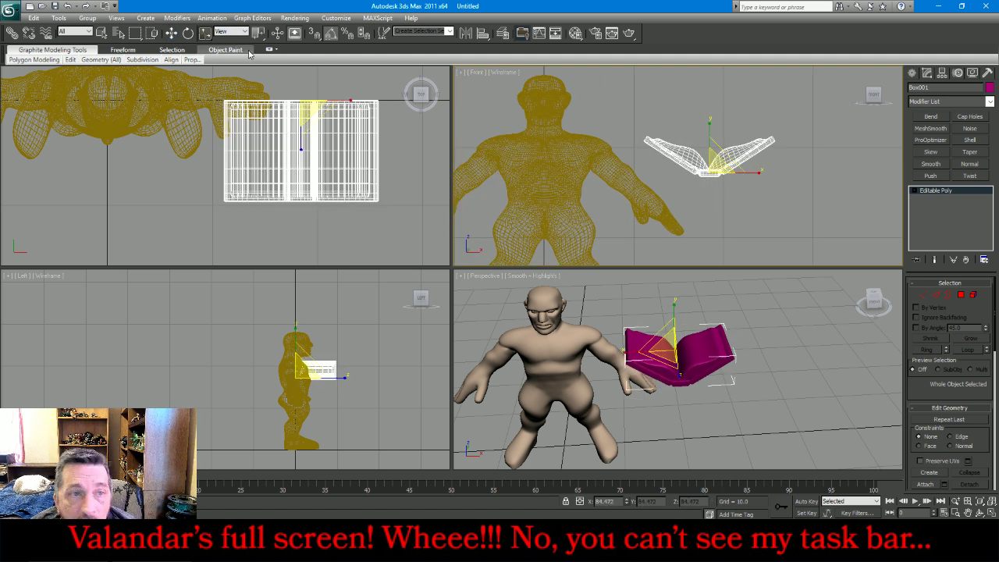
Rotate the open book 145 degrees in the Front view so it tilts over toward the character's hand
{"action": "left_click", "coordinate": [189, 33]}
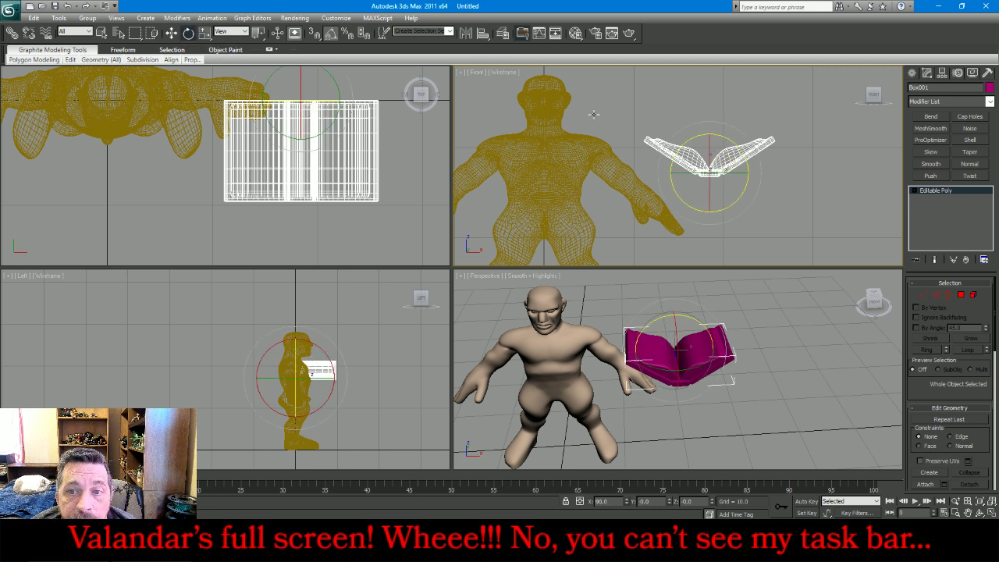
{"action": "left_click_drag", "start_coordinate": [697, 136], "coordinate": [595, 173]}
{"action": "left_click_drag", "start_coordinate": [673, 195], "coordinate": [672, 200]}
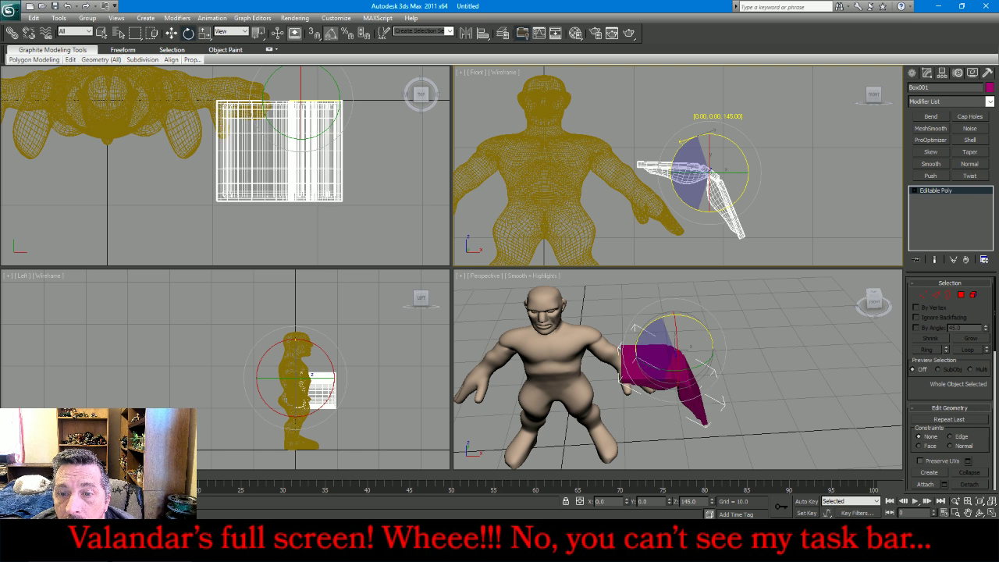
Move the book onto the character's hand in the Front view and shift it about 3.35 units along Y
{"action": "left_click", "coordinate": [171, 33]}
{"action": "left_click_drag", "start_coordinate": [748, 173], "coordinate": [668, 199]}
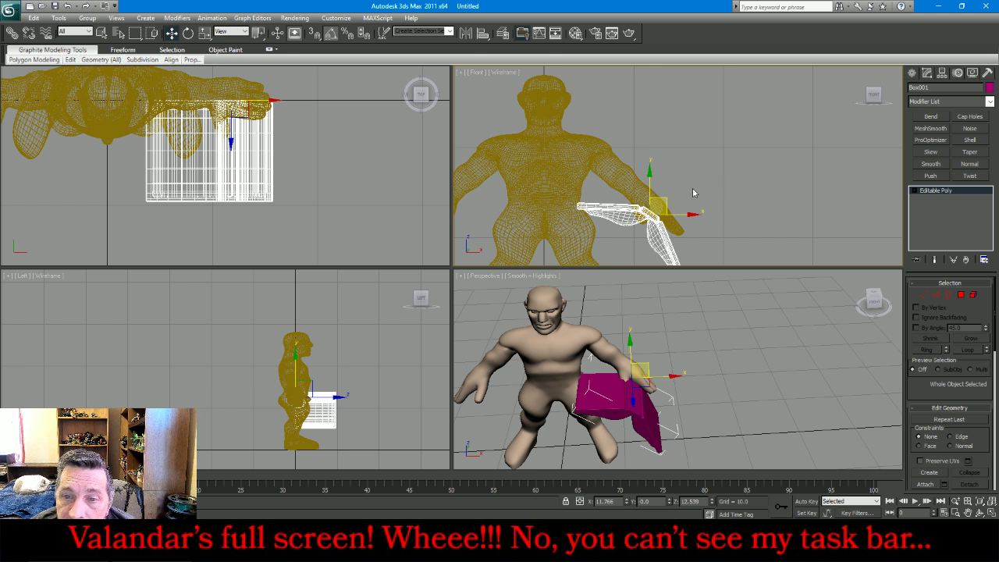
{"action": "right_click", "coordinate": [317, 150]}
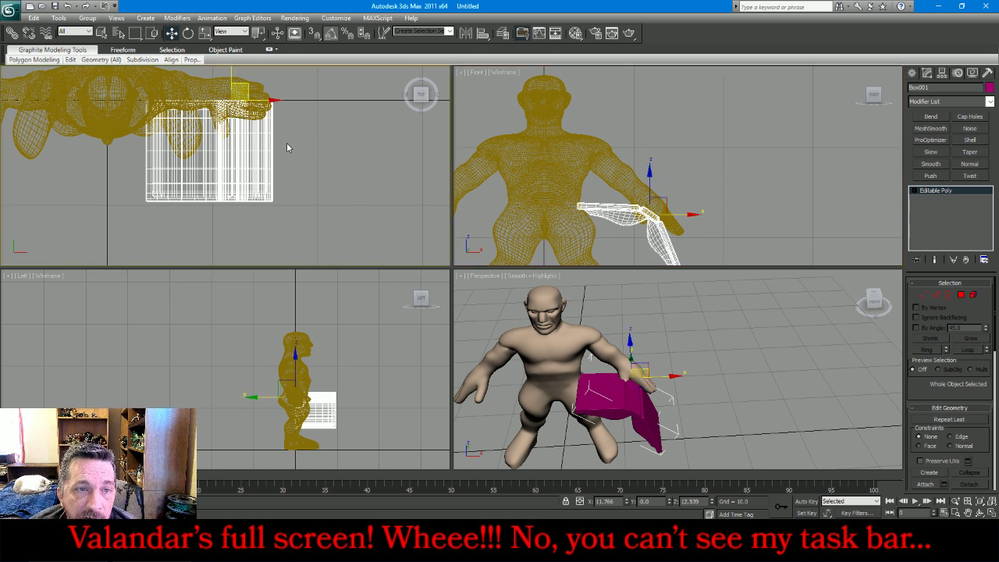
{"action": "scroll", "coordinate": [279, 149], "scroll_direction": "down", "scroll_amount": 3}
{"action": "left_click_drag", "start_coordinate": [254, 102], "coordinate": [254, 86]}
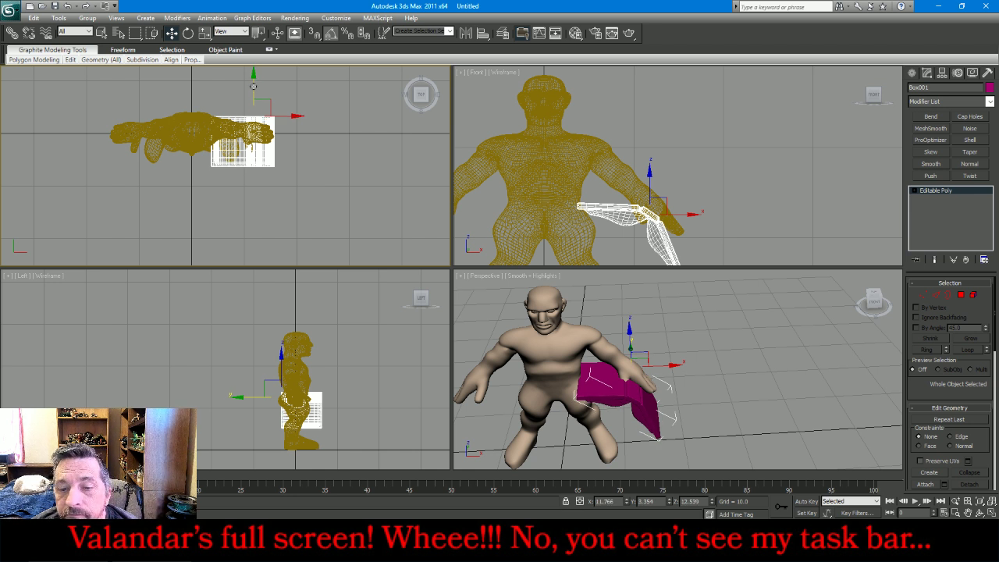
Export only the selected book as the OBJ file zzbook, and delete the book from the scene
{"action": "left_click", "coordinate": [10, 11]}
{"action": "mouse_move", "coordinate": [63, 172]}
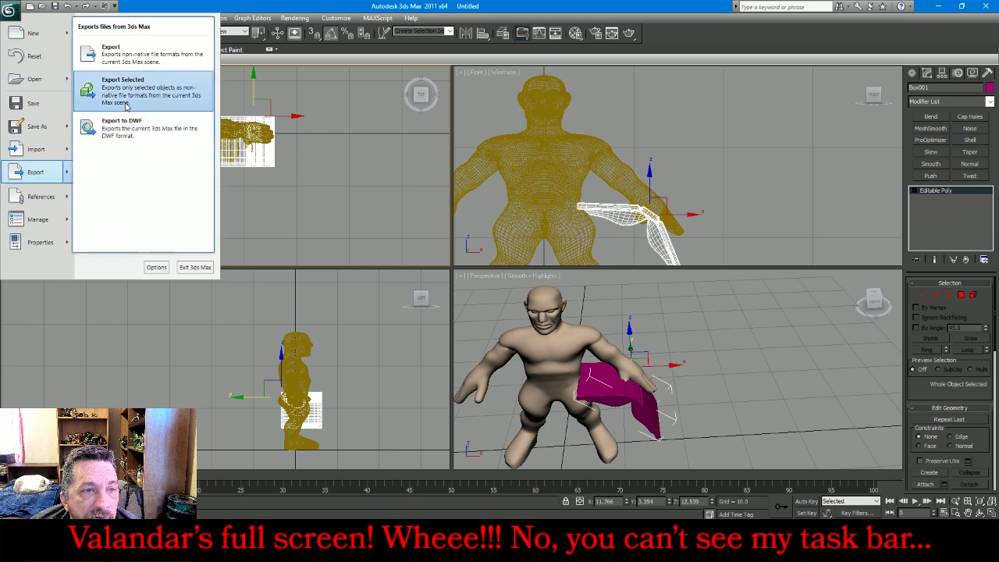
{"action": "left_click", "coordinate": [133, 87]}
{"action": "type", "text": "zz"}
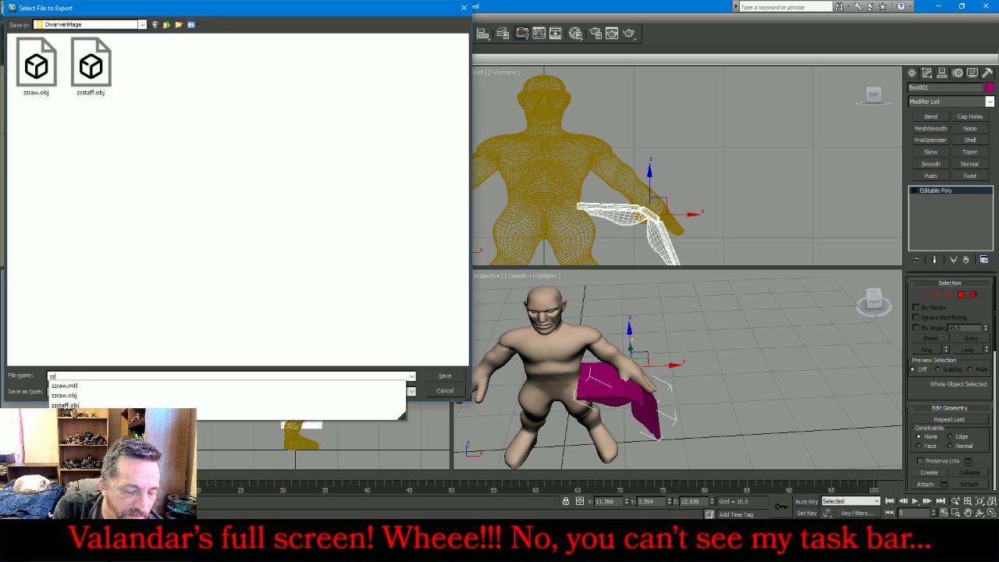
{"action": "type", "text": "book"}
{"action": "key", "text": "Return"}
{"action": "key", "text": "Return"}
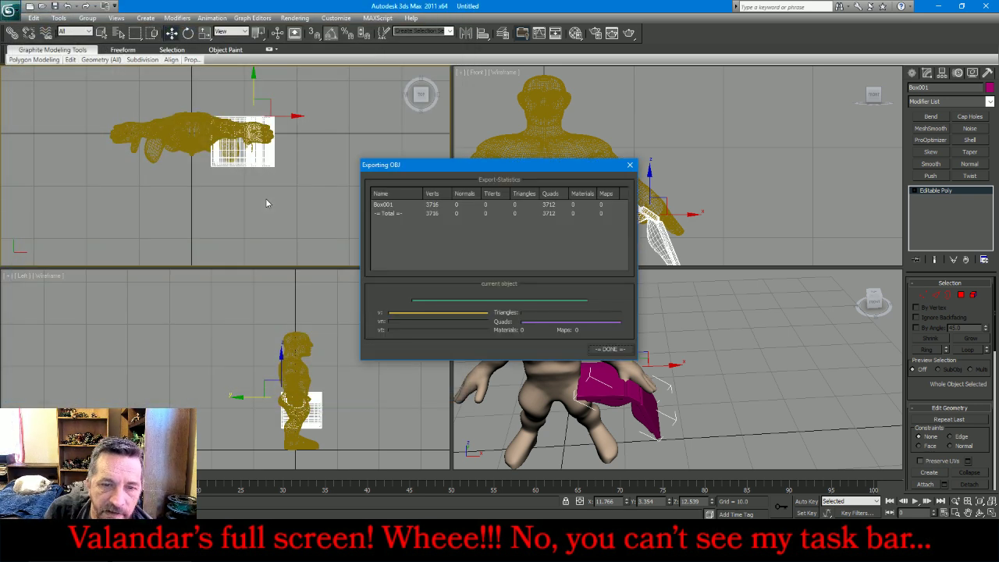
{"action": "left_click", "coordinate": [609, 349]}
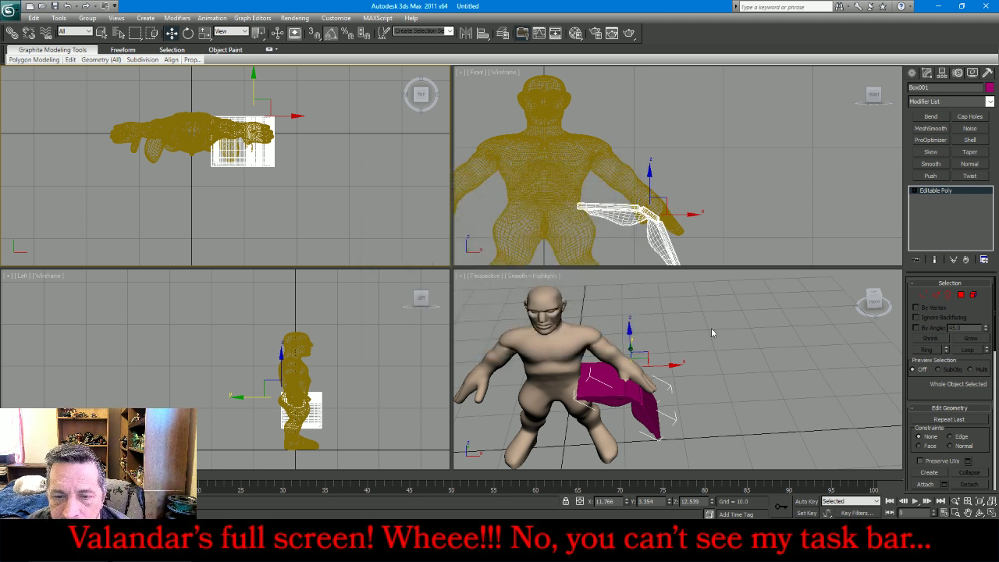
{"action": "key", "text": "Delete"}
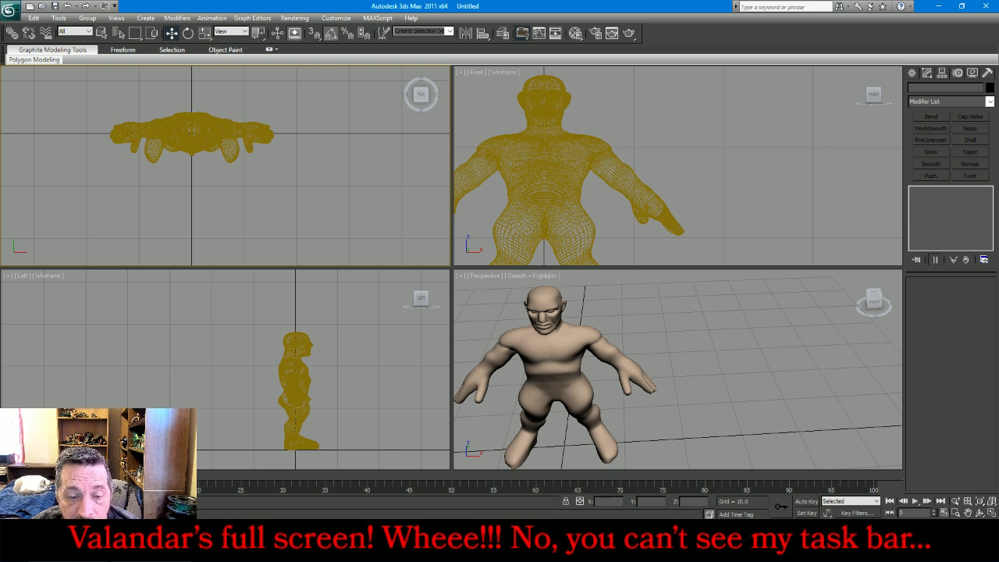
Switch to DAZ Studio and import zzbook.obj at 100% scale with the existing OBJ import options
{"action": "key", "text": "alt+Tab"}
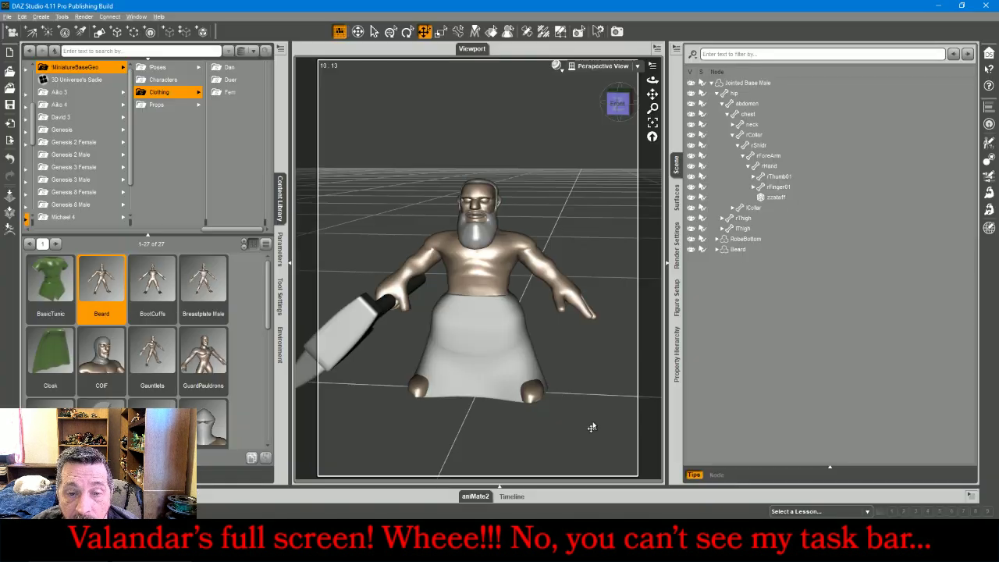
{"action": "left_click", "coordinate": [7, 16]}
{"action": "left_click", "coordinate": [32, 128]}
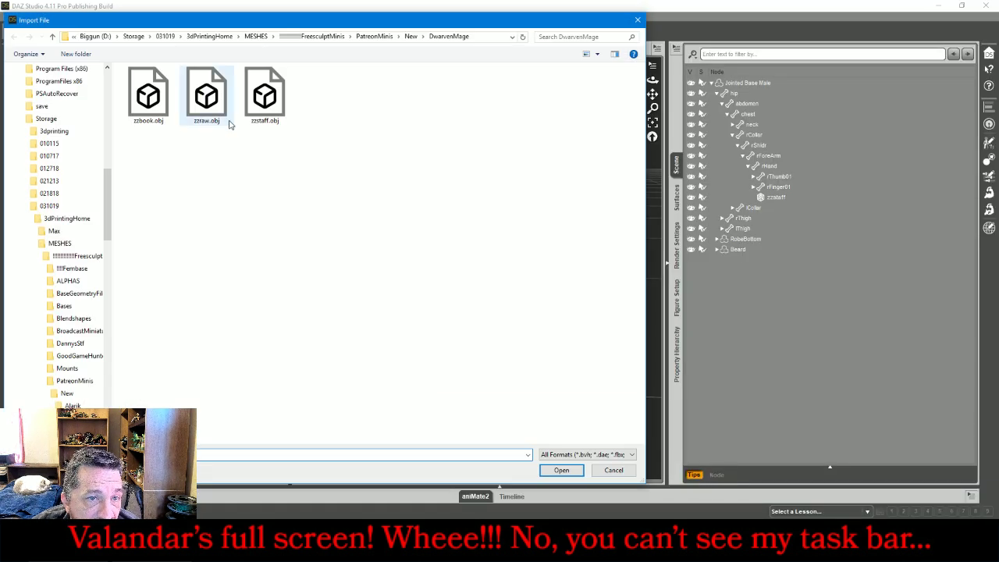
{"action": "double_click", "coordinate": [149, 95]}
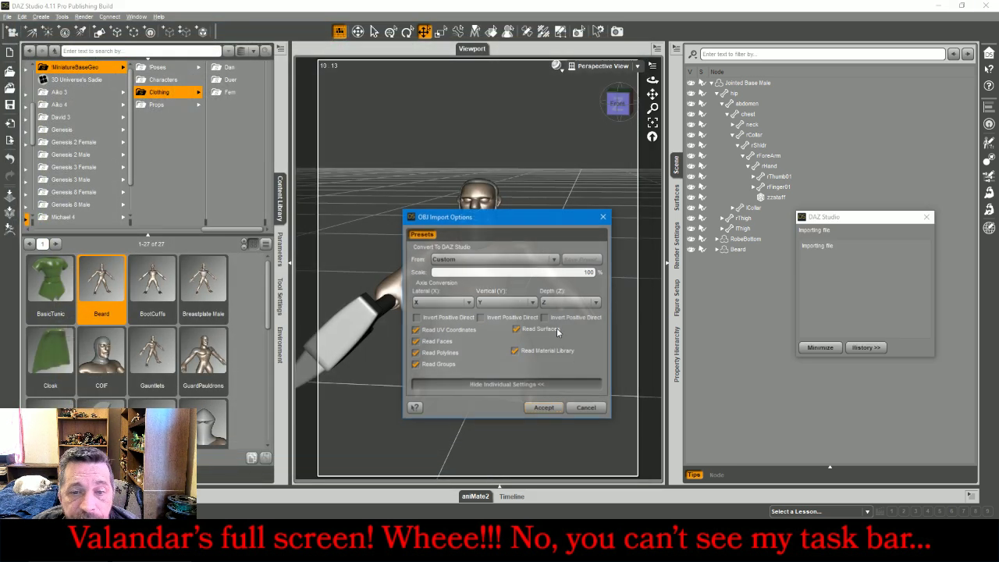
{"action": "left_click", "coordinate": [539, 409]}
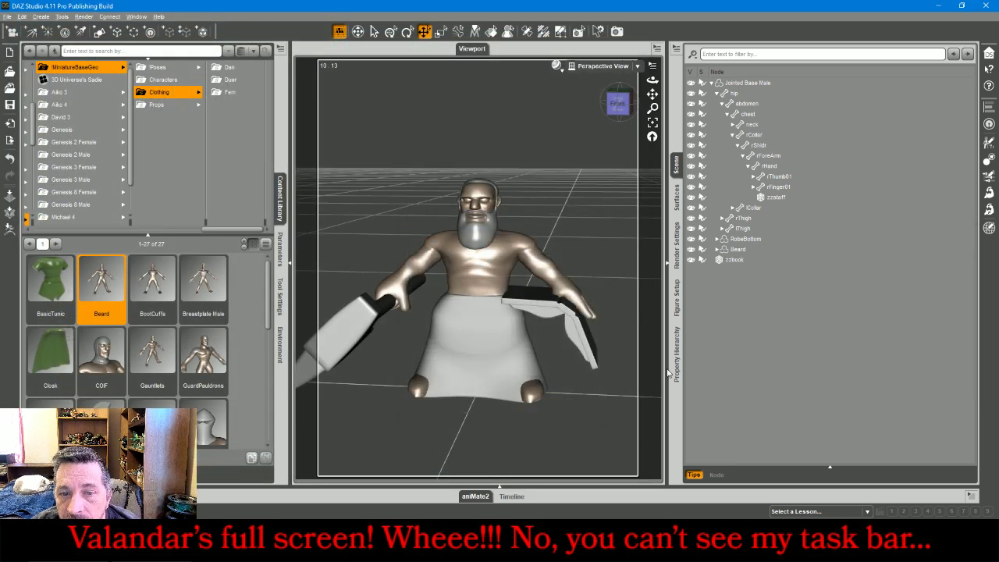
Parent zzbook to the figure's left hand bone in the scene hierarchy and check the placement from an angle
{"action": "left_click", "coordinate": [570, 296]}
{"action": "left_click_drag", "start_coordinate": [737, 295], "coordinate": [752, 238]}
{"action": "left_click", "coordinate": [597, 171]}
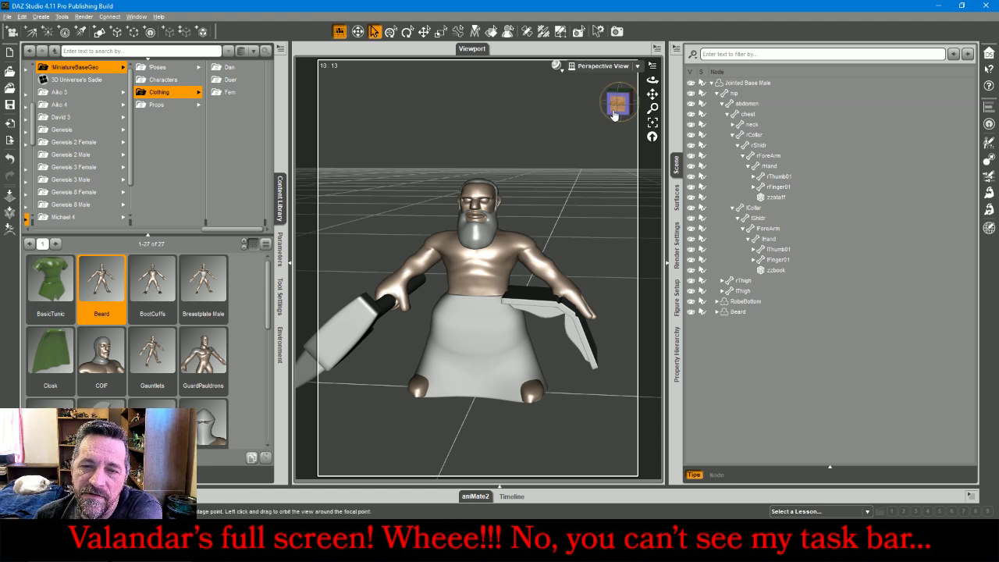
{"action": "left_click_drag", "start_coordinate": [614, 110], "coordinate": [656, 105]}
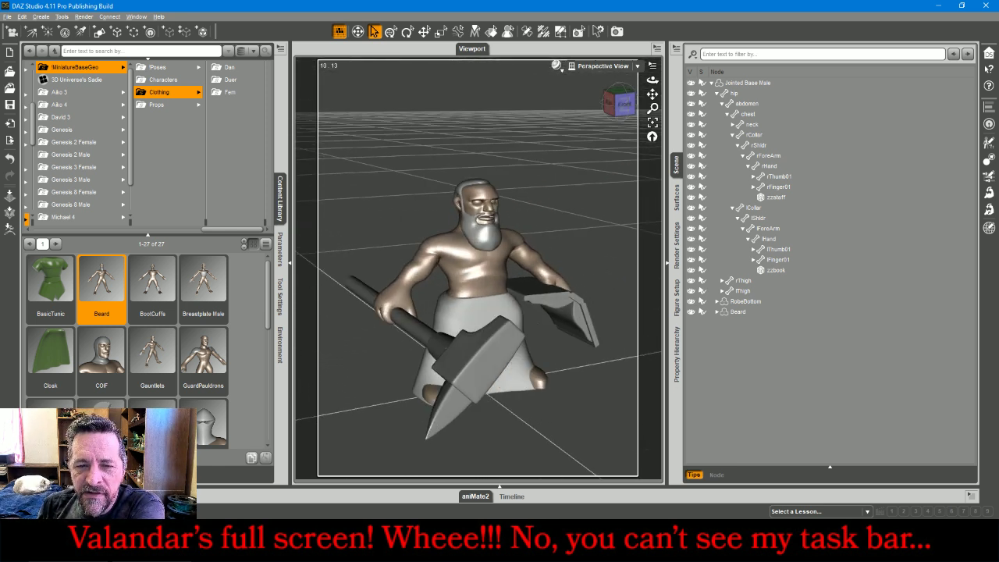
Hide Jointed Base Male, zzstaff, zzbook and RobeBottom so only the beard stays visible
{"action": "left_click", "coordinate": [691, 82]}
{"action": "left_click", "coordinate": [691, 198]}
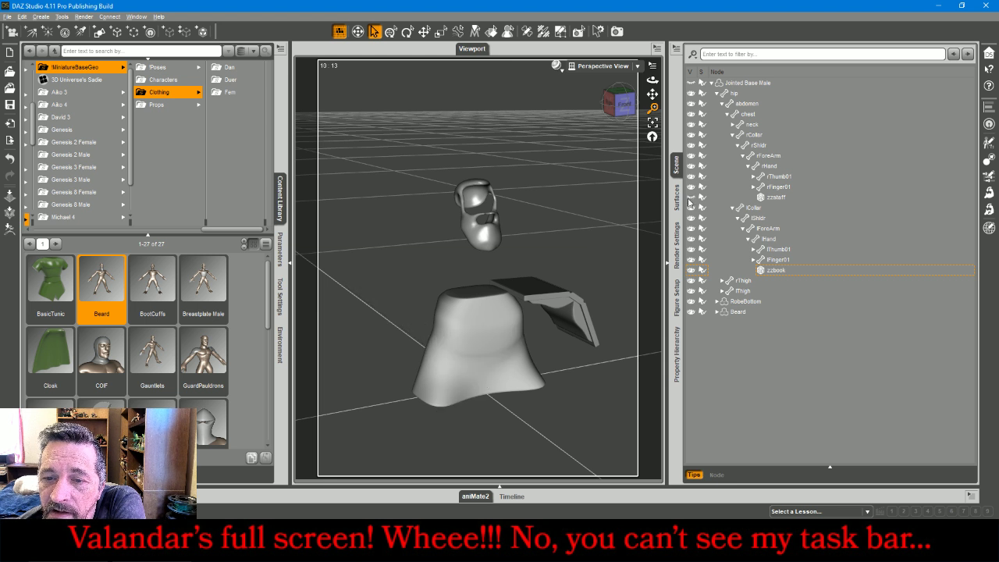
{"action": "left_click", "coordinate": [692, 271]}
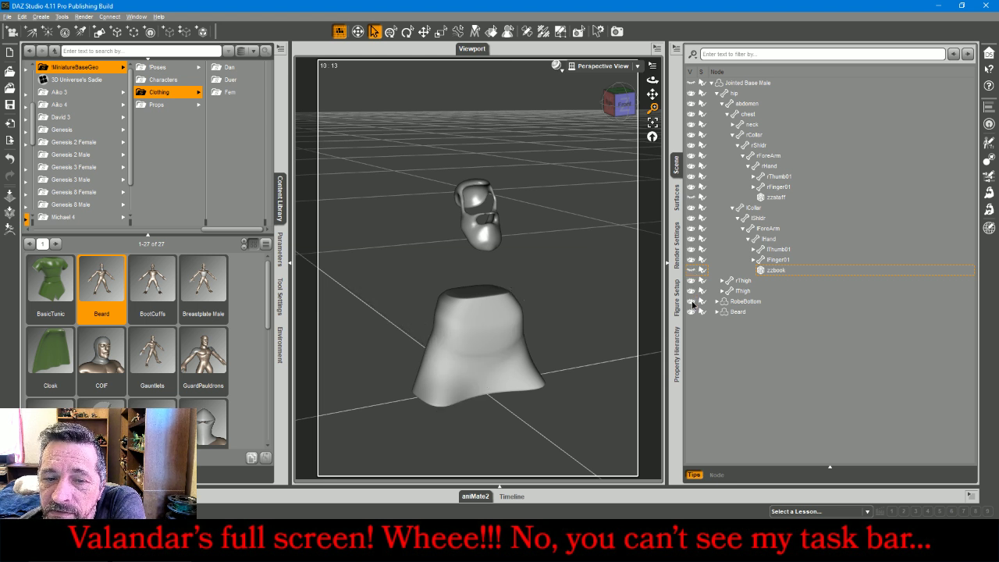
{"action": "left_click", "coordinate": [691, 301]}
Export the visible beard as the OBJ file zzbeard at 100% scale, ignoring invisible nodes
{"action": "left_click", "coordinate": [7, 16]}
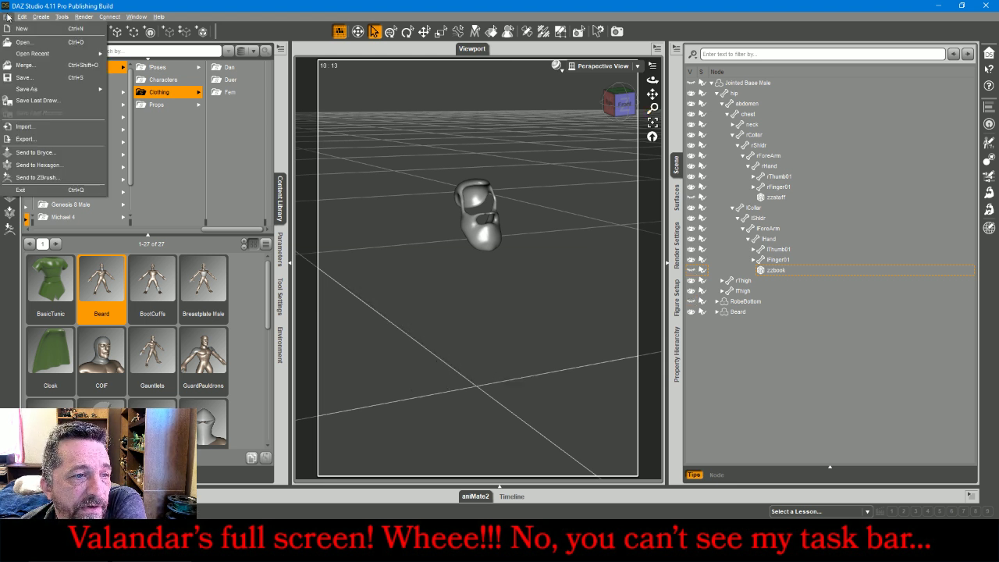
{"action": "left_click", "coordinate": [31, 141]}
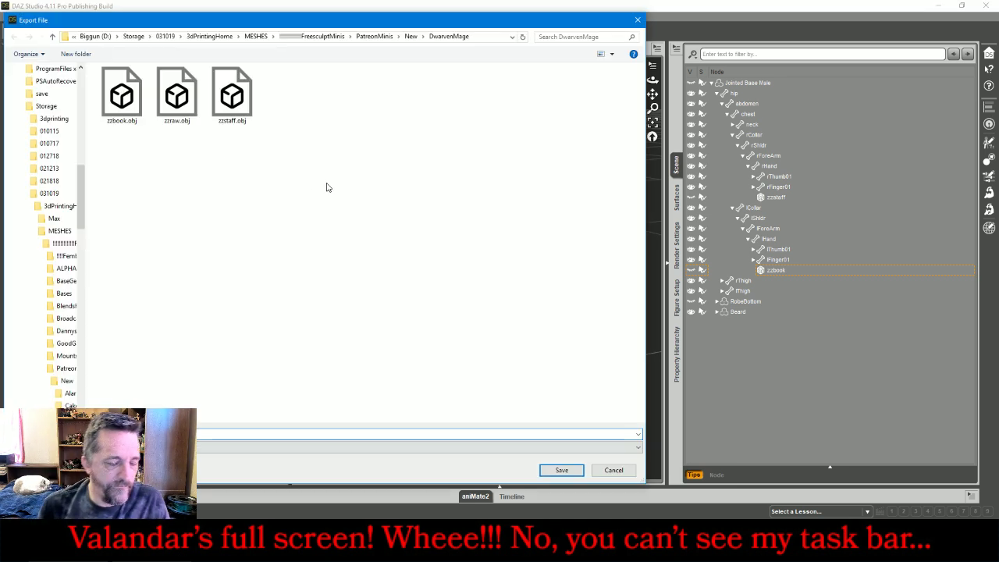
{"action": "left_click", "coordinate": [562, 470]}
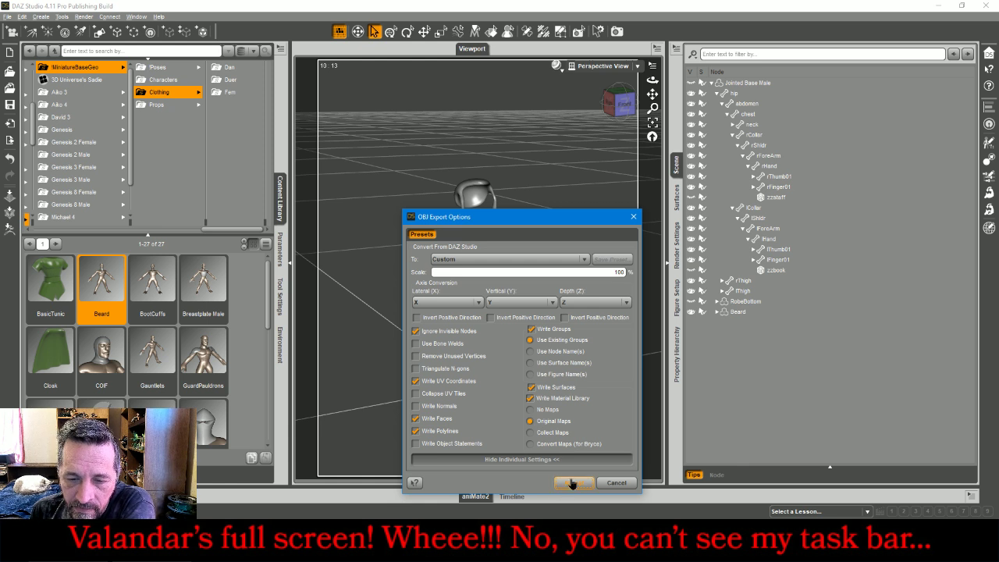
{"action": "left_click", "coordinate": [575, 482]}
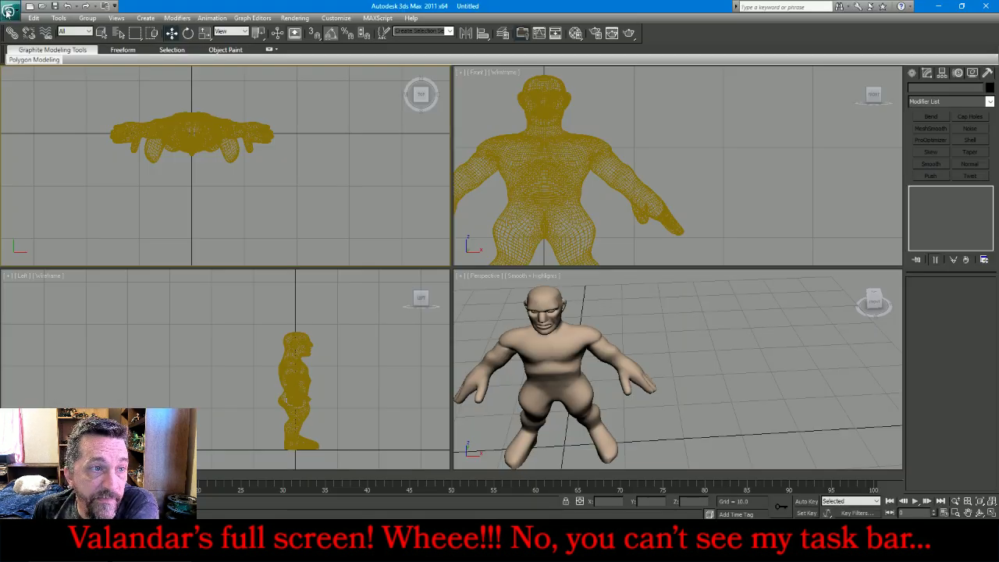
In 3ds Max, import the zzbeard OBJ as a single editable poly mesh and deselect it
{"action": "left_click", "coordinate": [8, 10]}
{"action": "left_click", "coordinate": [46, 146]}
{"action": "double_click", "coordinate": [38, 66]}
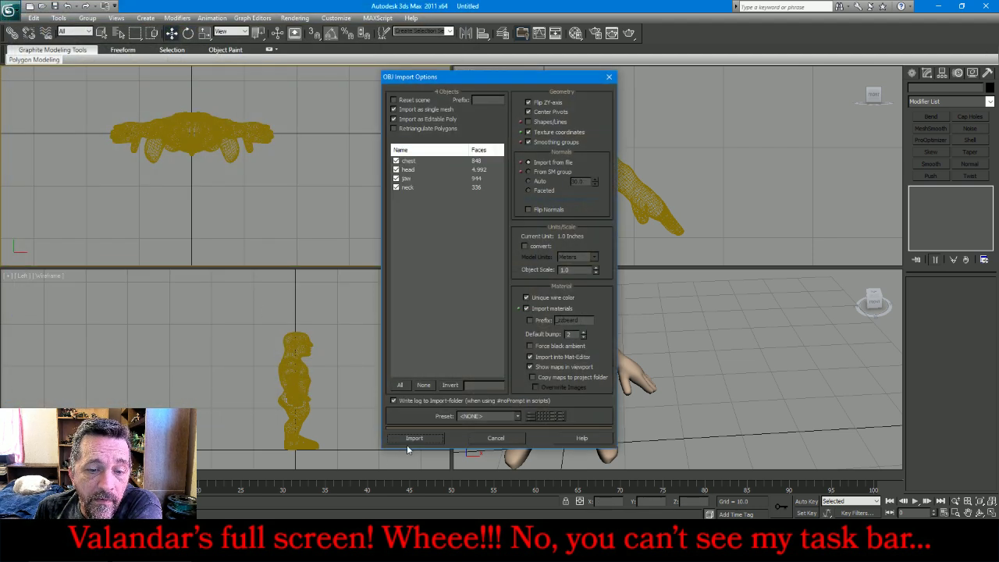
{"action": "left_click", "coordinate": [409, 438]}
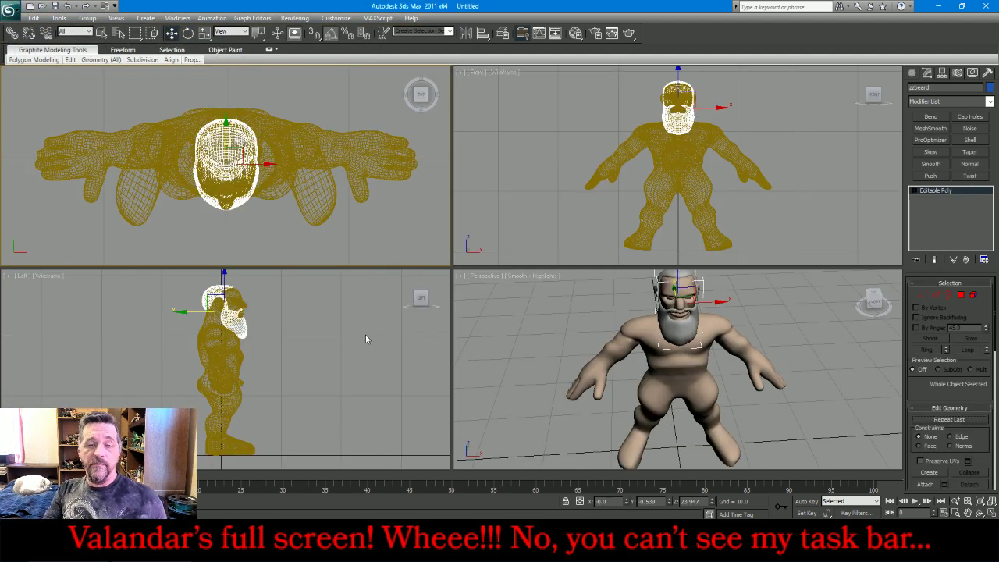
{"action": "left_click", "coordinate": [294, 411]}
Create a pointed 12-sided cone centred on the character, with a base radius of about 2.12 and a height of about 9.8
{"action": "scroll", "coordinate": [267, 312], "scroll_direction": "up", "scroll_amount": 3}
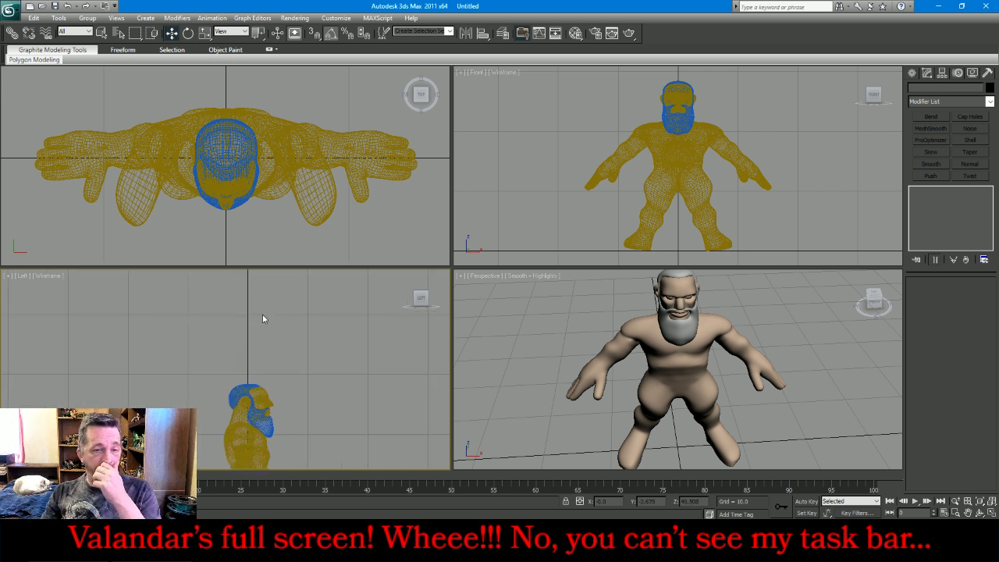
{"action": "scroll", "coordinate": [251, 370], "scroll_direction": "up", "scroll_amount": 2}
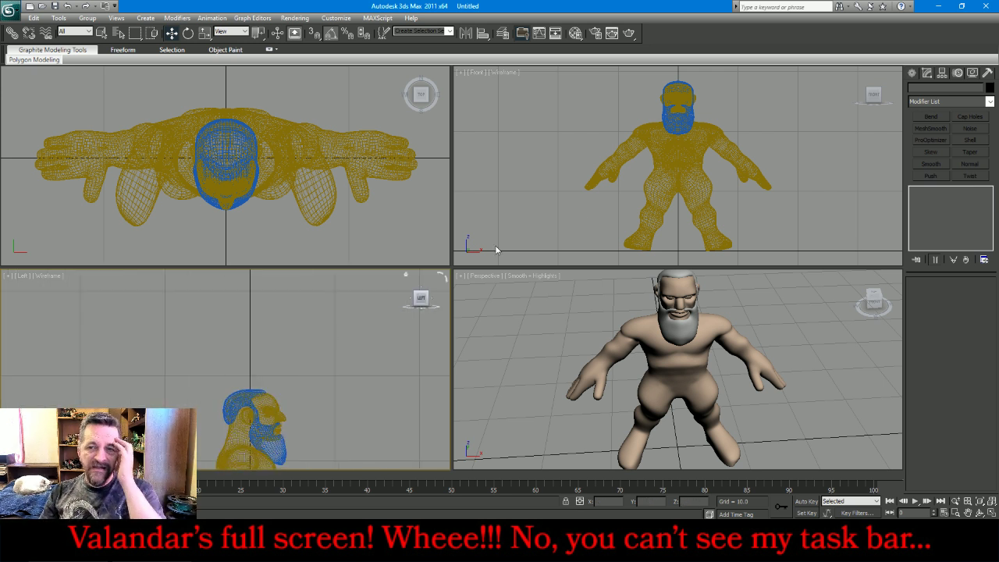
{"action": "left_click", "coordinate": [913, 73]}
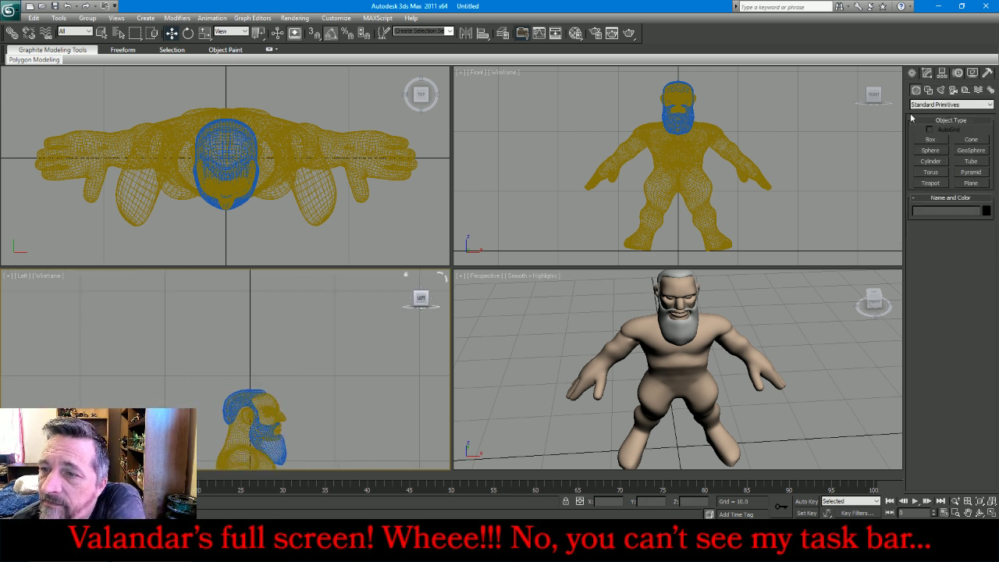
{"action": "left_click", "coordinate": [974, 140]}
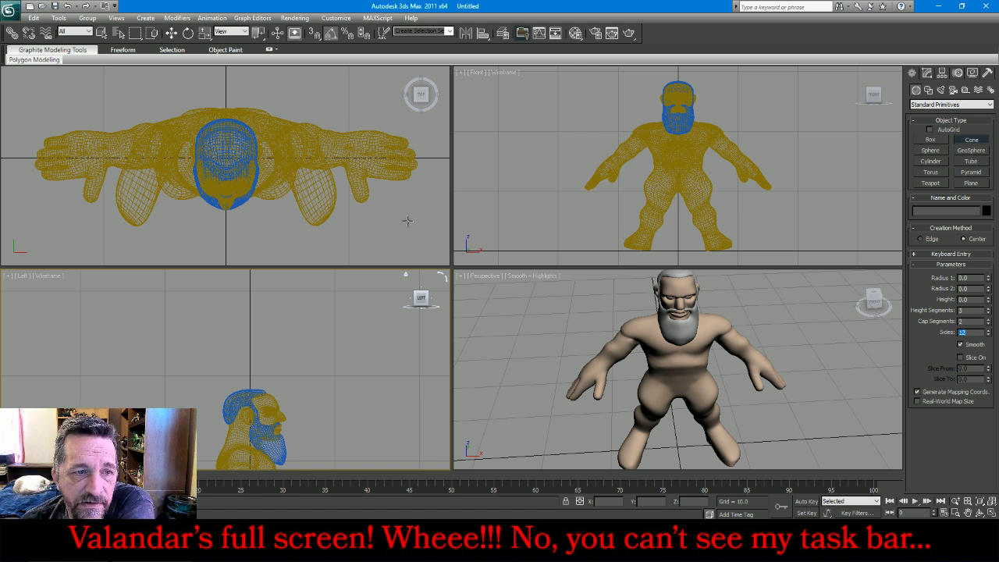
{"action": "left_click_drag", "start_coordinate": [227, 159], "coordinate": [250, 167]}
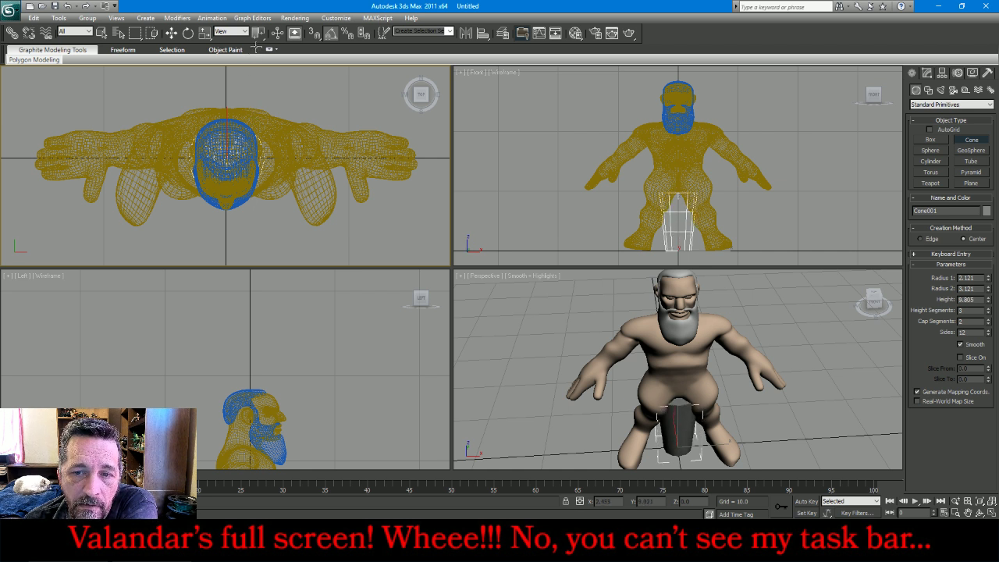
{"action": "left_click", "coordinate": [256, 47]}
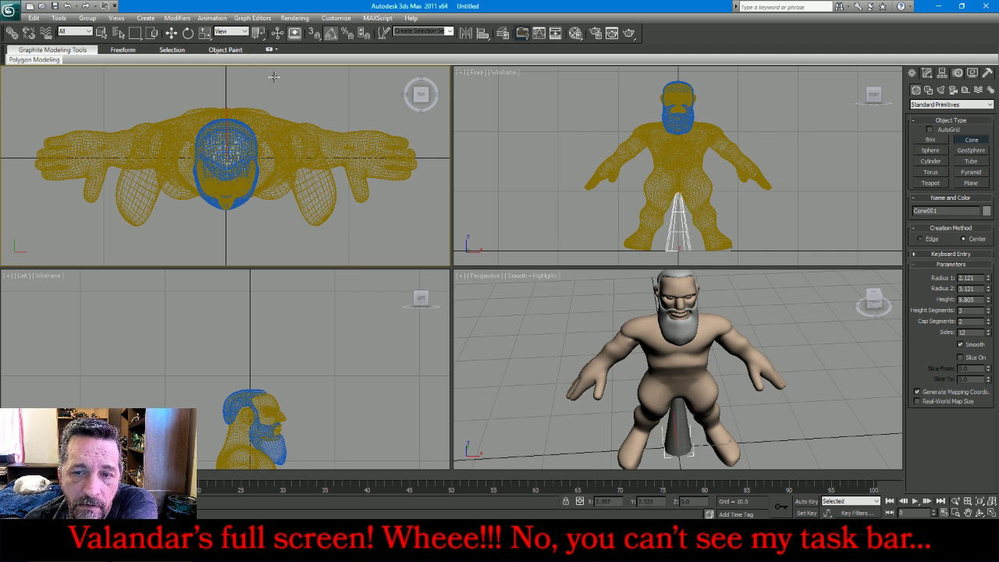
Raise the cone onto the top of the head at about Z 26.8 and open its parameters for editing
{"action": "left_click", "coordinate": [171, 32]}
{"action": "right_click", "coordinate": [684, 237]}
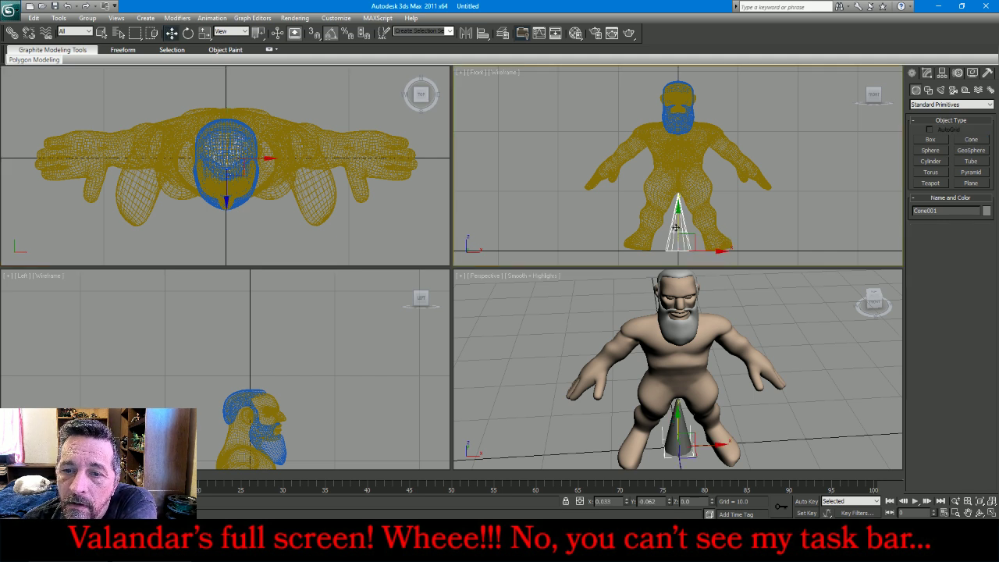
{"action": "left_click_drag", "start_coordinate": [677, 226], "coordinate": [685, 67]}
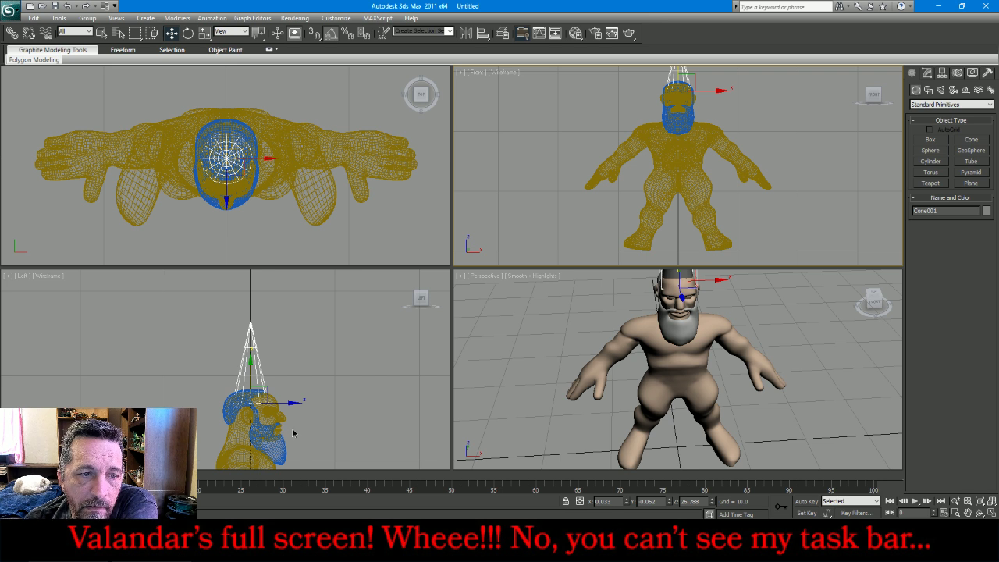
{"action": "scroll", "coordinate": [293, 432], "scroll_direction": "up", "scroll_amount": 5}
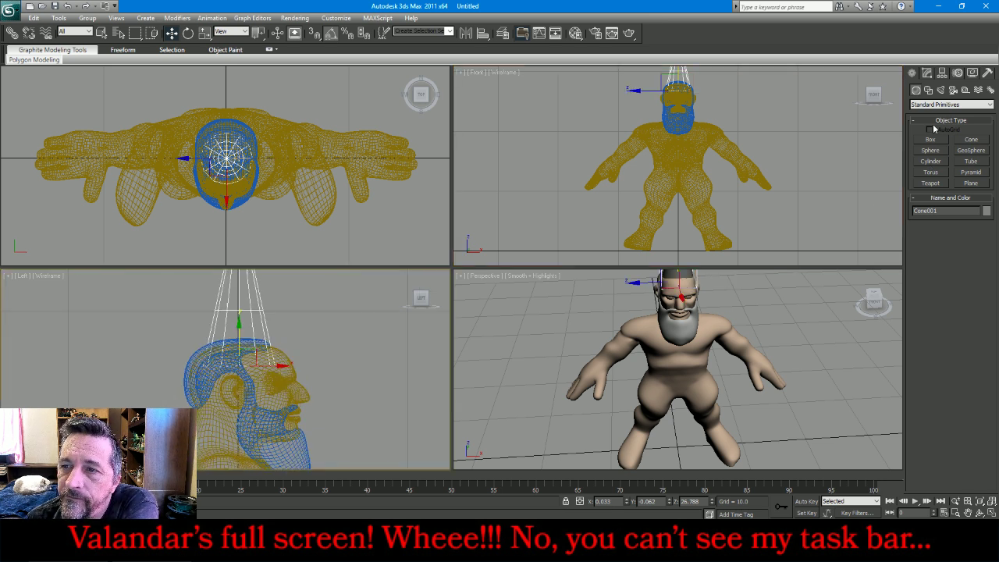
{"action": "left_click", "coordinate": [931, 76]}
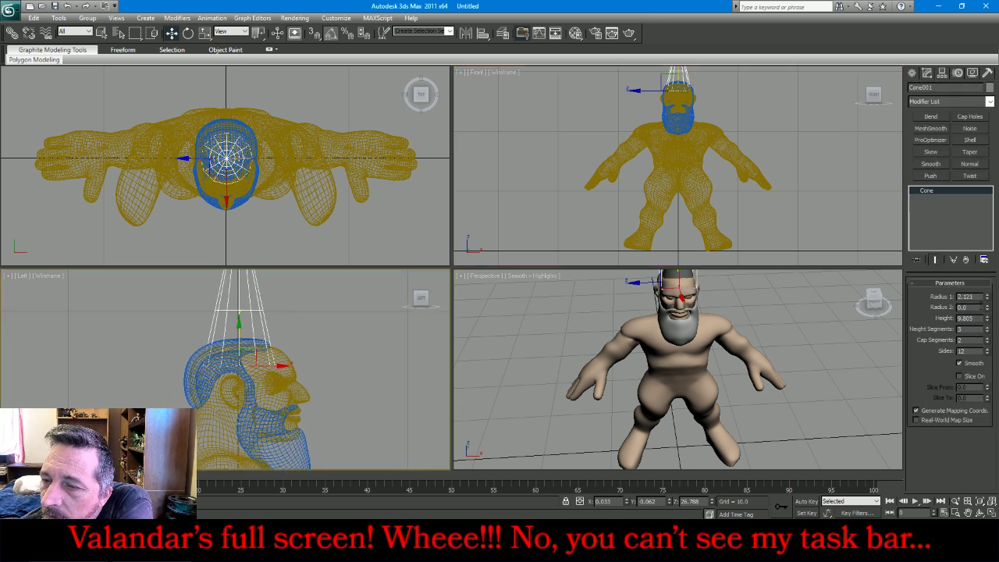
{"action": "key", "text": "z"}
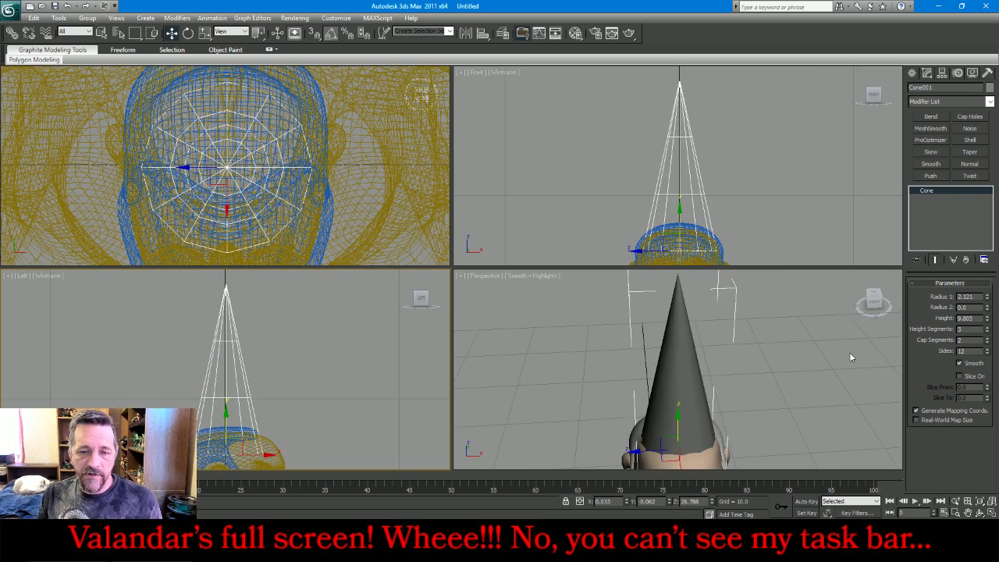
Change the cone's object colour to bright purple from the AutoCAD ACI palette
{"action": "right_click", "coordinate": [820, 312]}
{"action": "scroll", "coordinate": [783, 307], "scroll_direction": "down", "scroll_amount": 2}
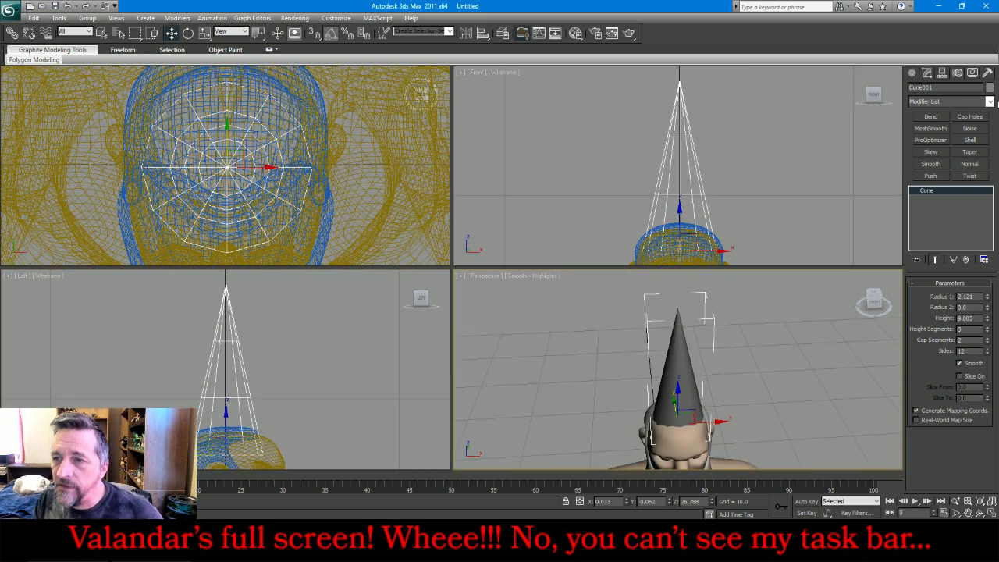
{"action": "left_click", "coordinate": [990, 88]}
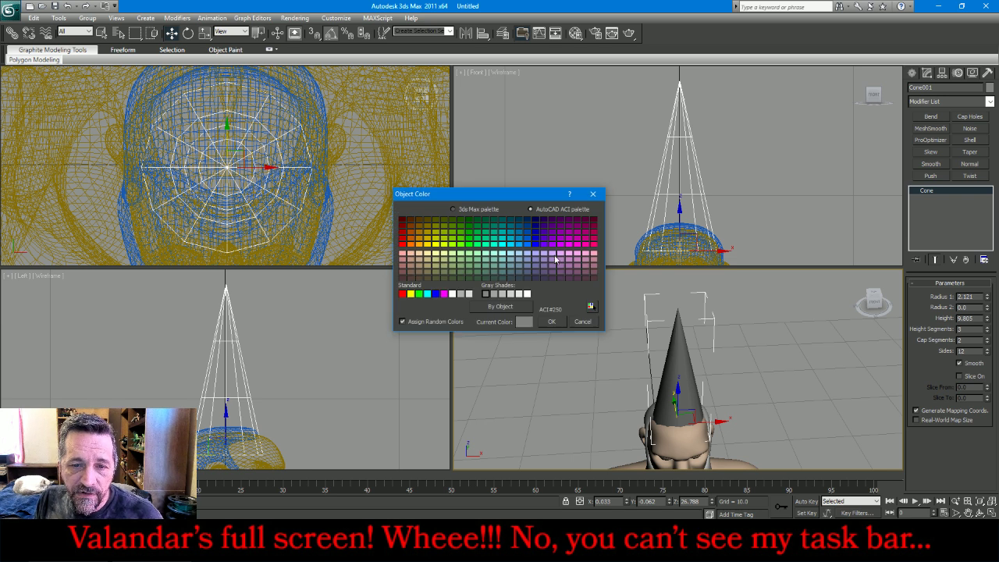
{"action": "left_click", "coordinate": [560, 245]}
{"action": "left_click", "coordinate": [551, 323]}
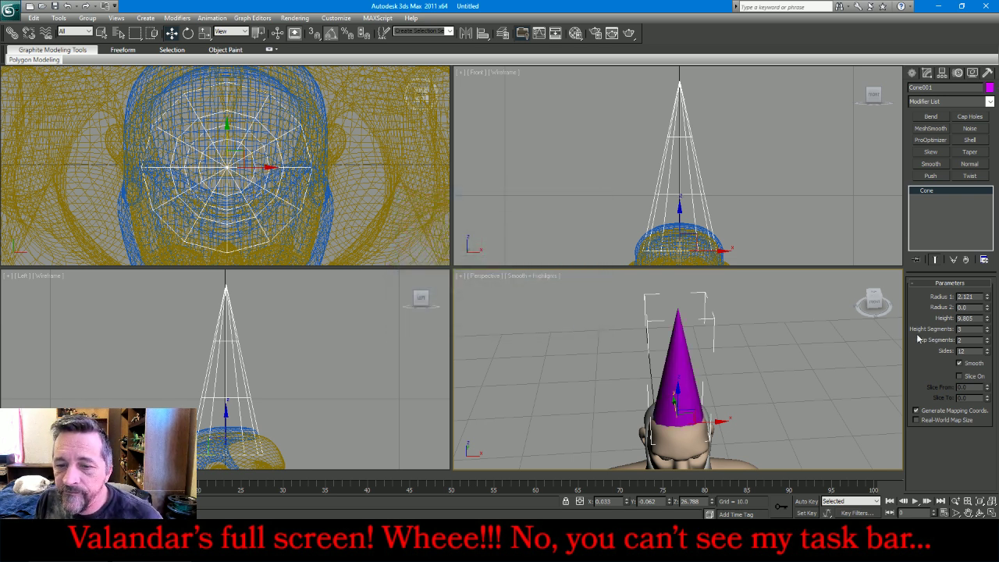
Widen the cone's base radius to about 3.64 and convert the cone to an editable poly
{"action": "left_click_drag", "start_coordinate": [989, 299], "coordinate": [989, 273]}
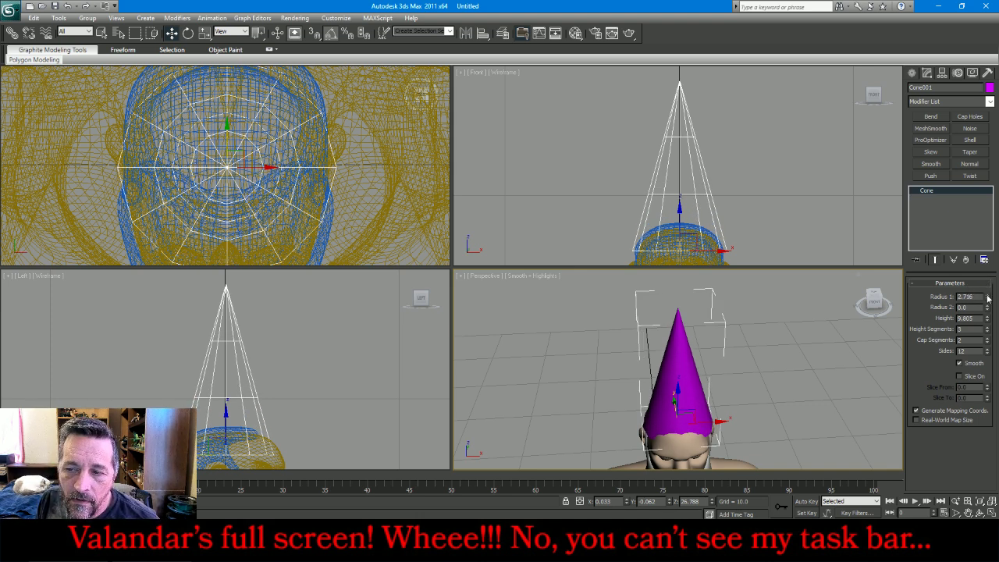
{"action": "left_click_drag", "start_coordinate": [989, 300], "coordinate": [985, 281]}
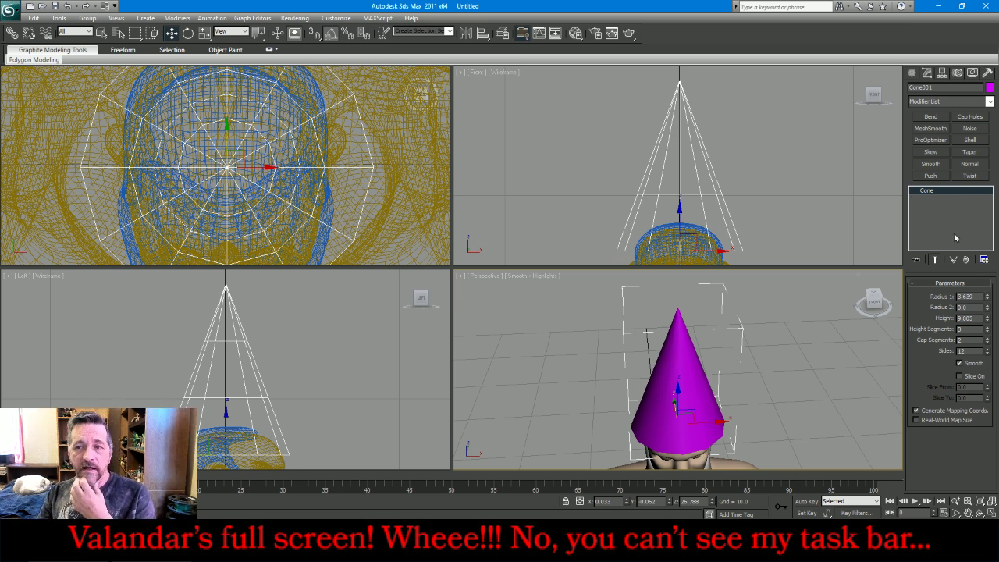
{"action": "right_click", "coordinate": [954, 195]}
{"action": "left_click", "coordinate": [958, 273]}
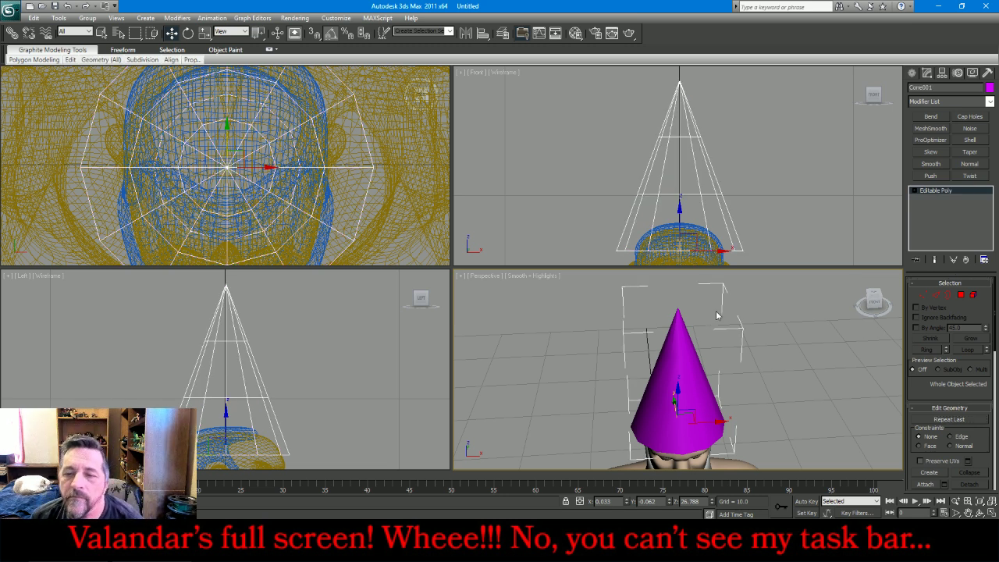
Scale out the hat's lower and upper intermediate vertex rings to give the cone a rounded, bulging profile
{"action": "left_click", "coordinate": [981, 512]}
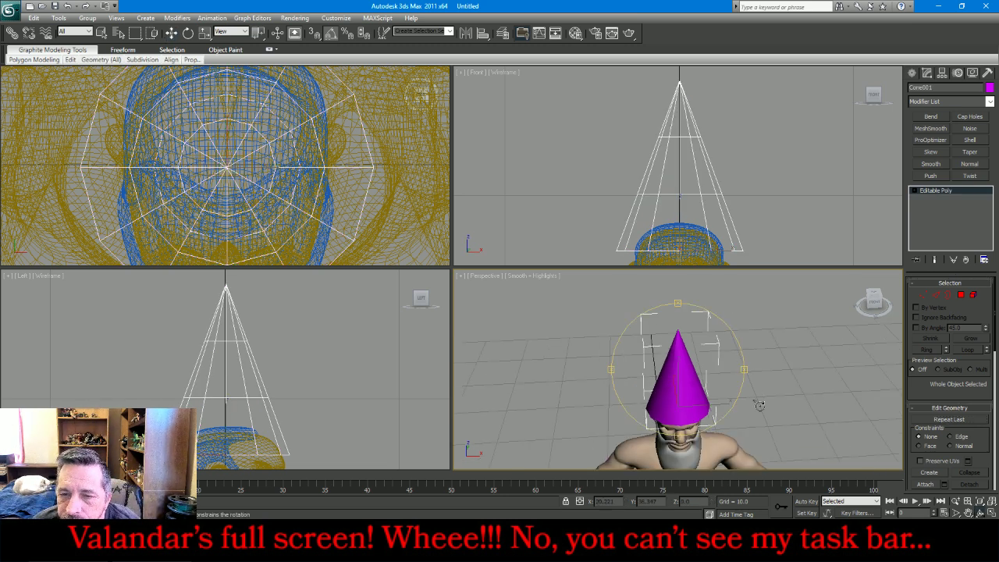
{"action": "left_click_drag", "start_coordinate": [705, 382], "coordinate": [754, 342]}
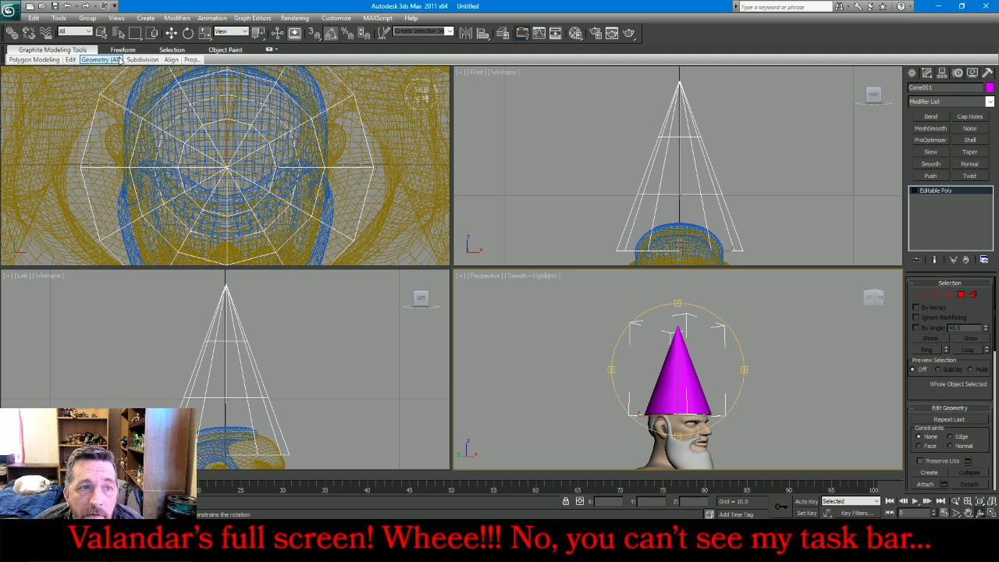
{"action": "left_click", "coordinate": [101, 33]}
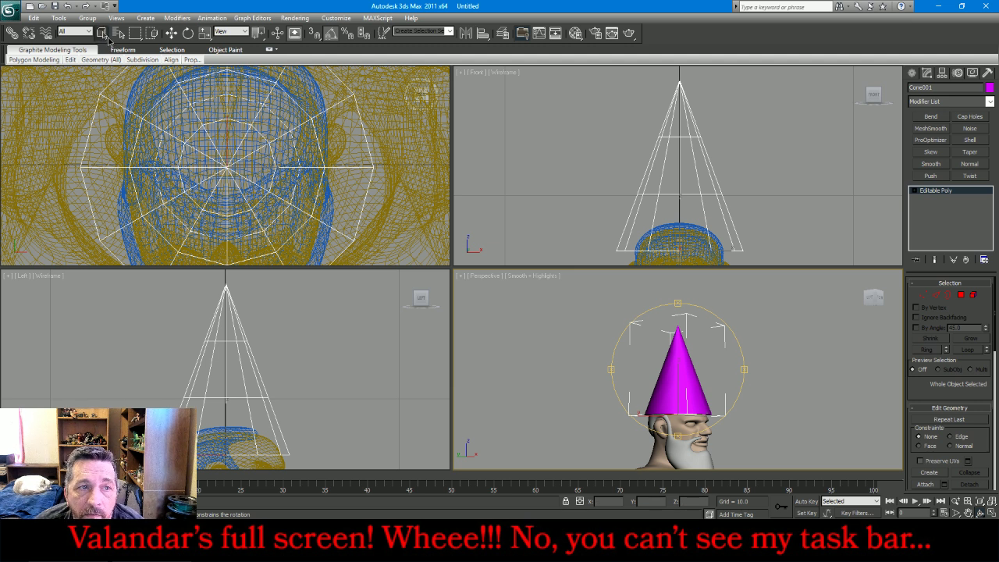
{"action": "left_click", "coordinate": [924, 295]}
{"action": "left_click_drag", "start_coordinate": [144, 379], "coordinate": [320, 412]}
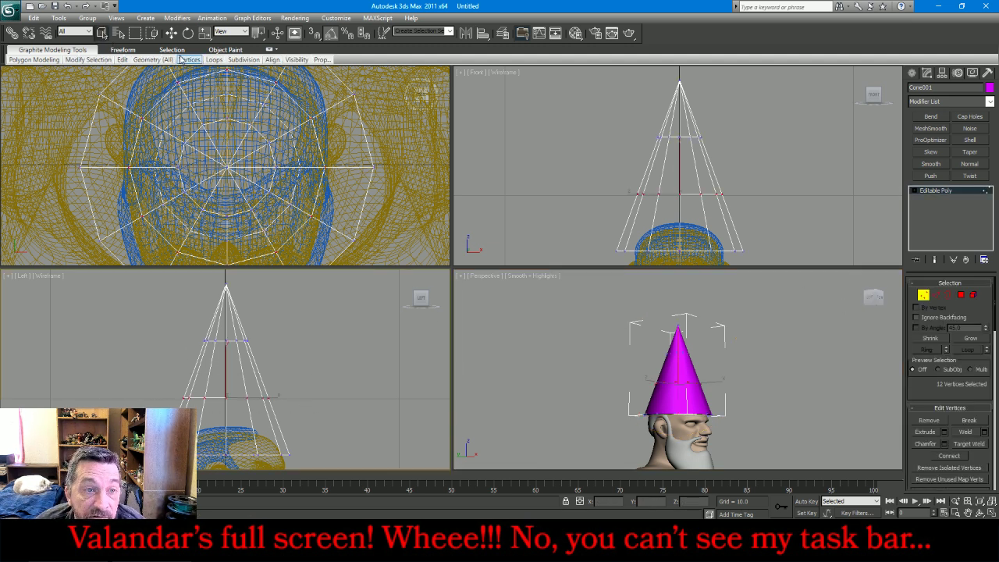
{"action": "left_click", "coordinate": [204, 33]}
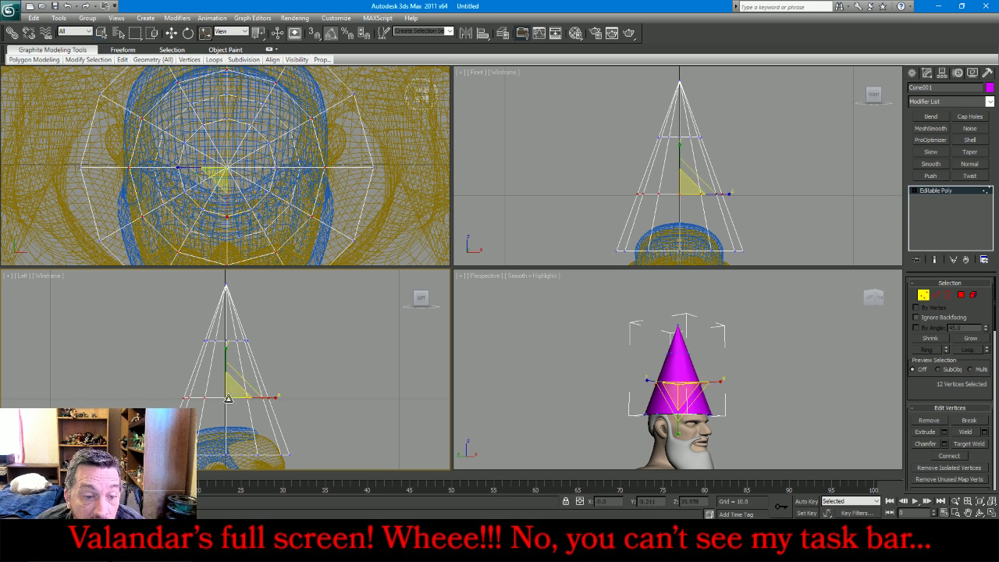
{"action": "left_click_drag", "start_coordinate": [231, 384], "coordinate": [231, 387]}
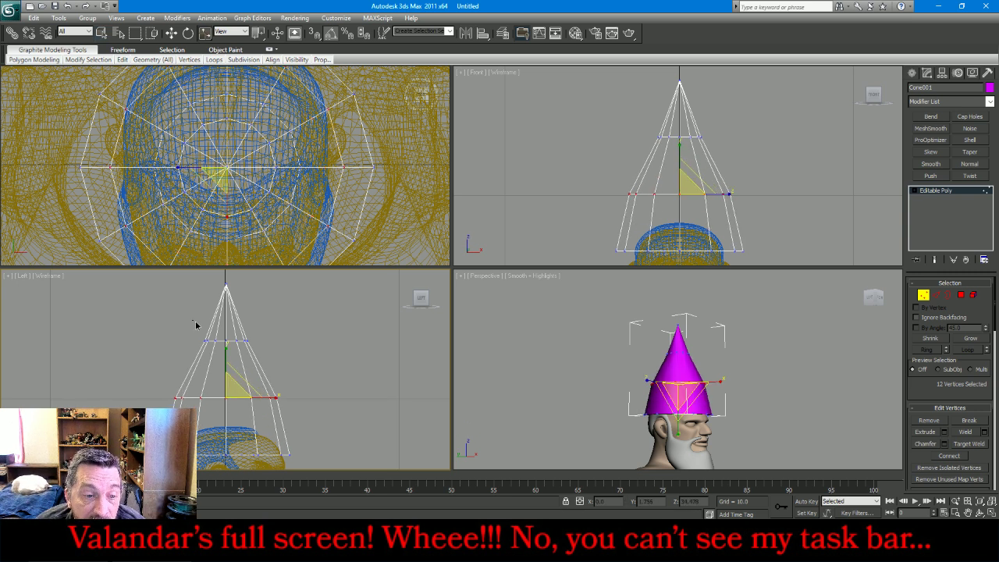
{"action": "left_click_drag", "start_coordinate": [196, 328], "coordinate": [229, 321]}
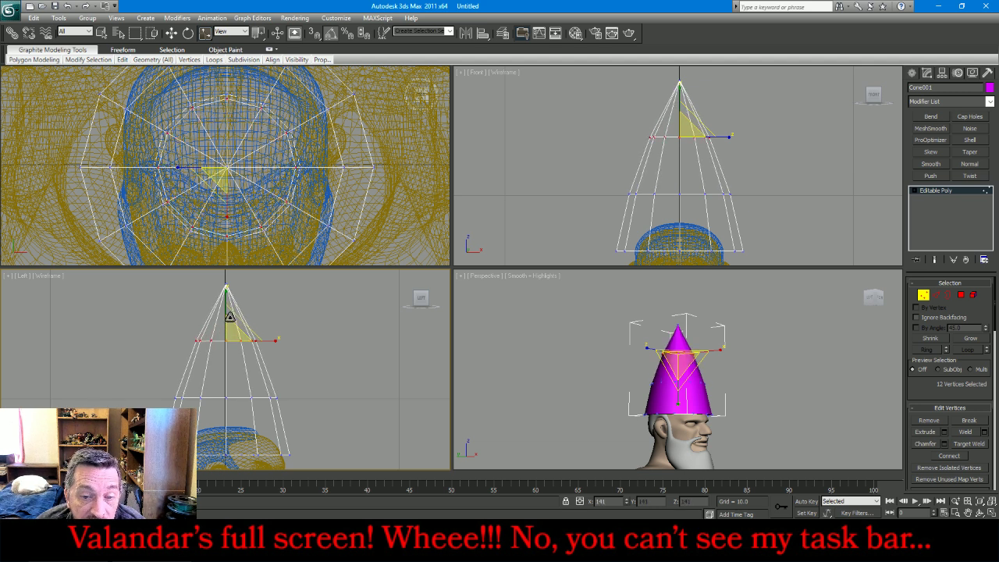
{"action": "key", "text": "w"}
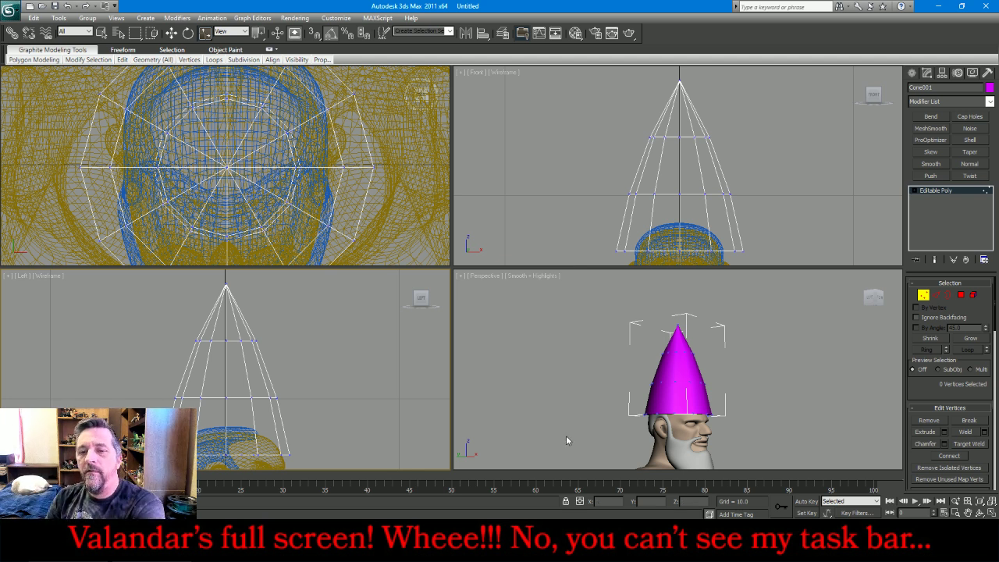
{"action": "left_click", "coordinate": [927, 296]}
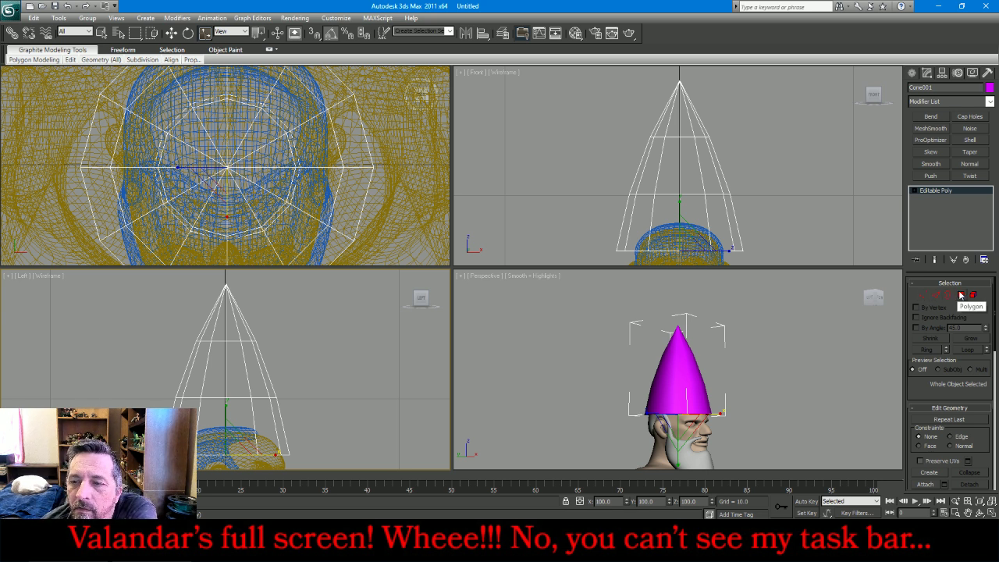
Delete the cap polygons at the hat's base and tip, keeping only the side polygons
{"action": "left_click", "coordinate": [962, 295]}
{"action": "left_click_drag", "start_coordinate": [804, 84], "coordinate": [595, 204]}
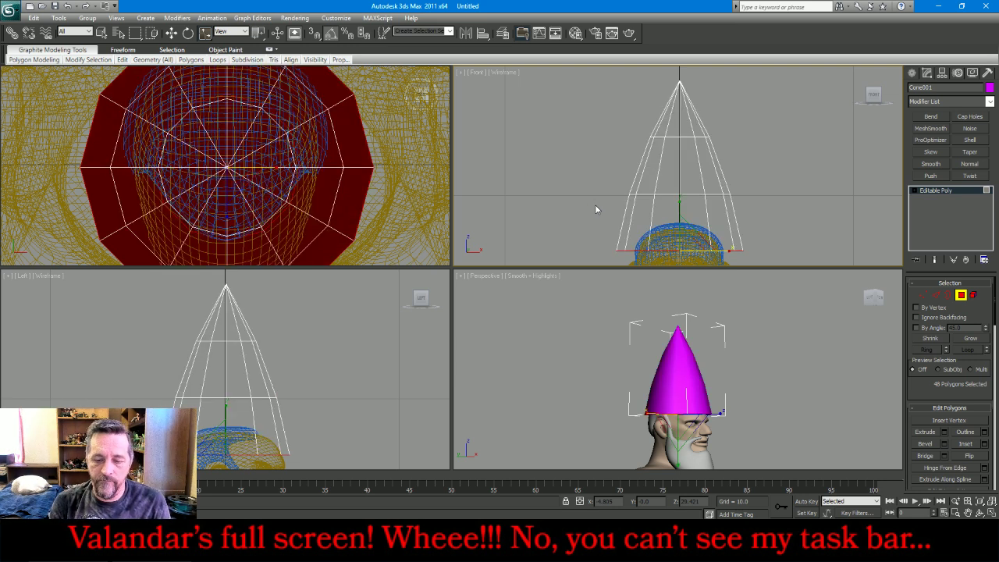
{"action": "left_click", "coordinate": [595, 205]}
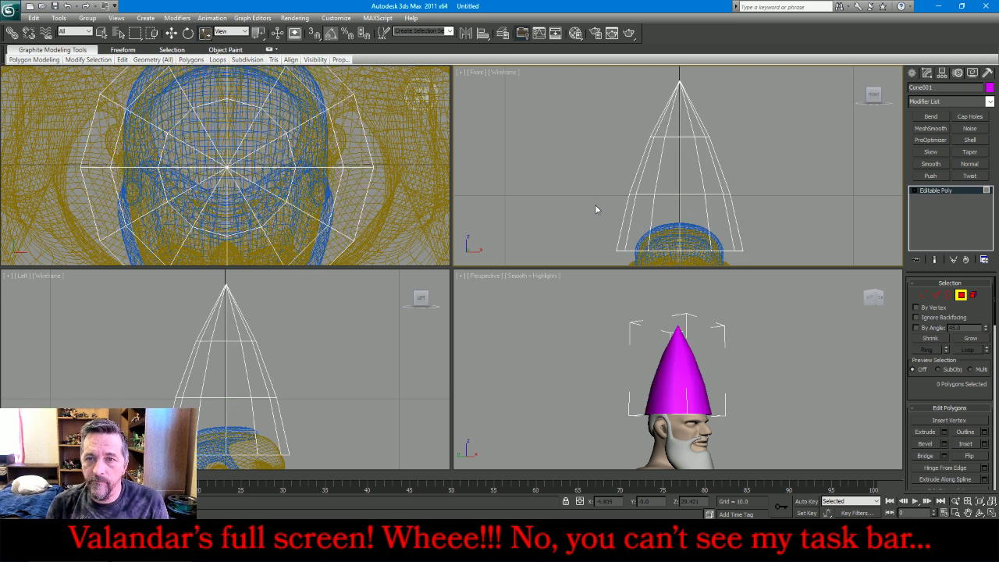
Weld the 12 overlapping vertices at the hat's tip into a single vertex
{"action": "left_click", "coordinate": [923, 295]}
{"action": "left_click_drag", "start_coordinate": [634, 42], "coordinate": [633, 41]}
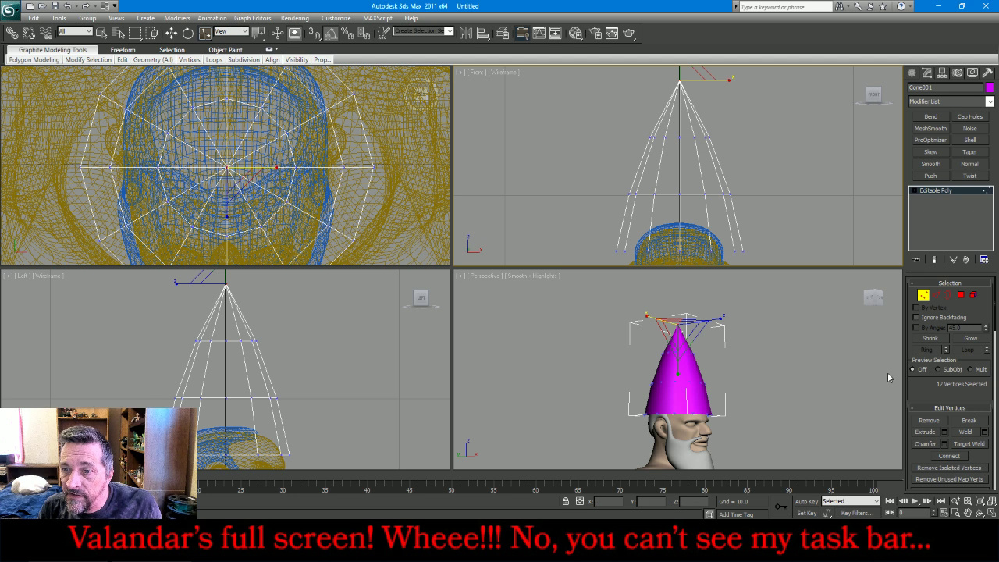
{"action": "left_click", "coordinate": [967, 435]}
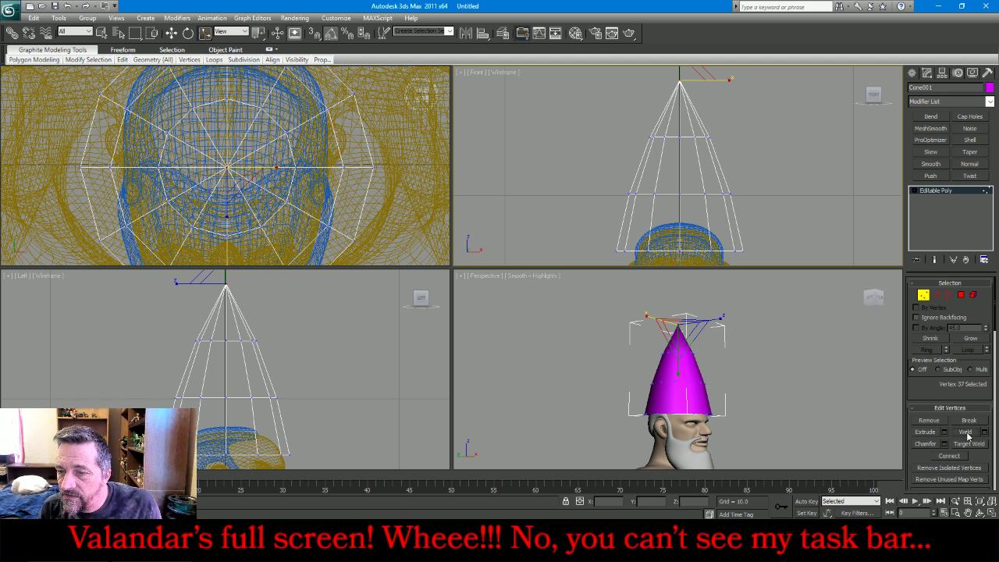
{"action": "left_click", "coordinate": [924, 295]}
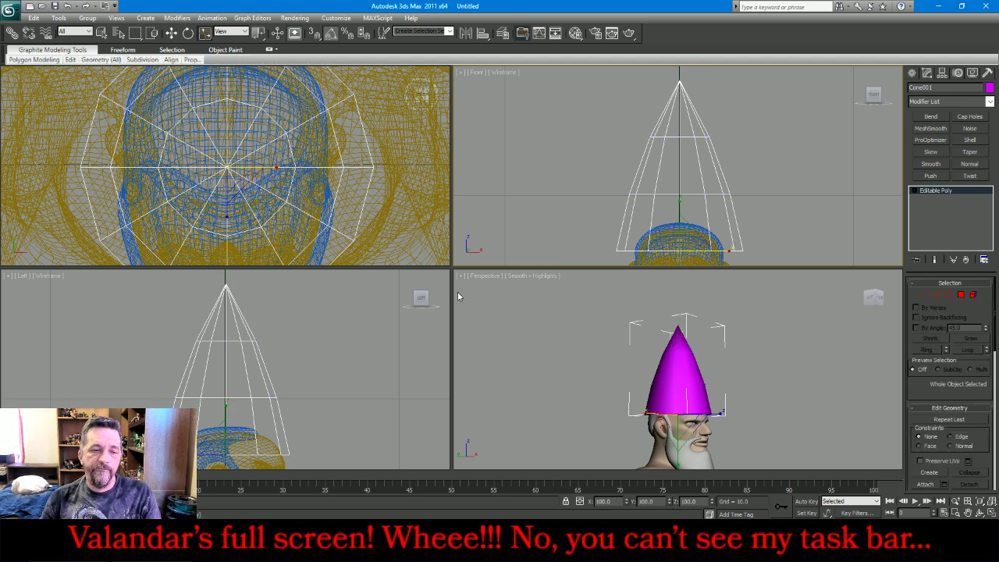
Tilt the hat 20 degrees toward the back of the head and shift it to about Y 0.15, Z 26.41
{"action": "right_click", "coordinate": [275, 309]}
{"action": "scroll", "coordinate": [275, 311], "scroll_direction": "down", "scroll_amount": 2}
{"action": "scroll", "coordinate": [235, 354], "scroll_direction": "up", "scroll_amount": 1}
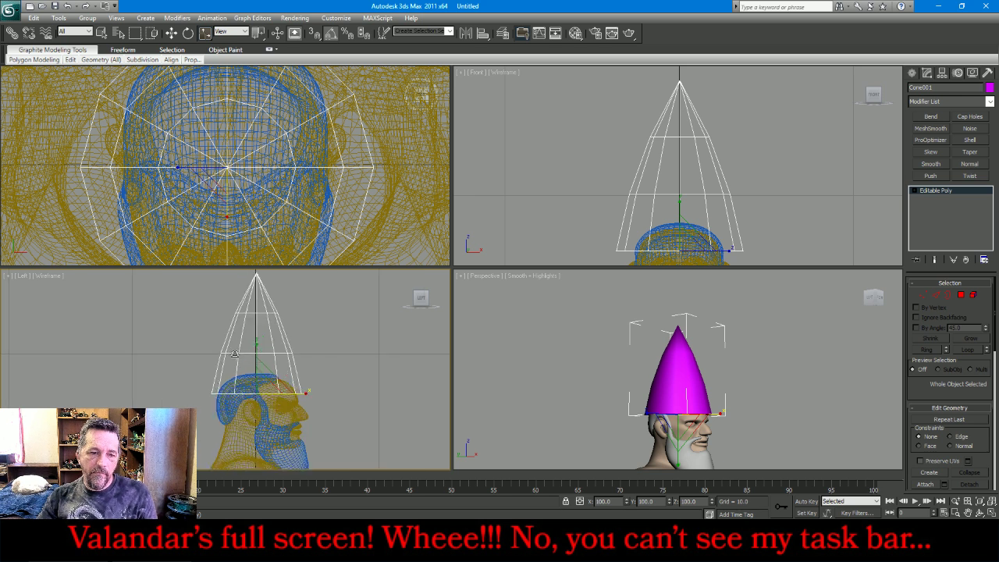
{"action": "left_click", "coordinate": [188, 33]}
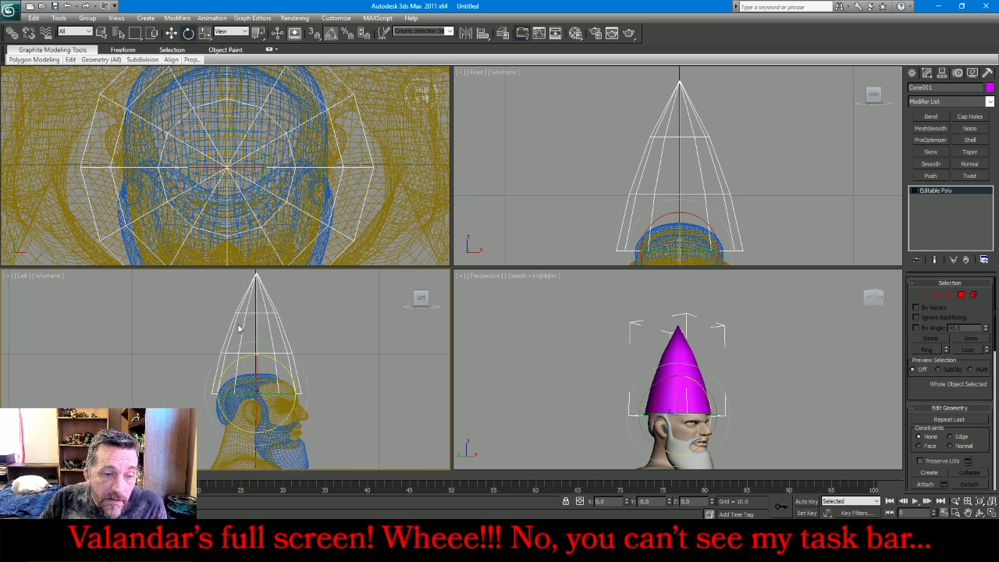
{"action": "left_click_drag", "start_coordinate": [233, 363], "coordinate": [219, 374]}
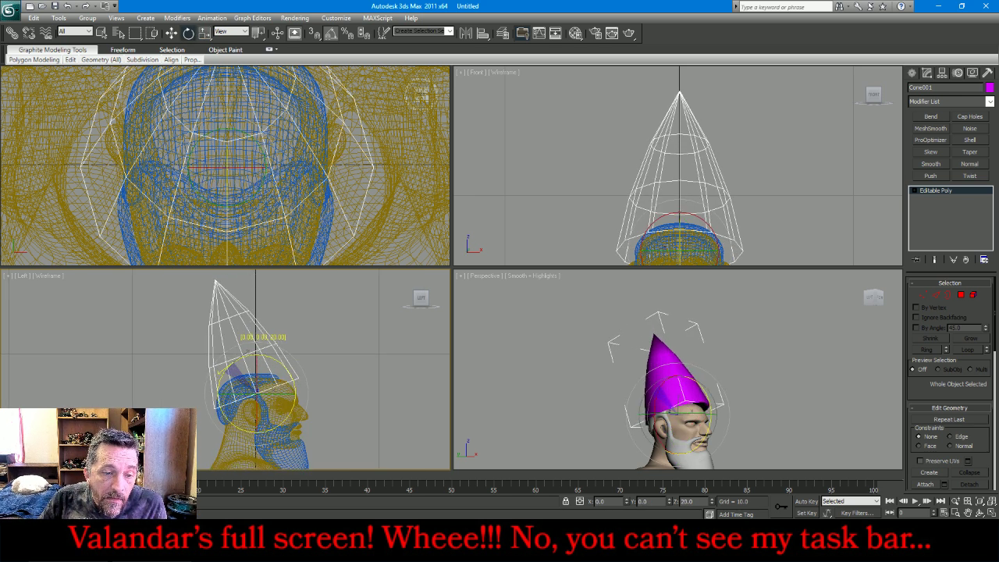
{"action": "left_click", "coordinate": [171, 33]}
{"action": "left_click_drag", "start_coordinate": [271, 382], "coordinate": [270, 384]}
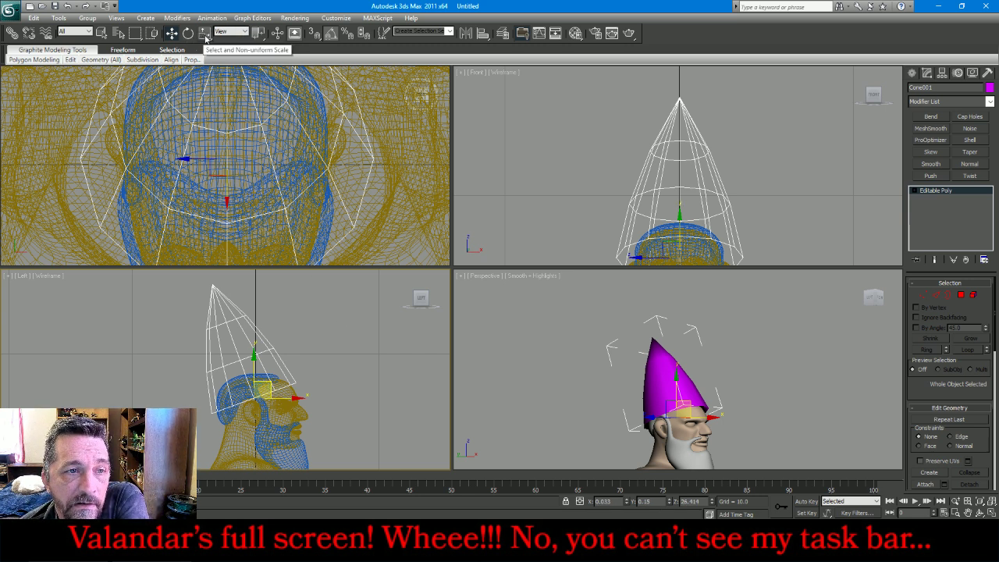
Narrow the hat along X to about 82% and centre it on the head at X 0
{"action": "left_click", "coordinate": [205, 33]}
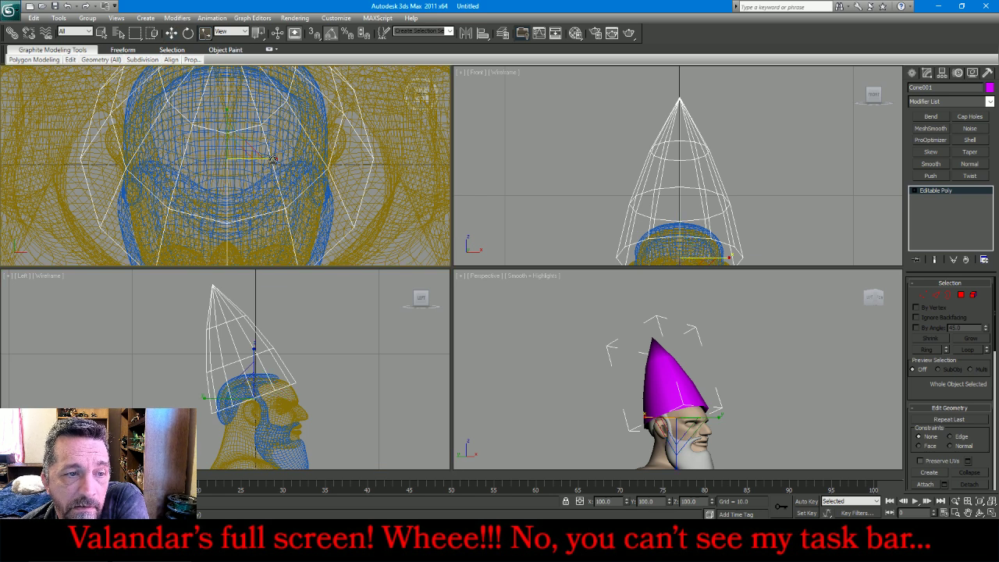
{"action": "left_click_drag", "start_coordinate": [273, 159], "coordinate": [265, 162]}
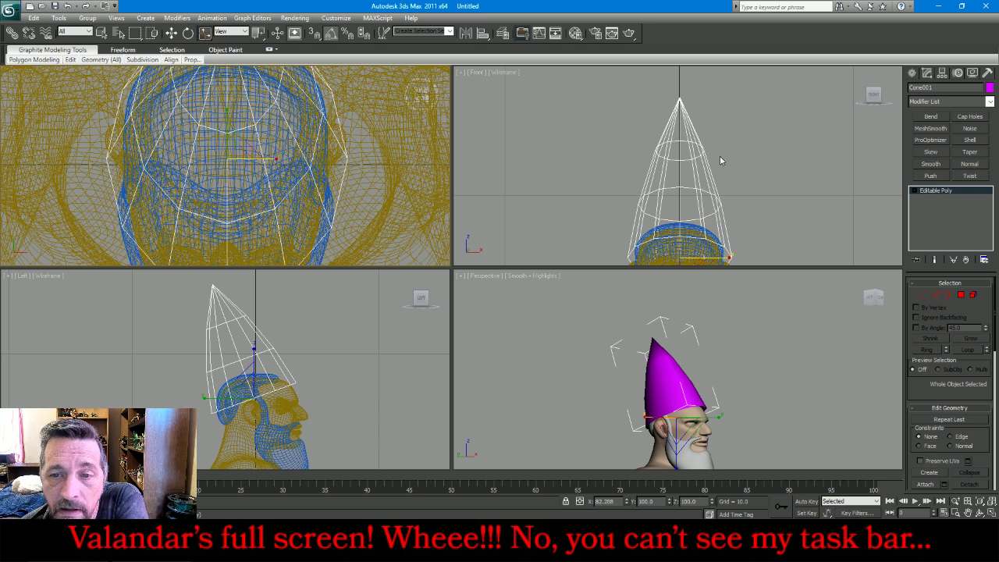
{"action": "right_click", "coordinate": [758, 155]}
{"action": "right_click", "coordinate": [741, 356]}
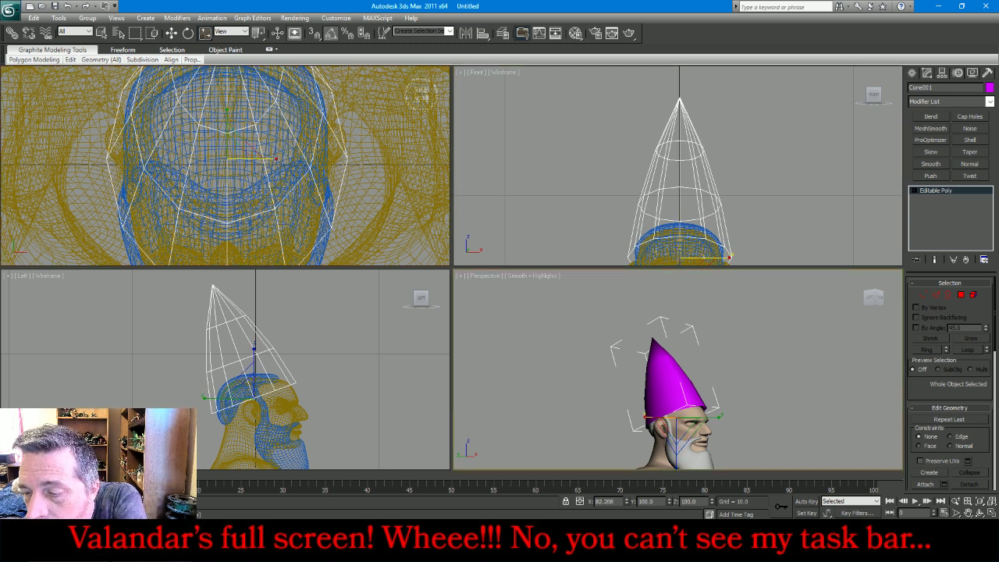
{"action": "left_click", "coordinate": [980, 513]}
{"action": "left_click_drag", "start_coordinate": [678, 386], "coordinate": [586, 365]}
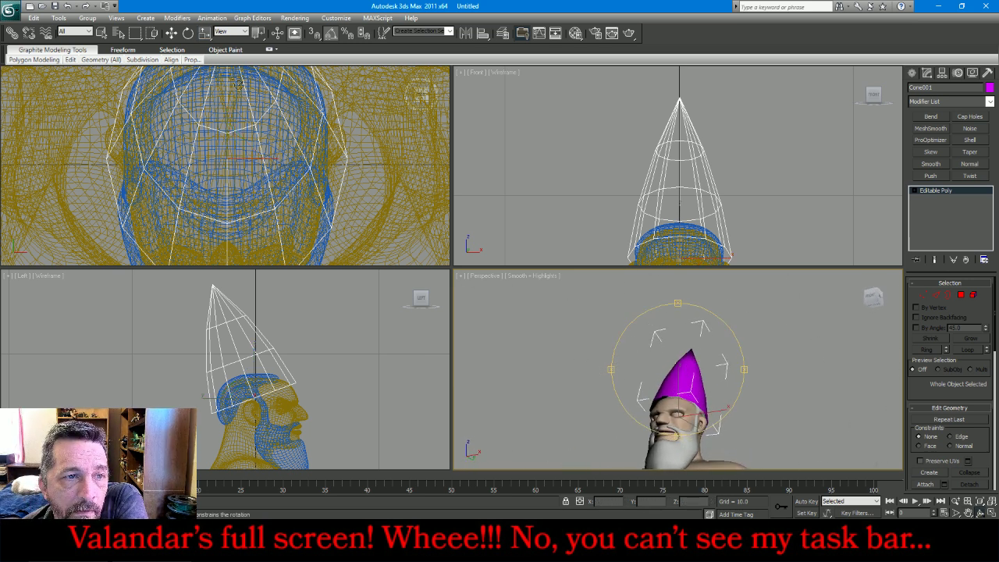
{"action": "left_click", "coordinate": [171, 34]}
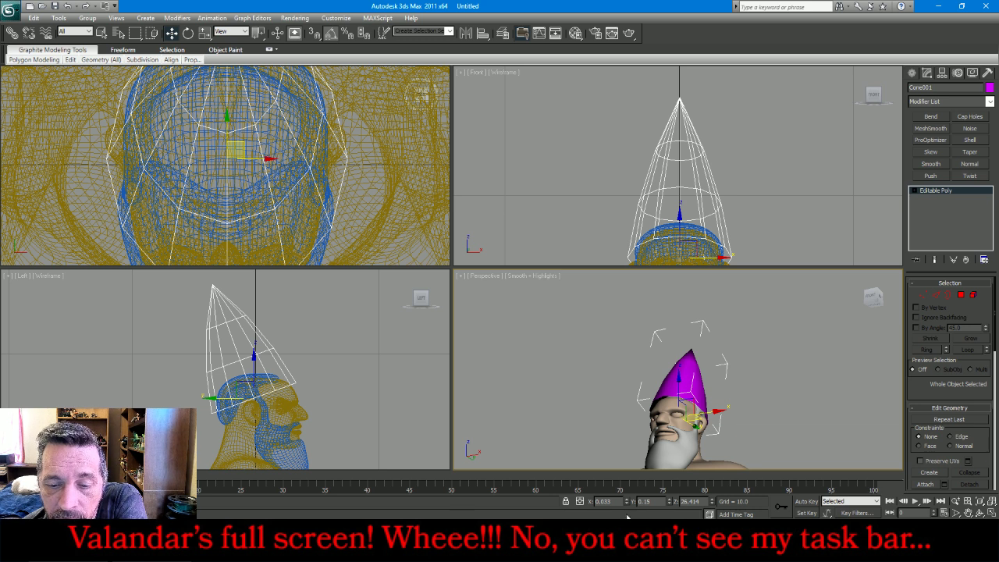
{"action": "type", "text": "0"}
{"action": "key", "text": "Return"}
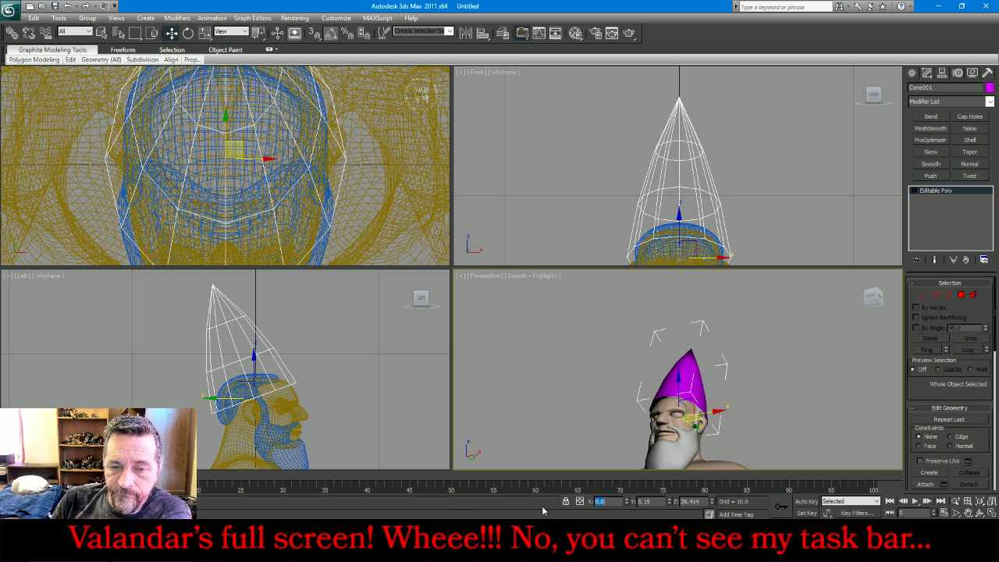
Select the hat's open base border as edges and chamfer them by a very small amount
{"action": "left_click", "coordinate": [949, 295]}
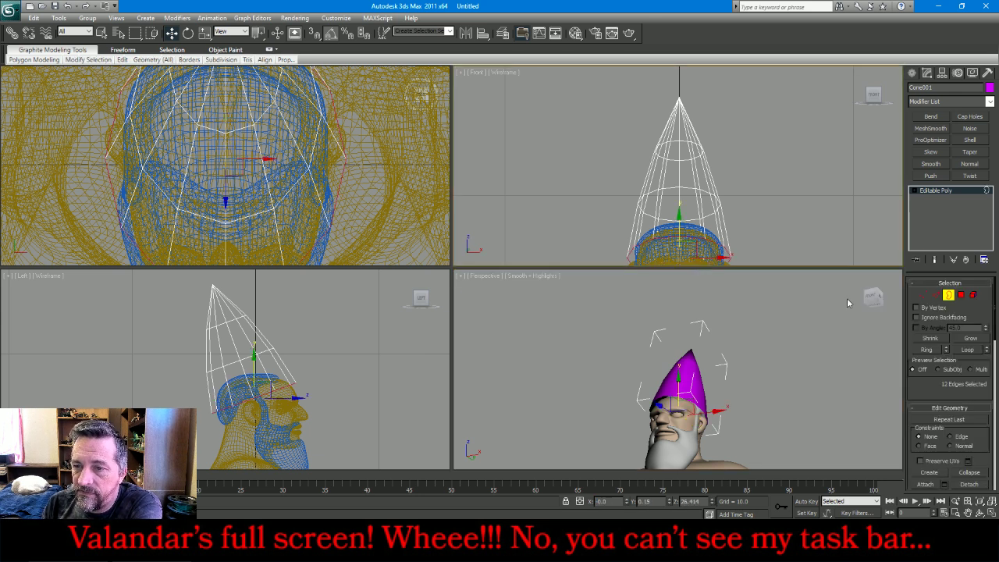
{"action": "left_click", "coordinate": [936, 294]}
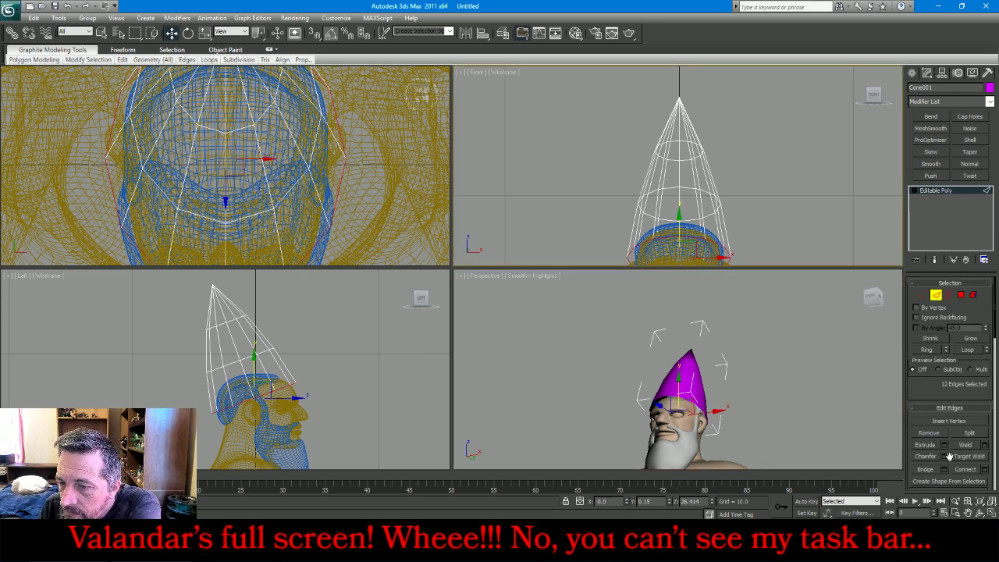
{"action": "left_click", "coordinate": [945, 456]}
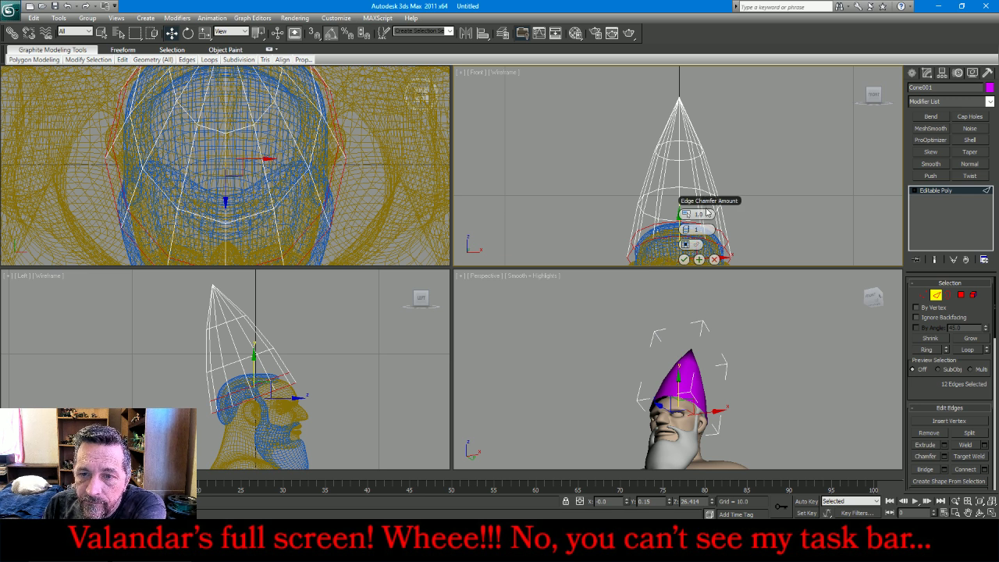
{"action": "left_click", "coordinate": [705, 209]}
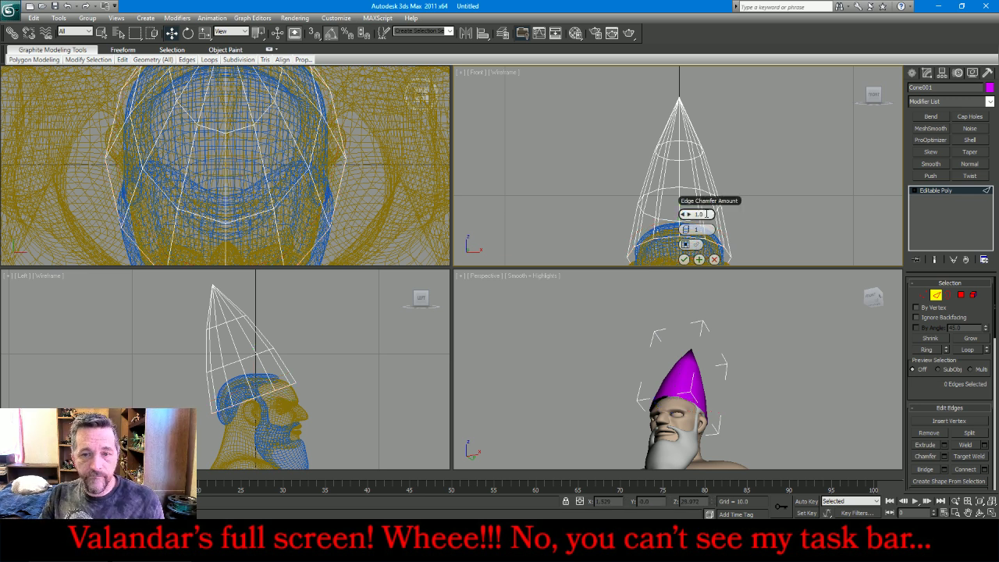
{"action": "key", "text": "ctrl+z"}
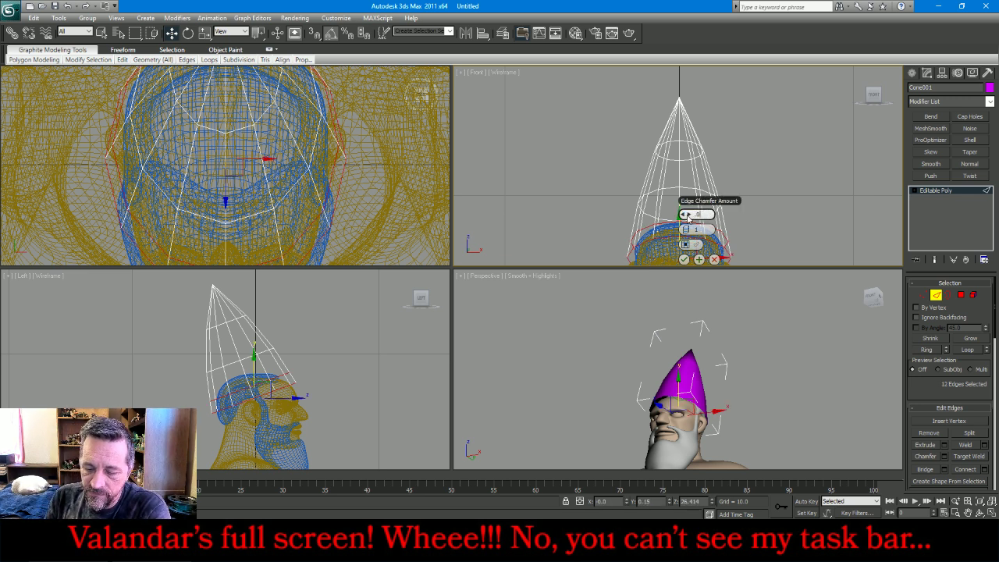
{"action": "left_click", "coordinate": [684, 259]}
Extend the hat's open base border outward into a wide brim, then widen the brim's rim further along X
{"action": "left_click", "coordinate": [948, 295]}
{"action": "left_click_drag", "start_coordinate": [785, 203], "coordinate": [658, 257]}
{"action": "left_click", "coordinate": [205, 32]}
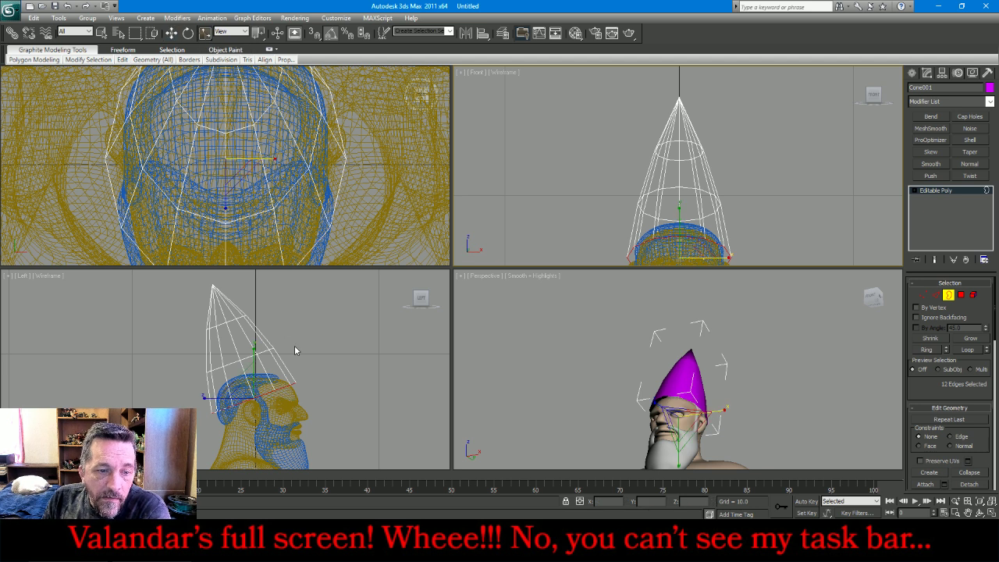
{"action": "left_click_drag", "start_coordinate": [252, 397], "coordinate": [265, 360]}
{"action": "scroll", "coordinate": [269, 195], "scroll_direction": "down", "scroll_amount": 8}
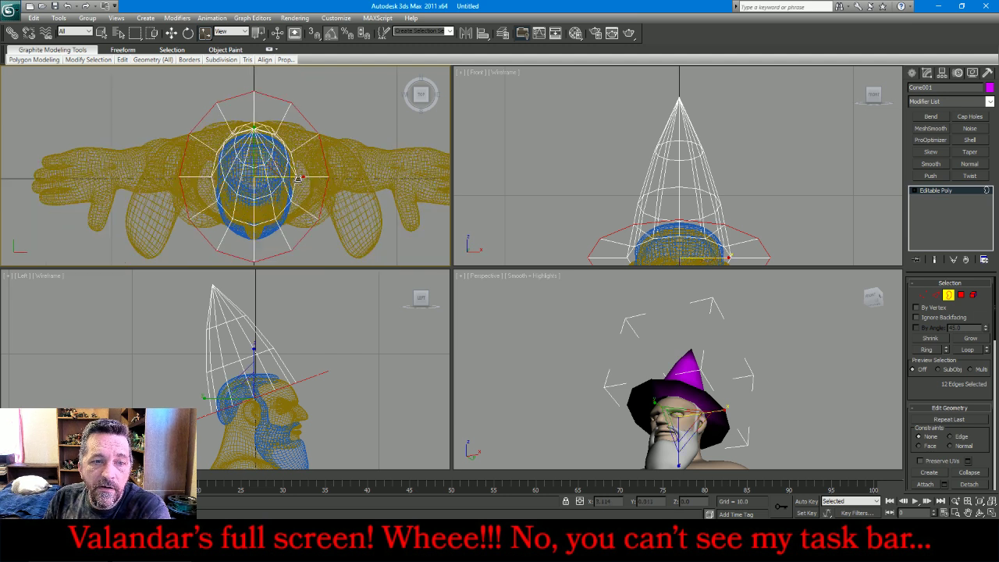
{"action": "left_click_drag", "start_coordinate": [295, 181], "coordinate": [302, 179]}
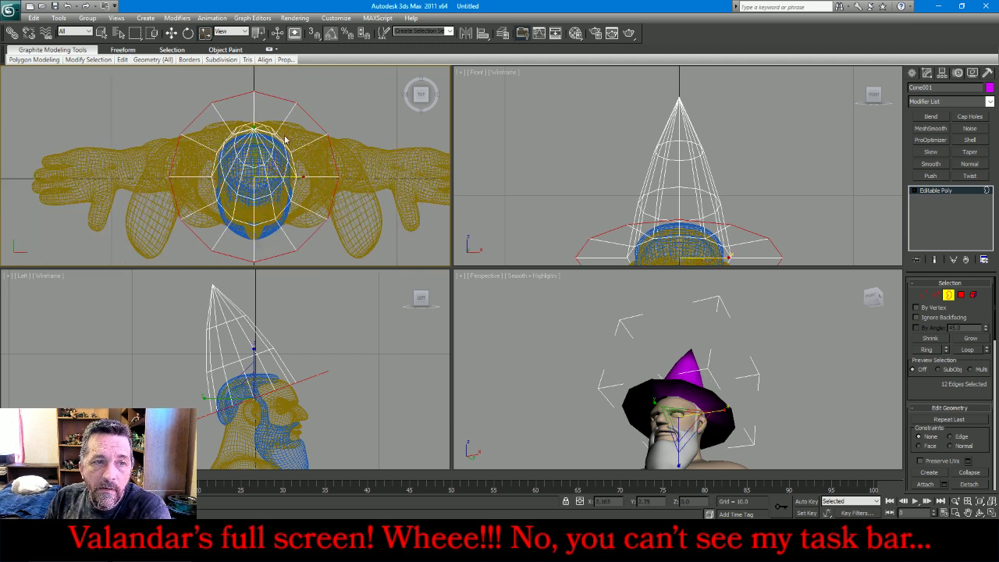
Shift the brim's outer rim slightly forward and down to about Y -0.27, Z 25.747
{"action": "left_click", "coordinate": [171, 33]}
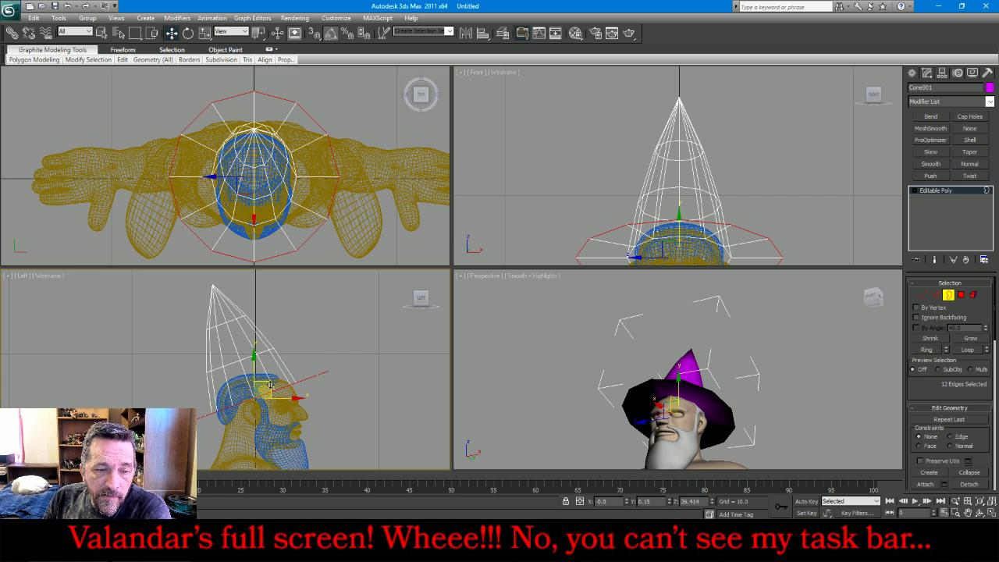
{"action": "left_click_drag", "start_coordinate": [274, 391], "coordinate": [283, 395]}
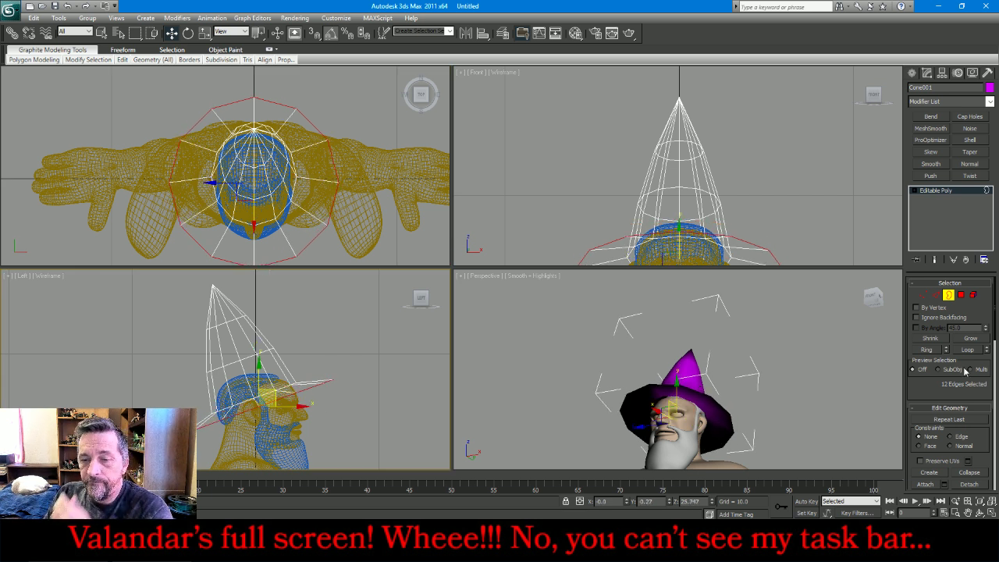
{"action": "left_click", "coordinate": [951, 298]}
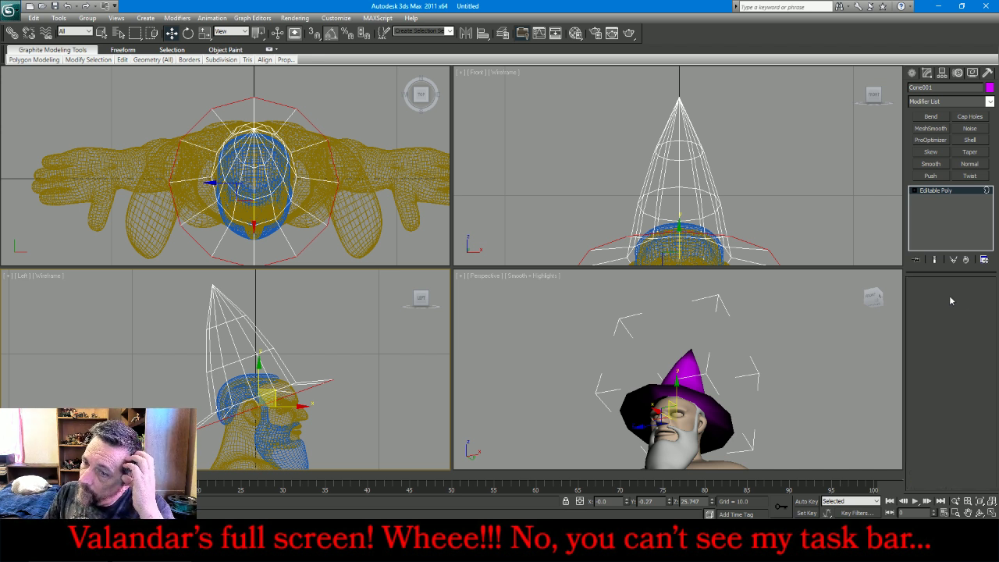
Thicken the hat with a Shell modifier, outer amount 0 and inner amount about 0.64, and collapse it to an editable mesh
{"action": "left_click", "coordinate": [971, 140]}
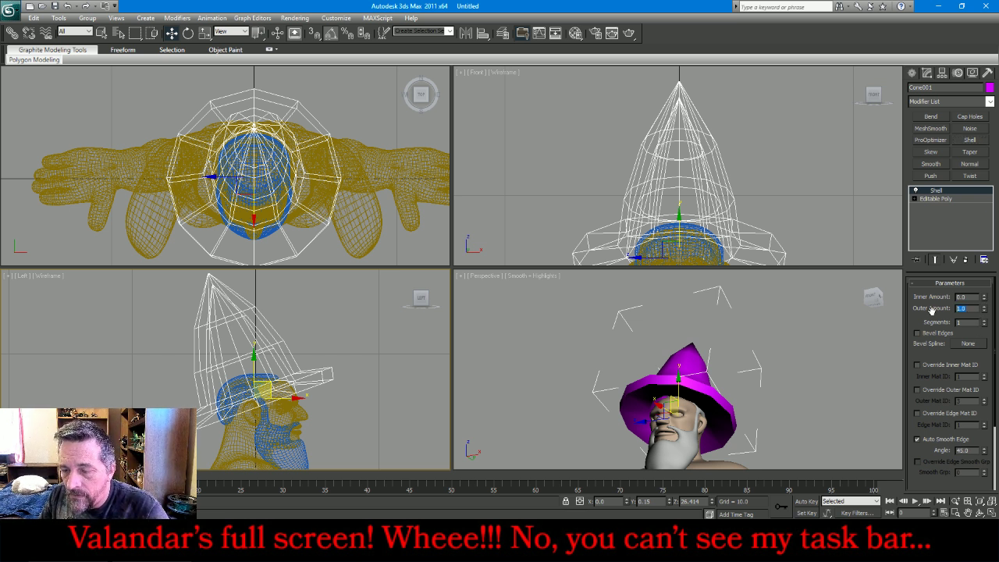
{"action": "type", "text": "0"}
{"action": "key", "text": "Return"}
{"action": "left_click_drag", "start_coordinate": [984, 300], "coordinate": [993, 261]}
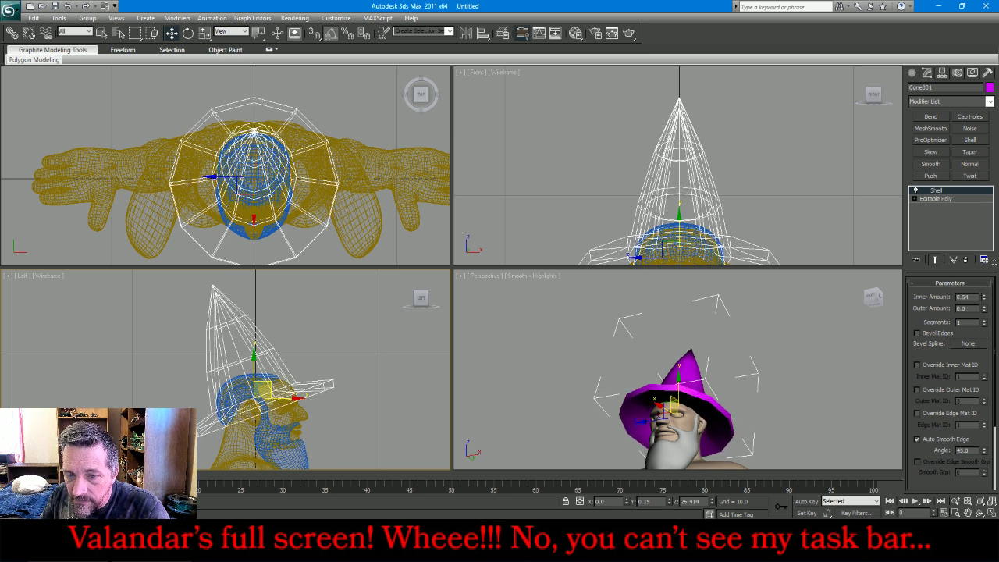
{"action": "left_click", "coordinate": [989, 513]}
{"action": "left_click_drag", "start_coordinate": [701, 402], "coordinate": [741, 391]}
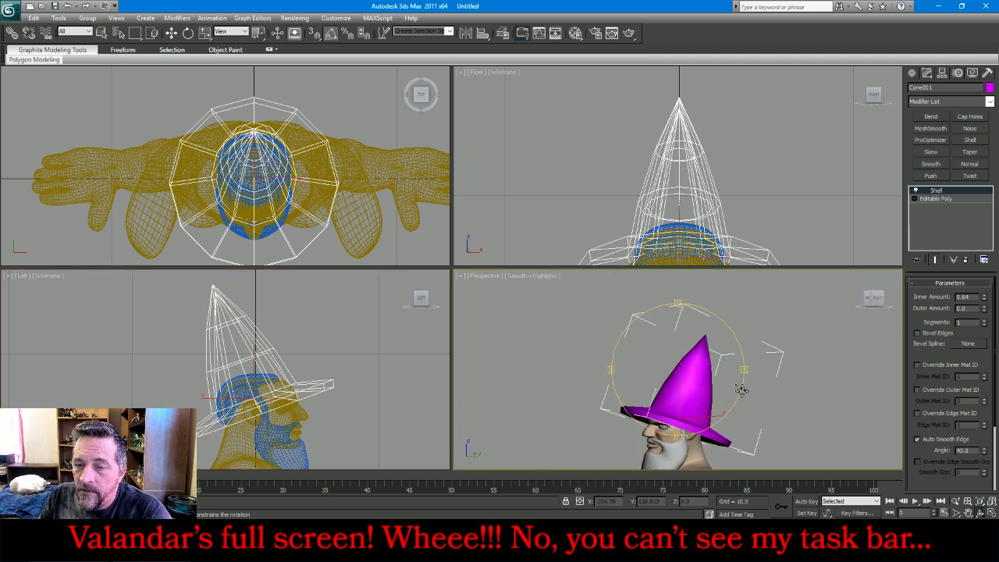
{"action": "right_click", "coordinate": [960, 199]}
{"action": "left_click", "coordinate": [839, 292]}
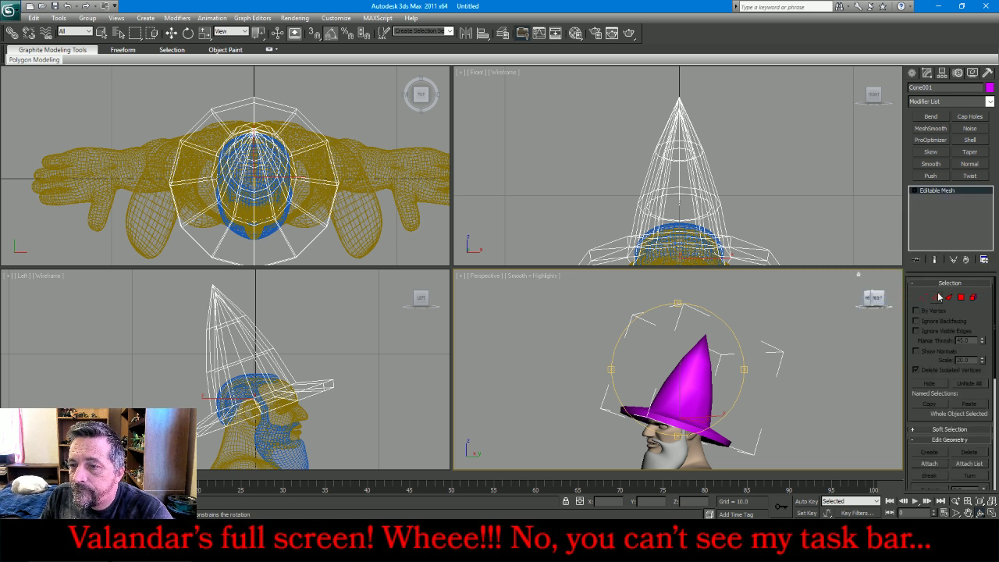
Select two edges at the side of the hat where the brim meets the cone
{"action": "left_click", "coordinate": [937, 298]}
{"action": "left_click", "coordinate": [794, 186]}
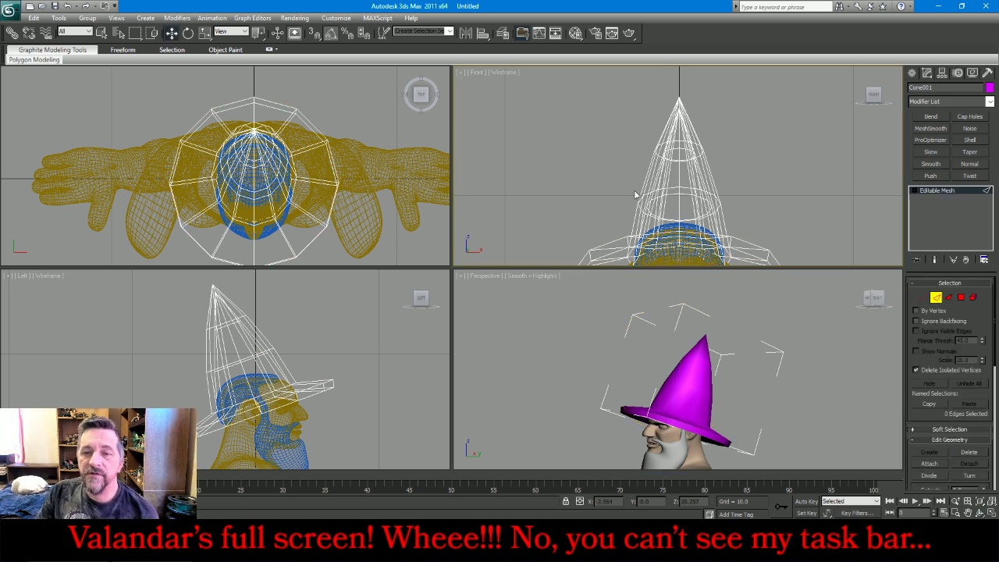
{"action": "scroll", "coordinate": [689, 166], "scroll_direction": "down", "scroll_amount": 3}
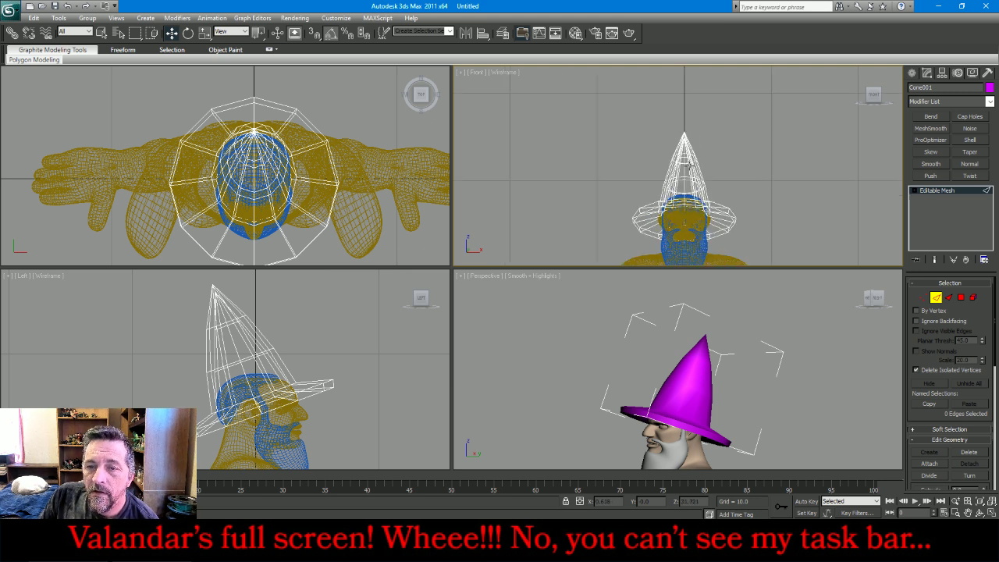
{"action": "scroll", "coordinate": [662, 215], "scroll_direction": "up", "scroll_amount": 3}
{"action": "scroll", "coordinate": [663, 213], "scroll_direction": "up", "scroll_amount": 3}
{"action": "left_click", "coordinate": [660, 191]}
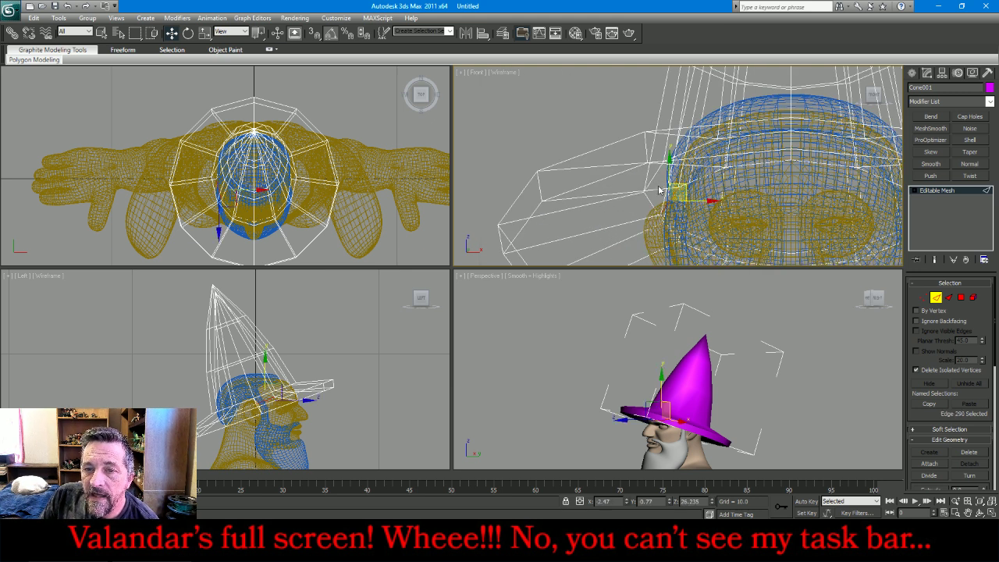
{"action": "left_click", "coordinate": [653, 176], "text": "ctrl"}
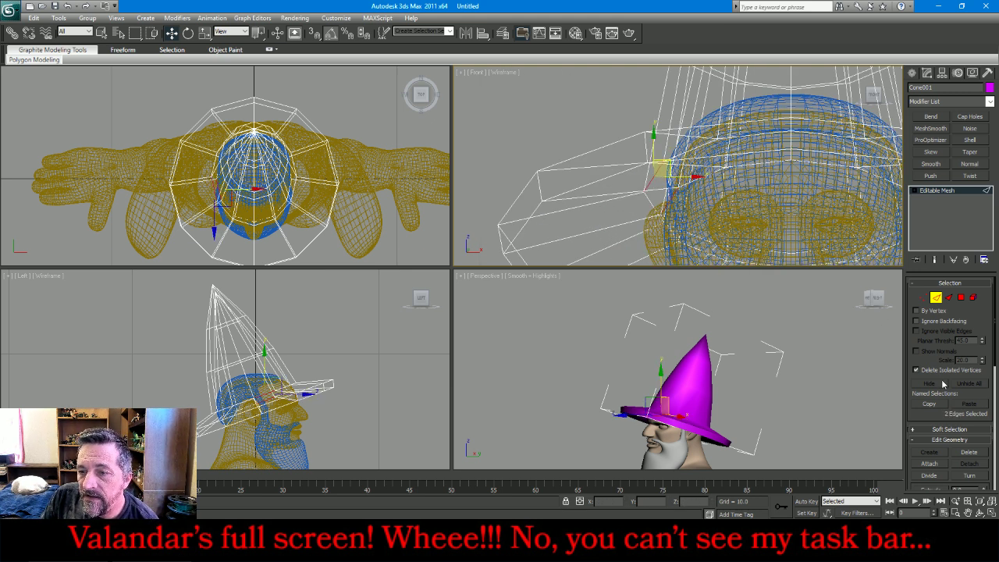
Convert the hat to an editable poly and expand the two selected edges into full loops around the brim's inner seam
{"action": "right_click", "coordinate": [949, 202]}
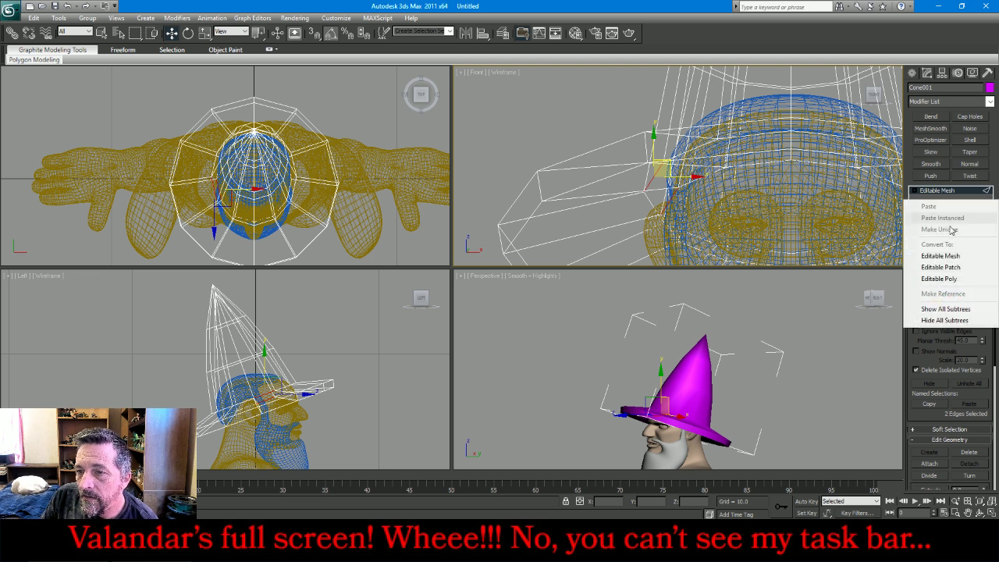
{"action": "left_click", "coordinate": [954, 280]}
{"action": "left_click", "coordinate": [938, 295]}
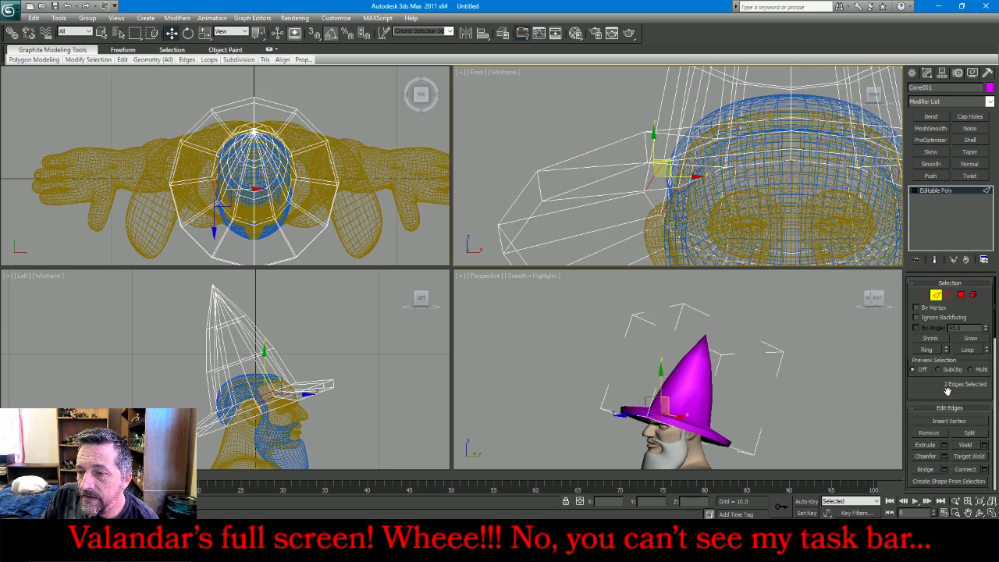
{"action": "left_click", "coordinate": [968, 349]}
Chamfer the selected edge loops between brim and cone by 0.001
{"action": "left_click", "coordinate": [943, 456]}
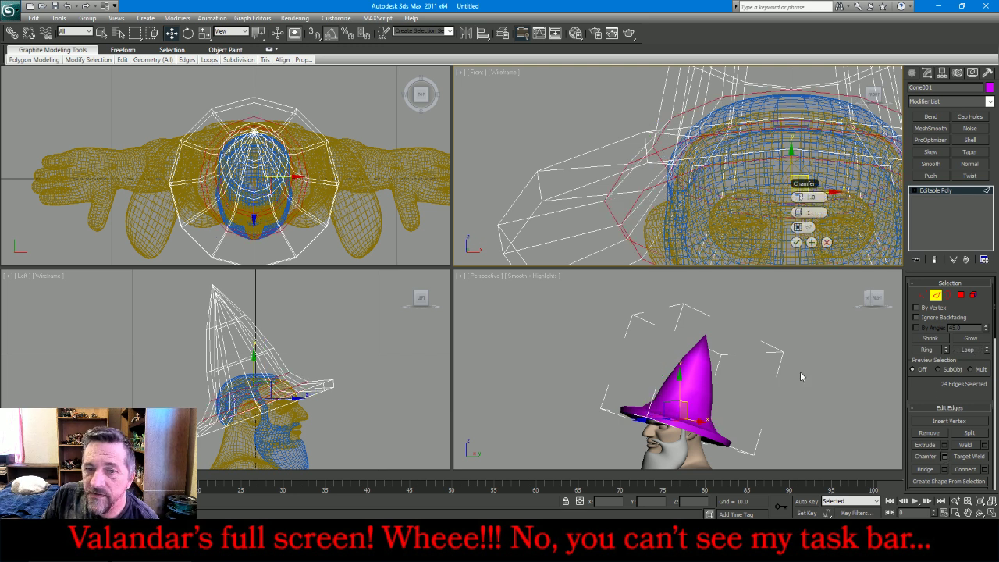
{"action": "left_click", "coordinate": [794, 199]}
{"action": "type", "text": ".001"}
{"action": "key", "text": "Return"}
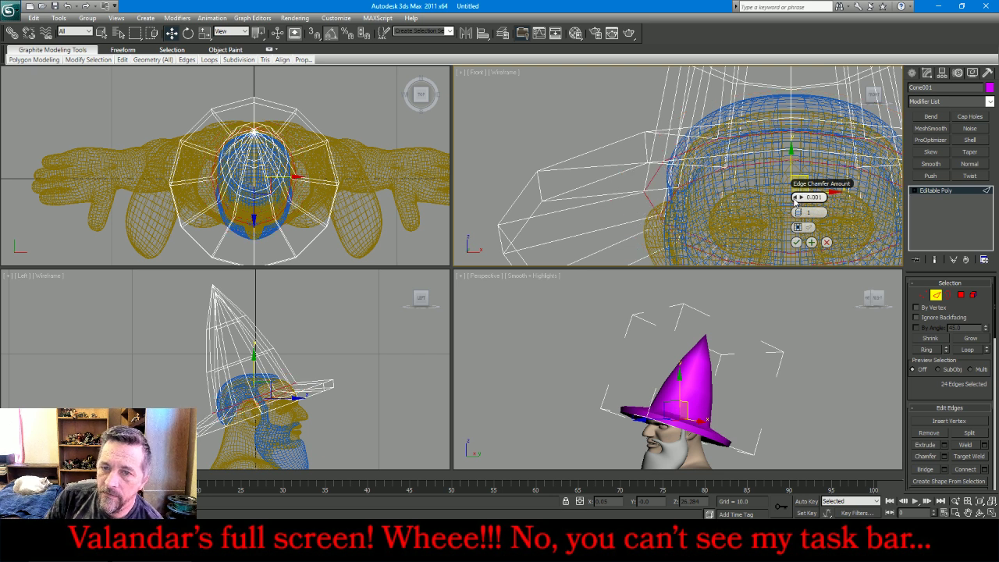
{"action": "left_click", "coordinate": [797, 242]}
{"action": "left_click", "coordinate": [938, 295]}
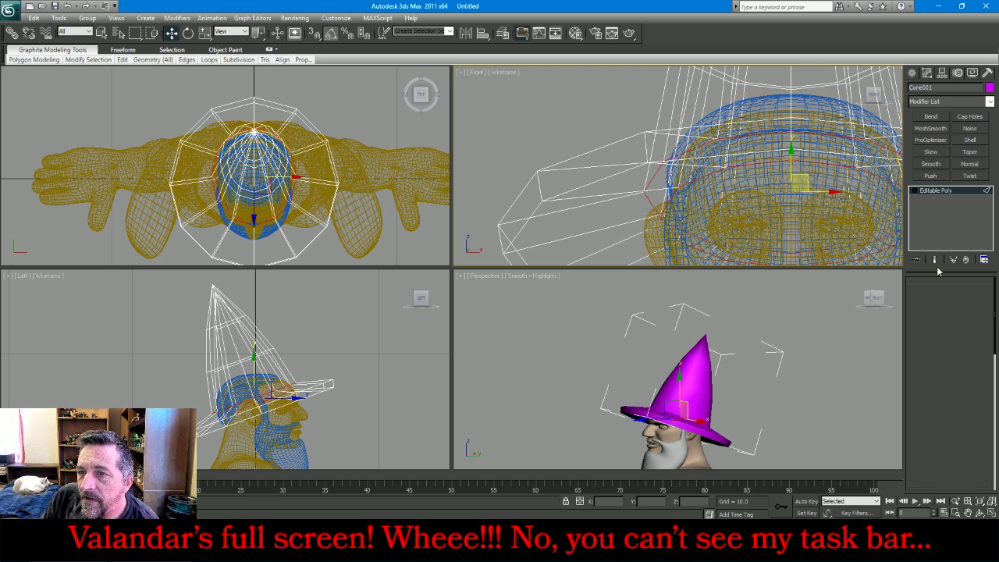
Try a MeshSmooth with 2 iterations on the hat, inspect the smoothed brim from the front, and remove the modifier
{"action": "left_click", "coordinate": [929, 128]}
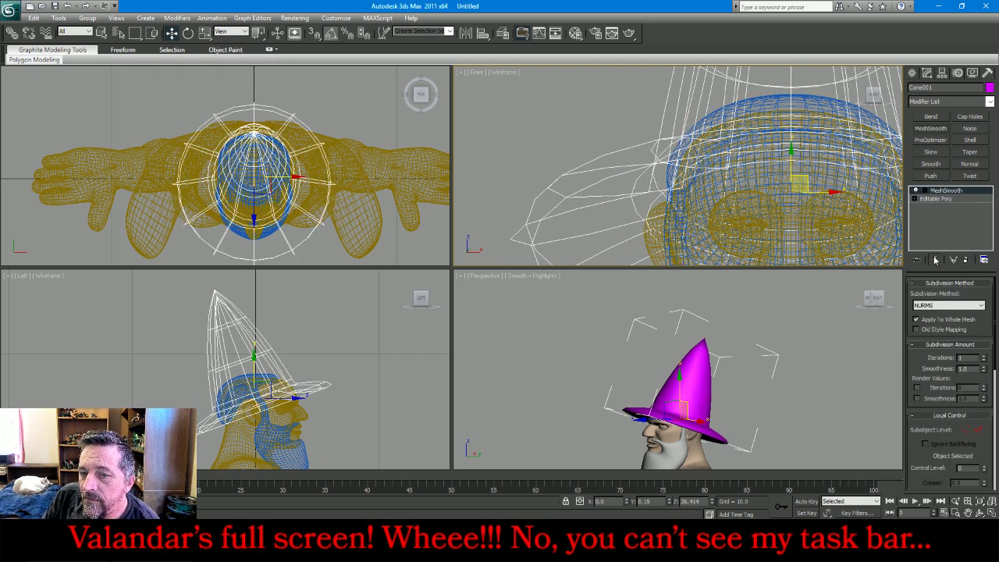
{"action": "left_click", "coordinate": [985, 356]}
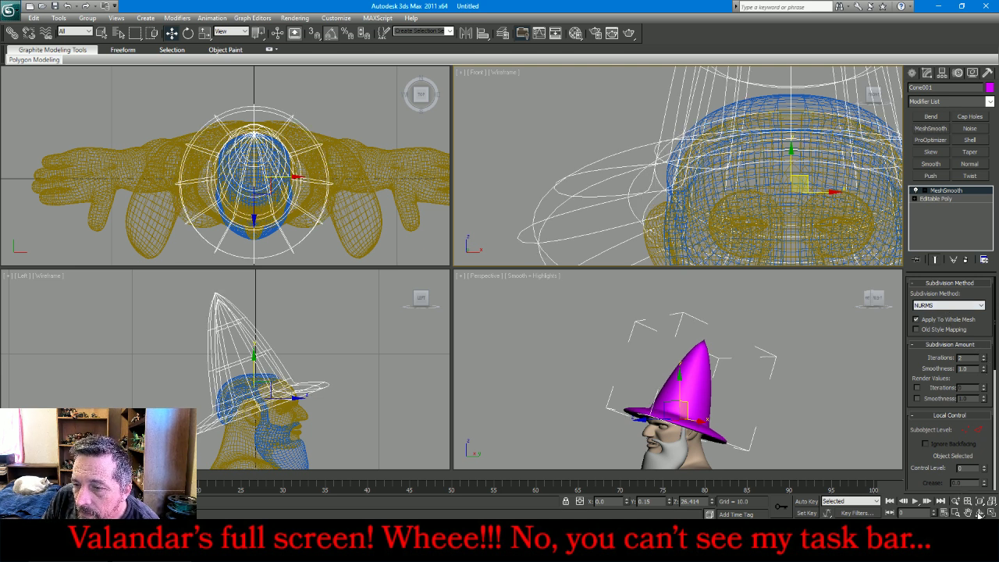
{"action": "left_click", "coordinate": [979, 513]}
{"action": "left_click_drag", "start_coordinate": [690, 375], "coordinate": [696, 304]}
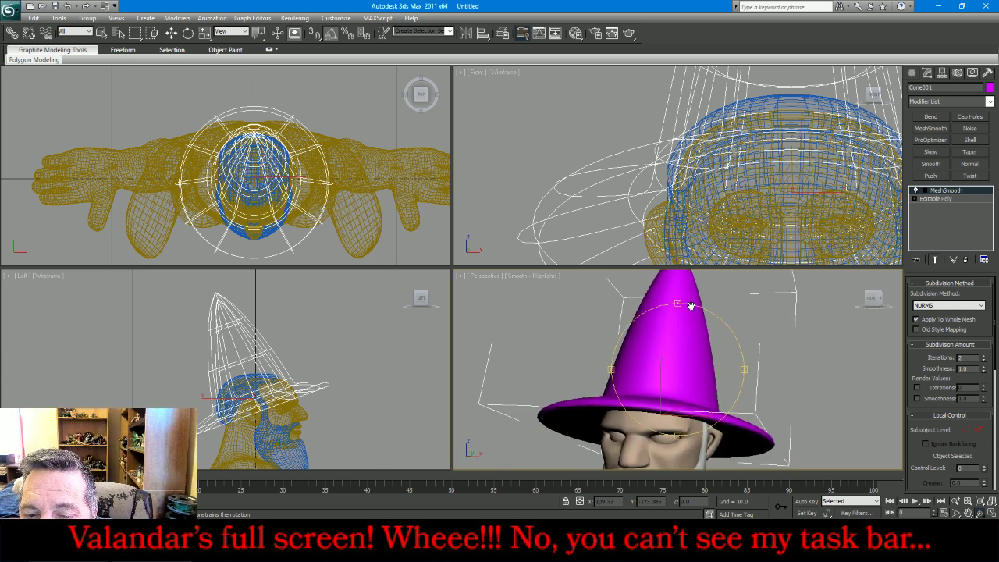
{"action": "left_click", "coordinate": [968, 260]}
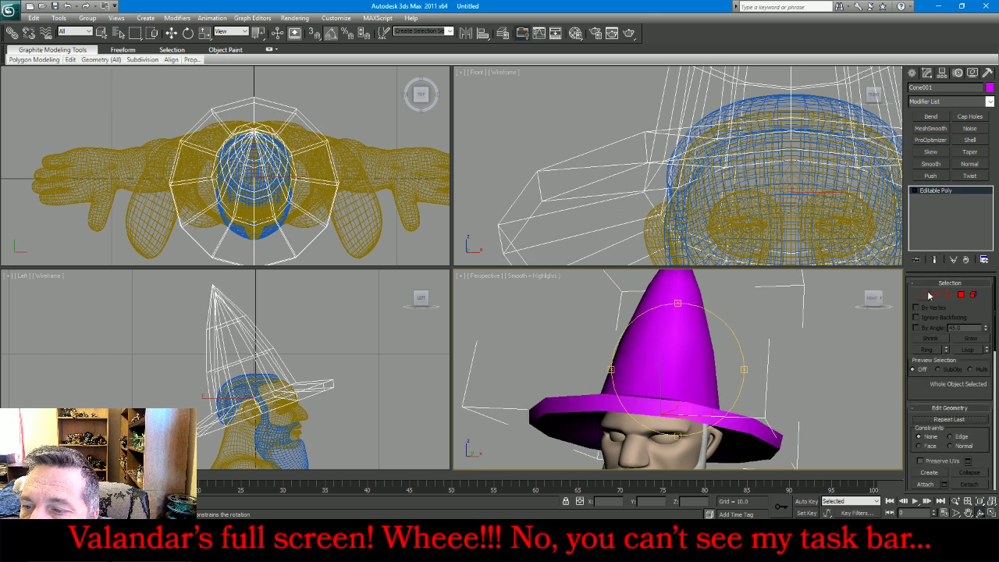
Select the rings of radial edges running across the brim's upper and lower surfaces
{"action": "left_click", "coordinate": [936, 296]}
{"action": "left_click", "coordinate": [569, 213]}
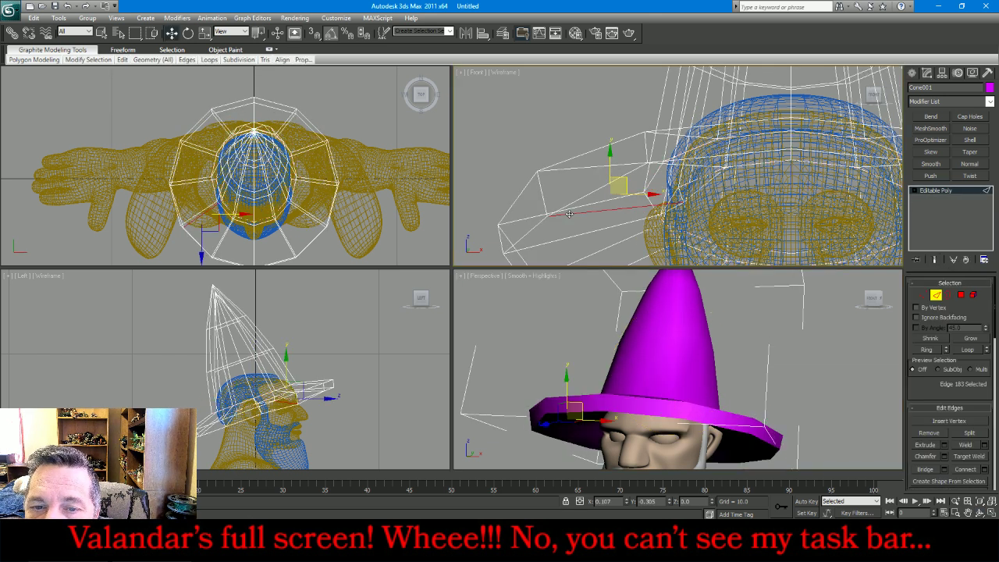
{"action": "left_click_drag", "start_coordinate": [569, 213], "coordinate": [556, 250]}
{"action": "left_click", "coordinate": [557, 254]}
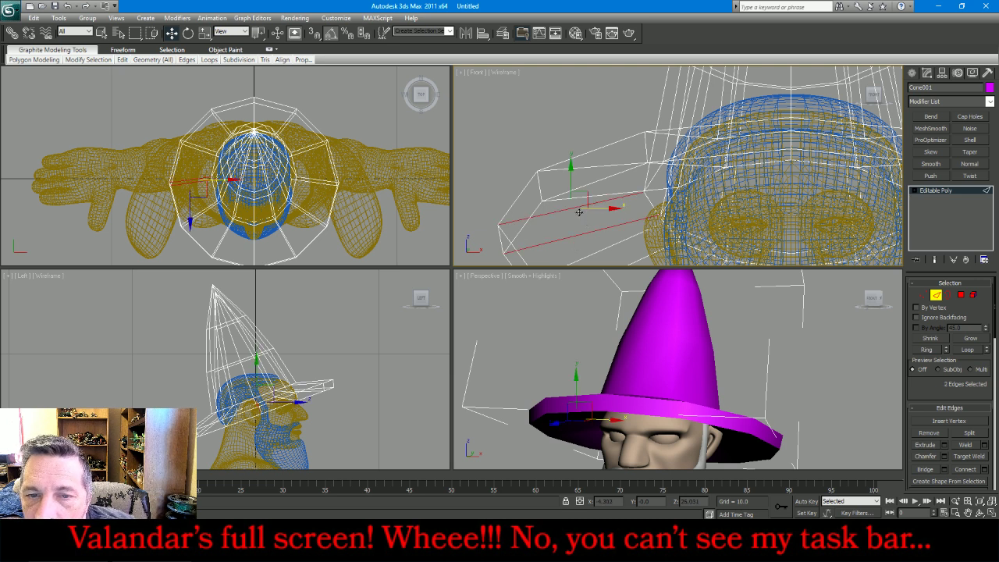
{"action": "left_click", "coordinate": [929, 351]}
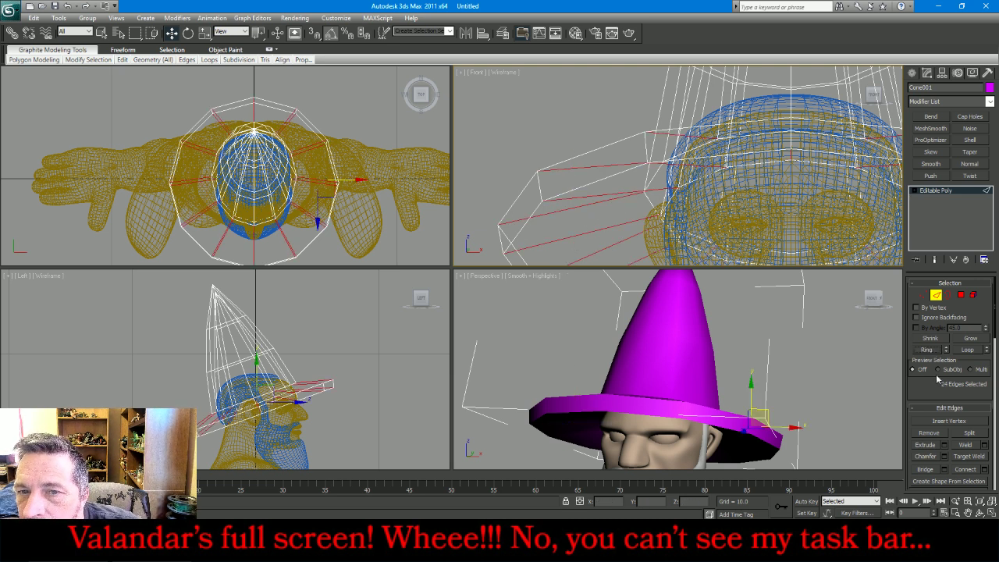
Connect the brim's radial edges with 2 segments, pinch 38 and slide 0
{"action": "left_click", "coordinate": [985, 469]}
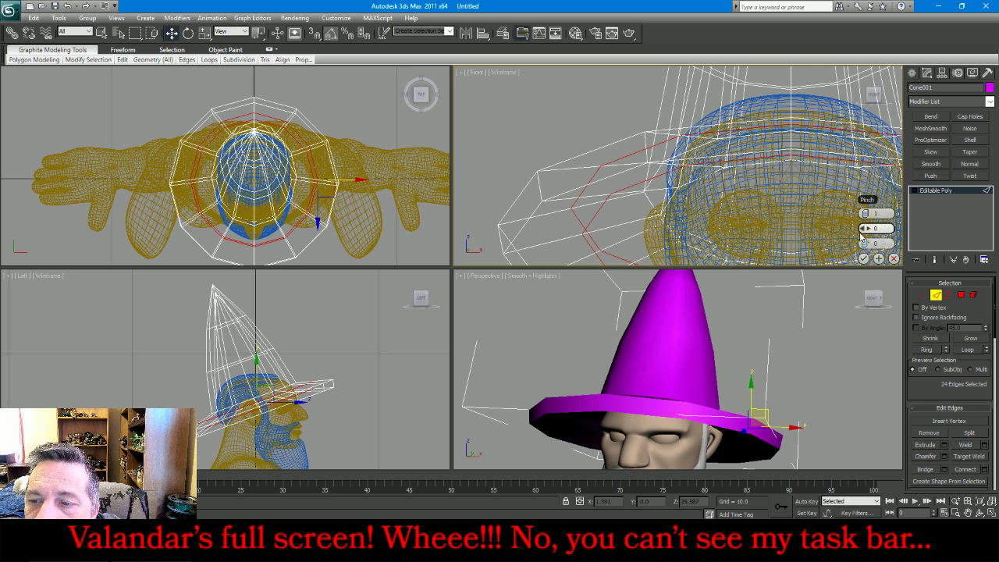
{"action": "left_click", "coordinate": [872, 213]}
{"action": "left_click_drag", "start_coordinate": [872, 228], "coordinate": [954, 226]}
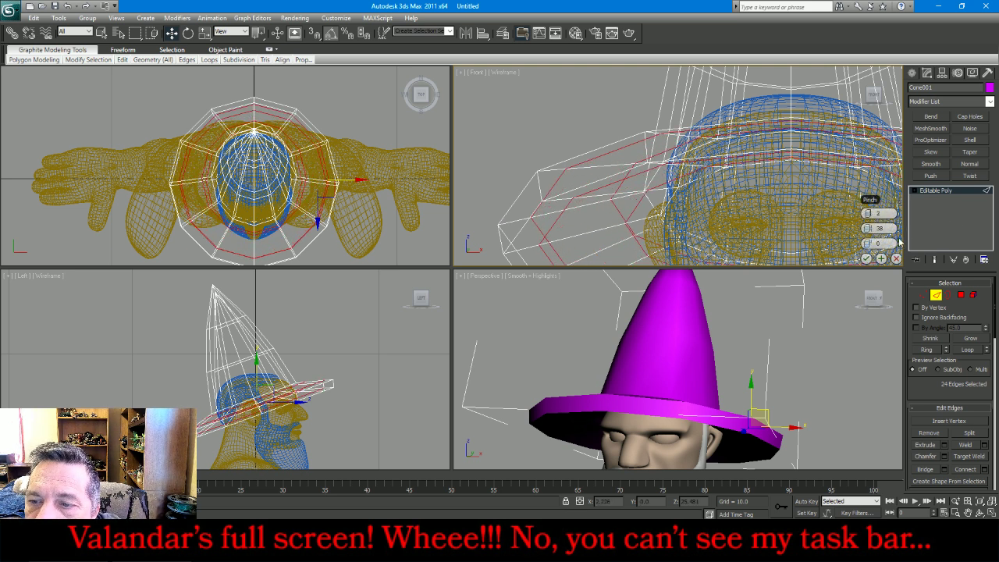
{"action": "left_click_drag", "start_coordinate": [867, 246], "coordinate": [827, 243]}
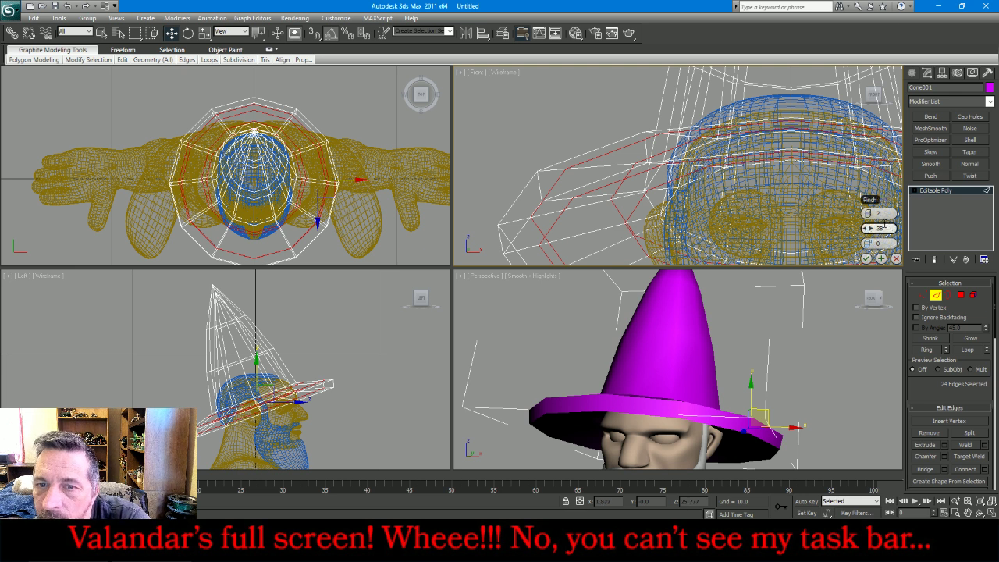
{"action": "left_click", "coordinate": [866, 259]}
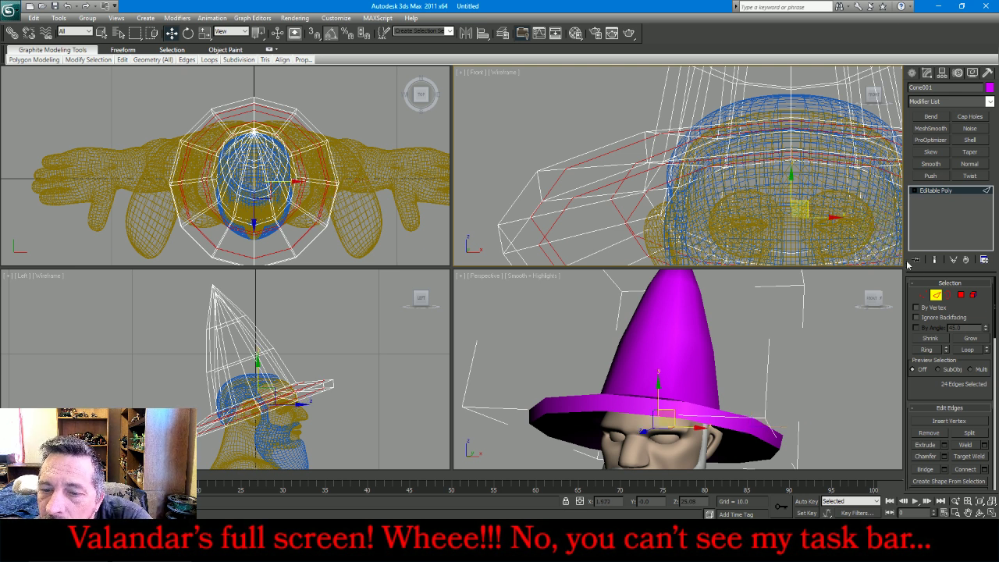
Leave edge editing and apply MeshSmooth to the whole hat with 2 iterations, checking its shape from the side
{"action": "left_click", "coordinate": [937, 296]}
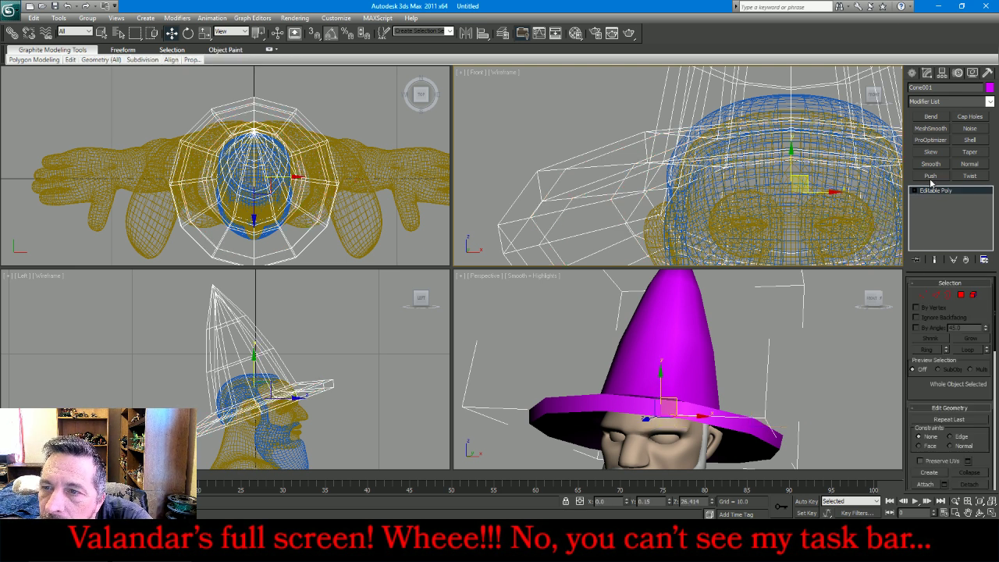
{"action": "left_click", "coordinate": [937, 130]}
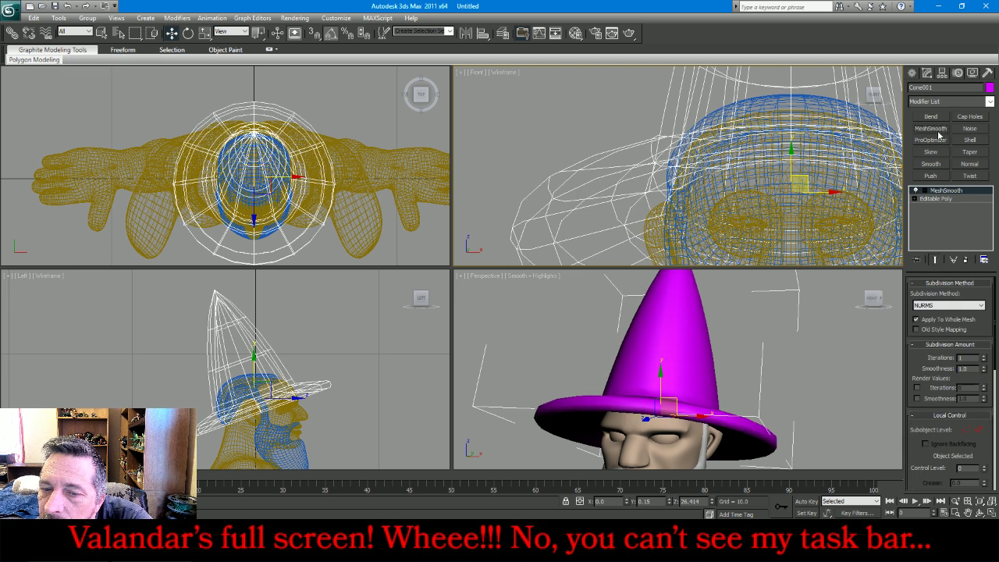
{"action": "left_click", "coordinate": [985, 355]}
{"action": "scroll", "coordinate": [787, 346], "scroll_direction": "down", "scroll_amount": 3}
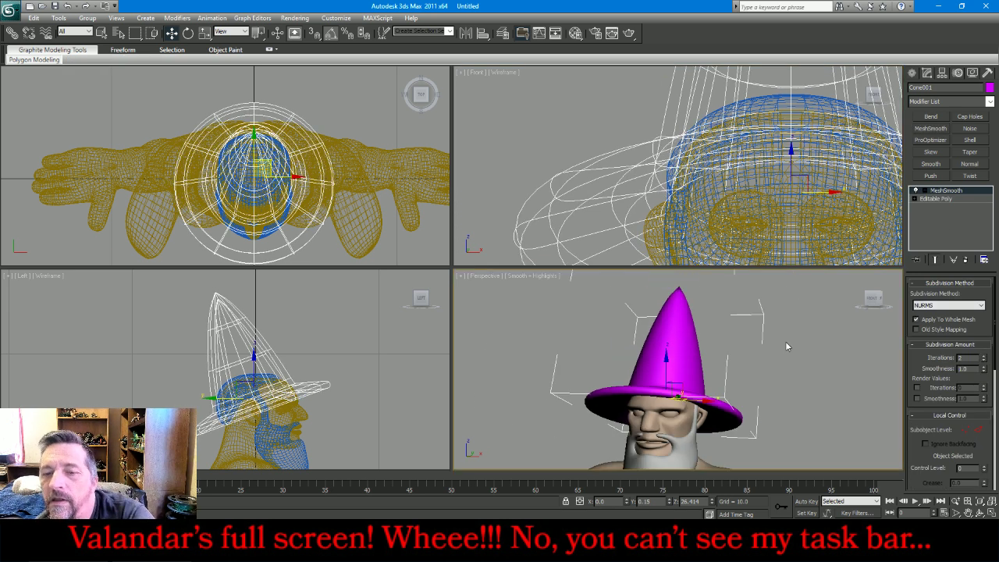
{"action": "left_click", "coordinate": [874, 303]}
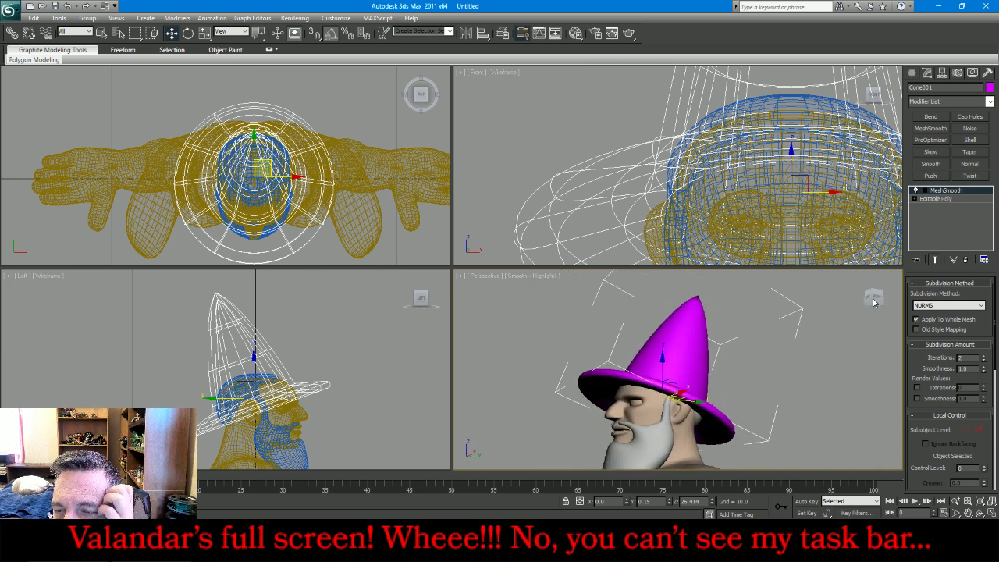
Thicken the smoothed hat with a Push modifier of 0.22 and collapse all its modifiers into the editable poly
{"action": "left_click", "coordinate": [930, 176]}
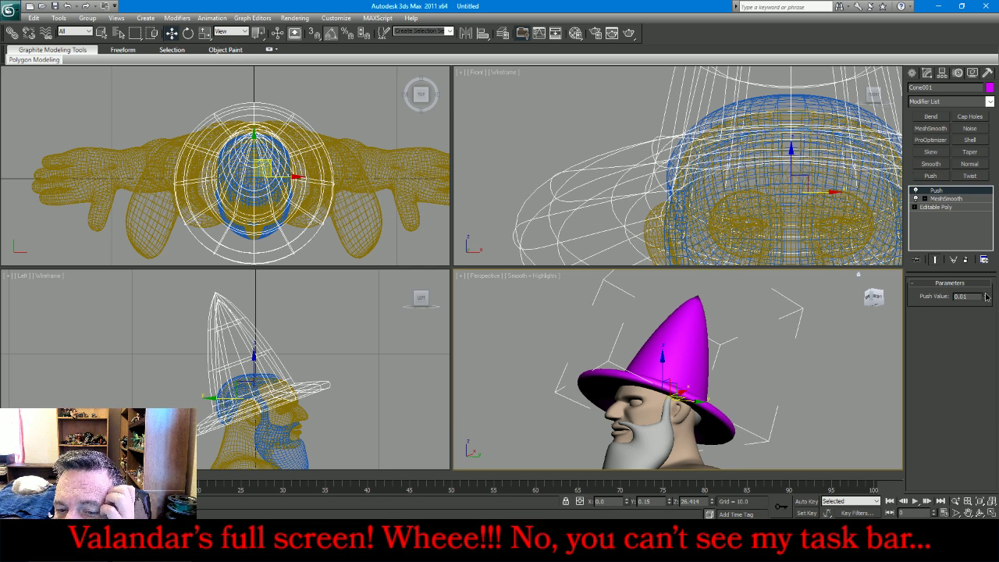
{"action": "left_click_drag", "start_coordinate": [986, 297], "coordinate": [987, 281]}
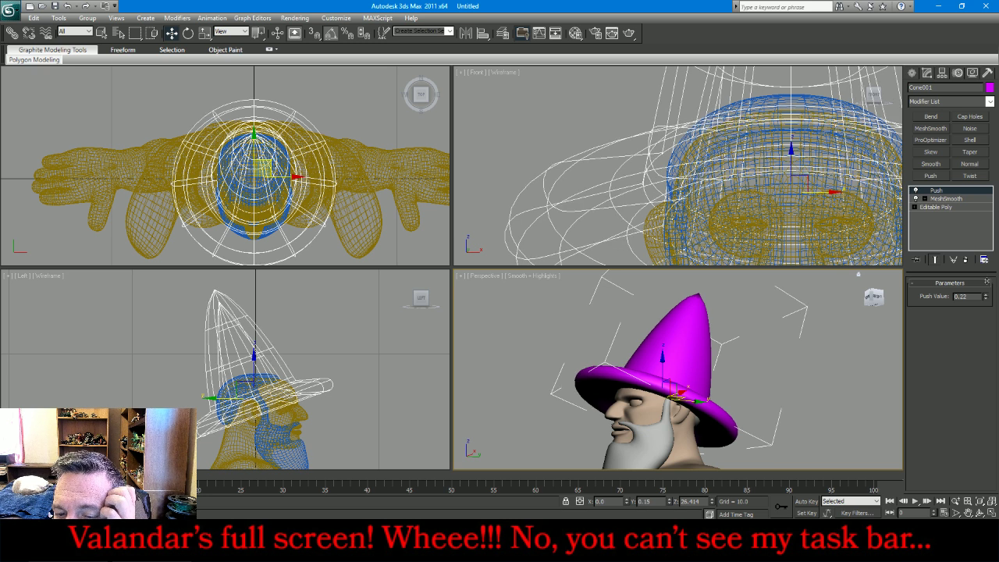
{"action": "right_click", "coordinate": [872, 304]}
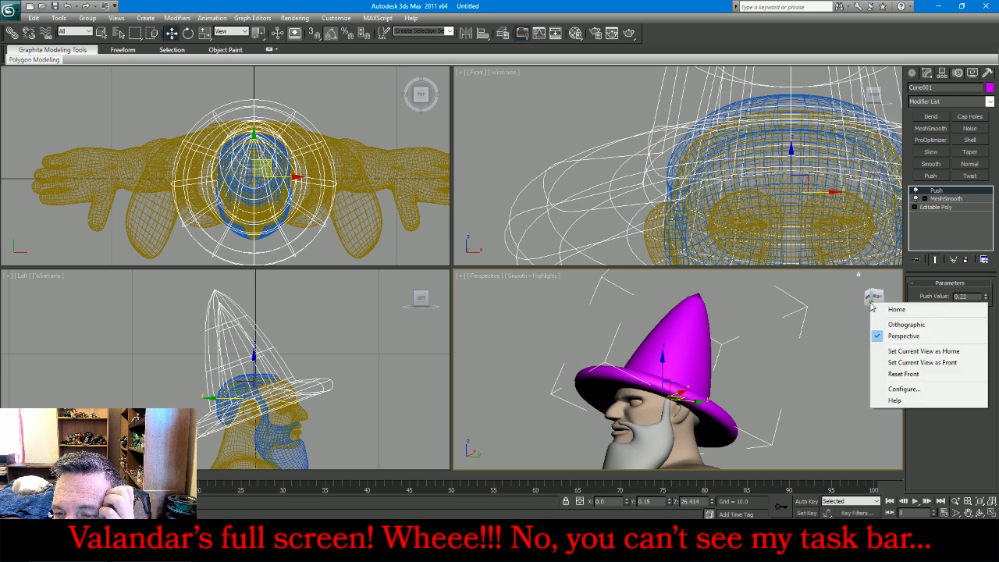
{"action": "left_click", "coordinate": [874, 298]}
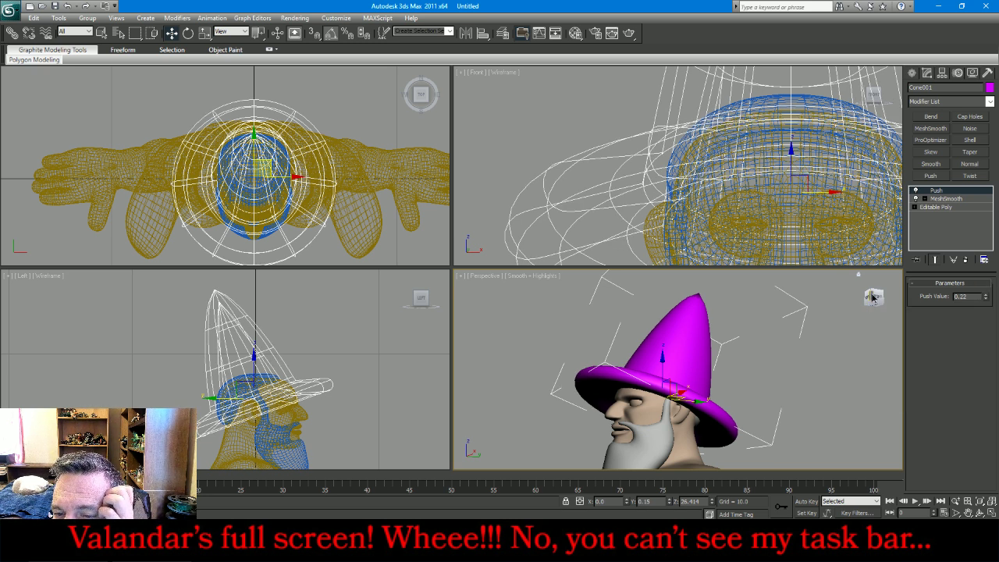
{"action": "left_click_drag", "start_coordinate": [873, 297], "coordinate": [918, 282]}
{"action": "right_click", "coordinate": [966, 203]}
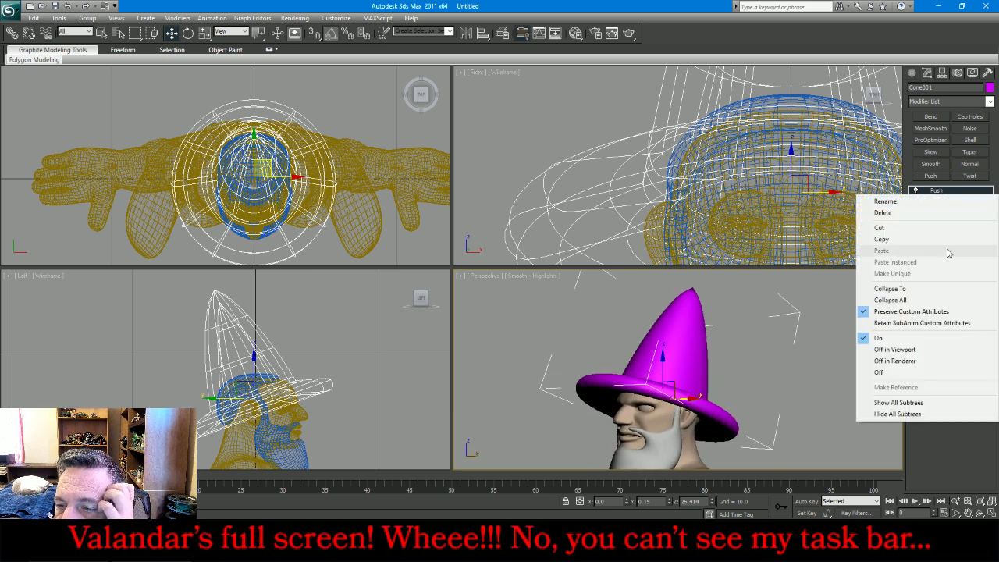
{"action": "left_click", "coordinate": [949, 300]}
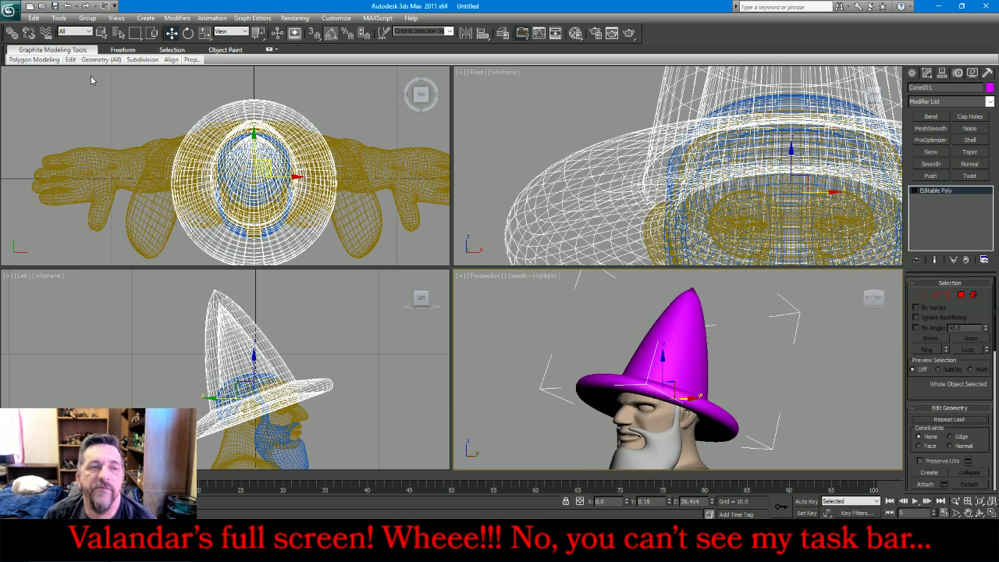
Export the hat to the DwarvenMage folder as zzhat with the gw::OBJ-Exporter, using quad faces and a scale of 1.0
{"action": "left_click", "coordinate": [13, 11]}
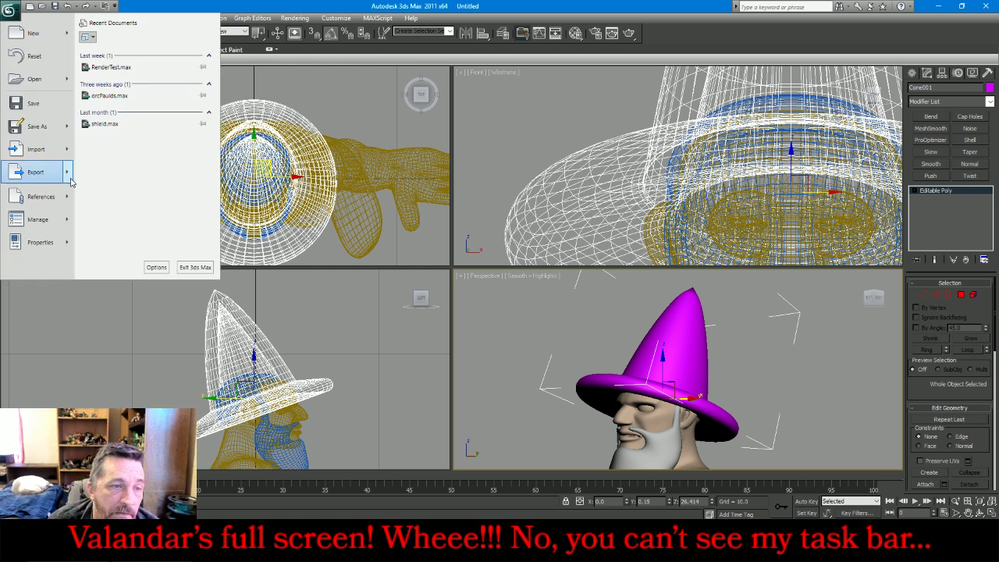
{"action": "mouse_move", "coordinate": [69, 176]}
{"action": "left_click", "coordinate": [126, 89]}
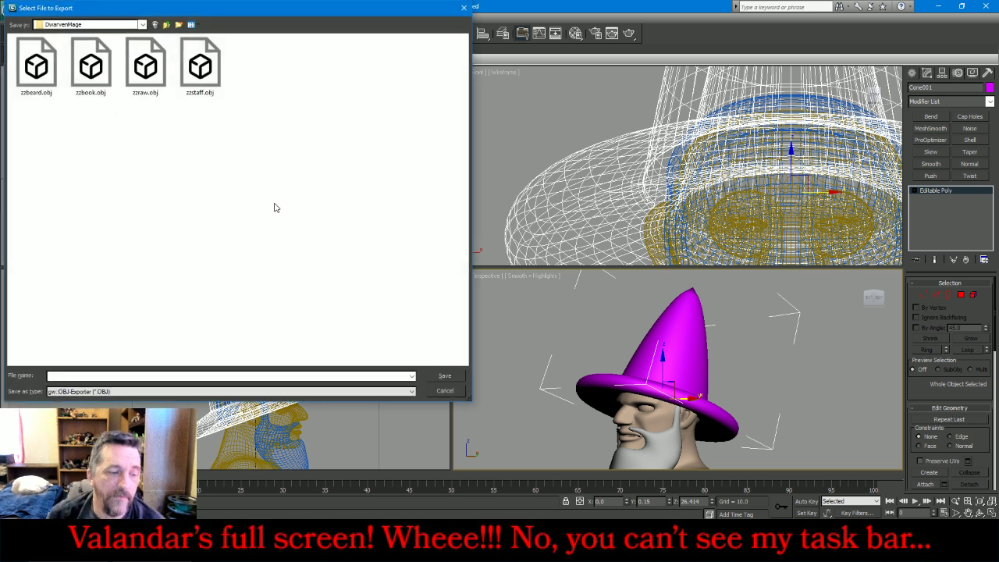
{"action": "type", "text": "zzhat"}
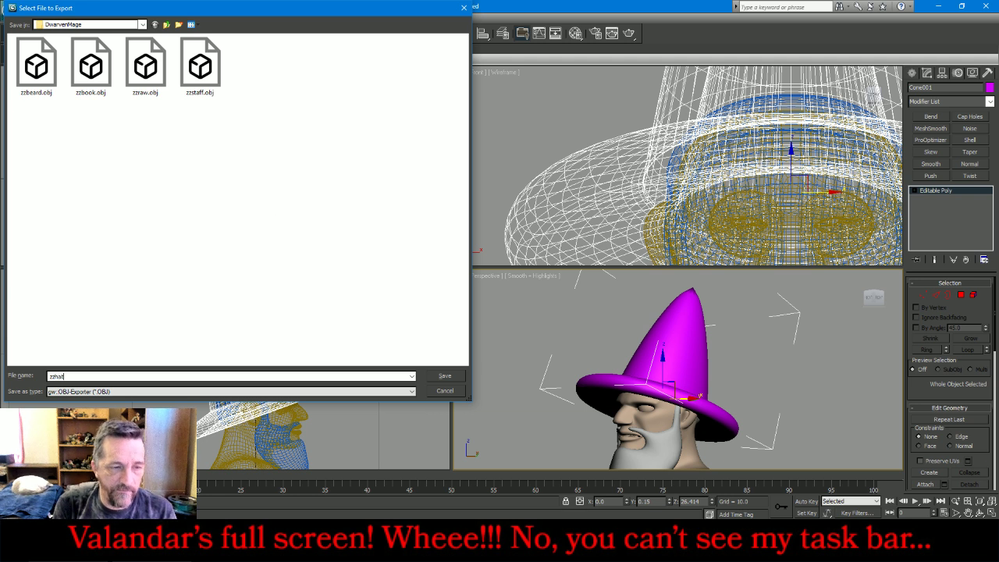
{"action": "key", "text": "Return"}
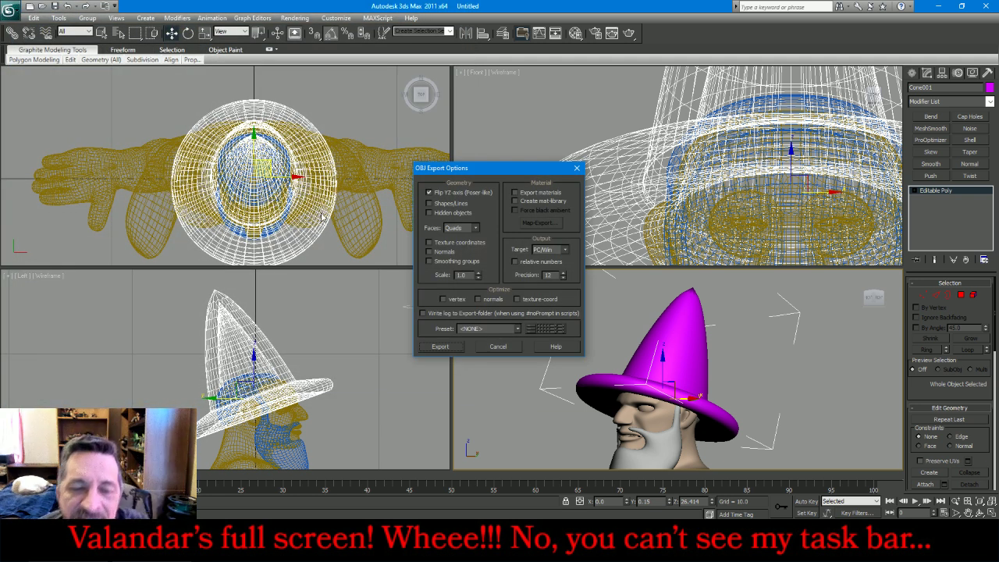
{"action": "left_click", "coordinate": [439, 346]}
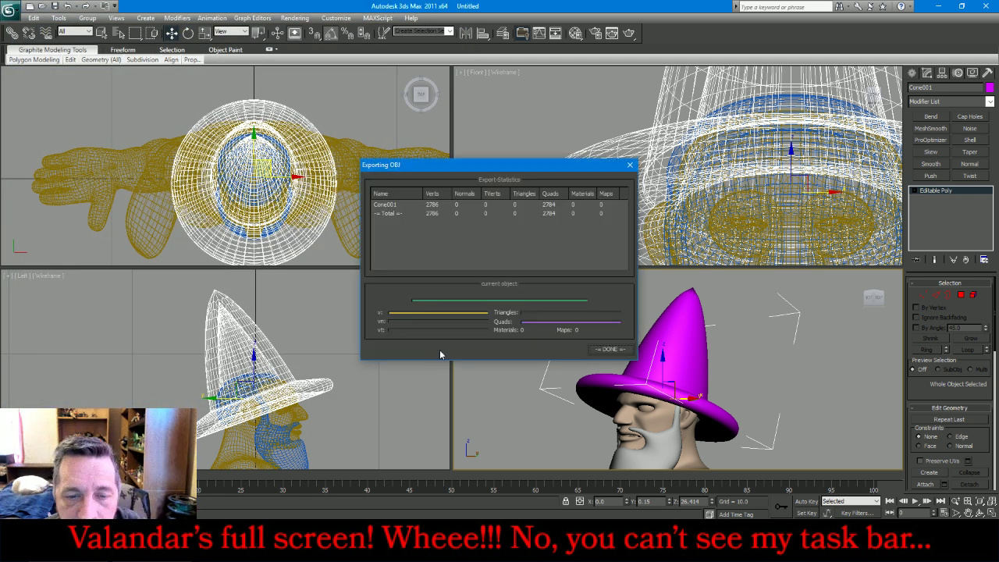
{"action": "left_click", "coordinate": [610, 349]}
Select the vertex at the hat's outer tip and grow the selection down over the upper part of the cone
{"action": "left_click", "coordinate": [926, 295]}
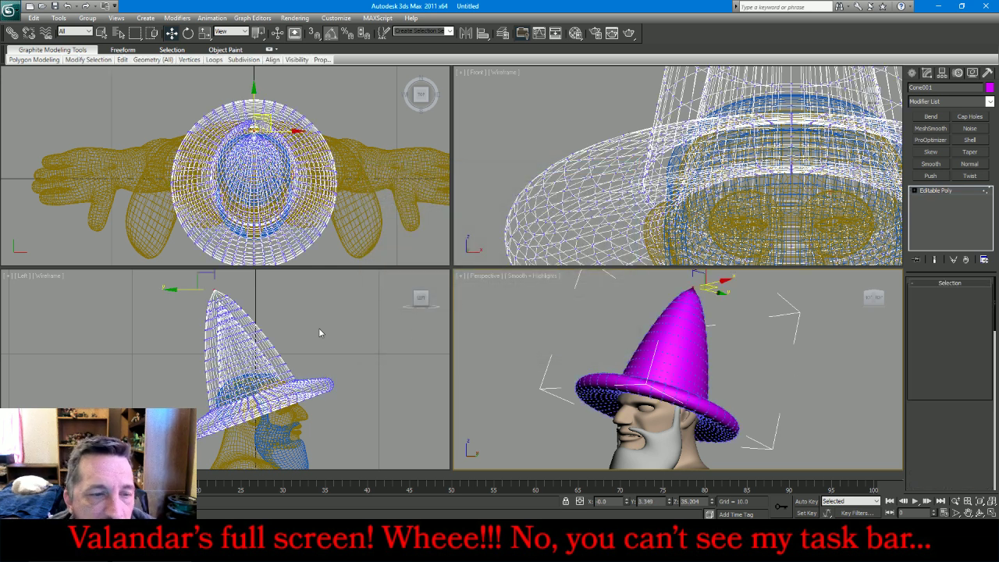
{"action": "scroll", "coordinate": [196, 278], "scroll_direction": "up", "scroll_amount": 5}
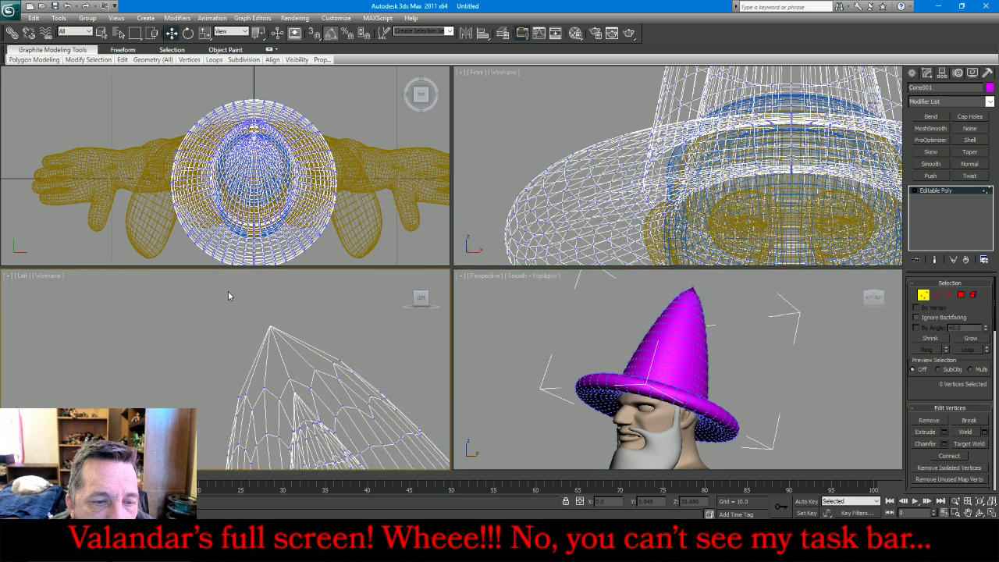
{"action": "left_click_drag", "start_coordinate": [257, 303], "coordinate": [296, 338]}
{"action": "scroll", "coordinate": [281, 300], "scroll_direction": "down", "scroll_amount": 3}
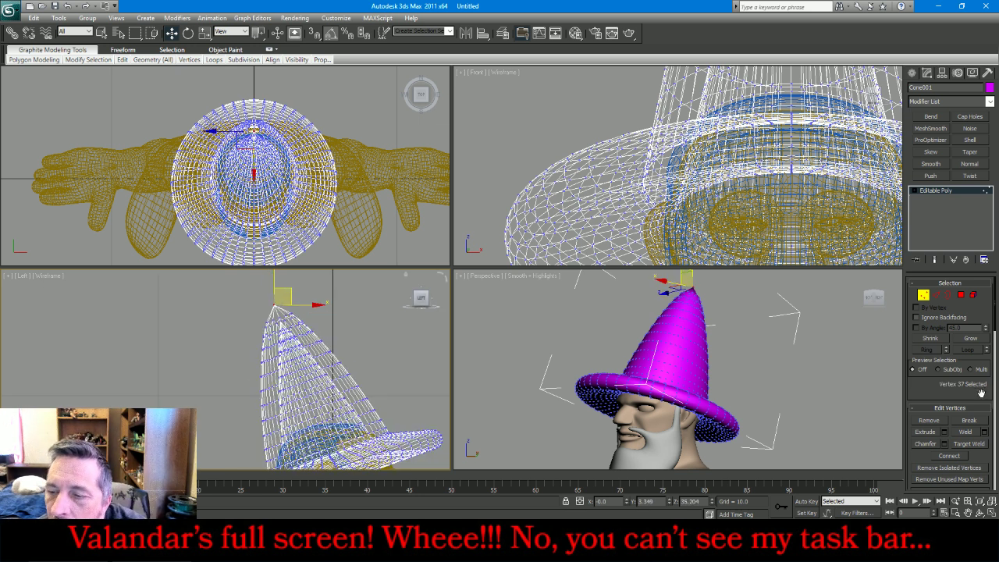
{"action": "left_click", "coordinate": [971, 342]}
{"action": "left_click", "coordinate": [972, 342]}
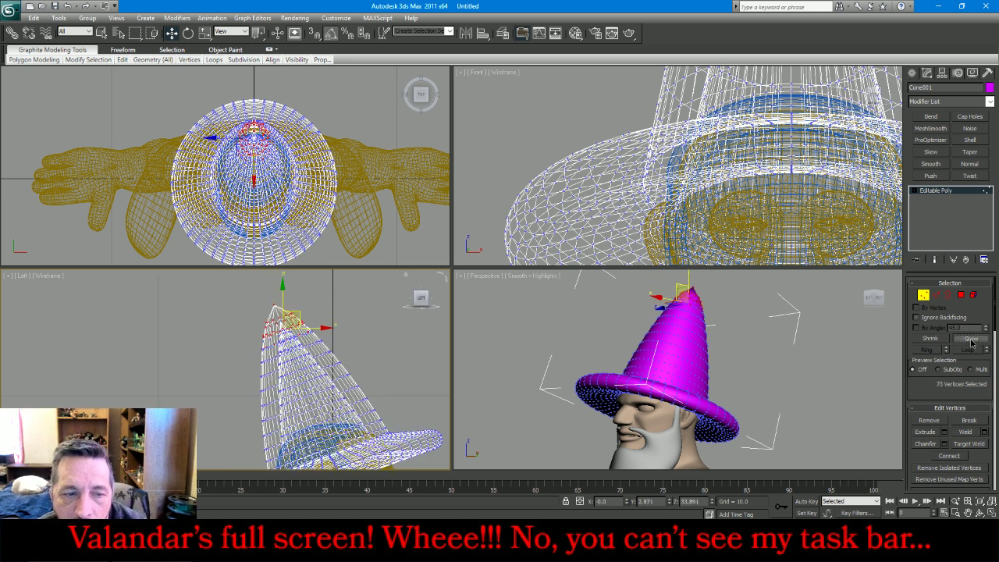
{"action": "left_click", "coordinate": [971, 342]}
{"action": "left_click", "coordinate": [971, 342]}
{"action": "left_click", "coordinate": [972, 342]}
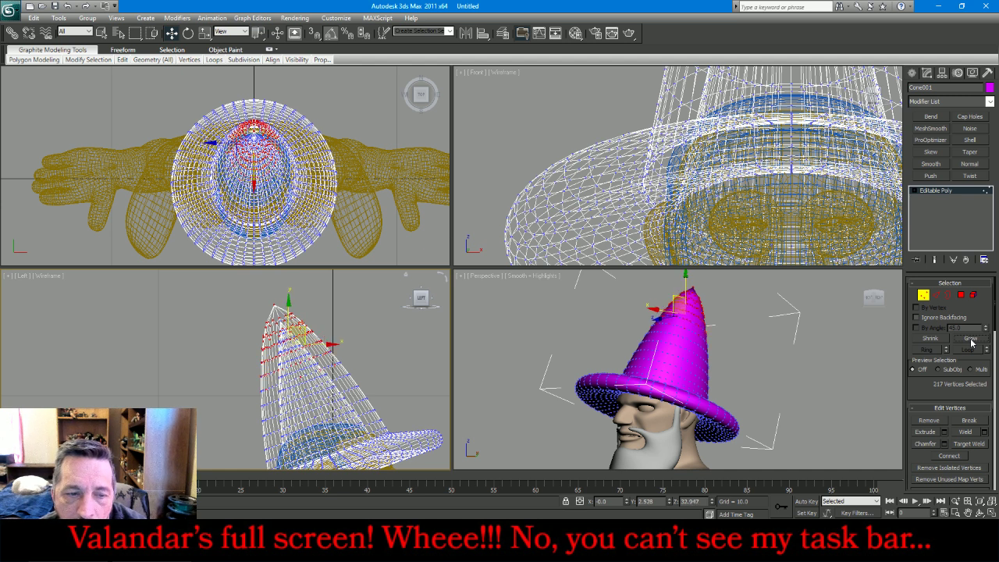
Deselect the stray lower vertices of the tip selection and grow the remaining selection by one ring
{"action": "left_click_drag", "start_coordinate": [388, 393], "coordinate": [311, 354]}
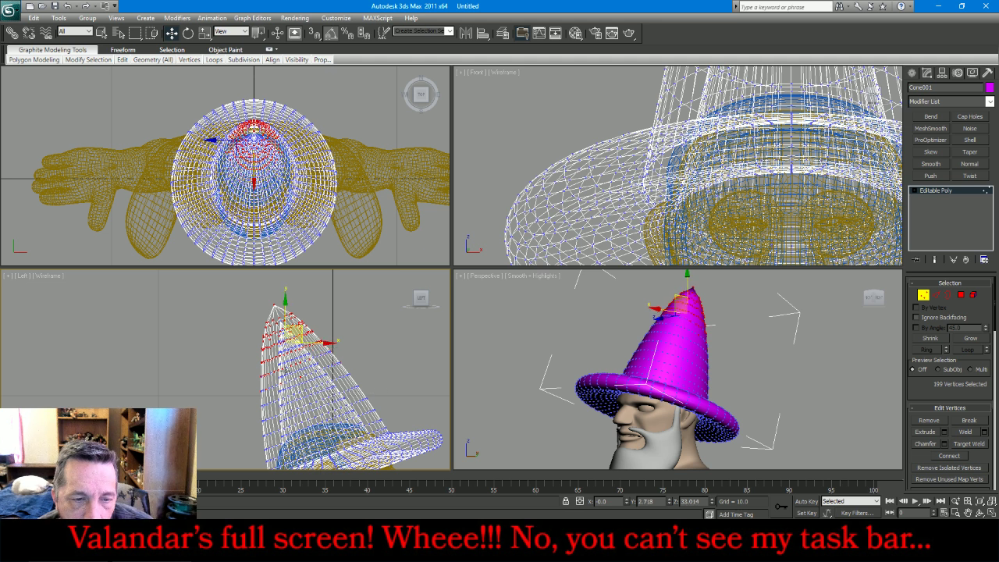
{"action": "left_click_drag", "start_coordinate": [247, 413], "coordinate": [322, 371], "text": "alt"}
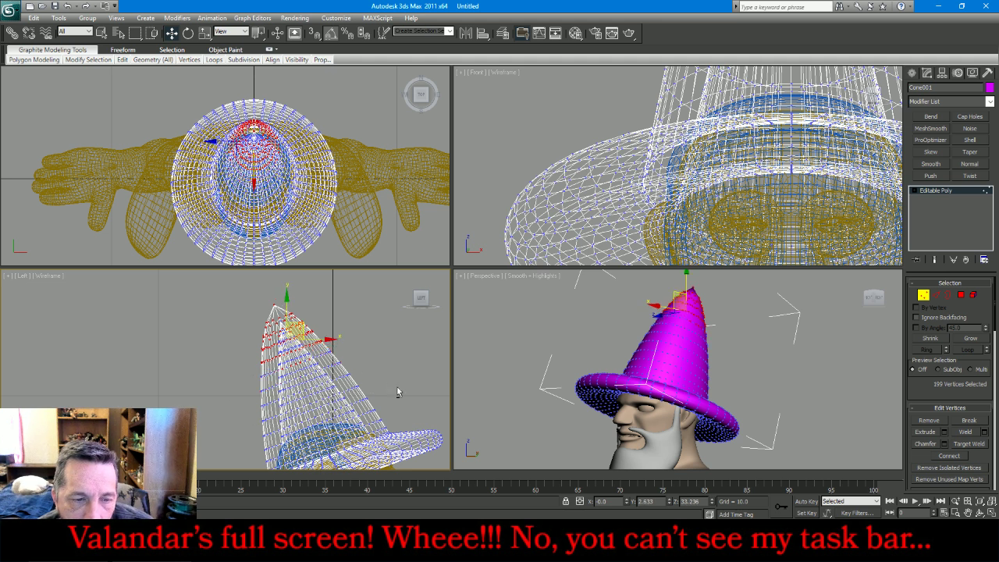
{"action": "left_click_drag", "start_coordinate": [400, 388], "coordinate": [278, 360], "text": "alt"}
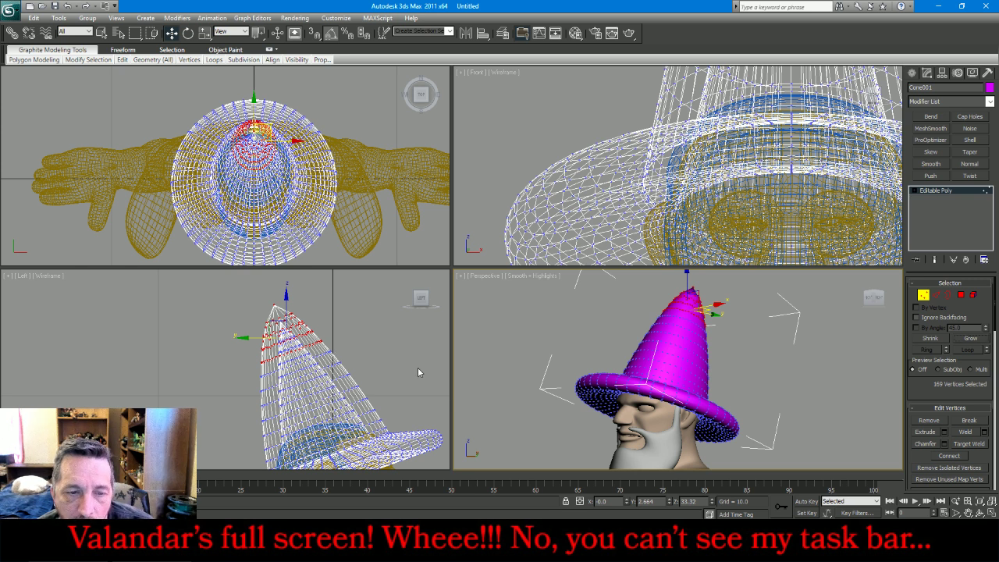
{"action": "right_click", "coordinate": [389, 367]}
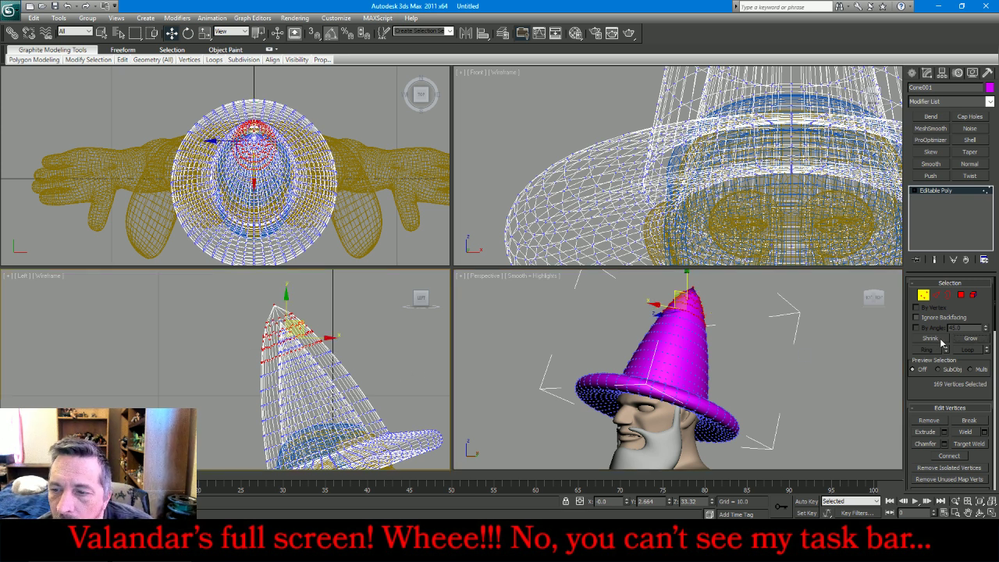
{"action": "left_click", "coordinate": [965, 339]}
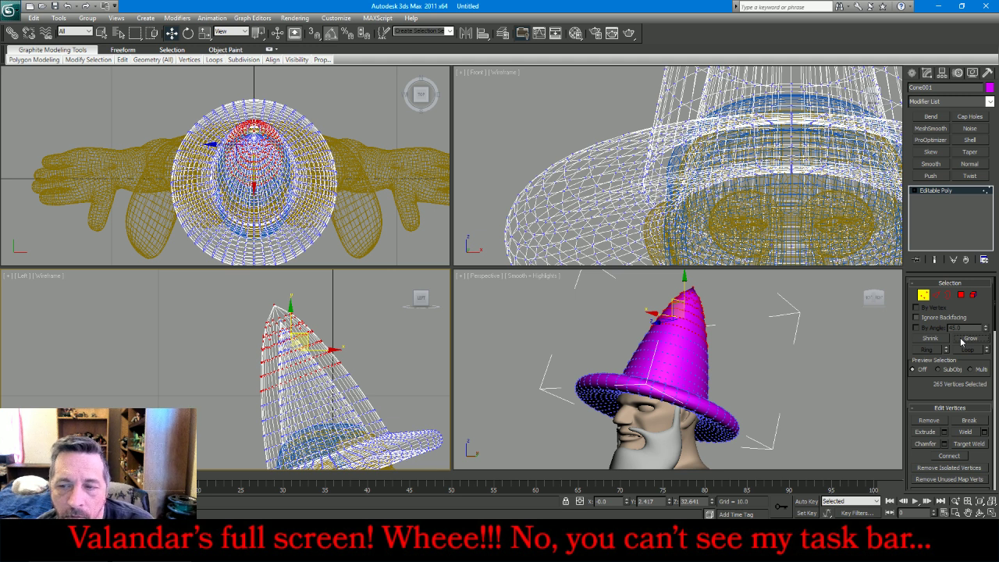
Enable soft selection for the hat tip's vertices, set the falloff to 1.8, and lock the soft selection
{"action": "scroll", "coordinate": [961, 382], "scroll_direction": "down", "scroll_amount": 5}
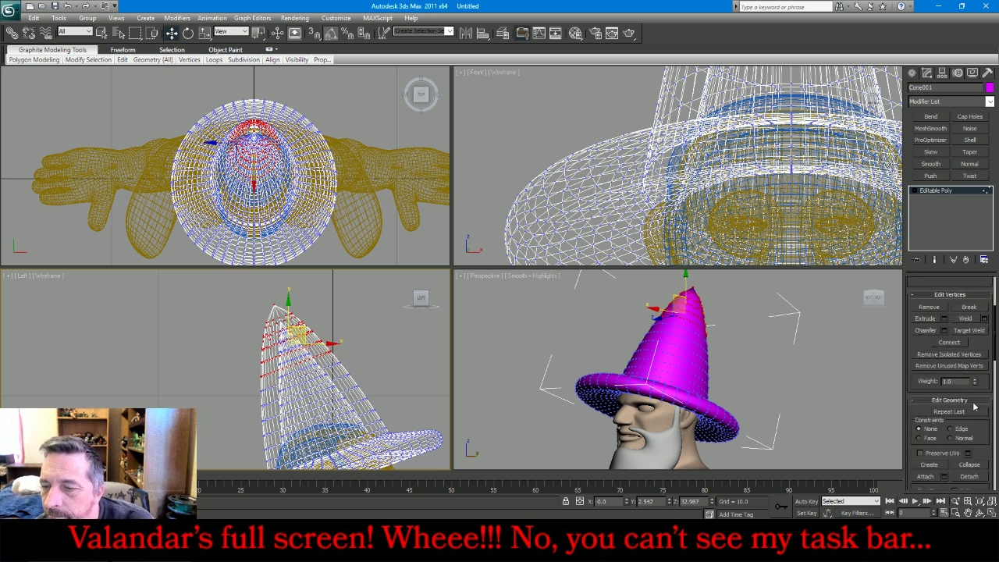
{"action": "scroll", "coordinate": [975, 422], "scroll_direction": "down", "scroll_amount": 6}
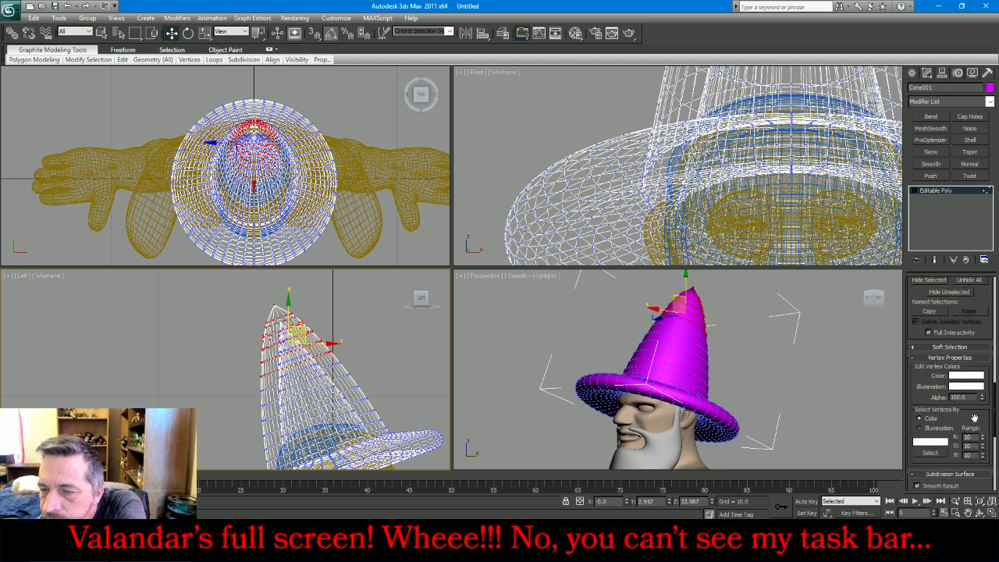
{"action": "left_click", "coordinate": [951, 347]}
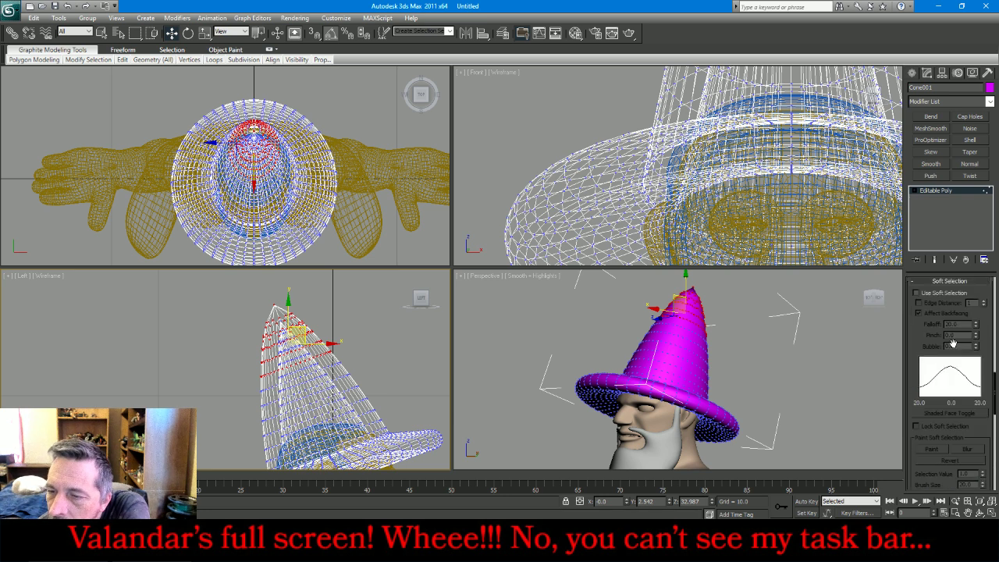
{"action": "left_click", "coordinate": [918, 293]}
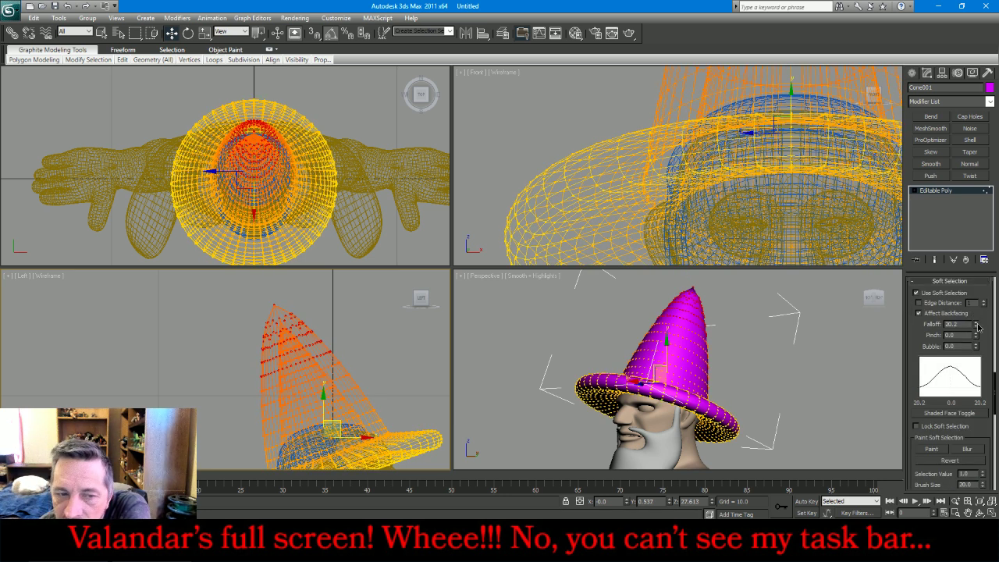
{"action": "left_click_drag", "start_coordinate": [977, 326], "coordinate": [972, 370]}
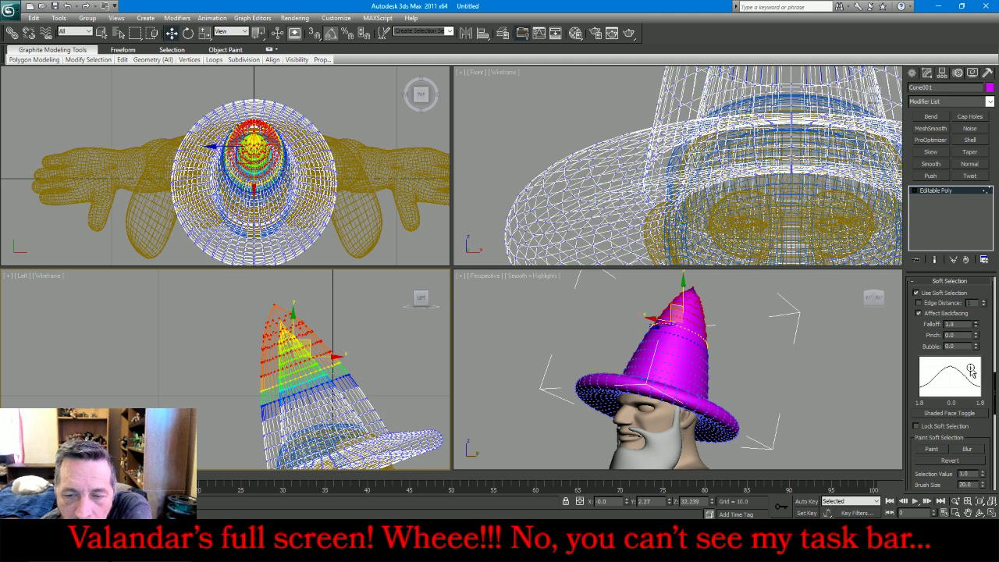
{"action": "left_click", "coordinate": [917, 426]}
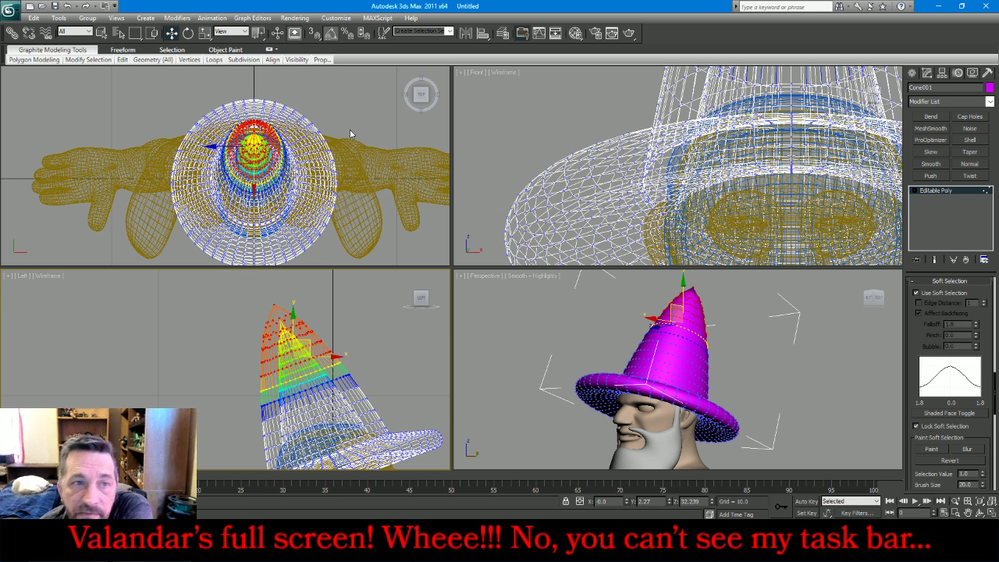
Bend the hat's soft-selected tip by rotating and moving it towards the back of the head, then leave vertex editing
{"action": "left_click", "coordinate": [188, 33]}
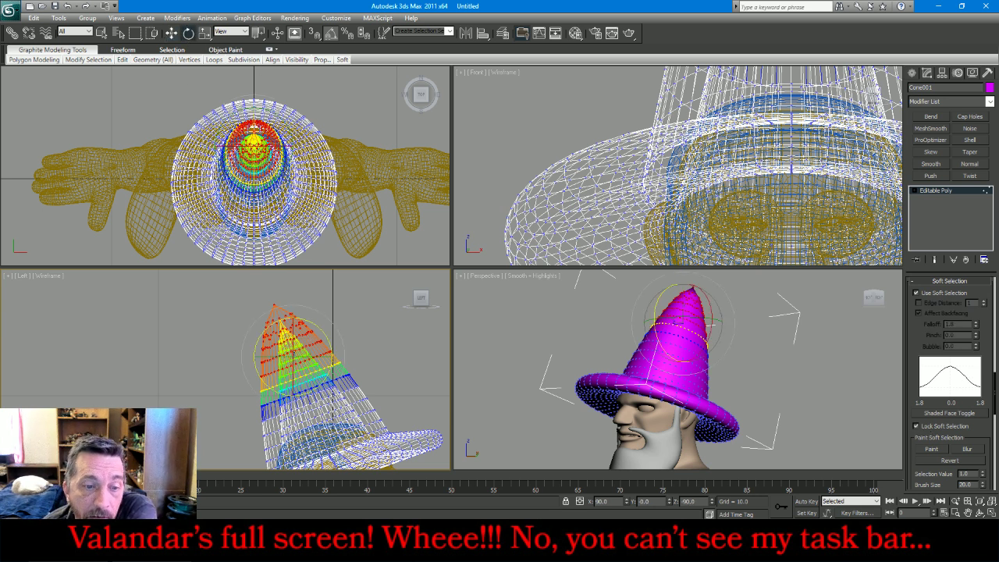
{"action": "left_click_drag", "start_coordinate": [294, 316], "coordinate": [293, 353]}
{"action": "left_click", "coordinate": [171, 33]}
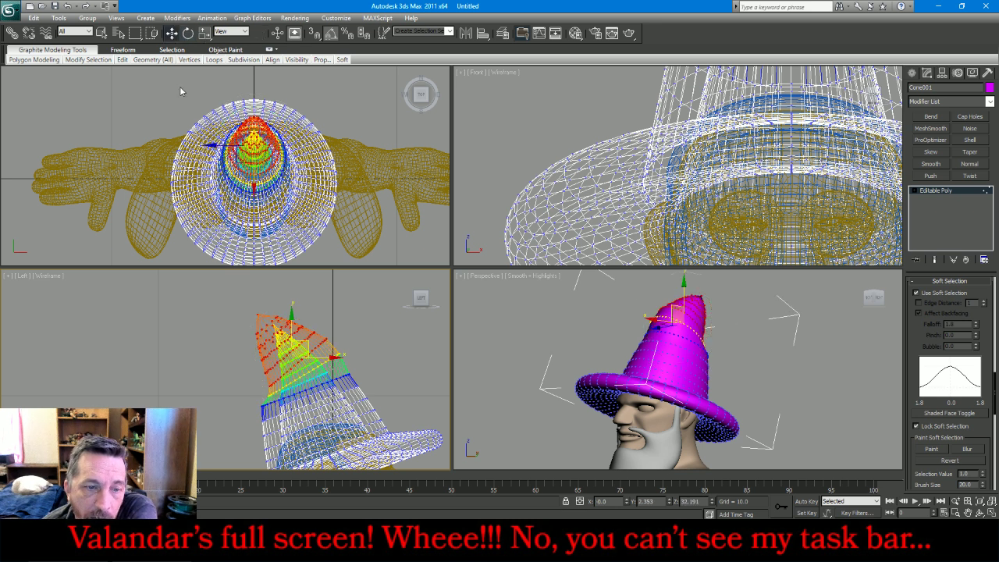
{"action": "left_click_drag", "start_coordinate": [310, 345], "coordinate": [298, 350]}
{"action": "left_click", "coordinate": [954, 191]}
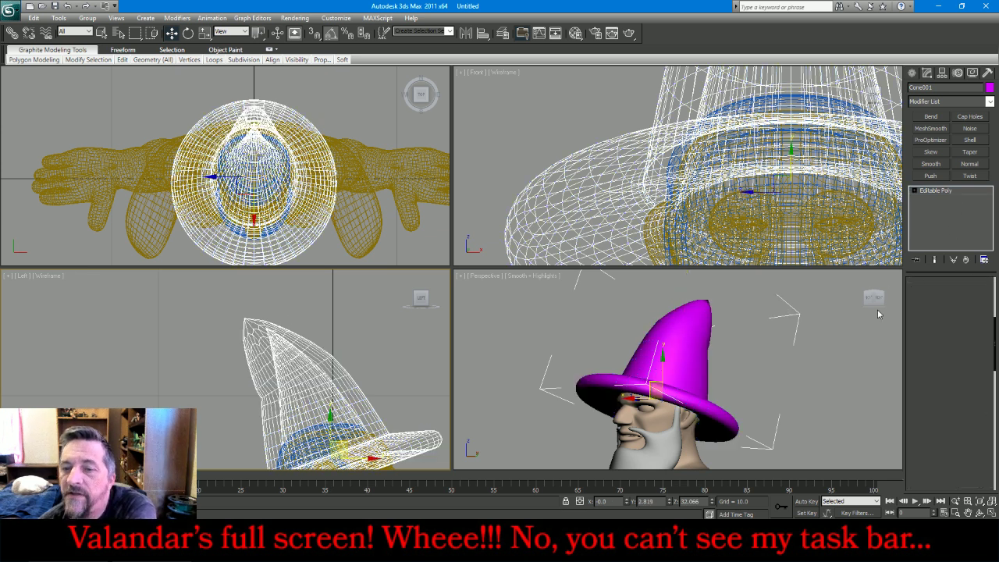
{"action": "left_click", "coordinate": [981, 513]}
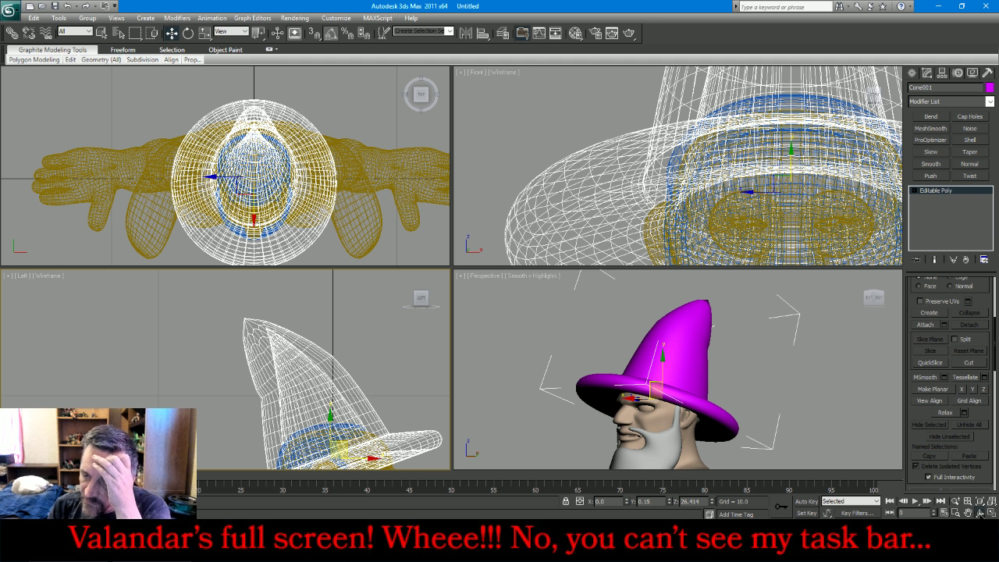
Export only the selected hat as zzhat.obj, replacing the existing file, and delete the hat from the scene
{"action": "left_click_drag", "start_coordinate": [695, 377], "coordinate": [636, 366]}
{"action": "middle_click_drag", "start_coordinate": [637, 366], "coordinate": [839, 376], "text": "alt"}
{"action": "left_click", "coordinate": [100, 33]}
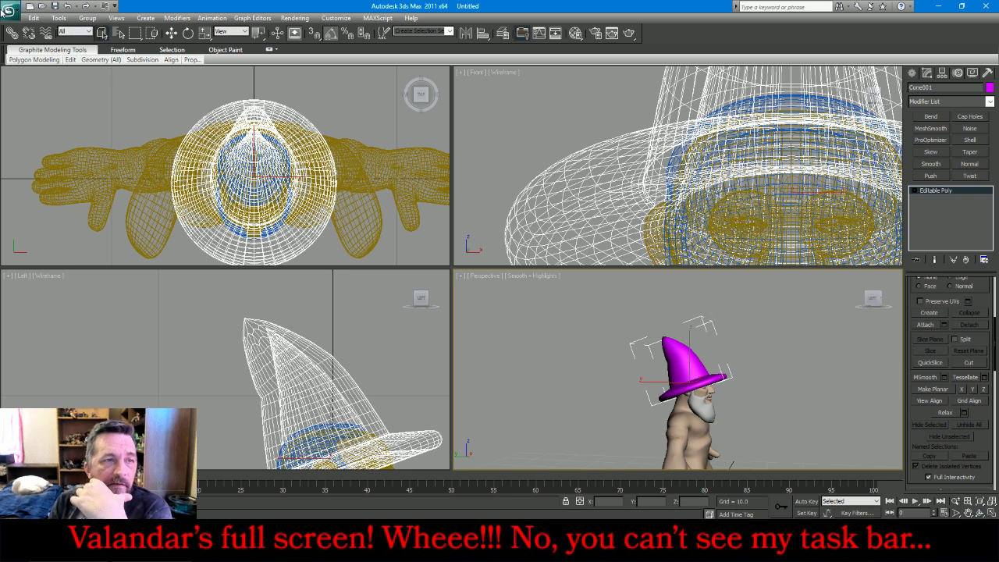
{"action": "left_click", "coordinate": [10, 9]}
{"action": "mouse_move", "coordinate": [69, 172]}
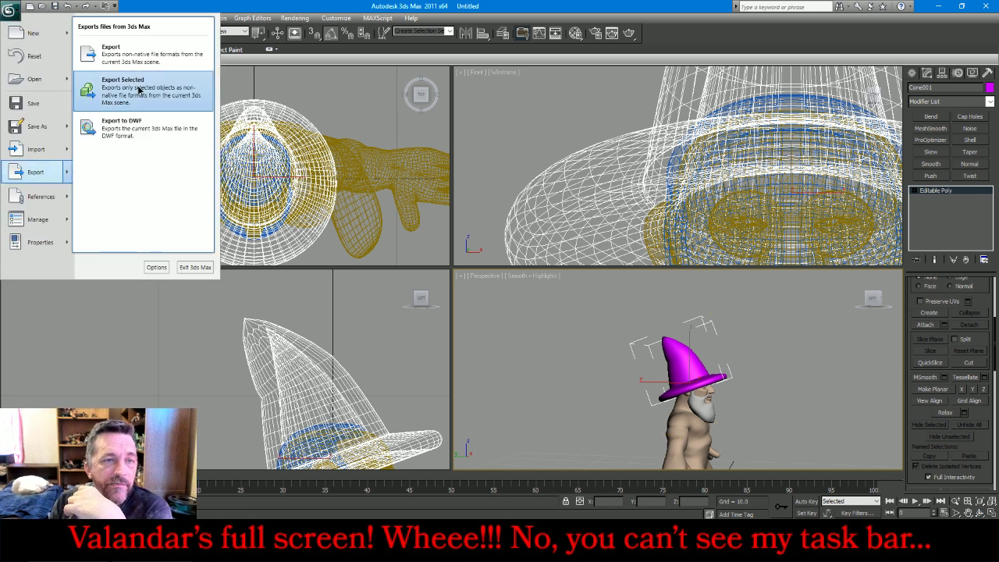
{"action": "left_click", "coordinate": [136, 92]}
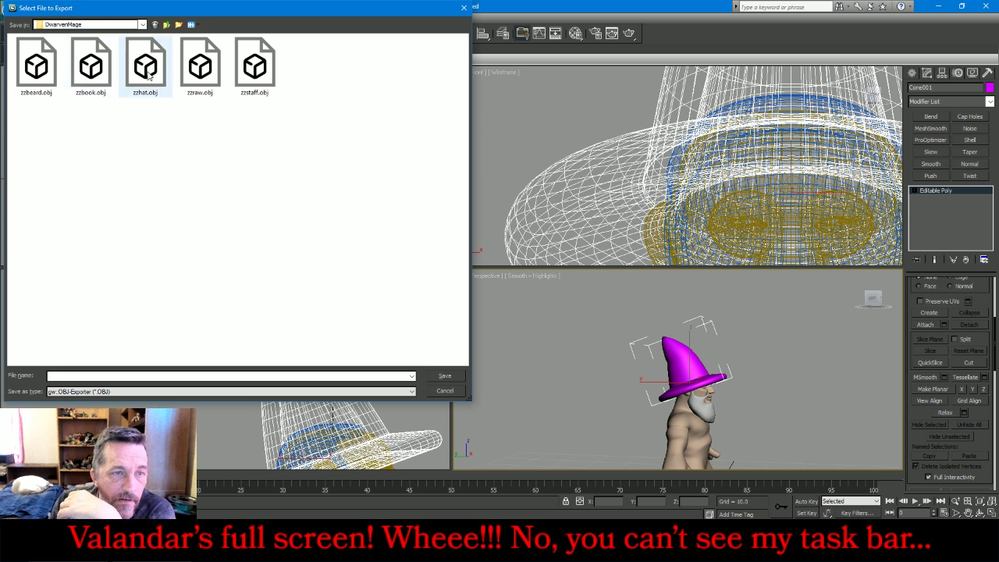
{"action": "double_click", "coordinate": [150, 72]}
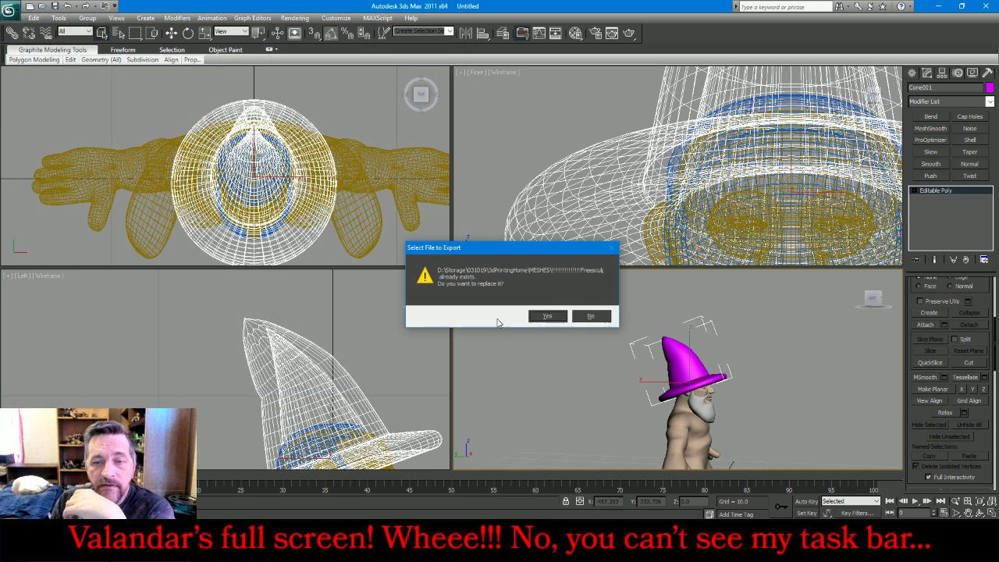
{"action": "left_click", "coordinate": [547, 316]}
{"action": "left_click", "coordinate": [441, 348]}
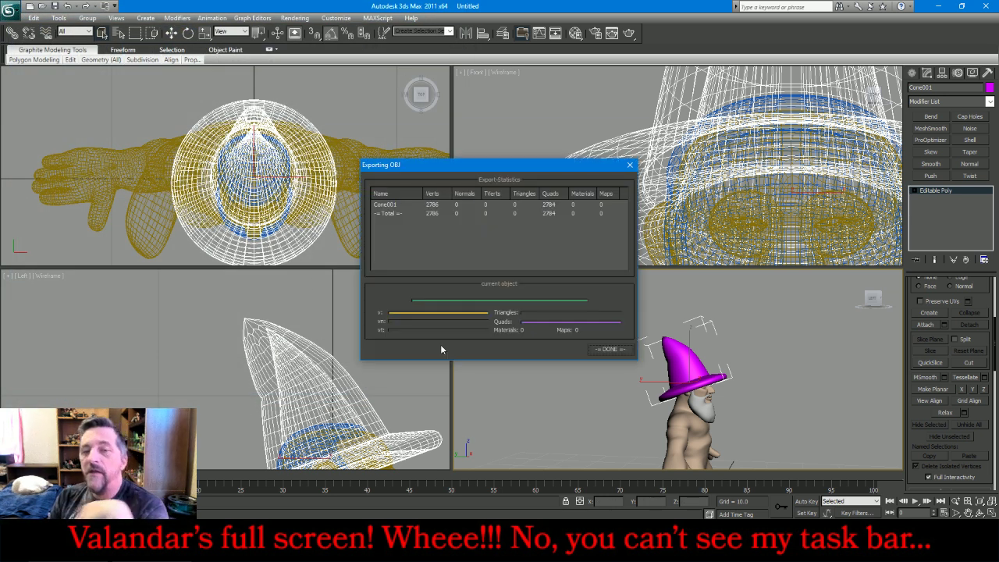
{"action": "left_click", "coordinate": [603, 350]}
{"action": "key", "text": "Delete"}
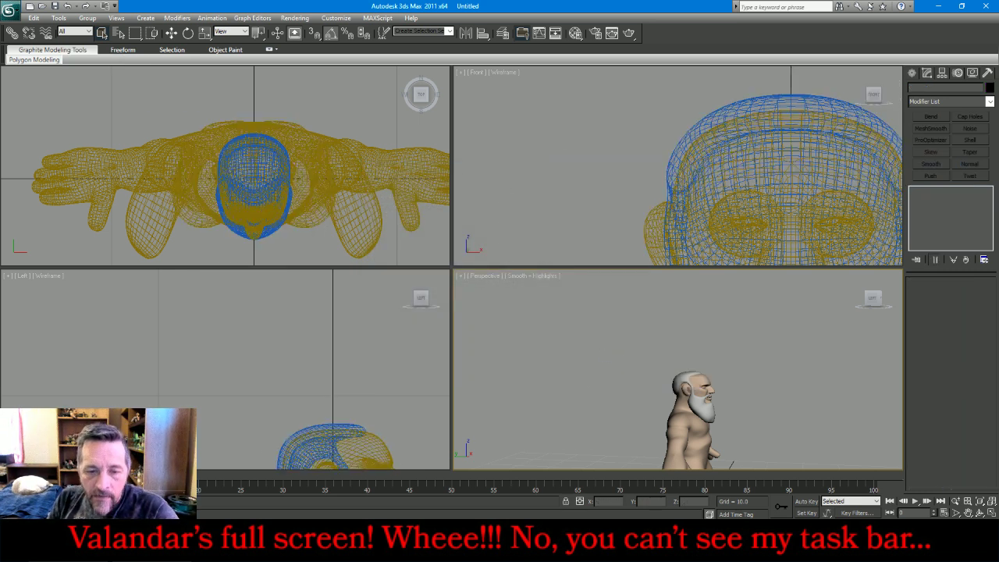
Switch to DAZ Studio and unhide the Jointed Base Male figure, zzstaff, zzbook and RobeBottom
{"action": "left_click", "coordinate": [428, 547]}
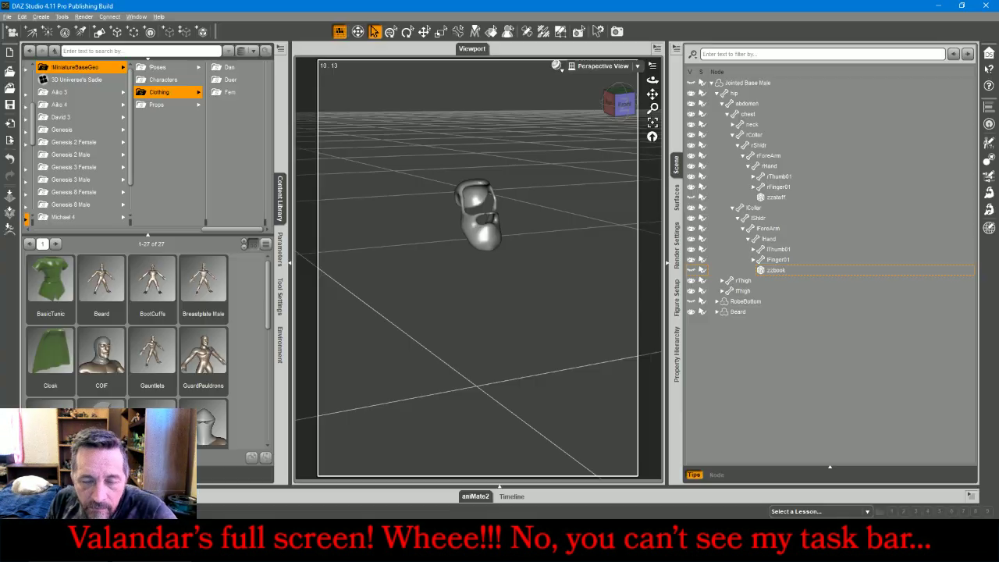
{"action": "left_click", "coordinate": [691, 82]}
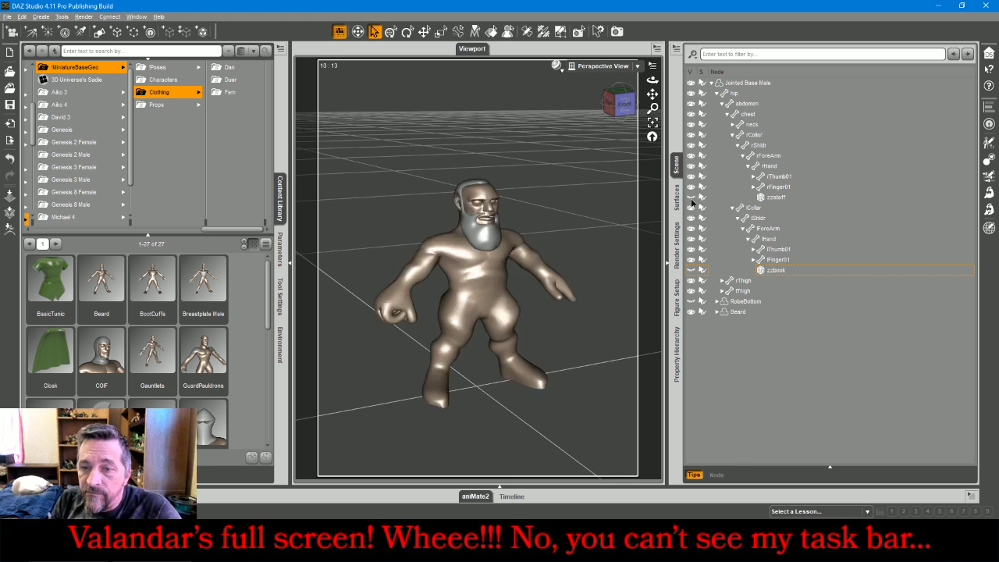
{"action": "left_click", "coordinate": [691, 199]}
{"action": "left_click", "coordinate": [691, 270]}
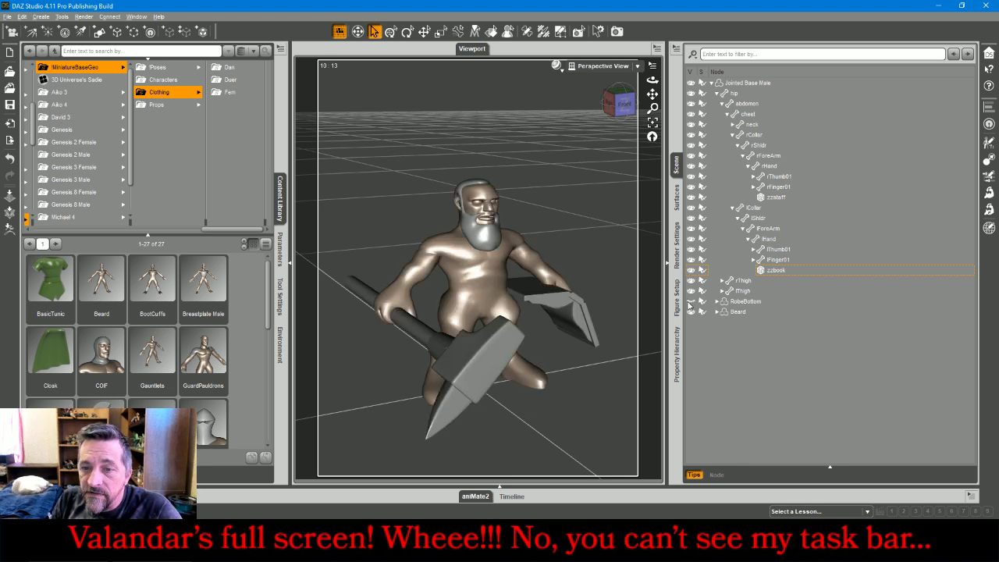
{"action": "left_click", "coordinate": [691, 301]}
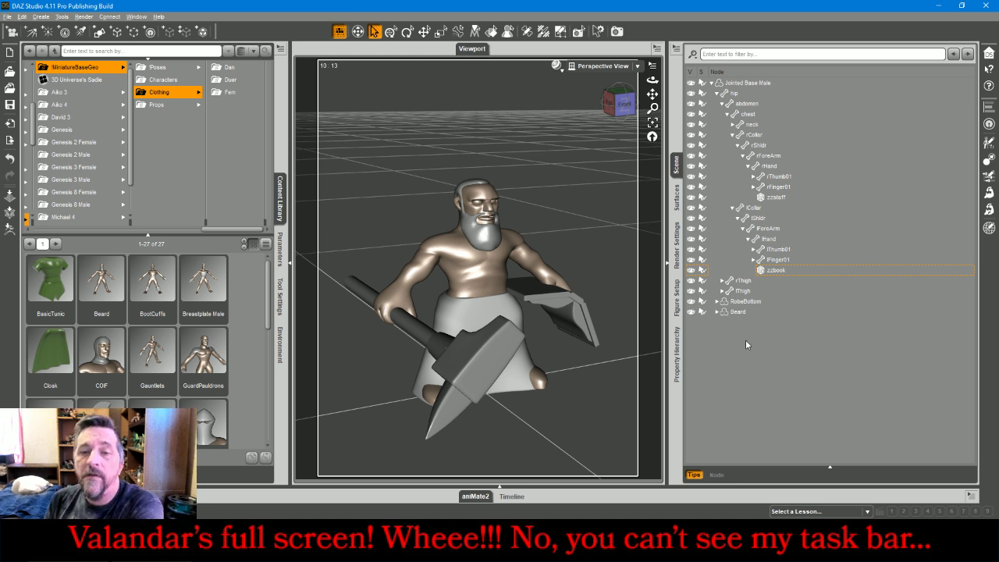
Import zzhat.obj from the DwarvenMage folder and parent the hat to the figure's head bone
{"action": "left_click", "coordinate": [7, 17]}
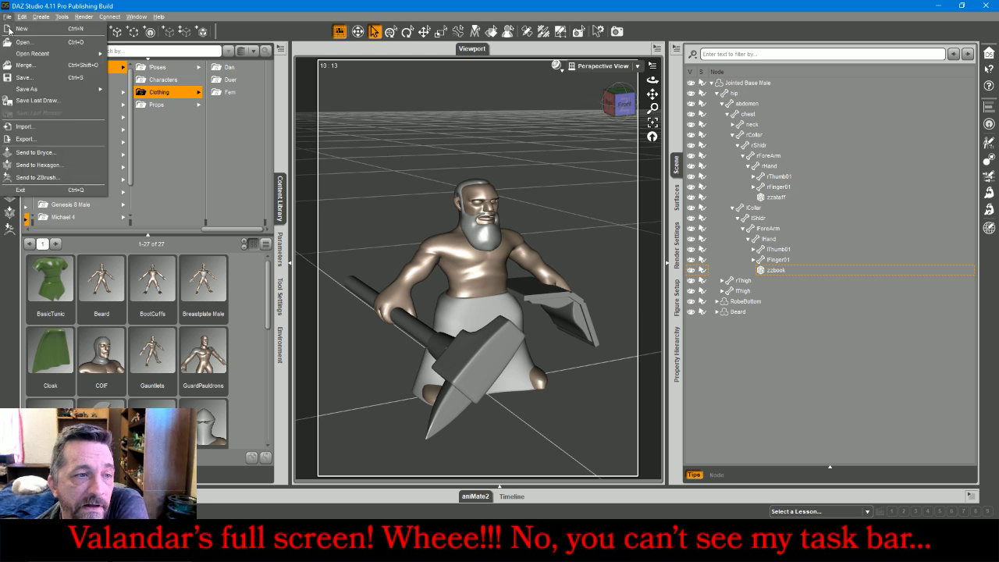
{"action": "left_click", "coordinate": [26, 127]}
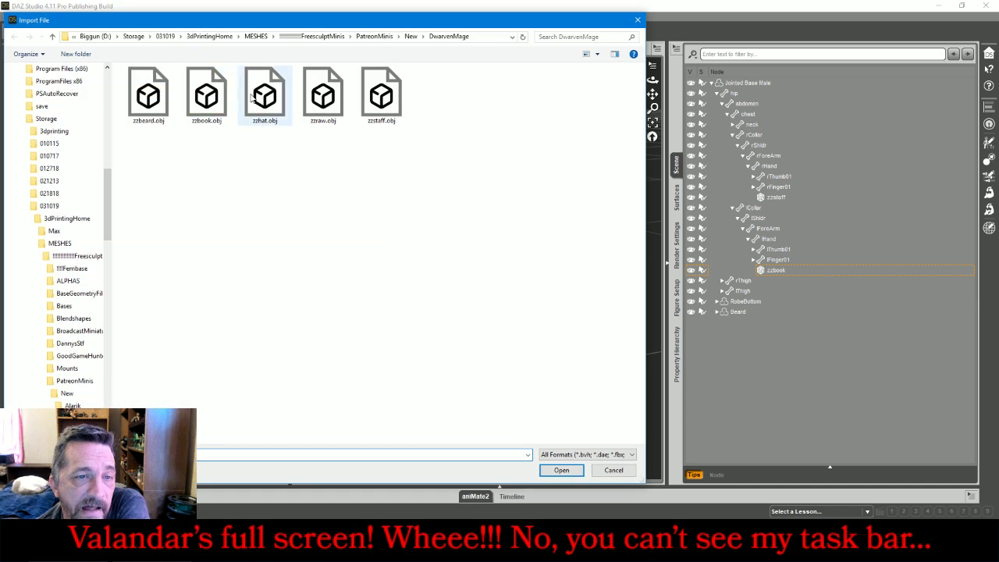
{"action": "double_click", "coordinate": [265, 96]}
{"action": "left_click", "coordinate": [542, 408]}
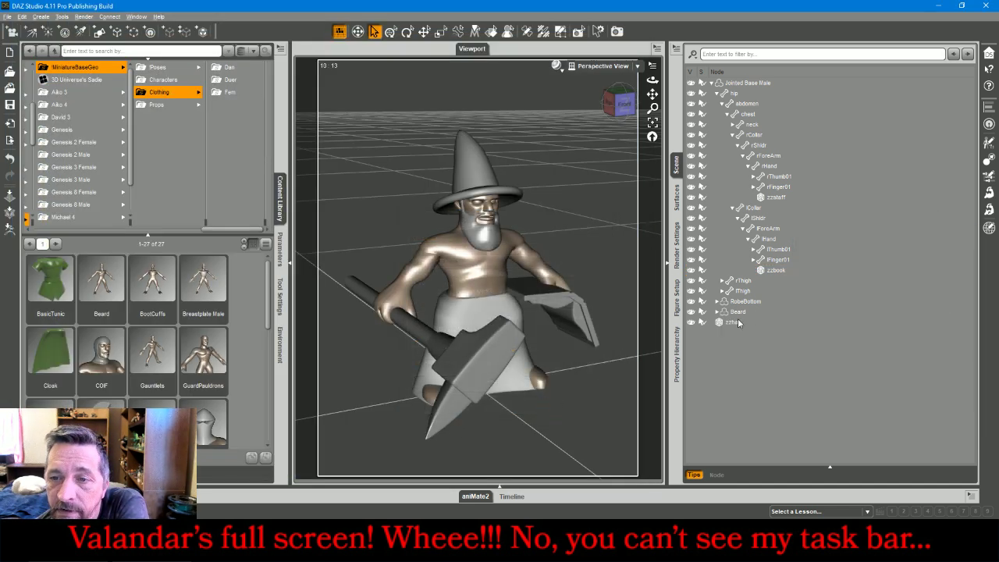
{"action": "left_click", "coordinate": [478, 204]}
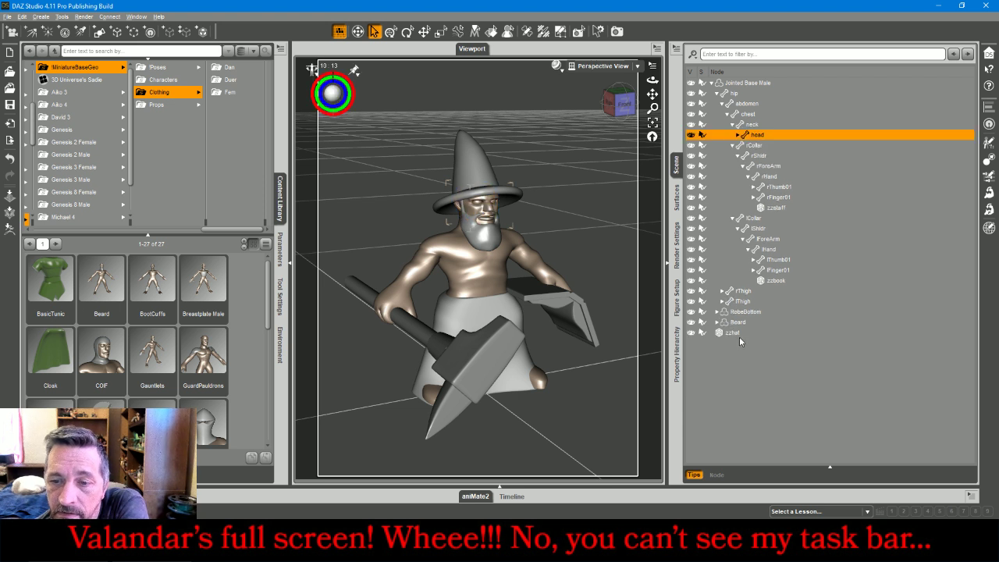
{"action": "left_click_drag", "start_coordinate": [736, 332], "coordinate": [759, 137]}
Move the centre point of zzbook to the book's spine beside the hand with the Joint Editor in the back view
{"action": "left_click", "coordinate": [774, 324]}
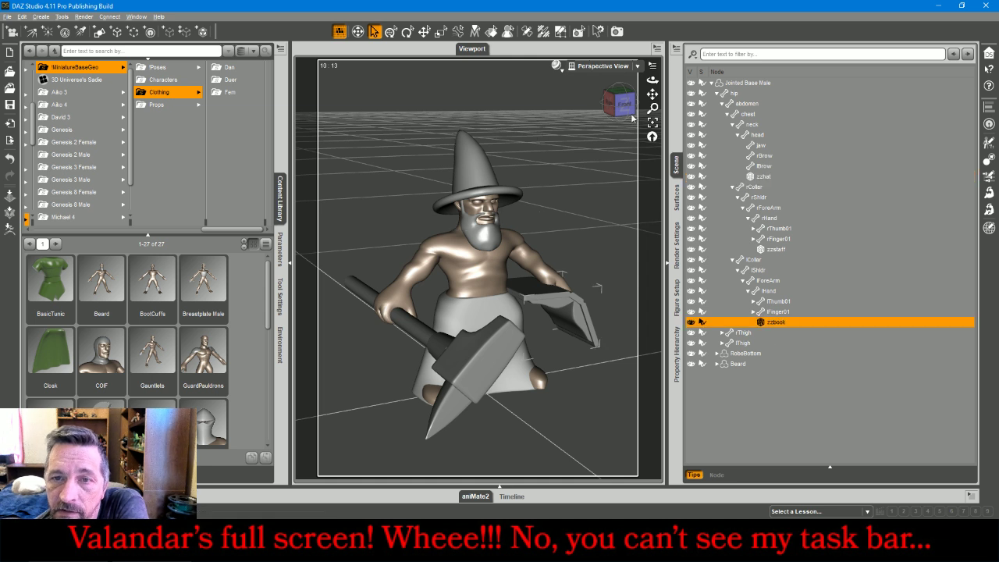
{"action": "left_click", "coordinate": [601, 66]}
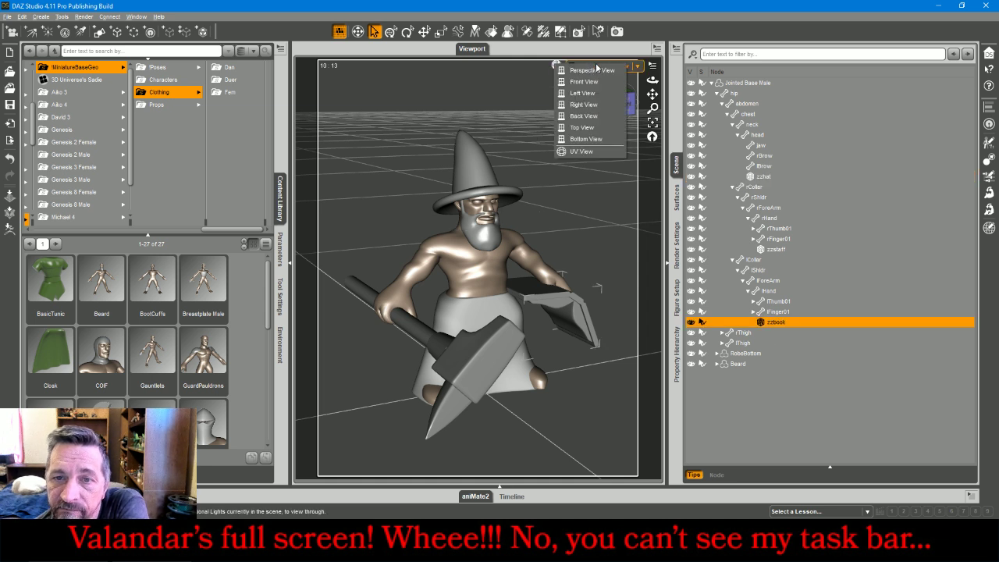
{"action": "left_click", "coordinate": [584, 115]}
{"action": "left_click", "coordinate": [654, 125]}
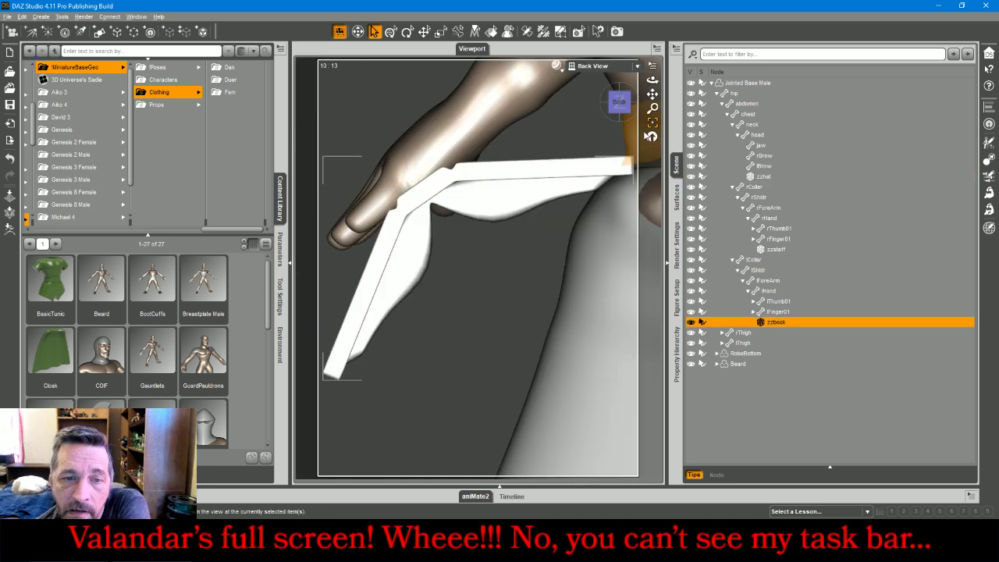
{"action": "left_click", "coordinate": [527, 32]}
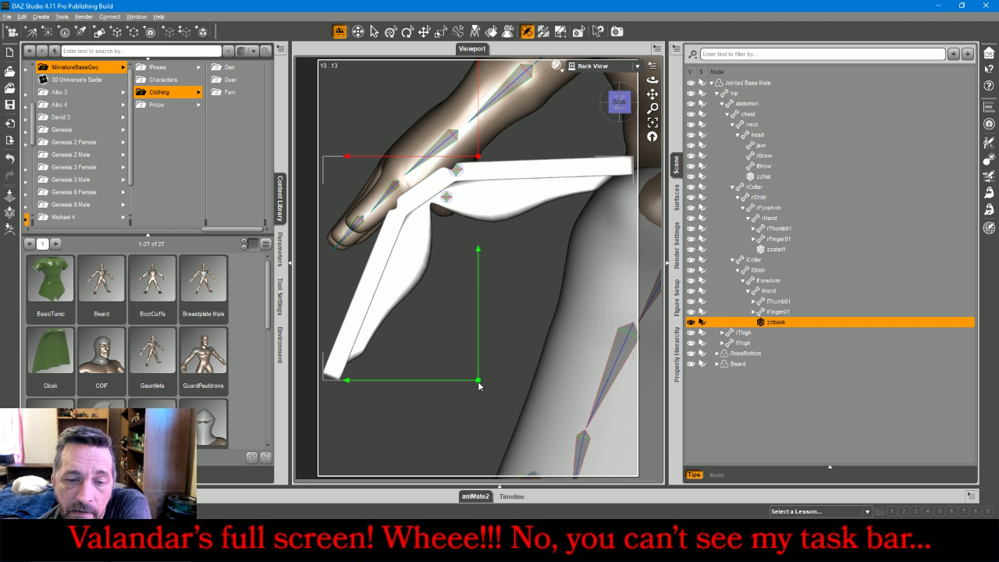
{"action": "left_click_drag", "start_coordinate": [479, 383], "coordinate": [422, 195]}
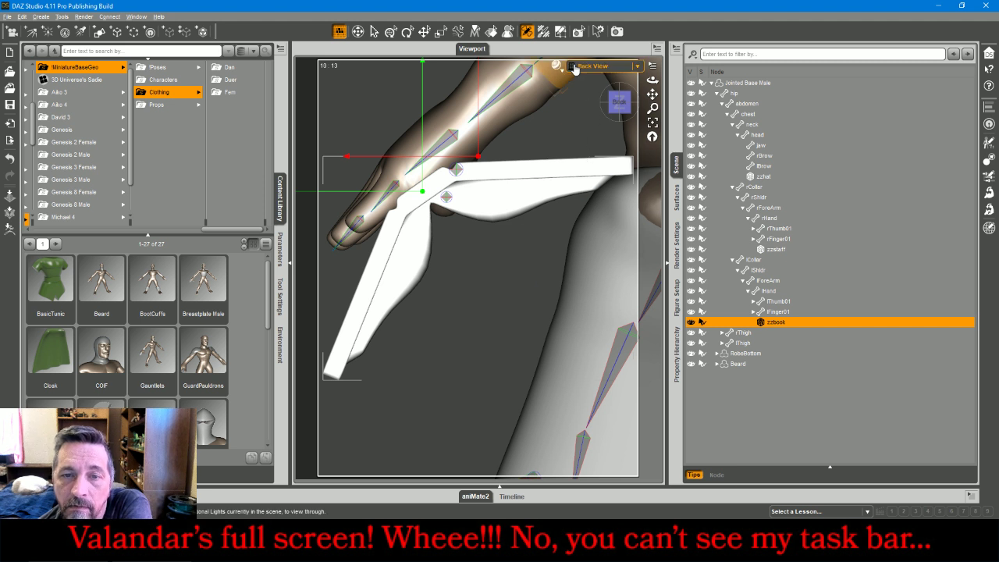
{"action": "left_click", "coordinate": [375, 31]}
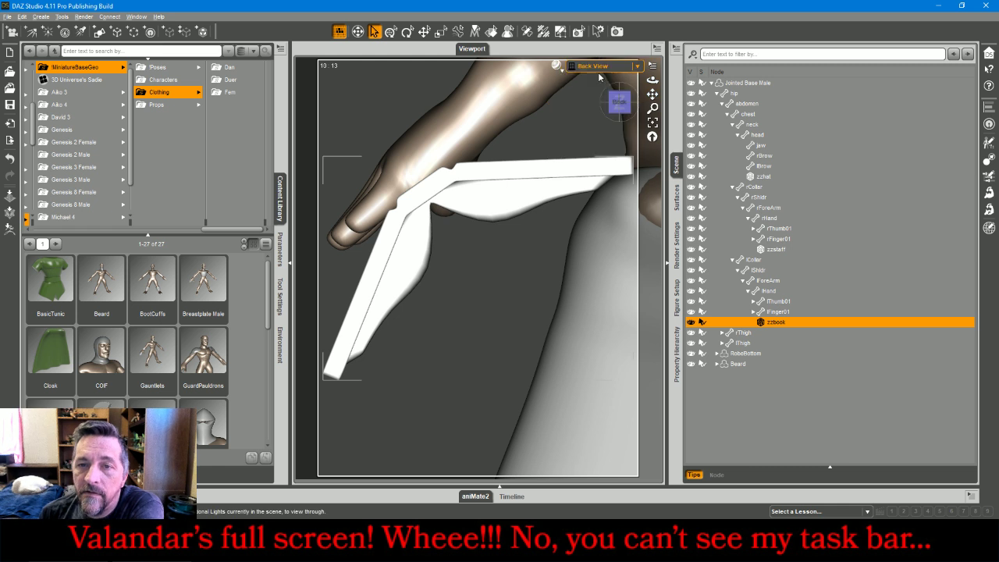
Return to the perspective view and hide zzbook, zzstaff, zzhat, RobeBottom and Beard
{"action": "left_click", "coordinate": [630, 111]}
{"action": "mouse_move", "coordinate": [625, 105]}
{"action": "left_mouse_down"}
{"action": "mouse_move", "coordinate": [592, 104]}
{"action": "mouse_move", "coordinate": [641, 105]}
{"action": "mouse_move", "coordinate": [593, 105]}
{"action": "mouse_move", "coordinate": [625, 104]}
{"action": "left_mouse_up"}
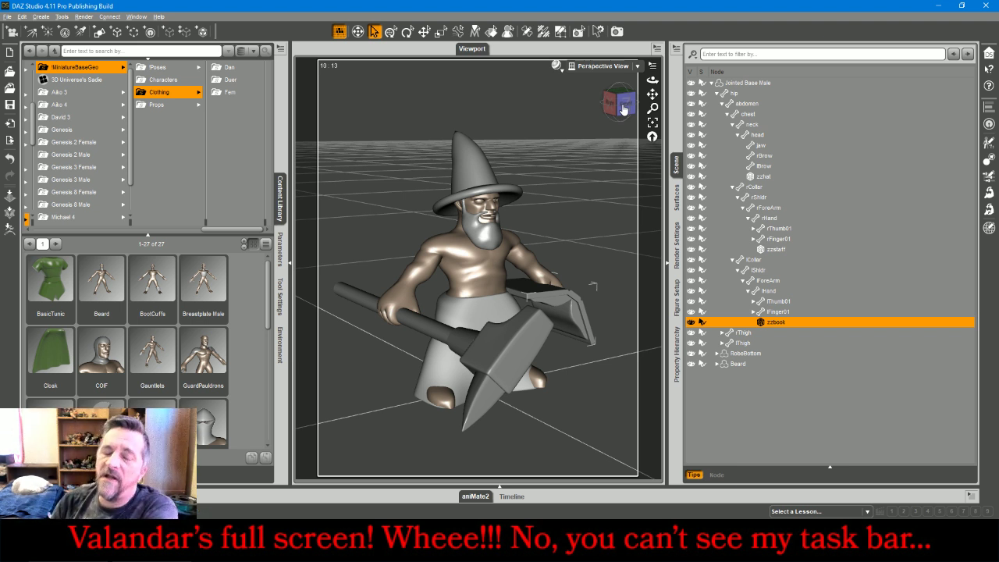
{"action": "left_click", "coordinate": [692, 322]}
{"action": "left_click", "coordinate": [691, 250]}
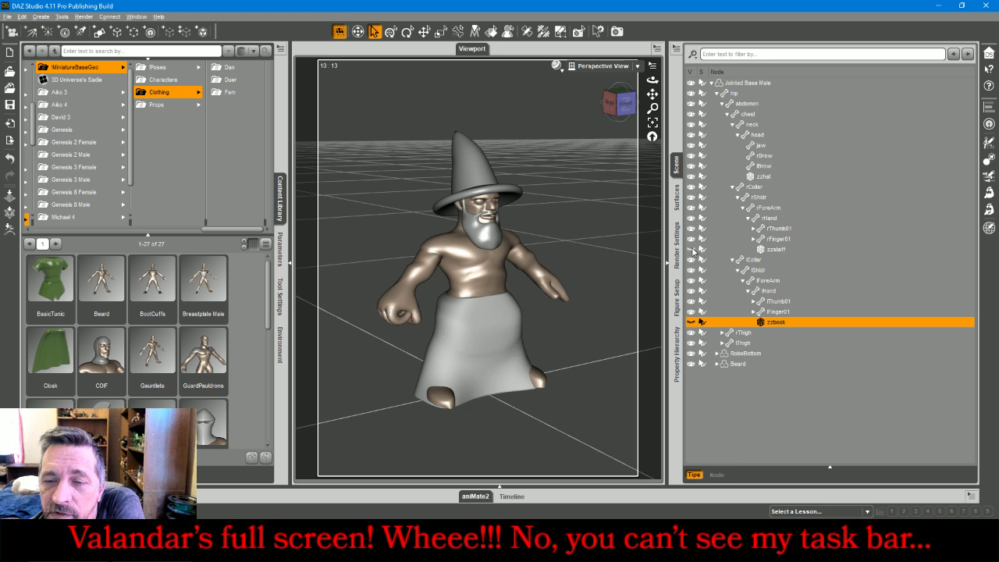
{"action": "left_click", "coordinate": [691, 176]}
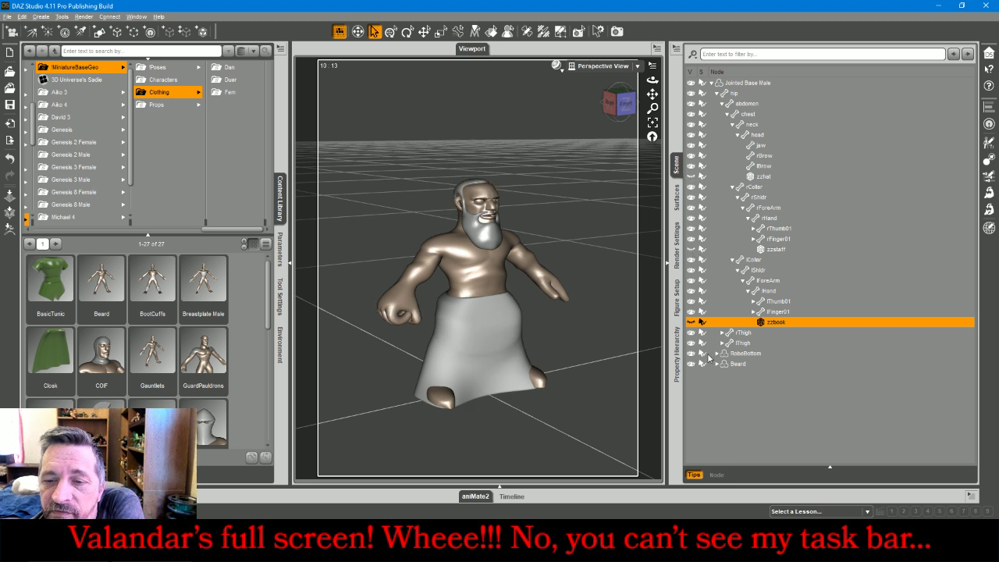
{"action": "left_click", "coordinate": [692, 355]}
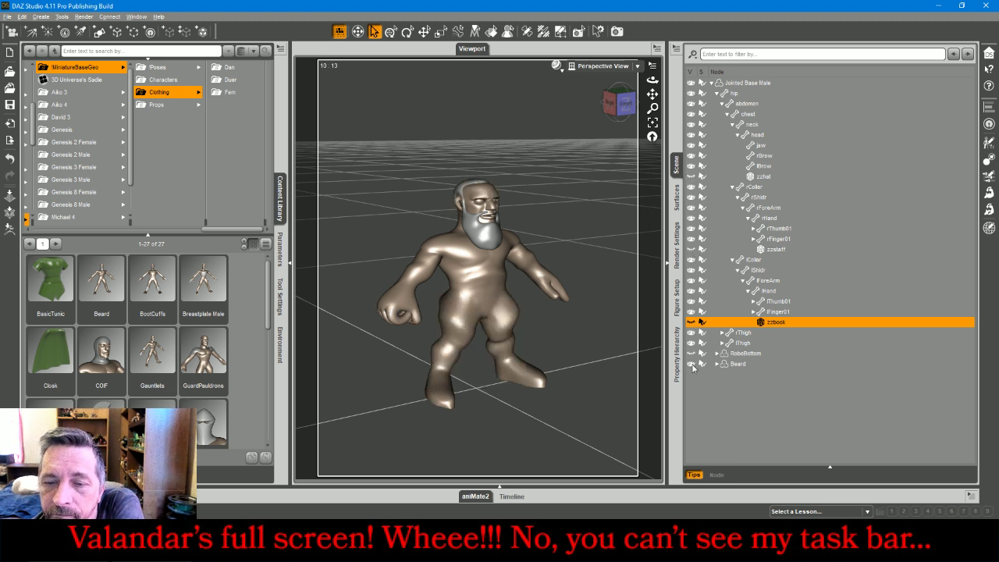
{"action": "left_click", "coordinate": [691, 365]}
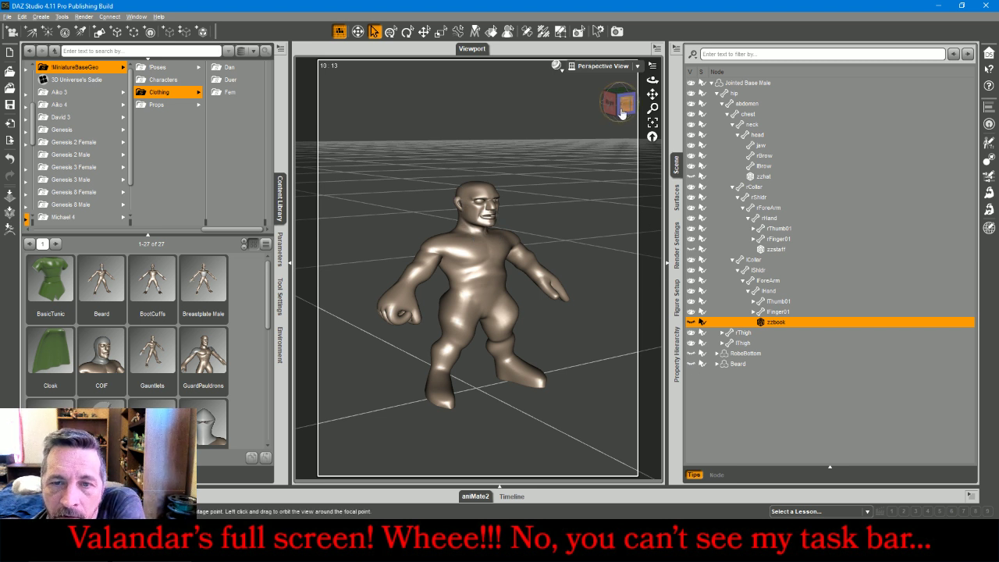
Pose the figure's hip with Side-Side at 6.37 and Bend at -6.37
{"action": "left_click_drag", "start_coordinate": [620, 108], "coordinate": [606, 100]}
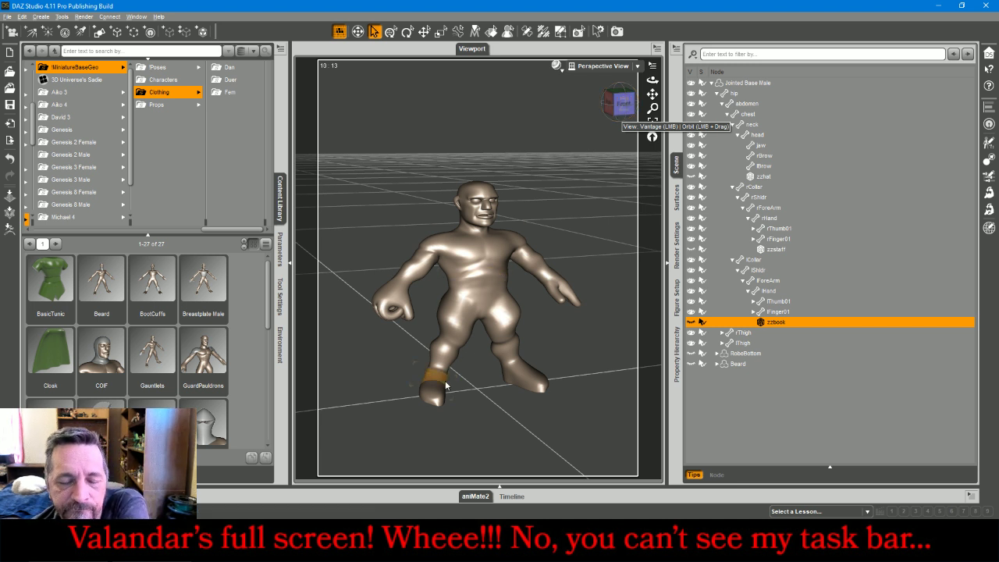
{"action": "left_click", "coordinate": [466, 316]}
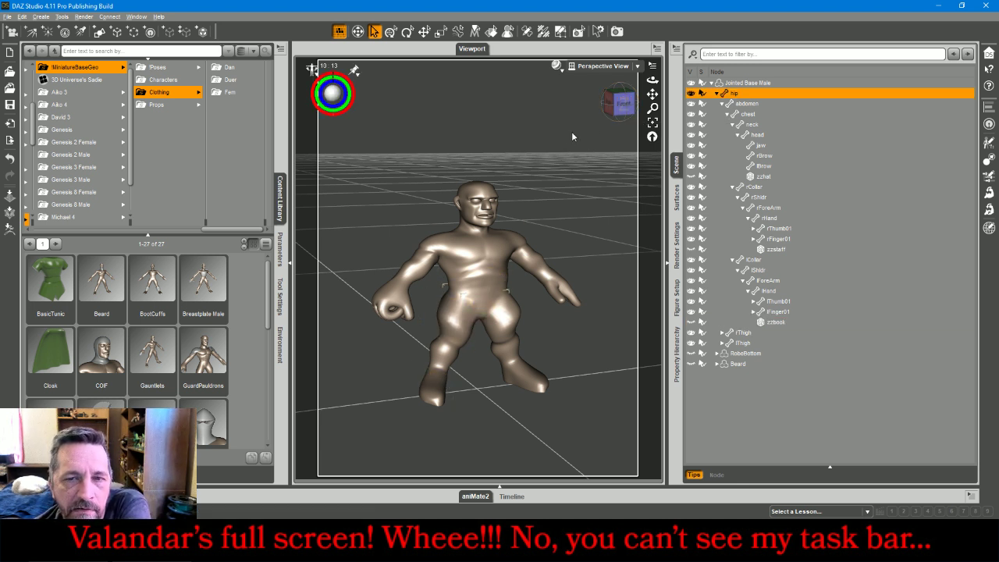
{"action": "left_click_drag", "start_coordinate": [623, 114], "coordinate": [606, 104]}
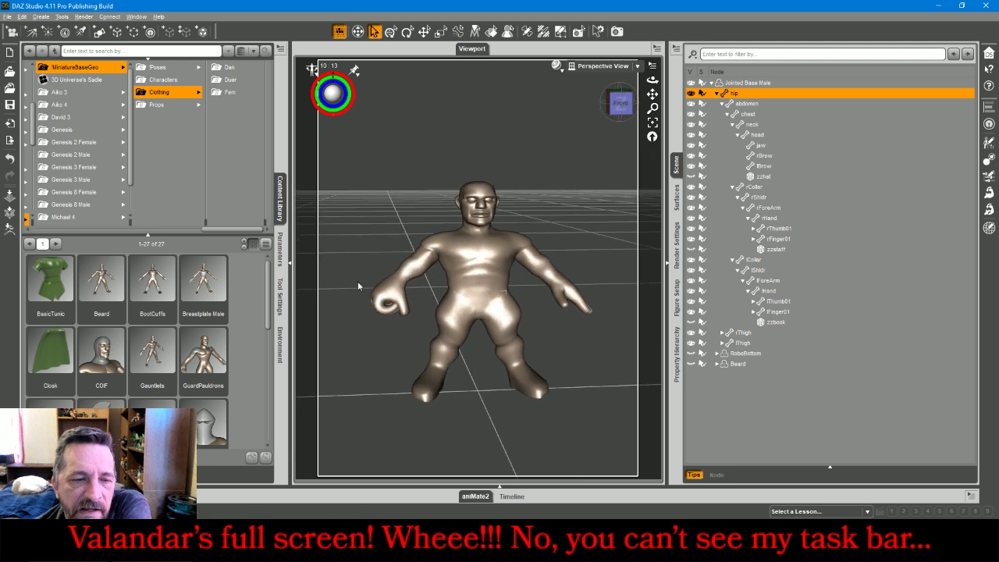
{"action": "left_click", "coordinate": [279, 248]}
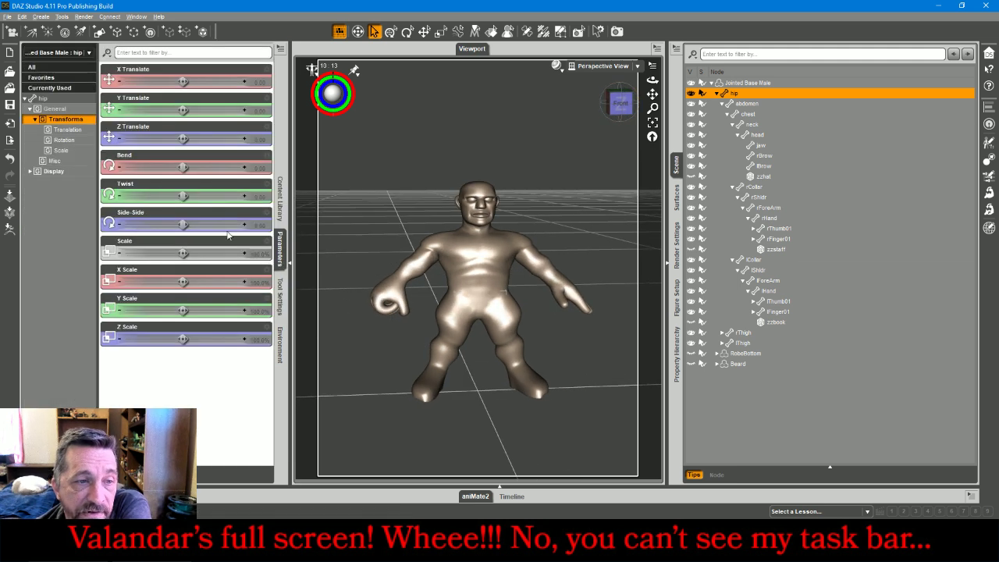
{"action": "left_click_drag", "start_coordinate": [183, 224], "coordinate": [185, 224]}
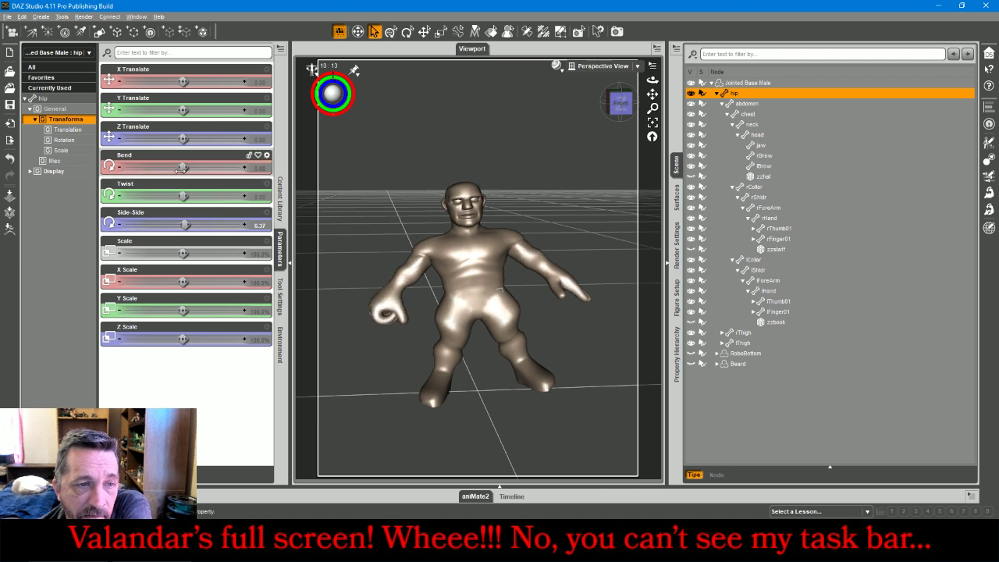
{"action": "left_click_drag", "start_coordinate": [179, 168], "coordinate": [181, 167]}
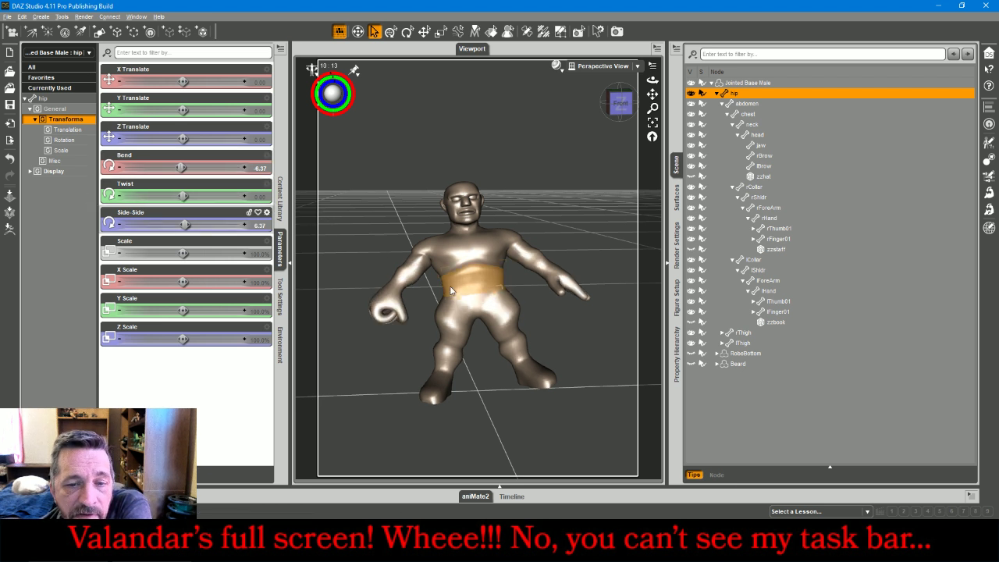
Set the left thigh's Side-Side rotation to -14.34 and clear the selection
{"action": "left_click", "coordinate": [500, 313]}
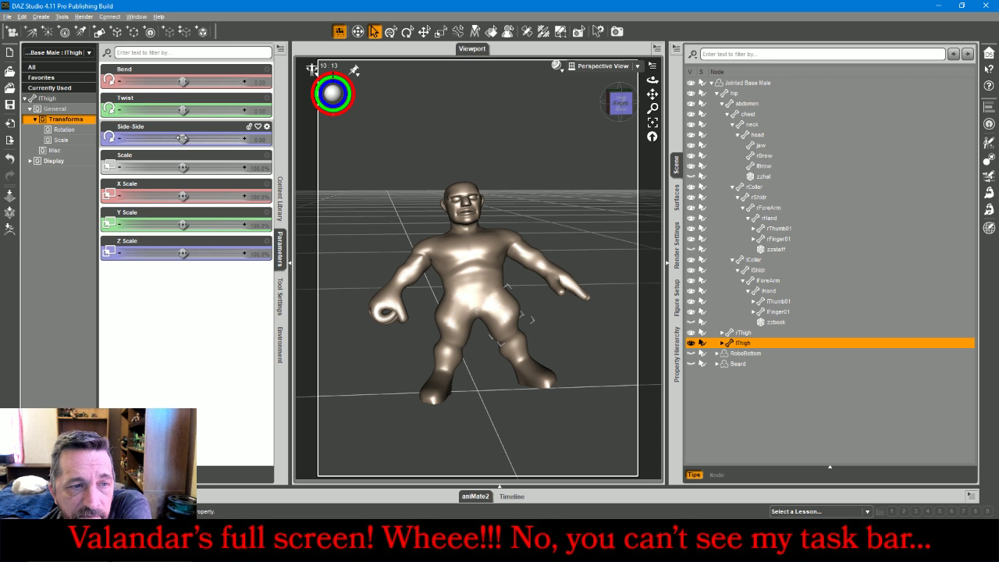
{"action": "left_click_drag", "start_coordinate": [182, 138], "coordinate": [178, 139]}
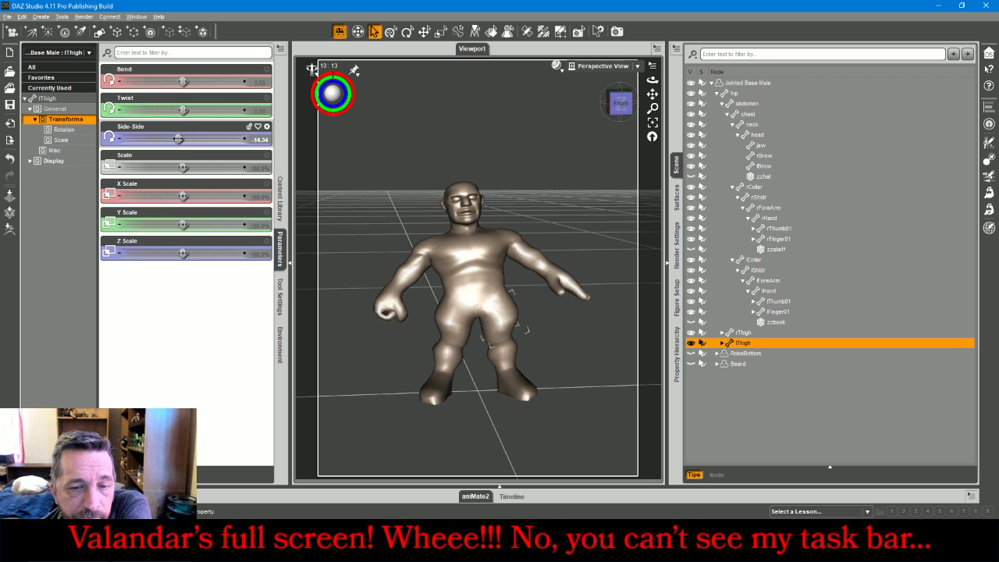
{"action": "left_click", "coordinate": [597, 73]}
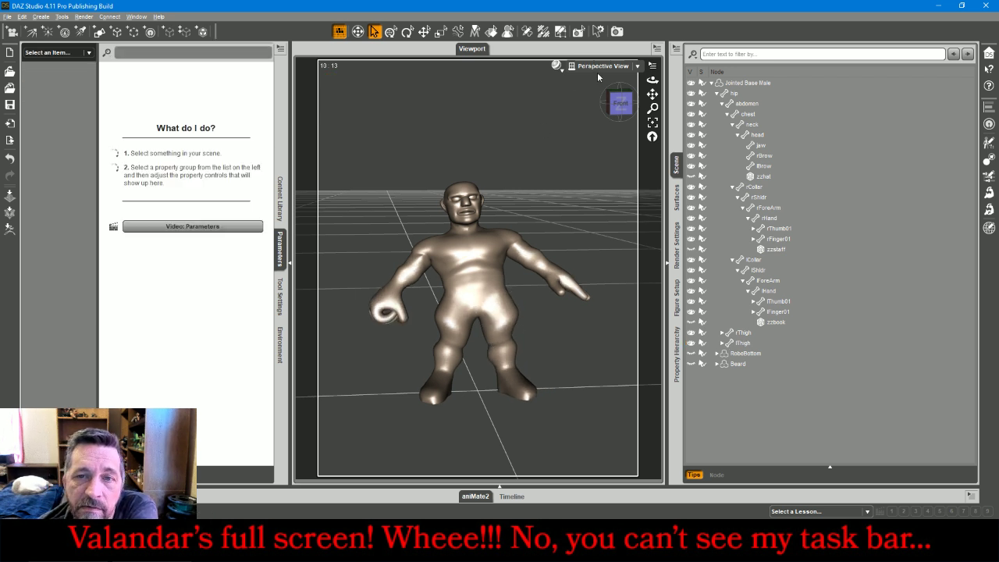
{"action": "left_click", "coordinate": [603, 66]}
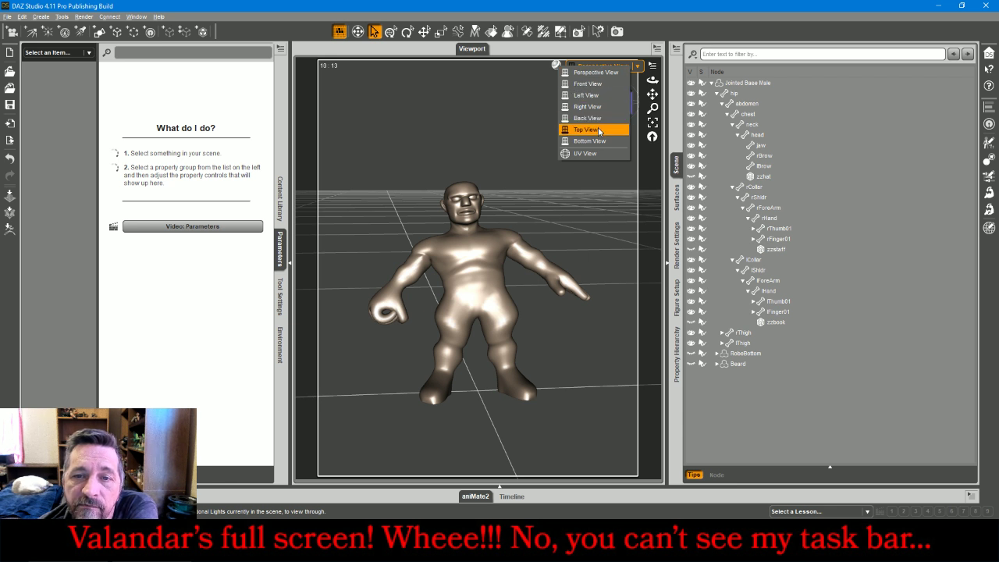
In the front view, pose the left foot at Bend 4.78 and Side-Side -3.19, and move the figure to the floor
{"action": "left_click", "coordinate": [600, 84]}
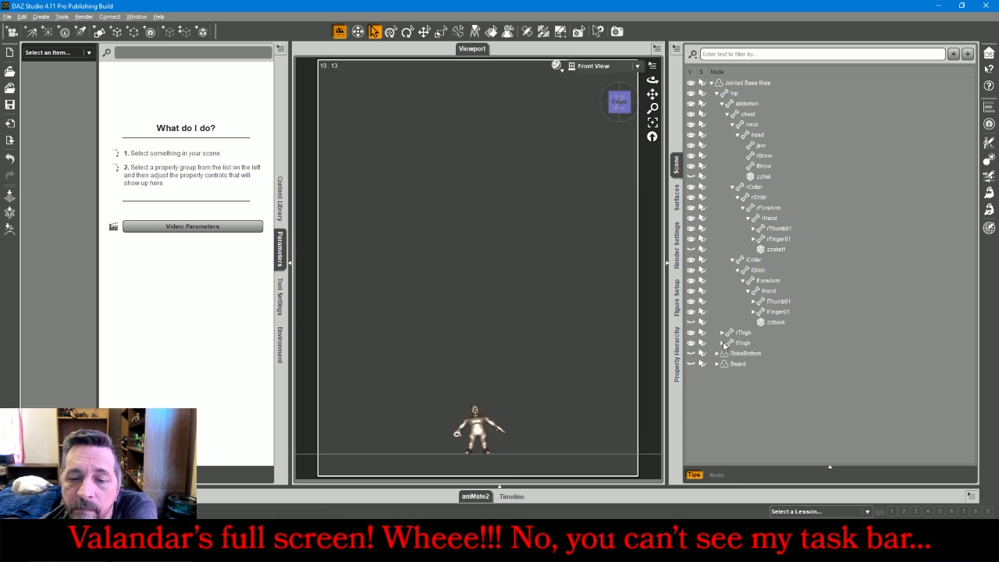
{"action": "left_click", "coordinate": [484, 453]}
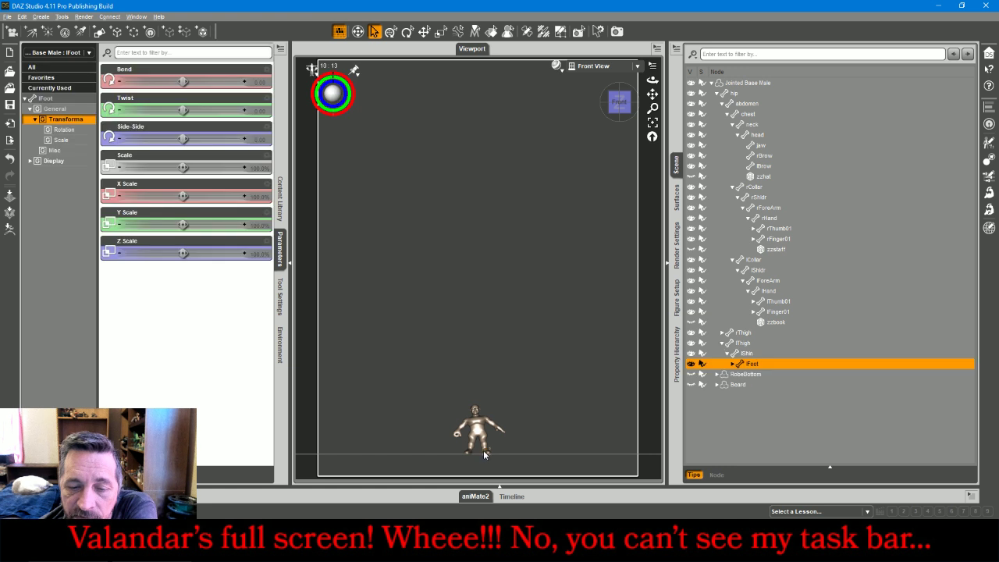
{"action": "left_click", "coordinate": [652, 122]}
{"action": "left_click", "coordinate": [648, 102]}
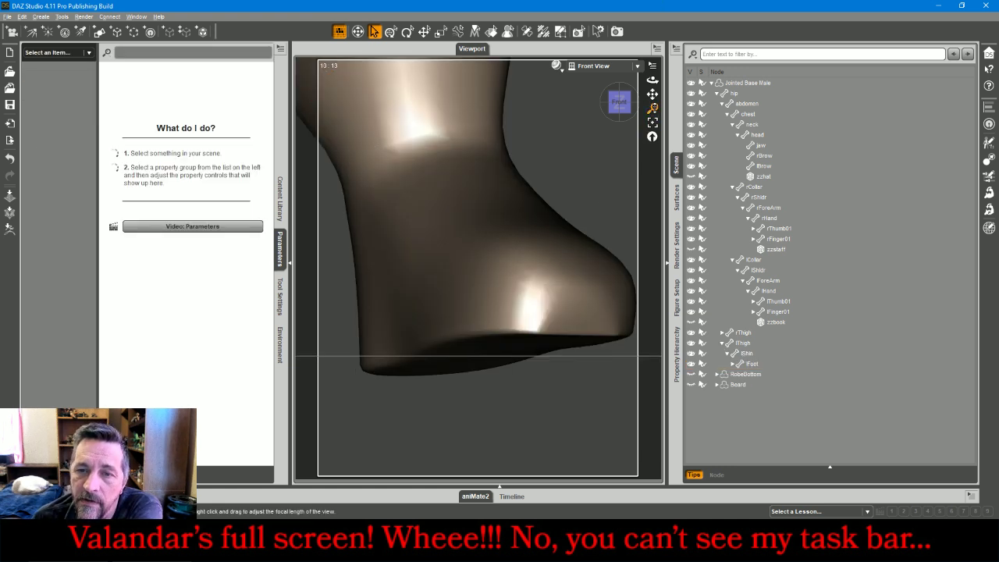
{"action": "left_click_drag", "start_coordinate": [652, 108], "coordinate": [653, 152]}
{"action": "left_click_drag", "start_coordinate": [653, 94], "coordinate": [629, 95]}
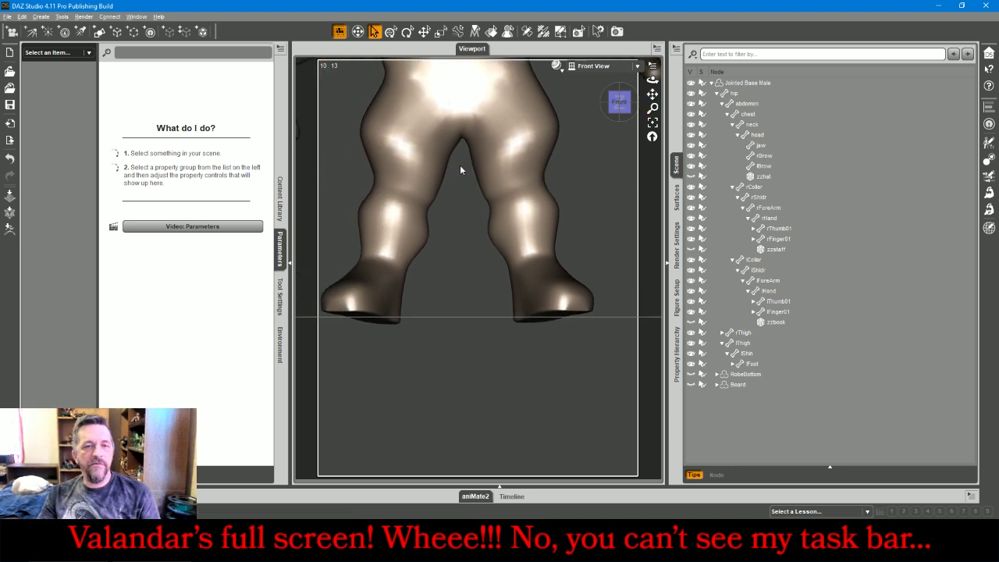
{"action": "left_click", "coordinate": [462, 108]}
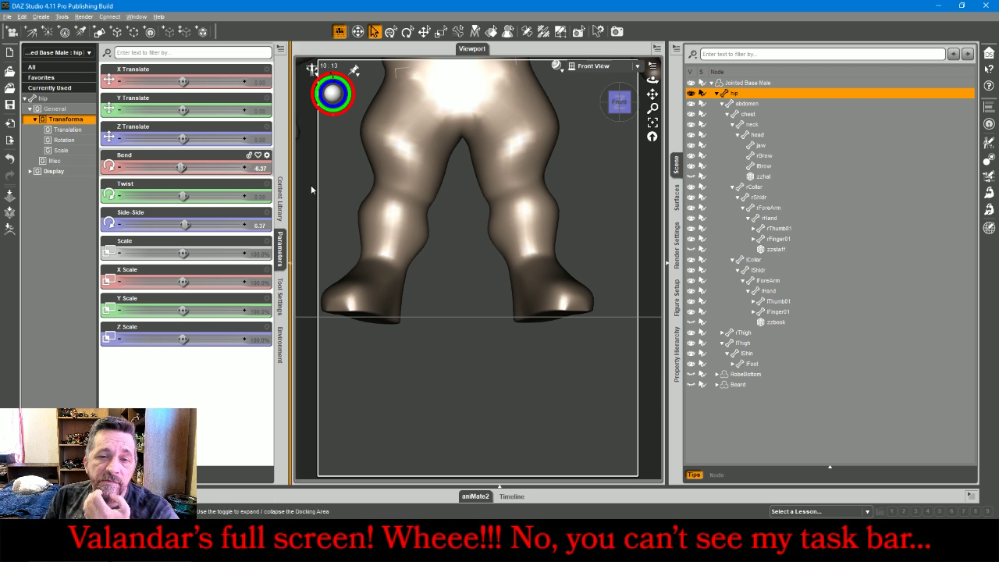
{"action": "left_click", "coordinate": [538, 289]}
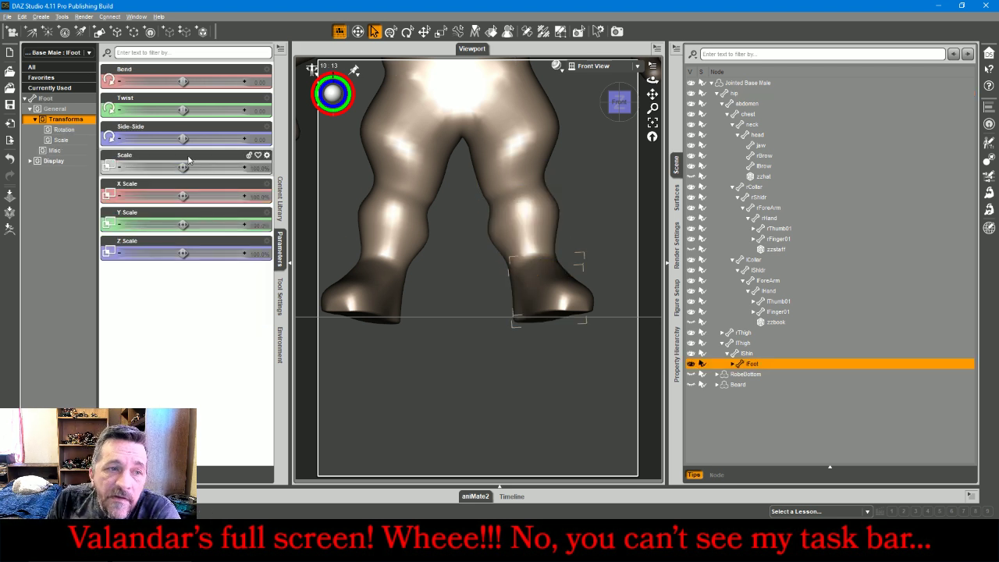
{"action": "left_click_drag", "start_coordinate": [182, 81], "coordinate": [184, 80]}
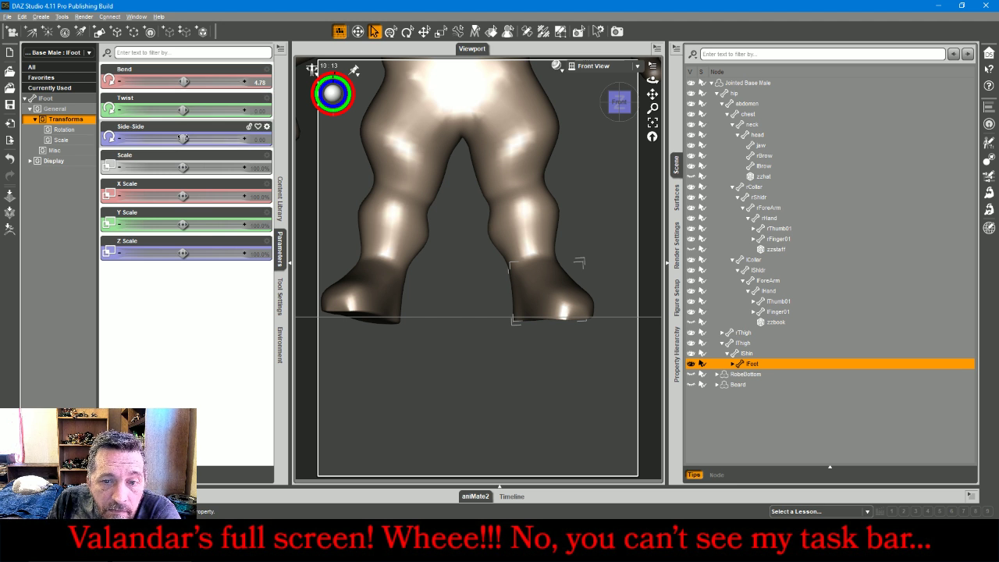
{"action": "left_click_drag", "start_coordinate": [183, 138], "coordinate": [181, 138]}
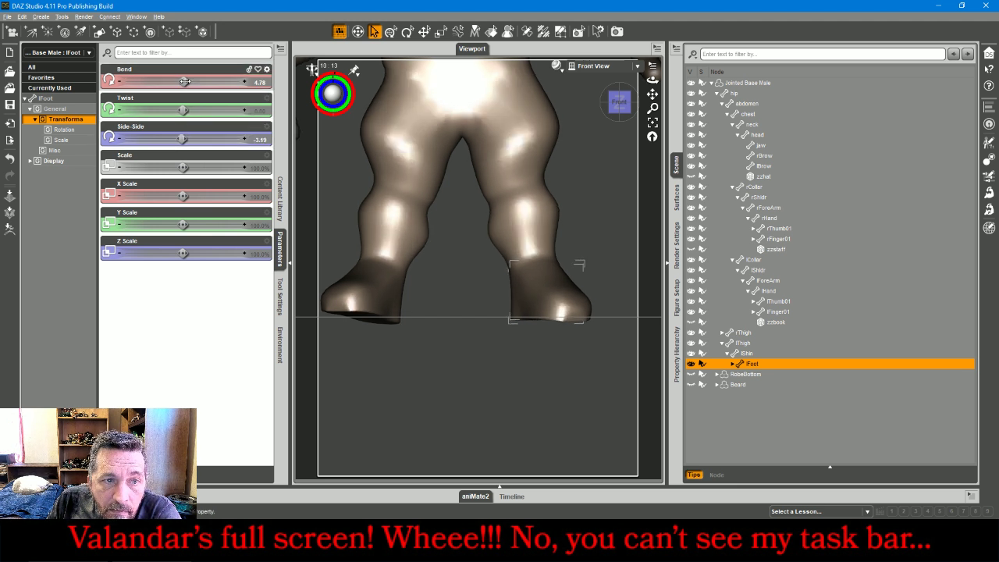
{"action": "left_click_drag", "start_coordinate": [184, 81], "coordinate": [183, 82]}
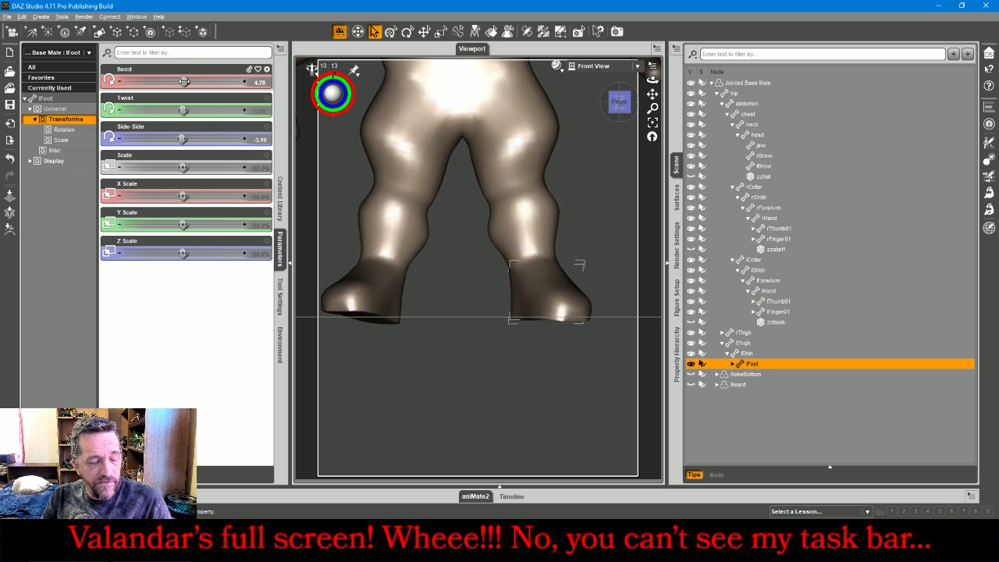
{"action": "key", "text": "ctrl+d"}
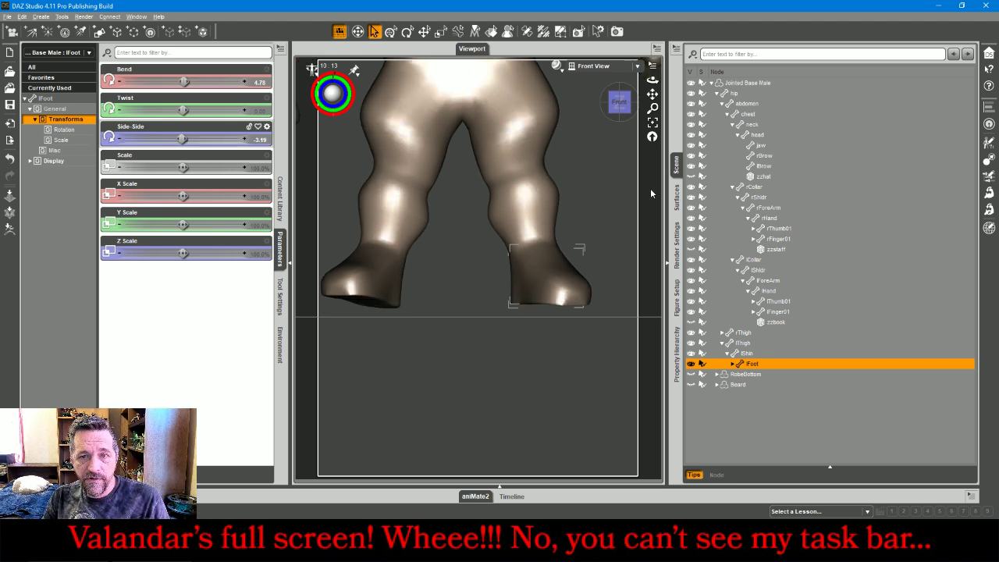
Show RobeBottom and expand its full bone hierarchy in the scene
{"action": "left_click_drag", "start_coordinate": [653, 110], "coordinate": [654, 141]}
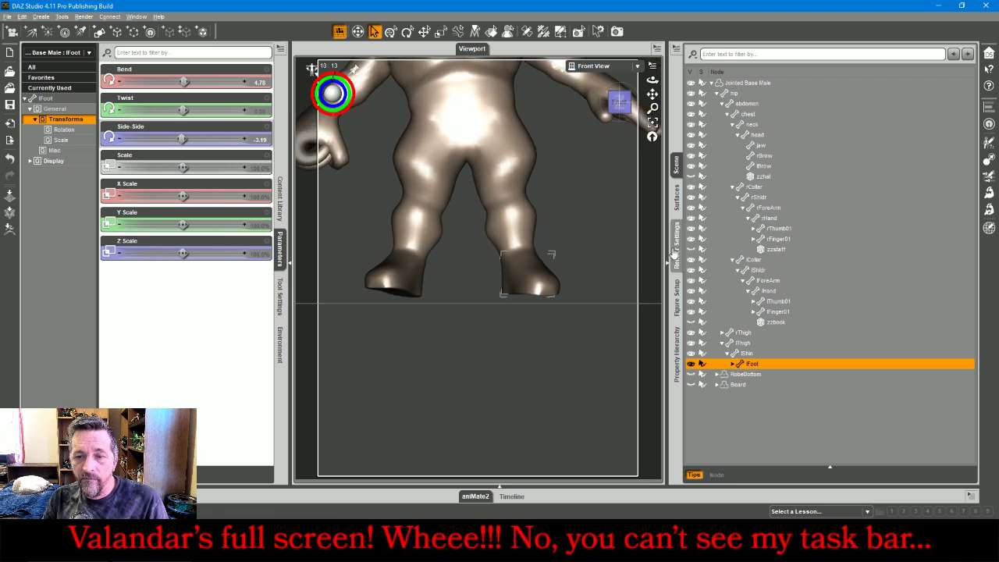
{"action": "left_click", "coordinate": [691, 375]}
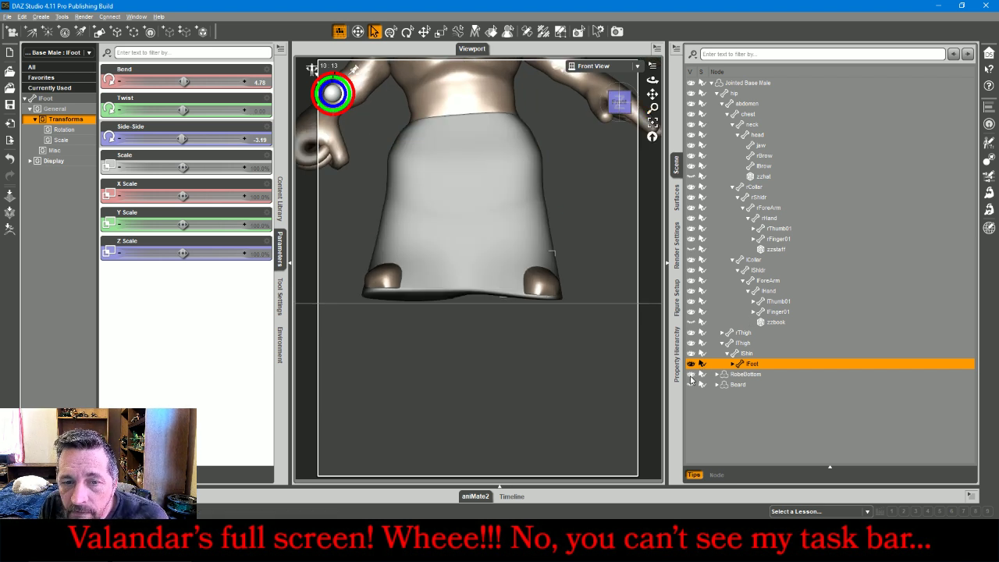
{"action": "left_click", "coordinate": [743, 375]}
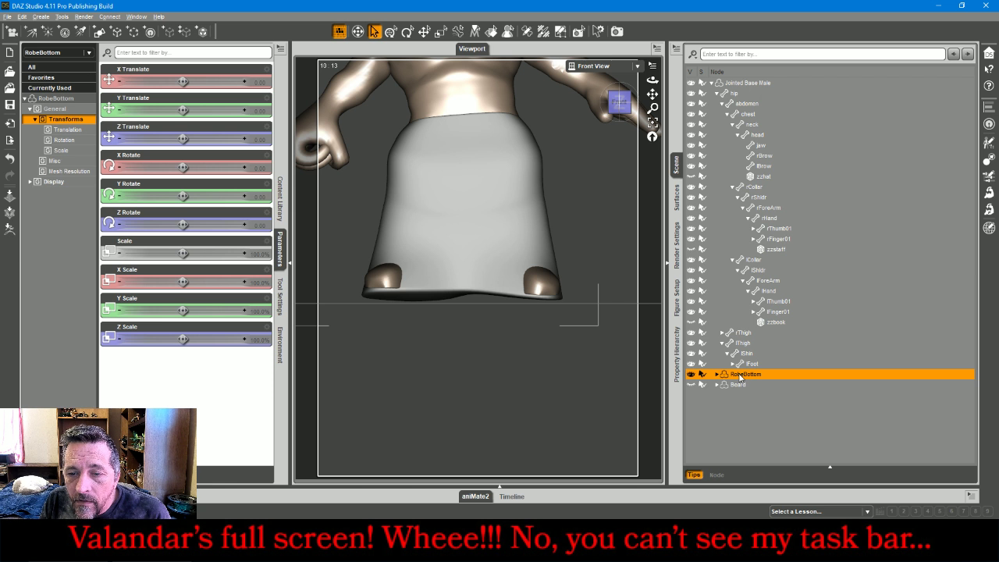
{"action": "left_click", "coordinate": [676, 48]}
{"action": "mouse_move", "coordinate": [703, 116]}
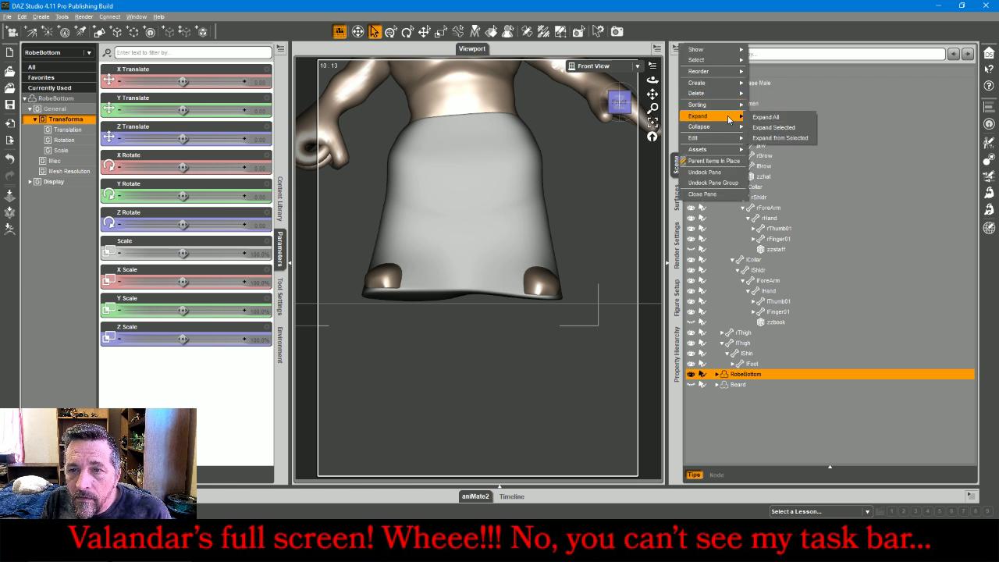
{"action": "left_click", "coordinate": [761, 138]}
Set the Y Scale of RobeBottom's right and left shin, foot and toe bones to 83% and list all their parameters
{"action": "scroll", "coordinate": [785, 340], "scroll_direction": "down", "scroll_amount": 4}
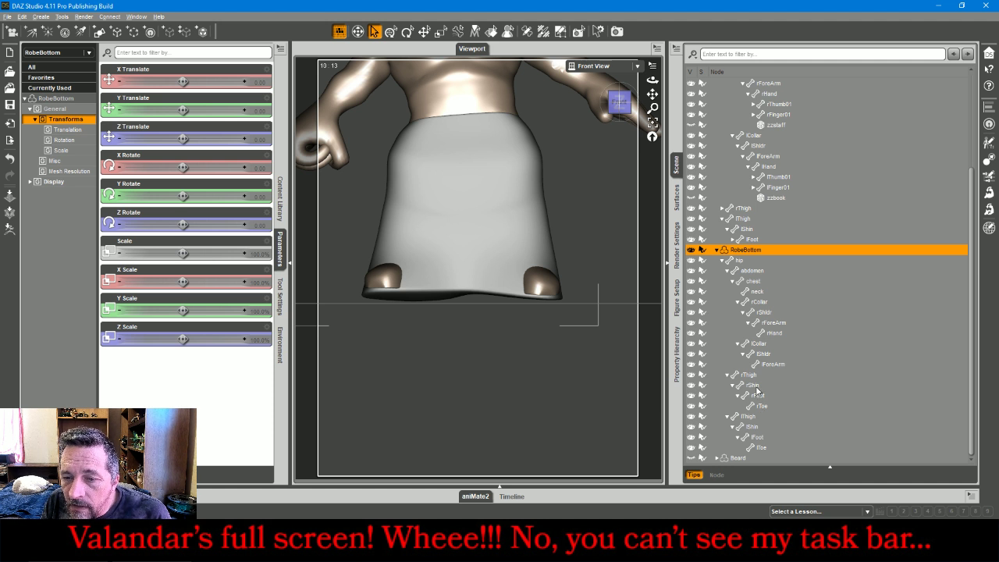
{"action": "left_click", "coordinate": [753, 385]}
{"action": "left_click", "coordinate": [757, 396], "text": "ctrl"}
{"action": "left_click", "coordinate": [760, 406], "text": "ctrl"}
{"action": "left_click", "coordinate": [753, 427], "text": "ctrl"}
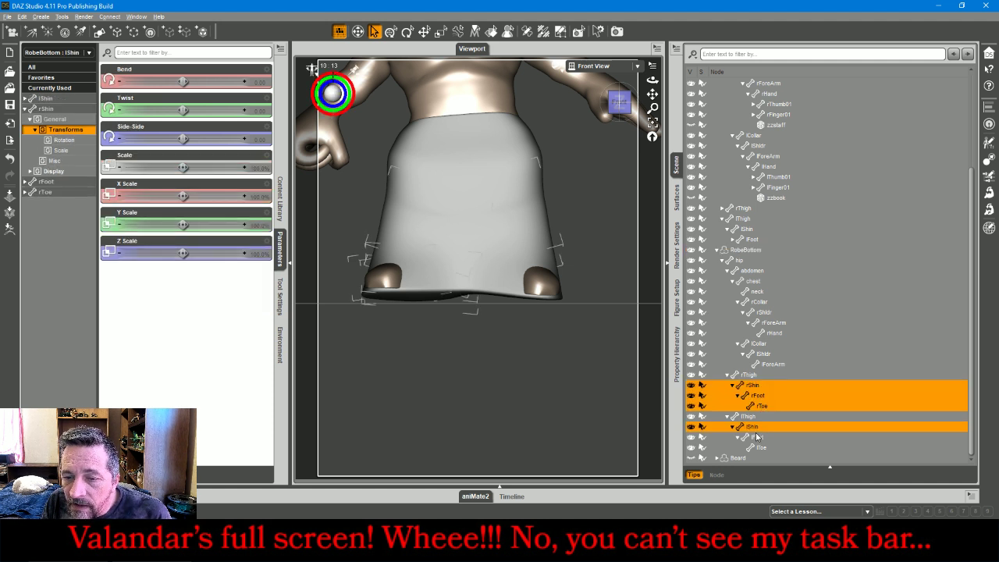
{"action": "left_click", "coordinate": [757, 437], "text": "ctrl"}
{"action": "left_click", "coordinate": [761, 447], "text": "ctrl"}
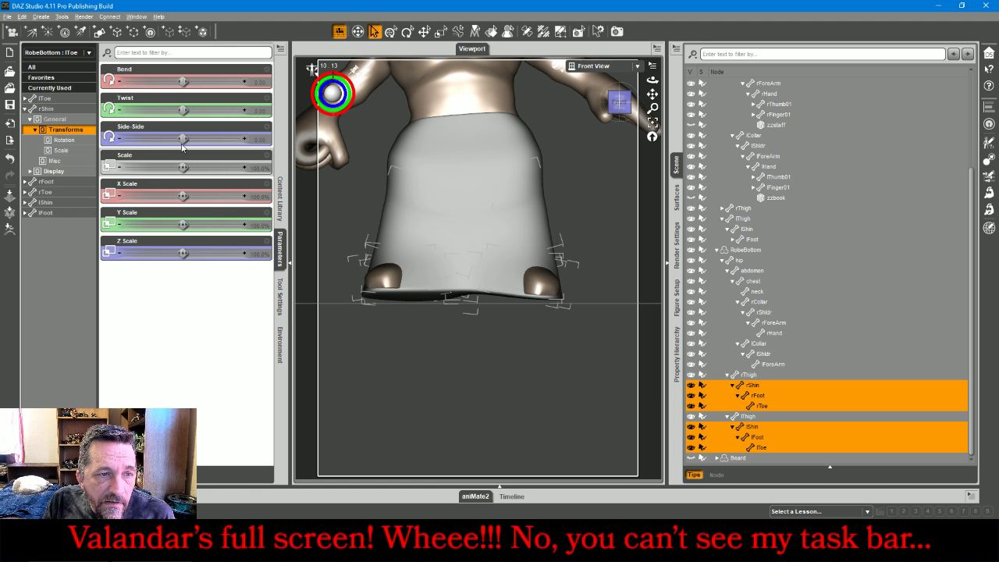
{"action": "left_click_drag", "start_coordinate": [183, 225], "coordinate": [158, 225]}
{"action": "left_click", "coordinate": [41, 69]}
Select Jointed Base Male and move the whole figure to the floor
{"action": "scroll", "coordinate": [837, 146], "scroll_direction": "up", "scroll_amount": 1}
{"action": "scroll", "coordinate": [836, 144], "scroll_direction": "up", "scroll_amount": 4}
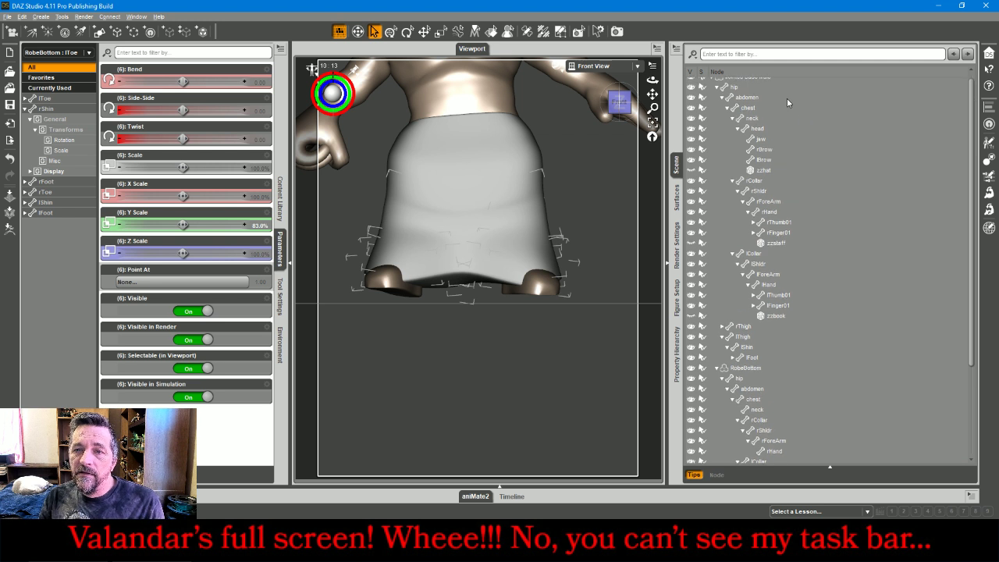
{"action": "left_click", "coordinate": [754, 83]}
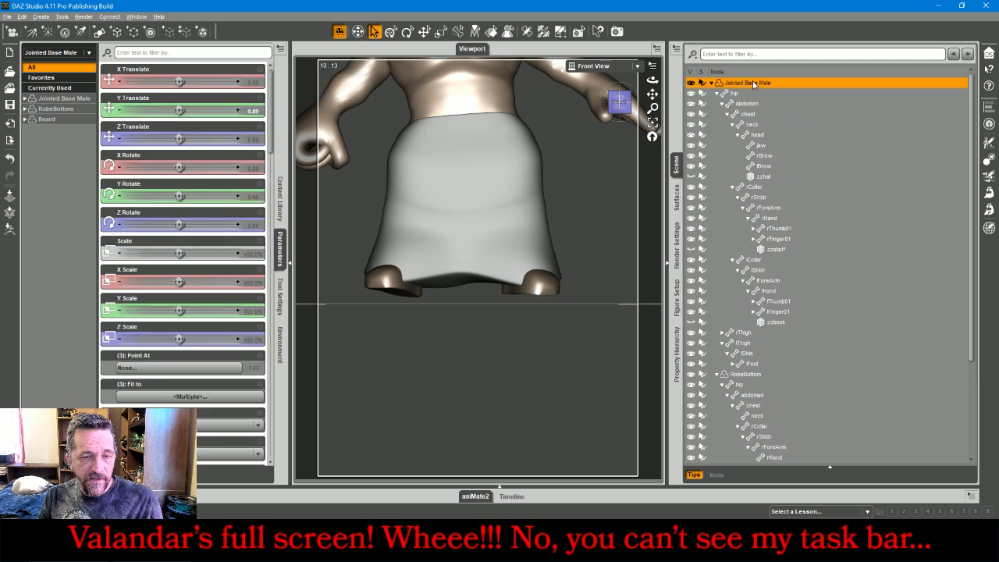
{"action": "key", "text": "ctrl+d"}
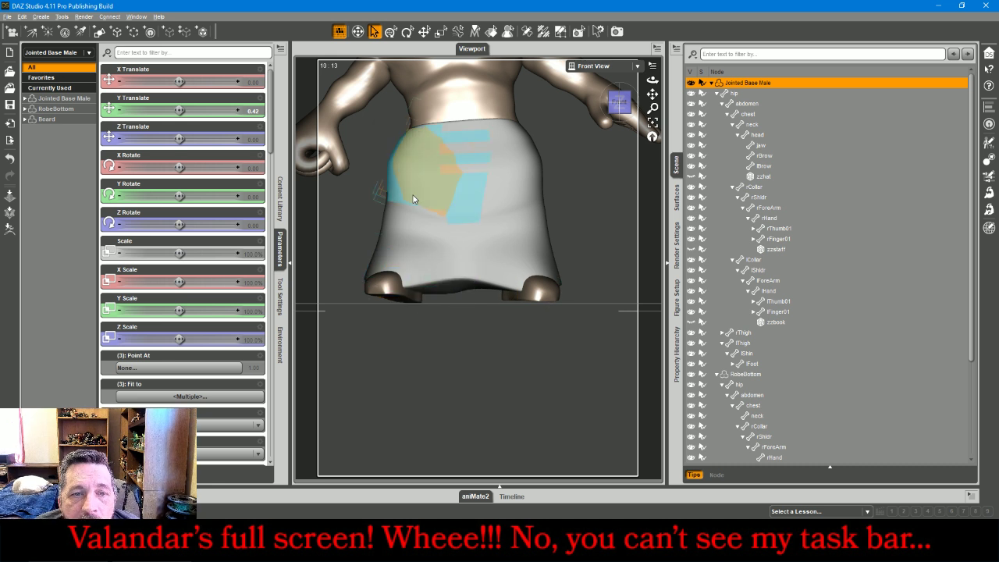
Hide RobeBottom and pose the figure's right thigh with Side-Side at -11.15 and Twist at -15.93
{"action": "left_click", "coordinate": [691, 375]}
{"action": "left_click", "coordinate": [430, 205]}
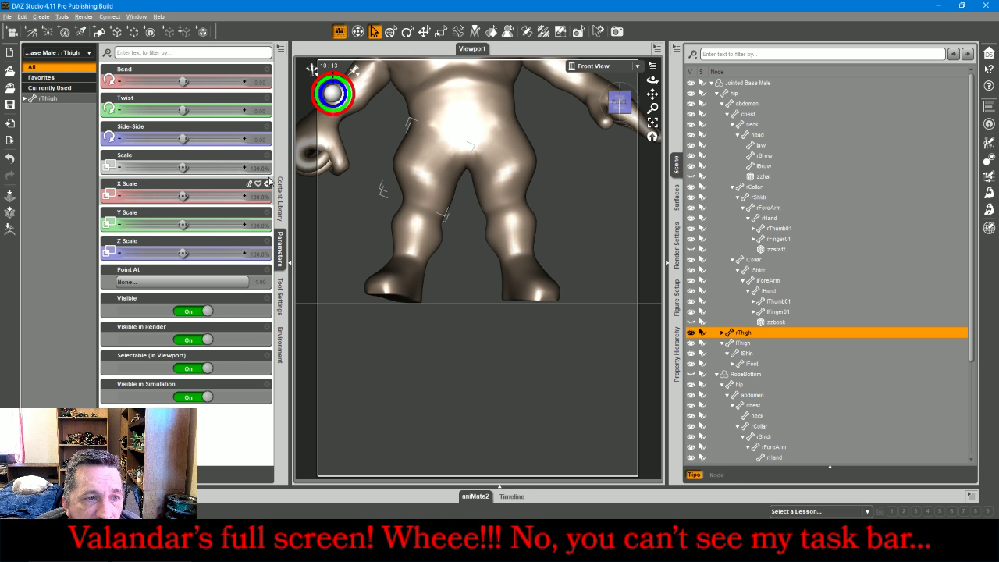
{"action": "left_click_drag", "start_coordinate": [183, 138], "coordinate": [180, 111]}
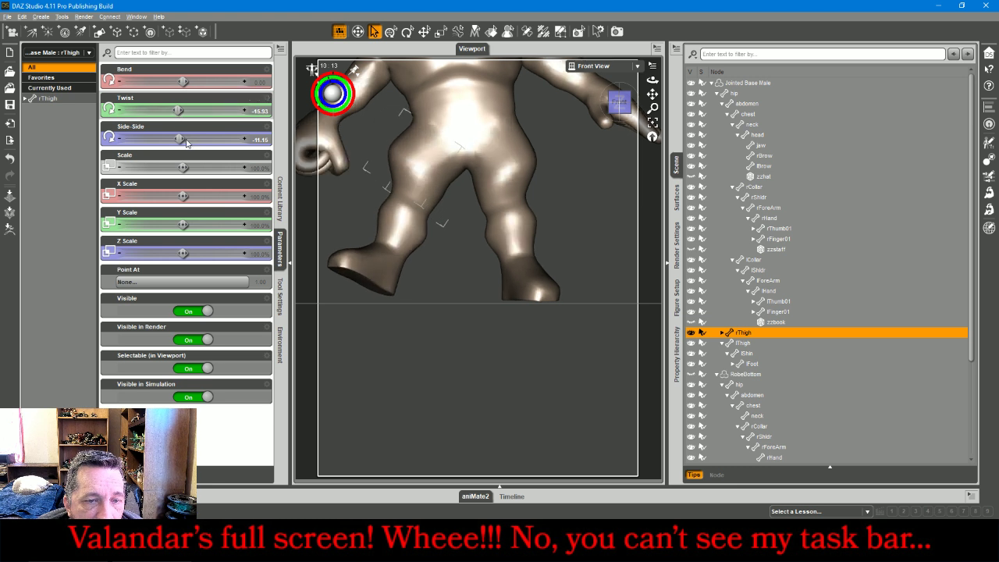
Pose the right foot with Bend at 14.34 and Side-Side at 11.15
{"action": "left_click", "coordinate": [373, 263]}
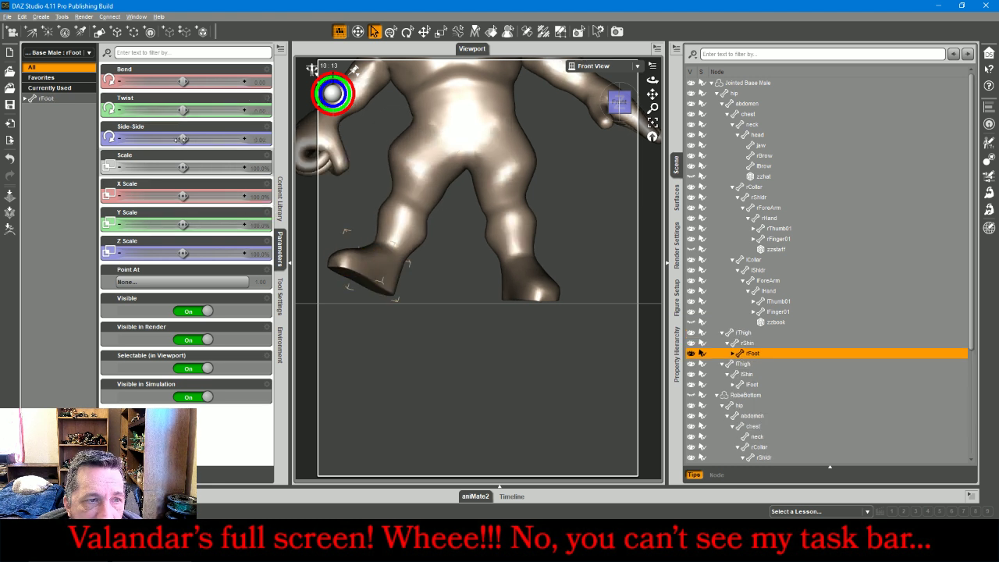
{"action": "left_click_drag", "start_coordinate": [183, 81], "coordinate": [188, 82]}
{"action": "left_click_drag", "start_coordinate": [183, 138], "coordinate": [186, 138]}
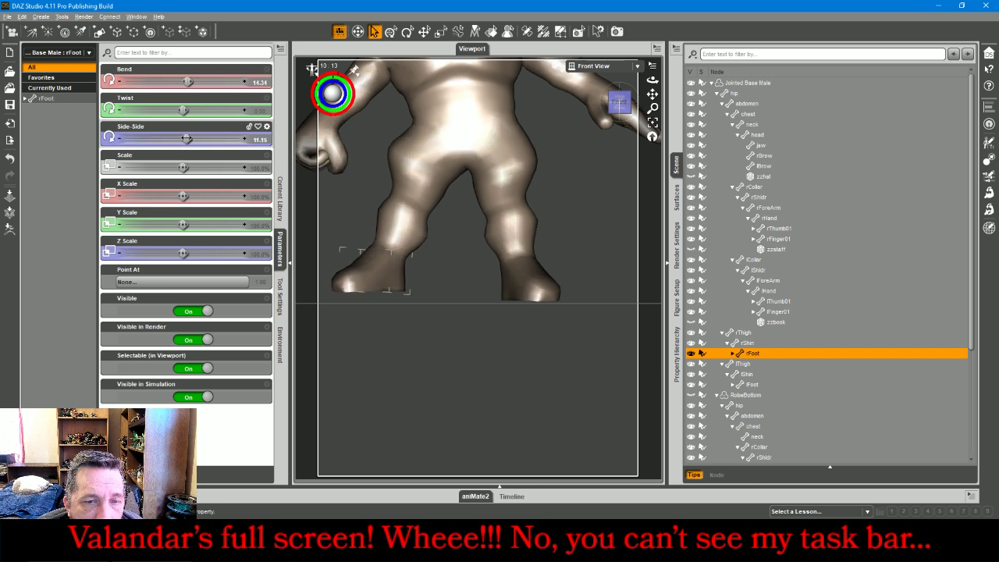
Pin both the translation and the rotation of the left foot
{"action": "left_click", "coordinate": [515, 276]}
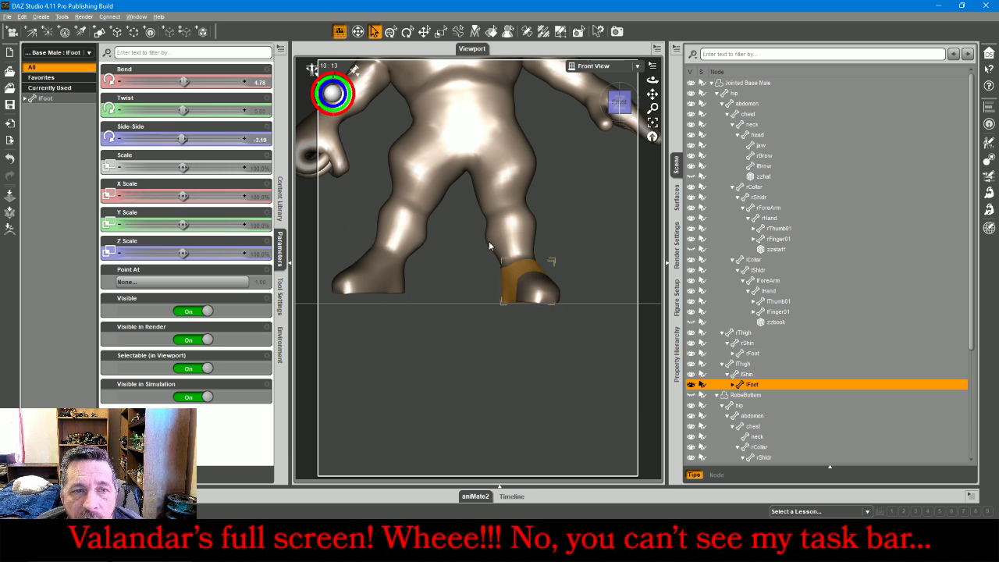
{"action": "left_click", "coordinate": [353, 75]}
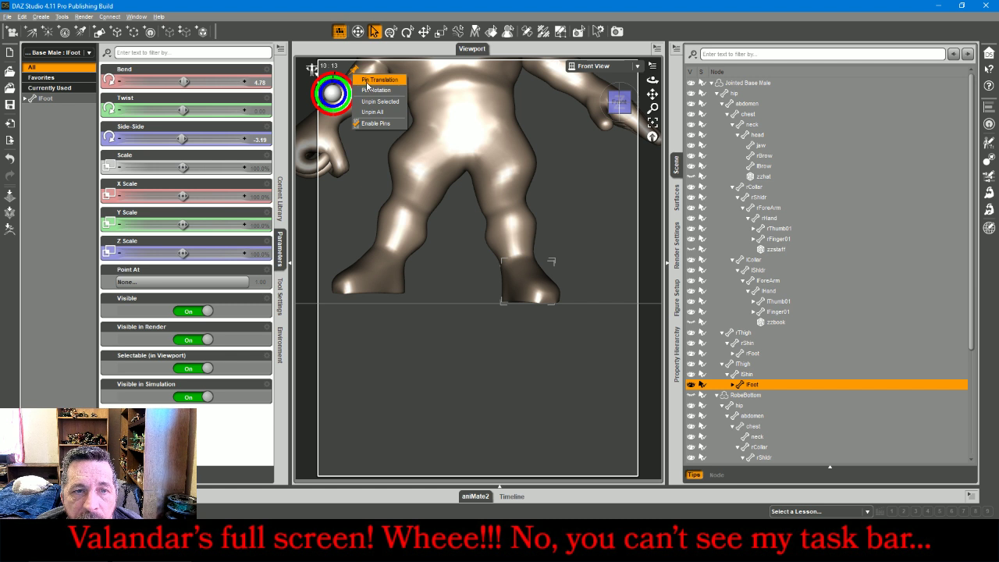
{"action": "left_click", "coordinate": [367, 81]}
{"action": "left_click", "coordinate": [353, 73]}
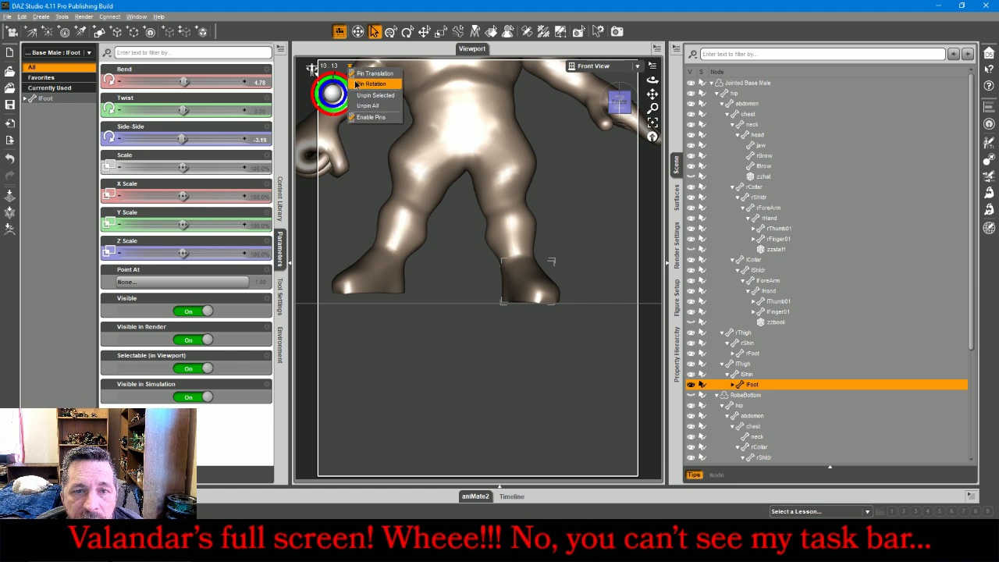
{"action": "left_click", "coordinate": [367, 85]}
Set the hip's Side-Side to 14.37 and shift it slightly with the translate tool, about 0.16 in X and -0.32 in Y
{"action": "left_click", "coordinate": [429, 133]}
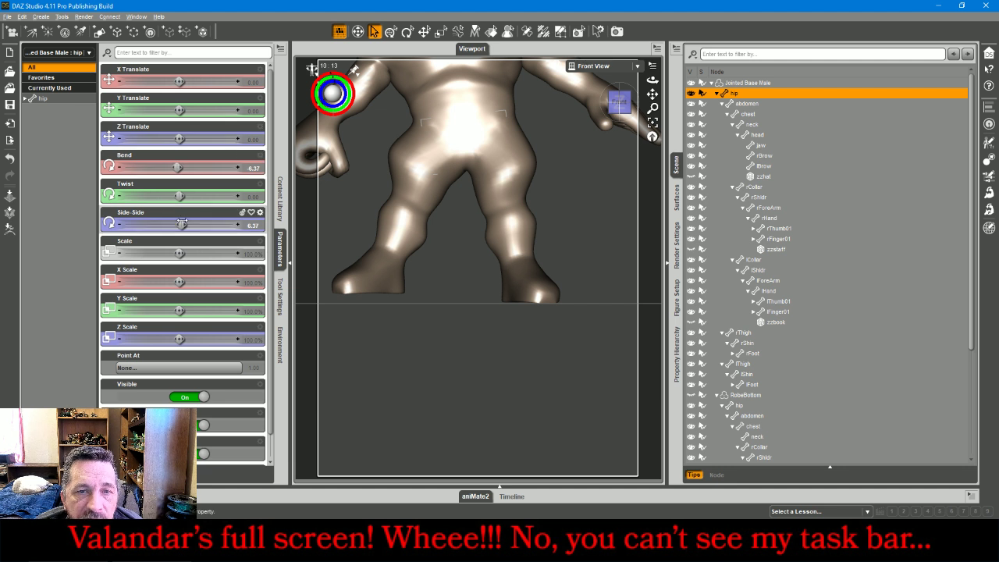
{"action": "left_click_drag", "start_coordinate": [180, 224], "coordinate": [183, 224]}
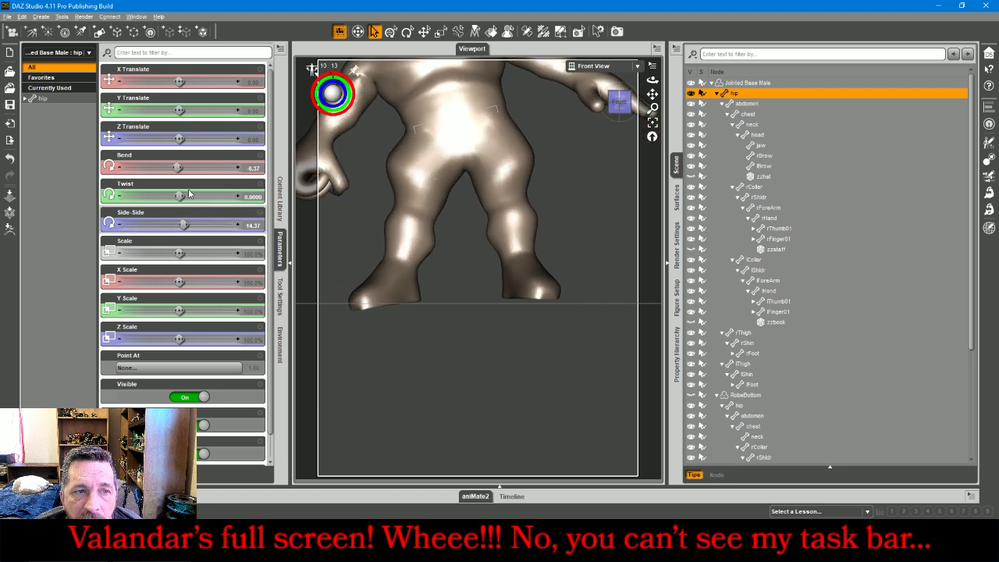
{"action": "left_click", "coordinate": [424, 31]}
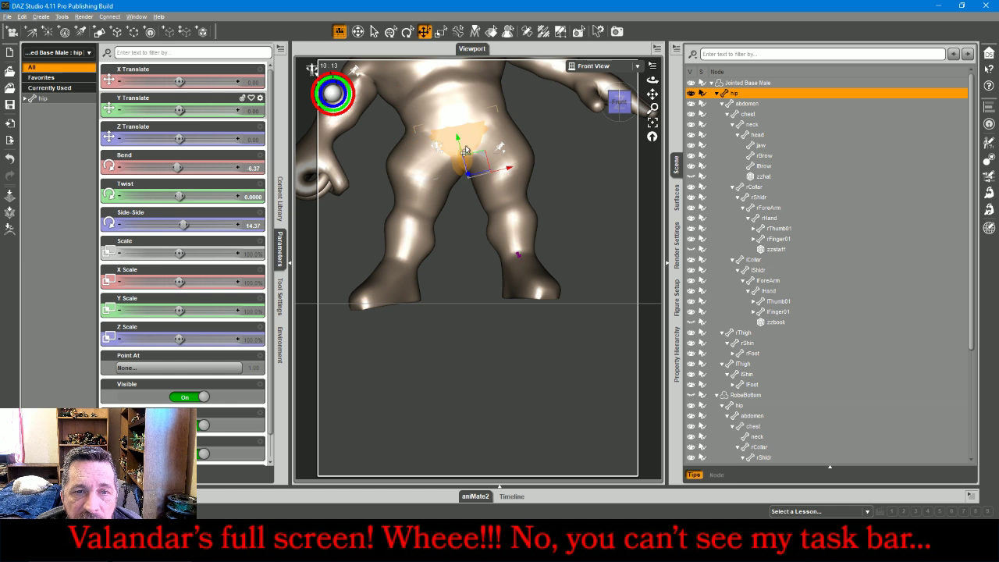
{"action": "left_click_drag", "start_coordinate": [475, 156], "coordinate": [484, 162]}
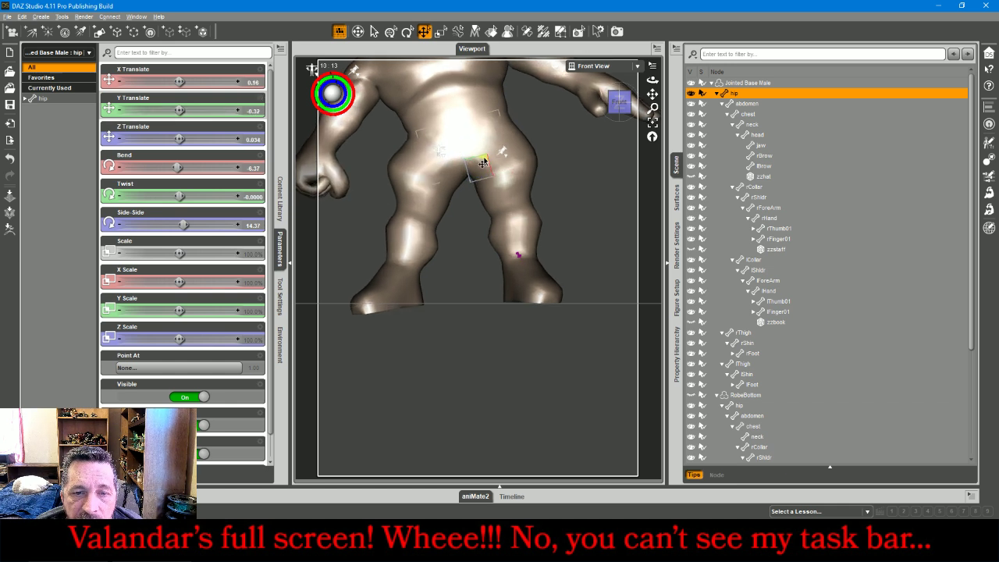
Set the right thigh's Side-Side to -15.93 and lower the right foot's Bend to 12.34
{"action": "left_click", "coordinate": [443, 181]}
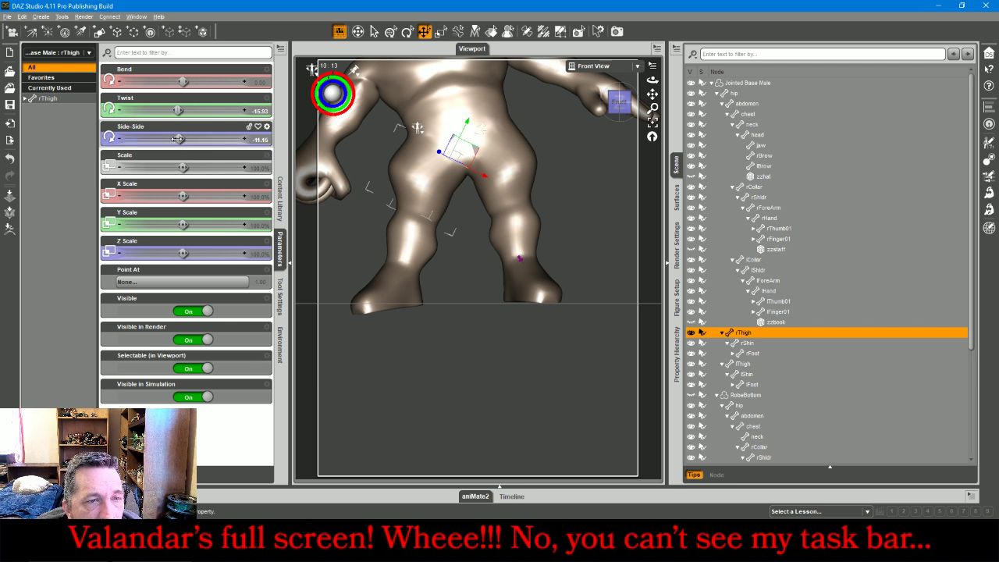
{"action": "left_click_drag", "start_coordinate": [174, 138], "coordinate": [178, 139]}
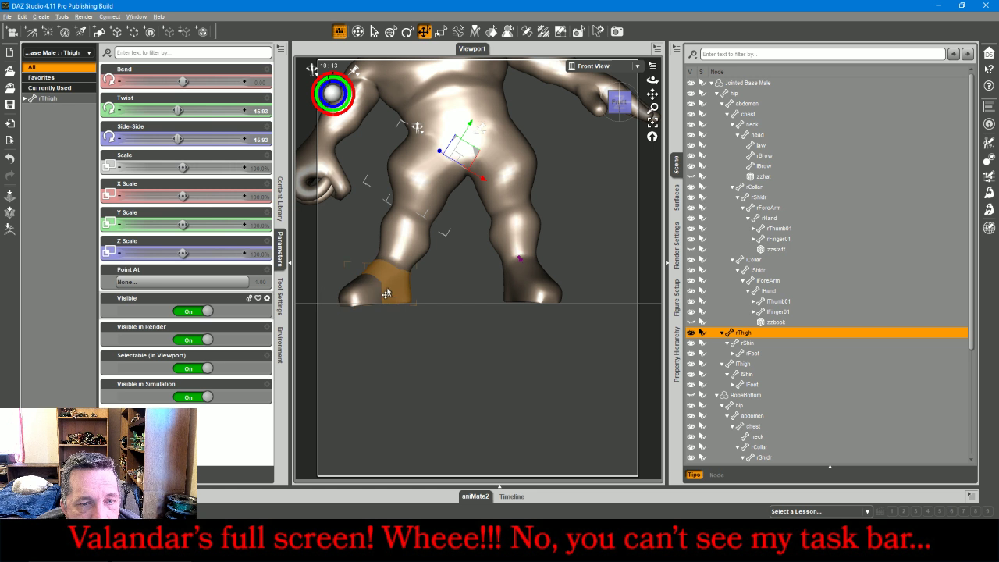
{"action": "left_click", "coordinate": [348, 266]}
{"action": "left_click", "coordinate": [120, 83]}
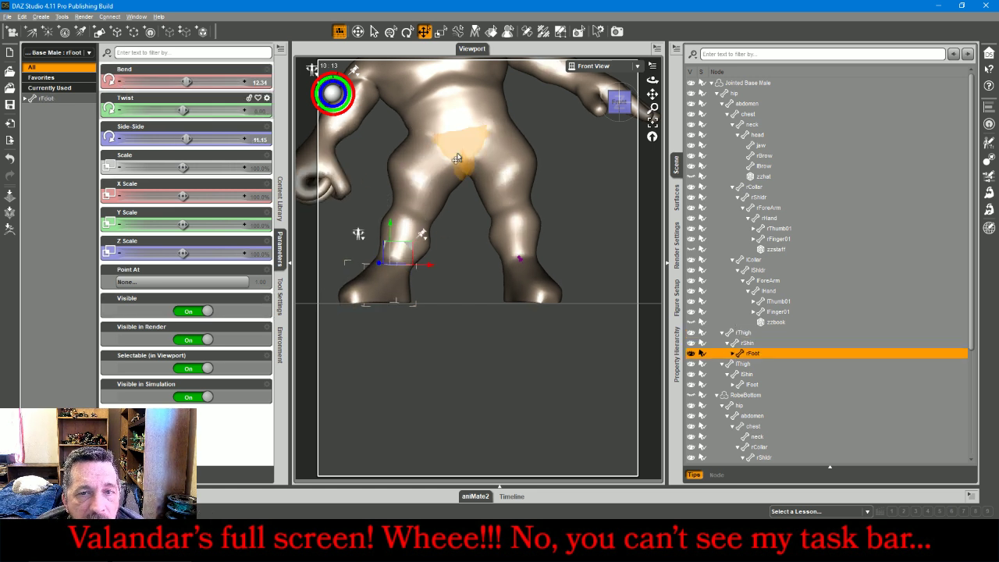
Clear the selection and return to the perspective view
{"action": "left_click", "coordinate": [559, 190]}
{"action": "left_click", "coordinate": [593, 67]}
{"action": "left_click", "coordinate": [591, 77]}
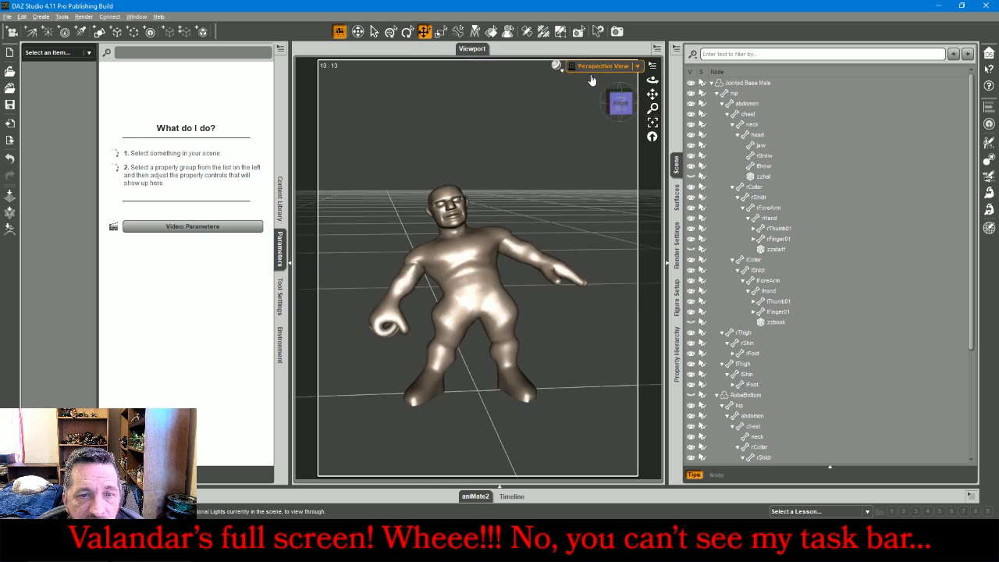
Set the abdomen's Bend to 15.93 and its Twist to -9.56
{"action": "left_click_drag", "start_coordinate": [620, 103], "coordinate": [566, 82]}
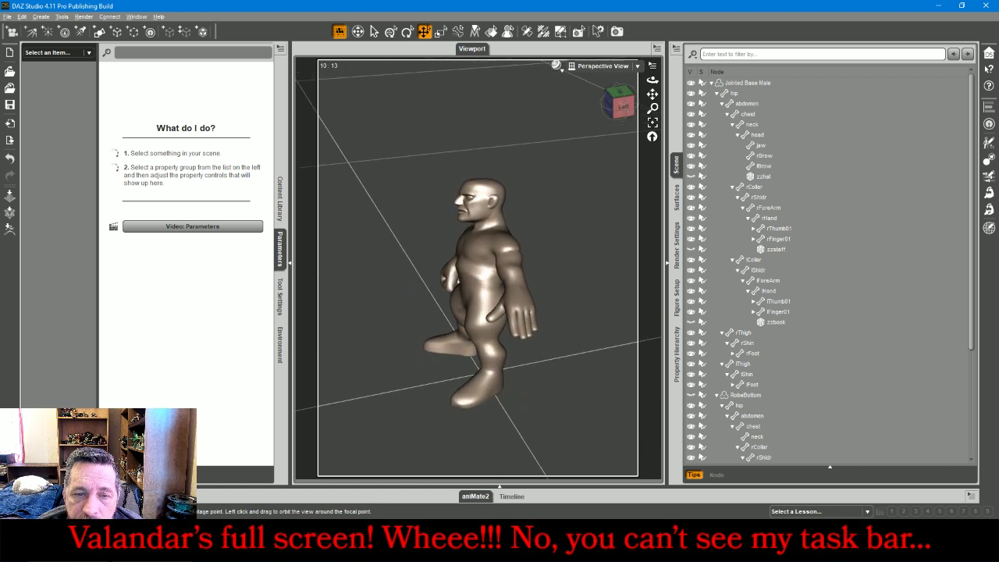
{"action": "left_click", "coordinate": [466, 281]}
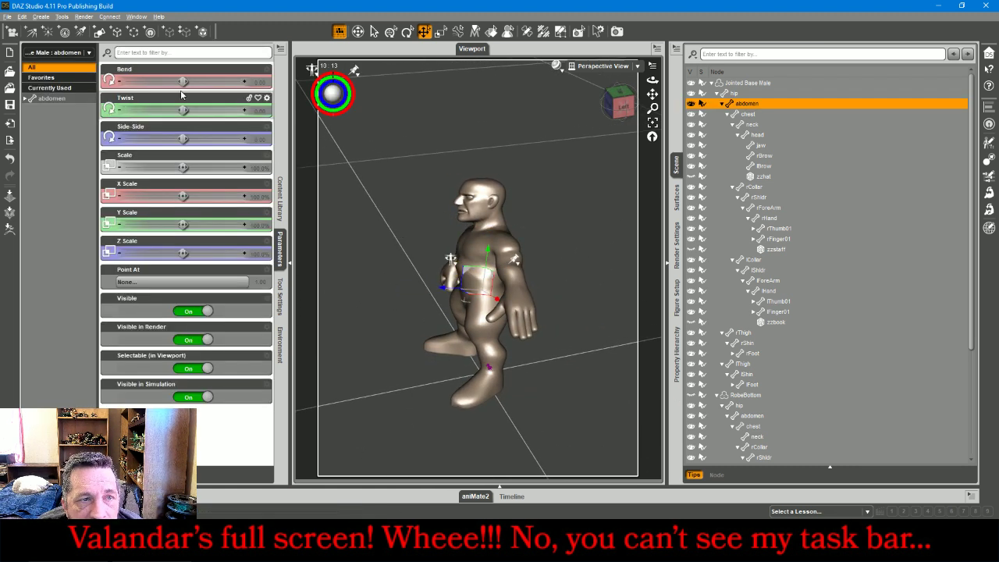
{"action": "left_click_drag", "start_coordinate": [183, 81], "coordinate": [188, 81]}
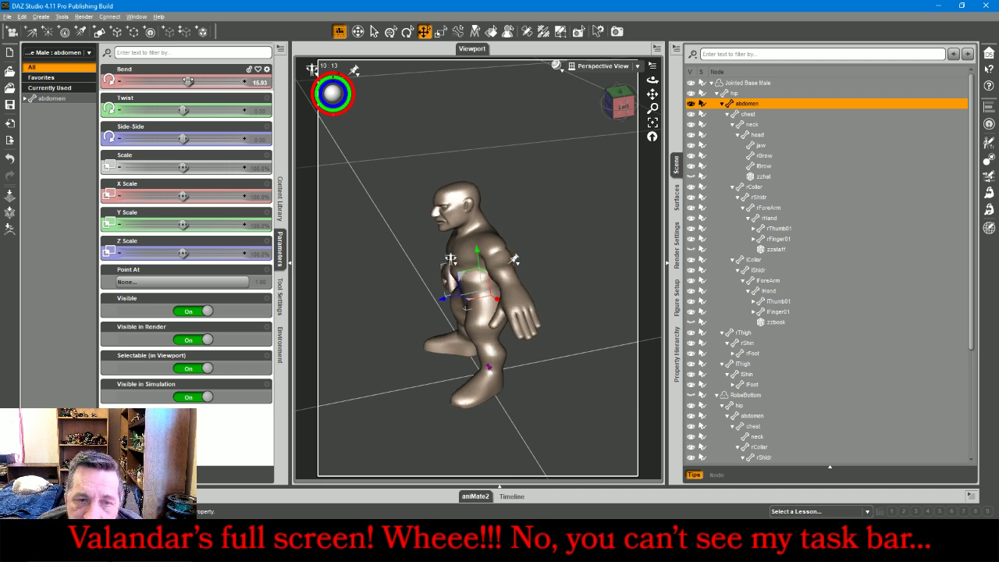
{"action": "left_click", "coordinate": [615, 117]}
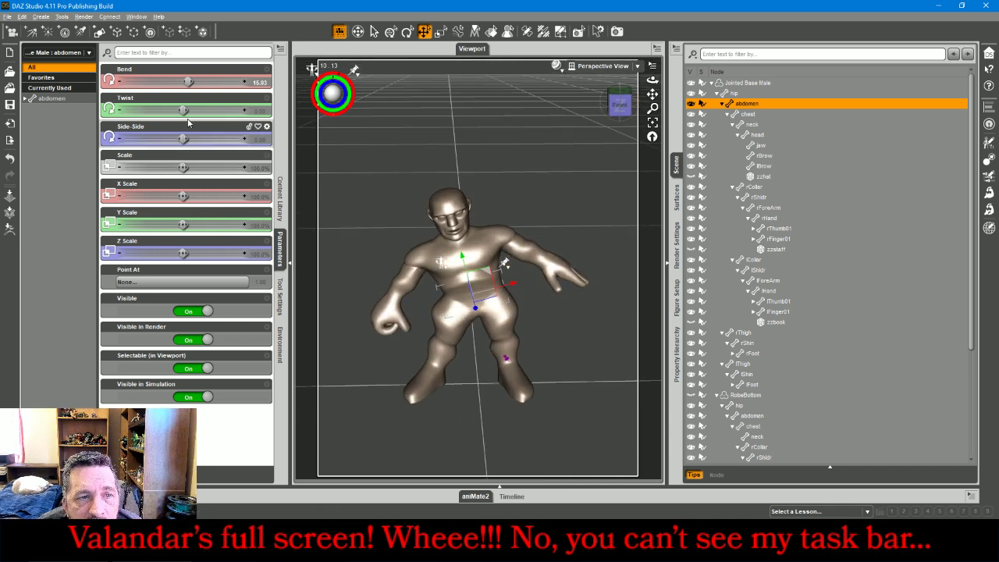
{"action": "left_click_drag", "start_coordinate": [182, 111], "coordinate": [180, 110]}
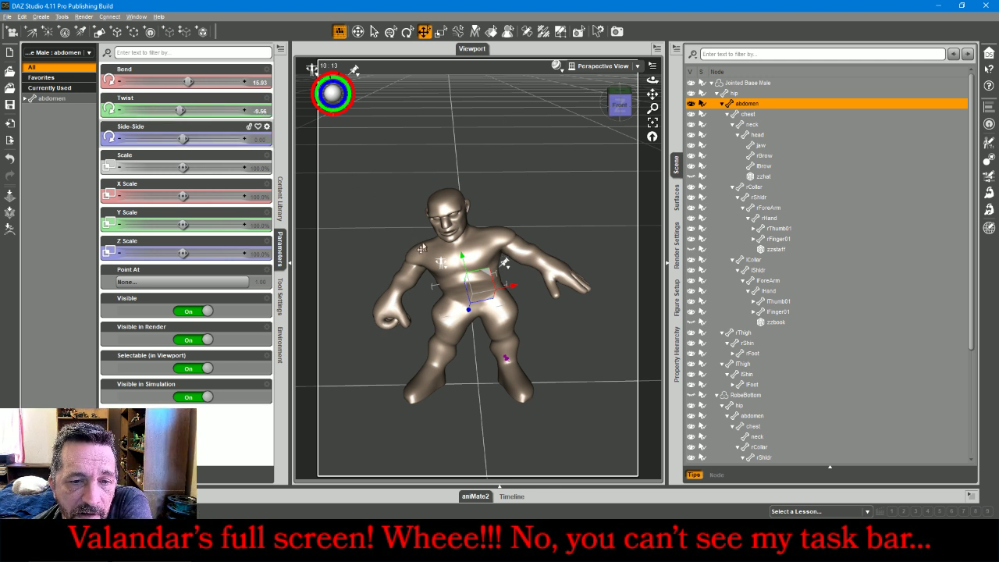
Set the chest's Twist to -15.93, Side-Side to -9.56 and Bend to -4.78
{"action": "left_click", "coordinate": [454, 263]}
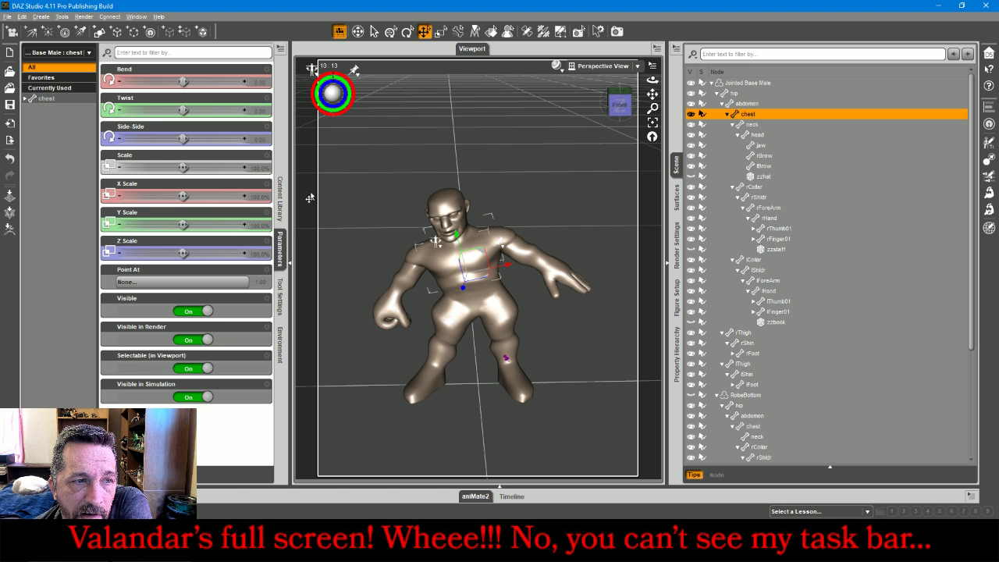
{"action": "left_click_drag", "start_coordinate": [182, 110], "coordinate": [180, 139]}
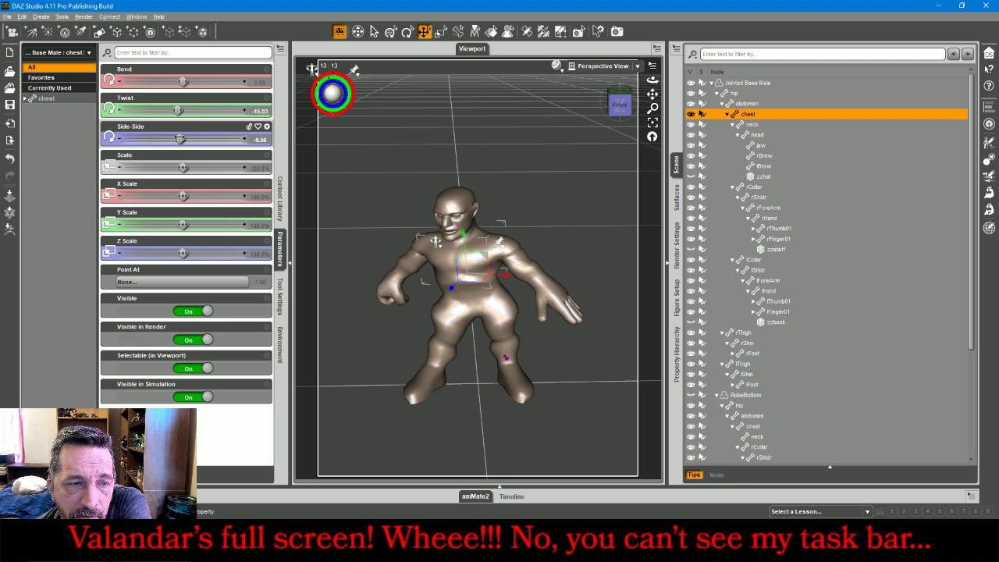
{"action": "left_click_drag", "start_coordinate": [182, 81], "coordinate": [181, 82]}
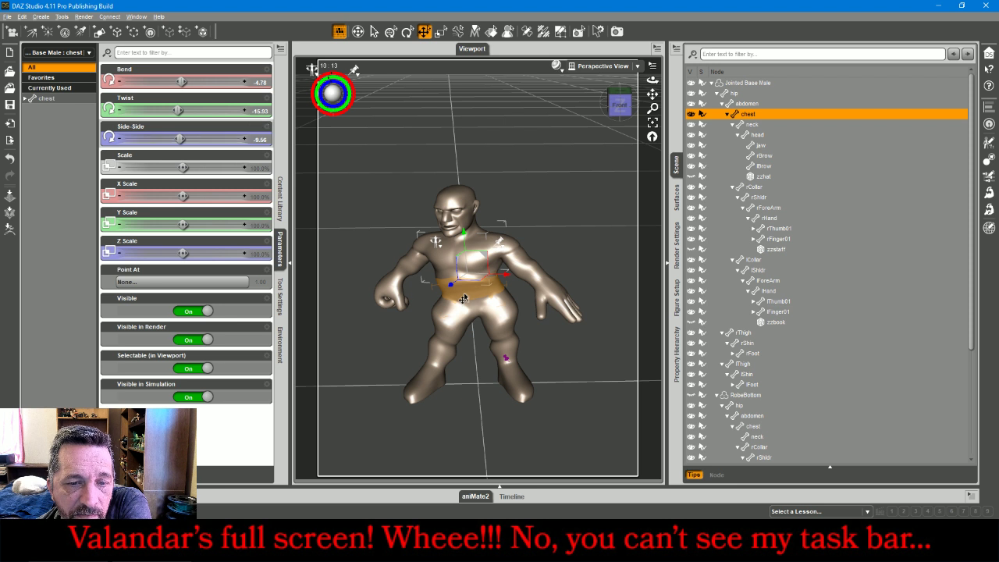
Set the abdomen's Side-Side to -15.93 and clear the selection
{"action": "left_click", "coordinate": [463, 299]}
{"action": "left_click_drag", "start_coordinate": [187, 138], "coordinate": [178, 139]}
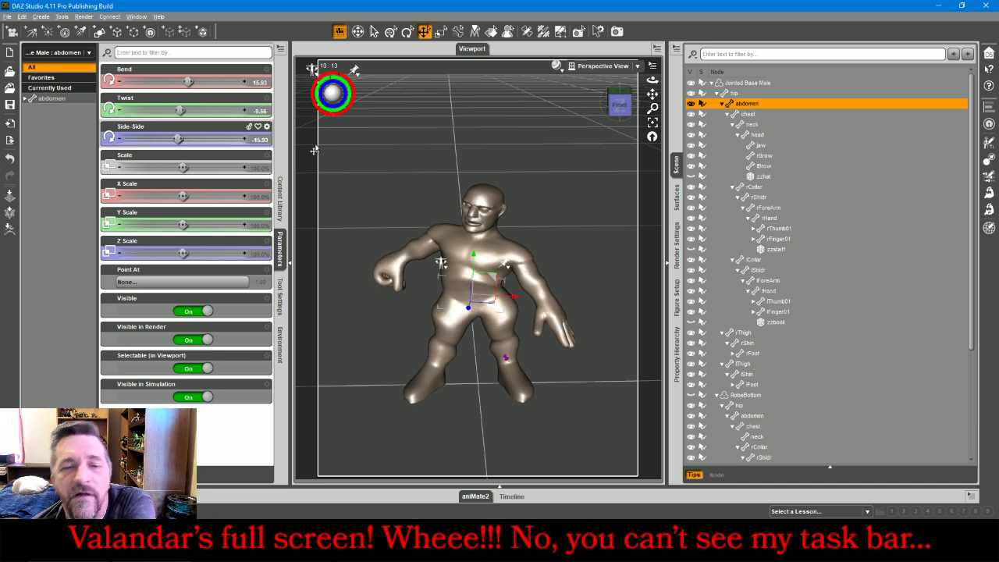
{"action": "left_click", "coordinate": [496, 133]}
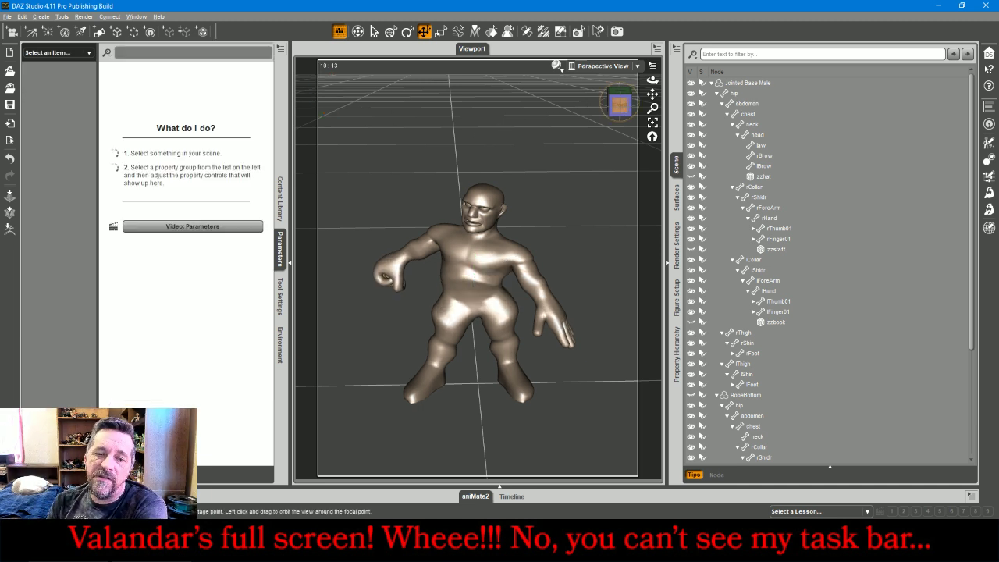
Make the staff visible and set the right shoulder's Twist to -60.53 to swing the staff upward
{"action": "mouse_move", "coordinate": [619, 105]}
{"action": "left_mouse_down"}
{"action": "mouse_move", "coordinate": [588, 106]}
{"action": "mouse_move", "coordinate": [618, 101]}
{"action": "left_mouse_up"}
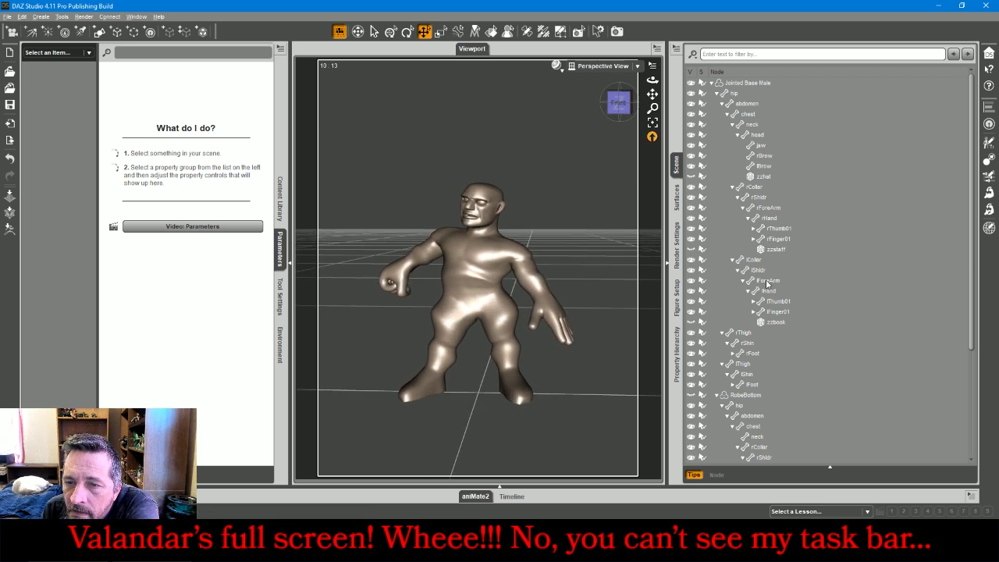
{"action": "left_click", "coordinate": [692, 249]}
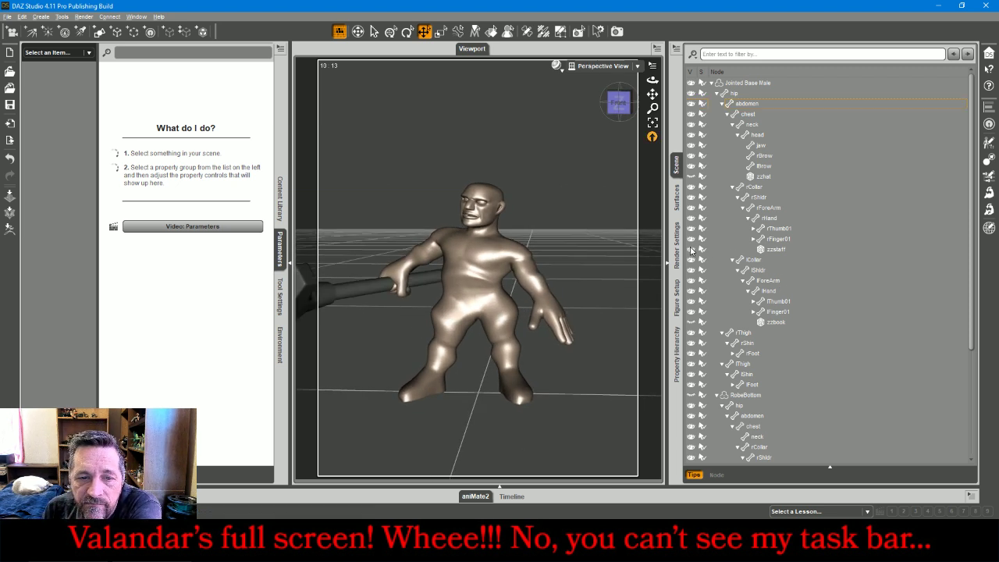
{"action": "left_click", "coordinate": [432, 251]}
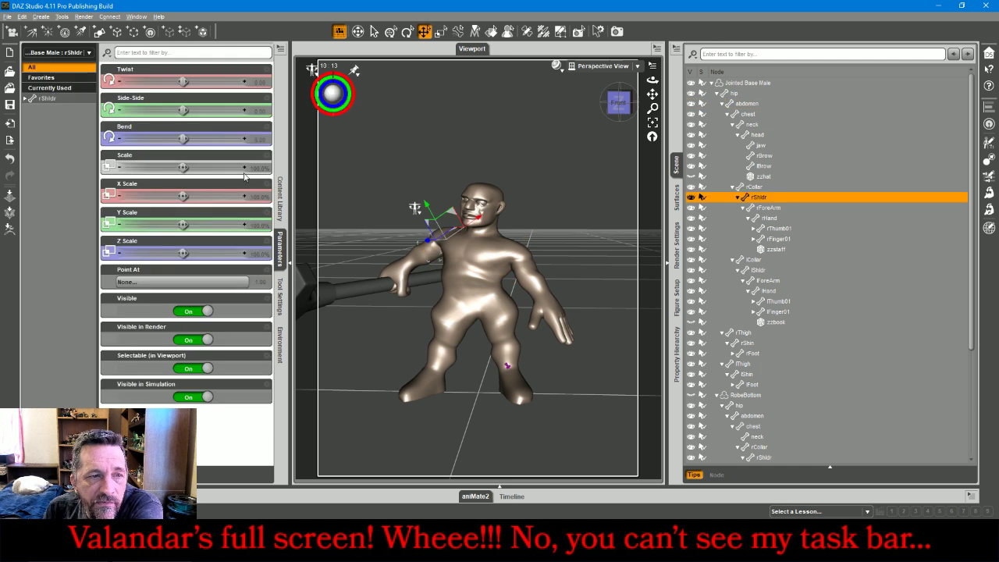
{"action": "left_click_drag", "start_coordinate": [182, 80], "coordinate": [162, 81]}
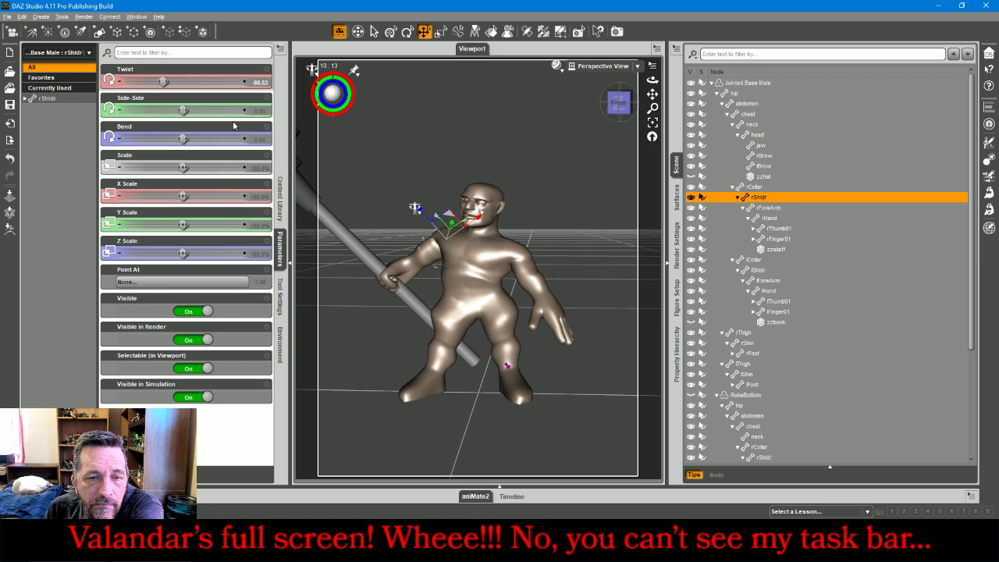
Set the right forearm's Bend to 43.01 and its Twist to -28.67 to bring the staff upright
{"action": "left_click", "coordinate": [414, 256]}
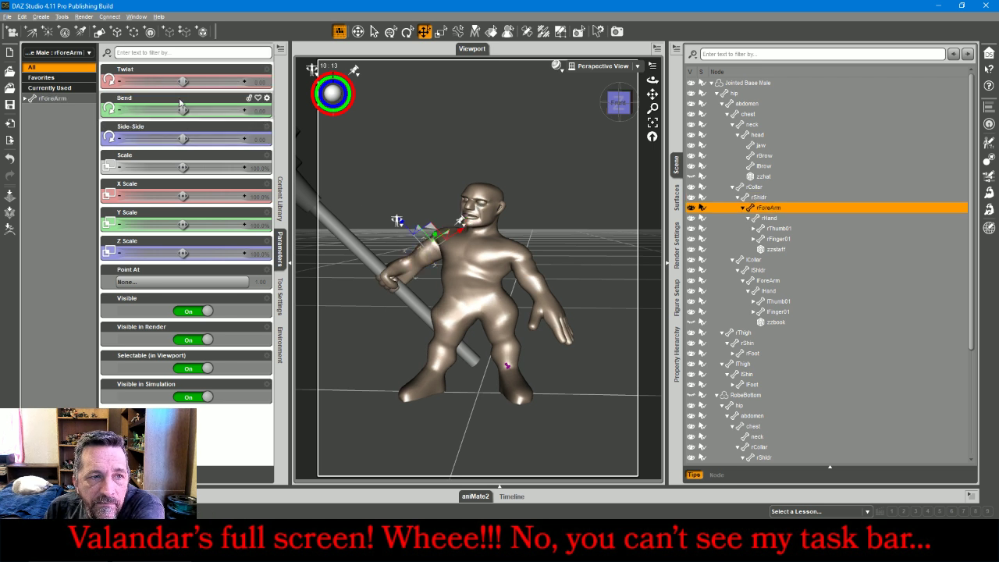
{"action": "left_click_drag", "start_coordinate": [182, 110], "coordinate": [197, 110]}
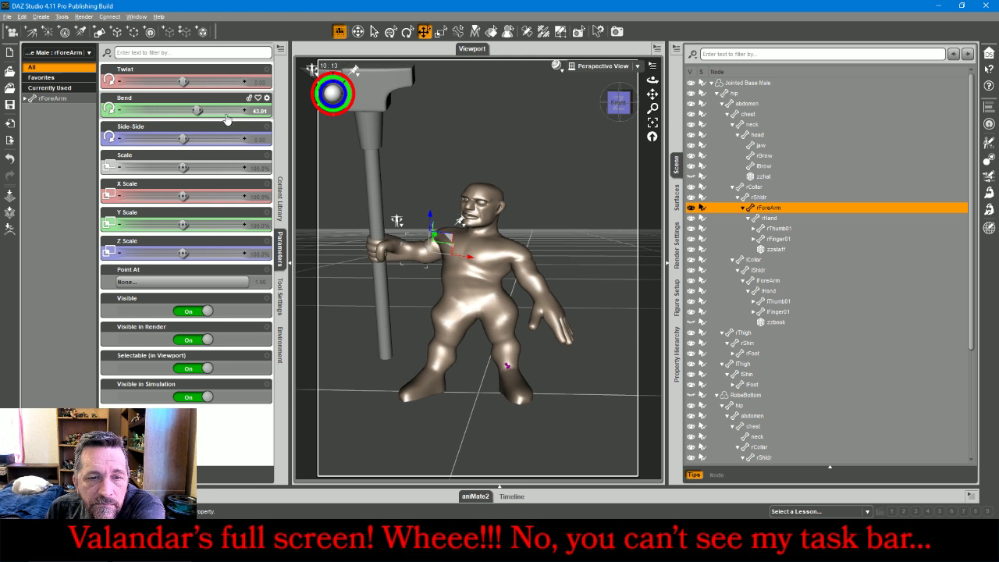
{"action": "left_click_drag", "start_coordinate": [617, 101], "coordinate": [635, 109]}
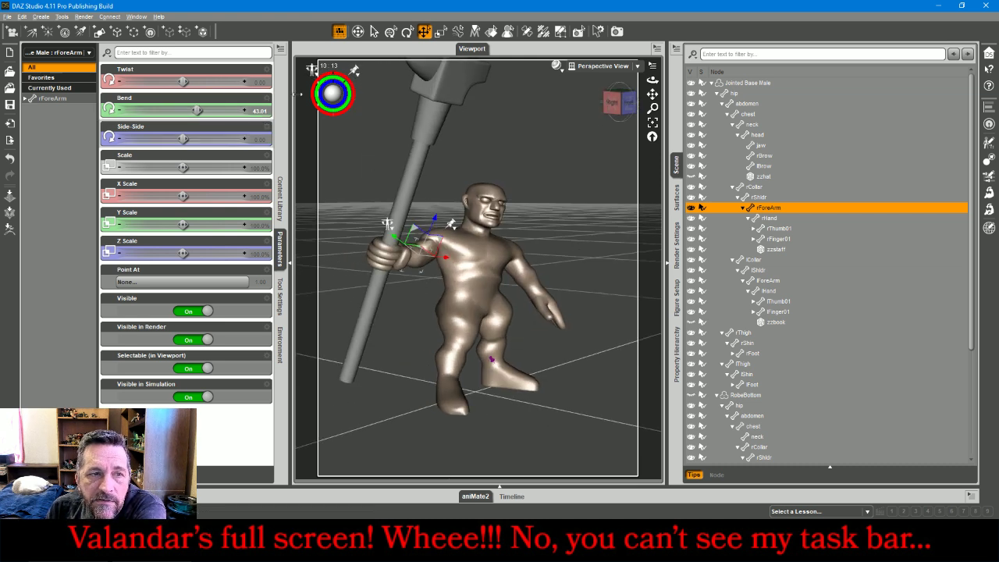
{"action": "left_click_drag", "start_coordinate": [182, 81], "coordinate": [173, 82]}
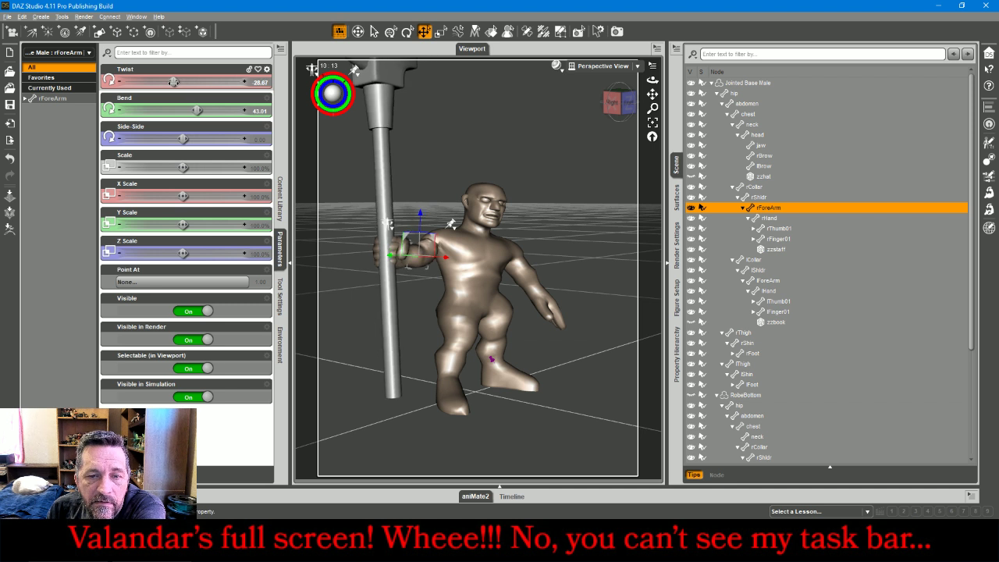
Set the right shoulder's Side-Side to 19.12 and Twist to -38.23, and the right collar's Side-Side to 11.15
{"action": "left_click", "coordinate": [428, 250]}
{"action": "left_click_drag", "start_coordinate": [182, 109], "coordinate": [171, 81]}
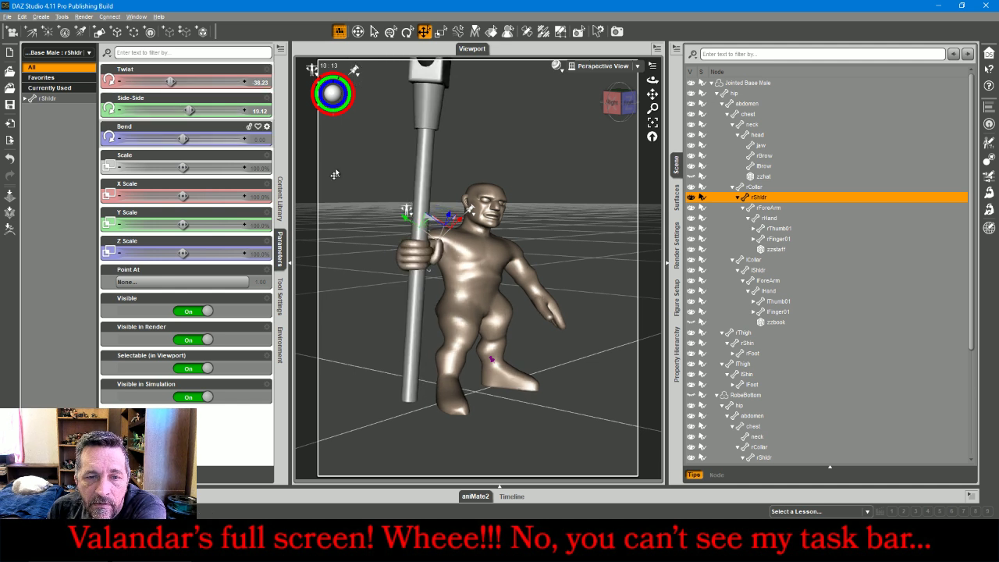
{"action": "left_click", "coordinate": [444, 239]}
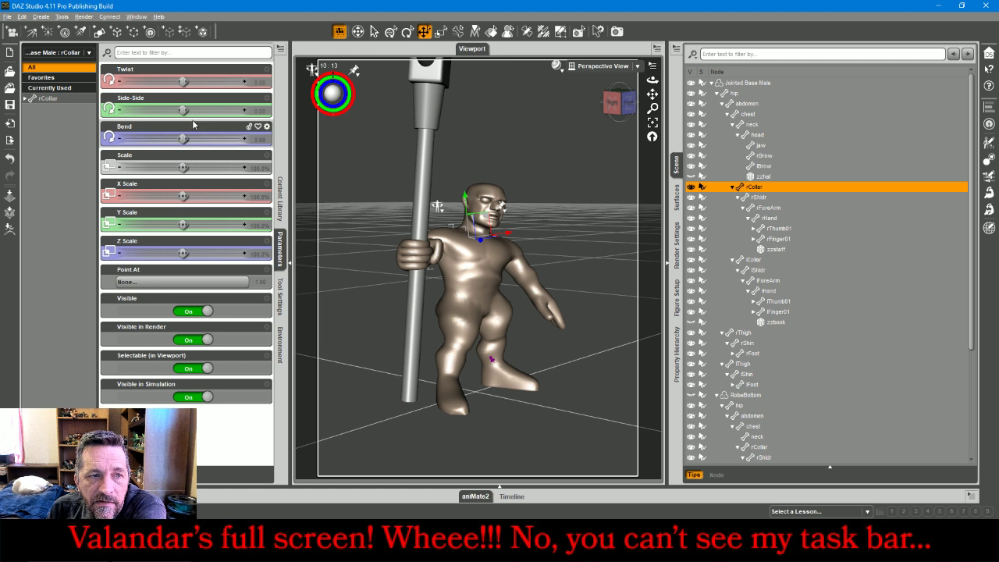
{"action": "left_click_drag", "start_coordinate": [182, 110], "coordinate": [185, 110]}
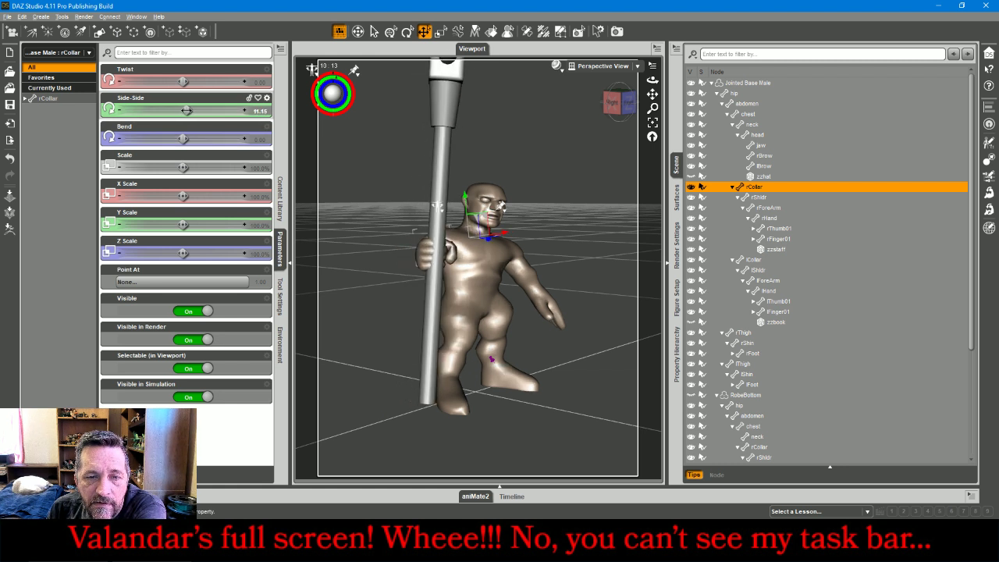
Lower the staff towards the ground in the front view, to a Z Translate of -1.72
{"action": "left_click_drag", "start_coordinate": [614, 105], "coordinate": [411, 83]}
{"action": "left_click", "coordinate": [411, 83]}
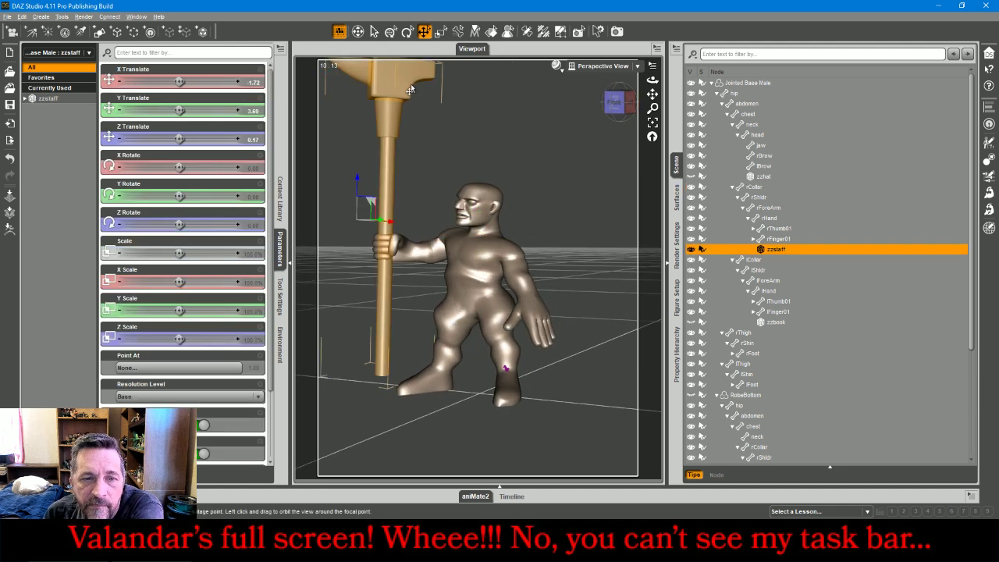
{"action": "left_click", "coordinate": [597, 65]}
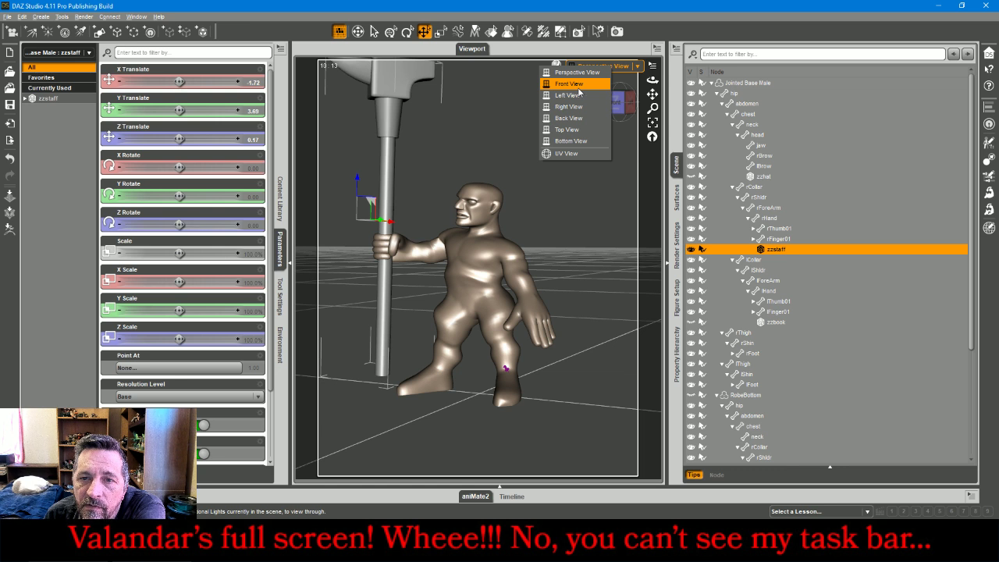
{"action": "left_click", "coordinate": [577, 85]}
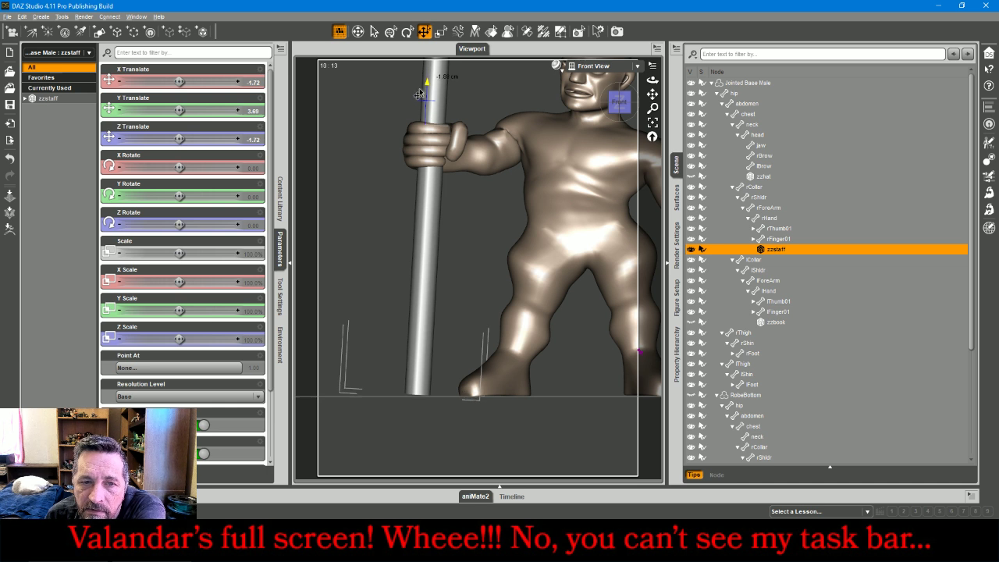
Set the right forearm's Twist to -39.82 and the right hand's Bend to 27.08
{"action": "left_click", "coordinate": [472, 154]}
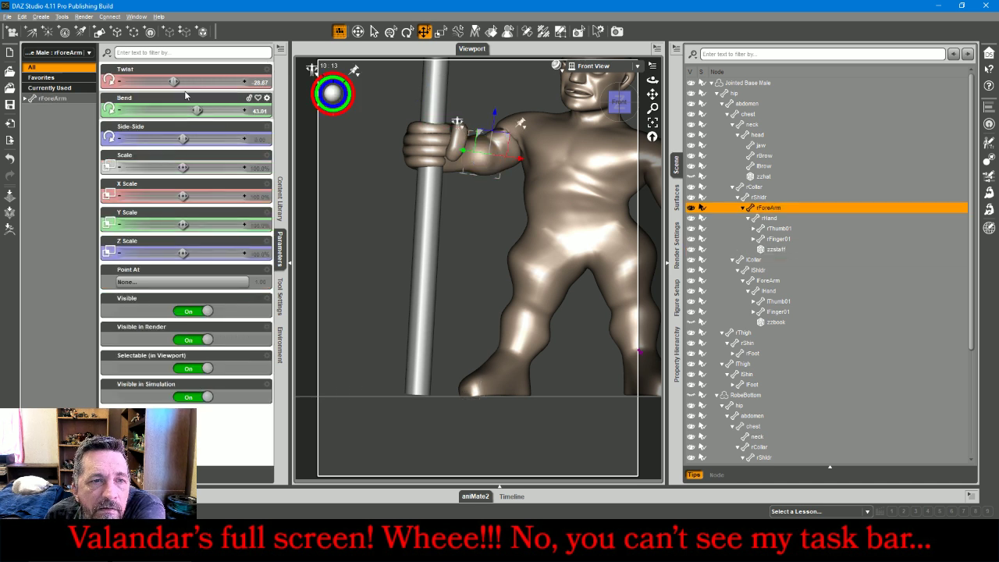
{"action": "left_click_drag", "start_coordinate": [174, 81], "coordinate": [169, 81]}
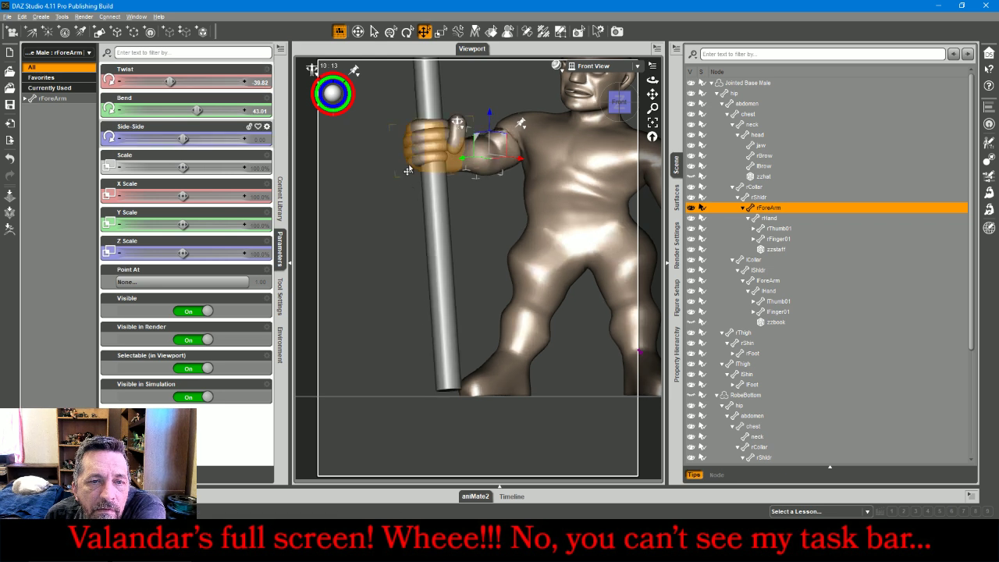
{"action": "left_click", "coordinate": [433, 192]}
{"action": "left_click", "coordinate": [613, 66]}
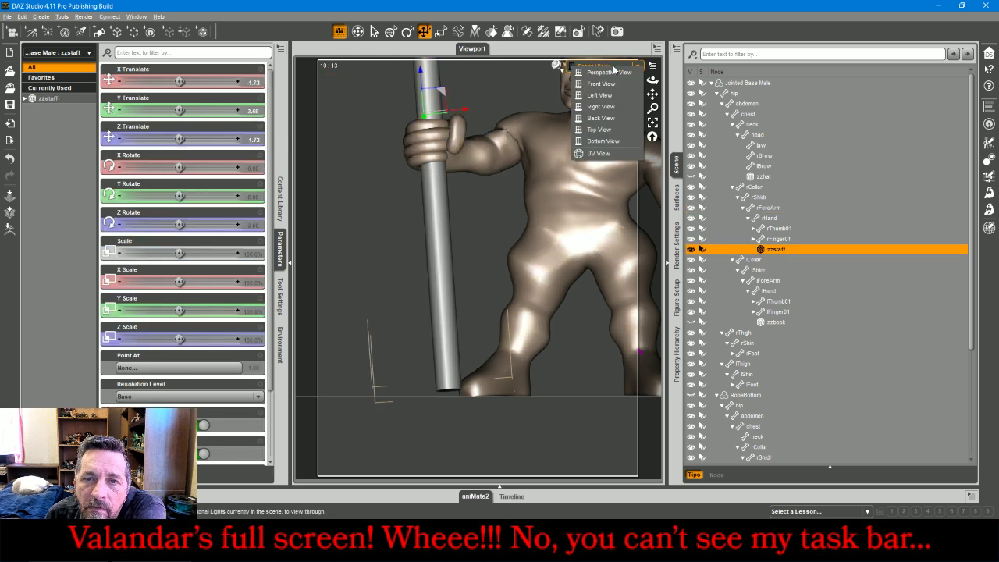
{"action": "left_click", "coordinate": [614, 73]}
{"action": "left_click_drag", "start_coordinate": [616, 102], "coordinate": [616, 112]}
{"action": "left_click", "coordinate": [517, 257]}
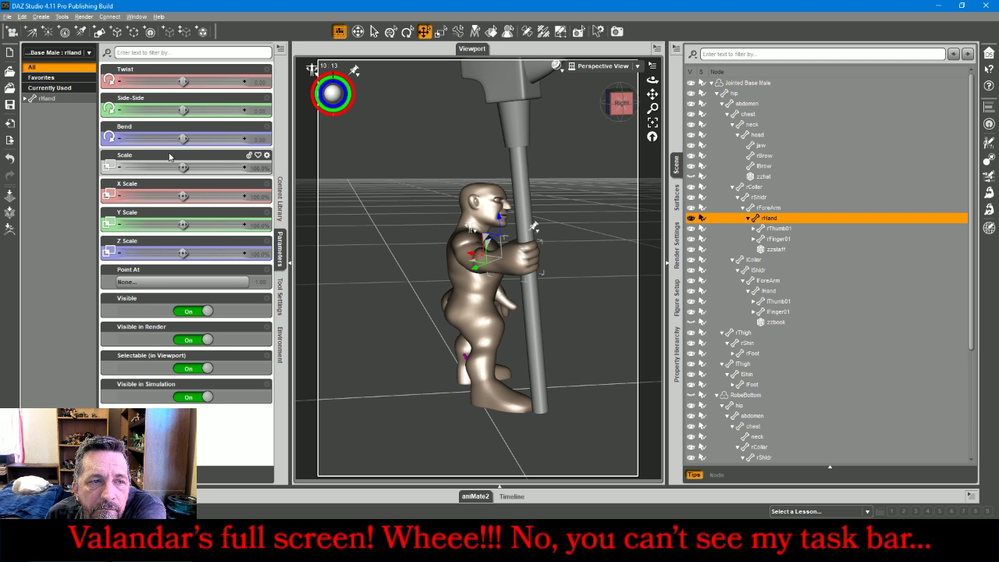
{"action": "left_click_drag", "start_coordinate": [181, 137], "coordinate": [191, 138]}
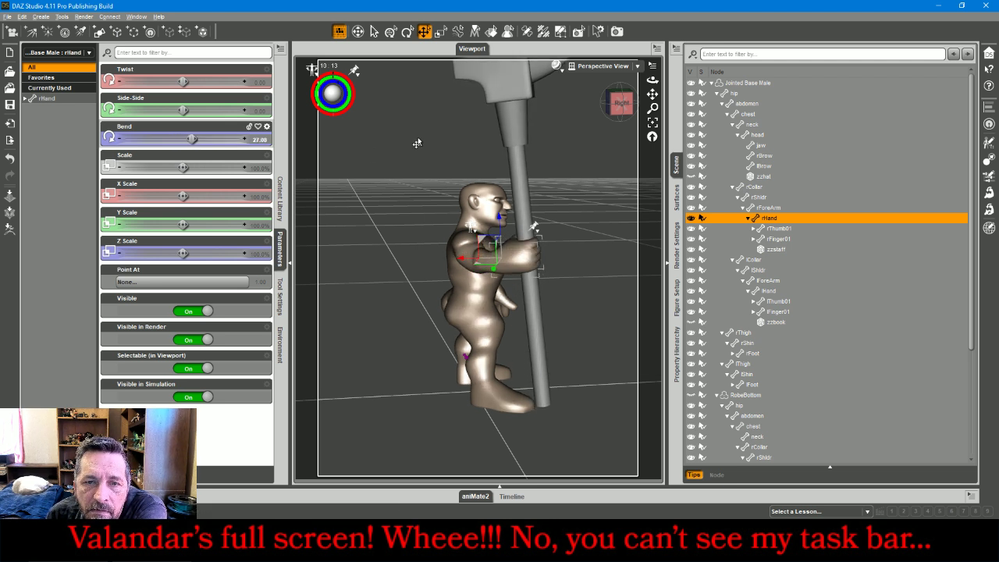
Lower the staff to the ground line in the front view, to a Z Translate of -2.50
{"action": "left_click", "coordinate": [518, 156]}
{"action": "left_click", "coordinate": [600, 66]}
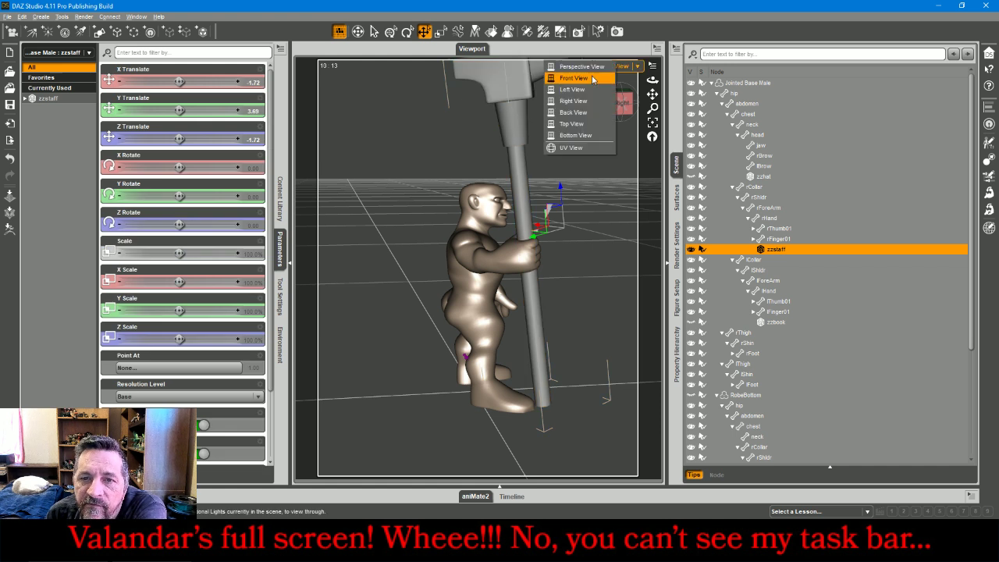
{"action": "left_click", "coordinate": [591, 78]}
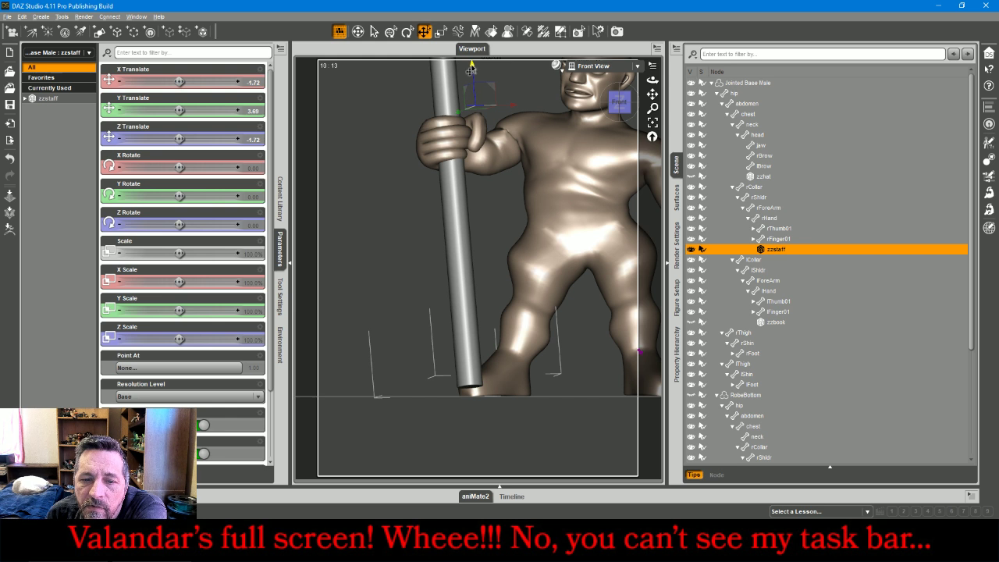
{"action": "left_click_drag", "start_coordinate": [470, 70], "coordinate": [466, 81]}
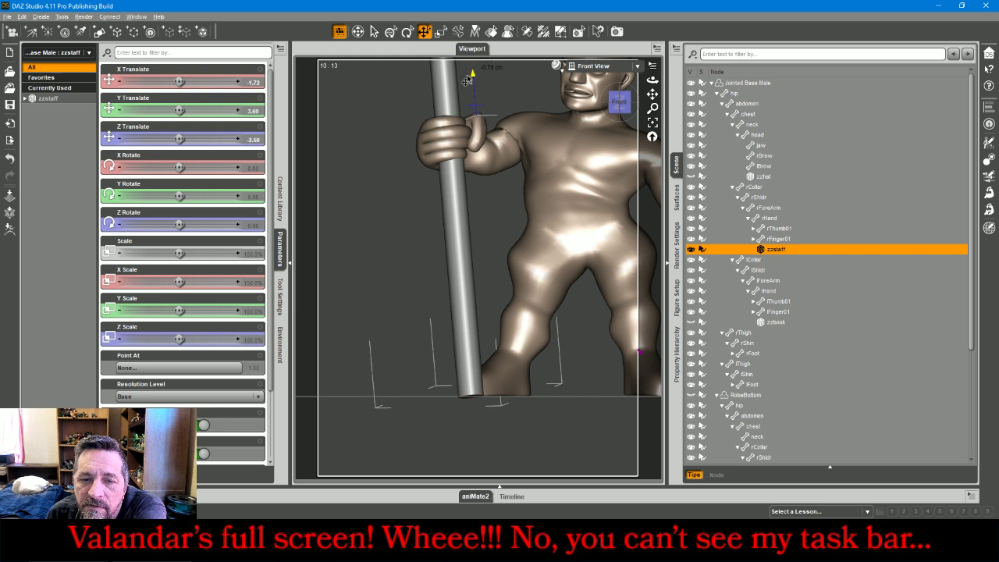
Clear the selection, frame the whole figure in the front view and return to the perspective view
{"action": "left_click", "coordinate": [344, 211]}
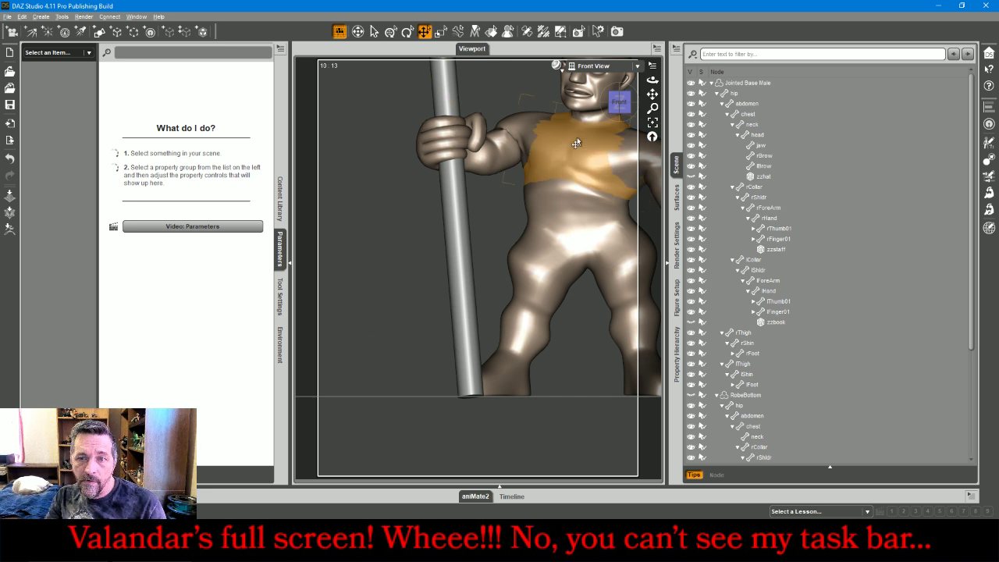
{"action": "left_click", "coordinate": [652, 122]}
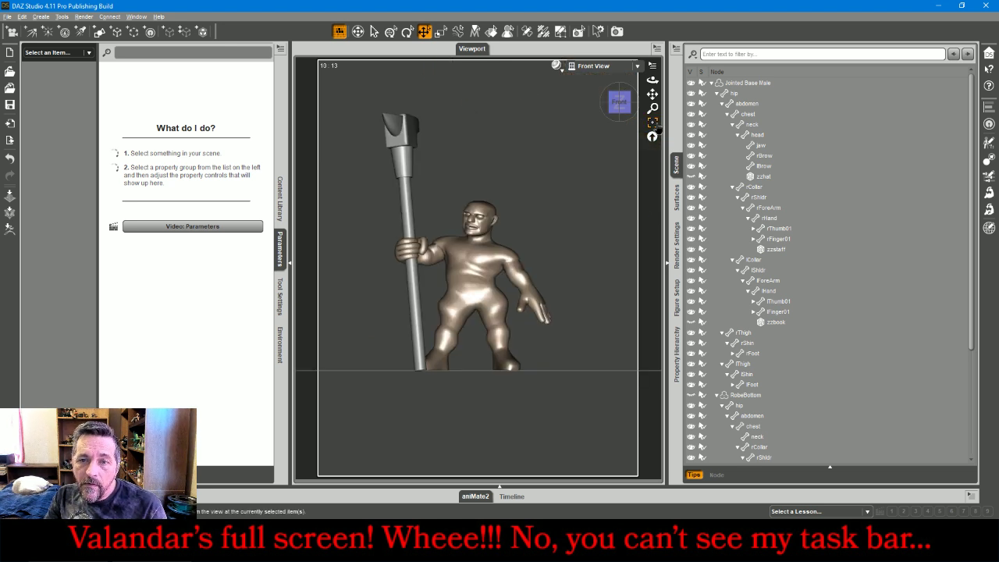
{"action": "left_click", "coordinate": [594, 65]}
{"action": "left_click", "coordinate": [587, 71]}
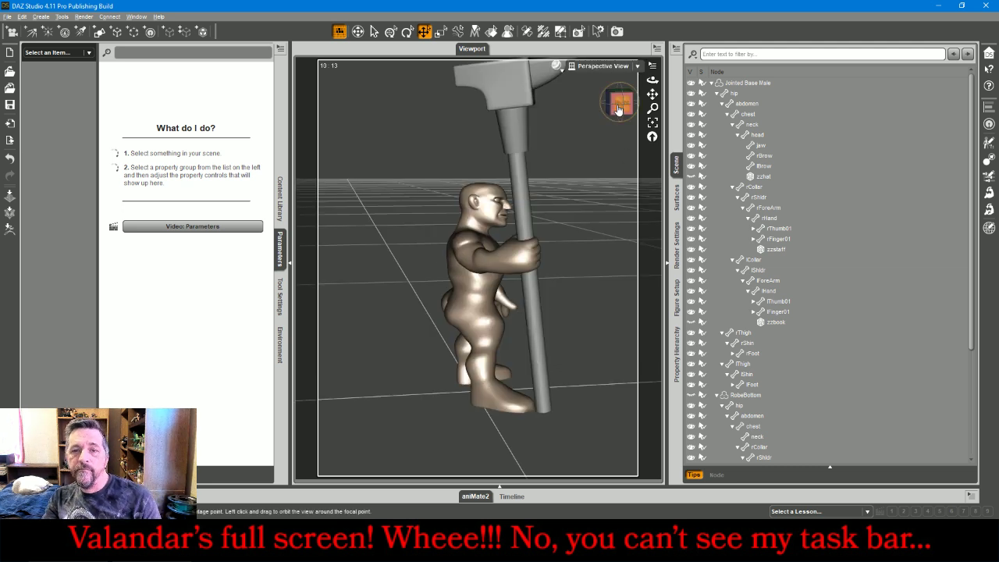
Set the left shoulder's Side-Side to -17.52 and the left collar's Bend to -14.34
{"action": "left_click_drag", "start_coordinate": [620, 107], "coordinate": [596, 105]}
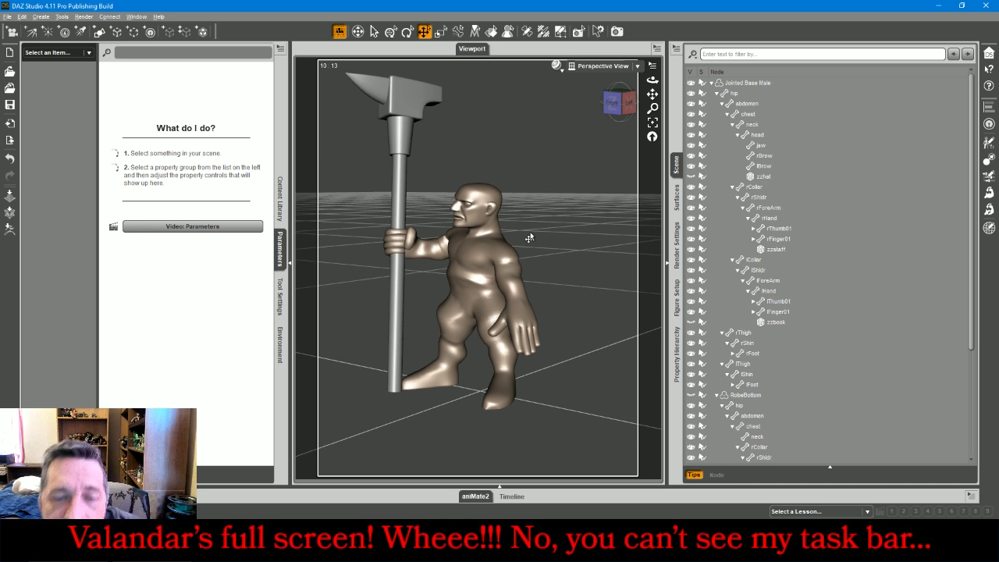
{"action": "left_click", "coordinate": [502, 267]}
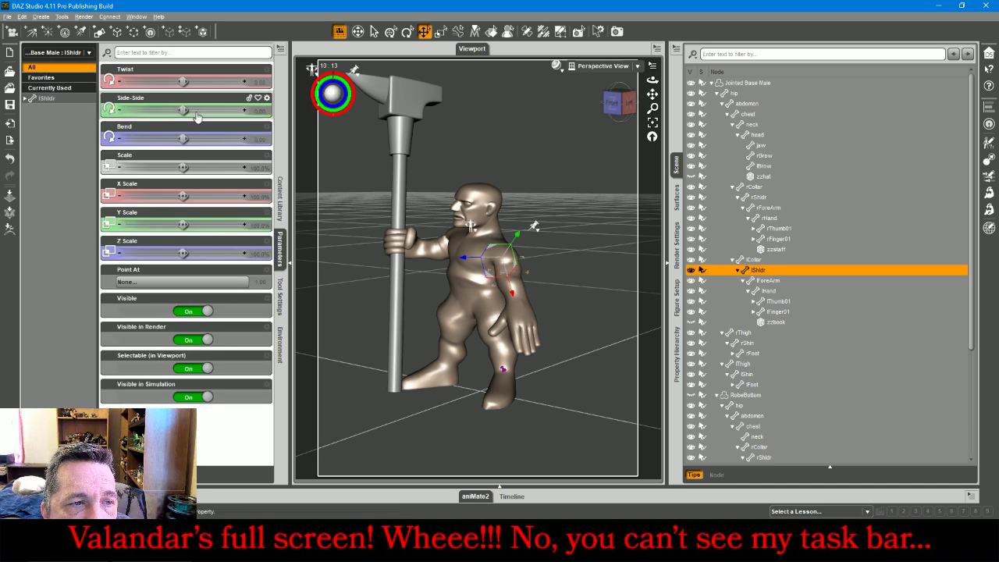
{"action": "left_click_drag", "start_coordinate": [178, 107], "coordinate": [173, 107]}
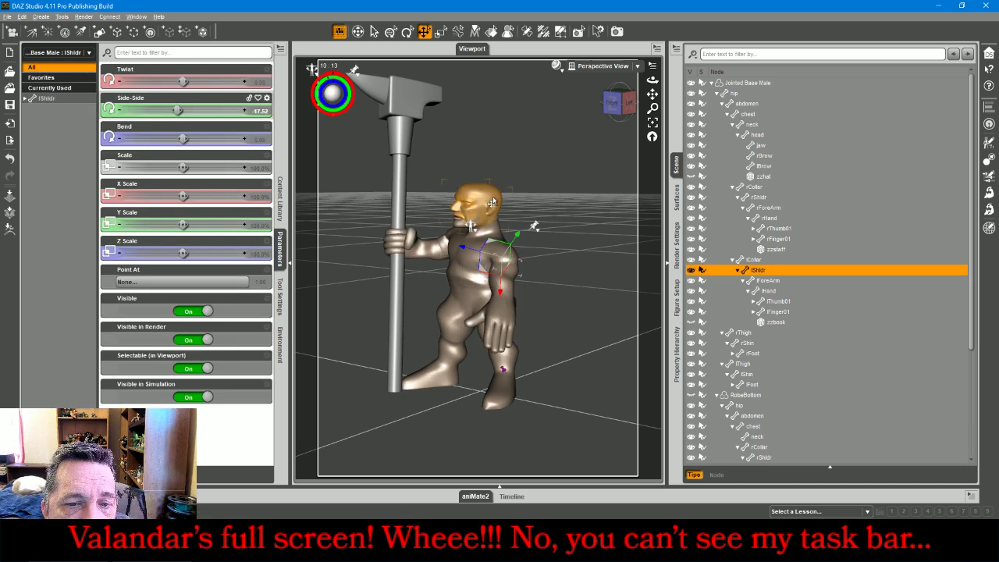
{"action": "left_click", "coordinate": [515, 260]}
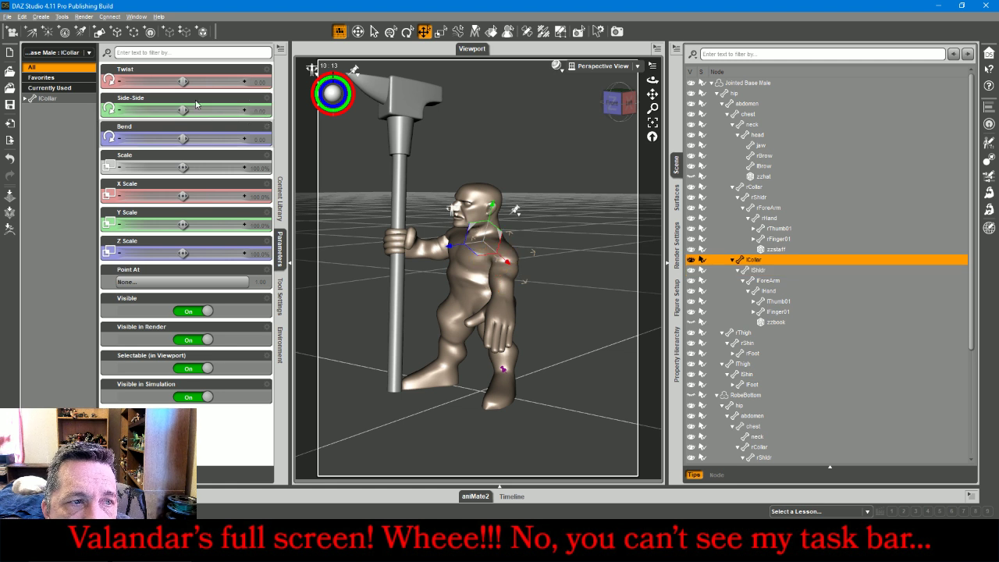
{"action": "left_click_drag", "start_coordinate": [182, 138], "coordinate": [161, 82]}
Set the left forearm's Twist to -68.50 and Bend to -50.97, and the left hand's Bend to -20.71
{"action": "left_click", "coordinate": [491, 299]}
{"action": "left_click", "coordinate": [459, 314]}
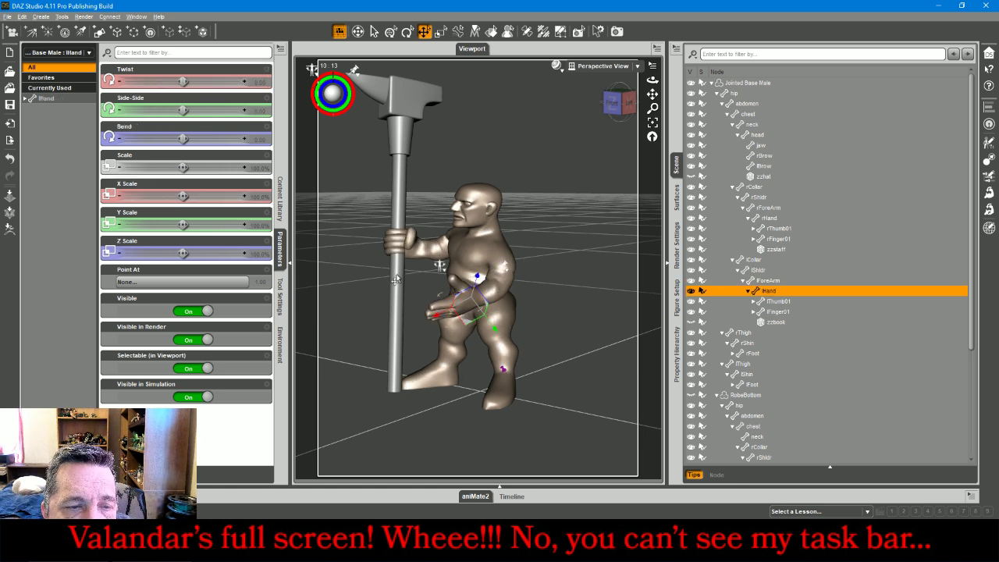
{"action": "left_click_drag", "start_coordinate": [182, 138], "coordinate": [176, 139]}
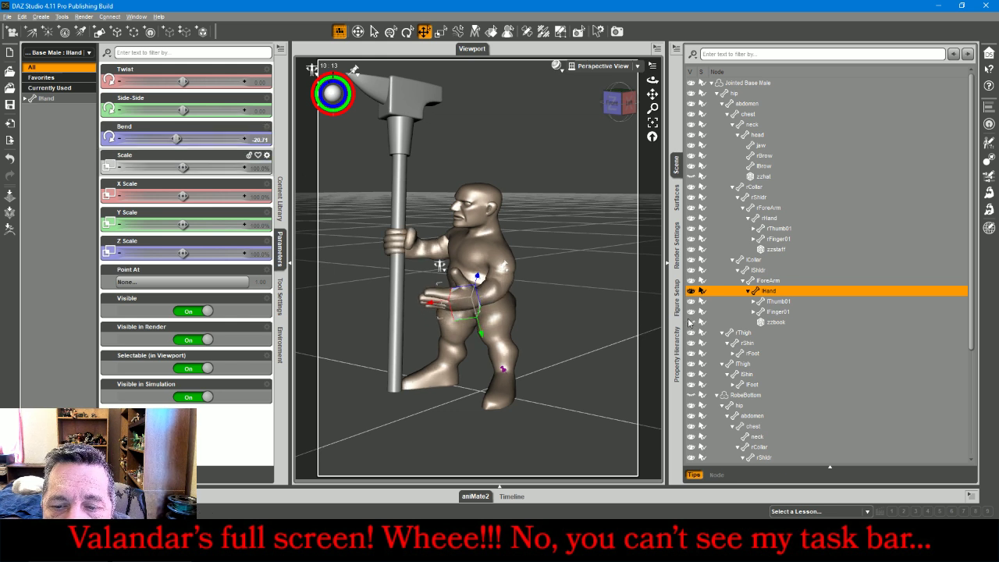
Make the zzbook prop visible in the left hand and reduce its Scale to 78.2%
{"action": "left_click", "coordinate": [690, 322]}
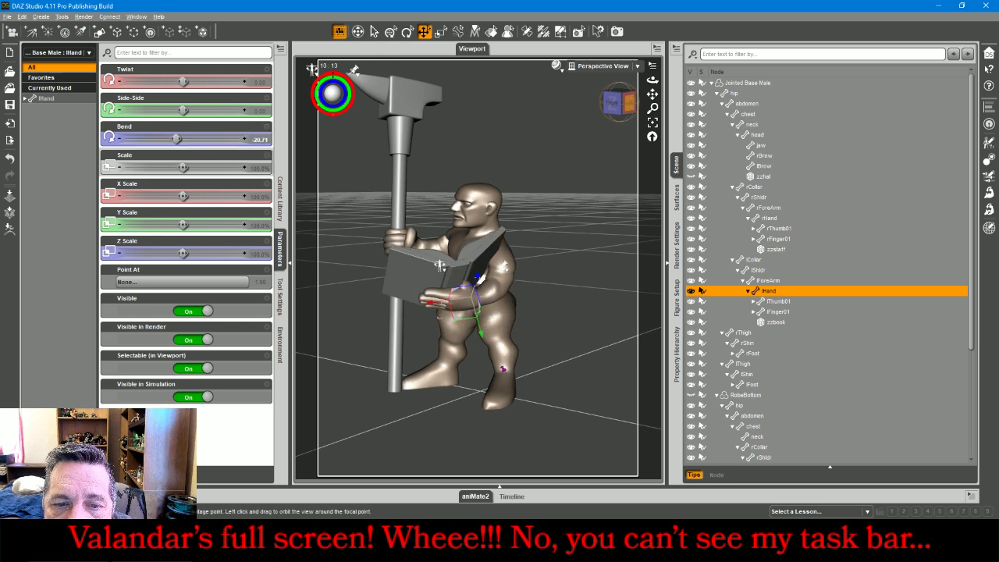
{"action": "left_click_drag", "start_coordinate": [628, 107], "coordinate": [628, 83]}
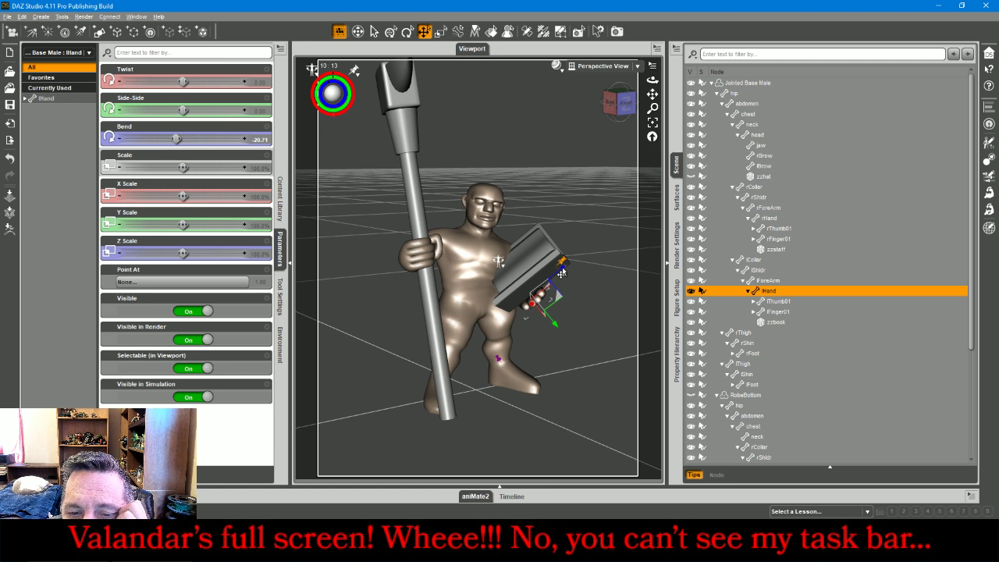
{"action": "left_click_drag", "start_coordinate": [562, 273], "coordinate": [566, 271]}
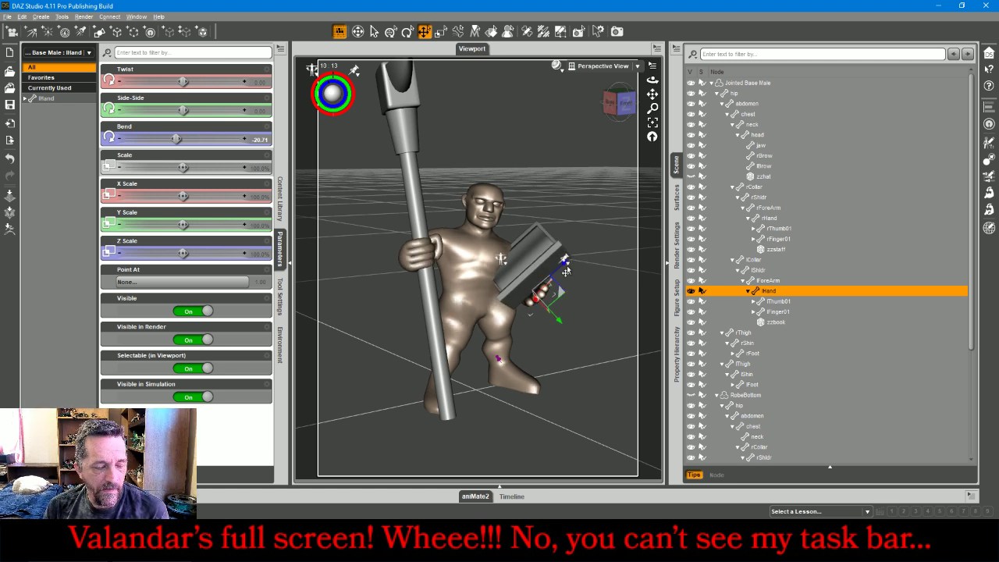
{"action": "left_click", "coordinate": [548, 268]}
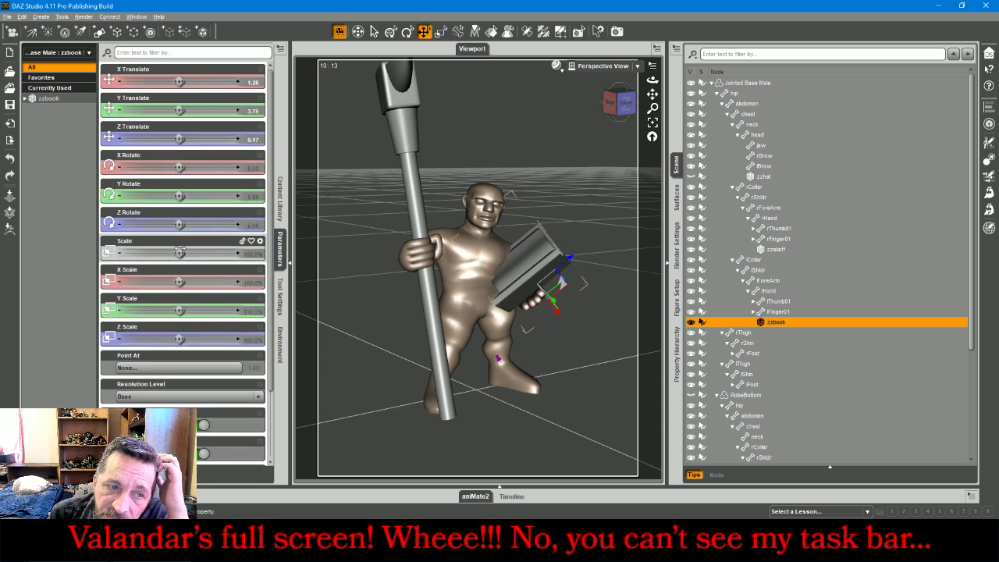
{"action": "left_click_drag", "start_coordinate": [169, 252], "coordinate": [157, 252]}
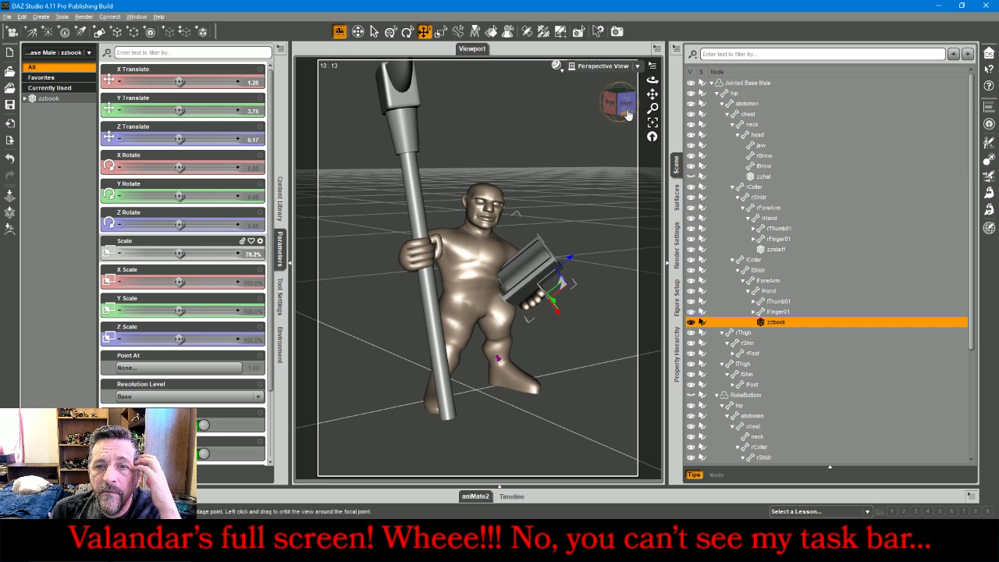
Pin the chest's translation and rotation so it stays fixed while the arm is posed
{"action": "left_click_drag", "start_coordinate": [627, 114], "coordinate": [543, 200]}
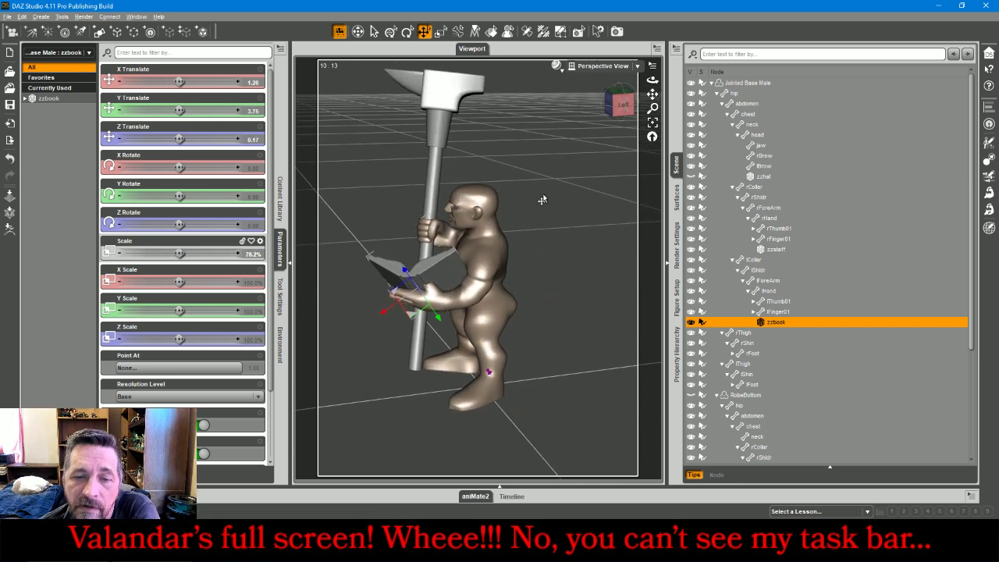
{"action": "left_click", "coordinate": [509, 245]}
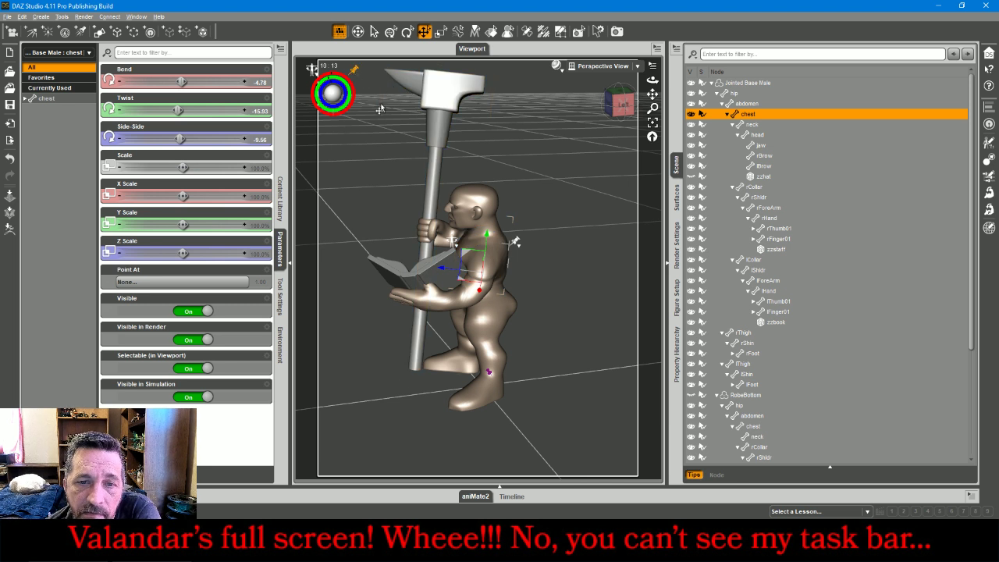
{"action": "left_click", "coordinate": [513, 245]}
{"action": "left_click", "coordinate": [523, 251]}
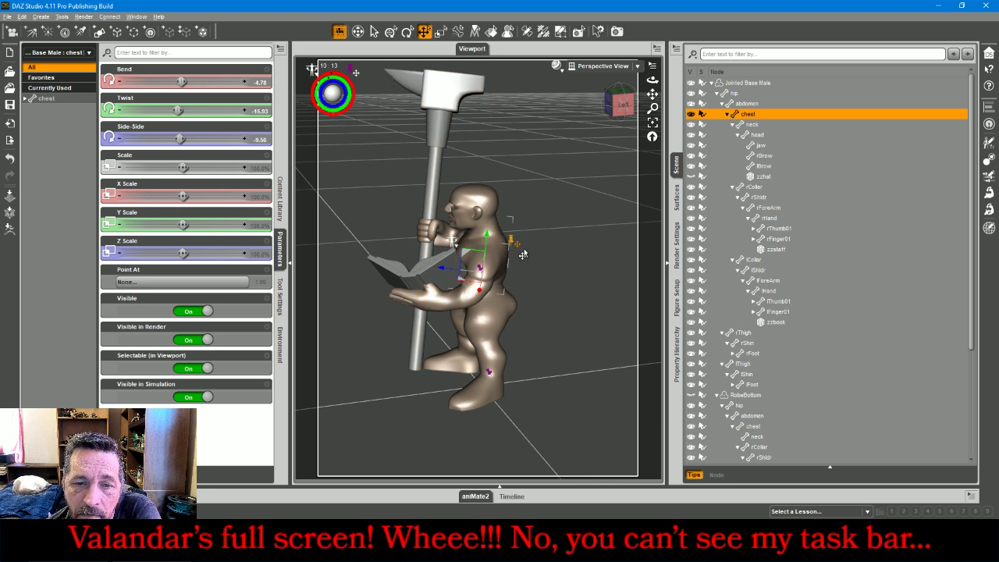
{"action": "right_click", "coordinate": [509, 246]}
{"action": "left_click", "coordinate": [536, 257]}
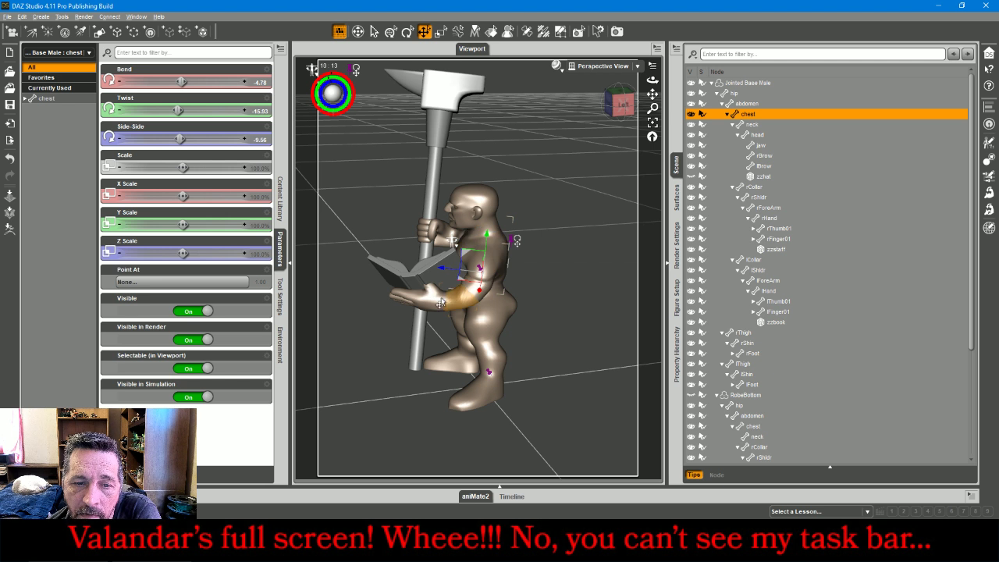
Try to repose the left arm by pulling the hand forward directly in the viewport, and undo the move
{"action": "left_click", "coordinate": [428, 309]}
{"action": "left_click_drag", "start_coordinate": [414, 325], "coordinate": [362, 318]}
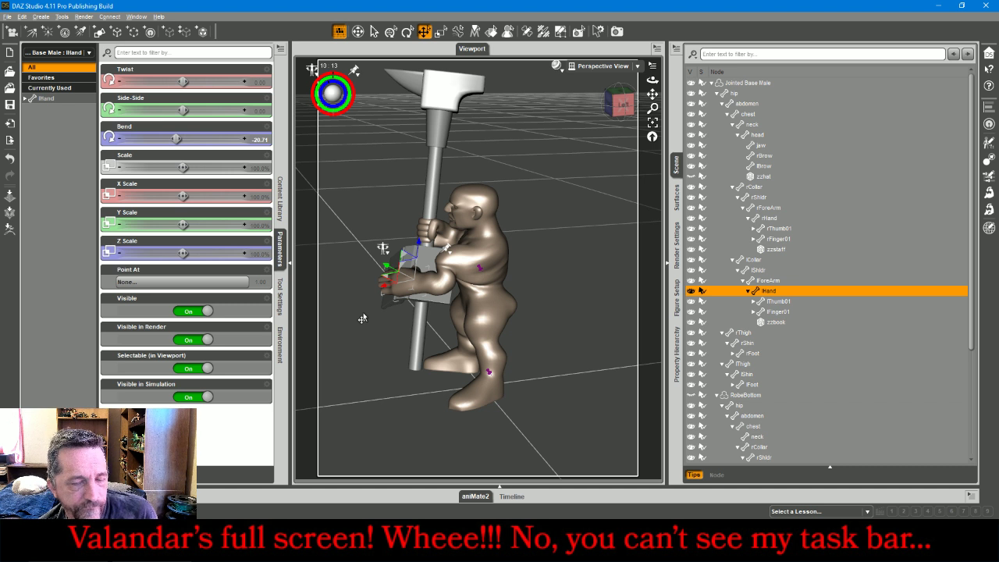
{"action": "key", "text": "ctrl+z"}
Set the left collar's Side-Side to -17.52 and the left forearm's Bend to -28.67
{"action": "left_click", "coordinate": [499, 270]}
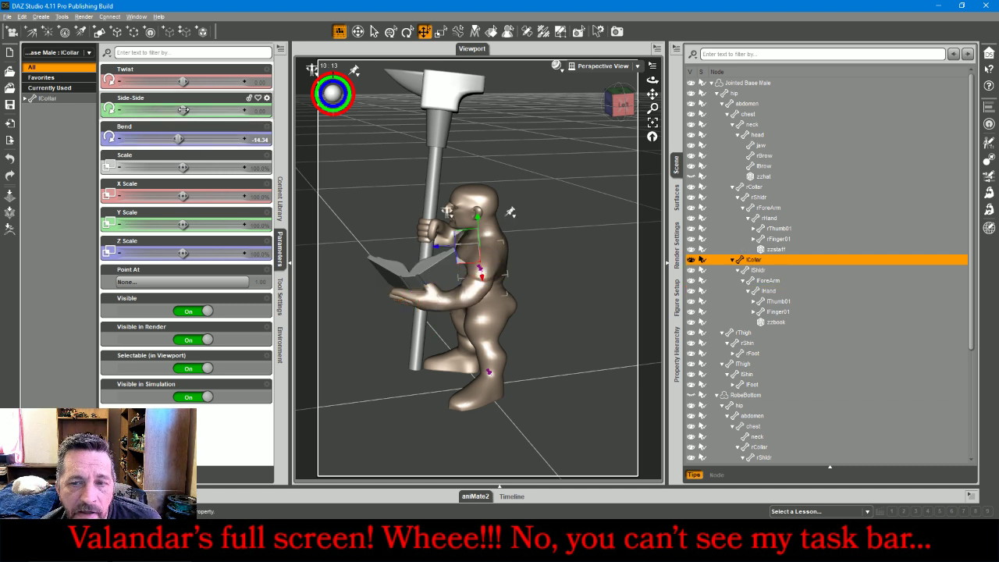
{"action": "left_click_drag", "start_coordinate": [183, 109], "coordinate": [178, 110]}
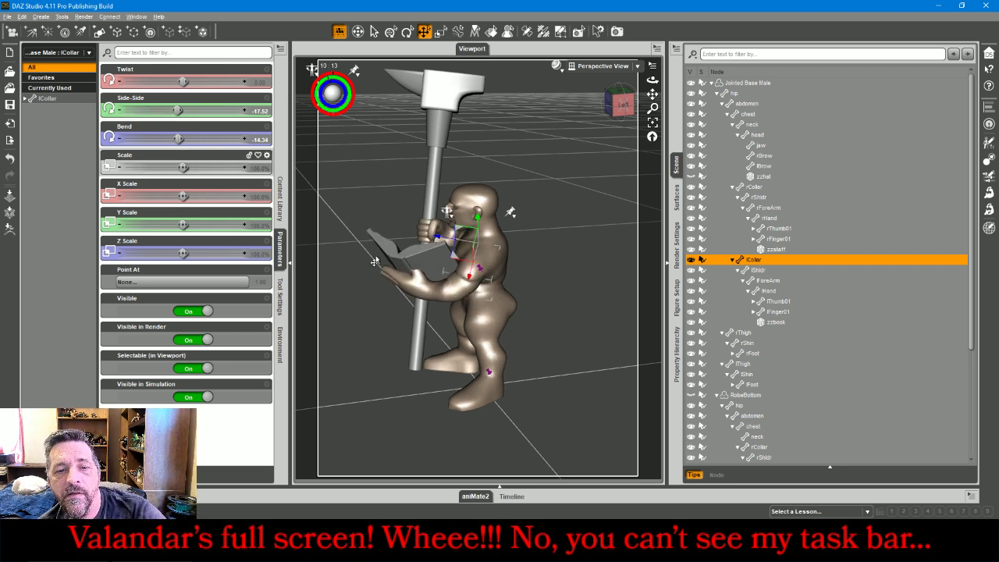
{"action": "left_click", "coordinate": [426, 293]}
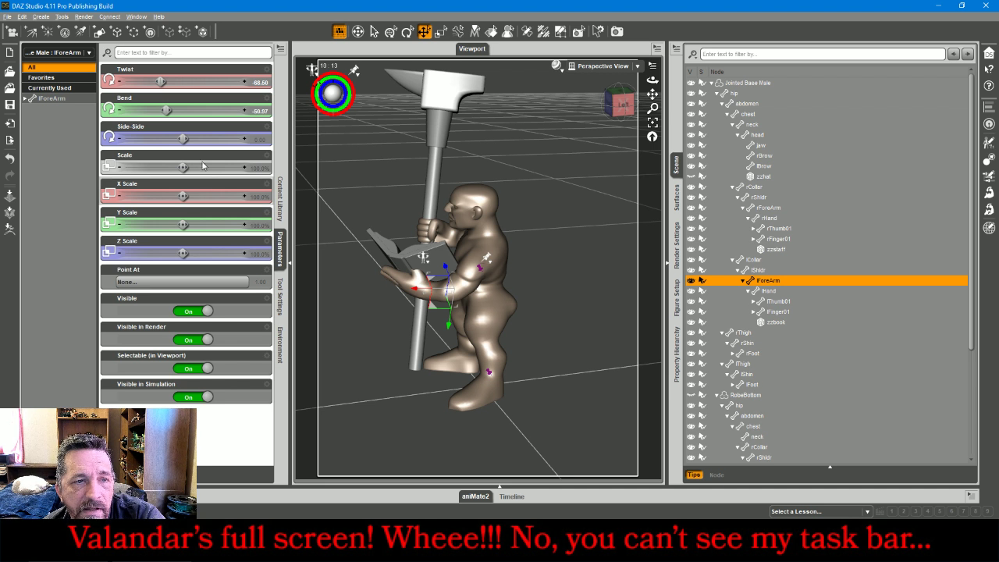
{"action": "left_click_drag", "start_coordinate": [164, 109], "coordinate": [173, 110]}
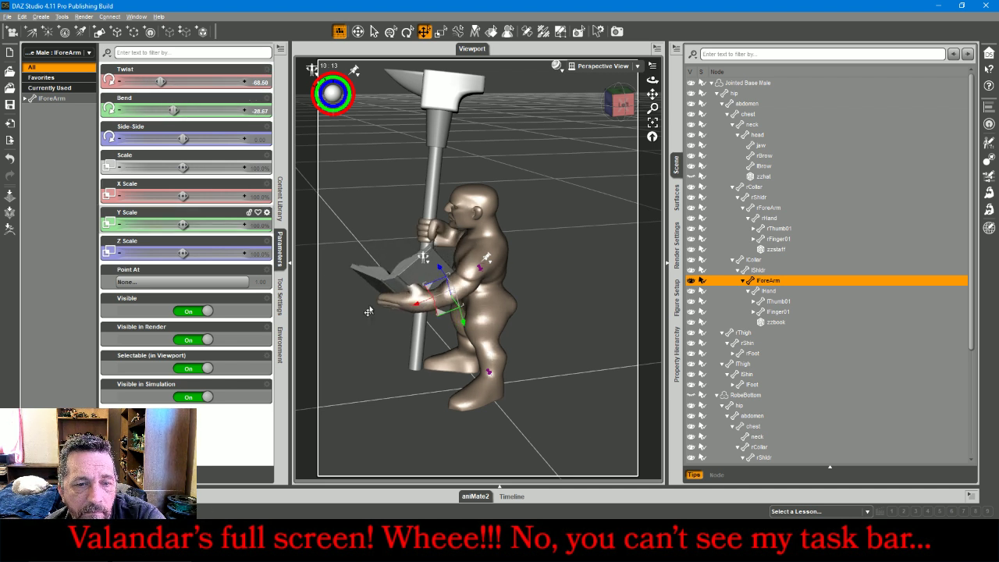
Set the left hand's Side-Side to -19.12 and check the book's angle from the figure's front left
{"action": "left_click", "coordinate": [403, 311]}
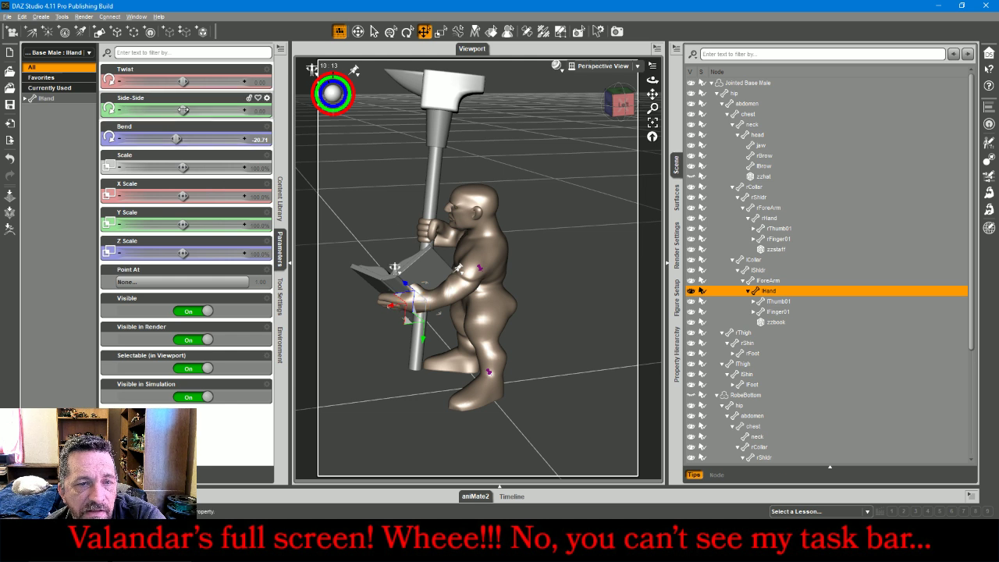
{"action": "left_click_drag", "start_coordinate": [181, 109], "coordinate": [178, 110]}
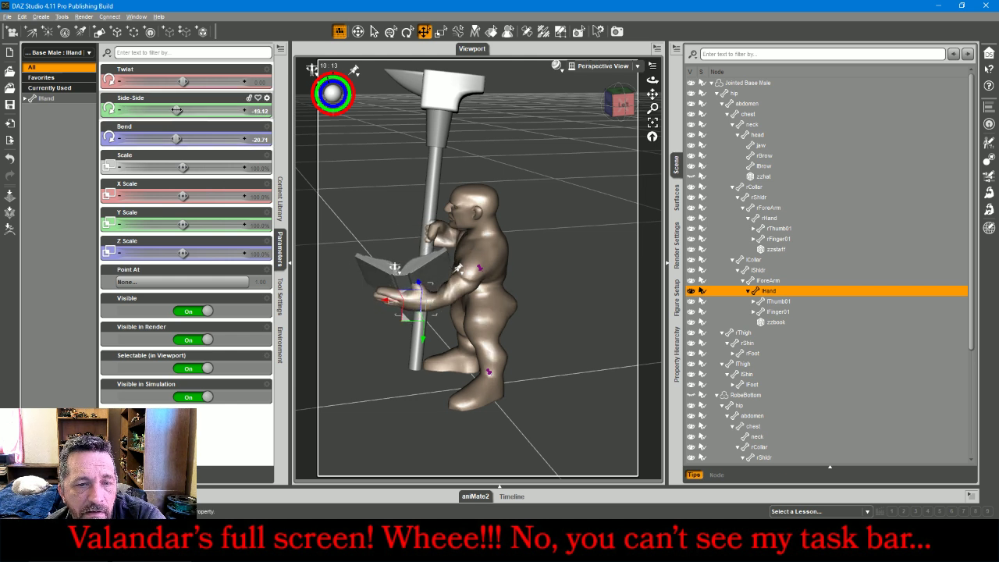
{"action": "left_click_drag", "start_coordinate": [607, 109], "coordinate": [560, 111]}
{"action": "left_click_drag", "start_coordinate": [508, 256], "coordinate": [416, 273]}
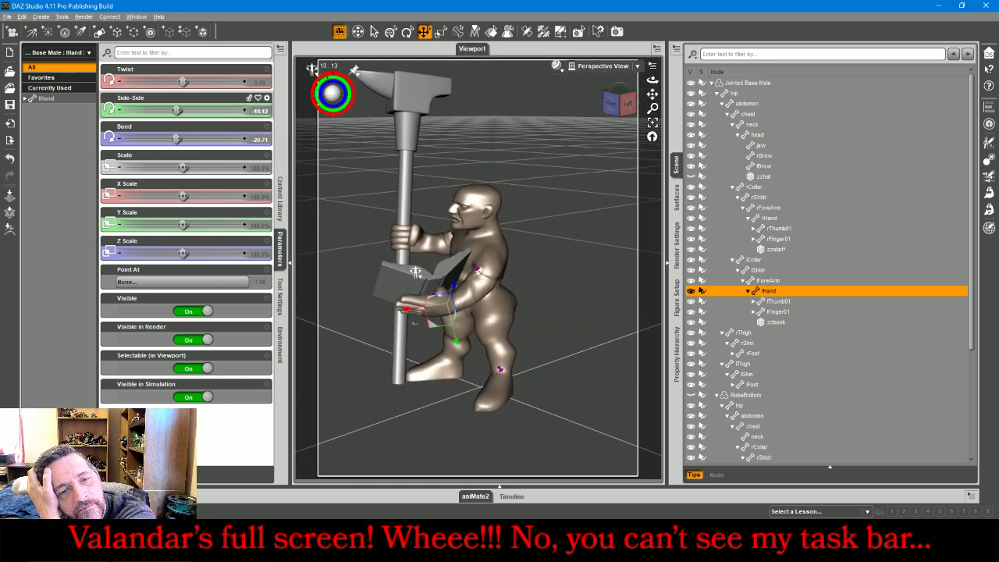
Frame the left thumb's base joint from the left side and rotate it to a Bend of about -16
{"action": "left_click", "coordinate": [613, 106]}
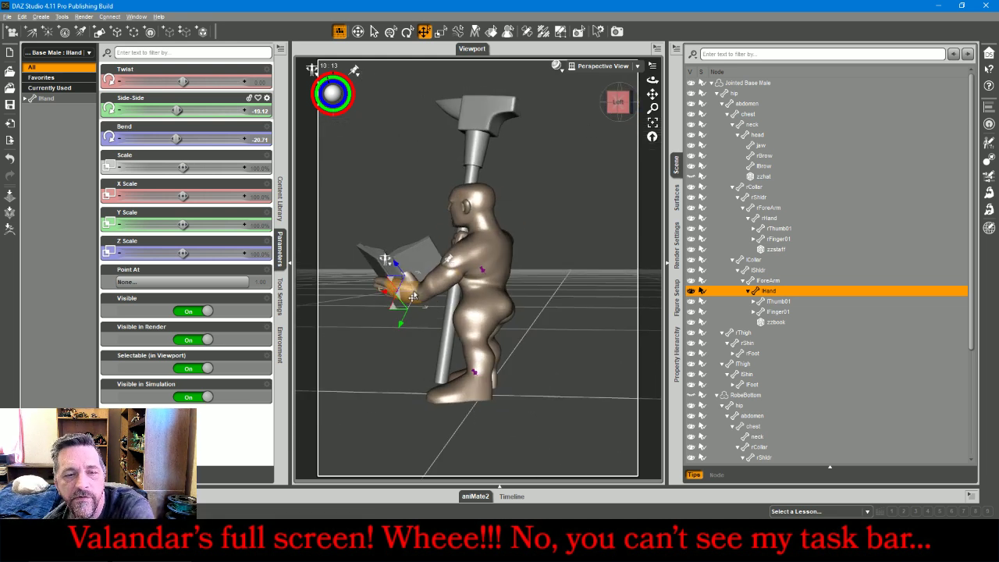
{"action": "left_click", "coordinate": [420, 272]}
{"action": "left_click", "coordinate": [652, 122]}
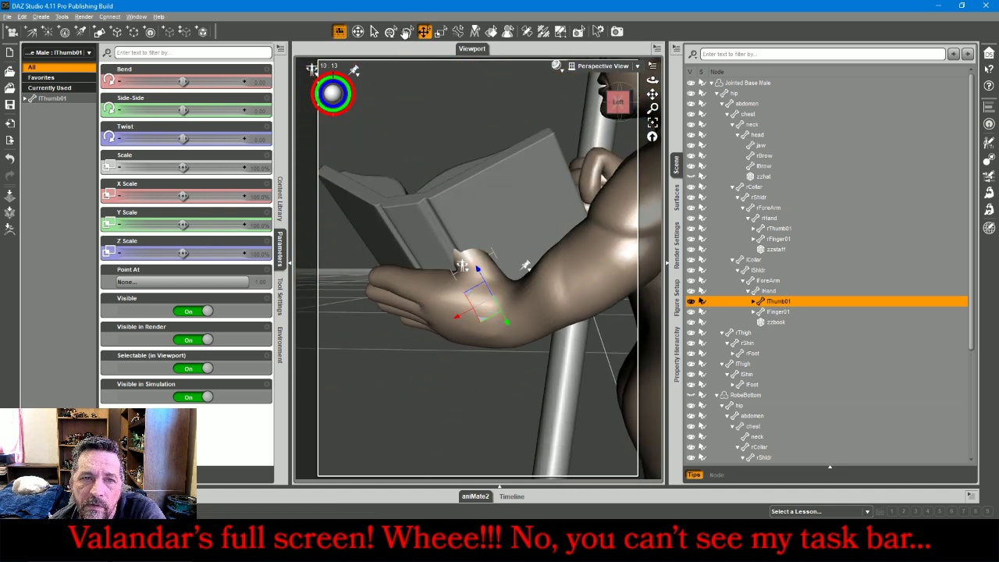
{"action": "key", "text": "ctrl+alt+r"}
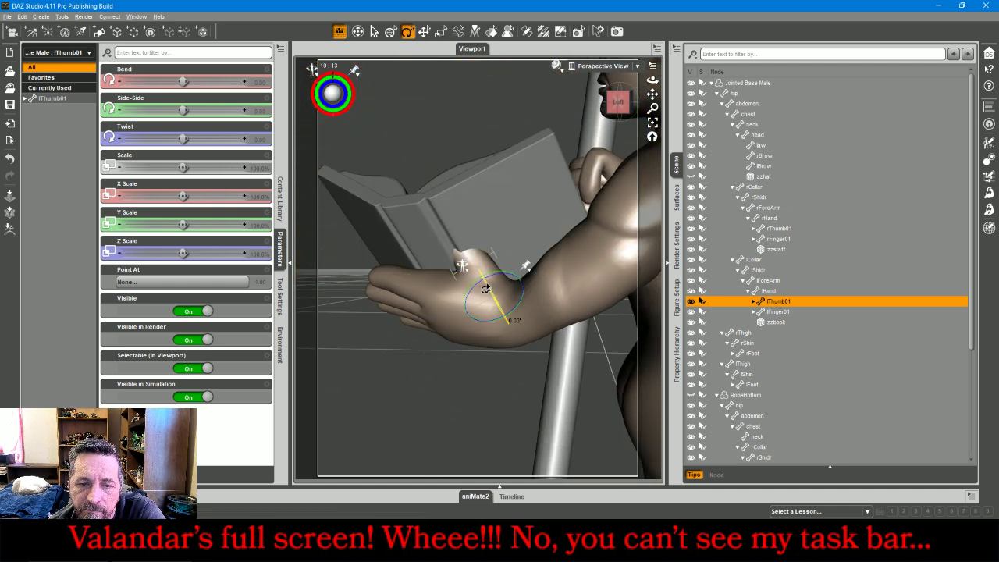
{"action": "left_click_drag", "start_coordinate": [486, 289], "coordinate": [487, 282]}
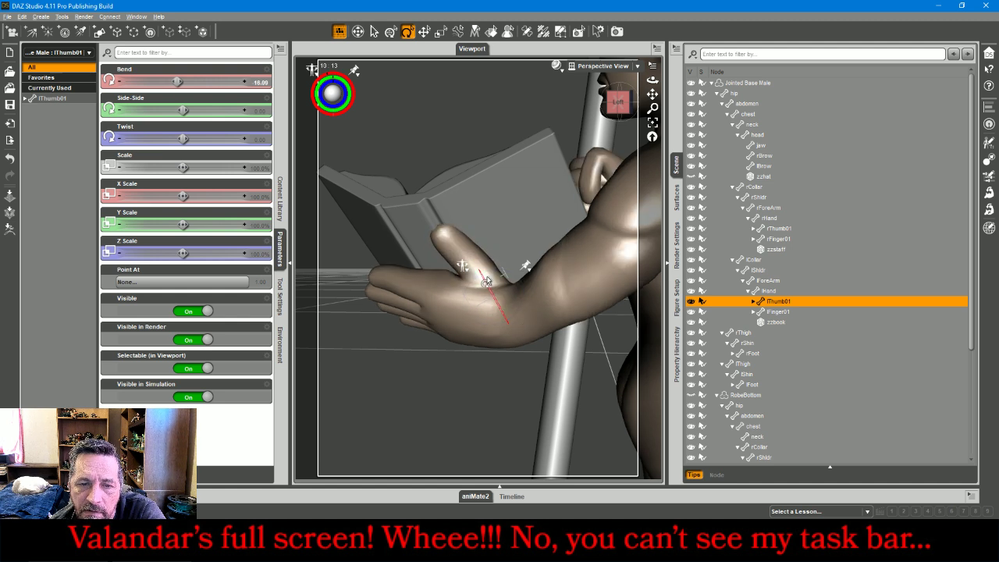
Set the left thumb base's Bend to -17 and refine it in small increments to -24
{"action": "left_click_drag", "start_coordinate": [620, 105], "coordinate": [642, 101]}
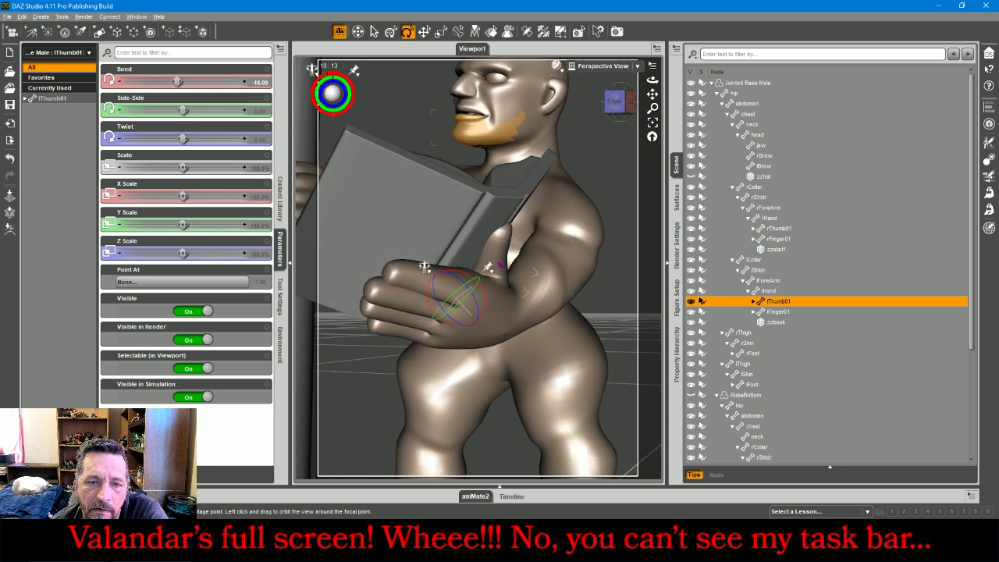
{"action": "left_click", "coordinate": [262, 82]}
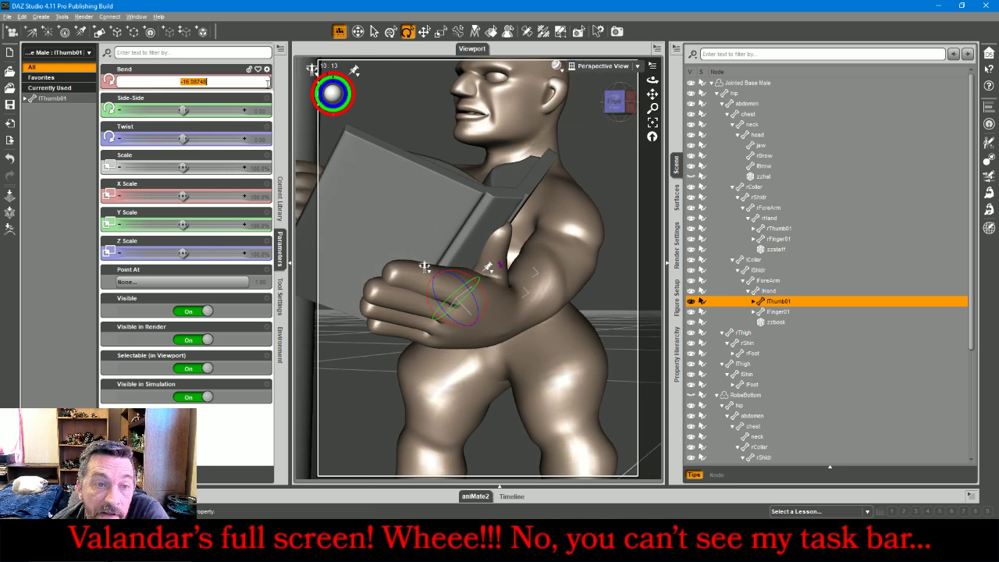
{"action": "type", "text": "-17"}
{"action": "key", "text": "Return"}
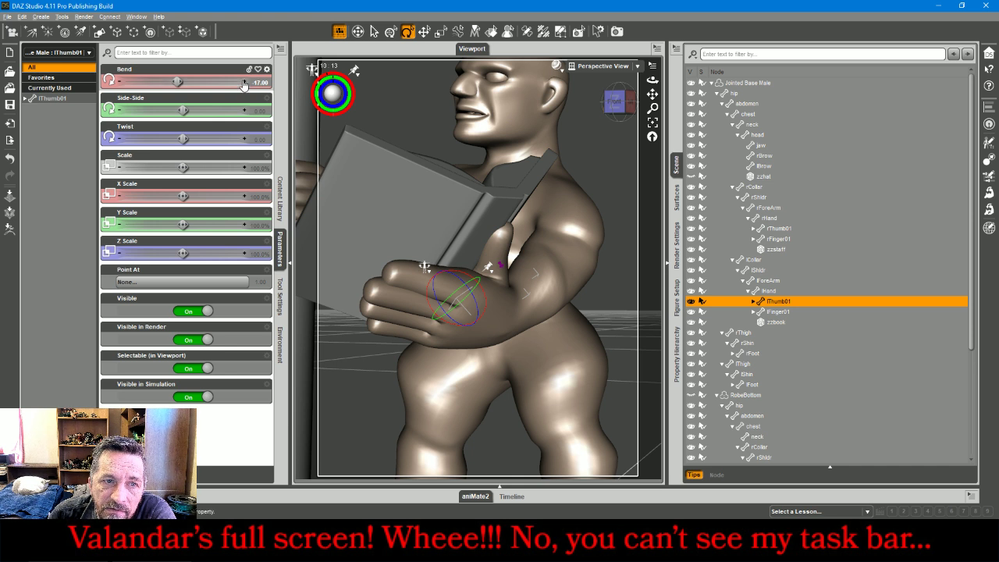
{"action": "left_click", "coordinate": [244, 83]}
{"action": "left_click", "coordinate": [244, 83]}
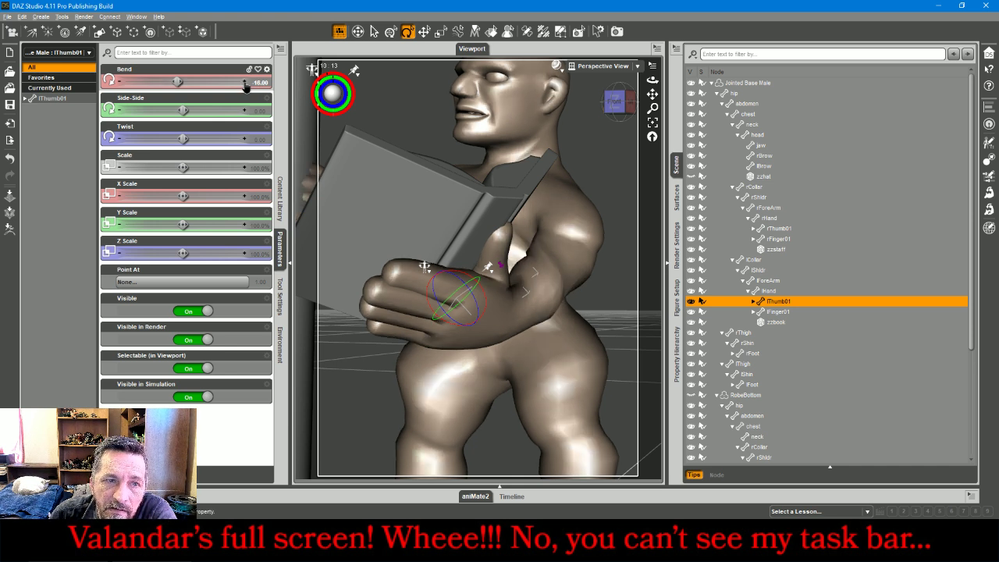
{"action": "left_click", "coordinate": [122, 83]}
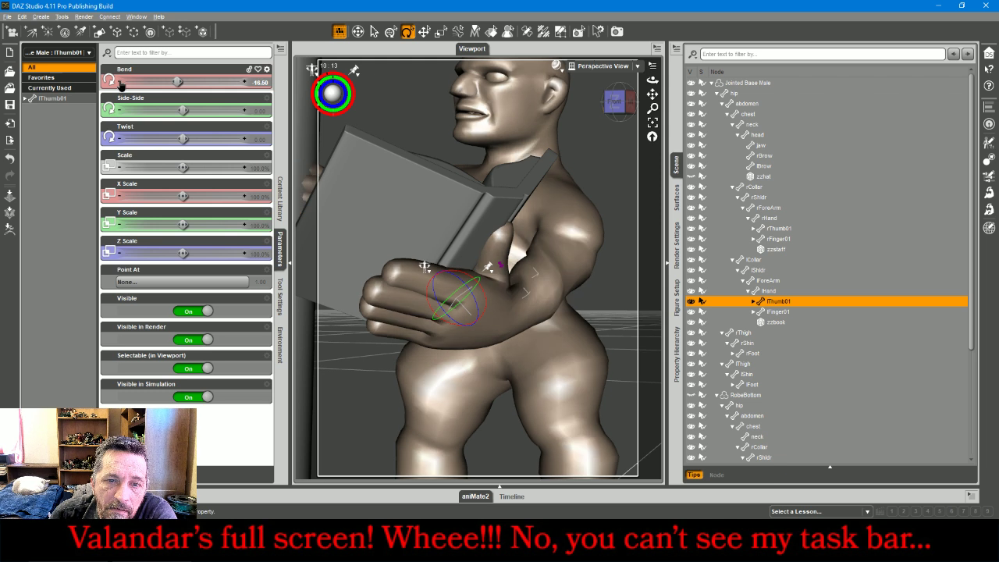
{"action": "left_click", "coordinate": [121, 84]}
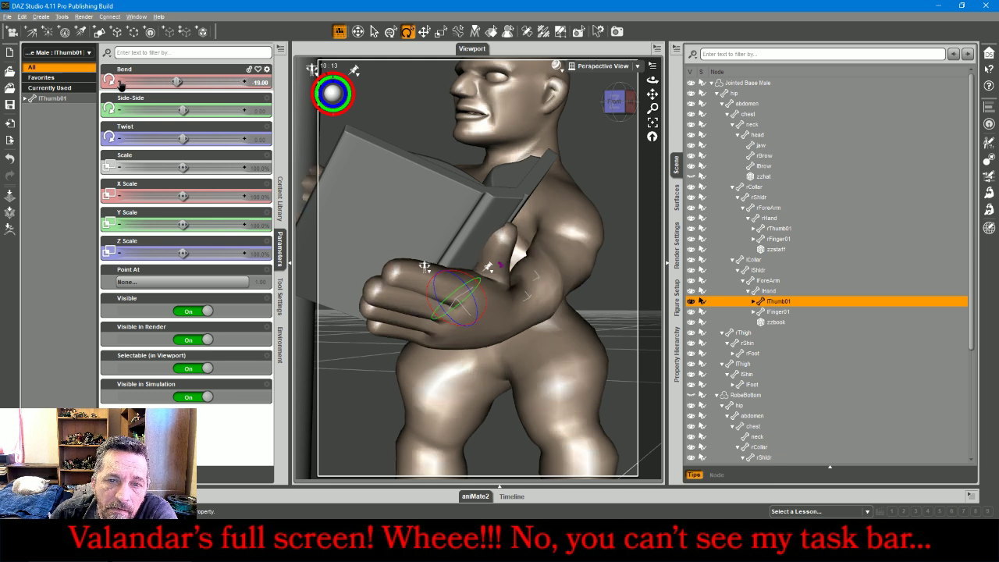
{"action": "left_click", "coordinate": [121, 83]}
{"action": "left_click", "coordinate": [121, 84]}
{"action": "left_click", "coordinate": [121, 84]}
{"action": "left_click", "coordinate": [121, 84]}
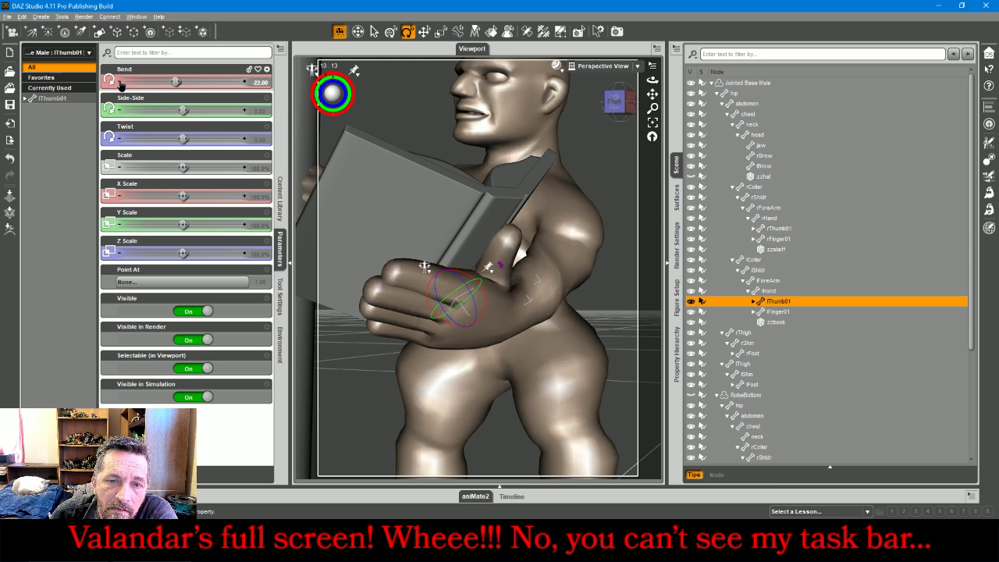
{"action": "left_click", "coordinate": [121, 84]}
{"action": "left_click", "coordinate": [121, 84]}
{"action": "left_click", "coordinate": [121, 84]}
{"action": "left_click", "coordinate": [121, 84]}
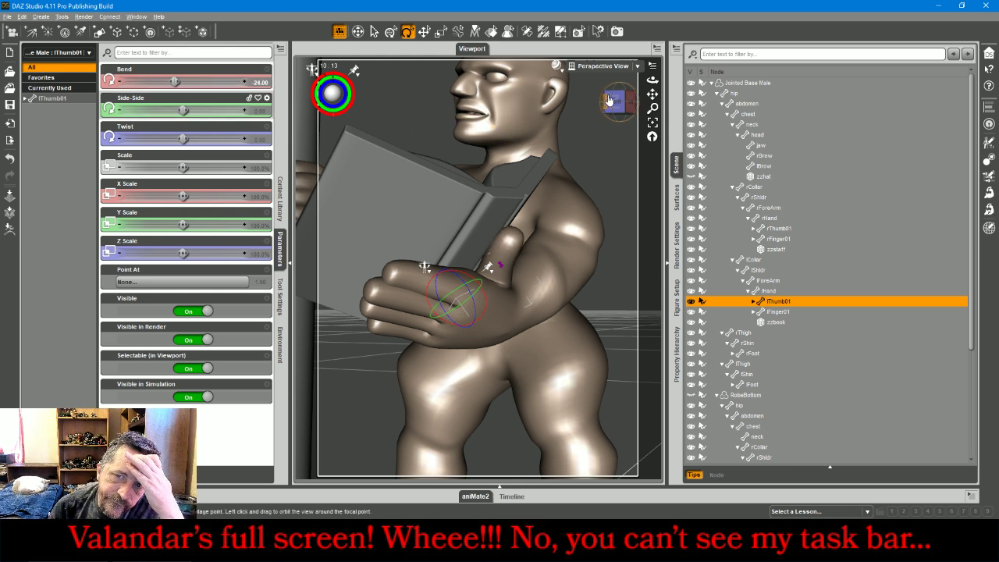
Set the left second finger joint's Bend to -23.89 and the finger base joint's Bend to about -15.93 around the book
{"action": "left_click_drag", "start_coordinate": [613, 102], "coordinate": [578, 140]}
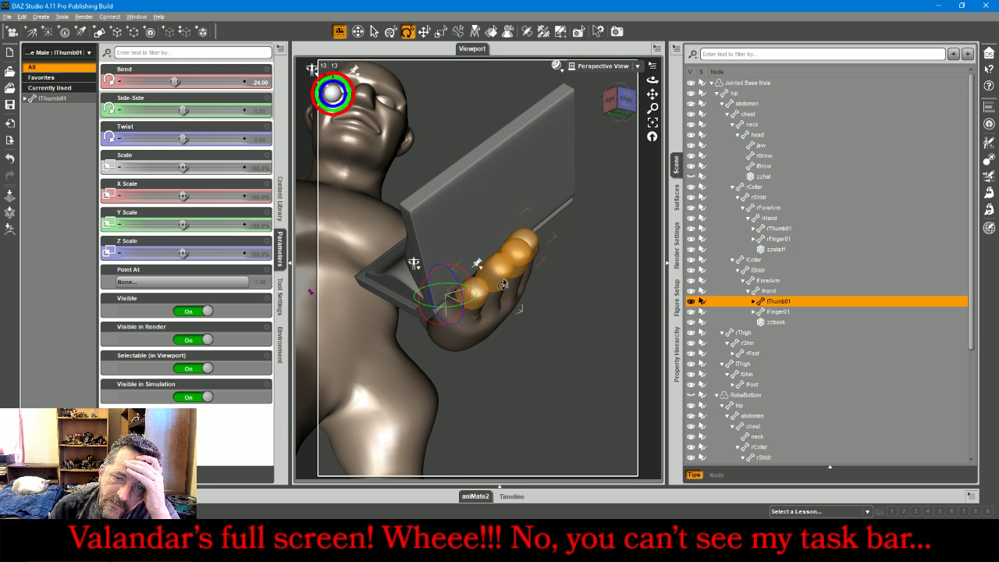
{"action": "left_click", "coordinate": [503, 278]}
{"action": "left_click_drag", "start_coordinate": [184, 138], "coordinate": [174, 139]}
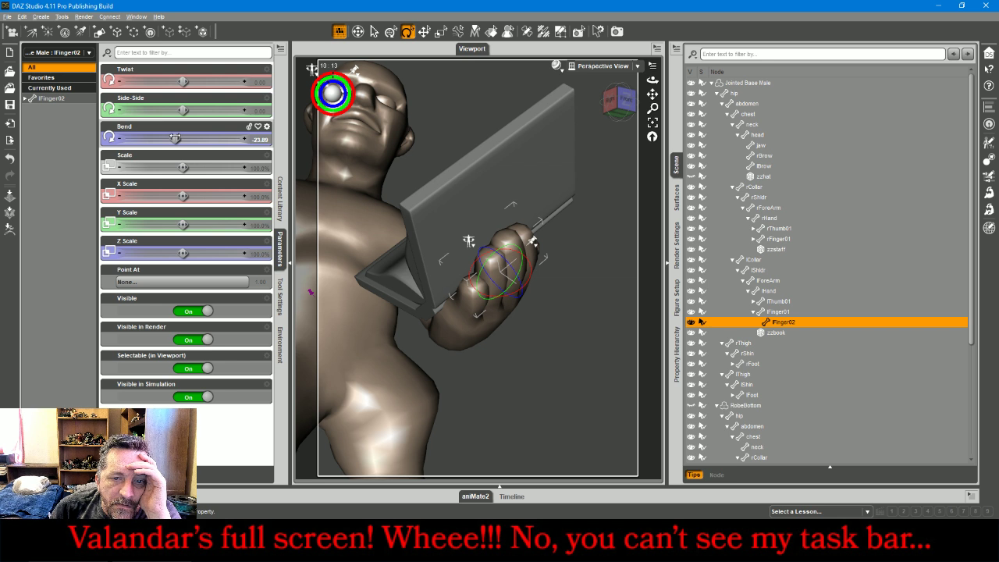
{"action": "left_click", "coordinate": [479, 316]}
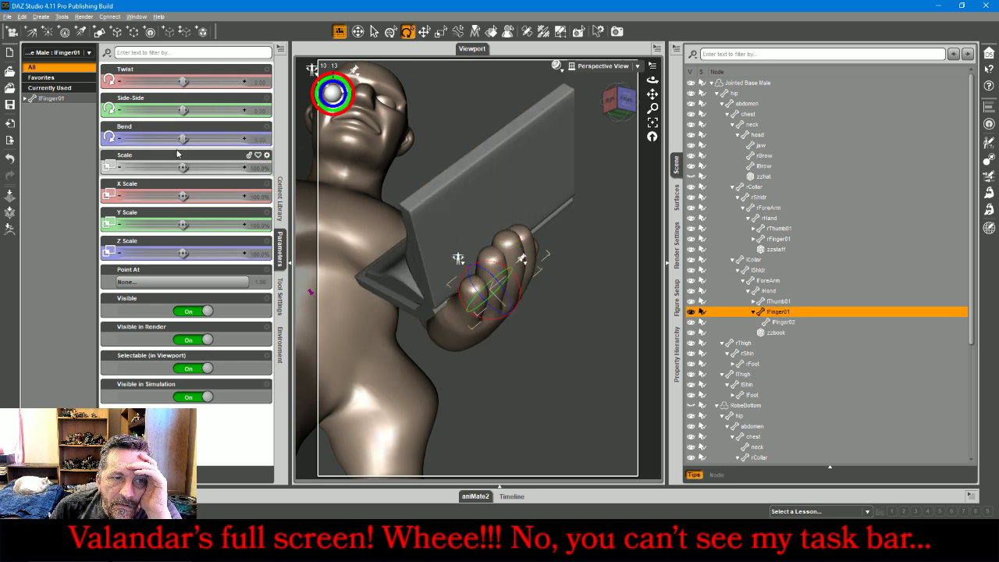
{"action": "left_click_drag", "start_coordinate": [183, 139], "coordinate": [178, 139]}
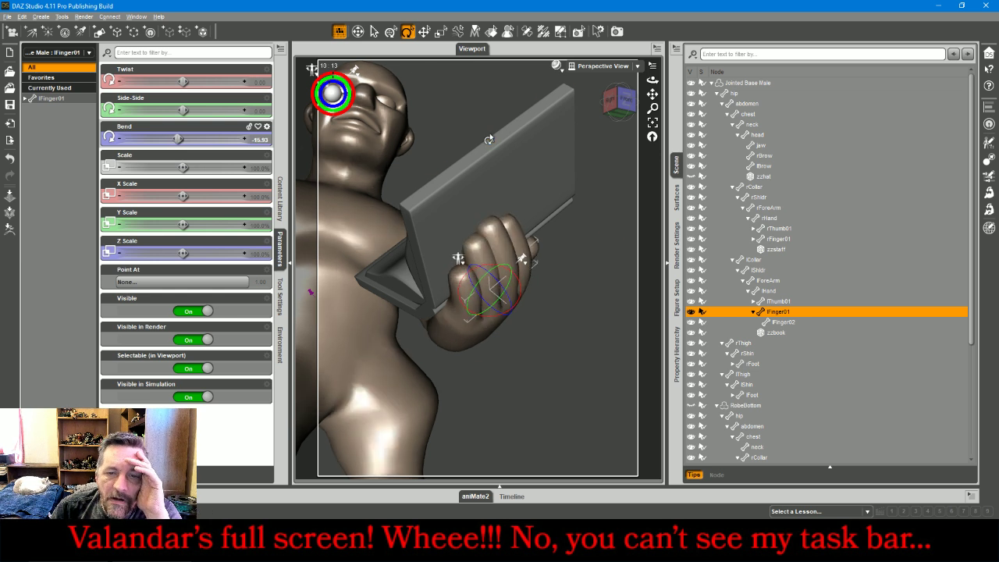
Hide the staff and move the right hand outward, away from the body, as seen from above
{"action": "left_click", "coordinate": [623, 222]}
{"action": "left_click", "coordinate": [653, 122]}
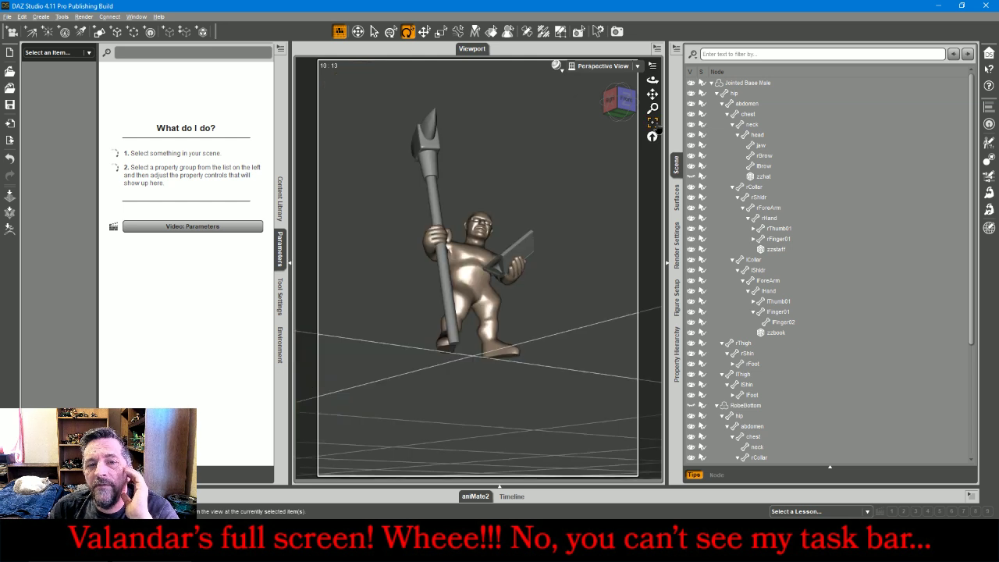
{"action": "left_click", "coordinate": [626, 99]}
{"action": "left_click_drag", "start_coordinate": [625, 100], "coordinate": [604, 92]}
{"action": "left_click", "coordinate": [601, 65]}
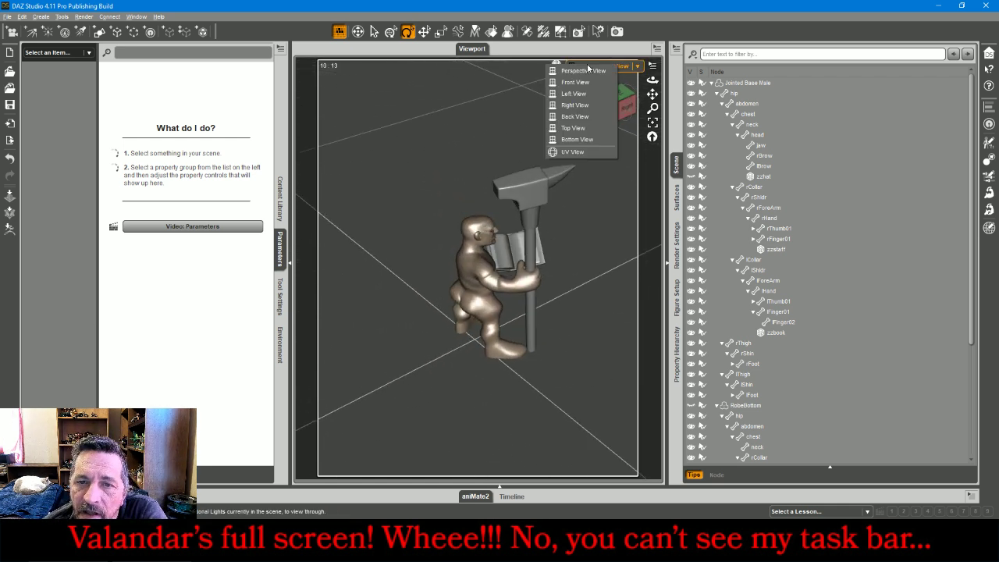
{"action": "left_click", "coordinate": [577, 137]}
{"action": "left_click", "coordinate": [653, 123]}
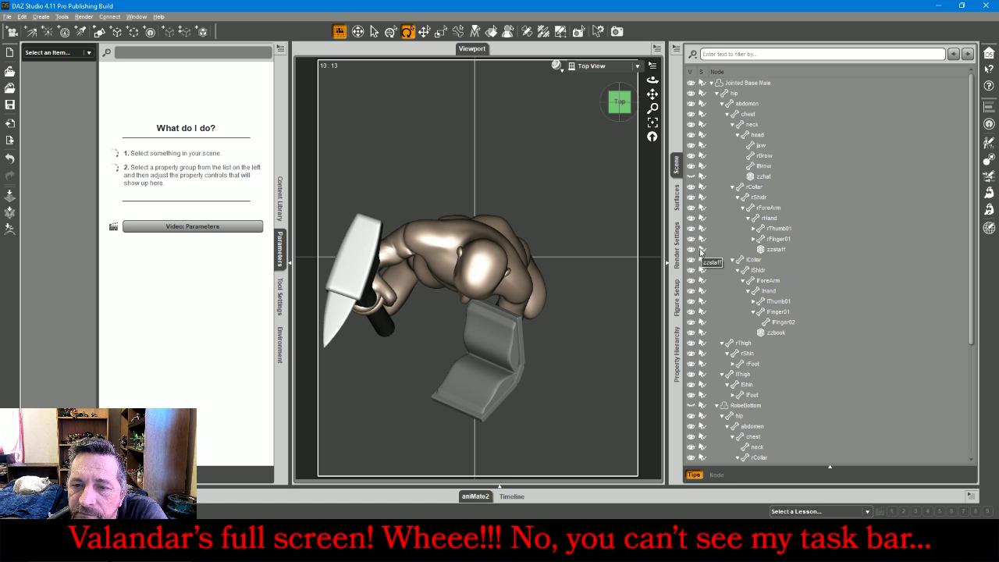
{"action": "left_click", "coordinate": [691, 250]}
{"action": "left_click", "coordinate": [361, 285]}
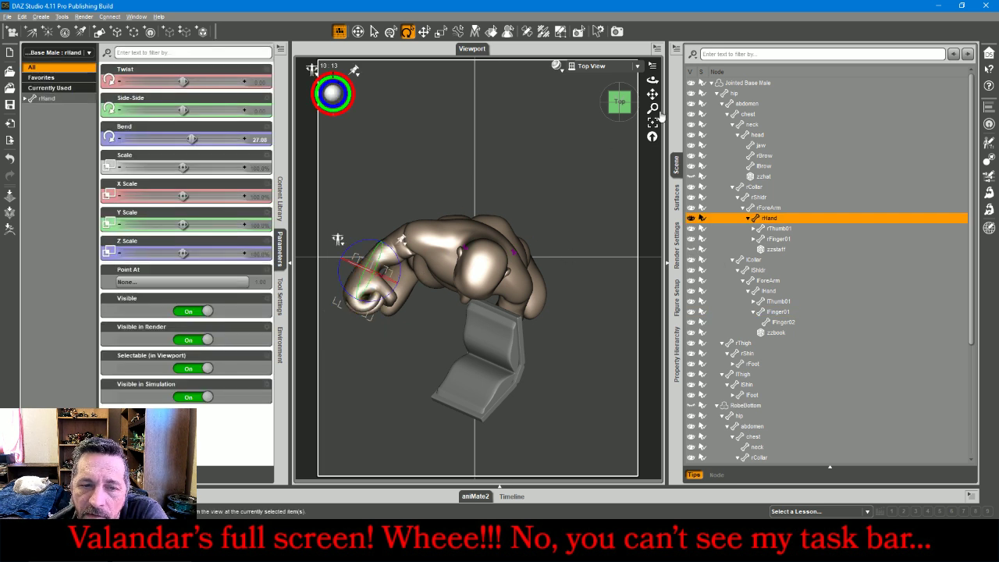
{"action": "left_click_drag", "start_coordinate": [652, 94], "coordinate": [803, 84]}
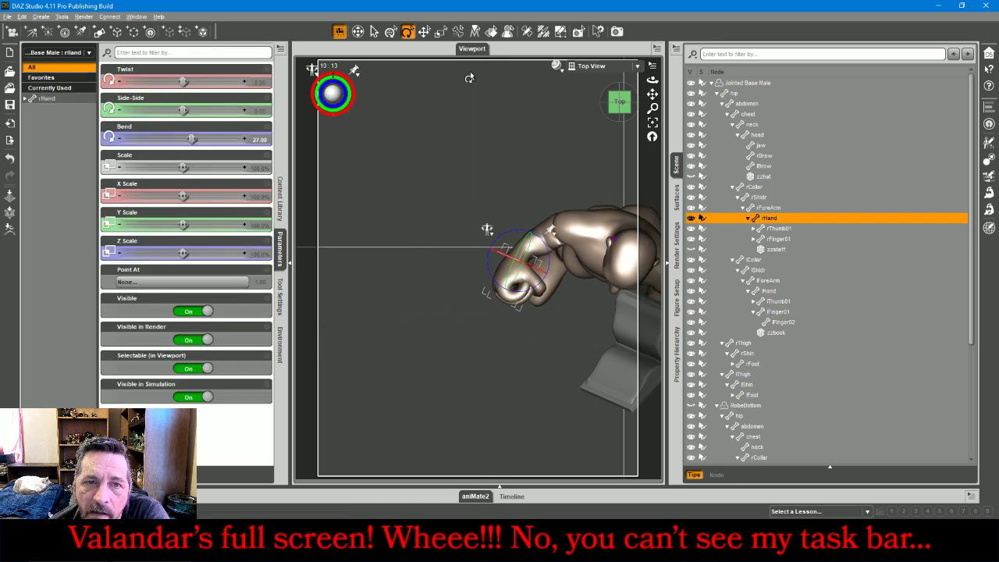
{"action": "left_click", "coordinate": [423, 31]}
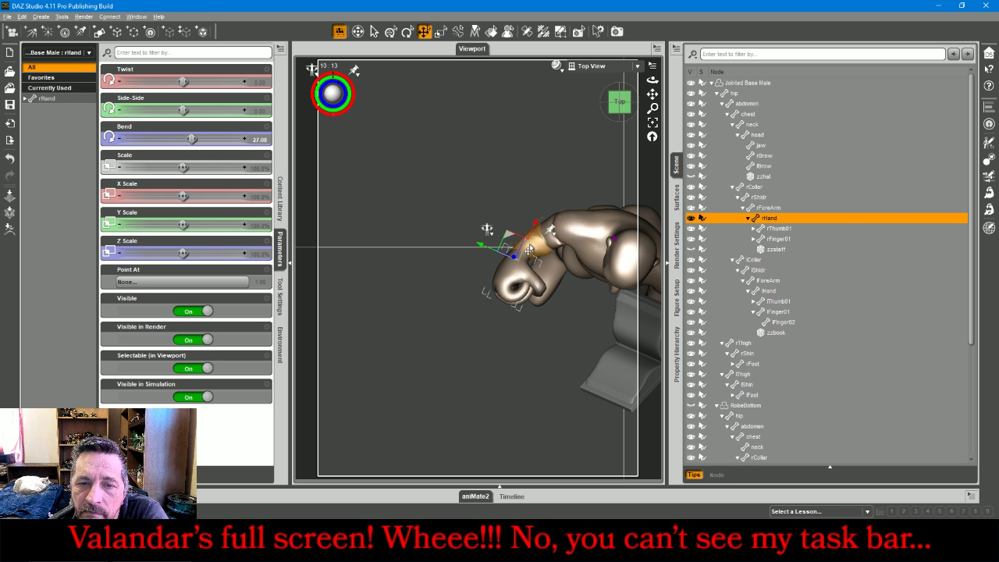
{"action": "left_click_drag", "start_coordinate": [505, 238], "coordinate": [454, 248]}
Show the staff again and raise the right hand slightly so the staff stands more upright beside the foot
{"action": "left_click", "coordinate": [602, 67]}
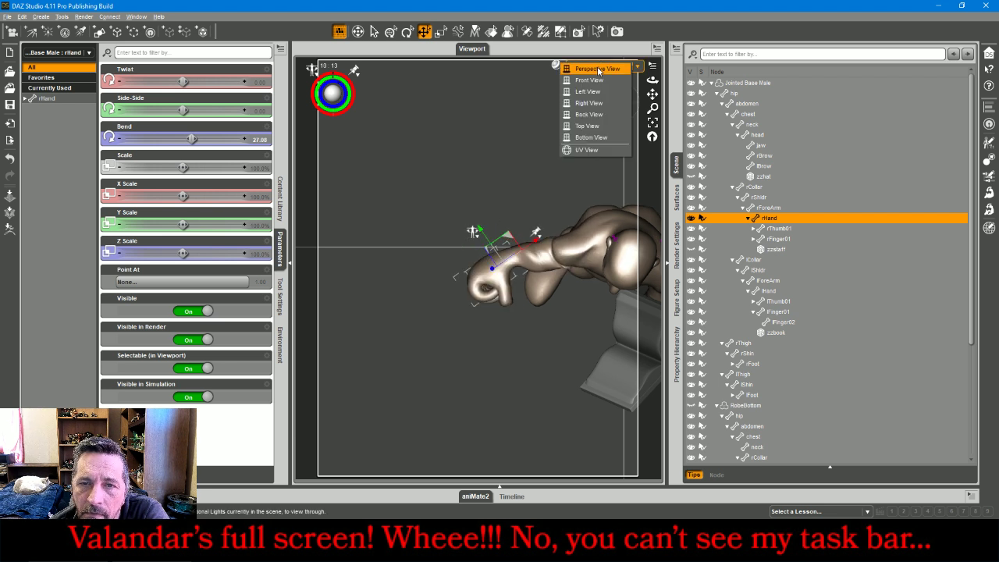
{"action": "left_click", "coordinate": [598, 69]}
{"action": "left_click", "coordinate": [621, 115]}
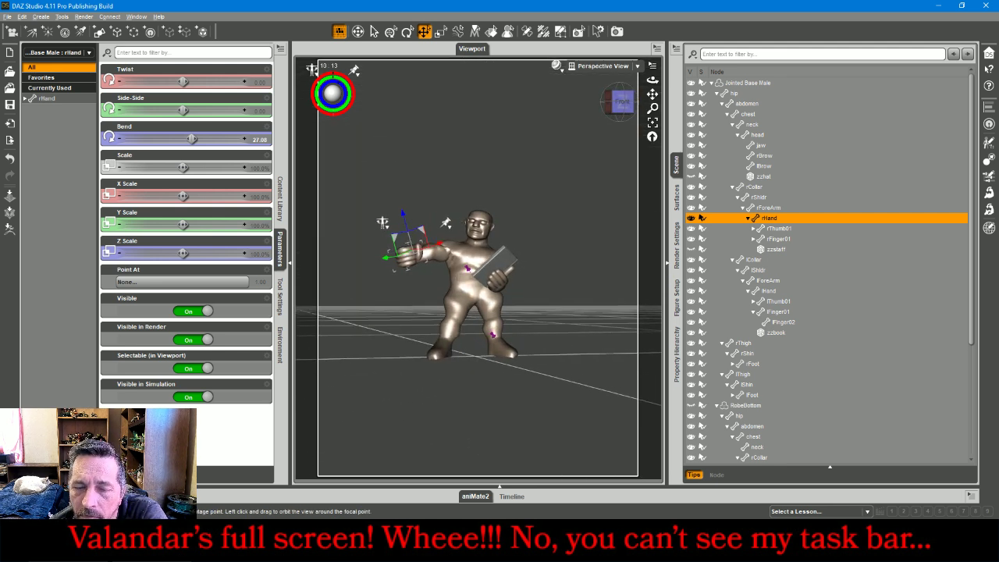
{"action": "left_click", "coordinate": [694, 250]}
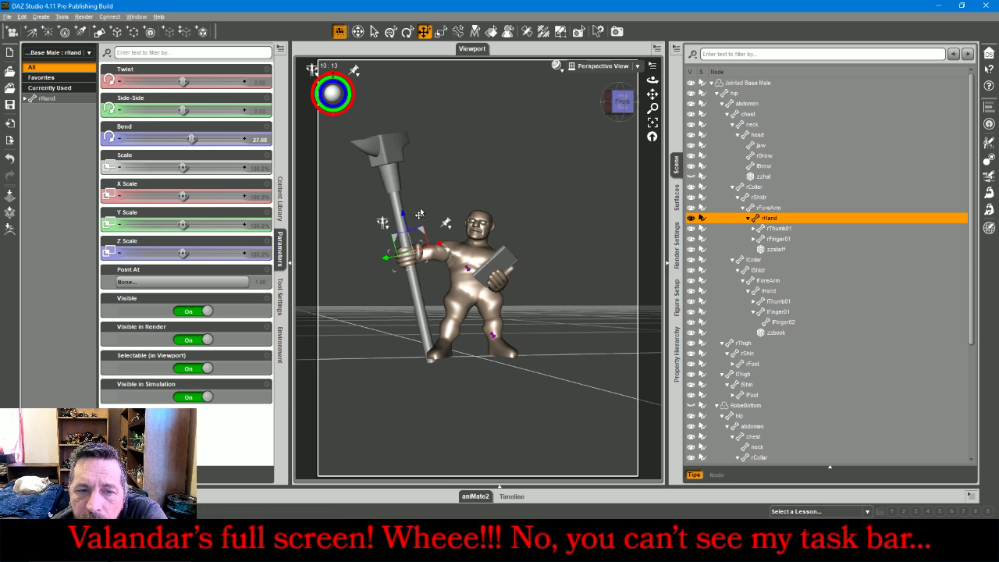
{"action": "left_click_drag", "start_coordinate": [402, 218], "coordinate": [402, 208]}
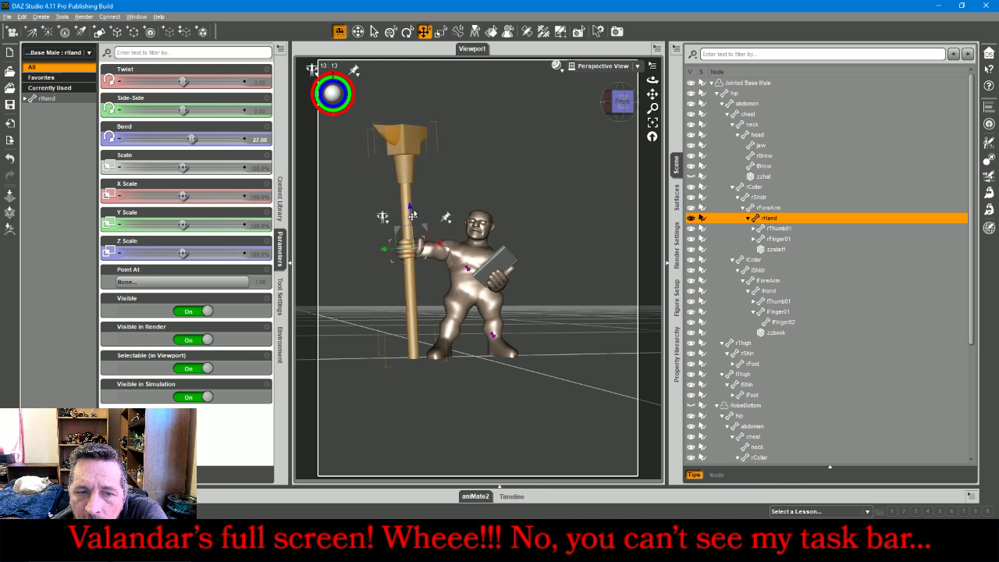
Check the staff arm from a higher angle and set the right forearm's Side-Side to 0
{"action": "left_click", "coordinate": [621, 103]}
{"action": "left_click_drag", "start_coordinate": [621, 103], "coordinate": [598, 120]}
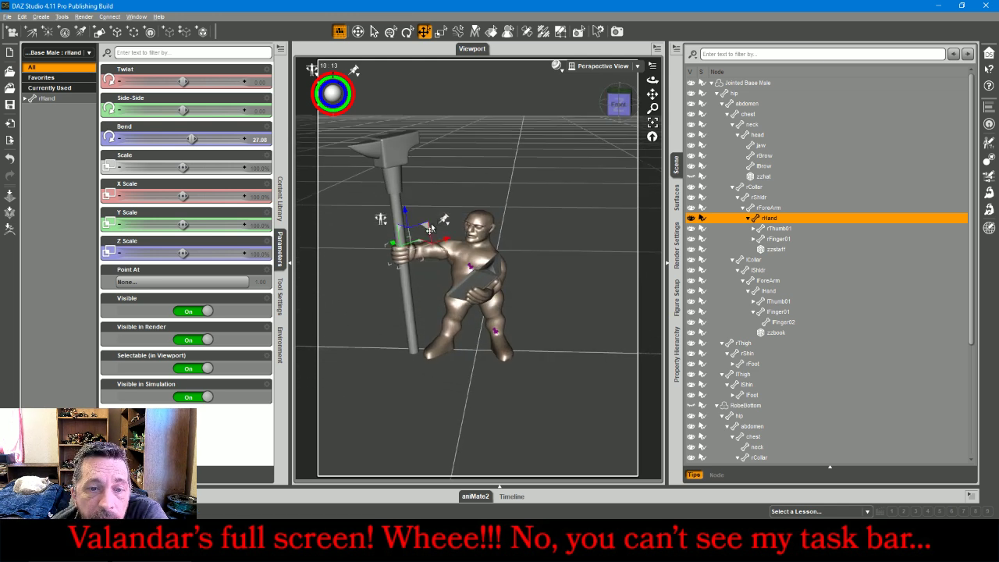
{"action": "left_click", "coordinate": [772, 208]}
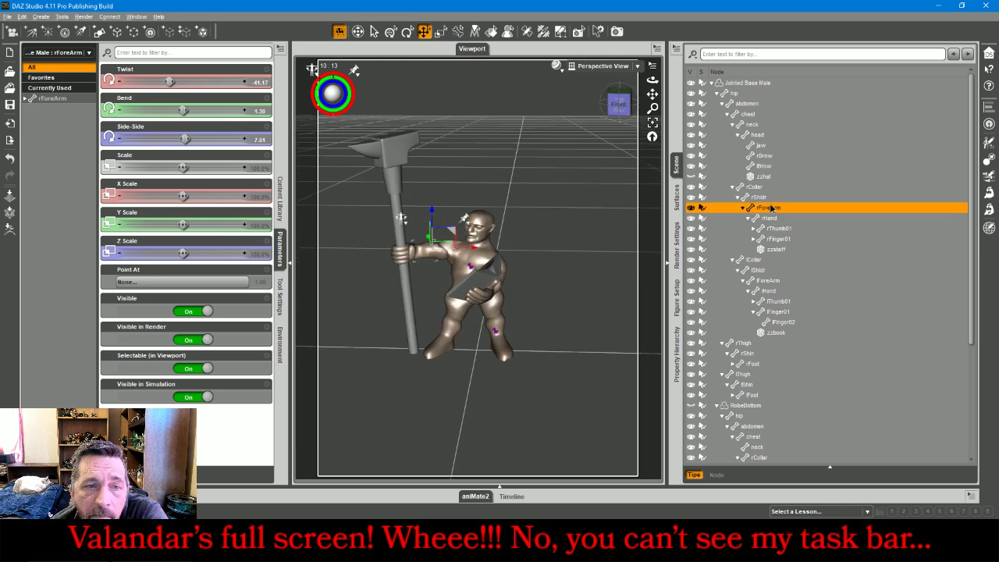
{"action": "left_click", "coordinate": [259, 139]}
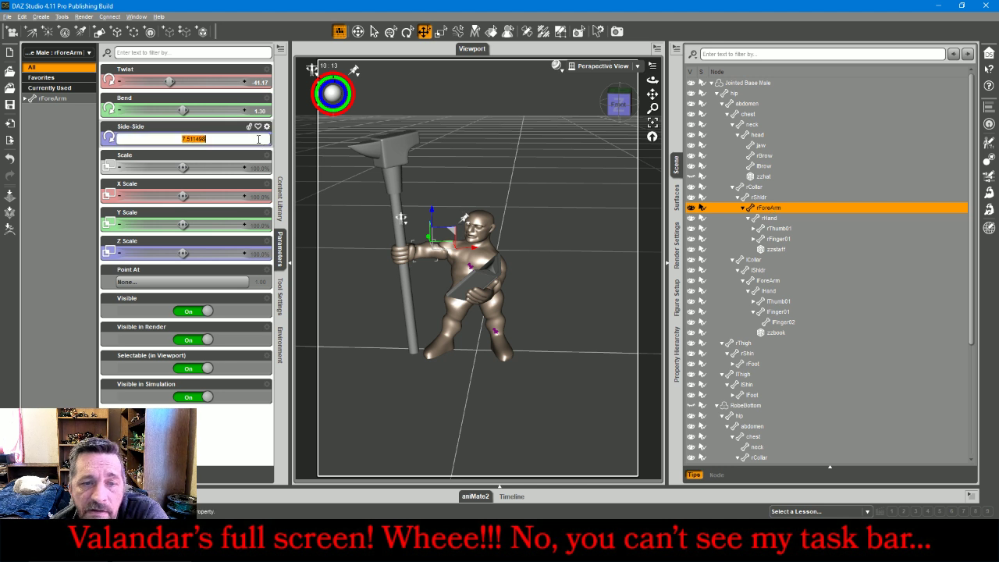
{"action": "type", "text": "0"}
{"action": "key", "text": "Return"}
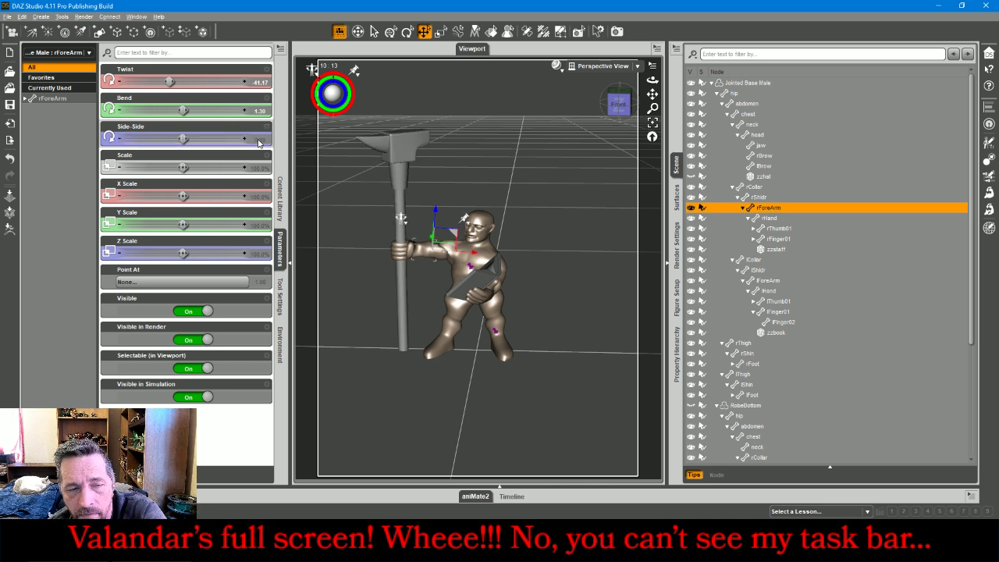
Set the right hand's Side-Side to -11.15 to tilt the staff, and nudge the staff slightly downward in its grip
{"action": "left_click", "coordinate": [769, 218]}
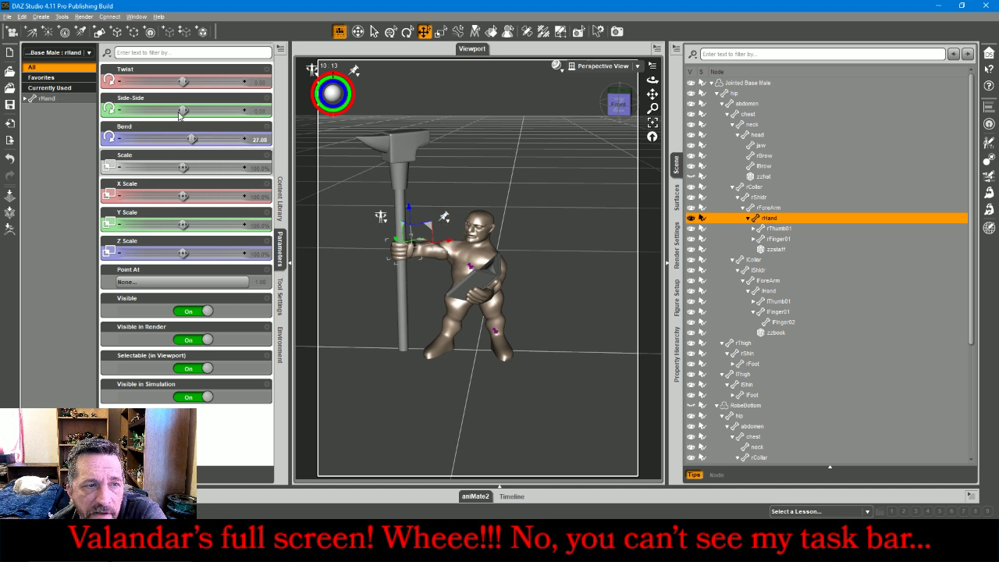
{"action": "left_click_drag", "start_coordinate": [182, 109], "coordinate": [179, 110]}
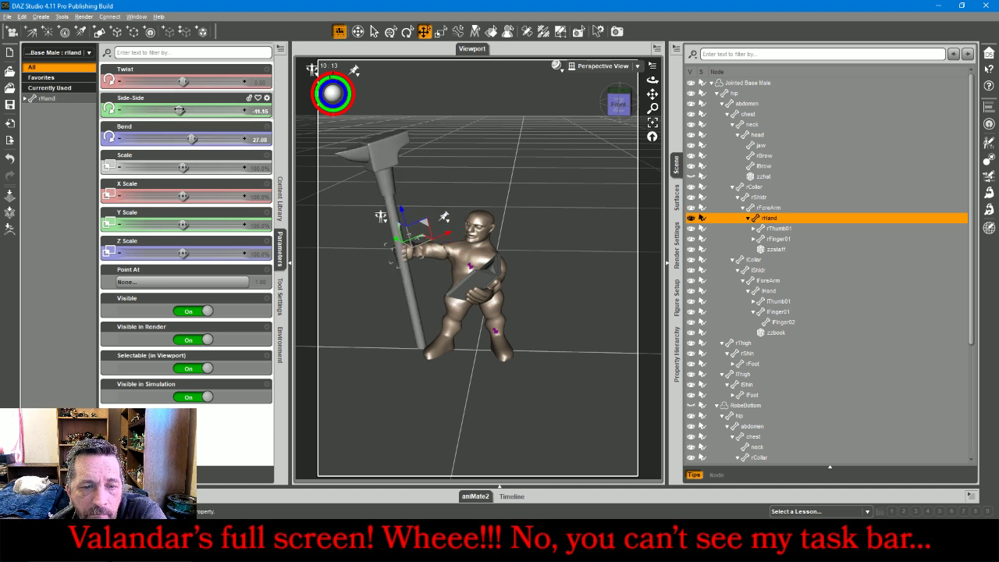
{"action": "left_click", "coordinate": [620, 69]}
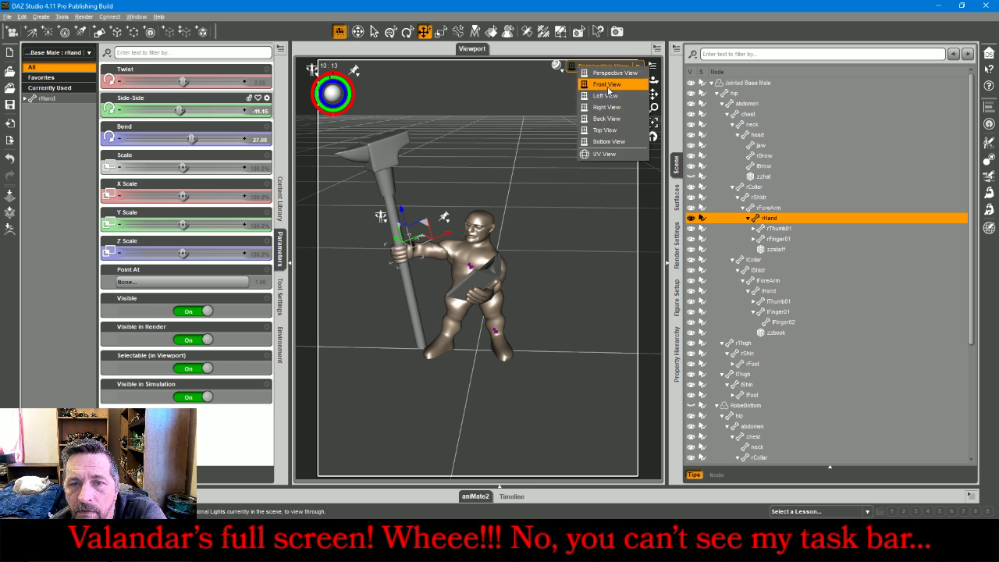
{"action": "left_click", "coordinate": [607, 85]}
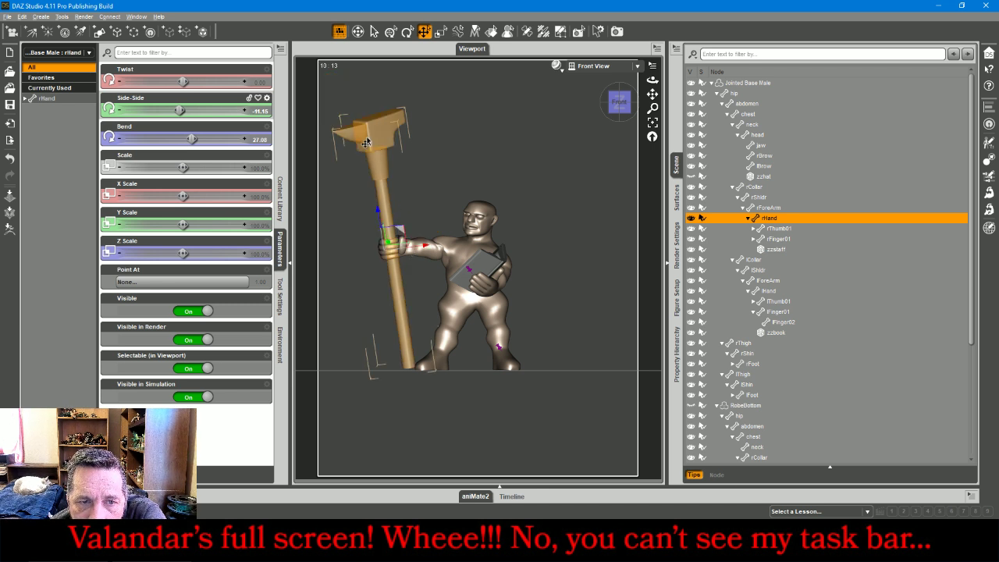
{"action": "left_click", "coordinate": [378, 211]}
{"action": "left_click_drag", "start_coordinate": [376, 212], "coordinate": [376, 217]}
Make the hat and beard visible, collapse the RobeBottom hierarchy, and clear the selection
{"action": "left_click", "coordinate": [609, 67]}
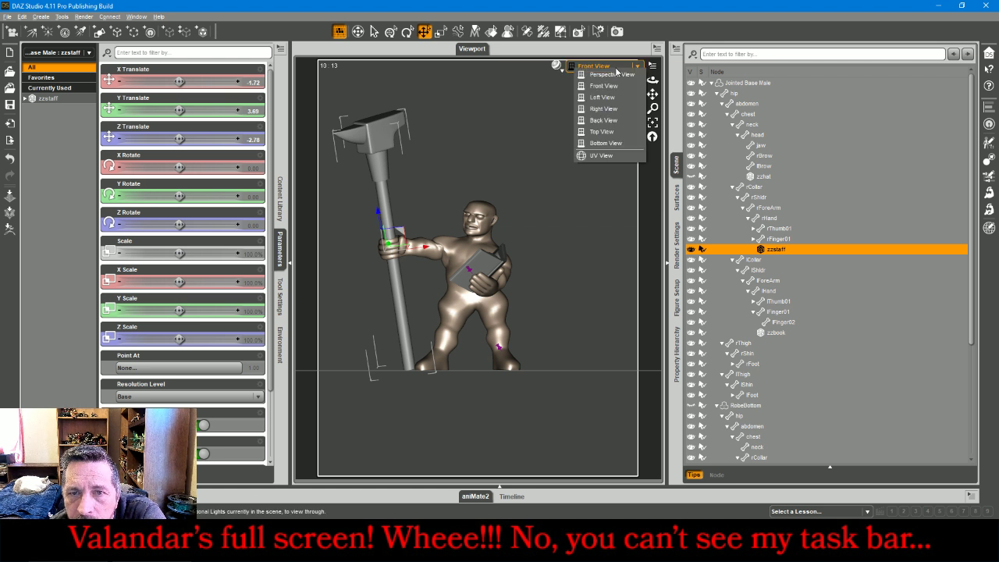
{"action": "left_click", "coordinate": [613, 75]}
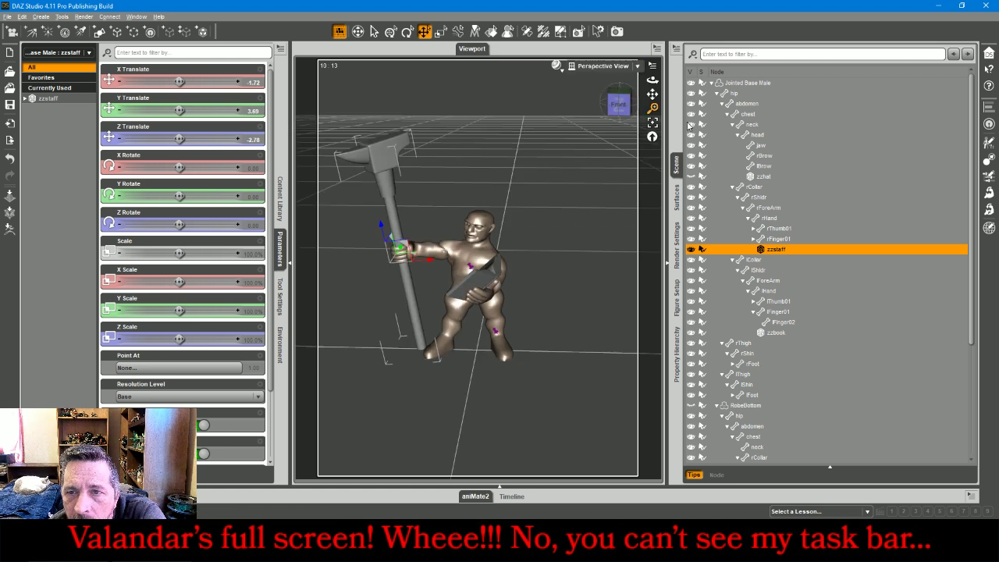
{"action": "left_click", "coordinate": [692, 177]}
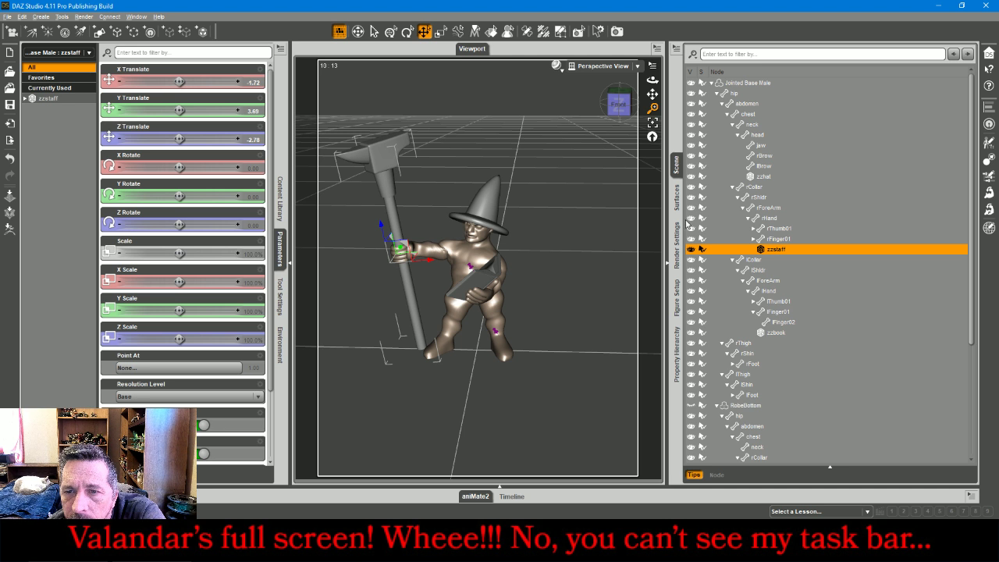
{"action": "left_click", "coordinate": [716, 406]}
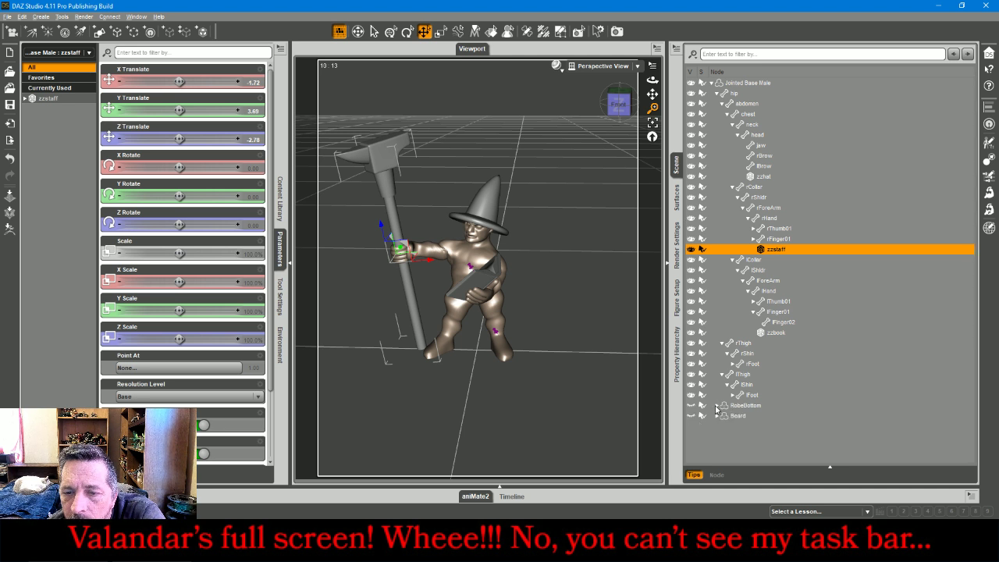
{"action": "left_click", "coordinate": [690, 415]}
{"action": "left_click", "coordinate": [527, 273]}
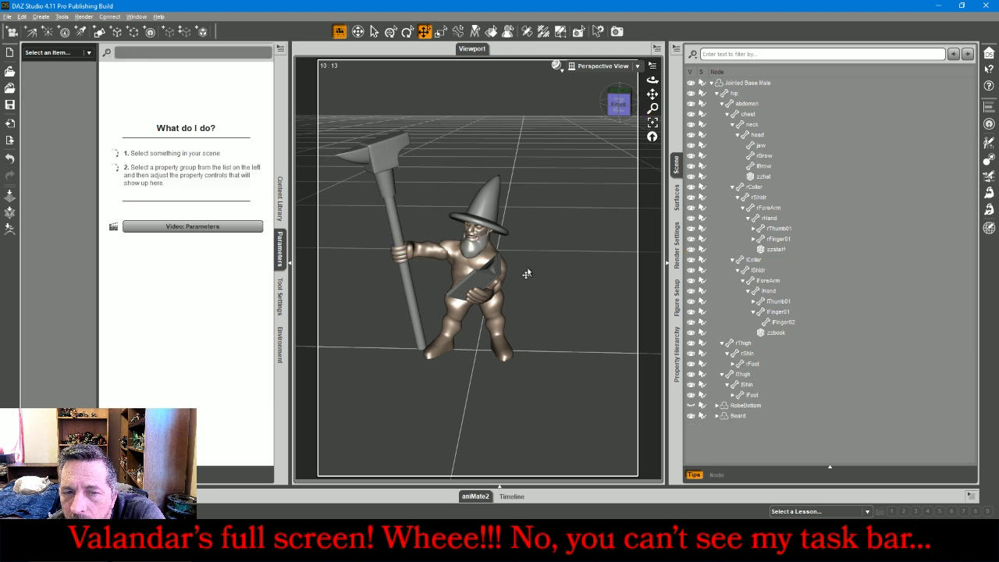
Frame the head and open the mouth by rotating the jaw, settling on an X Rotate of 19.44
{"action": "mouse_move", "coordinate": [618, 106]}
{"action": "left_mouse_down"}
{"action": "mouse_move", "coordinate": [499, 109]}
{"action": "mouse_move", "coordinate": [618, 99]}
{"action": "left_mouse_up"}
{"action": "left_click", "coordinate": [375, 31]}
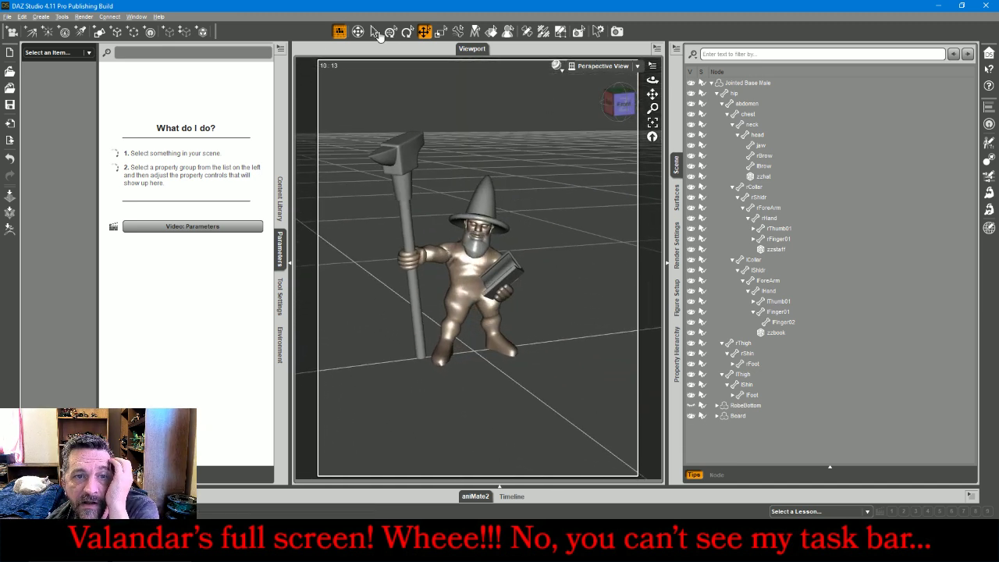
{"action": "left_click", "coordinate": [474, 238]}
{"action": "left_click", "coordinate": [653, 123]}
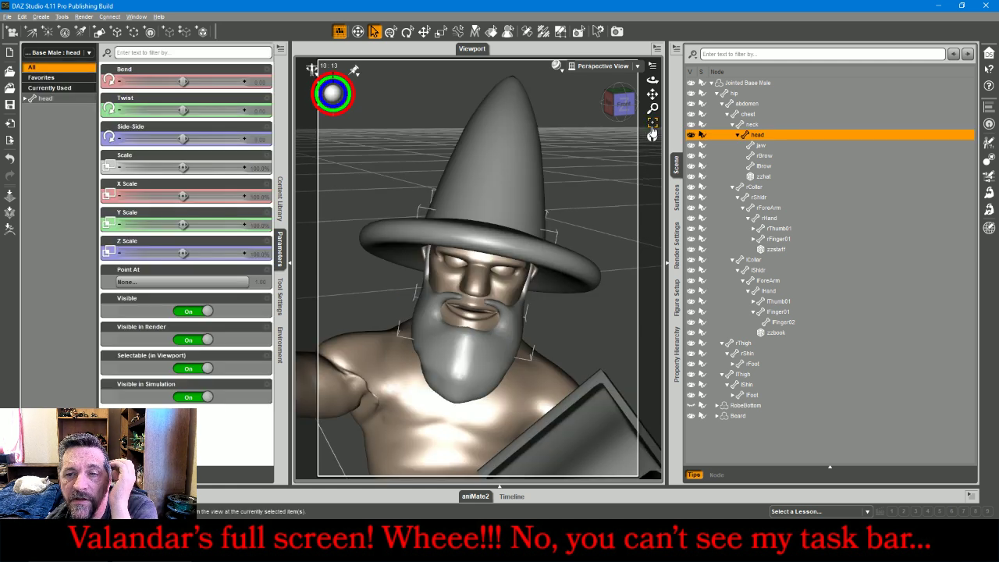
{"action": "left_click", "coordinate": [469, 329]}
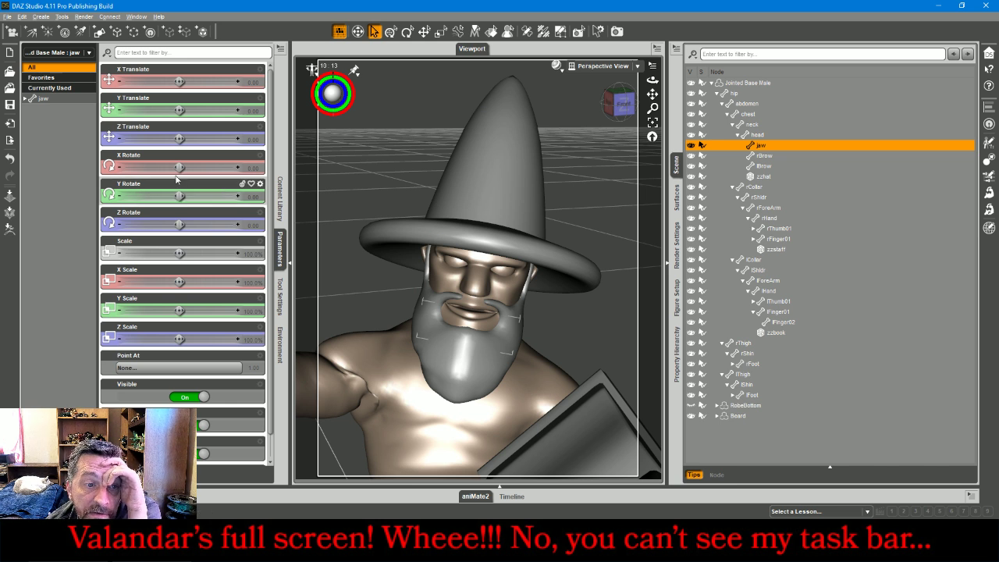
{"action": "left_click_drag", "start_coordinate": [180, 168], "coordinate": [188, 167]}
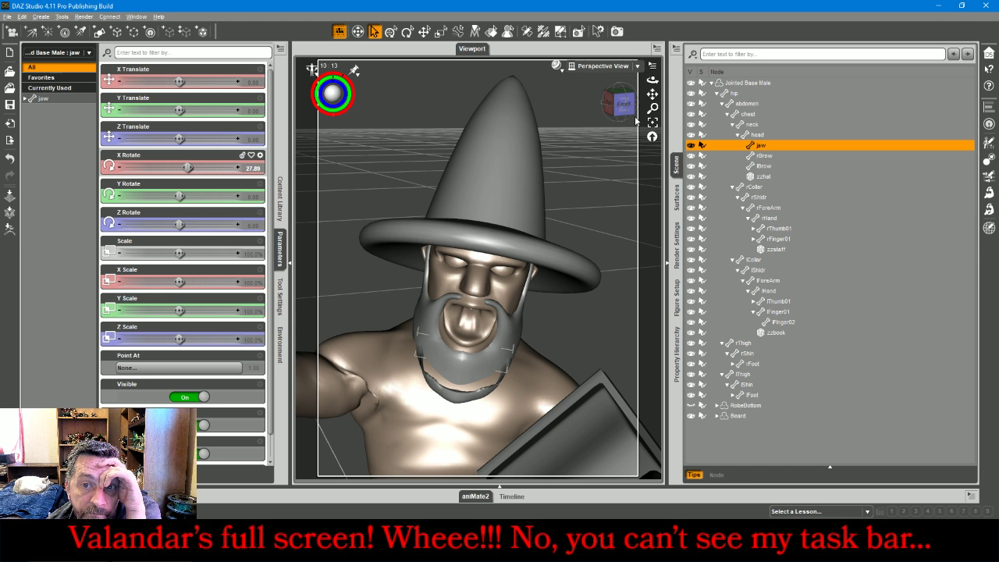
{"action": "mouse_move", "coordinate": [634, 117]}
{"action": "left_mouse_down"}
{"action": "mouse_move", "coordinate": [623, 118]}
{"action": "mouse_move", "coordinate": [632, 117]}
{"action": "left_mouse_up"}
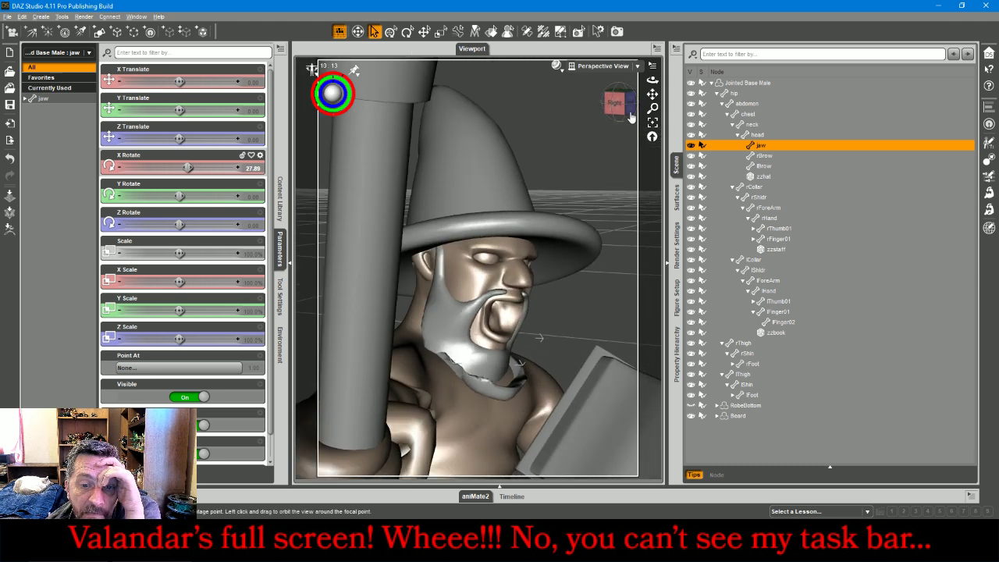
{"action": "left_click_drag", "start_coordinate": [188, 167], "coordinate": [185, 167]}
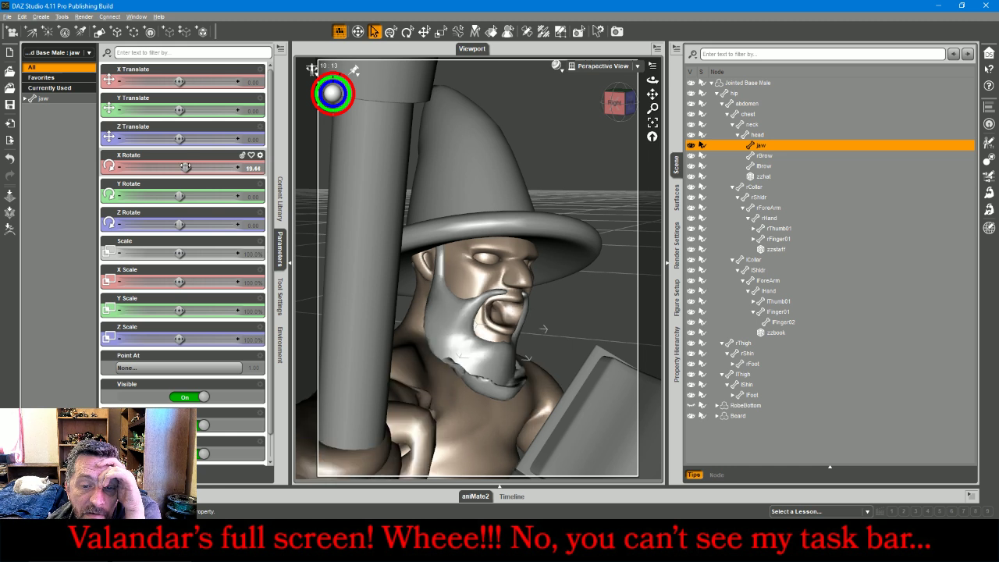
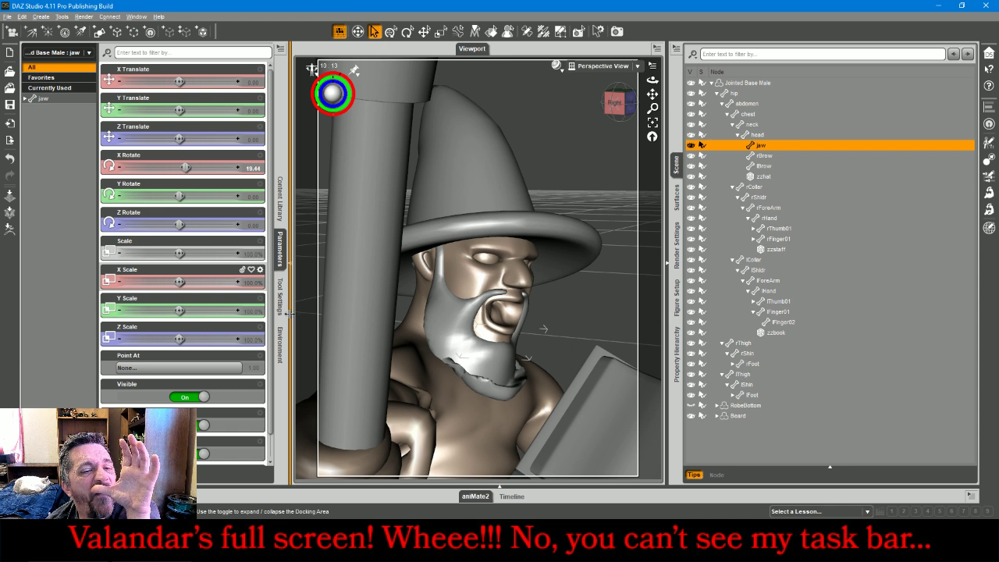
Activate the Node Weight Map Brush with its tool settings and display the X Rotation weight map of the body's jaw bone
{"action": "left_click", "coordinate": [544, 31]}
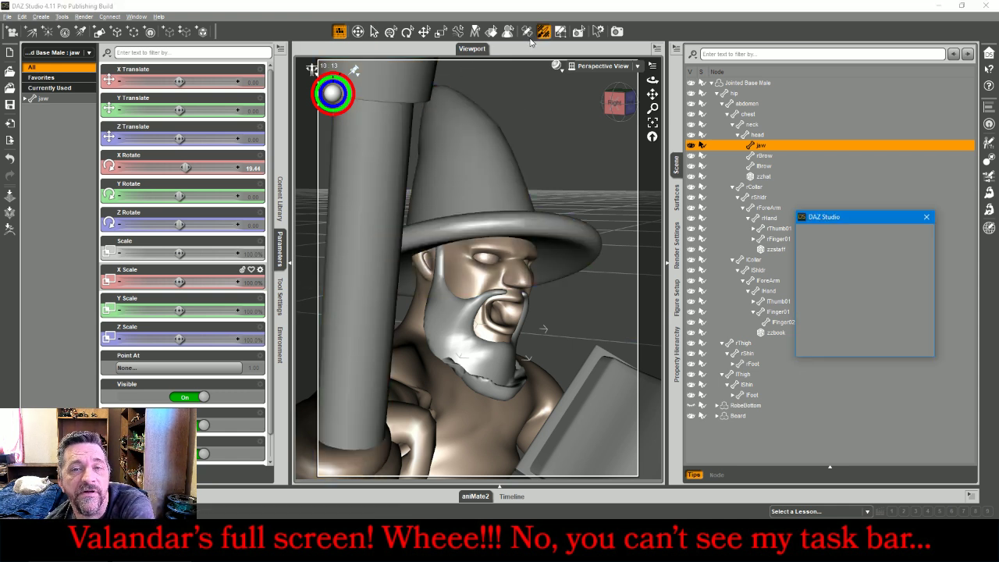
{"action": "left_click", "coordinate": [279, 220]}
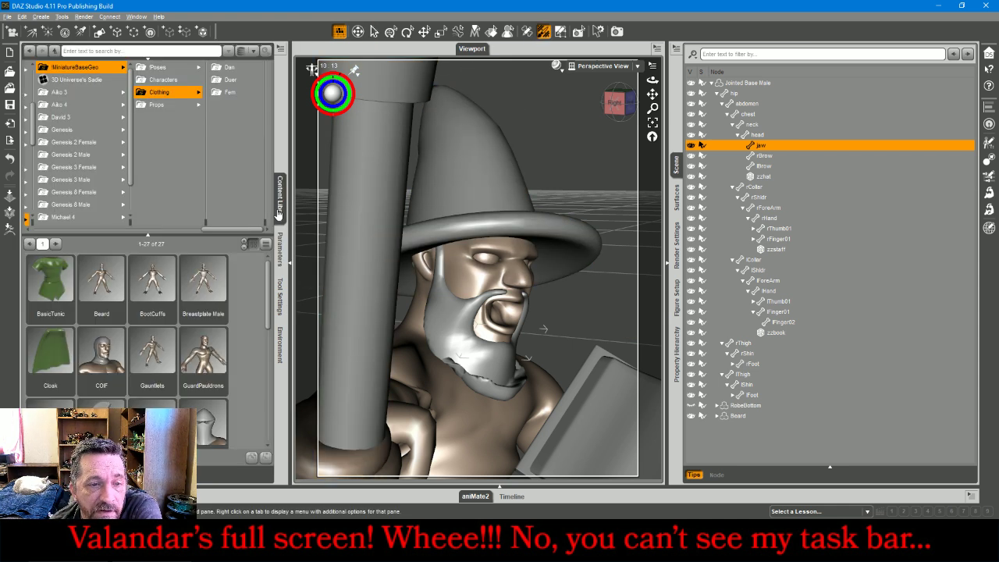
{"action": "left_click", "coordinate": [281, 309]}
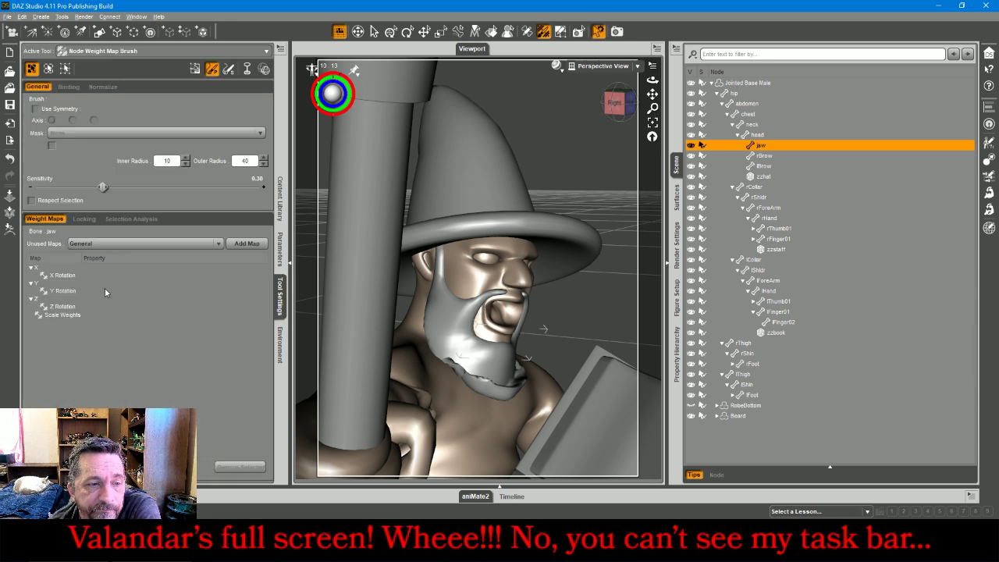
{"action": "left_click", "coordinate": [78, 277]}
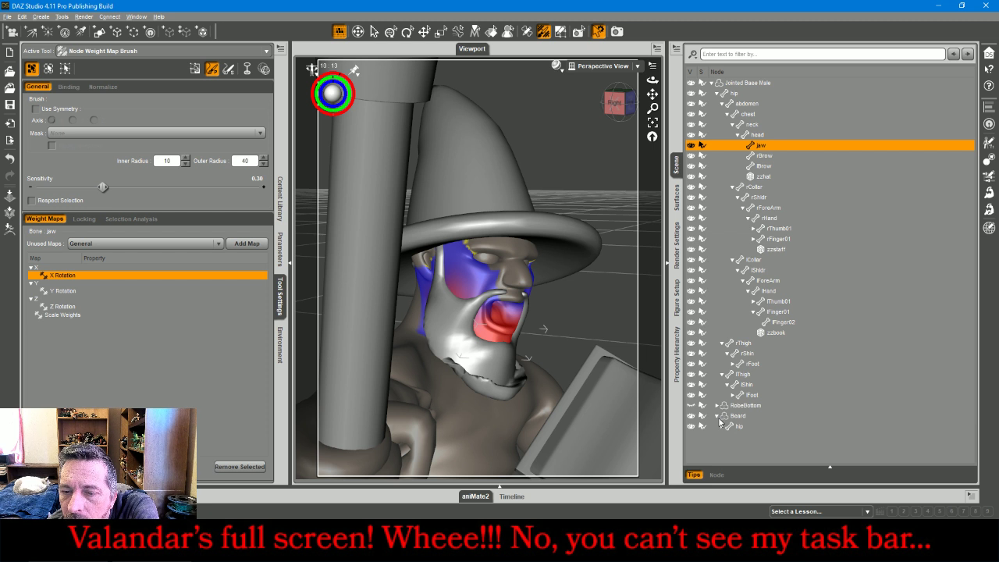
Expand the Beard hierarchy down to the head, select the beard's own jaw bone, and display its X Rotation weight map
{"action": "left_click", "coordinate": [718, 416]}
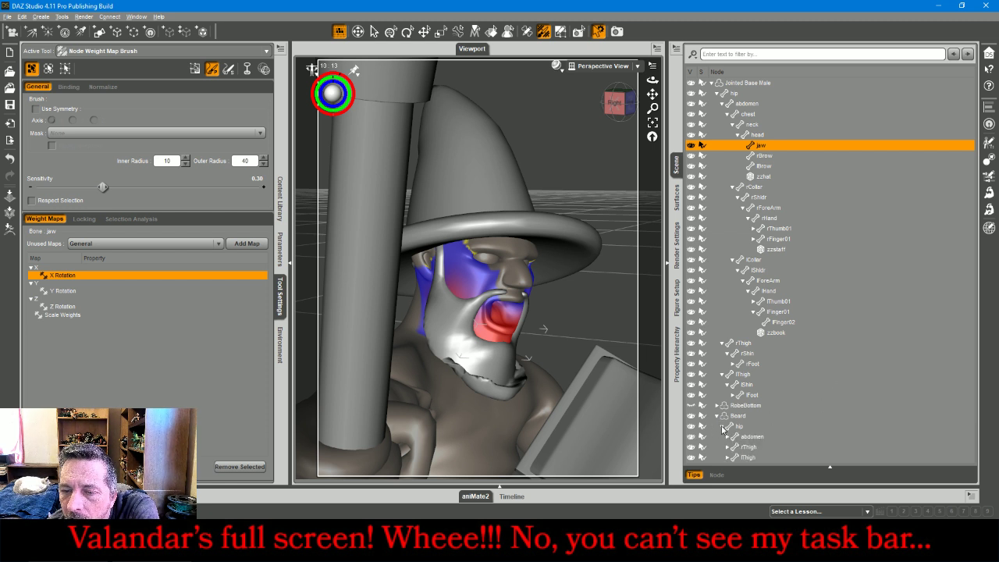
{"action": "left_click", "coordinate": [729, 438]}
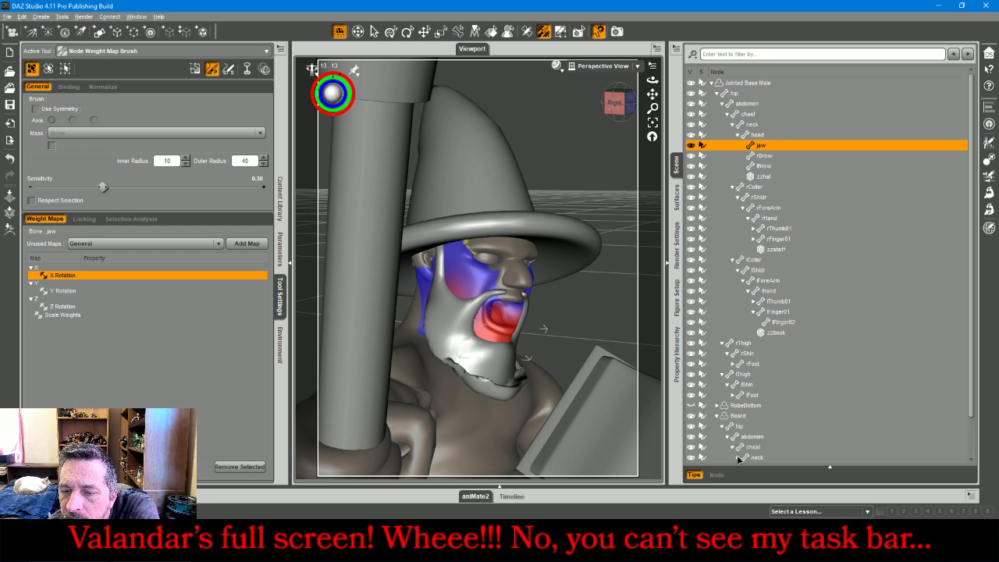
{"action": "left_click", "coordinate": [738, 458]}
{"action": "scroll", "coordinate": [781, 407], "scroll_direction": "down", "scroll_amount": 2}
{"action": "left_click", "coordinate": [743, 416]}
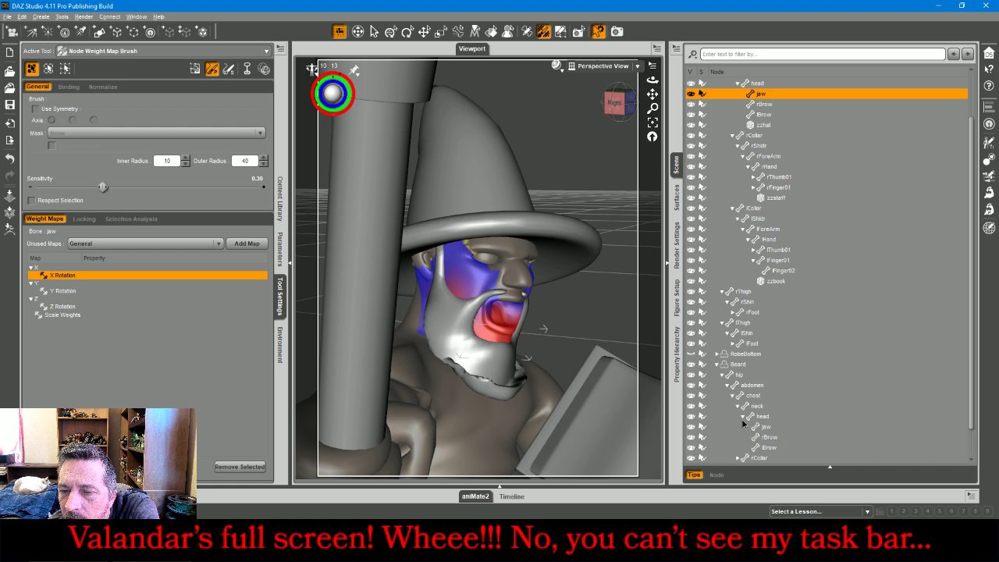
{"action": "left_click", "coordinate": [765, 427]}
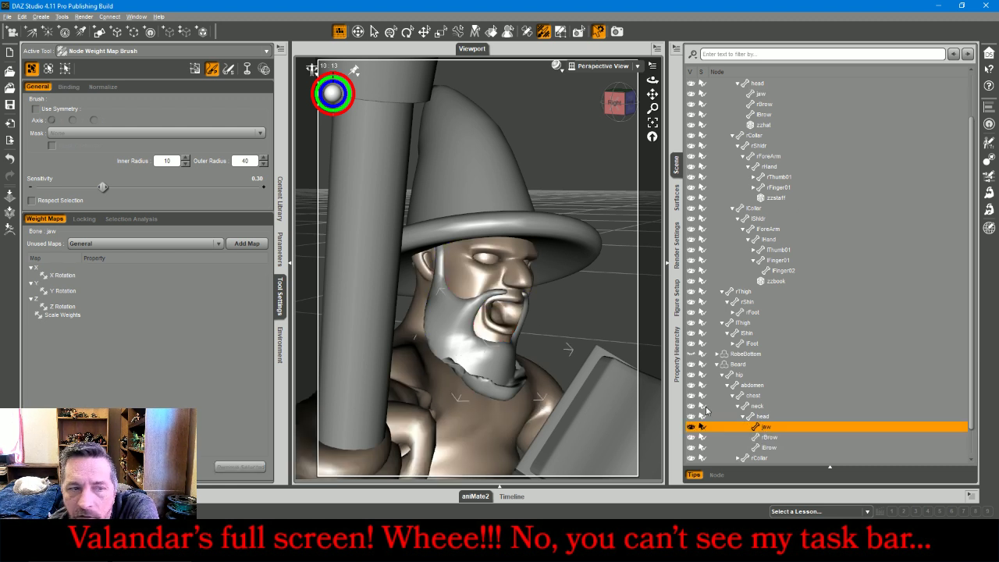
{"action": "left_click", "coordinate": [62, 275]}
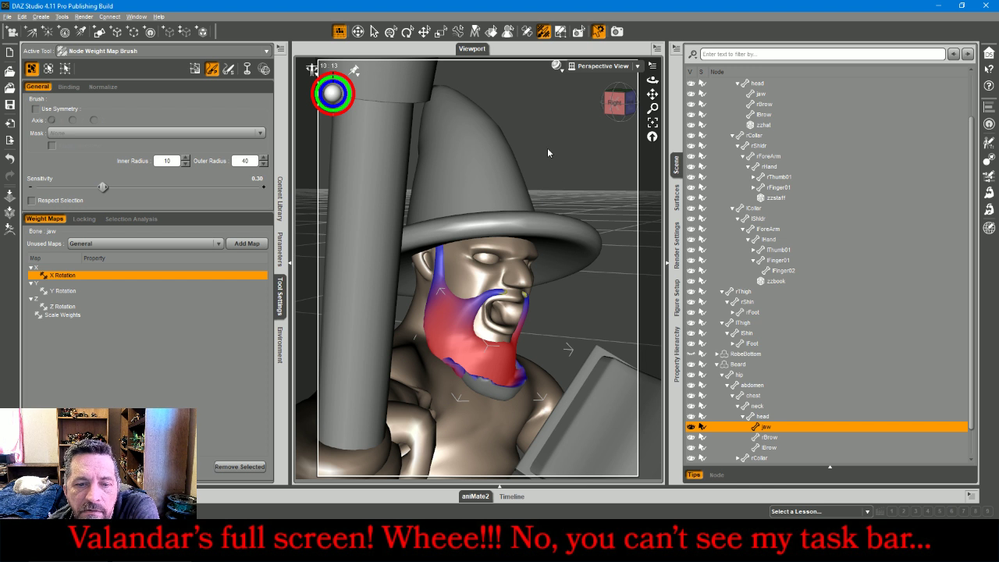
Smooth the jaw's X Rotation weights along the beard's lower edge, using sensitivity 1.00, inner radius 40 and outer radius 80
{"action": "right_click", "coordinate": [523, 114]}
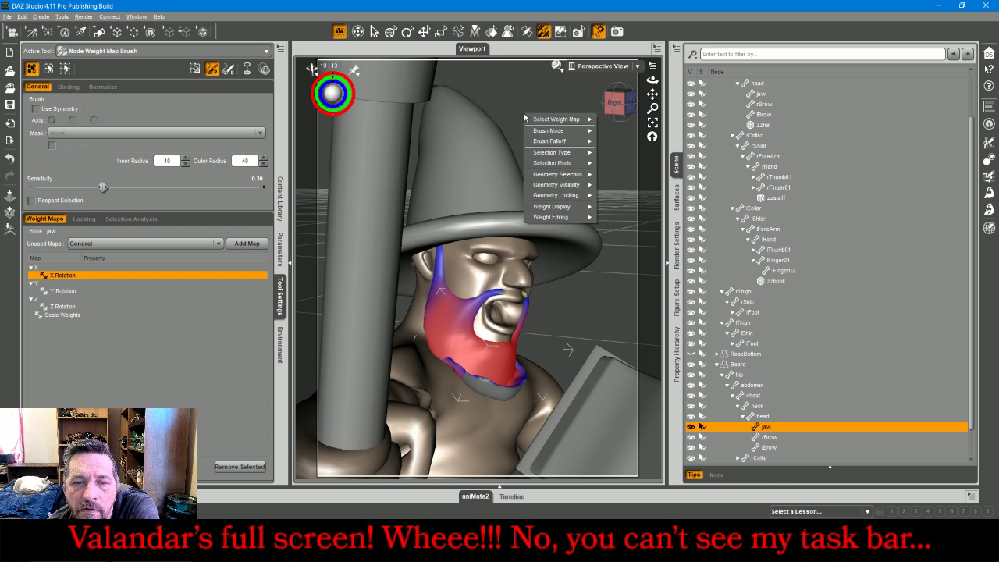
{"action": "left_click", "coordinate": [229, 70]}
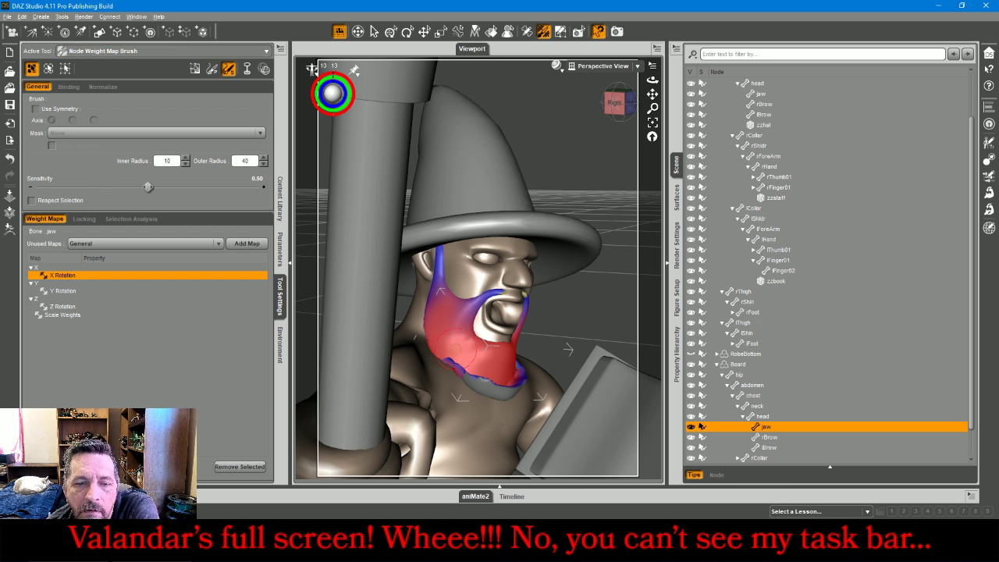
{"action": "left_click_drag", "start_coordinate": [247, 188], "coordinate": [264, 187]}
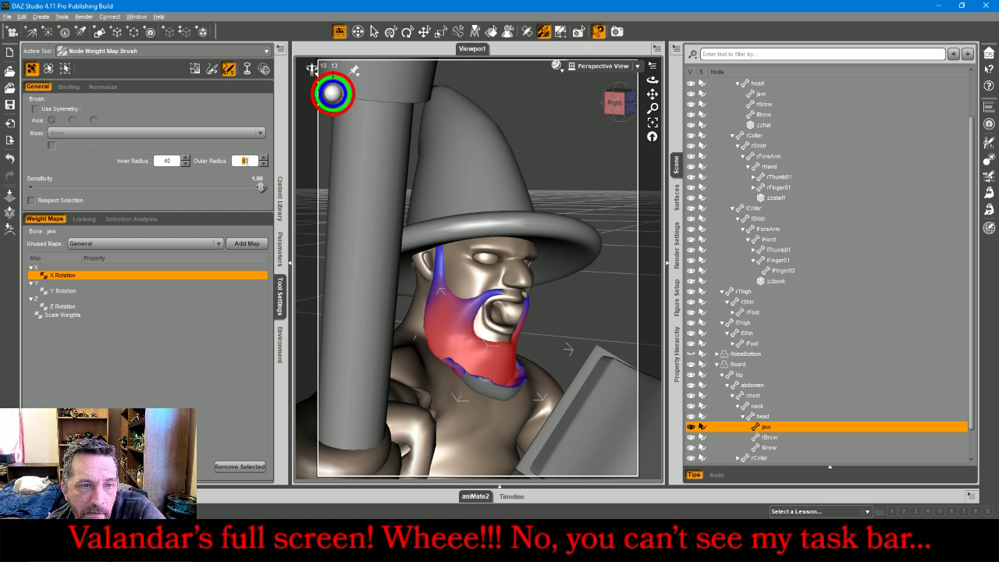
{"action": "mouse_move", "coordinate": [410, 339]}
{"action": "left_mouse_down"}
{"action": "mouse_move", "coordinate": [437, 363]}
{"action": "mouse_move", "coordinate": [519, 379]}
{"action": "left_mouse_up"}
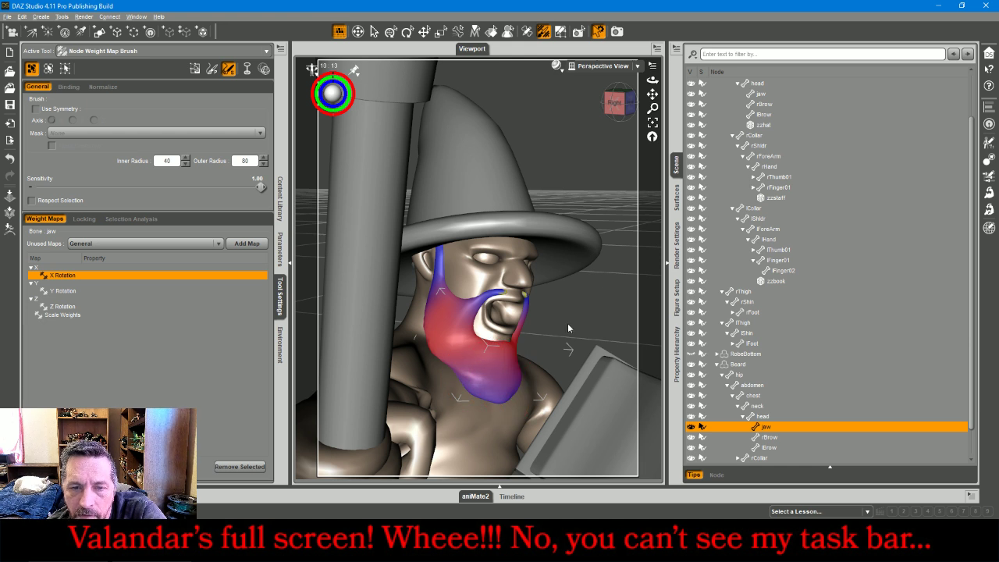
{"action": "left_click", "coordinate": [606, 107]}
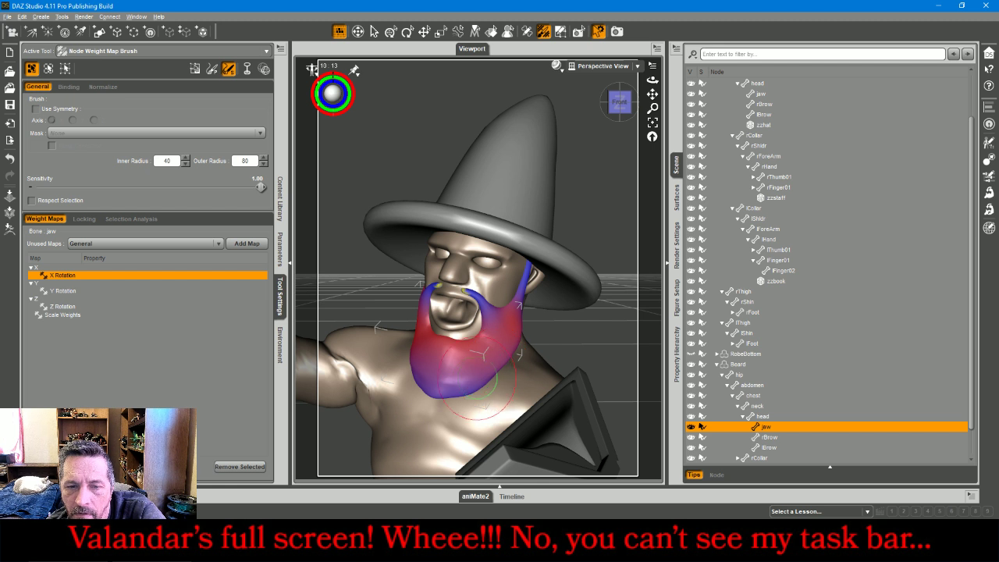
{"action": "left_click_drag", "start_coordinate": [421, 380], "coordinate": [413, 372]}
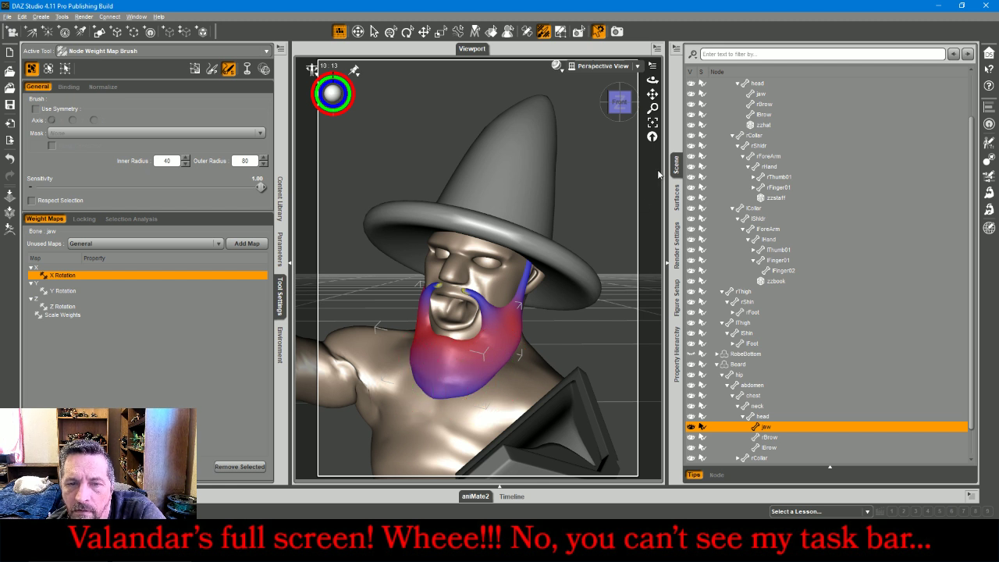
{"action": "left_click", "coordinate": [654, 123]}
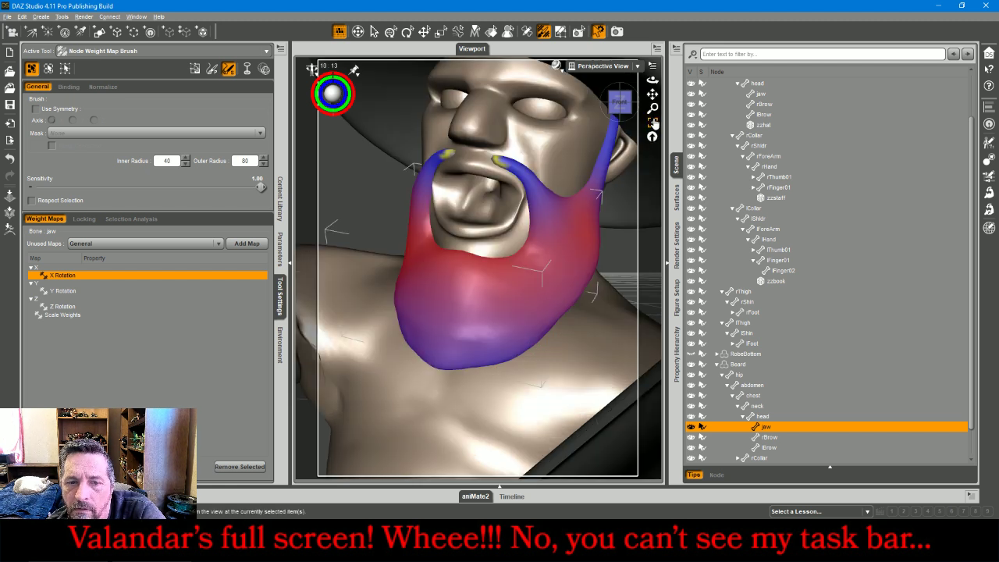
Return to the Node Selection tool, clear the selection, and reset the view to show the whole figure
{"action": "left_click", "coordinate": [375, 31]}
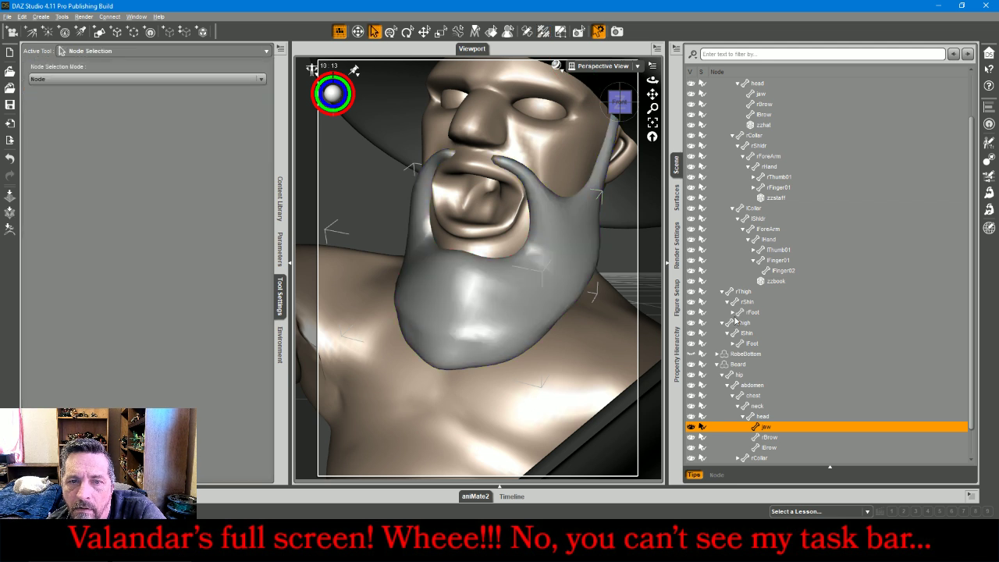
{"action": "left_click", "coordinate": [349, 194]}
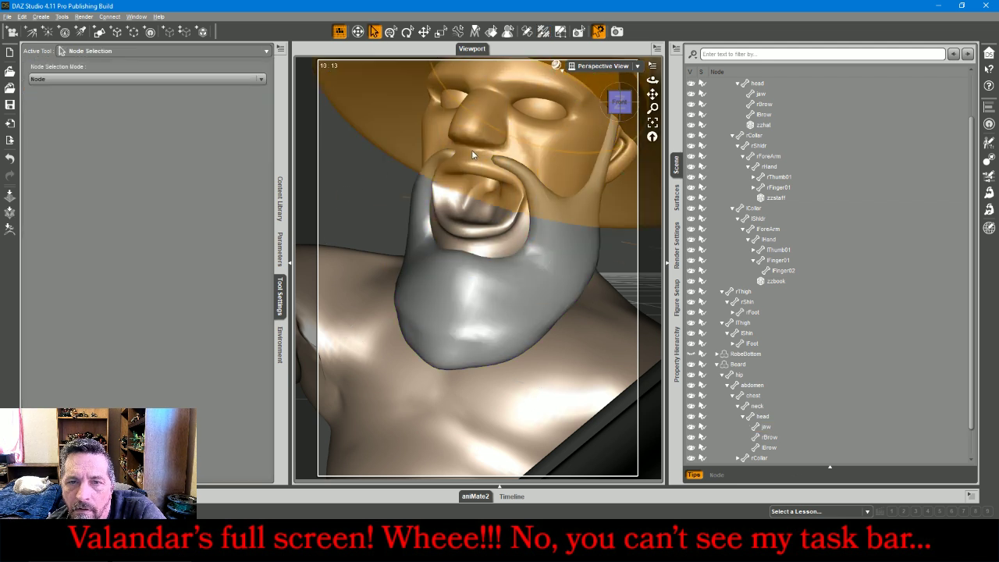
{"action": "left_click", "coordinate": [653, 136]}
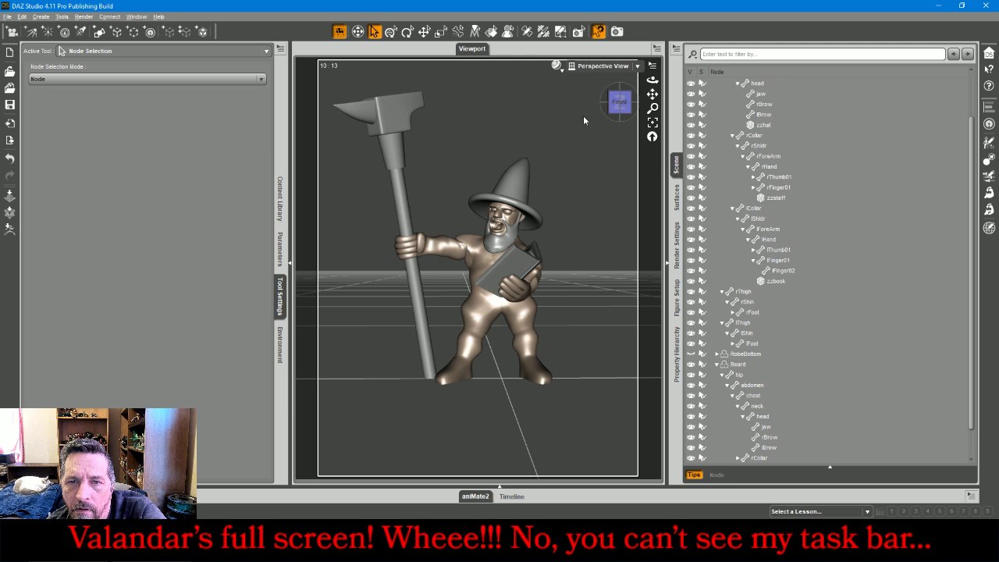
Show the RobeBottom figure and collapse the Beard figure's hierarchy in the scene
{"action": "left_click_drag", "start_coordinate": [618, 102], "coordinate": [714, 127]}
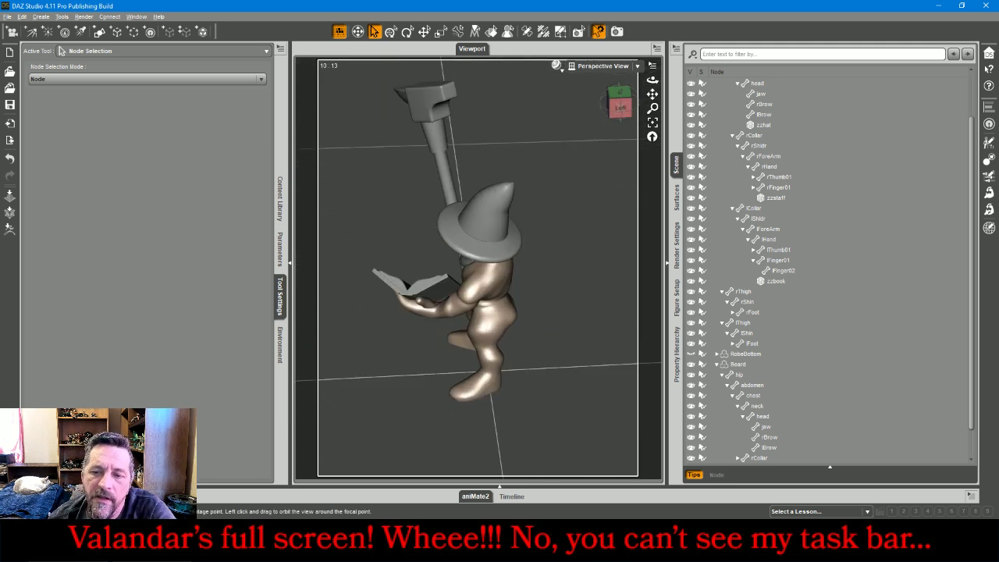
{"action": "left_click", "coordinate": [691, 355]}
{"action": "left_click", "coordinate": [716, 365]}
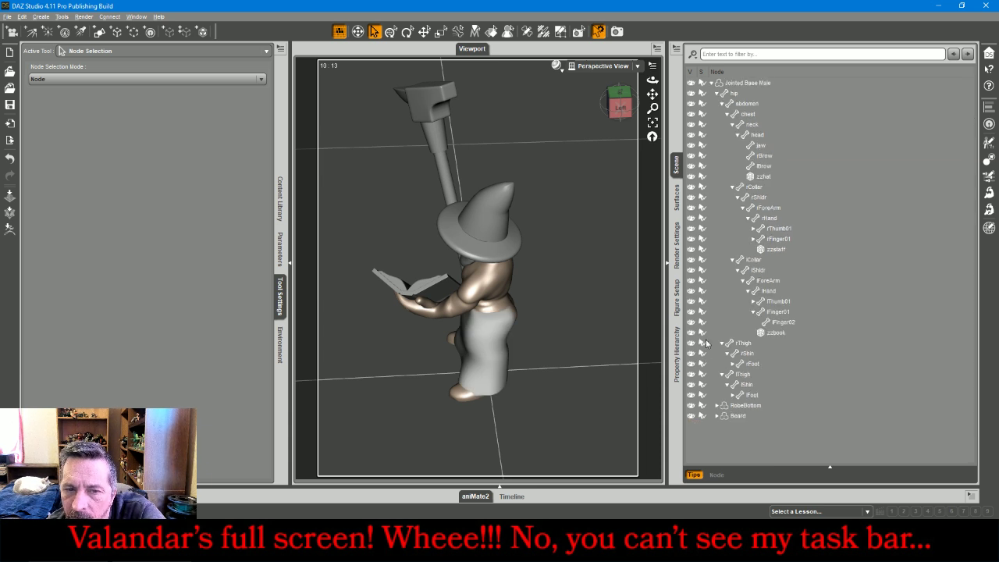
{"action": "left_click_drag", "start_coordinate": [628, 111], "coordinate": [463, 432]}
Switch to the YouTube live chat window to read the messages, and return to DAZ Studio
{"action": "mouse_move", "coordinate": [352, 546]}
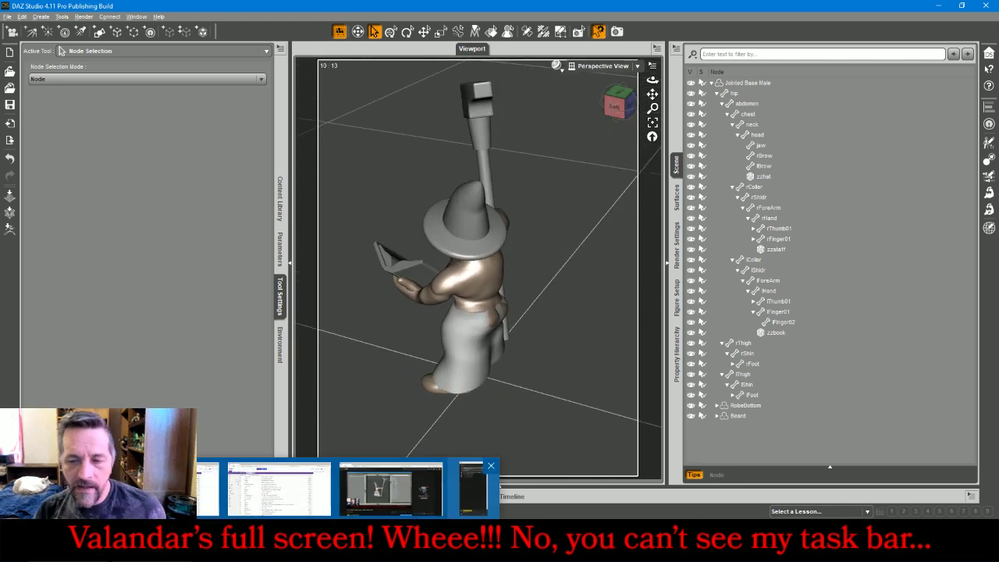
{"action": "left_click", "coordinate": [468, 492]}
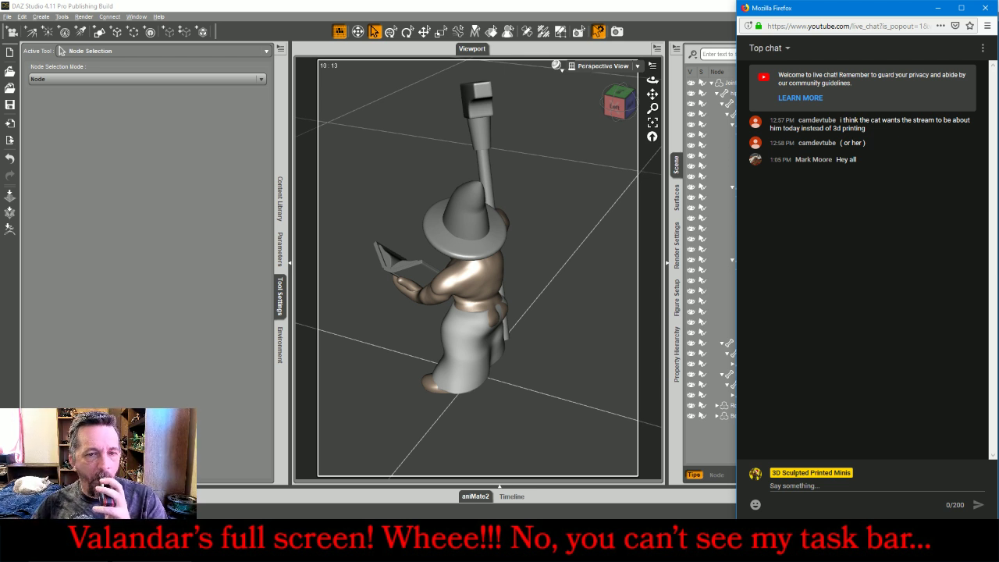
{"action": "mouse_move", "coordinate": [351, 547]}
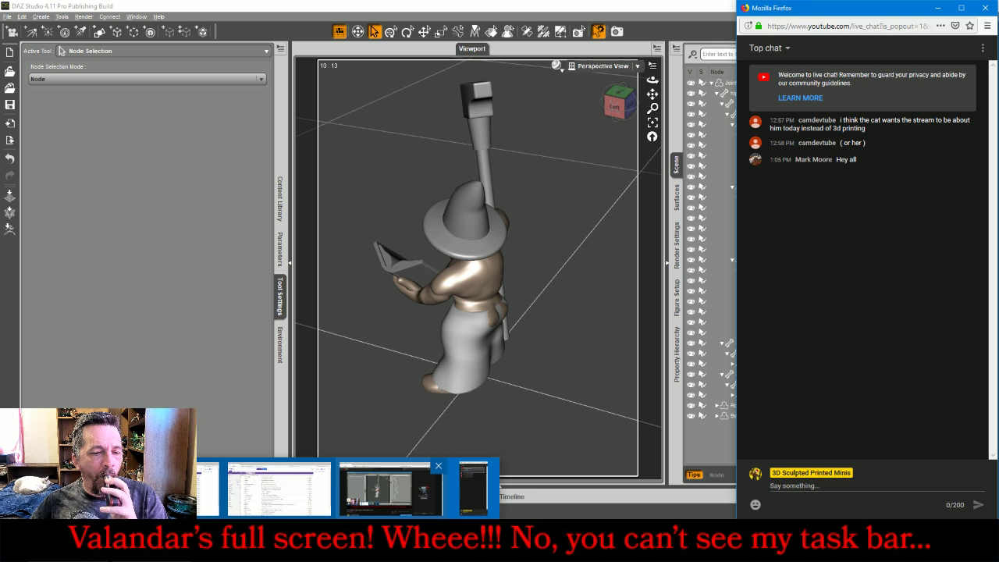
{"action": "left_click", "coordinate": [390, 488]}
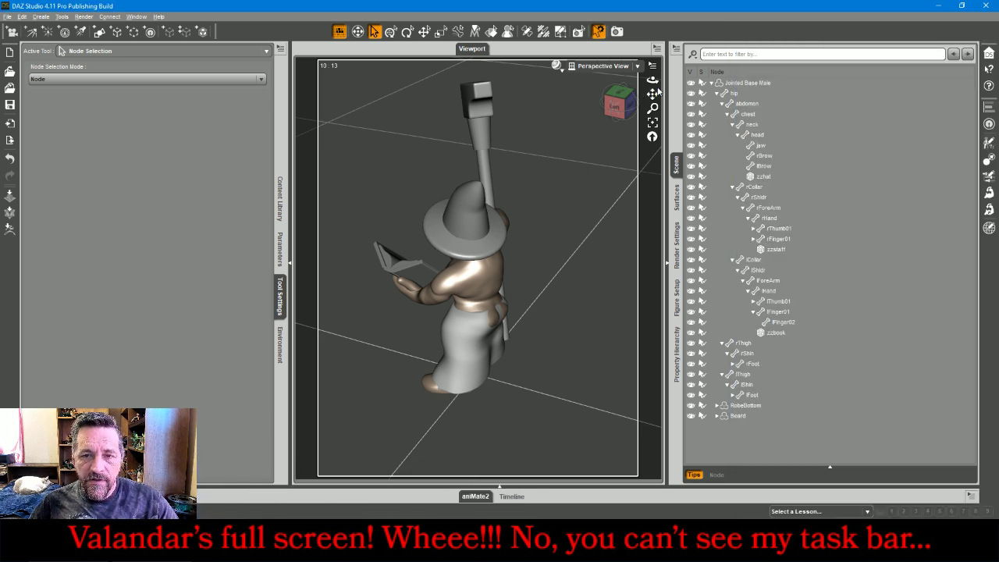
Hide zzhat, zzstaff, zzbook, RobeBottom and Beard, leaving only the body of the Jointed Base Male
{"action": "left_click", "coordinate": [616, 116]}
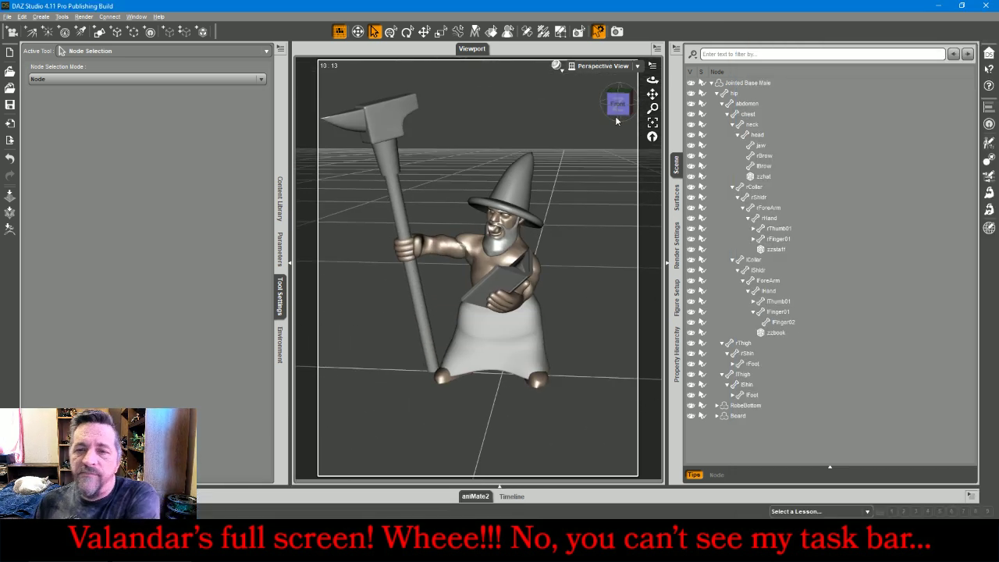
{"action": "left_click", "coordinate": [690, 178]}
{"action": "left_click", "coordinate": [691, 250]}
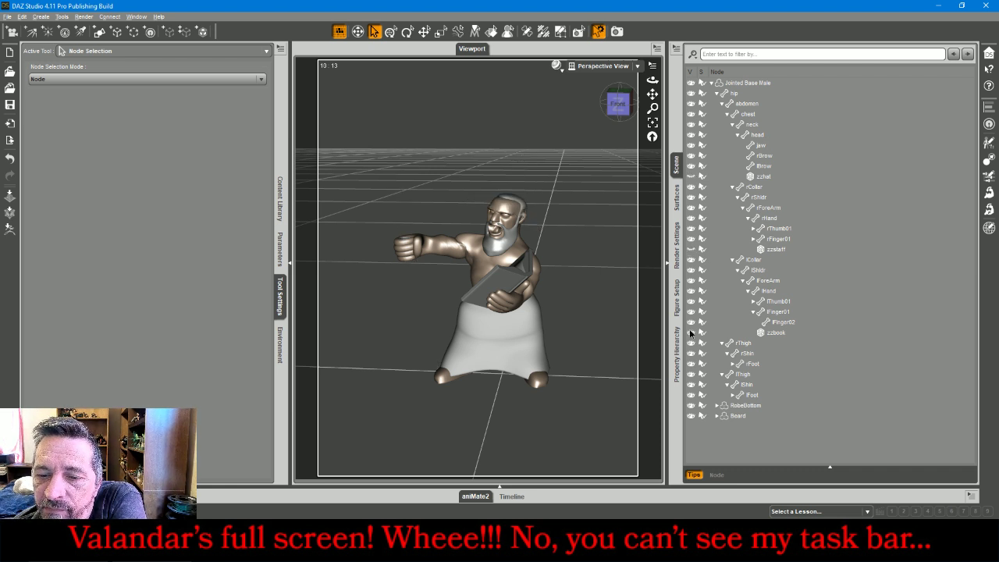
{"action": "left_click", "coordinate": [690, 332]}
{"action": "left_click", "coordinate": [690, 405]}
{"action": "left_click", "coordinate": [690, 415]}
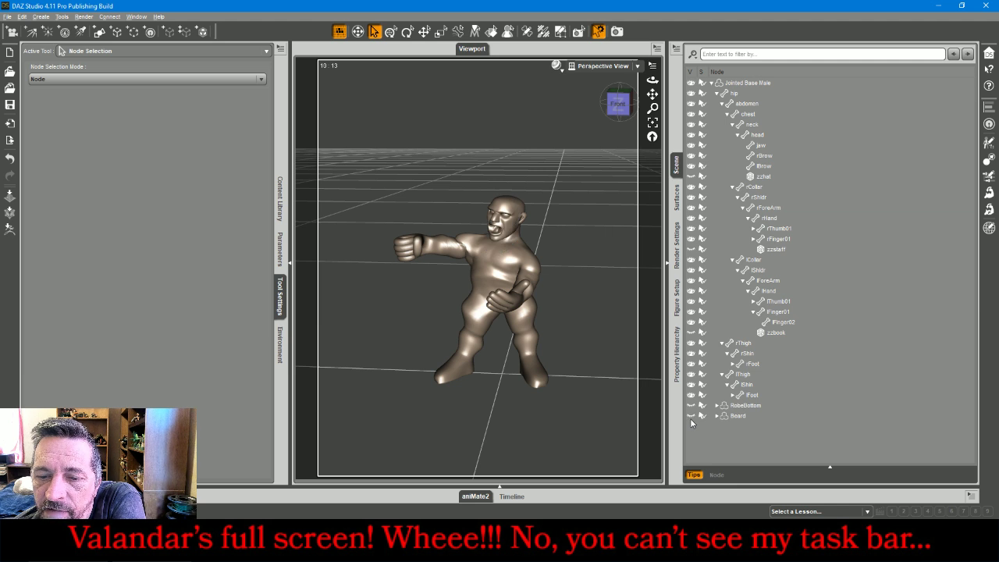
Export the visible body as Body.obj into the DwarvenMage folder
{"action": "left_click", "coordinate": [21, 16]}
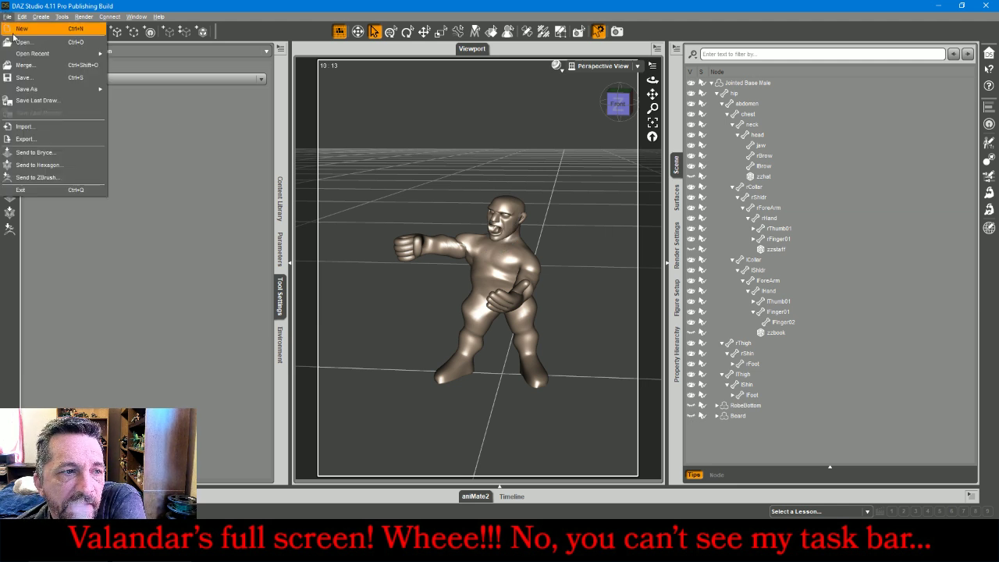
{"action": "left_click", "coordinate": [36, 141]}
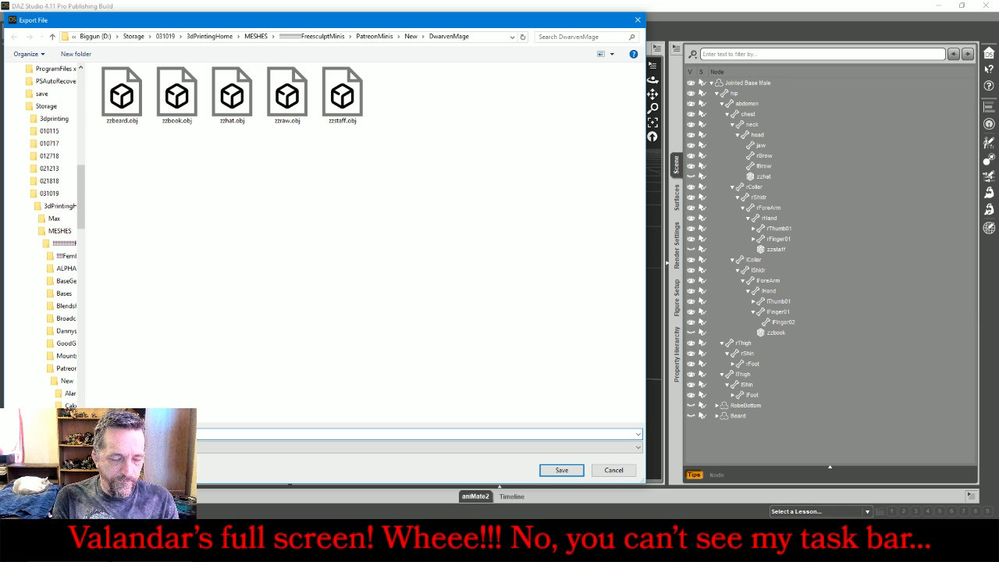
{"action": "key", "text": "Return"}
{"action": "key", "text": "Return"}
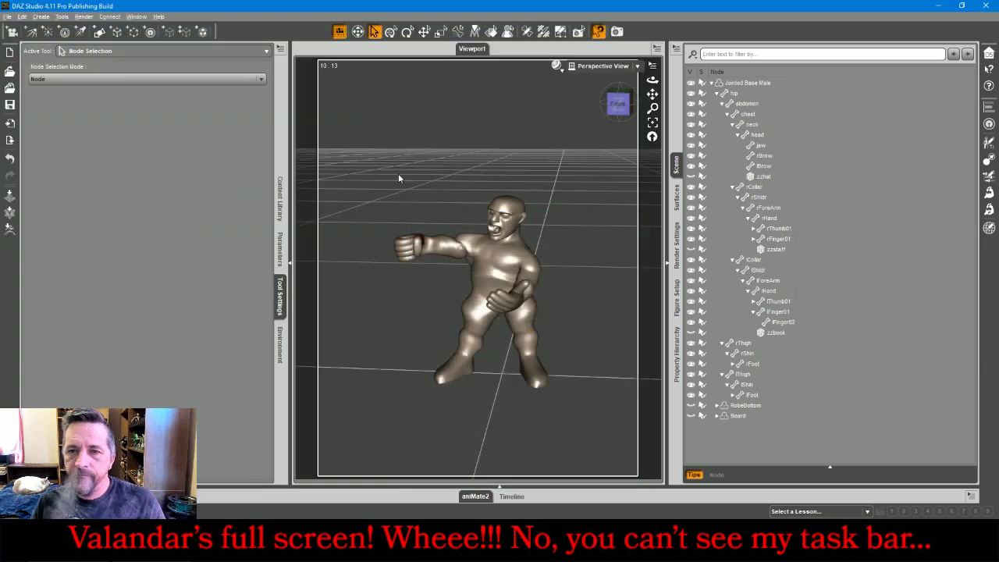
Hide the Jointed Base Male, show zzhat, and export the hat alone as hat.obj with the current OBJ options
{"action": "left_click", "coordinate": [692, 83]}
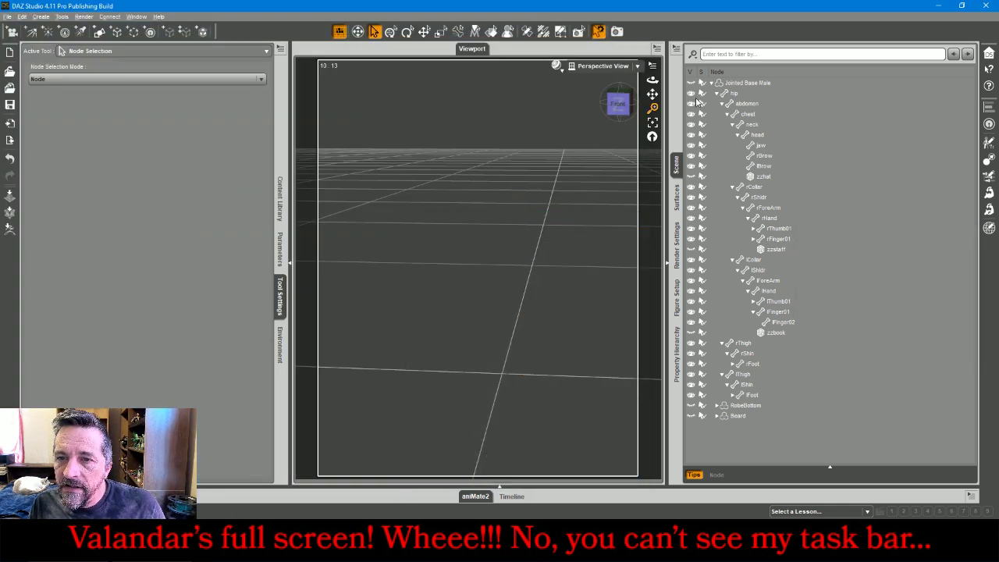
{"action": "left_click", "coordinate": [691, 177]}
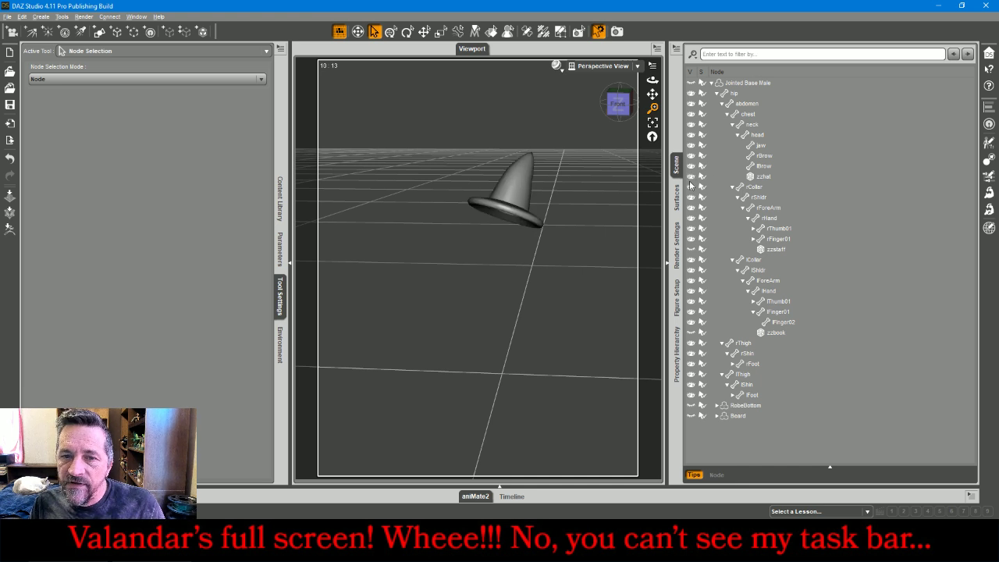
{"action": "left_click", "coordinate": [9, 17]}
{"action": "left_click", "coordinate": [39, 139]}
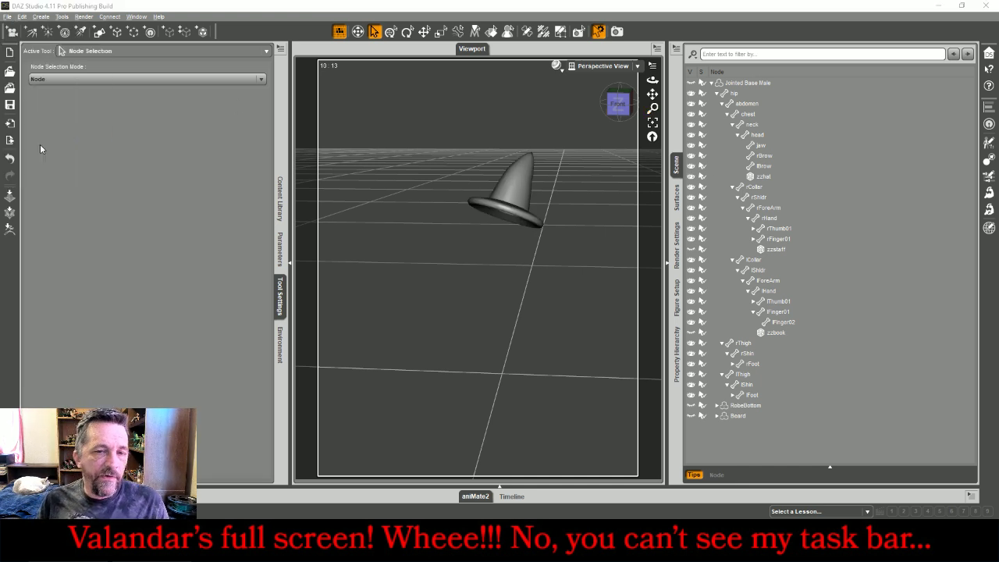
{"action": "key", "text": "Return"}
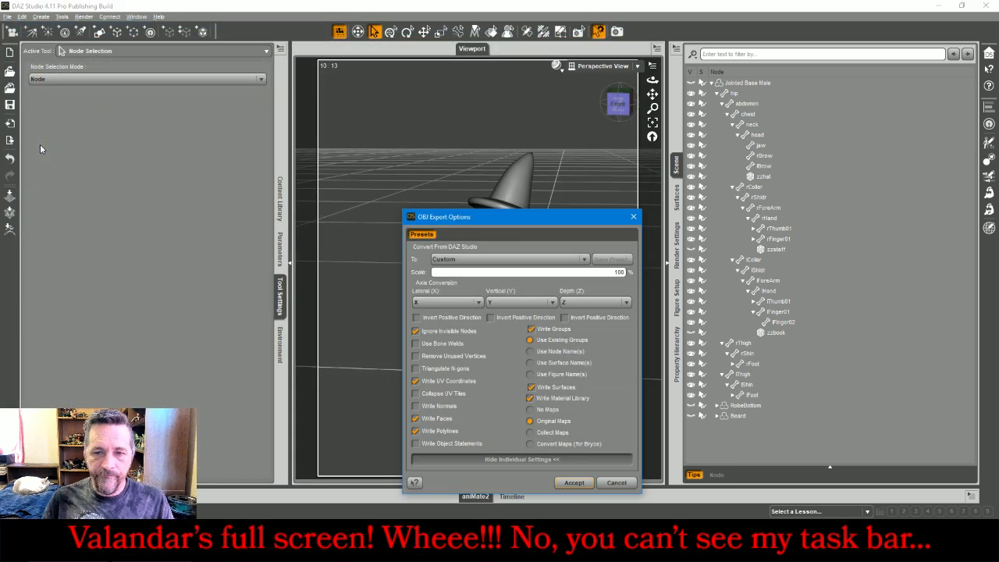
{"action": "left_click", "coordinate": [574, 483]}
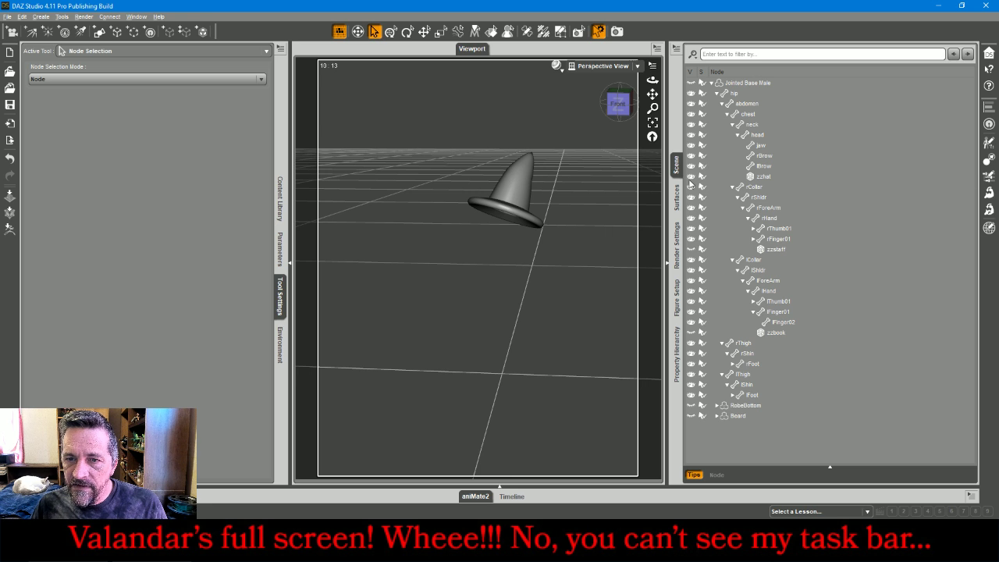
Hide zzhat, show zzstaff, and export the staff alone as staff.obj with the current OBJ options
{"action": "left_click", "coordinate": [690, 177]}
{"action": "left_click", "coordinate": [690, 249]}
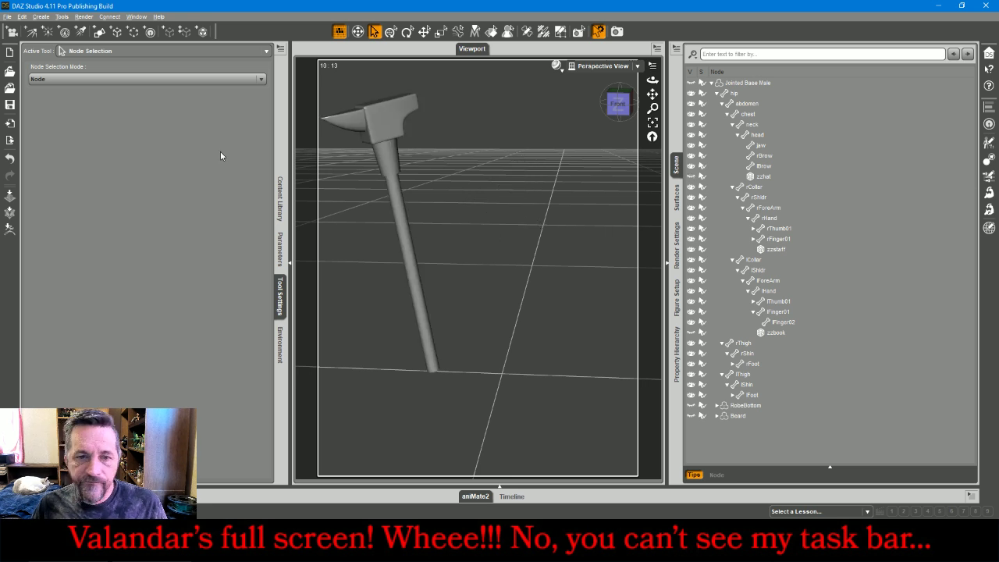
{"action": "left_click", "coordinate": [7, 17]}
{"action": "left_click", "coordinate": [45, 143]}
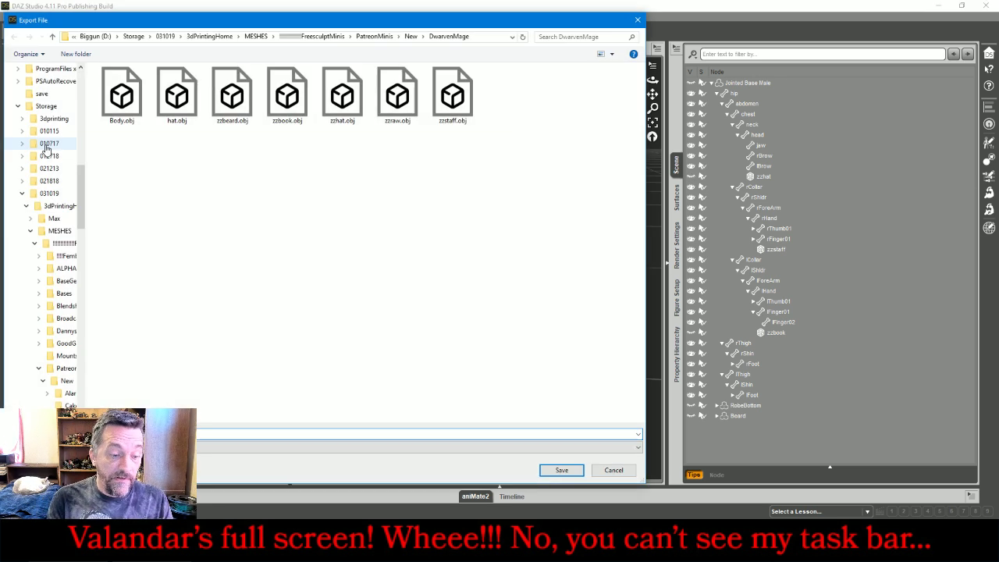
{"action": "key", "text": "Return"}
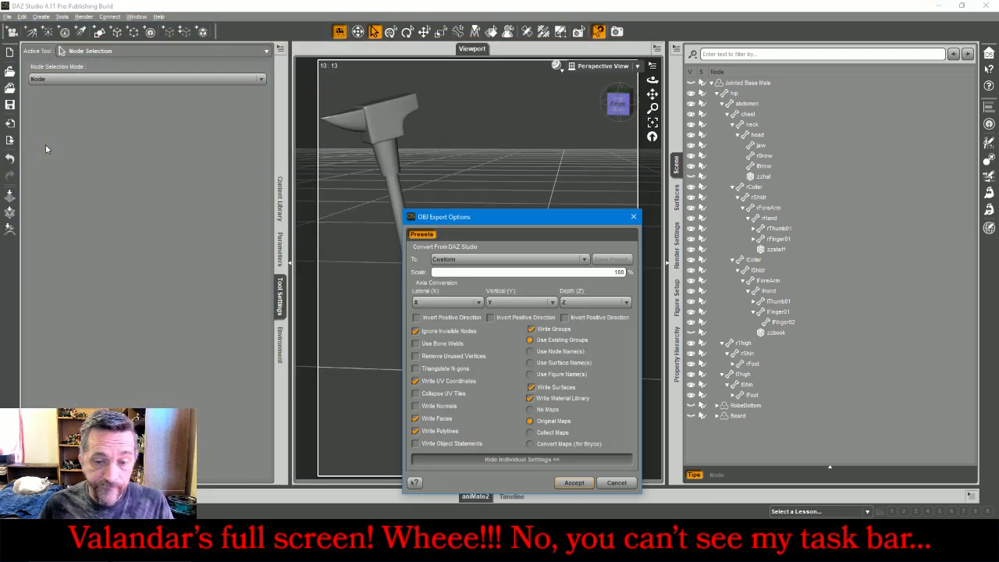
{"action": "left_click", "coordinate": [575, 483]}
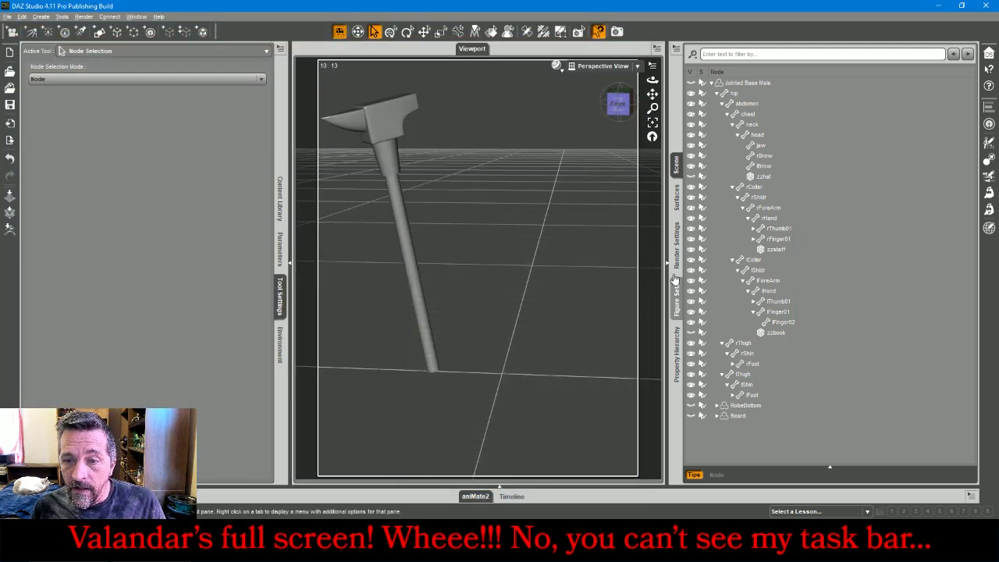
Hide zzstaff, show zzbook, and export the book alone as book.obj with the current OBJ options
{"action": "left_click", "coordinate": [692, 250]}
{"action": "left_click", "coordinate": [691, 332]}
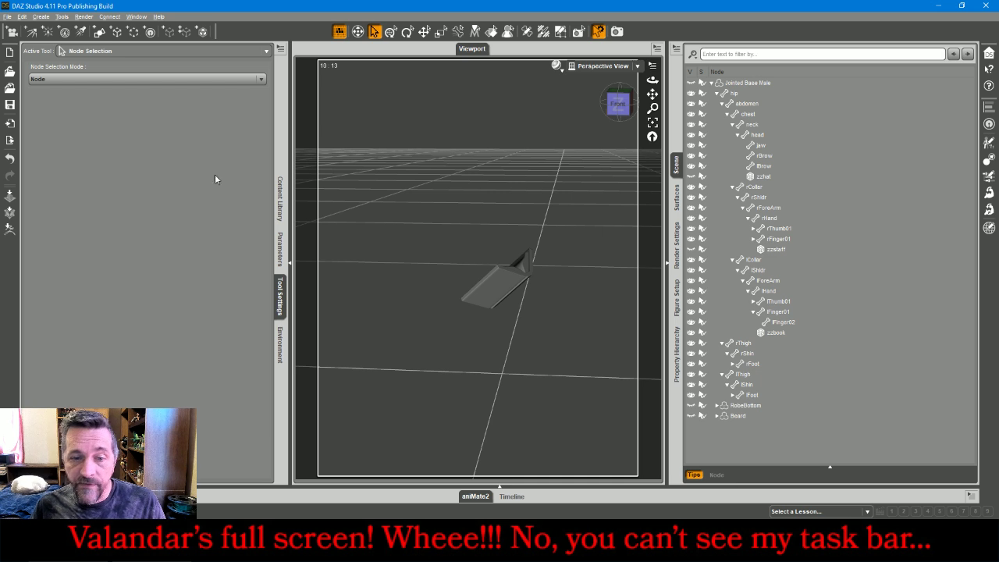
{"action": "left_click", "coordinate": [7, 17]}
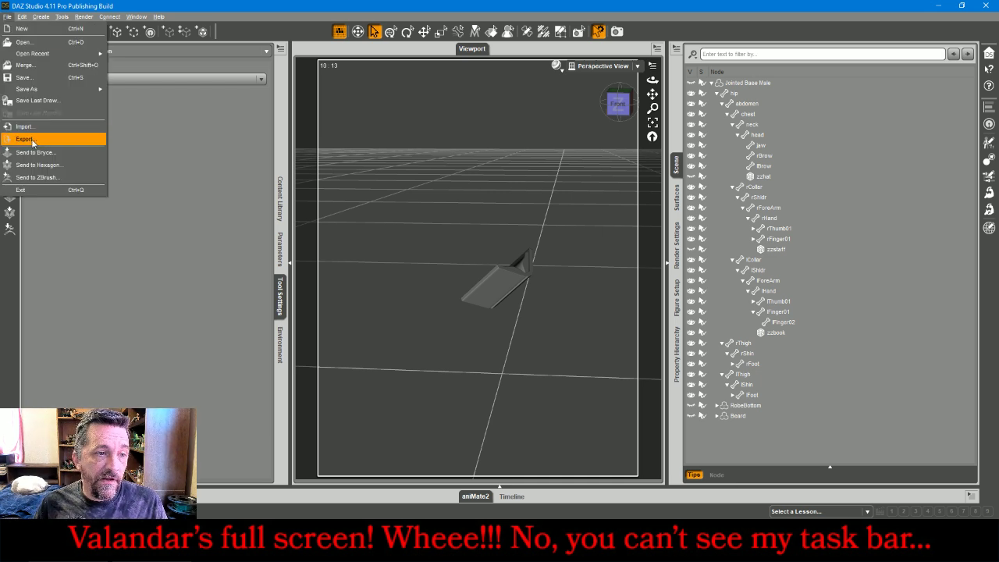
{"action": "left_click", "coordinate": [26, 139]}
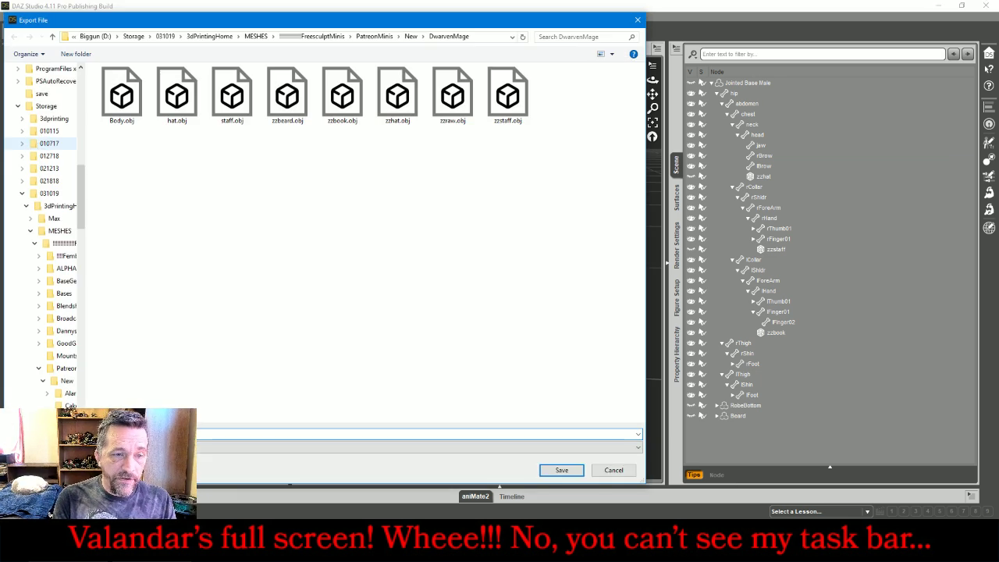
{"action": "key", "text": "Return"}
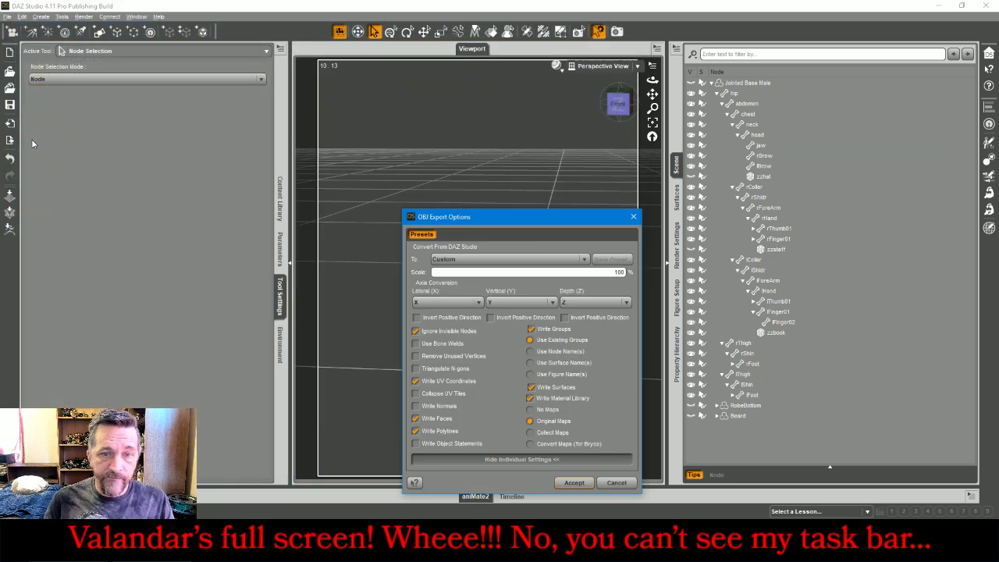
{"action": "left_click", "coordinate": [574, 483]}
Hide zzbook and show RobeBottom
{"action": "left_click", "coordinate": [691, 333]}
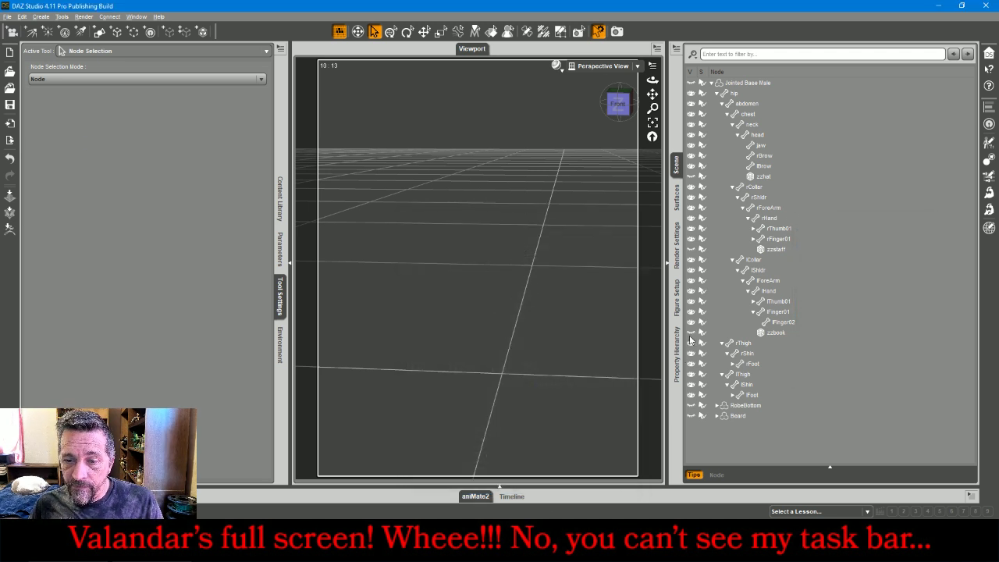
{"action": "left_click", "coordinate": [691, 406]}
{"action": "left_click", "coordinate": [7, 16]}
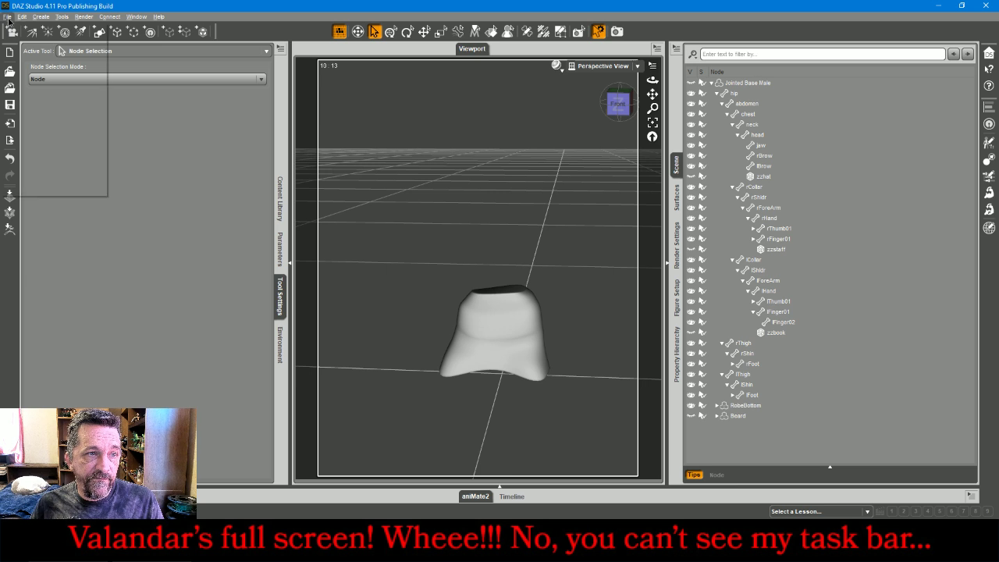
{"action": "left_click", "coordinate": [47, 139]}
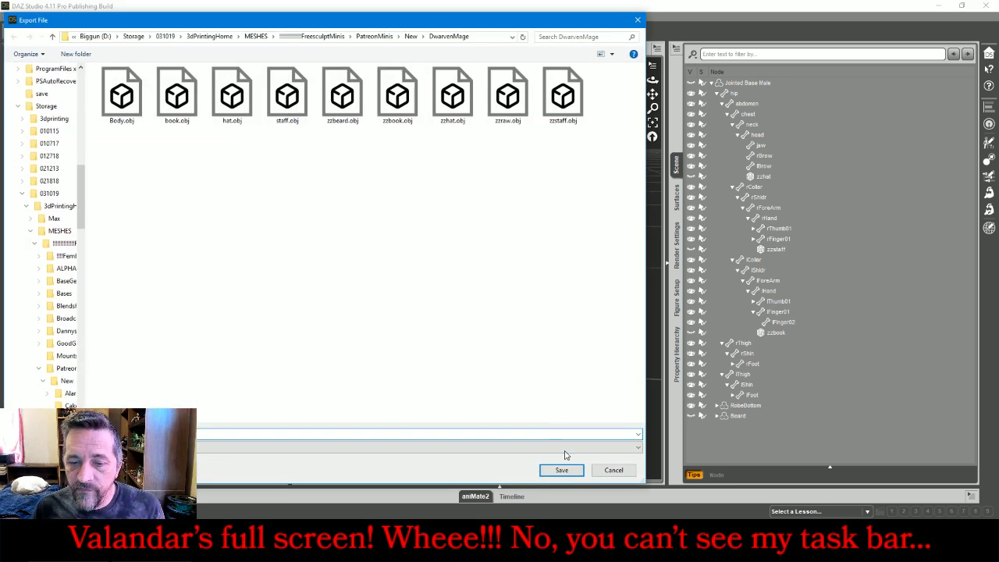
{"action": "left_click", "coordinate": [614, 471]}
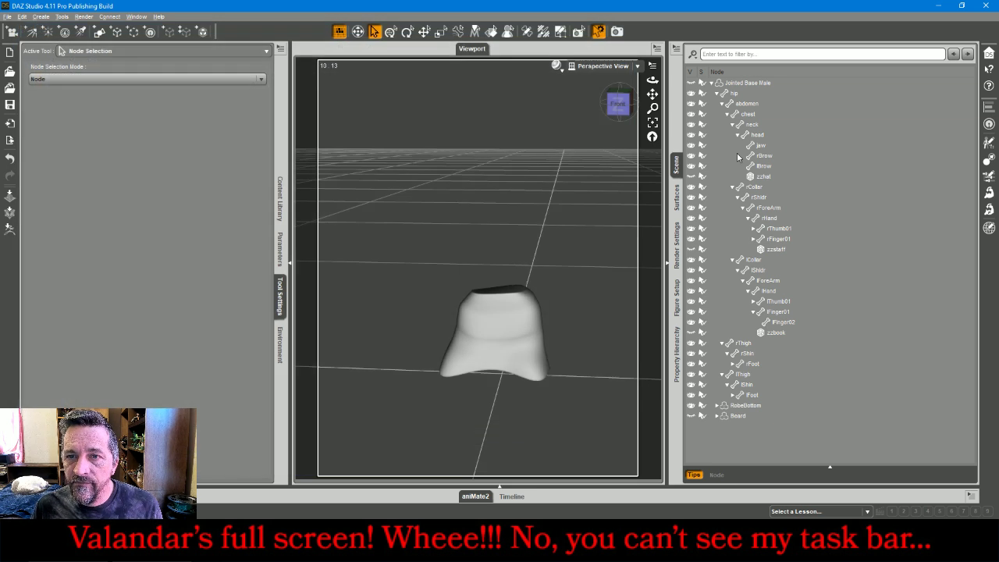
Show the Jointed Base Male and import 2BaseMagicCircle.OBJ from the Bases folder
{"action": "left_click", "coordinate": [691, 83]}
{"action": "left_click", "coordinate": [7, 17]}
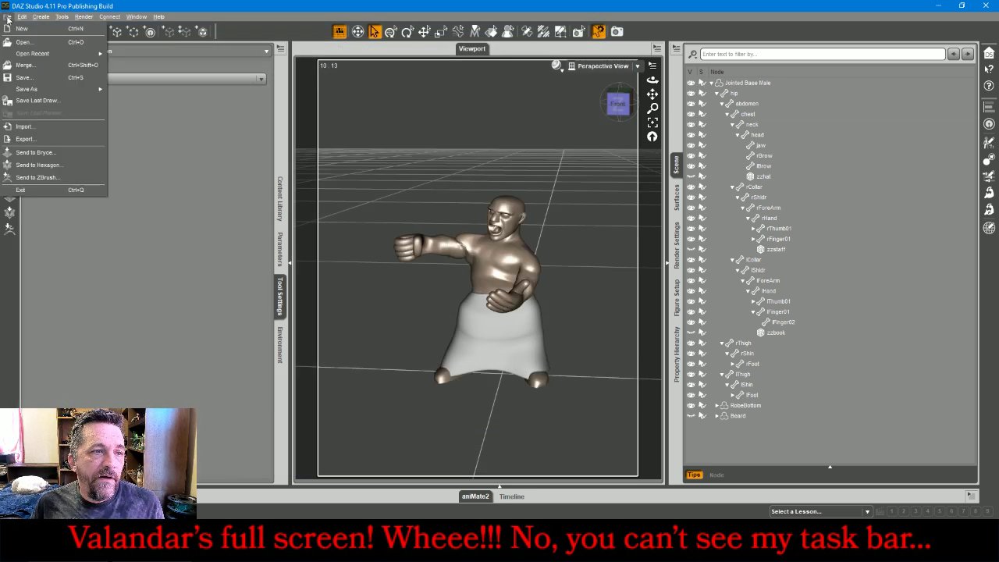
{"action": "left_click", "coordinate": [34, 129]}
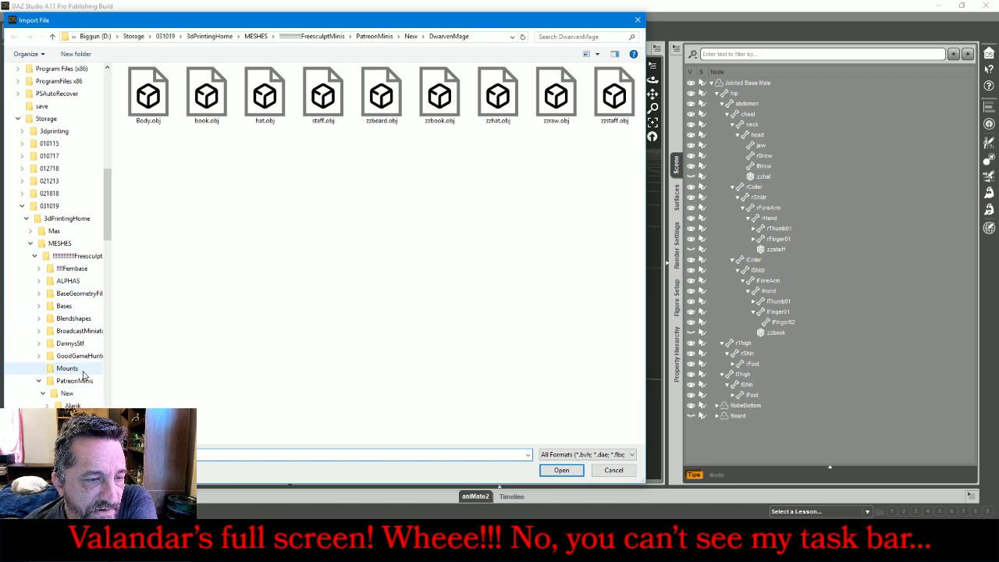
{"action": "left_click", "coordinate": [63, 307]}
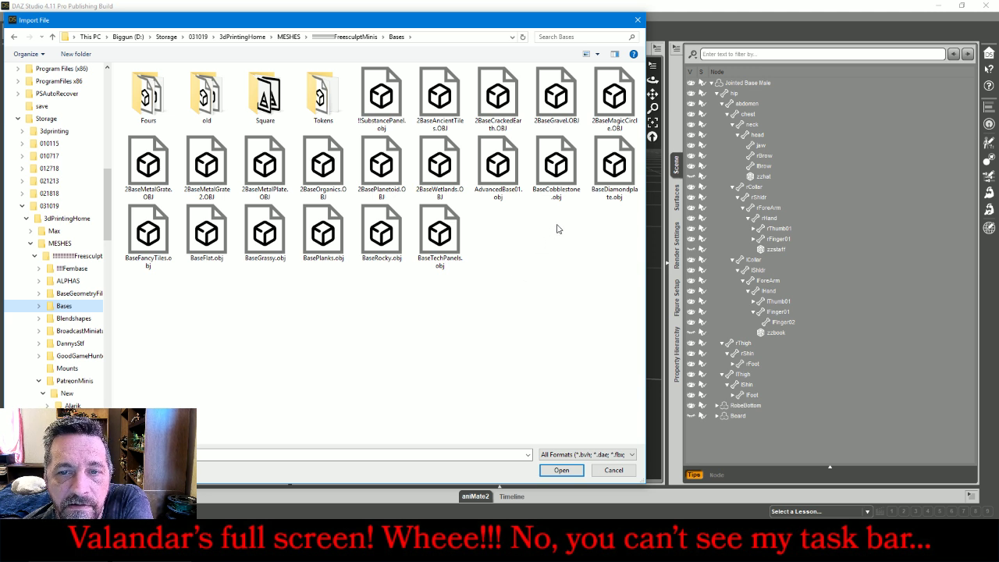
{"action": "double_click", "coordinate": [615, 99]}
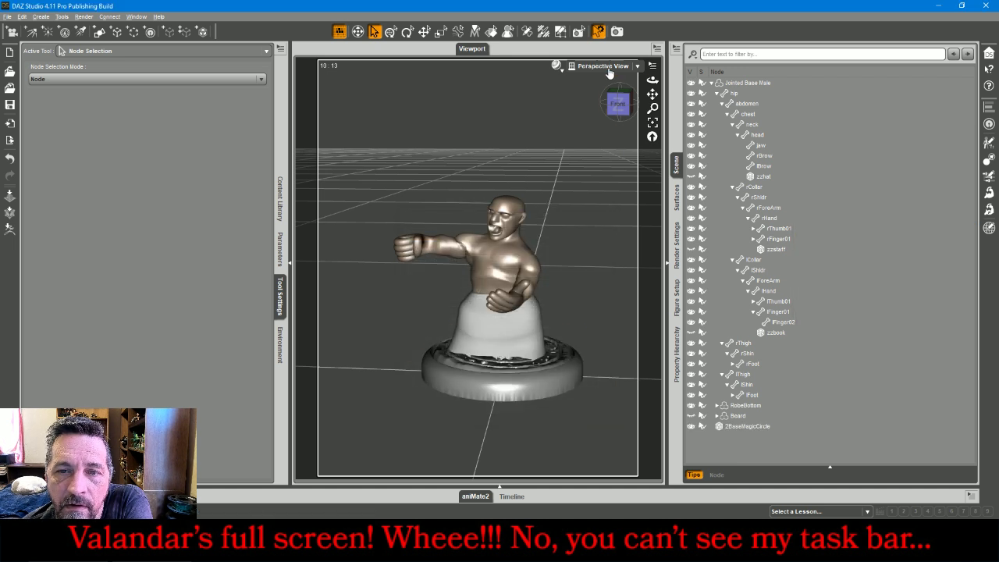
In the Front View, lower the 2BaseMagicCircle base with the Translate tool until its top sits beneath the figure's feet
{"action": "left_click", "coordinate": [609, 66]}
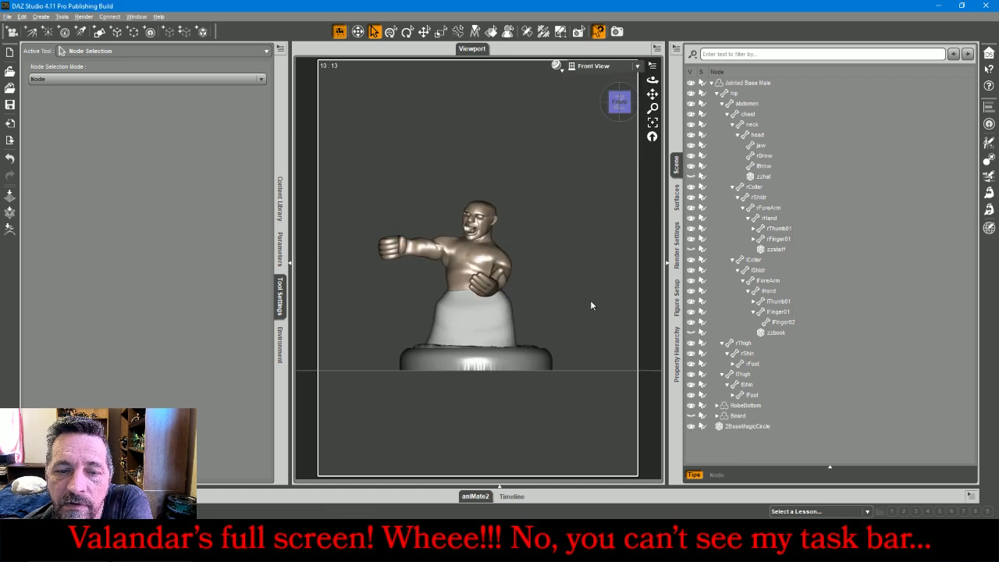
{"action": "left_click", "coordinate": [538, 366]}
{"action": "left_click", "coordinate": [424, 31]}
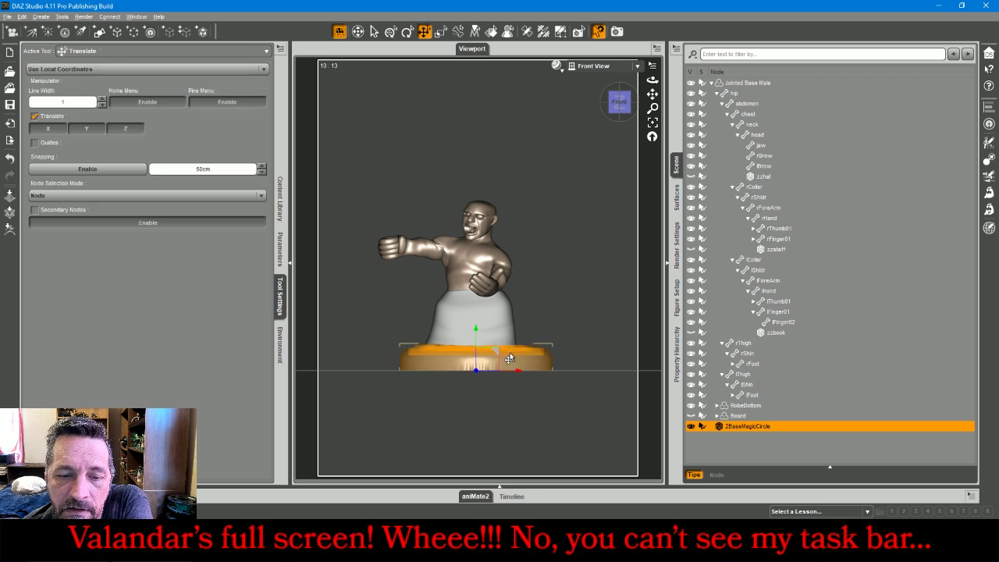
{"action": "left_click_drag", "start_coordinate": [476, 355], "coordinate": [489, 380]}
In the Right View, frame 2BaseMagicCircle and slide it forward along its Z axis beneath the figure's feet
{"action": "left_click", "coordinate": [594, 66]}
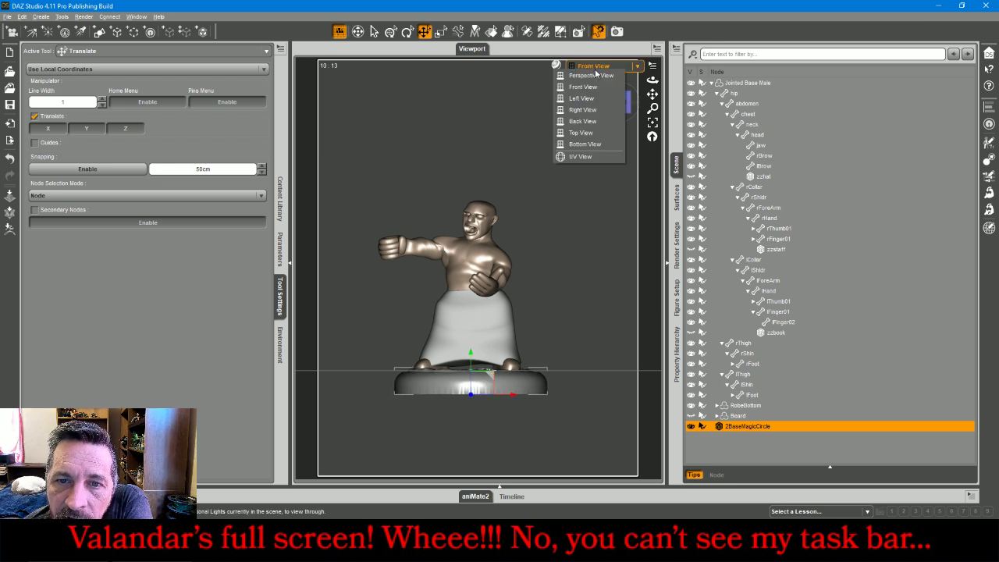
{"action": "left_click", "coordinate": [599, 122]}
{"action": "left_click", "coordinate": [598, 105]}
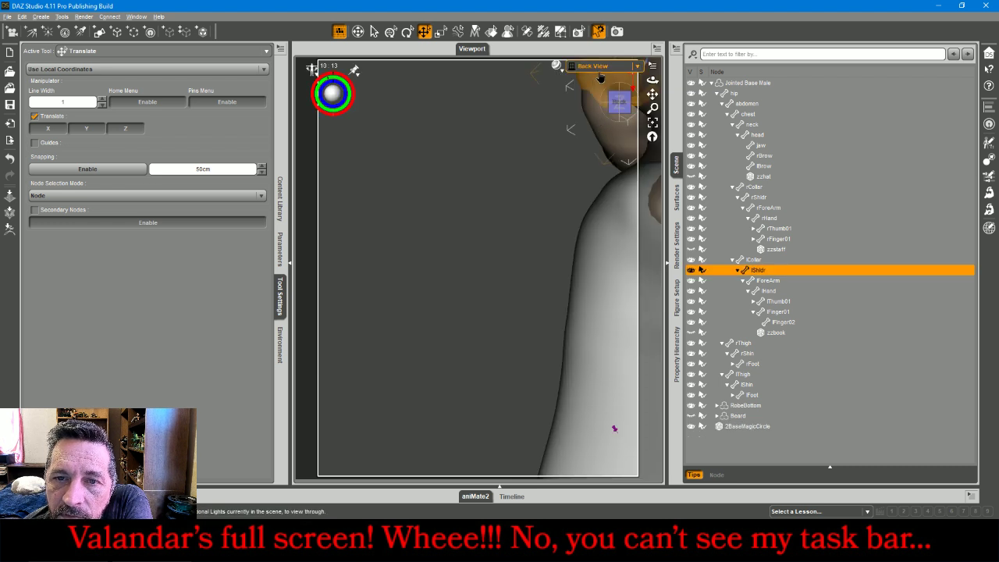
{"action": "left_click", "coordinate": [594, 66]}
{"action": "left_click", "coordinate": [599, 111]}
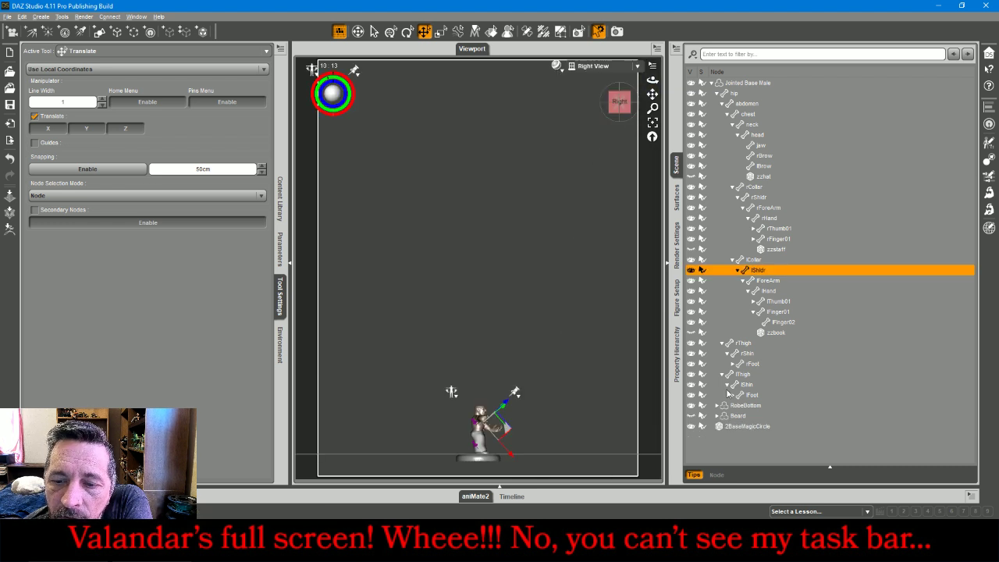
{"action": "left_click", "coordinate": [748, 427]}
{"action": "left_click", "coordinate": [653, 122]}
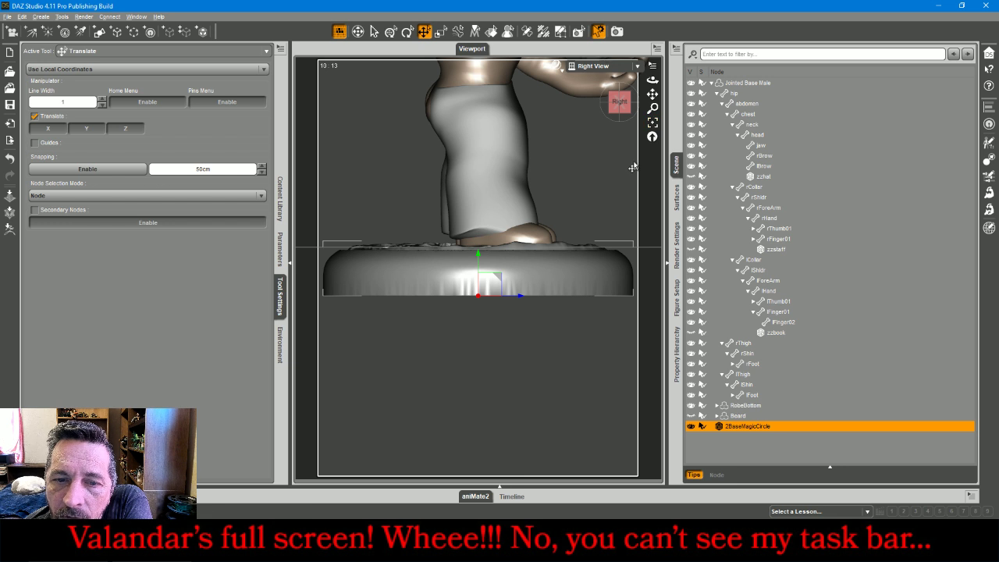
{"action": "left_click_drag", "start_coordinate": [517, 300], "coordinate": [562, 305]}
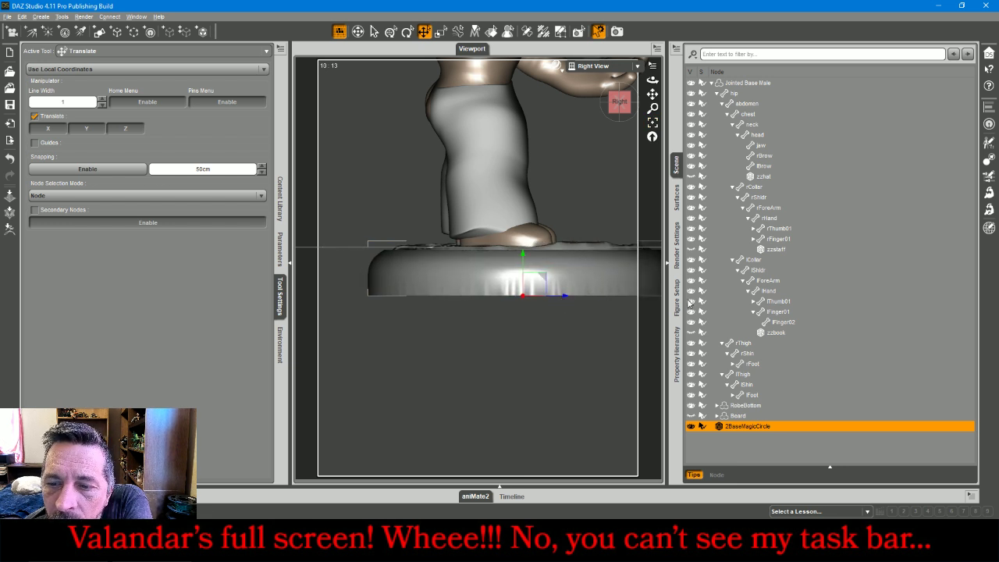
Show zzstaff and, in the Perspective View, shift the base slightly along its X axis toward the staff
{"action": "left_click", "coordinate": [691, 249]}
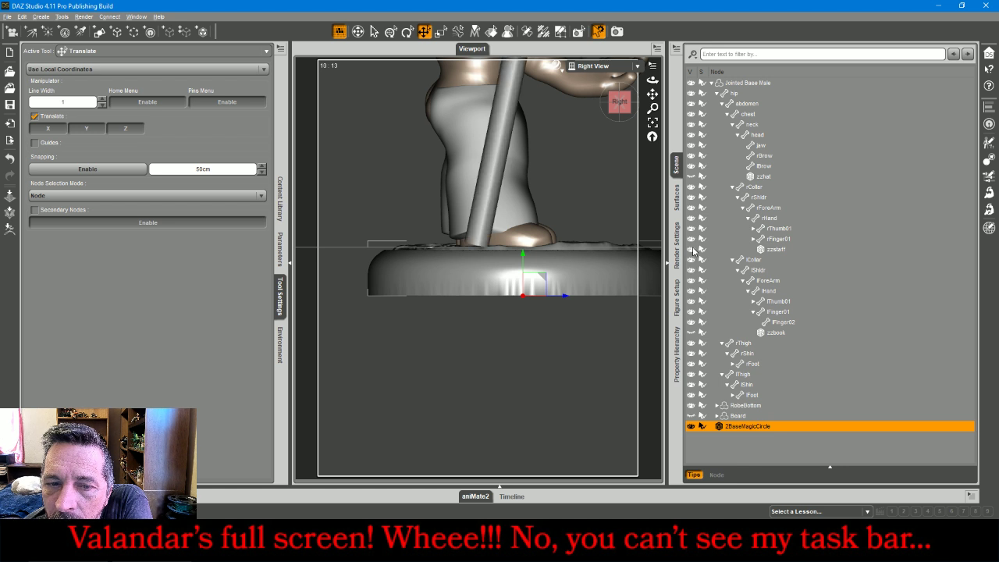
{"action": "left_click", "coordinate": [590, 66]}
{"action": "left_click", "coordinate": [591, 69]}
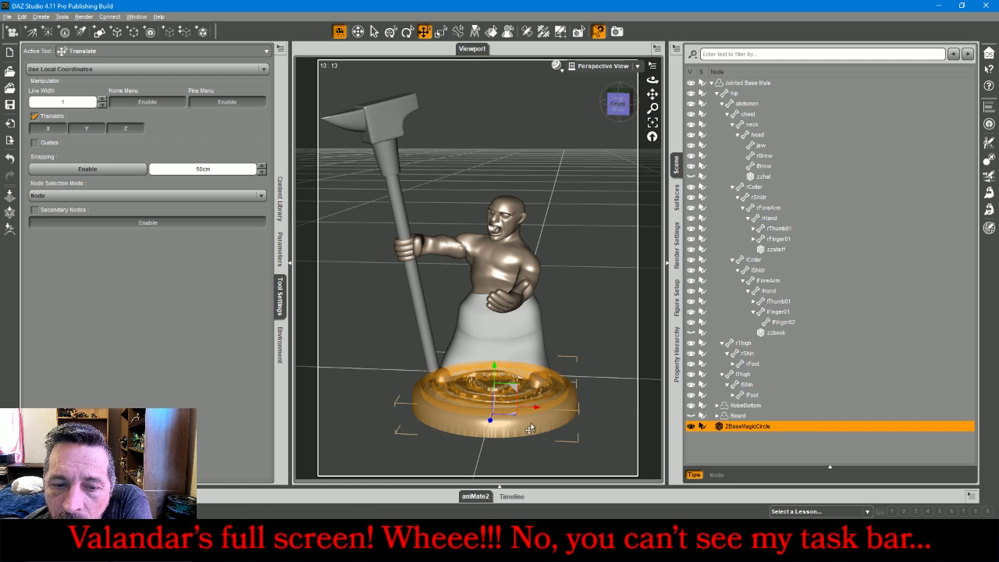
{"action": "left_click_drag", "start_coordinate": [538, 417], "coordinate": [529, 412]}
In the Front View, raise the base slightly so it meets the figure's feet and the staff's end
{"action": "left_click", "coordinate": [600, 66]}
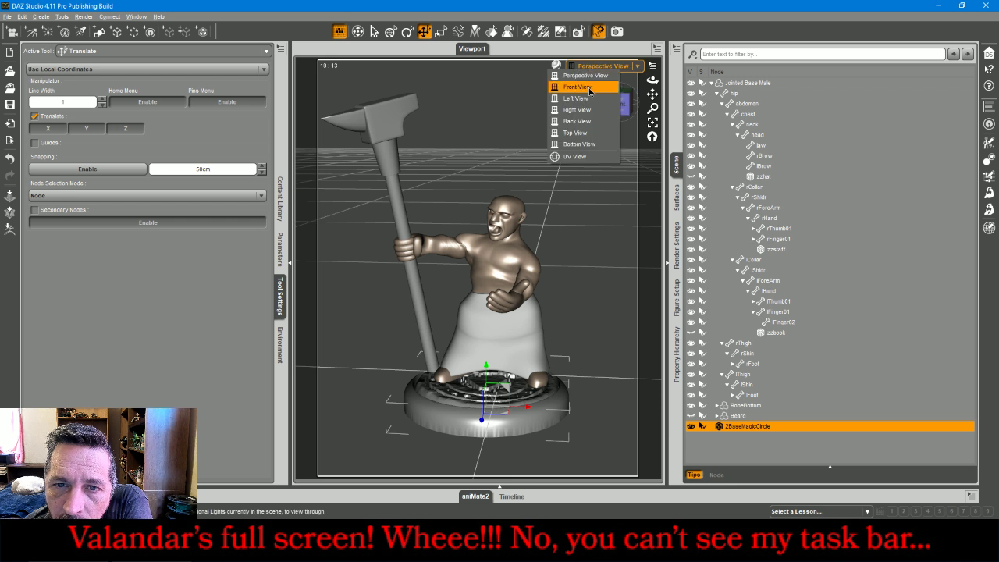
{"action": "left_click", "coordinate": [581, 82]}
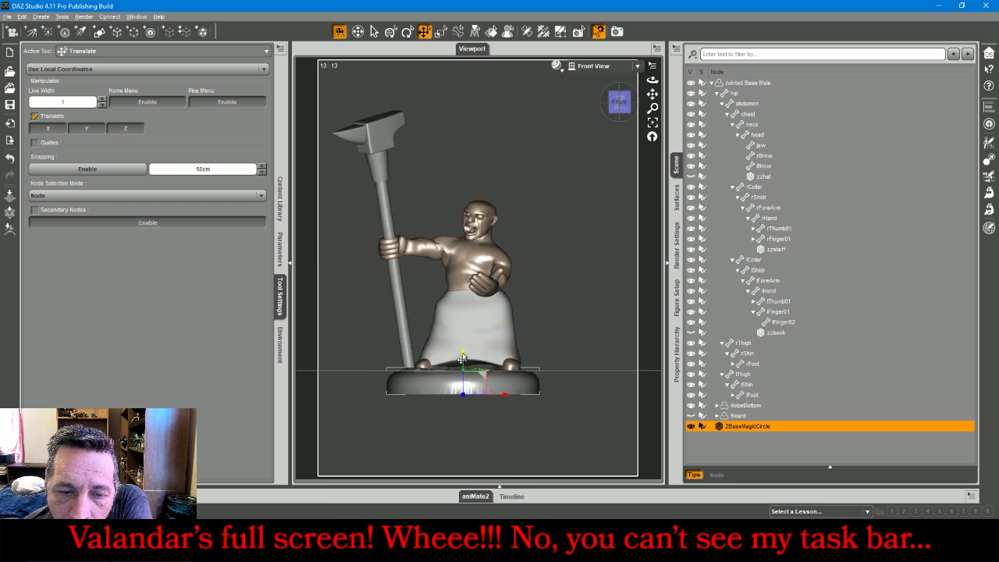
{"action": "left_click_drag", "start_coordinate": [465, 358], "coordinate": [465, 356]}
{"action": "left_click", "coordinate": [604, 331]}
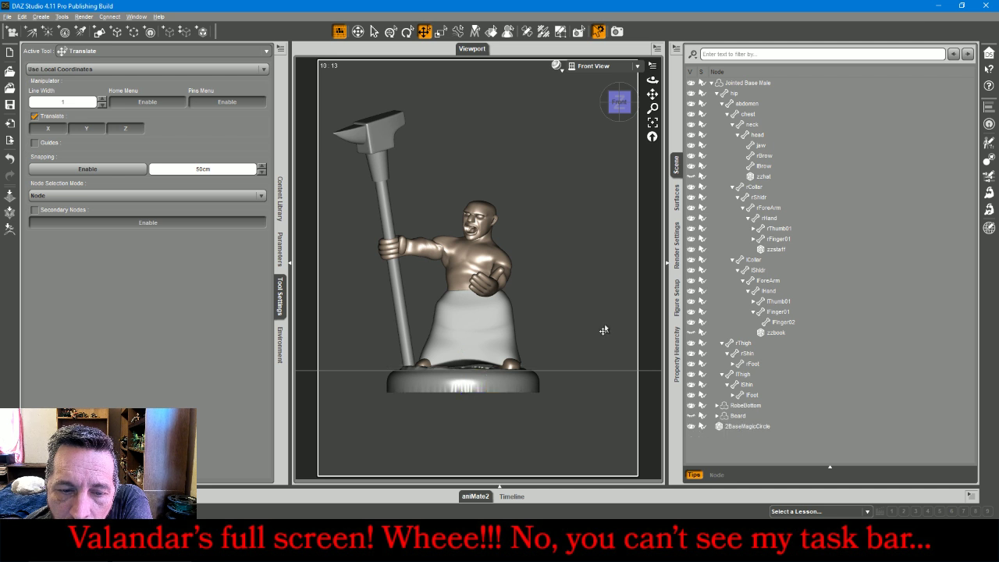
Select RobeBottom's shin, foot and toe bones on both legs and set their Y Scale to 102.7%
{"action": "left_click", "coordinate": [717, 406]}
{"action": "scroll", "coordinate": [816, 389], "scroll_direction": "down", "scroll_amount": 5}
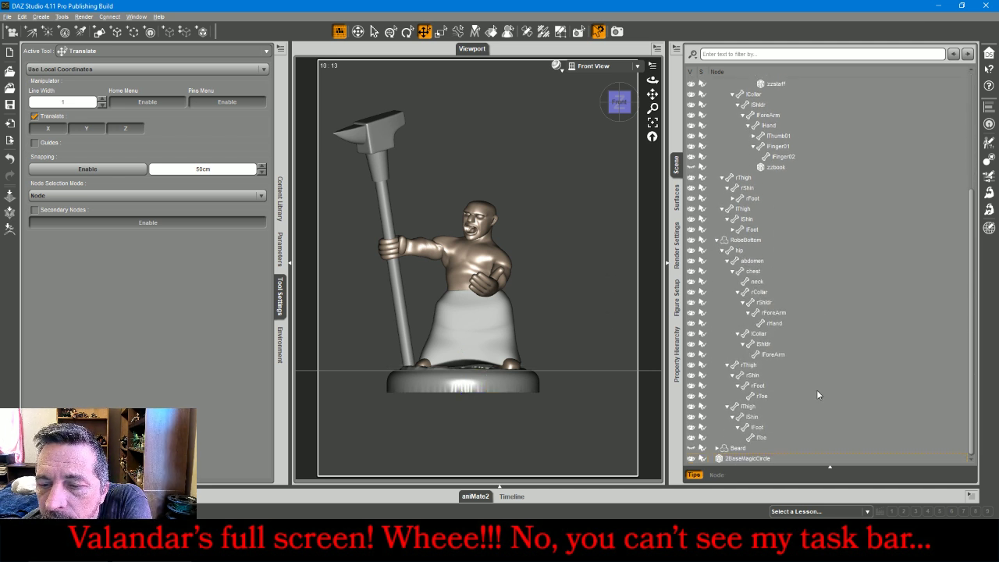
{"action": "left_click", "coordinate": [752, 375]}
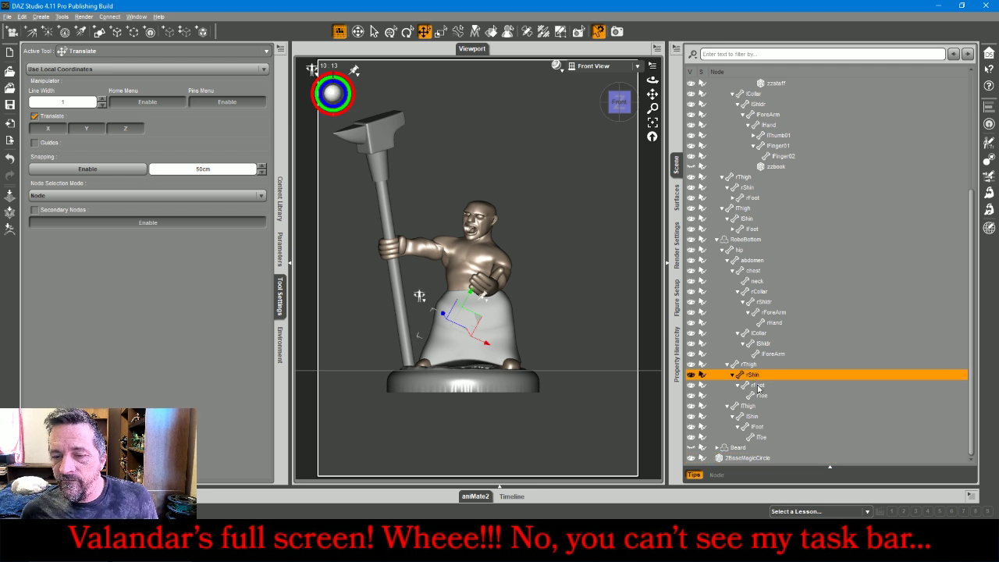
{"action": "left_click", "coordinate": [758, 386], "text": "ctrl"}
{"action": "left_click", "coordinate": [762, 396], "text": "ctrl"}
{"action": "left_click", "coordinate": [751, 417], "text": "ctrl"}
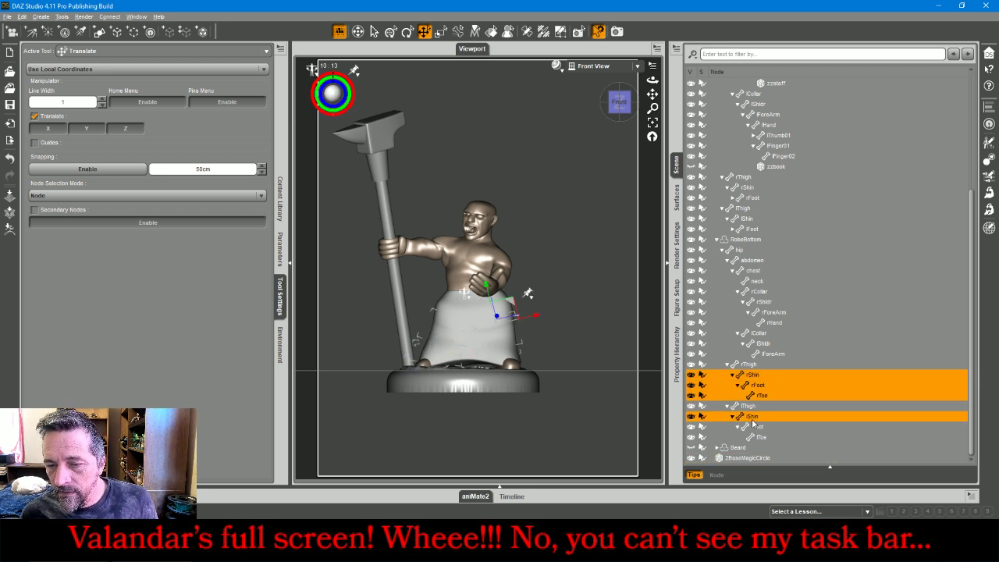
{"action": "left_click", "coordinate": [757, 427], "text": "ctrl"}
{"action": "left_click", "coordinate": [760, 437], "text": "ctrl"}
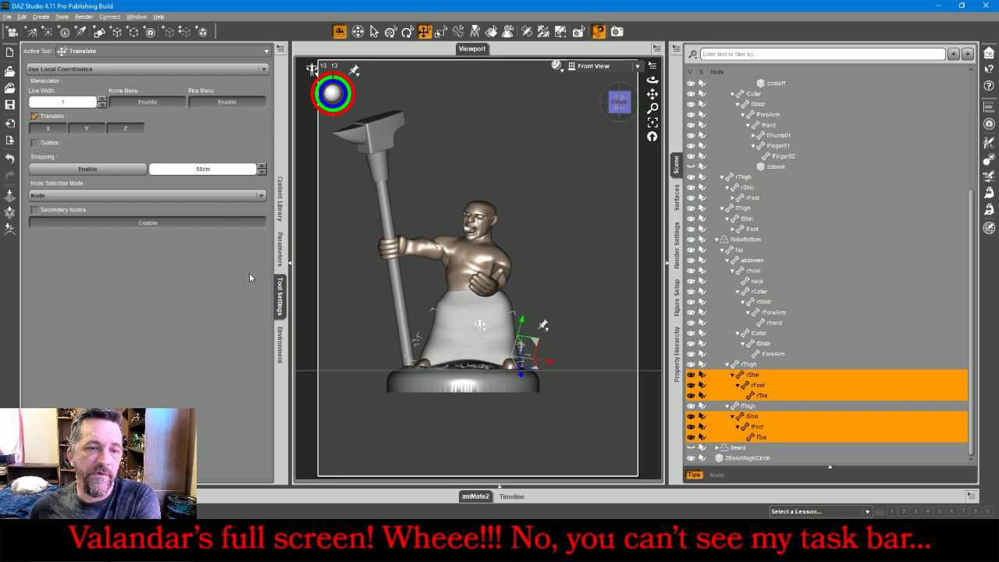
{"action": "left_click", "coordinate": [279, 221]}
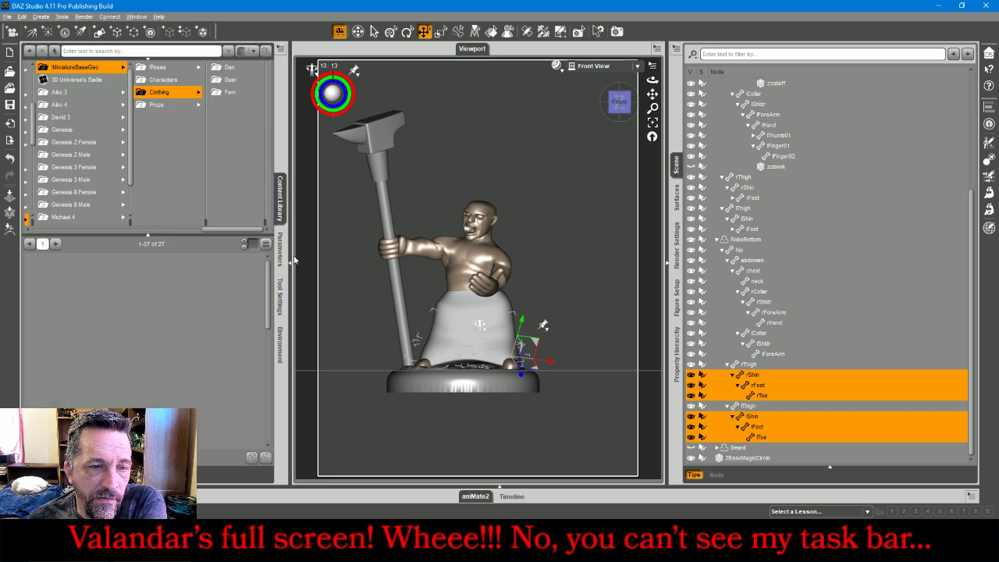
{"action": "left_click", "coordinate": [279, 242]}
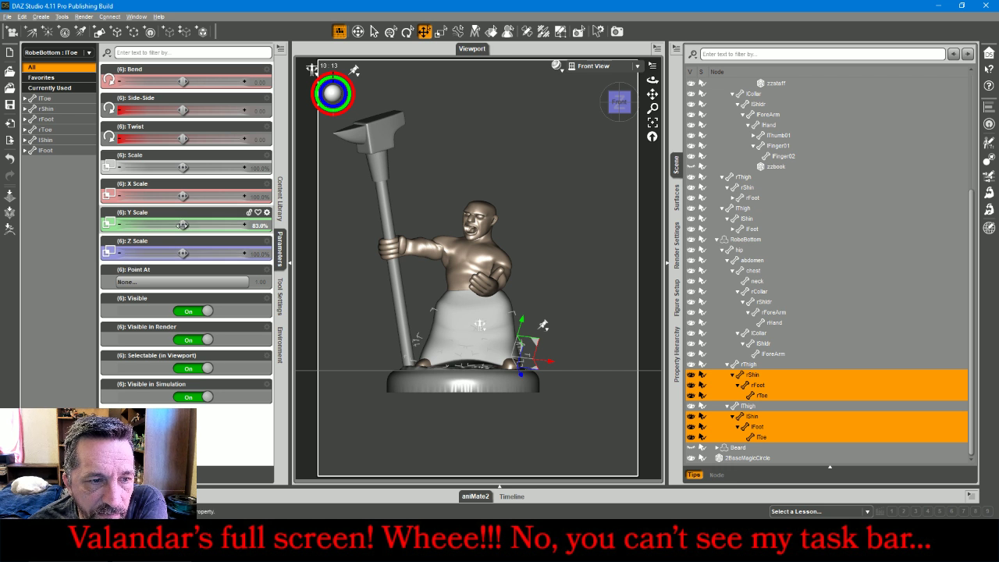
{"action": "left_click_drag", "start_coordinate": [183, 224], "coordinate": [216, 225]}
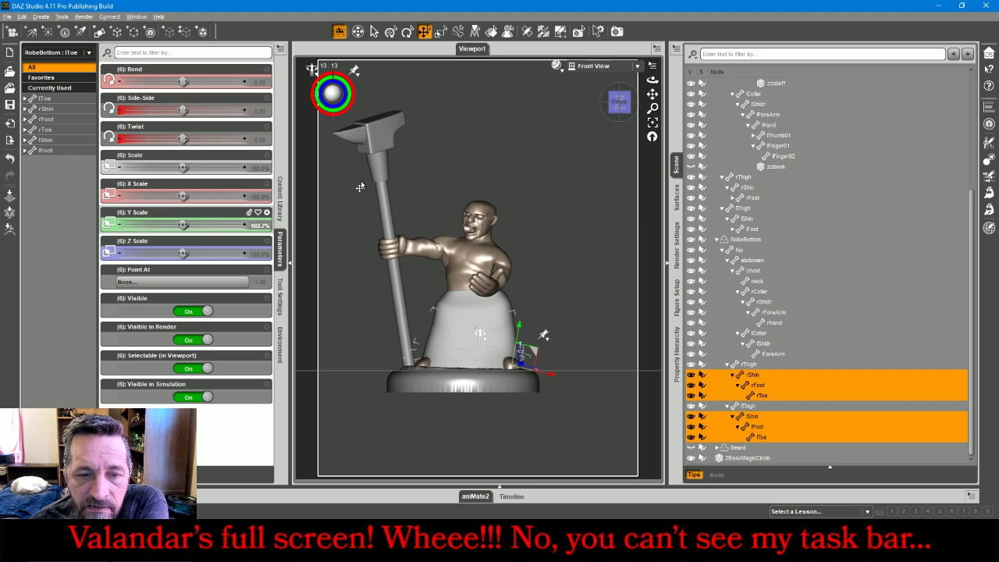
{"action": "left_click", "coordinate": [478, 144]}
In the Perspective View, hide 2BaseMagicCircle, zzstaff and the Jointed Base Male, leaving only RobeBottom shown
{"action": "left_click", "coordinate": [593, 66]}
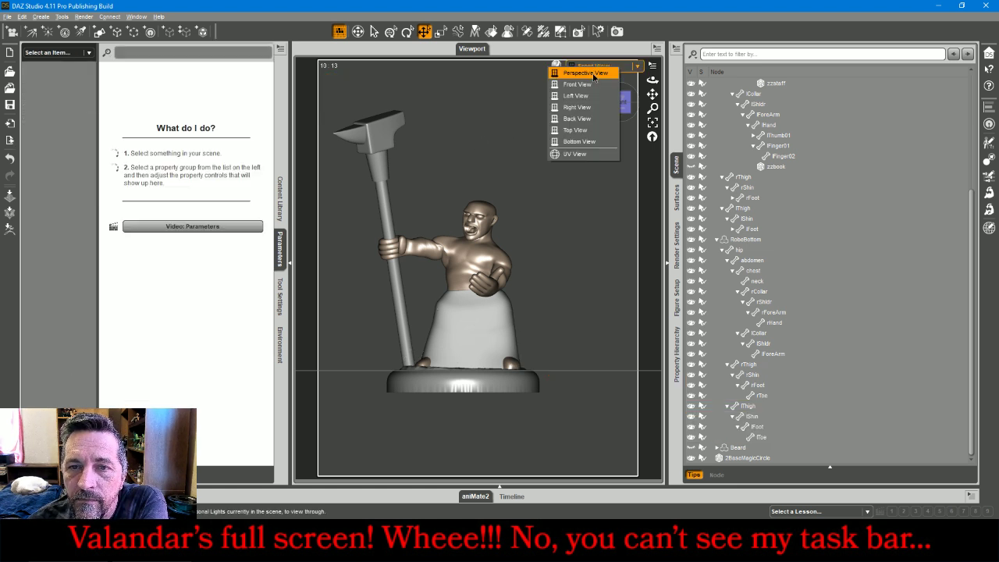
{"action": "left_click", "coordinate": [596, 74]}
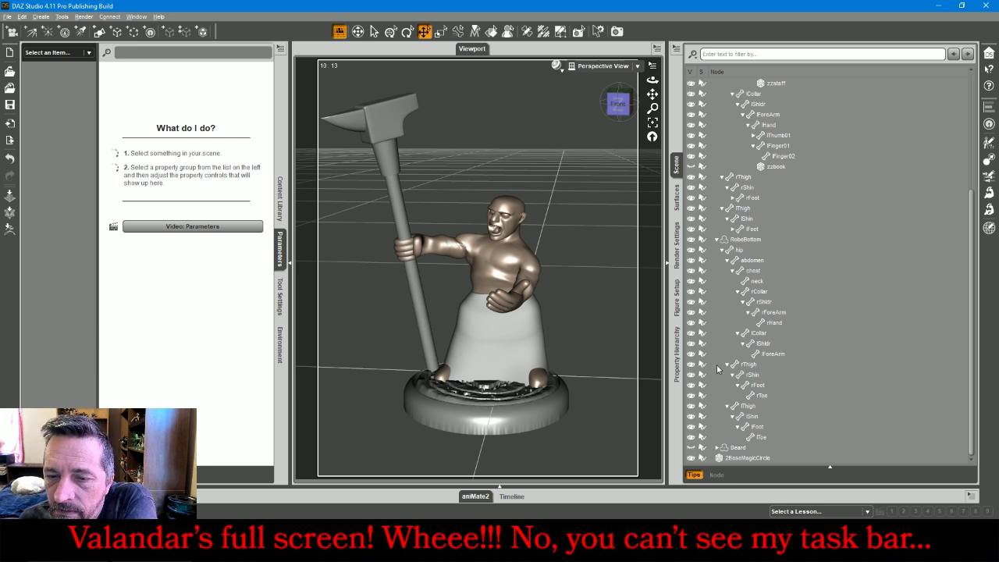
{"action": "left_click", "coordinate": [690, 459]}
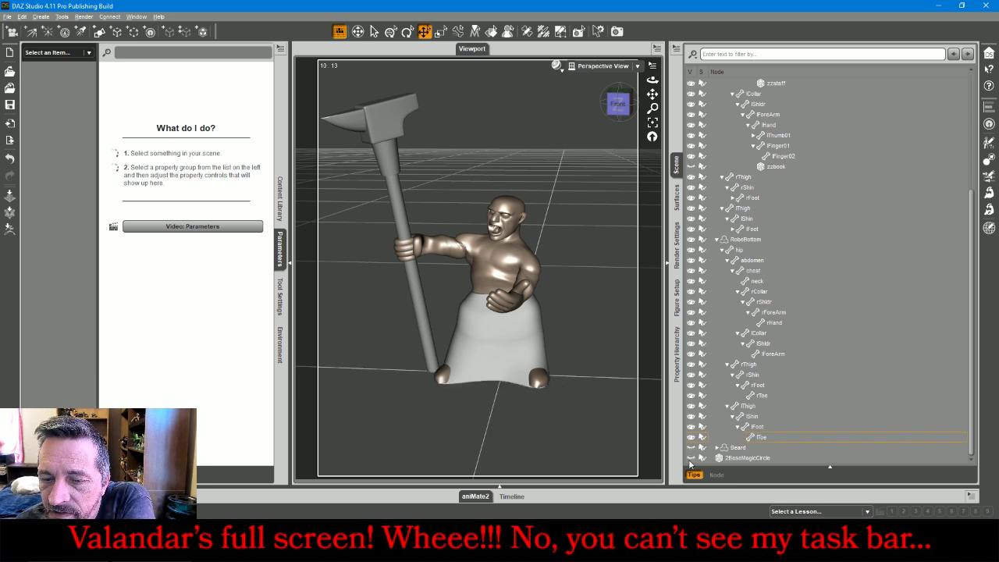
{"action": "scroll", "coordinate": [715, 179], "scroll_direction": "up", "scroll_amount": 5}
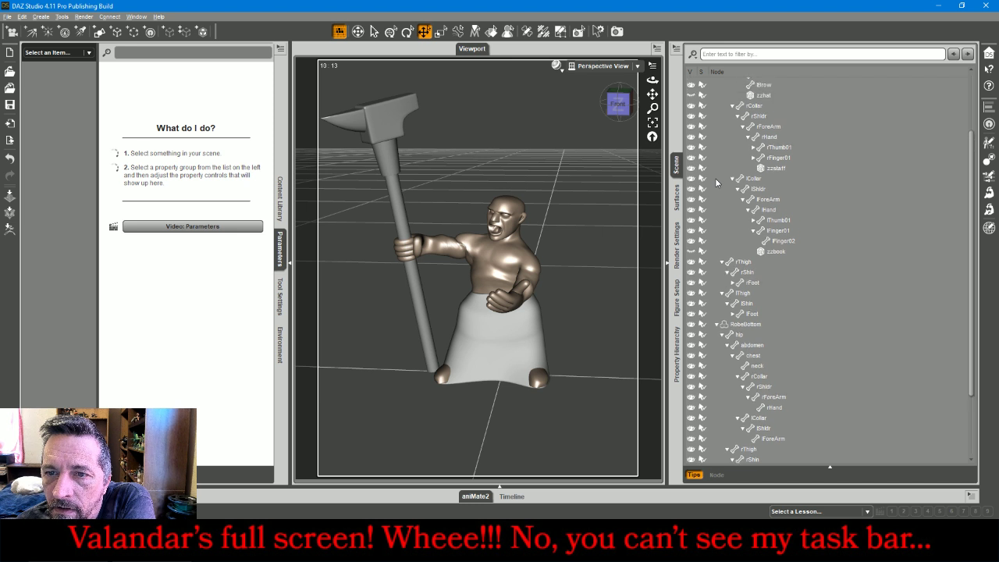
{"action": "scroll", "coordinate": [699, 253], "scroll_direction": "down", "scroll_amount": 5}
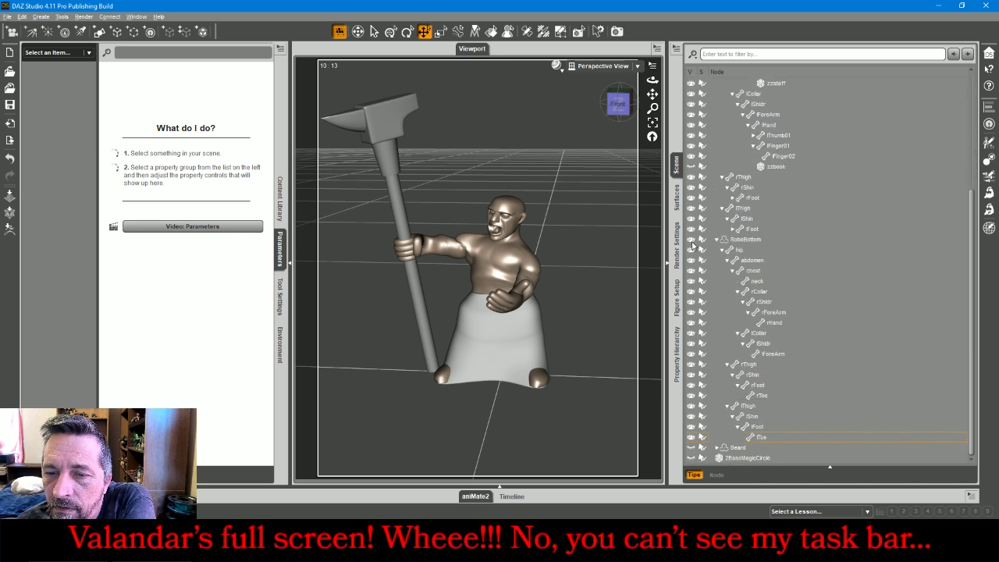
{"action": "left_click", "coordinate": [691, 240]}
{"action": "left_click", "coordinate": [717, 241]}
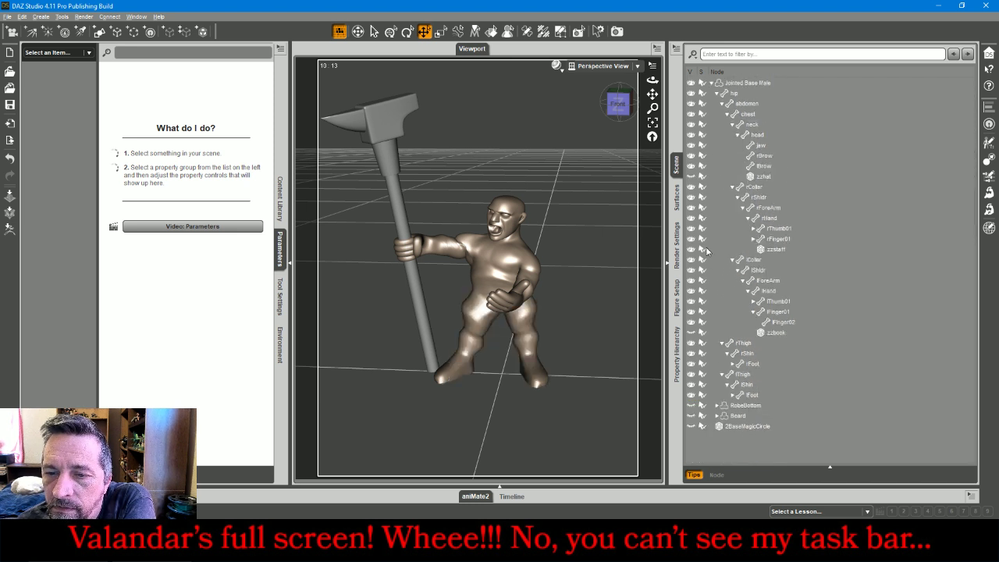
{"action": "left_click", "coordinate": [691, 405]}
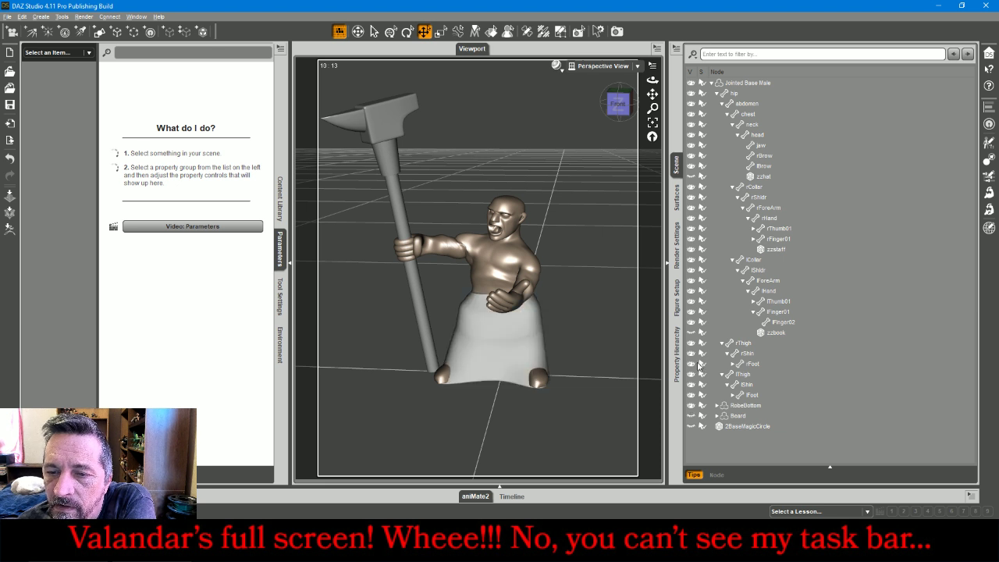
{"action": "left_click", "coordinate": [691, 249]}
{"action": "left_click", "coordinate": [692, 84]}
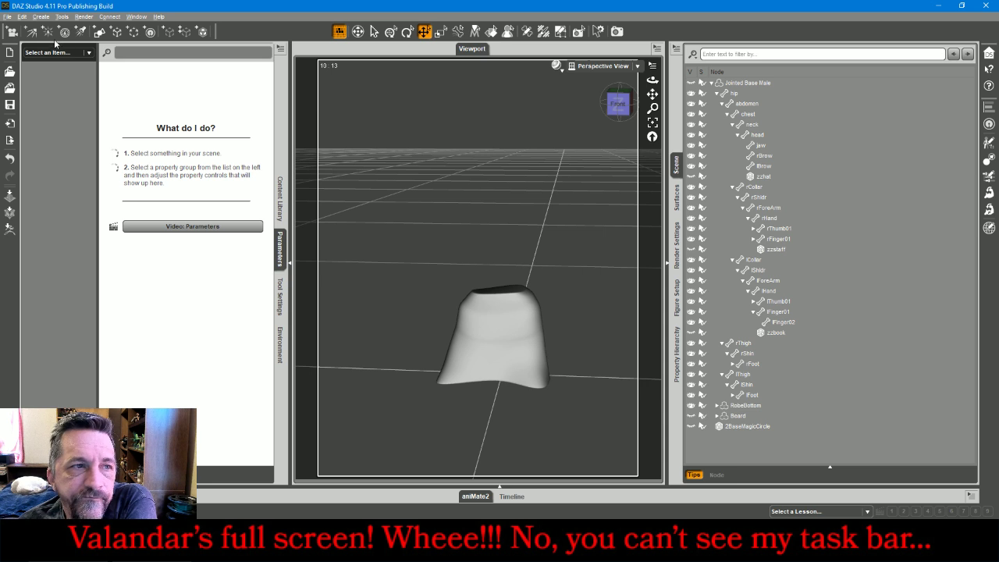
Export the robe alone as robe.obj to the DwarvenMage folder with the current OBJ options
{"action": "left_click", "coordinate": [5, 17]}
{"action": "left_click", "coordinate": [42, 141]}
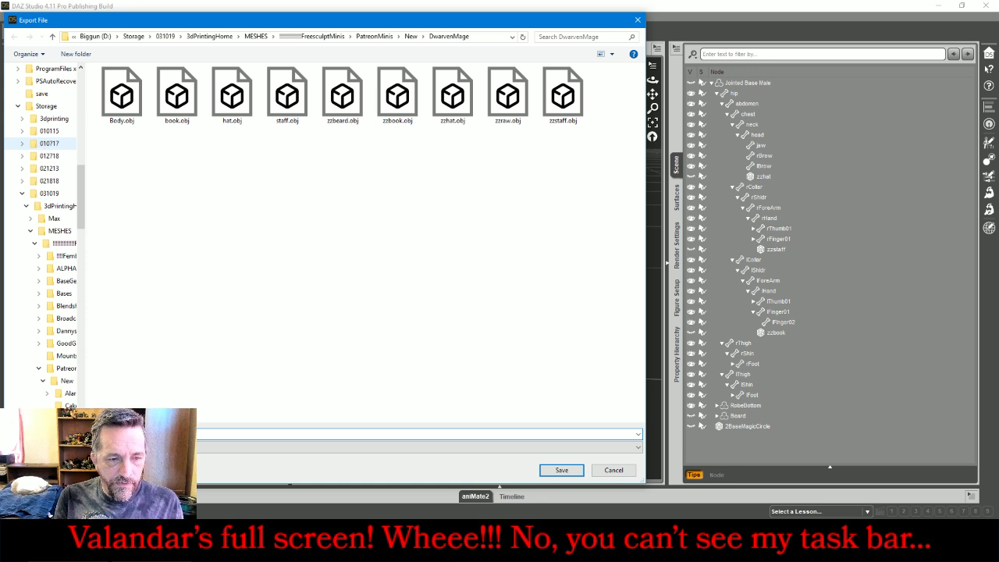
{"action": "left_click", "coordinate": [562, 470]}
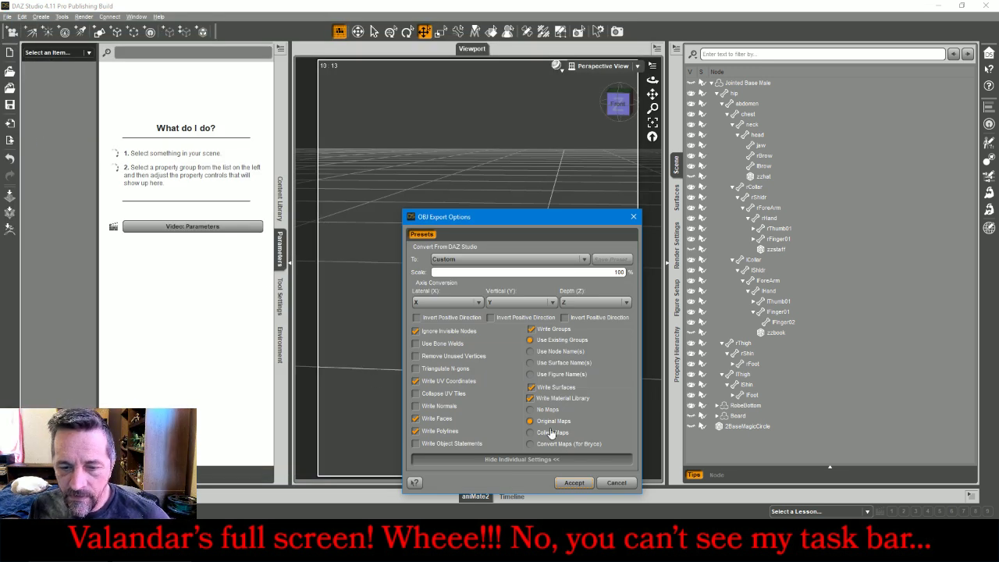
{"action": "left_click", "coordinate": [582, 483]}
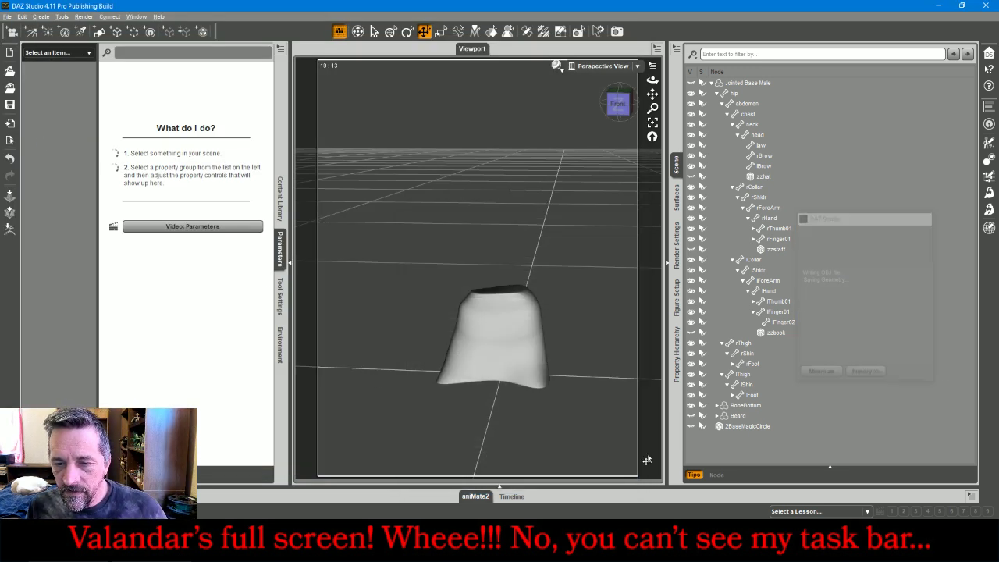
Hide RobeBottom, show Beard, and export the beard alone as an OBJ file with the current options
{"action": "left_click", "coordinate": [691, 406]}
{"action": "left_click", "coordinate": [691, 415]}
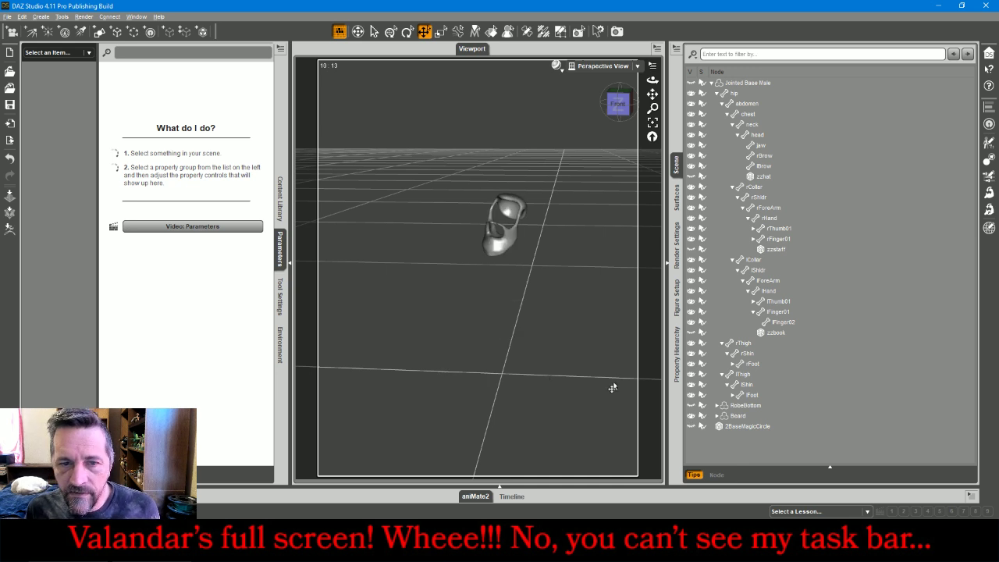
{"action": "left_click", "coordinate": [9, 17]}
{"action": "left_click", "coordinate": [31, 134]}
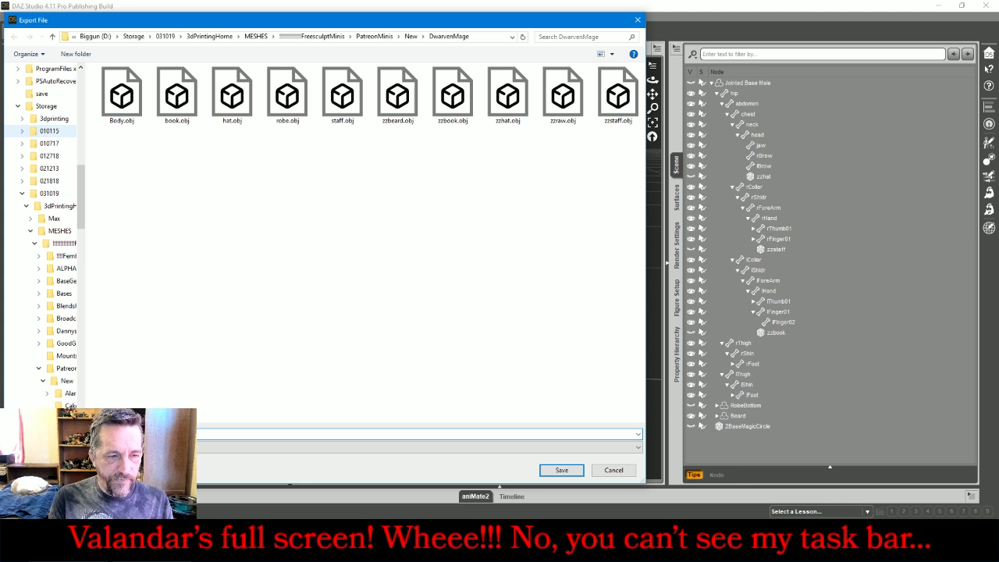
{"action": "key", "text": "Return"}
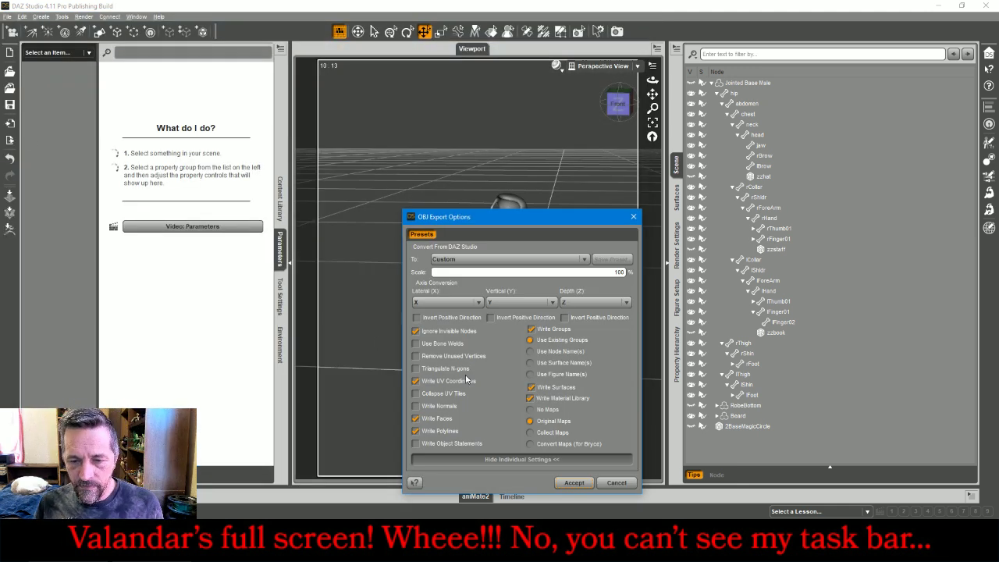
{"action": "left_click", "coordinate": [575, 482]}
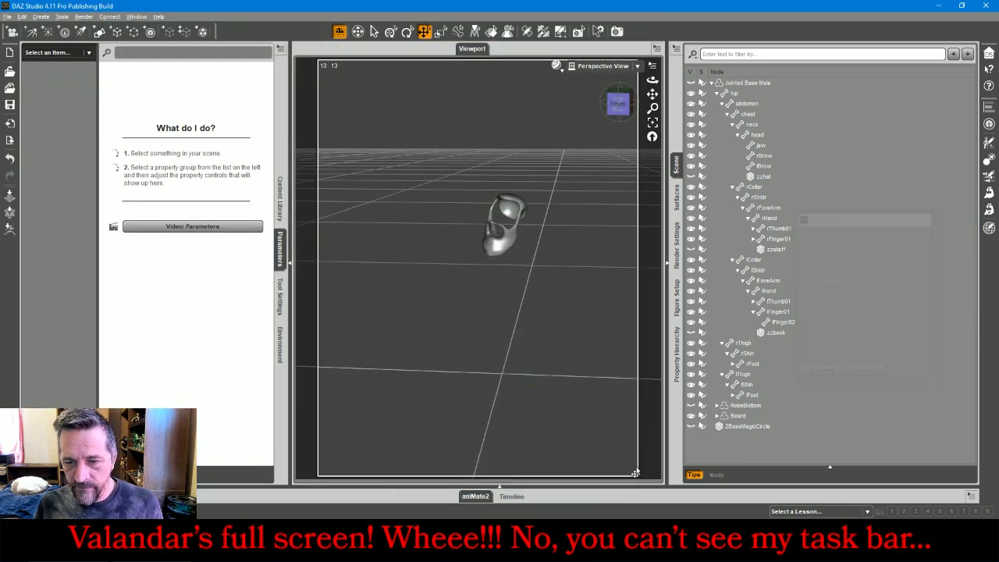
Hide Beard, show 2BaseMagicCircle, and export the base alone as Base.obj with the current OBJ options
{"action": "left_click", "coordinate": [691, 416]}
{"action": "left_click", "coordinate": [691, 426]}
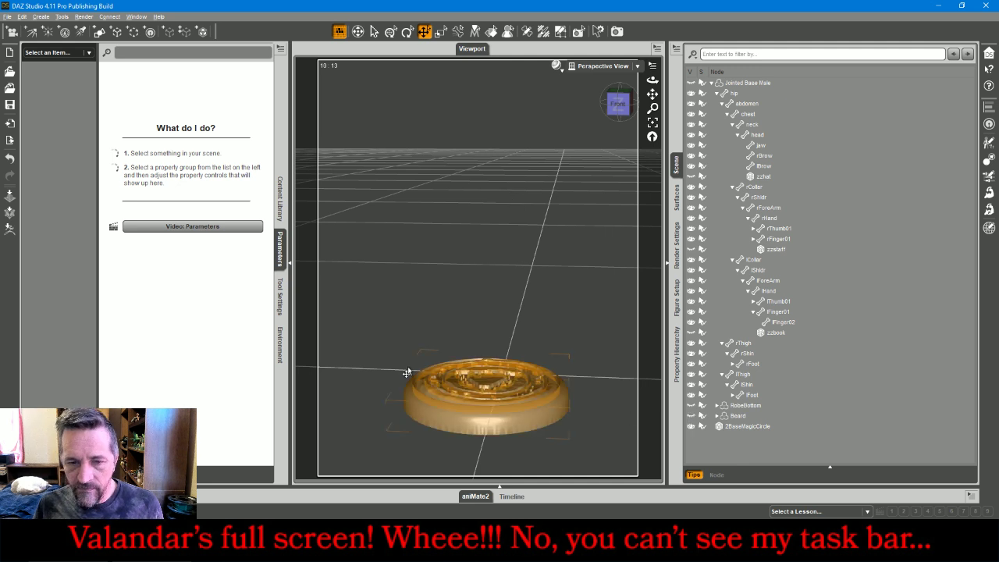
{"action": "left_click", "coordinate": [10, 17]}
{"action": "left_click", "coordinate": [31, 141]}
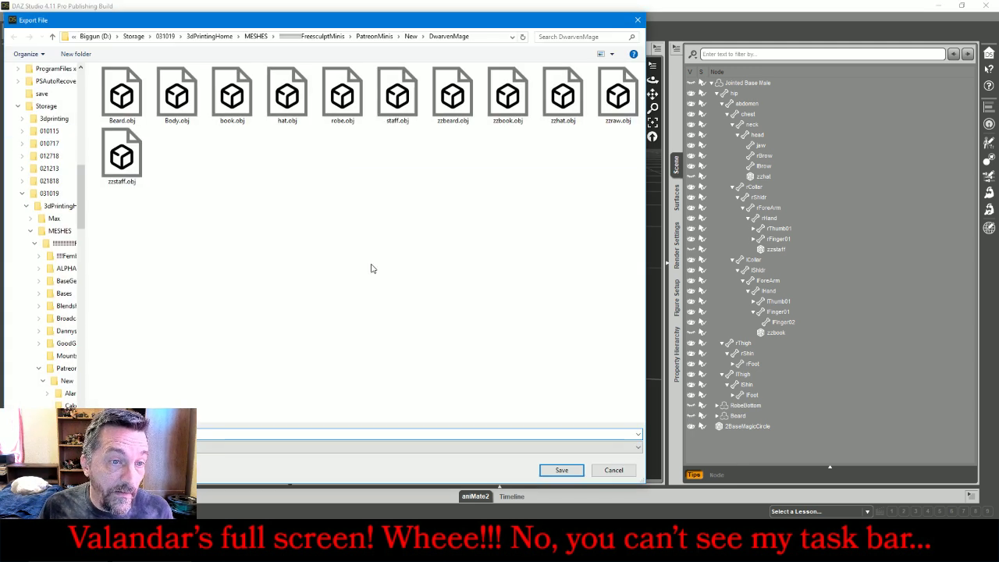
{"action": "type", "text": "zzbase"}
{"action": "key", "text": "Return"}
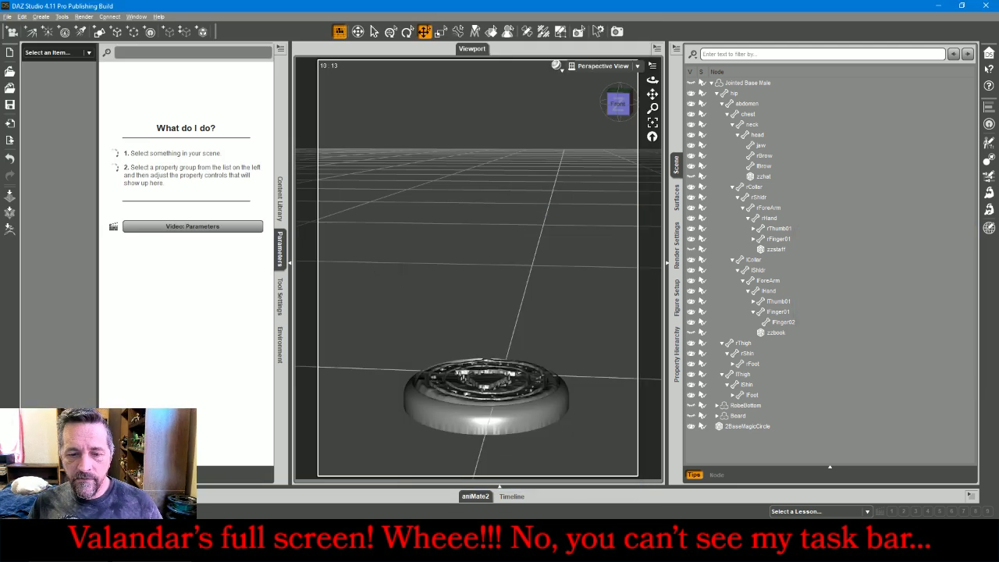
Switch to ZBrush and import Body.obj from the PatreonMinis/New/DwarvenMage folder, reached through the MESHES shortcut
{"action": "left_click", "coordinate": [522, 546]}
{"action": "left_click", "coordinate": [434, 547]}
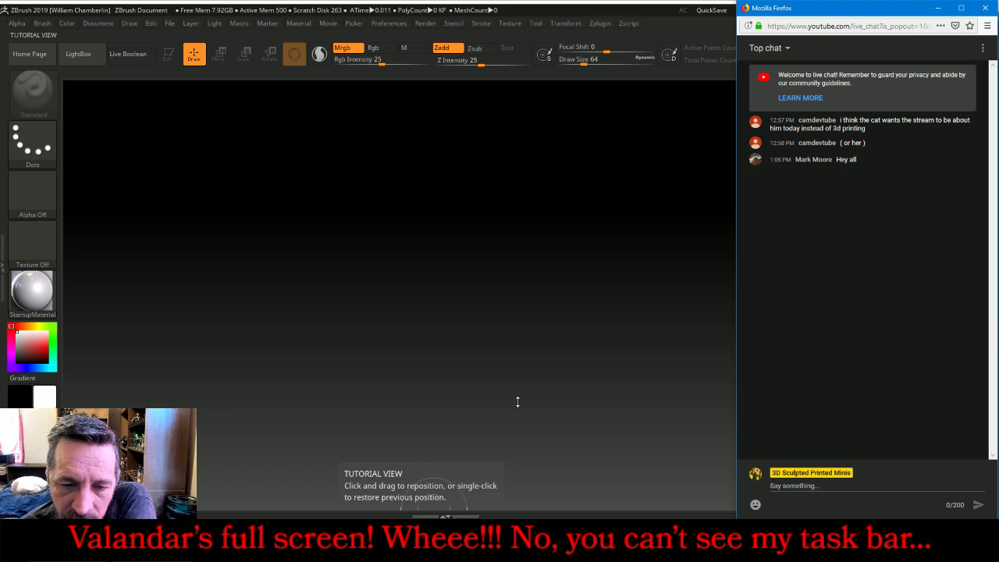
{"action": "left_click", "coordinate": [520, 16]}
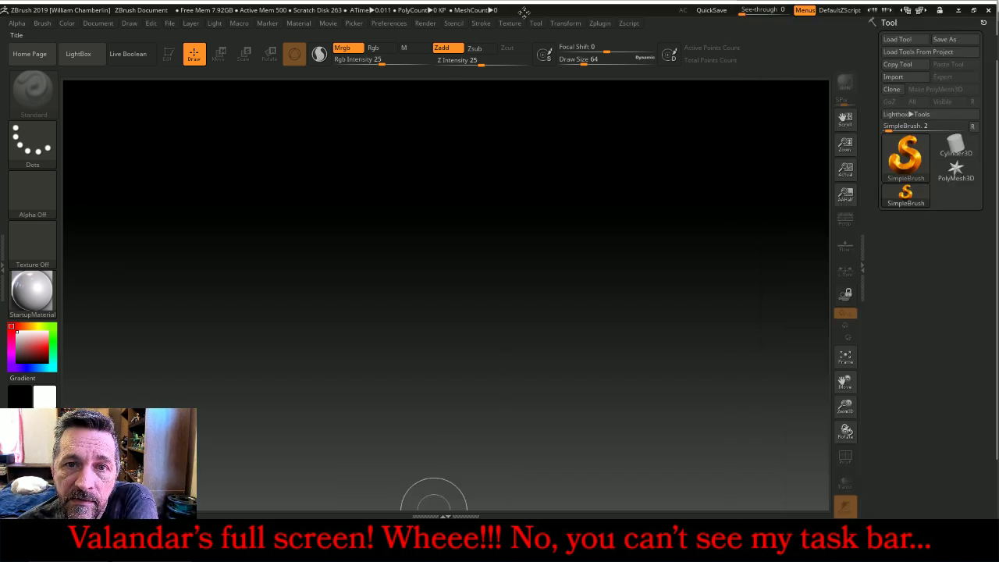
{"action": "left_click", "coordinate": [897, 76]}
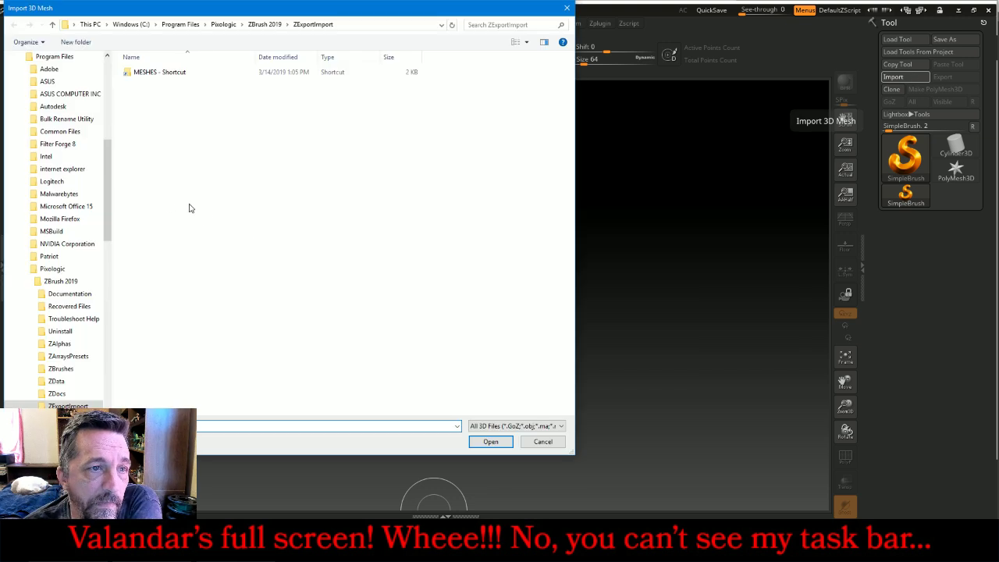
{"action": "double_click", "coordinate": [158, 72]}
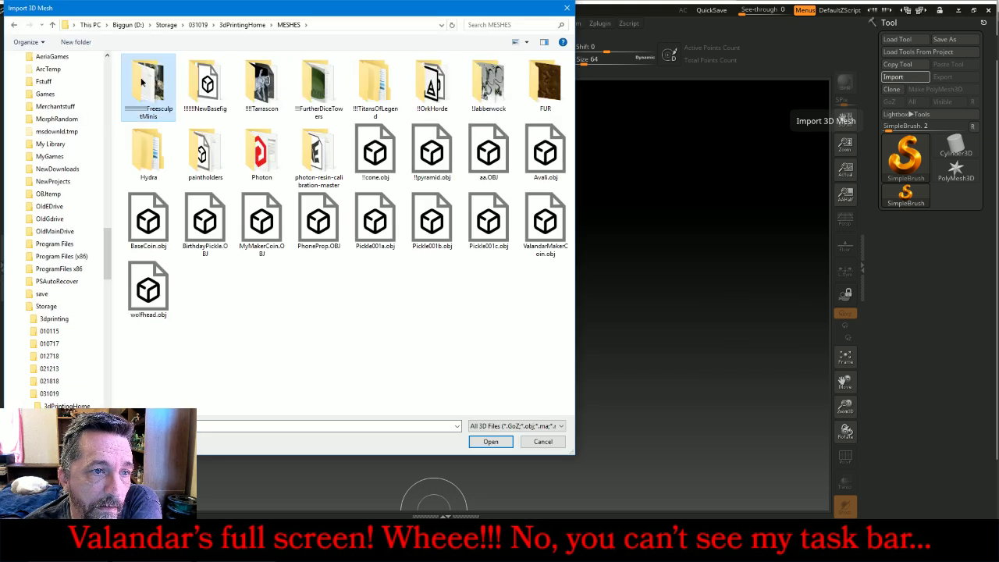
{"action": "double_click", "coordinate": [149, 82]}
{"action": "double_click", "coordinate": [212, 165]}
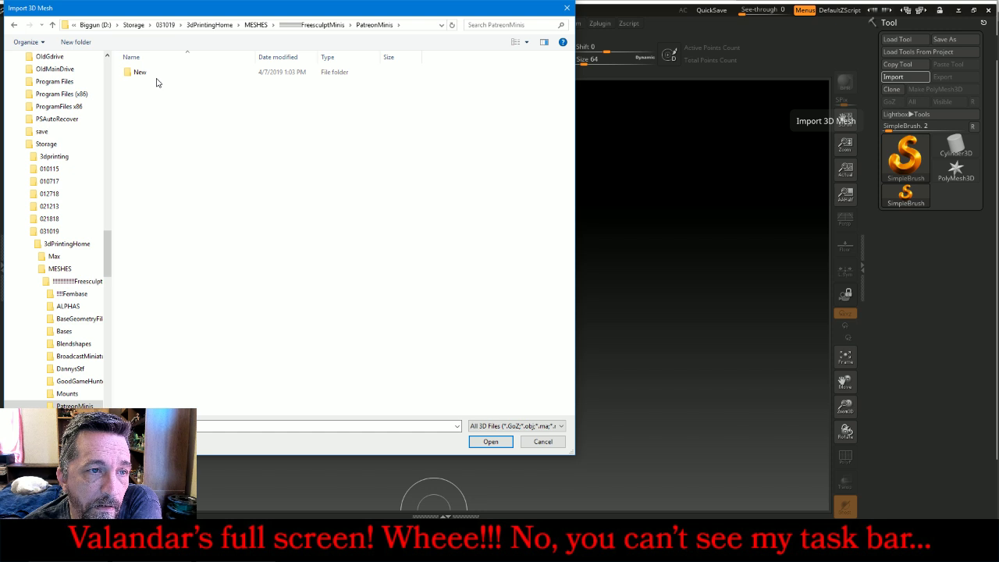
{"action": "double_click", "coordinate": [148, 74]}
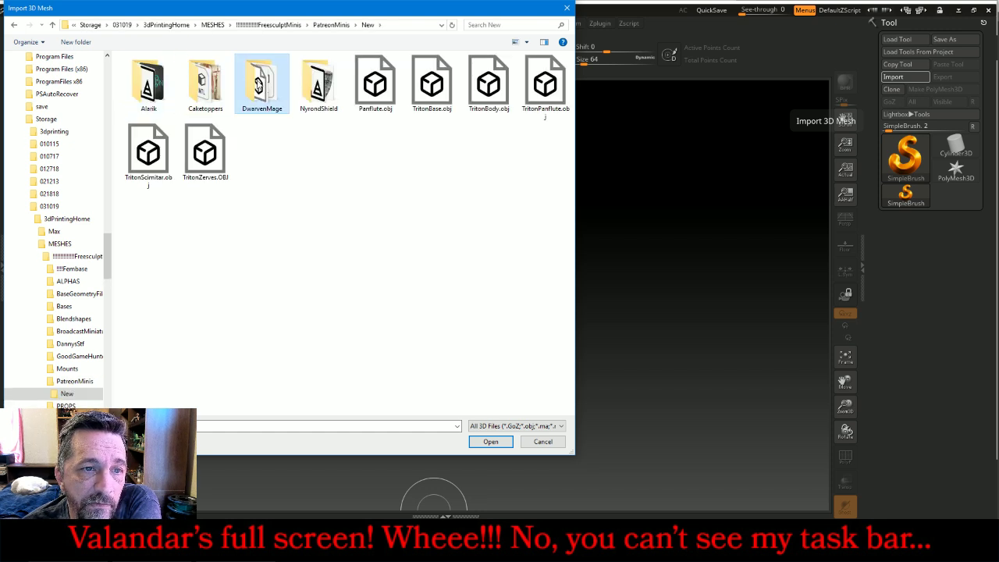
{"action": "double_click", "coordinate": [262, 82]}
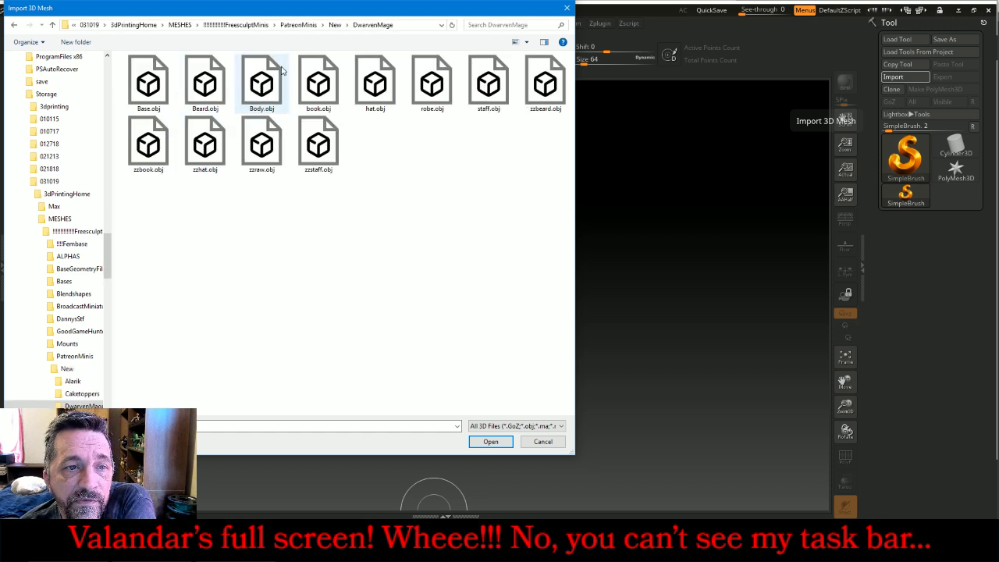
{"action": "double_click", "coordinate": [262, 82]}
Draw the body upright in the middle of the canvas and turn on Edit mode for it
{"action": "left_click_drag", "start_coordinate": [477, 300], "coordinate": [459, 470]}
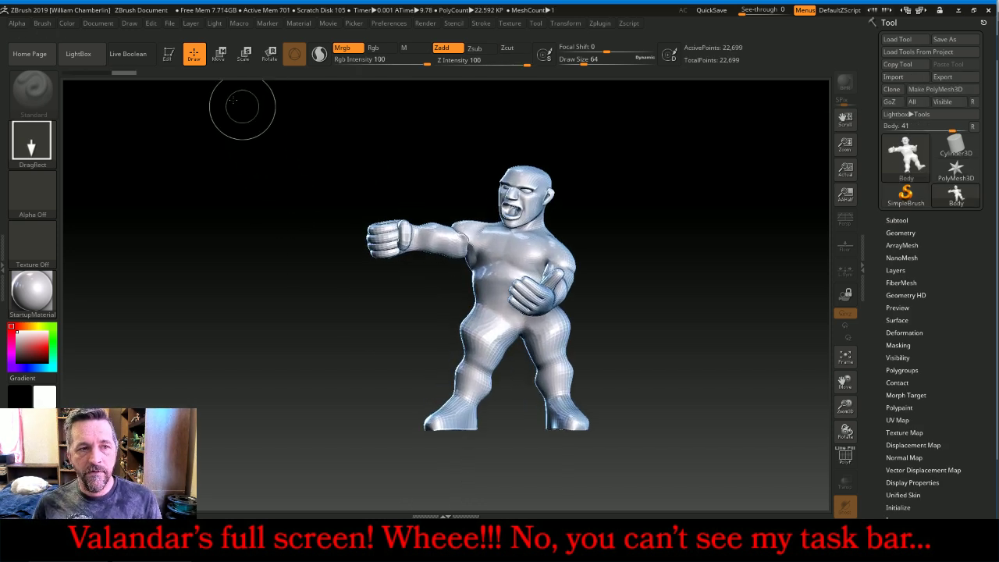
{"action": "left_click", "coordinate": [169, 53]}
{"action": "left_click_drag", "start_coordinate": [199, 139], "coordinate": [226, 136]}
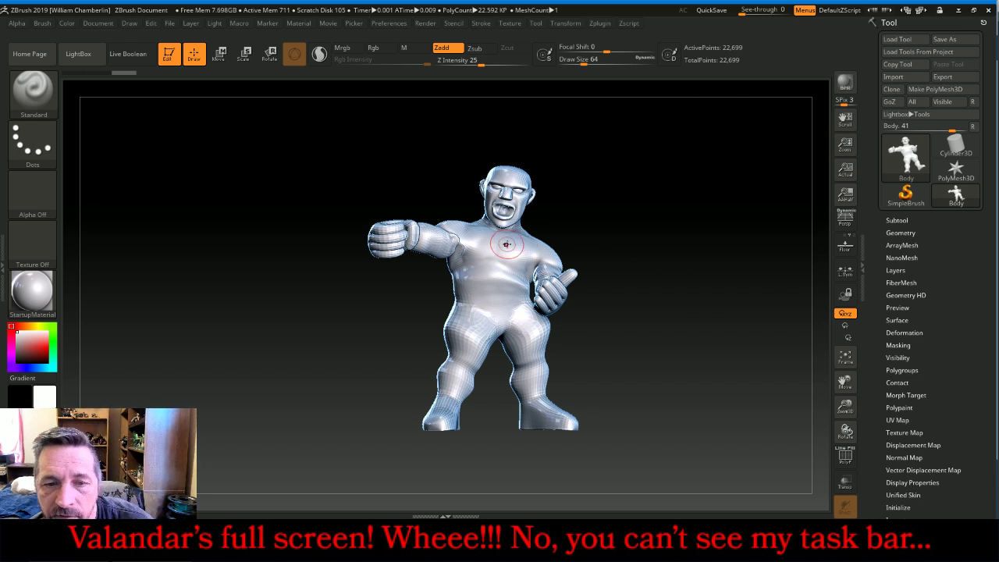
Append a PolyMesh3D subtool to the body and replace it with the imported robe.obj
{"action": "left_click", "coordinate": [894, 220]}
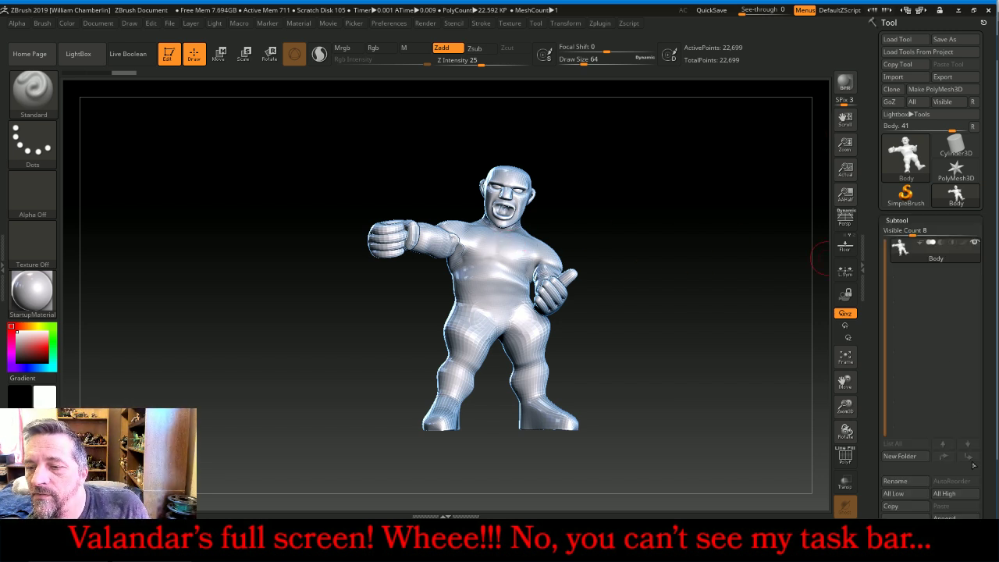
{"action": "left_click_drag", "start_coordinate": [991, 455], "coordinate": [991, 312]}
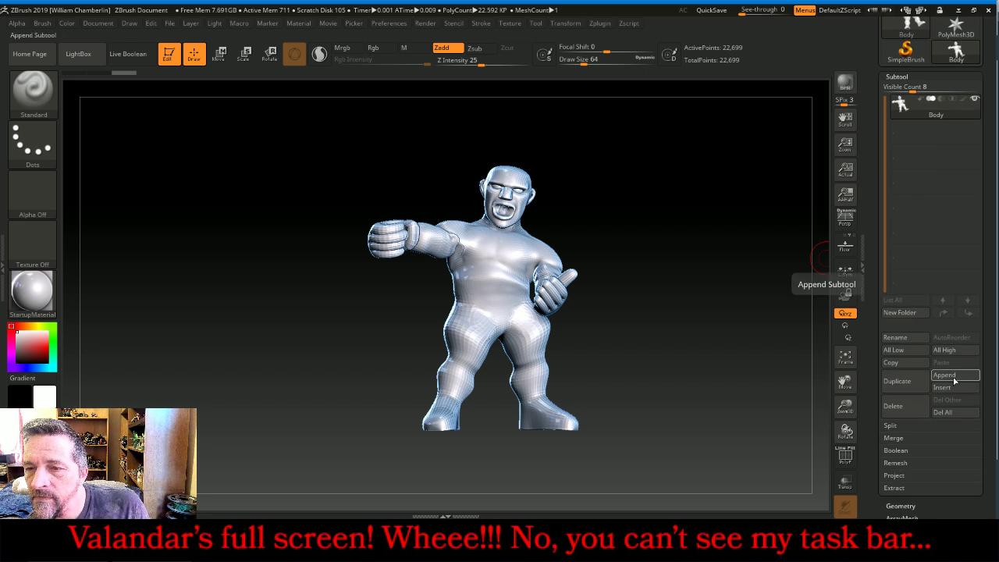
{"action": "left_click", "coordinate": [955, 379]}
{"action": "left_click", "coordinate": [745, 253]}
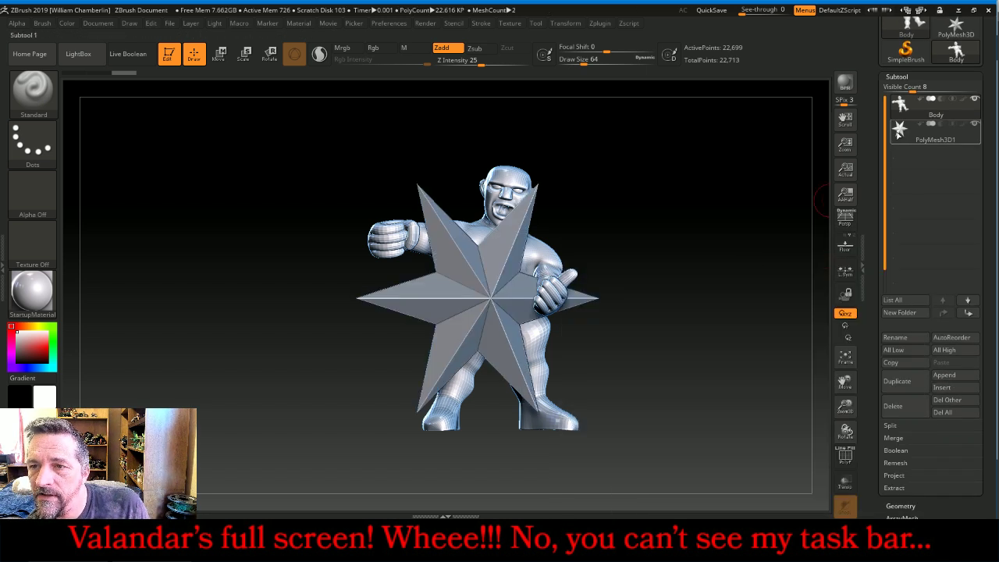
{"action": "left_click_drag", "start_coordinate": [989, 138], "coordinate": [989, 193]}
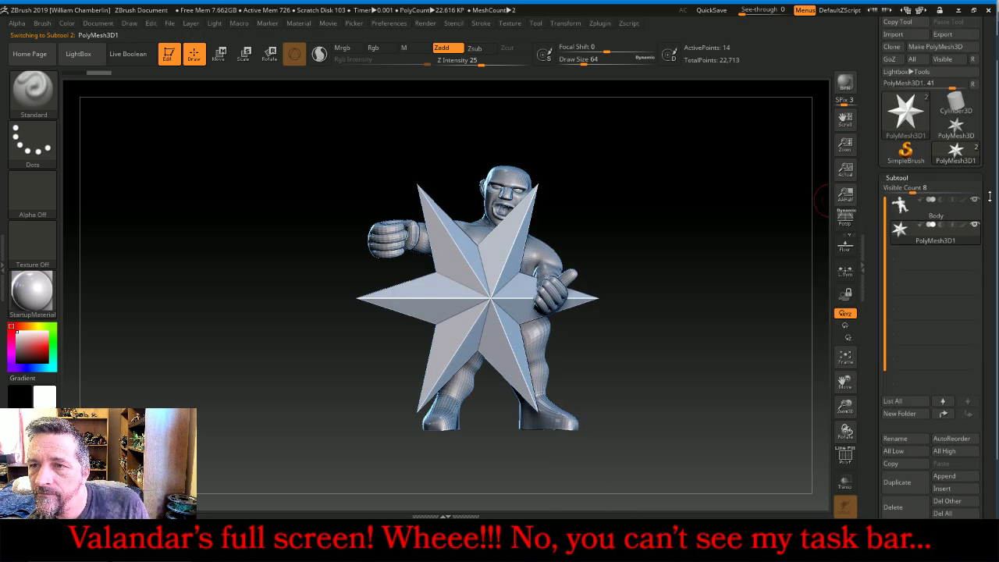
{"action": "left_click", "coordinate": [902, 37]}
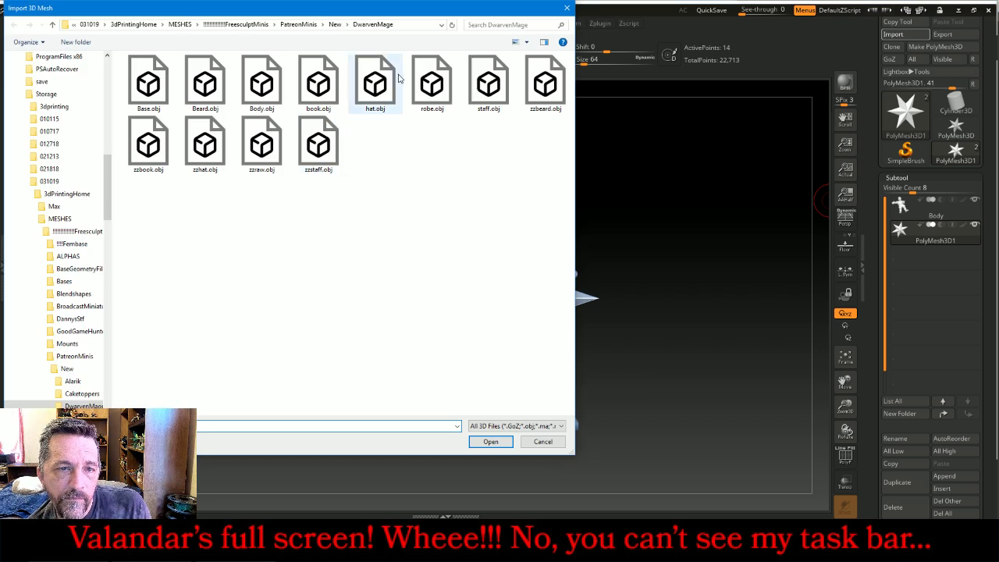
{"action": "double_click", "coordinate": [441, 78]}
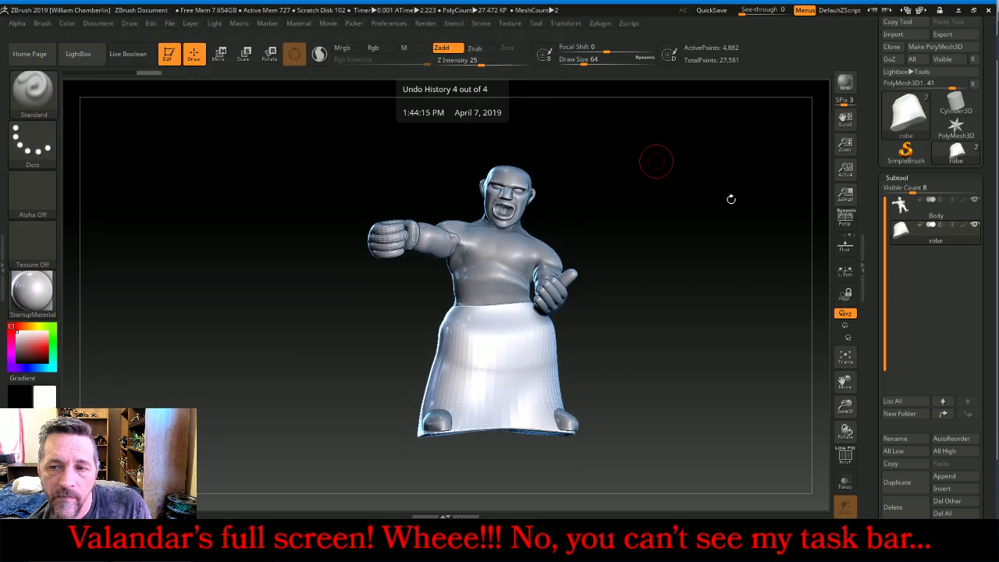
Add another PolyMesh3D subtool below the robe and replace it with the imported Beard.obj
{"action": "left_click", "coordinate": [952, 490]}
{"action": "left_click", "coordinate": [746, 256]}
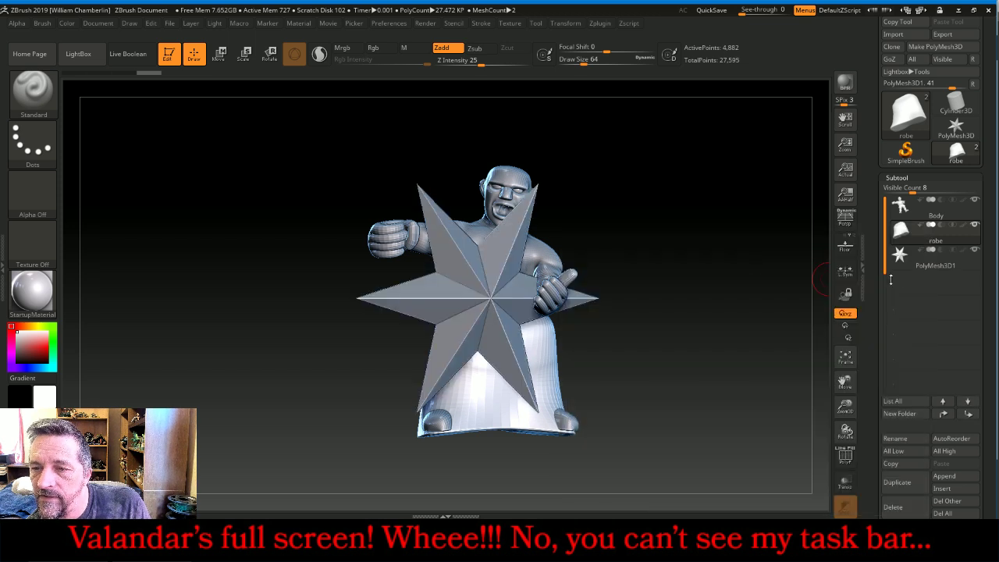
{"action": "left_click", "coordinate": [903, 264]}
{"action": "left_click", "coordinate": [905, 36]}
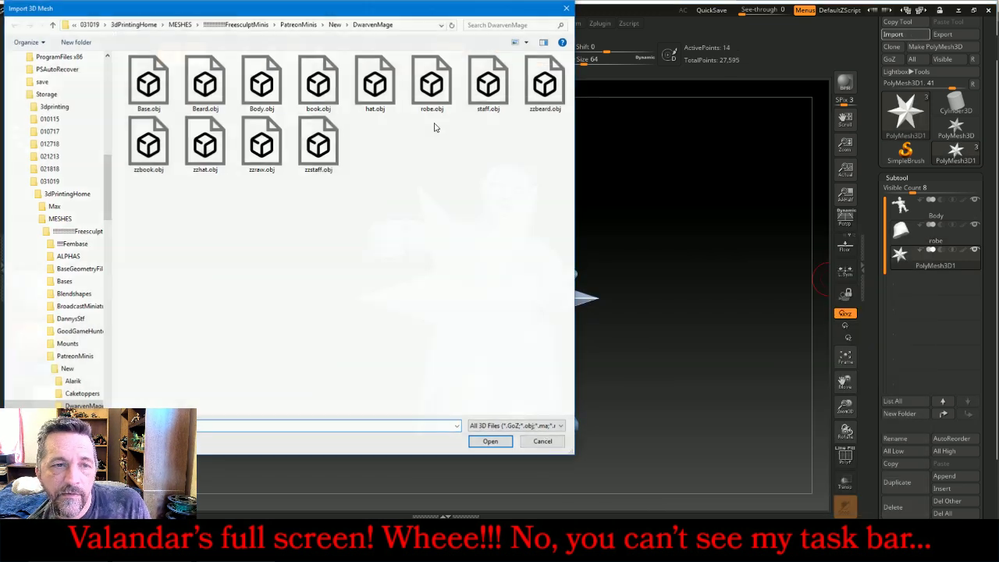
{"action": "double_click", "coordinate": [202, 82]}
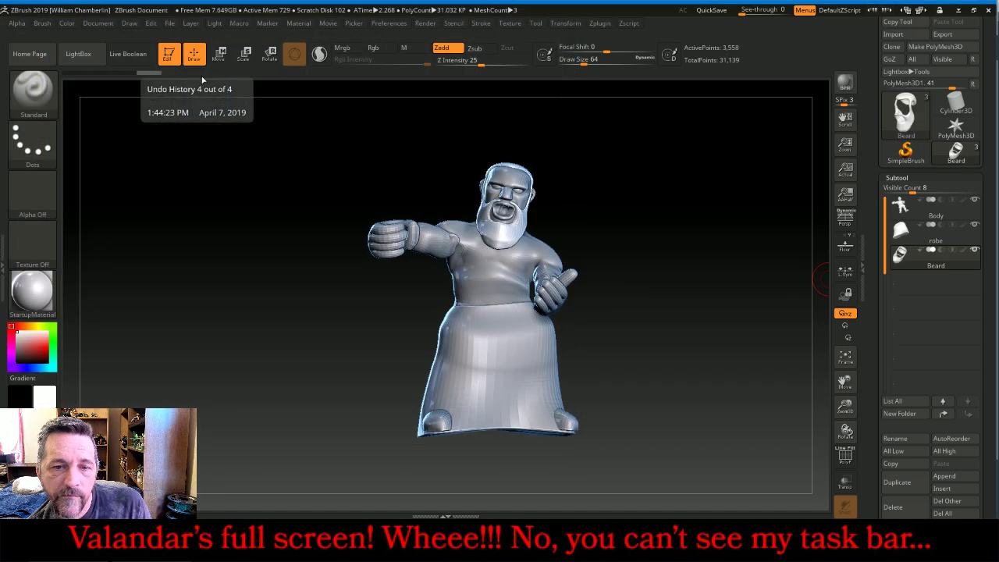
Add a PolyMesh3D subtool below the beard and replace it with the imported book.obj
{"action": "left_click", "coordinate": [940, 488]}
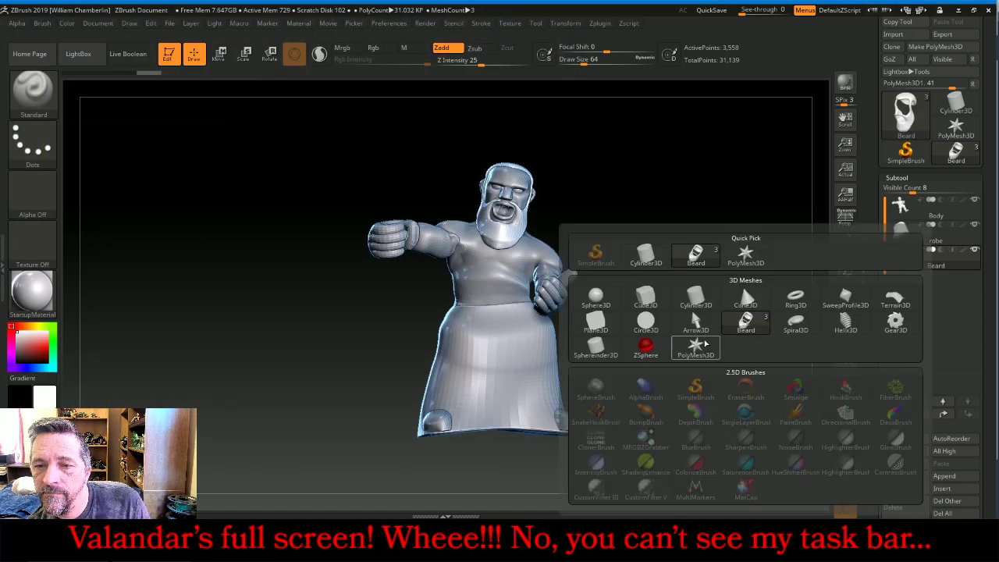
{"action": "left_click", "coordinate": [746, 256]}
{"action": "left_click", "coordinate": [892, 281]}
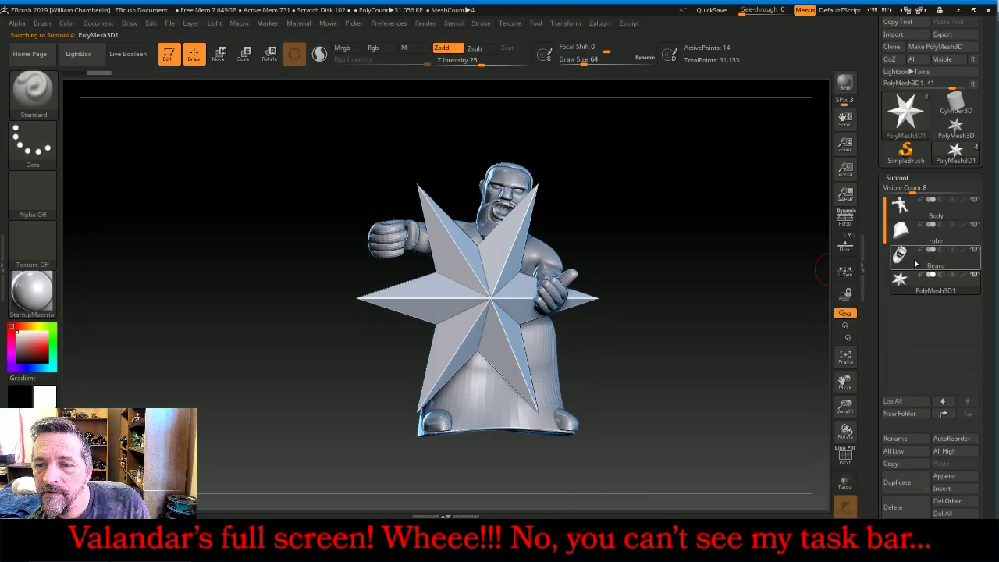
{"action": "left_click", "coordinate": [904, 35]}
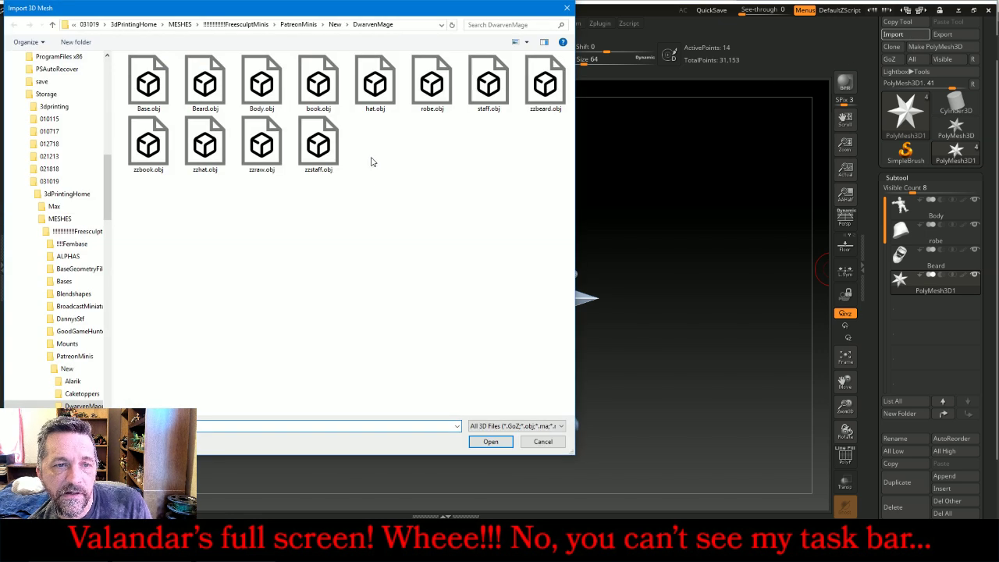
{"action": "double_click", "coordinate": [336, 90]}
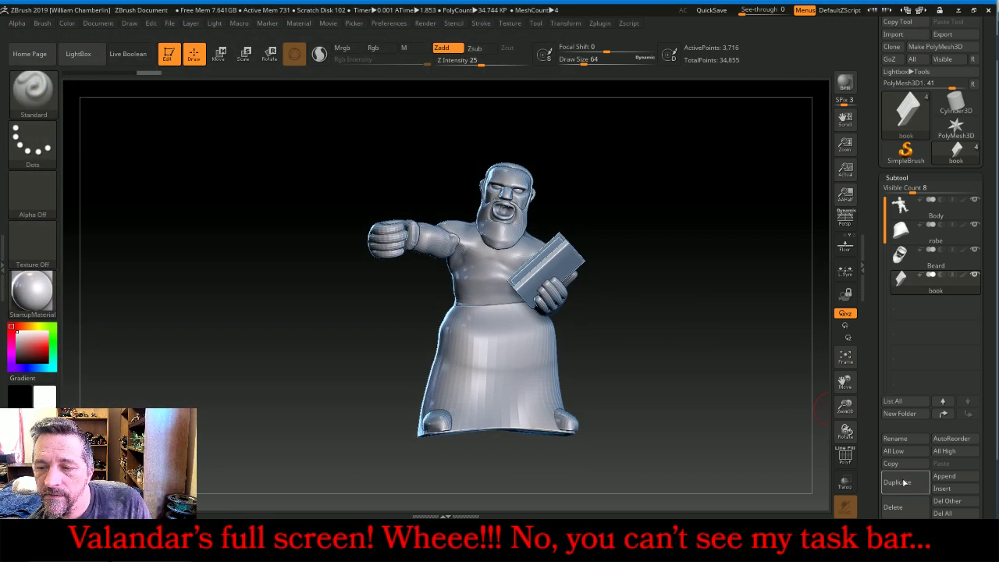
Append a PolyMesh3D subtool below the book and replace it with the imported staff.obj
{"action": "left_click", "coordinate": [945, 476]}
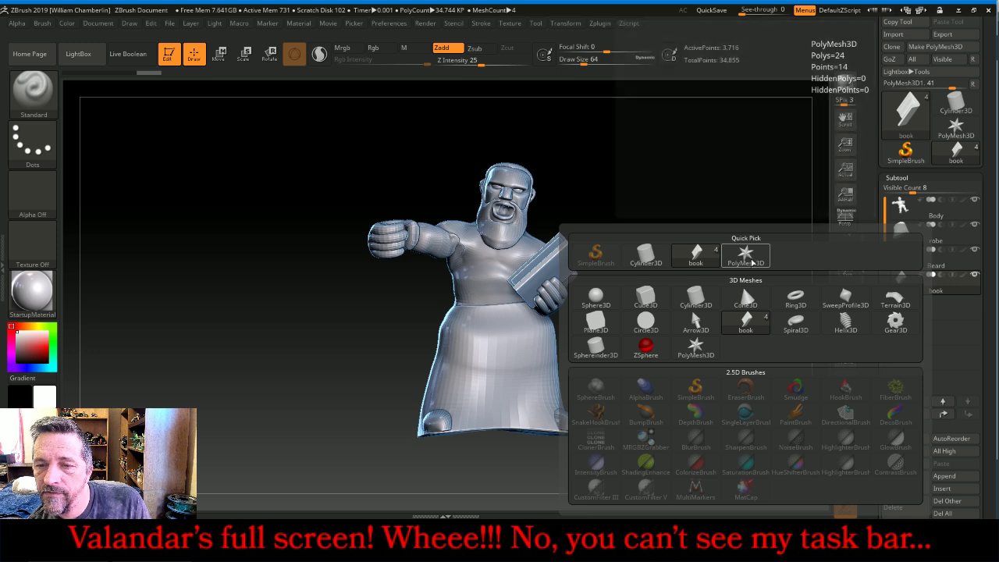
{"action": "left_click", "coordinate": [748, 255]}
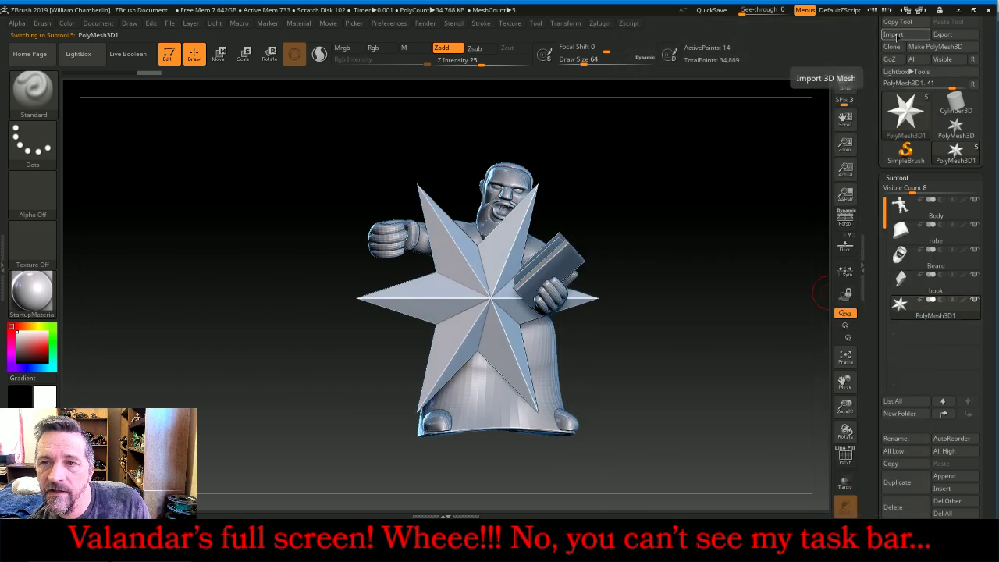
{"action": "left_click", "coordinate": [893, 34]}
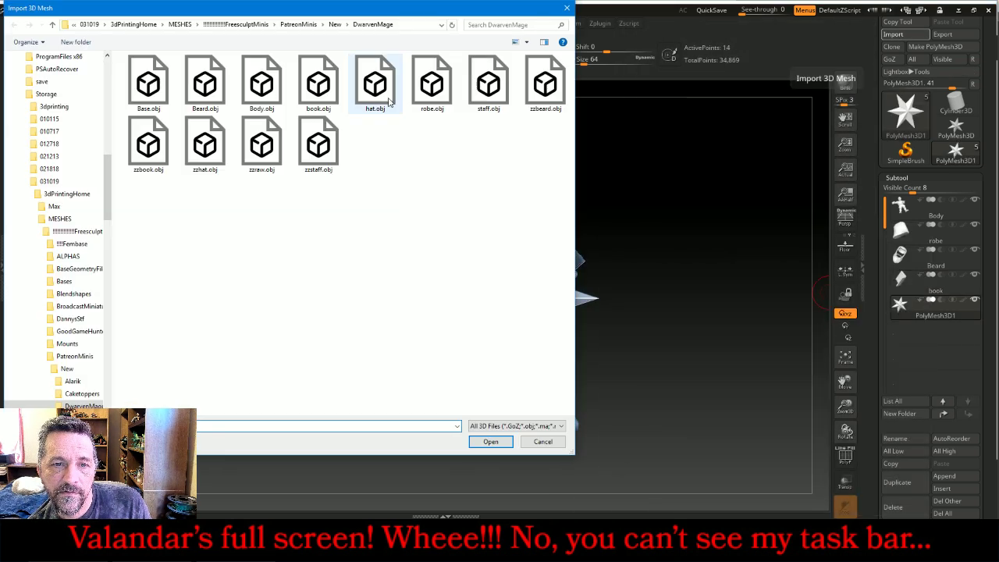
{"action": "double_click", "coordinate": [489, 84]}
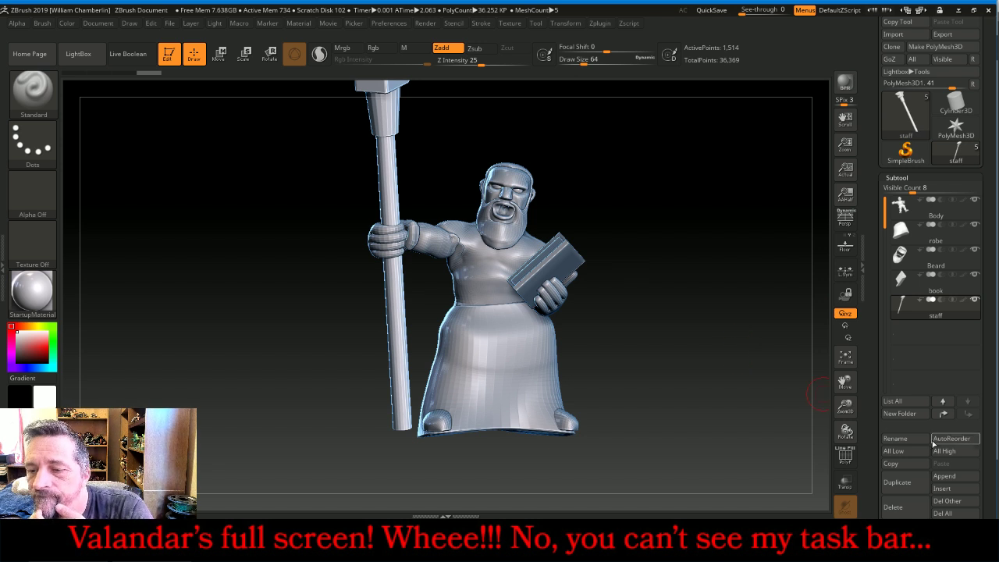
Append a PolyMesh3D subtool below the staff and replace it with the imported hat.obj
{"action": "left_click", "coordinate": [954, 477]}
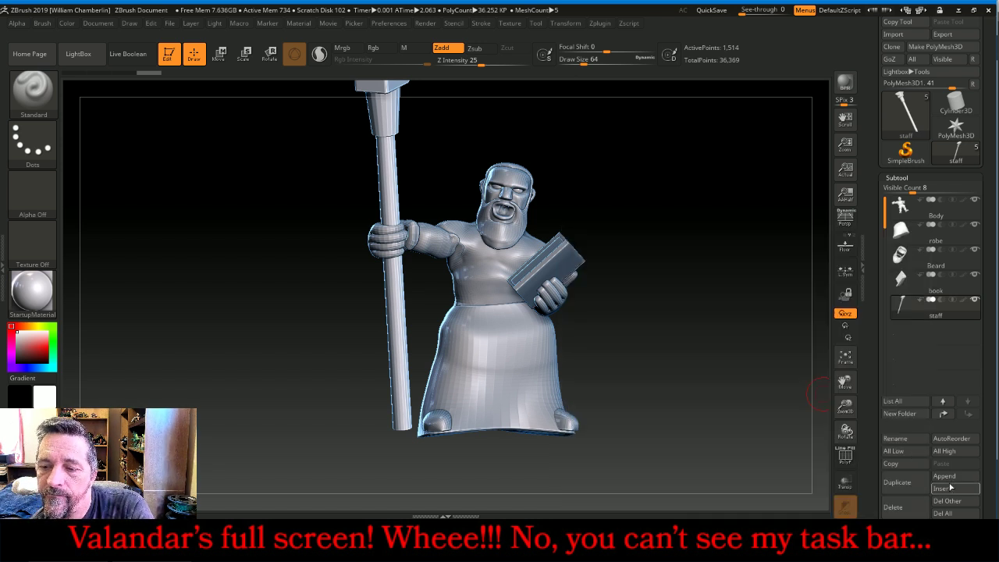
{"action": "left_click", "coordinate": [945, 477]}
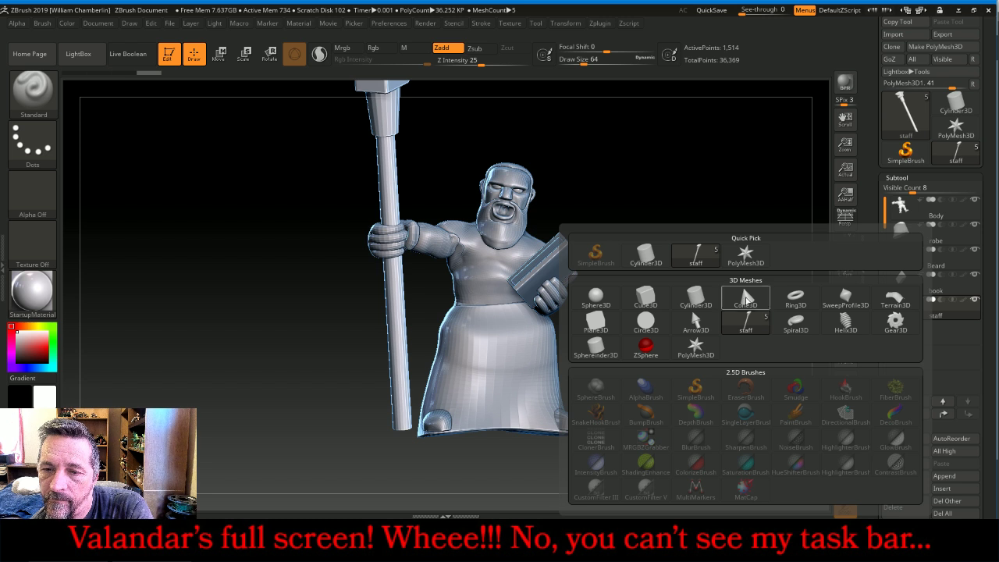
{"action": "left_click", "coordinate": [736, 258]}
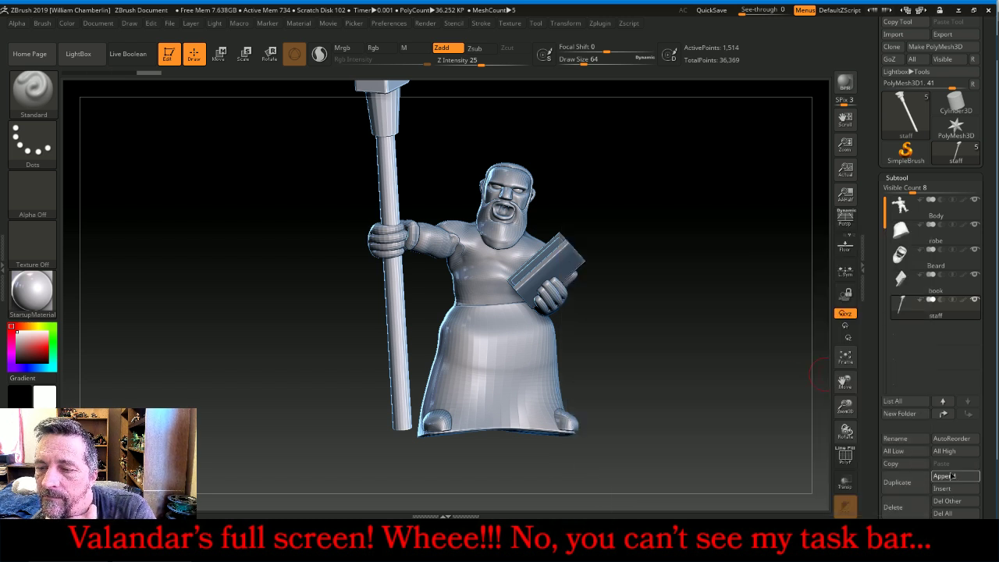
{"action": "left_click", "coordinate": [952, 476]}
{"action": "left_click", "coordinate": [738, 264]}
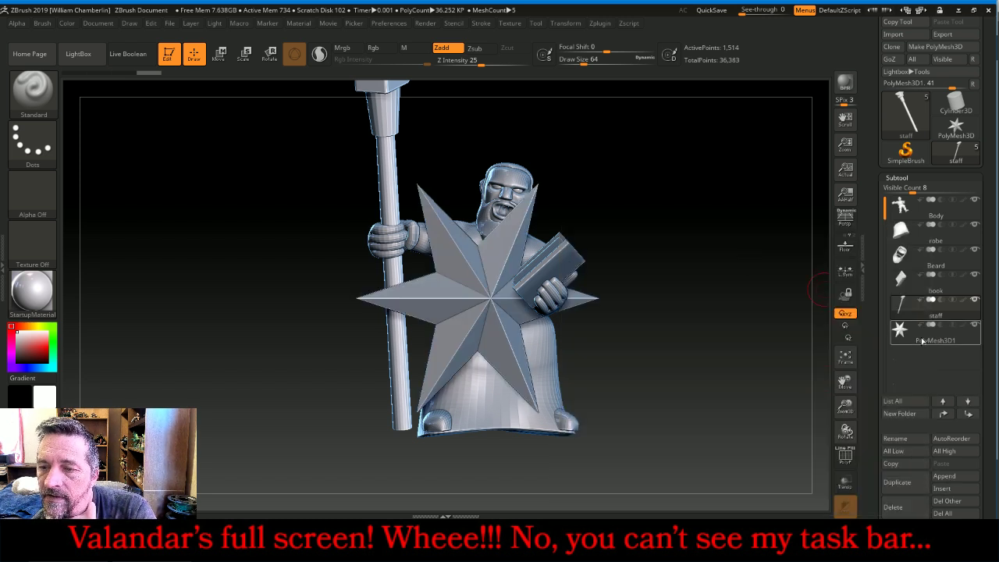
{"action": "left_click", "coordinate": [916, 339]}
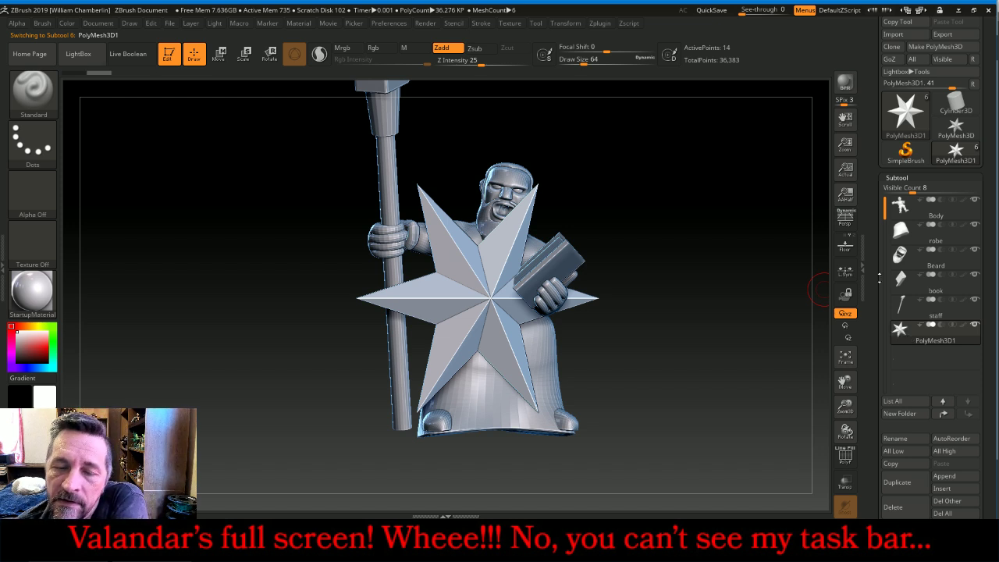
{"action": "left_click", "coordinate": [892, 35]}
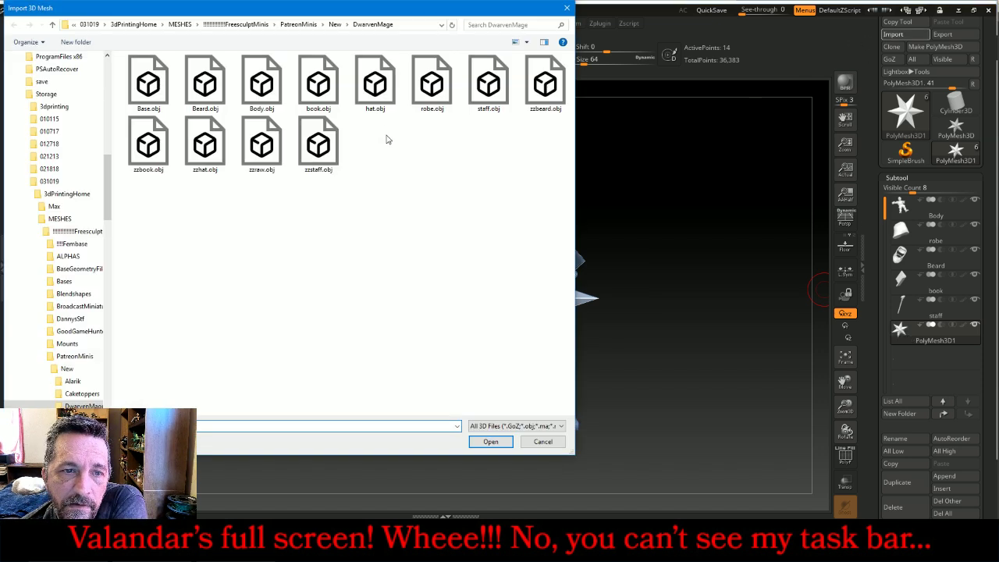
{"action": "double_click", "coordinate": [383, 83]}
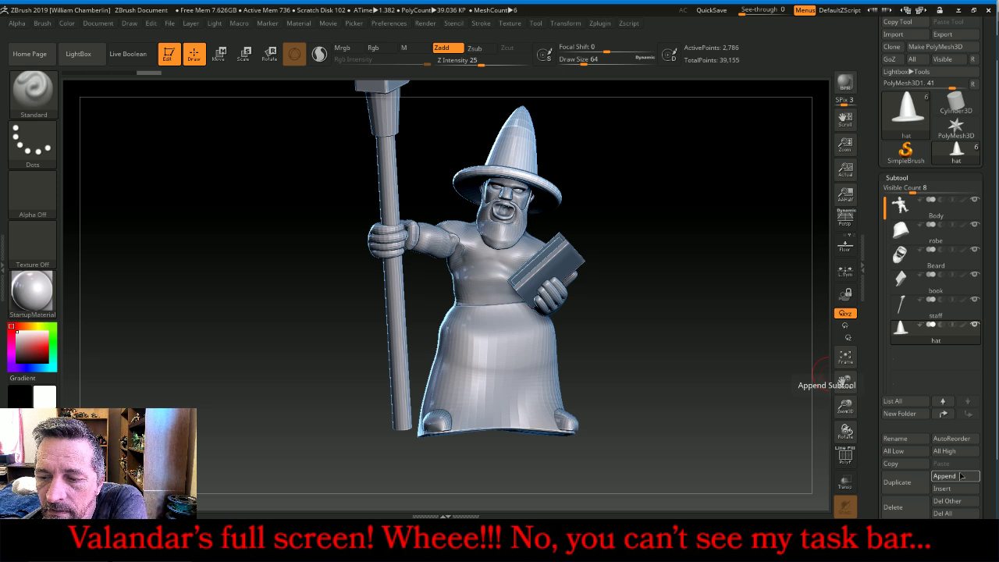
Append another PolyMesh3D subtool below the hat and replace it with the imported Base.obj
{"action": "left_click", "coordinate": [945, 476]}
{"action": "left_click", "coordinate": [739, 257]}
{"action": "left_click", "coordinate": [918, 355]}
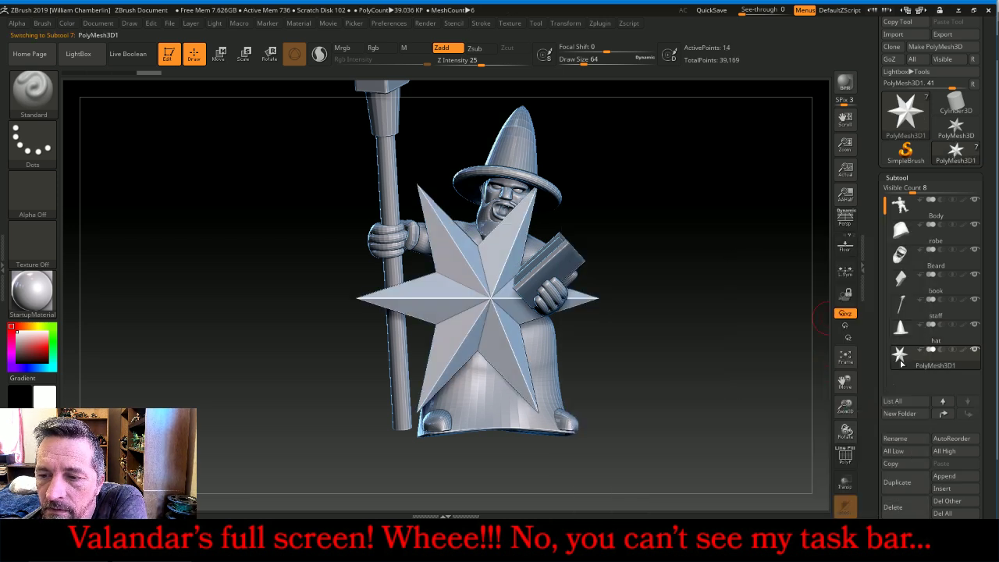
{"action": "left_click", "coordinate": [898, 36]}
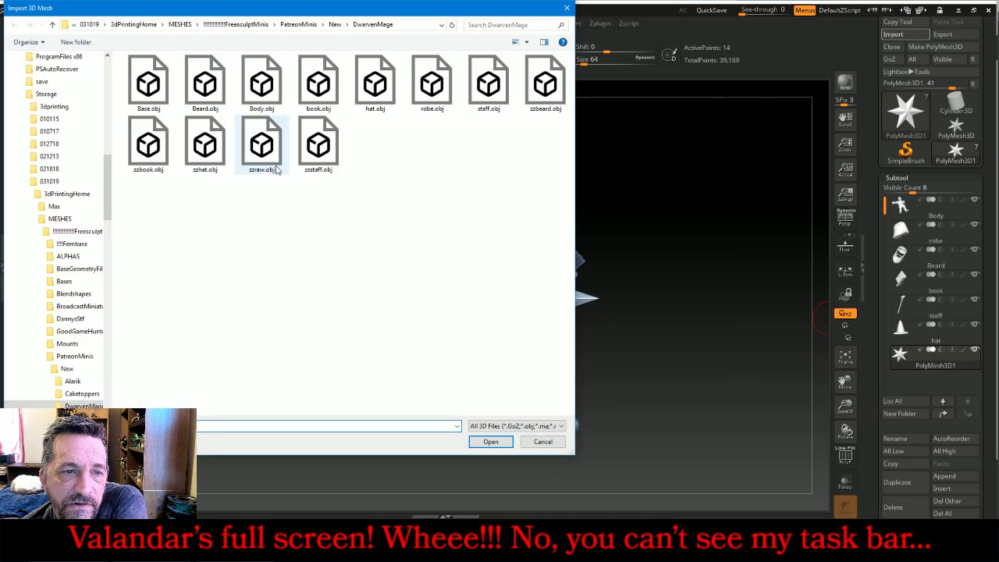
{"action": "double_click", "coordinate": [150, 85]}
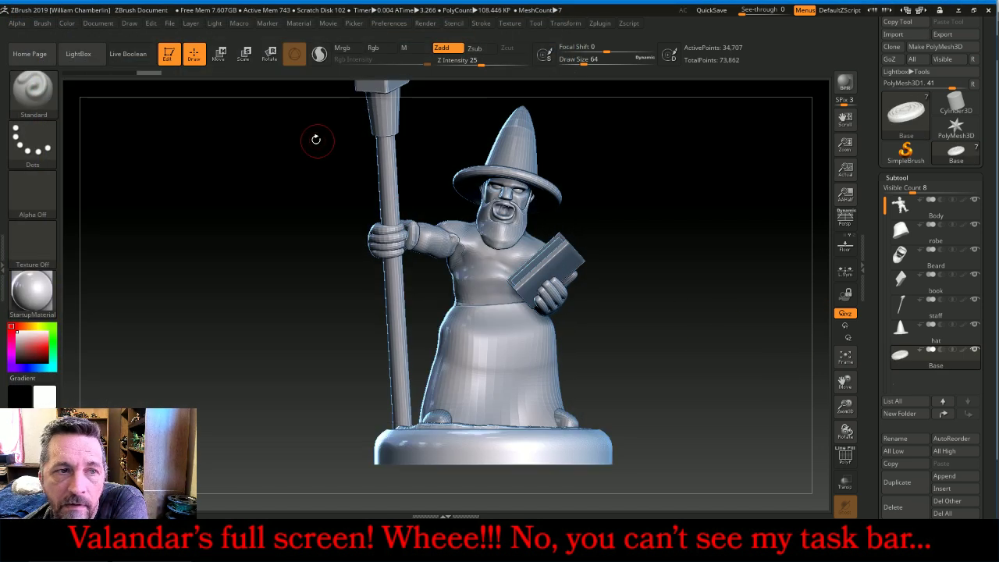
Hide the Beard, book, staff, hat and Base subtools, and make the Body the active subtool
{"action": "left_click", "coordinate": [845, 356]}
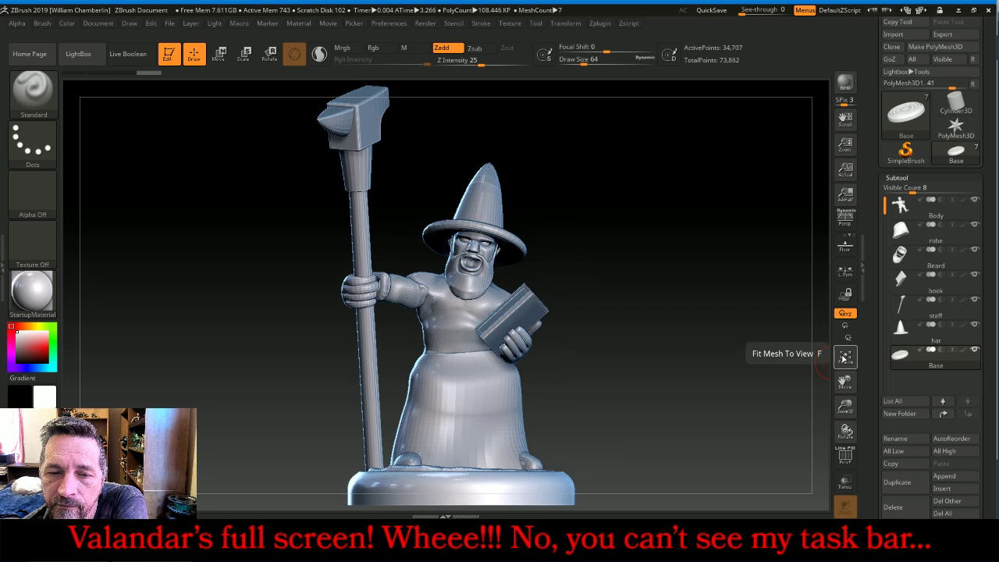
{"action": "left_click_drag", "start_coordinate": [845, 406], "coordinate": [789, 365]}
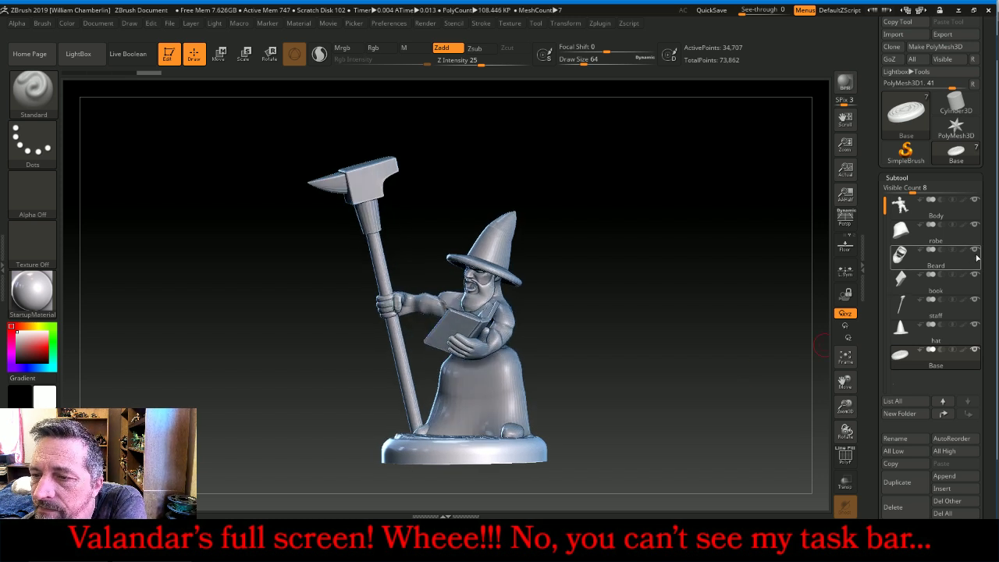
{"action": "left_click", "coordinate": [974, 275]}
{"action": "left_click", "coordinate": [975, 303]}
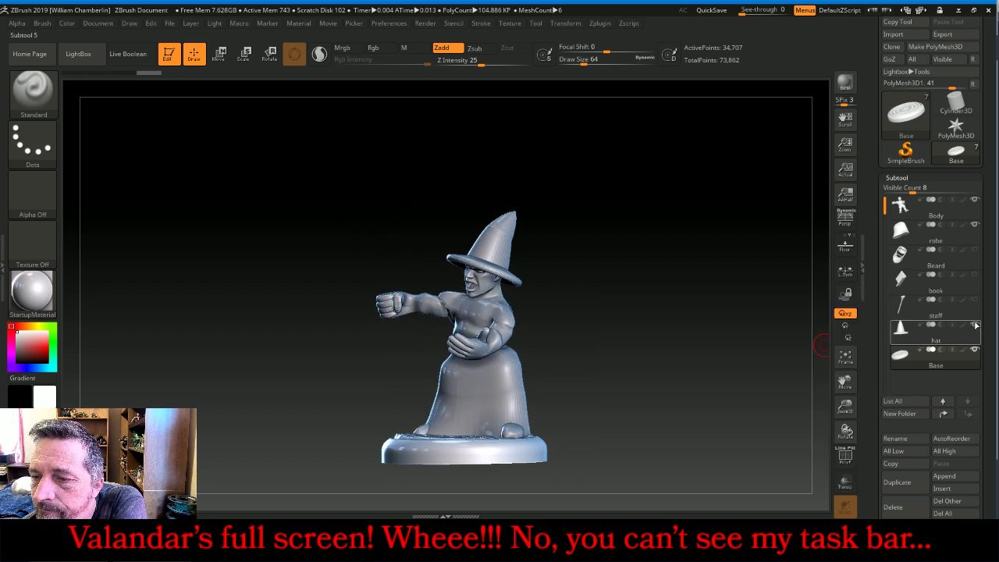
{"action": "left_click", "coordinate": [974, 325]}
{"action": "left_click", "coordinate": [976, 354]}
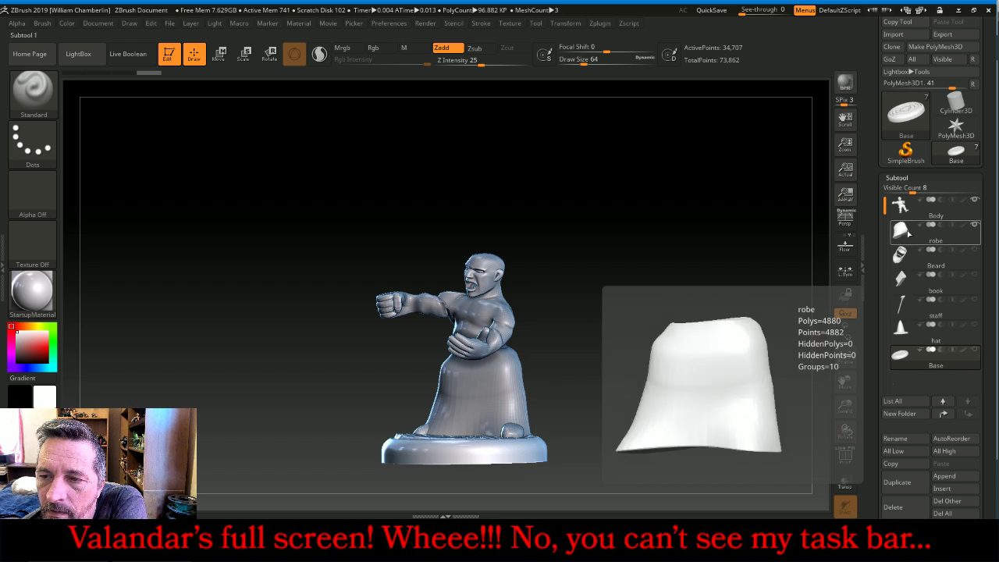
{"action": "left_click_drag", "start_coordinate": [769, 309], "coordinate": [785, 314]}
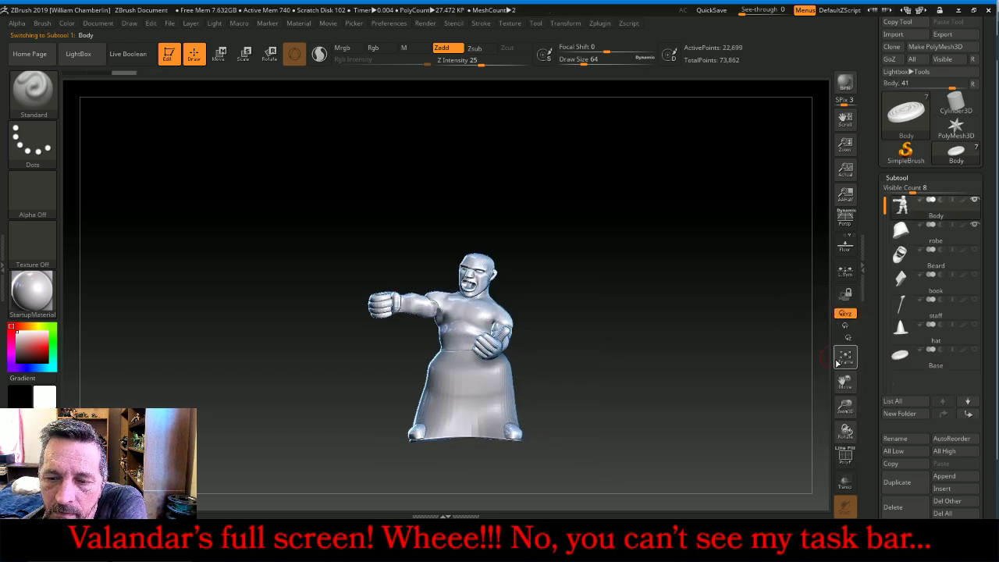
{"action": "left_click", "coordinate": [845, 360]}
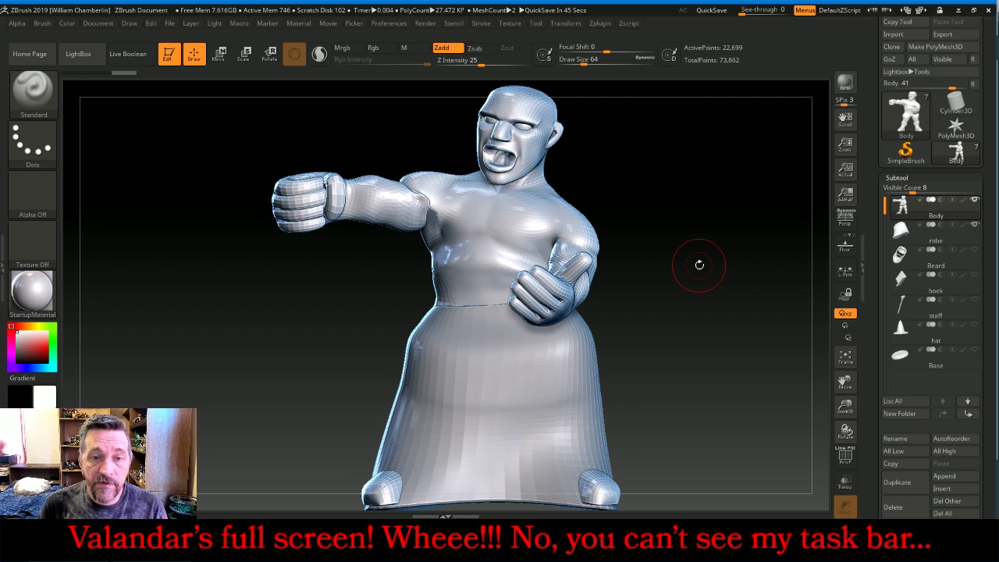
Smooth the creases on the Body where both upper arms meet the chest at the shoulders and armpits
{"action": "mouse_move", "coordinate": [705, 216]}
{"action": "left_mouse_down"}
{"action": "mouse_move", "coordinate": [705, 225]}
{"action": "mouse_move", "coordinate": [612, 223]}
{"action": "left_mouse_up"}
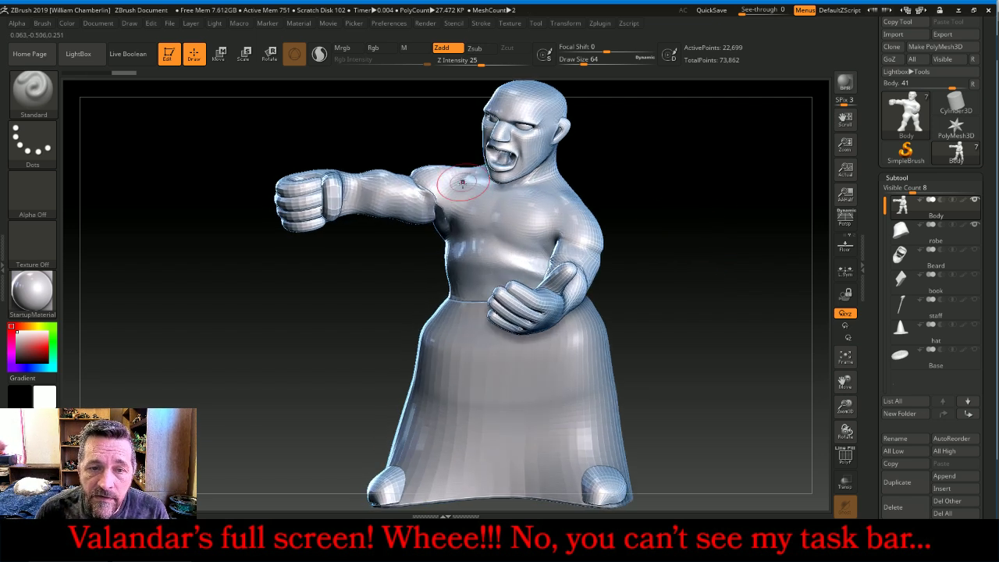
{"action": "mouse_move", "coordinate": [433, 194]}
{"action": "left_mouse_down", "text": "shift"}
{"action": "mouse_move", "coordinate": [426, 203]}
{"action": "mouse_move", "coordinate": [412, 196]}
{"action": "left_mouse_up", "text": "shift"}
{"action": "left_click_drag", "start_coordinate": [419, 190], "coordinate": [429, 176], "text": "shift"}
{"action": "left_click_drag", "start_coordinate": [424, 177], "coordinate": [455, 183], "text": "shift"}
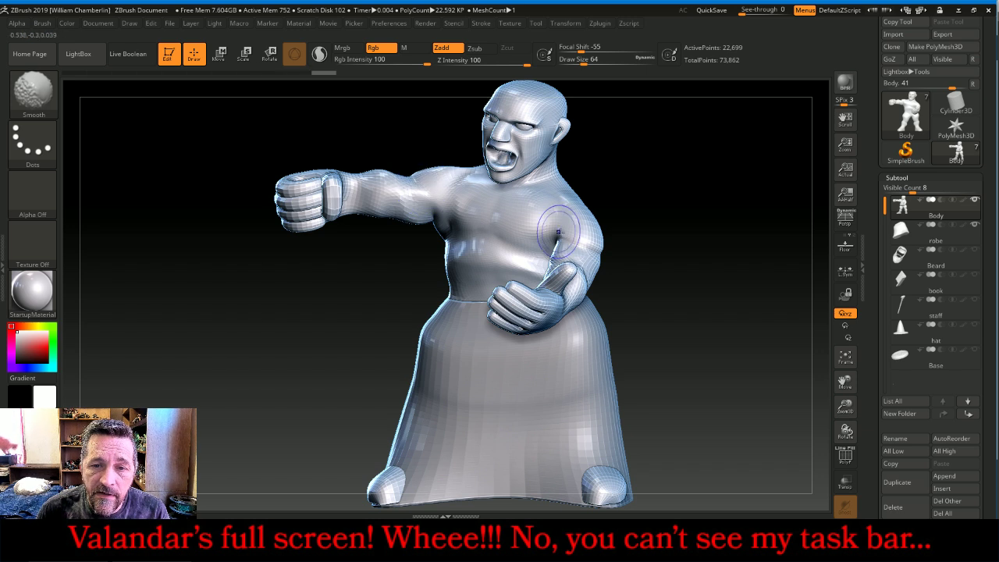
{"action": "left_click_drag", "start_coordinate": [571, 234], "coordinate": [564, 231], "text": "shift"}
{"action": "left_click_drag", "start_coordinate": [577, 235], "coordinate": [594, 247], "text": "shift"}
{"action": "left_click_drag", "start_coordinate": [653, 234], "coordinate": [753, 237]}
{"action": "key", "text": "shift"}
{"action": "left_click_drag", "start_coordinate": [490, 261], "coordinate": [424, 305]}
Reshape the armpit under the outstretched arm with the Move brush and smooth the surrounding torso
{"action": "left_click", "coordinate": [42, 88]}
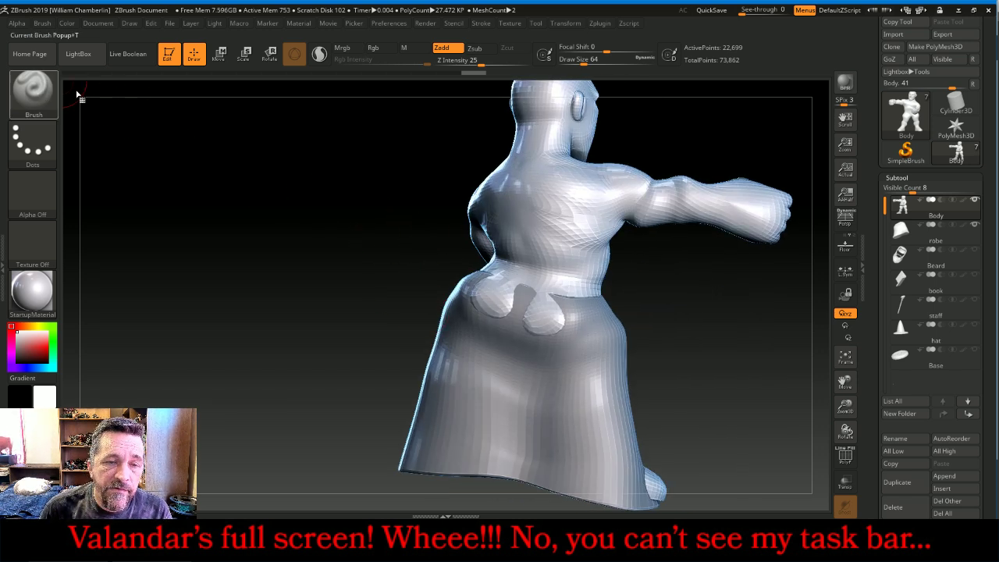
{"action": "left_click", "coordinate": [344, 275]}
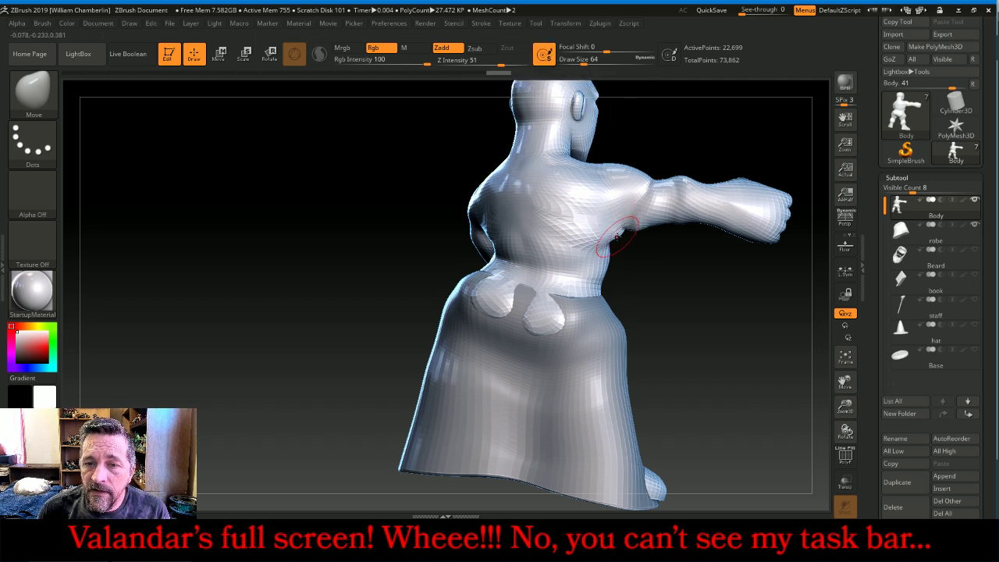
{"action": "mouse_move", "coordinate": [681, 286]}
{"action": "left_mouse_down"}
{"action": "mouse_move", "coordinate": [648, 281]}
{"action": "mouse_move", "coordinate": [625, 250]}
{"action": "left_mouse_up"}
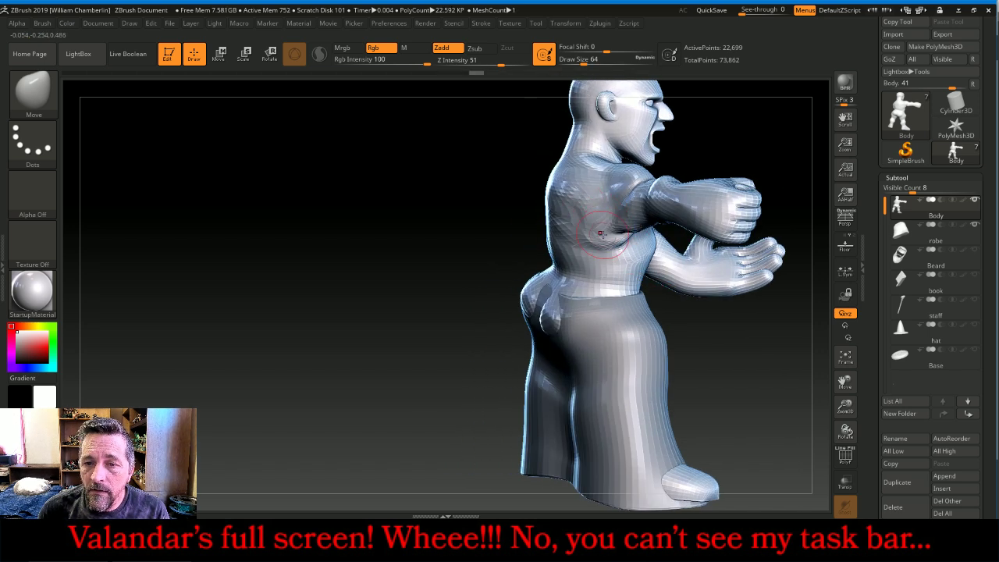
{"action": "key", "text": "shift"}
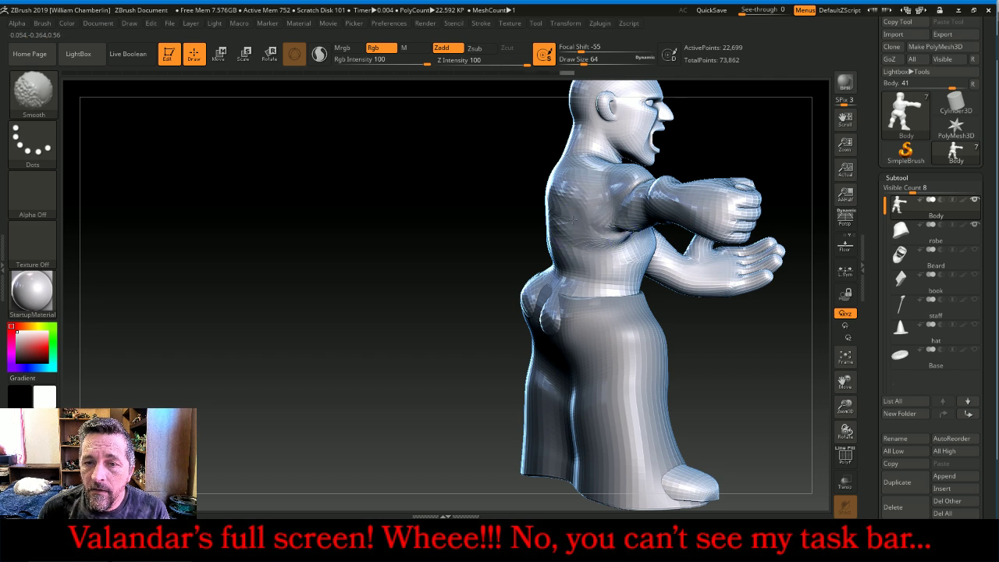
{"action": "mouse_move", "coordinate": [490, 242]}
{"action": "left_mouse_down"}
{"action": "mouse_move", "coordinate": [423, 219]}
{"action": "mouse_move", "coordinate": [504, 207]}
{"action": "left_mouse_up"}
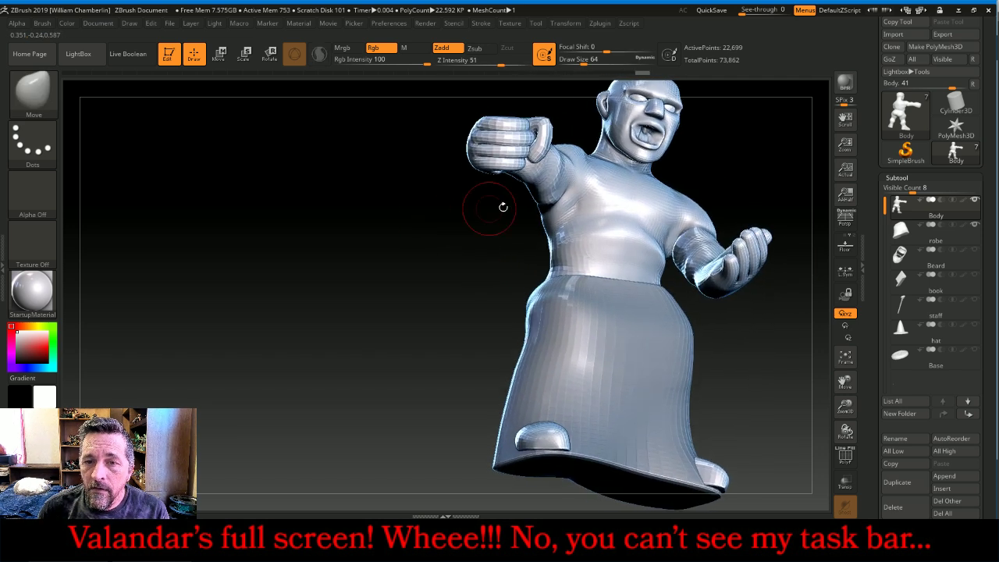
{"action": "key", "text": "shift"}
{"action": "mouse_move", "coordinate": [566, 203]}
{"action": "left_mouse_down", "text": "shift"}
{"action": "mouse_move", "coordinate": [573, 224]}
{"action": "mouse_move", "coordinate": [609, 225]}
{"action": "mouse_move", "coordinate": [657, 251]}
{"action": "mouse_move", "coordinate": [672, 238]}
{"action": "left_mouse_up", "text": "shift"}
Try reworking the armpit and ribs below the bent arm, and undo the stroke
{"action": "left_click_drag", "start_coordinate": [820, 154], "coordinate": [671, 205]}
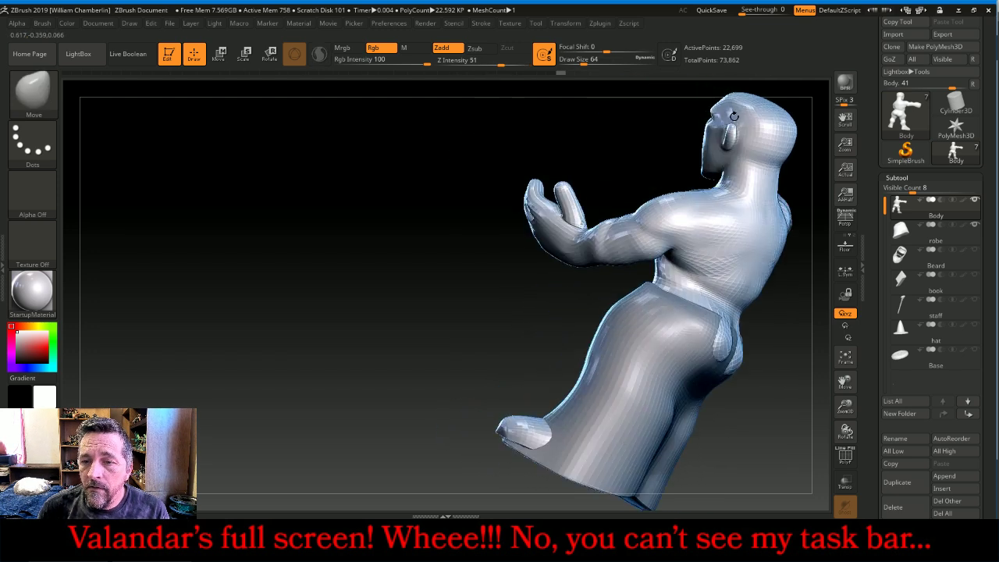
{"action": "left_click_drag", "start_coordinate": [657, 239], "coordinate": [677, 272], "text": "shift"}
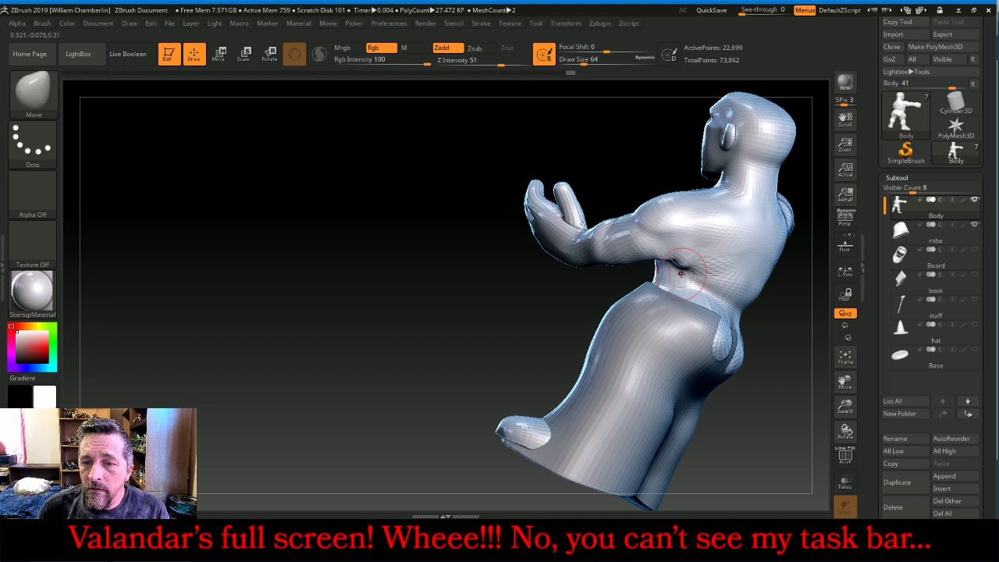
{"action": "key", "text": "ctrl+z"}
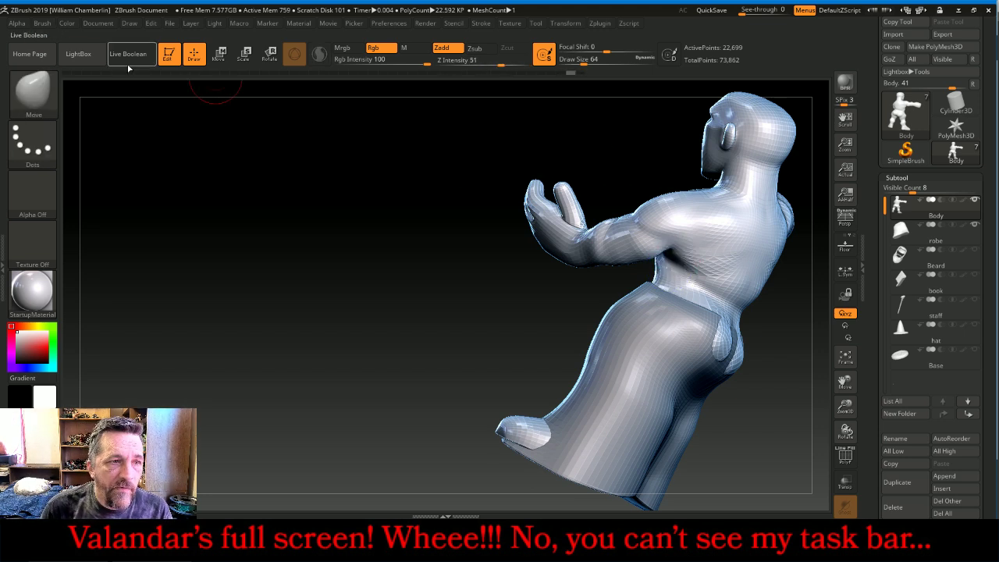
Switch to the Standard brush and dock the Stroke palette in the tray with its Lazy Mouse settings expanded
{"action": "left_click", "coordinate": [55, 84]}
{"action": "left_click", "coordinate": [398, 100]}
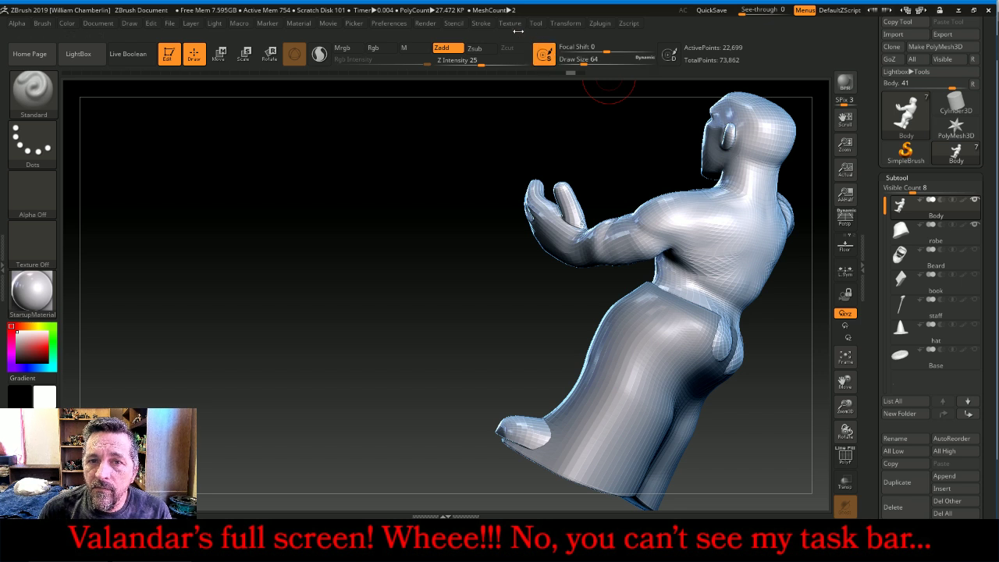
{"action": "left_click", "coordinate": [481, 28]}
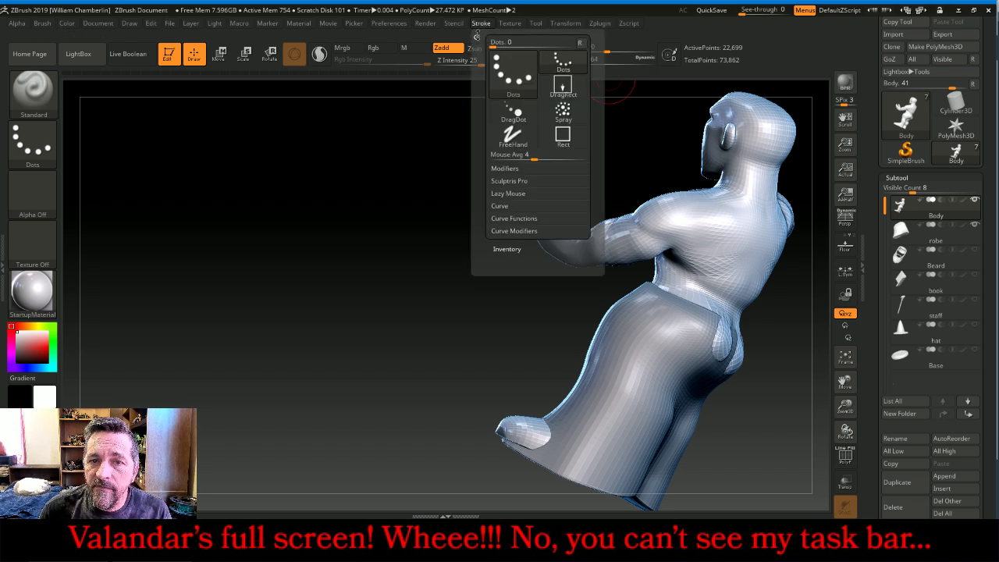
{"action": "left_click", "coordinate": [481, 28]}
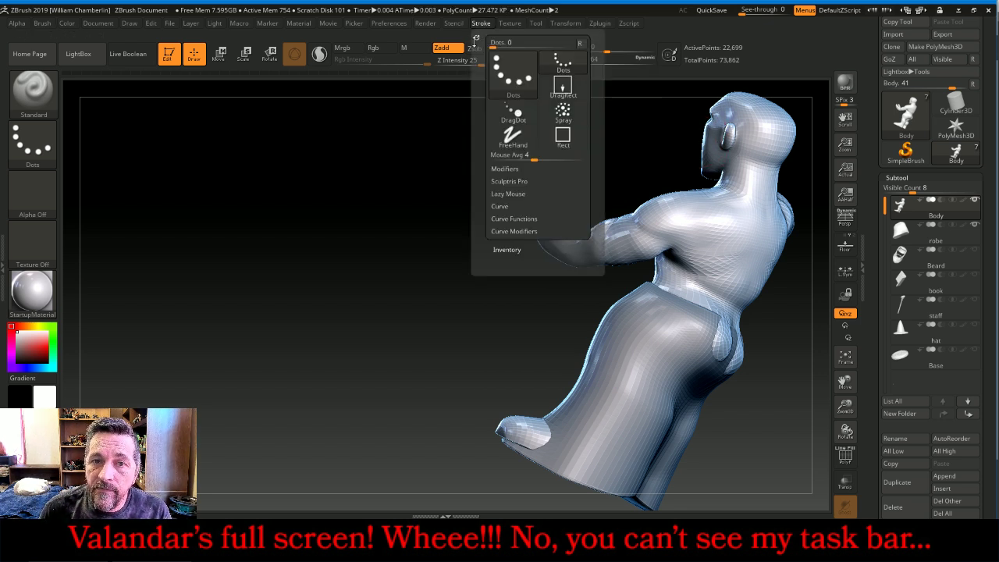
{"action": "left_click", "coordinate": [476, 36]}
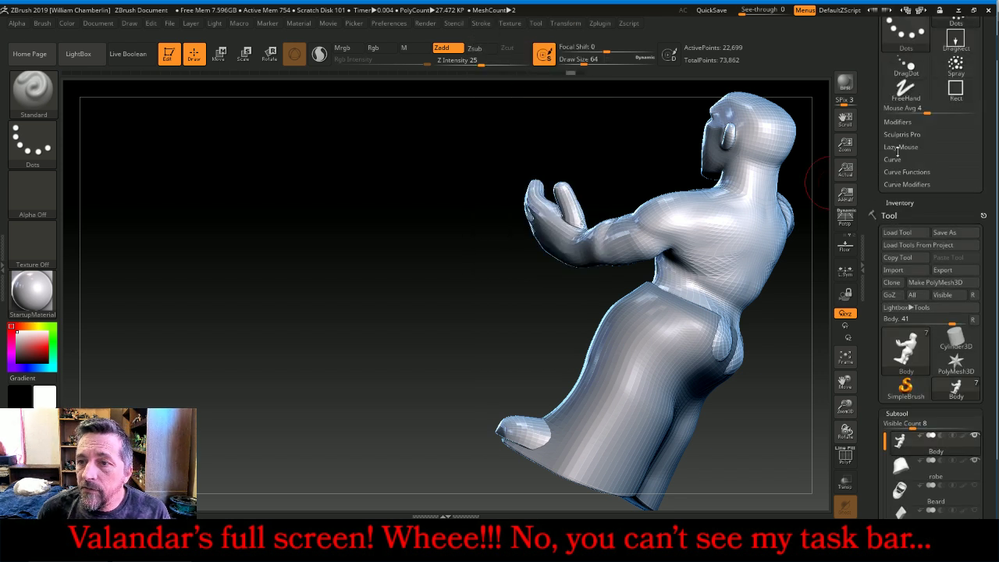
{"action": "left_click", "coordinate": [900, 147]}
Set the Standard brush's Z Intensity to 9 and sculpt the Body's side below the bent arm's armpit
{"action": "left_click", "coordinate": [474, 62]}
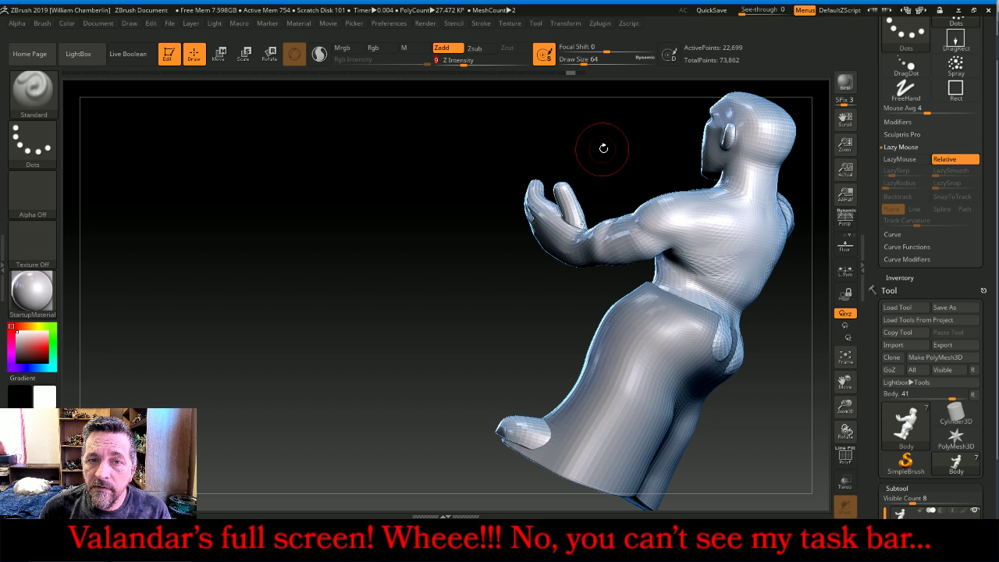
{"action": "left_click_drag", "start_coordinate": [602, 149], "coordinate": [622, 157]}
{"action": "mouse_move", "coordinate": [676, 246]}
{"action": "left_mouse_down"}
{"action": "mouse_move", "coordinate": [685, 255]}
{"action": "mouse_move", "coordinate": [675, 269]}
{"action": "mouse_move", "coordinate": [689, 281]}
{"action": "left_mouse_up"}
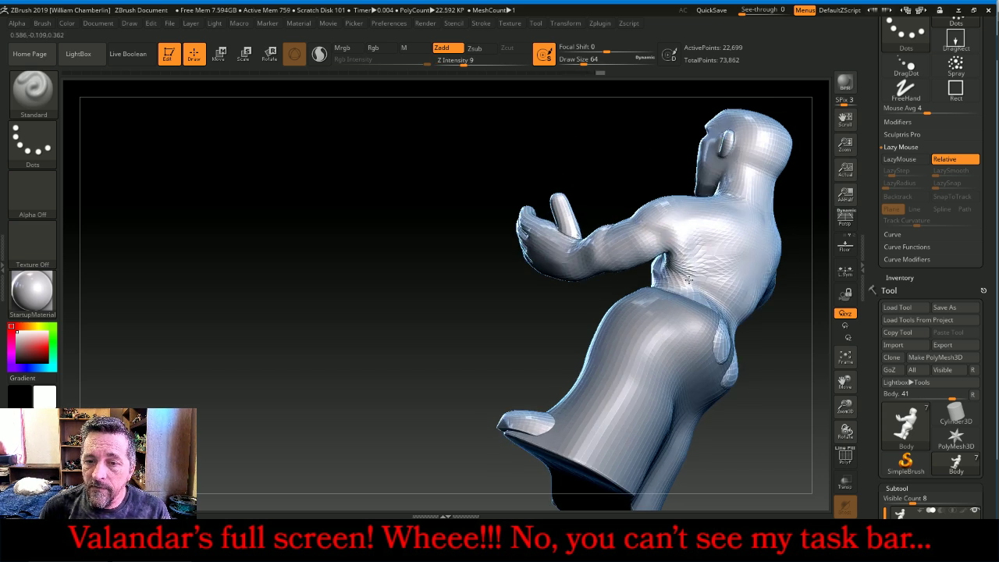
{"action": "mouse_move", "coordinate": [491, 297]}
{"action": "left_mouse_down"}
{"action": "mouse_move", "coordinate": [474, 325]}
{"action": "mouse_move", "coordinate": [510, 357]}
{"action": "mouse_move", "coordinate": [469, 320]}
{"action": "mouse_move", "coordinate": [477, 311]}
{"action": "left_mouse_up"}
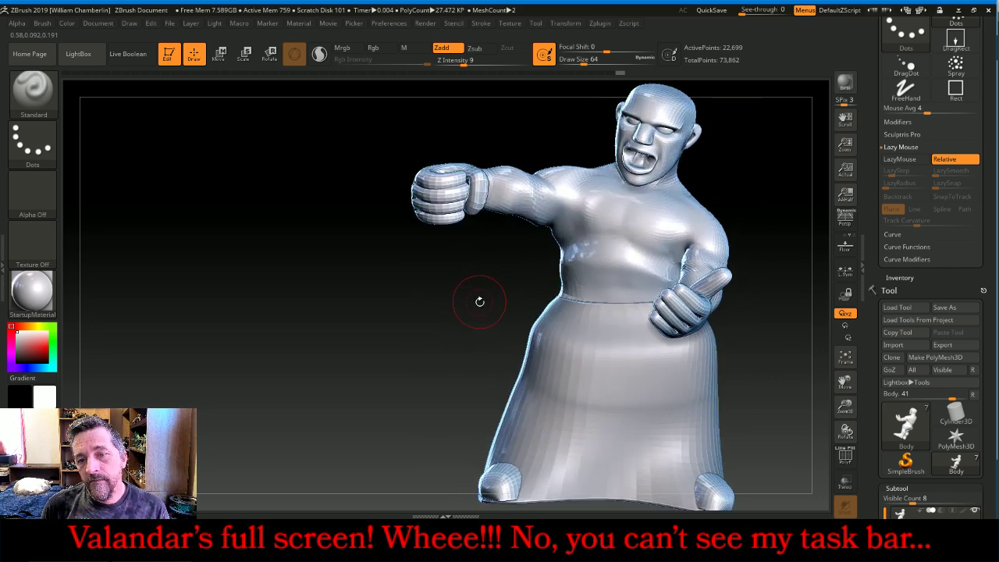
Make the robe the active subtool and smooth its sides around the hips just below the waist
{"action": "scroll", "coordinate": [932, 285], "scroll_direction": "down", "scroll_amount": 5}
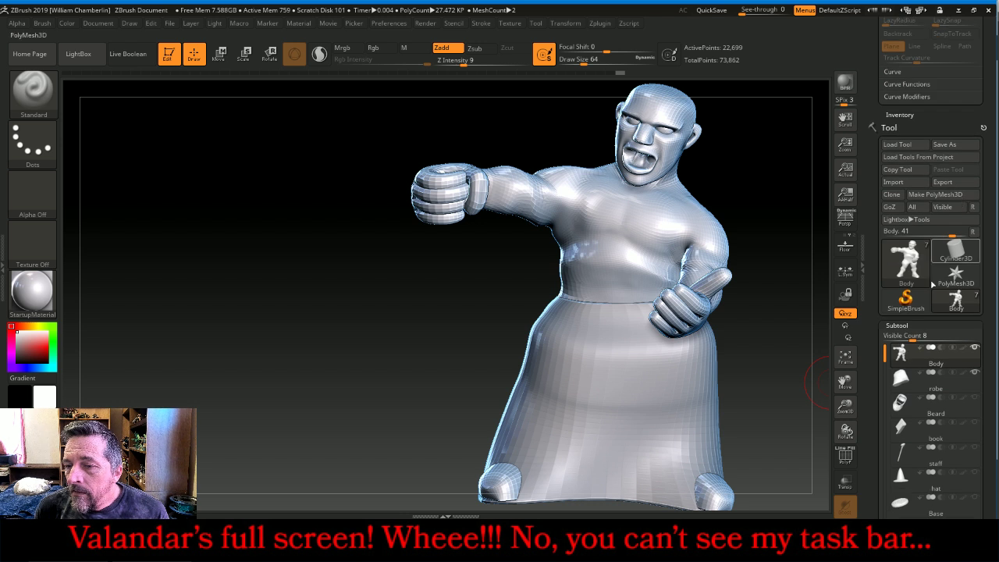
{"action": "left_click", "coordinate": [900, 382]}
{"action": "key", "text": "shift"}
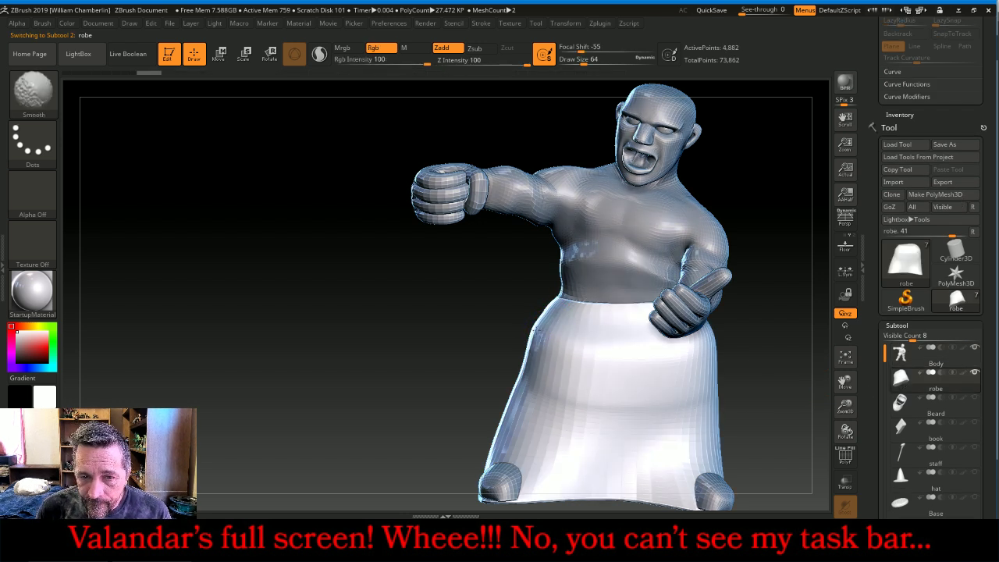
{"action": "left_click_drag", "start_coordinate": [531, 345], "coordinate": [544, 348], "text": "shift"}
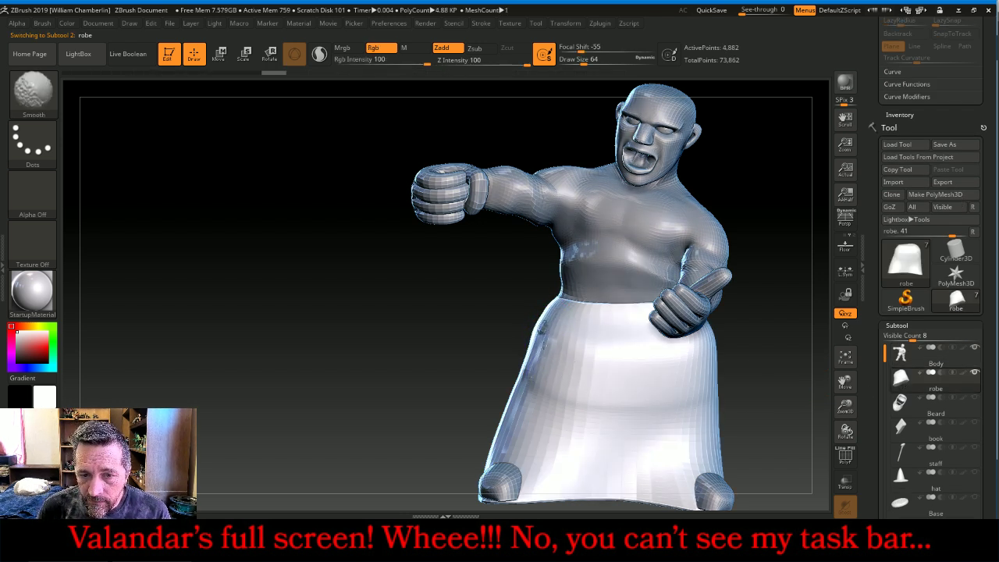
{"action": "left_click_drag", "start_coordinate": [802, 369], "coordinate": [726, 347]}
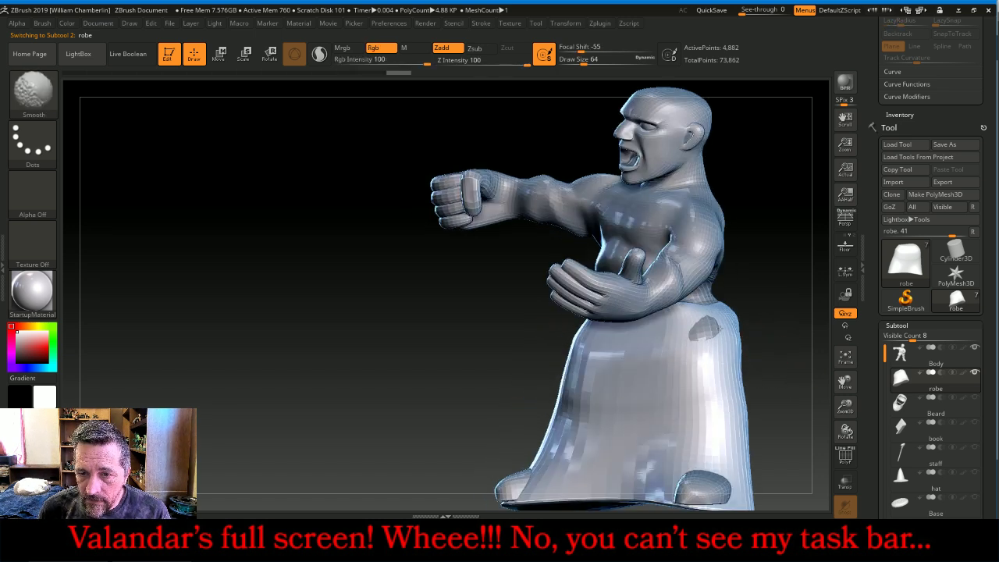
{"action": "left_click_drag", "start_coordinate": [734, 349], "coordinate": [728, 344], "text": "shift"}
{"action": "mouse_move", "coordinate": [769, 312]}
{"action": "left_mouse_down"}
{"action": "mouse_move", "coordinate": [799, 288]}
{"action": "mouse_move", "coordinate": [827, 305]}
{"action": "mouse_move", "coordinate": [702, 305]}
{"action": "left_mouse_up"}
{"action": "mouse_move", "coordinate": [805, 297]}
{"action": "left_mouse_down"}
{"action": "mouse_move", "coordinate": [777, 222]}
{"action": "mouse_move", "coordinate": [770, 273]}
{"action": "left_mouse_up"}
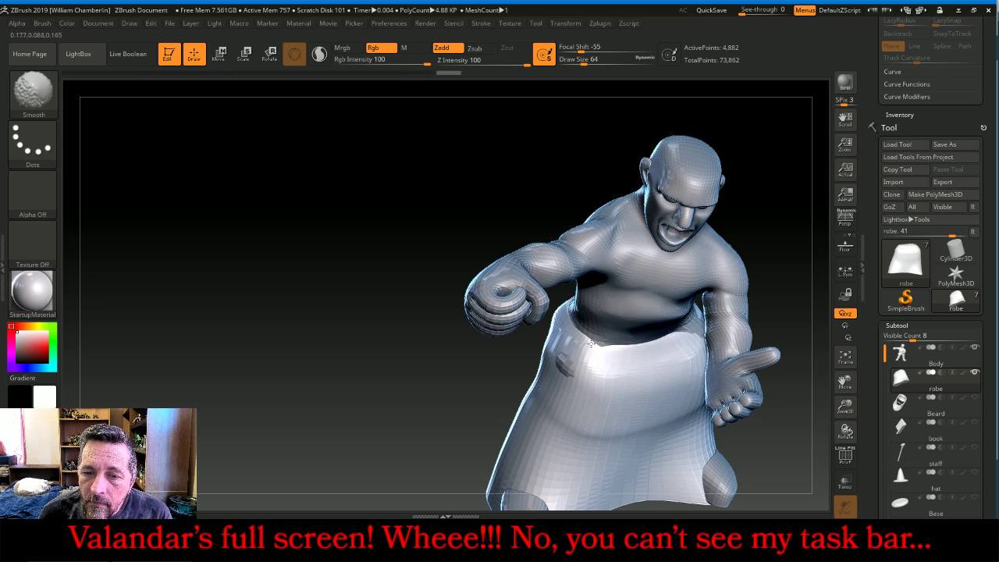
Smooth the robe's waistband around the front and back of the torso
{"action": "mouse_move", "coordinate": [591, 343]}
{"action": "left_mouse_down", "text": "shift"}
{"action": "mouse_move", "coordinate": [576, 329]}
{"action": "mouse_move", "coordinate": [400, 388]}
{"action": "mouse_move", "coordinate": [417, 417]}
{"action": "left_mouse_up", "text": "shift"}
{"action": "mouse_move", "coordinate": [553, 314]}
{"action": "left_mouse_down", "text": "shift"}
{"action": "mouse_move", "coordinate": [546, 270]}
{"action": "mouse_move", "coordinate": [556, 306]}
{"action": "mouse_move", "coordinate": [551, 267]}
{"action": "mouse_move", "coordinate": [564, 238]}
{"action": "left_mouse_up", "text": "shift"}
{"action": "left_click_drag", "start_coordinate": [614, 161], "coordinate": [678, 248]}
{"action": "left_click_drag", "start_coordinate": [586, 221], "coordinate": [624, 205], "text": "shift"}
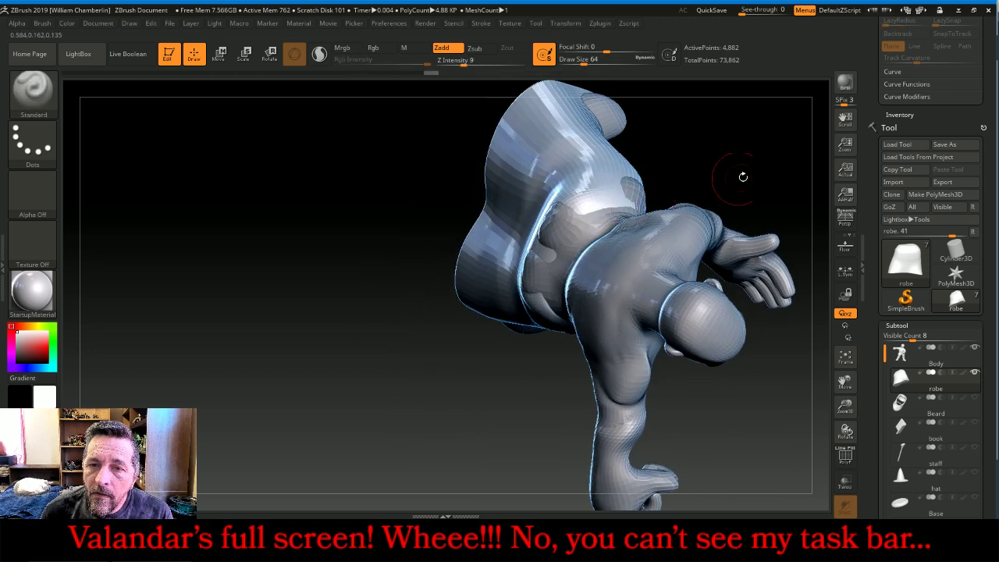
{"action": "mouse_move", "coordinate": [744, 177]}
{"action": "left_mouse_down"}
{"action": "mouse_move", "coordinate": [718, 117]}
{"action": "mouse_move", "coordinate": [730, 163]}
{"action": "mouse_move", "coordinate": [672, 351]}
{"action": "mouse_move", "coordinate": [731, 312]}
{"action": "mouse_move", "coordinate": [671, 315]}
{"action": "left_mouse_up"}
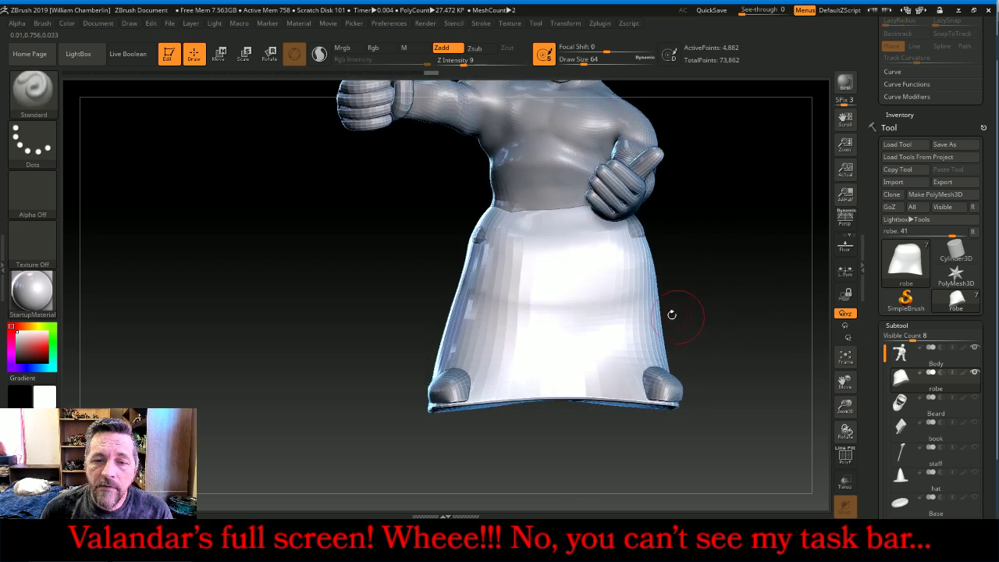
Switch to the Move brush at Draw Size 164 and lift the robe's hem over the foot on the outstretched arm's side
{"action": "left_click", "coordinate": [32, 89]}
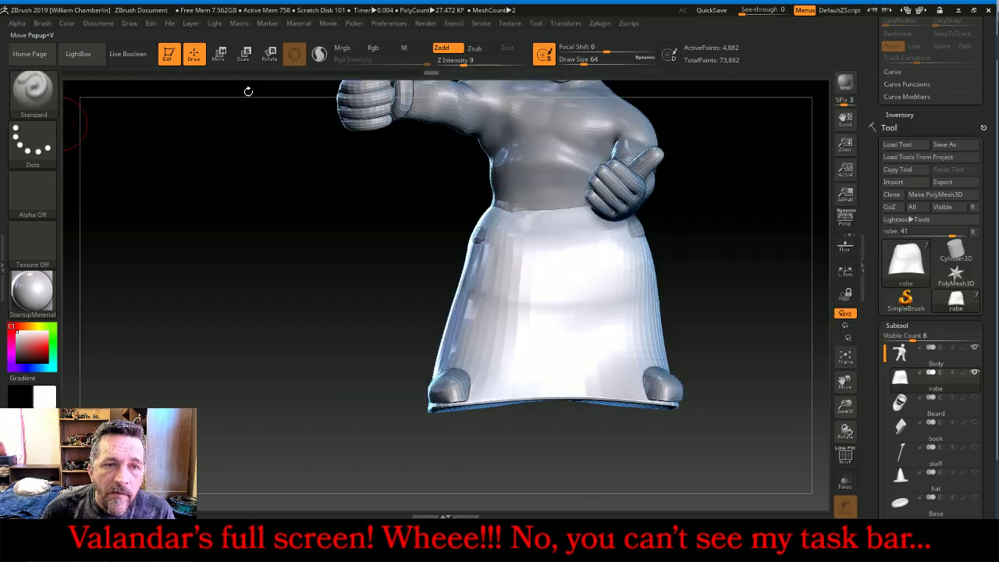
{"action": "left_click", "coordinate": [249, 92]}
{"action": "key", "text": "bracketright"}
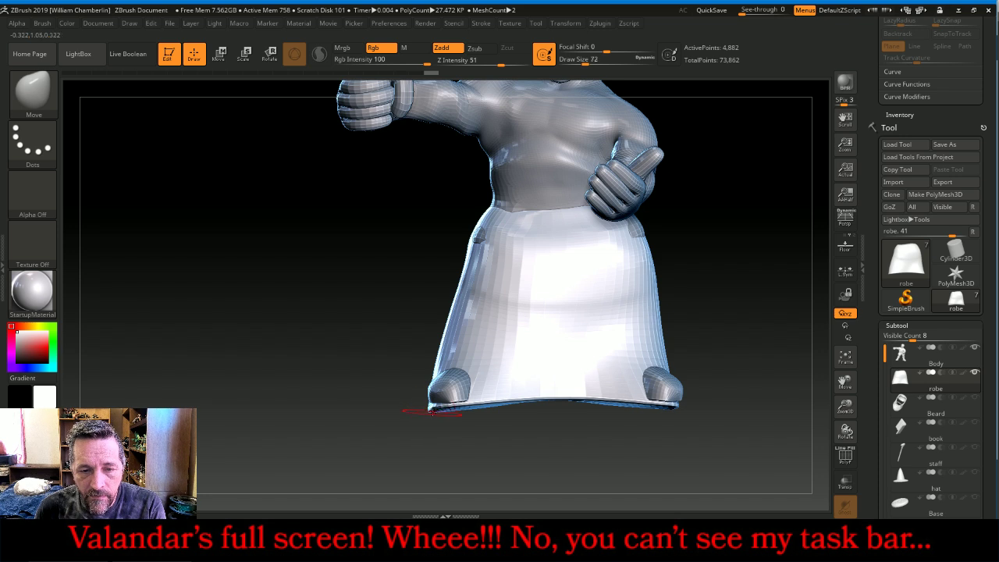
{"action": "key", "text": "bracketright"}
{"action": "left_click_drag", "start_coordinate": [440, 406], "coordinate": [441, 371]}
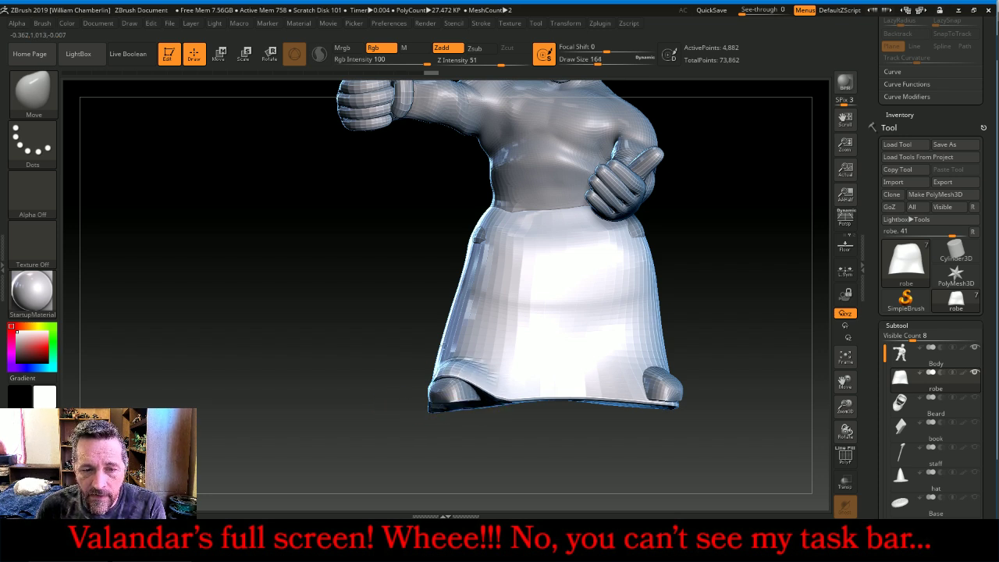
{"action": "mouse_move", "coordinate": [258, 390]}
{"action": "left_mouse_down"}
{"action": "mouse_move", "coordinate": [393, 377]}
{"action": "mouse_move", "coordinate": [409, 310]}
{"action": "left_mouse_up"}
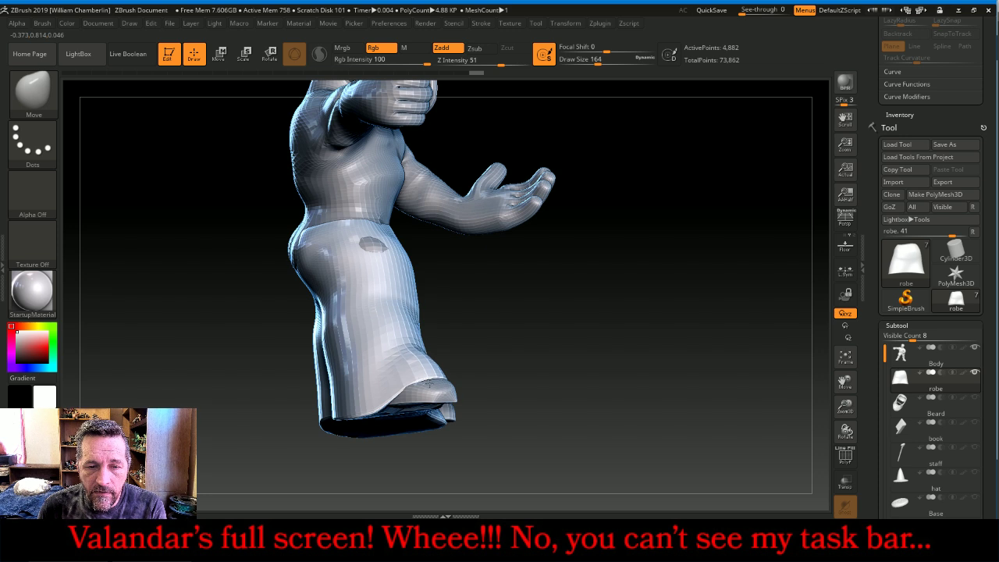
Lift the robe's hem over the foot on the bent arm's side and shape the front hem between the feet
{"action": "mouse_move", "coordinate": [662, 361]}
{"action": "left_mouse_down"}
{"action": "mouse_move", "coordinate": [592, 374]}
{"action": "mouse_move", "coordinate": [602, 368]}
{"action": "left_mouse_up"}
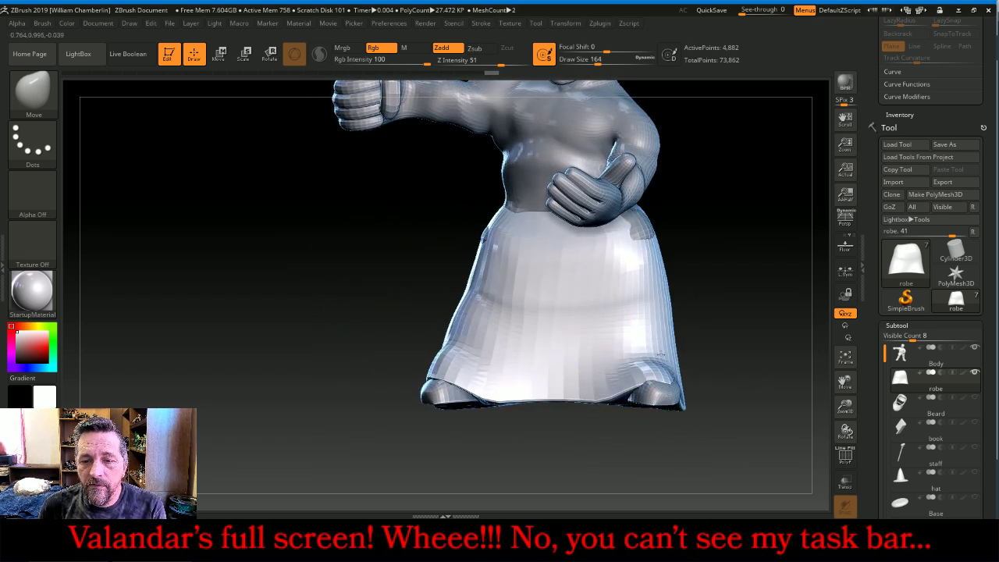
{"action": "left_click_drag", "start_coordinate": [742, 276], "coordinate": [718, 325]}
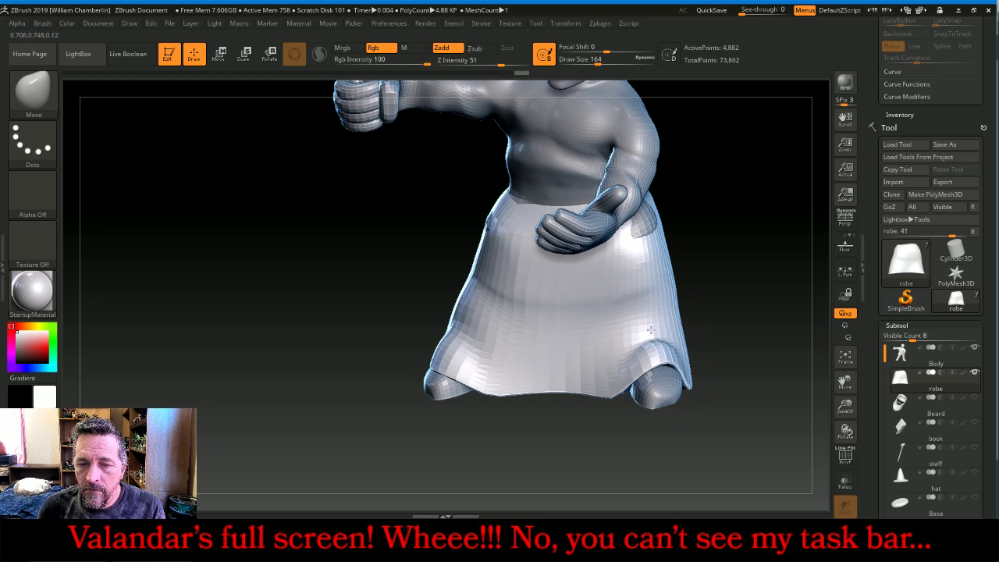
{"action": "mouse_move", "coordinate": [696, 353]}
{"action": "left_mouse_down"}
{"action": "mouse_move", "coordinate": [720, 317]}
{"action": "mouse_move", "coordinate": [660, 308]}
{"action": "left_mouse_up"}
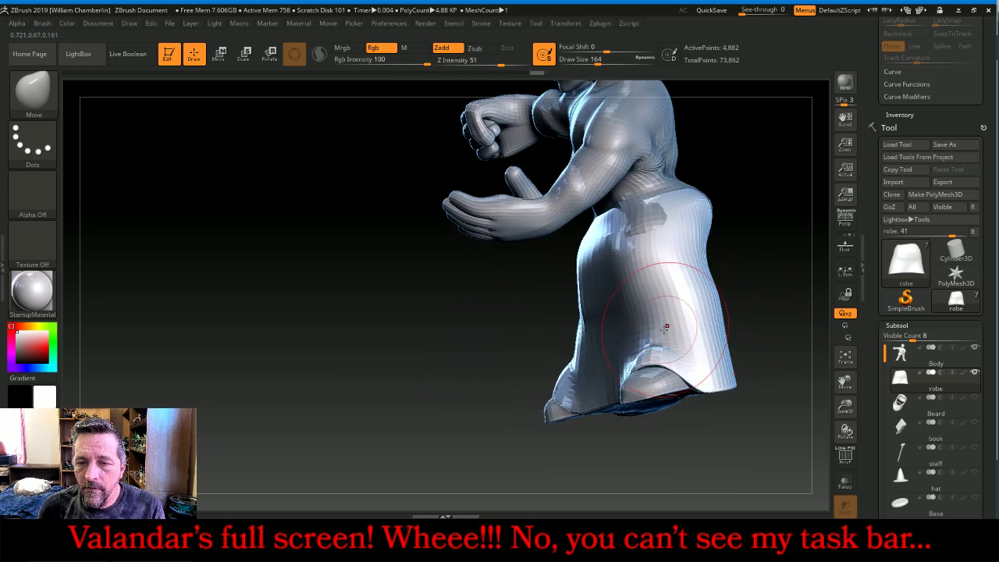
{"action": "left_click_drag", "start_coordinate": [495, 407], "coordinate": [367, 353]}
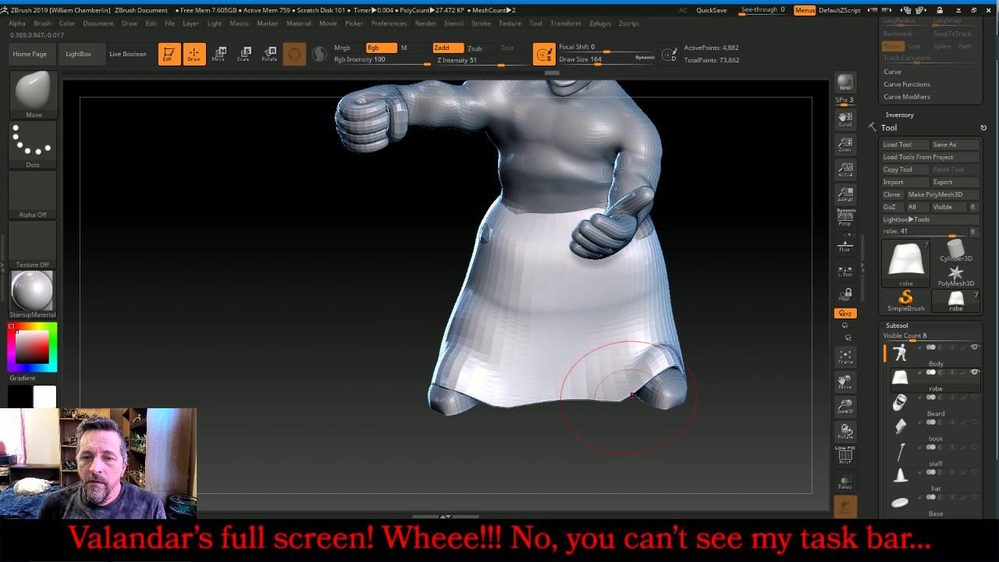
{"action": "left_click_drag", "start_coordinate": [761, 375], "coordinate": [759, 364]}
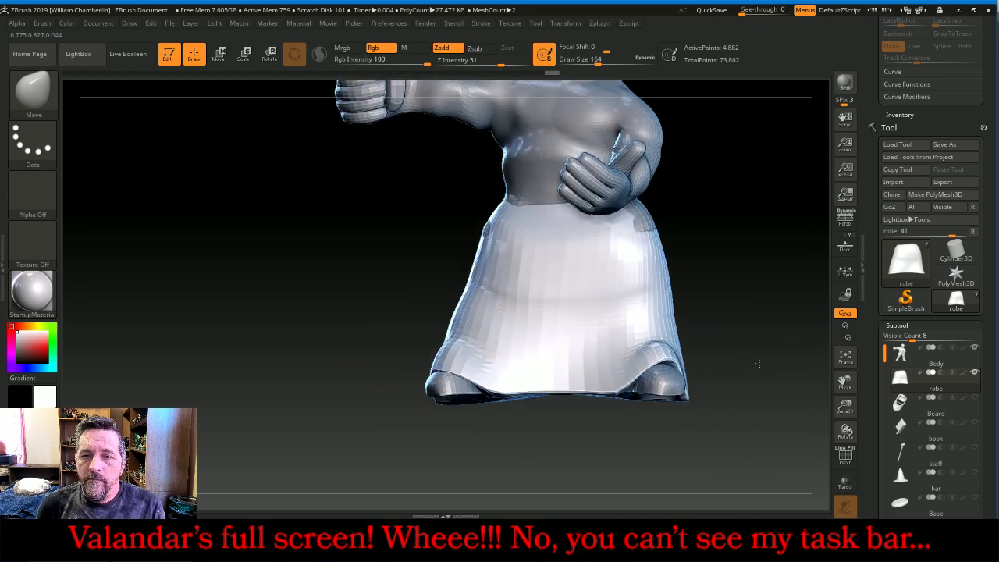
{"action": "left_click", "coordinate": [855, 361]}
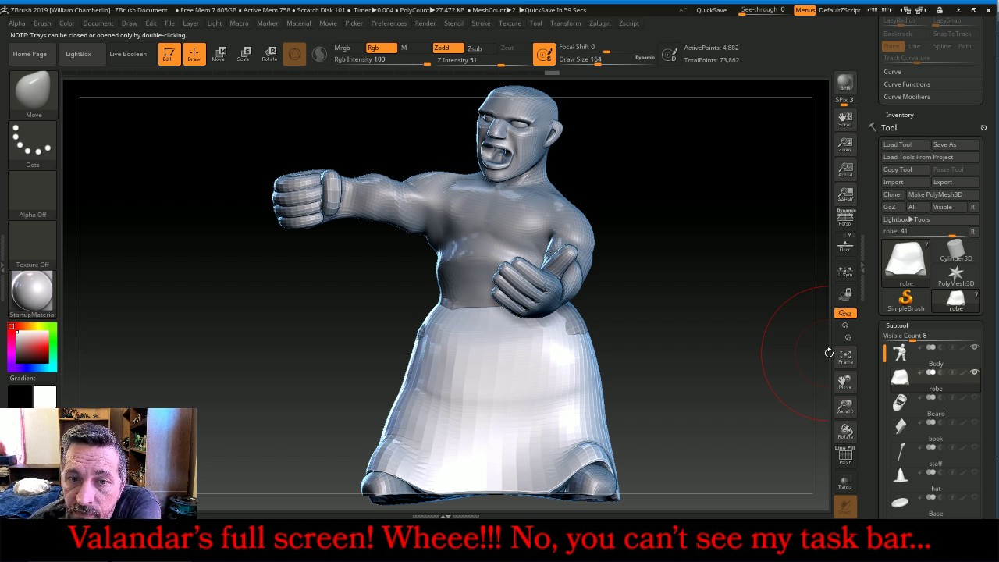
Subdivide the robe's geometry up to subdivision level 4
{"action": "left_click", "coordinate": [926, 327]}
{"action": "left_click", "coordinate": [924, 336]}
{"action": "left_click_drag", "start_coordinate": [987, 291], "coordinate": [987, 226]}
{"action": "left_click", "coordinate": [918, 364]}
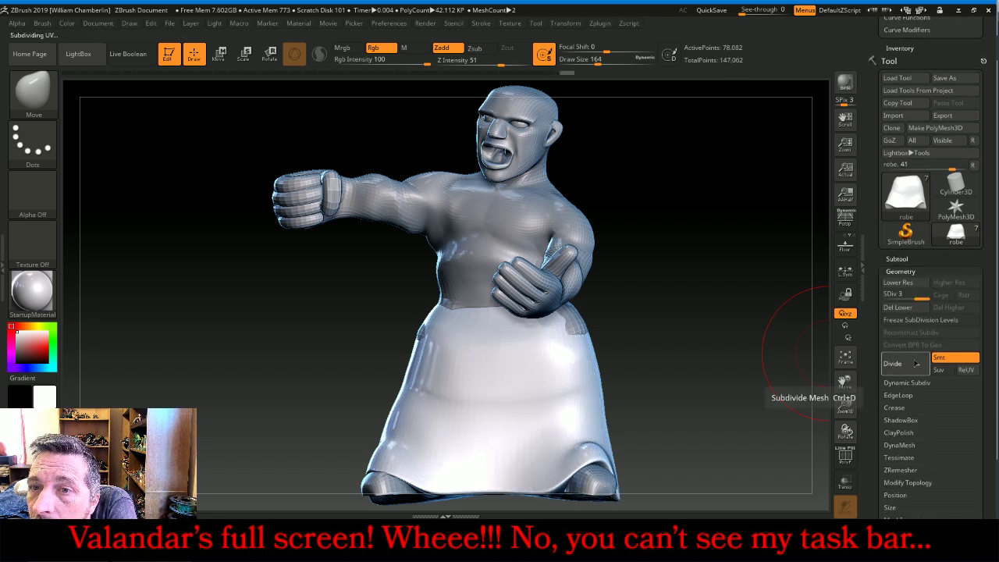
{"action": "left_click", "coordinate": [917, 364]}
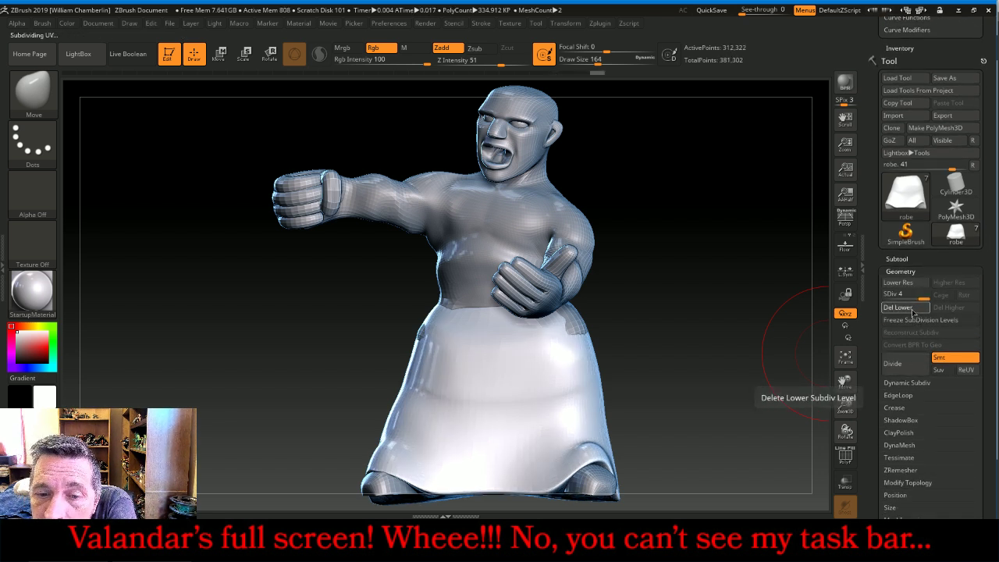
Make the Body the active subtool and subdivide its geometry up to subdivision level 4
{"action": "left_click", "coordinate": [911, 258]}
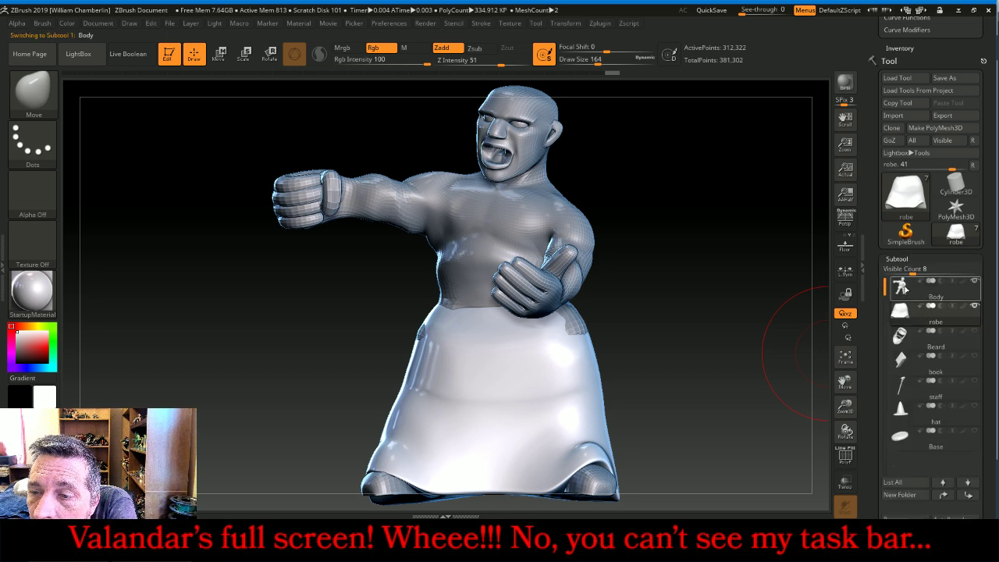
{"action": "left_click", "coordinate": [900, 259]}
{"action": "left_click", "coordinate": [902, 271]}
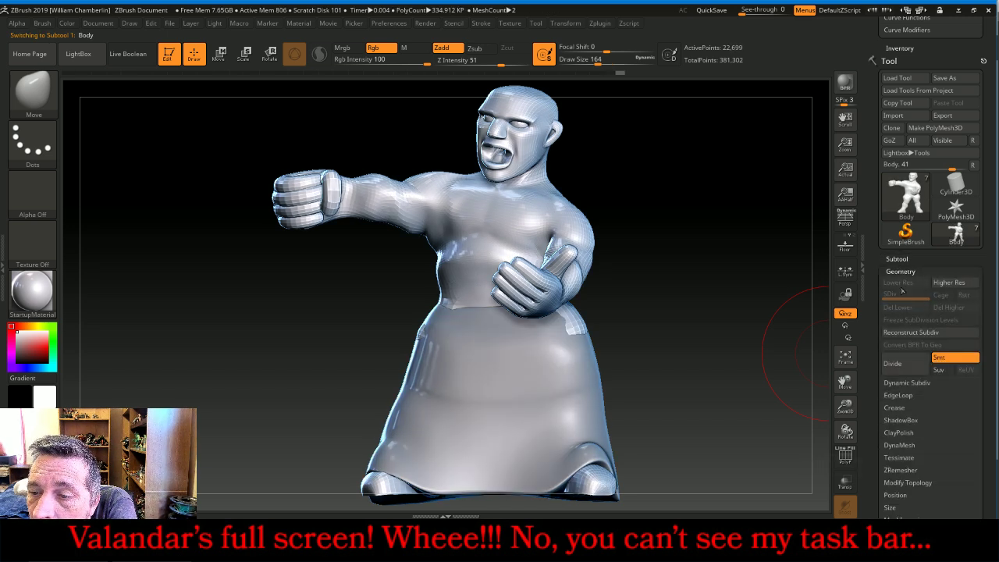
{"action": "left_click", "coordinate": [894, 359]}
{"action": "left_click", "coordinate": [894, 358]}
{"action": "left_click", "coordinate": [894, 358]}
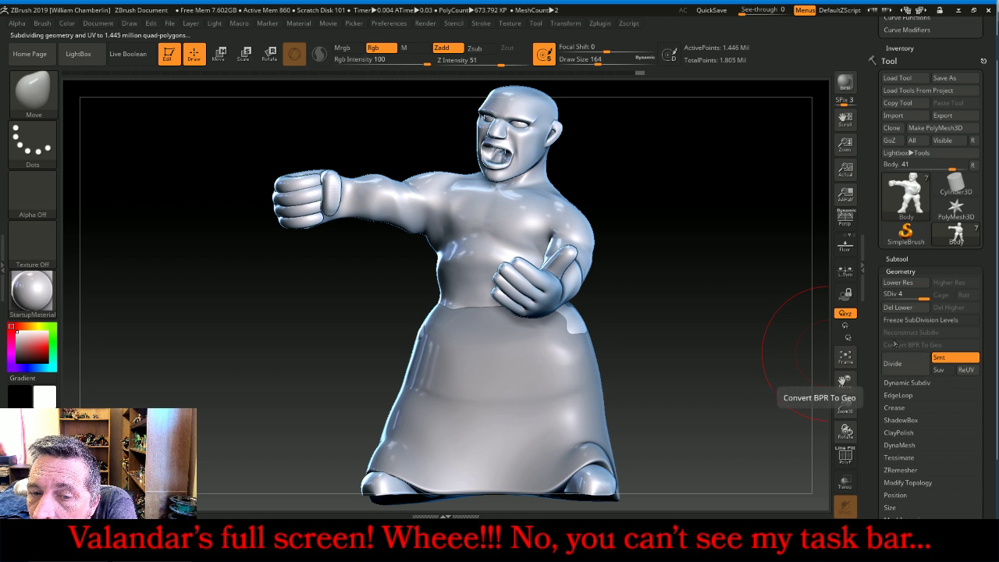
Merge the Body subtool down with the robe and accept the non-undoable operation
{"action": "left_click", "coordinate": [906, 258]}
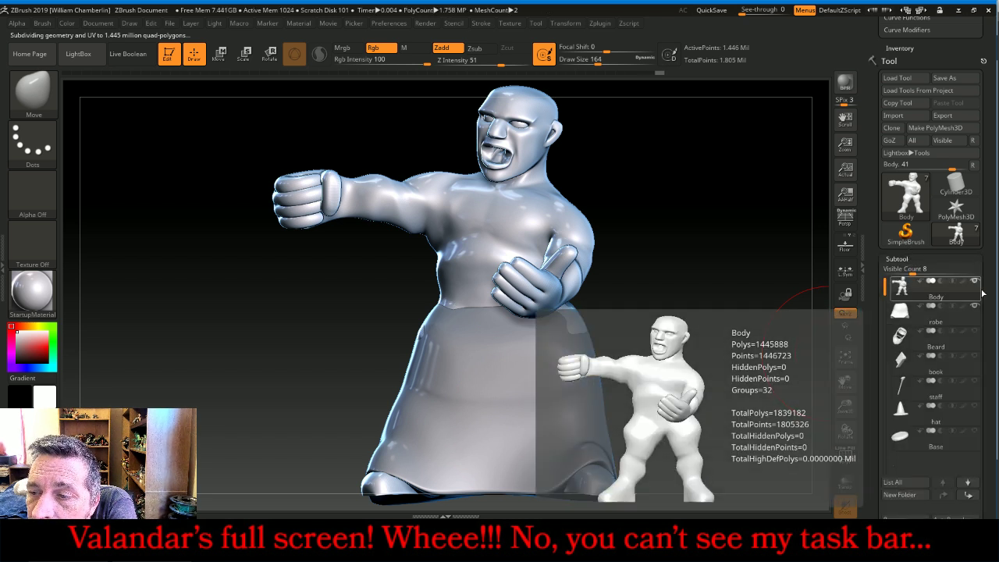
{"action": "left_click_drag", "start_coordinate": [994, 287], "coordinate": [994, 283]}
{"action": "scroll", "coordinate": [995, 283], "scroll_direction": "down", "scroll_amount": 3}
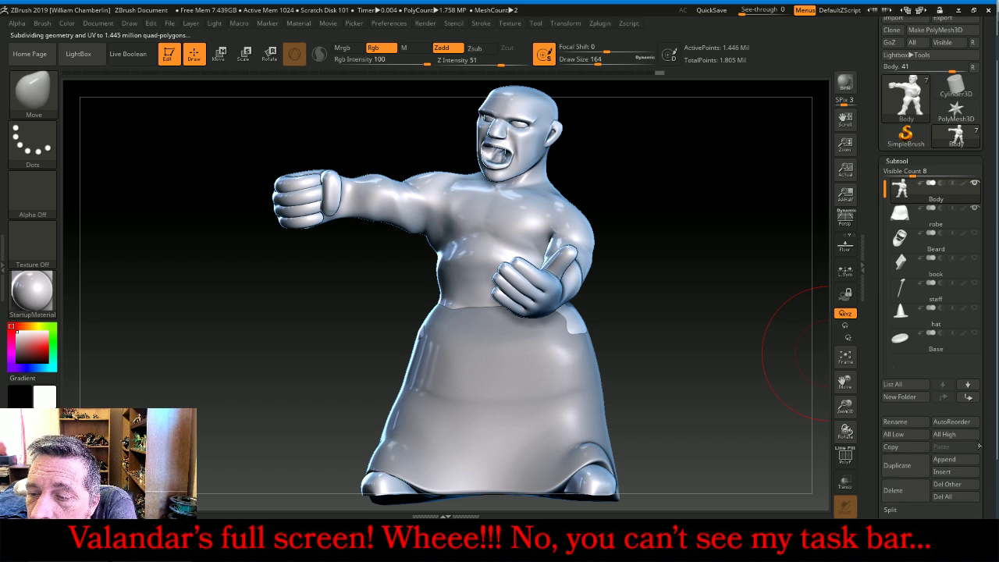
{"action": "scroll", "coordinate": [979, 446], "scroll_direction": "down", "scroll_amount": 2}
{"action": "left_click", "coordinate": [925, 457]}
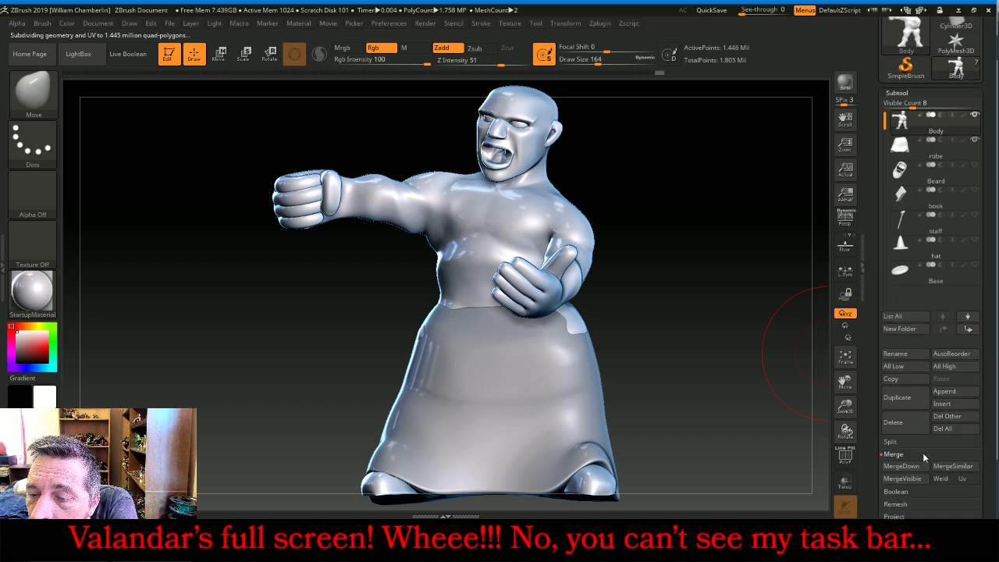
{"action": "left_click", "coordinate": [899, 467]}
{"action": "left_click", "coordinate": [859, 490]}
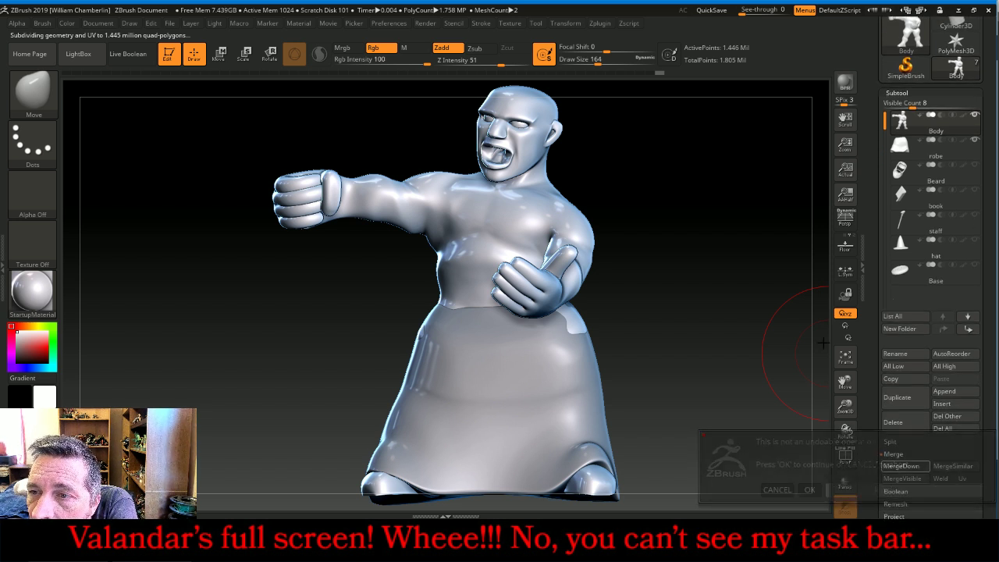
Convert the merged body and robe into a DynaMesh at resolution 768
{"action": "left_click", "coordinate": [897, 93]}
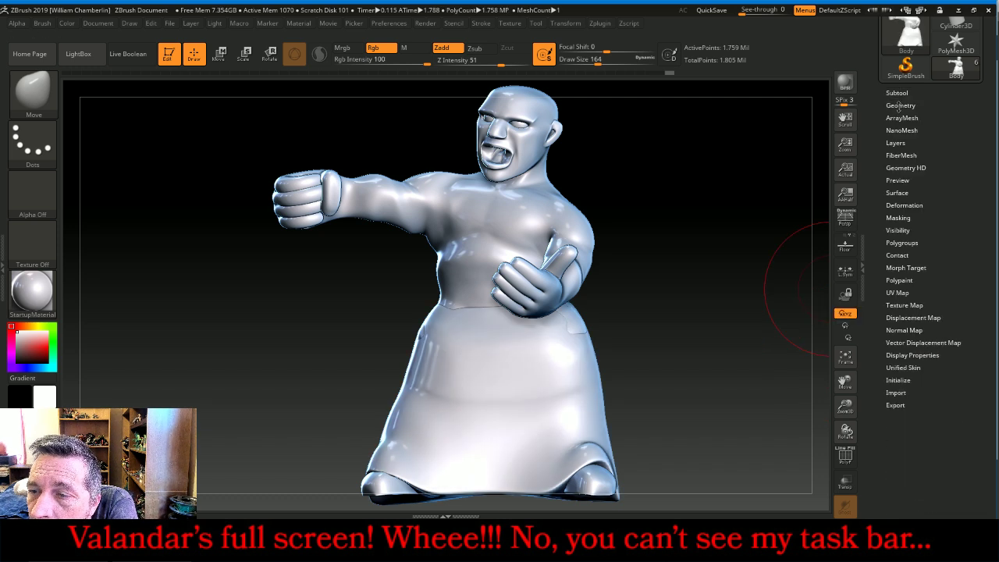
{"action": "left_click", "coordinate": [901, 106]}
{"action": "left_click", "coordinate": [911, 280]}
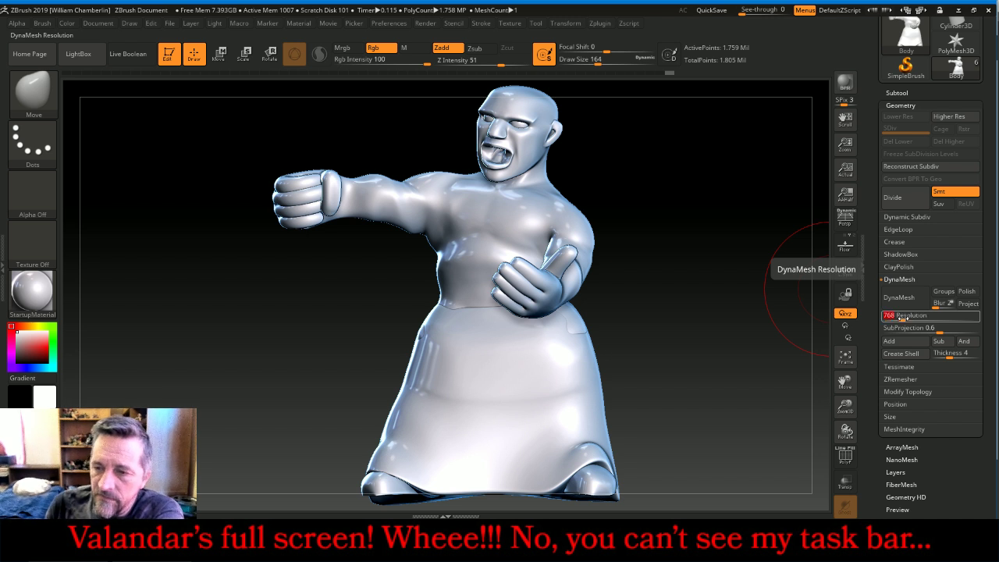
{"action": "left_click", "coordinate": [902, 299]}
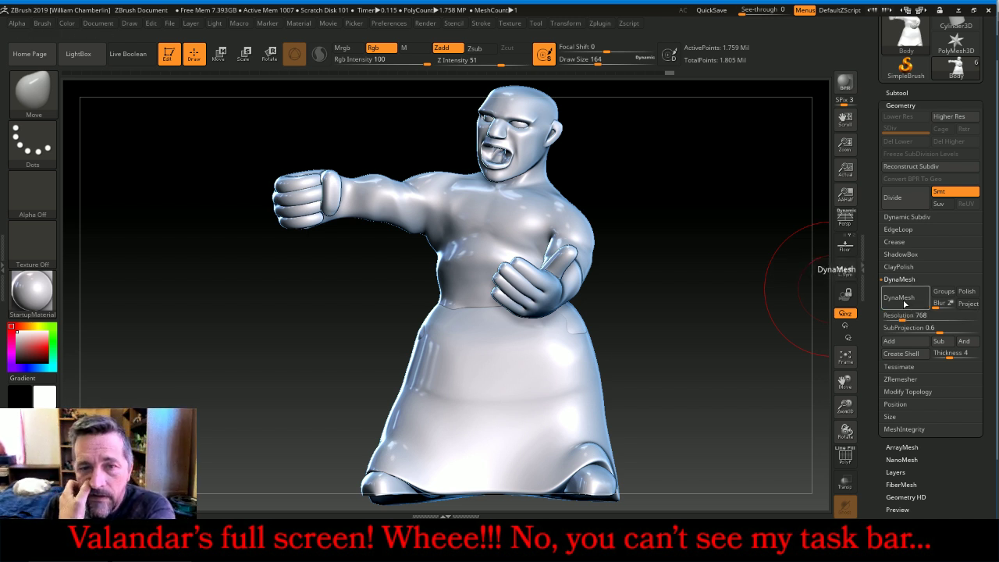
{"action": "left_click", "coordinate": [905, 303]}
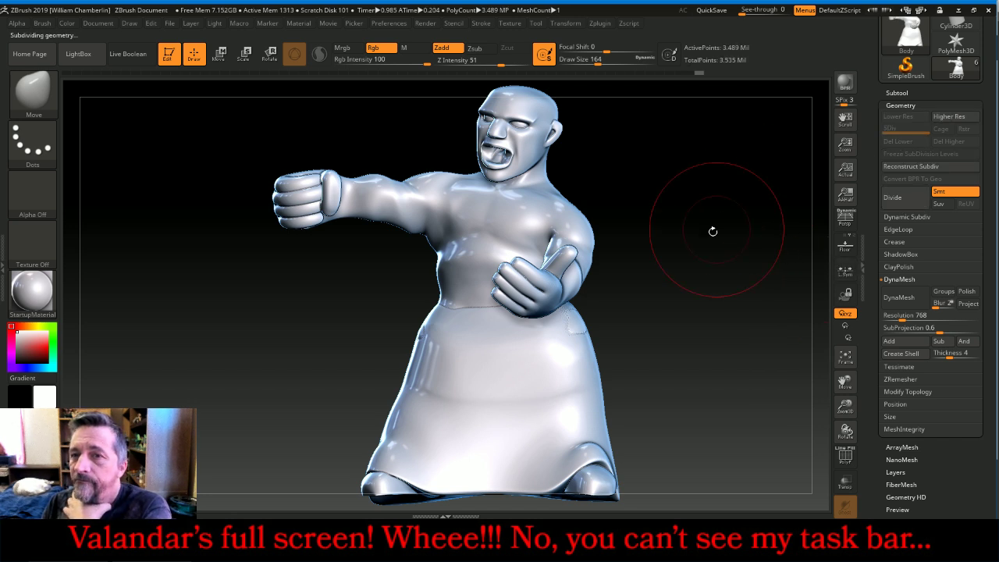
Reduce the brush size to 68 and smooth the robe's waistline around the front, side and back of the hips
{"action": "mouse_move", "coordinate": [683, 256]}
{"action": "left_mouse_down"}
{"action": "mouse_move", "coordinate": [769, 258]}
{"action": "mouse_move", "coordinate": [680, 258]}
{"action": "mouse_move", "coordinate": [747, 253]}
{"action": "left_mouse_up"}
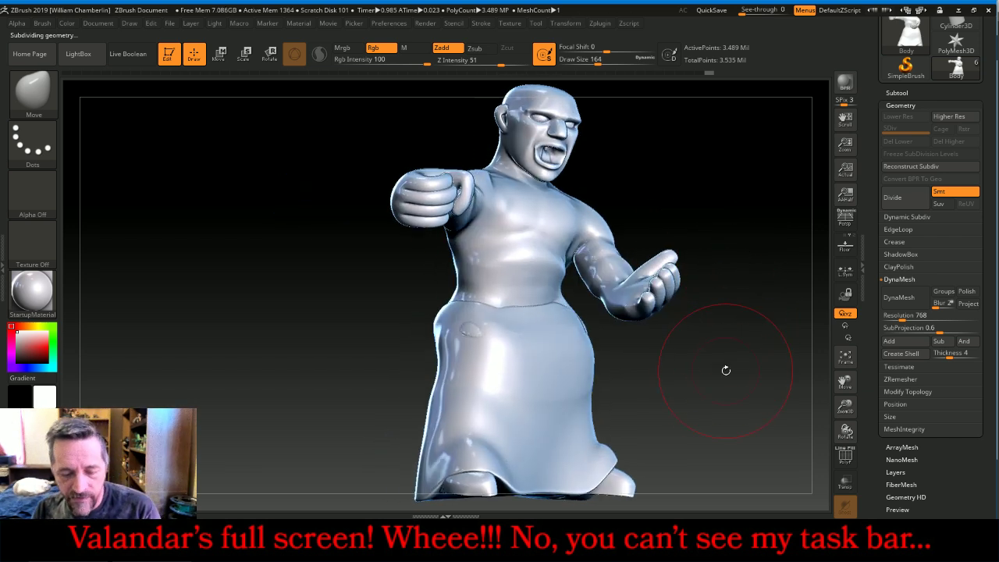
{"action": "key", "text": "bracketleft"}
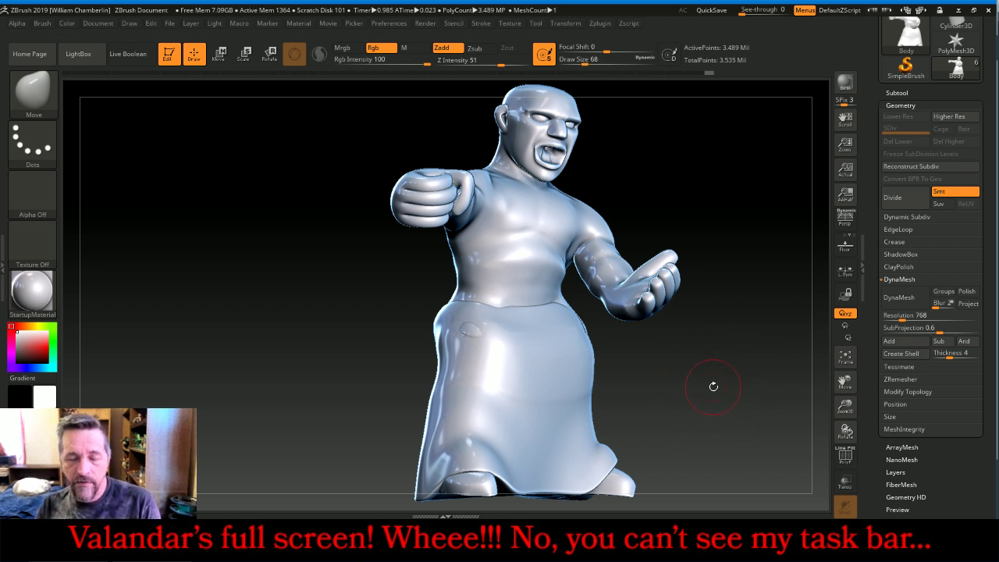
{"action": "key", "text": "shift"}
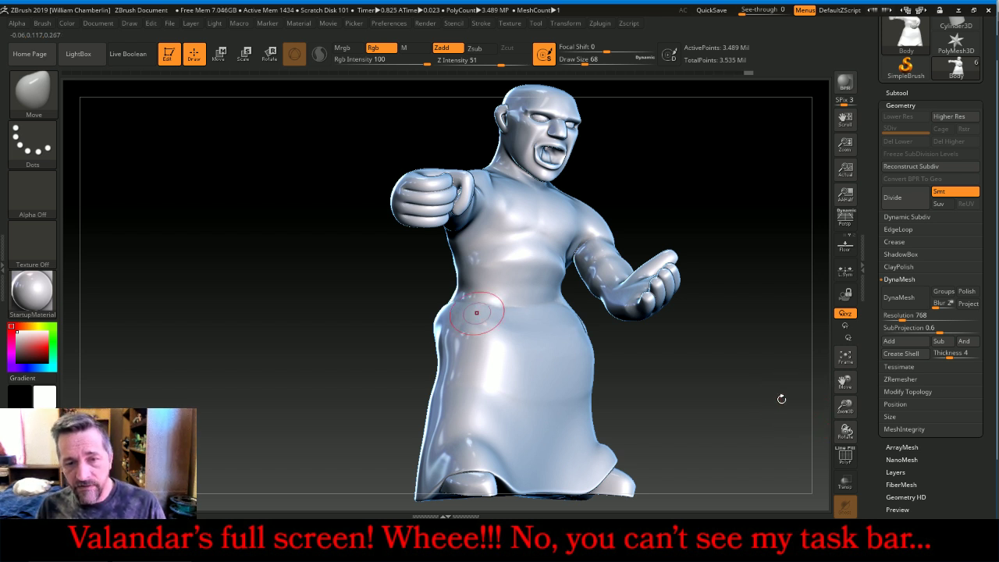
{"action": "left_click_drag", "start_coordinate": [767, 362], "coordinate": [680, 344]}
{"action": "left_click_drag", "start_coordinate": [598, 335], "coordinate": [589, 297], "text": "shift"}
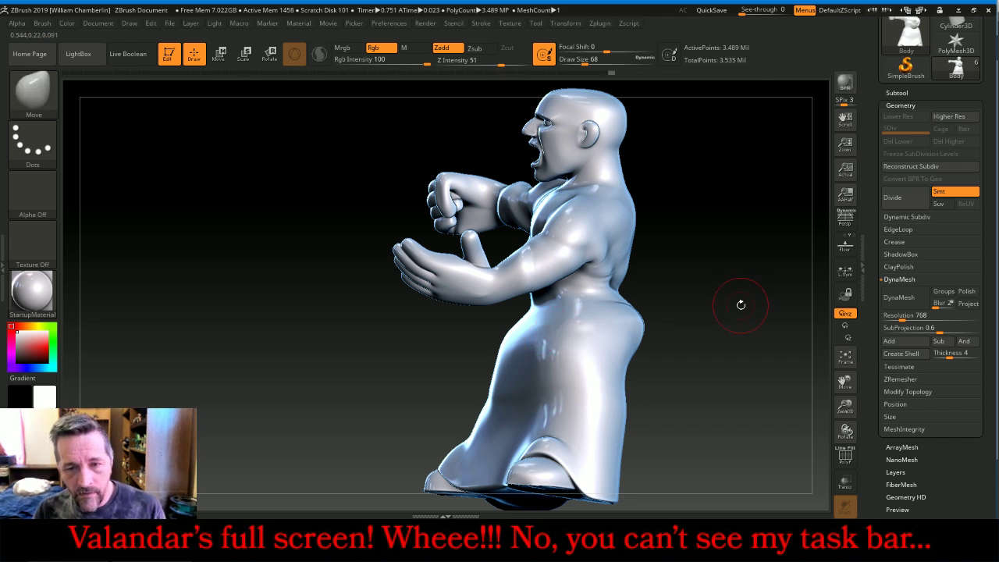
{"action": "mouse_move", "coordinate": [750, 297]}
{"action": "left_mouse_down"}
{"action": "mouse_move", "coordinate": [738, 315]}
{"action": "mouse_move", "coordinate": [655, 314]}
{"action": "mouse_move", "coordinate": [650, 334]}
{"action": "left_mouse_up"}
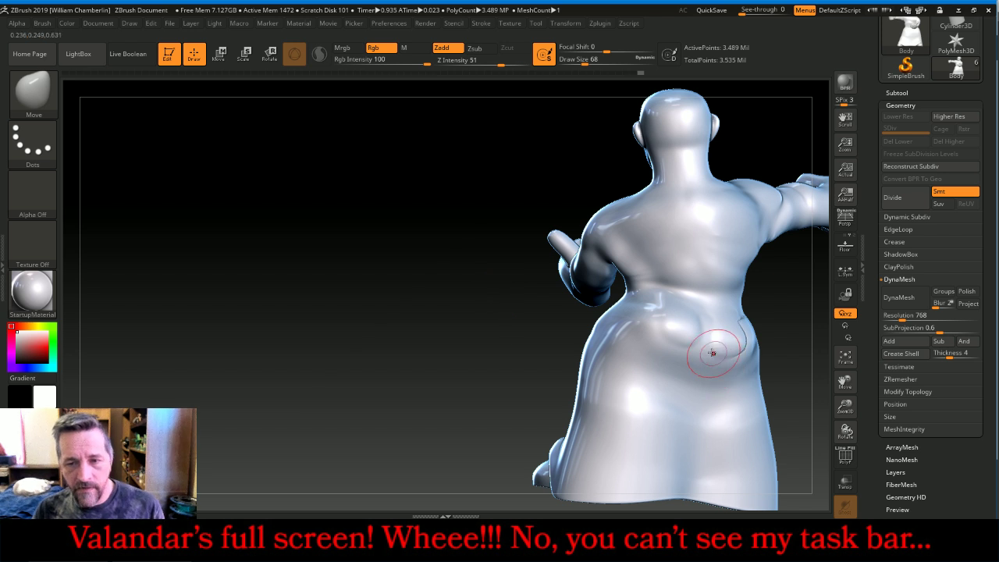
{"action": "left_click_drag", "start_coordinate": [708, 346], "coordinate": [680, 322], "text": "shift"}
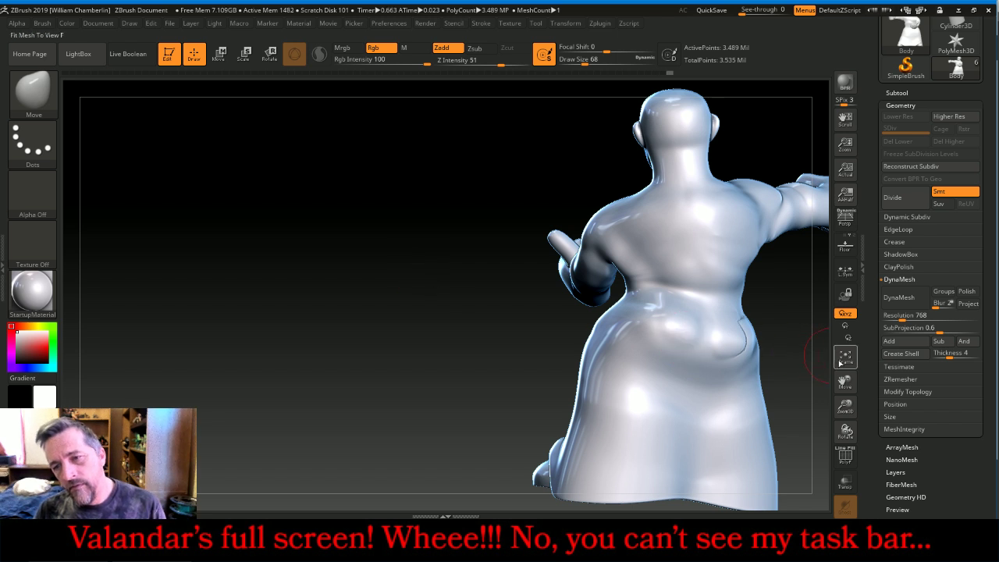
Smooth the ridges at the back of the robe's waist and over the hips
{"action": "mouse_move", "coordinate": [849, 378]}
{"action": "left_mouse_down"}
{"action": "mouse_move", "coordinate": [718, 339]}
{"action": "mouse_move", "coordinate": [676, 339]}
{"action": "mouse_move", "coordinate": [616, 310]}
{"action": "left_mouse_up"}
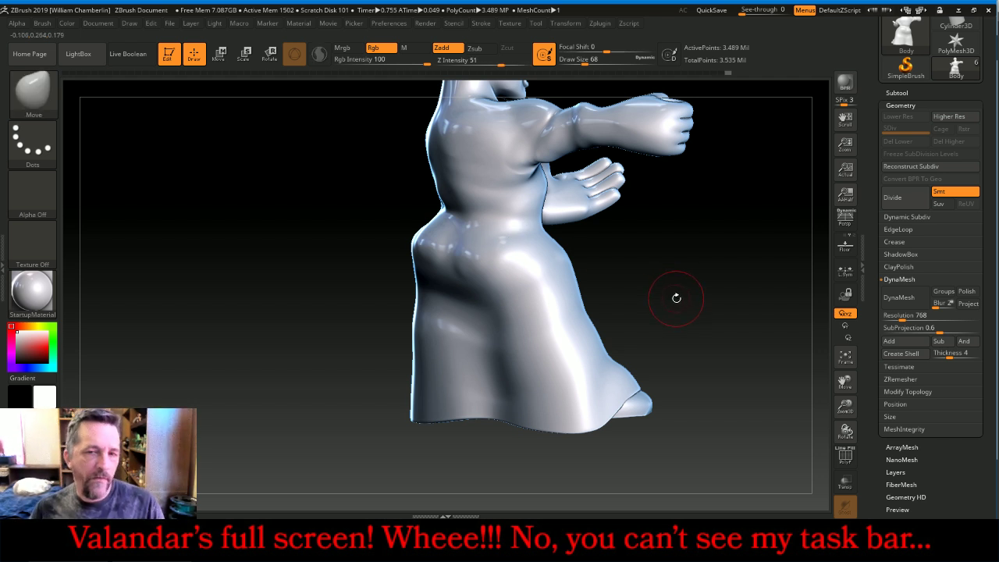
{"action": "mouse_move", "coordinate": [691, 287]}
{"action": "left_mouse_down"}
{"action": "mouse_move", "coordinate": [698, 280]}
{"action": "mouse_move", "coordinate": [548, 259]}
{"action": "left_mouse_up"}
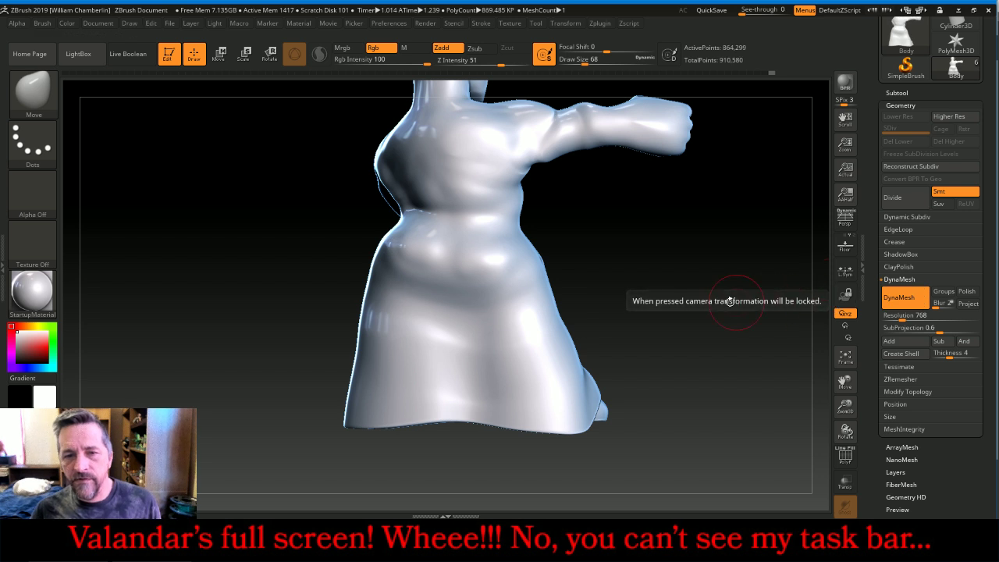
{"action": "left_click_drag", "start_coordinate": [476, 263], "coordinate": [462, 265], "text": "shift"}
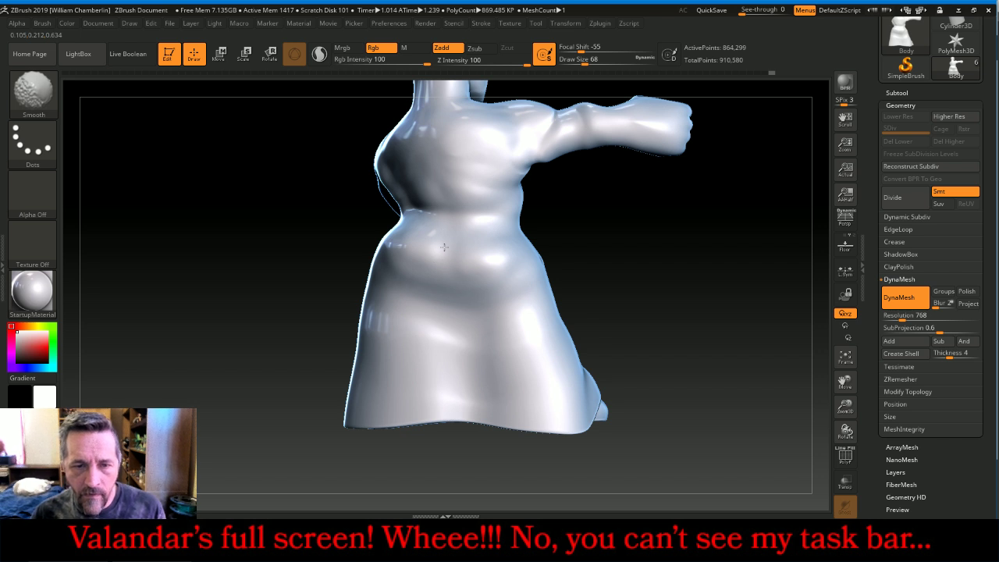
{"action": "left_click_drag", "start_coordinate": [482, 275], "coordinate": [495, 267], "text": "shift"}
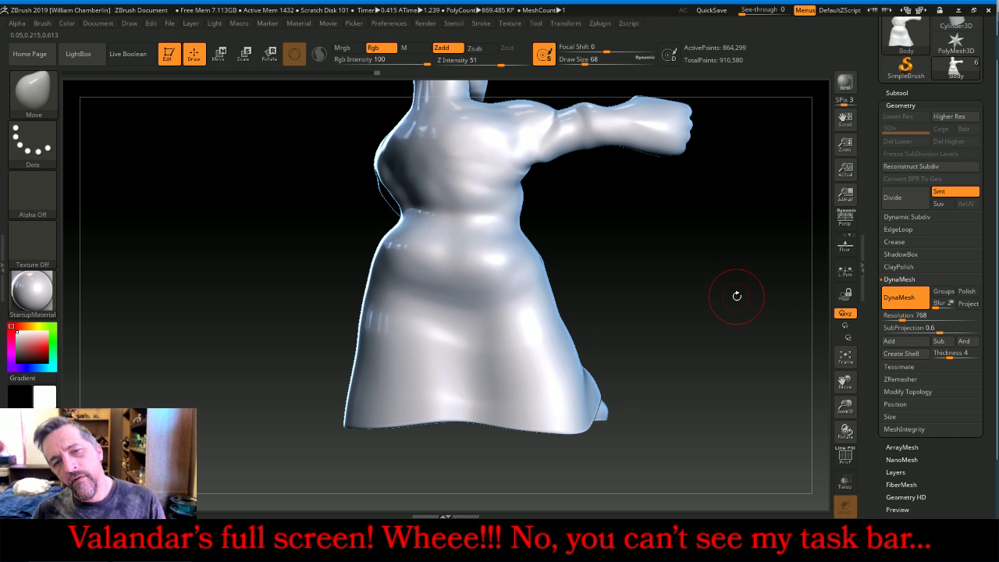
{"action": "left_click_drag", "start_coordinate": [737, 293], "coordinate": [782, 286]}
{"action": "key", "text": "shift"}
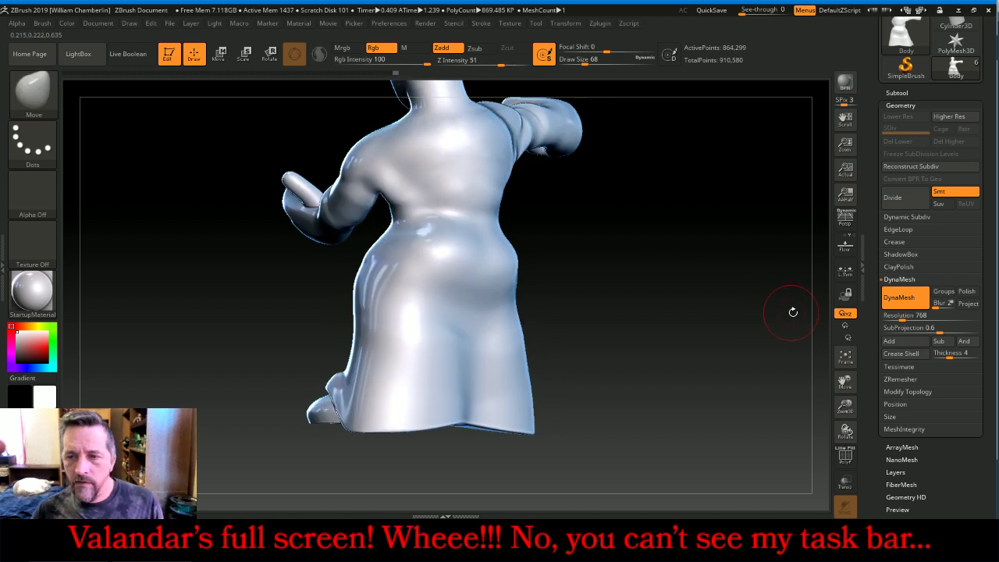
Divide the merged mesh once, delete its lower subdivision level and turn DynaMesh off
{"action": "left_click", "coordinate": [896, 196]}
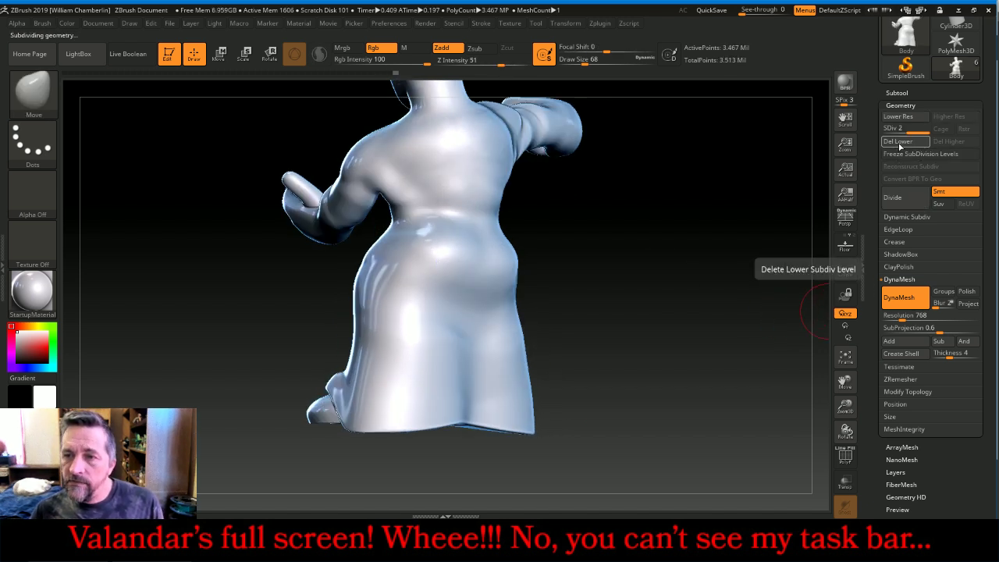
{"action": "left_click", "coordinate": [901, 143]}
{"action": "left_click", "coordinate": [890, 297]}
Smooth the front waist seam and the crease across the front of the robe
{"action": "left_click_drag", "start_coordinate": [640, 253], "coordinate": [537, 264]}
{"action": "key", "text": "shift"}
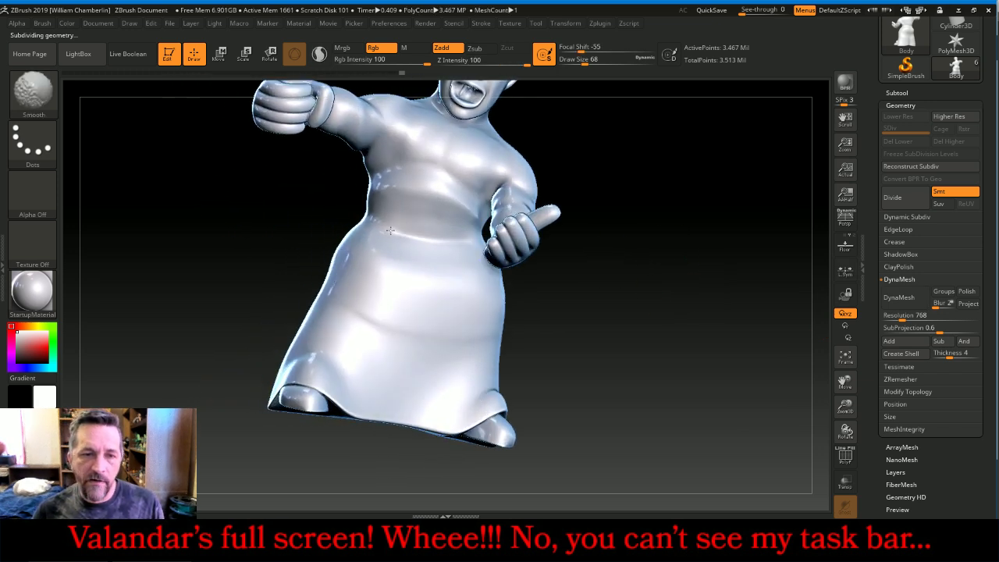
{"action": "left_click_drag", "start_coordinate": [431, 247], "coordinate": [414, 242], "text": "shift"}
{"action": "left_click_drag", "start_coordinate": [446, 331], "coordinate": [482, 341], "text": "shift"}
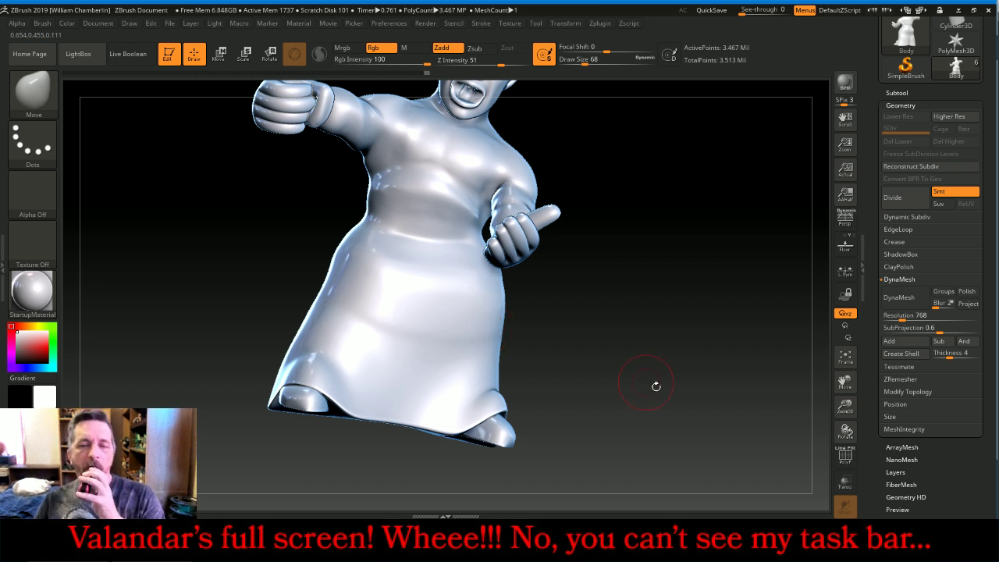
Mask the outstretched arm from just behind the wrist to the shoulder with a rectangular mask
{"action": "left_click", "coordinate": [852, 363]}
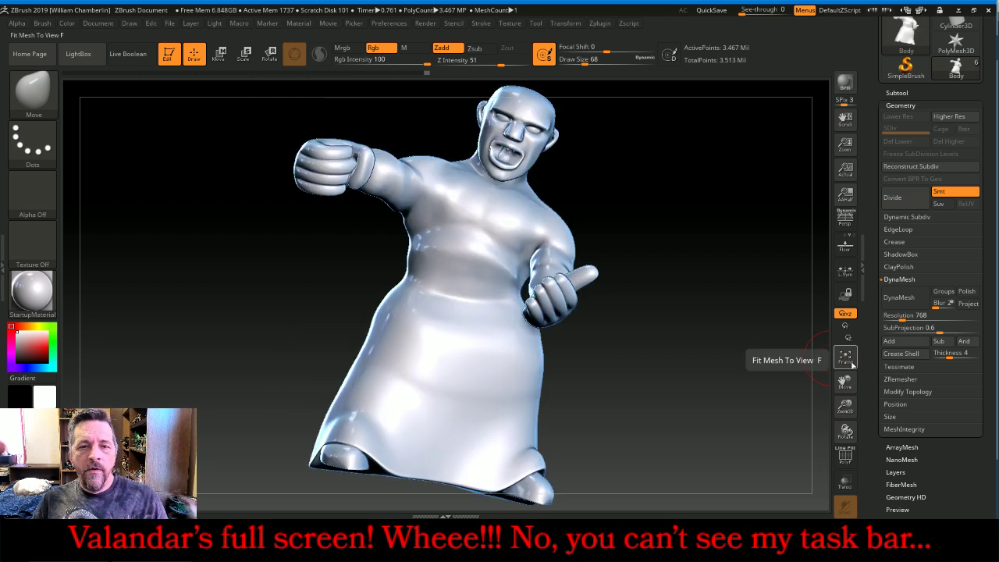
{"action": "left_click_drag", "start_coordinate": [759, 371], "coordinate": [752, 373]}
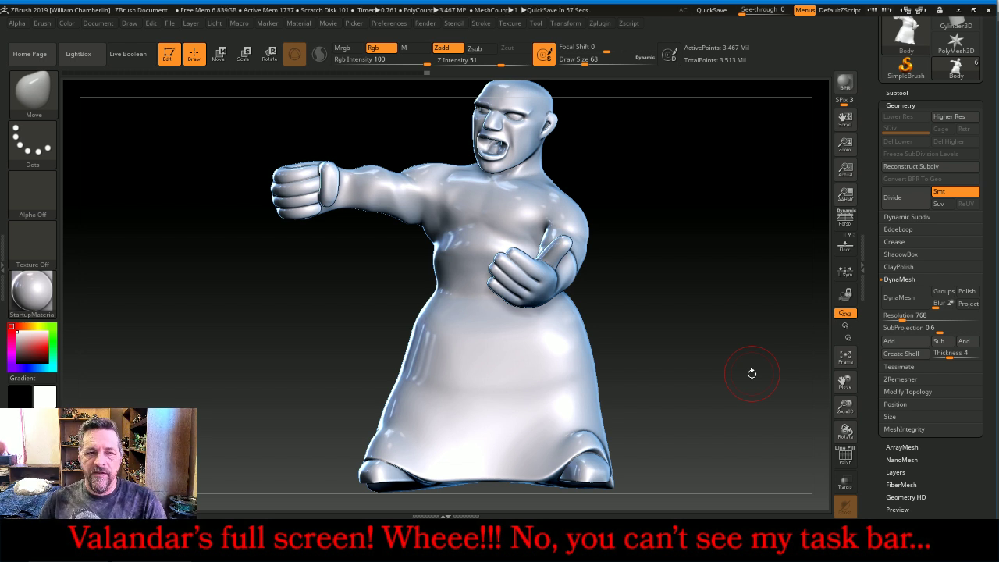
{"action": "left_click_drag", "start_coordinate": [686, 341], "coordinate": [676, 343]}
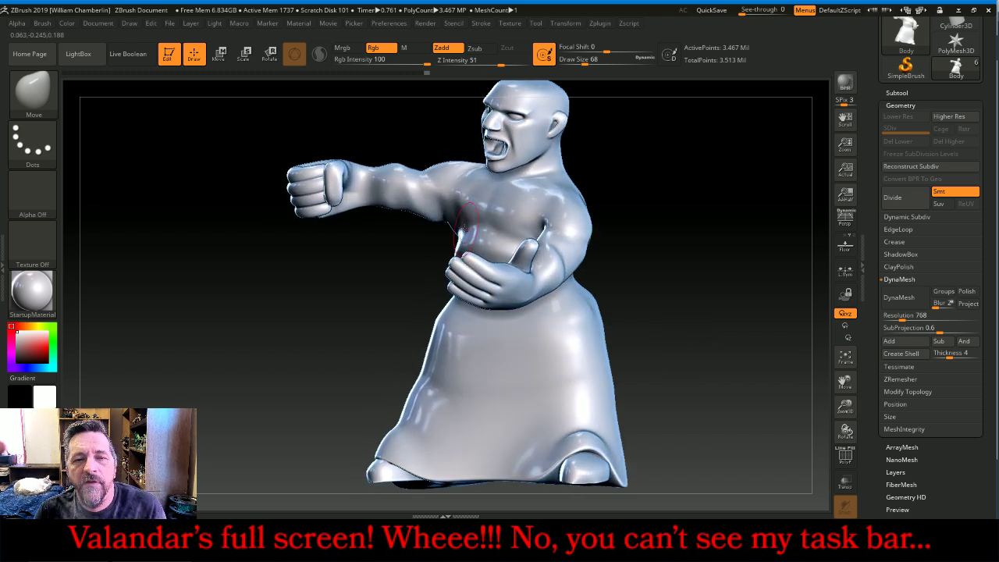
{"action": "key", "text": "ctrl"}
{"action": "mouse_move", "coordinate": [376, 147]}
{"action": "left_mouse_down", "text": "ctrl"}
{"action": "mouse_move", "coordinate": [408, 214]}
{"action": "mouse_move", "coordinate": [446, 233]}
{"action": "left_mouse_up", "text": "ctrl"}
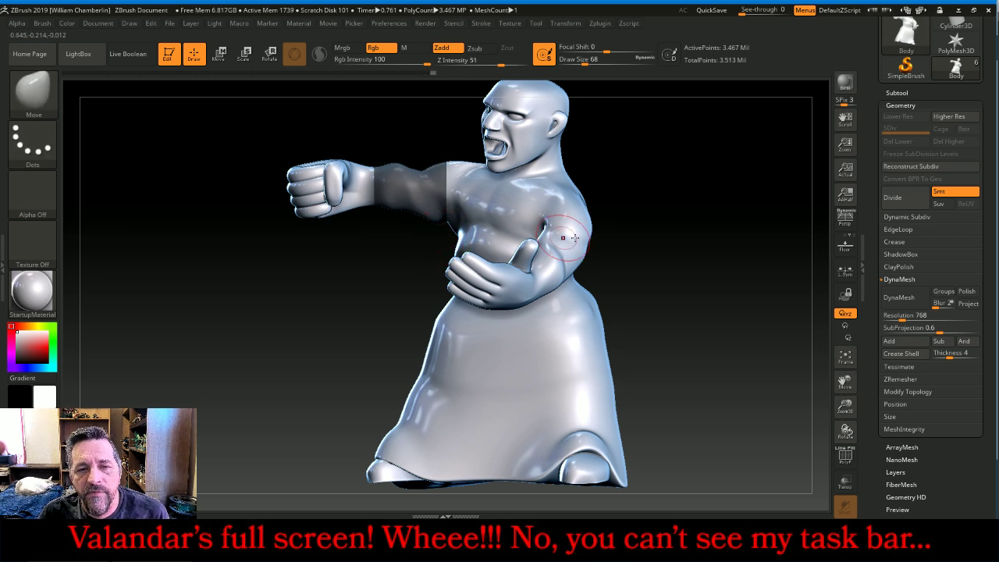
Mask the bent arm from behind the wrist to near the shoulder with two overlapping rectangular masks
{"action": "mouse_move", "coordinate": [703, 250]}
{"action": "left_mouse_down"}
{"action": "mouse_move", "coordinate": [769, 261]}
{"action": "mouse_move", "coordinate": [648, 261]}
{"action": "mouse_move", "coordinate": [718, 270]}
{"action": "mouse_move", "coordinate": [709, 273]}
{"action": "mouse_move", "coordinate": [715, 239]}
{"action": "mouse_move", "coordinate": [718, 250]}
{"action": "mouse_move", "coordinate": [668, 263]}
{"action": "left_mouse_up"}
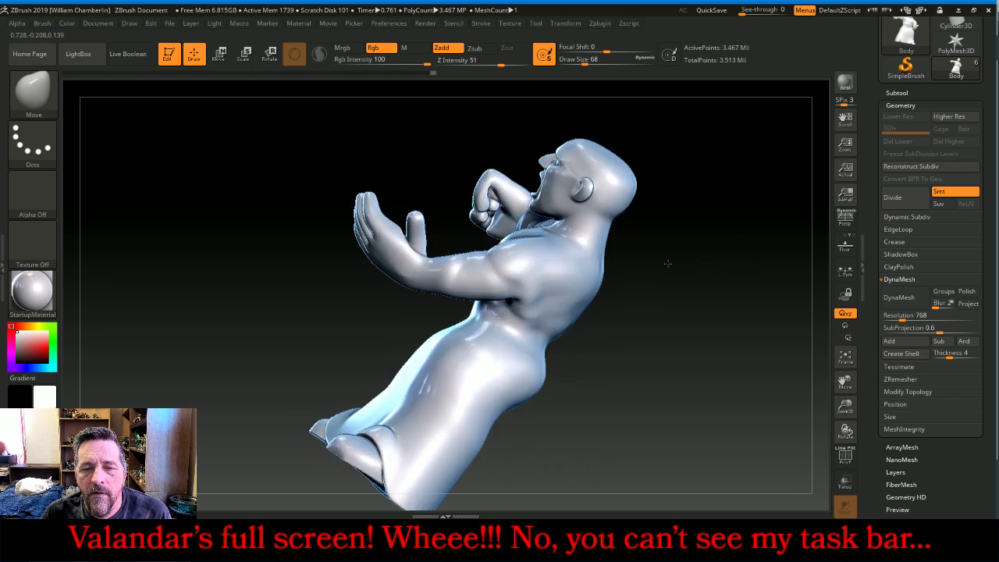
{"action": "key", "text": "ctrl"}
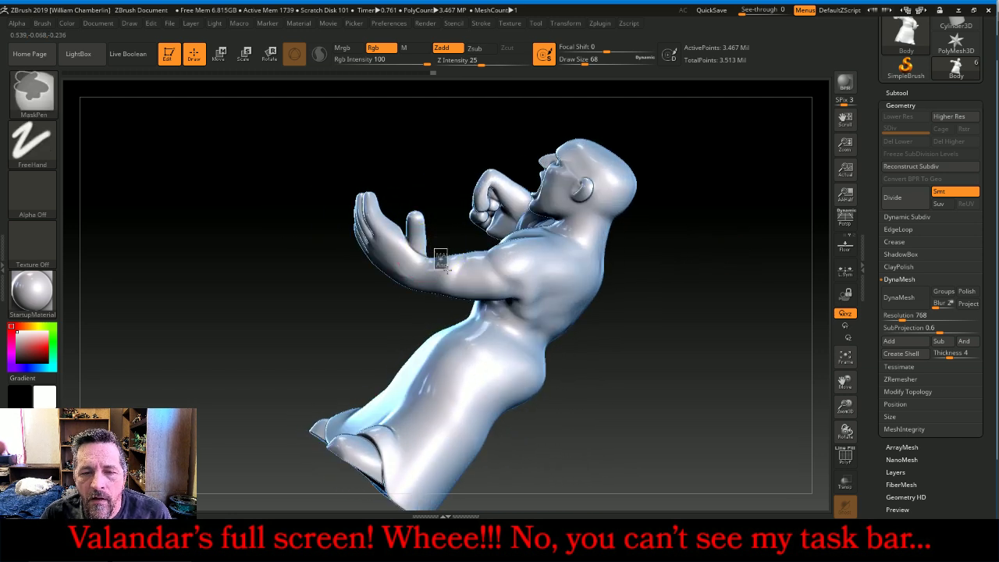
{"action": "left_click_drag", "start_coordinate": [447, 270], "coordinate": [489, 304], "text": "ctrl"}
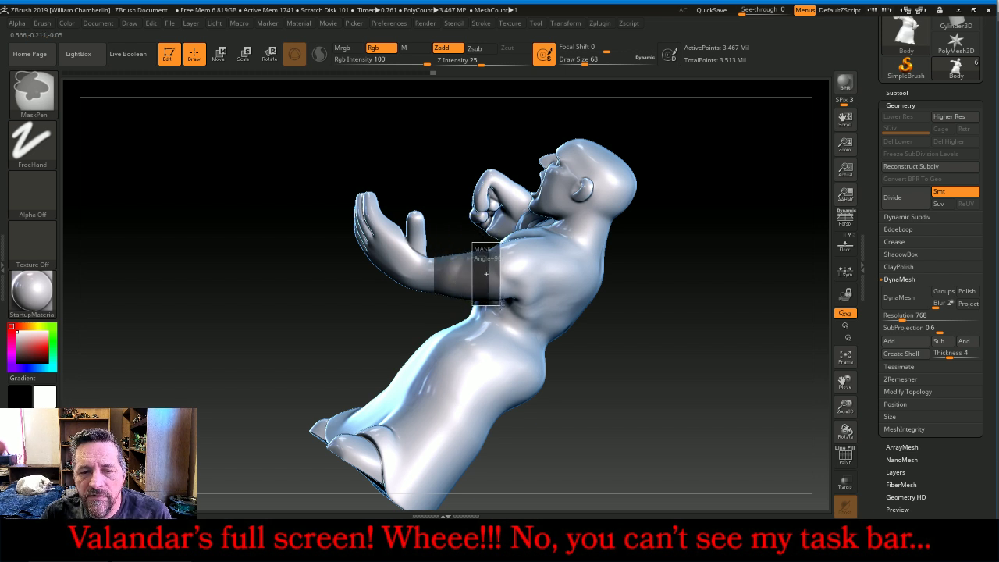
{"action": "left_click_drag", "start_coordinate": [486, 274], "coordinate": [500, 305], "text": "ctrl"}
Erase the stray mask from the chest and belly, leaving the arms masked
{"action": "left_click_drag", "start_coordinate": [632, 364], "coordinate": [696, 386]}
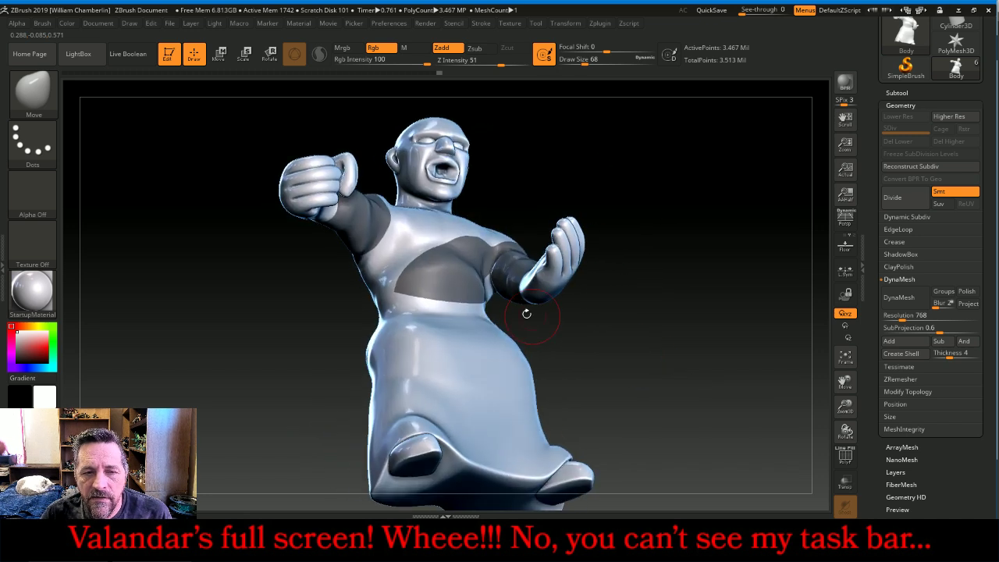
{"action": "mouse_move", "coordinate": [447, 278]}
{"action": "left_mouse_down", "text": "ctrl+alt"}
{"action": "mouse_move", "coordinate": [423, 278]}
{"action": "mouse_move", "coordinate": [440, 270]}
{"action": "left_mouse_up", "text": "ctrl+alt"}
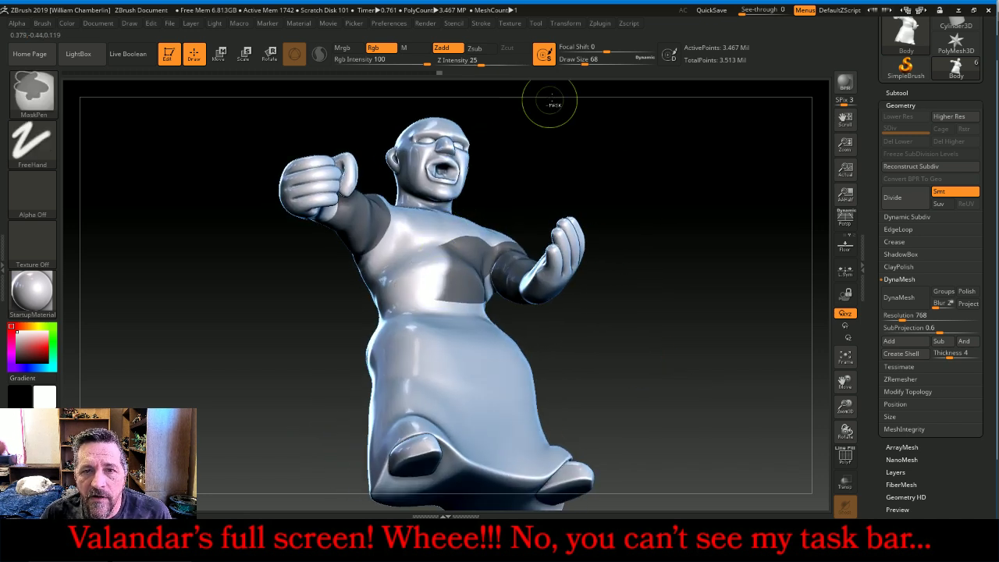
{"action": "left_click_drag", "start_coordinate": [603, 47], "coordinate": [551, 44], "text": "ctrl"}
{"action": "mouse_move", "coordinate": [443, 238]}
{"action": "left_mouse_down", "text": "ctrl+alt"}
{"action": "mouse_move", "coordinate": [471, 240]}
{"action": "mouse_move", "coordinate": [471, 263]}
{"action": "mouse_move", "coordinate": [457, 288]}
{"action": "mouse_move", "coordinate": [432, 296]}
{"action": "left_mouse_up", "text": "ctrl+alt"}
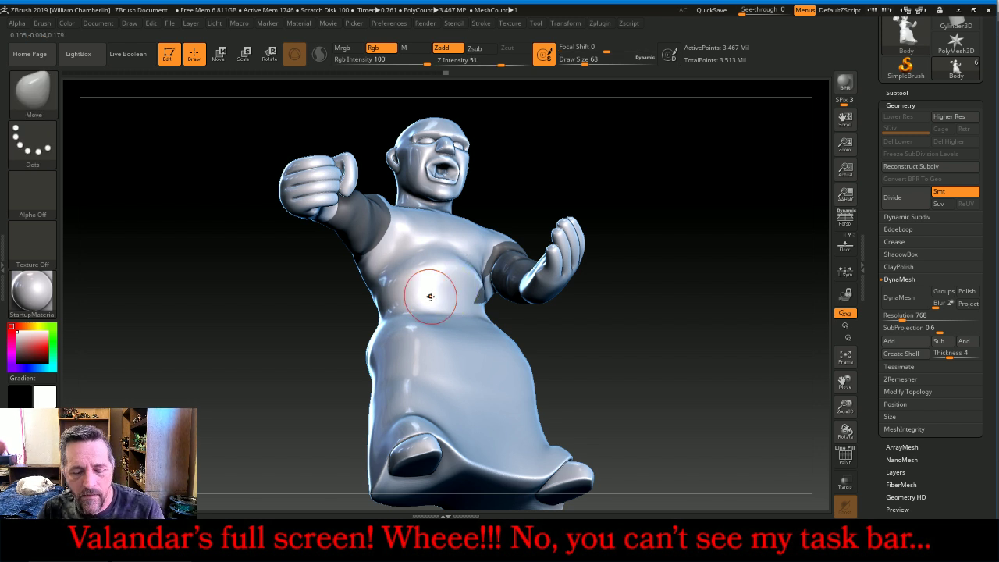
Reduce the brush size to 40 and erase the stray mask on the torso's side beneath the bent arm
{"action": "key", "text": "bracketleft"}
{"action": "key", "text": "bracketleft"}
{"action": "key", "text": "bracketleft"}
{"action": "mouse_move", "coordinate": [664, 356]}
{"action": "left_mouse_down"}
{"action": "mouse_move", "coordinate": [625, 352]}
{"action": "mouse_move", "coordinate": [621, 326]}
{"action": "mouse_move", "coordinate": [544, 330]}
{"action": "left_mouse_up"}
{"action": "key", "text": "ctrl"}
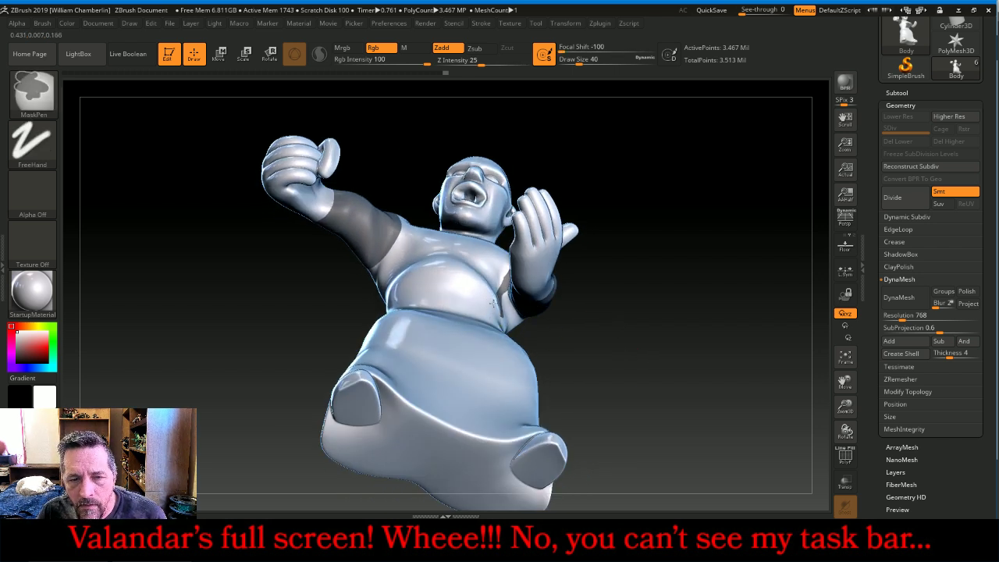
{"action": "left_click_drag", "start_coordinate": [493, 303], "coordinate": [497, 296], "text": "ctrl+alt"}
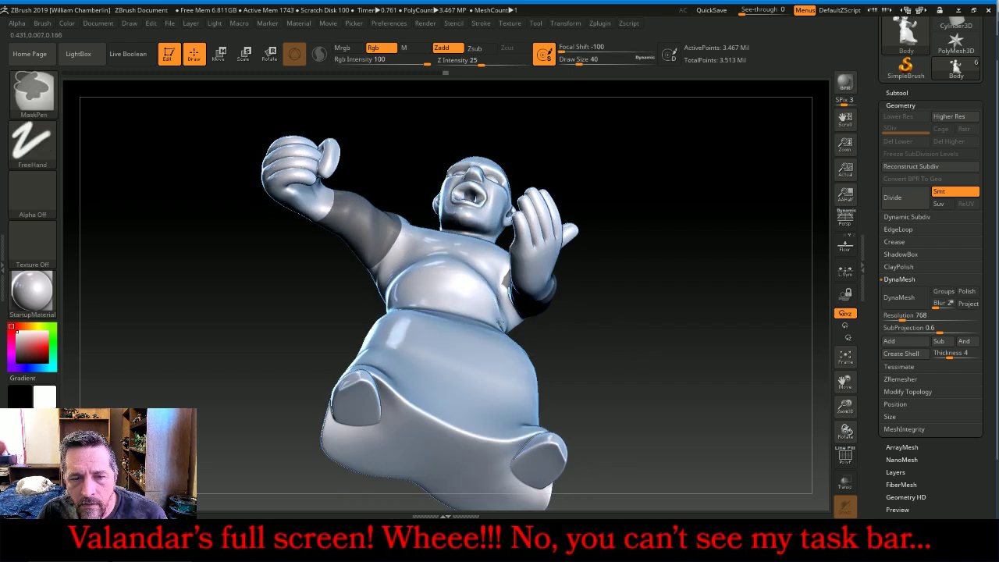
Paint the mask over the inner side of the bent upper arm next to the armpit
{"action": "mouse_move", "coordinate": [636, 335]}
{"action": "left_mouse_down"}
{"action": "mouse_move", "coordinate": [670, 357]}
{"action": "mouse_move", "coordinate": [654, 344]}
{"action": "mouse_move", "coordinate": [666, 337]}
{"action": "left_mouse_up"}
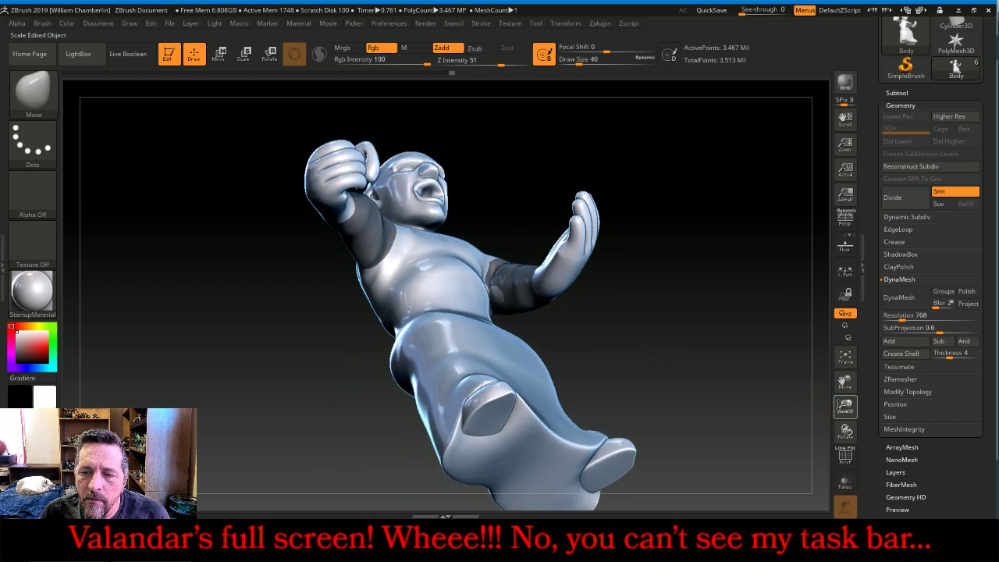
{"action": "mouse_move", "coordinate": [846, 406]}
{"action": "left_mouse_down"}
{"action": "mouse_move", "coordinate": [845, 470]}
{"action": "mouse_move", "coordinate": [846, 453]}
{"action": "left_mouse_up"}
{"action": "left_click_drag", "start_coordinate": [526, 257], "coordinate": [513, 267], "text": "ctrl"}
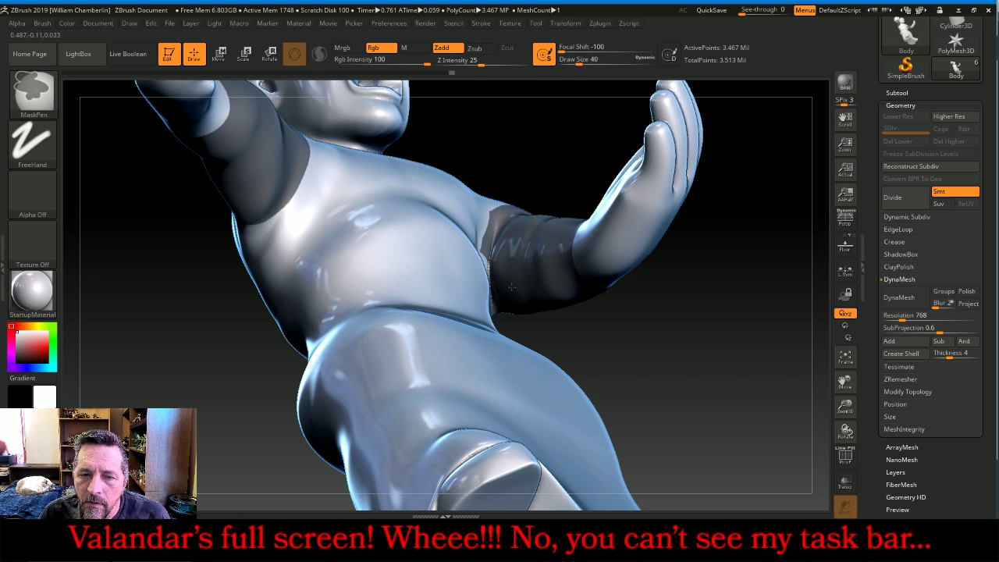
Reduce the brush size to 9 and erase the last patch of mask on the ribs behind the bent arm
{"action": "left_click_drag", "start_coordinate": [676, 352], "coordinate": [669, 334]}
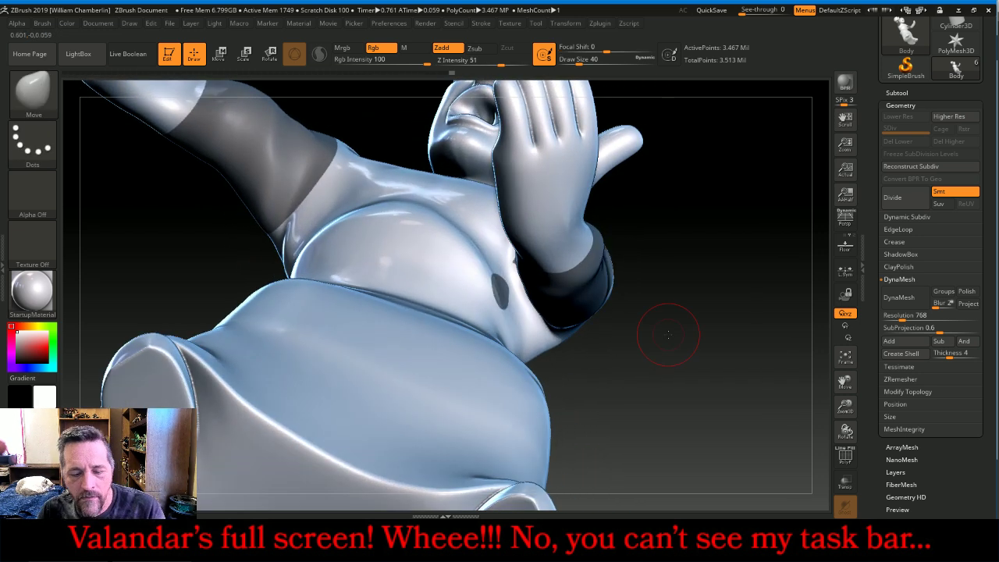
{"action": "key", "text": "bracketleft"}
{"action": "key", "text": "bracketleft"}
{"action": "key", "text": "bracketleft"}
{"action": "key", "text": "bracketleft"}
{"action": "key", "text": "bracketleft"}
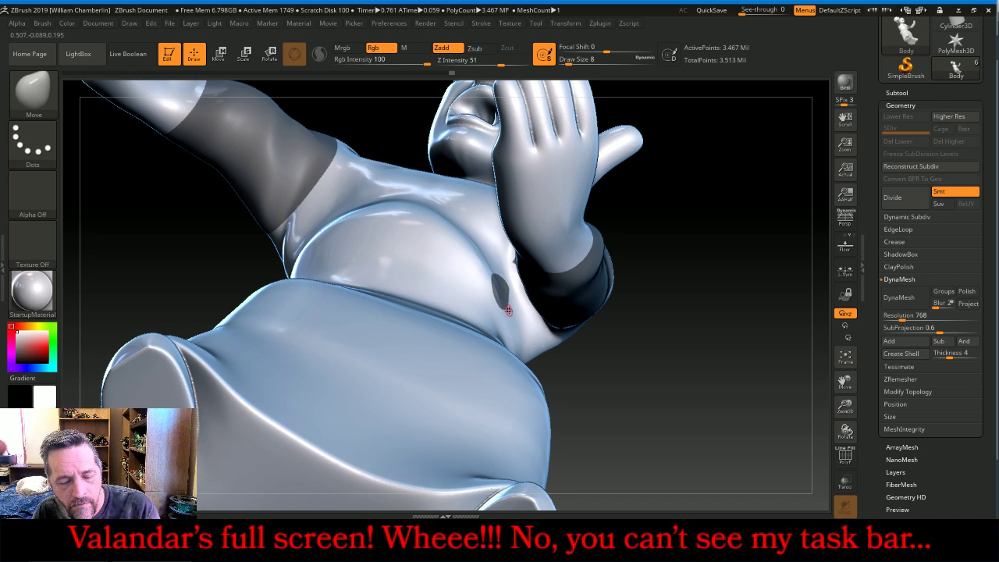
{"action": "left_click_drag", "start_coordinate": [640, 359], "coordinate": [687, 360]}
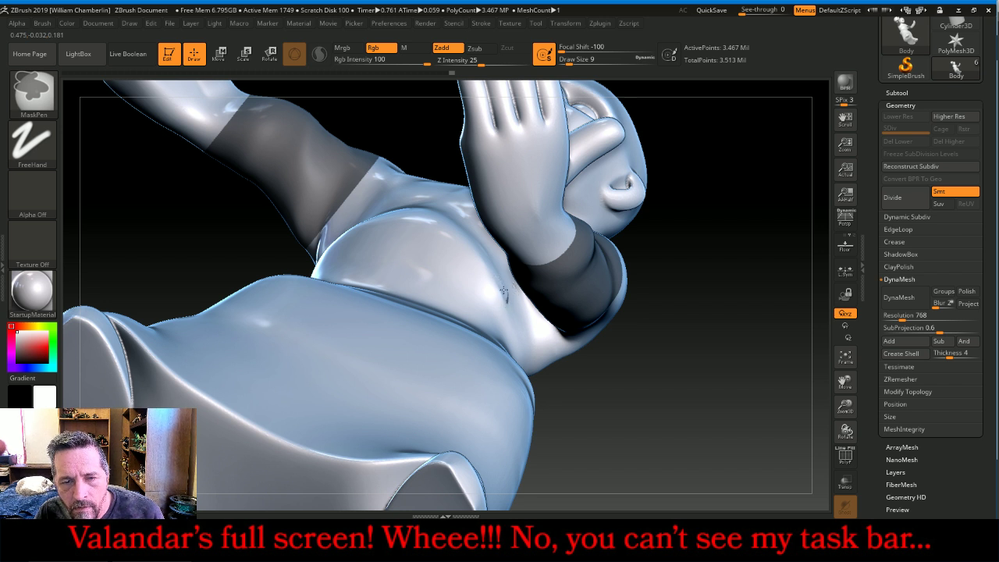
{"action": "key", "text": "ctrl"}
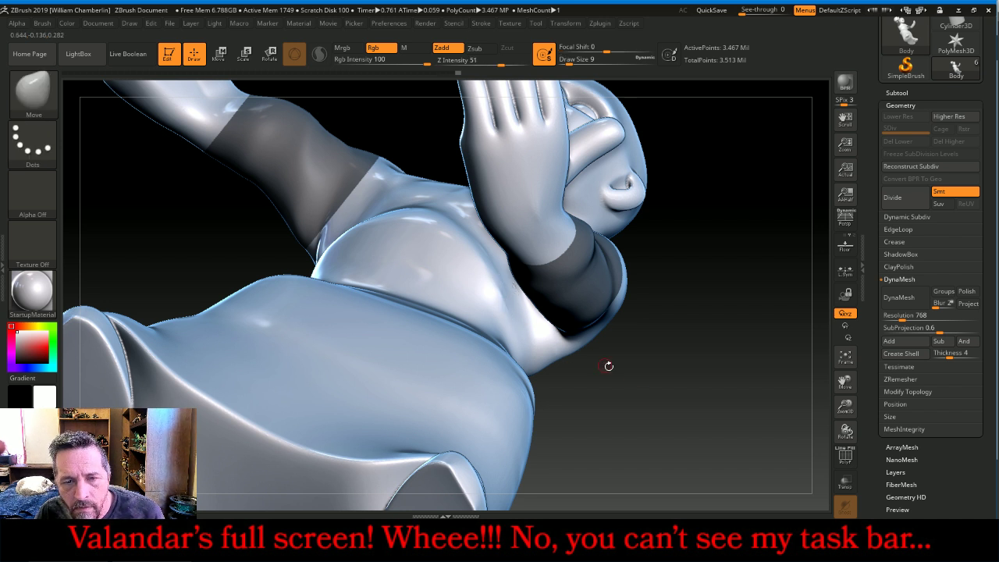
{"action": "left_click_drag", "start_coordinate": [646, 376], "coordinate": [645, 372]}
{"action": "key", "text": "ctrl"}
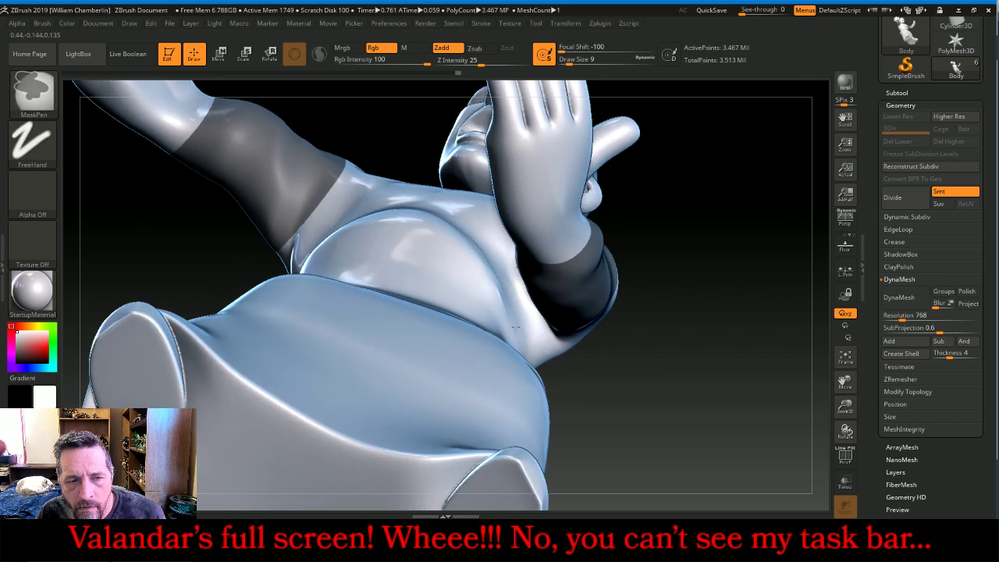
Adjust the upper edge of the bent arm's mask below the shoulder with a rectangular mask selection
{"action": "left_click_drag", "start_coordinate": [682, 289], "coordinate": [700, 396]}
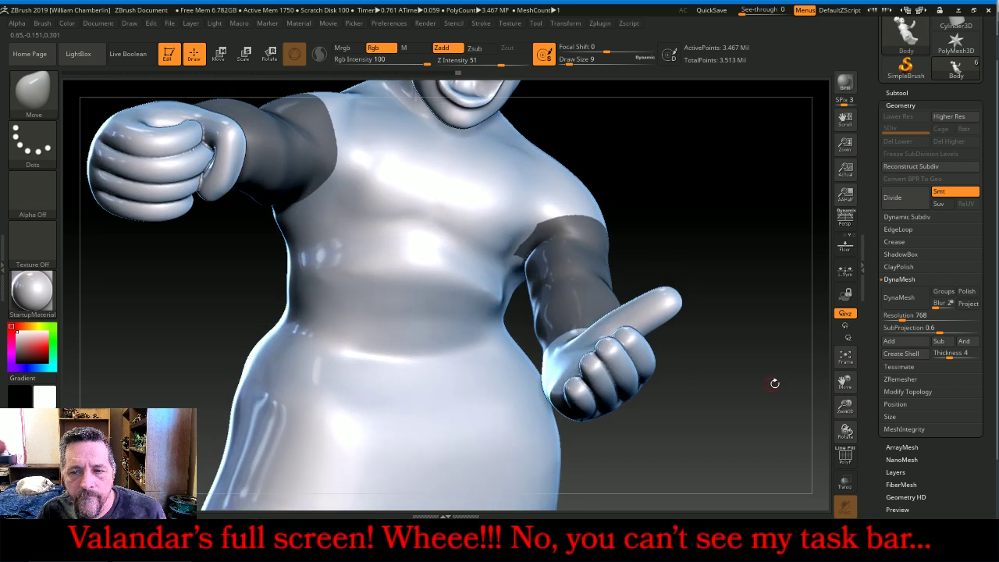
{"action": "left_click", "coordinate": [845, 357]}
{"action": "mouse_move", "coordinate": [751, 353]}
{"action": "left_mouse_down"}
{"action": "mouse_move", "coordinate": [764, 341]}
{"action": "mouse_move", "coordinate": [808, 372]}
{"action": "mouse_move", "coordinate": [785, 367]}
{"action": "mouse_move", "coordinate": [781, 413]}
{"action": "left_mouse_up"}
{"action": "left_click_drag", "start_coordinate": [613, 215], "coordinate": [511, 262], "text": "ctrl"}
{"action": "mouse_move", "coordinate": [671, 280]}
{"action": "left_mouse_down"}
{"action": "mouse_move", "coordinate": [722, 260]}
{"action": "mouse_move", "coordinate": [701, 239]}
{"action": "mouse_move", "coordinate": [683, 164]}
{"action": "mouse_move", "coordinate": [665, 156]}
{"action": "mouse_move", "coordinate": [676, 266]}
{"action": "left_mouse_up"}
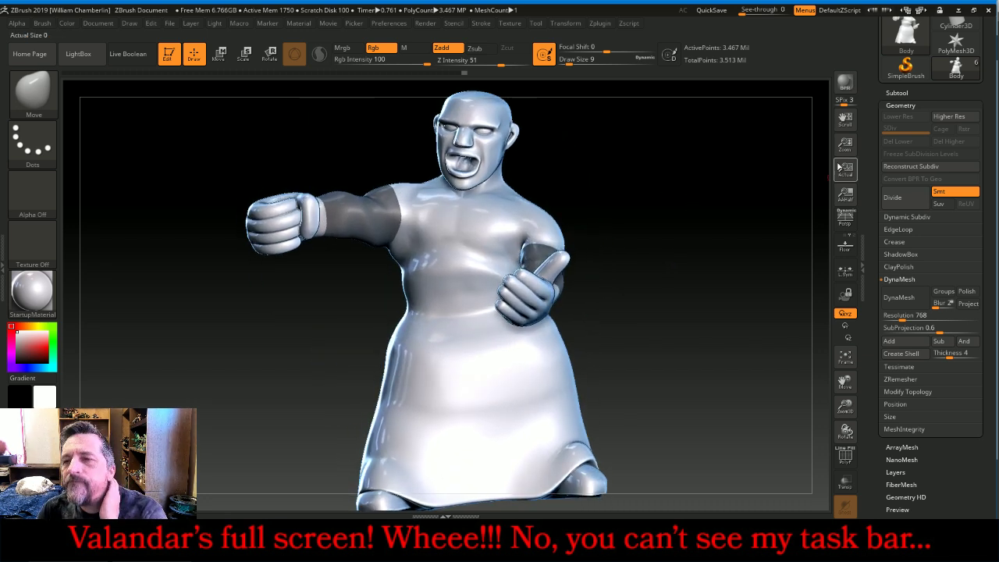
Extract the masked arm areas from the Body into a new subtool with a thickness of 0.02
{"action": "left_click", "coordinate": [904, 92]}
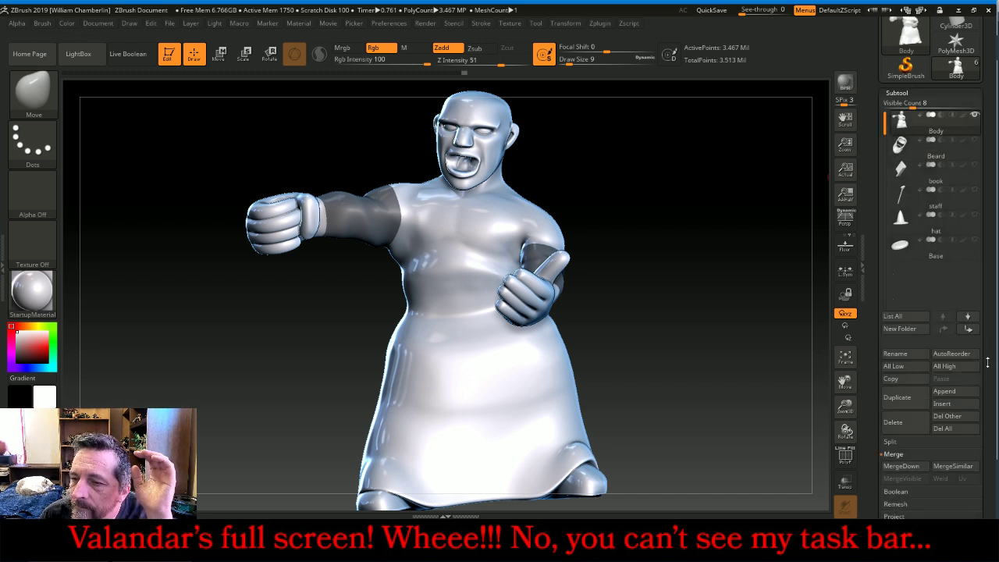
{"action": "left_click_drag", "start_coordinate": [987, 363], "coordinate": [988, 290]}
{"action": "left_click", "coordinate": [925, 364]}
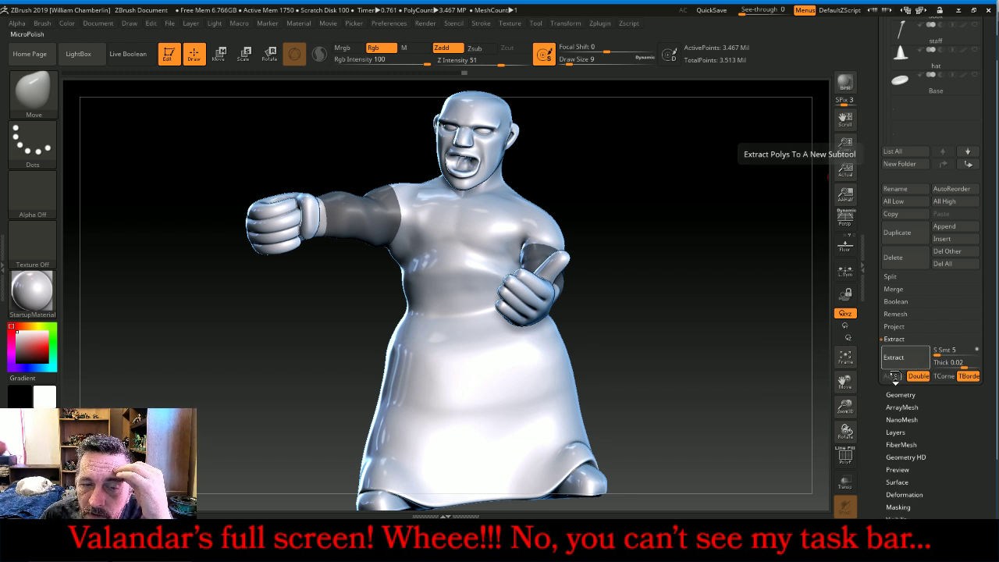
{"action": "left_click", "coordinate": [896, 377]}
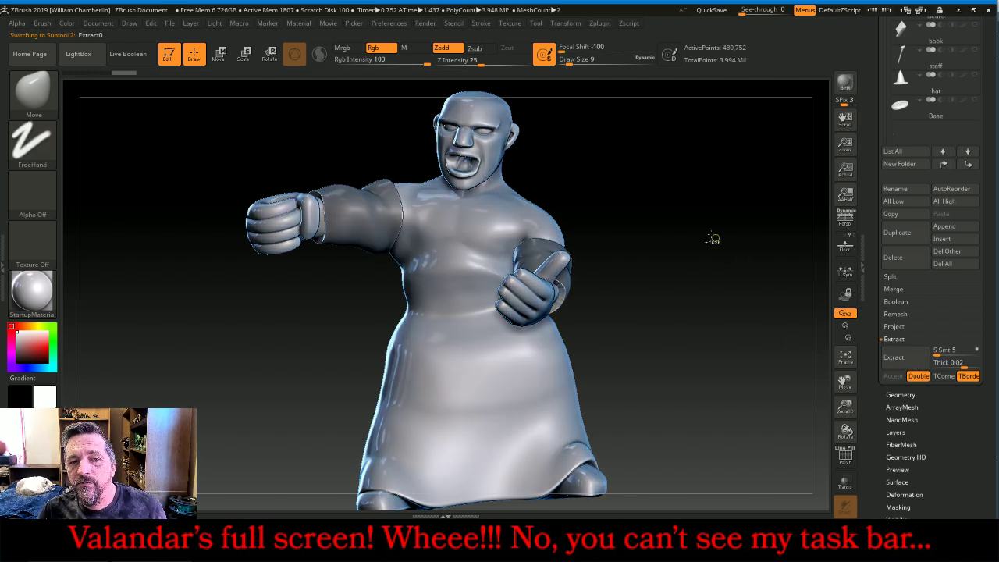
{"action": "scroll", "coordinate": [931, 187], "scroll_direction": "up", "scroll_amount": 3}
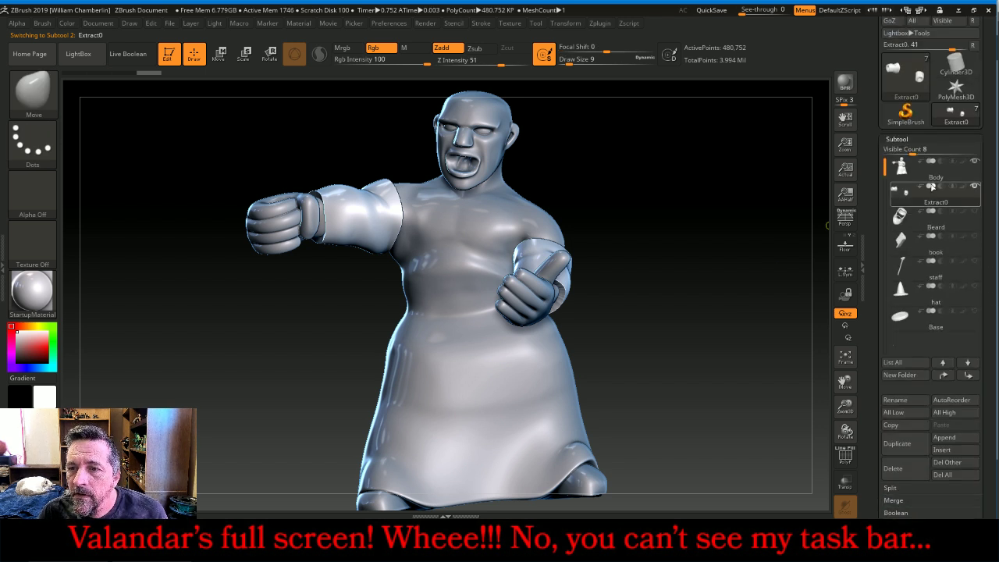
Remesh the extracted sleeves subtool with ZRemesher using a target polygons count of 10 and an adaptive size of 100
{"action": "left_click", "coordinate": [929, 167]}
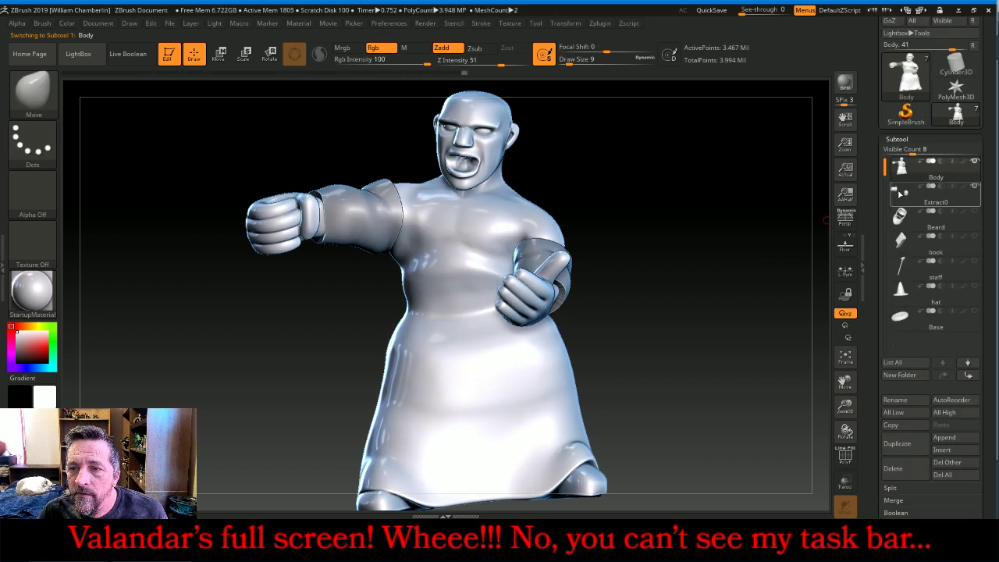
{"action": "left_click", "coordinate": [906, 192]}
{"action": "left_click", "coordinate": [904, 139]}
{"action": "left_click", "coordinate": [898, 139]}
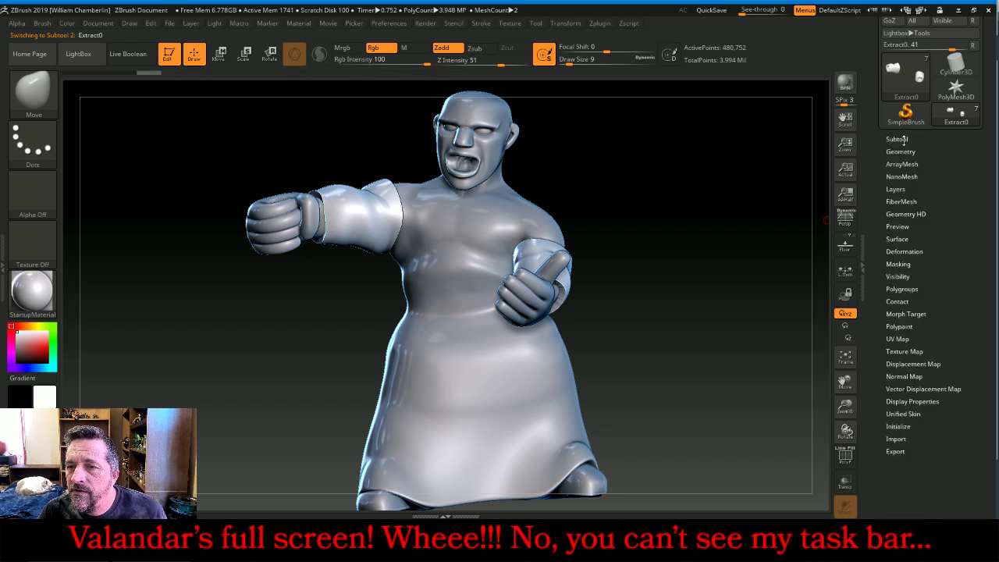
{"action": "left_click", "coordinate": [901, 152]}
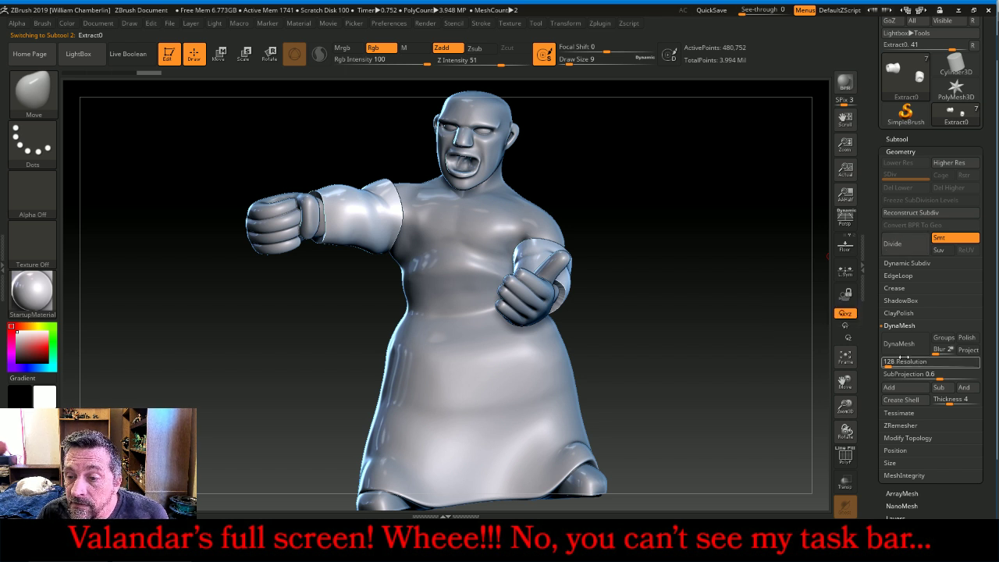
{"action": "left_click", "coordinate": [902, 426]}
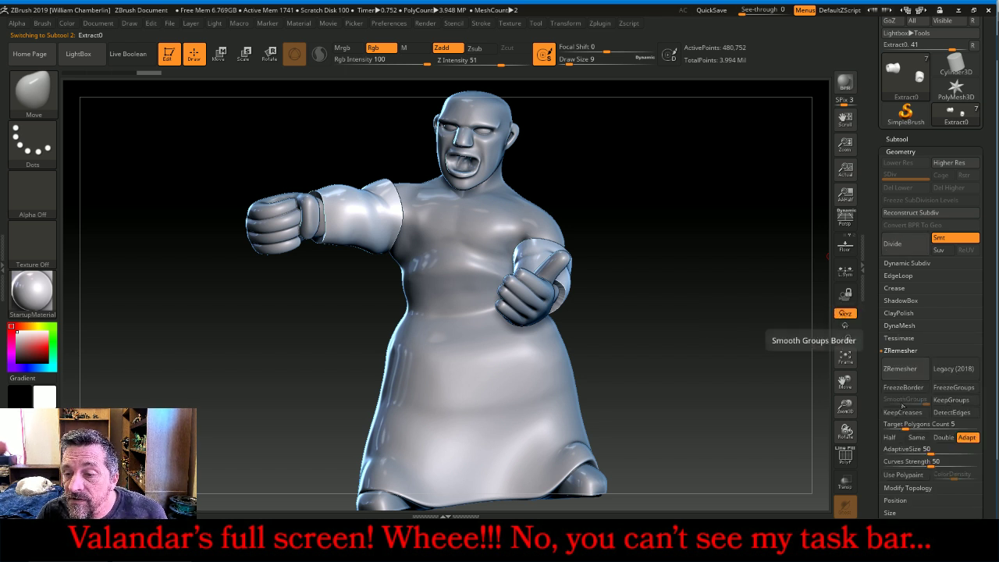
{"action": "left_click", "coordinate": [902, 424]}
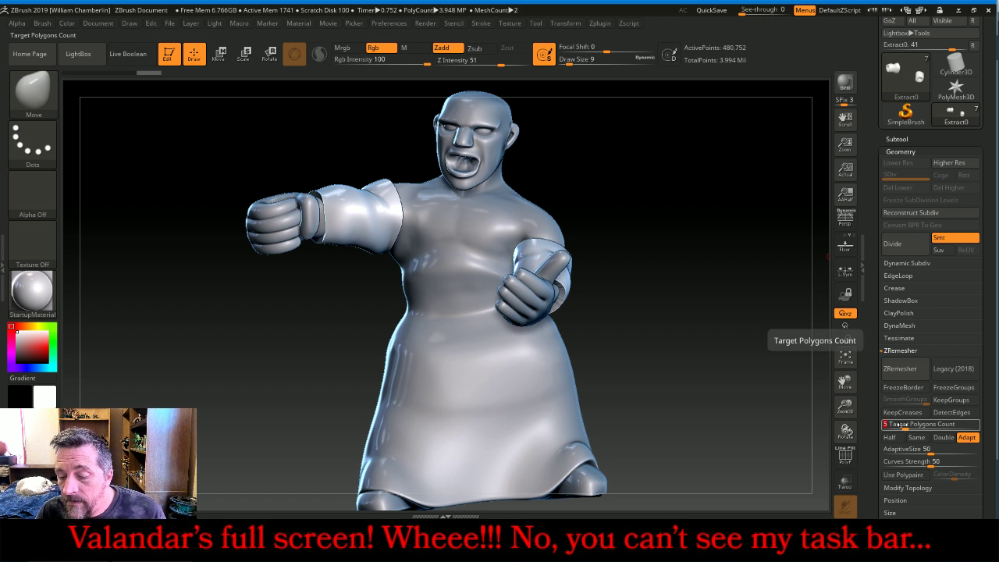
{"action": "type", "text": "10"}
{"action": "left_click_drag", "start_coordinate": [924, 450], "coordinate": [994, 451]}
{"action": "key", "text": "Return"}
{"action": "left_click", "coordinate": [903, 370]}
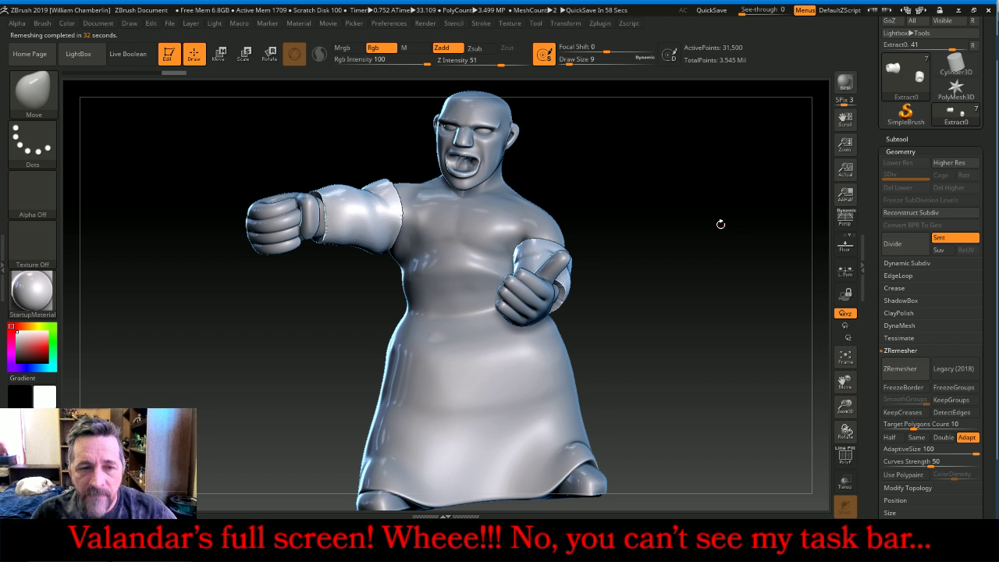
Subdivide the remeshed sleeves twice and delete the lower subdivision levels
{"action": "left_click", "coordinate": [897, 248]}
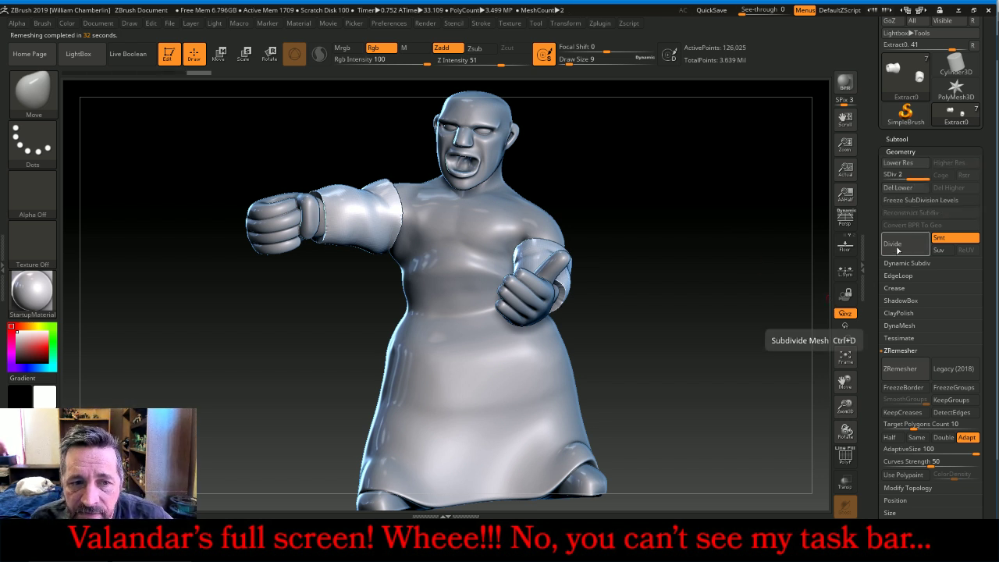
{"action": "left_click", "coordinate": [897, 247]}
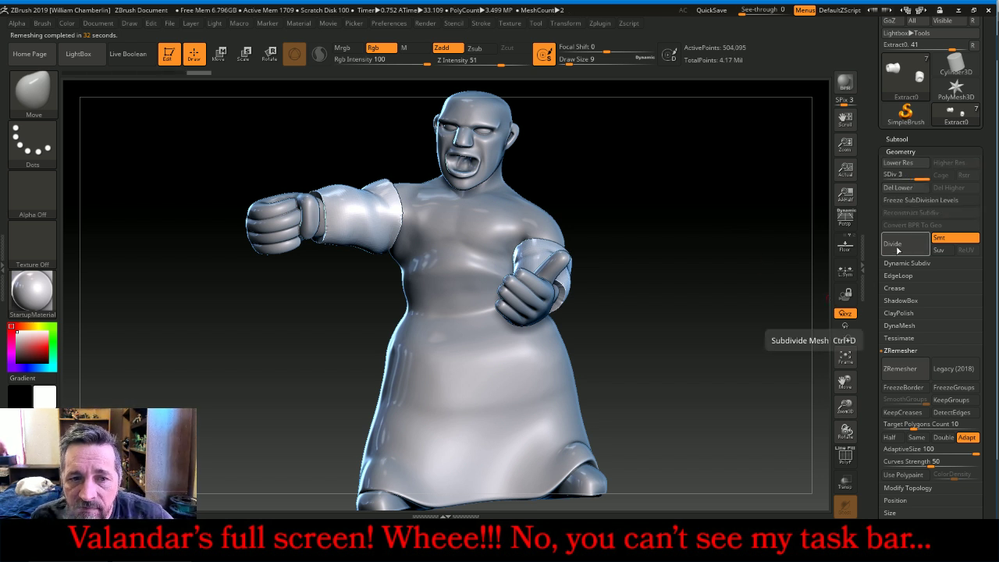
{"action": "left_click", "coordinate": [907, 189]}
DynaMesh the sleeves at resolution 512, subdivide them once and delete the lower level
{"action": "left_click", "coordinate": [918, 327]}
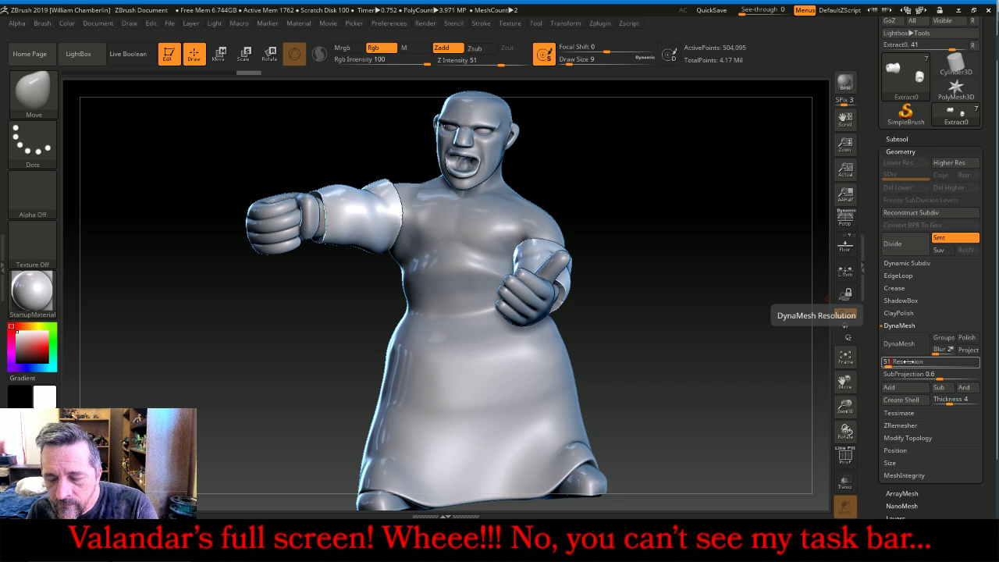
{"action": "left_click", "coordinate": [908, 349]}
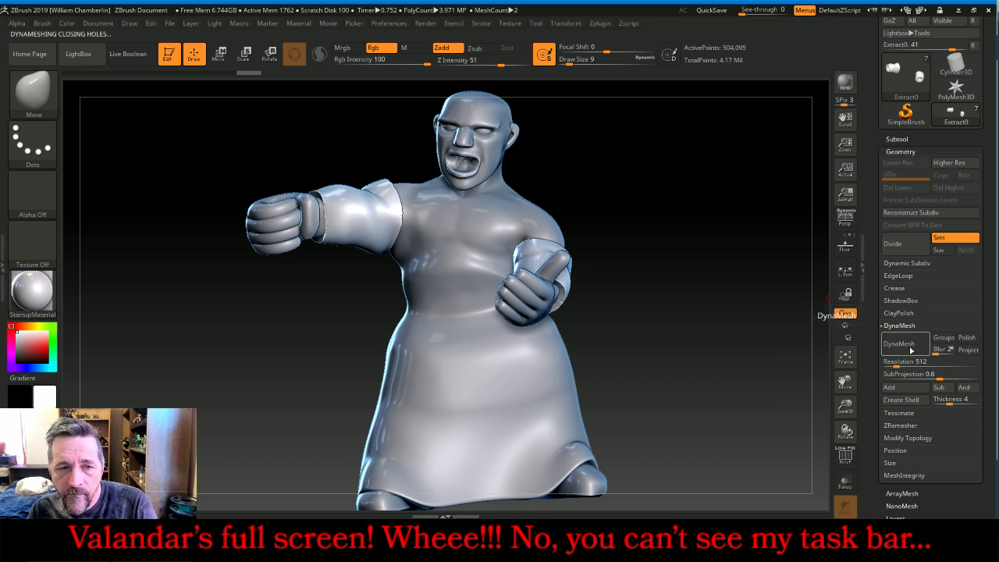
{"action": "left_click", "coordinate": [906, 247]}
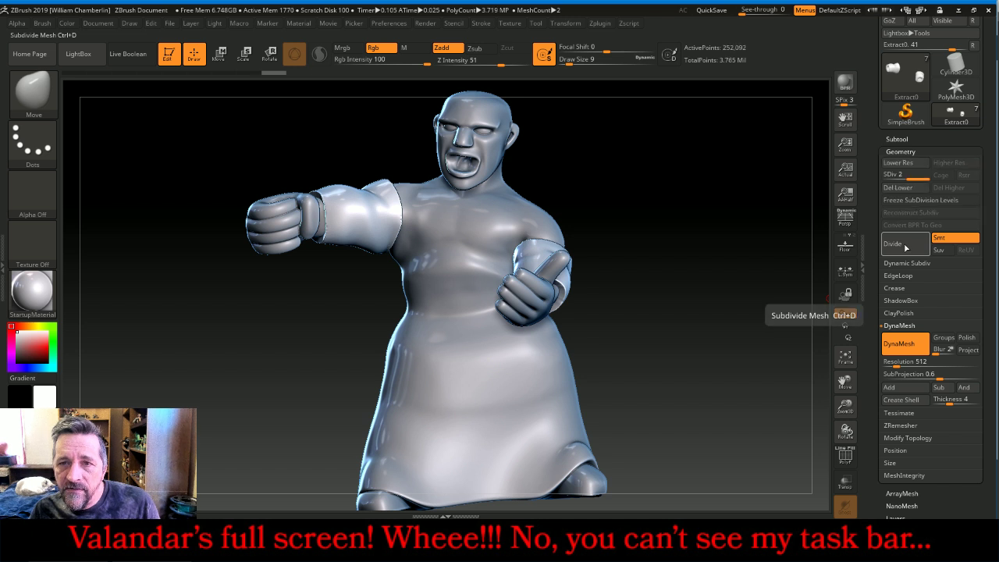
{"action": "left_click", "coordinate": [898, 187]}
Increase the brush size to 62 and pull the lower cuff edge of the outstretched arm's sleeve downward with the Move brush
{"action": "left_click", "coordinate": [845, 359]}
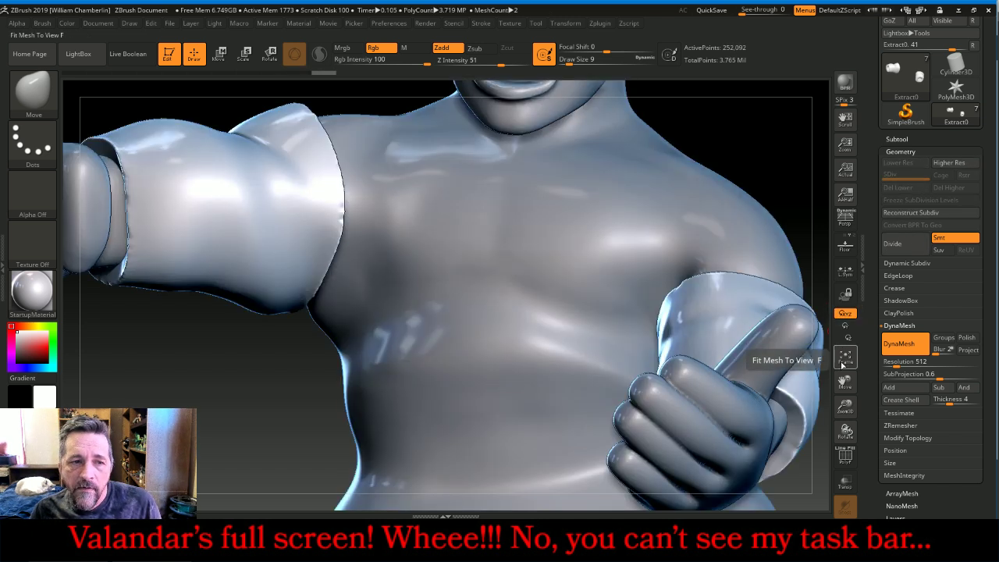
{"action": "left_click_drag", "start_coordinate": [844, 393], "coordinate": [843, 351]}
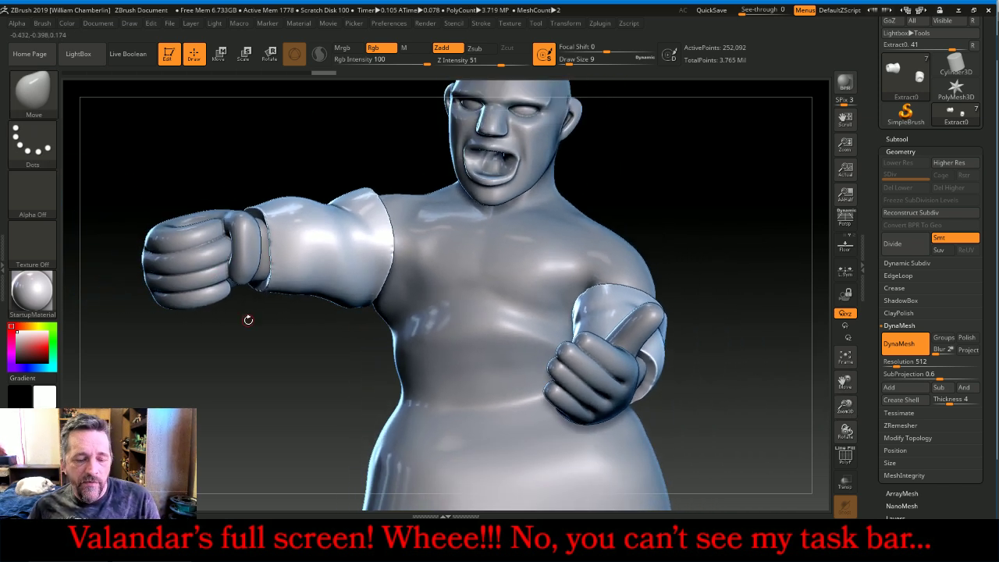
{"action": "key", "text": "bracketright"}
{"action": "key", "text": "bracketright"}
{"action": "key", "text": "bracketright"}
{"action": "key", "text": "bracketright"}
{"action": "key", "text": "bracketright"}
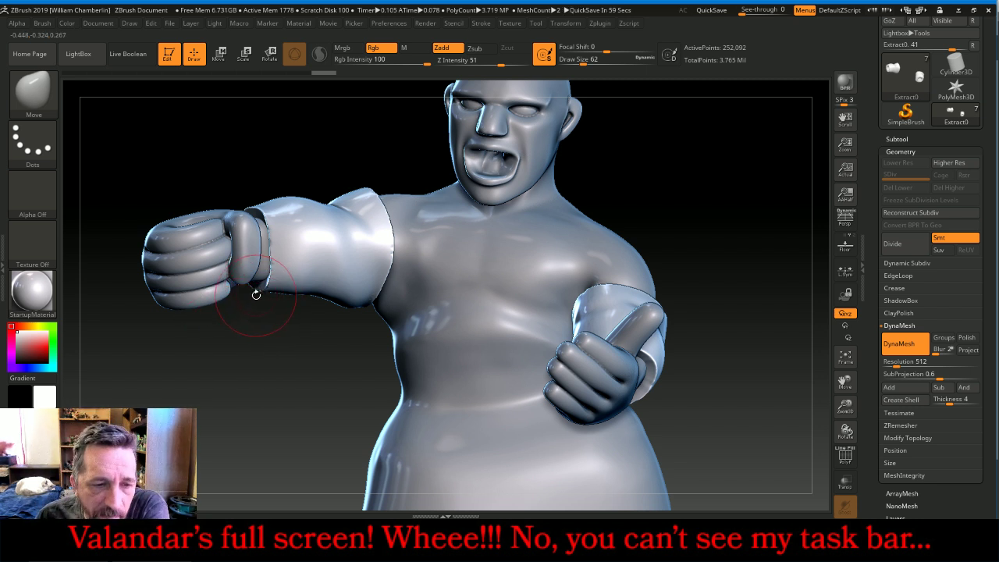
{"action": "left_click_drag", "start_coordinate": [258, 292], "coordinate": [255, 327]}
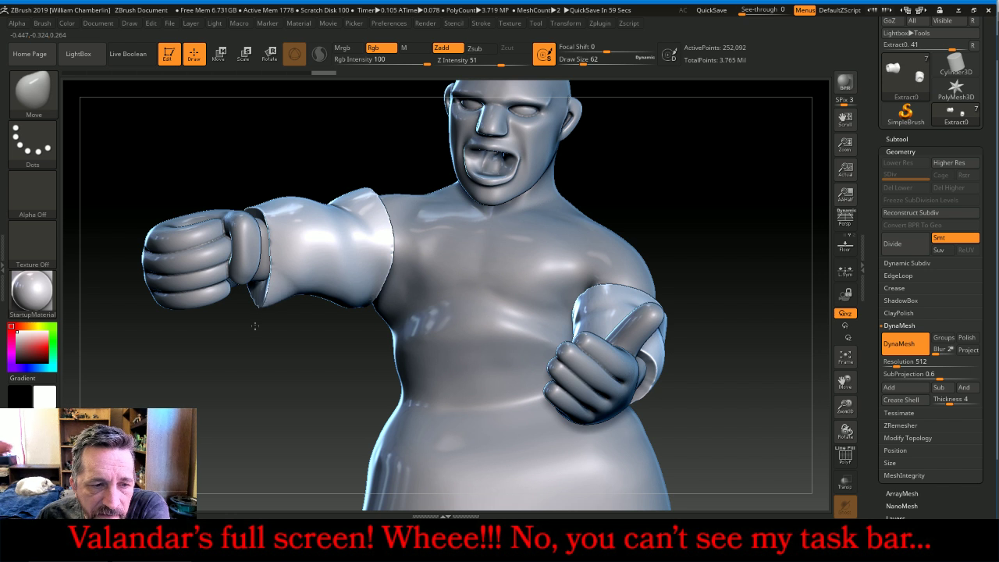
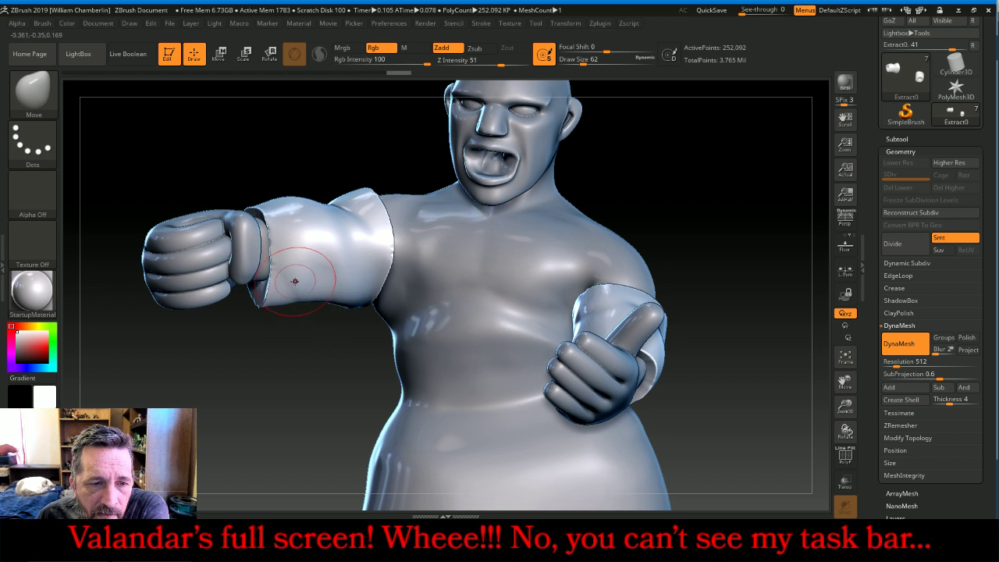
{"action": "left_click_drag", "start_coordinate": [289, 288], "coordinate": [323, 286]}
Pull the outer side and underside of the outstretched arm's sleeve down toward the cuff so it hangs more loosely
{"action": "left_click_drag", "start_coordinate": [313, 328], "coordinate": [386, 324]}
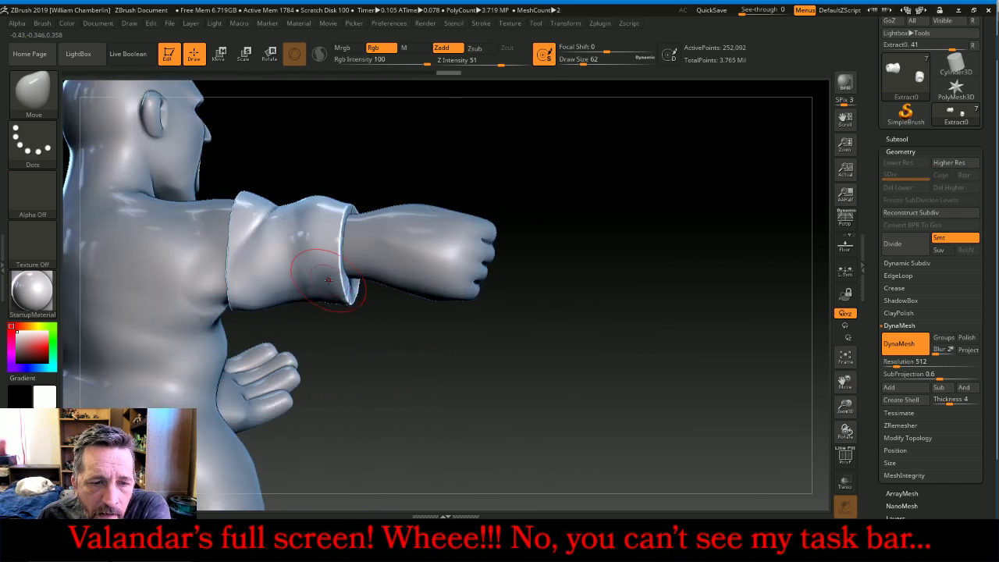
{"action": "mouse_move", "coordinate": [327, 283]}
{"action": "left_mouse_down"}
{"action": "mouse_move", "coordinate": [297, 286]}
{"action": "mouse_move", "coordinate": [333, 300]}
{"action": "left_mouse_up"}
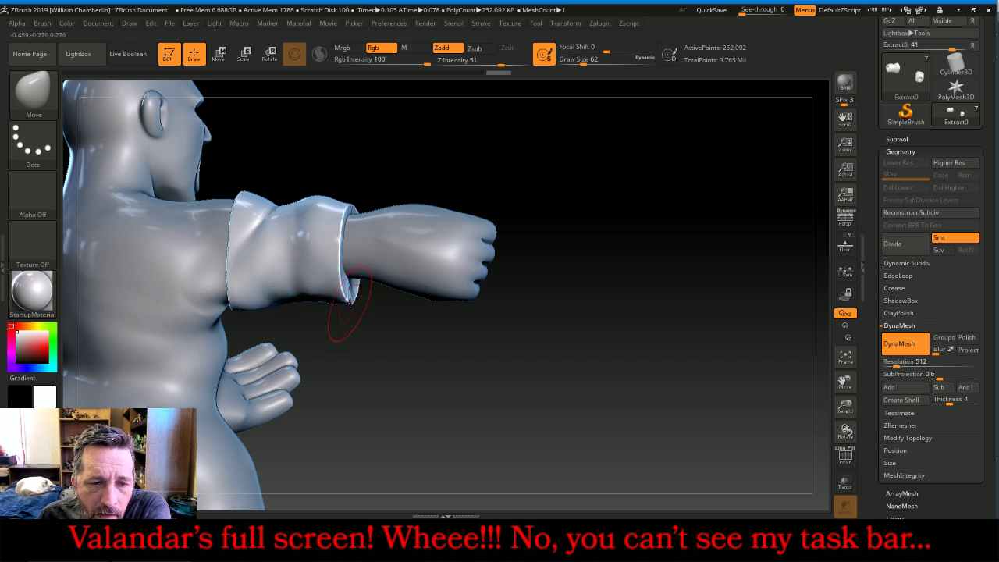
{"action": "left_click_drag", "start_coordinate": [349, 317], "coordinate": [343, 339]}
{"action": "mouse_move", "coordinate": [321, 304]}
{"action": "left_mouse_down"}
{"action": "mouse_move", "coordinate": [306, 326]}
{"action": "mouse_move", "coordinate": [284, 315]}
{"action": "left_mouse_up"}
{"action": "mouse_move", "coordinate": [297, 264]}
{"action": "left_mouse_down"}
{"action": "mouse_move", "coordinate": [294, 285]}
{"action": "mouse_move", "coordinate": [317, 272]}
{"action": "mouse_move", "coordinate": [330, 308]}
{"action": "left_mouse_up"}
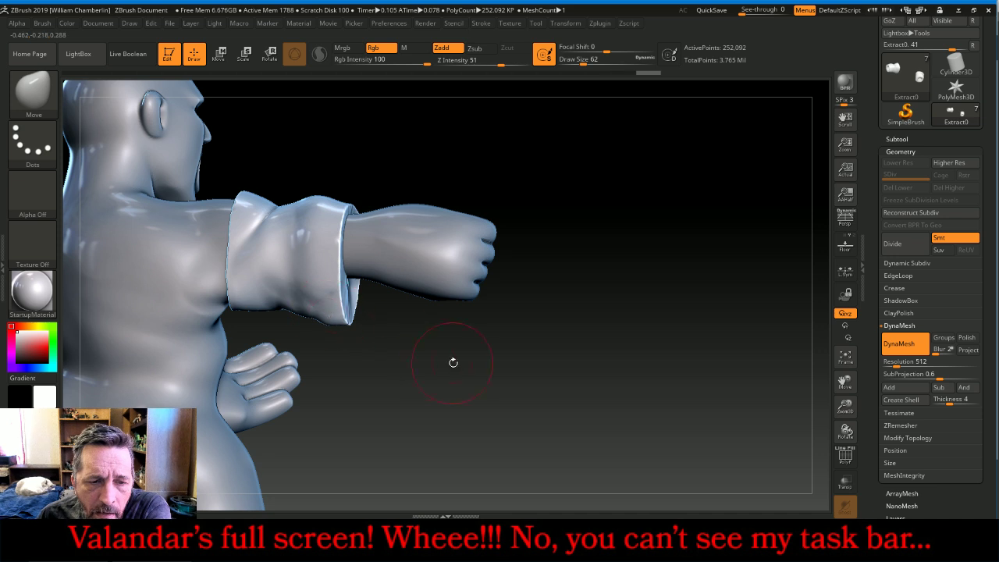
Pull down the front underside of the outstretched arm's sleeve and smooth its lower edge
{"action": "mouse_move", "coordinate": [453, 362]}
{"action": "left_mouse_down"}
{"action": "mouse_move", "coordinate": [369, 357]}
{"action": "mouse_move", "coordinate": [351, 272]}
{"action": "left_mouse_up"}
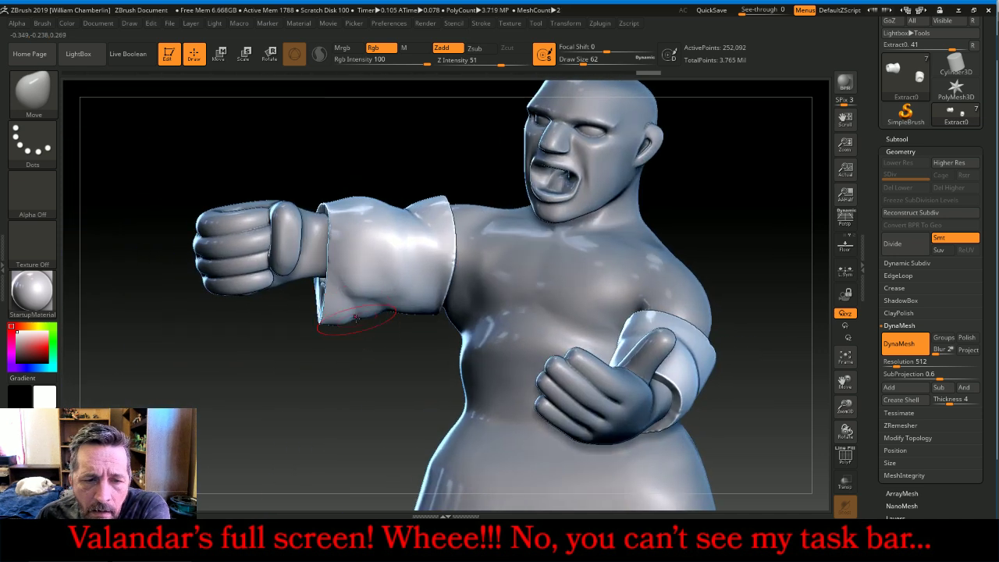
{"action": "mouse_move", "coordinate": [341, 314]}
{"action": "left_mouse_down"}
{"action": "mouse_move", "coordinate": [337, 299]}
{"action": "mouse_move", "coordinate": [330, 324]}
{"action": "left_mouse_up"}
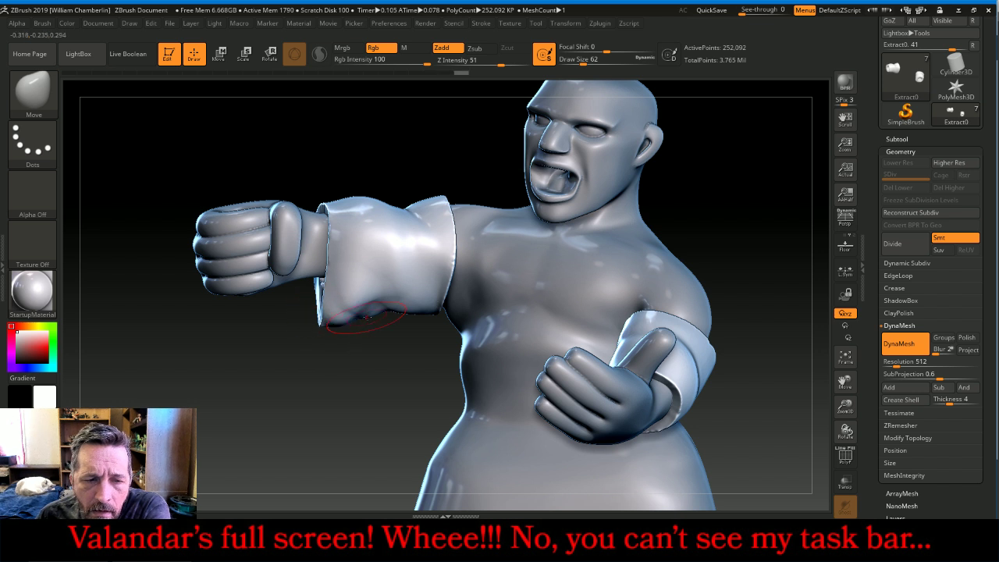
{"action": "left_click_drag", "start_coordinate": [374, 300], "coordinate": [375, 315]}
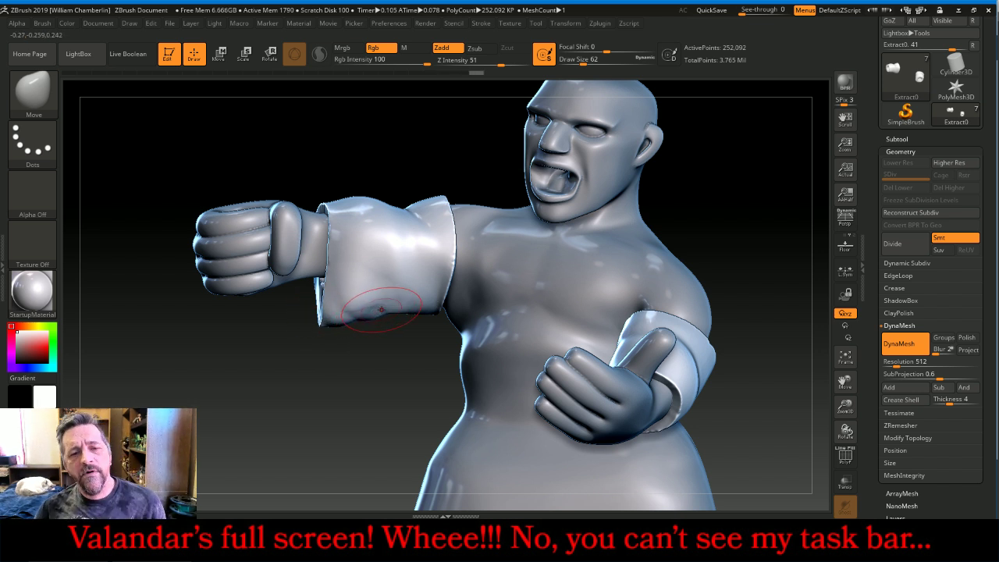
{"action": "key", "text": "shift"}
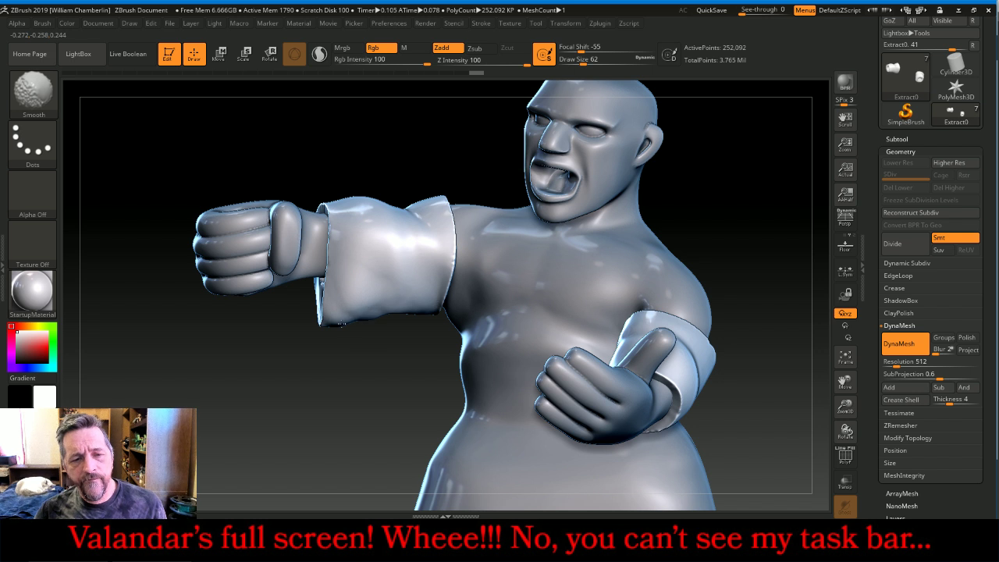
{"action": "left_click_drag", "start_coordinate": [341, 324], "coordinate": [403, 311], "text": "shift"}
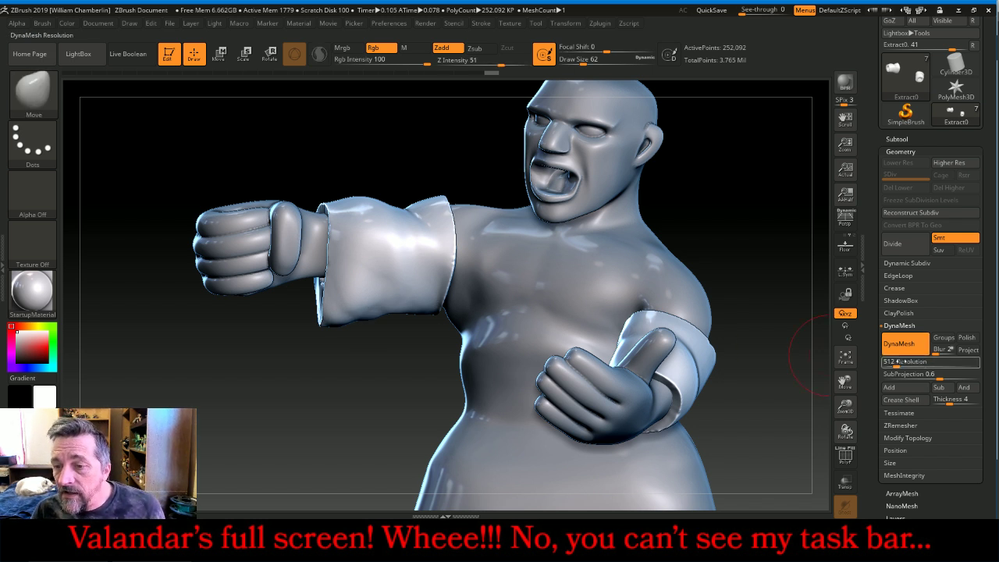
Reduce the brush size to 54 and pull the sleeve's inner lining up against the underside of the outstretched wrist
{"action": "key", "text": "Return"}
{"action": "key", "text": "ctrl"}
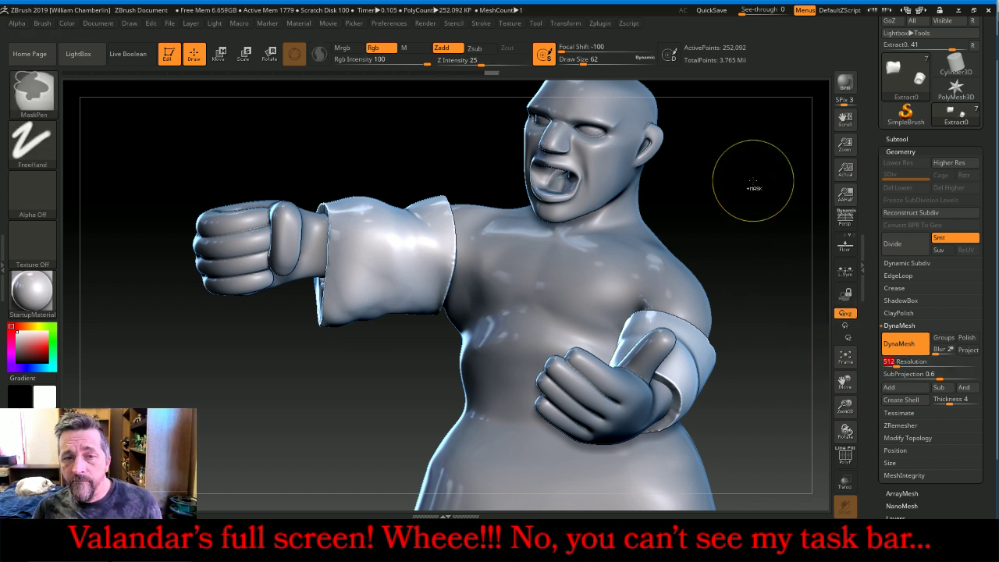
{"action": "mouse_move", "coordinate": [753, 187]}
{"action": "left_mouse_down"}
{"action": "mouse_move", "coordinate": [806, 168]}
{"action": "mouse_move", "coordinate": [627, 203]}
{"action": "left_mouse_up"}
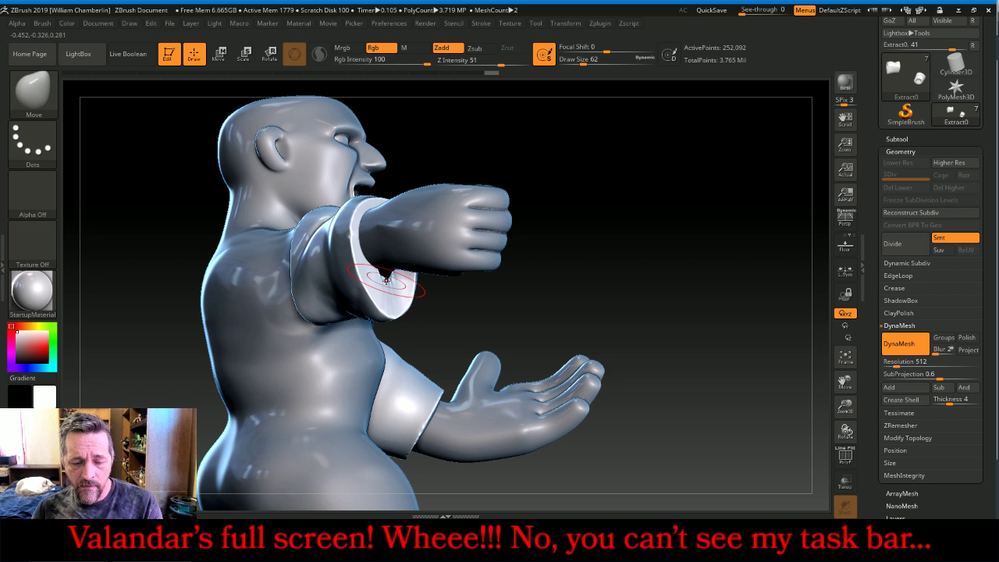
{"action": "key", "text": "bracketleft"}
{"action": "key", "text": "bracketleft"}
{"action": "left_click_drag", "start_coordinate": [382, 282], "coordinate": [386, 278]}
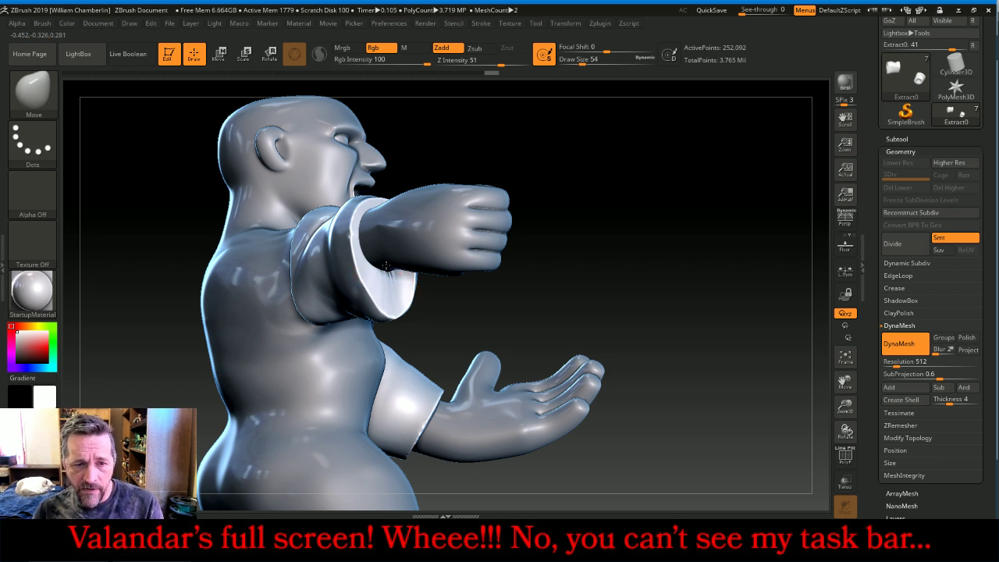
Rebuild the sleeves with DynaMesh at resolution 512 and smooth the shoulder-side edge of the outstretched arm's sleeve
{"action": "mouse_move", "coordinate": [549, 264]}
{"action": "left_mouse_down"}
{"action": "mouse_move", "coordinate": [590, 271]}
{"action": "mouse_move", "coordinate": [538, 269]}
{"action": "left_mouse_up"}
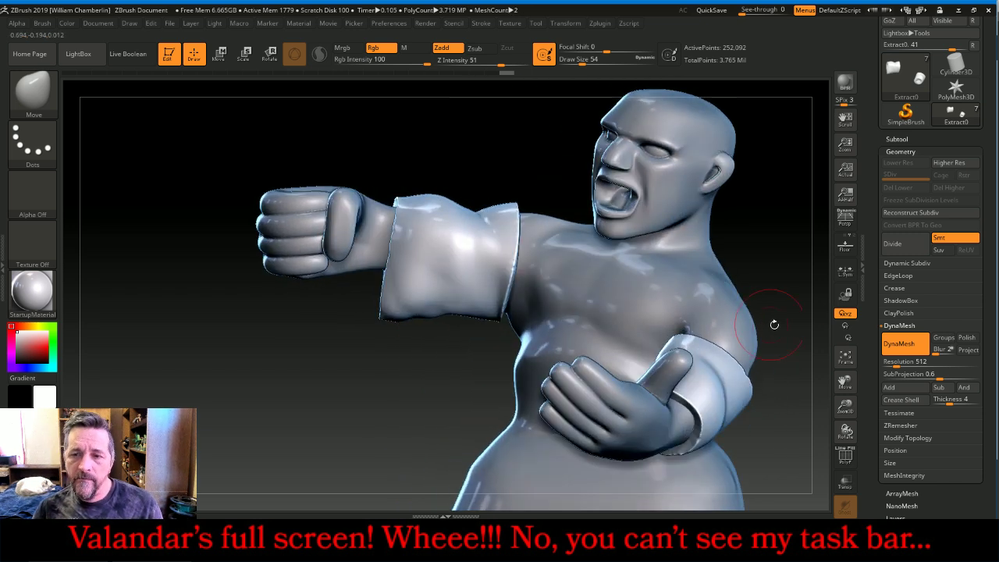
{"action": "key", "text": "ctrl"}
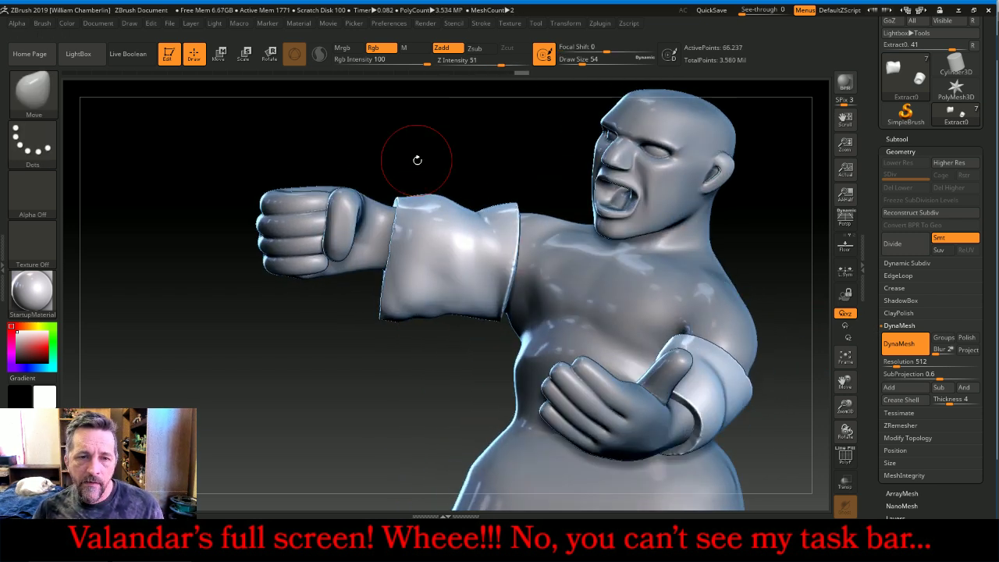
{"action": "key", "text": "shift"}
{"action": "mouse_move", "coordinate": [507, 213]}
{"action": "left_mouse_down", "text": "shift"}
{"action": "mouse_move", "coordinate": [514, 246]}
{"action": "mouse_move", "coordinate": [496, 242]}
{"action": "mouse_move", "coordinate": [501, 304]}
{"action": "left_mouse_up", "text": "shift"}
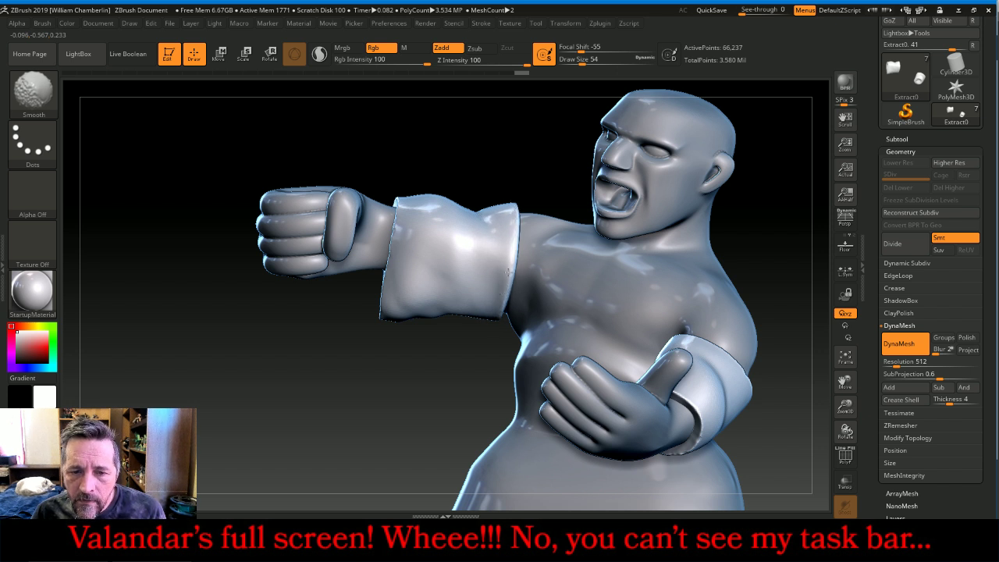
{"action": "left_click_drag", "start_coordinate": [515, 225], "coordinate": [499, 238], "text": "shift"}
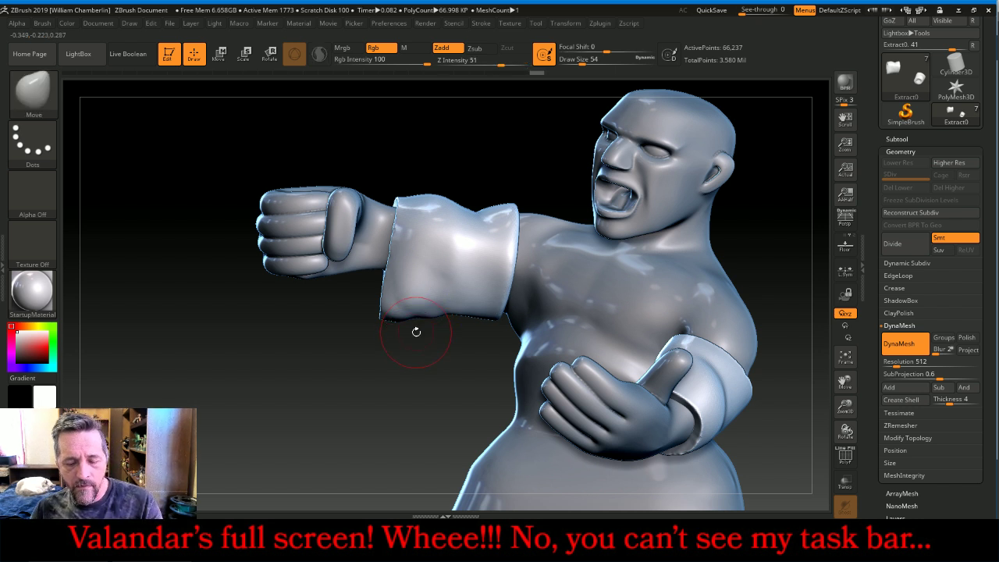
Pull the shoulder-side edge of the outstretched arm's sleeve toward the wrist, and smooth that edge at the front and back
{"action": "mouse_move", "coordinate": [517, 278]}
{"action": "left_mouse_down"}
{"action": "mouse_move", "coordinate": [503, 289]}
{"action": "mouse_move", "coordinate": [486, 278]}
{"action": "left_mouse_up"}
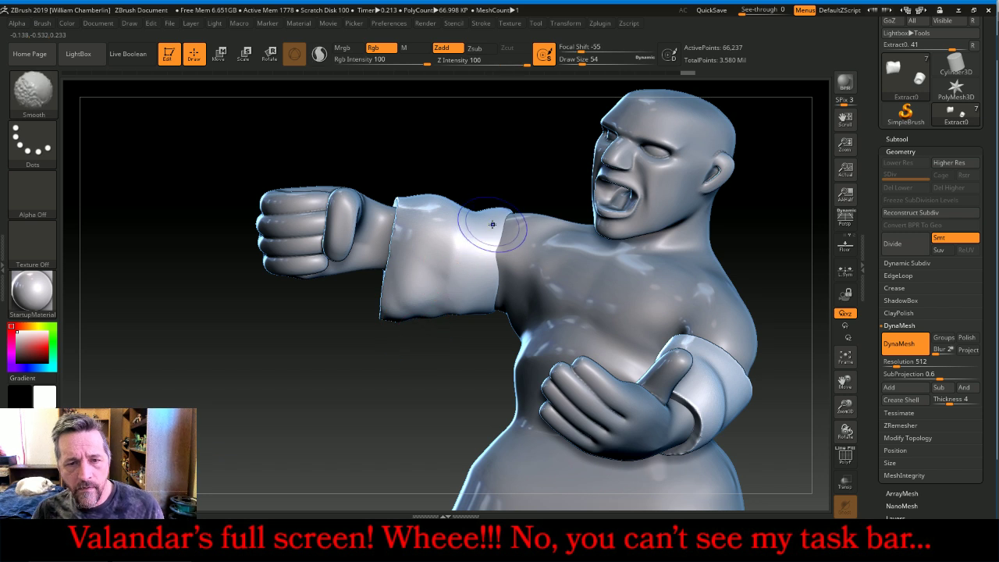
{"action": "left_click_drag", "start_coordinate": [493, 223], "coordinate": [482, 223], "text": "shift"}
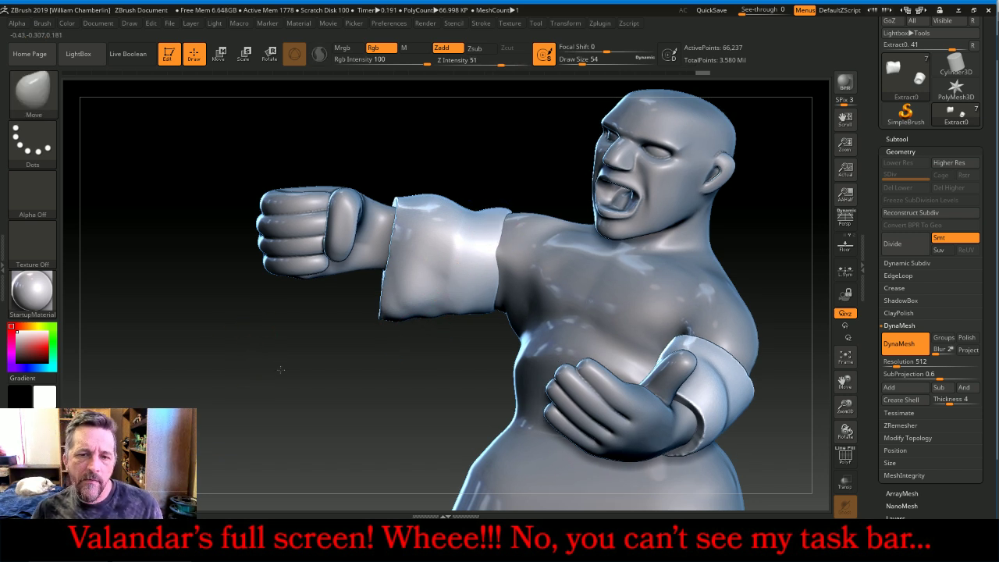
{"action": "left_click_drag", "start_coordinate": [306, 328], "coordinate": [354, 396]}
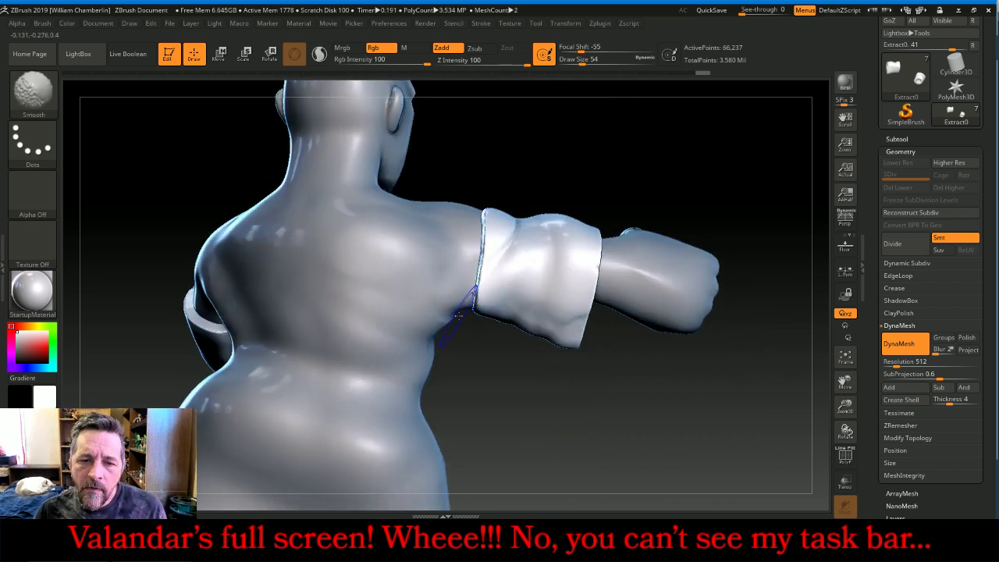
{"action": "mouse_move", "coordinate": [469, 297]}
{"action": "left_mouse_down", "text": "shift"}
{"action": "mouse_move", "coordinate": [482, 288]}
{"action": "mouse_move", "coordinate": [488, 223]}
{"action": "mouse_move", "coordinate": [475, 285]}
{"action": "left_mouse_up", "text": "shift"}
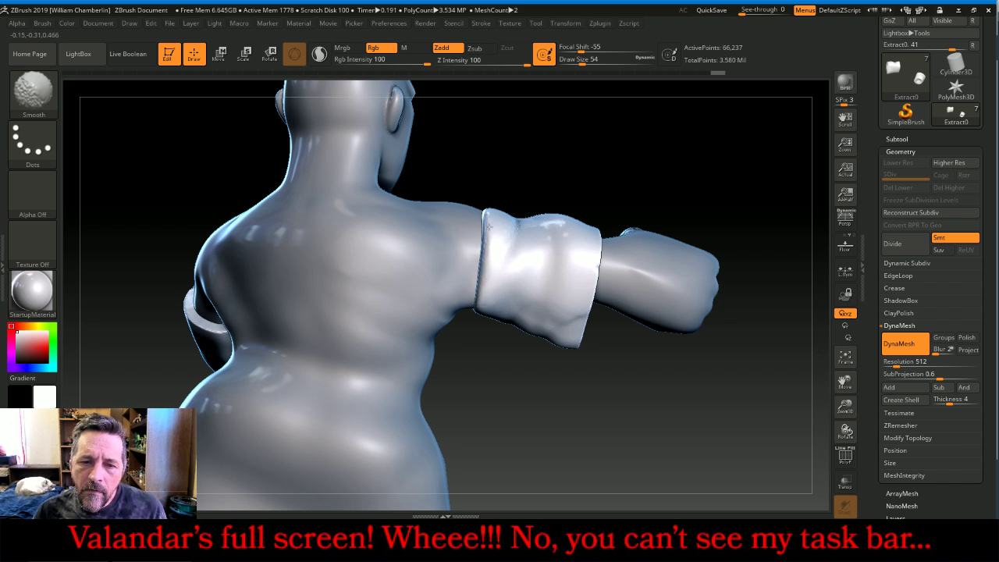
{"action": "left_click_drag", "start_coordinate": [489, 226], "coordinate": [490, 219], "text": "shift"}
Step through the undo history to an earlier shape of the outstretched sleeve's shoulder-side edge, dropping the latest back-edge strokes
{"action": "key", "text": "ctrl+z"}
{"action": "key", "text": "ctrl+z"}
{"action": "key", "text": "ctrl+z"}
{"action": "key", "text": "ctrl+z"}
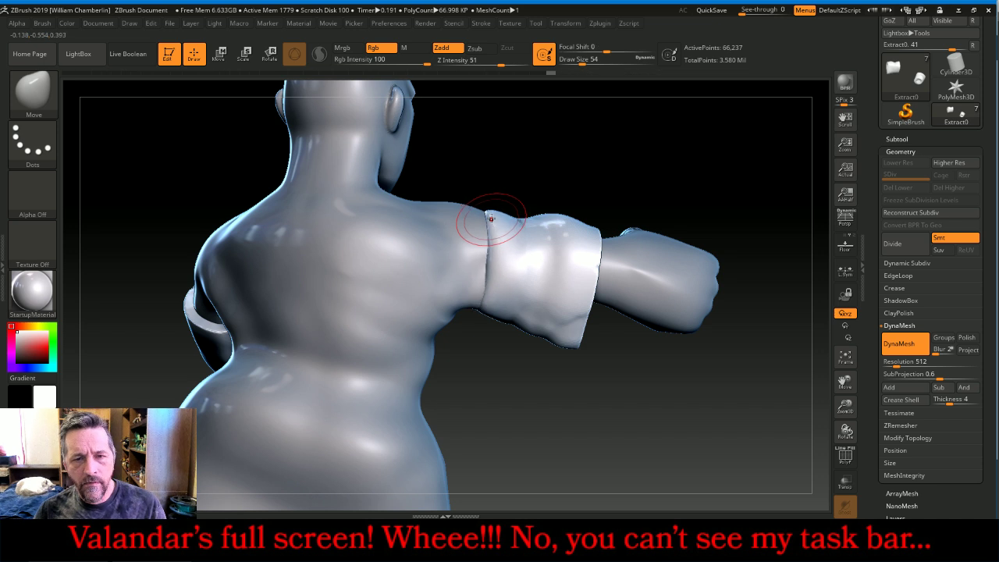
{"action": "key", "text": "ctrl+shift+z"}
{"action": "key", "text": "ctrl+shift+z"}
{"action": "key", "text": "ctrl+shift+z"}
{"action": "key", "text": "ctrl+shift+z"}
{"action": "key", "text": "ctrl+shift+z"}
{"action": "key", "text": "ctrl+shift+z"}
{"action": "key", "text": "ctrl+shift+z"}
{"action": "key", "text": "ctrl+shift+z"}
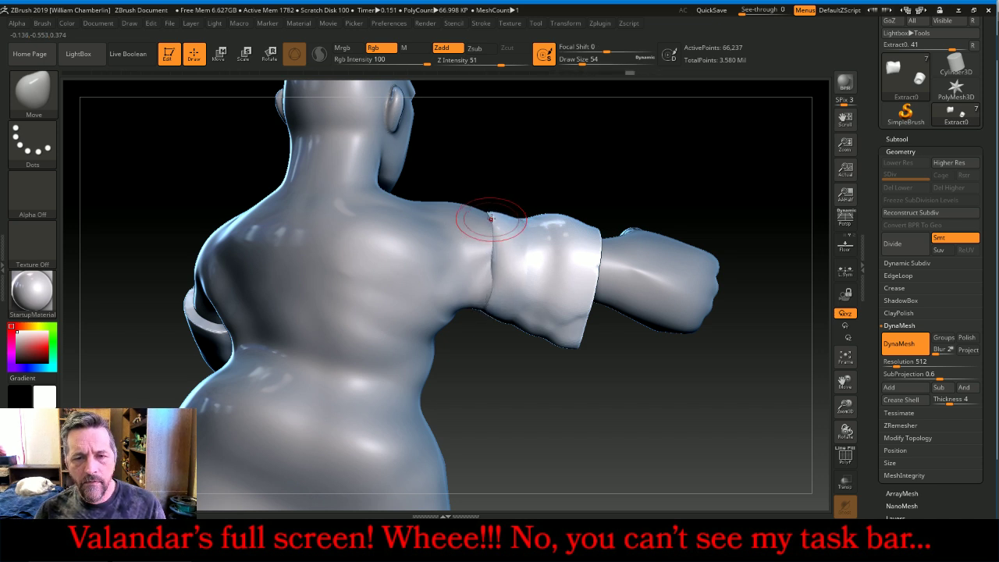
Flatten and smooth the bumps along the top and underside of the outstretched arm's sleeve
{"action": "mouse_move", "coordinate": [698, 174]}
{"action": "left_mouse_down"}
{"action": "mouse_move", "coordinate": [647, 169]}
{"action": "mouse_move", "coordinate": [668, 175]}
{"action": "mouse_move", "coordinate": [654, 232]}
{"action": "left_mouse_up"}
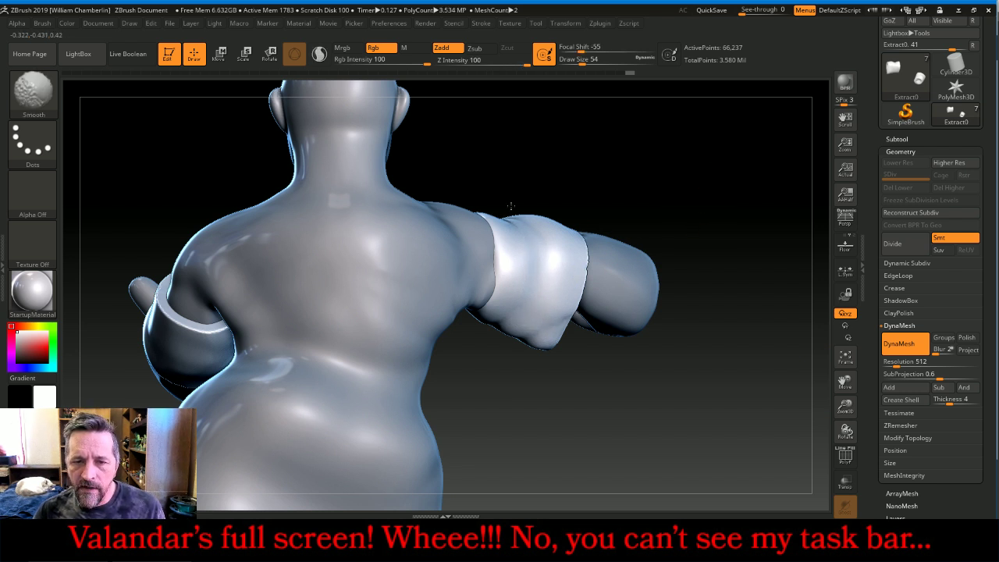
{"action": "left_click_drag", "start_coordinate": [638, 174], "coordinate": [656, 178]}
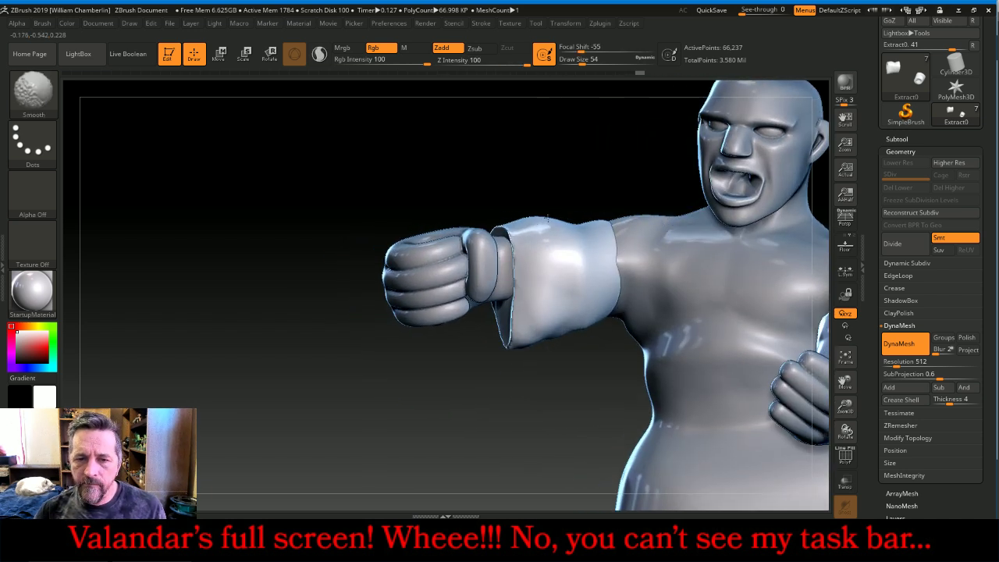
{"action": "left_click_drag", "start_coordinate": [539, 216], "coordinate": [539, 226]}
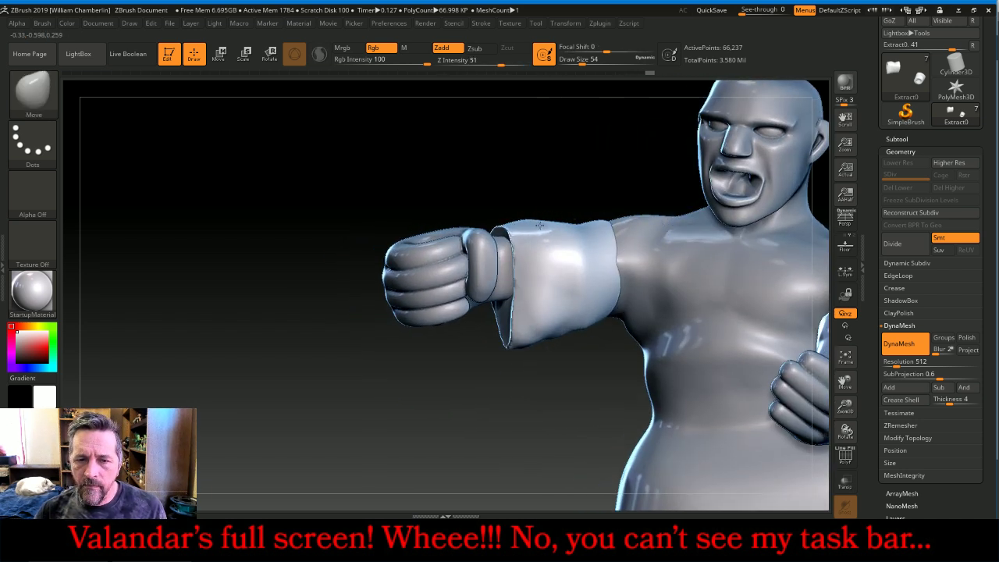
{"action": "key", "text": "shift"}
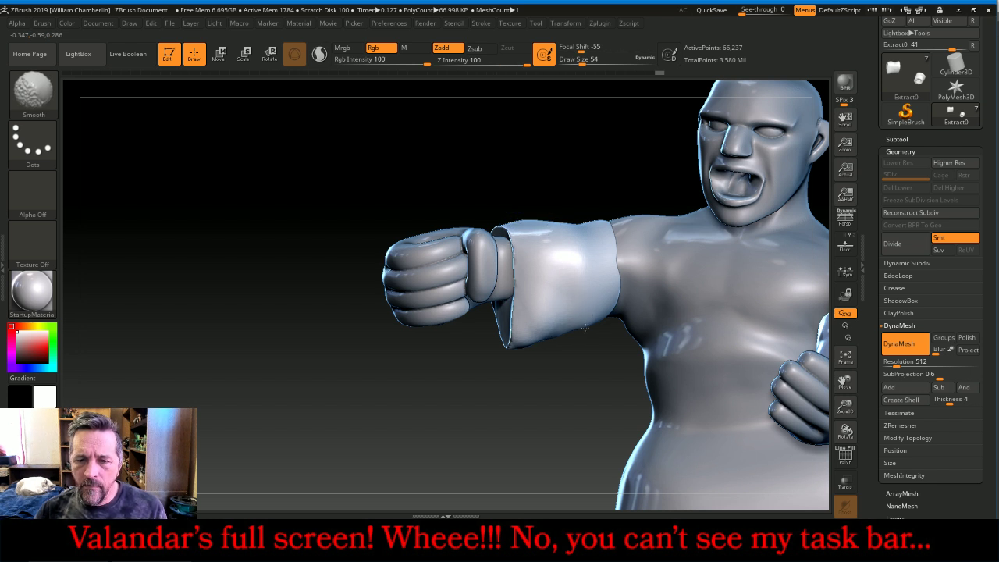
{"action": "key", "text": "shift"}
{"action": "mouse_move", "coordinate": [541, 377]}
{"action": "left_mouse_down"}
{"action": "mouse_move", "coordinate": [549, 408]}
{"action": "mouse_move", "coordinate": [602, 414]}
{"action": "left_mouse_up"}
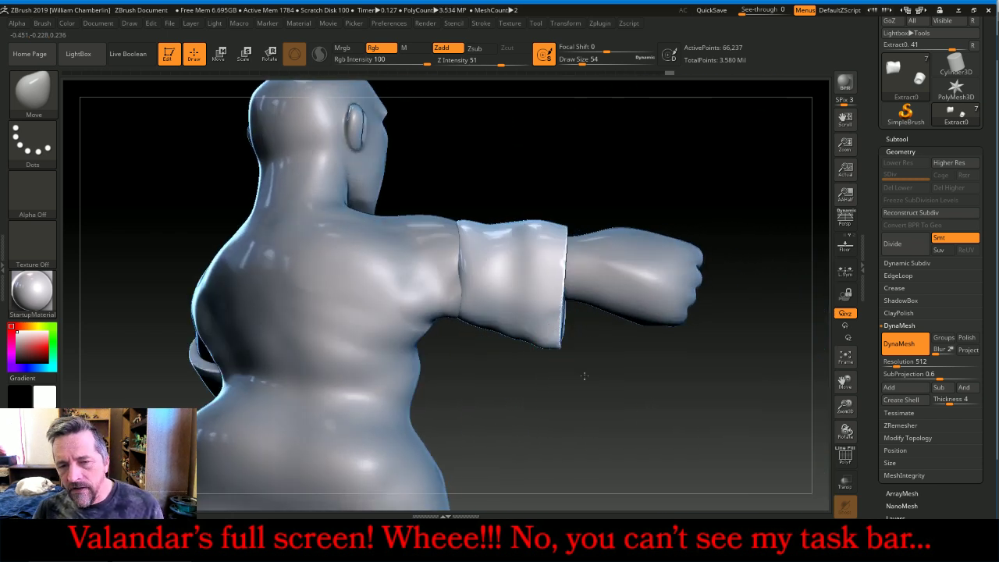
Set the brush size to 62, pull the outstretched sleeve's lower cuff down into a long hanging point and smooth the sleeve's back
{"action": "mouse_move", "coordinate": [584, 376]}
{"action": "left_mouse_down"}
{"action": "mouse_move", "coordinate": [605, 379]}
{"action": "mouse_move", "coordinate": [594, 373]}
{"action": "left_mouse_up"}
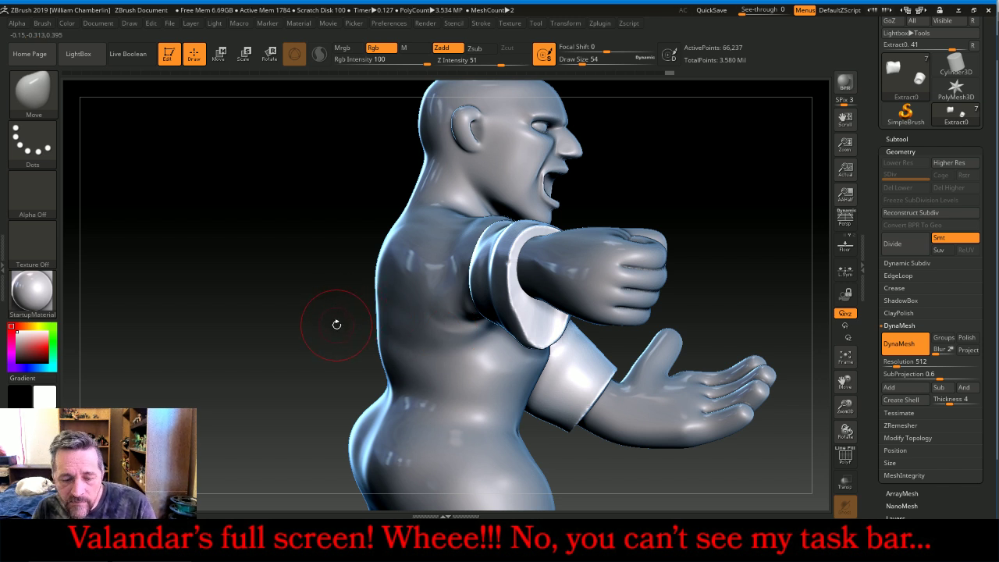
{"action": "key", "text": "bracketright"}
{"action": "key", "text": "bracketright"}
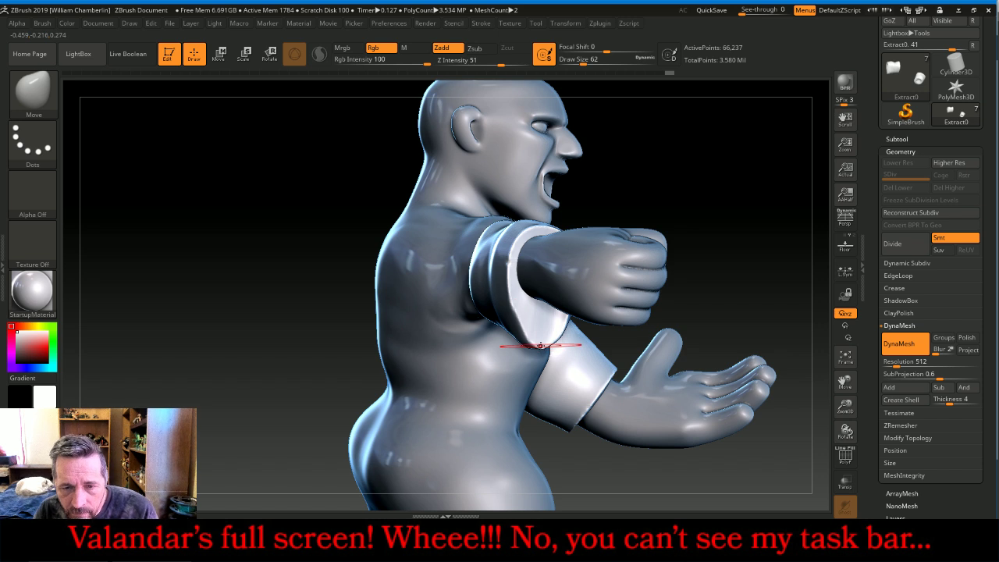
{"action": "mouse_move", "coordinate": [696, 311]}
{"action": "left_mouse_down"}
{"action": "mouse_move", "coordinate": [684, 303]}
{"action": "mouse_move", "coordinate": [518, 373]}
{"action": "mouse_move", "coordinate": [518, 476]}
{"action": "left_mouse_up"}
{"action": "mouse_move", "coordinate": [443, 416]}
{"action": "left_mouse_down"}
{"action": "mouse_move", "coordinate": [538, 350]}
{"action": "mouse_move", "coordinate": [560, 359]}
{"action": "mouse_move", "coordinate": [545, 394]}
{"action": "mouse_move", "coordinate": [558, 378]}
{"action": "left_mouse_up"}
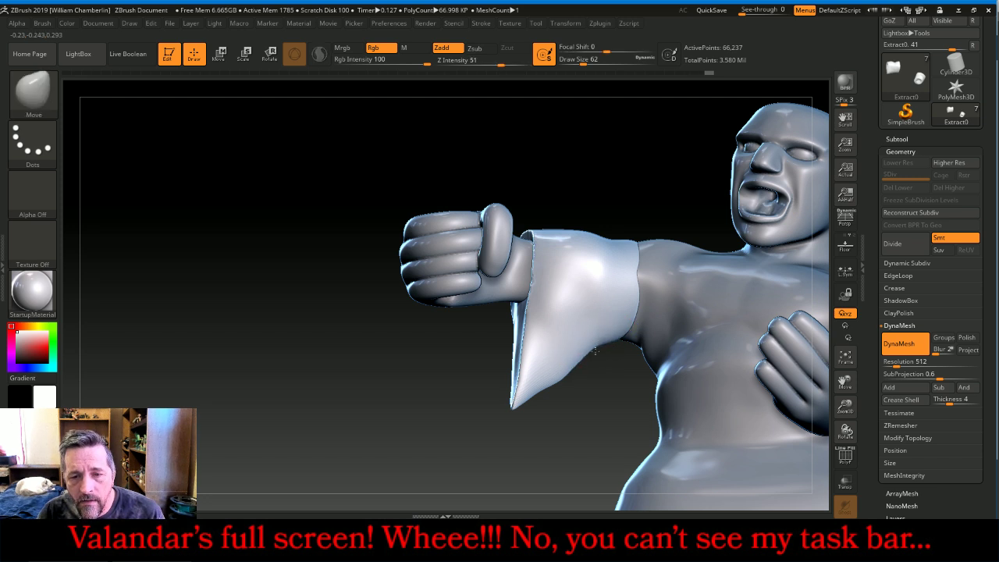
{"action": "left_click_drag", "start_coordinate": [348, 364], "coordinate": [614, 337]}
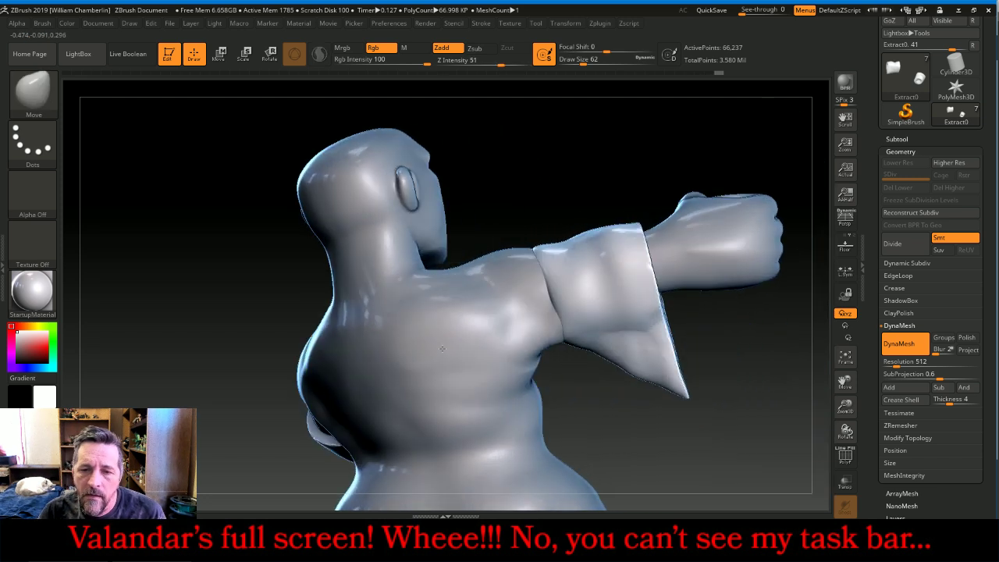
{"action": "key", "text": "shift"}
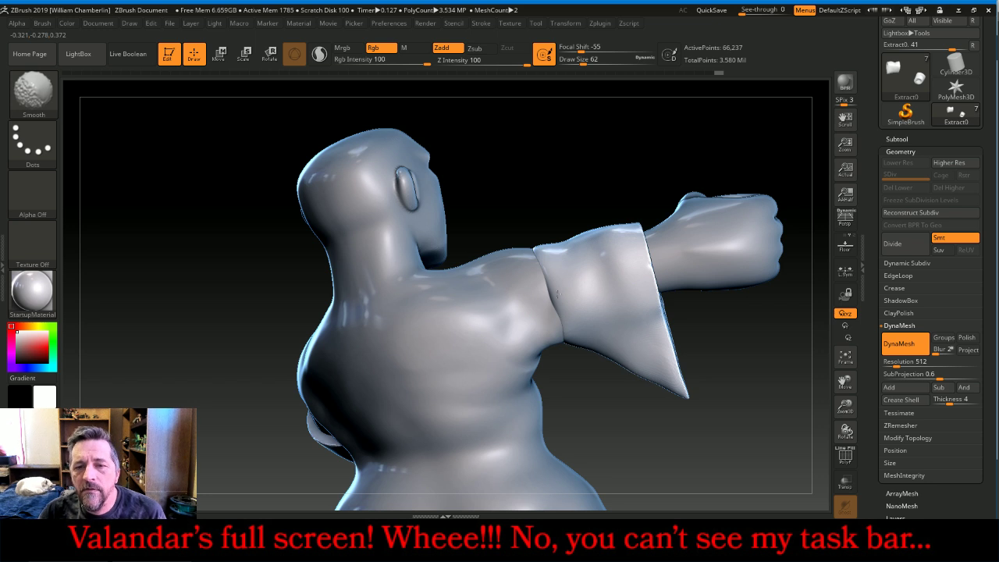
{"action": "mouse_move", "coordinate": [616, 177]}
{"action": "left_mouse_down"}
{"action": "mouse_move", "coordinate": [544, 187]}
{"action": "mouse_move", "coordinate": [579, 185]}
{"action": "left_mouse_up"}
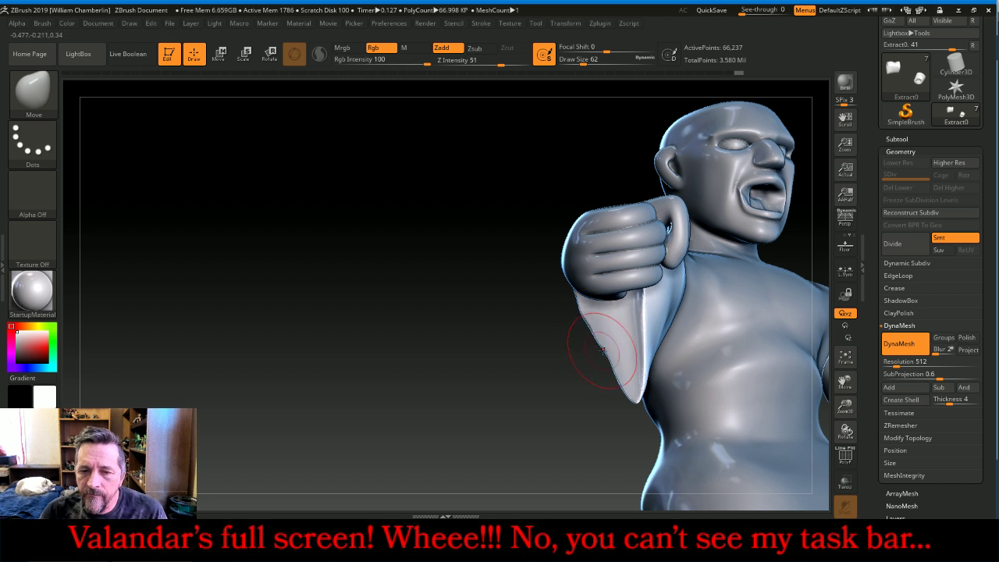
Enlarge the Move brush and pull the underside of the bent arm's cuff down into a long hanging point
{"action": "left_click_drag", "start_coordinate": [513, 359], "coordinate": [472, 375]}
{"action": "left_click_drag", "start_coordinate": [851, 384], "coordinate": [709, 330]}
{"action": "mouse_move", "coordinate": [843, 406]}
{"action": "left_mouse_down"}
{"action": "mouse_move", "coordinate": [831, 362]}
{"action": "mouse_move", "coordinate": [830, 392]}
{"action": "left_mouse_up"}
{"action": "left_click_drag", "start_coordinate": [768, 361], "coordinate": [726, 361]}
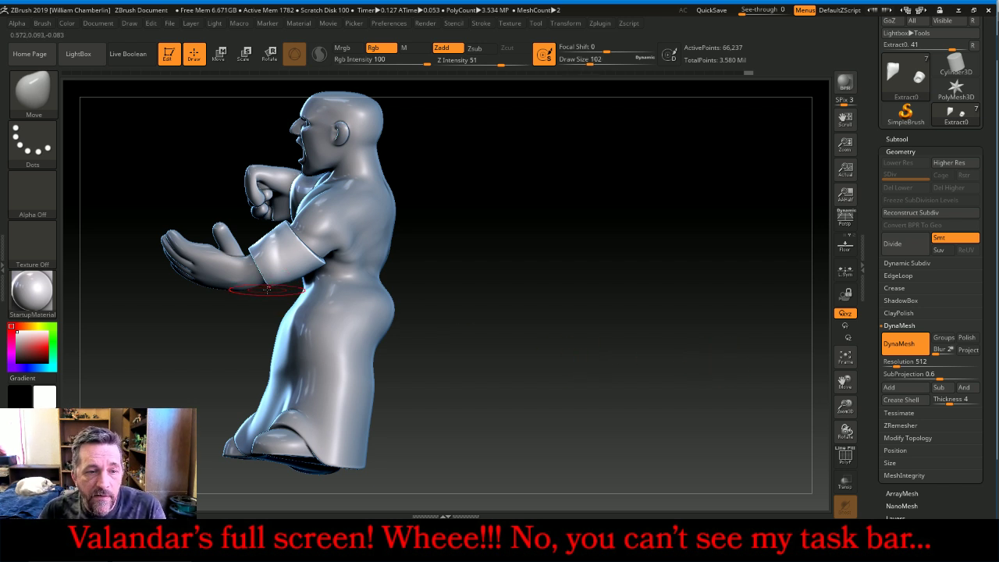
{"action": "left_click_drag", "start_coordinate": [267, 290], "coordinate": [258, 328]}
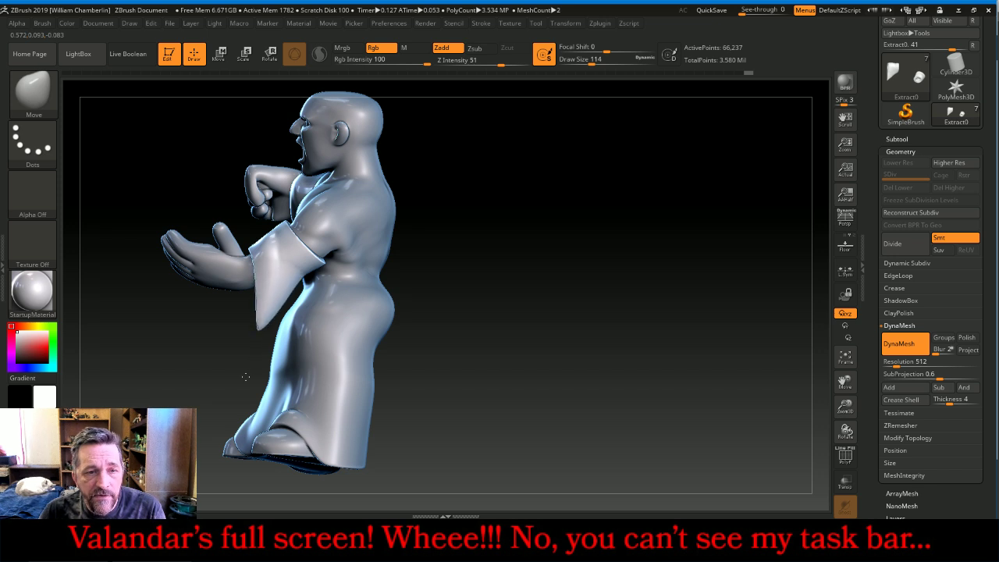
{"action": "mouse_move", "coordinate": [622, 305]}
{"action": "left_mouse_down"}
{"action": "mouse_move", "coordinate": [704, 295]}
{"action": "mouse_move", "coordinate": [633, 307]}
{"action": "mouse_move", "coordinate": [645, 305]}
{"action": "left_mouse_up"}
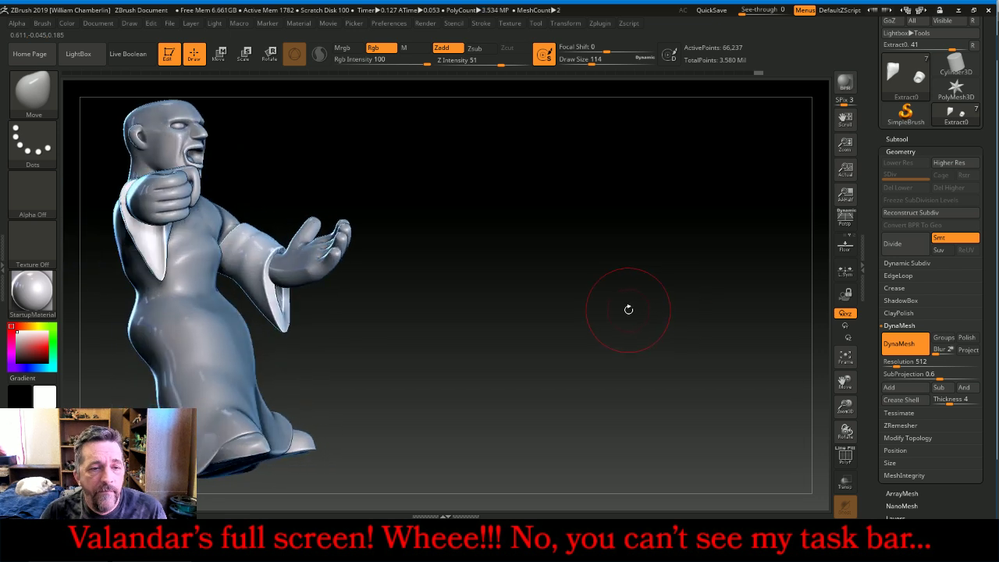
Reduce the brush size to 66 and pull the bent arm's inner sleeve lining up against the underside of the wrist
{"action": "left_click_drag", "start_coordinate": [846, 405], "coordinate": [845, 446]}
{"action": "mouse_move", "coordinate": [651, 315]}
{"action": "left_mouse_down"}
{"action": "mouse_move", "coordinate": [620, 328]}
{"action": "mouse_move", "coordinate": [613, 315]}
{"action": "left_mouse_up"}
{"action": "key", "text": "bracketleft"}
{"action": "key", "text": "bracketleft"}
{"action": "key", "text": "bracketleft"}
{"action": "key", "text": "bracketleft"}
{"action": "key", "text": "bracketleft"}
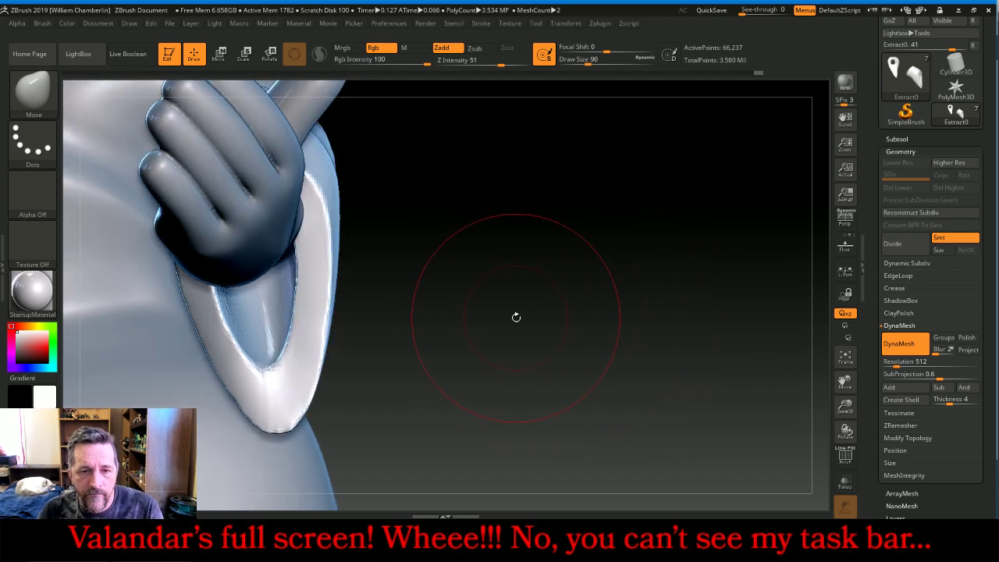
{"action": "left_click_drag", "start_coordinate": [267, 363], "coordinate": [263, 298]}
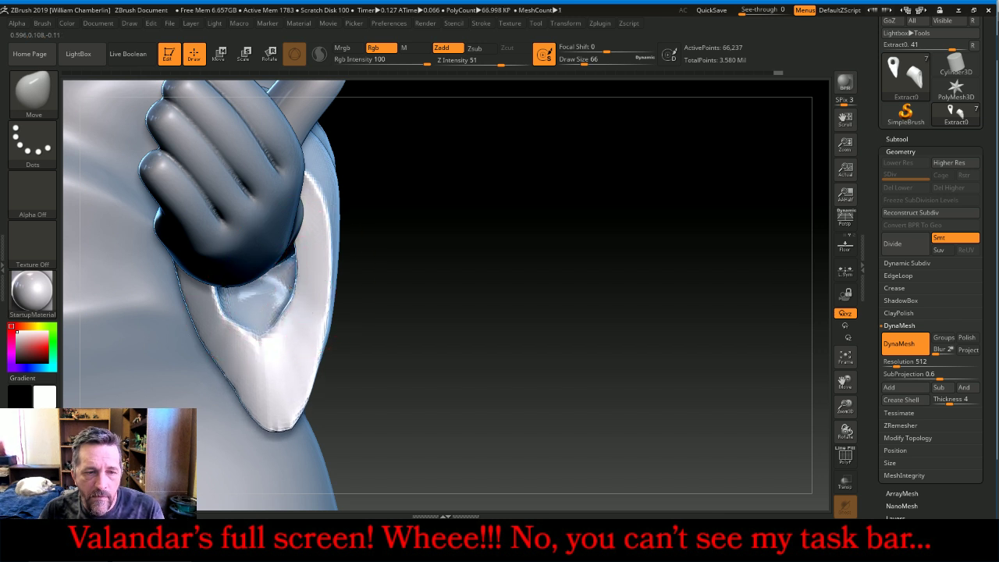
{"action": "left_click_drag", "start_coordinate": [300, 292], "coordinate": [289, 287]}
{"action": "left_click_drag", "start_coordinate": [237, 316], "coordinate": [256, 286]}
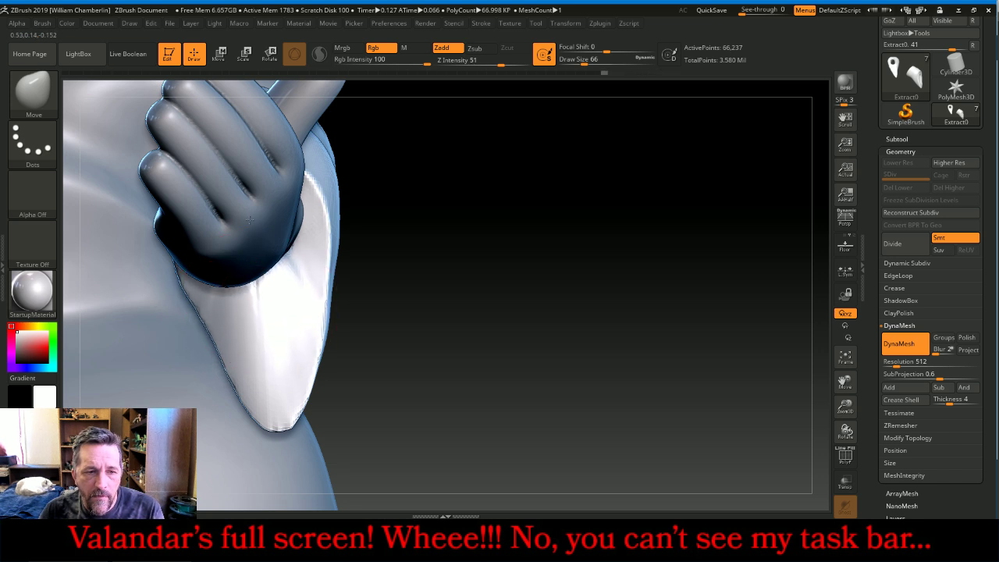
Push the bent arm's sleeve lining back inside the cuff and straighten the bump along the sleeve's lower outer edge
{"action": "mouse_move", "coordinate": [408, 277]}
{"action": "left_mouse_down"}
{"action": "mouse_move", "coordinate": [552, 337]}
{"action": "mouse_move", "coordinate": [471, 345]}
{"action": "left_mouse_up"}
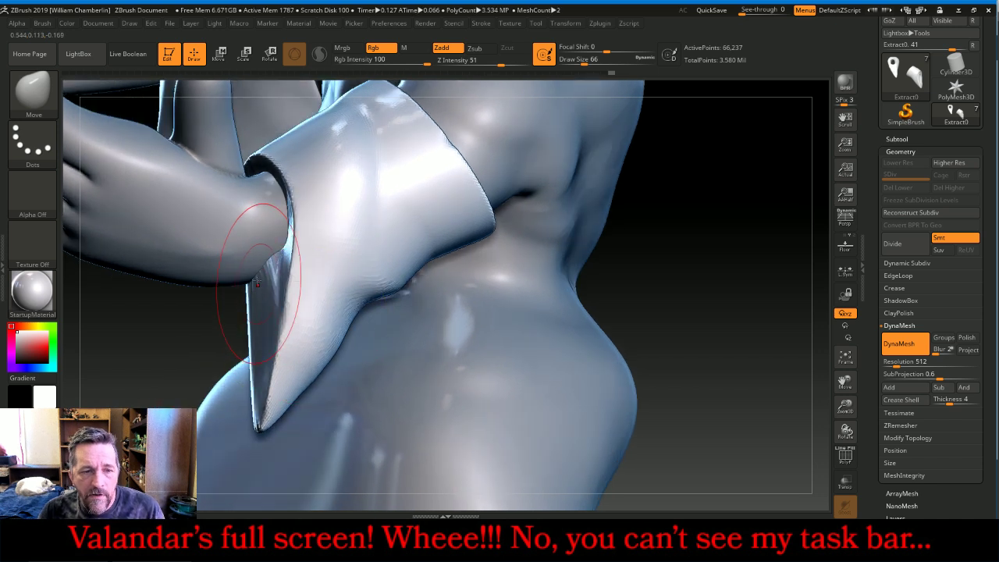
{"action": "mouse_move", "coordinate": [252, 290]}
{"action": "left_mouse_down"}
{"action": "mouse_move", "coordinate": [269, 301]}
{"action": "mouse_move", "coordinate": [273, 367]}
{"action": "mouse_move", "coordinate": [281, 297]}
{"action": "left_mouse_up"}
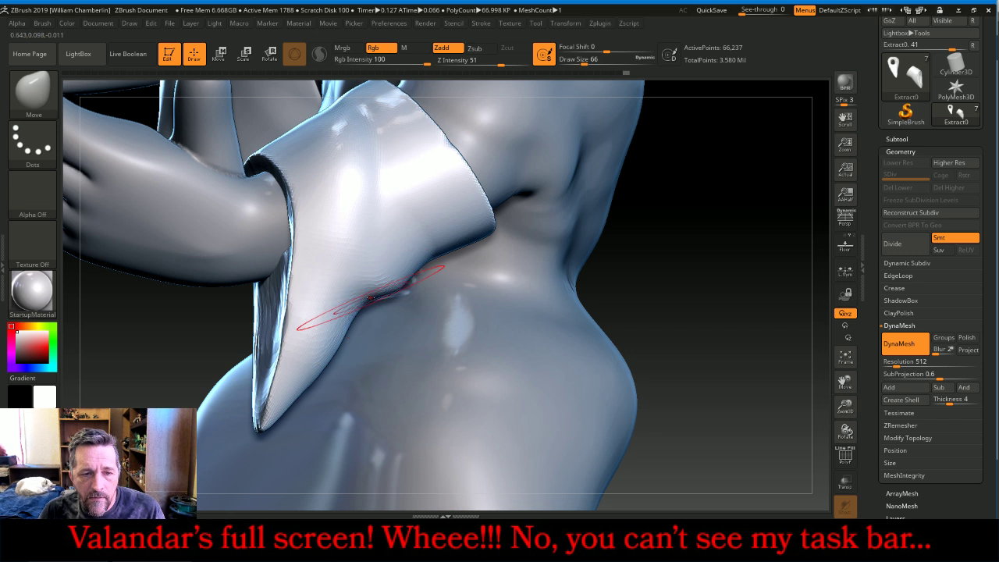
{"action": "mouse_move", "coordinate": [373, 298]}
{"action": "left_mouse_down"}
{"action": "mouse_move", "coordinate": [388, 319]}
{"action": "mouse_move", "coordinate": [382, 285]}
{"action": "mouse_move", "coordinate": [384, 299]}
{"action": "left_mouse_up"}
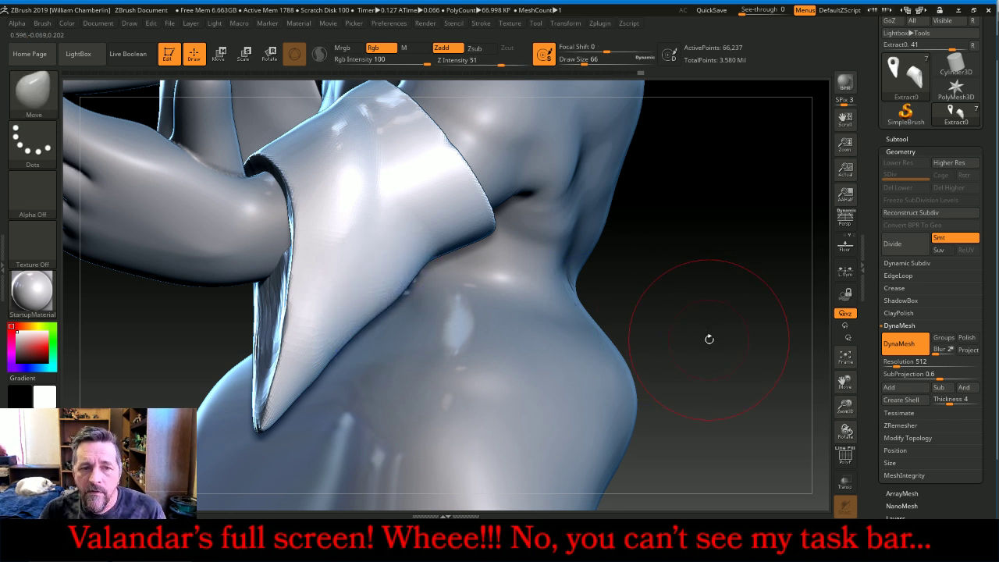
Smooth the upper edge of the bent arm's sleeve around the back and front so it sits against the arm
{"action": "left_click_drag", "start_coordinate": [710, 339], "coordinate": [780, 341]}
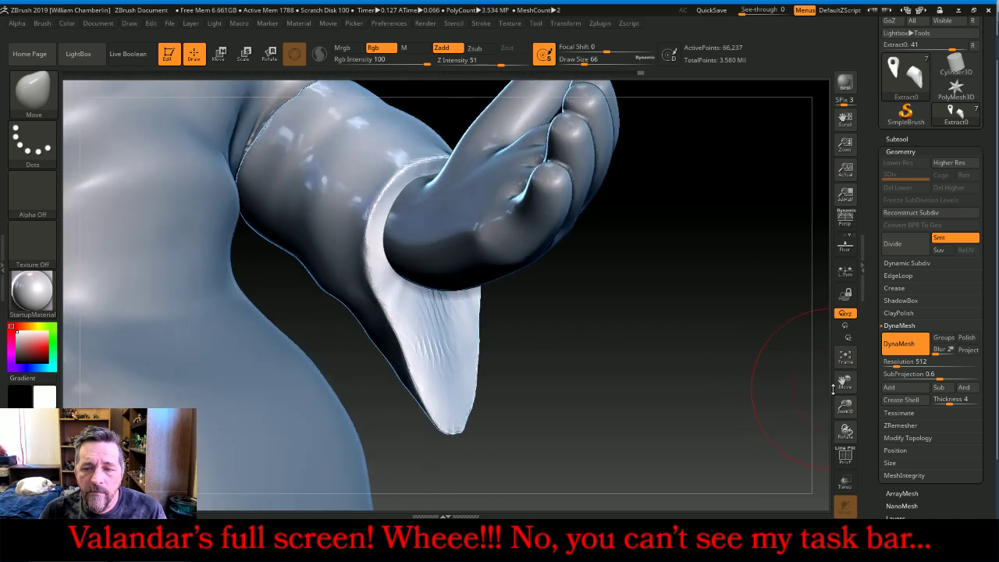
{"action": "left_click_drag", "start_coordinate": [845, 405], "coordinate": [832, 385]}
{"action": "left_click_drag", "start_coordinate": [738, 383], "coordinate": [763, 458]}
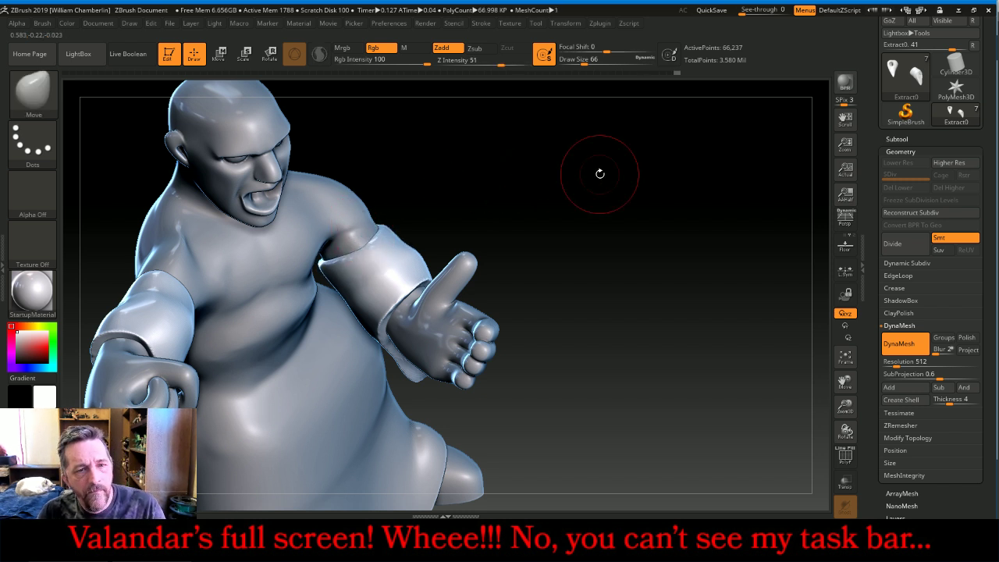
{"action": "mouse_move", "coordinate": [692, 189]}
{"action": "left_mouse_down"}
{"action": "mouse_move", "coordinate": [649, 203]}
{"action": "mouse_move", "coordinate": [623, 223]}
{"action": "mouse_move", "coordinate": [679, 207]}
{"action": "mouse_move", "coordinate": [617, 242]}
{"action": "left_mouse_up"}
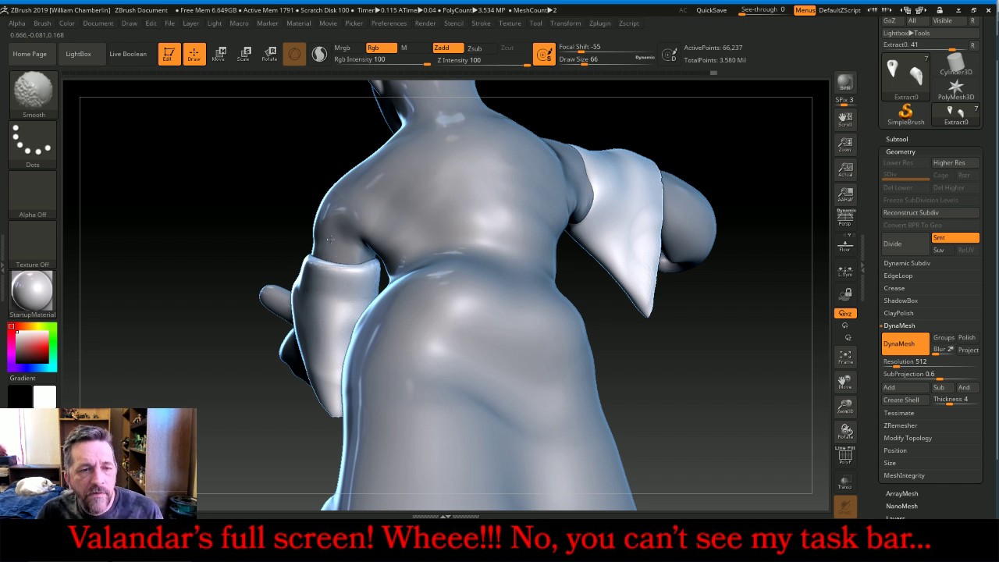
{"action": "left_click_drag", "start_coordinate": [331, 239], "coordinate": [343, 263], "text": "shift"}
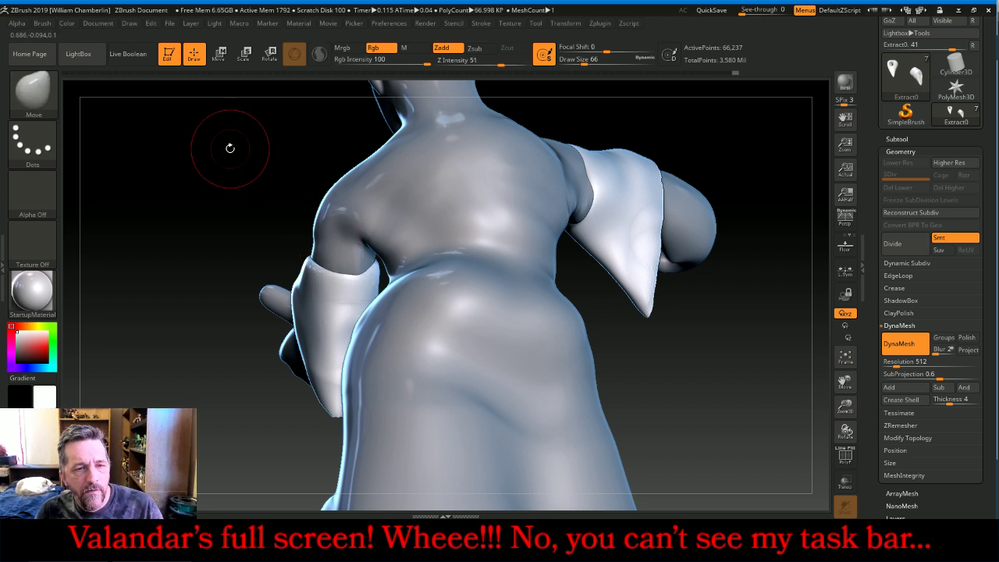
{"action": "left_click_drag", "start_coordinate": [201, 149], "coordinate": [363, 156]}
{"action": "left_click_drag", "start_coordinate": [544, 195], "coordinate": [405, 233]}
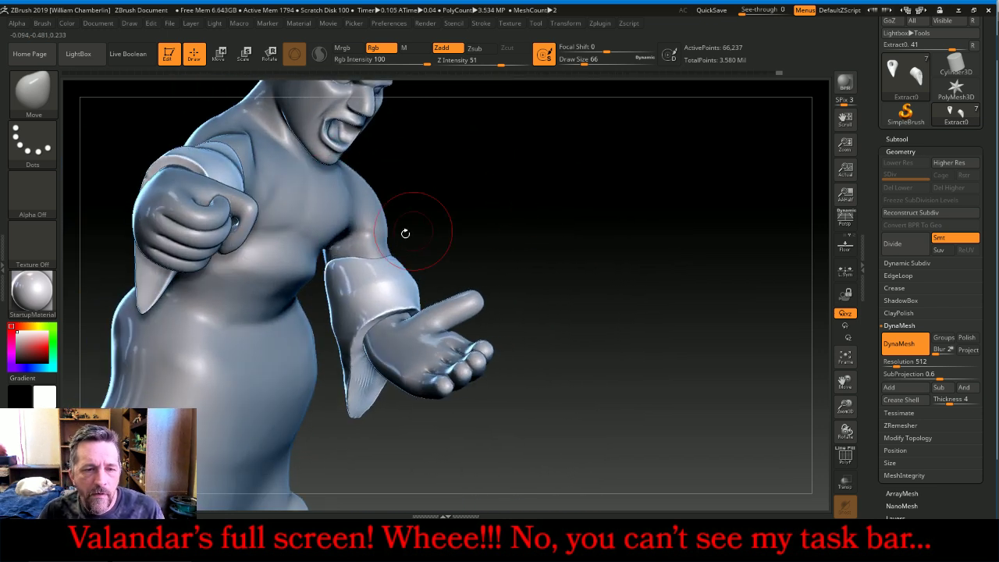
{"action": "key", "text": "shift"}
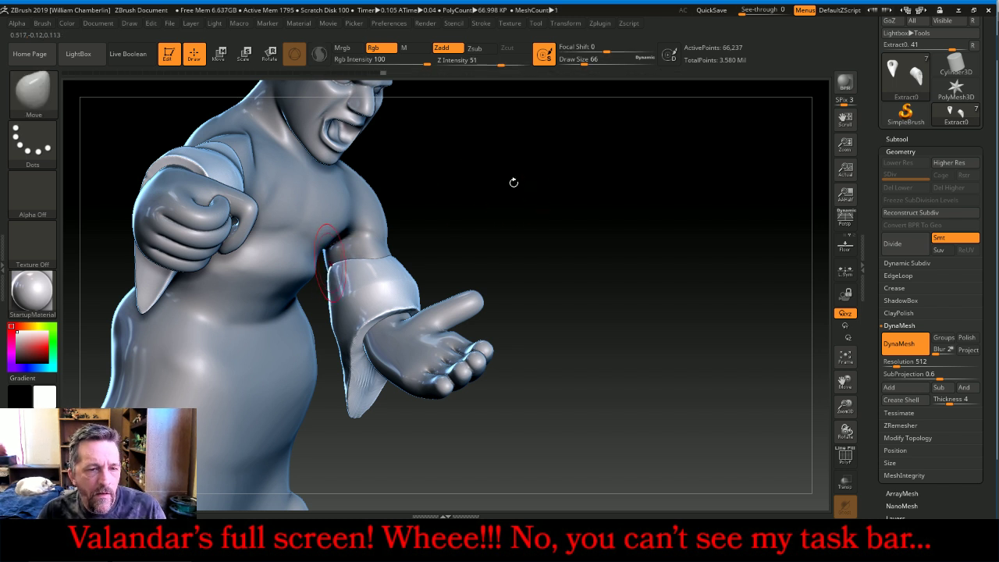
{"action": "left_click_drag", "start_coordinate": [396, 277], "coordinate": [407, 276], "text": "shift"}
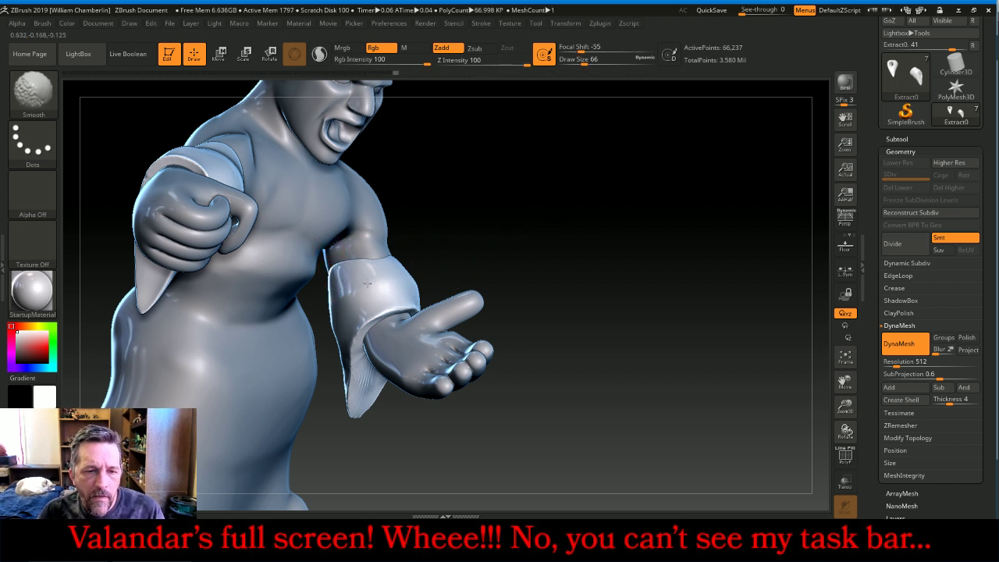
Fit the whole figure in view from the front and open the list of subtools
{"action": "mouse_move", "coordinate": [596, 273]}
{"action": "left_mouse_down"}
{"action": "mouse_move", "coordinate": [591, 252]}
{"action": "mouse_move", "coordinate": [780, 313]}
{"action": "mouse_move", "coordinate": [725, 325]}
{"action": "mouse_move", "coordinate": [775, 332]}
{"action": "left_mouse_up"}
{"action": "left_click", "coordinate": [845, 357]}
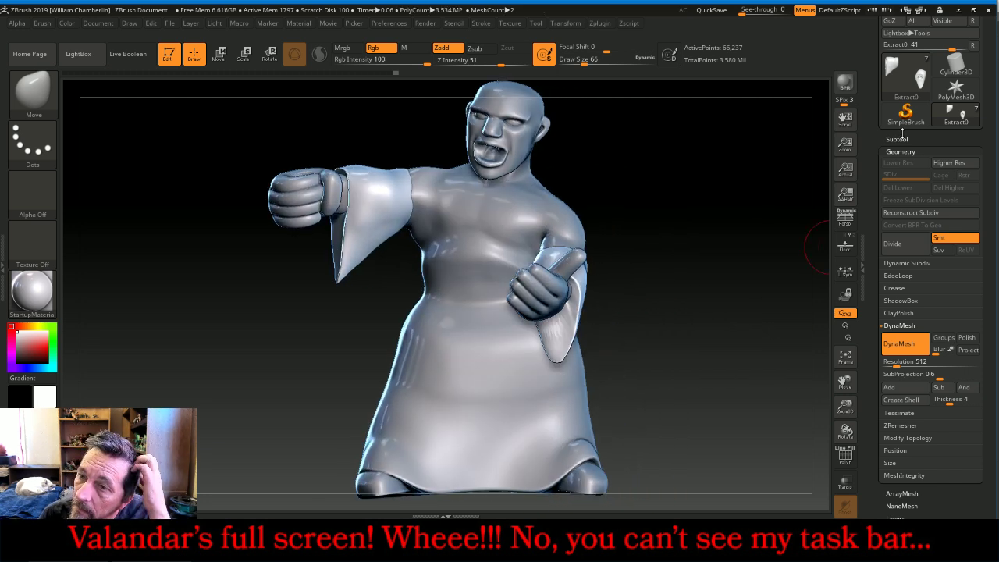
{"action": "left_click", "coordinate": [898, 138]}
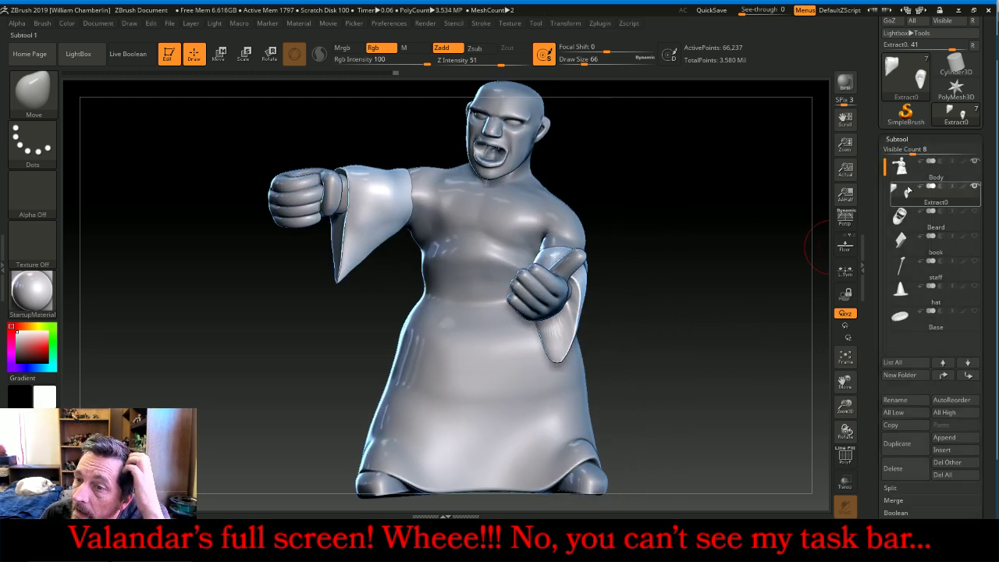
Merge the extracted sleeves down into the body and remesh the combined figure with DynaMesh at resolution 768
{"action": "left_click", "coordinate": [894, 500]}
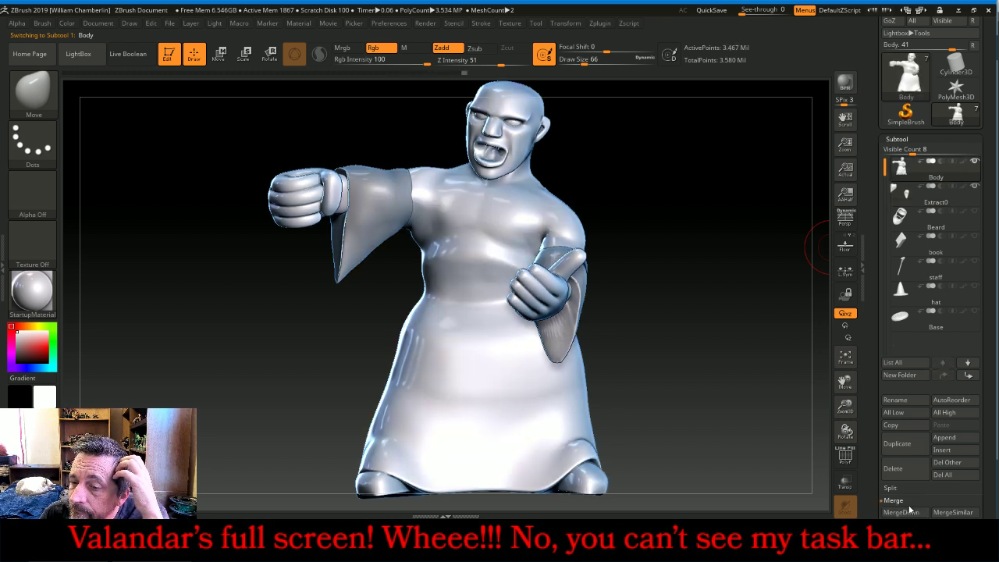
{"action": "left_click", "coordinate": [902, 512]}
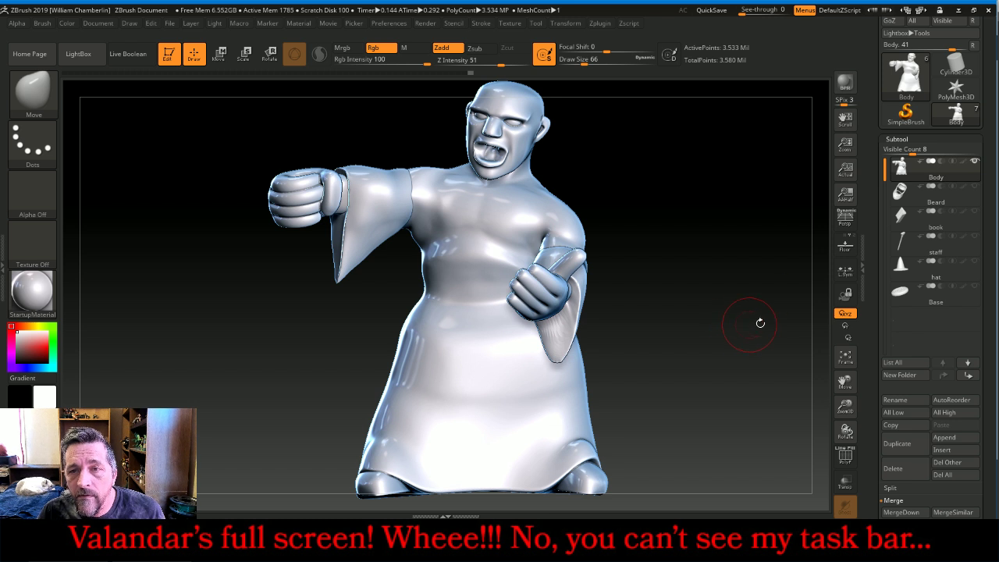
{"action": "left_click", "coordinate": [897, 139]}
{"action": "left_click", "coordinate": [901, 151]}
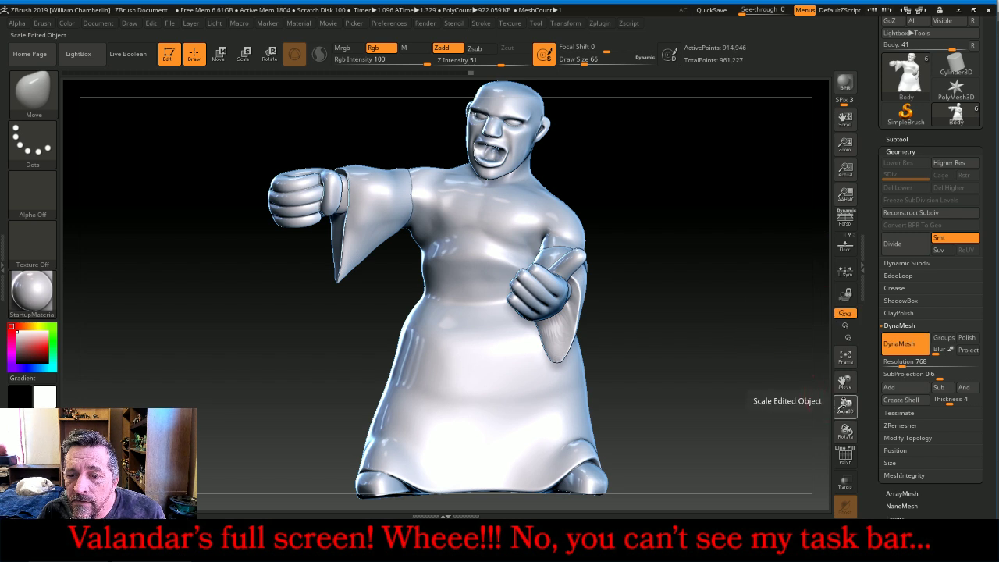
Smooth away the seam between the outstretched arm's sleeve and the upper arm, from the front, back and top
{"action": "left_click_drag", "start_coordinate": [845, 405], "coordinate": [848, 417]}
{"action": "left_click_drag", "start_coordinate": [846, 382], "coordinate": [871, 449]}
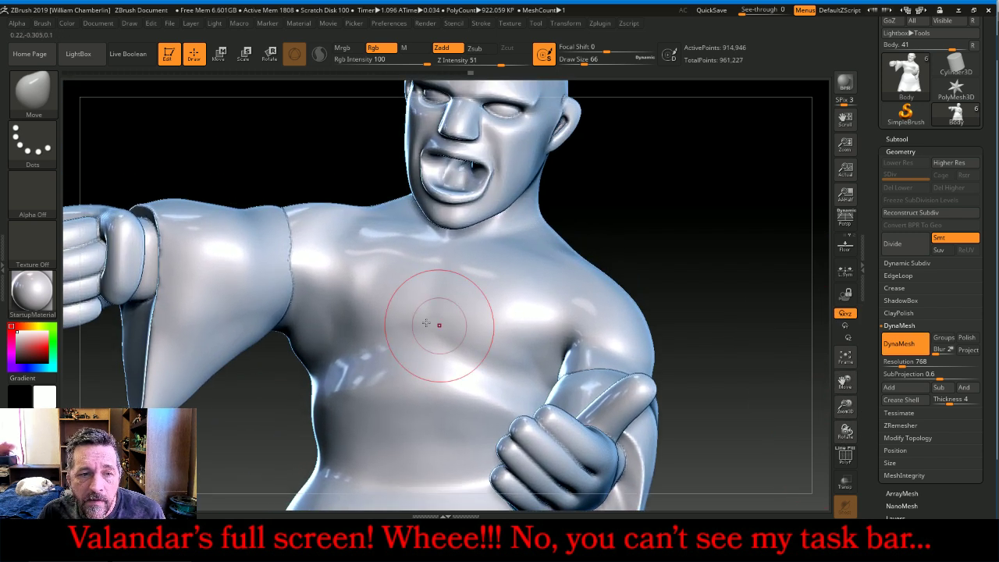
{"action": "left_click_drag", "start_coordinate": [297, 257], "coordinate": [287, 262], "text": "shift"}
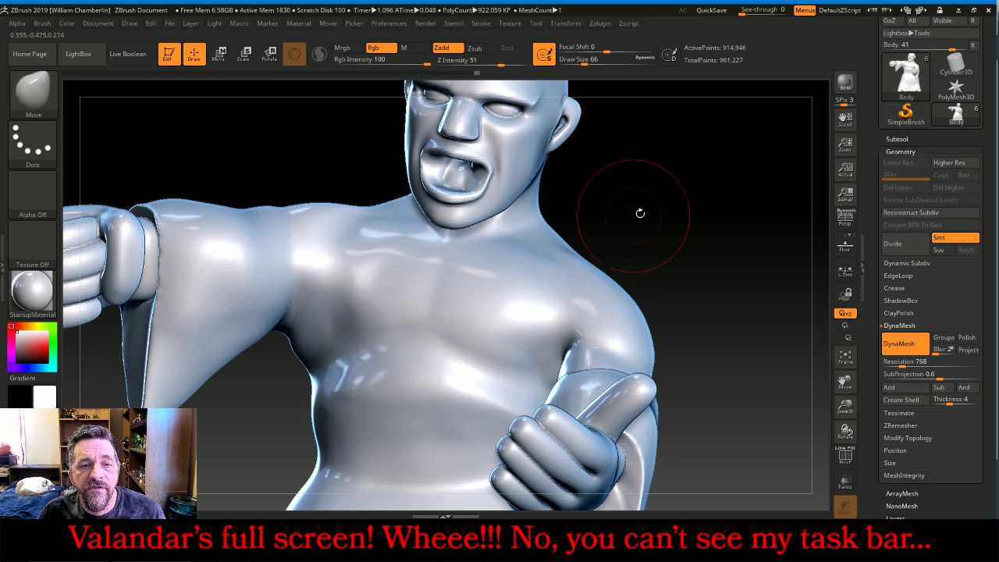
{"action": "left_click_drag", "start_coordinate": [640, 211], "coordinate": [727, 220]}
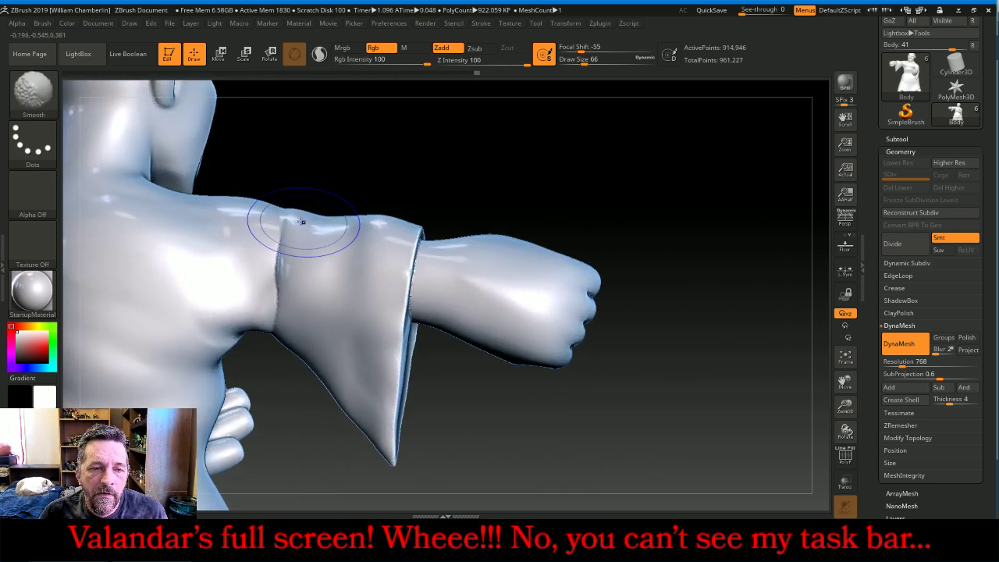
{"action": "left_click_drag", "start_coordinate": [302, 223], "coordinate": [273, 270], "text": "shift"}
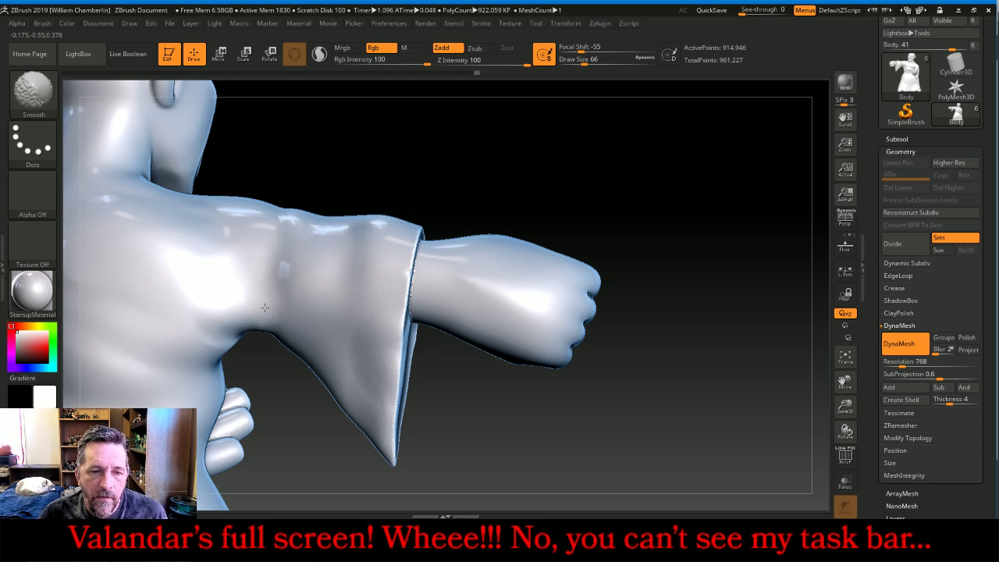
{"action": "mouse_move", "coordinate": [694, 203]}
{"action": "left_mouse_down"}
{"action": "mouse_move", "coordinate": [607, 196]}
{"action": "mouse_move", "coordinate": [658, 278]}
{"action": "mouse_move", "coordinate": [694, 295]}
{"action": "left_mouse_up"}
{"action": "left_click_drag", "start_coordinate": [408, 195], "coordinate": [317, 198], "text": "shift"}
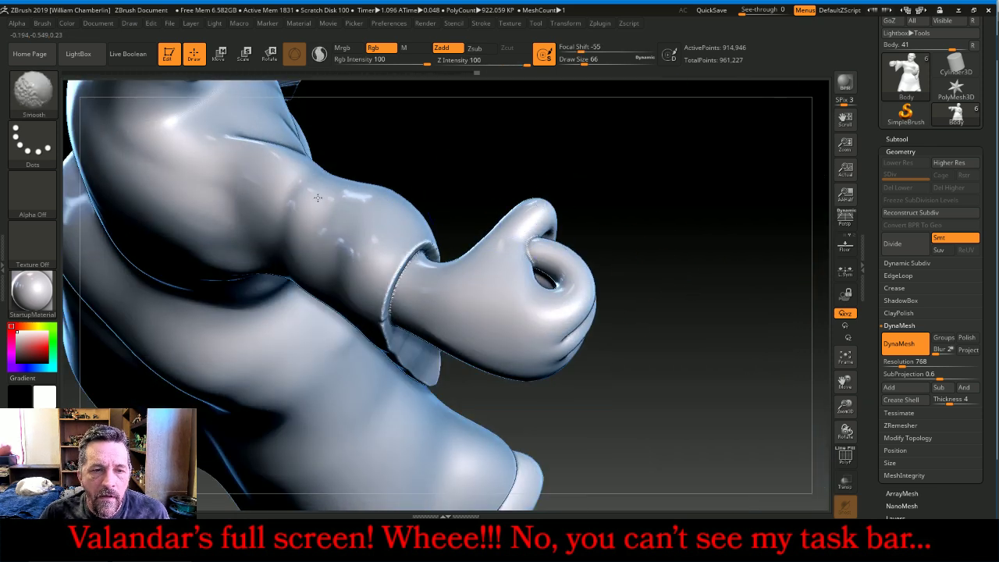
Smooth the seam around the bent arm's sleeve at the upper arm, and return to a front view of the whole figure
{"action": "mouse_move", "coordinate": [664, 228]}
{"action": "left_mouse_down"}
{"action": "mouse_move", "coordinate": [593, 190]}
{"action": "mouse_move", "coordinate": [633, 188]}
{"action": "mouse_move", "coordinate": [592, 149]}
{"action": "left_mouse_up"}
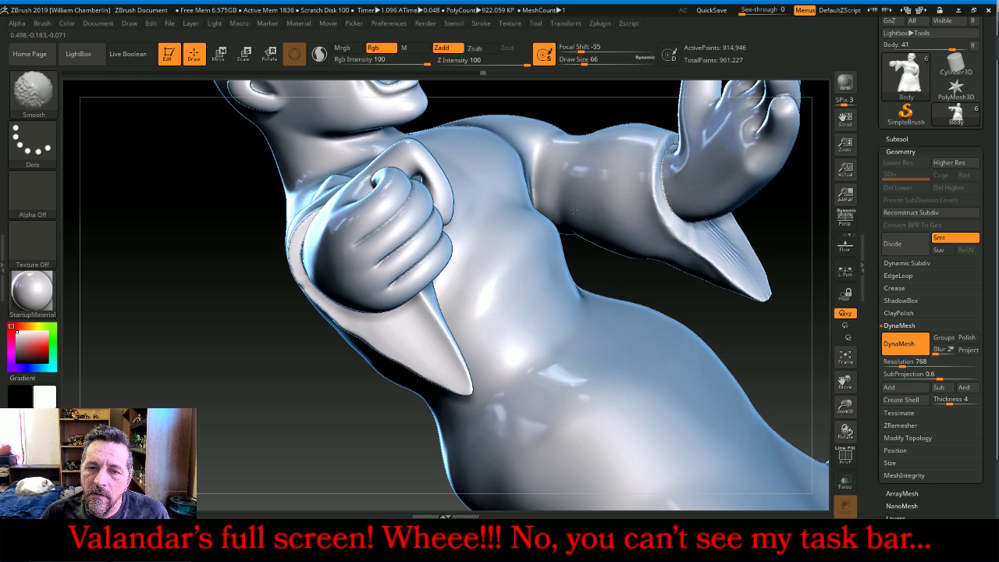
{"action": "left_click_drag", "start_coordinate": [288, 350], "coordinate": [179, 321]}
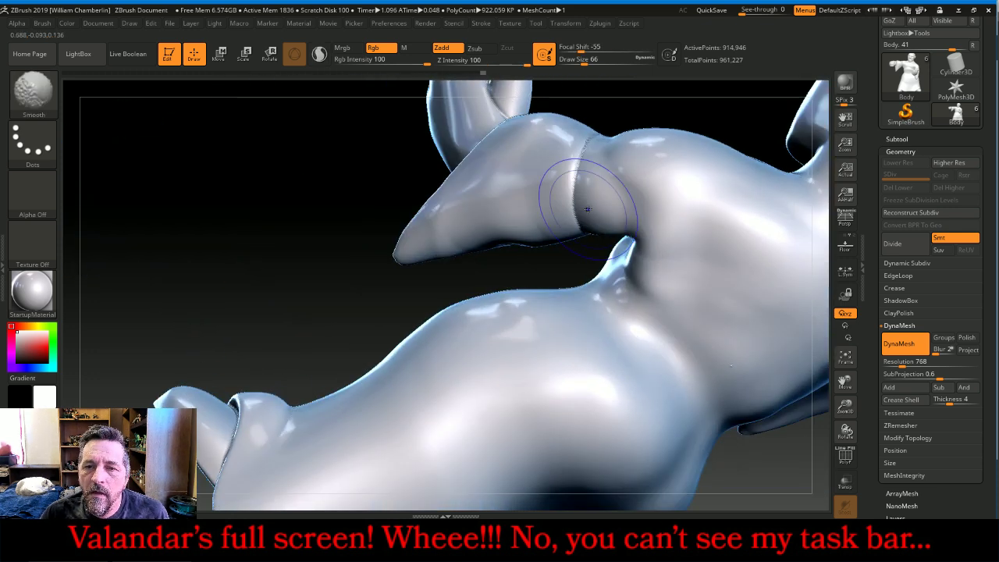
{"action": "left_click_drag", "start_coordinate": [588, 209], "coordinate": [583, 150], "text": "shift"}
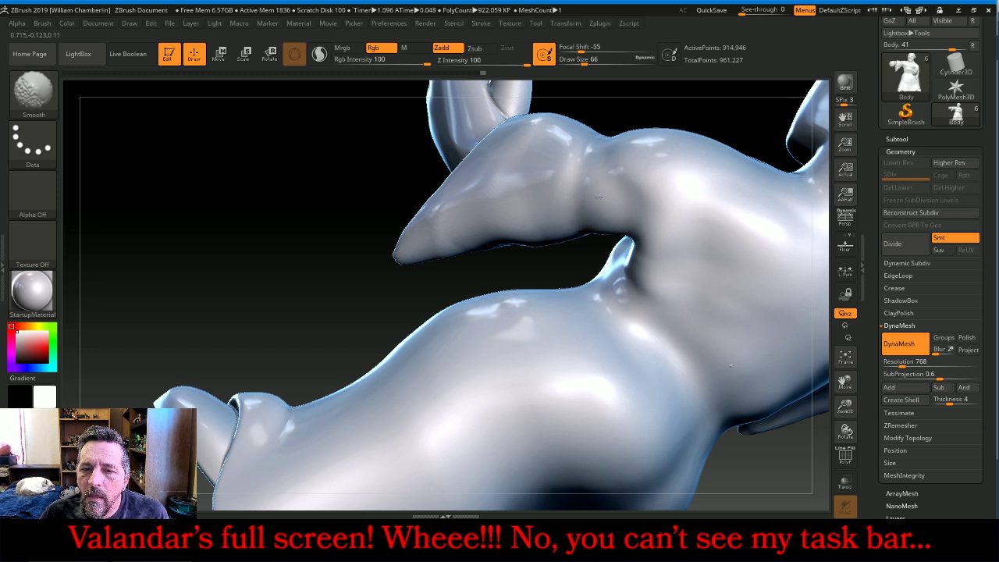
{"action": "left_click_drag", "start_coordinate": [582, 190], "coordinate": [578, 179], "text": "shift"}
{"action": "mouse_move", "coordinate": [369, 215]}
{"action": "left_mouse_down"}
{"action": "mouse_move", "coordinate": [380, 198]}
{"action": "mouse_move", "coordinate": [367, 132]}
{"action": "mouse_move", "coordinate": [461, 136]}
{"action": "mouse_move", "coordinate": [430, 257]}
{"action": "mouse_move", "coordinate": [812, 414]}
{"action": "mouse_move", "coordinate": [847, 400]}
{"action": "left_mouse_up"}
{"action": "left_click", "coordinate": [851, 361]}
{"action": "left_click_drag", "start_coordinate": [748, 286], "coordinate": [738, 302]}
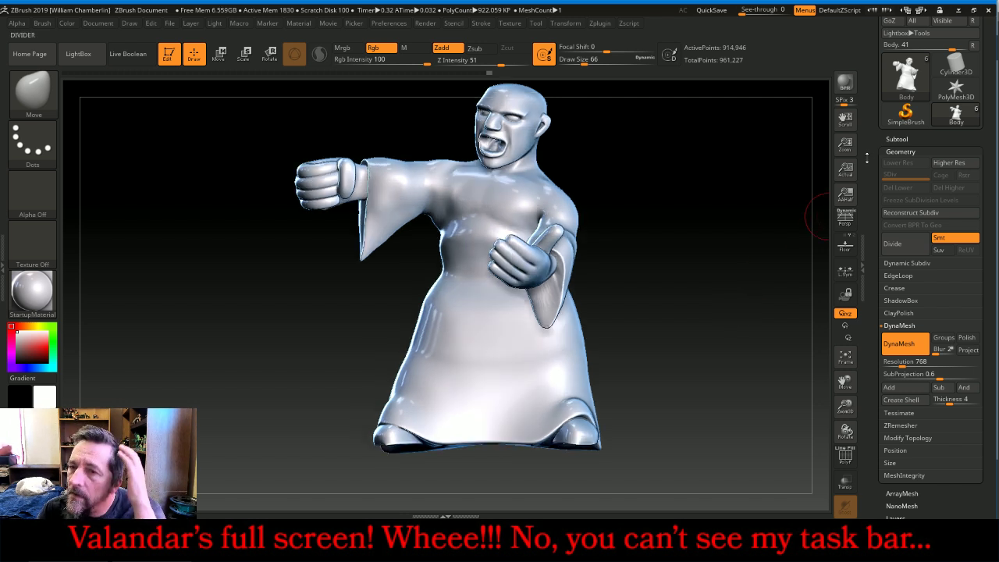
Show the Beard subtool together with the body and make it the active subtool
{"action": "left_click", "coordinate": [912, 138]}
{"action": "mouse_move", "coordinate": [928, 197]}
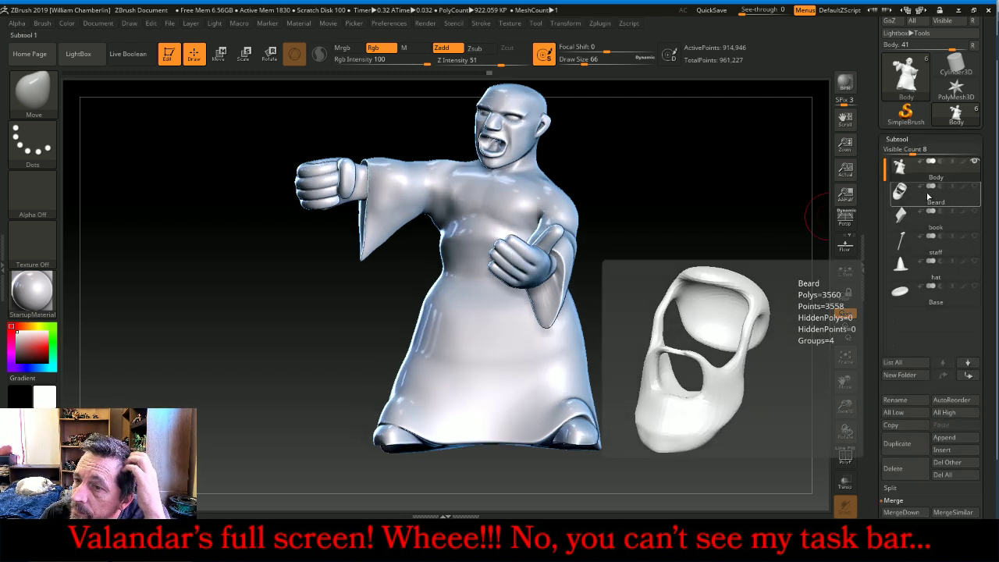
{"action": "left_click", "coordinate": [964, 191]}
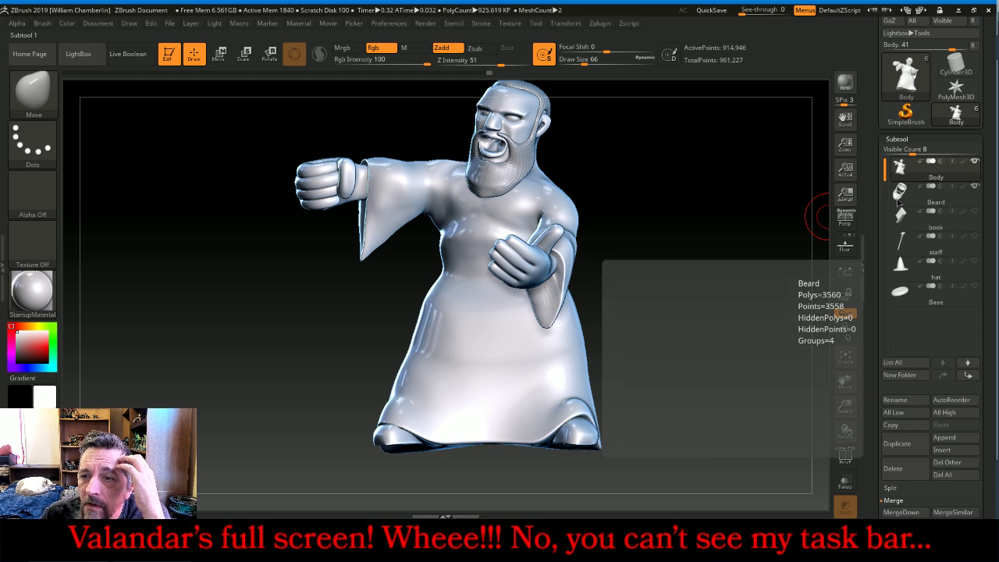
{"action": "left_click_drag", "start_coordinate": [761, 209], "coordinate": [670, 205]}
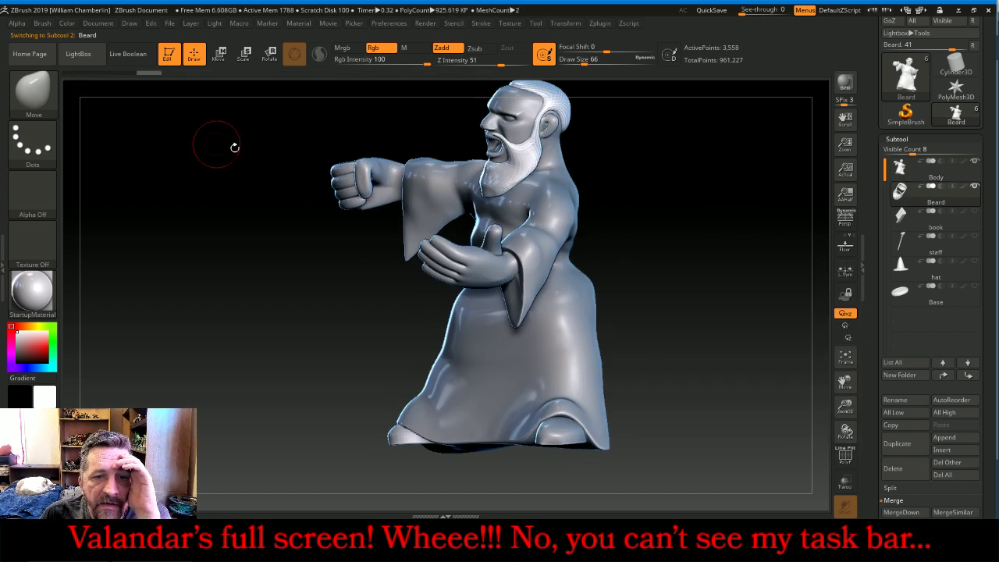
Enlarge the Move brush to 150 and pull the beard's tip down over the chest
{"action": "key", "text": "bracketright"}
{"action": "key", "text": "bracketright"}
{"action": "key", "text": "bracketright"}
{"action": "key", "text": "bracketright"}
{"action": "key", "text": "bracketright"}
{"action": "key", "text": "bracketright"}
{"action": "key", "text": "bracketright"}
{"action": "key", "text": "bracketright"}
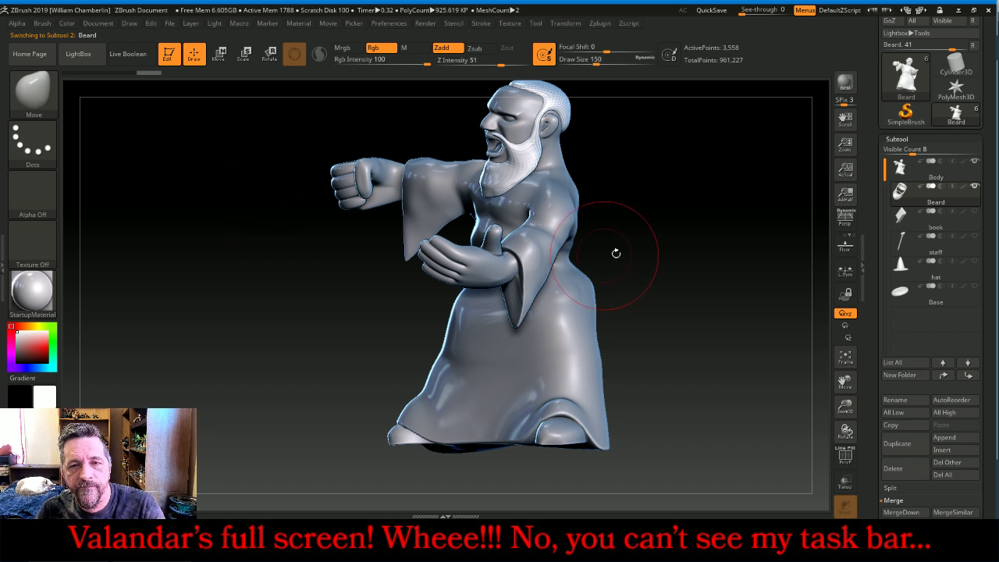
{"action": "left_click_drag", "start_coordinate": [665, 245], "coordinate": [660, 246]}
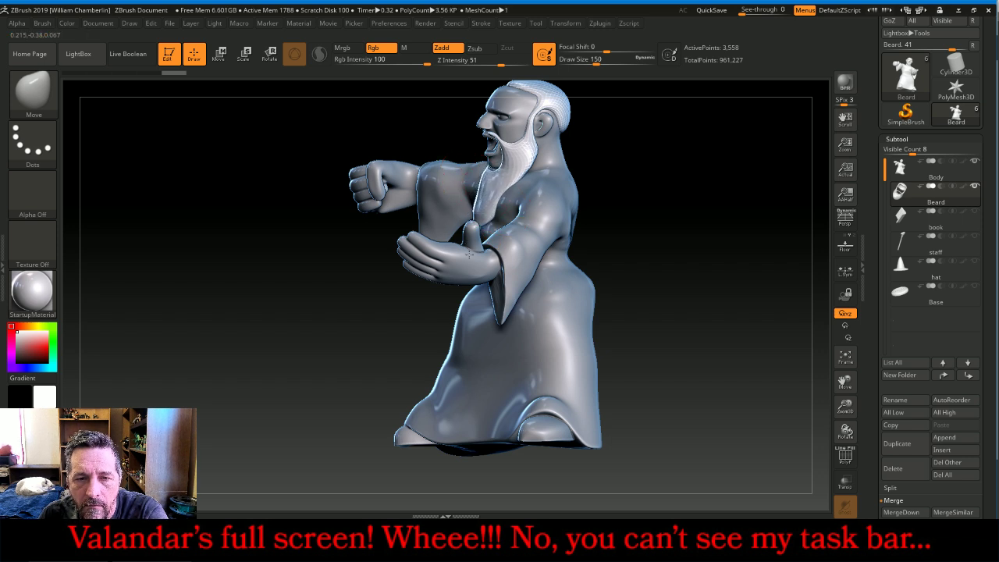
Pull the beard further down to the waist and shape it into a long, rounded strip in front of the torso
{"action": "mouse_move", "coordinate": [659, 248]}
{"action": "left_mouse_down"}
{"action": "mouse_move", "coordinate": [766, 230]}
{"action": "mouse_move", "coordinate": [784, 253]}
{"action": "mouse_move", "coordinate": [736, 361]}
{"action": "left_mouse_up"}
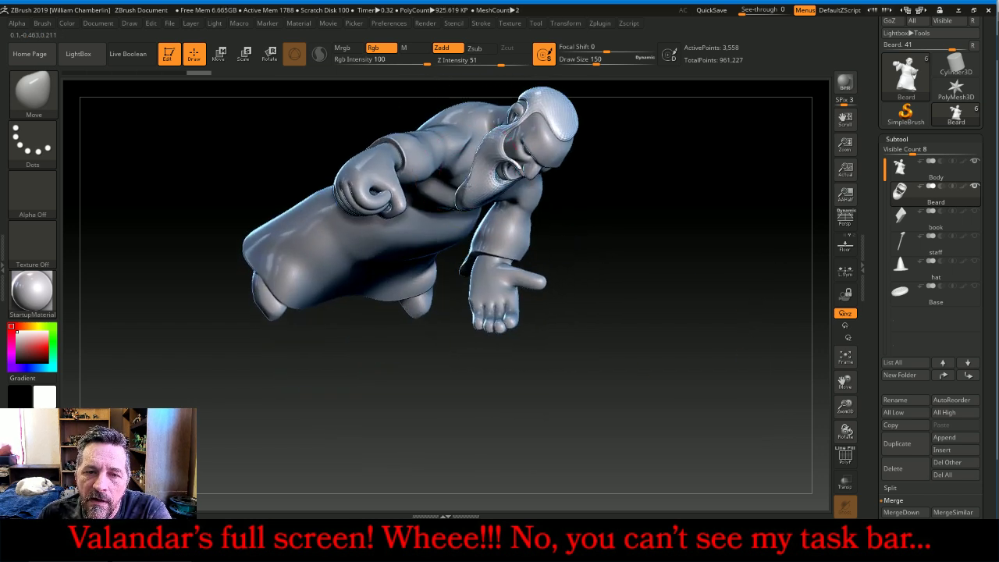
{"action": "left_click_drag", "start_coordinate": [674, 234], "coordinate": [560, 246]}
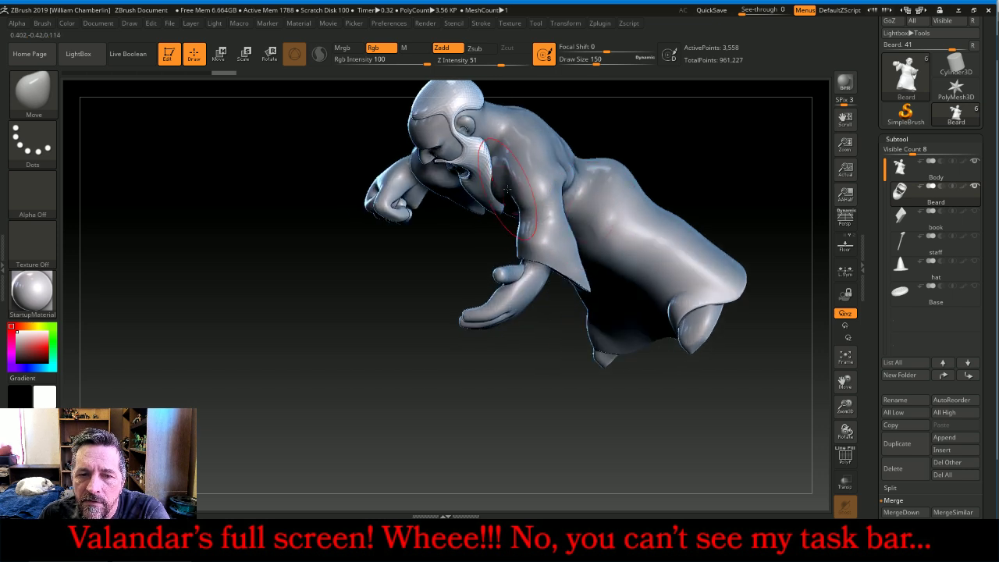
{"action": "left_click_drag", "start_coordinate": [311, 265], "coordinate": [344, 171]}
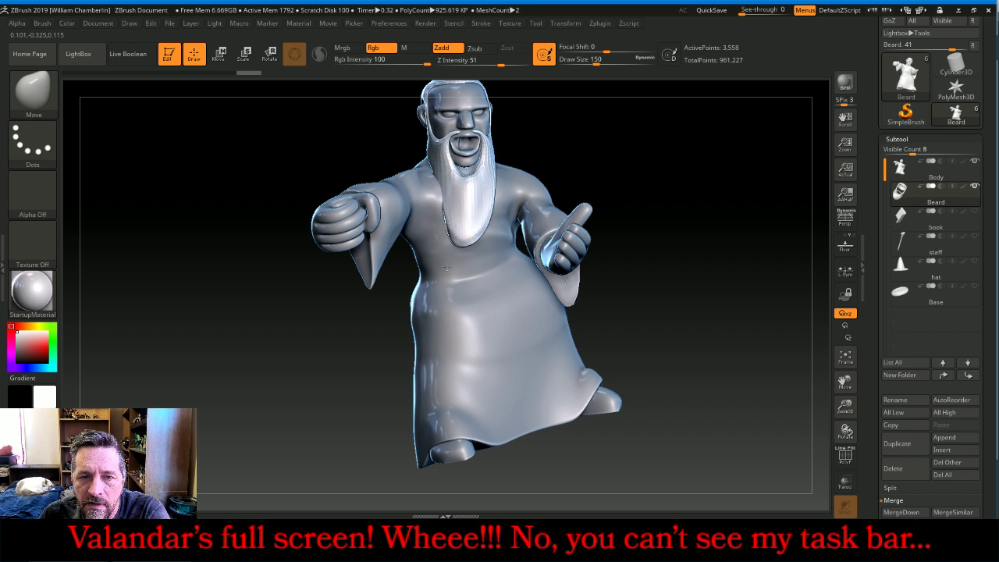
{"action": "mouse_move", "coordinate": [507, 247]}
{"action": "left_mouse_down"}
{"action": "mouse_move", "coordinate": [500, 265]}
{"action": "mouse_move", "coordinate": [484, 264]}
{"action": "left_mouse_up"}
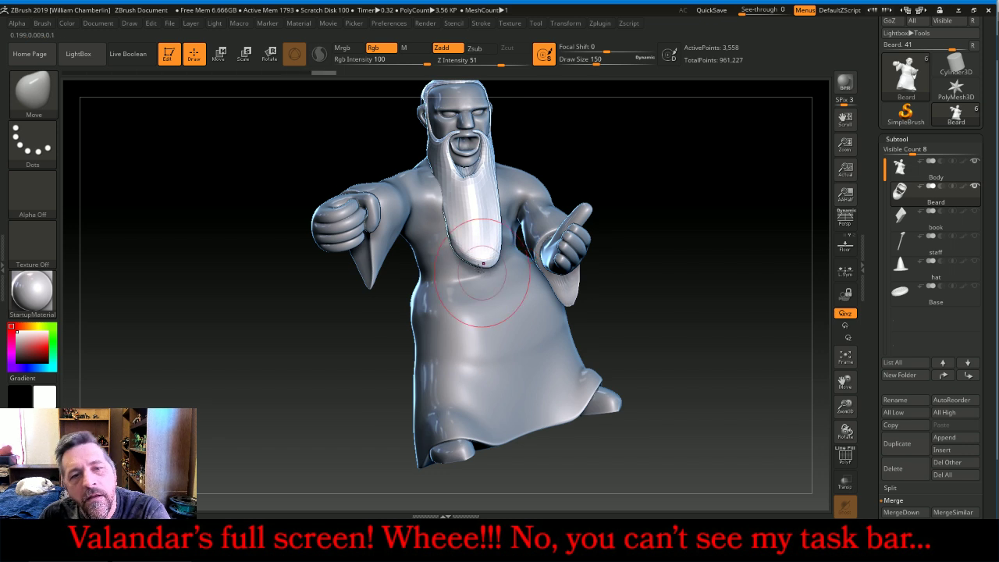
Thicken the front of the long beard using the Inflat brush at size 94
{"action": "left_click", "coordinate": [34, 93]}
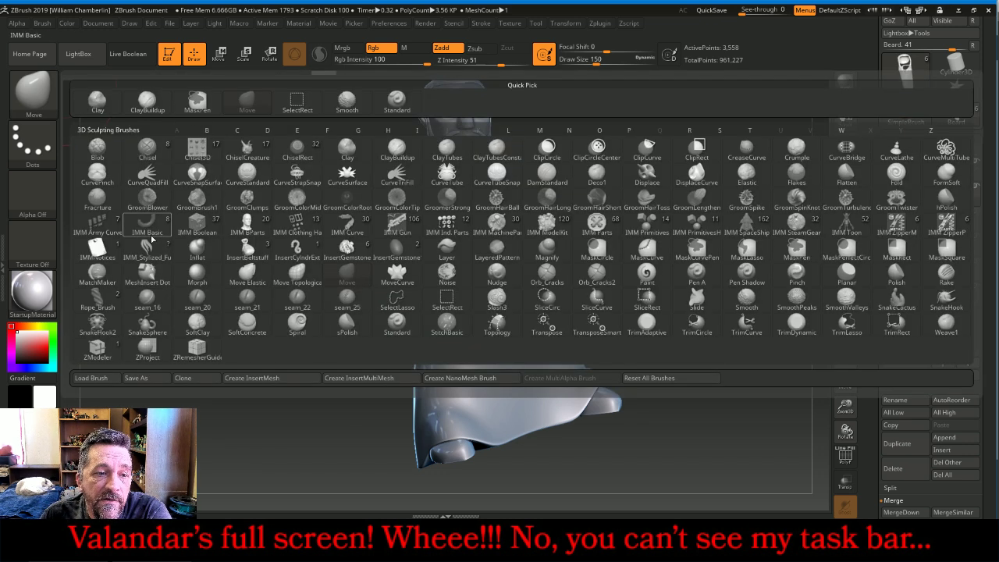
{"action": "left_click", "coordinate": [198, 248]}
{"action": "key", "text": "bracketleft"}
{"action": "key", "text": "bracketleft"}
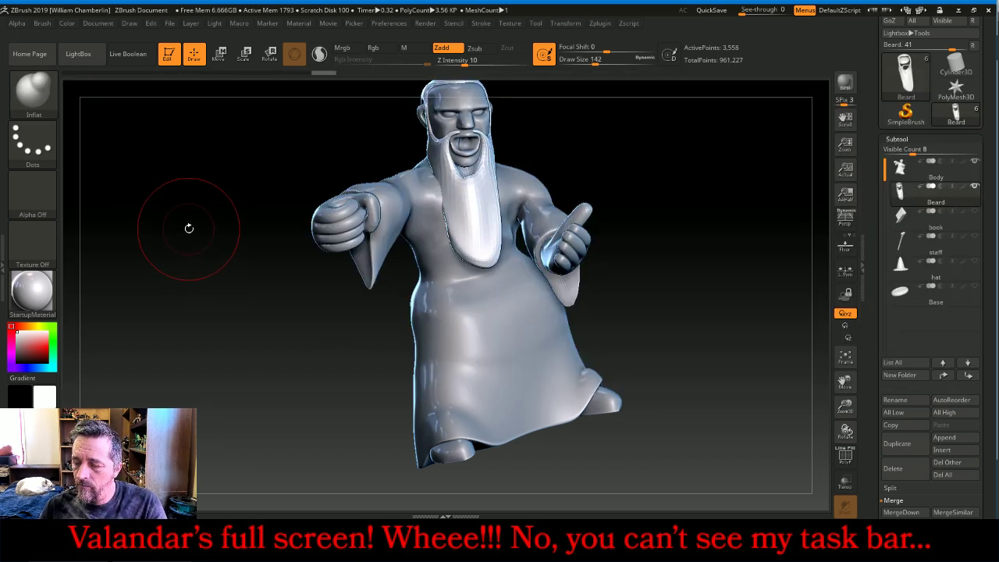
{"action": "key", "text": "bracketleft"}
{"action": "key", "text": "bracketleft"}
{"action": "key", "text": "bracketleft"}
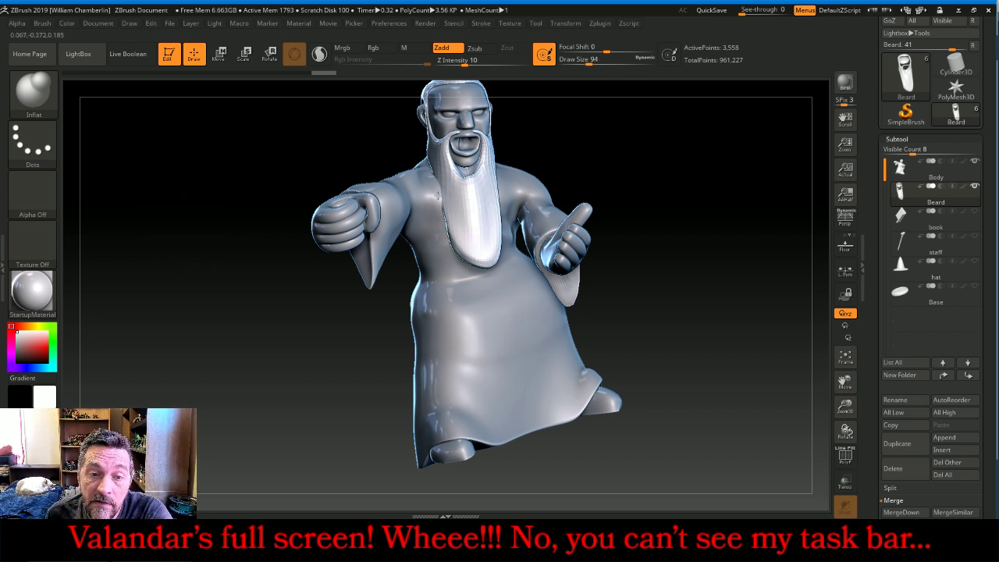
{"action": "mouse_move", "coordinate": [439, 195]}
{"action": "left_mouse_down"}
{"action": "mouse_move", "coordinate": [441, 181]}
{"action": "mouse_move", "coordinate": [451, 232]}
{"action": "left_mouse_up"}
{"action": "left_click_drag", "start_coordinate": [447, 195], "coordinate": [468, 244]}
{"action": "left_click_drag", "start_coordinate": [470, 241], "coordinate": [474, 226]}
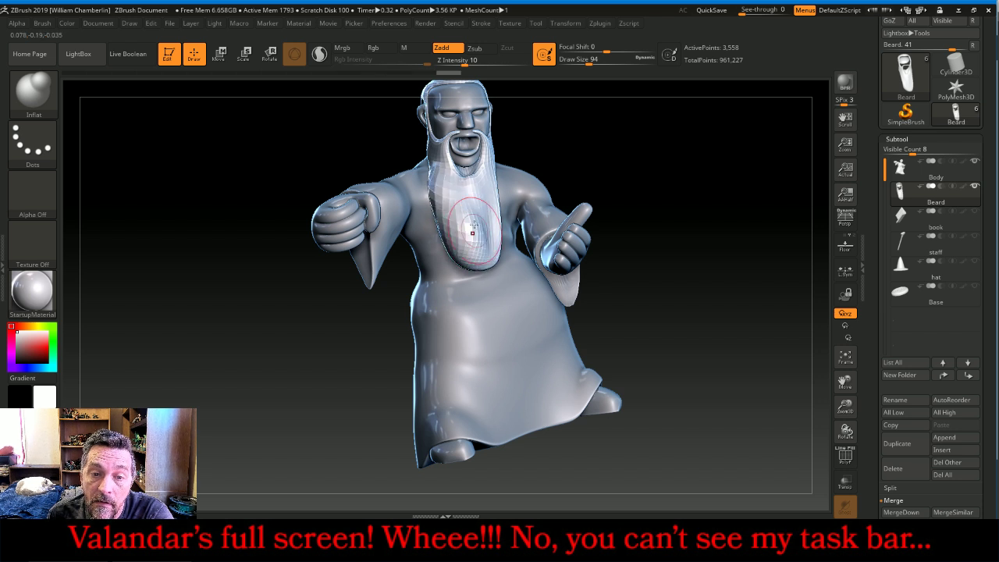
Inflate both sides of the beard from below the cheeks down to make it wider and fuller
{"action": "mouse_move", "coordinate": [702, 181]}
{"action": "left_mouse_down"}
{"action": "mouse_move", "coordinate": [559, 200]}
{"action": "mouse_move", "coordinate": [495, 187]}
{"action": "mouse_move", "coordinate": [479, 214]}
{"action": "mouse_move", "coordinate": [476, 192]}
{"action": "left_mouse_up"}
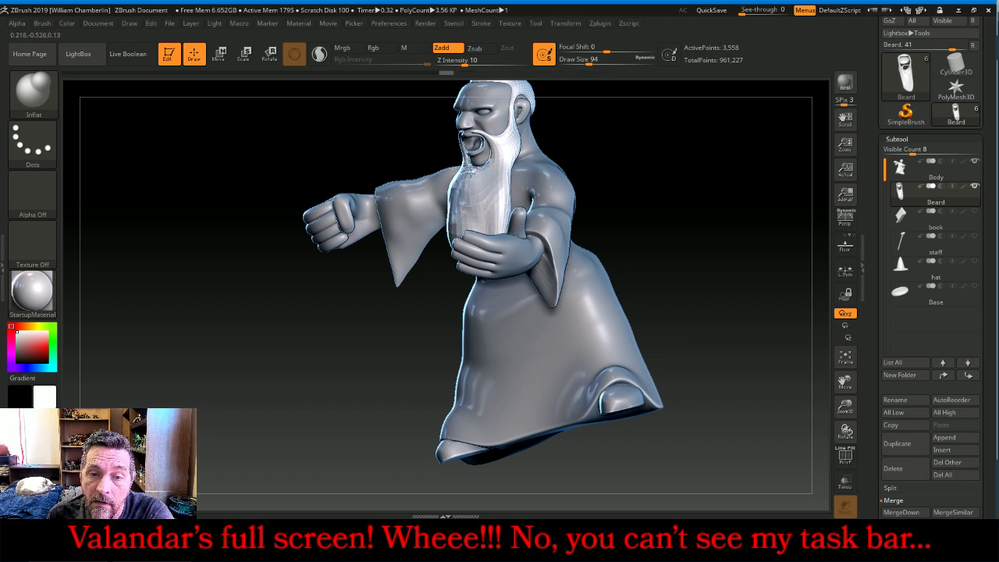
{"action": "mouse_move", "coordinate": [490, 157]}
{"action": "left_mouse_down"}
{"action": "mouse_move", "coordinate": [492, 181]}
{"action": "mouse_move", "coordinate": [464, 219]}
{"action": "left_mouse_up"}
{"action": "mouse_move", "coordinate": [556, 156]}
{"action": "left_mouse_down"}
{"action": "mouse_move", "coordinate": [699, 140]}
{"action": "mouse_move", "coordinate": [687, 143]}
{"action": "left_mouse_up"}
{"action": "left_click_drag", "start_coordinate": [500, 173], "coordinate": [482, 227]}
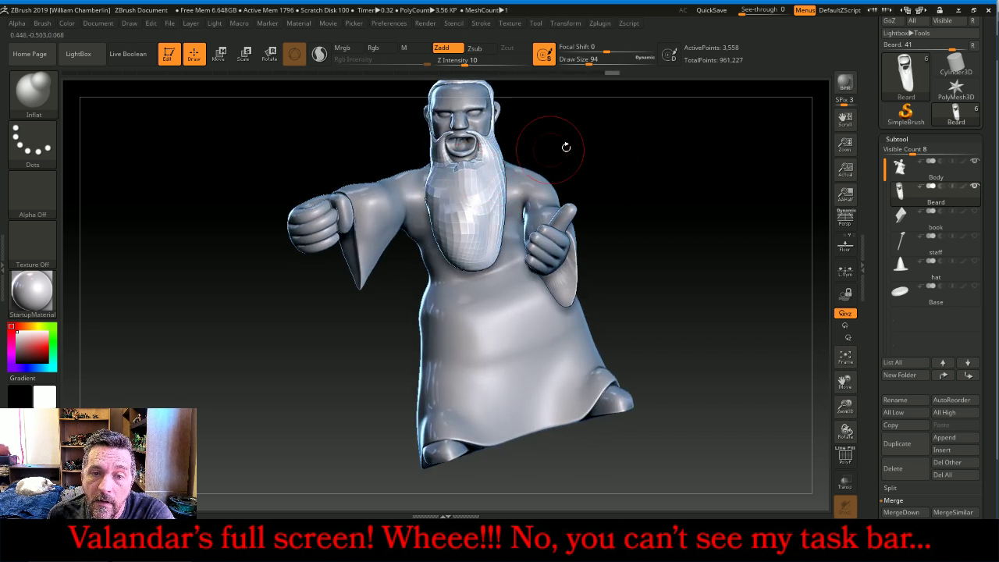
{"action": "left_click_drag", "start_coordinate": [565, 148], "coordinate": [639, 157]}
{"action": "left_click_drag", "start_coordinate": [434, 171], "coordinate": [428, 186]}
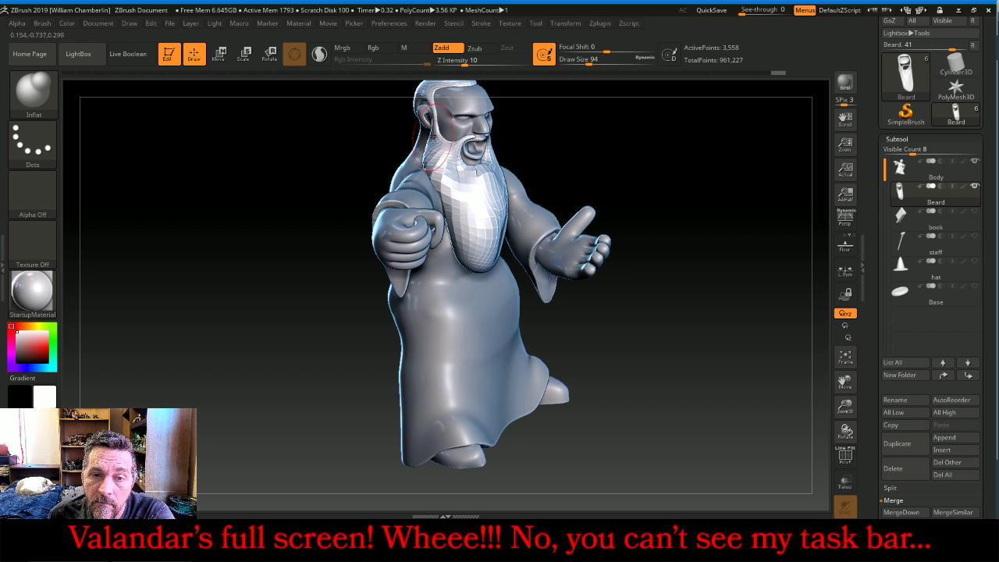
Inflate the beard along the jaw and around its lower end to even out its volume
{"action": "left_click_drag", "start_coordinate": [642, 149], "coordinate": [616, 156]}
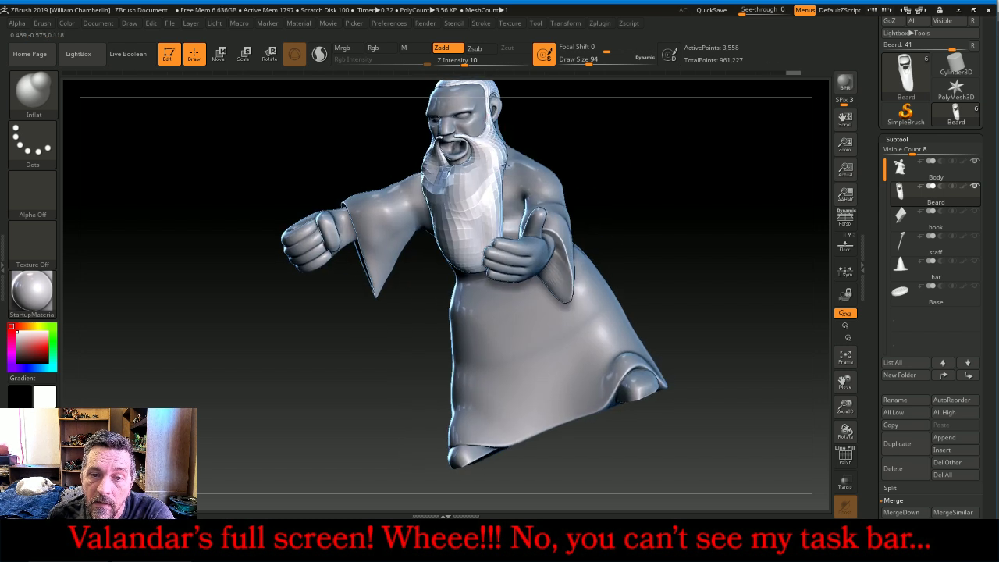
{"action": "left_click_drag", "start_coordinate": [504, 165], "coordinate": [496, 159]}
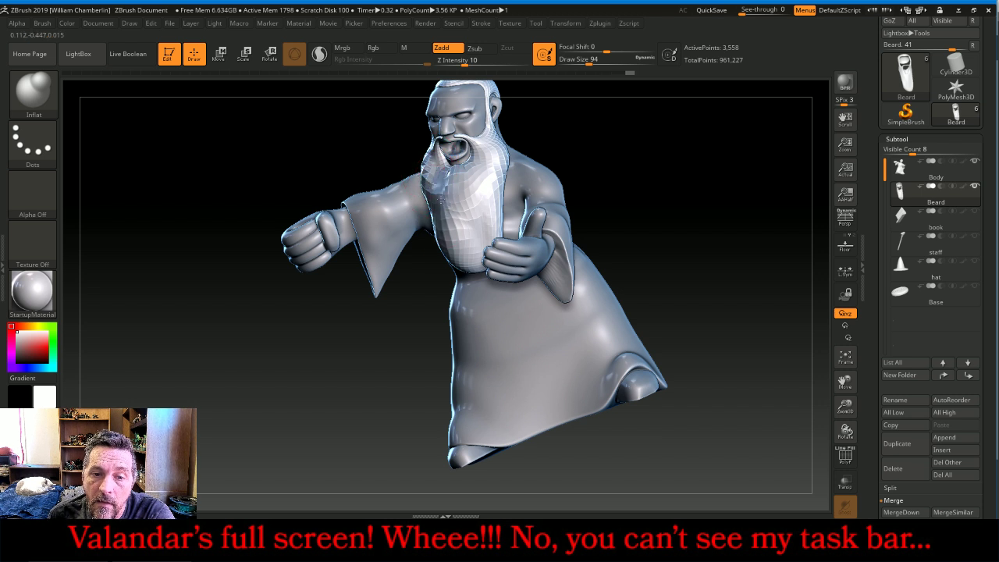
{"action": "left_click_drag", "start_coordinate": [587, 175], "coordinate": [550, 183]}
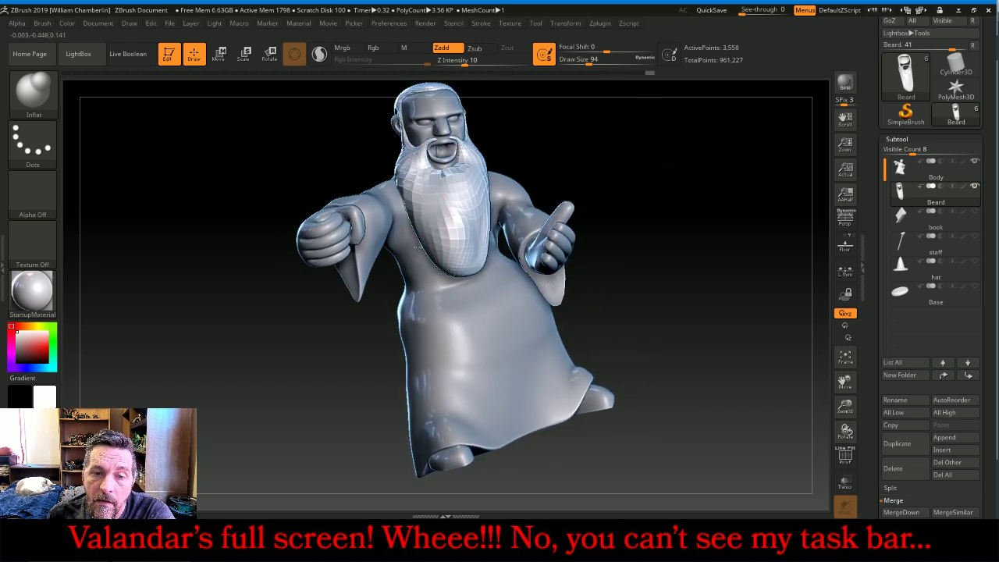
{"action": "mouse_move", "coordinate": [420, 254]}
{"action": "left_mouse_down"}
{"action": "mouse_move", "coordinate": [428, 247]}
{"action": "mouse_move", "coordinate": [458, 270]}
{"action": "mouse_move", "coordinate": [480, 257]}
{"action": "left_mouse_up"}
Pull the hair at the back of the head down to the lower back using the Move brush at size 150
{"action": "mouse_move", "coordinate": [671, 214]}
{"action": "left_mouse_down"}
{"action": "mouse_move", "coordinate": [695, 203]}
{"action": "mouse_move", "coordinate": [687, 192]}
{"action": "mouse_move", "coordinate": [706, 195]}
{"action": "mouse_move", "coordinate": [648, 184]}
{"action": "left_mouse_up"}
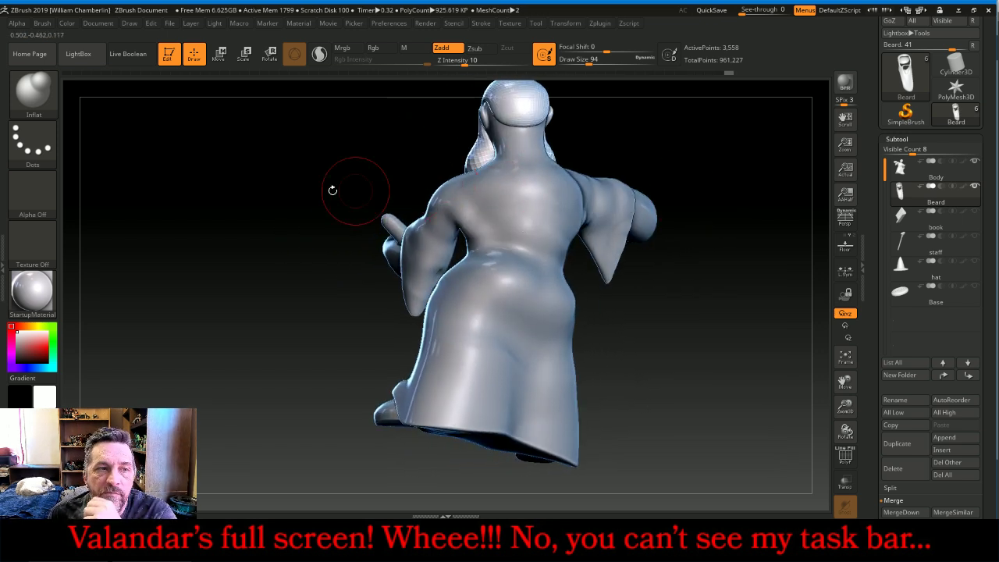
{"action": "left_click", "coordinate": [35, 95]}
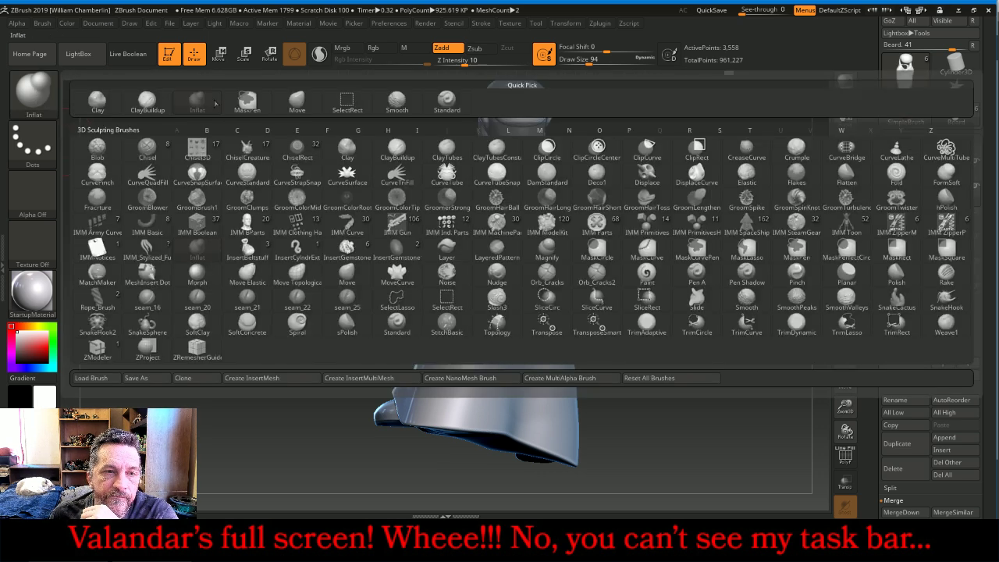
{"action": "left_click", "coordinate": [296, 109]}
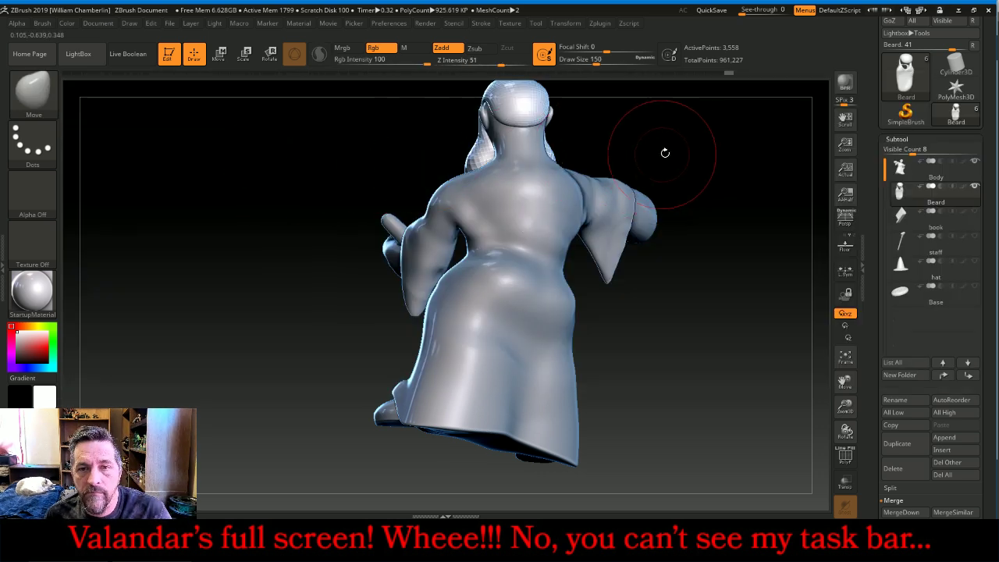
{"action": "left_click_drag", "start_coordinate": [664, 151], "coordinate": [677, 155]}
{"action": "left_click_drag", "start_coordinate": [504, 134], "coordinate": [505, 184]}
{"action": "left_click_drag", "start_coordinate": [651, 146], "coordinate": [703, 148]}
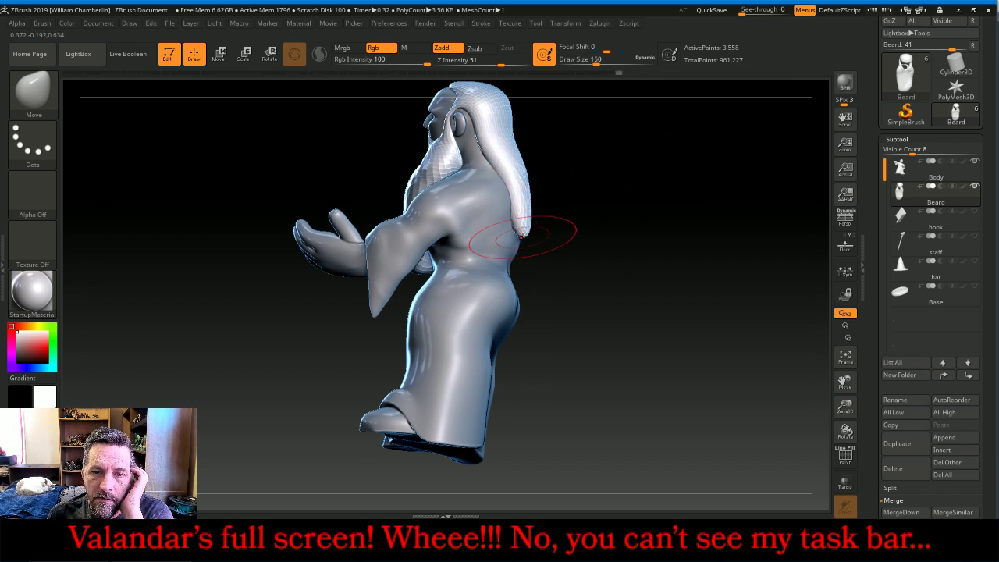
Inflate the lower part of the long hair on the back using the Inflat brush at size 94
{"action": "mouse_move", "coordinate": [562, 234]}
{"action": "left_mouse_down"}
{"action": "mouse_move", "coordinate": [633, 224]}
{"action": "mouse_move", "coordinate": [391, 204]}
{"action": "left_mouse_up"}
{"action": "left_click", "coordinate": [31, 92]}
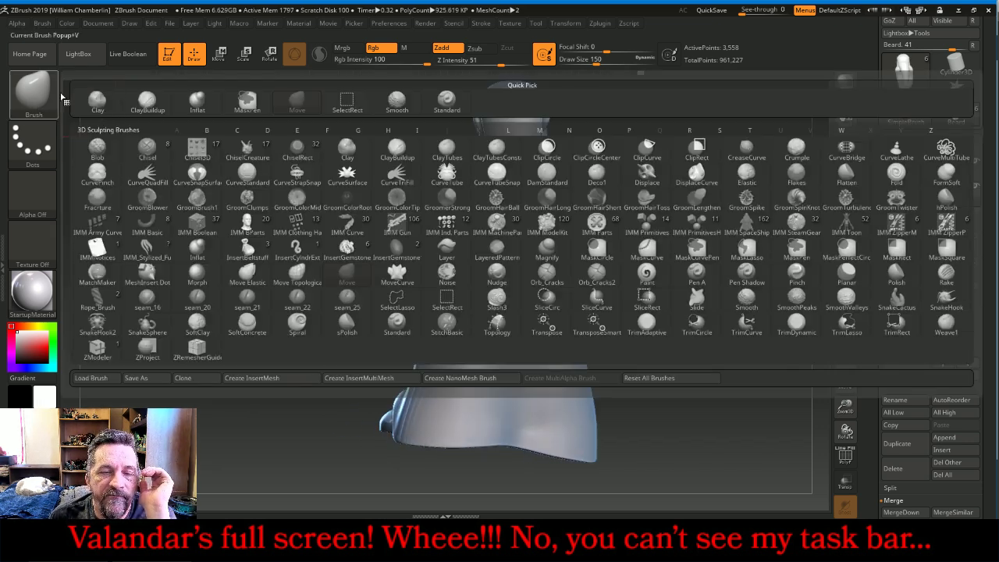
{"action": "left_click", "coordinate": [200, 102]}
{"action": "left_click_drag", "start_coordinate": [218, 164], "coordinate": [364, 172]}
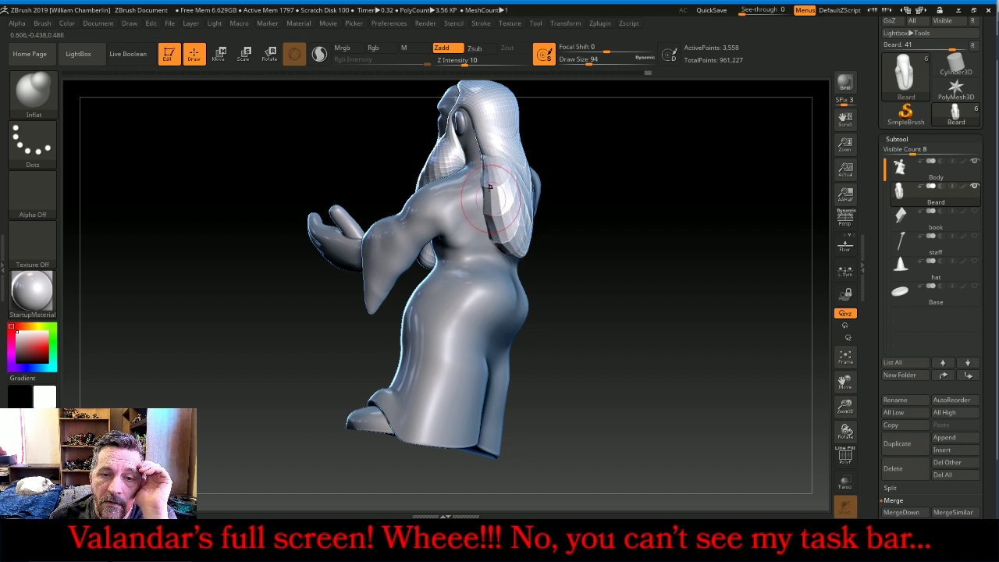
{"action": "mouse_move", "coordinate": [706, 285]}
{"action": "left_mouse_down"}
{"action": "mouse_move", "coordinate": [622, 279]}
{"action": "mouse_move", "coordinate": [556, 181]}
{"action": "mouse_move", "coordinate": [550, 205]}
{"action": "mouse_move", "coordinate": [559, 184]}
{"action": "mouse_move", "coordinate": [560, 204]}
{"action": "mouse_move", "coordinate": [535, 227]}
{"action": "left_mouse_up"}
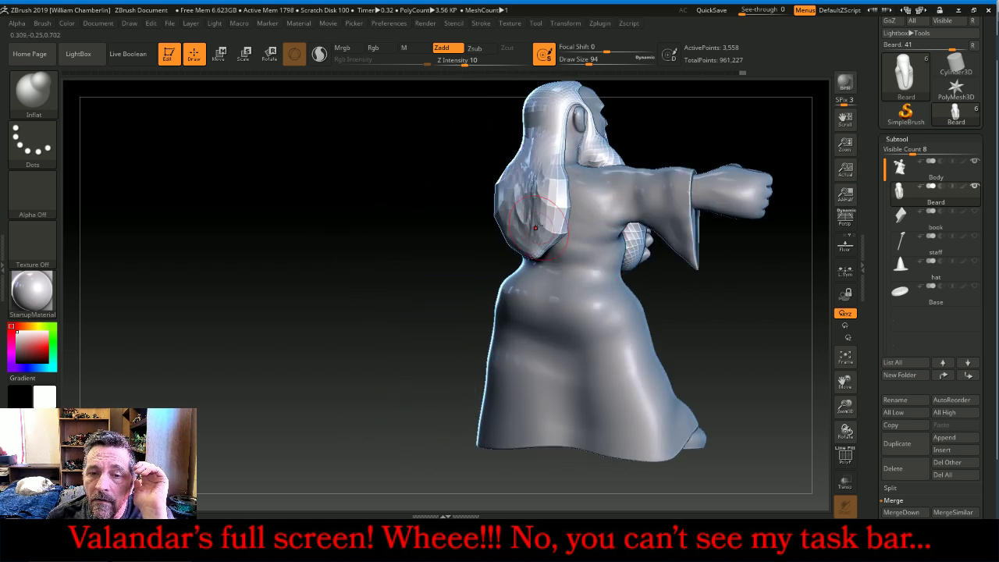
Inflate the hair along its side edge and upward behind the head to make it fuller
{"action": "mouse_move", "coordinate": [552, 185]}
{"action": "left_mouse_down"}
{"action": "mouse_move", "coordinate": [542, 250]}
{"action": "mouse_move", "coordinate": [553, 166]}
{"action": "mouse_move", "coordinate": [538, 142]}
{"action": "mouse_move", "coordinate": [515, 157]}
{"action": "mouse_move", "coordinate": [485, 155]}
{"action": "left_mouse_up"}
{"action": "left_click_drag", "start_coordinate": [348, 265], "coordinate": [469, 258]}
{"action": "mouse_move", "coordinate": [524, 128]}
{"action": "left_mouse_down"}
{"action": "mouse_move", "coordinate": [508, 152]}
{"action": "mouse_move", "coordinate": [522, 147]}
{"action": "left_mouse_up"}
{"action": "left_click_drag", "start_coordinate": [748, 176], "coordinate": [665, 162]}
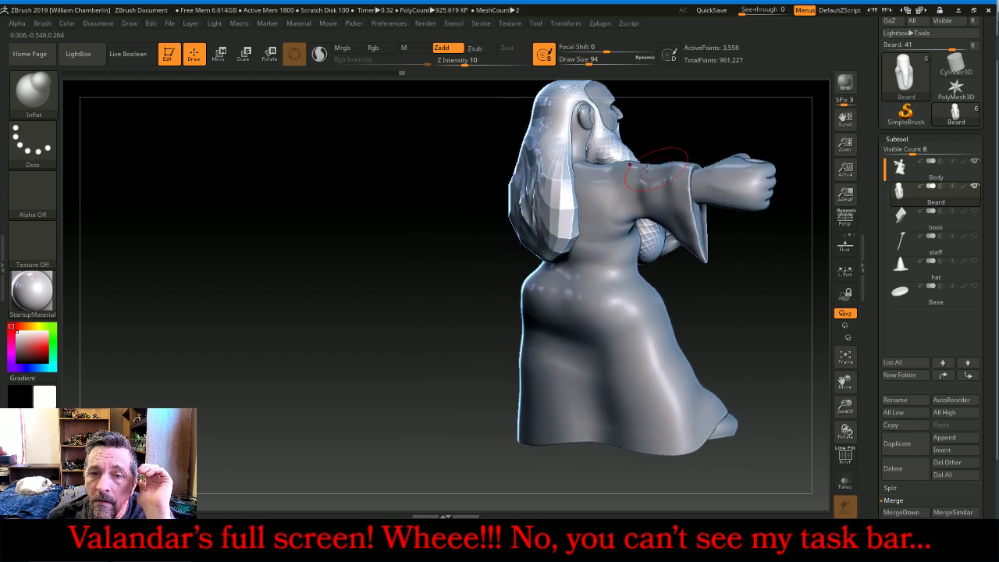
{"action": "mouse_move", "coordinate": [524, 188]}
{"action": "left_mouse_down"}
{"action": "mouse_move", "coordinate": [522, 168]}
{"action": "mouse_move", "coordinate": [528, 194]}
{"action": "left_mouse_up"}
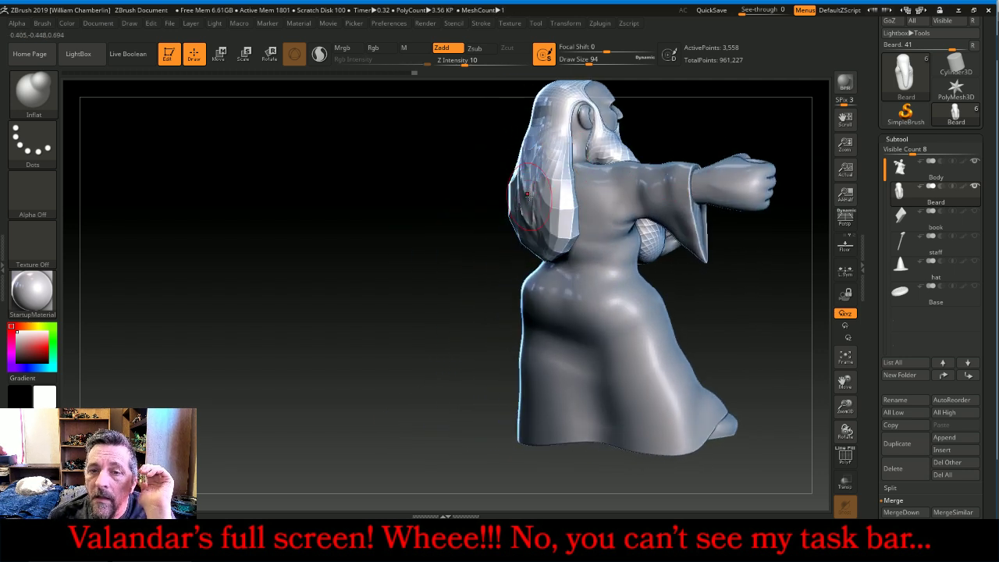
Show the hat subtool and subdivide the beard mesh three times to smooth out its facets
{"action": "left_click", "coordinate": [975, 263]}
{"action": "left_click_drag", "start_coordinate": [818, 283], "coordinate": [724, 283]}
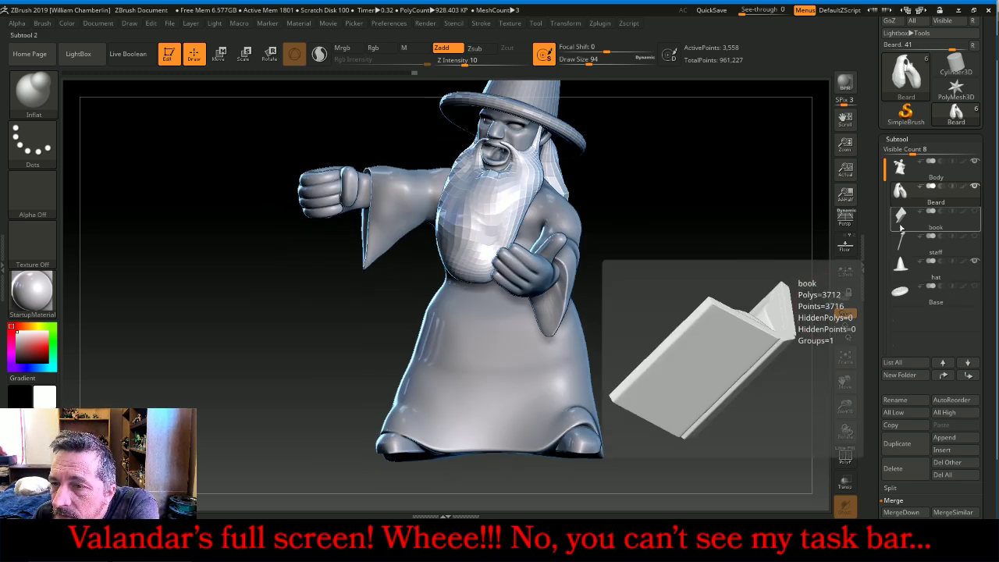
{"action": "left_click", "coordinate": [920, 140]}
{"action": "left_click", "coordinate": [918, 140]}
{"action": "left_click", "coordinate": [909, 150]}
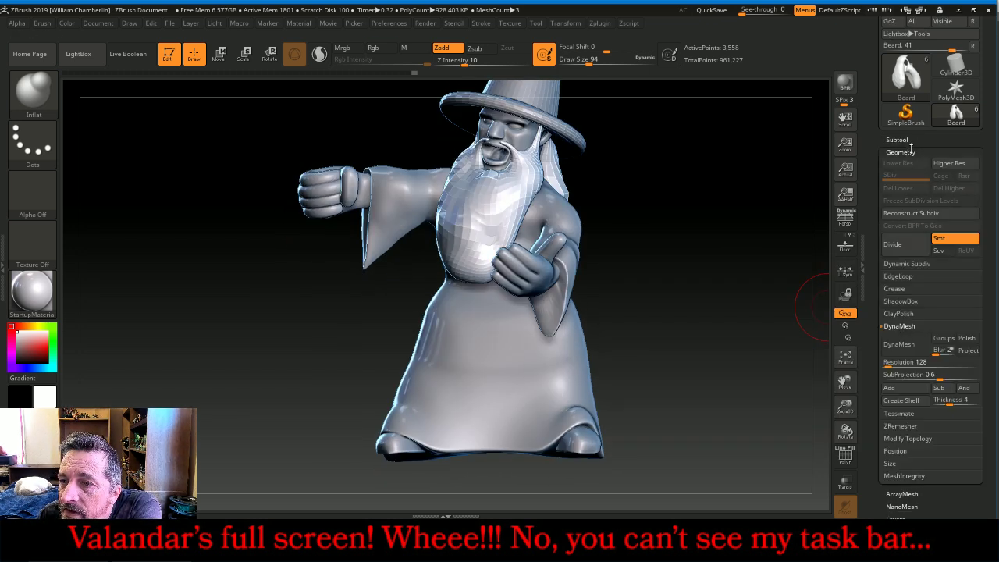
{"action": "left_click", "coordinate": [898, 245]}
{"action": "left_click", "coordinate": [898, 245]}
{"action": "left_click", "coordinate": [898, 246]}
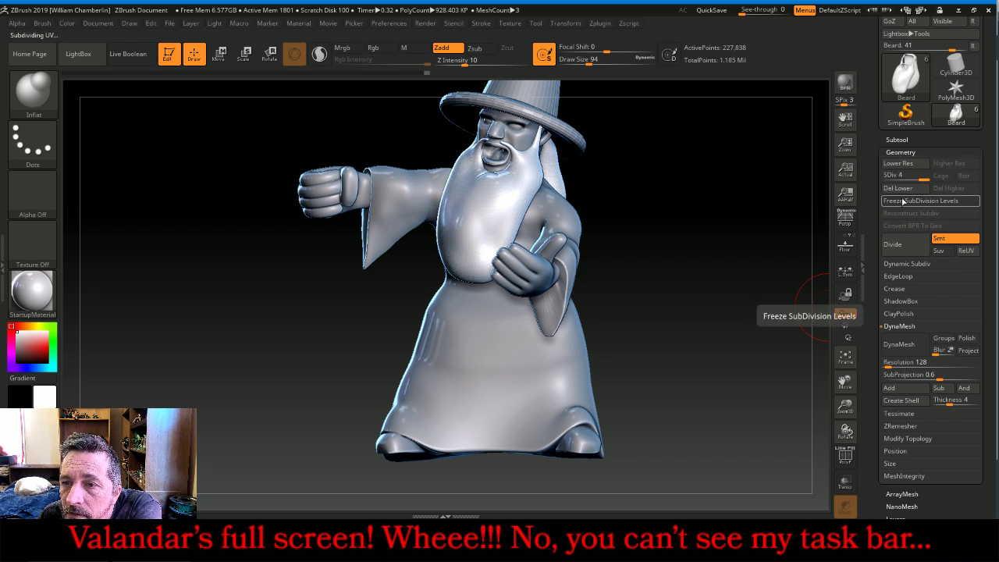
Remesh the beard with DynaMesh at resolution 256
{"action": "left_click", "coordinate": [907, 361]}
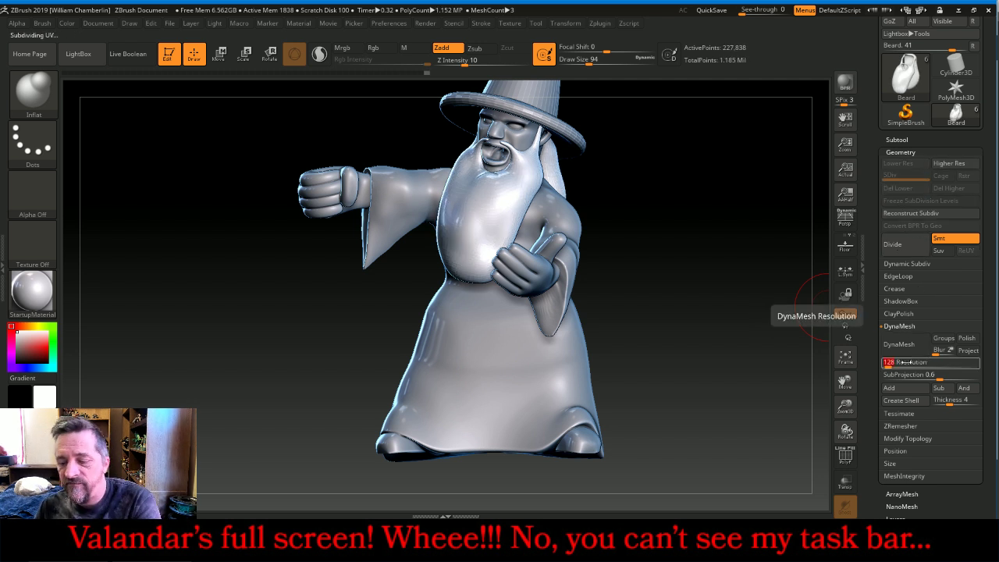
{"action": "type", "text": "256"}
{"action": "left_click", "coordinate": [898, 343]}
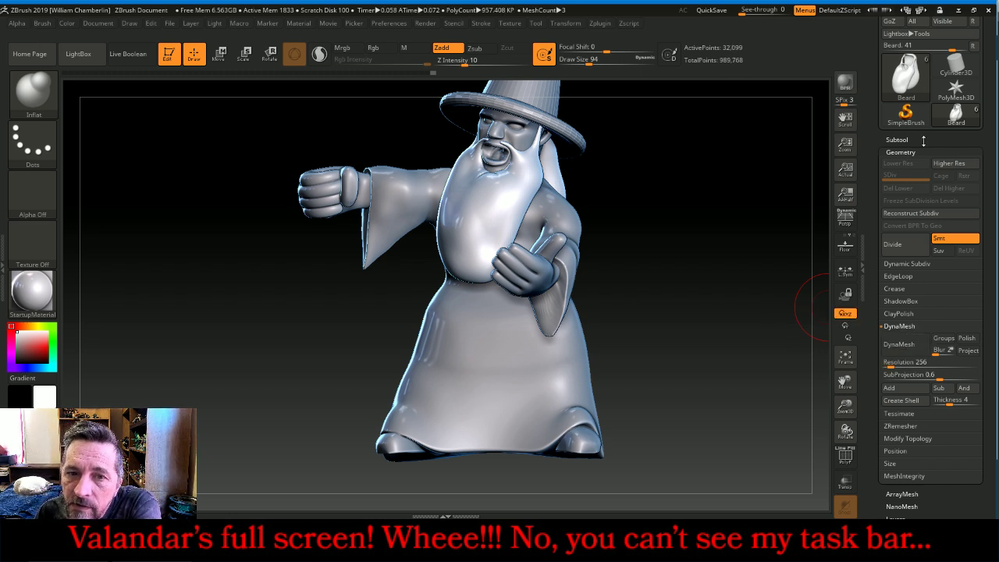
Hide the hat and beard and make the Body subtool active
{"action": "left_click", "coordinate": [924, 141]}
{"action": "left_click_drag", "start_coordinate": [763, 207], "coordinate": [734, 213]}
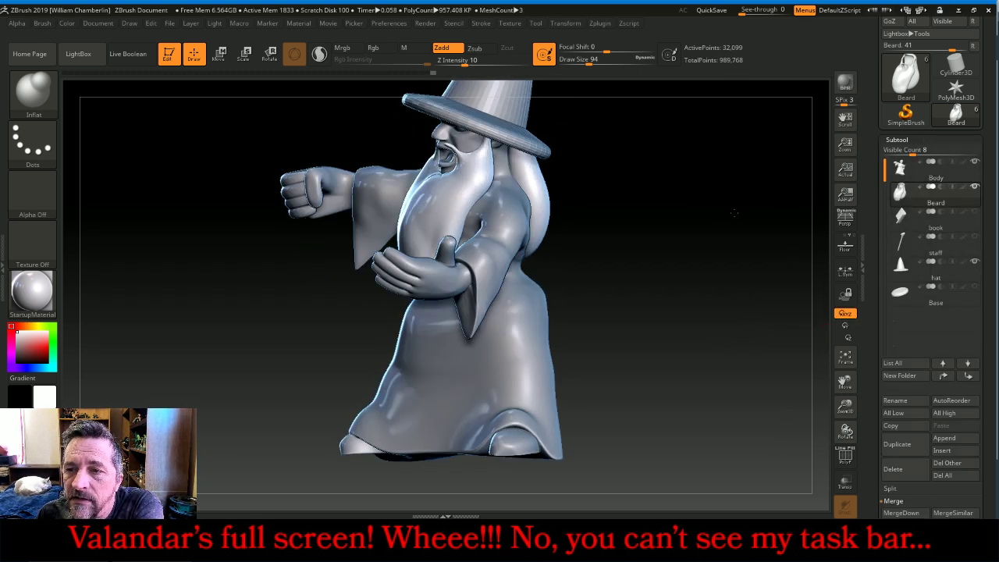
{"action": "left_click", "coordinate": [975, 265]}
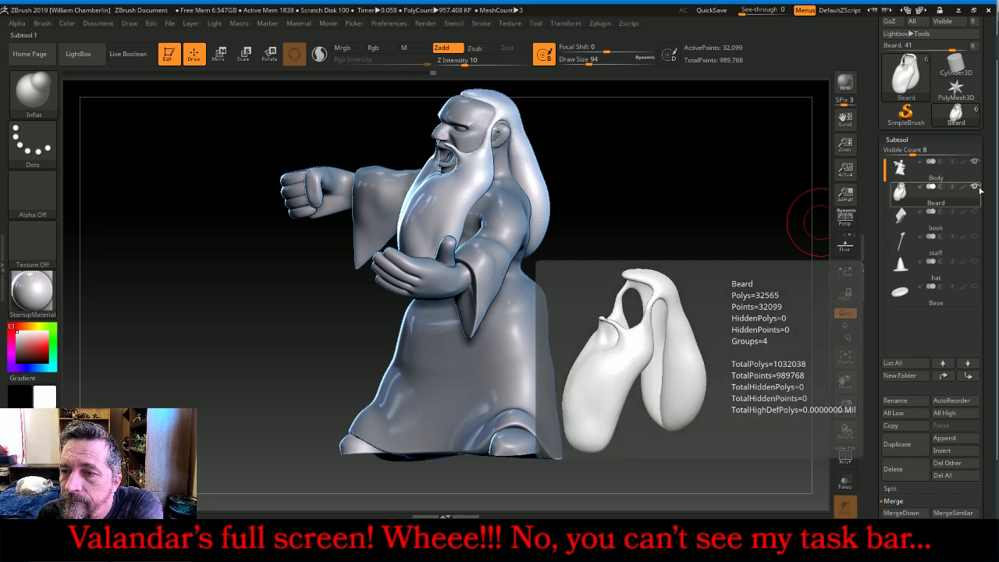
{"action": "left_click", "coordinate": [902, 169]}
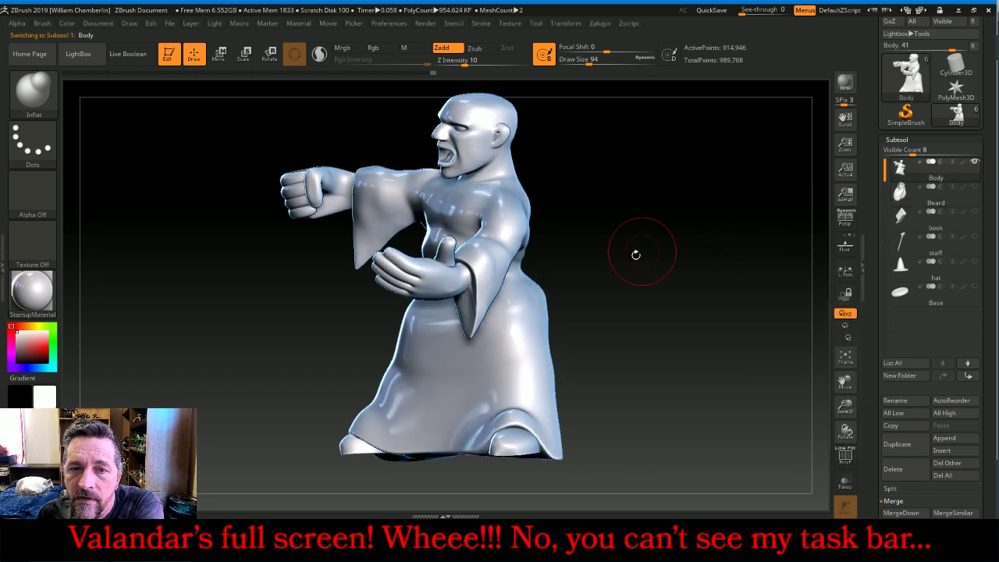
Mask a collar-shaped patch over the shoulder above the open hand using the MaskPen brush at size 32
{"action": "left_click_drag", "start_coordinate": [632, 253], "coordinate": [624, 218]}
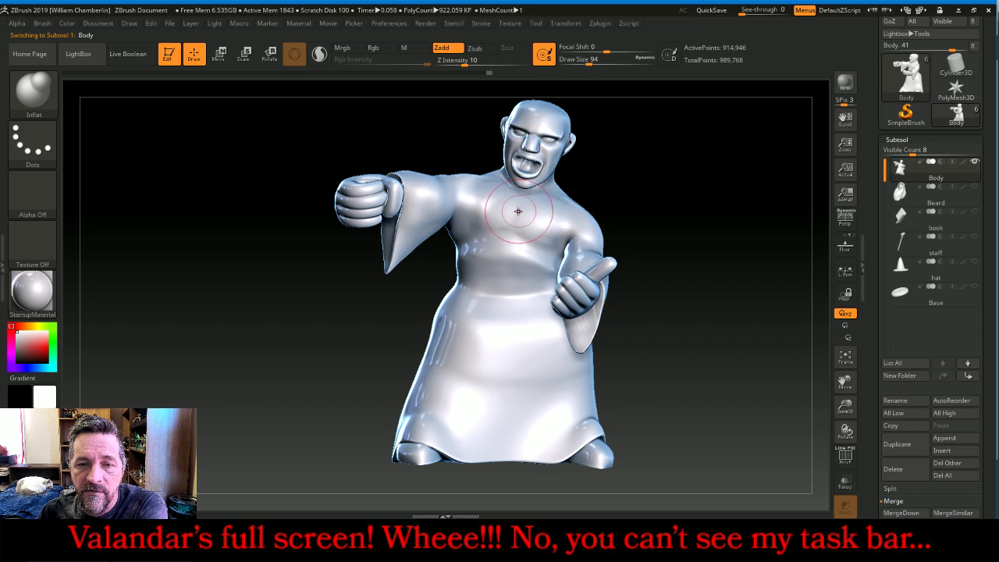
{"action": "left_click_drag", "start_coordinate": [676, 194], "coordinate": [699, 208]}
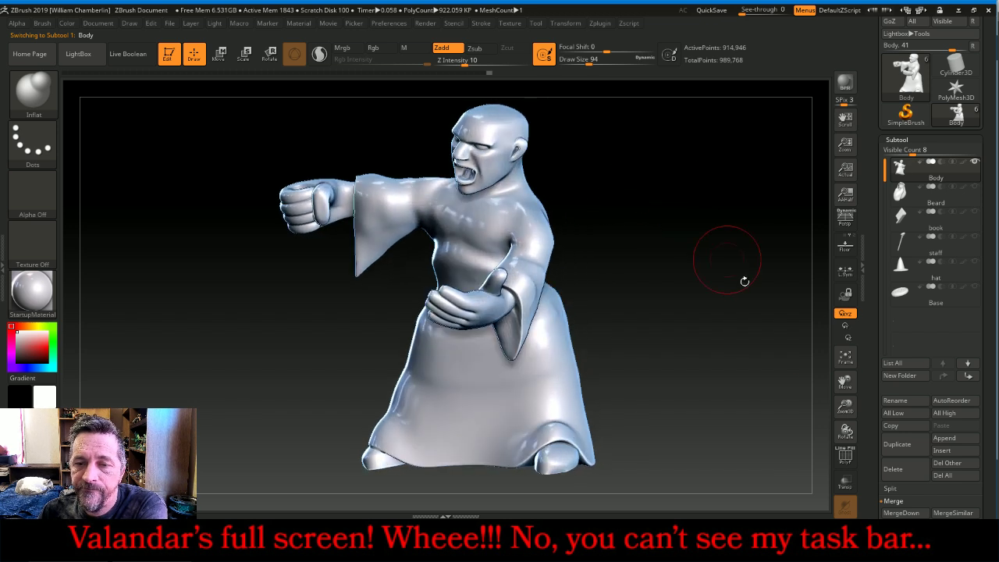
{"action": "left_click_drag", "start_coordinate": [852, 405], "coordinate": [851, 442]}
{"action": "left_click_drag", "start_coordinate": [845, 381], "coordinate": [849, 405]}
{"action": "left_click", "coordinate": [32, 90]}
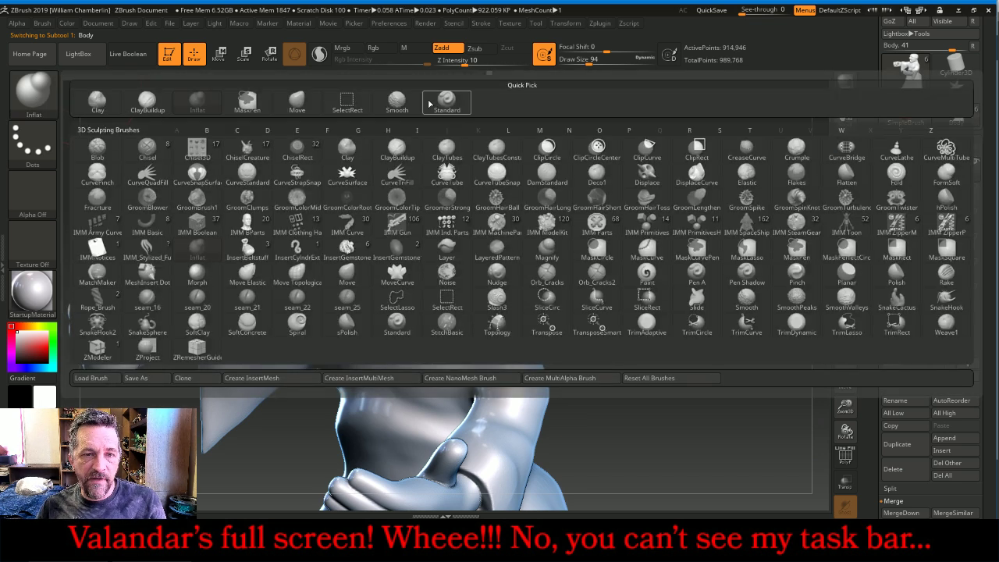
{"action": "left_click", "coordinate": [431, 105]}
{"action": "key", "text": "bracketleft"}
{"action": "key", "text": "bracketleft"}
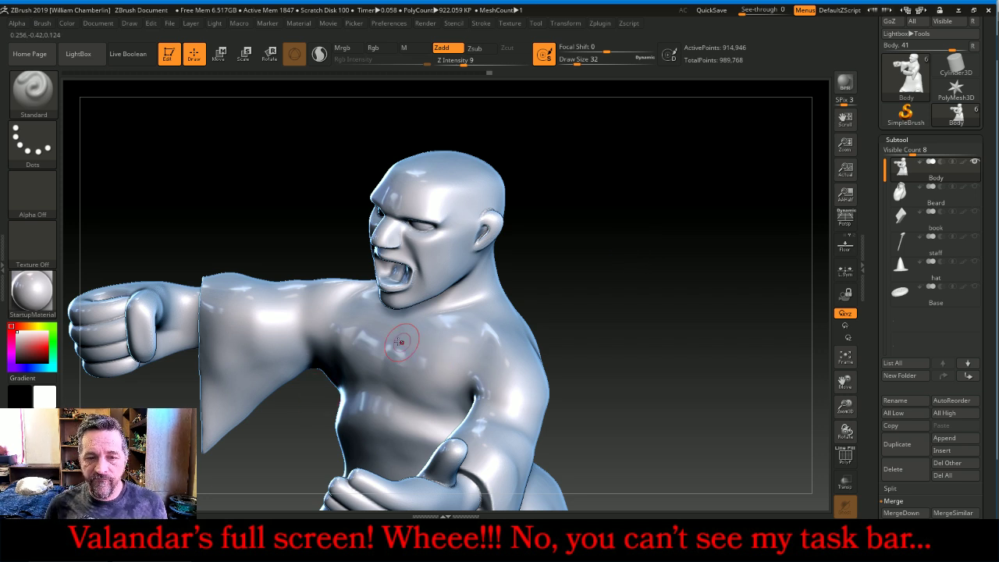
{"action": "left_click_drag", "start_coordinate": [658, 228], "coordinate": [636, 262]}
{"action": "key", "text": "ctrl"}
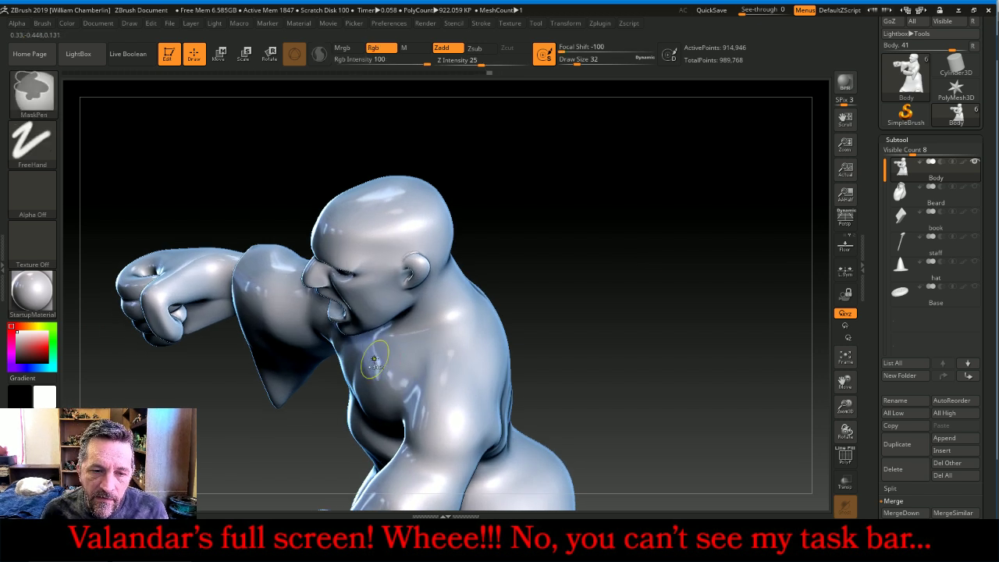
{"action": "mouse_move", "coordinate": [375, 360]}
{"action": "left_mouse_down", "text": "ctrl"}
{"action": "mouse_move", "coordinate": [464, 333]}
{"action": "mouse_move", "coordinate": [439, 365]}
{"action": "mouse_move", "coordinate": [400, 375]}
{"action": "left_mouse_up", "text": "ctrl"}
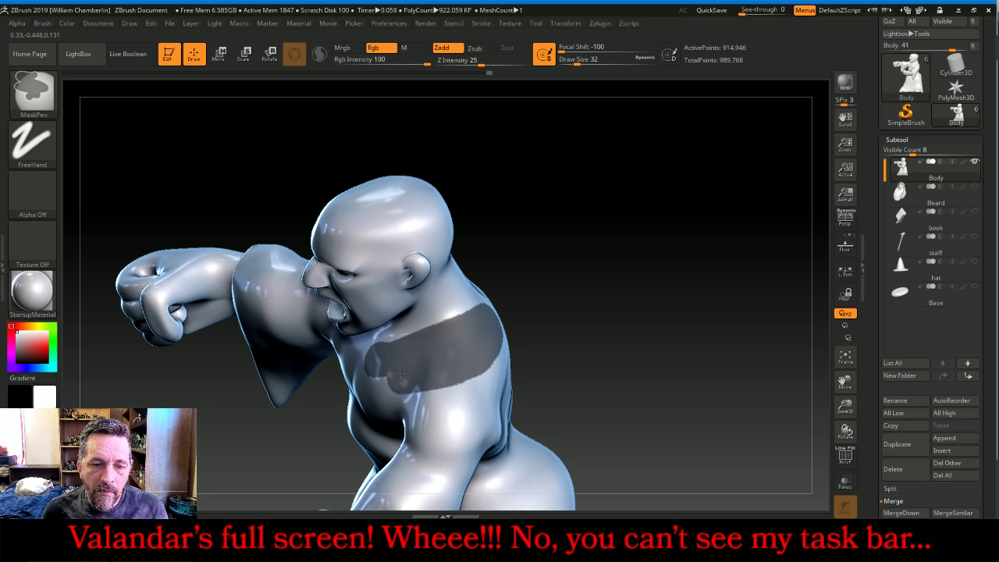
Mask a matching collar-shaped patch over the shoulder above the fist, from the upper back around to the chest
{"action": "mouse_move", "coordinate": [636, 279]}
{"action": "left_mouse_down"}
{"action": "mouse_move", "coordinate": [664, 259]}
{"action": "mouse_move", "coordinate": [669, 229]}
{"action": "mouse_move", "coordinate": [685, 303]}
{"action": "left_mouse_up"}
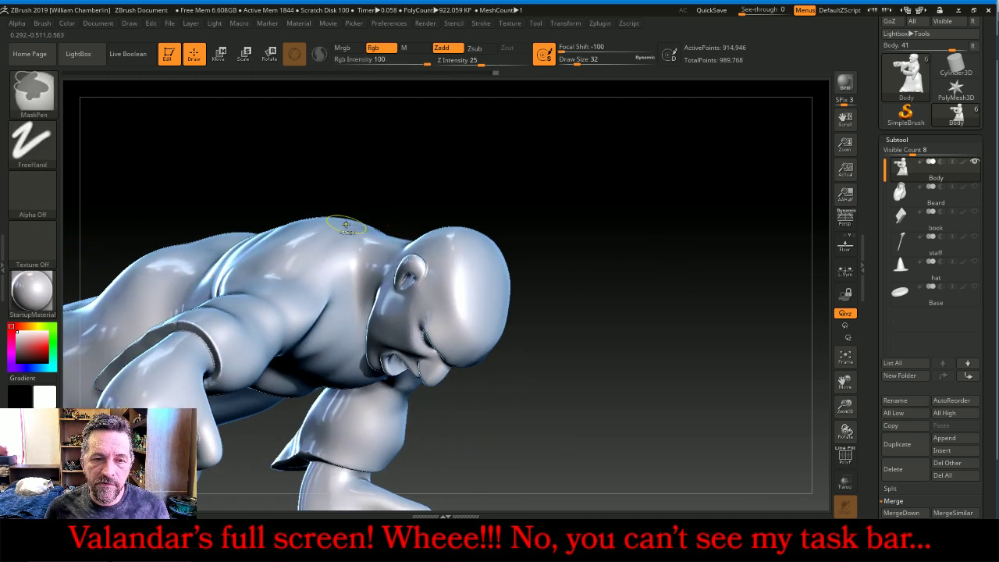
{"action": "mouse_move", "coordinate": [345, 225]}
{"action": "left_mouse_down", "text": "ctrl"}
{"action": "mouse_move", "coordinate": [343, 322]}
{"action": "mouse_move", "coordinate": [309, 282]}
{"action": "mouse_move", "coordinate": [331, 229]}
{"action": "left_mouse_up", "text": "ctrl"}
{"action": "mouse_move", "coordinate": [659, 209]}
{"action": "left_mouse_down"}
{"action": "mouse_move", "coordinate": [645, 207]}
{"action": "mouse_move", "coordinate": [620, 164]}
{"action": "mouse_move", "coordinate": [715, 279]}
{"action": "mouse_move", "coordinate": [736, 341]}
{"action": "mouse_move", "coordinate": [622, 279]}
{"action": "left_mouse_up"}
{"action": "scroll", "coordinate": [929, 312], "scroll_direction": "down", "scroll_amount": 1}
{"action": "key", "text": "ctrl"}
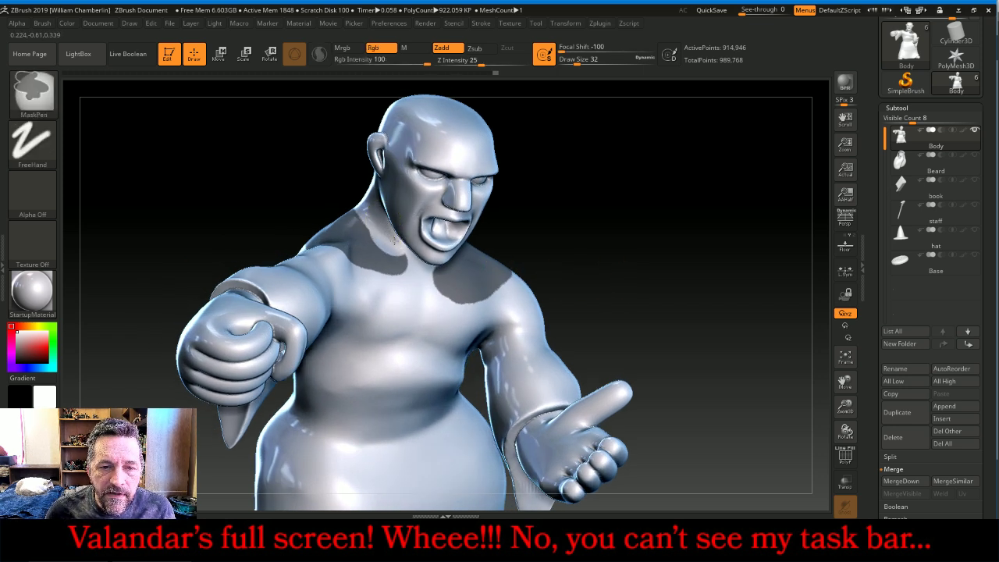
{"action": "left_click_drag", "start_coordinate": [380, 277], "coordinate": [336, 260], "text": "ctrl"}
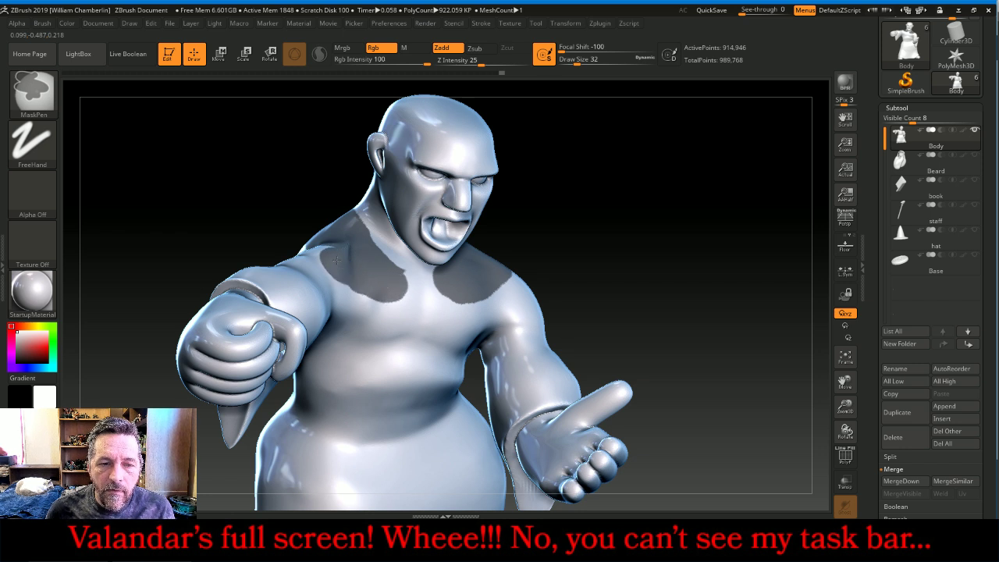
{"action": "left_click_drag", "start_coordinate": [680, 177], "coordinate": [636, 251]}
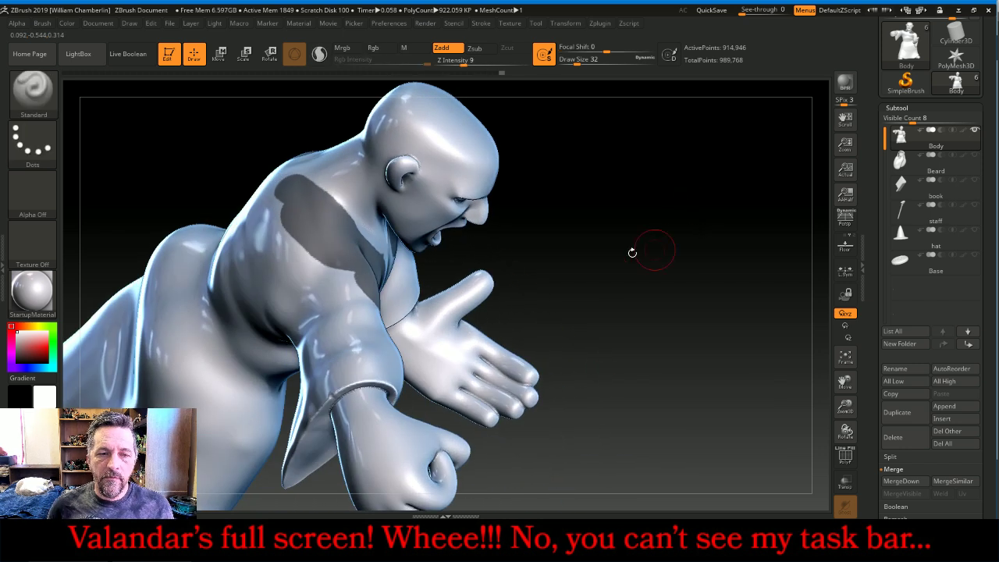
{"action": "key", "text": "ctrl"}
{"action": "left_click_drag", "start_coordinate": [374, 266], "coordinate": [336, 273], "text": "ctrl"}
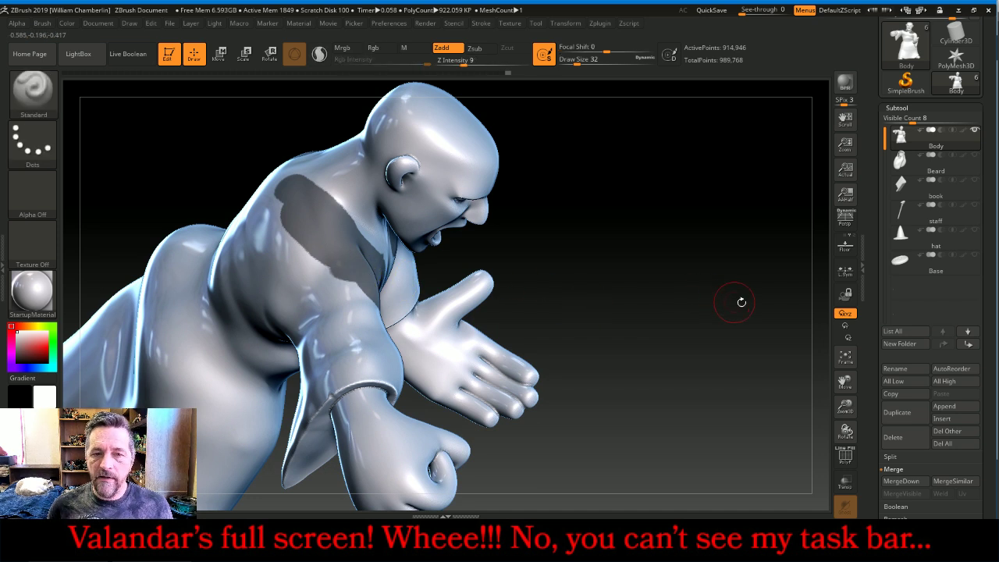
Extract the masked shoulder patches as a separate collar mesh with thickness 0.02 and smoothness 5, and accept the result
{"action": "left_click_drag", "start_coordinate": [741, 302], "coordinate": [678, 235]}
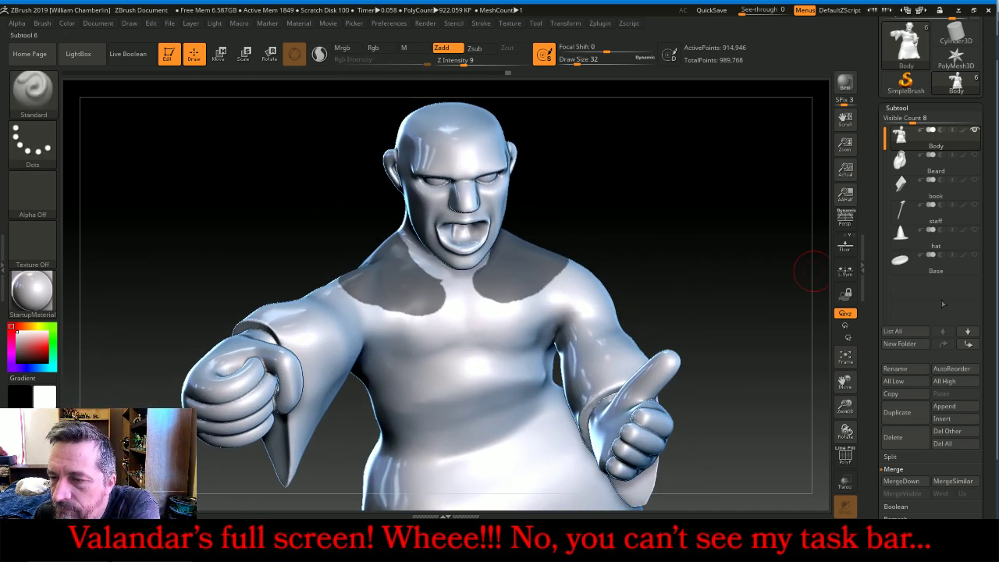
{"action": "left_click_drag", "start_coordinate": [986, 327], "coordinate": [987, 147]}
{"action": "left_click", "coordinate": [935, 363]}
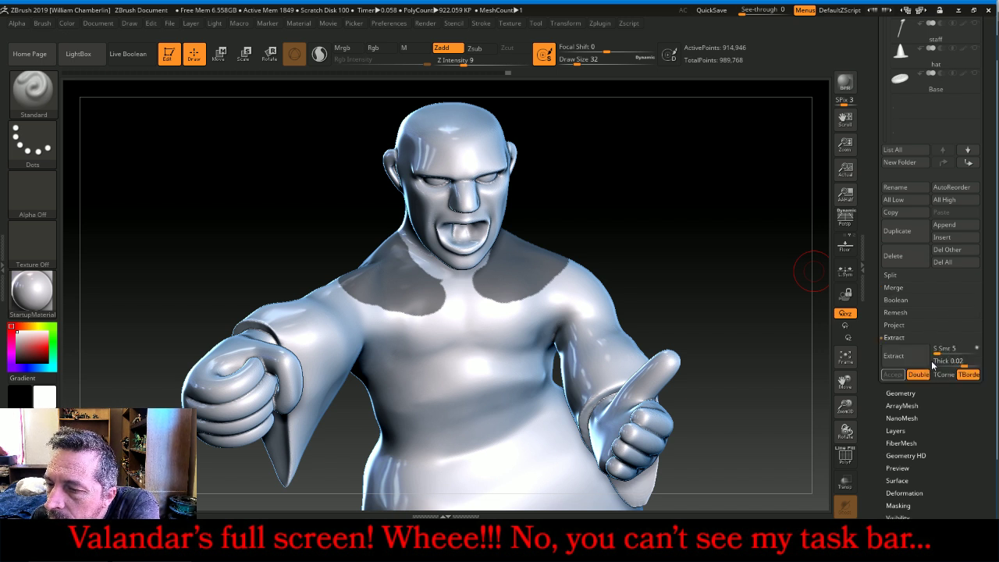
{"action": "left_click", "coordinate": [894, 375]}
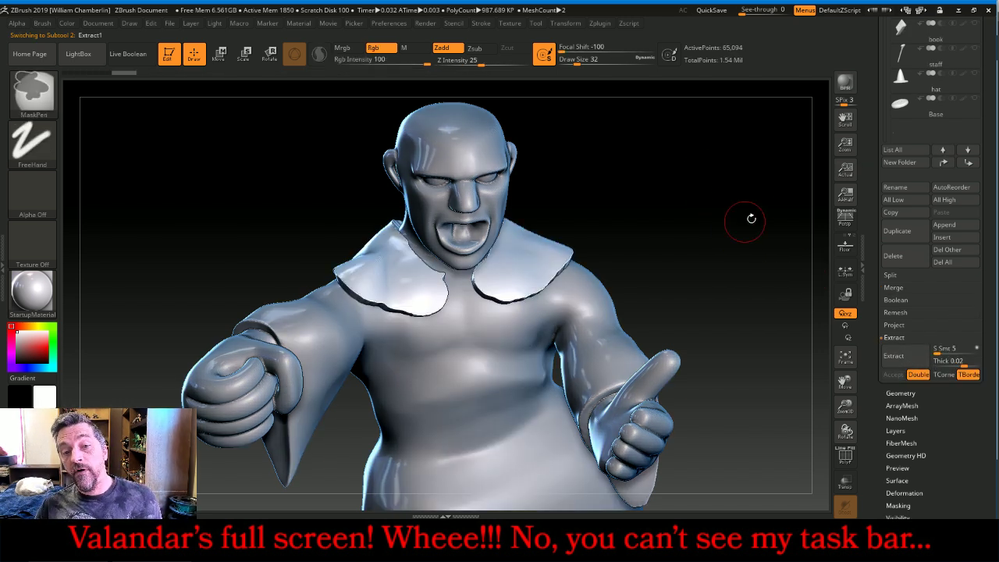
Make the extracted collar the active subtool and remesh it with DynaMesh at resolution 256
{"action": "scroll", "coordinate": [974, 146], "scroll_direction": "up", "scroll_amount": 4}
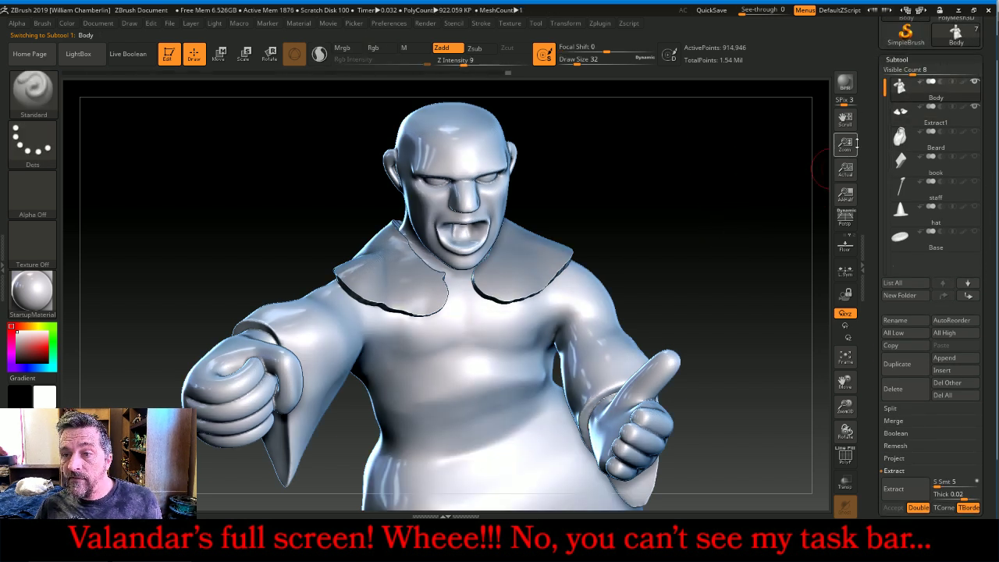
{"action": "left_click", "coordinate": [900, 117]}
{"action": "left_click", "coordinate": [899, 61]}
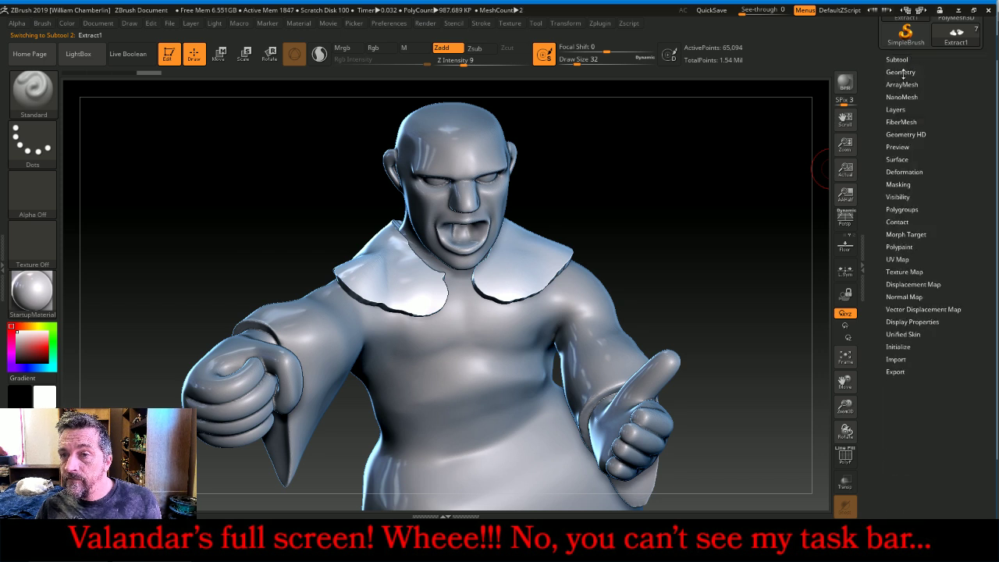
{"action": "left_click", "coordinate": [901, 72]}
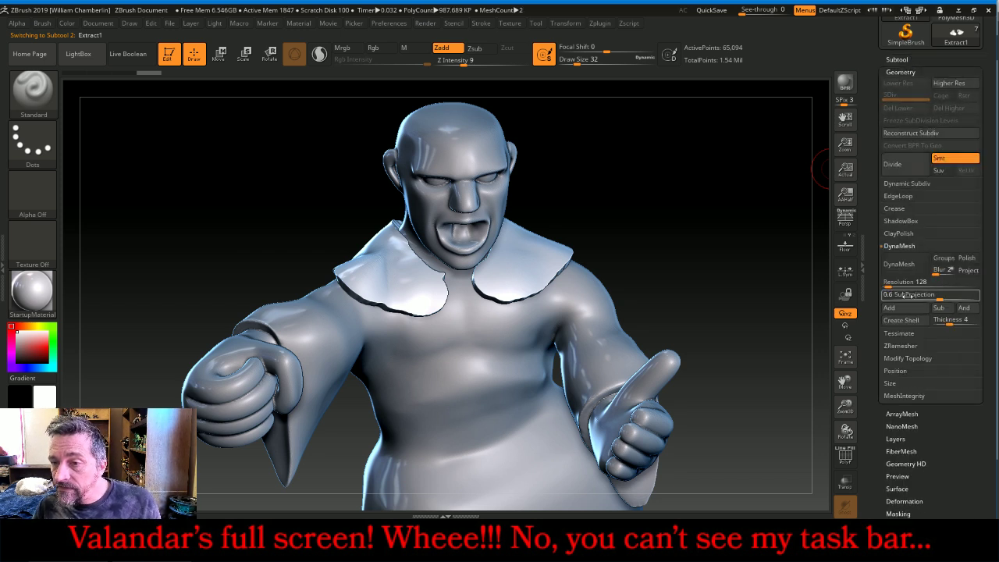
{"action": "left_click", "coordinate": [908, 283]}
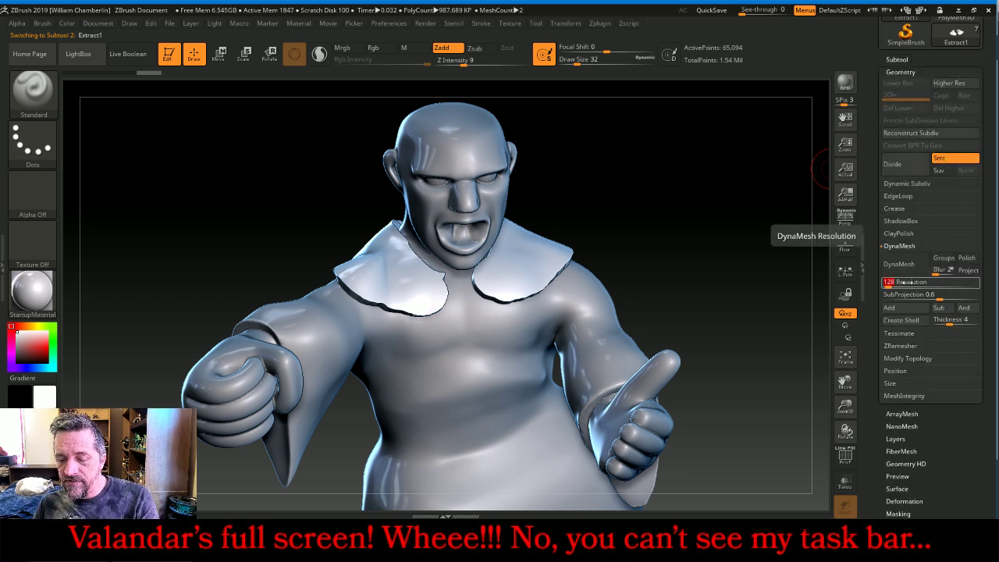
{"action": "key", "text": "Return"}
{"action": "left_click", "coordinate": [897, 265]}
{"action": "left_click", "coordinate": [897, 265]}
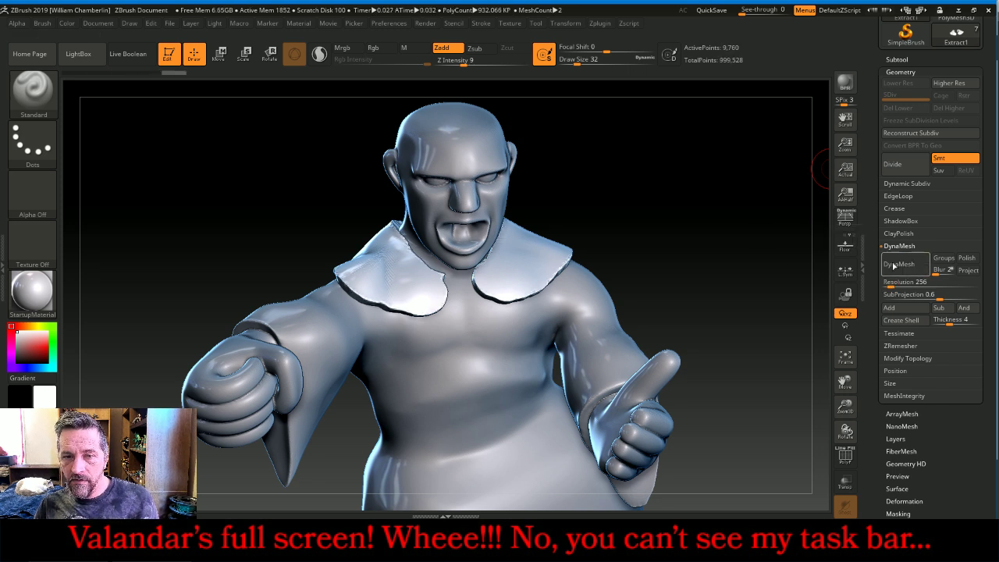
Smooth the front edges of both collar pieces using the Smooth brush at size 32
{"action": "mouse_move", "coordinate": [691, 221]}
{"action": "left_mouse_down"}
{"action": "mouse_move", "coordinate": [698, 227]}
{"action": "mouse_move", "coordinate": [676, 214]}
{"action": "left_mouse_up"}
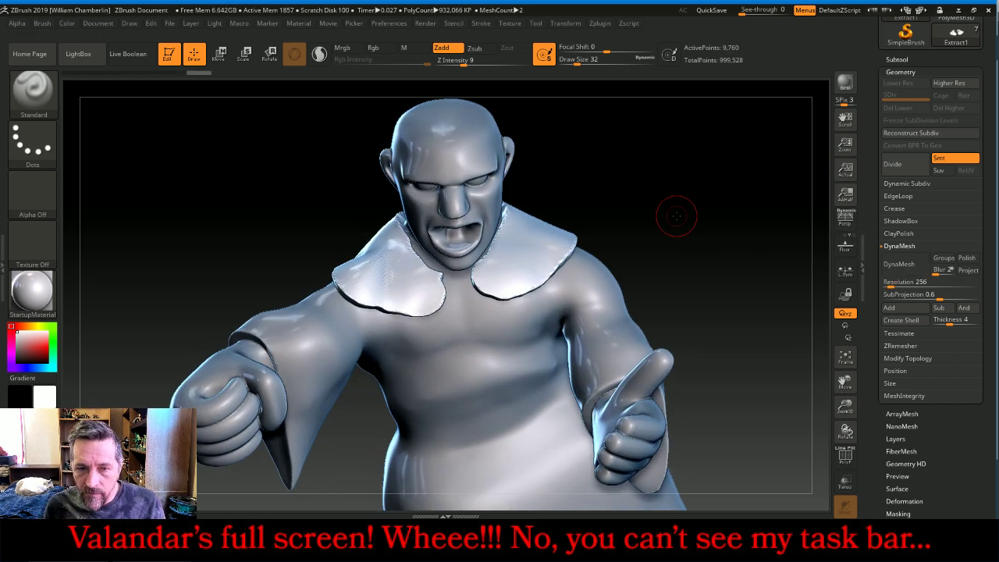
{"action": "key", "text": "shift"}
{"action": "left_click_drag", "start_coordinate": [467, 284], "coordinate": [477, 281], "text": "shift"}
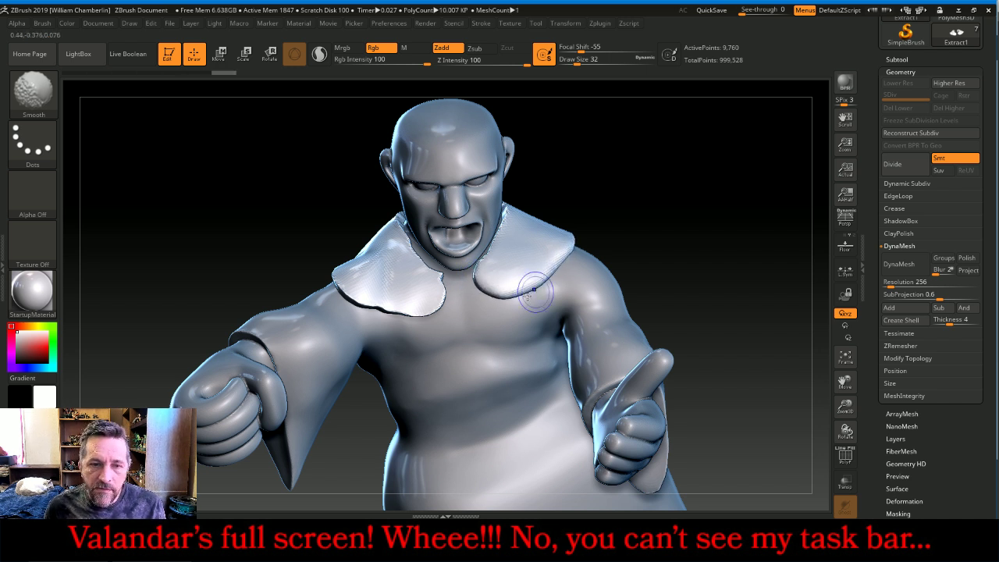
{"action": "left_click_drag", "start_coordinate": [428, 308], "coordinate": [356, 293], "text": "shift"}
{"action": "left_click_drag", "start_coordinate": [260, 210], "coordinate": [328, 238]}
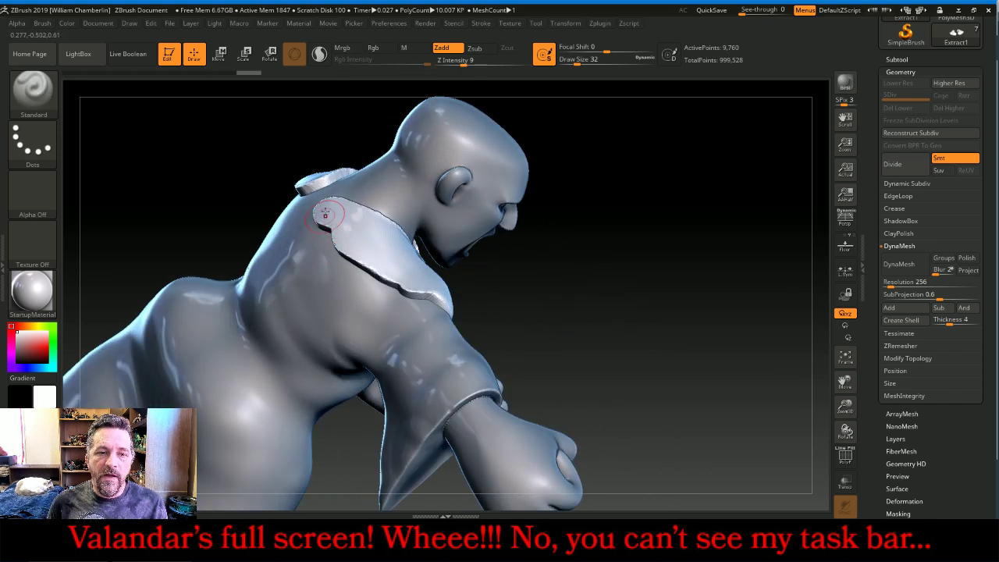
Smooth the outer edges of the collar and round the rear end of the piece over the outstretched arm
{"action": "key", "text": "shift"}
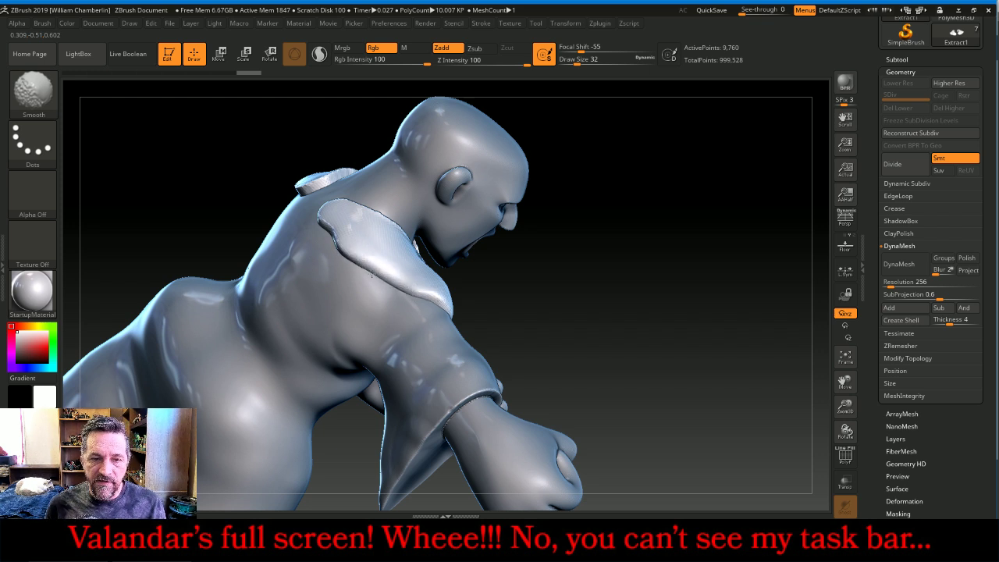
{"action": "left_click_drag", "start_coordinate": [642, 252], "coordinate": [554, 279]}
{"action": "key", "text": "shift"}
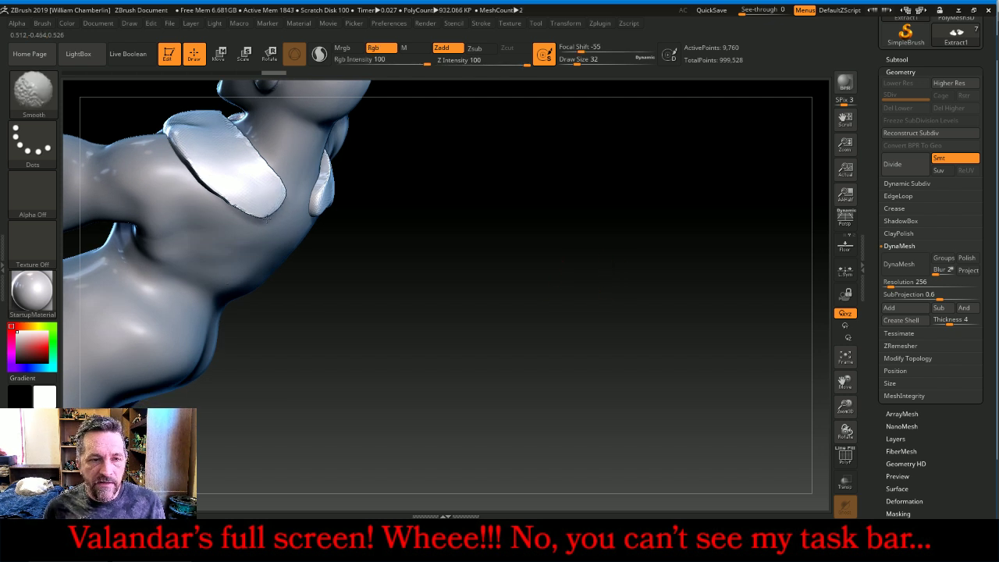
{"action": "left_click_drag", "start_coordinate": [226, 200], "coordinate": [189, 162], "text": "shift"}
{"action": "left_click_drag", "start_coordinate": [181, 156], "coordinate": [264, 228], "text": "shift"}
{"action": "mouse_move", "coordinate": [557, 308]}
{"action": "left_mouse_down"}
{"action": "mouse_move", "coordinate": [527, 261]}
{"action": "mouse_move", "coordinate": [465, 254]}
{"action": "left_mouse_up"}
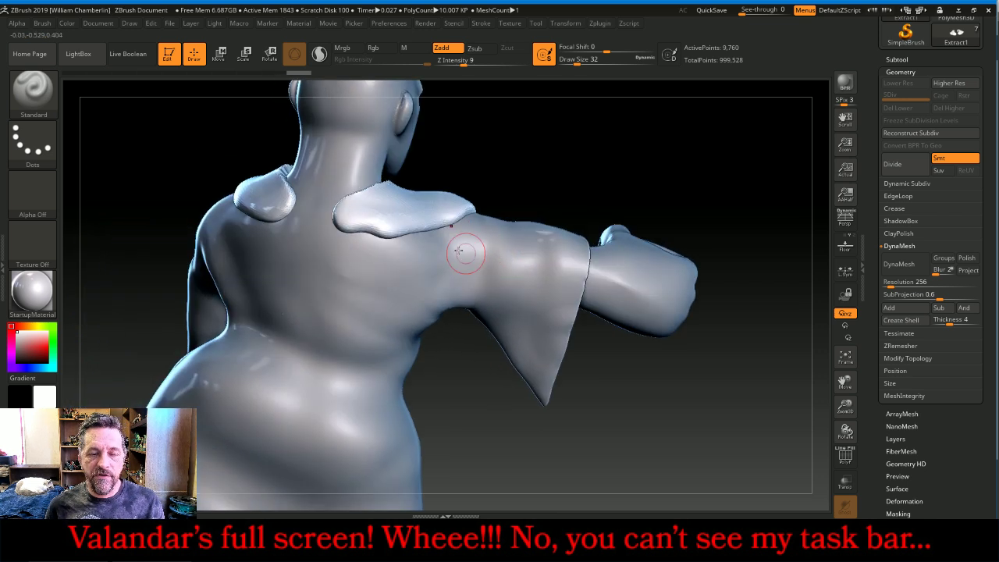
{"action": "left_click_drag", "start_coordinate": [398, 241], "coordinate": [353, 223], "text": "shift"}
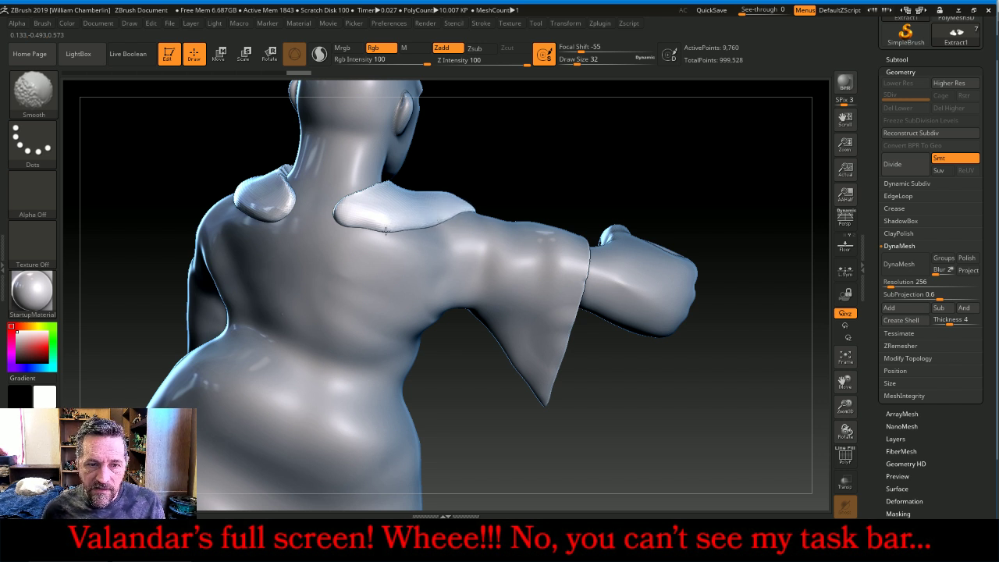
{"action": "left_click_drag", "start_coordinate": [353, 223], "coordinate": [338, 213], "text": "shift"}
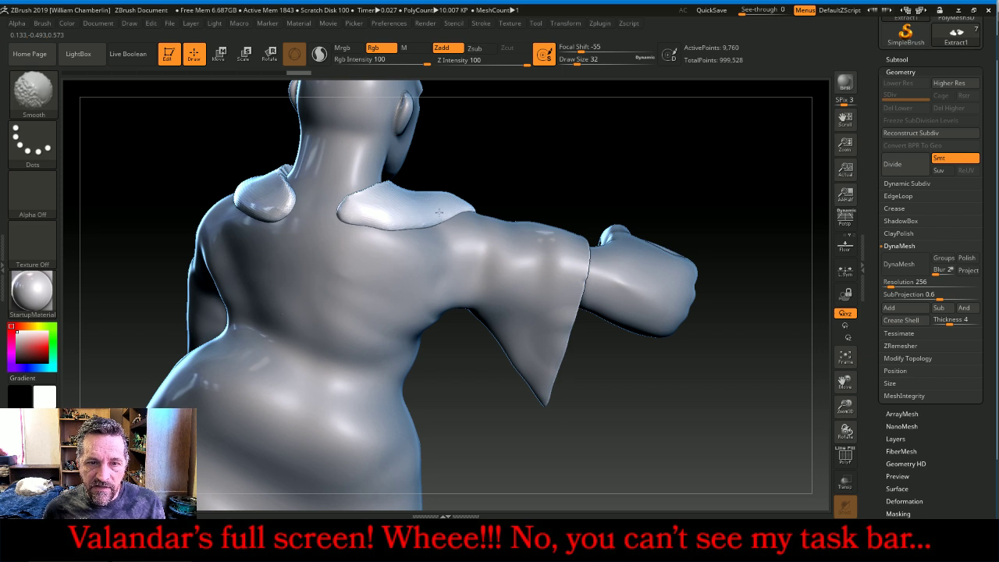
Smooth the rear edge of the collar piece on the shoulder of the open-handed arm
{"action": "left_click_drag", "start_coordinate": [645, 161], "coordinate": [394, 230]}
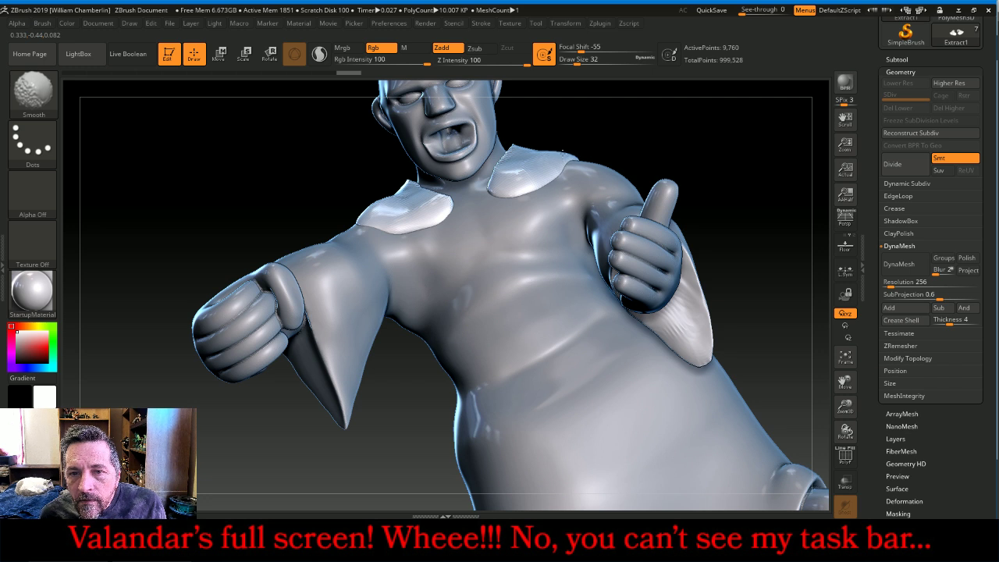
{"action": "left_click_drag", "start_coordinate": [660, 151], "coordinate": [560, 175]}
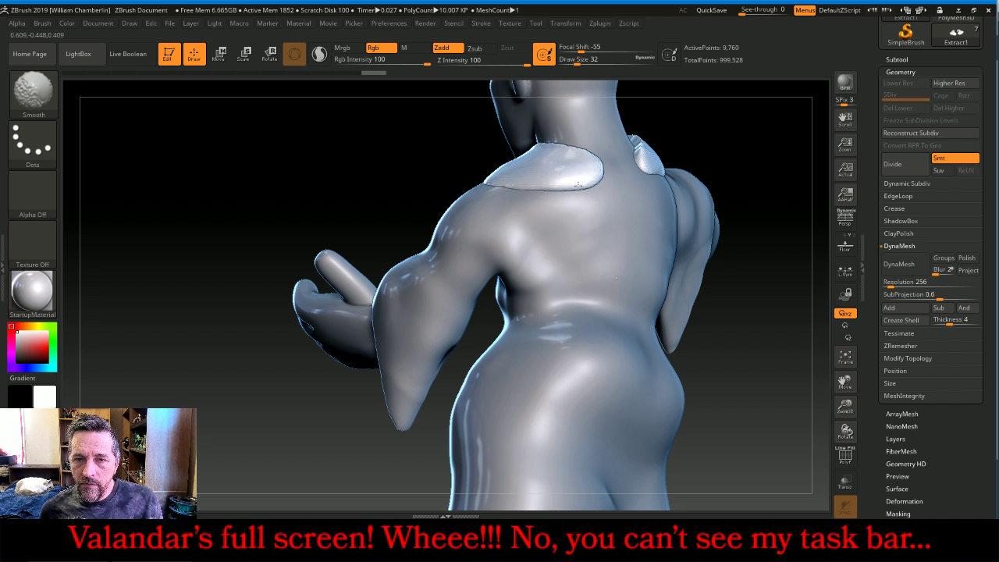
{"action": "left_click_drag", "start_coordinate": [587, 183], "coordinate": [591, 209], "text": "shift"}
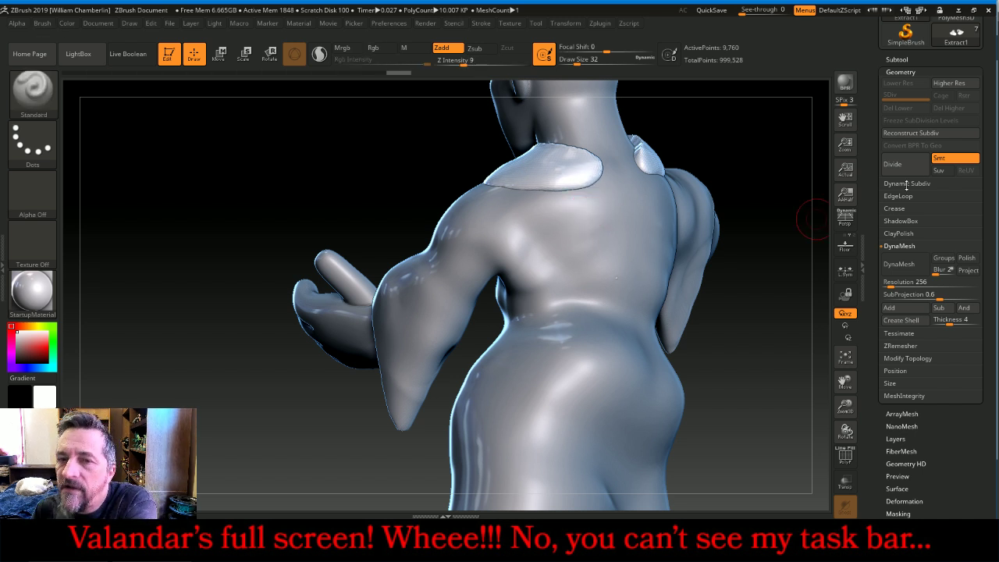
Subdivide the collar mesh twice, and merge the Body subtool down with it
{"action": "left_click", "coordinate": [925, 168]}
{"action": "left_click", "coordinate": [925, 168]}
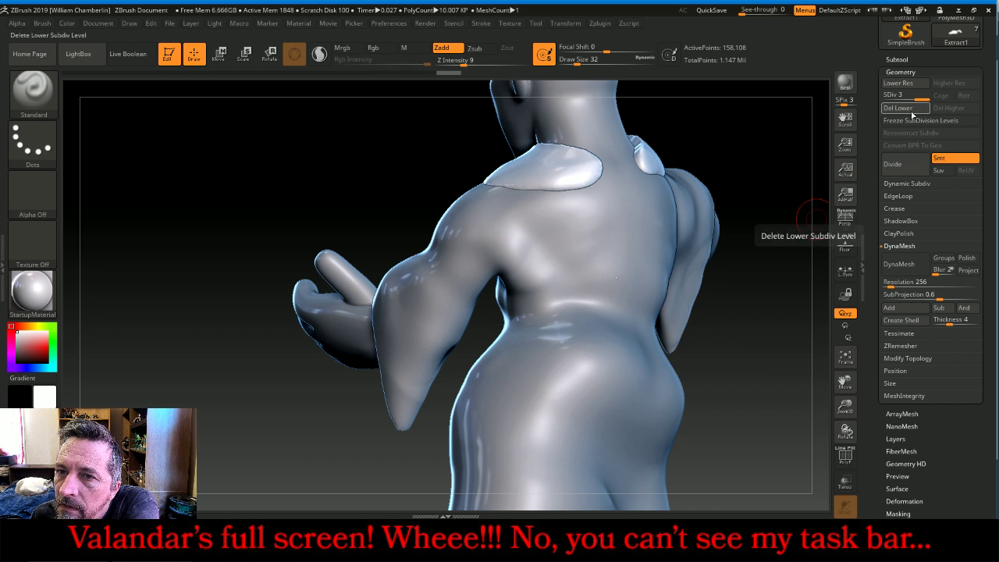
{"action": "left_click", "coordinate": [899, 60]}
{"action": "left_click", "coordinate": [925, 87]}
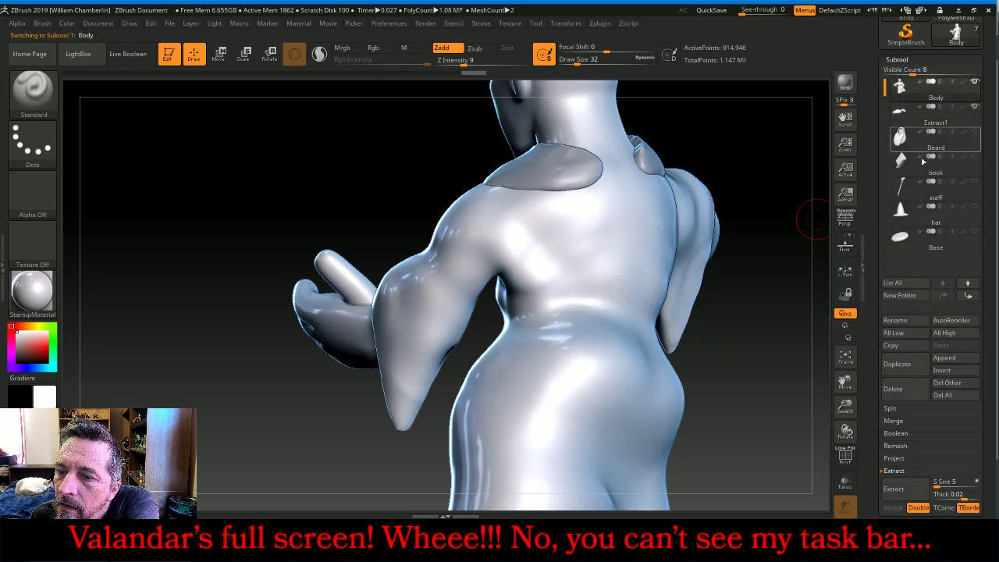
{"action": "left_click", "coordinate": [894, 421]}
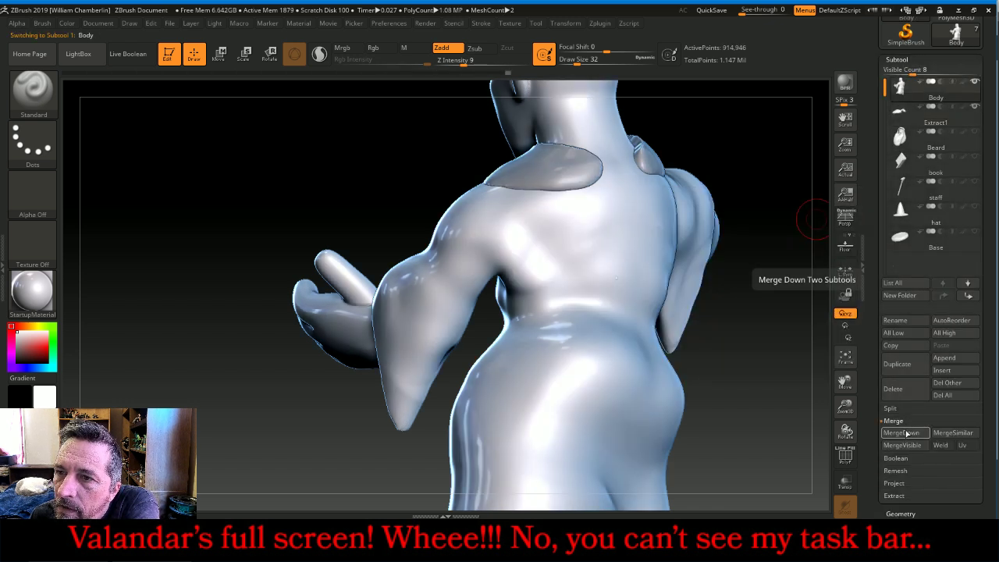
{"action": "left_click", "coordinate": [901, 433]}
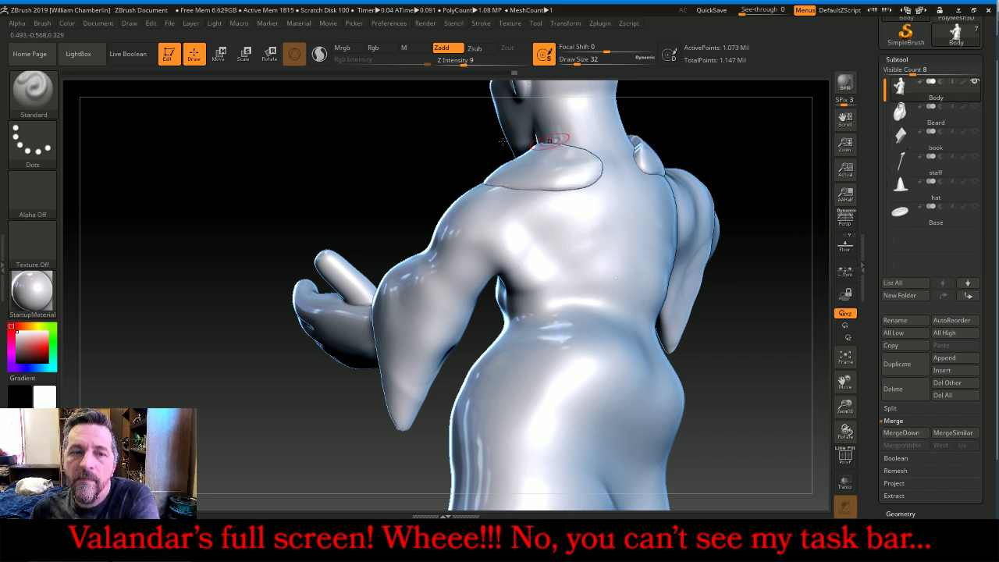
Remesh the merged body with DynaMesh and smooth the collar seam into the shoulder of the open-handed arm
{"action": "key", "text": "ctrl"}
{"action": "left_click_drag", "start_coordinate": [242, 148], "coordinate": [261, 167], "text": "ctrl"}
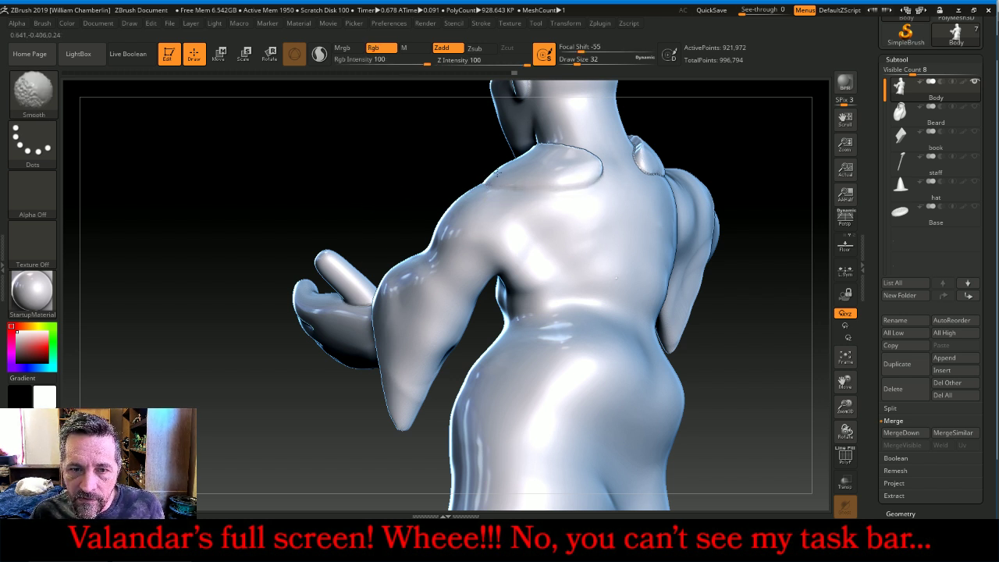
{"action": "left_click_drag", "start_coordinate": [357, 161], "coordinate": [458, 179]}
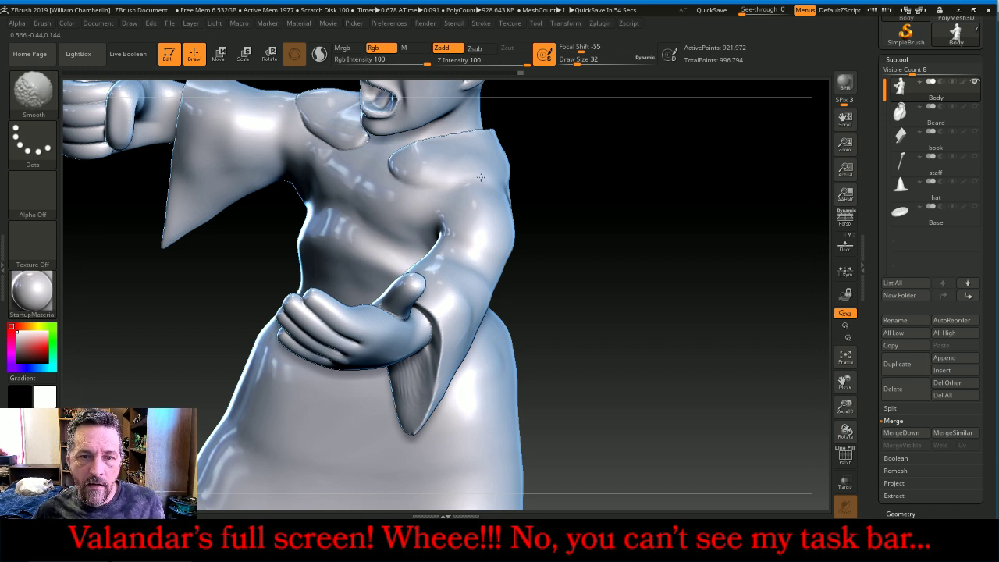
{"action": "key", "text": "shift"}
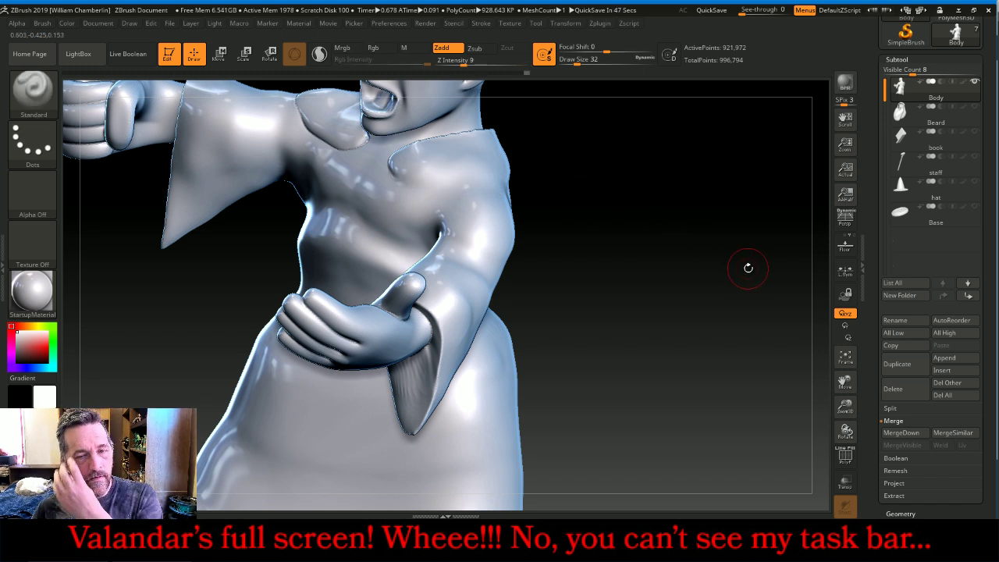
{"action": "left_click_drag", "start_coordinate": [748, 268], "coordinate": [684, 277]}
{"action": "key", "text": "shift"}
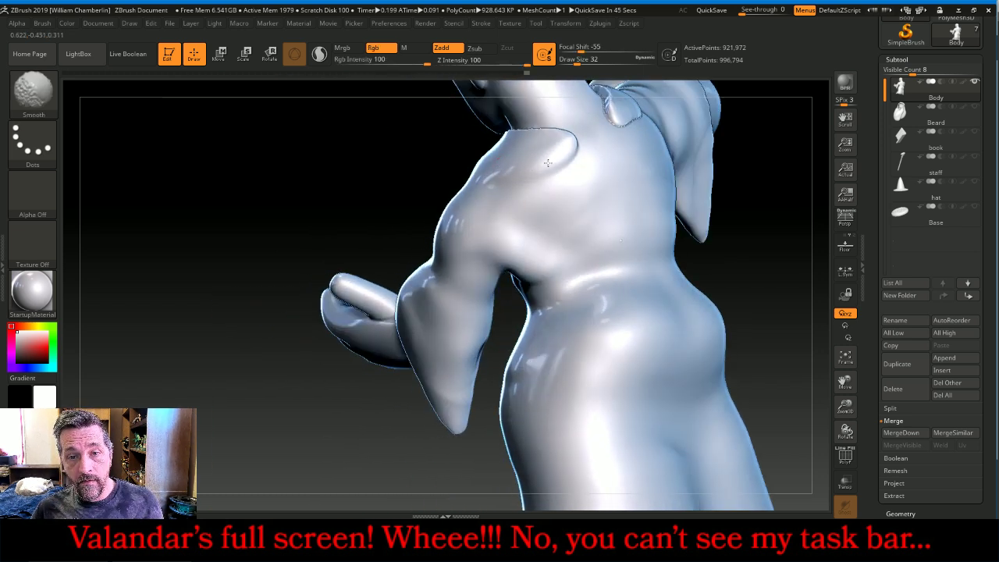
{"action": "left_click_drag", "start_coordinate": [508, 173], "coordinate": [495, 185], "text": "shift"}
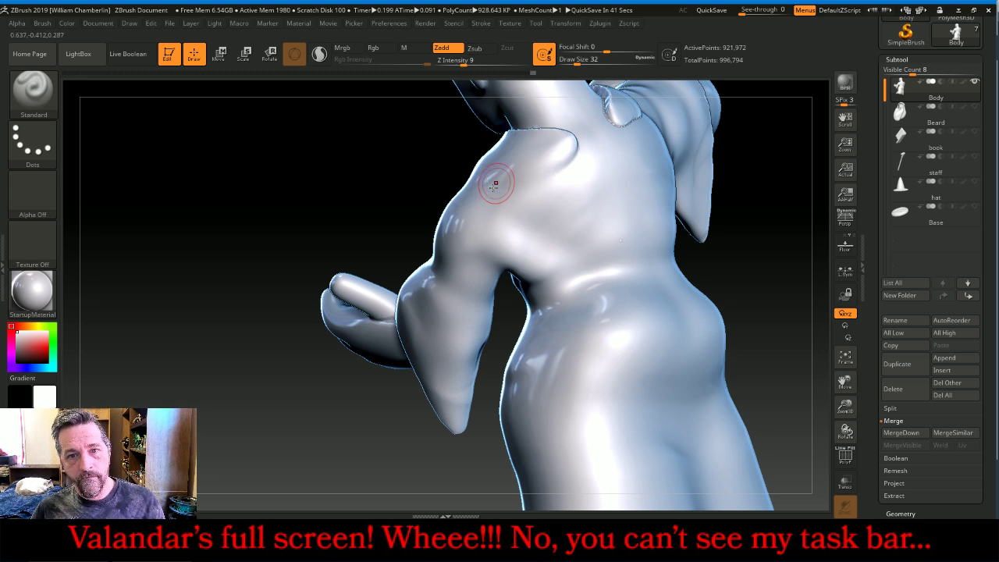
Smooth the collar seam into the upper back and shoulder on the outstretched-arm side
{"action": "mouse_move", "coordinate": [819, 359]}
{"action": "left_mouse_down"}
{"action": "mouse_move", "coordinate": [784, 428]}
{"action": "mouse_move", "coordinate": [750, 304]}
{"action": "left_mouse_up"}
{"action": "key", "text": "shift"}
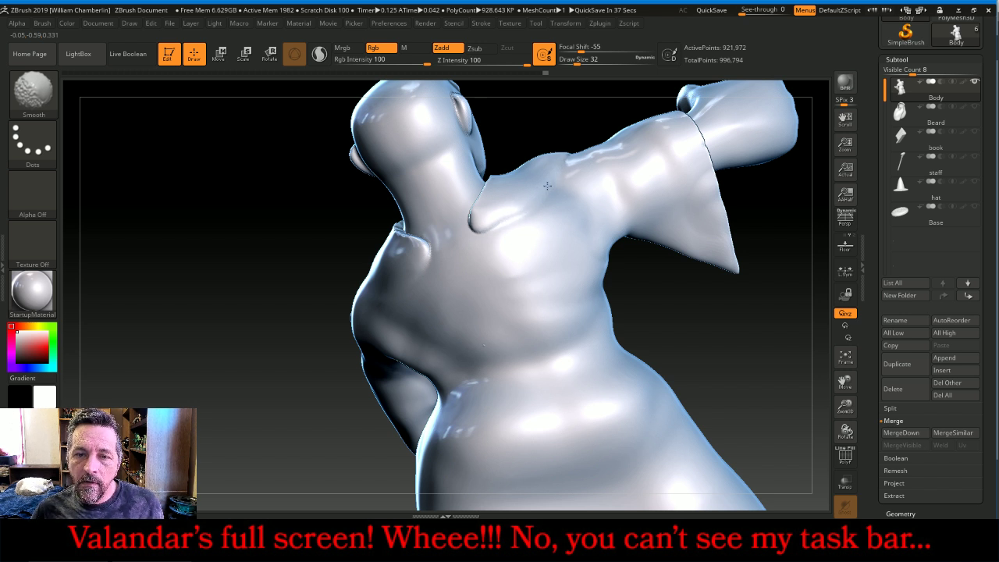
{"action": "left_click_drag", "start_coordinate": [512, 210], "coordinate": [502, 225], "text": "shift"}
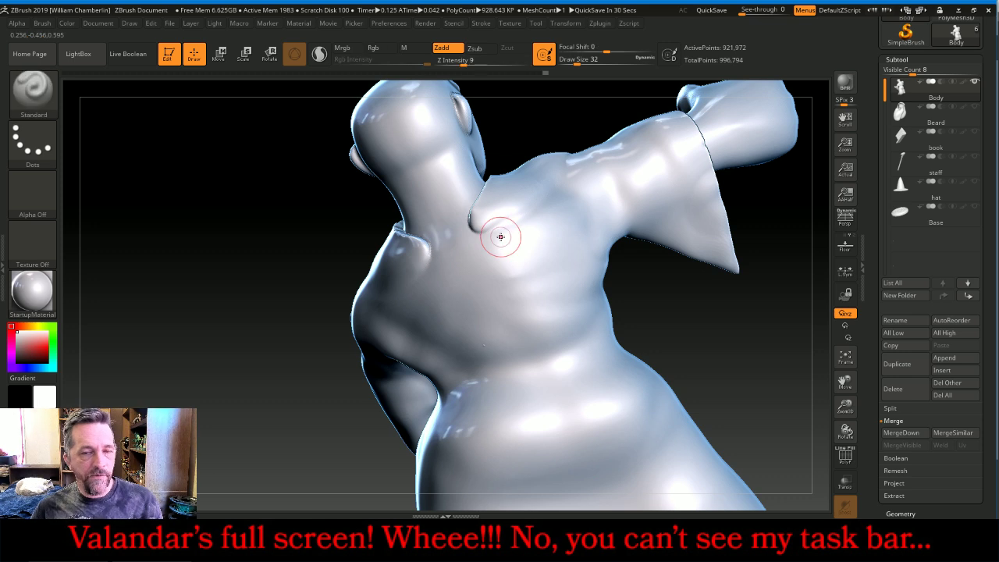
{"action": "mouse_move", "coordinate": [778, 325]}
{"action": "left_mouse_down"}
{"action": "mouse_move", "coordinate": [373, 328]}
{"action": "mouse_move", "coordinate": [317, 370]}
{"action": "mouse_move", "coordinate": [346, 388]}
{"action": "left_mouse_up"}
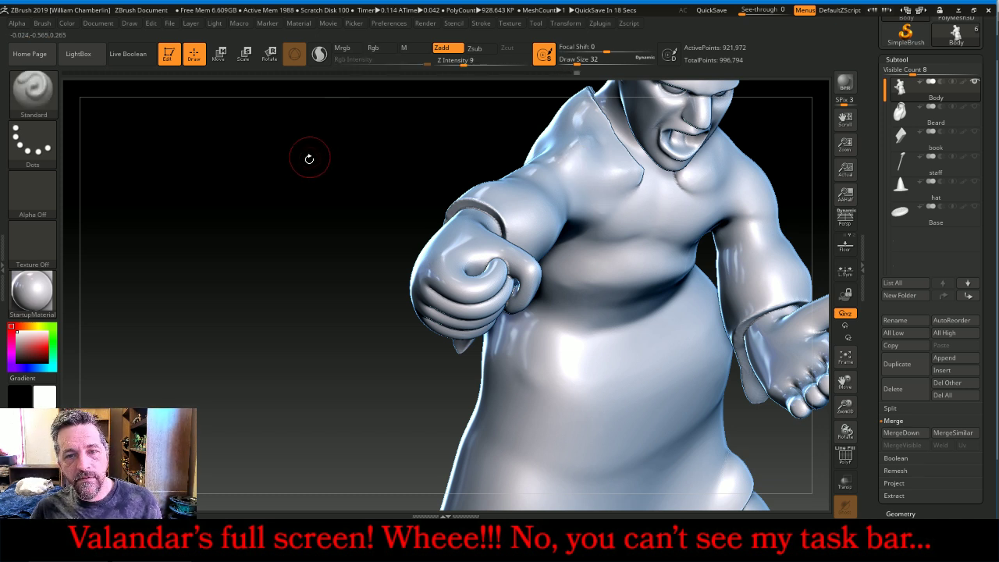
{"action": "left_click_drag", "start_coordinate": [307, 156], "coordinate": [297, 139]}
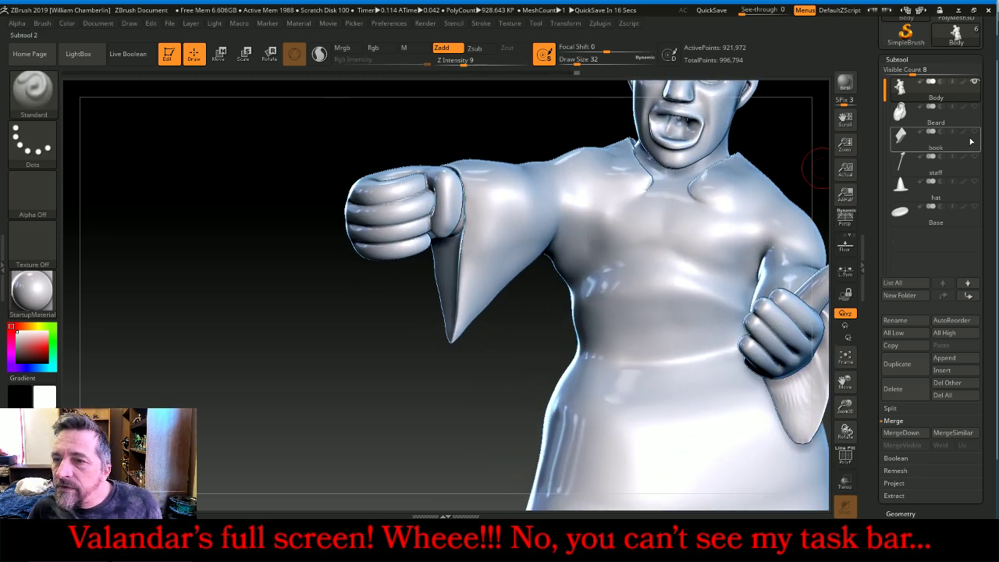
Show the Beard subtool, examine the whole figure with its beard and collar, and hide the beard again
{"action": "left_click", "coordinate": [975, 106]}
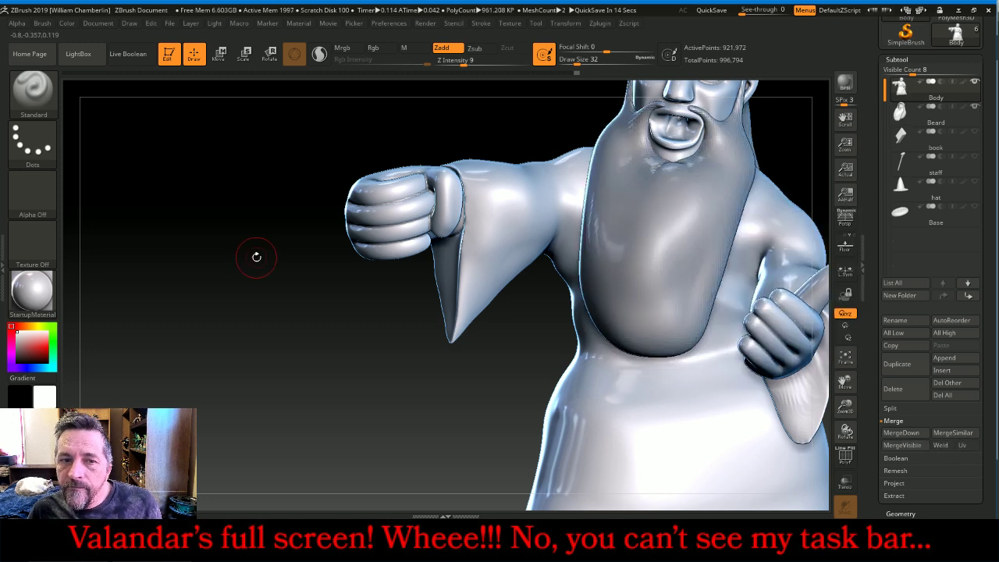
{"action": "left_click_drag", "start_coordinate": [256, 257], "coordinate": [403, 337]}
{"action": "left_click_drag", "start_coordinate": [698, 395], "coordinate": [808, 278]}
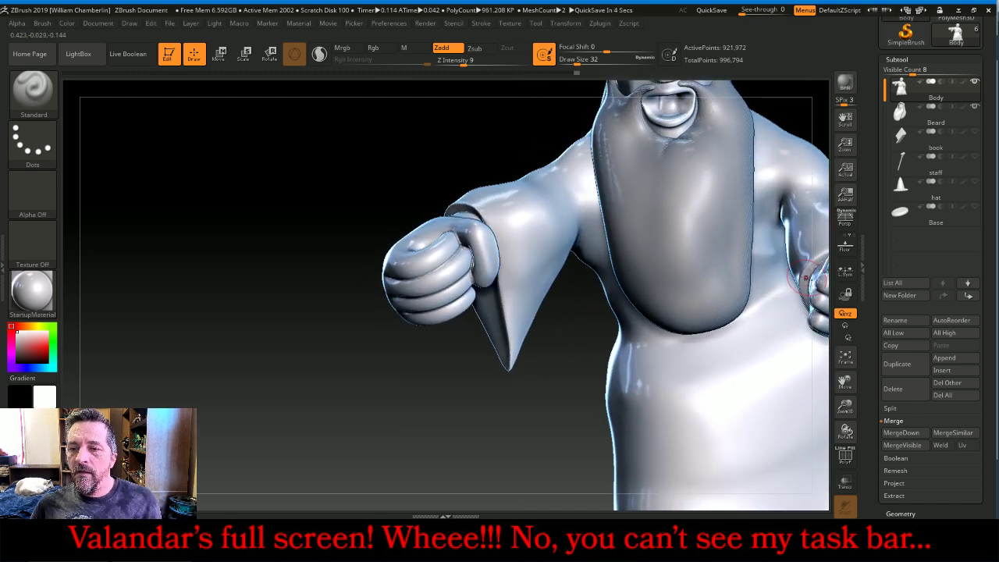
{"action": "left_click", "coordinate": [845, 357]}
{"action": "left_click_drag", "start_coordinate": [812, 365], "coordinate": [740, 370]}
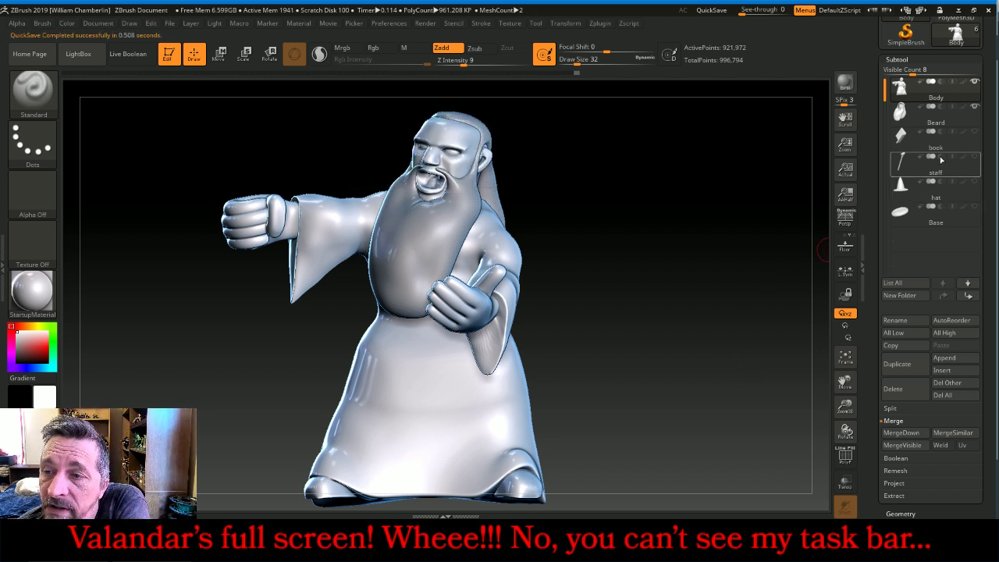
{"action": "left_click", "coordinate": [974, 108]}
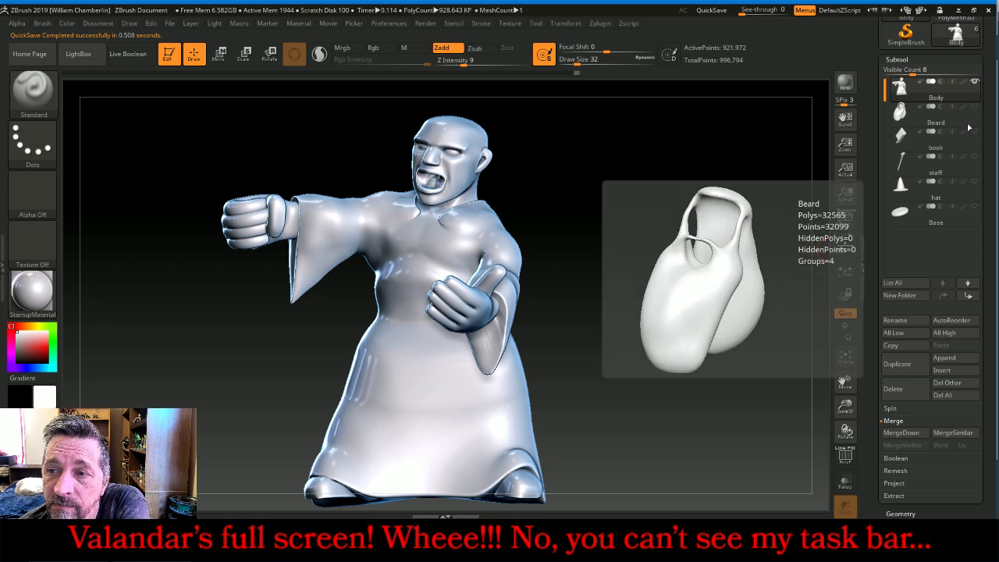
Show the book subtool, make it active, and hide the Body to isolate the book
{"action": "left_click", "coordinate": [975, 132]}
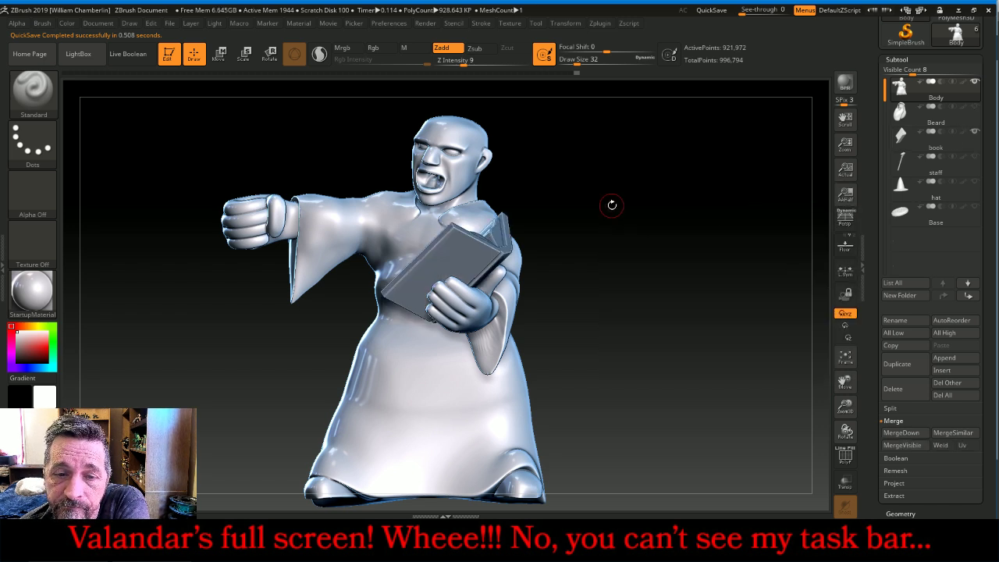
{"action": "left_click_drag", "start_coordinate": [612, 205], "coordinate": [656, 221]}
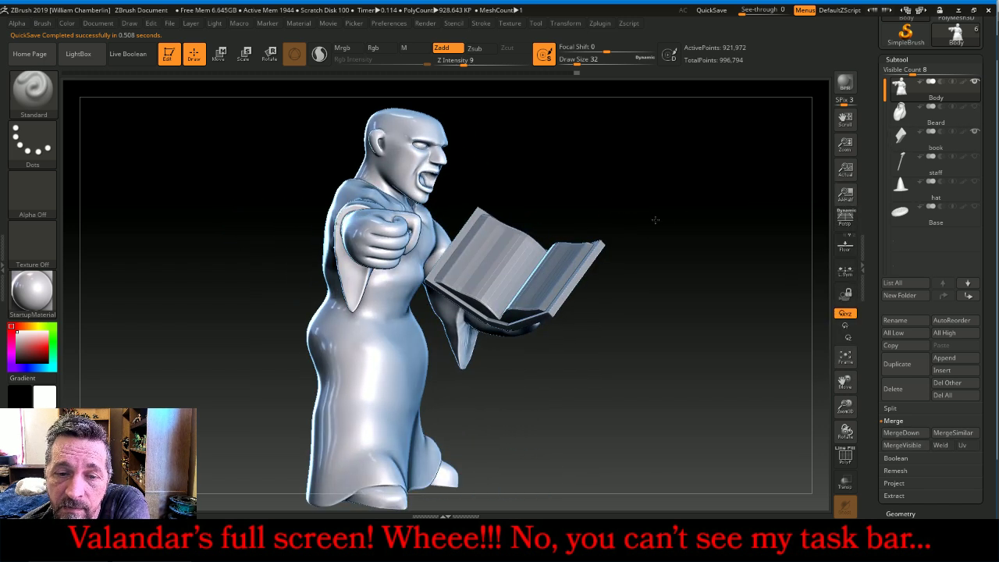
{"action": "left_click", "coordinate": [900, 147]}
{"action": "left_click", "coordinate": [974, 83]}
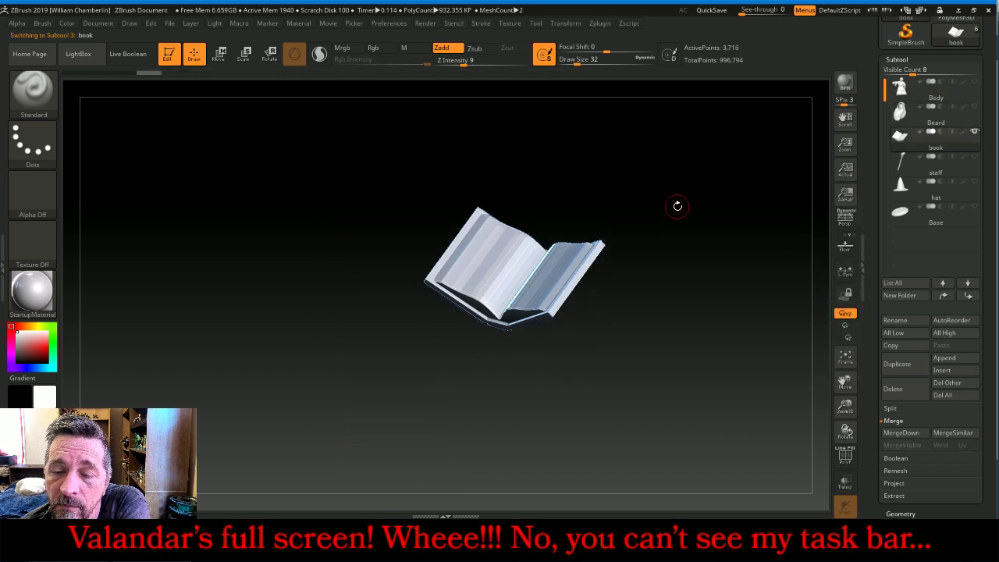
{"action": "left_click_drag", "start_coordinate": [678, 206], "coordinate": [615, 161]}
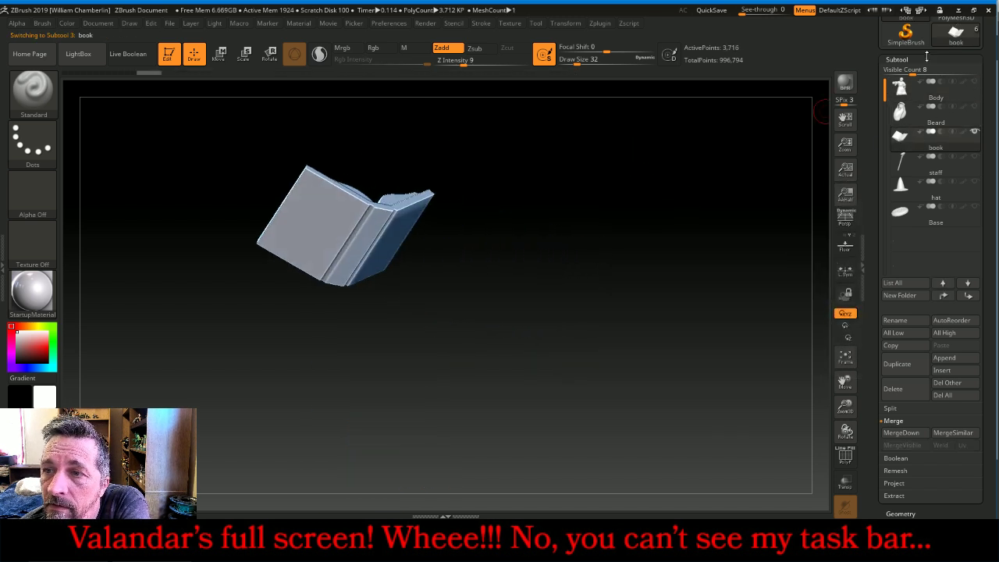
Subdivide the book mesh up to subdivision level 5 and delete its lower subdivision levels
{"action": "left_click", "coordinate": [927, 58]}
{"action": "left_click", "coordinate": [901, 72]}
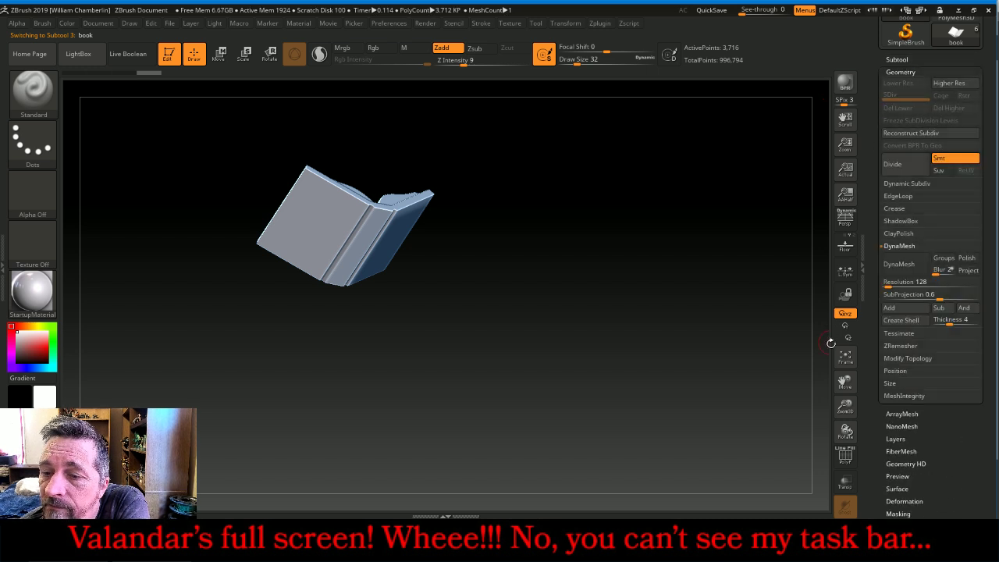
{"action": "left_click", "coordinate": [845, 356]}
{"action": "left_click", "coordinate": [894, 164]}
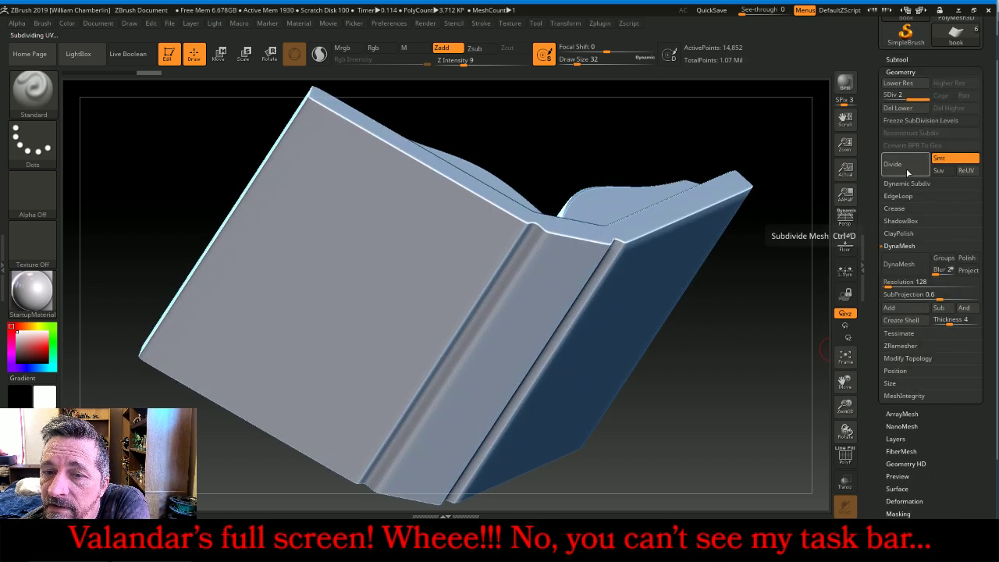
{"action": "left_click", "coordinate": [905, 166]}
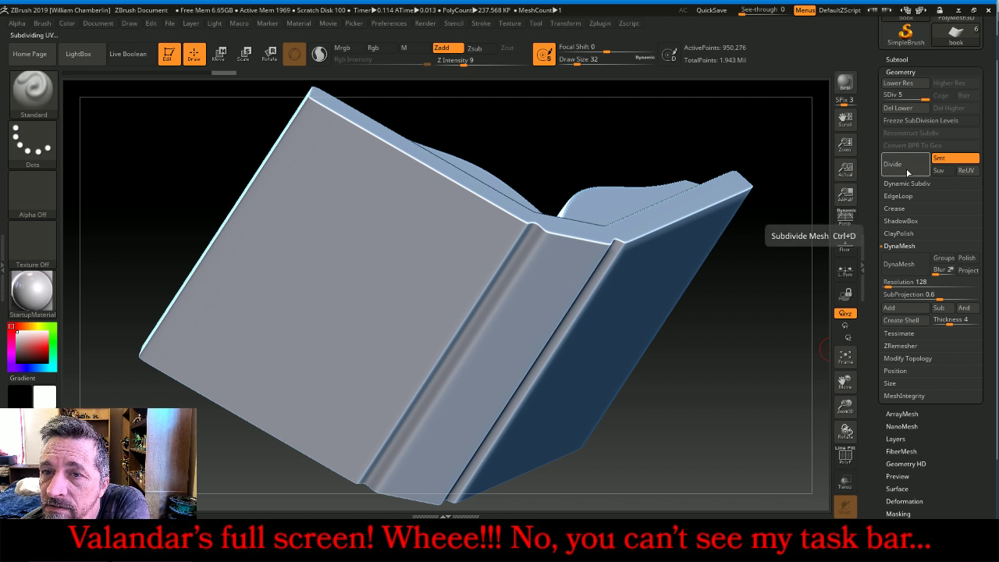
{"action": "left_click", "coordinate": [898, 108]}
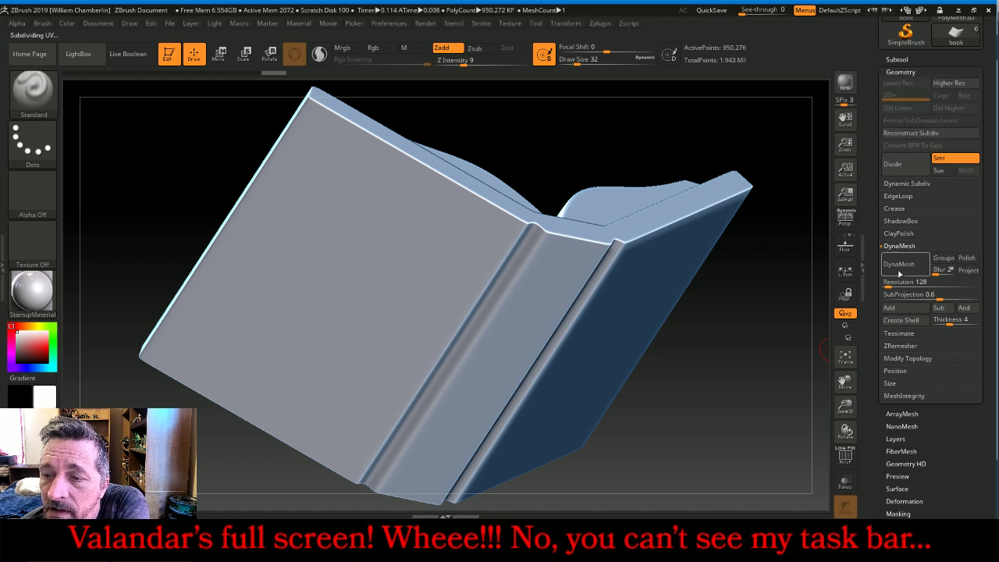
Remesh the book with DynaMesh at a resolution of 512
{"action": "left_click", "coordinate": [900, 281]}
{"action": "type", "text": "51"}
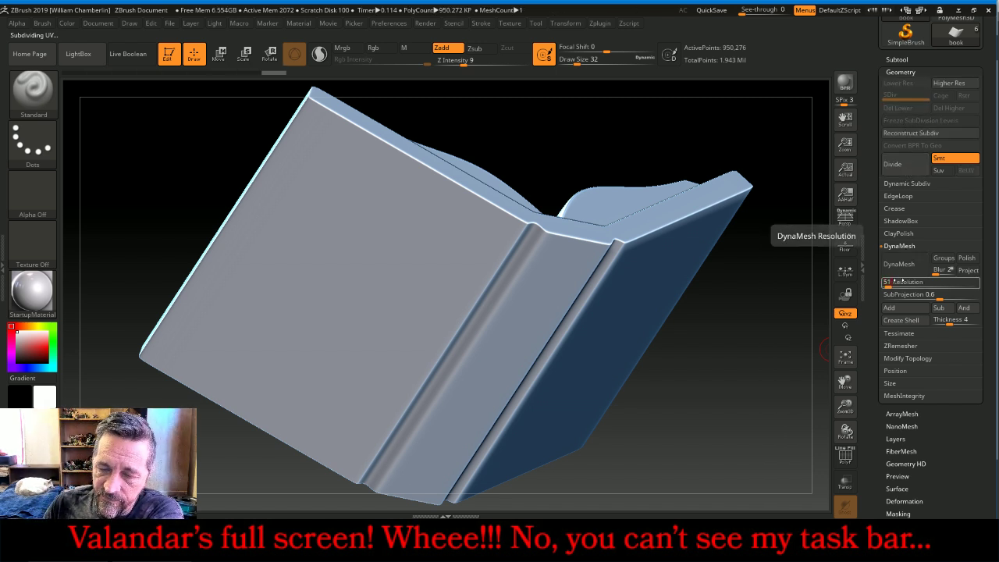
{"action": "key", "text": "Return"}
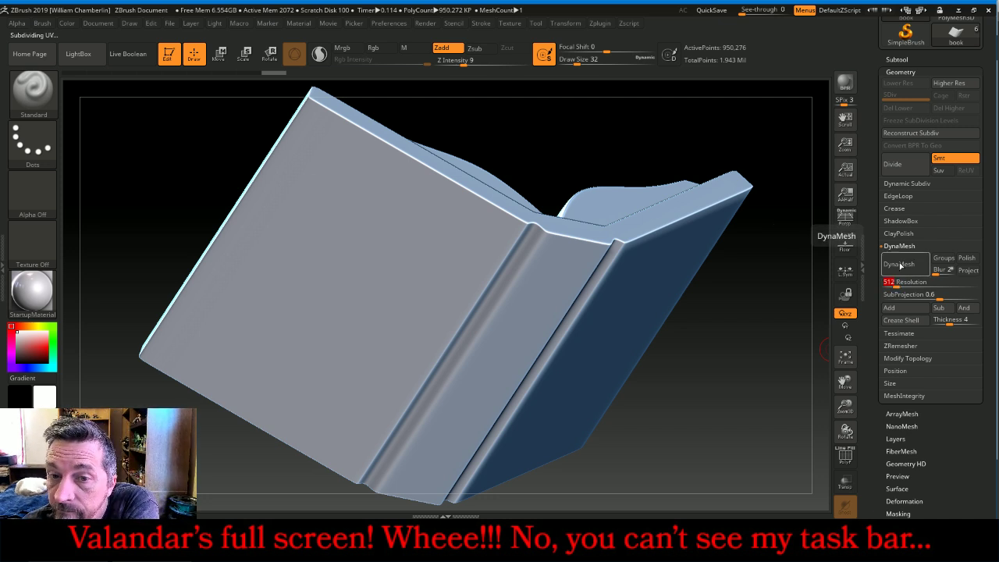
{"action": "left_click", "coordinate": [901, 265]}
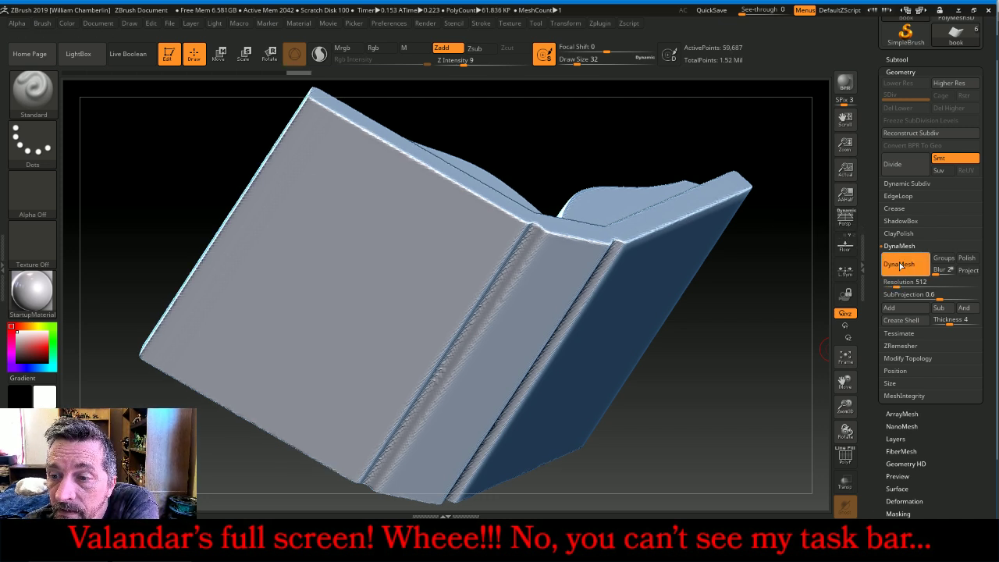
Divide the remeshed book up to subdivision level 3 and delete its lower subdivision levels
{"action": "left_click_drag", "start_coordinate": [781, 269], "coordinate": [812, 274]}
{"action": "left_click", "coordinate": [908, 164]}
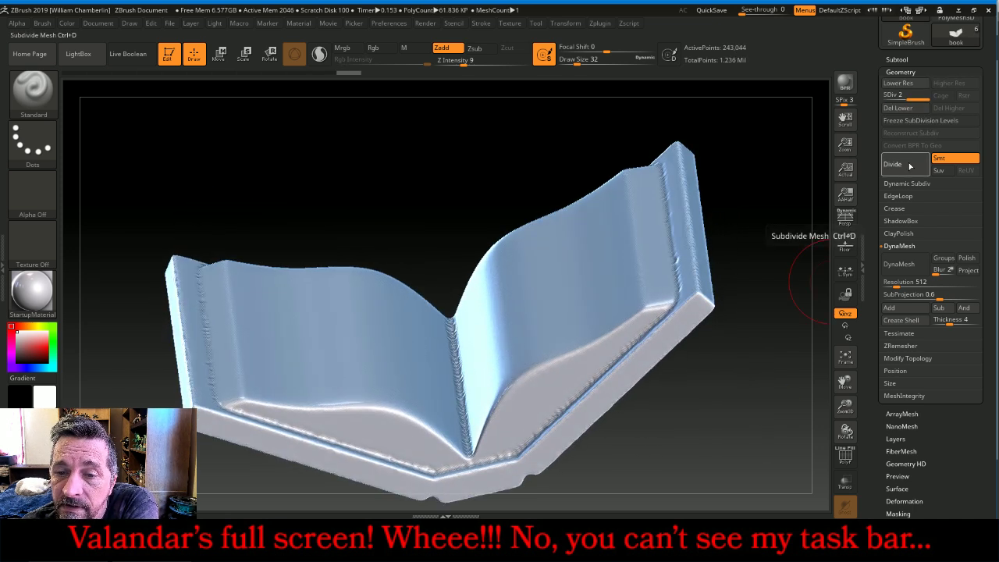
{"action": "left_click", "coordinate": [909, 167]}
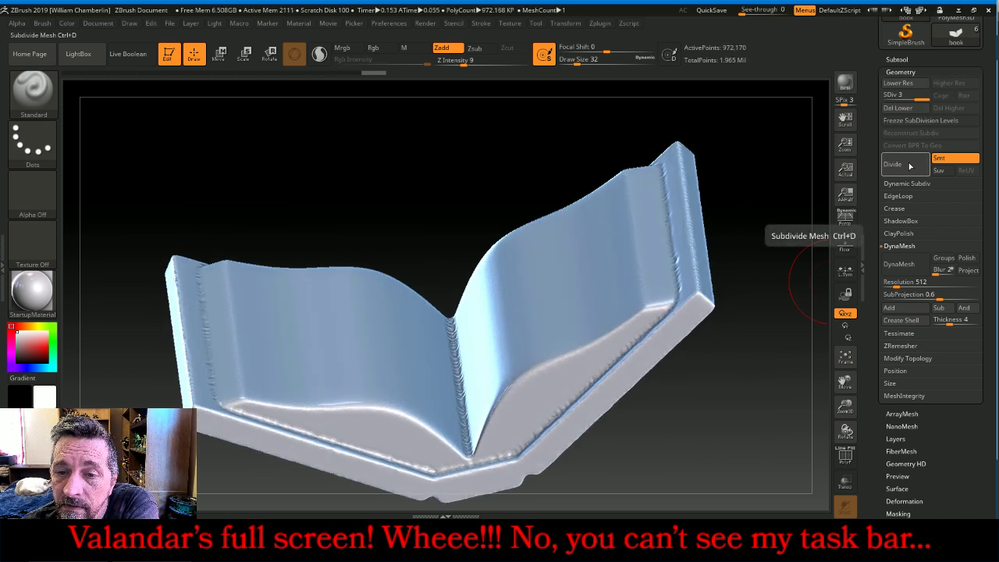
{"action": "left_click", "coordinate": [898, 109]}
Face the outside of the book's cover and set the brush draw size to 9
{"action": "left_click_drag", "start_coordinate": [785, 289], "coordinate": [746, 285]}
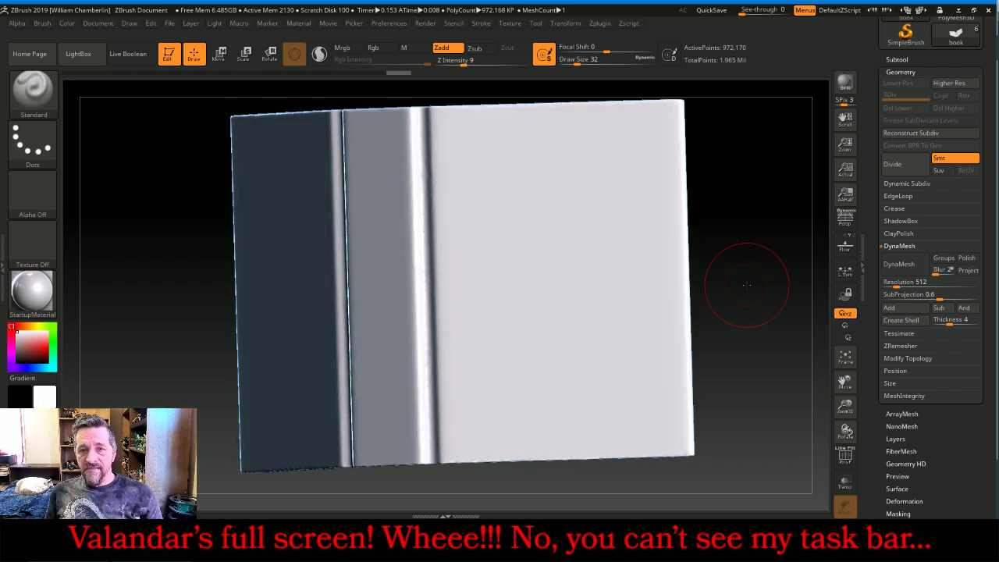
{"action": "left_click_drag", "start_coordinate": [747, 285], "coordinate": [660, 292]}
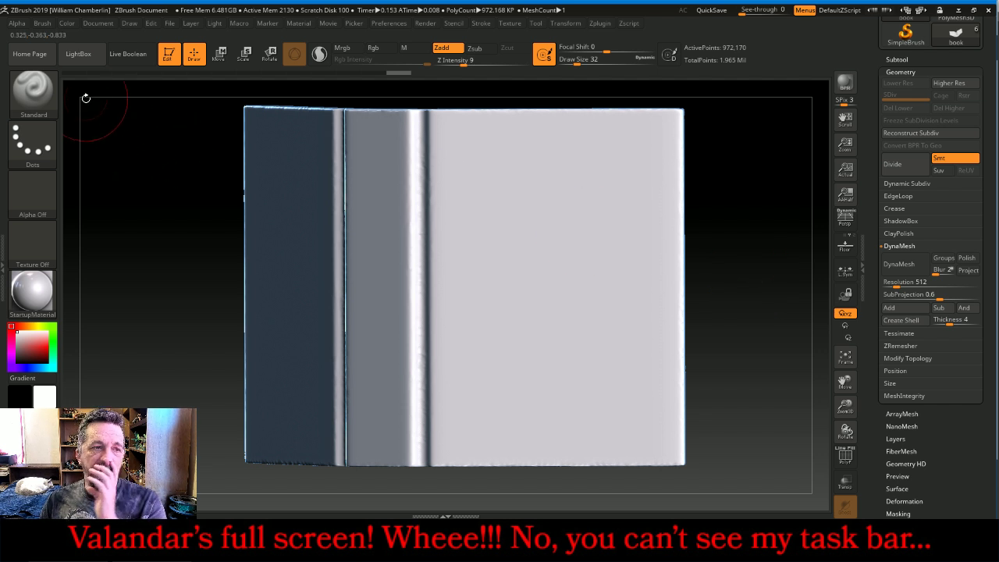
{"action": "left_click", "coordinate": [53, 94]}
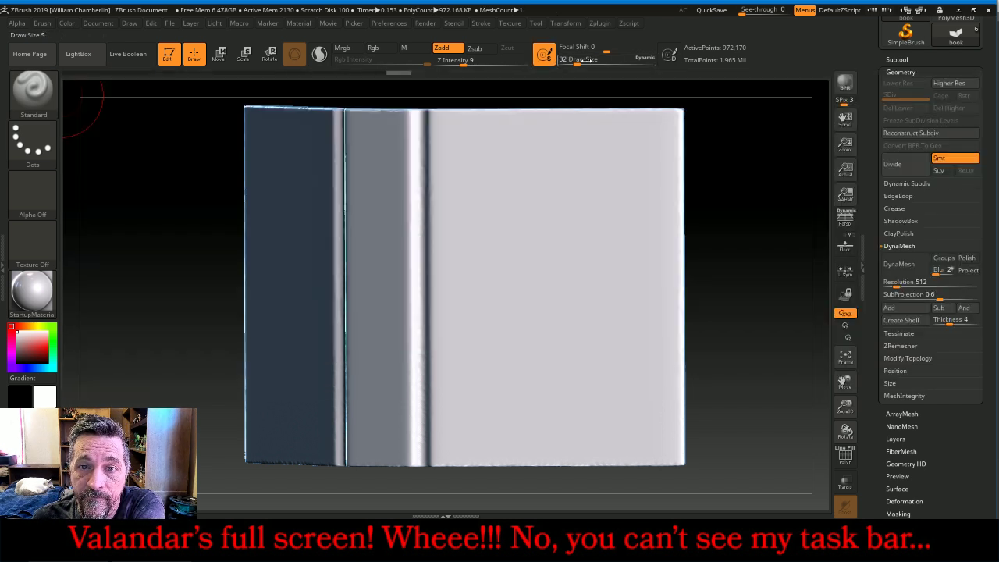
{"action": "left_click_drag", "start_coordinate": [578, 61], "coordinate": [568, 61]}
{"action": "left_click", "coordinate": [958, 59]}
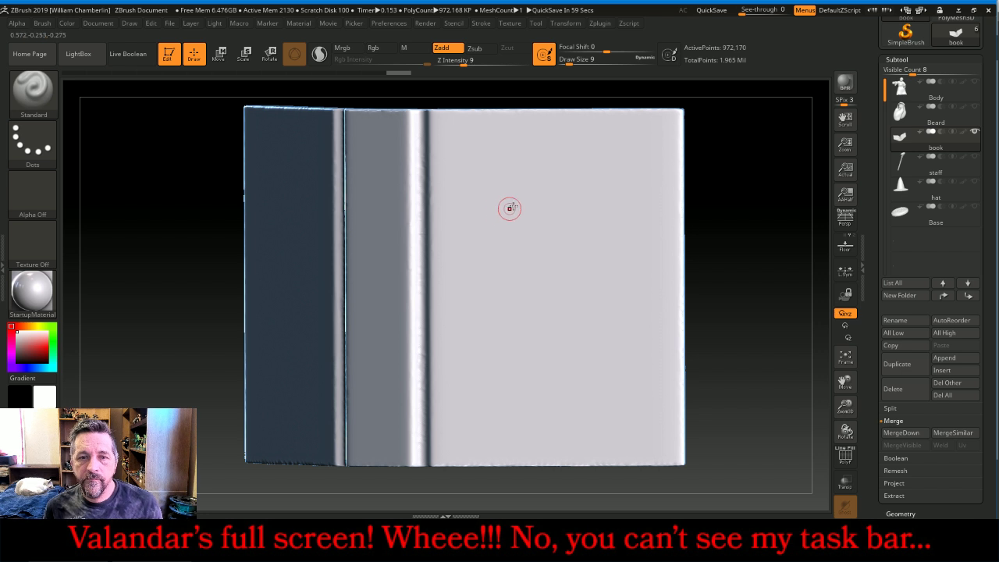
{"action": "key", "text": "ctrl"}
{"action": "left_click_drag", "start_coordinate": [553, 166], "coordinate": [527, 203], "text": "ctrl"}
{"action": "key", "text": "ctrl+z"}
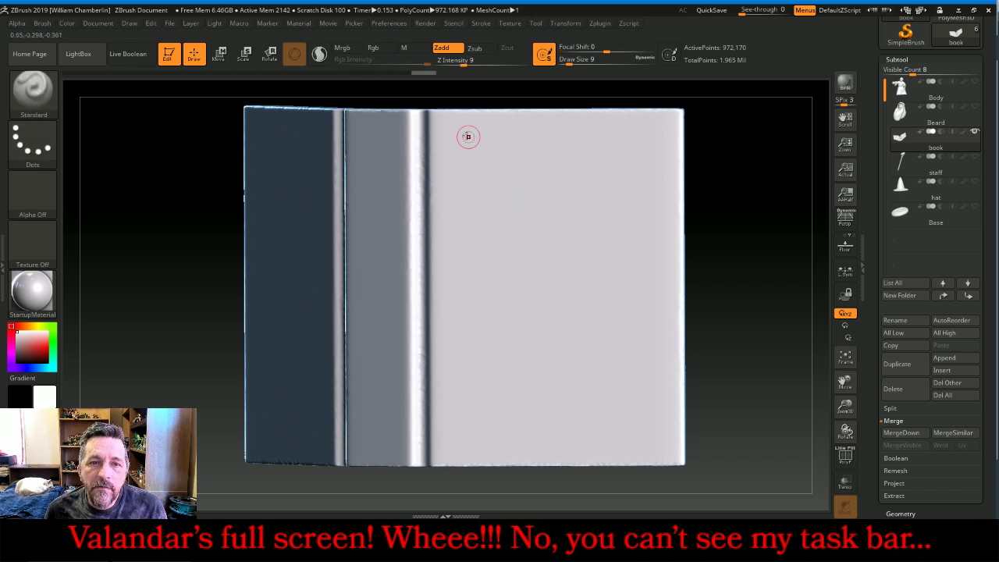
{"action": "left_click_drag", "start_coordinate": [442, 121], "coordinate": [442, 127], "text": "ctrl"}
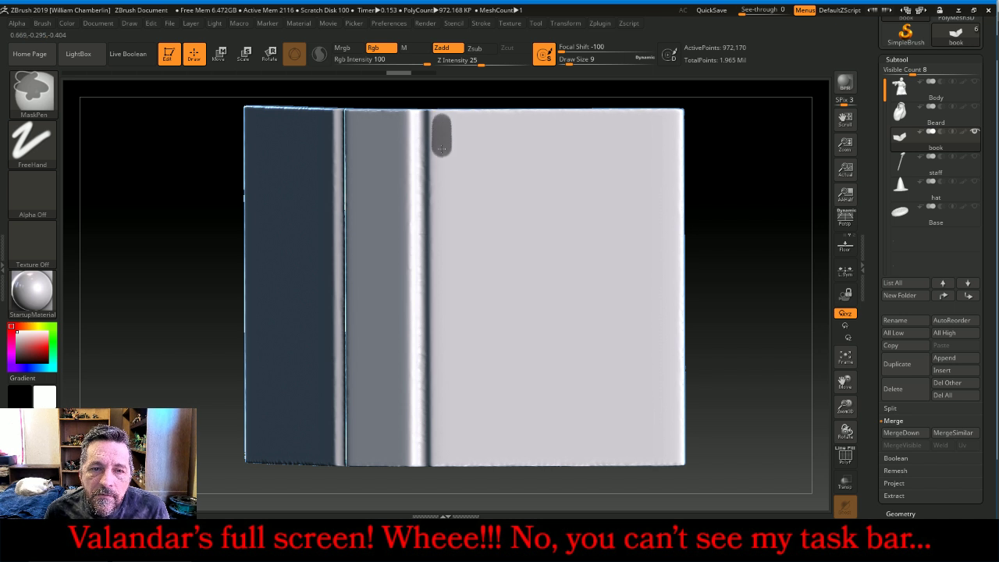
{"action": "left_click_drag", "start_coordinate": [727, 196], "coordinate": [734, 185], "text": "ctrl"}
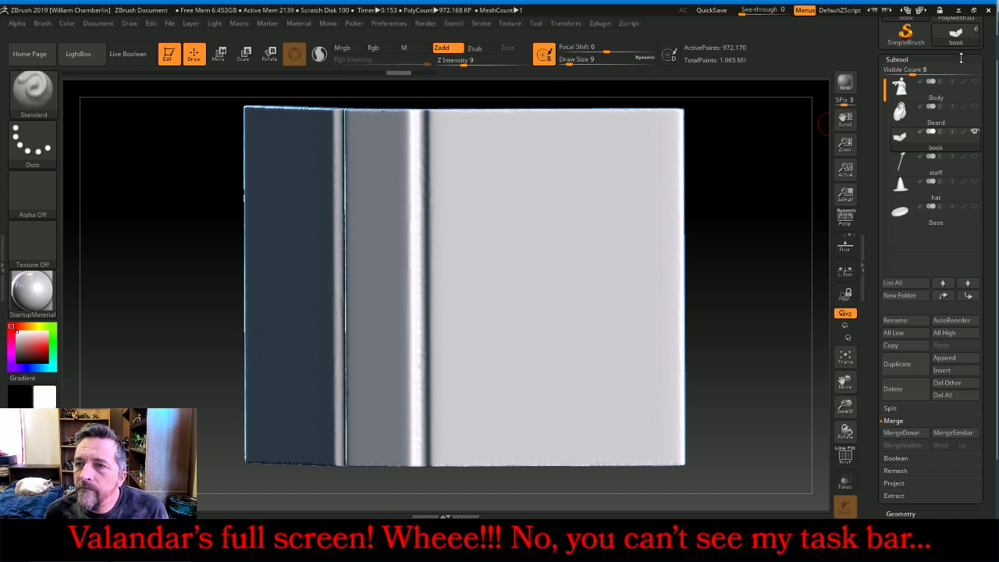
Turn on LazyMouse to steady the freehand masking strokes
{"action": "left_click_drag", "start_coordinate": [961, 58], "coordinate": [954, 491]}
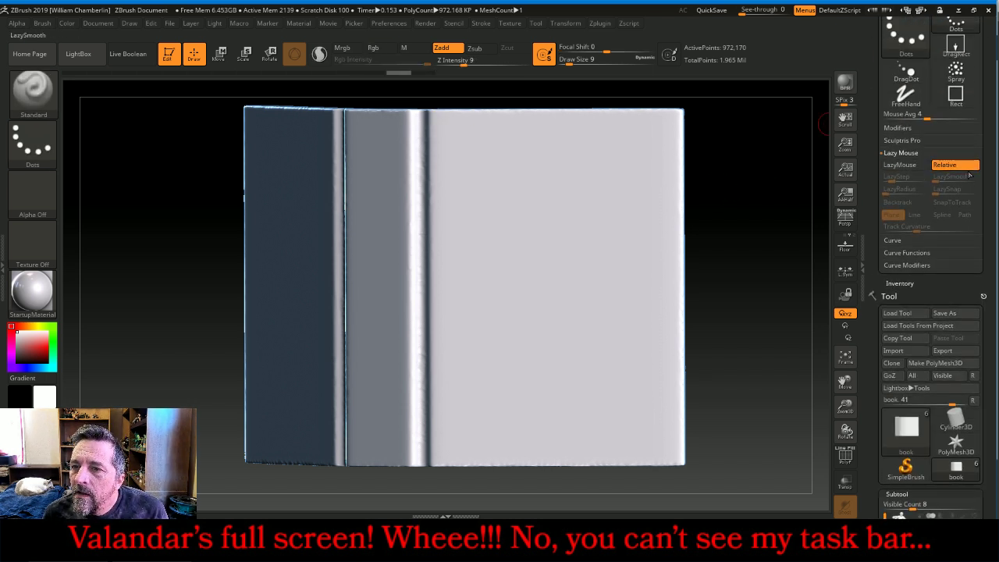
{"action": "left_click", "coordinate": [904, 165]}
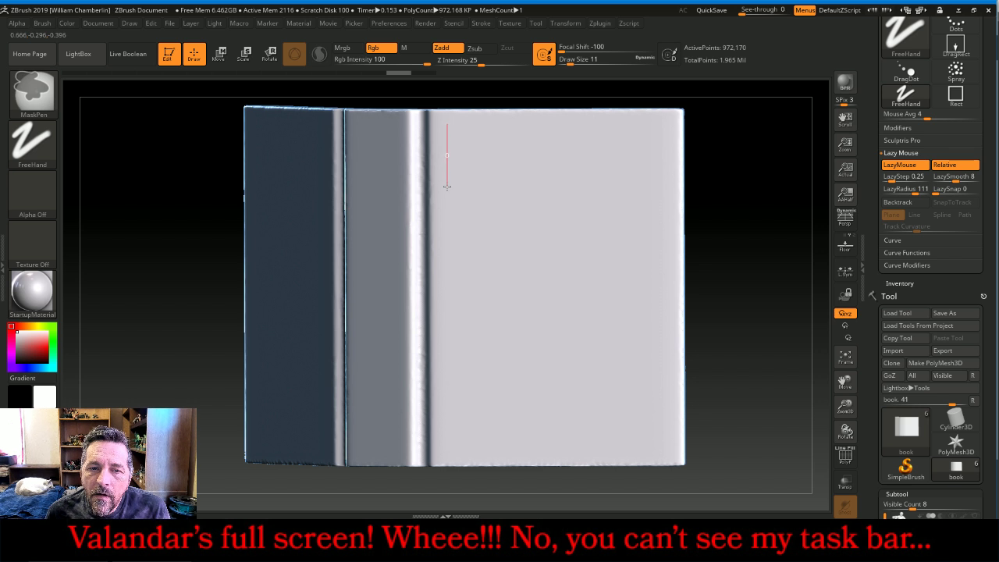
Paint a rectangular mask border just inside the edges of the first outer cover, using draw size 11
{"action": "left_click_drag", "start_coordinate": [446, 186], "coordinate": [447, 307]}
{"action": "left_click_drag", "start_coordinate": [448, 322], "coordinate": [446, 502]}
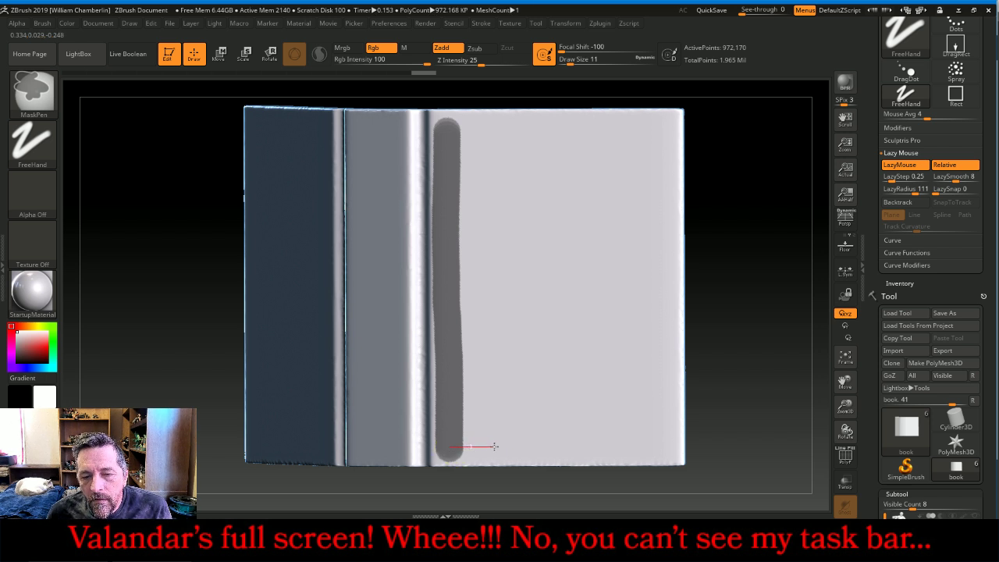
{"action": "left_click_drag", "start_coordinate": [510, 445], "coordinate": [687, 443]}
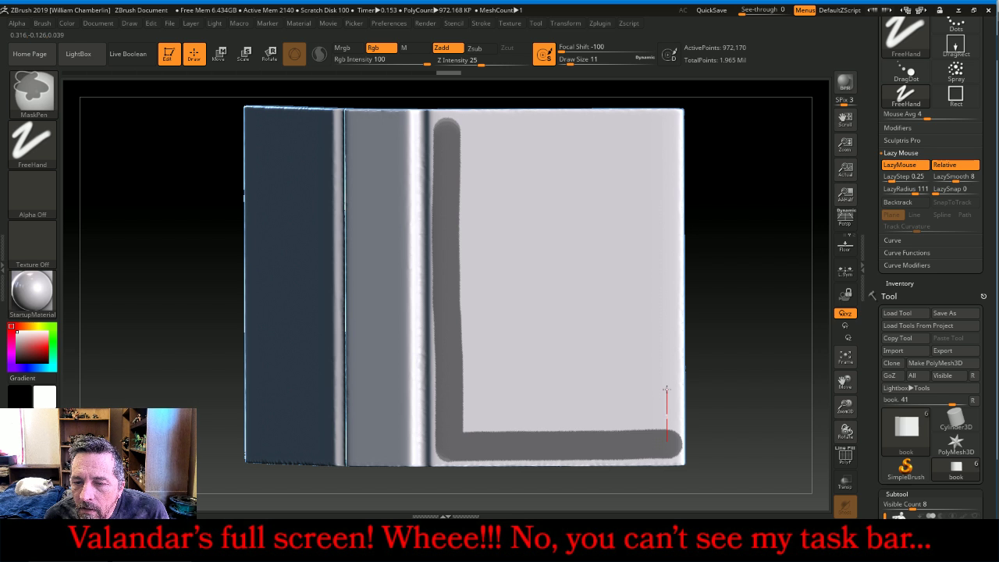
{"action": "left_click_drag", "start_coordinate": [667, 378], "coordinate": [660, 72]}
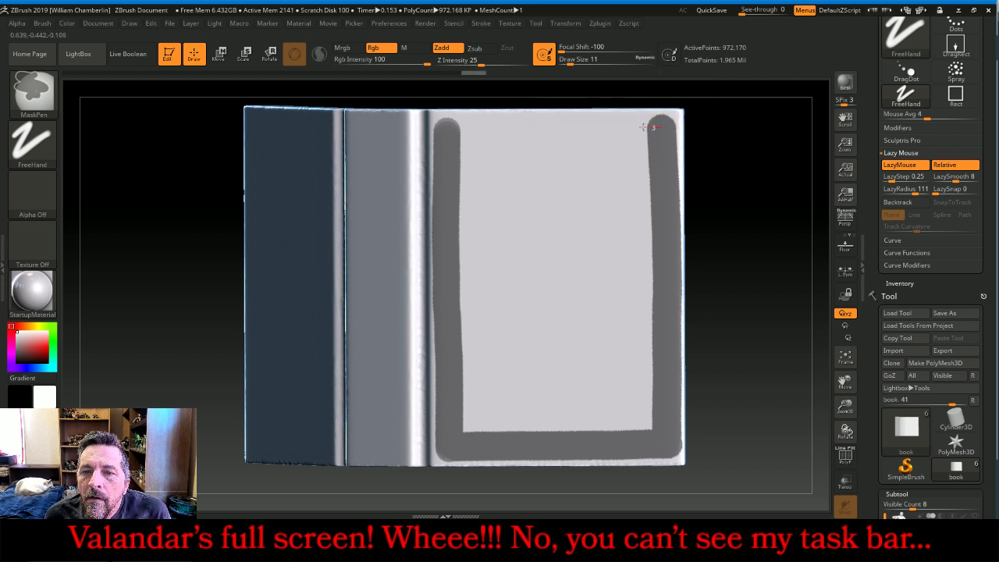
{"action": "left_click_drag", "start_coordinate": [600, 127], "coordinate": [393, 121]}
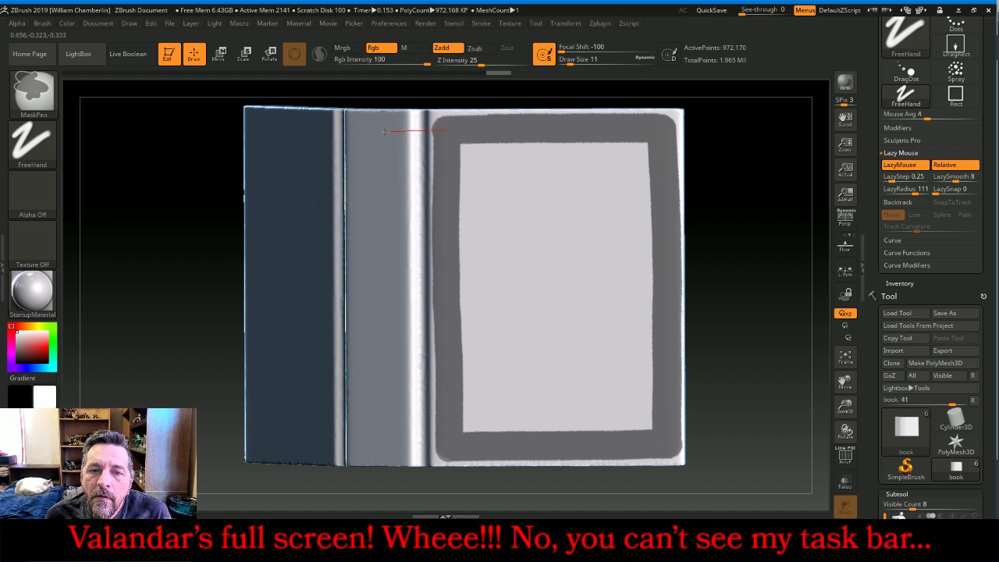
{"action": "left_click_drag", "start_coordinate": [385, 132], "coordinate": [407, 135], "text": "ctrl"}
Paint a matching mask border on the other outer cover, and clear all masking from the book
{"action": "left_click_drag", "start_coordinate": [752, 304], "coordinate": [717, 255], "text": "ctrl"}
{"action": "key", "text": "ctrl"}
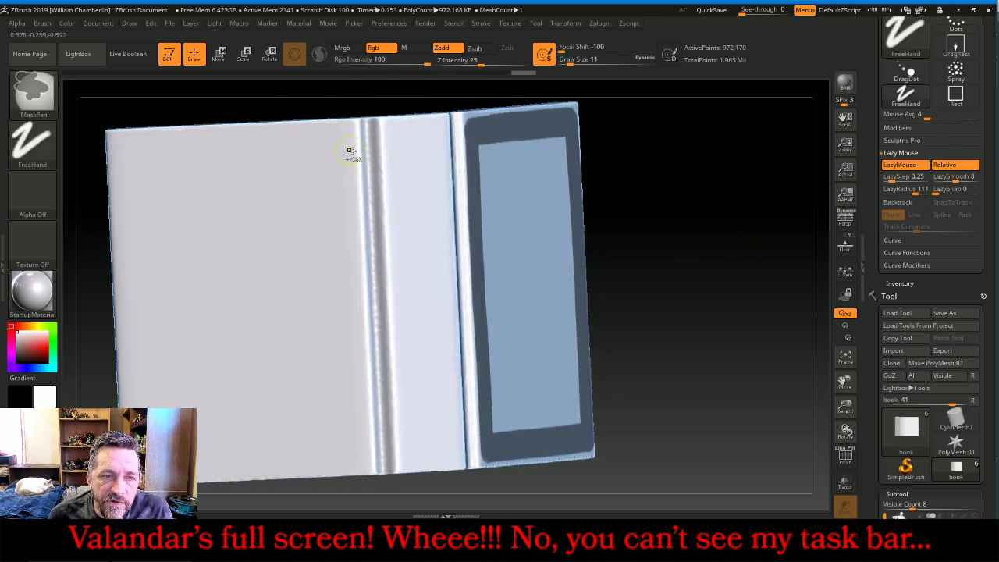
{"action": "key", "text": "ctrl"}
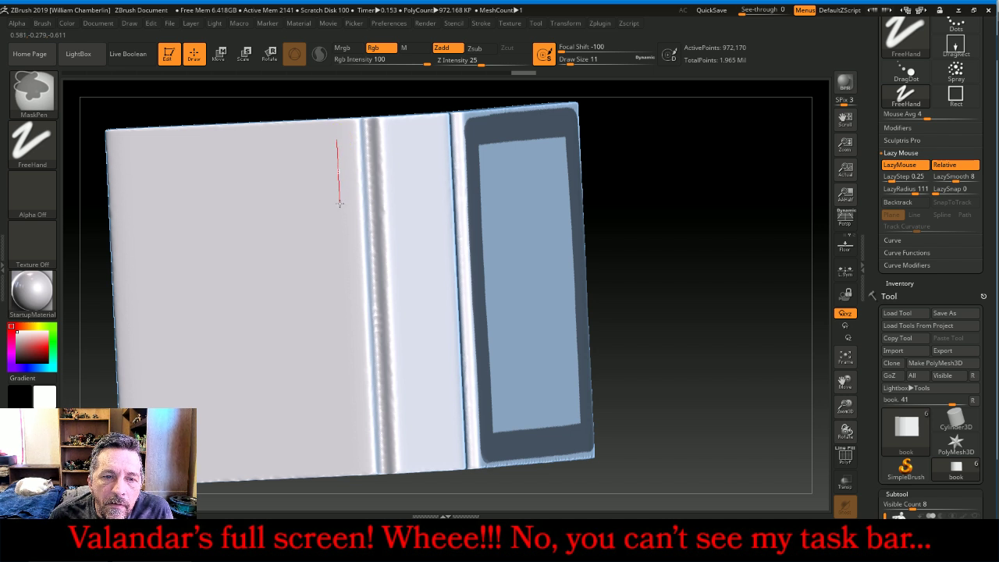
{"action": "left_click_drag", "start_coordinate": [340, 203], "coordinate": [355, 518], "text": "ctrl"}
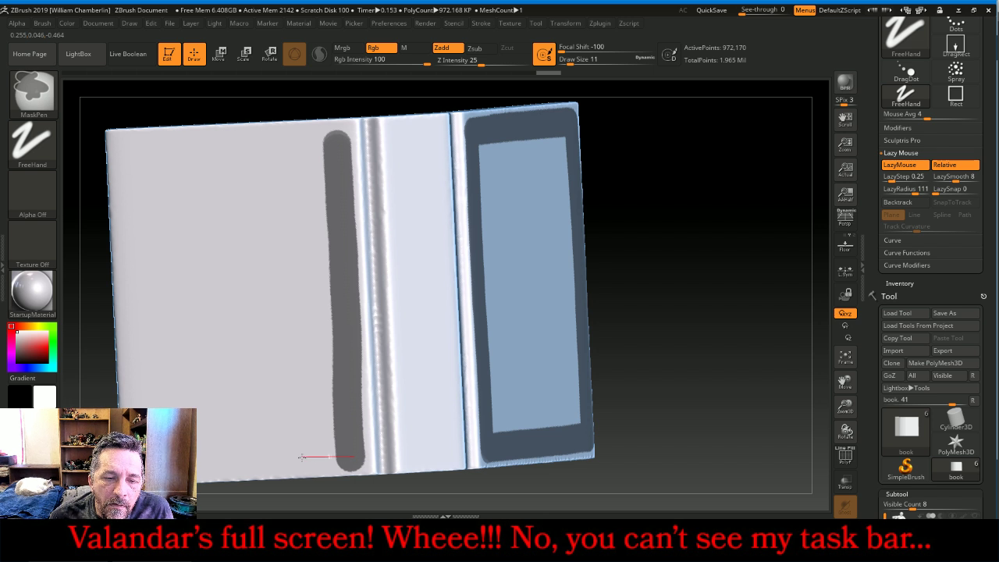
{"action": "left_click_drag", "start_coordinate": [302, 457], "coordinate": [132, 467], "text": "ctrl"}
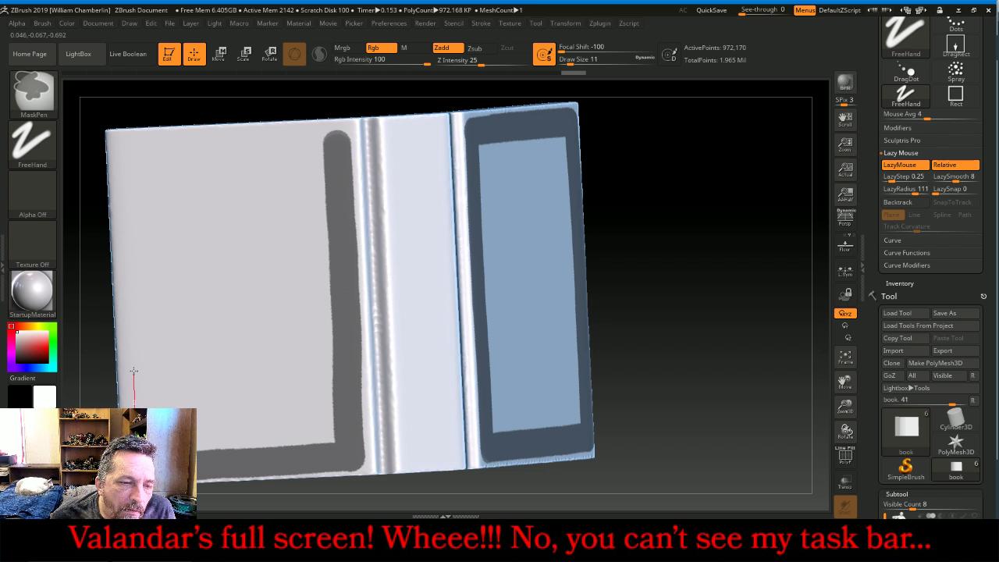
{"action": "mouse_move", "coordinate": [134, 335]}
{"action": "left_mouse_down", "text": "ctrl"}
{"action": "mouse_move", "coordinate": [123, 101]}
{"action": "mouse_move", "coordinate": [129, 112]}
{"action": "left_mouse_up", "text": "ctrl"}
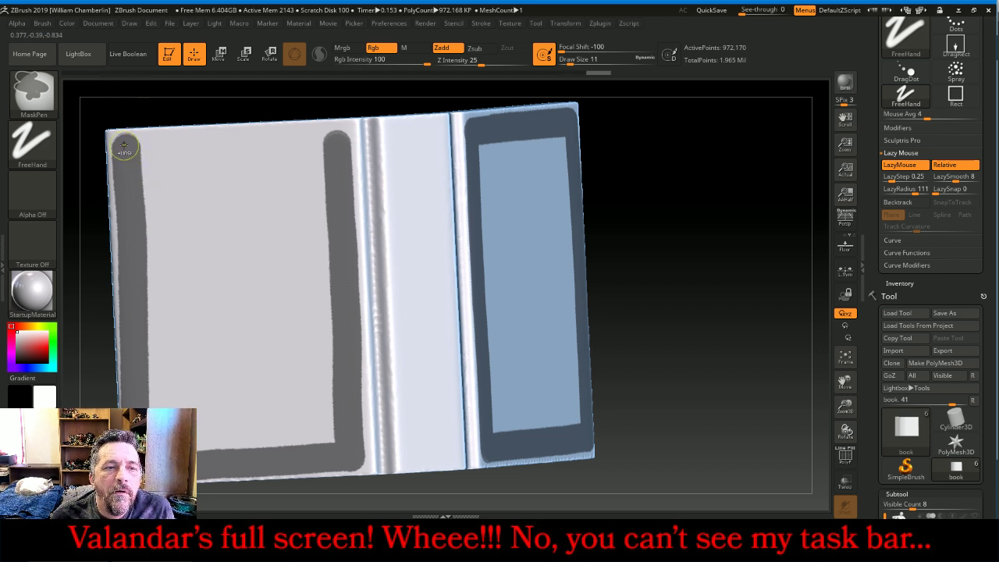
{"action": "left_click_drag", "start_coordinate": [201, 141], "coordinate": [312, 127], "text": "ctrl"}
{"action": "left_click_drag", "start_coordinate": [698, 223], "coordinate": [725, 257], "text": "ctrl"}
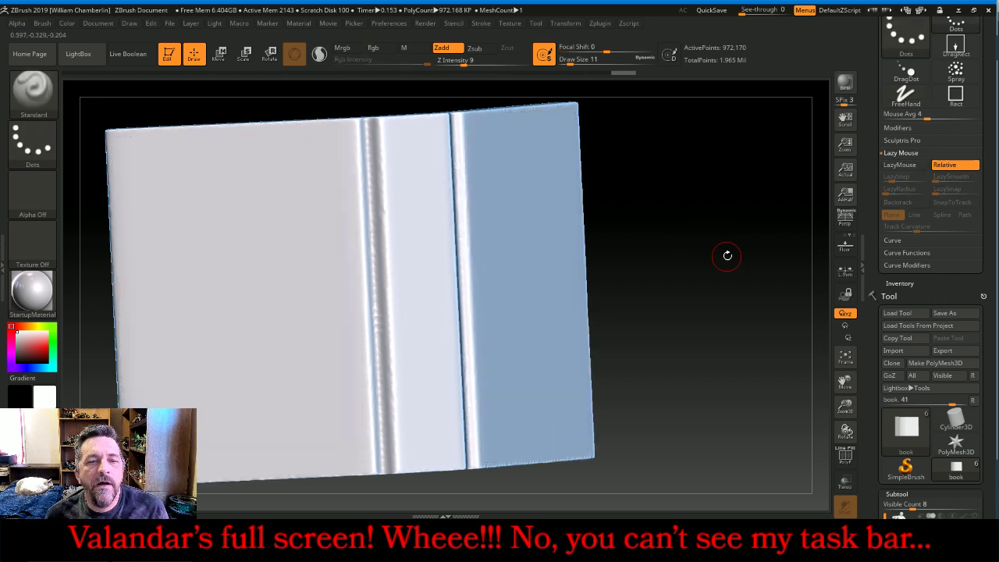
{"action": "left_click", "coordinate": [6, 257]}
{"action": "left_click_drag", "start_coordinate": [91, 308], "coordinate": [83, 264]}
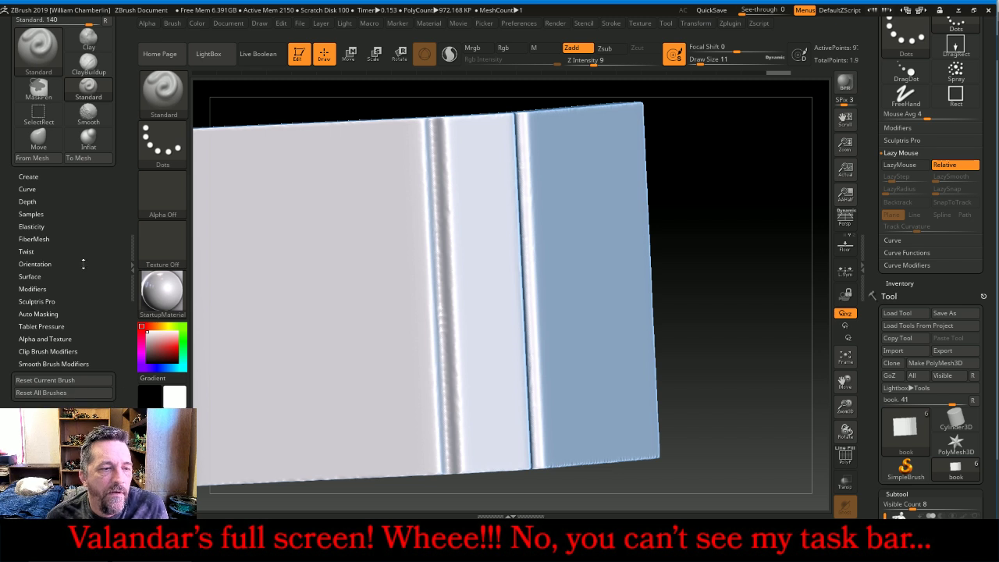
{"action": "left_click", "coordinate": [64, 314]}
{"action": "key", "text": "ctrl"}
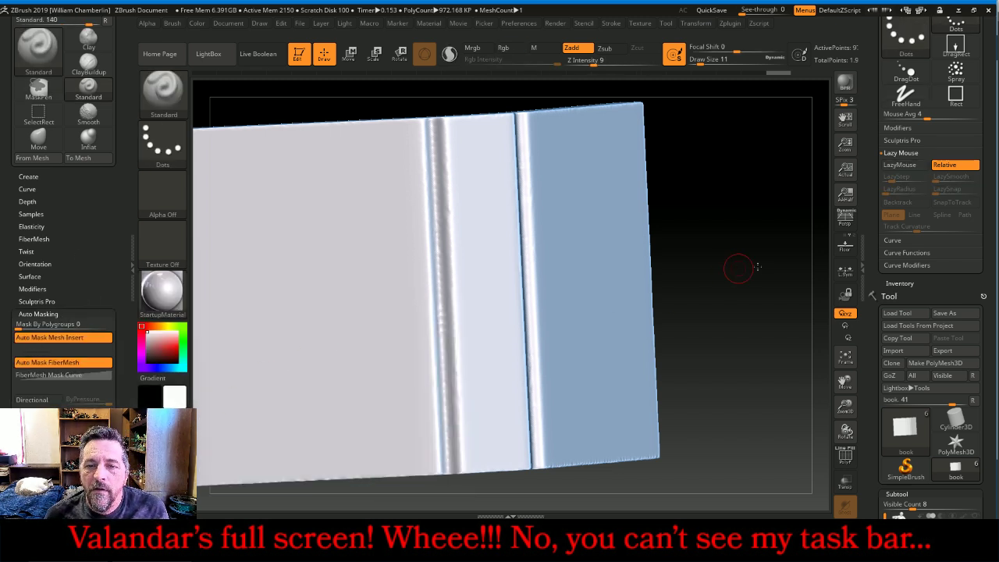
{"action": "left_click_drag", "start_coordinate": [739, 267], "coordinate": [774, 293]}
{"action": "left_click", "coordinate": [850, 368]}
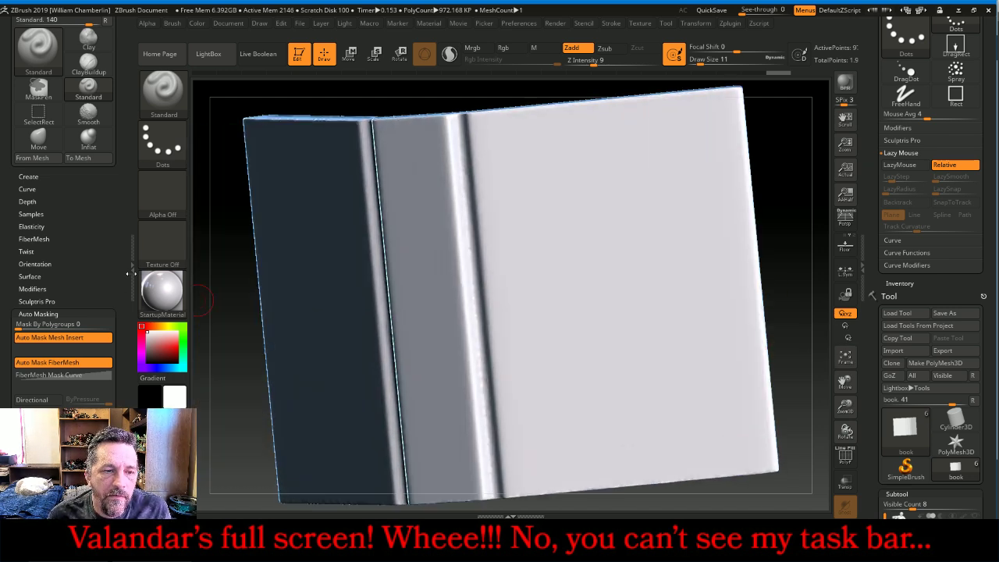
{"action": "left_click", "coordinate": [134, 270]}
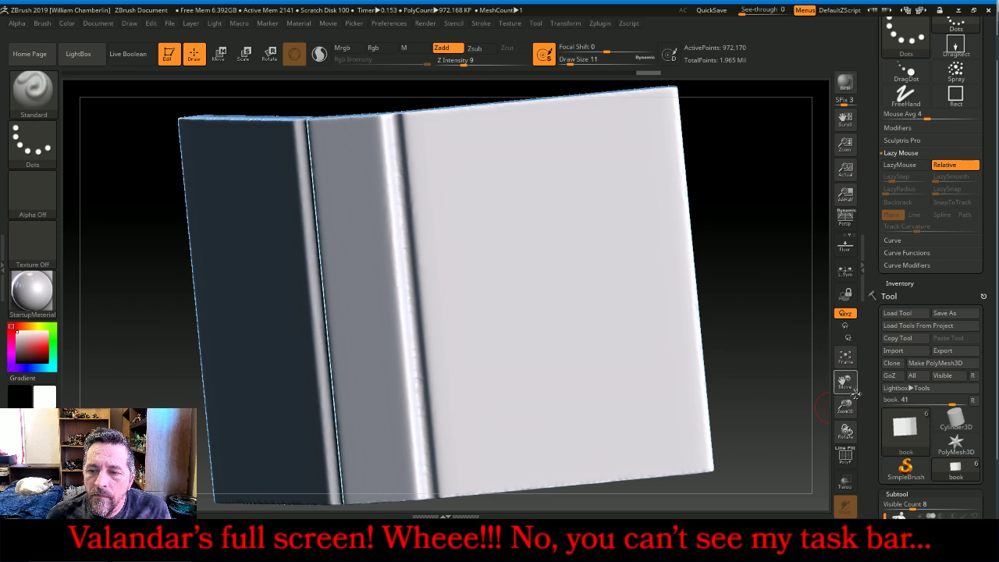
View the book from its end and mask the lowest strip of the spine and cover with a rectangular mask
{"action": "left_click_drag", "start_coordinate": [781, 267], "coordinate": [775, 376]}
{"action": "mouse_move", "coordinate": [758, 430]}
{"action": "left_mouse_down", "text": "ctrl"}
{"action": "mouse_move", "coordinate": [402, 419]}
{"action": "mouse_move", "coordinate": [306, 391]}
{"action": "left_mouse_up", "text": "ctrl"}
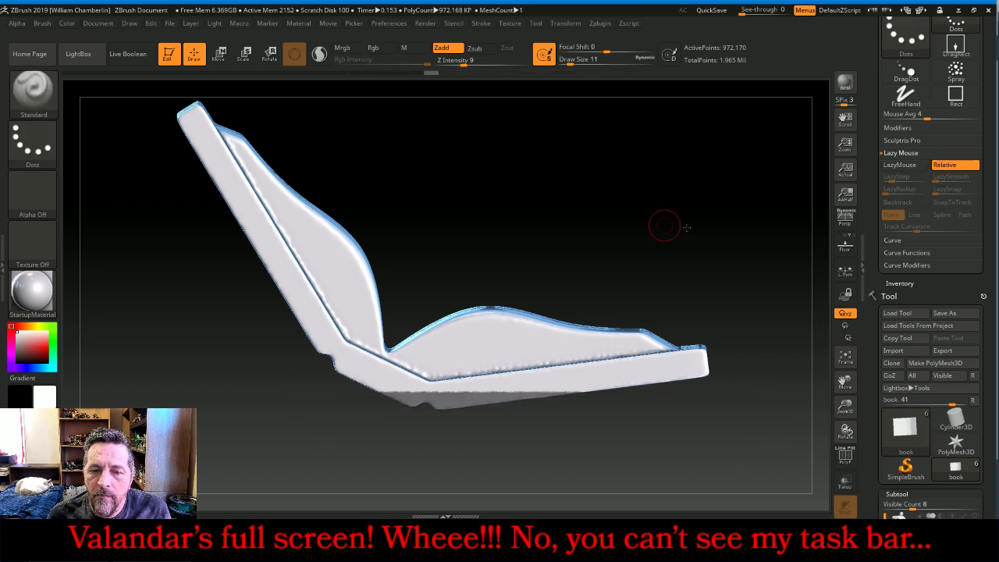
{"action": "left_click_drag", "start_coordinate": [665, 227], "coordinate": [666, 268]}
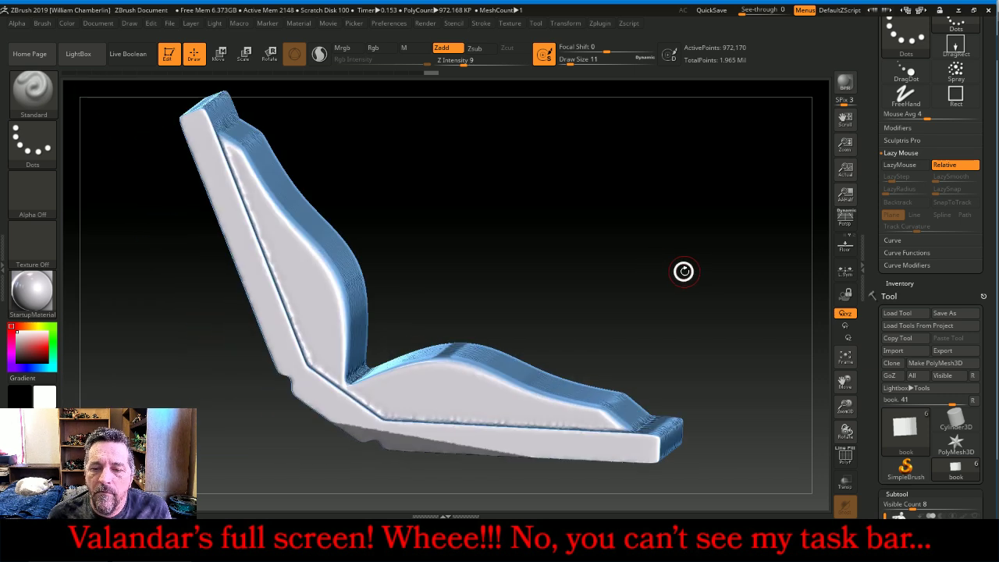
{"action": "right_click", "coordinate": [684, 271]}
{"action": "right_click", "coordinate": [616, 189]}
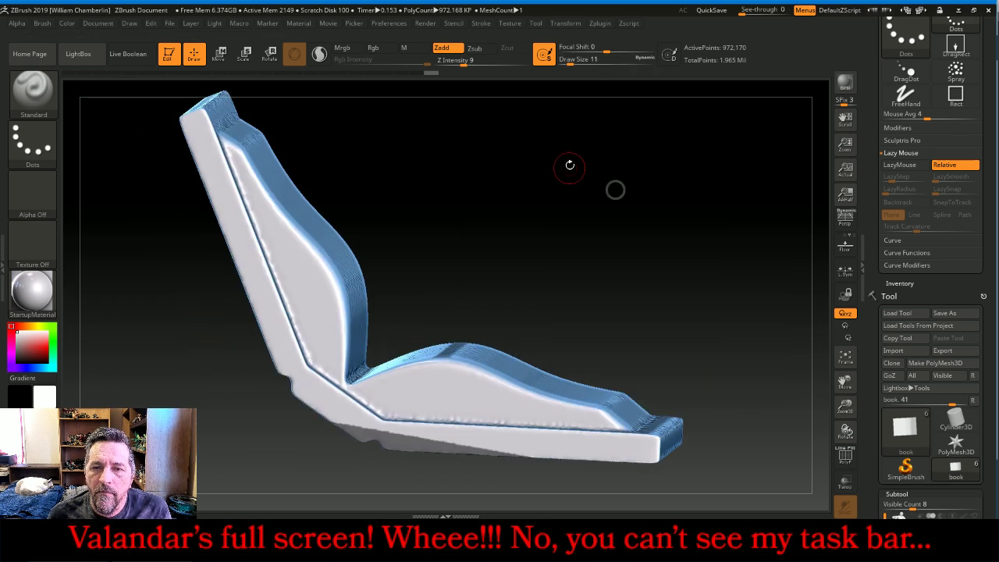
View the book end-on and mask the outer faces of the first cover and the spine with rectangular masks
{"action": "left_click_drag", "start_coordinate": [576, 145], "coordinate": [602, 156]}
{"action": "right_click_drag", "start_coordinate": [710, 424], "coordinate": [644, 371]}
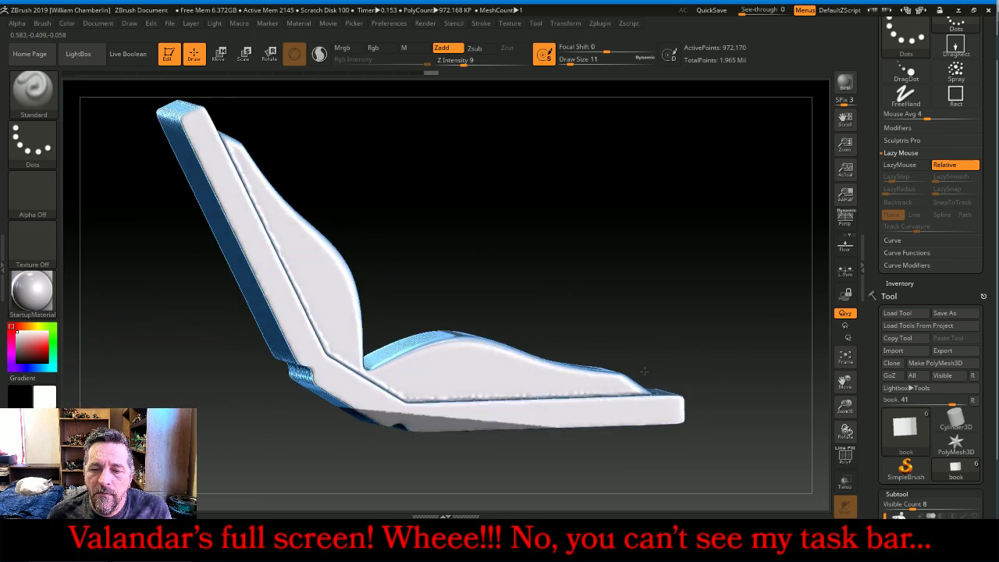
{"action": "right_click", "coordinate": [751, 386]}
{"action": "right_click_drag", "start_coordinate": [729, 286], "coordinate": [744, 311]}
{"action": "mouse_move", "coordinate": [726, 459]}
{"action": "left_mouse_down", "text": "ctrl"}
{"action": "mouse_move", "coordinate": [538, 450]}
{"action": "mouse_move", "coordinate": [455, 416]}
{"action": "left_mouse_up", "text": "ctrl"}
{"action": "mouse_move", "coordinate": [663, 259]}
{"action": "right_mouse_down"}
{"action": "mouse_move", "coordinate": [698, 247]}
{"action": "mouse_move", "coordinate": [669, 234]}
{"action": "mouse_move", "coordinate": [667, 268]}
{"action": "mouse_move", "coordinate": [704, 286]}
{"action": "mouse_move", "coordinate": [643, 299]}
{"action": "mouse_move", "coordinate": [666, 313]}
{"action": "right_mouse_up"}
{"action": "key", "text": "ctrl"}
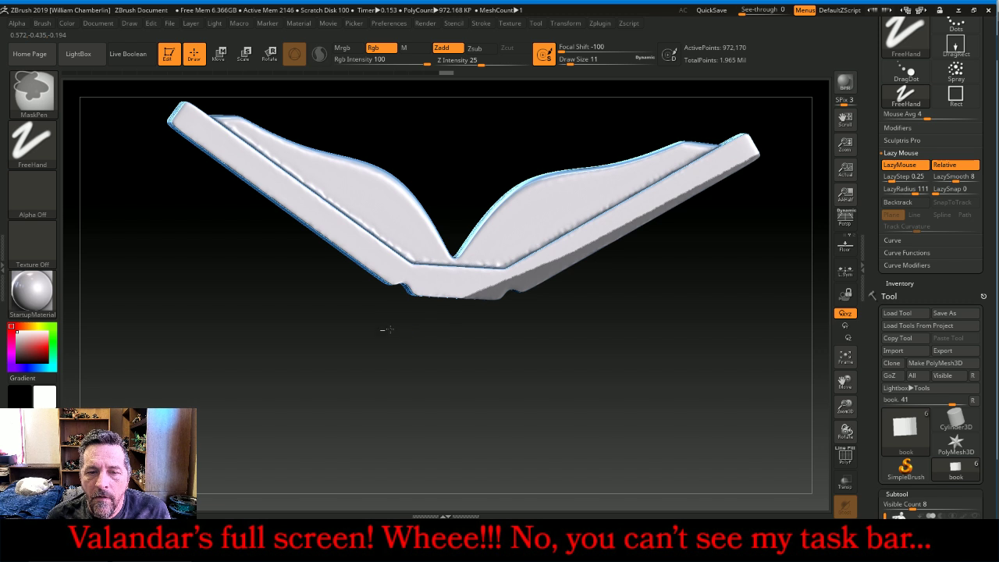
{"action": "left_click_drag", "start_coordinate": [382, 330], "coordinate": [542, 281], "text": "ctrl"}
Level the remaining cover in the end view and mask its outer face with a rectangular mask
{"action": "mouse_move", "coordinate": [581, 372]}
{"action": "right_mouse_down"}
{"action": "mouse_move", "coordinate": [651, 361]}
{"action": "mouse_move", "coordinate": [634, 363]}
{"action": "right_mouse_up"}
{"action": "left_click_drag", "start_coordinate": [634, 363], "coordinate": [614, 330]}
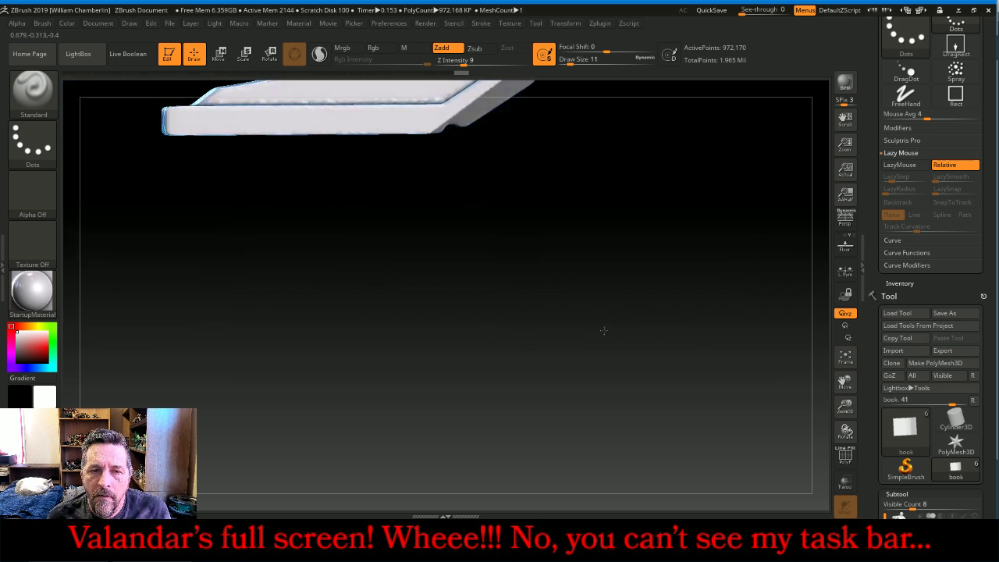
{"action": "left_click", "coordinate": [853, 357]}
{"action": "left_click_drag", "start_coordinate": [844, 382], "coordinate": [861, 285]}
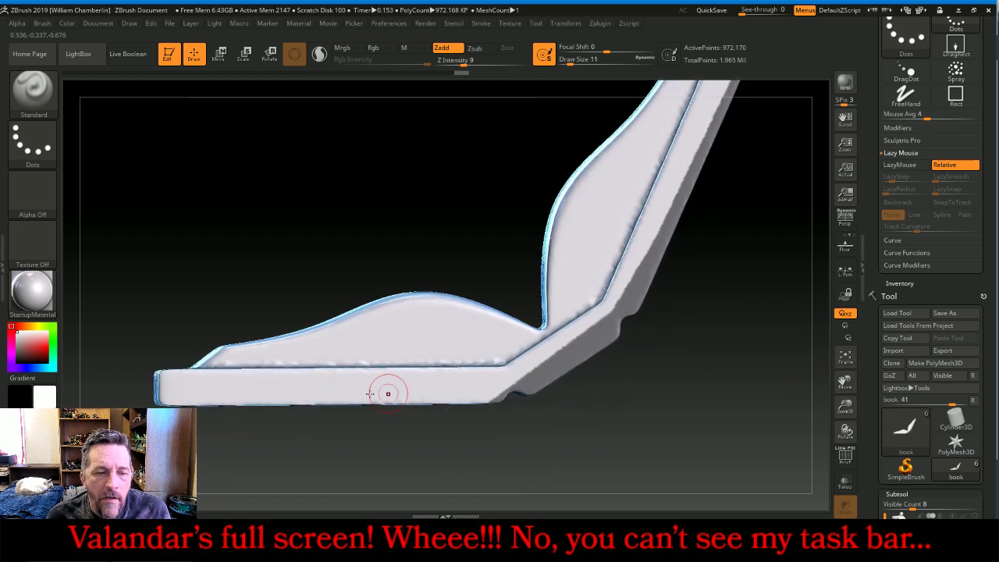
{"action": "left_click_drag", "start_coordinate": [130, 462], "coordinate": [535, 388], "text": "ctrl"}
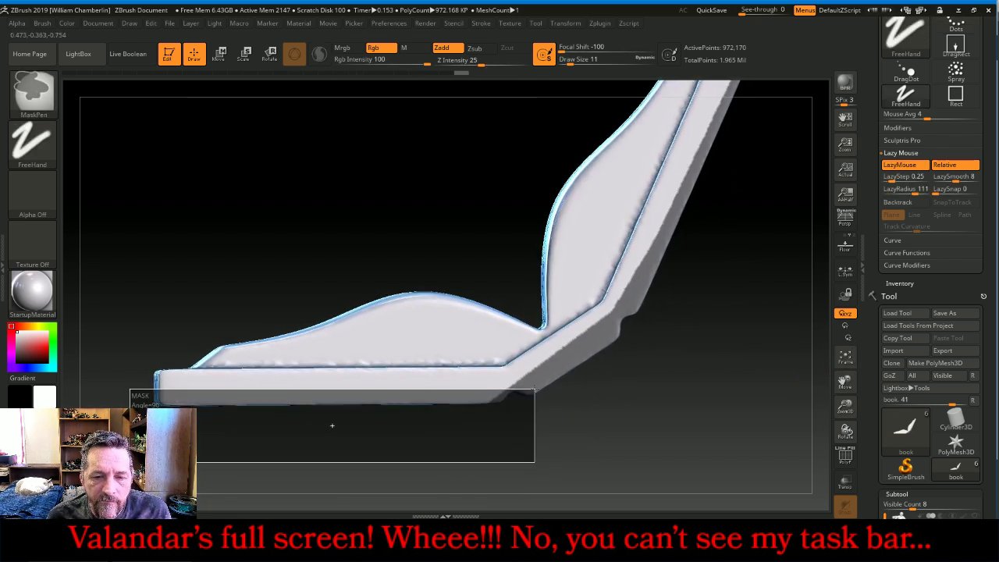
{"action": "left_click_drag", "start_coordinate": [331, 425], "coordinate": [331, 425], "text": "ctrl"}
Face the outside of the book and unmask narrow strips along all four outer edges
{"action": "left_click_drag", "start_coordinate": [753, 415], "coordinate": [766, 345]}
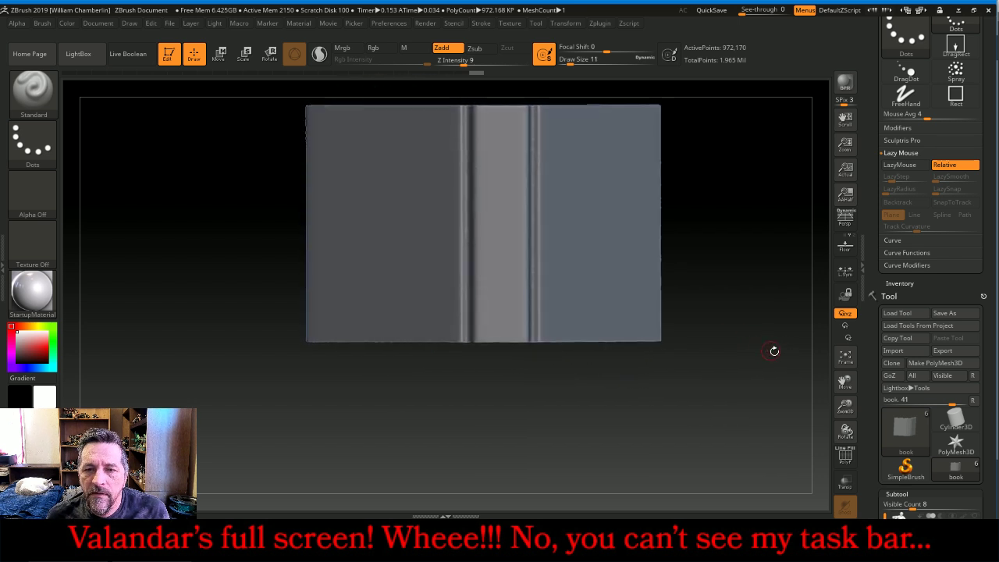
{"action": "left_click_drag", "start_coordinate": [847, 381], "coordinate": [846, 415]}
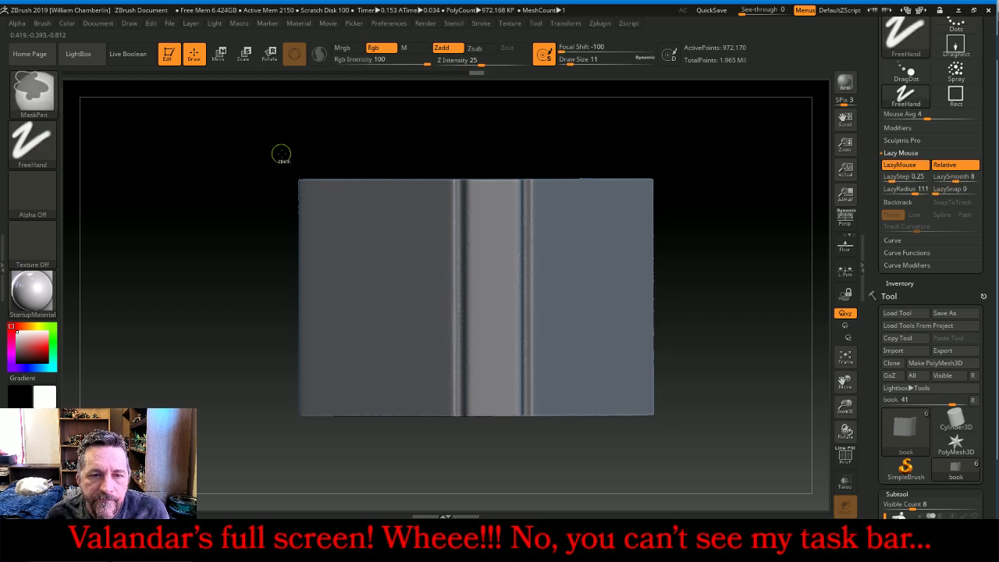
{"action": "left_click_drag", "start_coordinate": [275, 156], "coordinate": [678, 183], "text": "ctrl"}
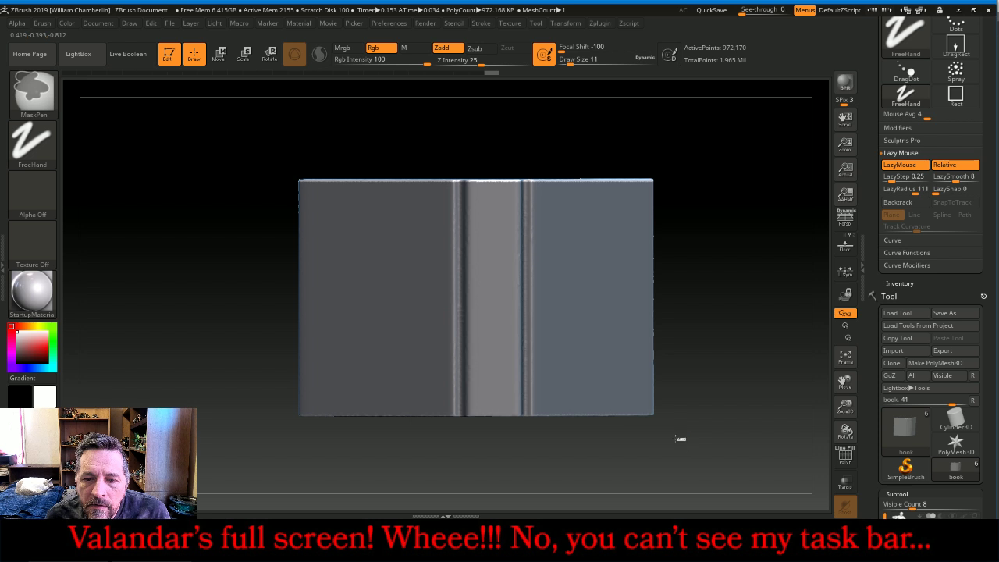
{"action": "left_click_drag", "start_coordinate": [678, 439], "coordinate": [296, 415], "text": "ctrl"}
{"action": "left_click_drag", "start_coordinate": [245, 160], "coordinate": [301, 455], "text": "ctrl"}
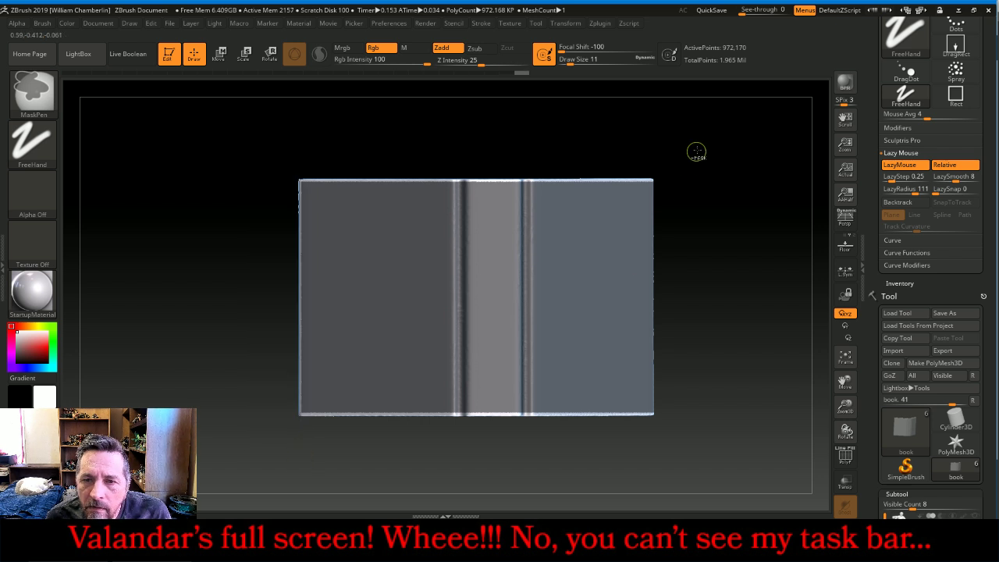
{"action": "left_click_drag", "start_coordinate": [708, 144], "coordinate": [650, 431], "text": "ctrl"}
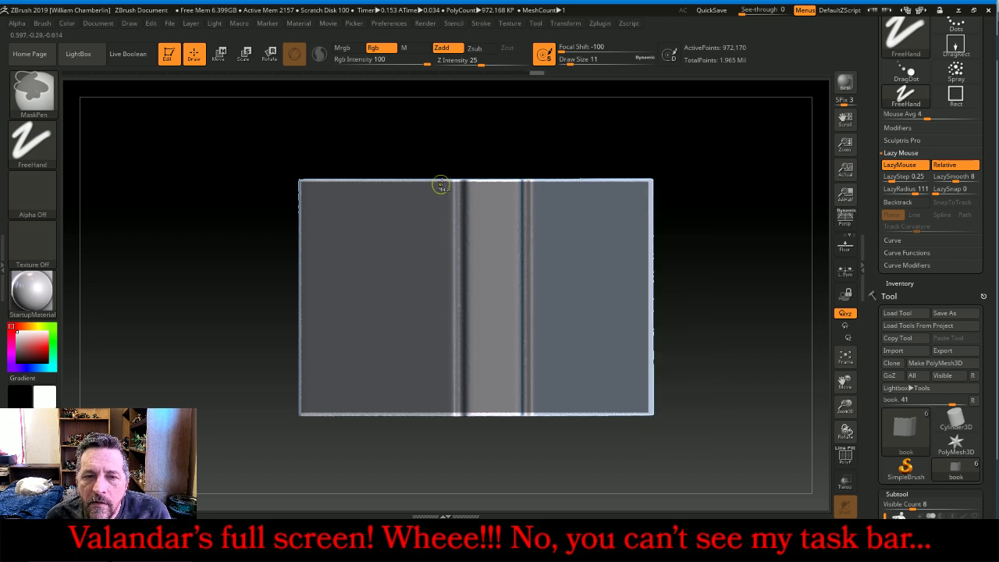
{"action": "left_click_drag", "start_coordinate": [264, 162], "coordinate": [300, 430], "text": "ctrl"}
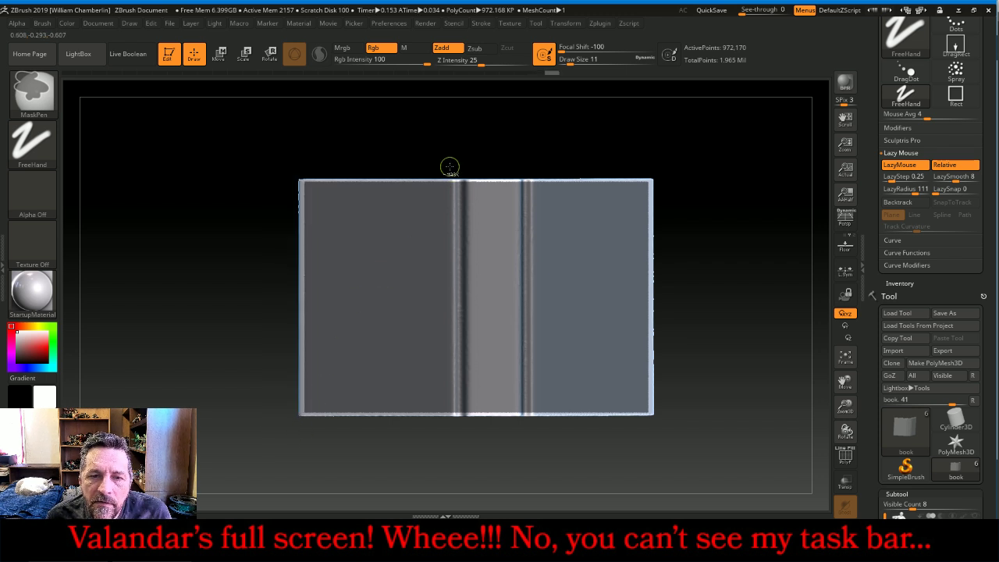
Unmask the two hinge grooves on either side of the spine along the book's full height
{"action": "left_click_drag", "start_coordinate": [450, 165], "coordinate": [470, 443], "text": "ctrl"}
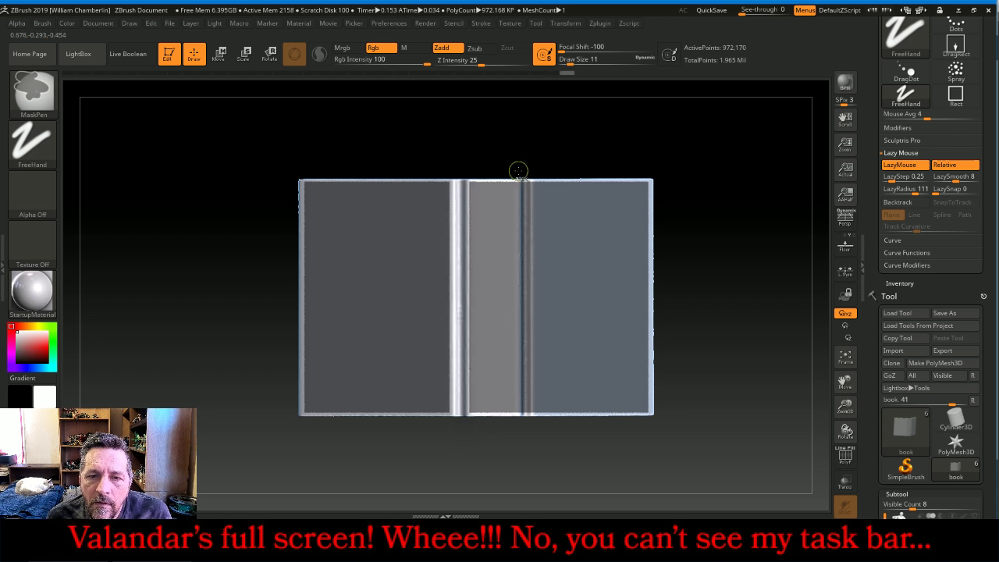
{"action": "left_click_drag", "start_coordinate": [520, 173], "coordinate": [534, 440], "text": "ctrl"}
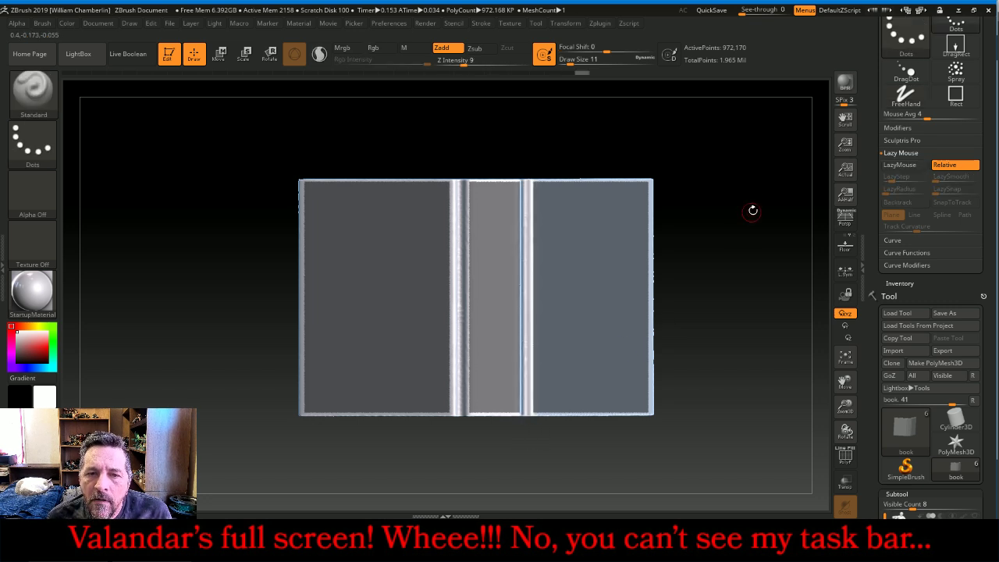
{"action": "mouse_move", "coordinate": [747, 188]}
{"action": "left_mouse_down"}
{"action": "mouse_move", "coordinate": [762, 285]}
{"action": "mouse_move", "coordinate": [791, 279]}
{"action": "mouse_move", "coordinate": [792, 205]}
{"action": "mouse_move", "coordinate": [736, 106]}
{"action": "mouse_move", "coordinate": [719, 119]}
{"action": "mouse_move", "coordinate": [748, 200]}
{"action": "left_mouse_up"}
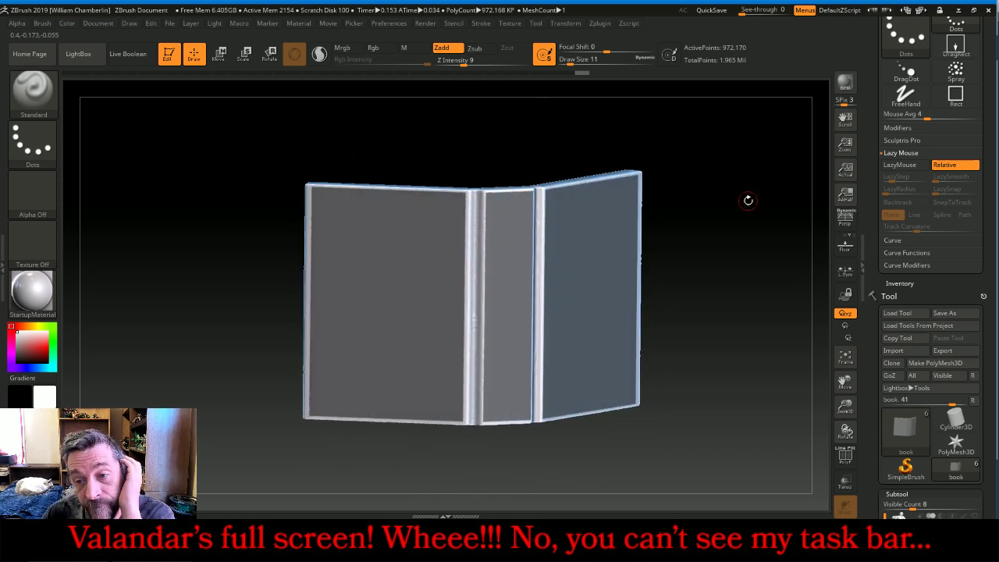
Extract the masked cover and spine areas with a thickness of 0.01 and accept them as a new subtool
{"action": "scroll", "coordinate": [924, 289], "scroll_direction": "down", "scroll_amount": 10}
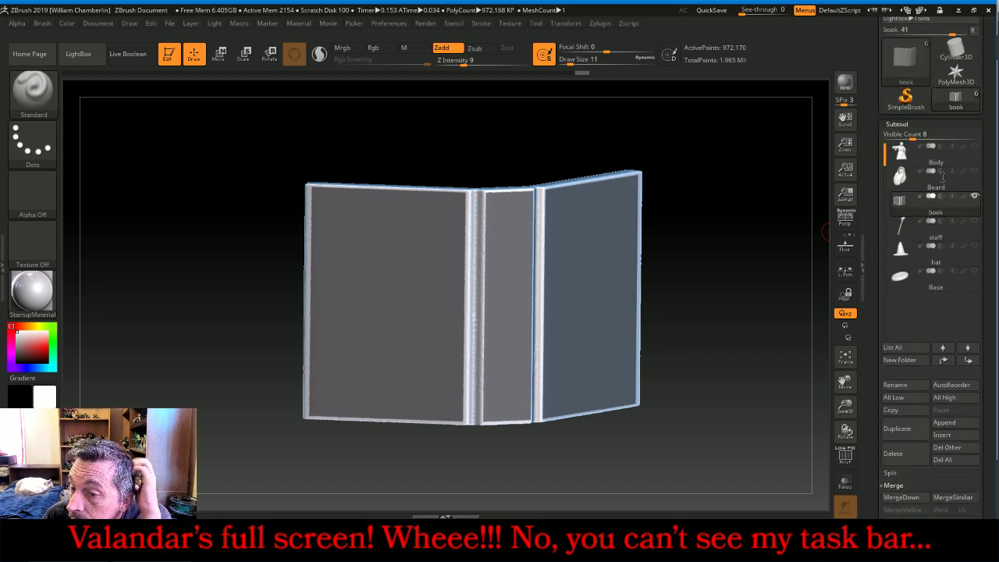
{"action": "scroll", "coordinate": [988, 225], "scroll_direction": "up", "scroll_amount": 5}
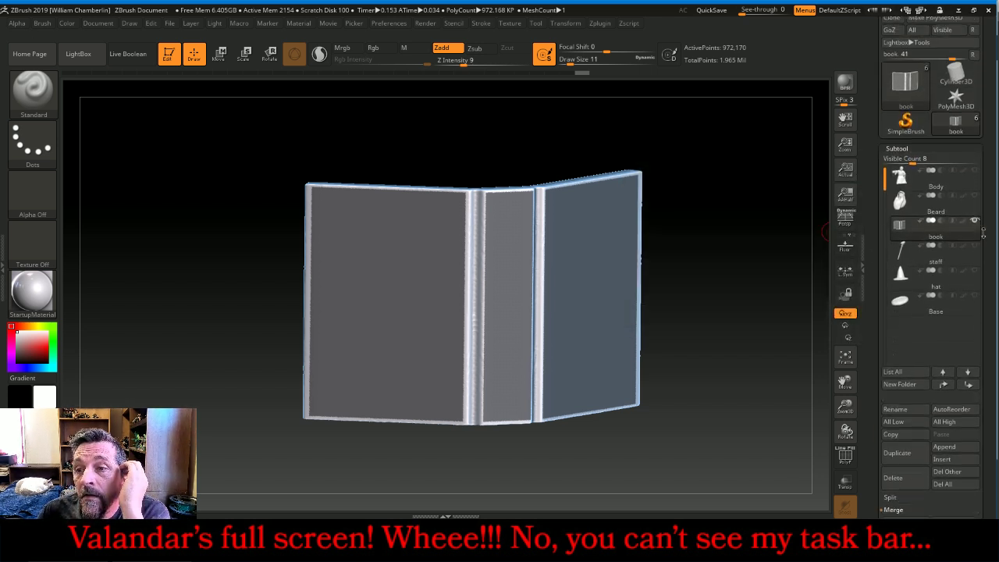
{"action": "scroll", "coordinate": [988, 225], "scroll_direction": "up", "scroll_amount": 3}
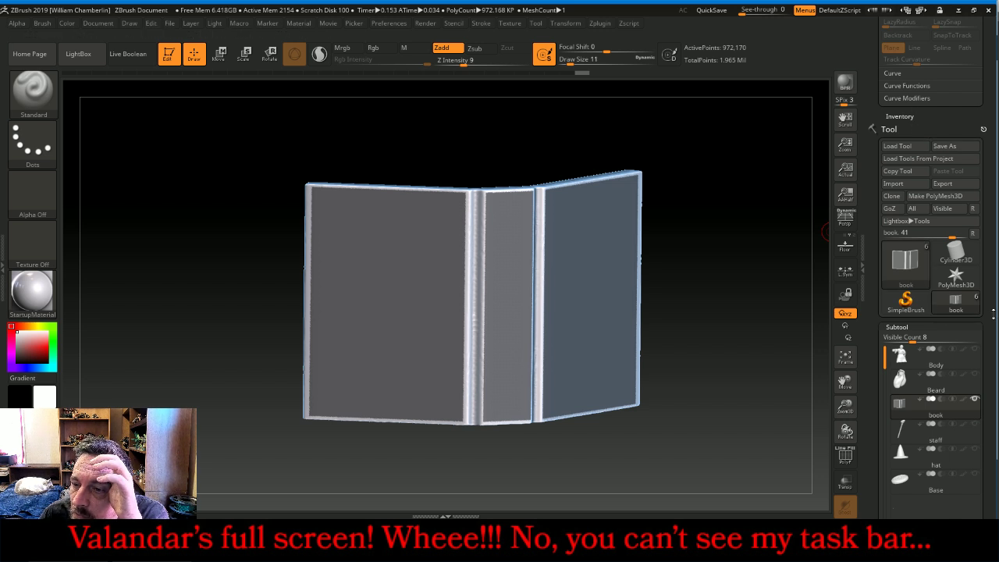
{"action": "scroll", "coordinate": [993, 313], "scroll_direction": "down", "scroll_amount": 10}
{"action": "left_click", "coordinate": [892, 386]}
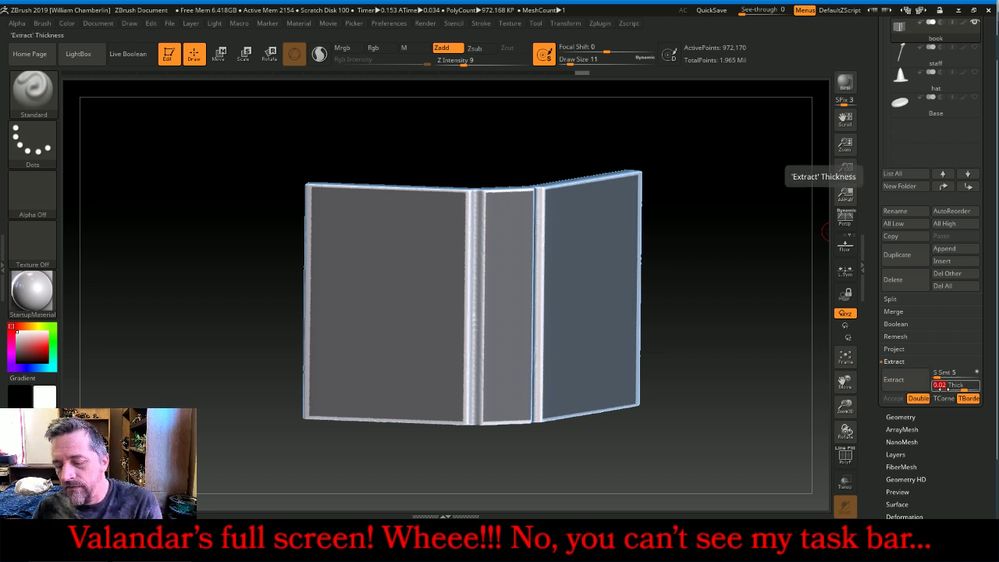
{"action": "left_click", "coordinate": [944, 388]}
{"action": "type", "text": ".01"}
{"action": "left_click", "coordinate": [913, 385]}
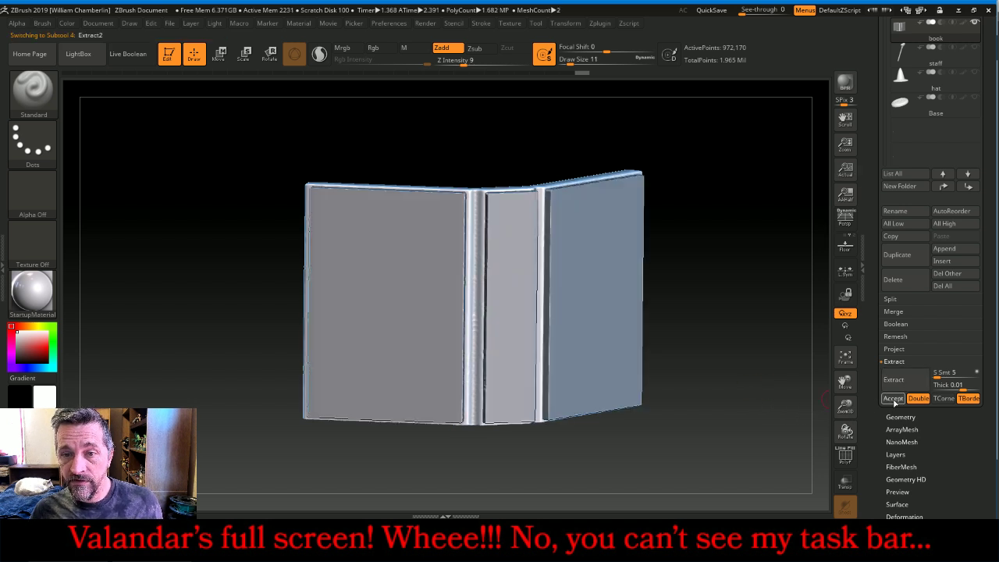
{"action": "left_click", "coordinate": [894, 399]}
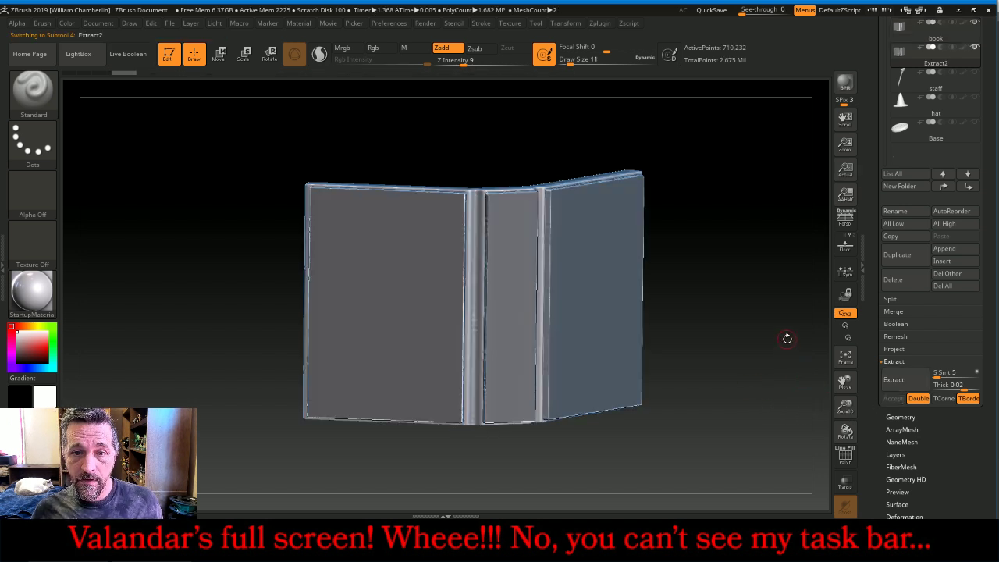
Face the extracted panels squarely and unmask a band along their upper and lower edges
{"action": "left_click_drag", "start_coordinate": [783, 331], "coordinate": [791, 293], "text": "shift"}
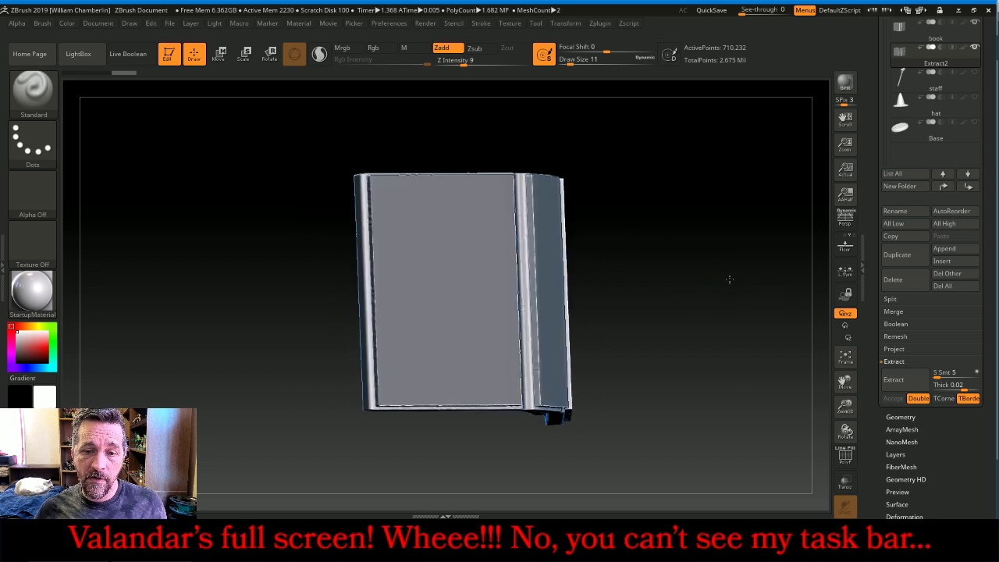
{"action": "left_click_drag", "start_coordinate": [729, 279], "coordinate": [689, 286]}
{"action": "left_click_drag", "start_coordinate": [713, 252], "coordinate": [712, 258], "text": "shift"}
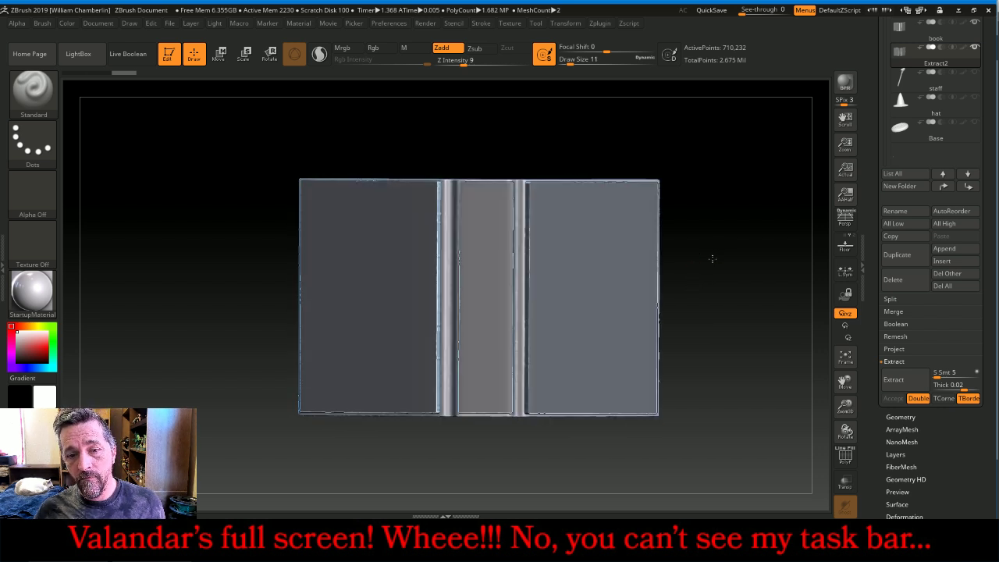
{"action": "mouse_move", "coordinate": [712, 131]}
{"action": "left_mouse_down", "text": "ctrl"}
{"action": "mouse_move", "coordinate": [182, 244]}
{"action": "mouse_move", "coordinate": [152, 196]}
{"action": "mouse_move", "coordinate": [142, 206]}
{"action": "left_mouse_up", "text": "ctrl"}
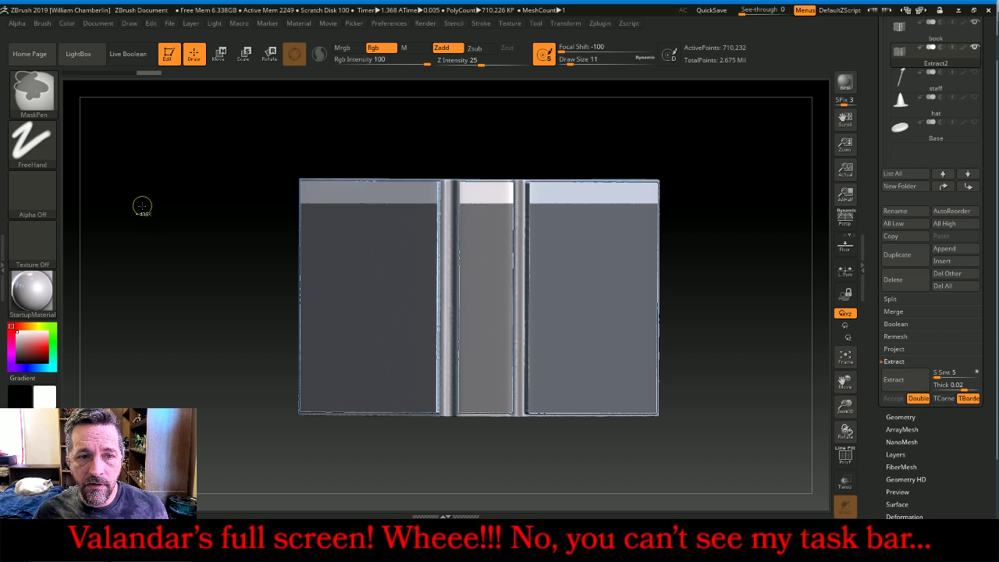
{"action": "left_click_drag", "start_coordinate": [245, 450], "coordinate": [756, 391], "text": "ctrl"}
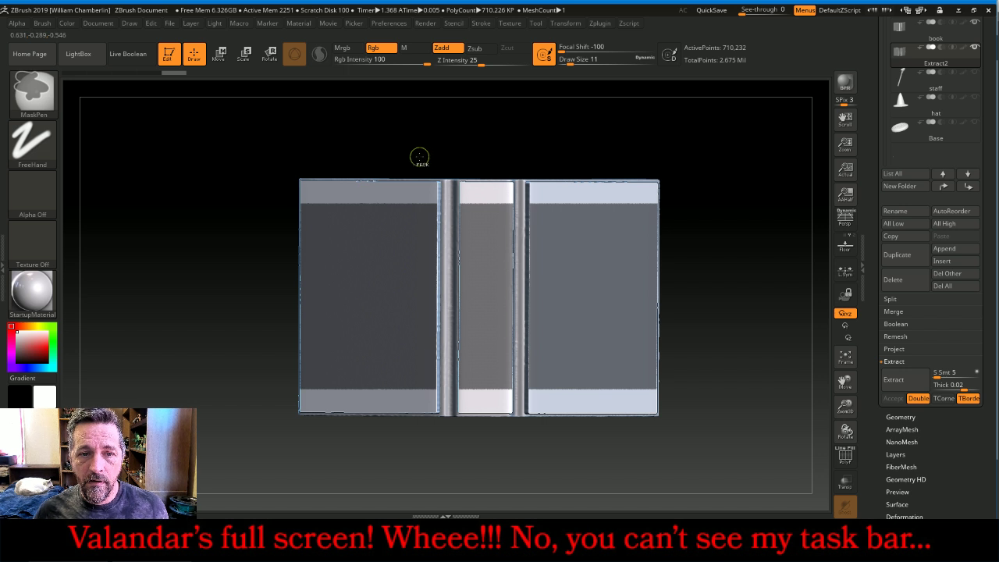
Unmask the vertical side bands of the panels, leaving an inset masked rectangle on each cover and the spine
{"action": "left_click_drag", "start_coordinate": [423, 158], "coordinate": [473, 437], "text": "ctrl"}
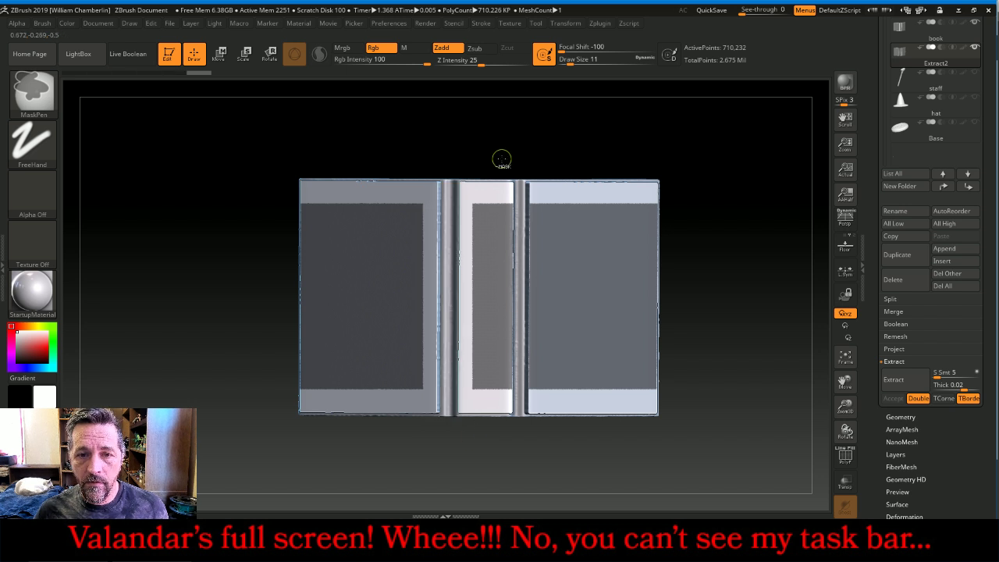
{"action": "left_click_drag", "start_coordinate": [501, 159], "coordinate": [541, 443], "text": "ctrl"}
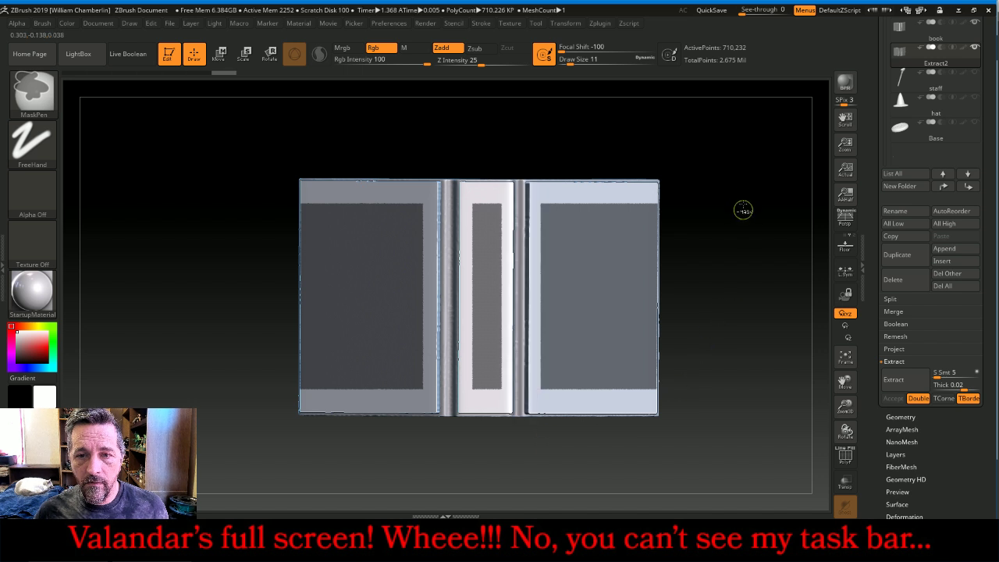
{"action": "left_click_drag", "start_coordinate": [743, 177], "coordinate": [643, 435], "text": "ctrl"}
{"action": "mouse_move", "coordinate": [247, 149]}
{"action": "left_mouse_down", "text": "ctrl"}
{"action": "mouse_move", "coordinate": [305, 347]}
{"action": "mouse_move", "coordinate": [316, 442]}
{"action": "left_mouse_up", "text": "ctrl"}
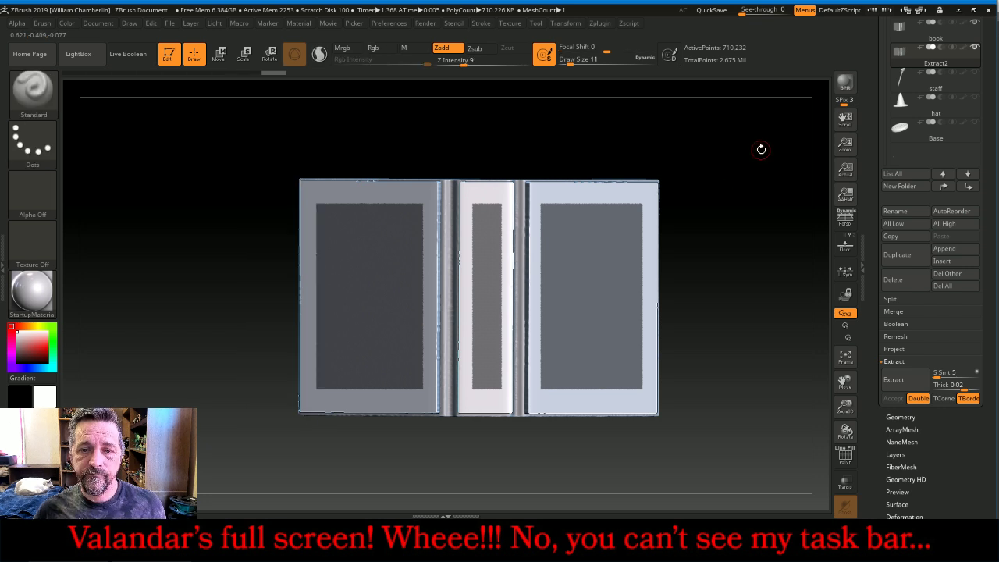
Turn on double-sided display for the extracted panels and invert their mask
{"action": "mouse_move", "coordinate": [761, 149]}
{"action": "left_mouse_down"}
{"action": "mouse_move", "coordinate": [763, 239]}
{"action": "mouse_move", "coordinate": [759, 164]}
{"action": "left_mouse_up"}
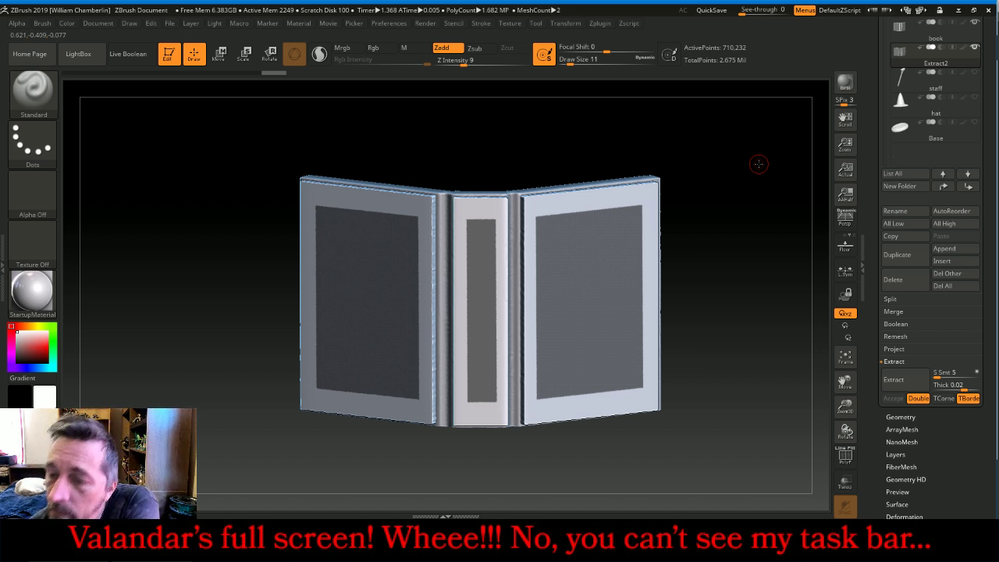
{"action": "scroll", "coordinate": [962, 344], "scroll_direction": "down", "scroll_amount": 5}
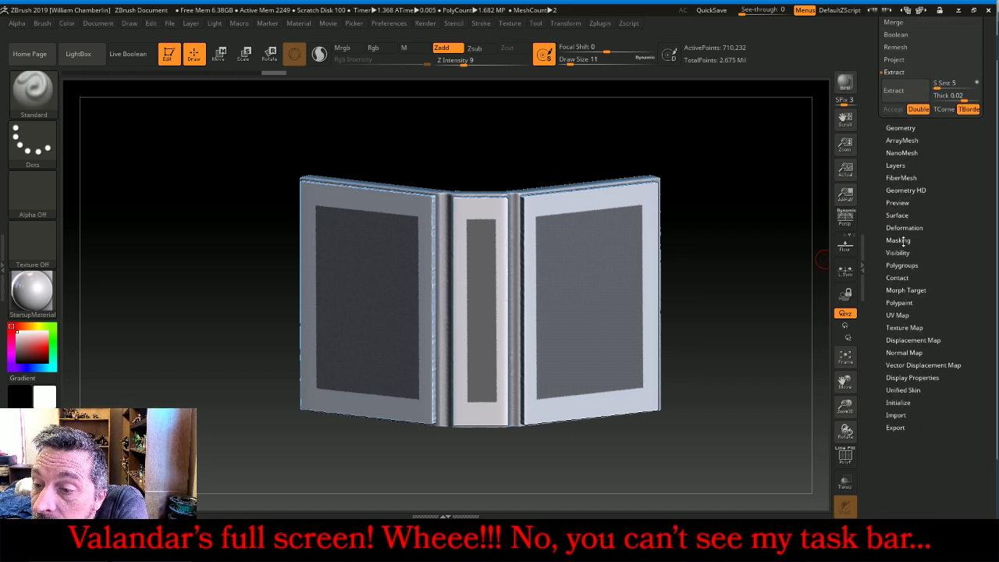
{"action": "left_click", "coordinate": [905, 377]}
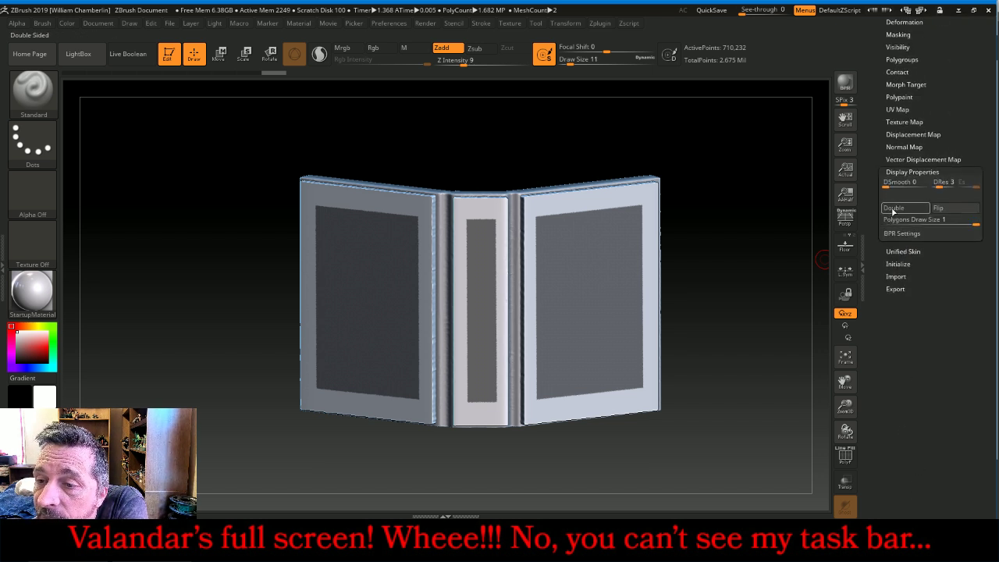
{"action": "left_click", "coordinate": [894, 208]}
{"action": "scroll", "coordinate": [954, 178], "scroll_direction": "up", "scroll_amount": 3}
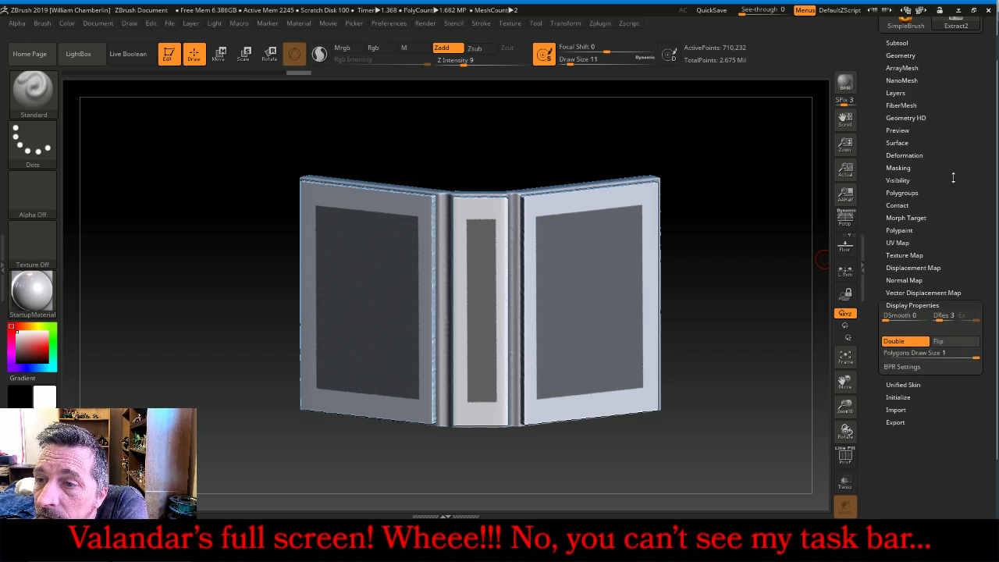
{"action": "left_click", "coordinate": [898, 168]}
{"action": "left_click", "coordinate": [944, 179]}
Sink the unmasked center rectangles of the covers and spine with a slight negative Inflate deformation and clear the mask
{"action": "left_click", "coordinate": [920, 156]}
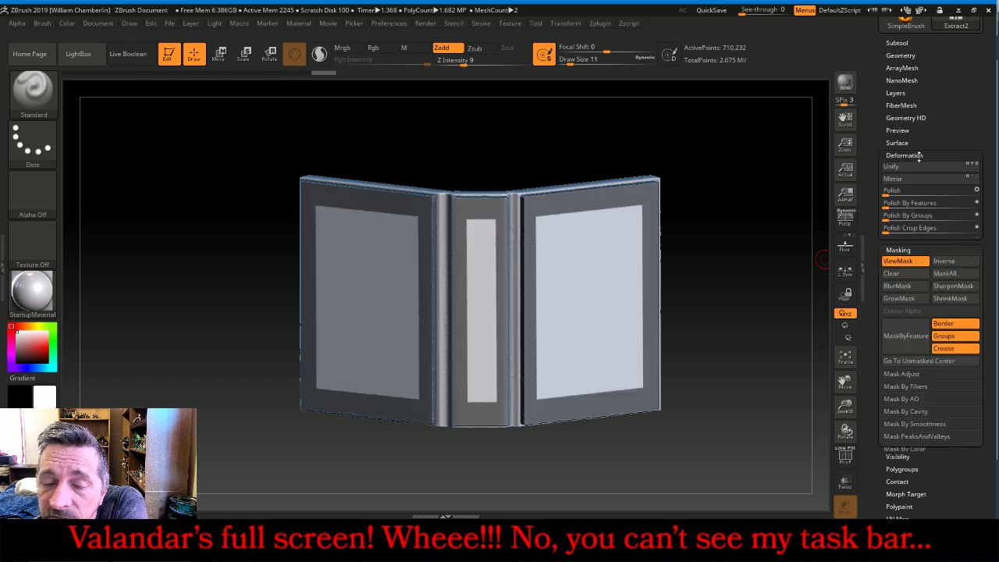
{"action": "left_click_drag", "start_coordinate": [736, 204], "coordinate": [753, 203]}
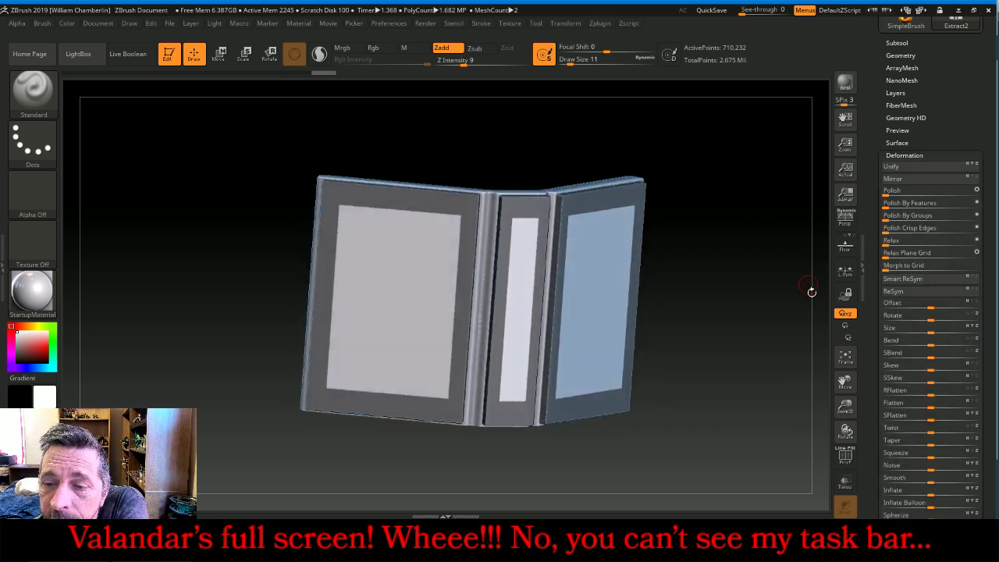
{"action": "mouse_move", "coordinate": [846, 407]}
{"action": "left_mouse_down"}
{"action": "mouse_move", "coordinate": [848, 426]}
{"action": "mouse_move", "coordinate": [846, 400]}
{"action": "left_mouse_up"}
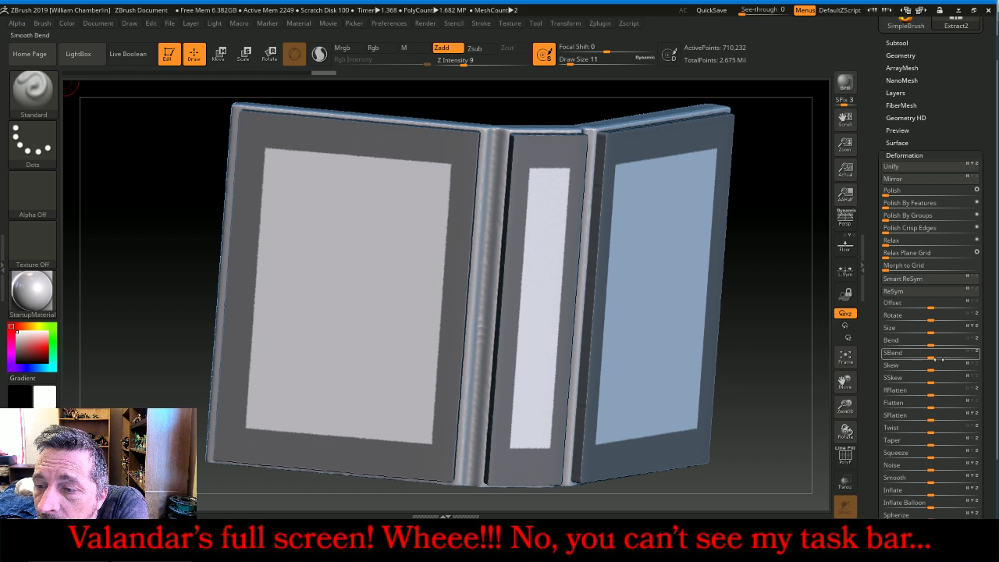
{"action": "left_click_drag", "start_coordinate": [988, 349], "coordinate": [989, 291]}
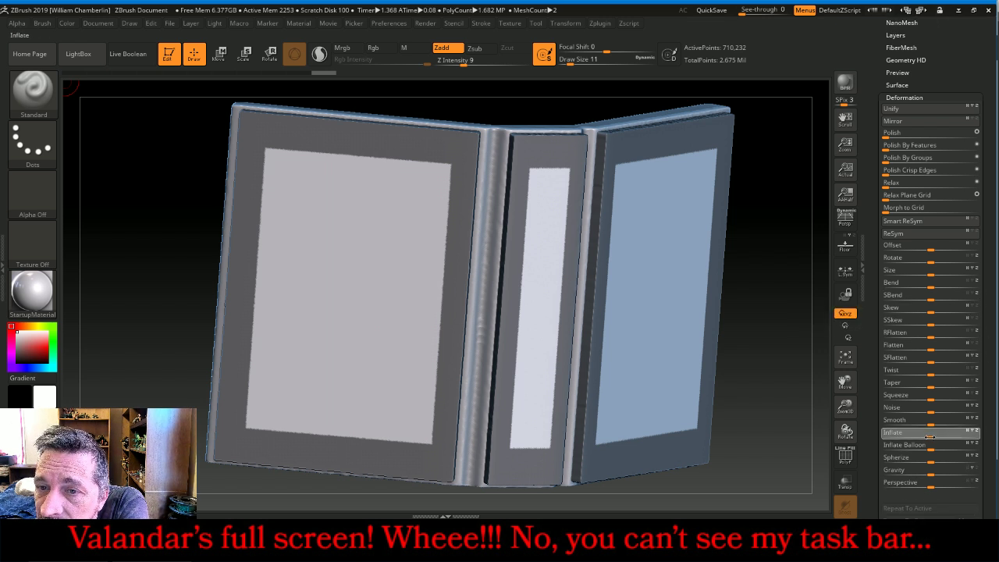
{"action": "left_click_drag", "start_coordinate": [930, 437], "coordinate": [925, 438]}
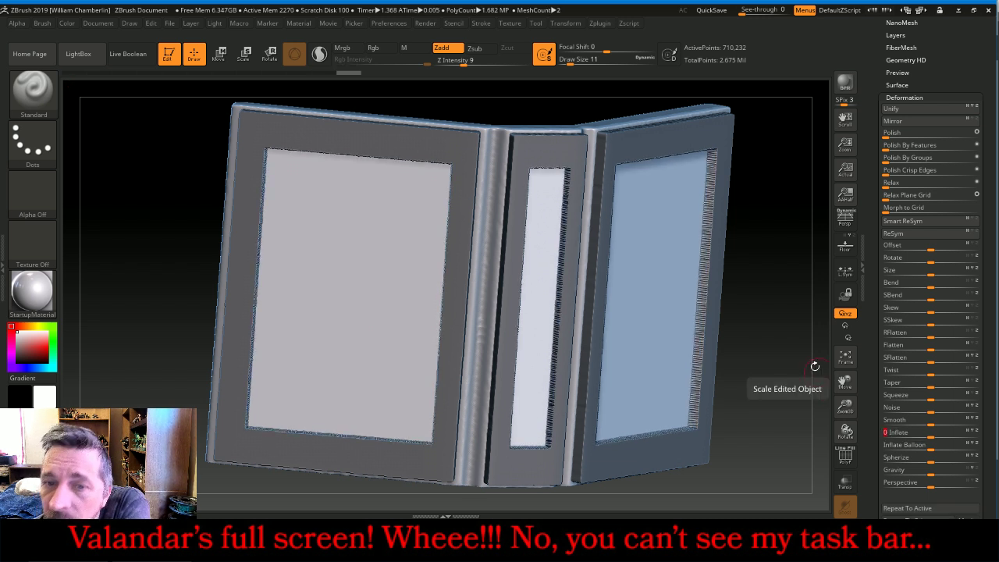
{"action": "left_click_drag", "start_coordinate": [745, 311], "coordinate": [769, 326], "text": "ctrl"}
Remesh the book's extracted panels with DynaMesh at a resolution of 512
{"action": "scroll", "coordinate": [929, 91], "scroll_direction": "up", "scroll_amount": 3}
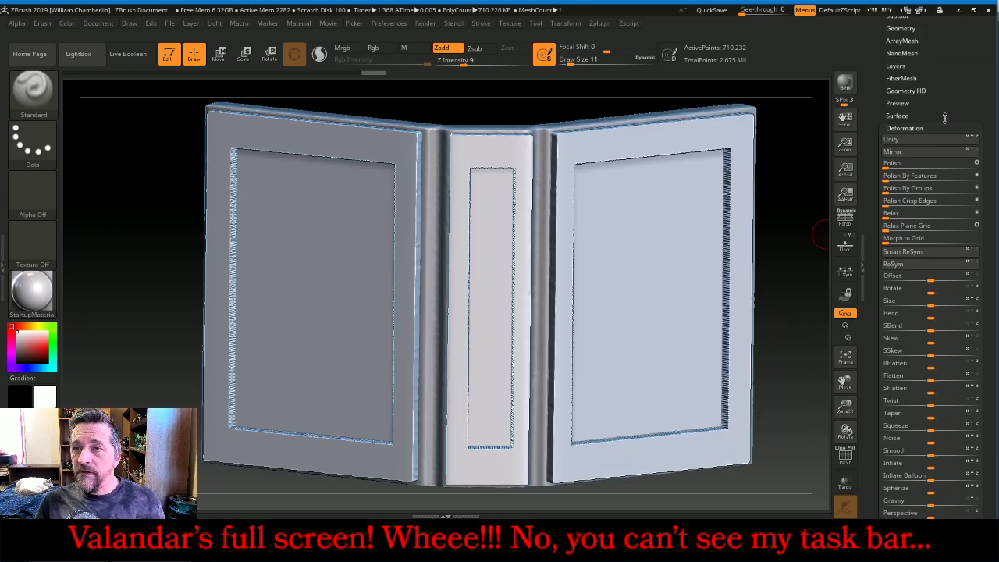
{"action": "left_click", "coordinate": [902, 79]}
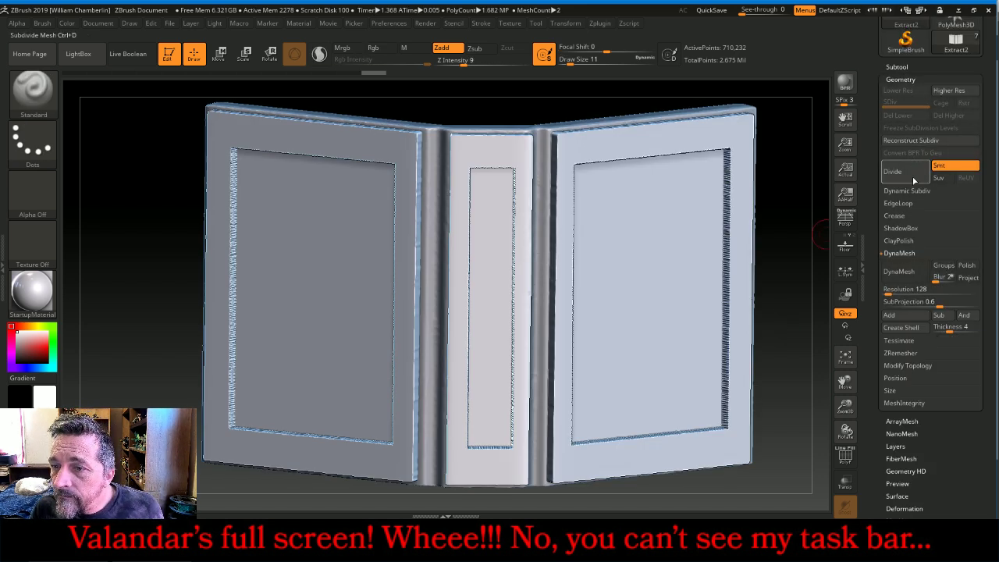
{"action": "left_click", "coordinate": [912, 289]}
{"action": "type", "text": "54"}
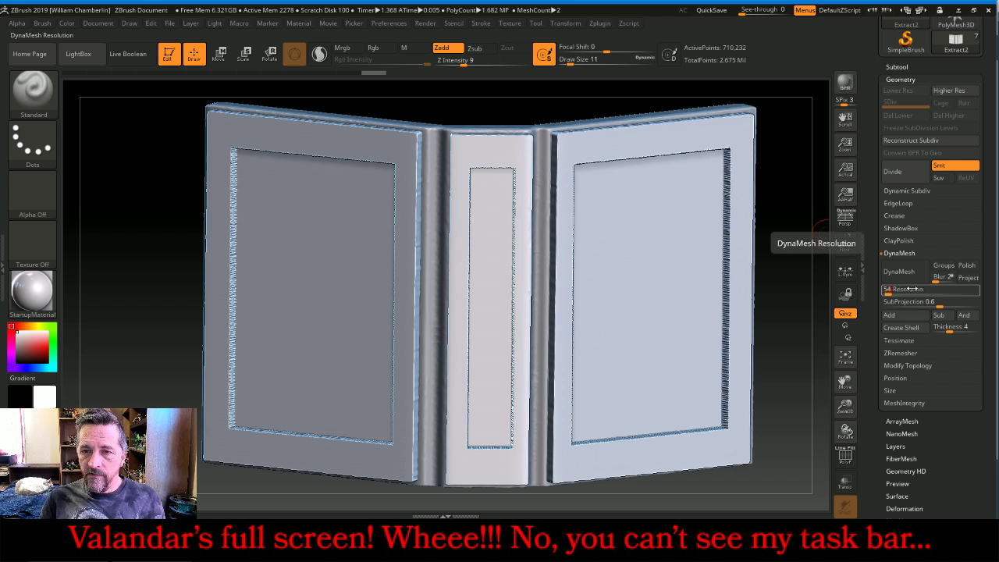
{"action": "type", "text": "12"}
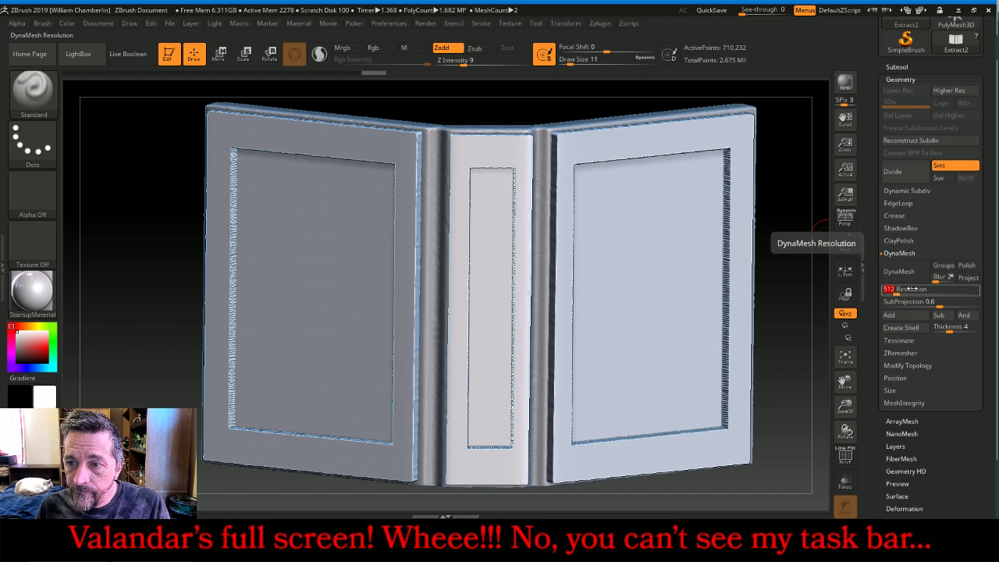
{"action": "key", "text": "Return"}
{"action": "left_click", "coordinate": [918, 271]}
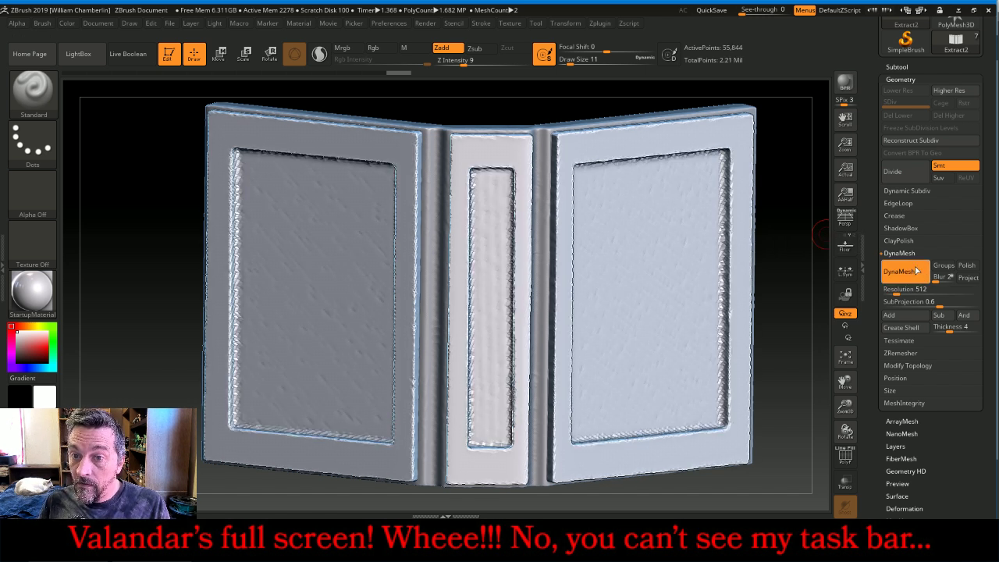
{"action": "left_click", "coordinate": [917, 271]}
Divide the panel mesh twice and delete its lower subdivision levels
{"action": "left_click", "coordinate": [905, 179]}
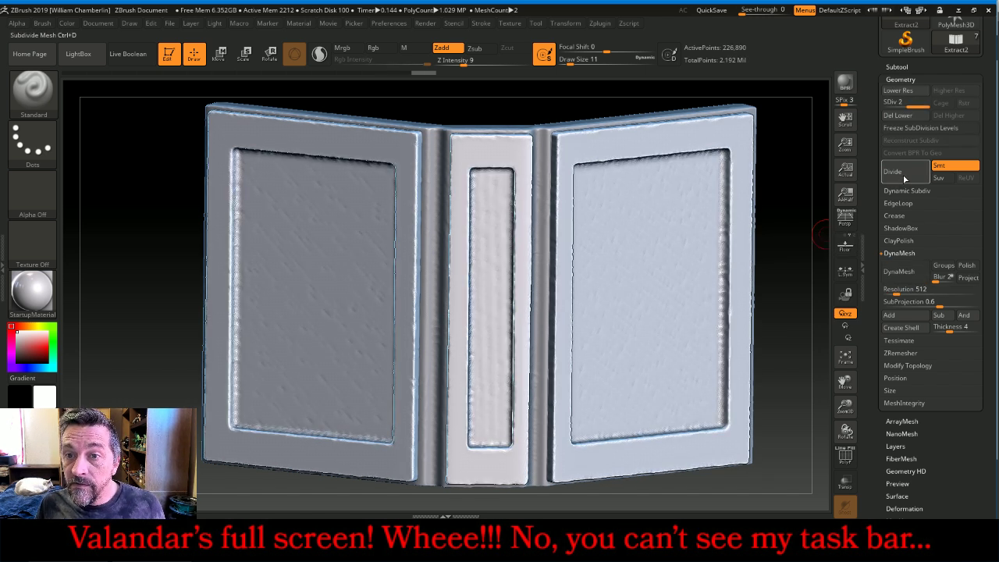
{"action": "left_click", "coordinate": [905, 179]}
{"action": "left_click", "coordinate": [898, 116]}
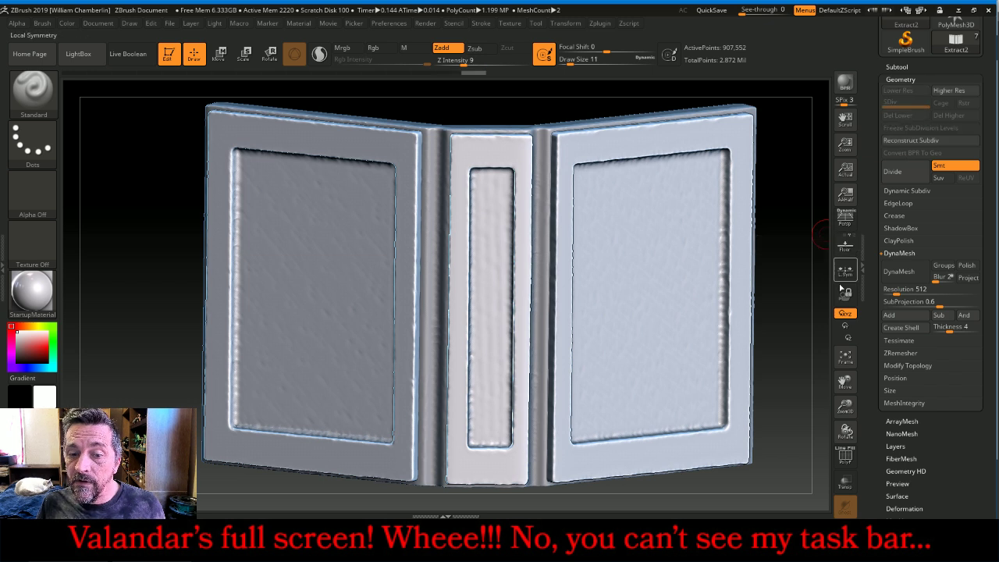
Frame one recessed cover panel closely, reduce the draw size to 8 and turn off LazyMouse for the MaskPen brush
{"action": "left_click_drag", "start_coordinate": [846, 406], "coordinate": [846, 418]}
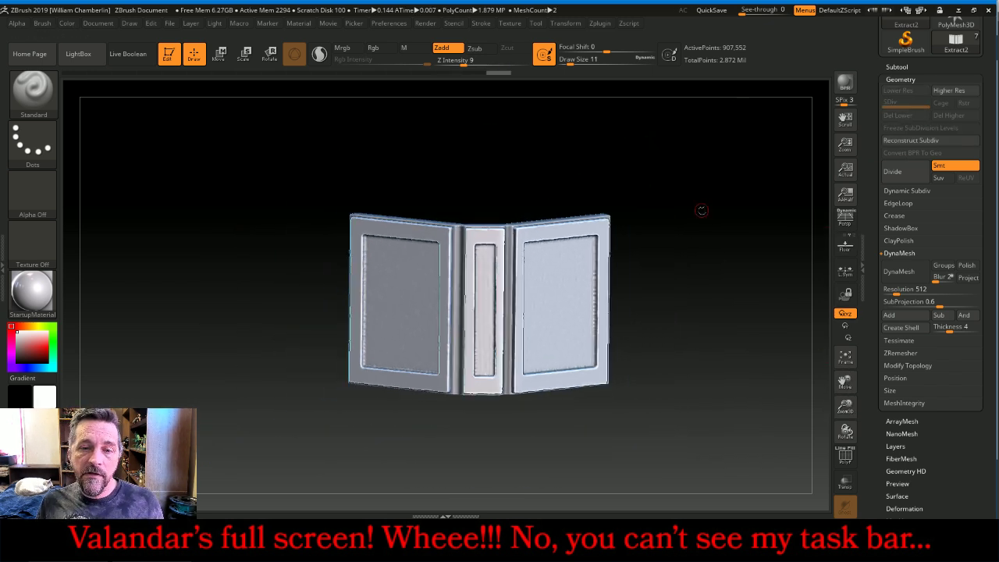
{"action": "left_click_drag", "start_coordinate": [700, 212], "coordinate": [714, 315]}
{"action": "left_click_drag", "start_coordinate": [845, 409], "coordinate": [840, 437]}
{"action": "left_click_drag", "start_coordinate": [846, 384], "coordinate": [769, 383]}
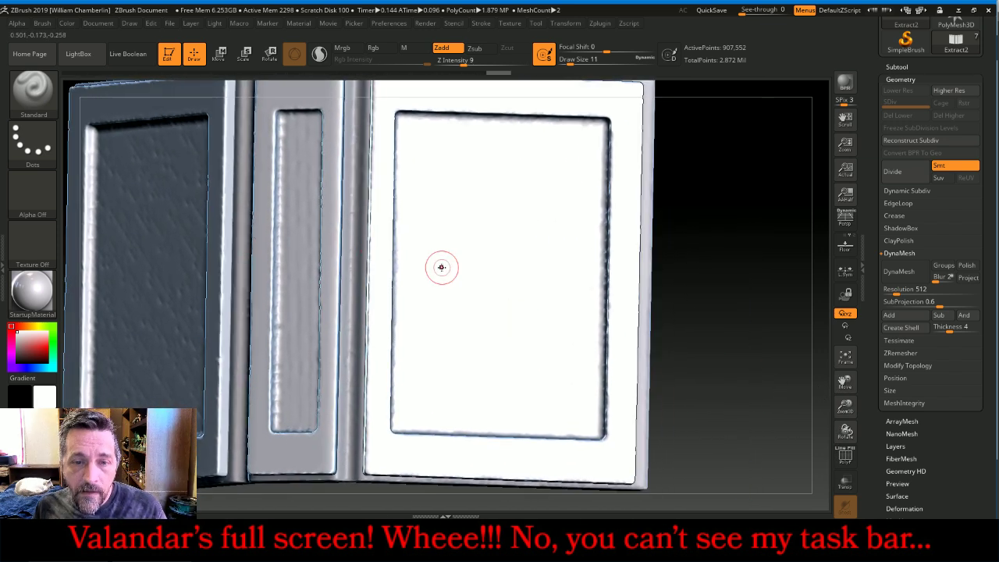
{"action": "key", "text": "bracketleft"}
{"action": "key", "text": "bracketleft"}
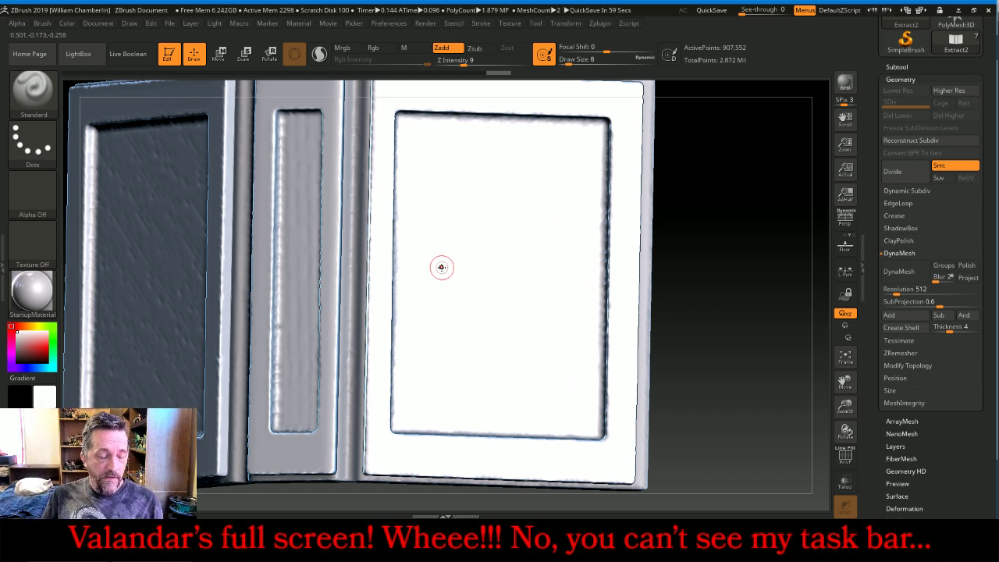
{"action": "key", "text": "ctrl"}
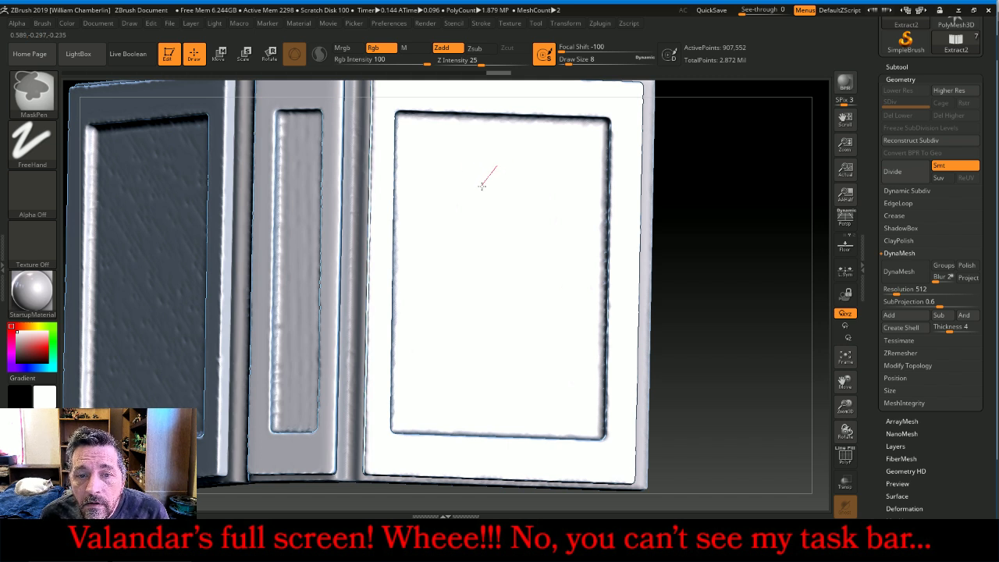
{"action": "scroll", "coordinate": [925, 234], "scroll_direction": "up", "scroll_amount": 10}
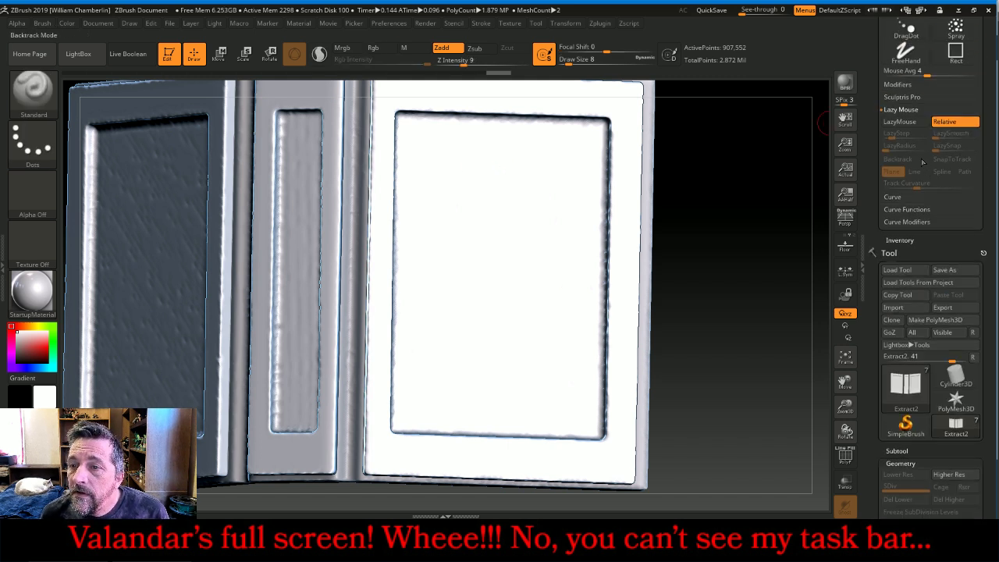
{"action": "left_click", "coordinate": [900, 122]}
{"action": "left_click", "coordinate": [900, 123]}
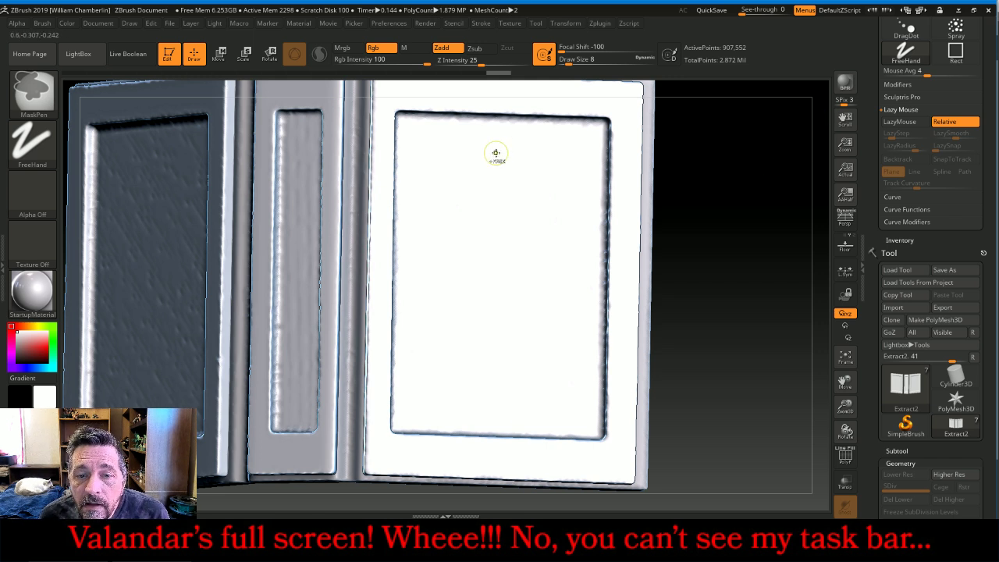
{"action": "mouse_move", "coordinate": [495, 154]}
{"action": "left_mouse_down"}
{"action": "mouse_move", "coordinate": [481, 163]}
{"action": "mouse_move", "coordinate": [517, 210]}
{"action": "mouse_move", "coordinate": [497, 238]}
{"action": "left_mouse_up"}
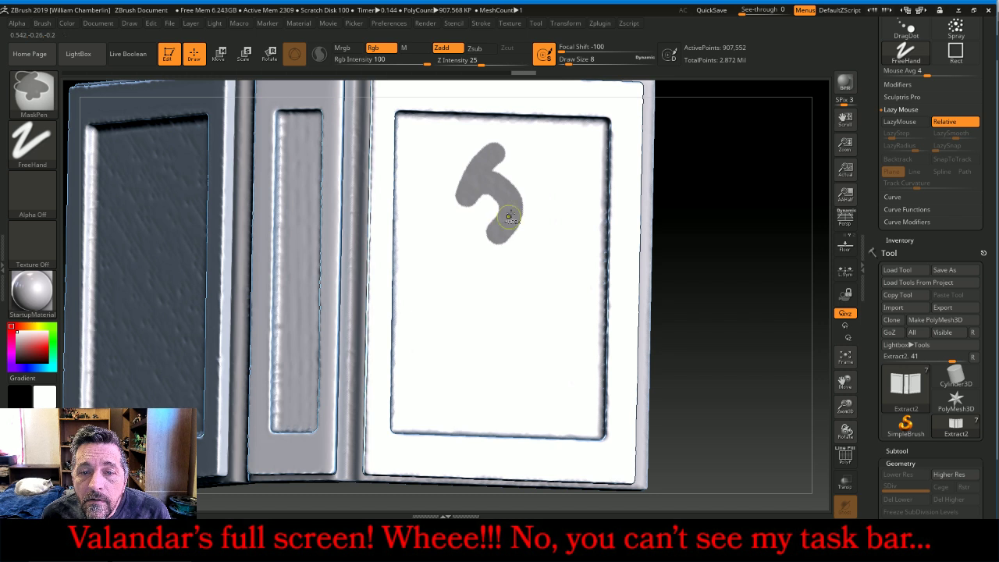
{"action": "mouse_move", "coordinate": [497, 173]}
{"action": "left_mouse_down"}
{"action": "mouse_move", "coordinate": [582, 174]}
{"action": "mouse_move", "coordinate": [538, 224]}
{"action": "mouse_move", "coordinate": [578, 223]}
{"action": "mouse_move", "coordinate": [568, 290]}
{"action": "left_mouse_up"}
{"action": "mouse_move", "coordinate": [531, 246]}
{"action": "left_mouse_down"}
{"action": "mouse_move", "coordinate": [429, 355]}
{"action": "mouse_move", "coordinate": [449, 402]}
{"action": "mouse_move", "coordinate": [475, 398]}
{"action": "left_mouse_up"}
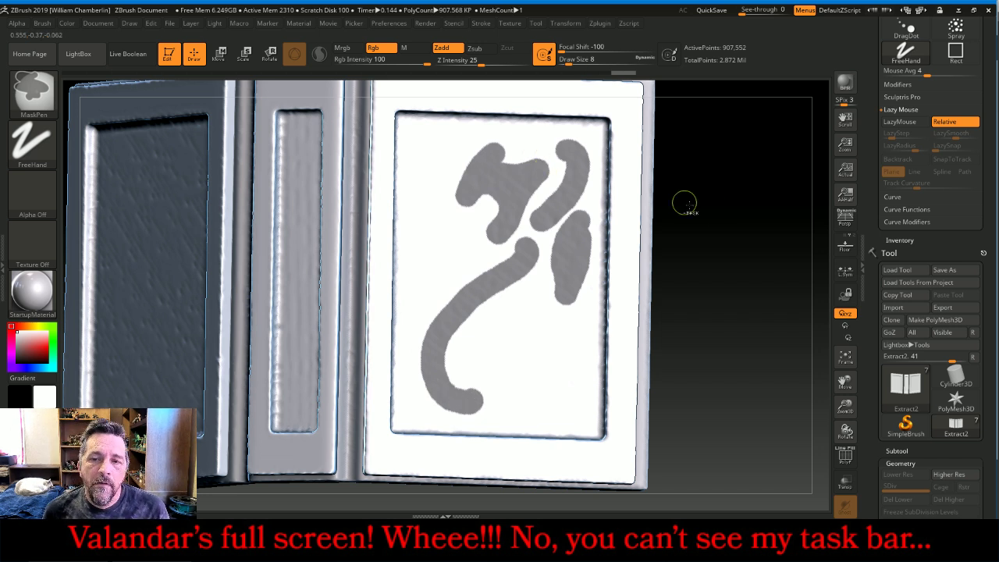
{"action": "left_click_drag", "start_coordinate": [730, 195], "coordinate": [733, 221], "text": "ctrl"}
Mask a small pointed shape and a large angular shape in the cover recess's upper half, trimming their rounded edges straight by unmasking
{"action": "left_click_drag", "start_coordinate": [734, 168], "coordinate": [743, 180]}
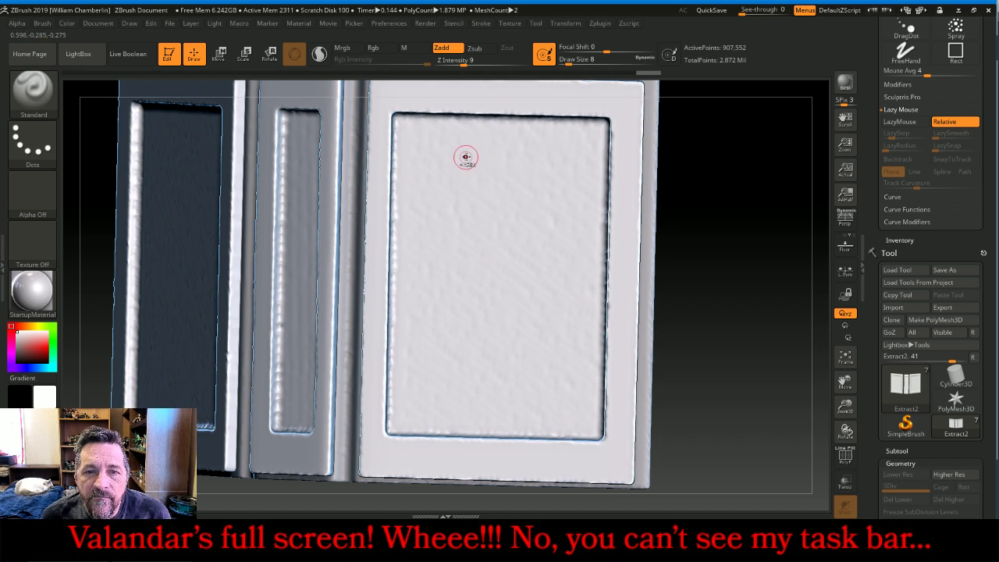
{"action": "key", "text": "ctrl"}
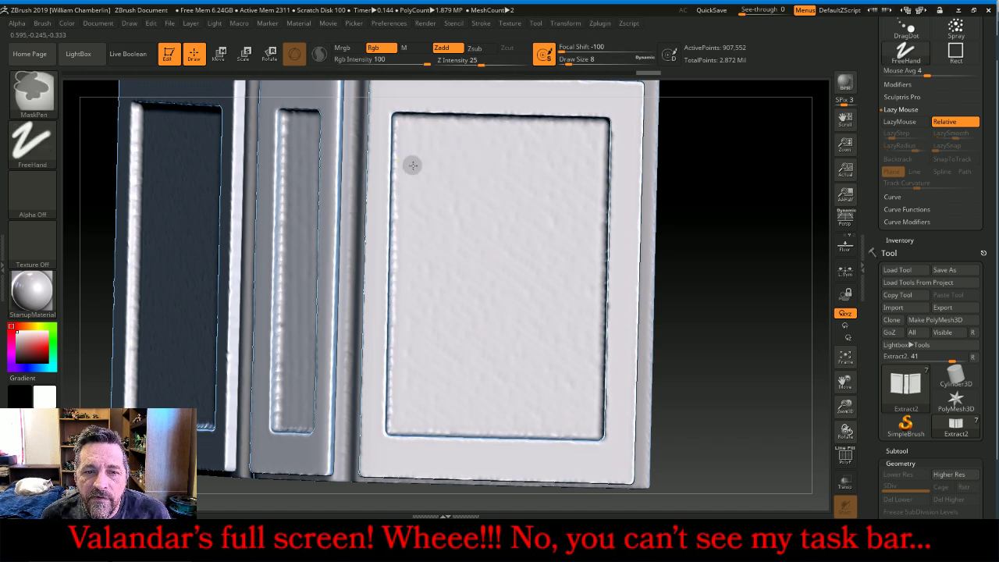
{"action": "mouse_move", "coordinate": [412, 165]}
{"action": "left_mouse_down", "text": "ctrl"}
{"action": "mouse_move", "coordinate": [470, 171]}
{"action": "mouse_move", "coordinate": [453, 219]}
{"action": "mouse_move", "coordinate": [417, 172]}
{"action": "left_mouse_up", "text": "ctrl"}
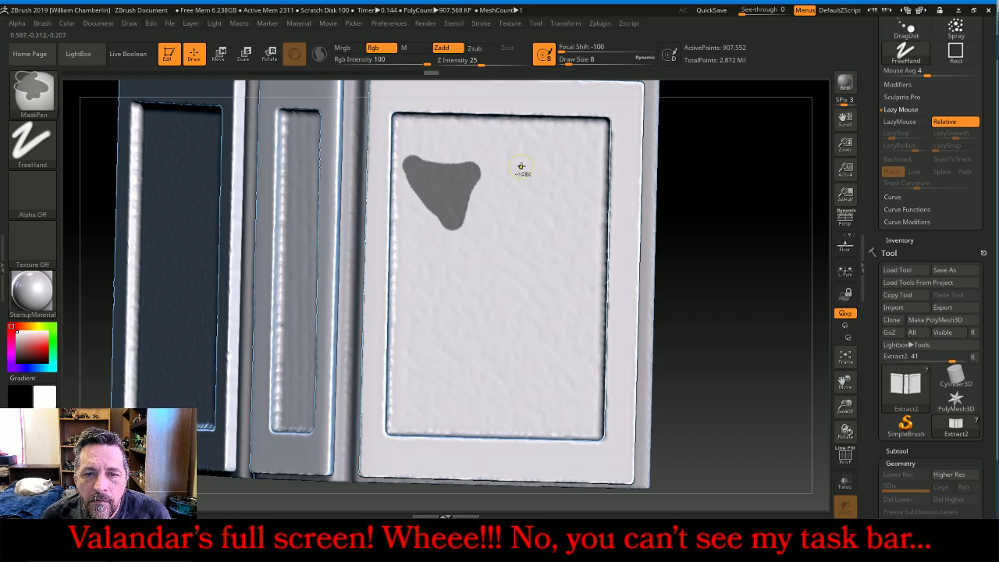
{"action": "mouse_move", "coordinate": [512, 151]}
{"action": "left_mouse_down", "text": "ctrl"}
{"action": "mouse_move", "coordinate": [476, 252]}
{"action": "mouse_move", "coordinate": [502, 270]}
{"action": "mouse_move", "coordinate": [530, 228]}
{"action": "mouse_move", "coordinate": [584, 195]}
{"action": "mouse_move", "coordinate": [582, 168]}
{"action": "mouse_move", "coordinate": [535, 148]}
{"action": "mouse_move", "coordinate": [491, 225]}
{"action": "mouse_move", "coordinate": [531, 174]}
{"action": "mouse_move", "coordinate": [569, 171]}
{"action": "mouse_move", "coordinate": [548, 195]}
{"action": "left_mouse_up", "text": "ctrl"}
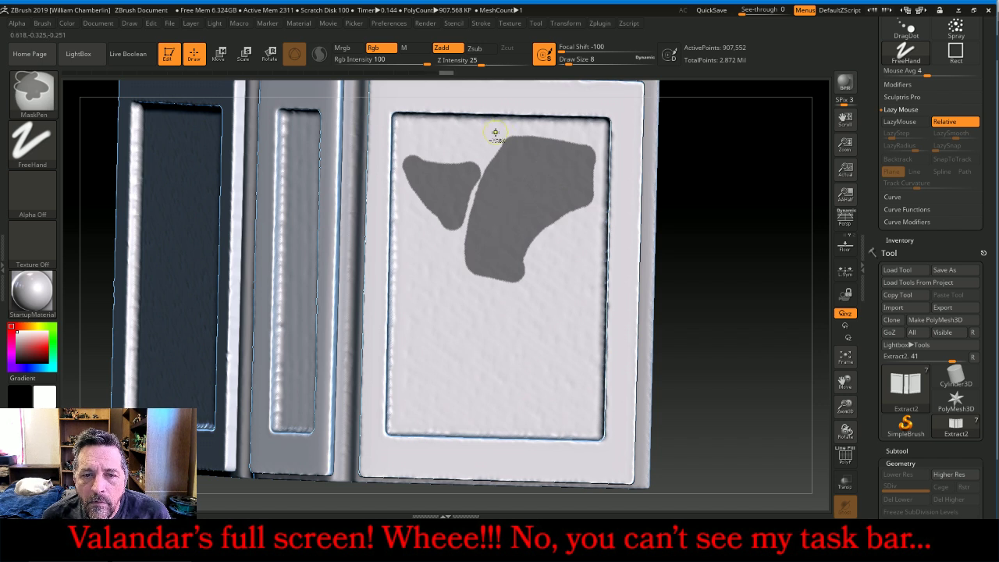
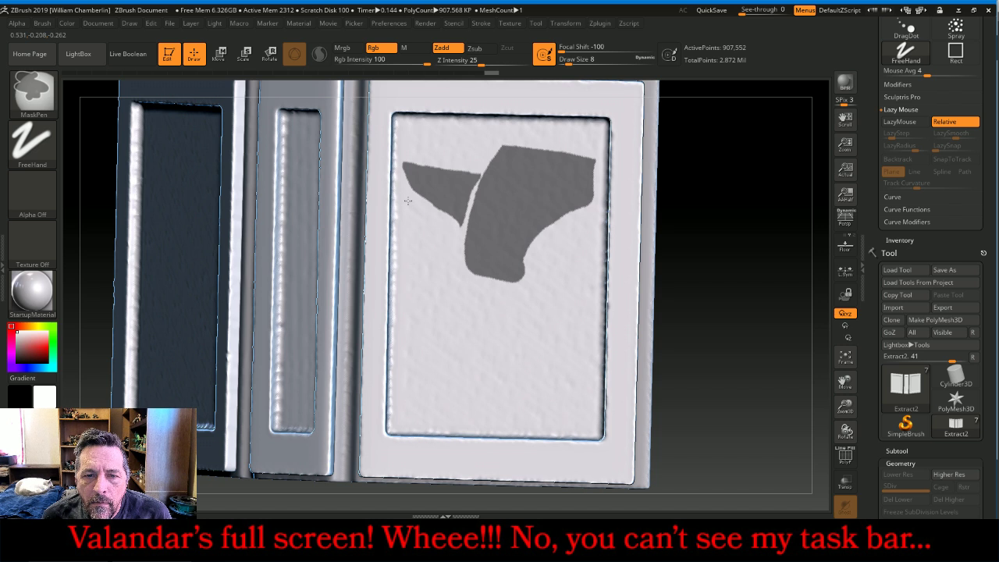
{"action": "left_click_drag", "start_coordinate": [455, 266], "coordinate": [531, 278], "text": "ctrl+alt"}
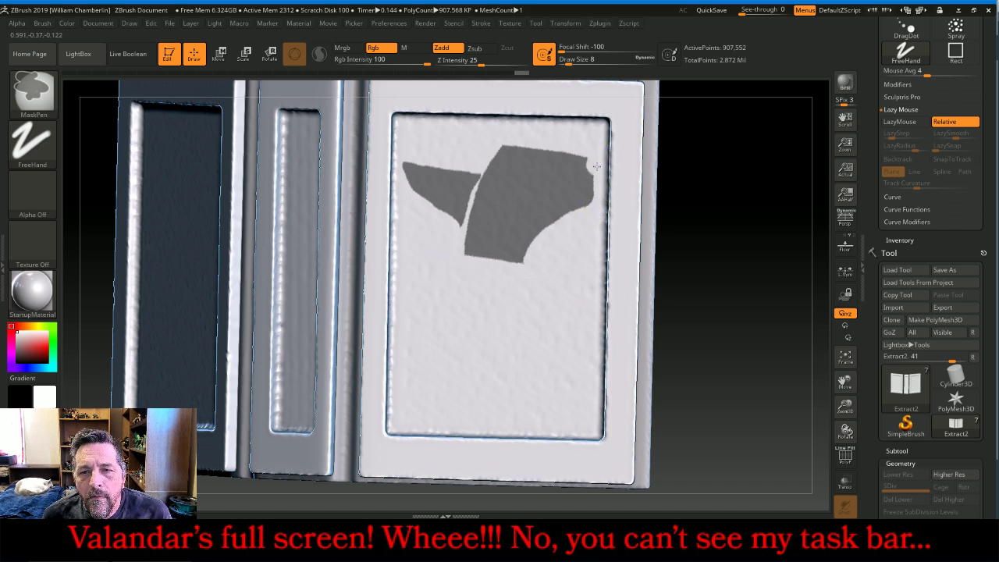
{"action": "left_click_drag", "start_coordinate": [596, 167], "coordinate": [598, 209], "text": "ctrl+alt"}
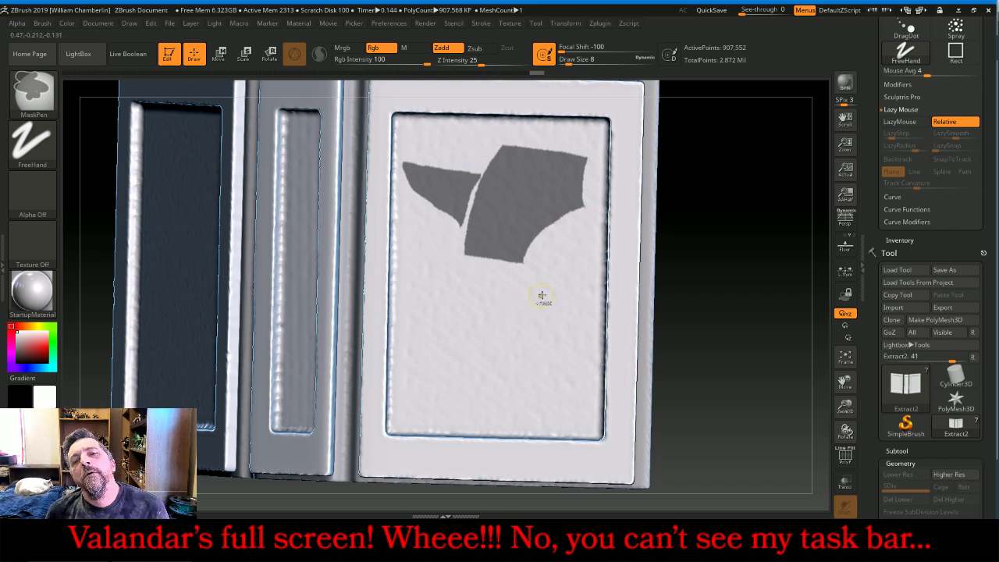
Mask a hooked rune, a two-pronged rune and a looped crossing rune in the recess's lower half, squaring off the hooked rune's top
{"action": "mouse_move", "coordinate": [562, 264]}
{"action": "left_mouse_down", "text": "ctrl"}
{"action": "mouse_move", "coordinate": [564, 316]}
{"action": "mouse_move", "coordinate": [528, 302]}
{"action": "left_mouse_up", "text": "ctrl"}
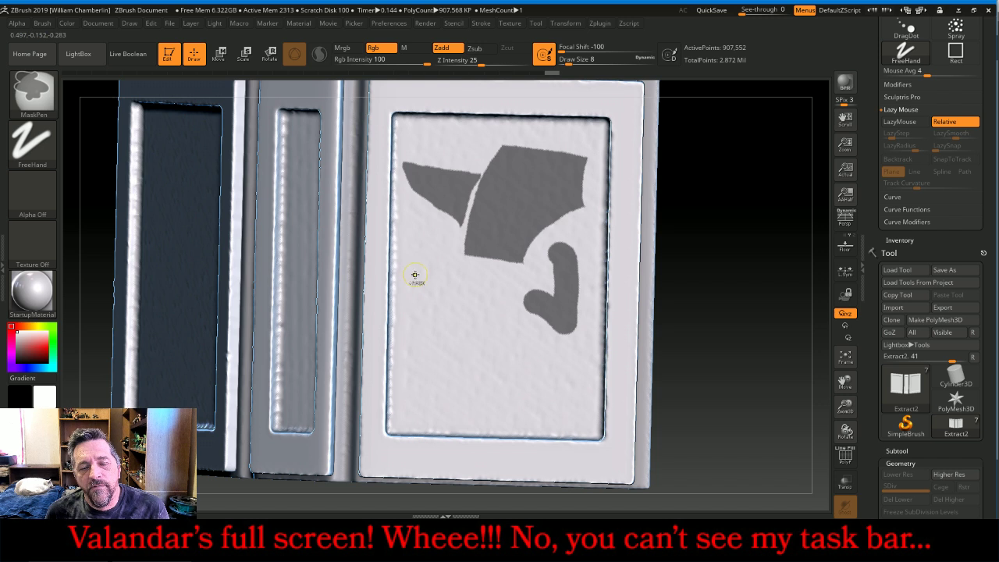
{"action": "mouse_move", "coordinate": [468, 278]}
{"action": "left_mouse_down", "text": "ctrl"}
{"action": "mouse_move", "coordinate": [447, 306]}
{"action": "mouse_move", "coordinate": [410, 269]}
{"action": "mouse_move", "coordinate": [407, 399]}
{"action": "mouse_move", "coordinate": [442, 359]}
{"action": "left_mouse_up", "text": "ctrl"}
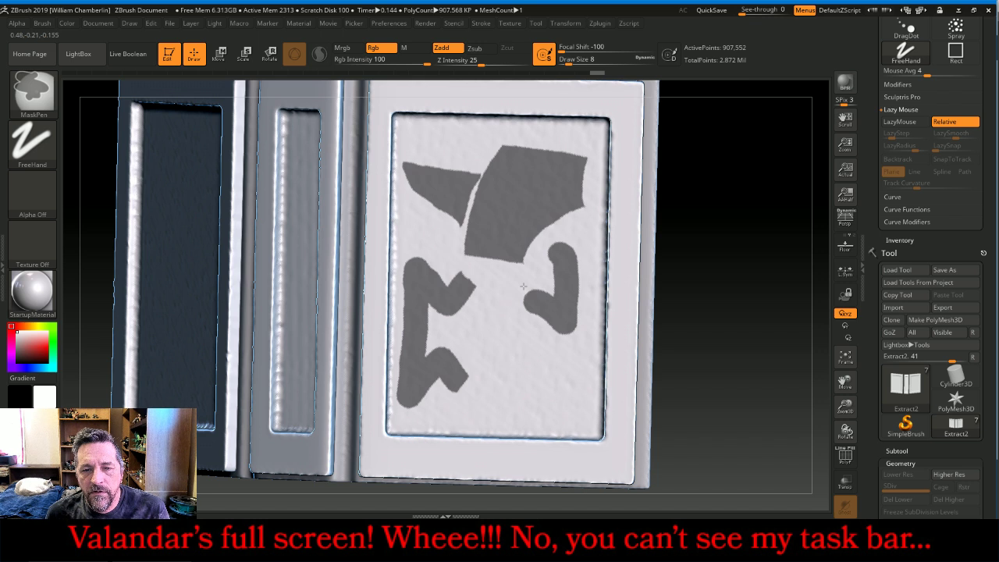
{"action": "left_click_drag", "start_coordinate": [547, 250], "coordinate": [586, 249], "text": "ctrl+alt"}
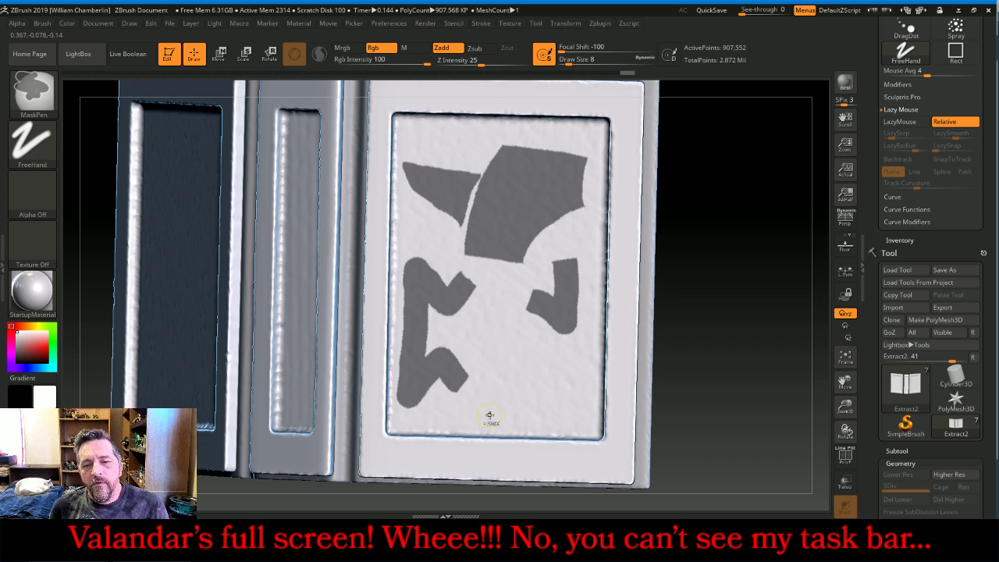
{"action": "mouse_move", "coordinate": [490, 415]}
{"action": "left_mouse_down", "text": "ctrl"}
{"action": "mouse_move", "coordinate": [543, 360]}
{"action": "mouse_move", "coordinate": [511, 325]}
{"action": "mouse_move", "coordinate": [487, 357]}
{"action": "mouse_move", "coordinate": [544, 429]}
{"action": "mouse_move", "coordinate": [555, 425]}
{"action": "left_mouse_up", "text": "ctrl"}
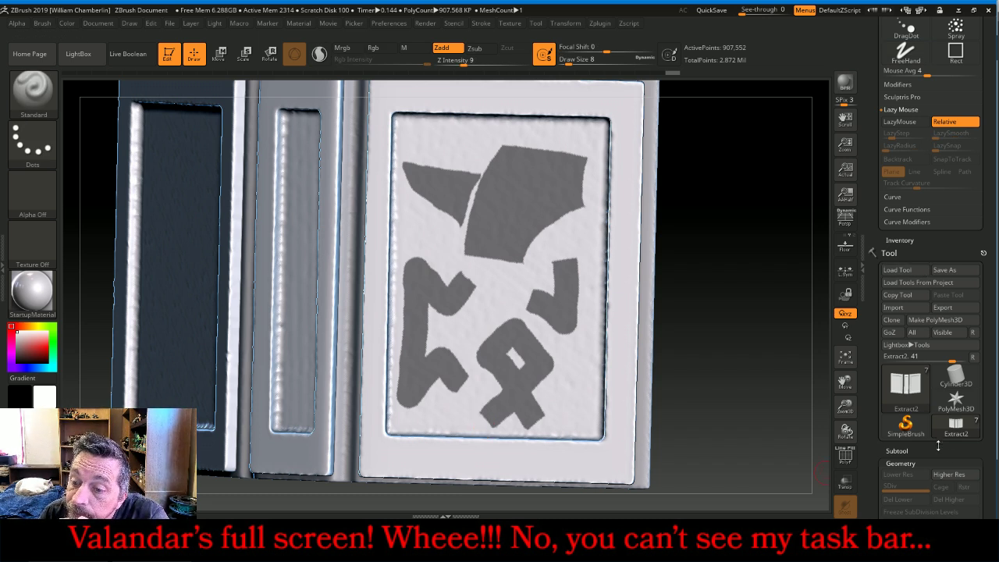
Extract the masked runes at thickness 0.01 and accept them as a new subtool
{"action": "left_click", "coordinate": [902, 463]}
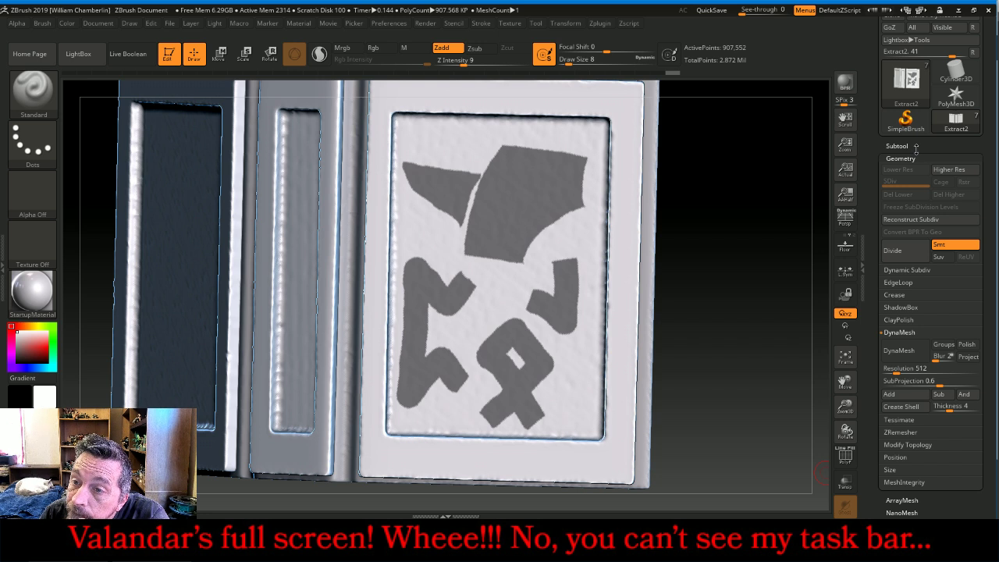
{"action": "left_click", "coordinate": [904, 146]}
{"action": "scroll", "coordinate": [982, 488], "scroll_direction": "down", "scroll_amount": 5}
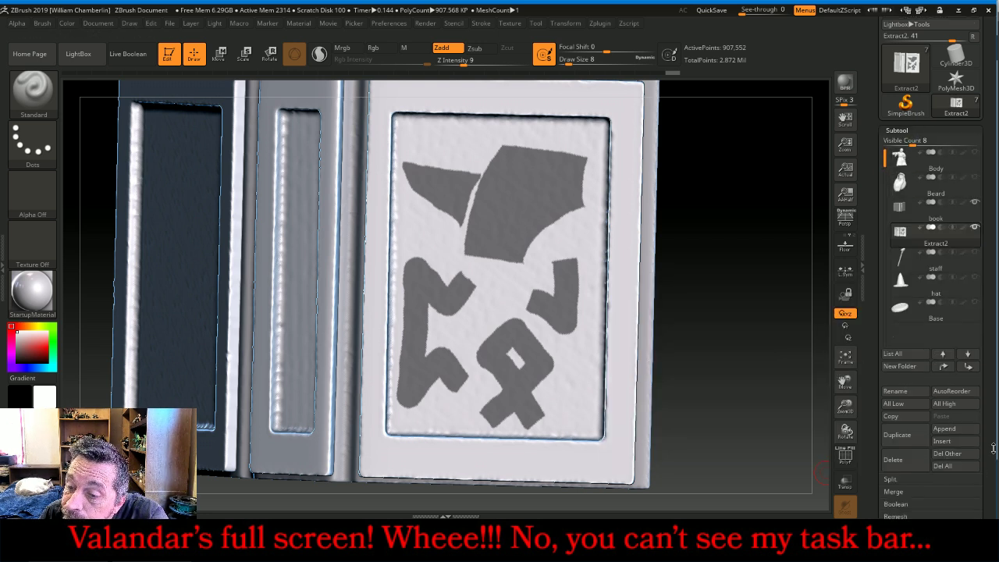
{"action": "left_click", "coordinate": [947, 447]}
{"action": "type", "text": "0.06"}
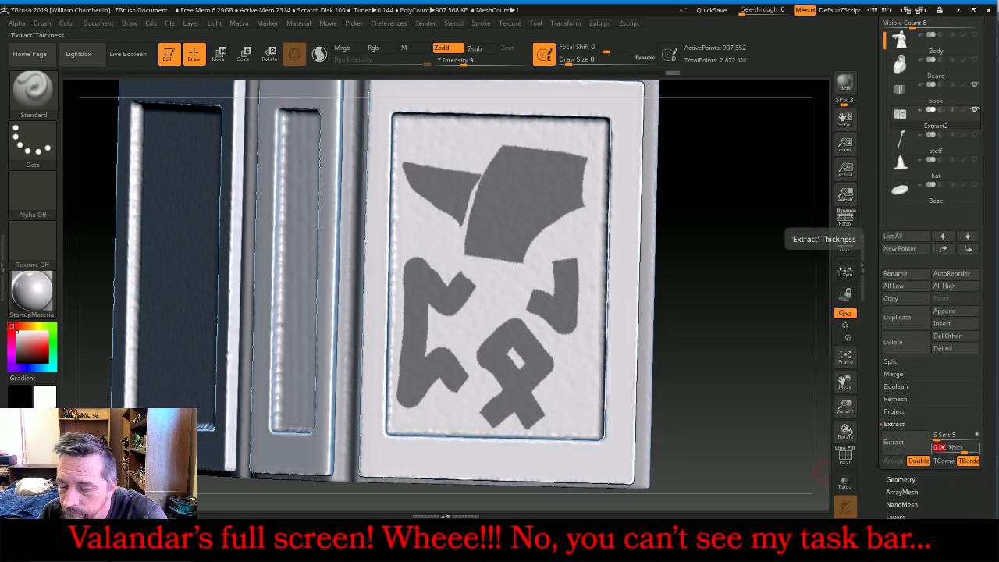
{"action": "key", "text": "Return"}
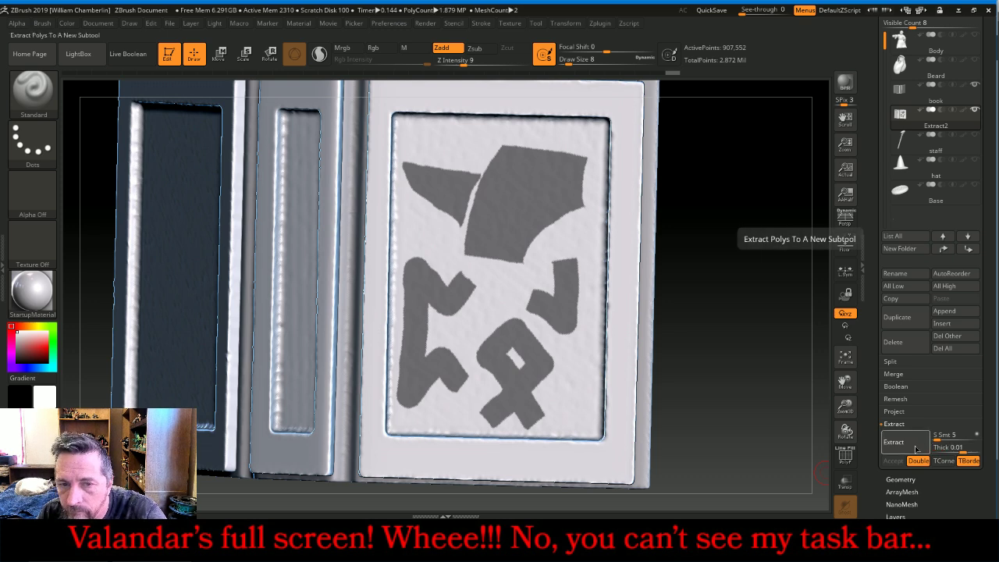
{"action": "left_click", "coordinate": [894, 442]}
{"action": "left_click", "coordinate": [893, 461]}
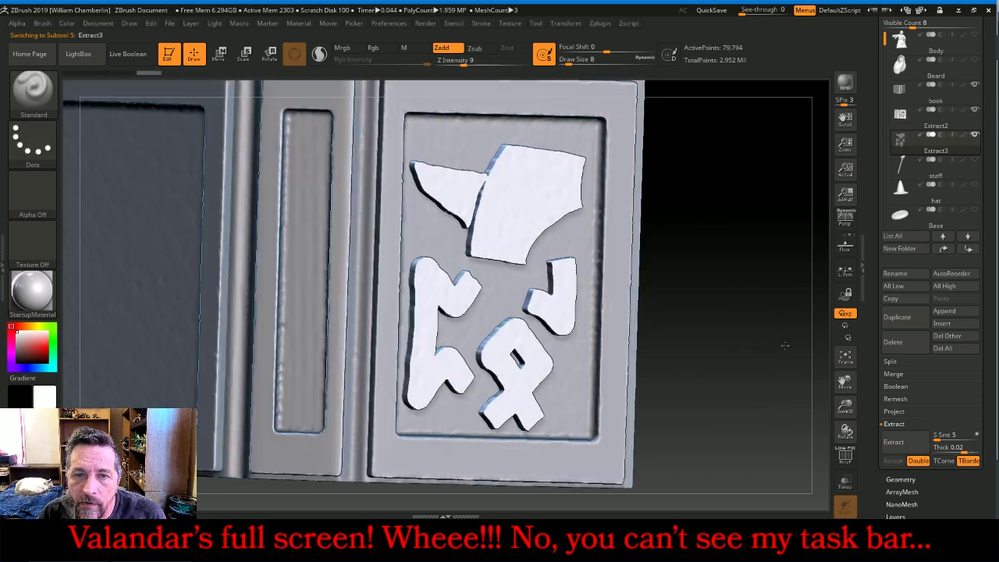
Select the panel subtool again and mask two concentric rings in the opposite cover's recess
{"action": "left_click_drag", "start_coordinate": [785, 346], "coordinate": [801, 340]}
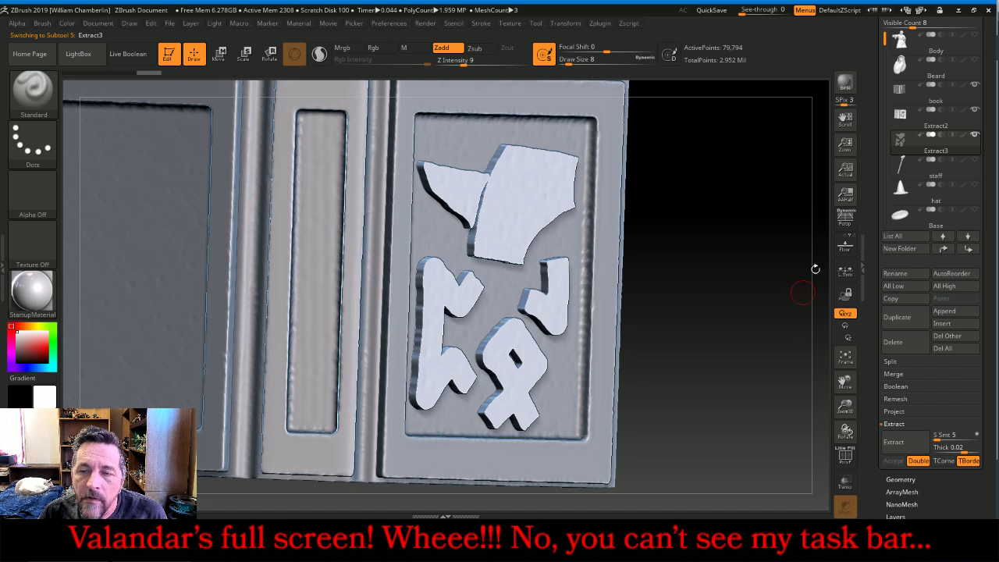
{"action": "left_click", "coordinate": [908, 119]}
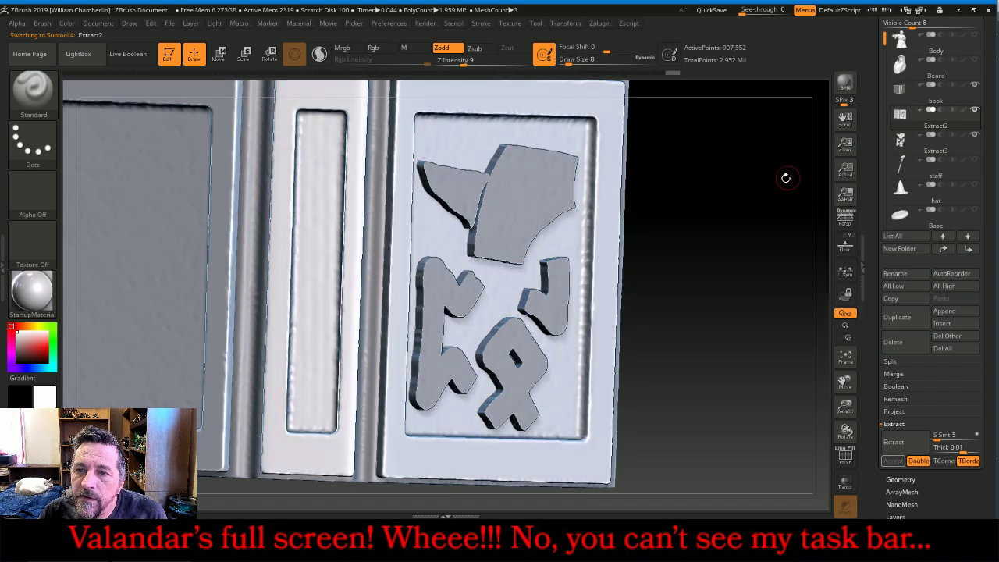
{"action": "left_click_drag", "start_coordinate": [845, 383], "coordinate": [890, 396]}
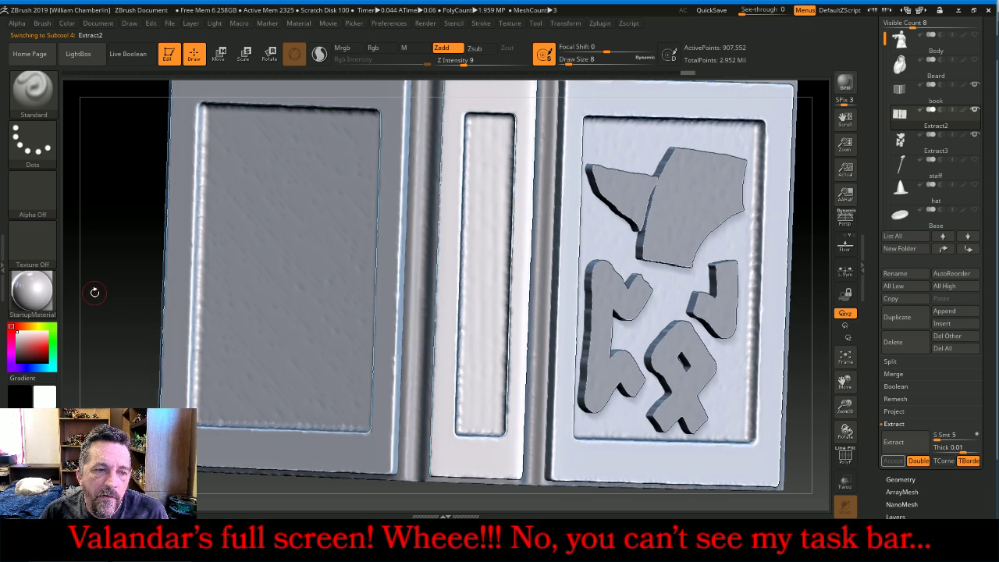
{"action": "left_click_drag", "start_coordinate": [95, 292], "coordinate": [114, 295]}
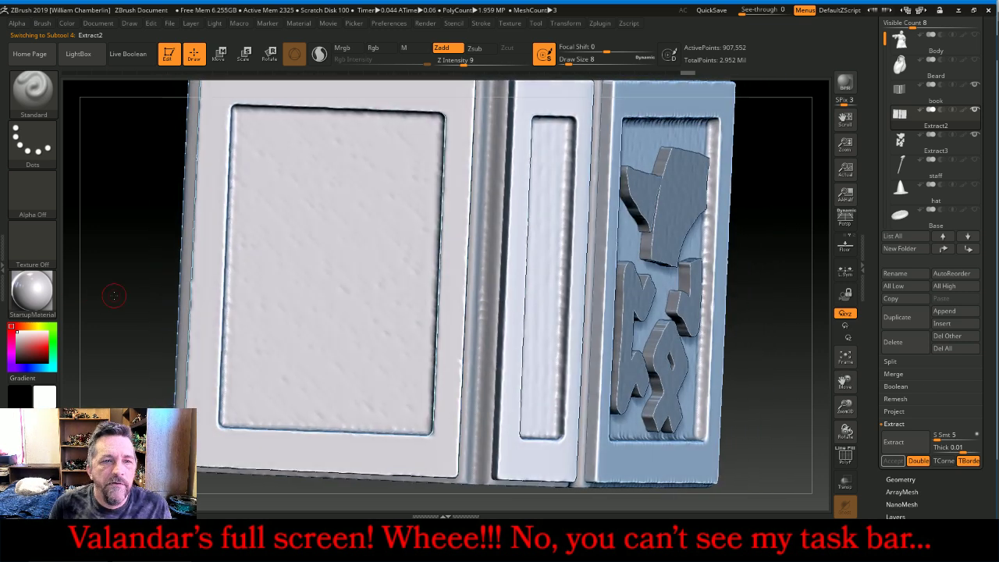
{"action": "key", "text": "ctrl"}
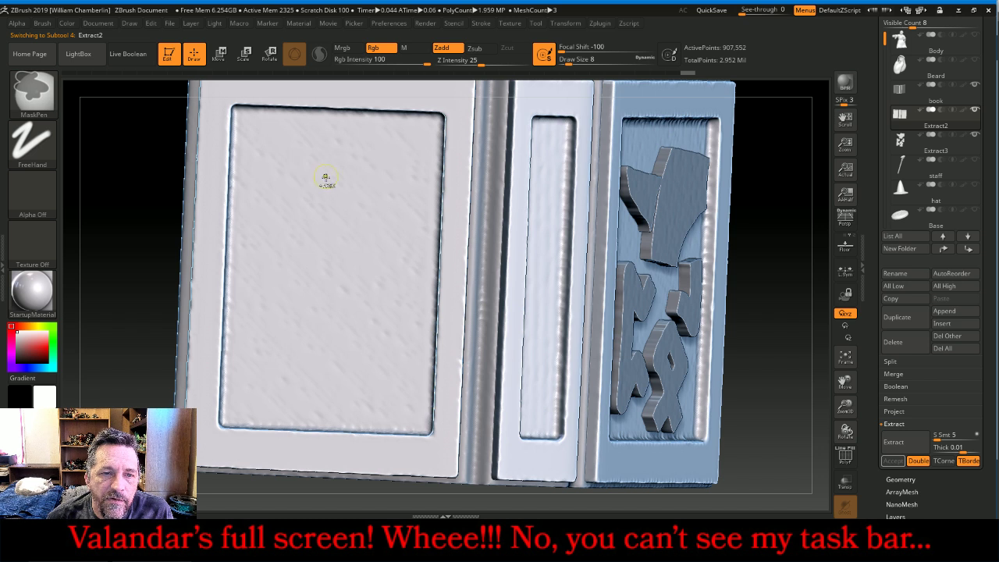
{"action": "left_click", "coordinate": [332, 168], "text": "ctrl"}
{"action": "mouse_move", "coordinate": [318, 169]}
{"action": "left_mouse_down", "text": "ctrl"}
{"action": "mouse_move", "coordinate": [257, 209]}
{"action": "mouse_move", "coordinate": [237, 266]}
{"action": "mouse_move", "coordinate": [261, 324]}
{"action": "mouse_move", "coordinate": [322, 354]}
{"action": "mouse_move", "coordinate": [380, 343]}
{"action": "mouse_move", "coordinate": [414, 305]}
{"action": "mouse_move", "coordinate": [420, 274]}
{"action": "mouse_move", "coordinate": [411, 209]}
{"action": "mouse_move", "coordinate": [394, 184]}
{"action": "mouse_move", "coordinate": [353, 170]}
{"action": "left_mouse_up", "text": "ctrl"}
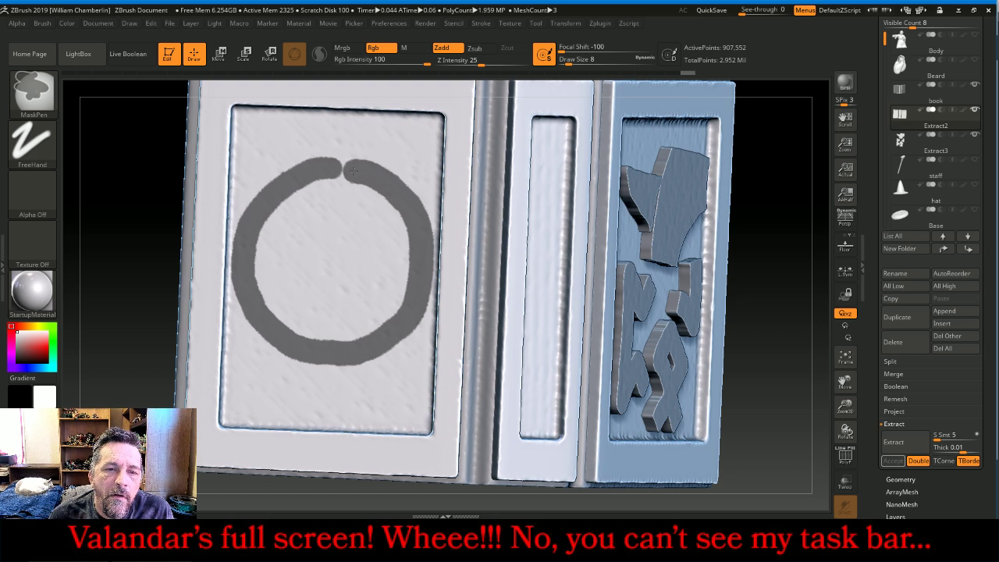
{"action": "left_click", "coordinate": [330, 227], "text": "ctrl"}
{"action": "mouse_move", "coordinate": [319, 227]}
{"action": "left_mouse_down", "text": "ctrl"}
{"action": "mouse_move", "coordinate": [292, 257]}
{"action": "mouse_move", "coordinate": [291, 281]}
{"action": "mouse_move", "coordinate": [334, 314]}
{"action": "mouse_move", "coordinate": [367, 292]}
{"action": "mouse_move", "coordinate": [381, 245]}
{"action": "mouse_move", "coordinate": [338, 223]}
{"action": "left_mouse_up", "text": "ctrl"}
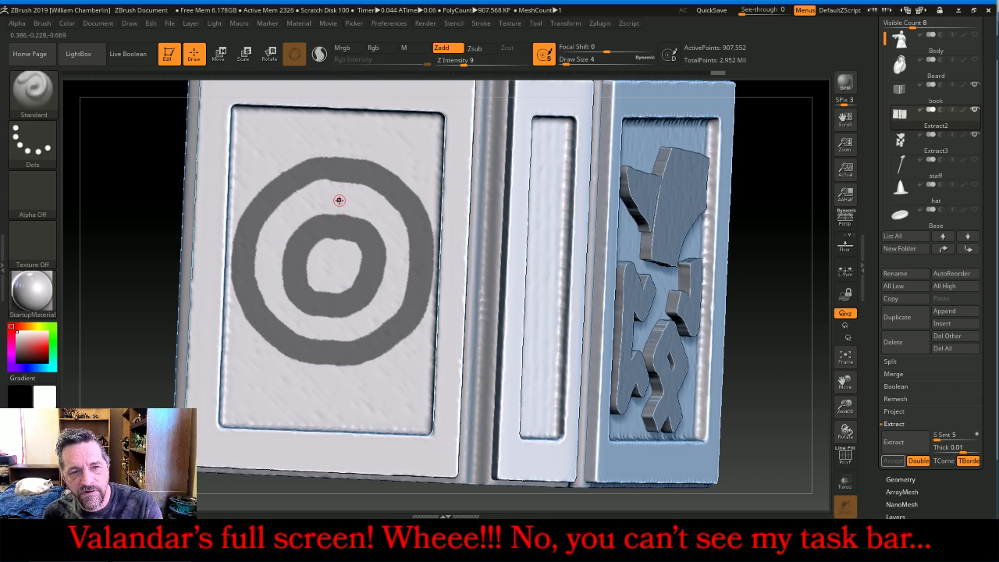
Mask small irregular marks around the band between the rings at draw size 4, and extract the emblem at thickness 0.01 as an accepted subtool
{"action": "left_click_drag", "start_coordinate": [336, 190], "coordinate": [393, 233], "text": "ctrl"}
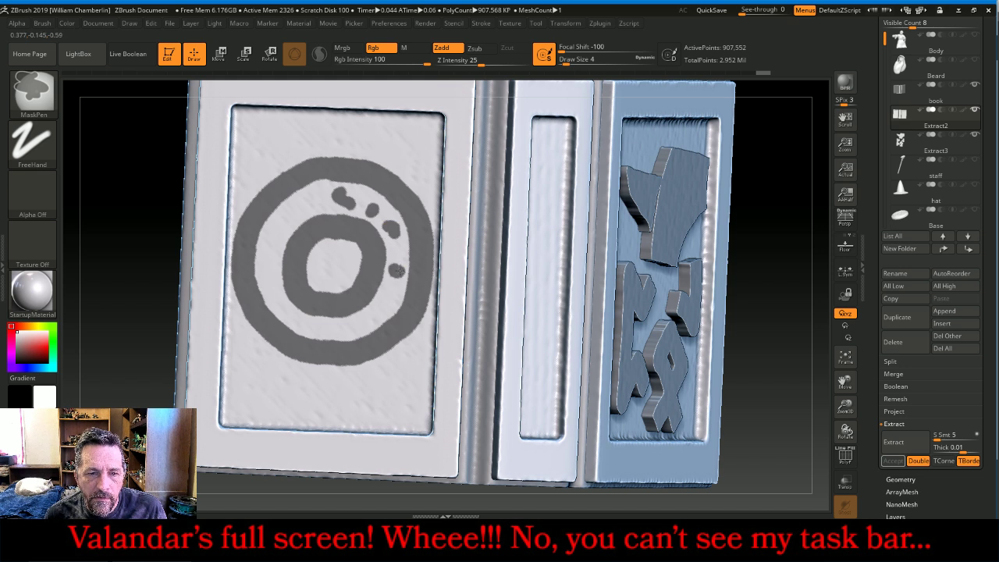
{"action": "left_click", "coordinate": [397, 270], "text": "ctrl"}
{"action": "left_click", "coordinate": [387, 301], "text": "ctrl"}
{"action": "left_click", "coordinate": [364, 323], "text": "ctrl"}
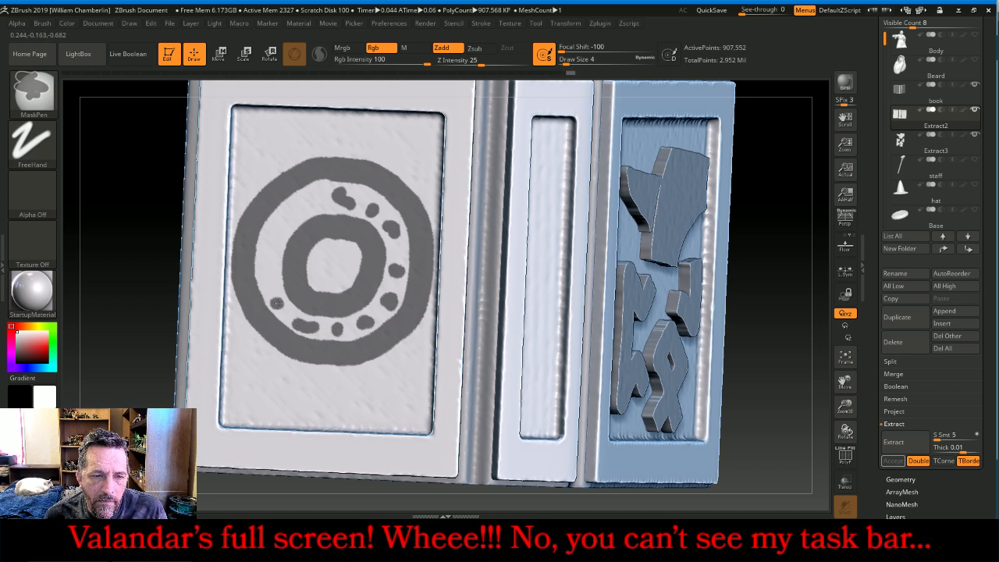
{"action": "left_click", "coordinate": [266, 264], "text": "ctrl"}
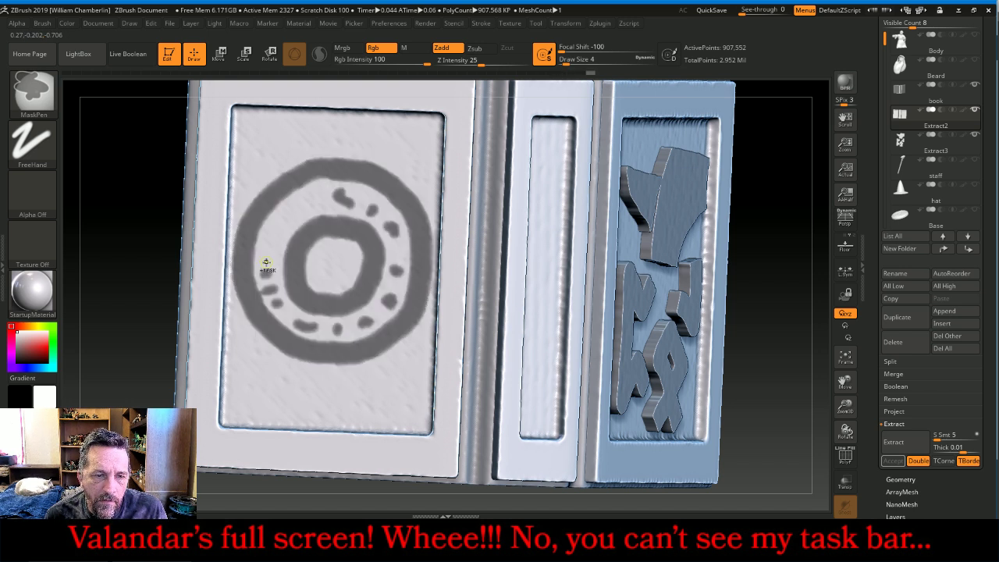
{"action": "left_click", "coordinate": [271, 247], "text": "ctrl+alt"}
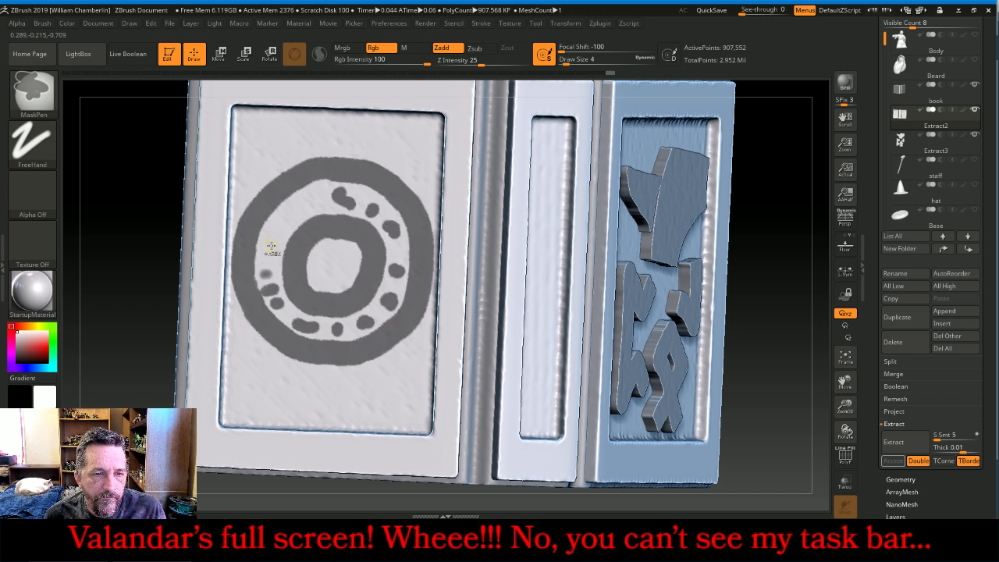
{"action": "key", "text": "ctrl+z"}
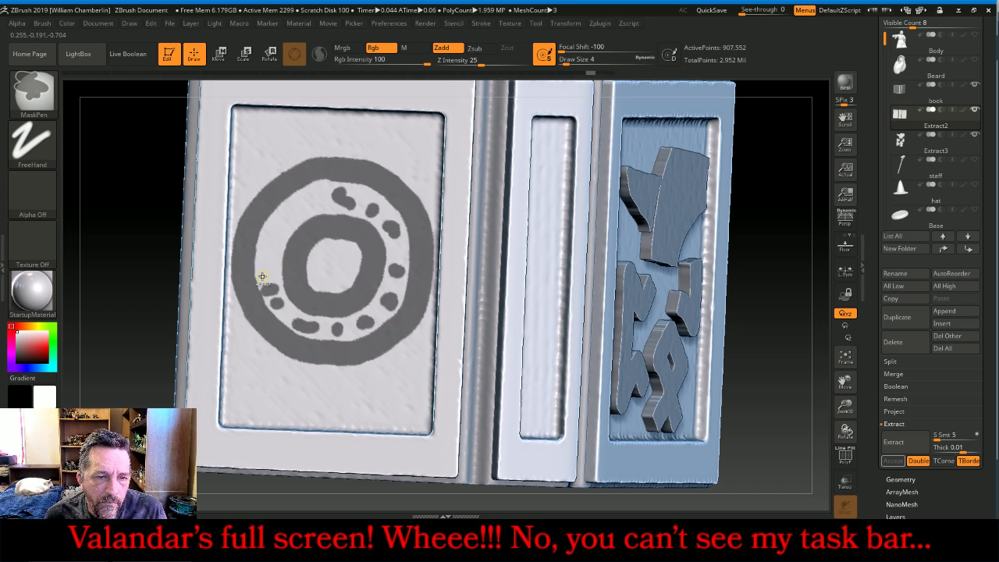
{"action": "left_click_drag", "start_coordinate": [270, 273], "coordinate": [272, 265], "text": "ctrl"}
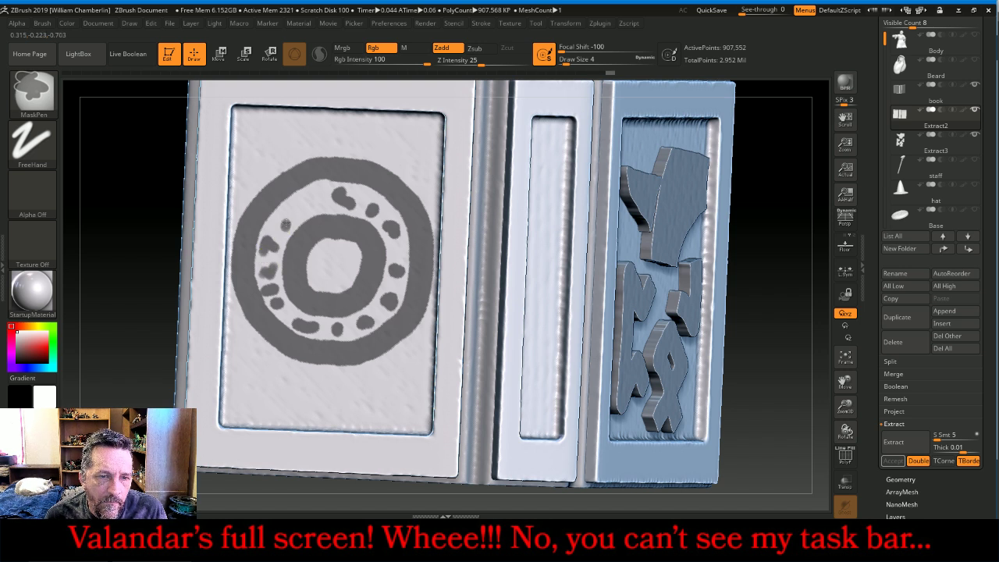
{"action": "left_click_drag", "start_coordinate": [301, 206], "coordinate": [325, 205], "text": "ctrl"}
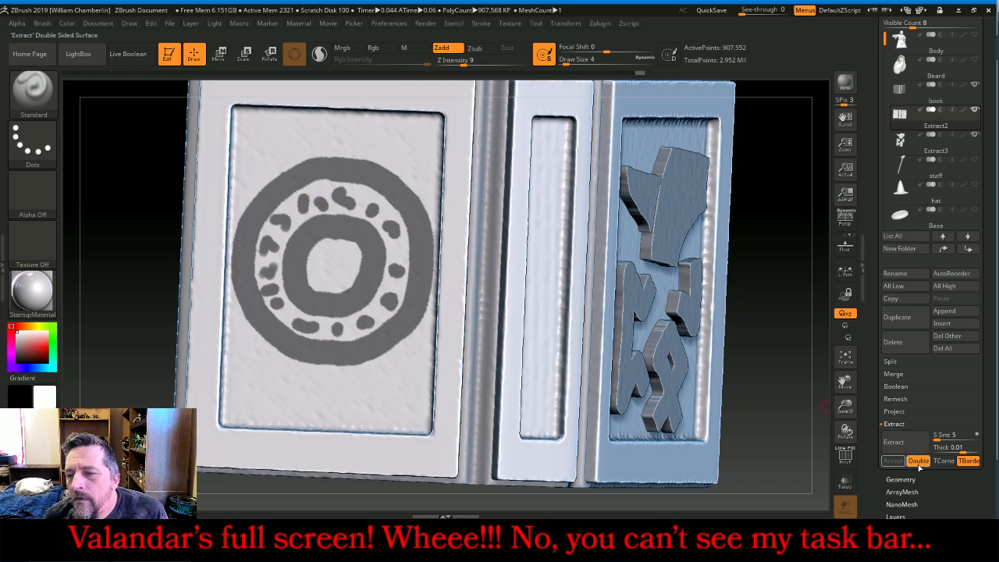
{"action": "left_click", "coordinate": [894, 442]}
{"action": "left_click", "coordinate": [894, 461]}
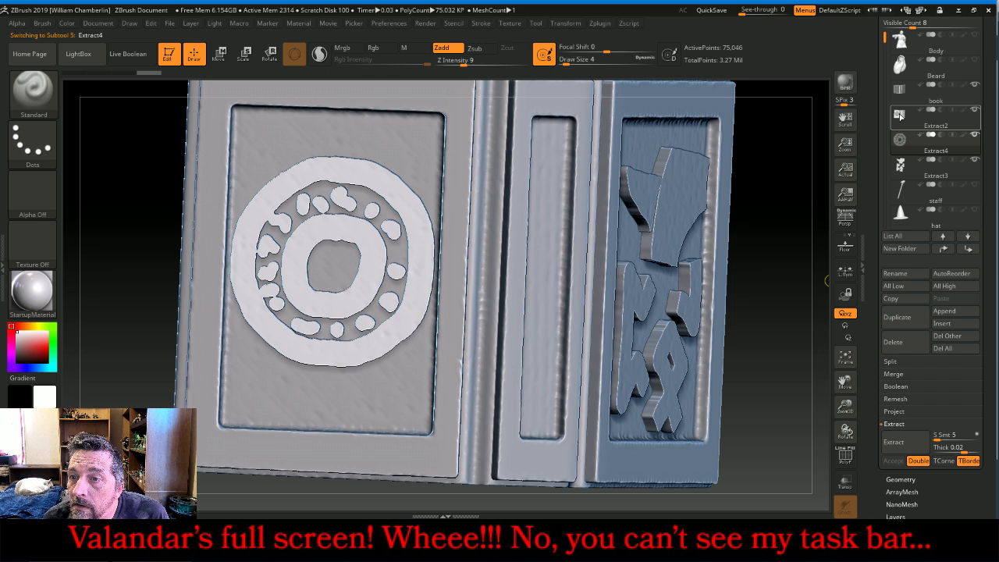
Merge the cover panels, ring emblem and rune extractions down into the book subtool
{"action": "left_click", "coordinate": [900, 115]}
{"action": "left_click", "coordinate": [879, 103]}
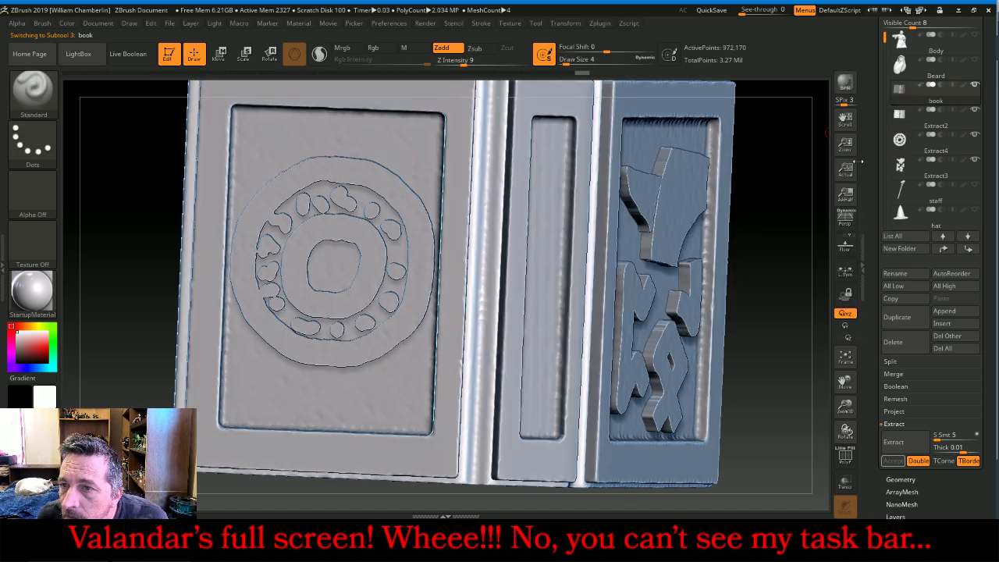
{"action": "left_click", "coordinate": [895, 374]}
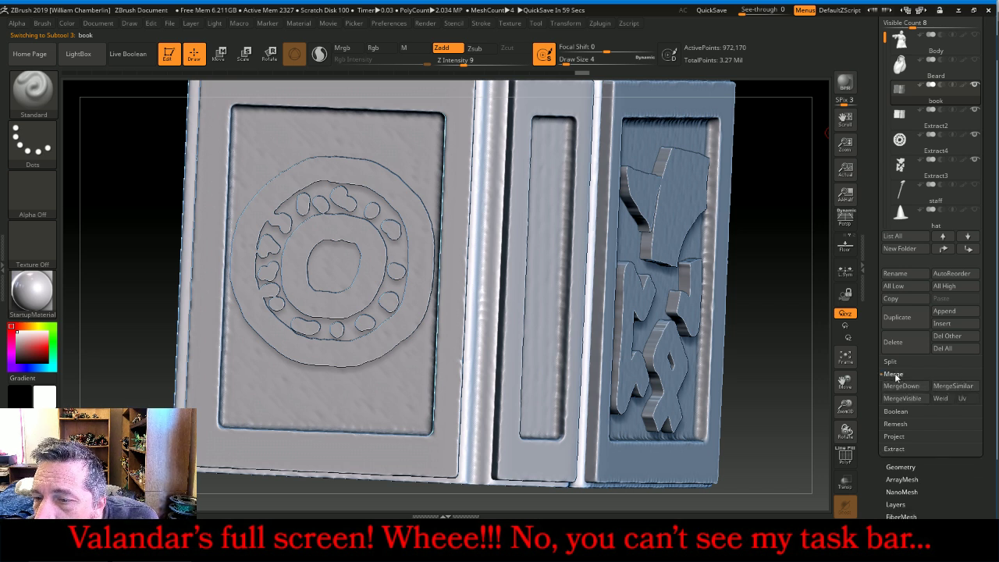
{"action": "left_click", "coordinate": [901, 386]}
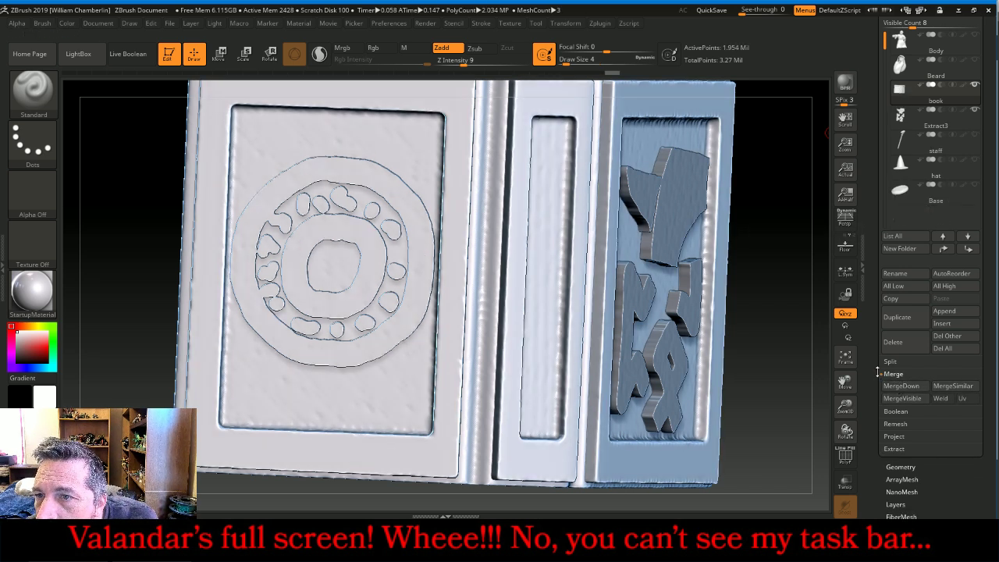
{"action": "left_click", "coordinate": [901, 386]}
{"action": "left_click", "coordinate": [902, 385]}
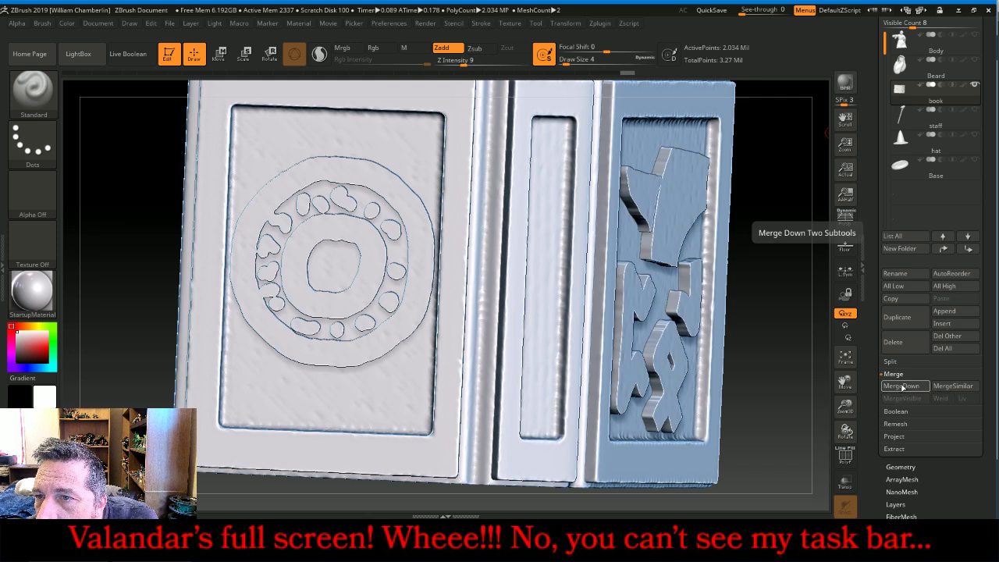
Select the body subtool, show the staff and frame the whole figure to check the decorated book in the hand
{"action": "left_click", "coordinate": [853, 360]}
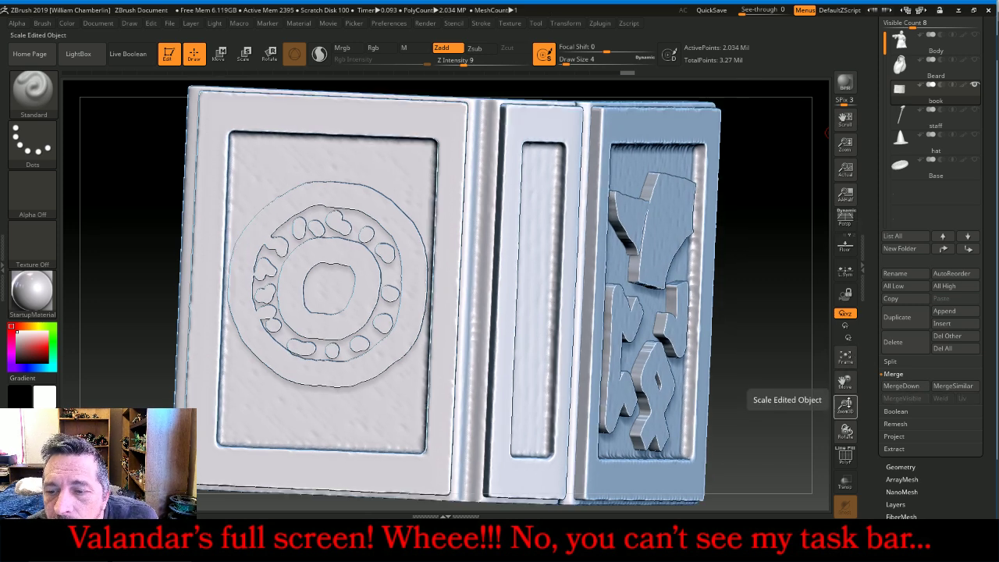
{"action": "left_click_drag", "start_coordinate": [847, 407], "coordinate": [840, 332]}
{"action": "left_click_drag", "start_coordinate": [705, 283], "coordinate": [670, 309]}
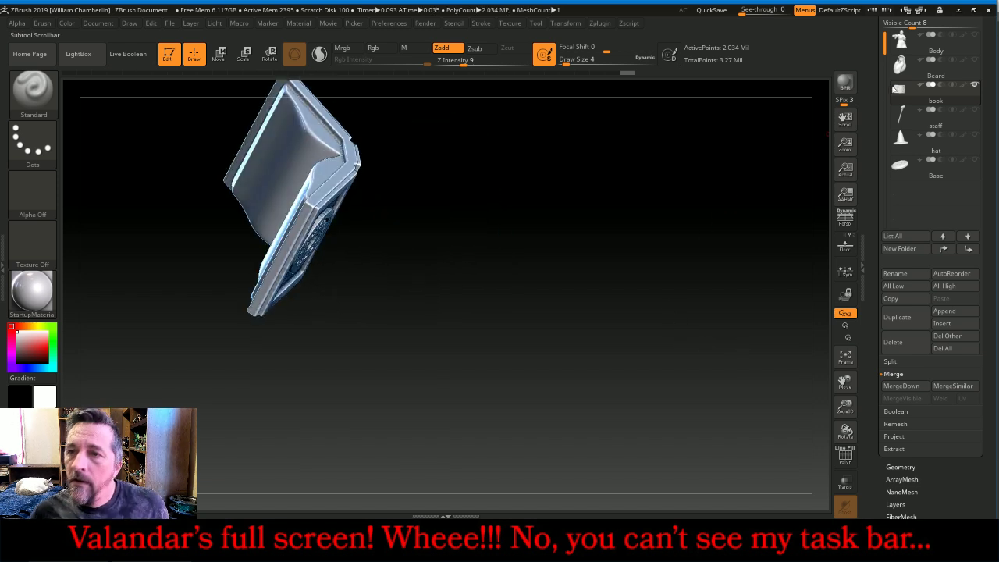
{"action": "left_click", "coordinate": [914, 41]}
{"action": "left_click_drag", "start_coordinate": [696, 269], "coordinate": [668, 288]}
{"action": "left_click", "coordinate": [847, 357]}
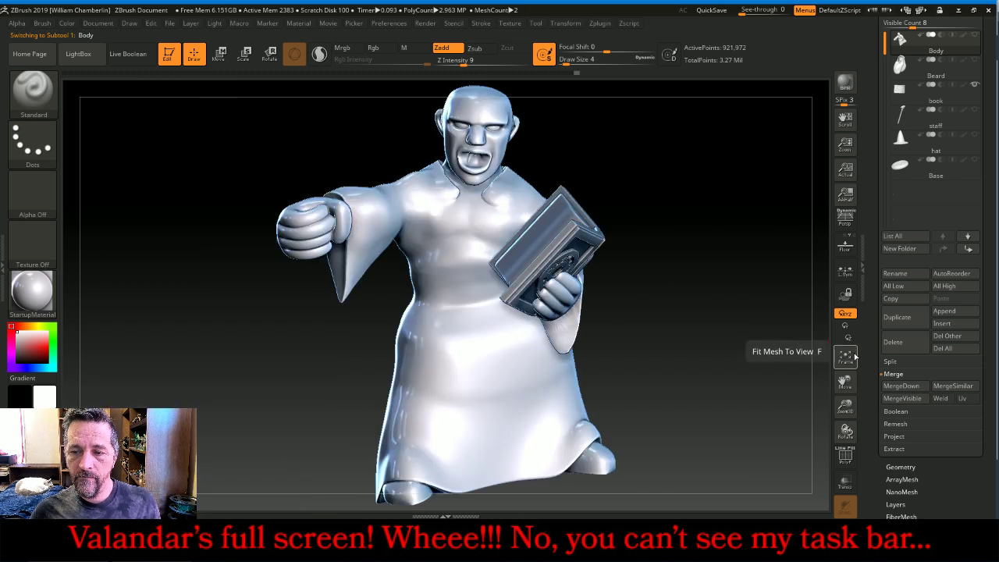
{"action": "left_click_drag", "start_coordinate": [820, 366], "coordinate": [779, 369]}
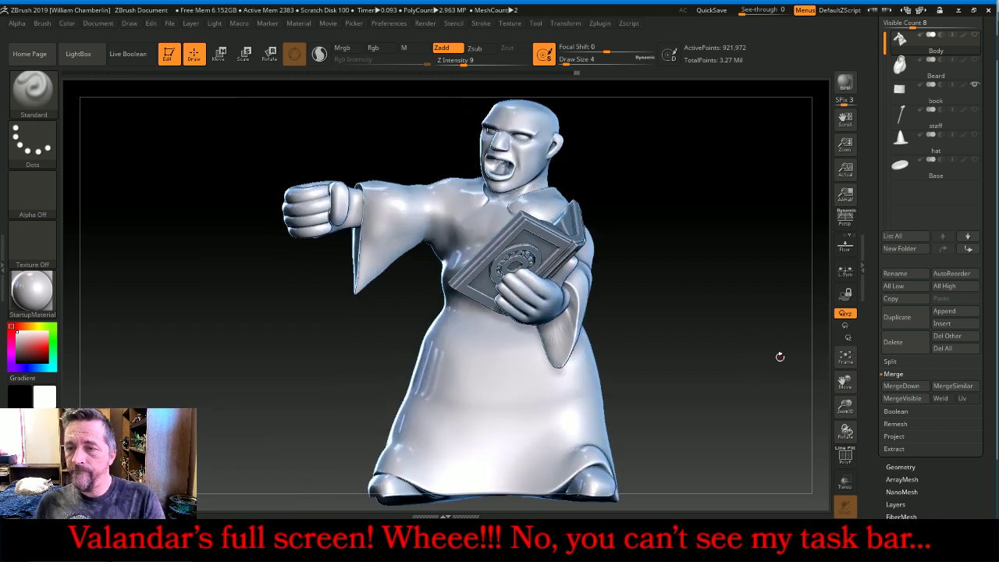
{"action": "left_click", "coordinate": [975, 110]}
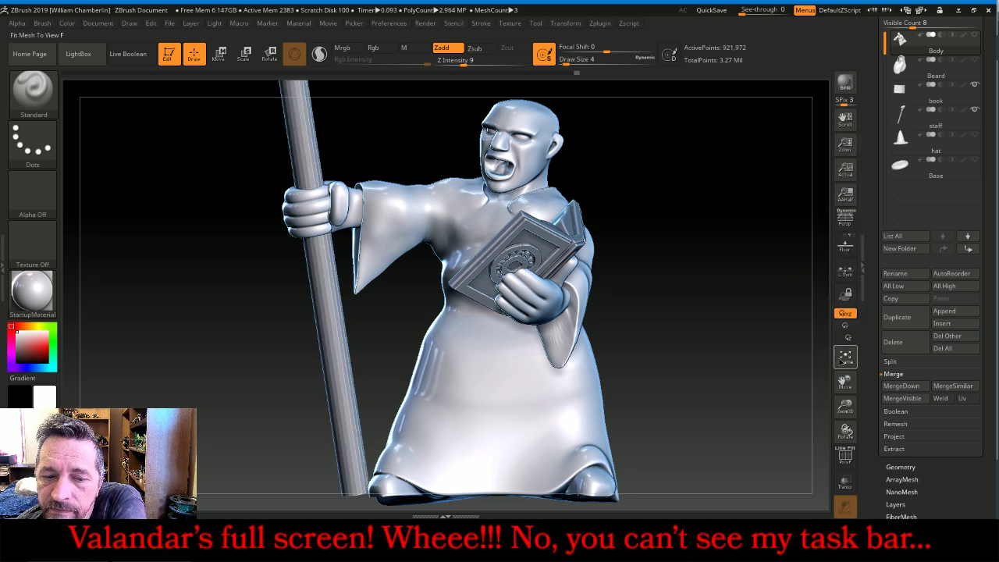
{"action": "left_click", "coordinate": [846, 357]}
Try dividing the body mesh once, and undo the subdivision
{"action": "left_click", "coordinate": [901, 467]}
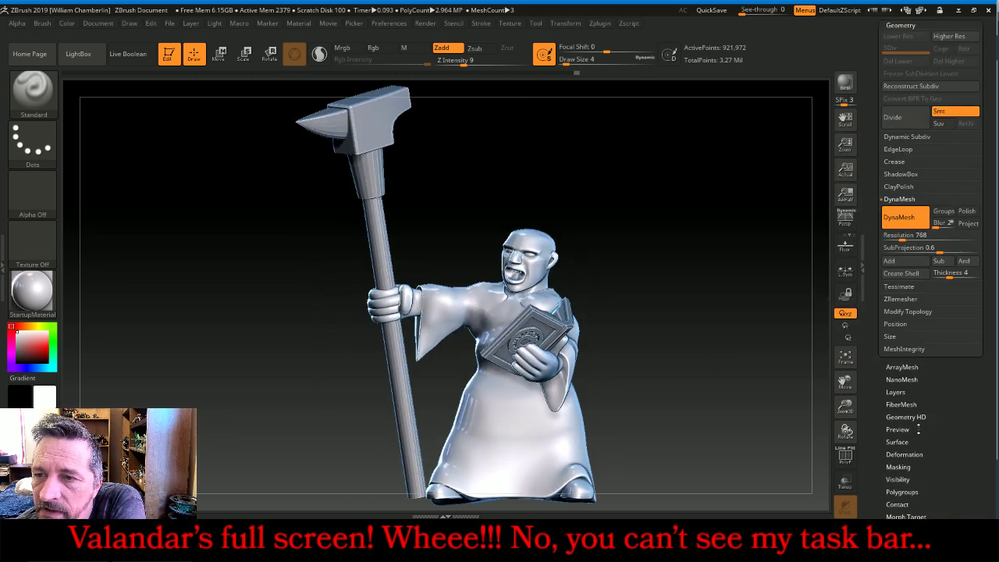
{"action": "left_click", "coordinate": [894, 117]}
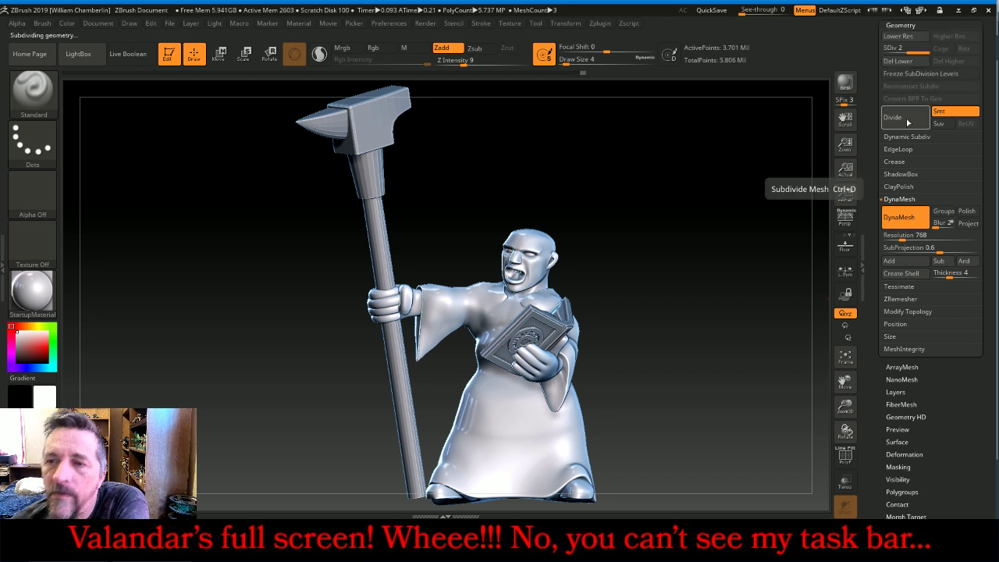
{"action": "key", "text": "ctrl+z"}
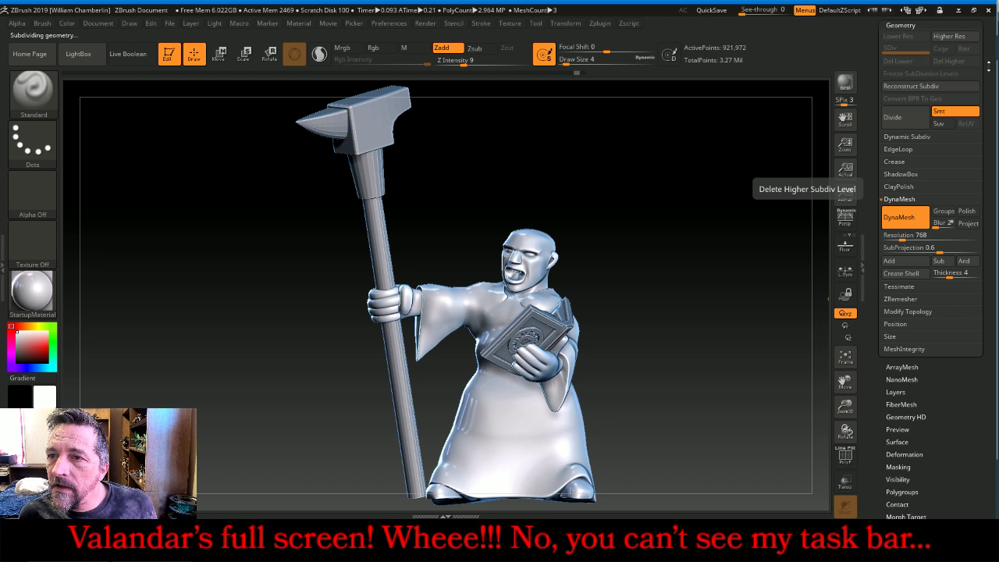
Make the staff the active subtool and turn the body's visibility on alongside it
{"action": "left_click_drag", "start_coordinate": [990, 66], "coordinate": [988, 120]}
{"action": "left_click", "coordinate": [927, 108]}
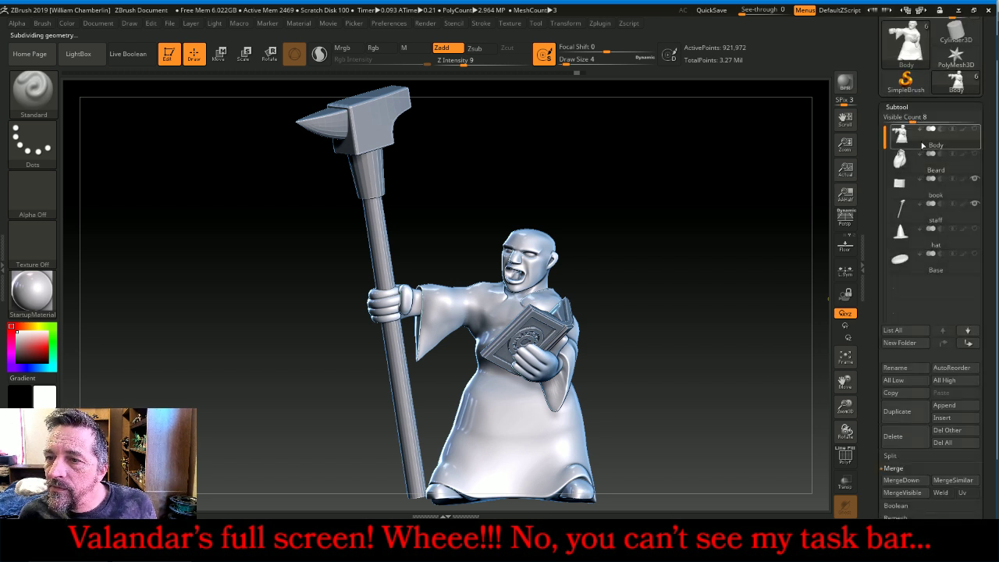
{"action": "left_click", "coordinate": [902, 209]}
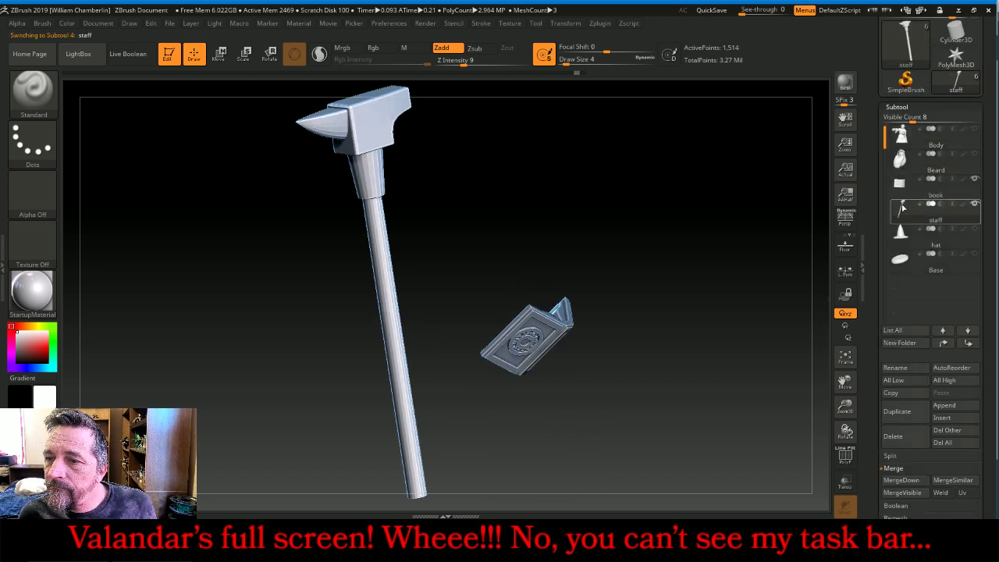
{"action": "left_click", "coordinate": [974, 129]}
{"action": "left_click", "coordinate": [908, 107]}
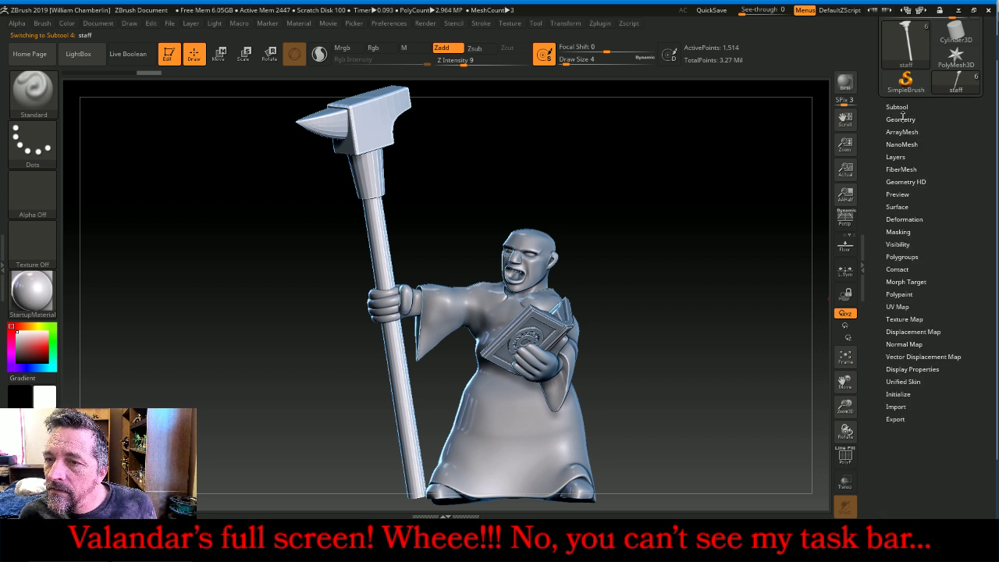
Divide the staff mesh up to subdivision level 5 and delete its lower subdivision levels
{"action": "left_click", "coordinate": [902, 119]}
{"action": "left_click", "coordinate": [906, 213]}
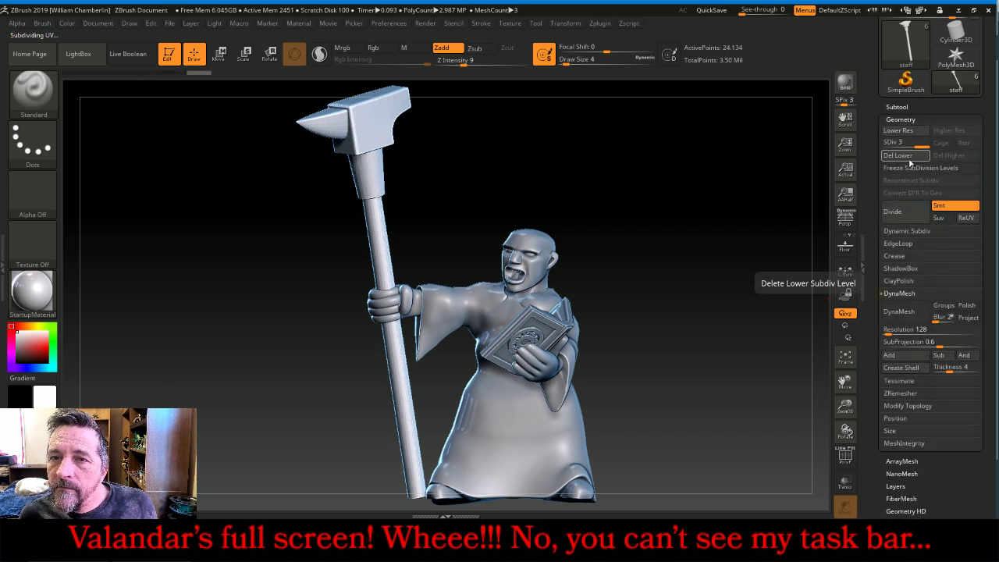
{"action": "left_click", "coordinate": [903, 214]}
{"action": "left_click", "coordinate": [902, 214]}
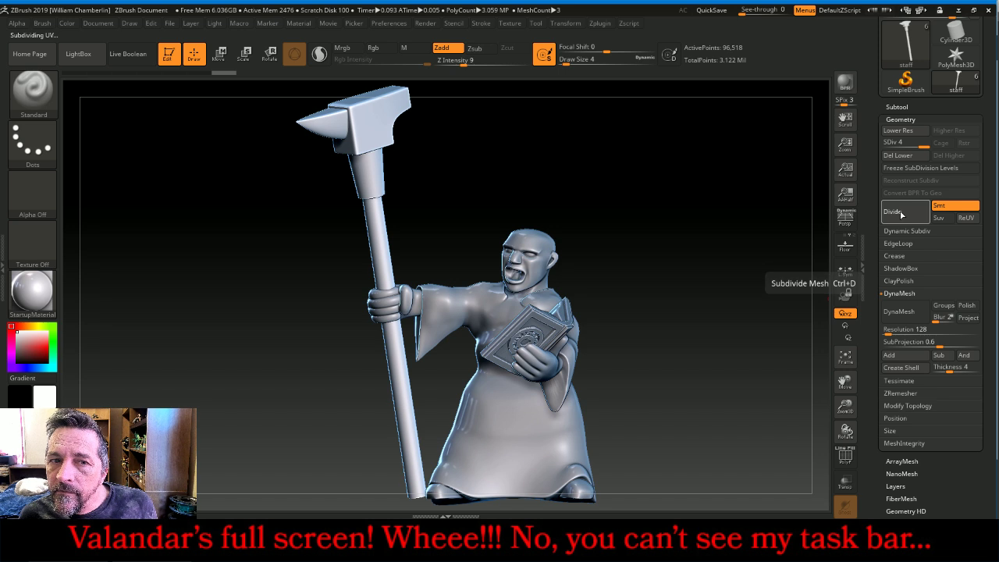
{"action": "left_click", "coordinate": [902, 214]}
{"action": "left_click", "coordinate": [899, 159]}
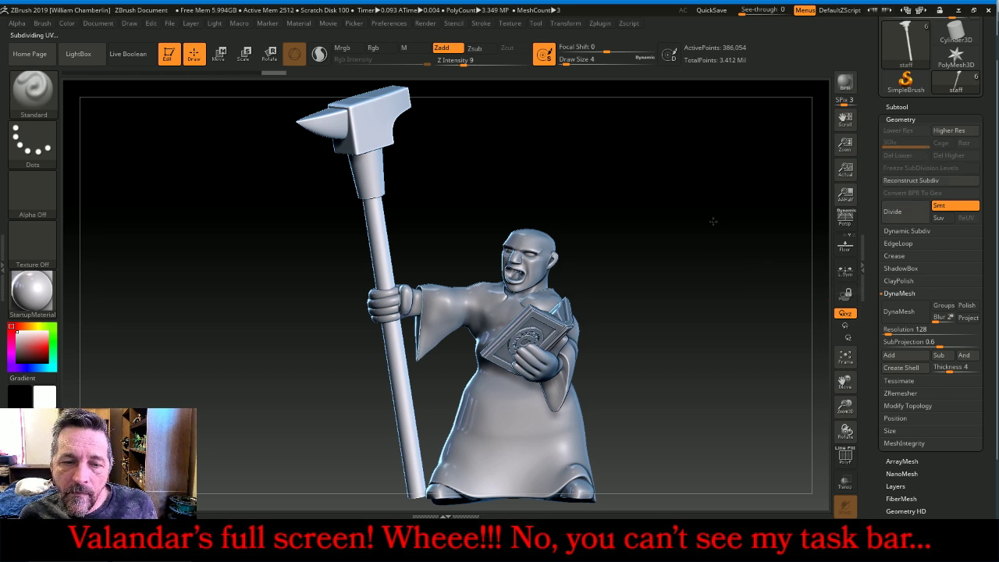
Mask a short band on the staff shaft above the hand and a longer band below it
{"action": "left_click_drag", "start_coordinate": [713, 220], "coordinate": [747, 208]}
{"action": "key", "text": "ctrl"}
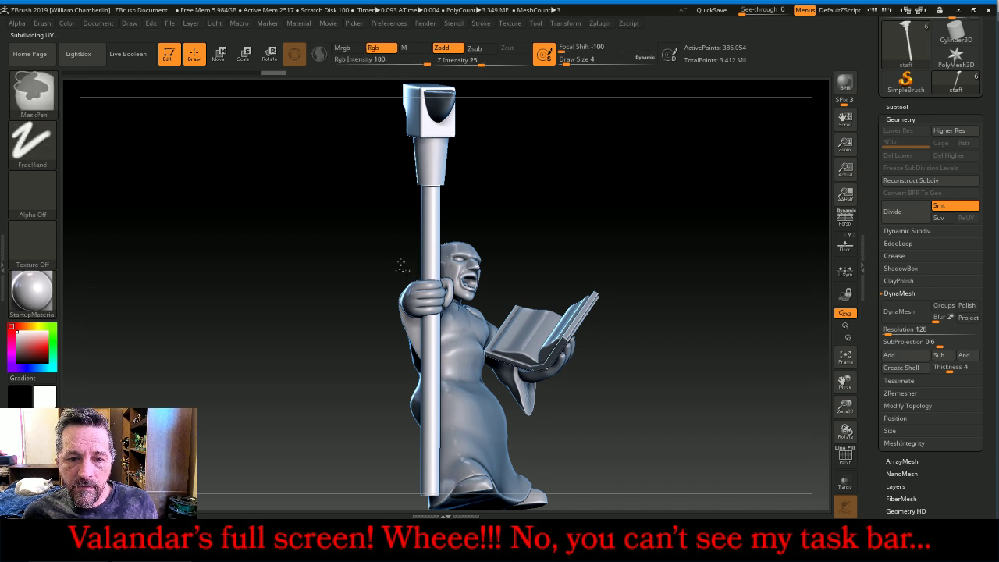
{"action": "left_click_drag", "start_coordinate": [400, 263], "coordinate": [485, 299], "text": "ctrl"}
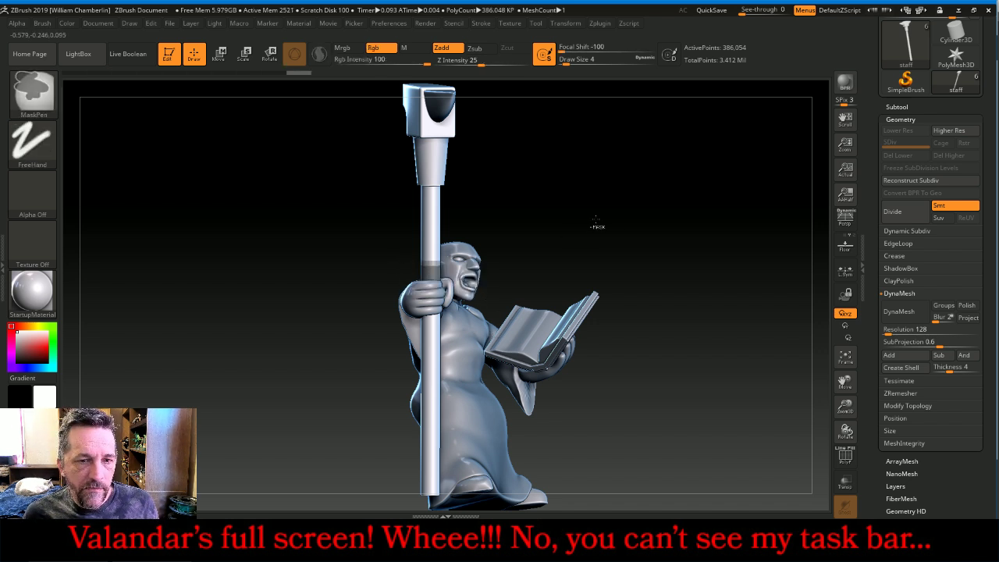
{"action": "left_click_drag", "start_coordinate": [597, 221], "coordinate": [638, 248], "text": "ctrl"}
{"action": "left_click_drag", "start_coordinate": [403, 215], "coordinate": [459, 237], "text": "ctrl"}
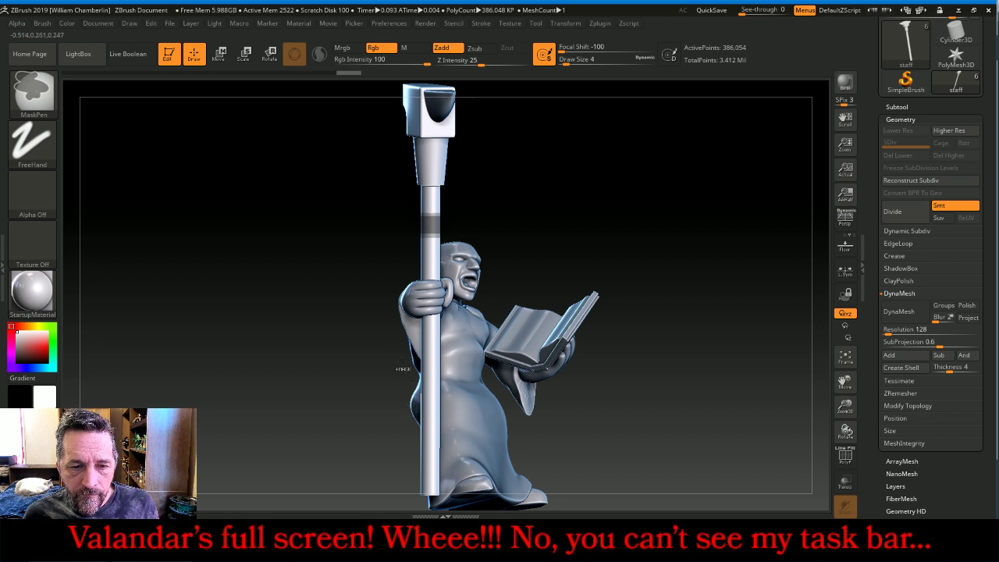
{"action": "left_click_drag", "start_coordinate": [400, 358], "coordinate": [466, 443], "text": "ctrl"}
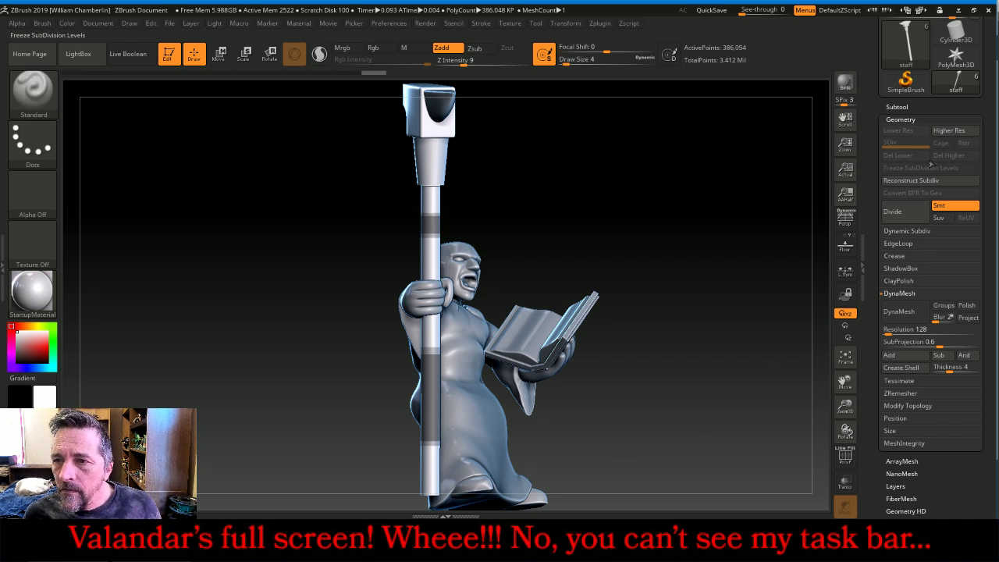
{"action": "left_click", "coordinate": [925, 105]}
{"action": "left_click", "coordinate": [924, 106]}
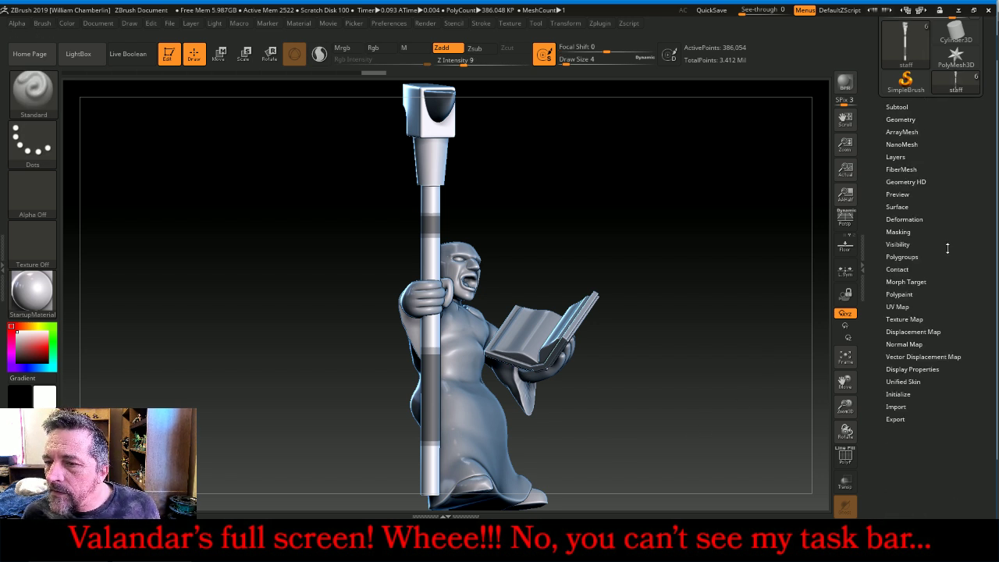
{"action": "left_click", "coordinate": [917, 232]}
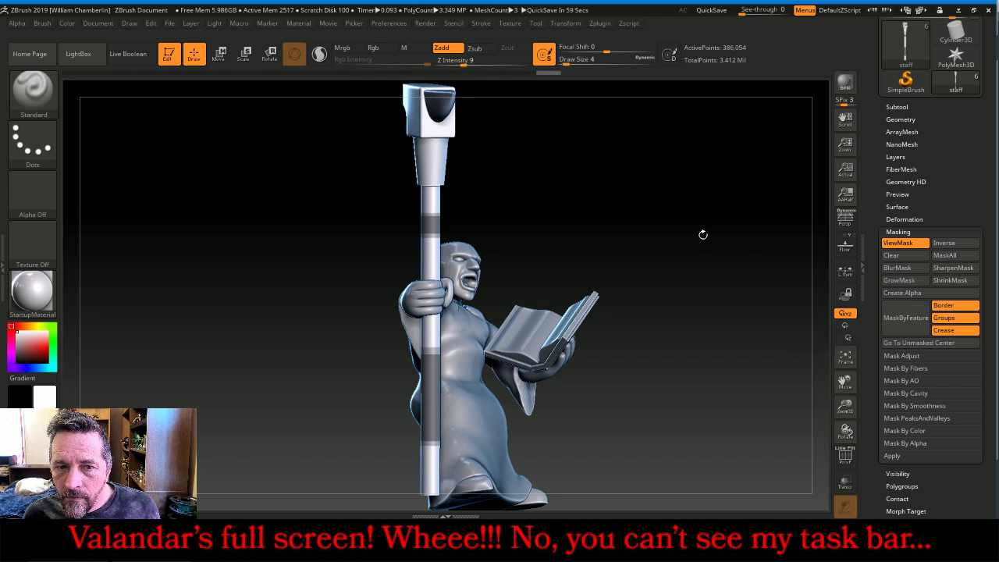
{"action": "left_click_drag", "start_coordinate": [703, 234], "coordinate": [662, 234]}
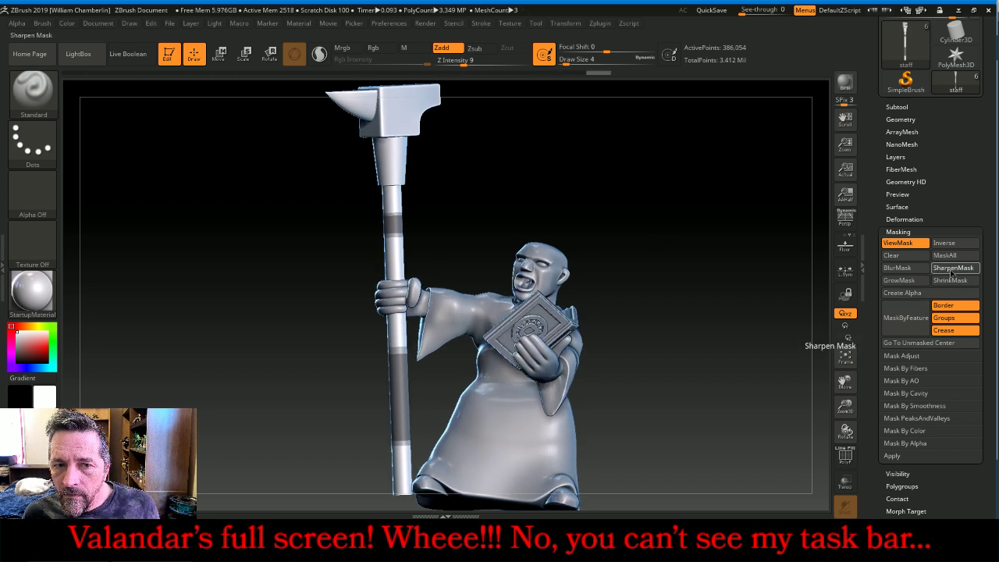
Extract the masked shaft bands as a new subtool with a thickness of 0.02 and accept the extraction
{"action": "left_click", "coordinate": [907, 107]}
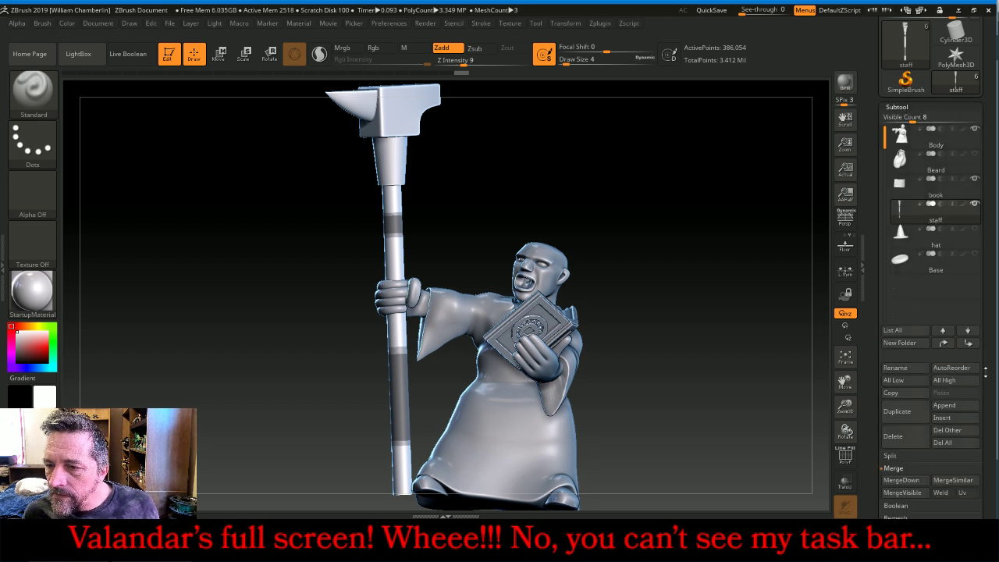
{"action": "left_click_drag", "start_coordinate": [989, 395], "coordinate": [990, 307]}
{"action": "left_click", "coordinate": [894, 438]}
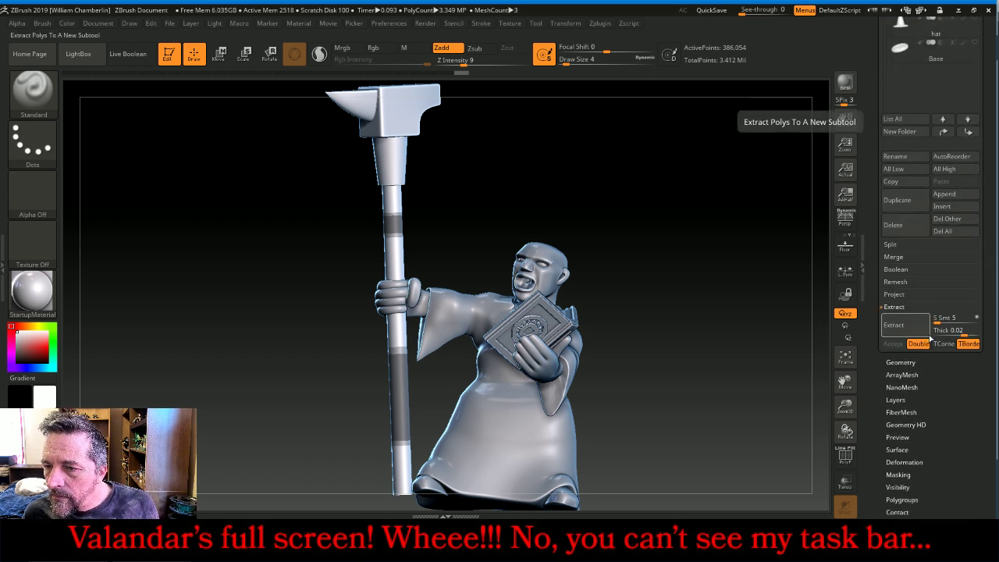
{"action": "left_click", "coordinate": [905, 325]}
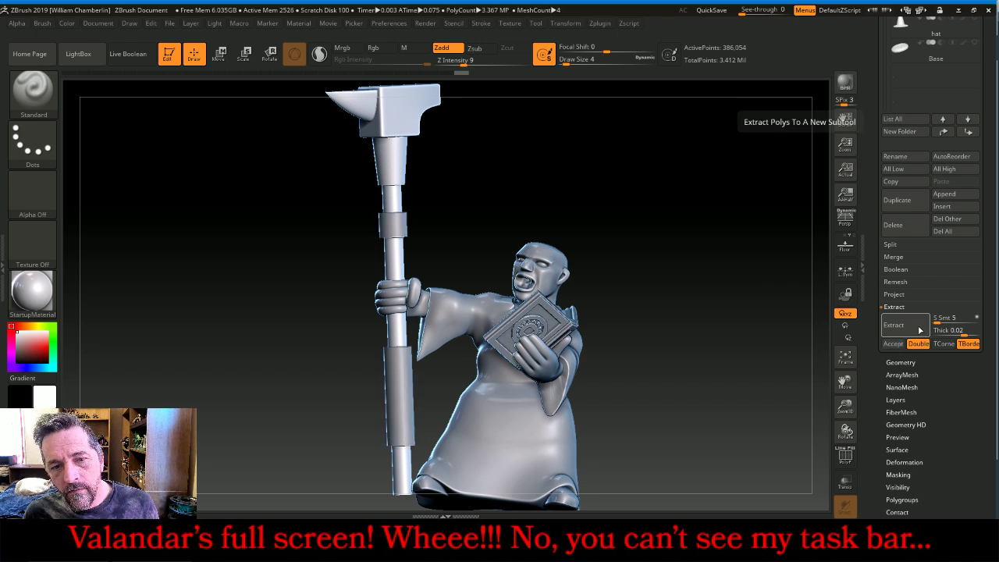
{"action": "left_click", "coordinate": [893, 344]}
{"action": "left_click_drag", "start_coordinate": [725, 229], "coordinate": [817, 225], "text": "ctrl"}
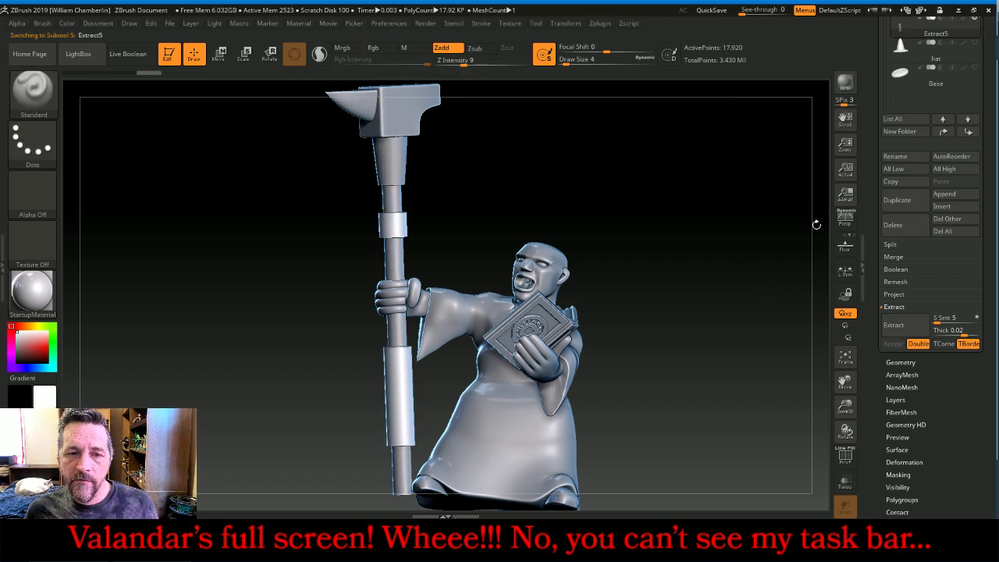
Make the staff the active subtool, choose the InsertGemstone brush with its Gemstone mesh and show the brush's depth settings
{"action": "left_click_drag", "start_coordinate": [982, 97], "coordinate": [982, 155]}
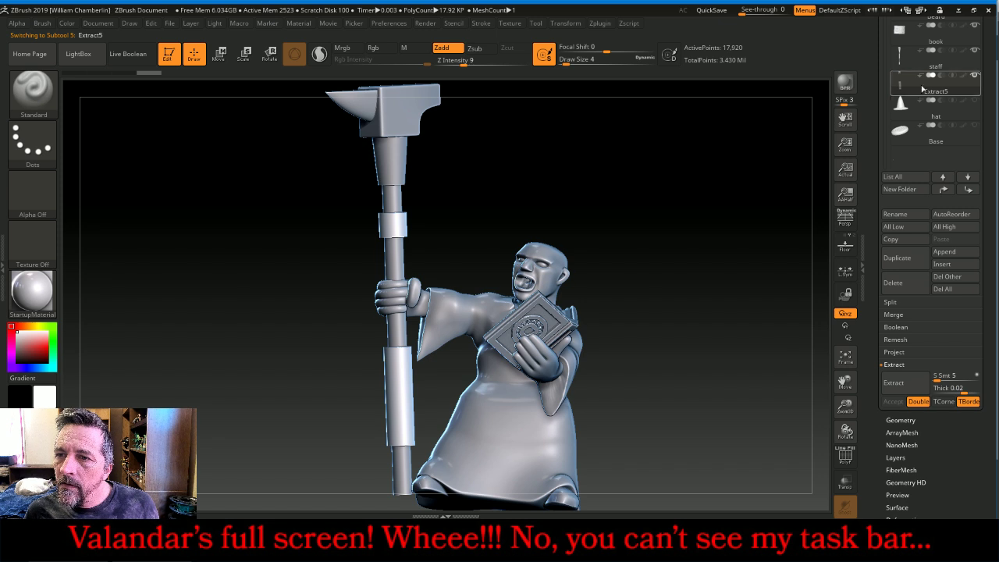
{"action": "left_click", "coordinate": [915, 61]}
{"action": "mouse_move", "coordinate": [777, 248]}
{"action": "left_mouse_down"}
{"action": "mouse_move", "coordinate": [750, 250]}
{"action": "mouse_move", "coordinate": [773, 269]}
{"action": "left_mouse_up"}
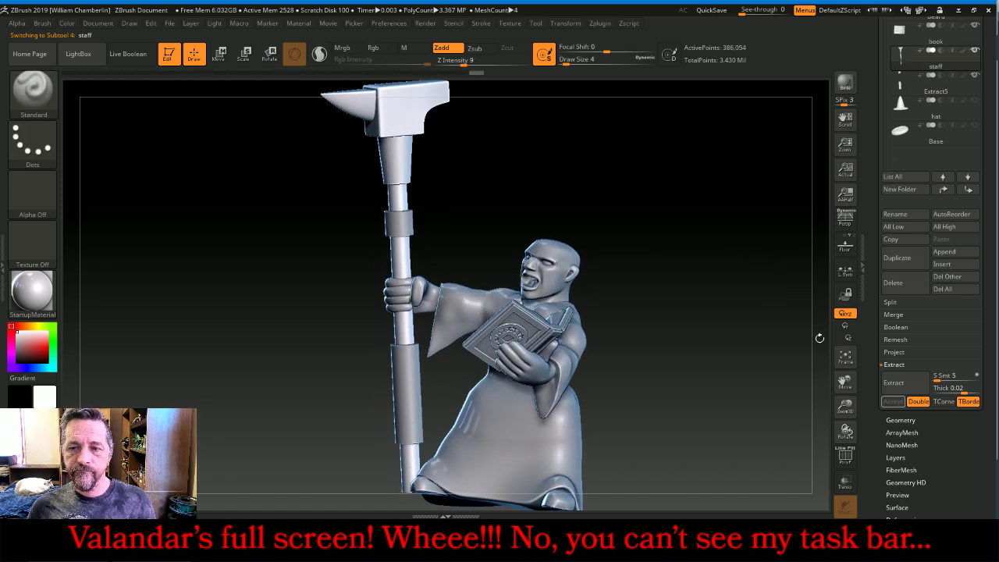
{"action": "mouse_move", "coordinate": [843, 378]}
{"action": "left_mouse_down"}
{"action": "mouse_move", "coordinate": [858, 411]}
{"action": "mouse_move", "coordinate": [849, 463]}
{"action": "left_mouse_up"}
{"action": "left_click_drag", "start_coordinate": [843, 386], "coordinate": [889, 522]}
{"action": "left_click_drag", "start_coordinate": [745, 364], "coordinate": [591, 268]}
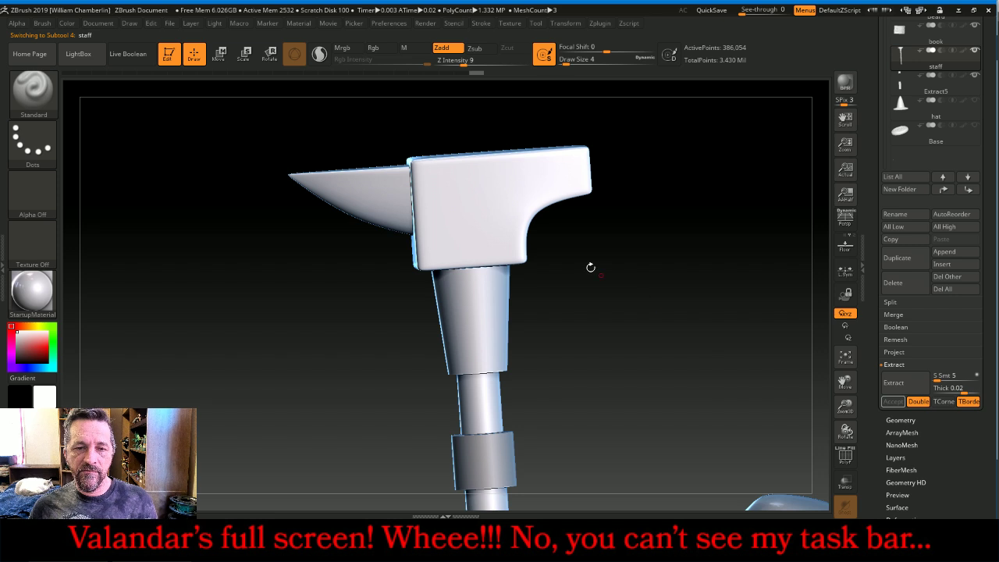
{"action": "left_click", "coordinate": [33, 90]}
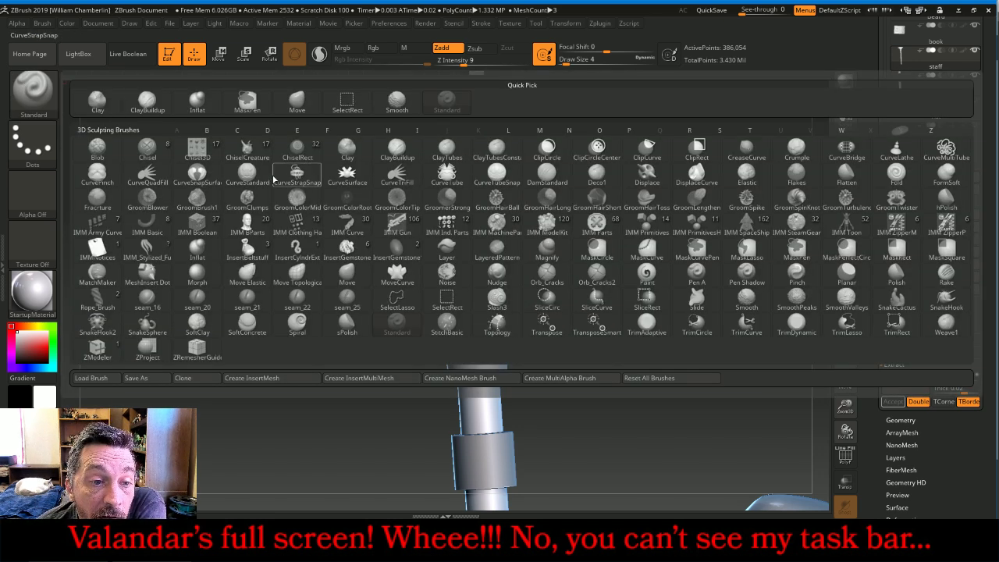
{"action": "left_click", "coordinate": [347, 248]}
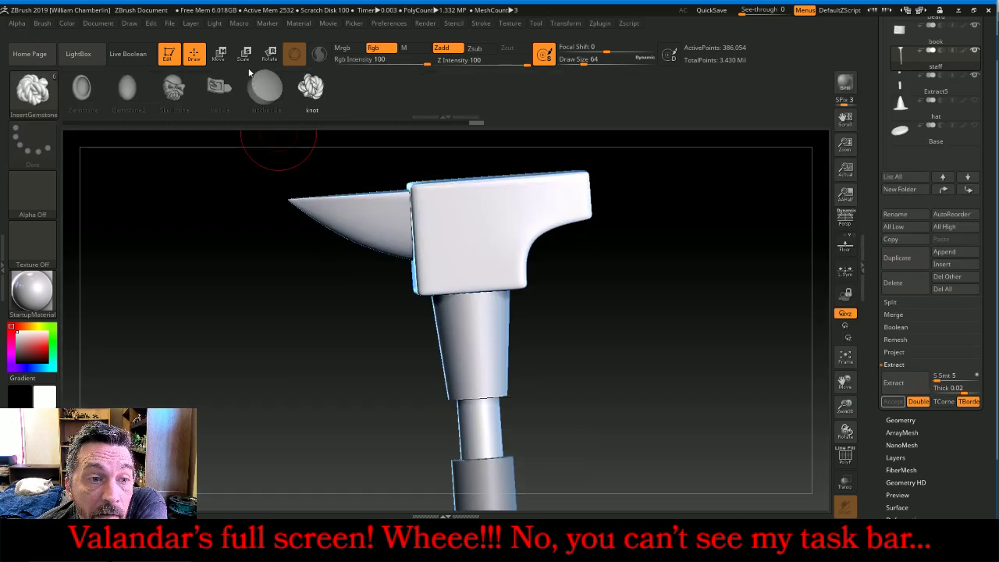
{"action": "left_click", "coordinate": [81, 87]}
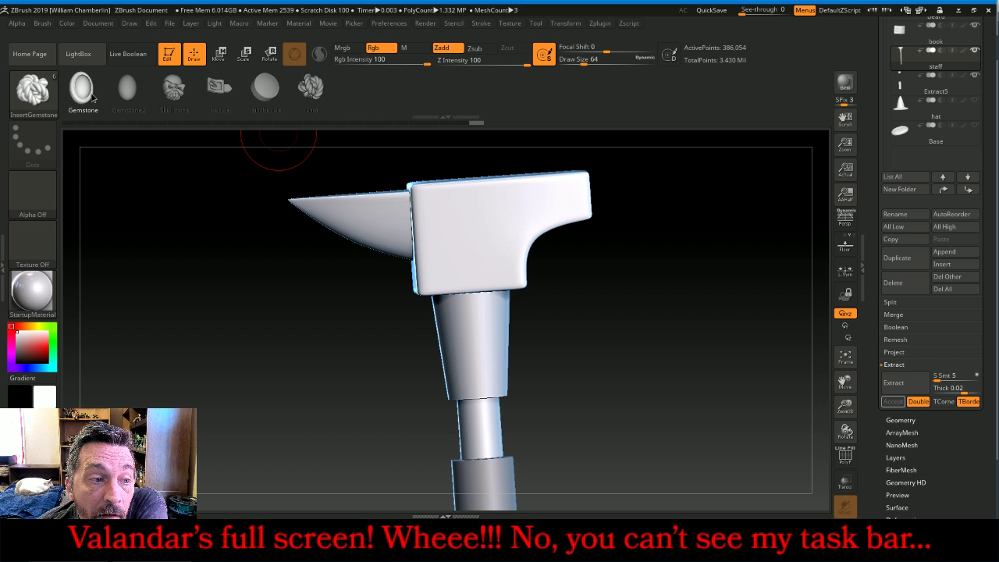
{"action": "left_click", "coordinate": [3, 265]}
{"action": "scroll", "coordinate": [61, 250], "scroll_direction": "down", "scroll_amount": 2}
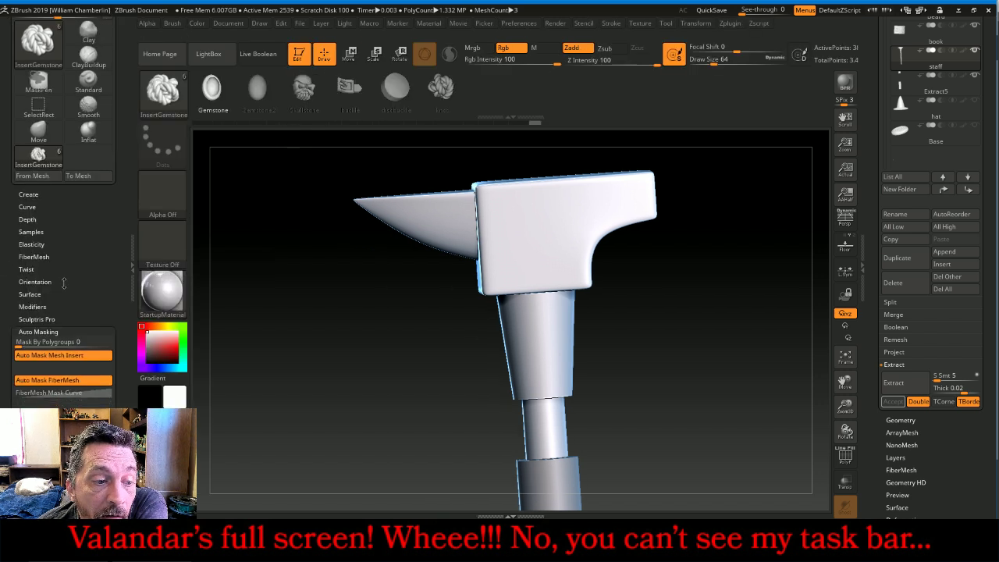
{"action": "left_click", "coordinate": [28, 174]}
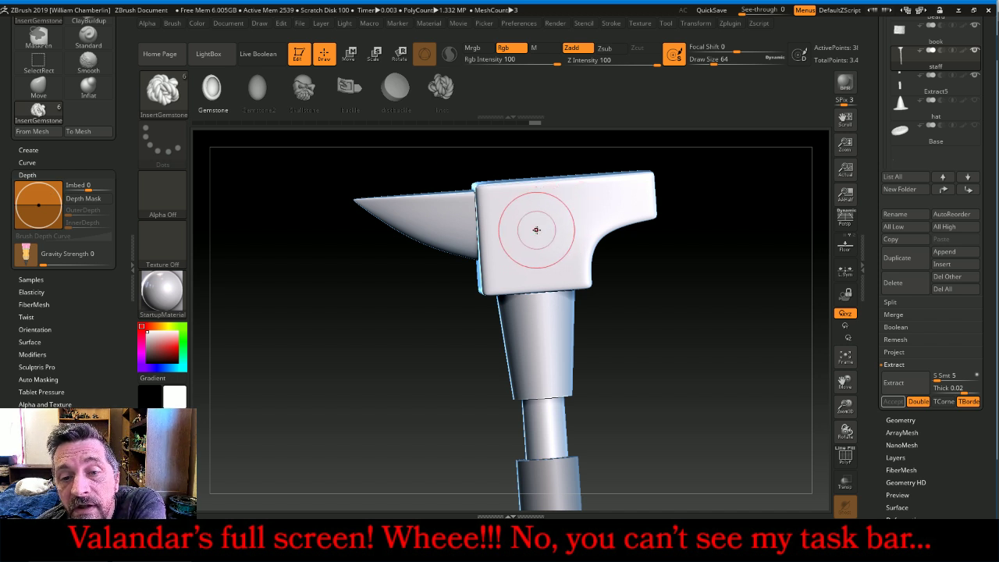
Insert an oval gemstone on the side face of the staff's hammer head and split the unmasked points into their own subtool
{"action": "left_click_drag", "start_coordinate": [538, 230], "coordinate": [539, 290]}
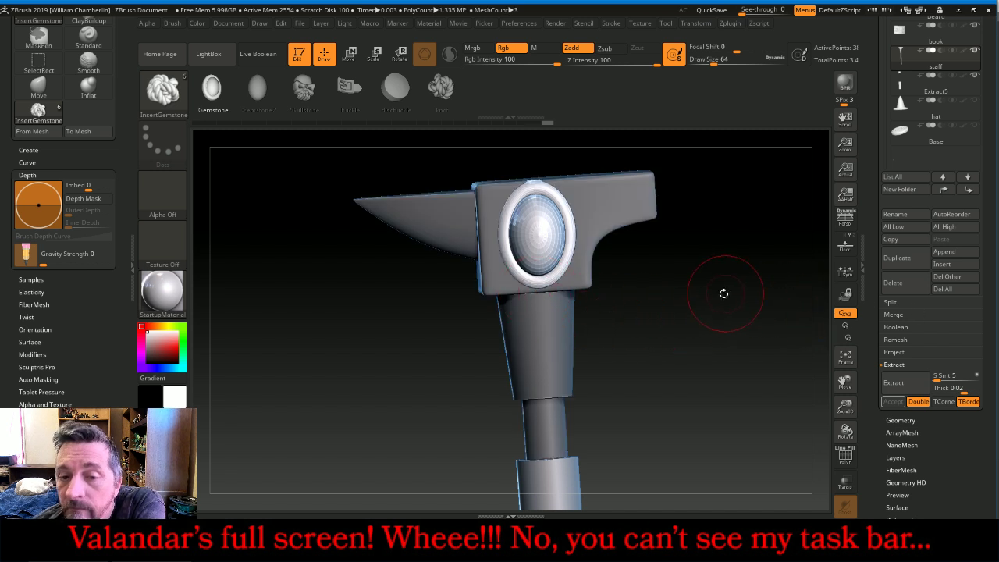
{"action": "key", "text": "ctrl+z"}
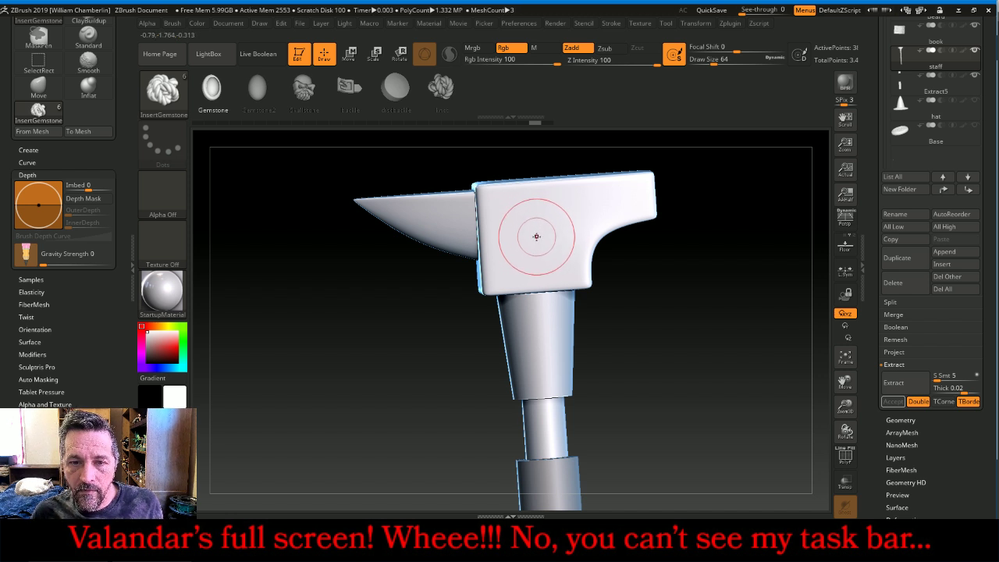
{"action": "left_click_drag", "start_coordinate": [536, 236], "coordinate": [538, 292]}
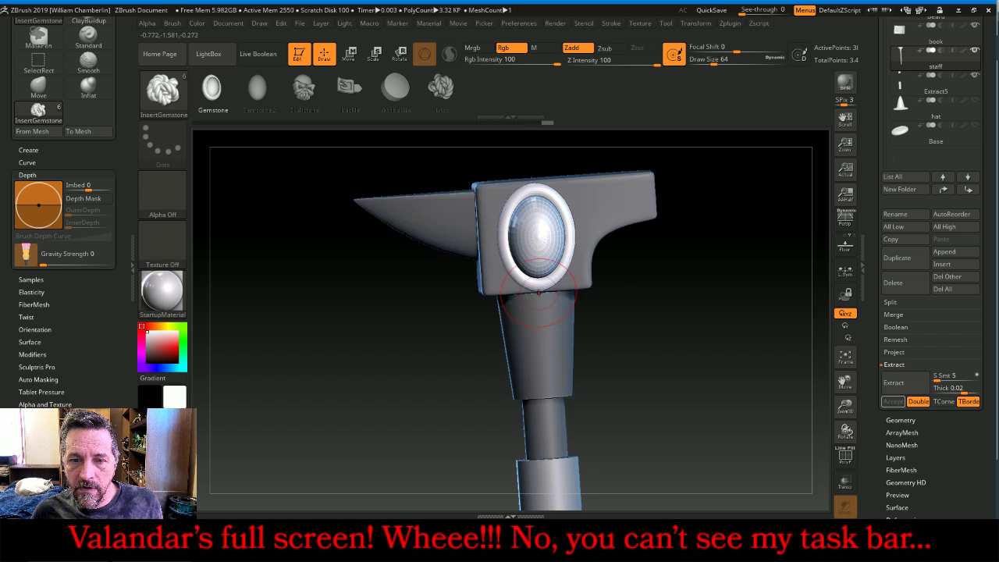
{"action": "left_click", "coordinate": [922, 305]}
{"action": "left_click", "coordinate": [925, 351]}
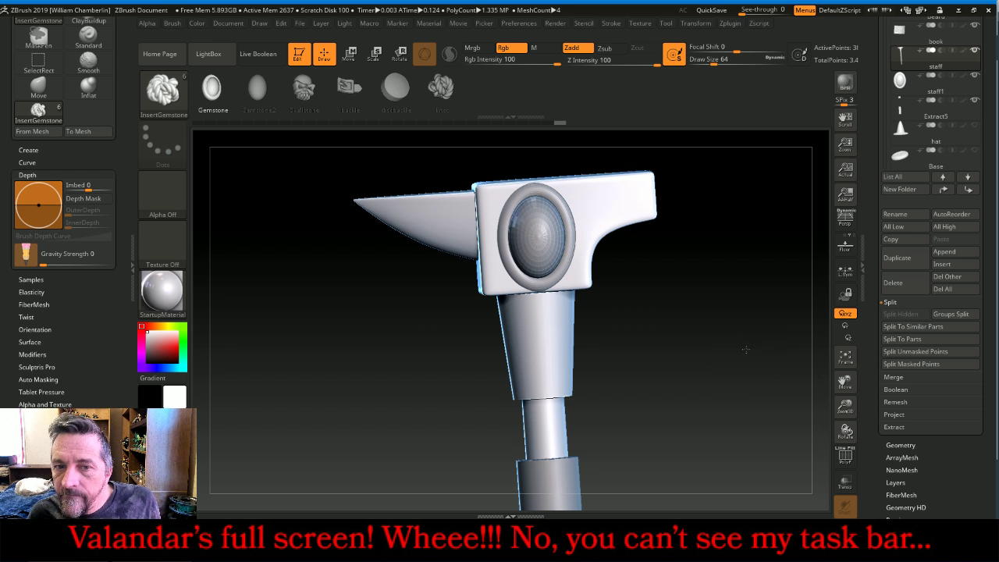
Insert a matching gemstone on the opposite face of the hammer head and split it off as another subtool
{"action": "mouse_move", "coordinate": [746, 350]}
{"action": "left_mouse_down"}
{"action": "mouse_move", "coordinate": [790, 349]}
{"action": "mouse_move", "coordinate": [705, 361]}
{"action": "mouse_move", "coordinate": [748, 363]}
{"action": "left_mouse_up"}
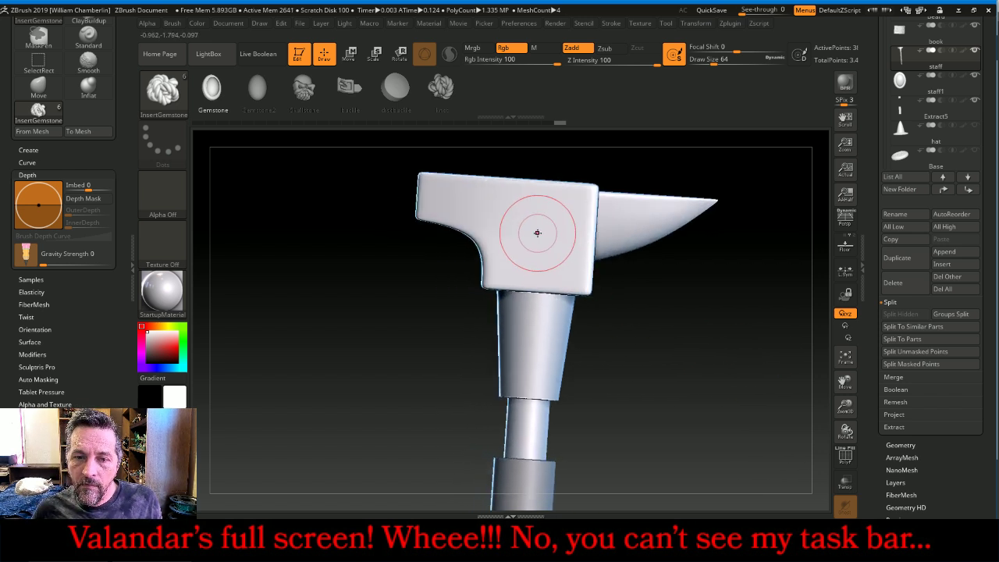
{"action": "left_click_drag", "start_coordinate": [537, 233], "coordinate": [532, 288]}
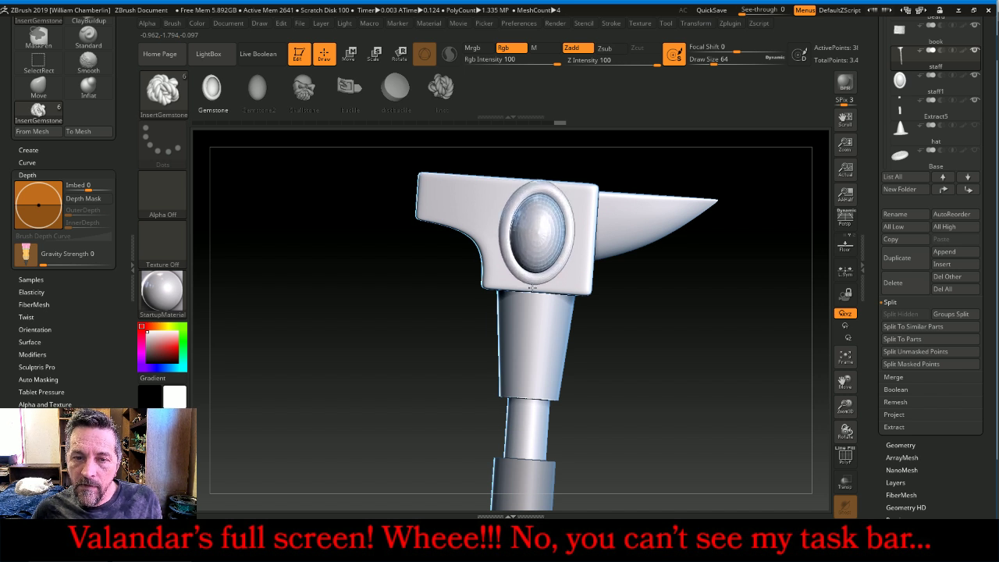
{"action": "key", "text": "ctrl+z"}
{"action": "left_click_drag", "start_coordinate": [540, 235], "coordinate": [535, 293]}
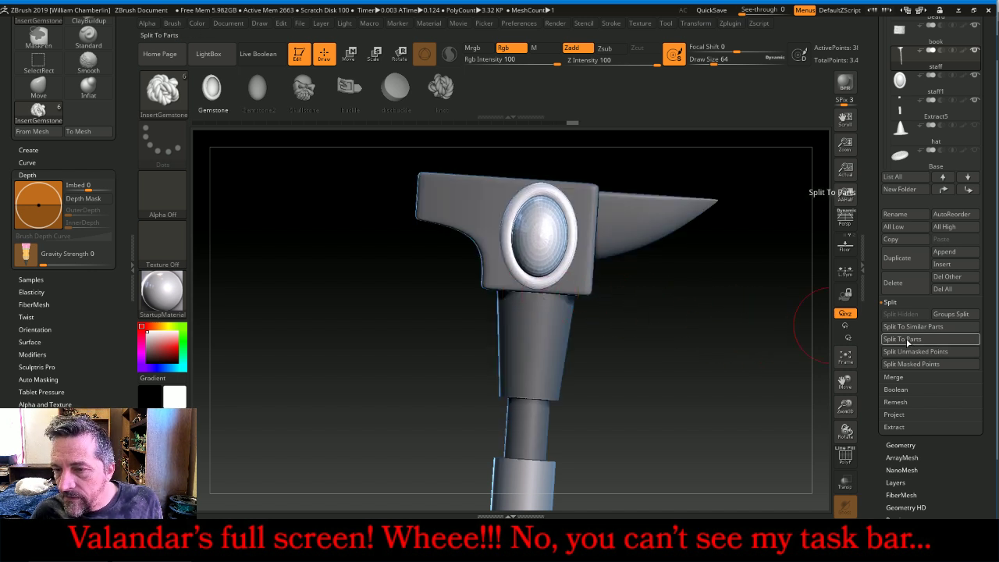
{"action": "left_click", "coordinate": [911, 352]}
Merge the two split-off gemstone subtools into one
{"action": "left_click_drag", "start_coordinate": [738, 354], "coordinate": [688, 363]}
{"action": "left_click", "coordinate": [937, 79]}
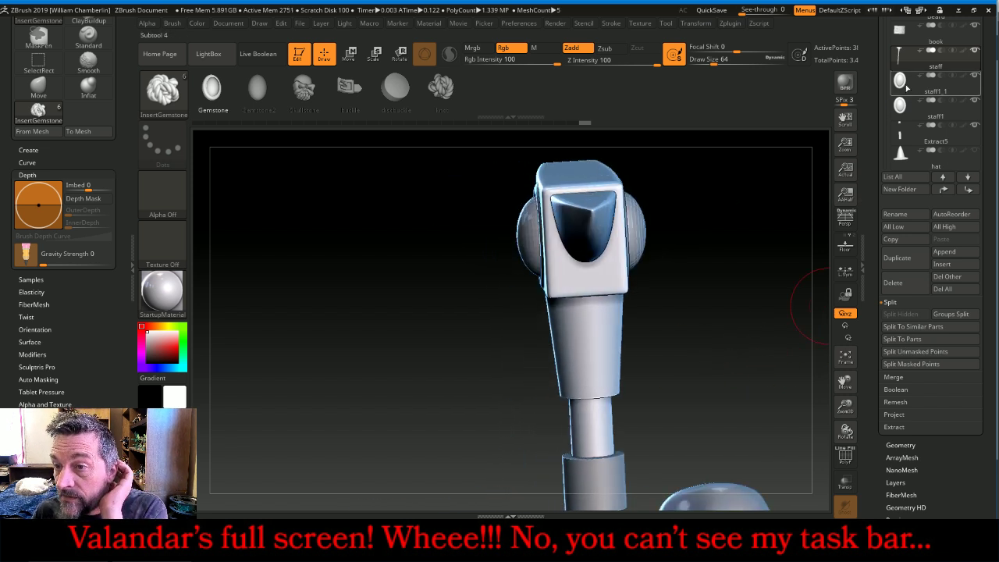
{"action": "left_click", "coordinate": [894, 378]}
{"action": "left_click", "coordinate": [902, 327]}
{"action": "mouse_move", "coordinate": [770, 285]}
{"action": "left_mouse_down"}
{"action": "mouse_move", "coordinate": [720, 274]}
{"action": "mouse_move", "coordinate": [757, 277]}
{"action": "left_mouse_up"}
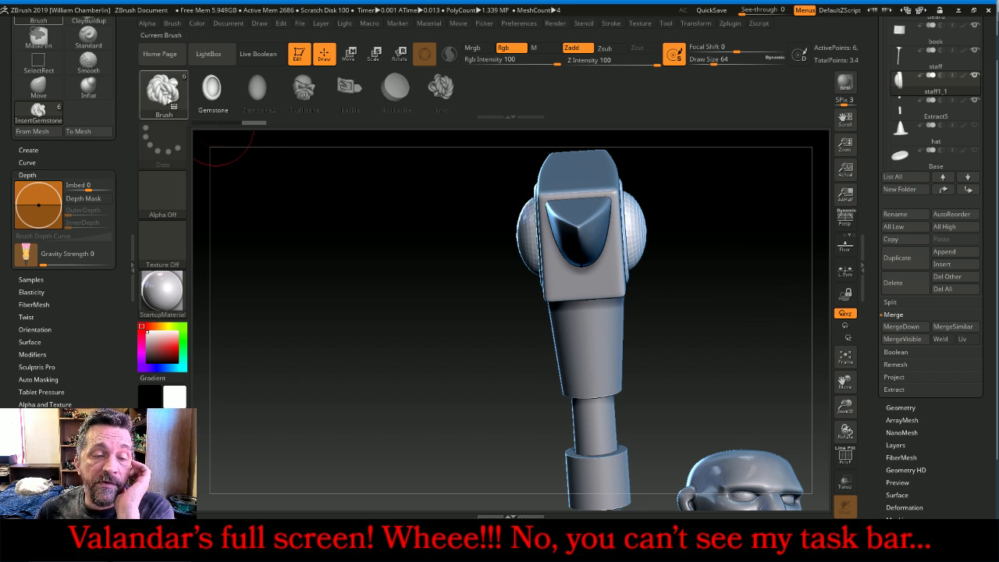
Adjust how the gemstones sit on the hammer head with the Move Topological brush at draw size 943
{"action": "left_click", "coordinate": [163, 89]}
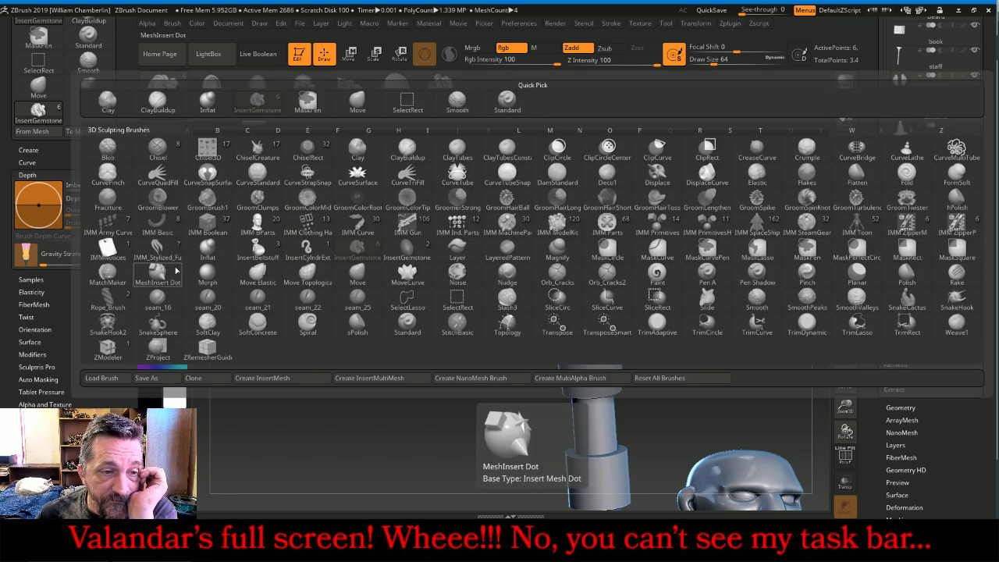
{"action": "left_click", "coordinate": [307, 273]}
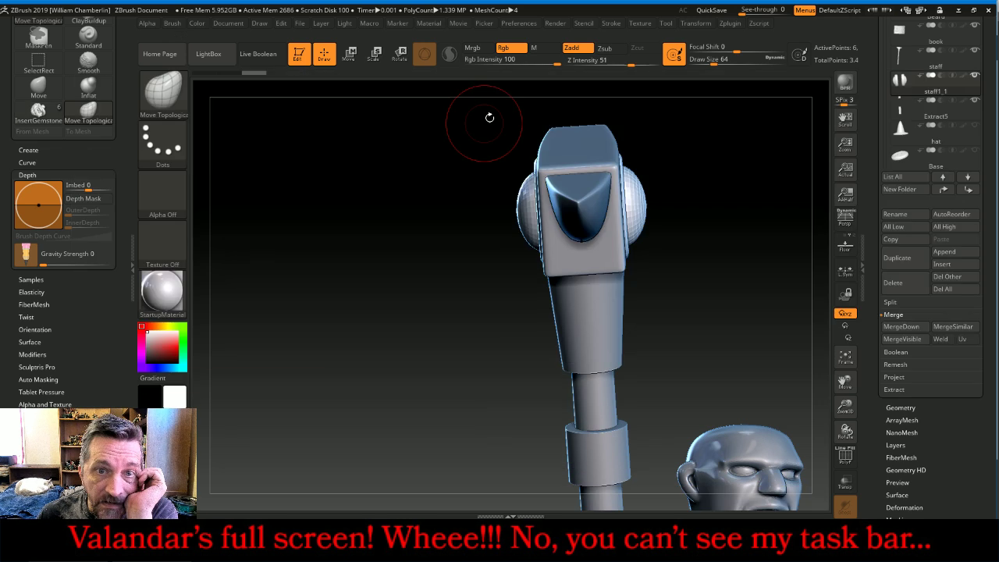
{"action": "left_click_drag", "start_coordinate": [711, 64], "coordinate": [779, 63]}
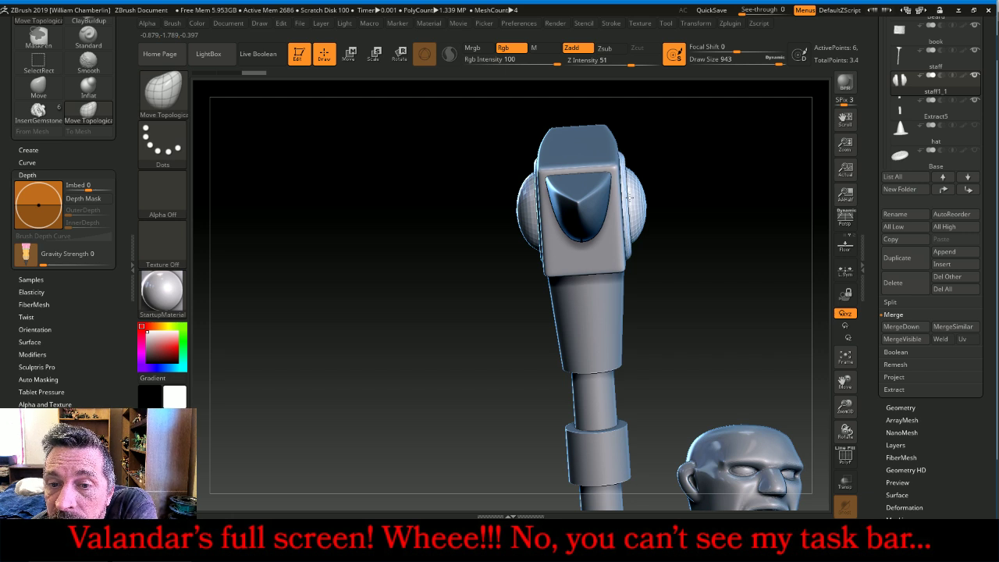
{"action": "mouse_move", "coordinate": [685, 203]}
{"action": "right_mouse_down"}
{"action": "mouse_move", "coordinate": [709, 208]}
{"action": "mouse_move", "coordinate": [691, 215]}
{"action": "mouse_move", "coordinate": [737, 217]}
{"action": "mouse_move", "coordinate": [667, 205]}
{"action": "right_mouse_up"}
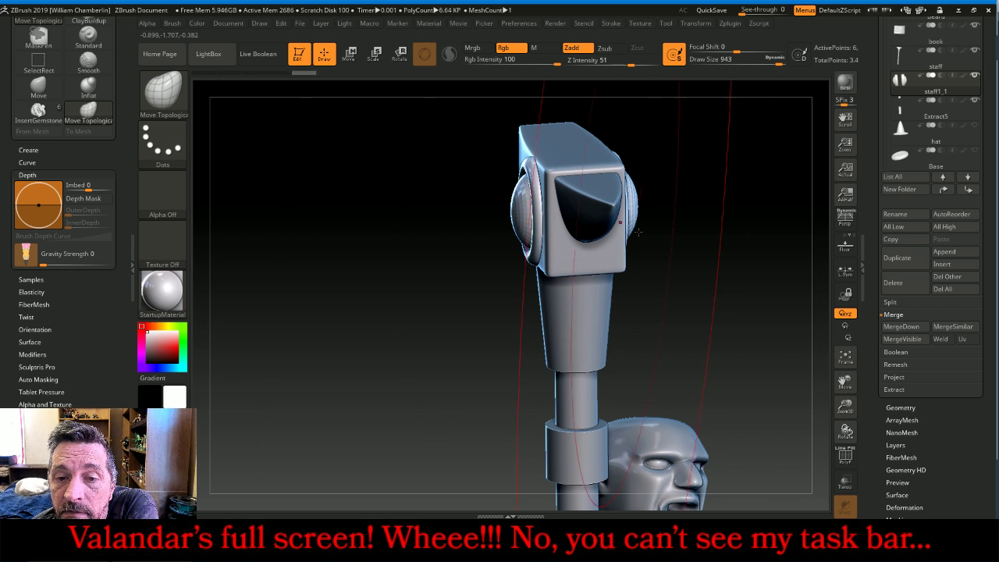
{"action": "mouse_move", "coordinate": [746, 263]}
{"action": "right_mouse_down"}
{"action": "mouse_move", "coordinate": [631, 281]}
{"action": "mouse_move", "coordinate": [765, 263]}
{"action": "mouse_move", "coordinate": [749, 272]}
{"action": "right_mouse_up"}
Subdivide the gemstone subtool three times to smooth its surface
{"action": "left_click", "coordinate": [902, 407]}
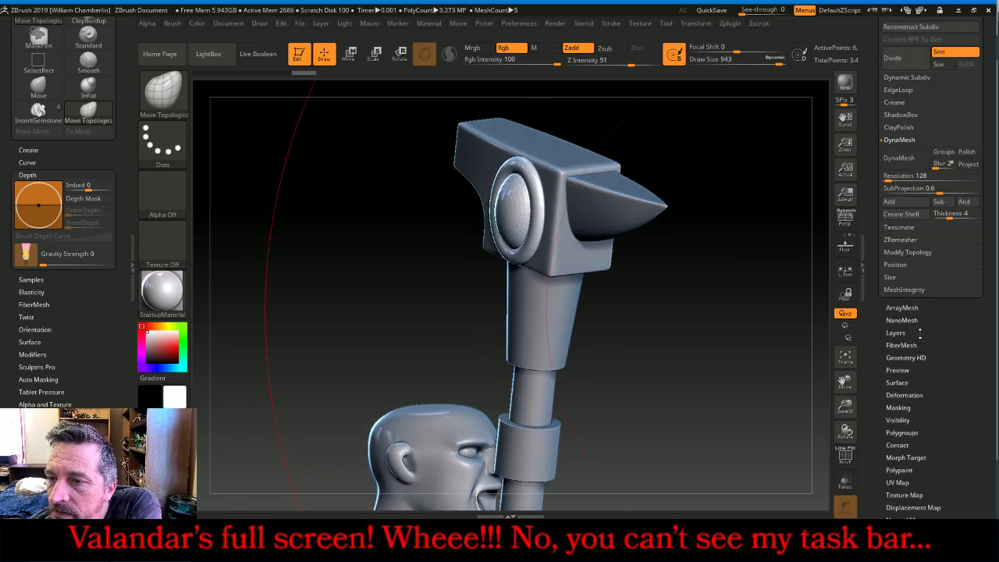
{"action": "left_click", "coordinate": [897, 61]}
{"action": "left_click", "coordinate": [897, 62]}
{"action": "left_click", "coordinate": [897, 62]}
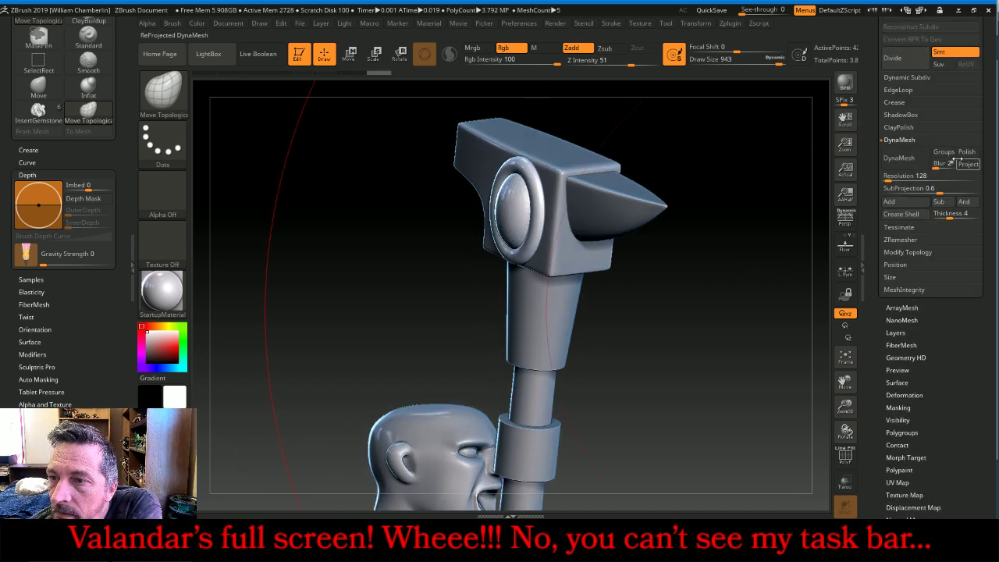
Make the staff the active subtool and look straight down on the flat top face of its hammer head
{"action": "scroll", "coordinate": [893, 207], "scroll_direction": "up", "scroll_amount": 5}
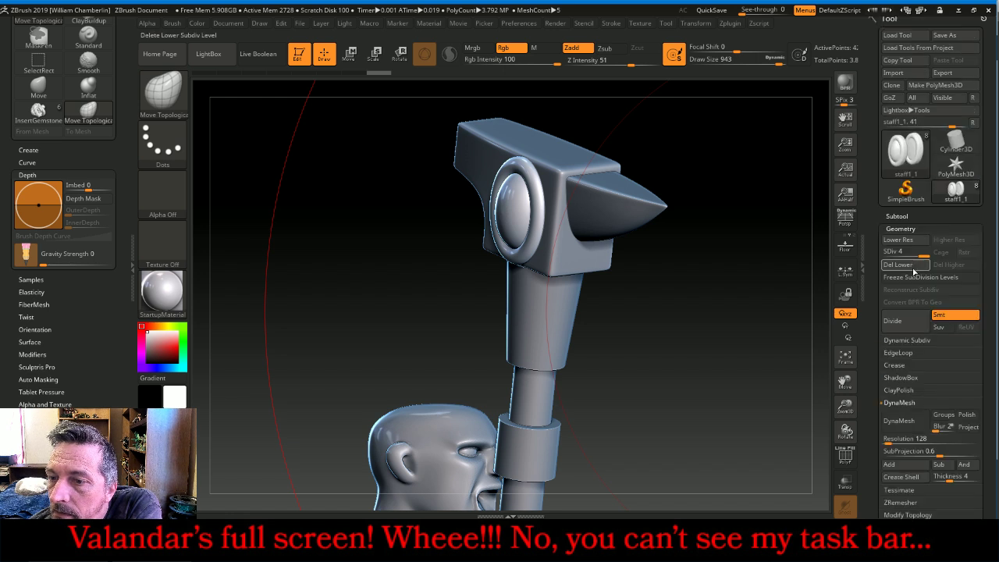
{"action": "left_click", "coordinate": [894, 216]}
{"action": "left_click", "coordinate": [900, 317]}
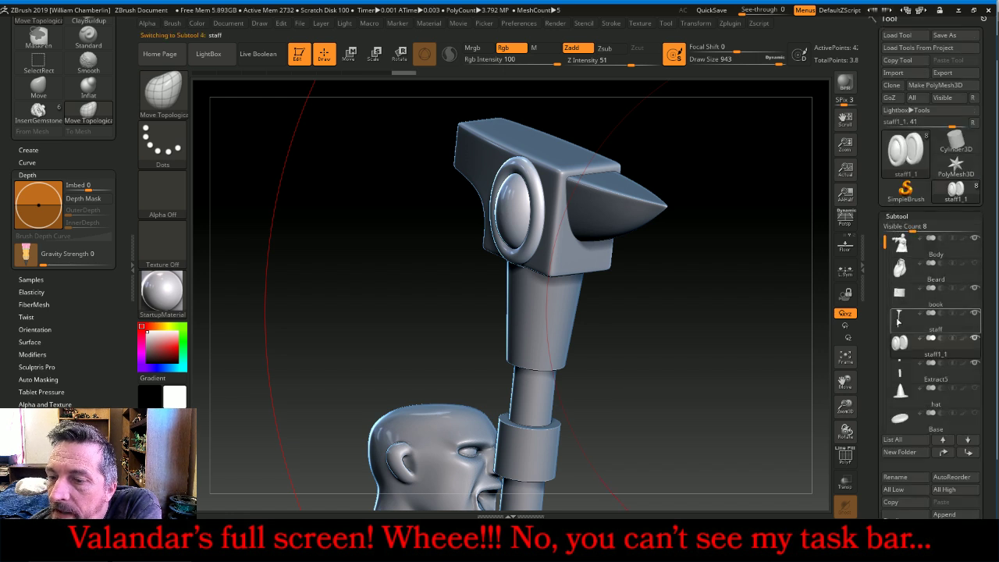
{"action": "left_click_drag", "start_coordinate": [846, 406], "coordinate": [832, 357]}
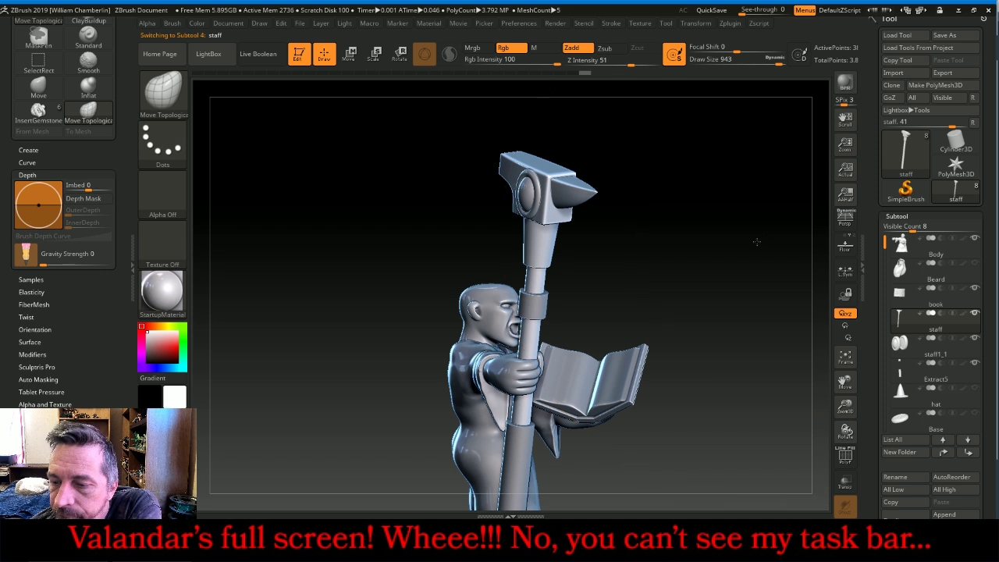
{"action": "left_click_drag", "start_coordinate": [756, 241], "coordinate": [309, 162]}
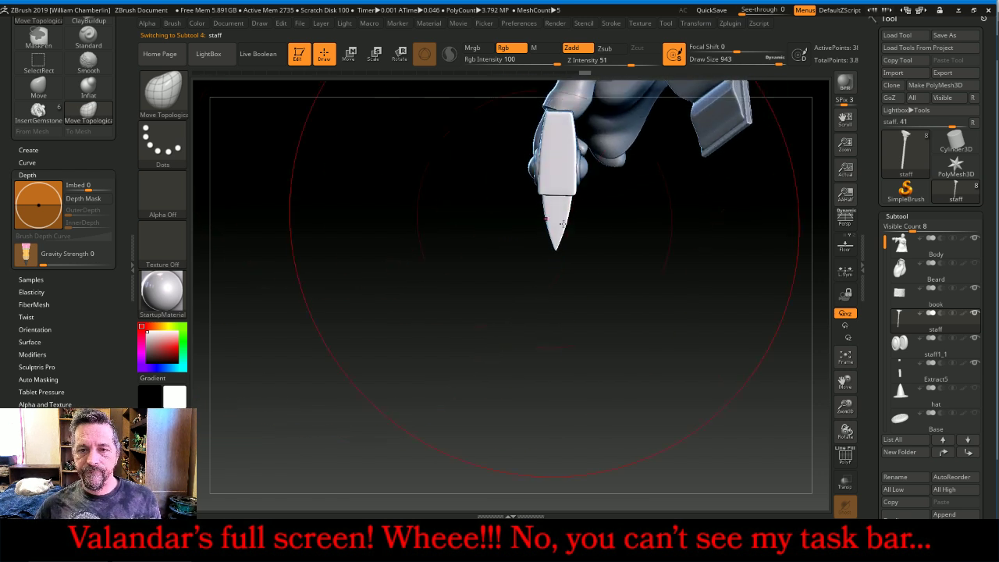
{"action": "left_click", "coordinate": [846, 359]}
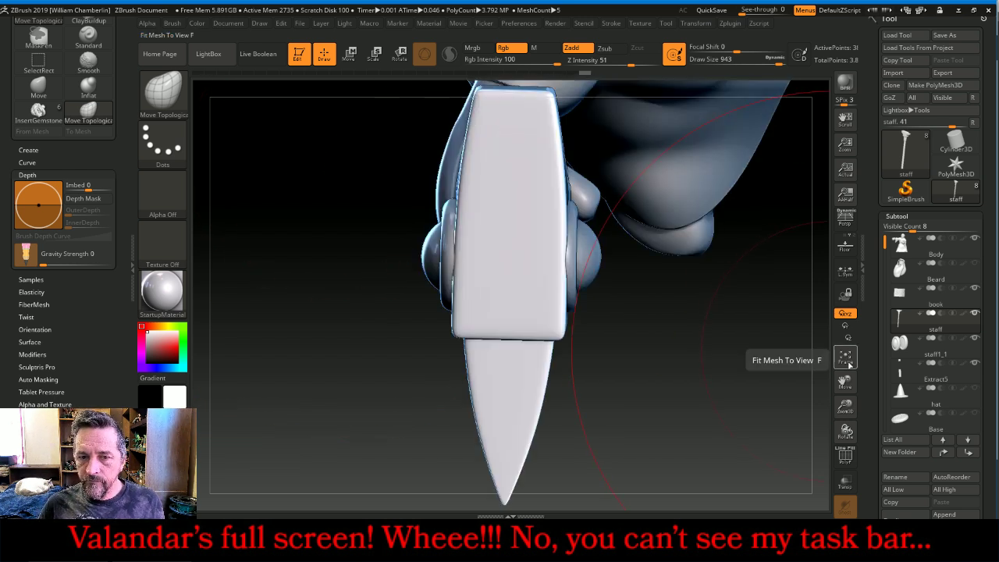
Choose the Orb_Cracks2 brush and set draw size 16 and Z Intensity 24, with LazyMouse turned off
{"action": "left_click", "coordinate": [163, 92]}
{"action": "left_click", "coordinate": [618, 273]}
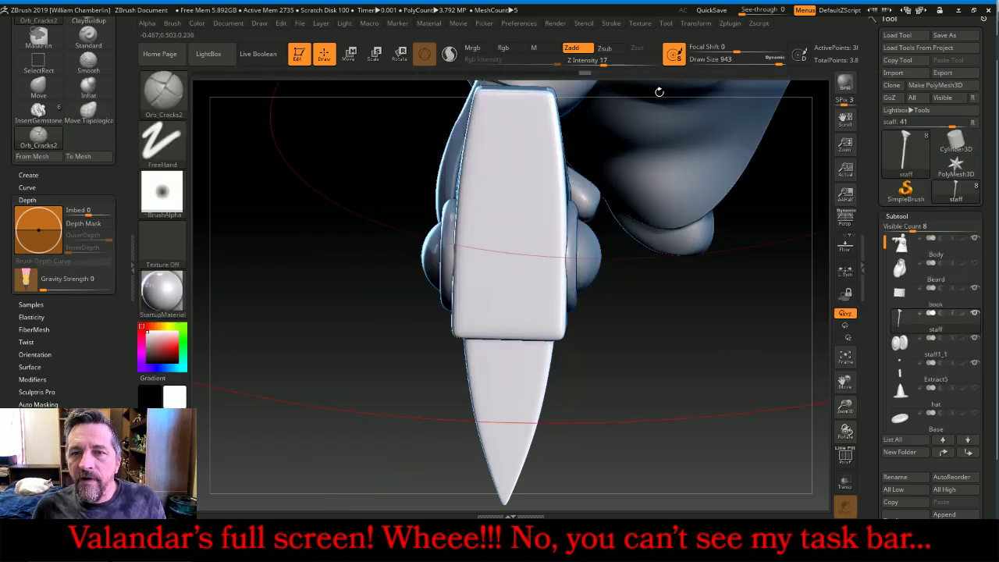
{"action": "left_click_drag", "start_coordinate": [710, 63], "coordinate": [708, 63]}
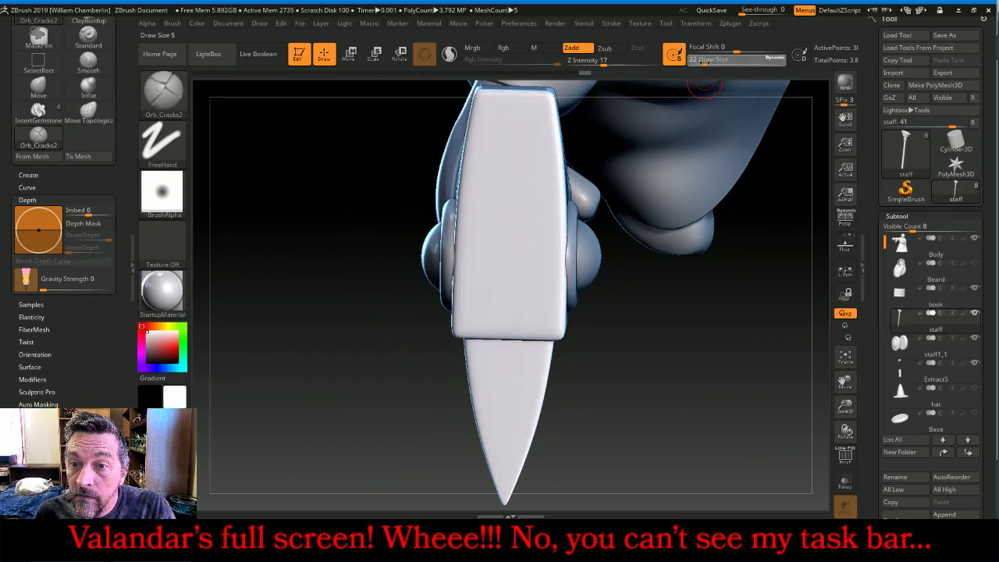
{"action": "left_click", "coordinate": [699, 62]}
{"action": "left_click_drag", "start_coordinate": [991, 59], "coordinate": [991, 286]}
{"action": "left_click", "coordinate": [904, 114]}
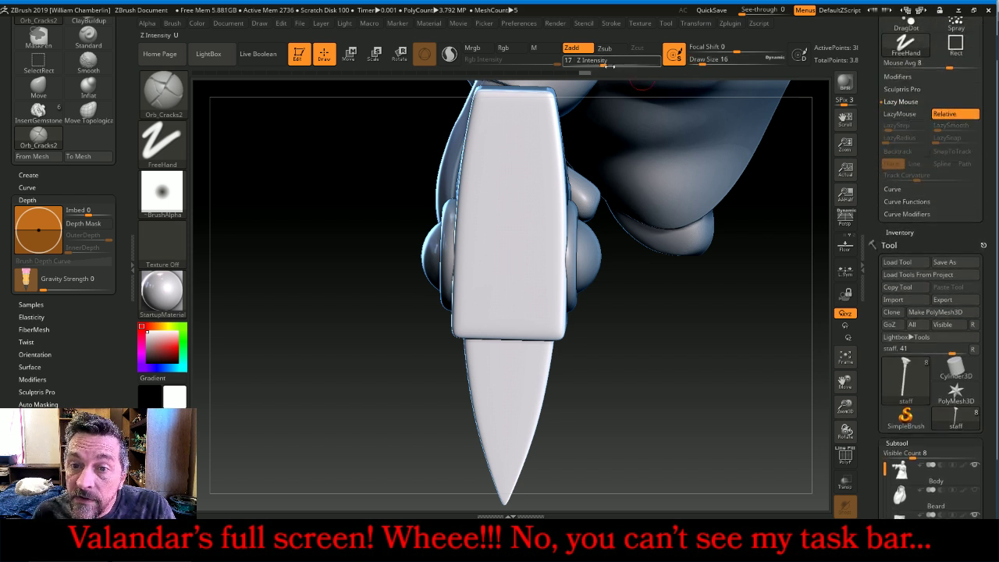
{"action": "left_click_drag", "start_coordinate": [604, 62], "coordinate": [608, 62]}
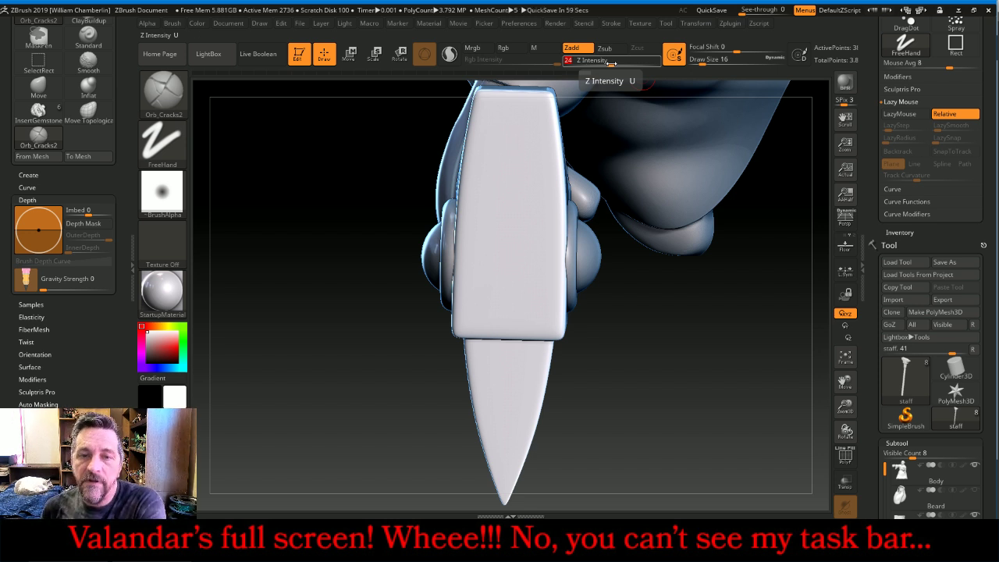
Carve a column of five angular runes along the flat top face of the staff's hammer head
{"action": "left_click_drag", "start_coordinate": [844, 383], "coordinate": [834, 399]}
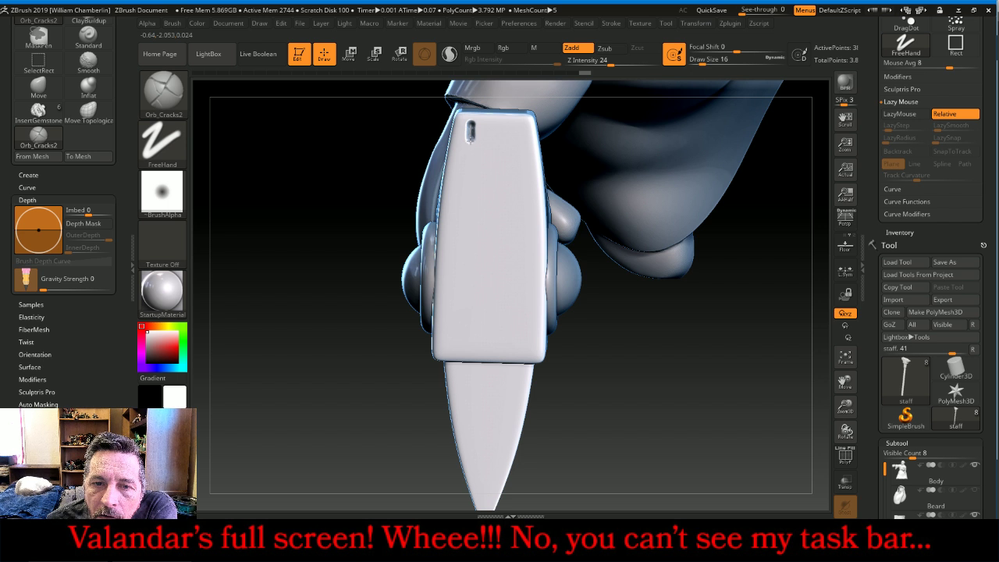
{"action": "left_click_drag", "start_coordinate": [470, 151], "coordinate": [470, 155]}
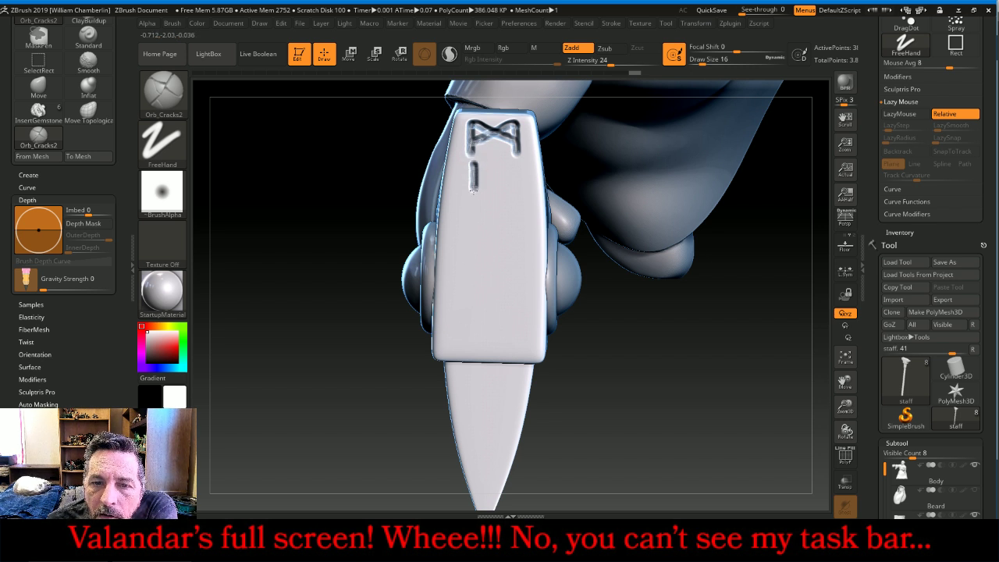
{"action": "left_click_drag", "start_coordinate": [473, 191], "coordinate": [474, 192]}
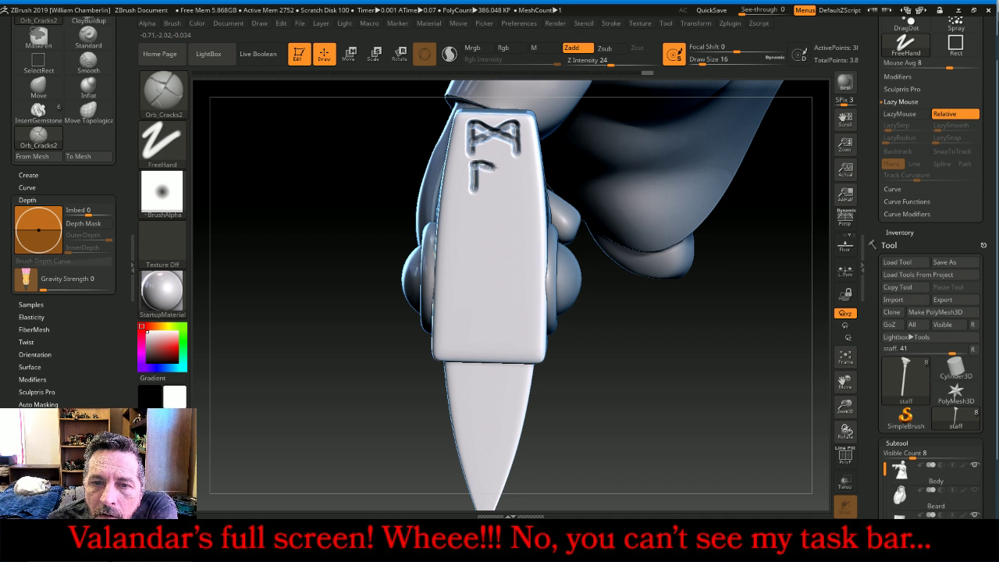
{"action": "left_click_drag", "start_coordinate": [509, 171], "coordinate": [491, 180]}
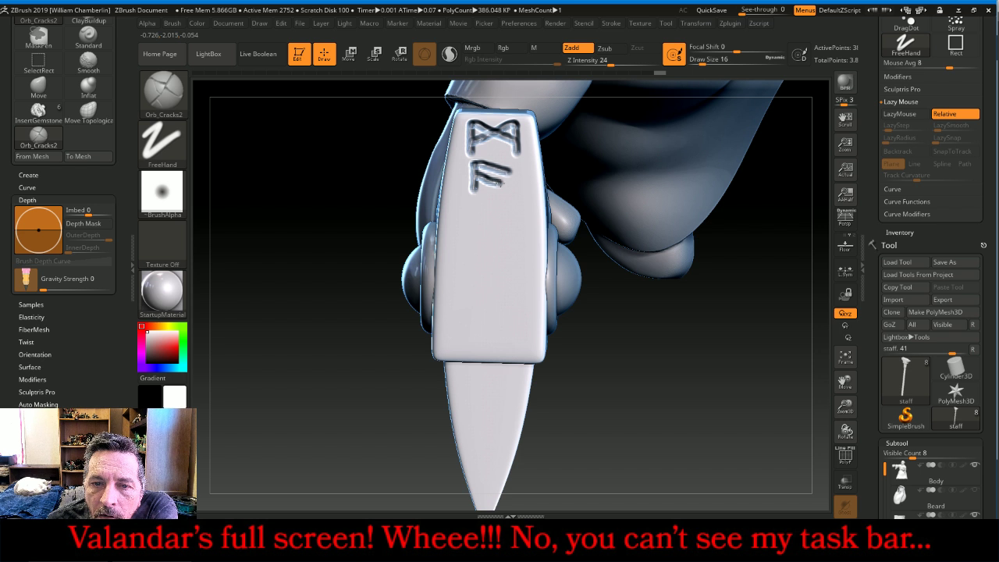
{"action": "left_click_drag", "start_coordinate": [509, 185], "coordinate": [508, 187]}
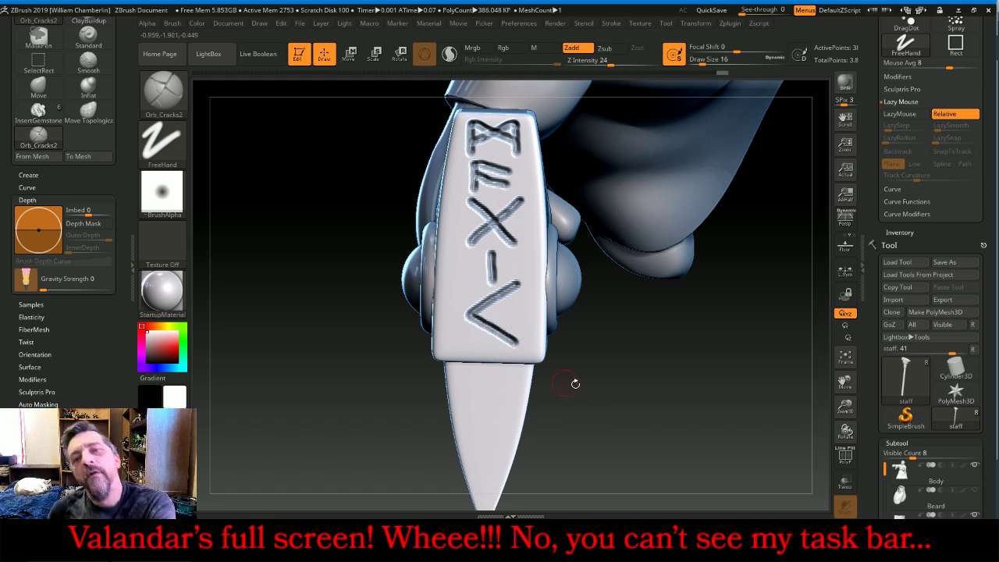
Choose the Layer brush with the DragDot stroke, Alpha 48 and Z Intensity 100, and turn LazyMouse off
{"action": "left_click_drag", "start_coordinate": [685, 464], "coordinate": [807, 378]}
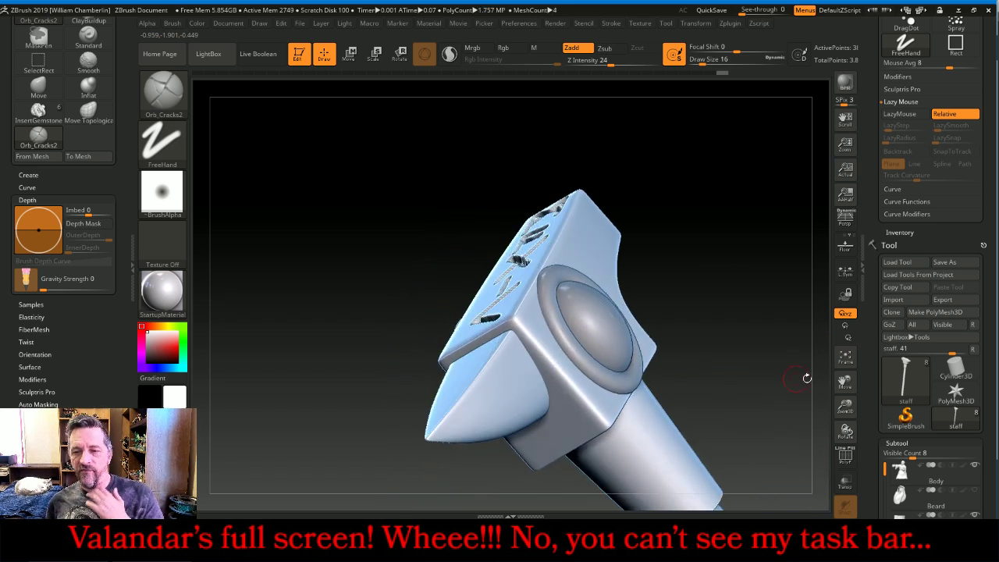
{"action": "left_click", "coordinate": [847, 357]}
{"action": "left_click_drag", "start_coordinate": [787, 230], "coordinate": [769, 262]}
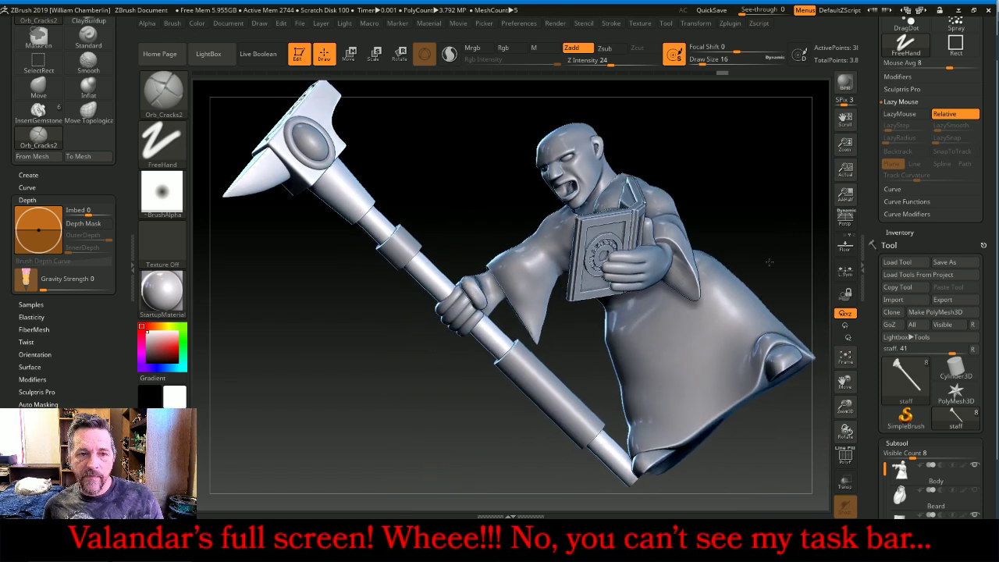
{"action": "left_click", "coordinate": [163, 92]}
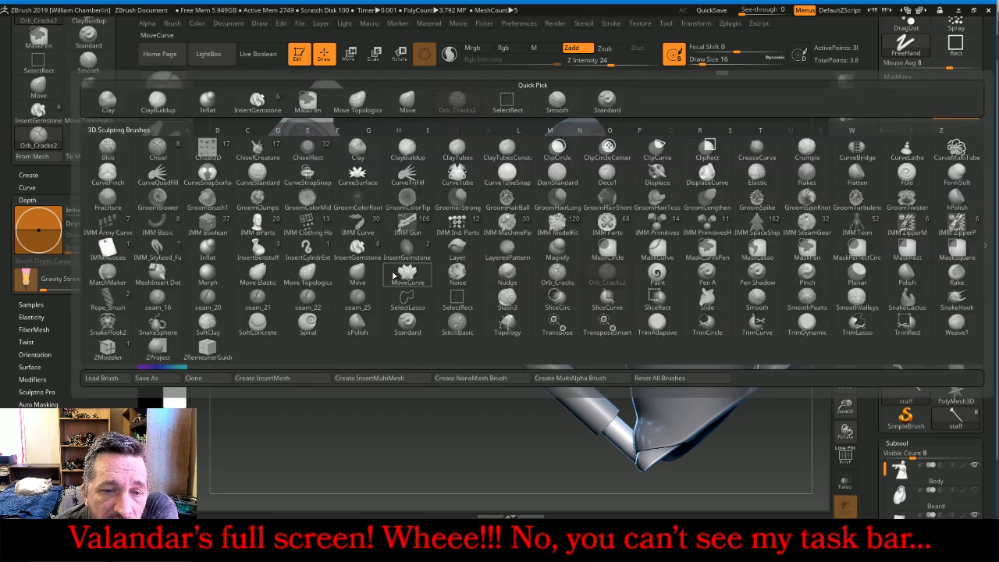
{"action": "left_click", "coordinate": [459, 251]}
{"action": "left_click", "coordinate": [163, 145]}
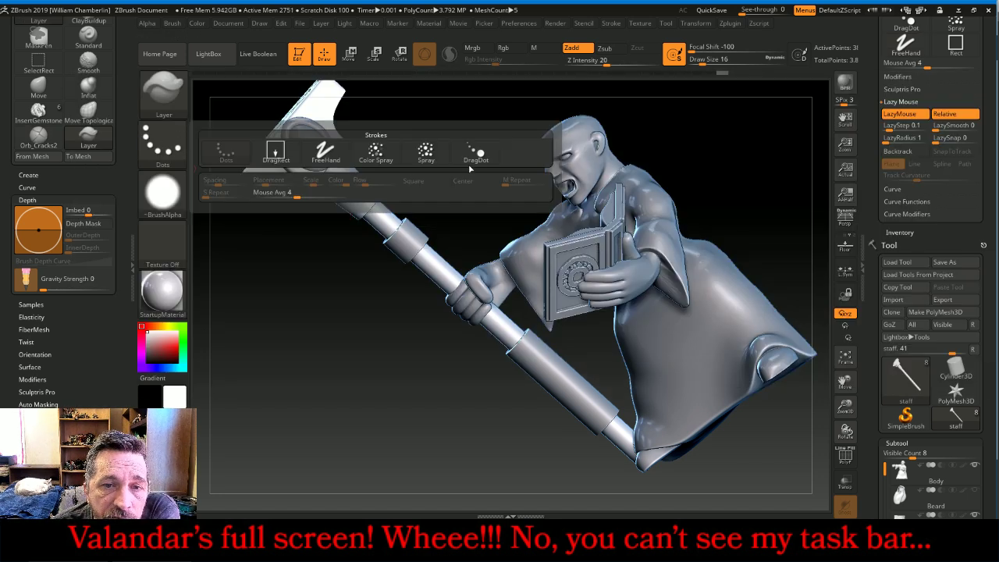
{"action": "left_click", "coordinate": [473, 154]}
{"action": "left_click_drag", "start_coordinate": [617, 63], "coordinate": [672, 62]}
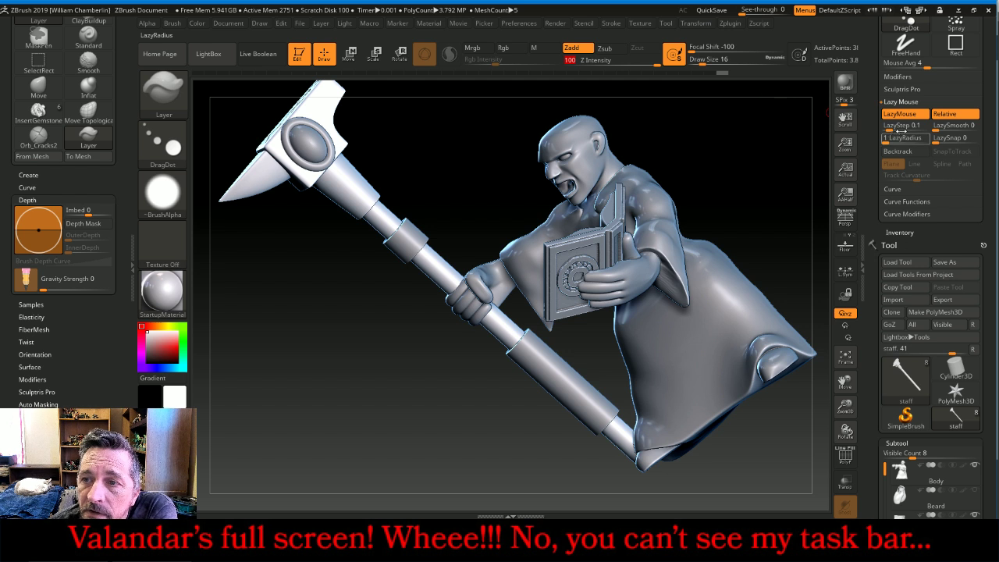
{"action": "left_click", "coordinate": [900, 114]}
{"action": "left_click", "coordinate": [185, 197]}
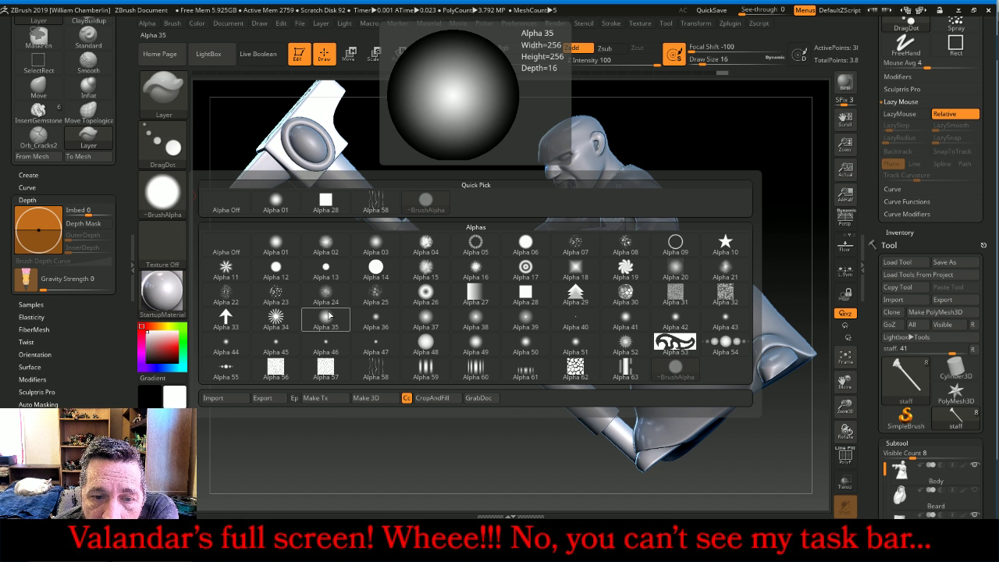
{"action": "left_click", "coordinate": [429, 349]}
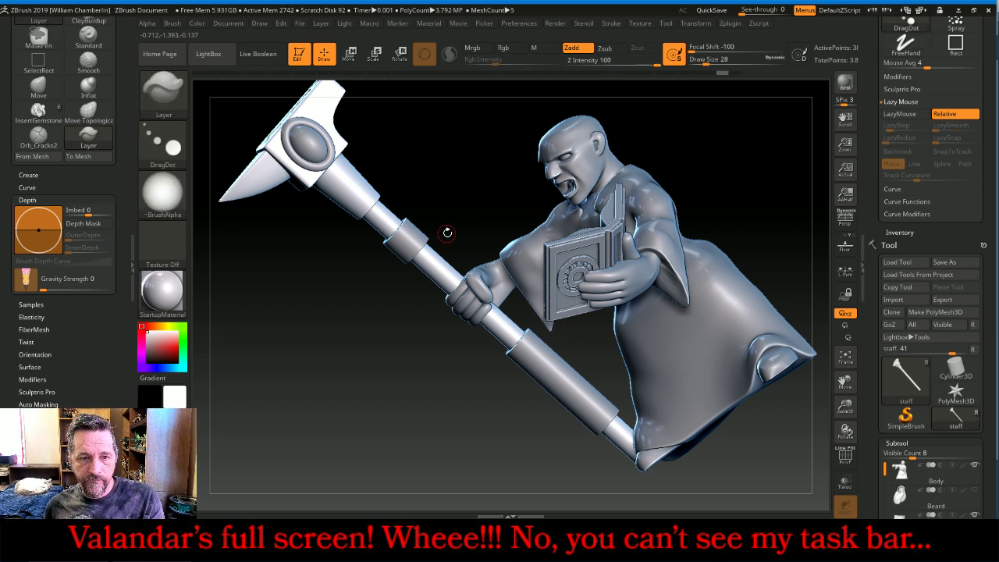
Place raised round studs at draw size 36 around the lower end of the socket beneath the hammer head
{"action": "left_click_drag", "start_coordinate": [846, 379], "coordinate": [922, 495]}
{"action": "left_click_drag", "start_coordinate": [692, 163], "coordinate": [673, 165]}
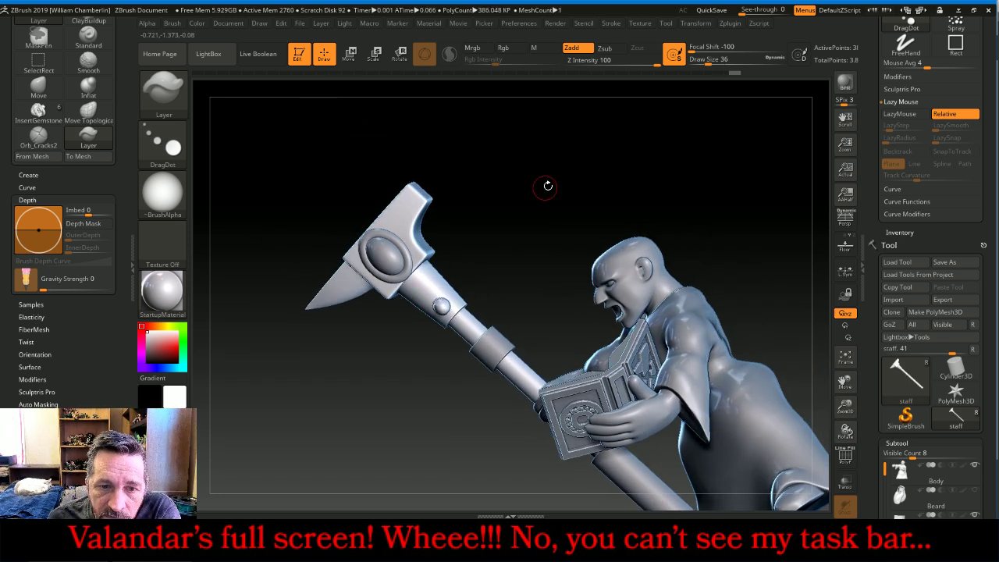
{"action": "mouse_move", "coordinate": [546, 185]}
{"action": "left_mouse_down"}
{"action": "mouse_move", "coordinate": [527, 242]}
{"action": "mouse_move", "coordinate": [459, 294]}
{"action": "left_mouse_up"}
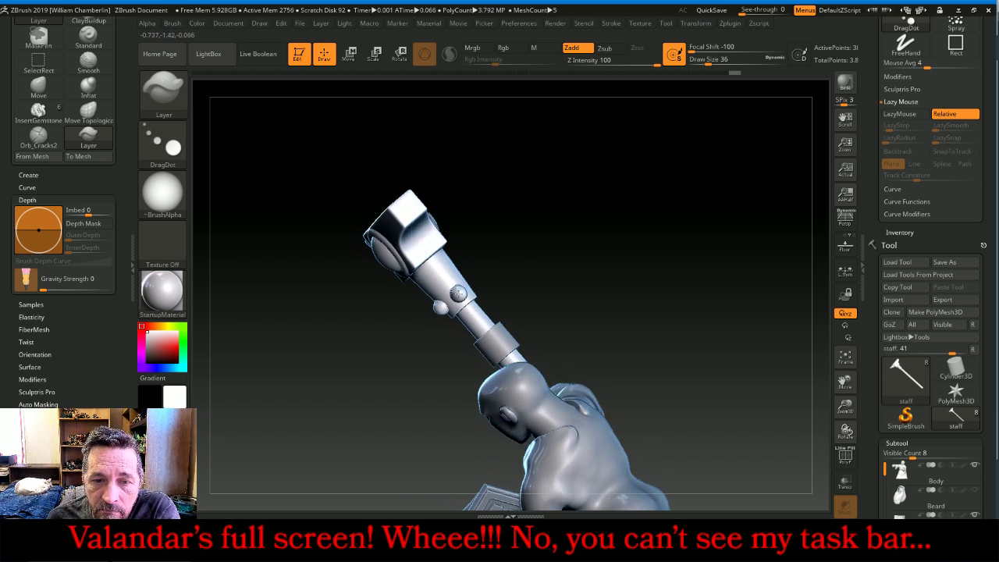
{"action": "left_click_drag", "start_coordinate": [510, 271], "coordinate": [558, 271]}
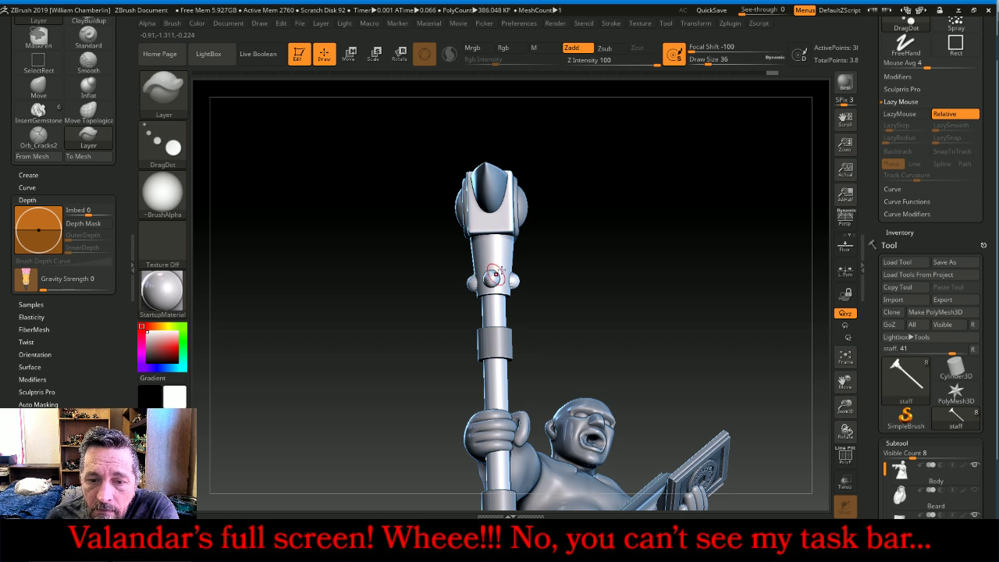
{"action": "left_click_drag", "start_coordinate": [630, 208], "coordinate": [710, 318]}
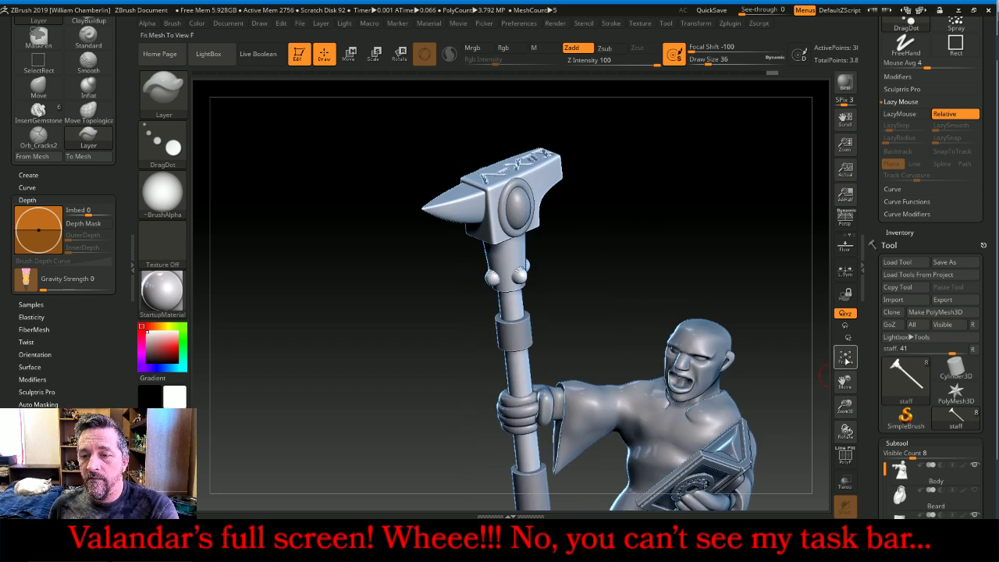
{"action": "left_click", "coordinate": [845, 357]}
{"action": "left_click_drag", "start_coordinate": [845, 406], "coordinate": [755, 310]}
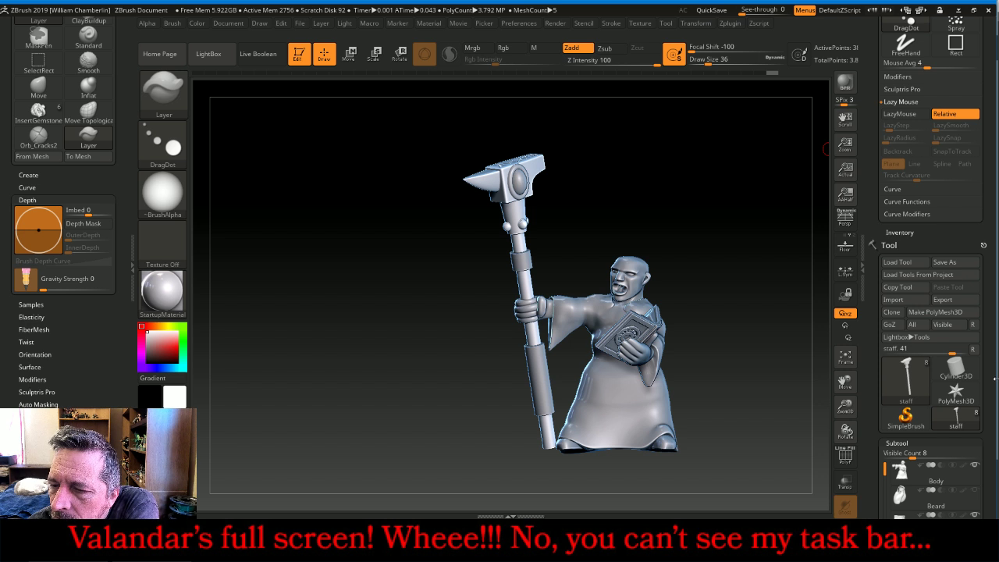
Hide the book, staff1_1, Extract5 and staff subtools, and make the Body subtool active
{"action": "scroll", "coordinate": [976, 351], "scroll_direction": "down", "scroll_amount": 5}
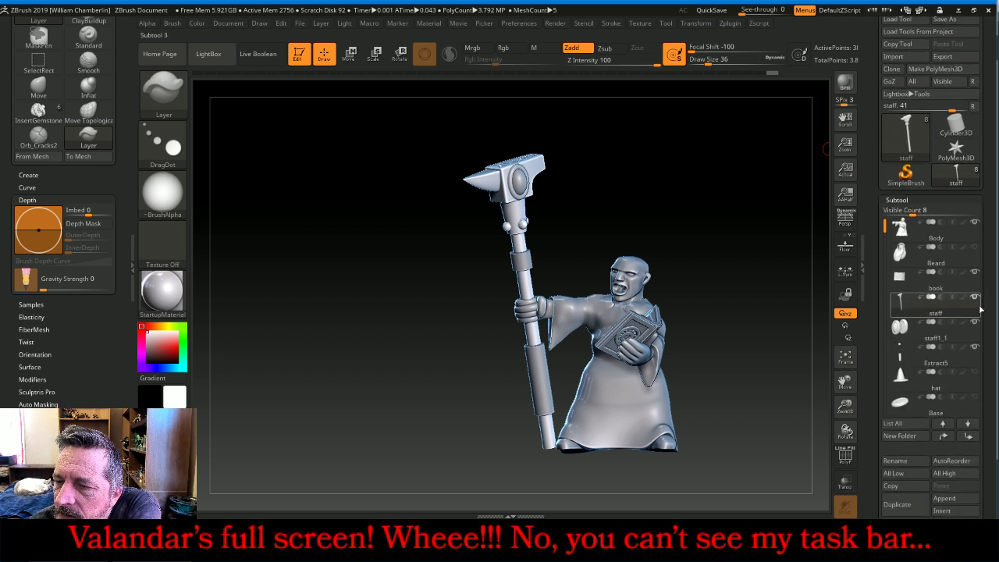
{"action": "left_click", "coordinate": [976, 272]}
{"action": "left_click", "coordinate": [974, 322]}
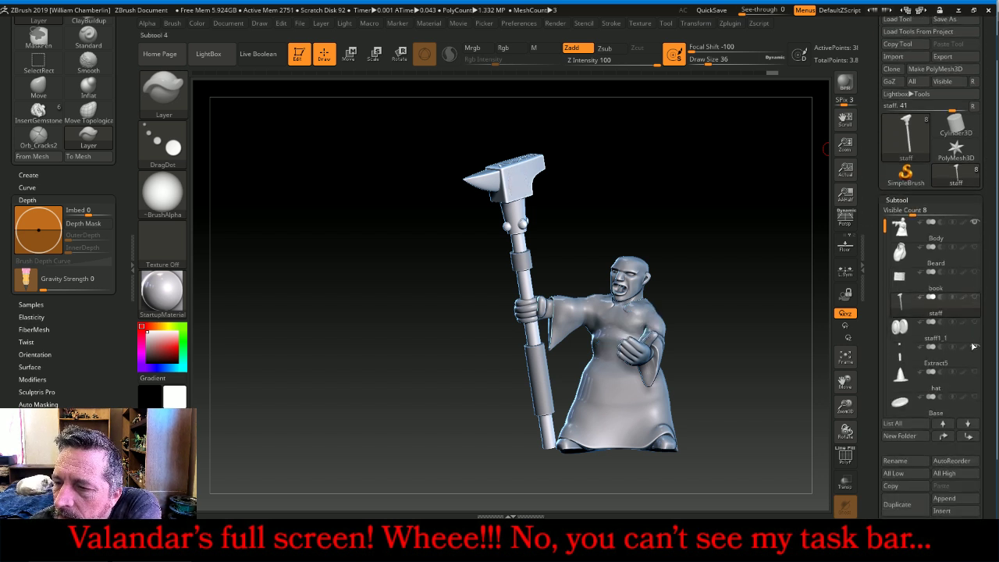
{"action": "left_click", "coordinate": [974, 347]}
{"action": "left_click", "coordinate": [917, 232]}
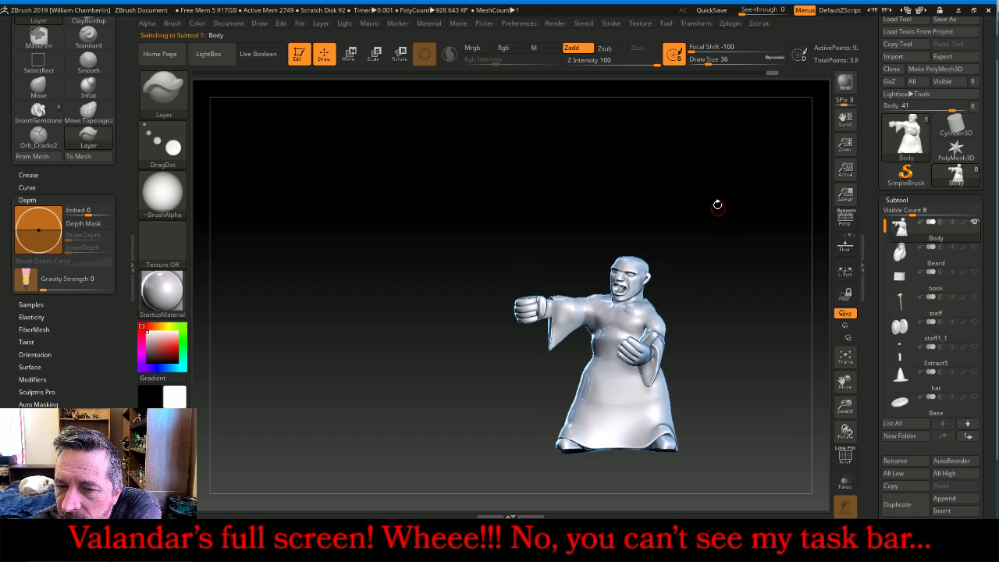
Smooth the uneven surface inside the Body's open mouth with a small Smooth brush
{"action": "left_click_drag", "start_coordinate": [716, 205], "coordinate": [743, 202]}
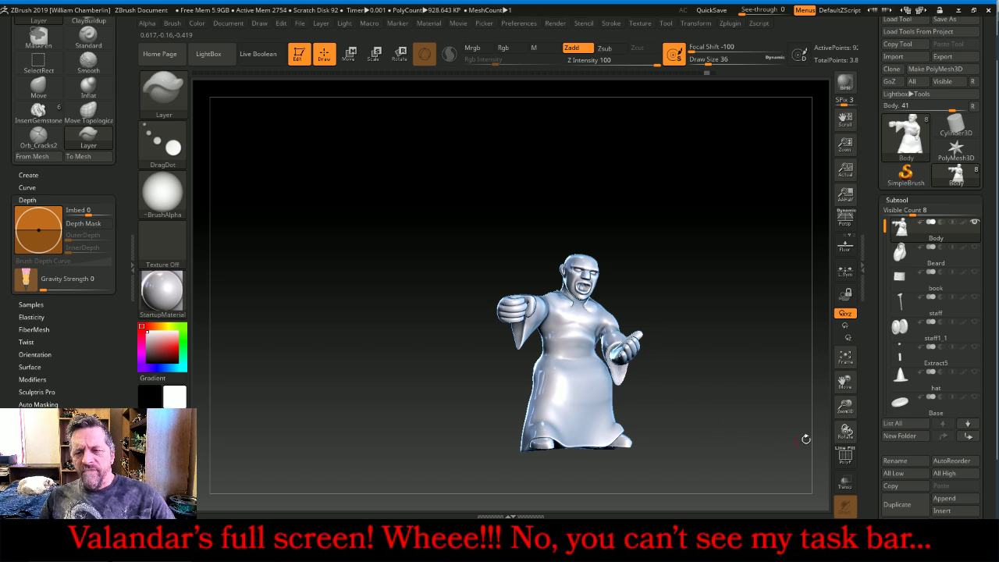
{"action": "left_click_drag", "start_coordinate": [845, 406], "coordinate": [843, 468]}
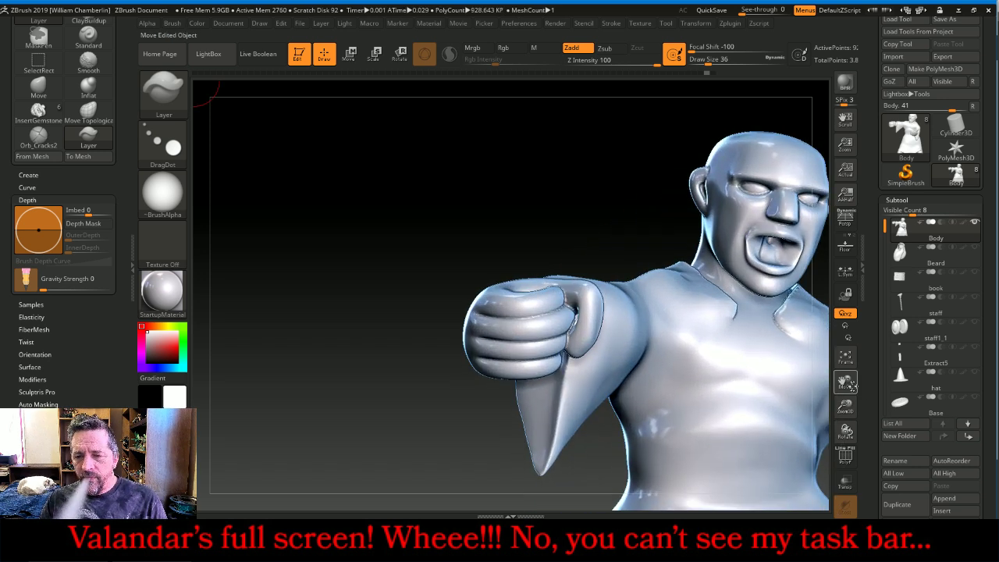
{"action": "left_click_drag", "start_coordinate": [846, 382], "coordinate": [775, 352]}
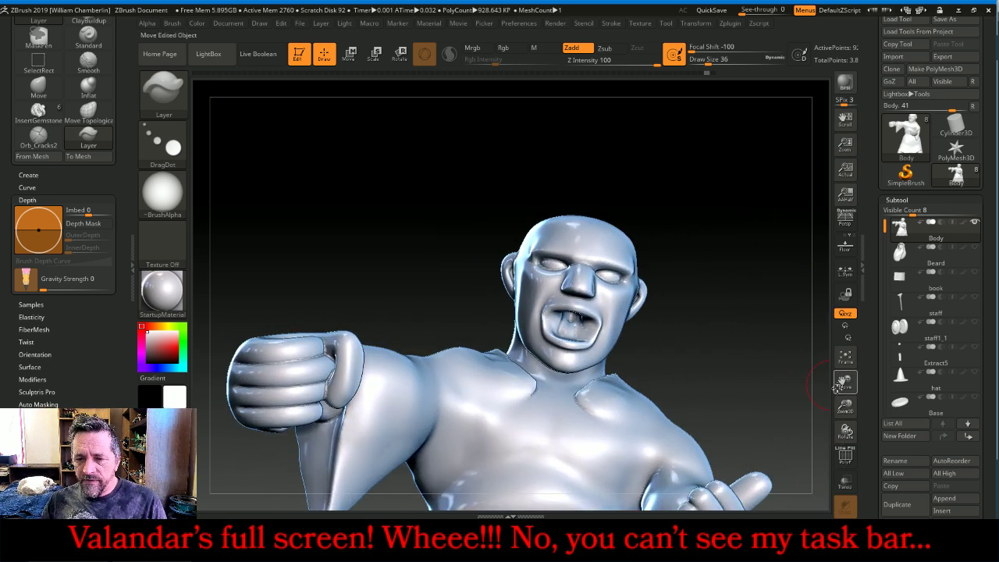
{"action": "left_click_drag", "start_coordinate": [846, 406], "coordinate": [843, 469]}
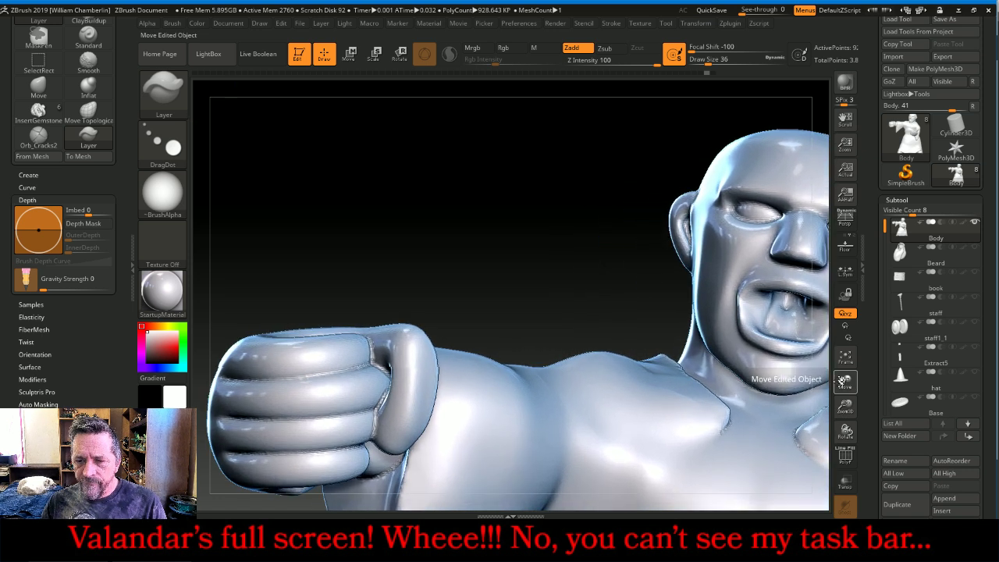
{"action": "mouse_move", "coordinate": [846, 383]}
{"action": "left_mouse_down"}
{"action": "mouse_move", "coordinate": [771, 383]}
{"action": "mouse_move", "coordinate": [746, 336]}
{"action": "left_mouse_up"}
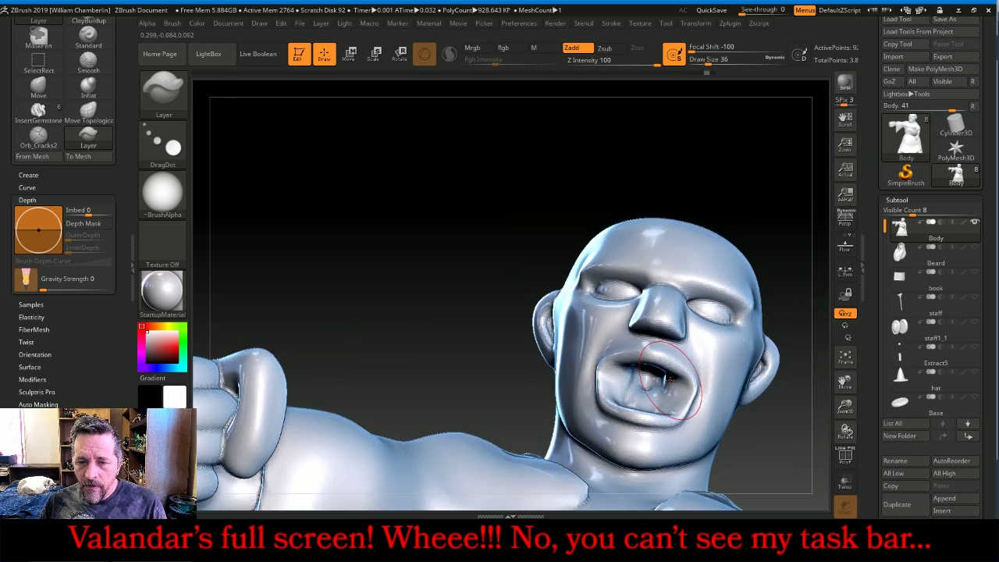
{"action": "key", "text": "bracketleft"}
{"action": "key", "text": "bracketleft"}
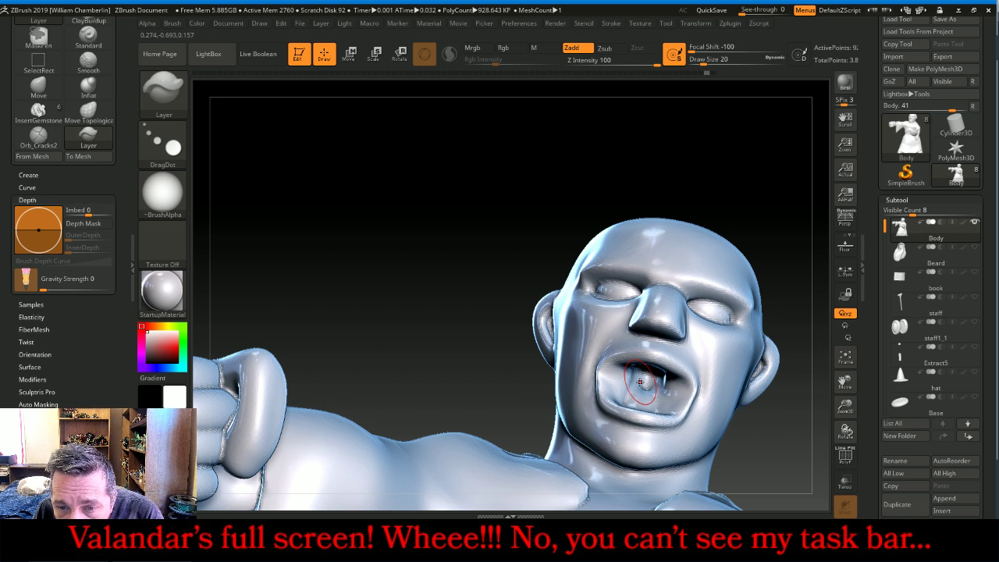
{"action": "left_click_drag", "start_coordinate": [646, 381], "coordinate": [647, 380], "text": "shift"}
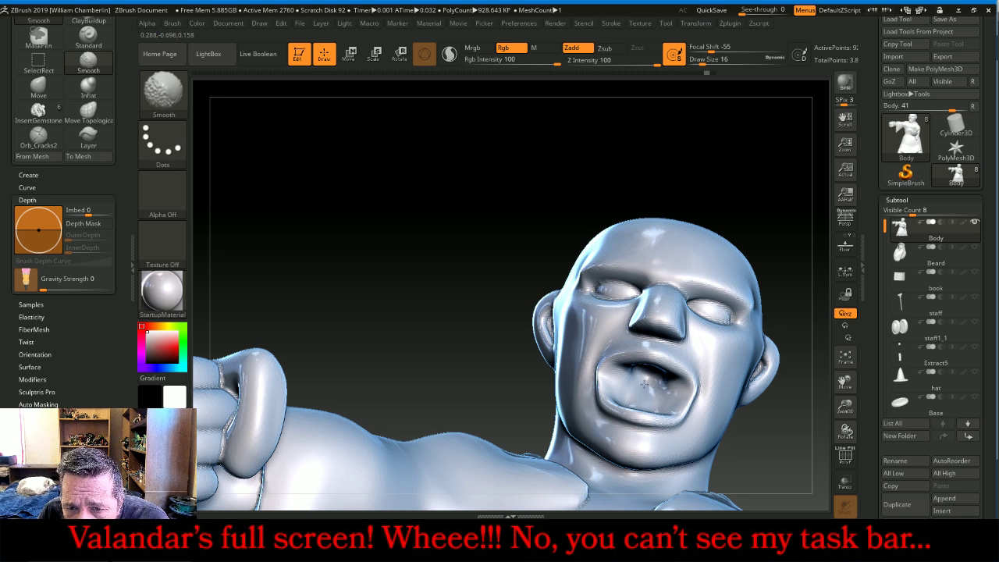
{"action": "left_click_drag", "start_coordinate": [812, 262], "coordinate": [789, 213]}
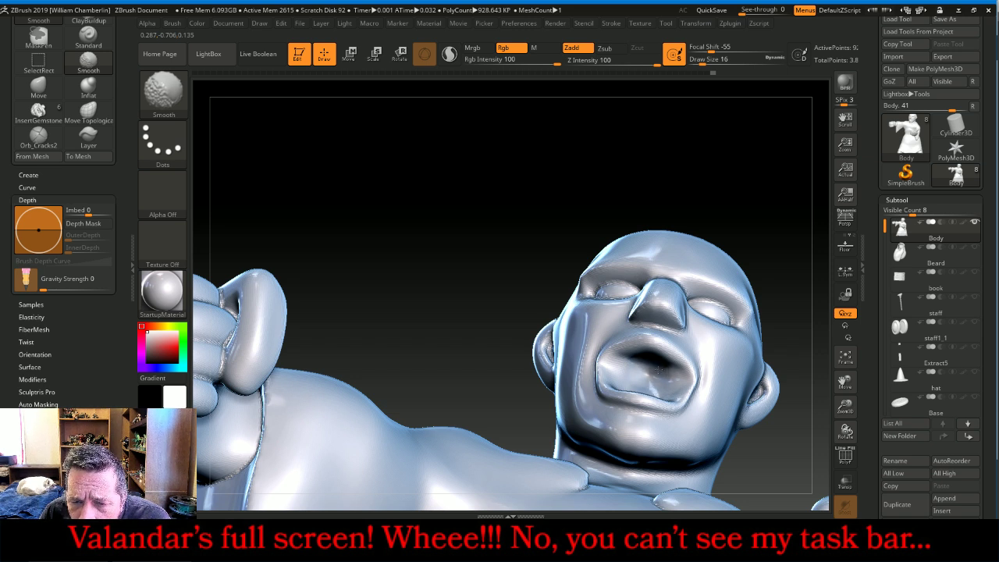
{"action": "left_click_drag", "start_coordinate": [752, 204], "coordinate": [752, 232]}
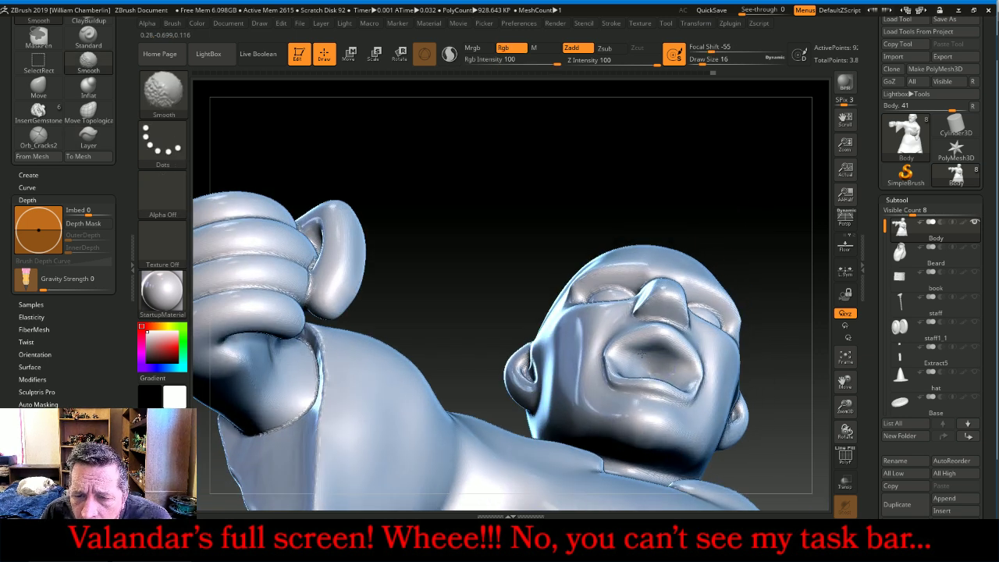
{"action": "left_click_drag", "start_coordinate": [786, 170], "coordinate": [648, 387]}
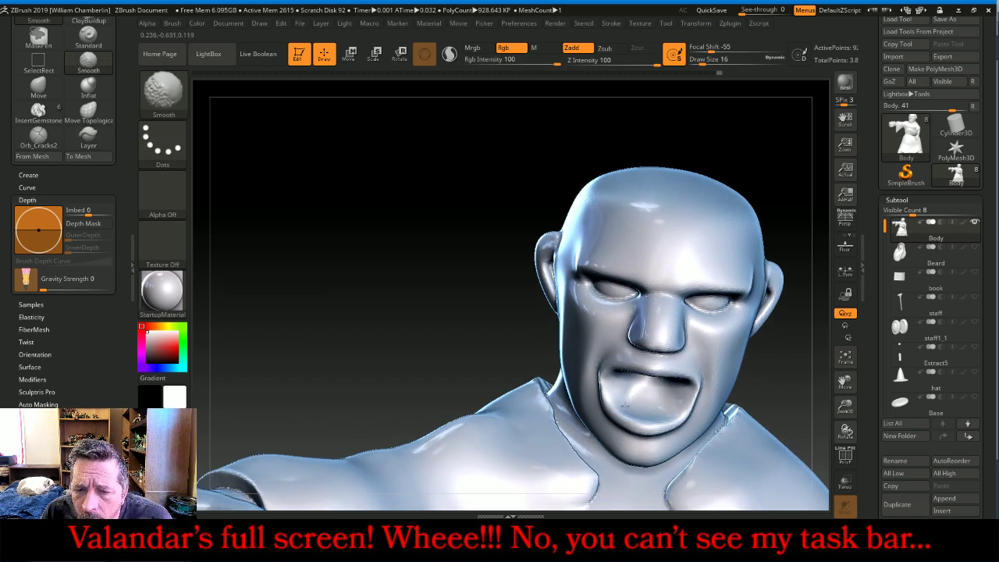
{"action": "left_click_drag", "start_coordinate": [626, 406], "coordinate": [629, 405], "text": "shift"}
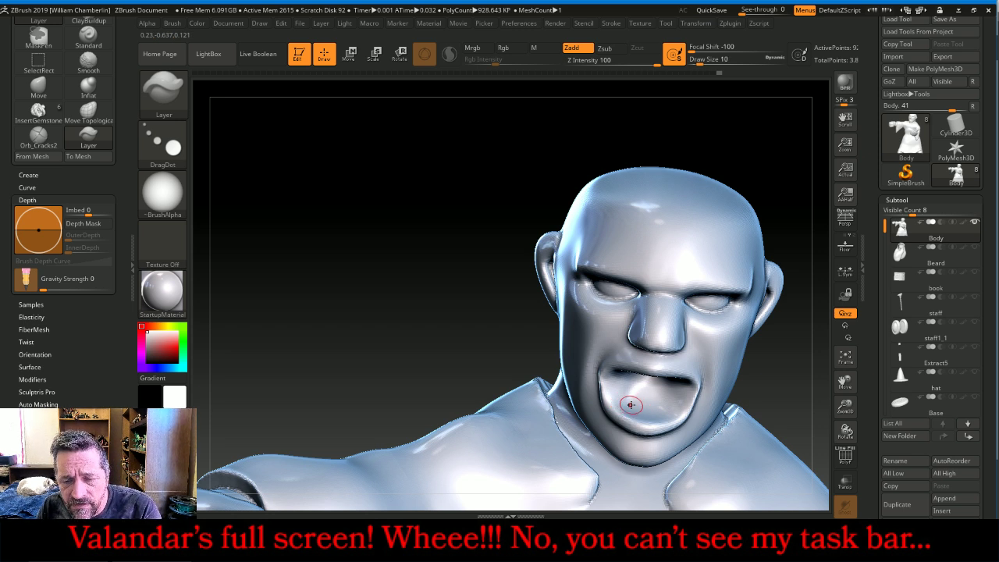
Mask an upper and a lower curved band for teeth inside the mouth with the MaskPen at draw size 10
{"action": "key", "text": "ctrl"}
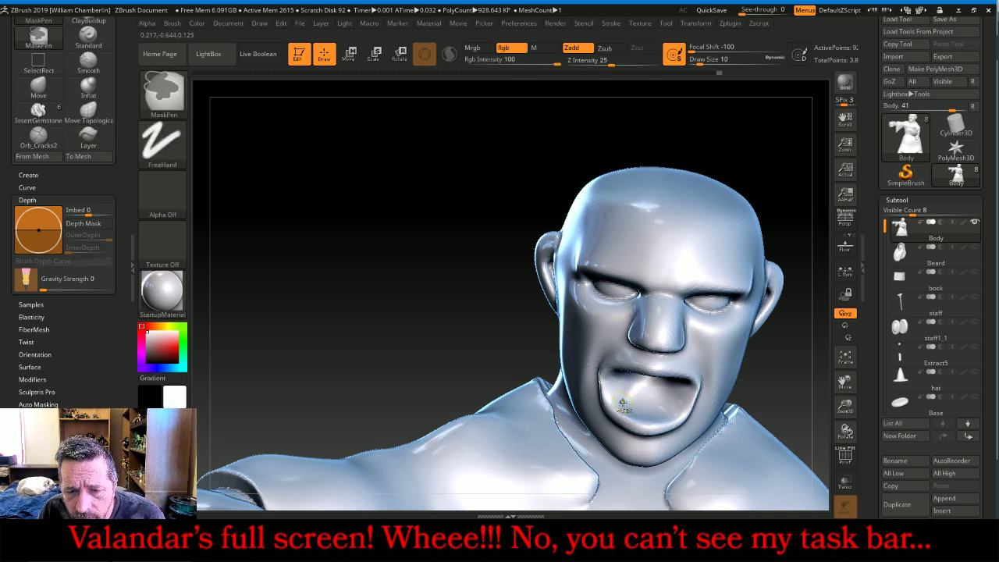
{"action": "left_click_drag", "start_coordinate": [623, 403], "coordinate": [627, 403], "text": "ctrl"}
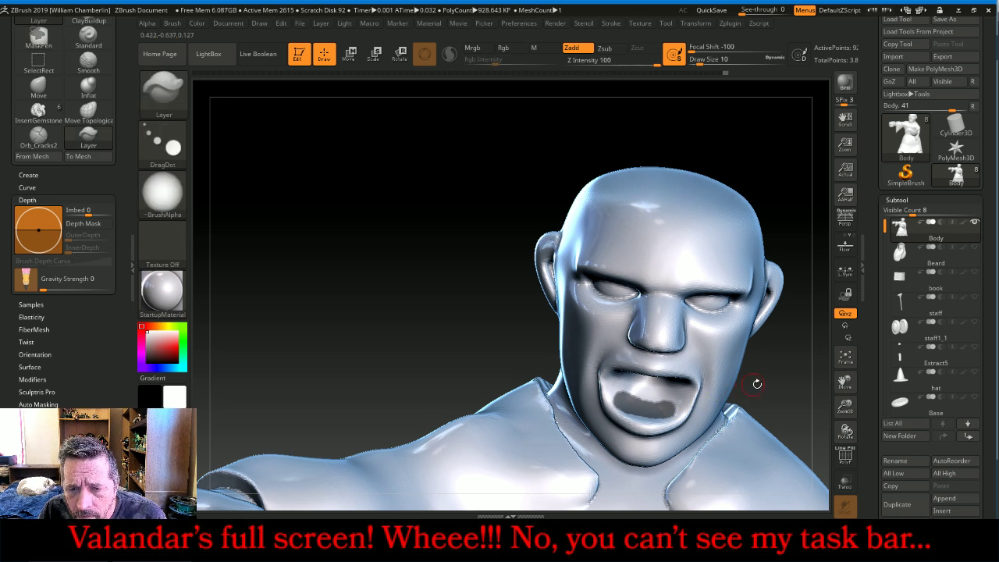
{"action": "mouse_move", "coordinate": [756, 381]}
{"action": "left_mouse_down"}
{"action": "mouse_move", "coordinate": [785, 357]}
{"action": "mouse_move", "coordinate": [786, 310]}
{"action": "mouse_move", "coordinate": [773, 311]}
{"action": "left_mouse_up"}
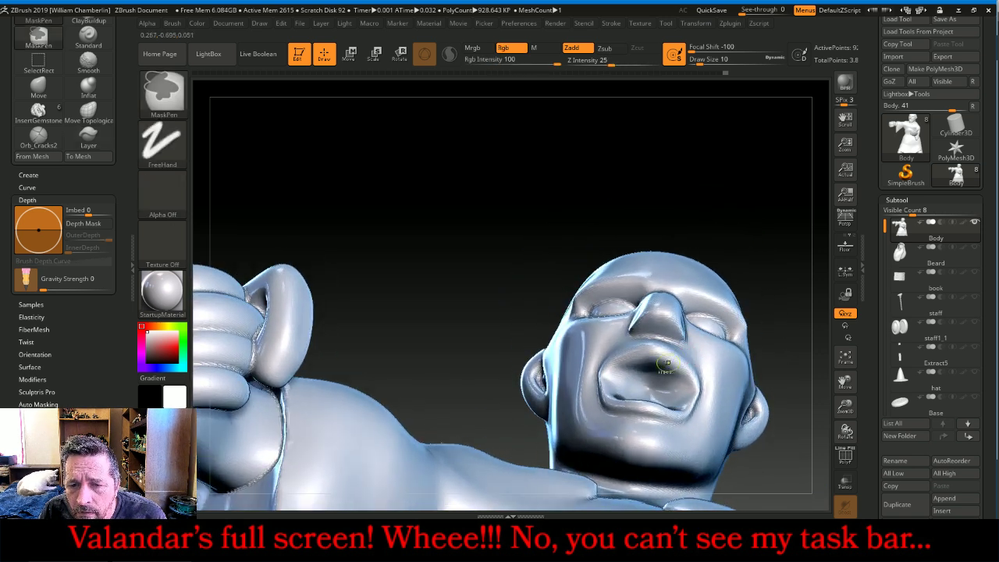
{"action": "left_click_drag", "start_coordinate": [626, 377], "coordinate": [634, 373], "text": "ctrl"}
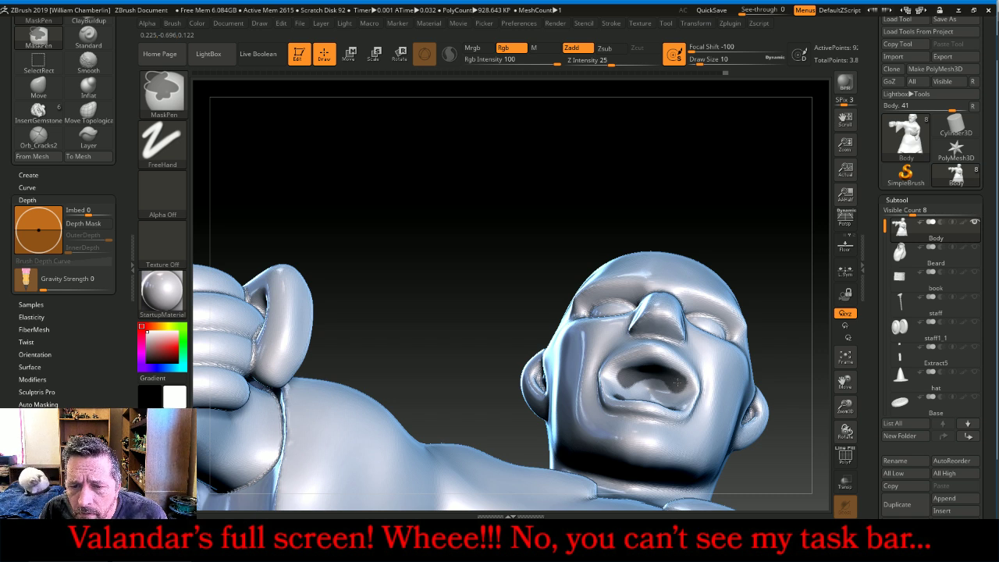
{"action": "mouse_move", "coordinate": [762, 188]}
{"action": "left_mouse_down"}
{"action": "mouse_move", "coordinate": [758, 217]}
{"action": "mouse_move", "coordinate": [790, 297]}
{"action": "left_mouse_up"}
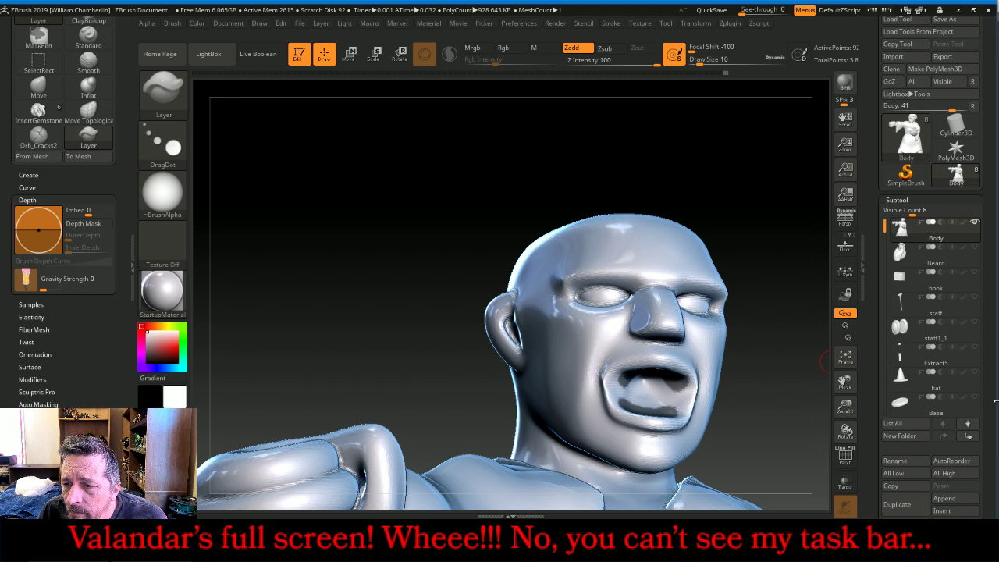
Extract the masked tooth bands as a new subtool with smoothness 5 and thickness 0.02, and accept it
{"action": "scroll", "coordinate": [990, 399], "scroll_direction": "down", "scroll_amount": 5}
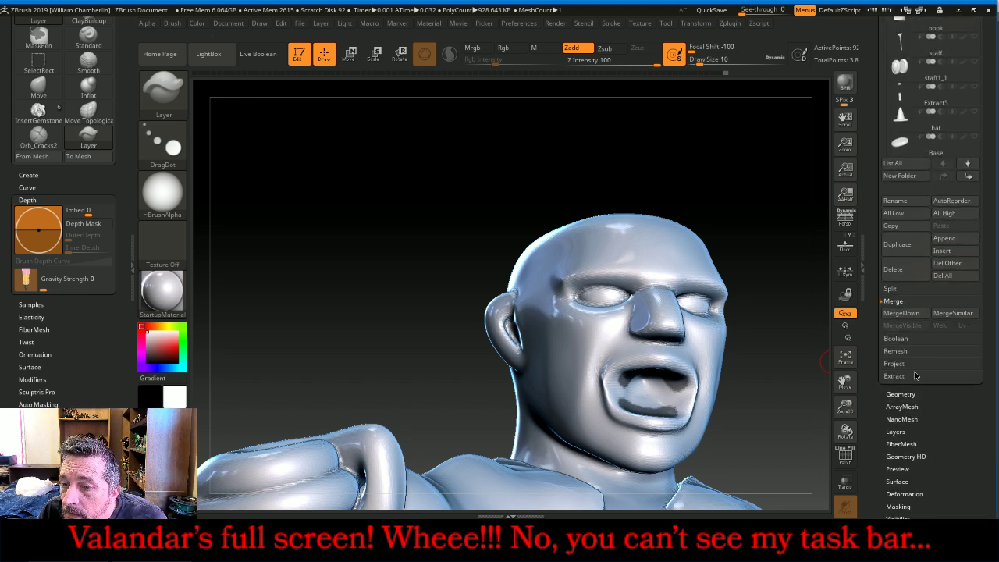
{"action": "left_click", "coordinate": [916, 376]}
{"action": "left_click", "coordinate": [916, 379]}
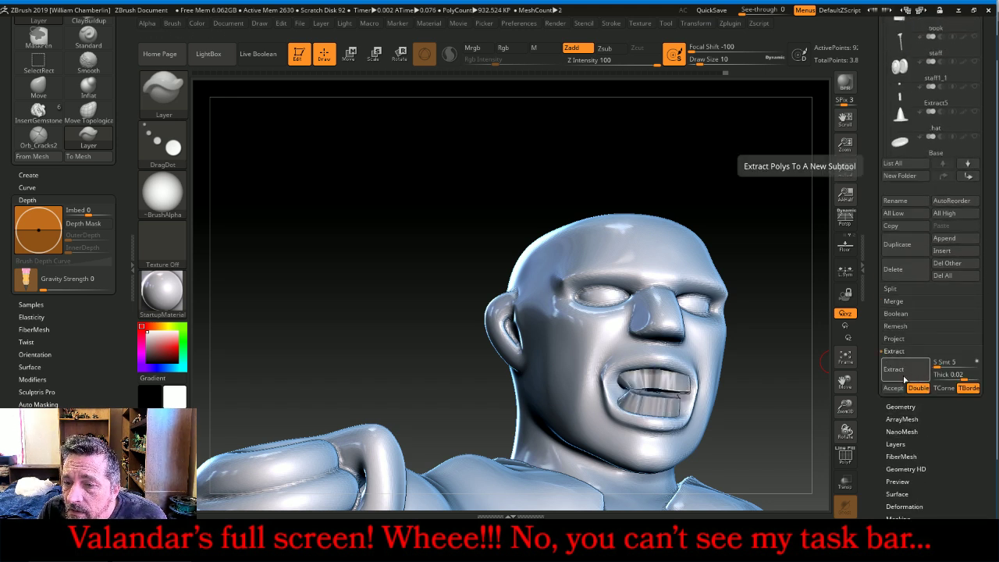
{"action": "left_click", "coordinate": [894, 388]}
{"action": "left_click_drag", "start_coordinate": [760, 178], "coordinate": [733, 156]}
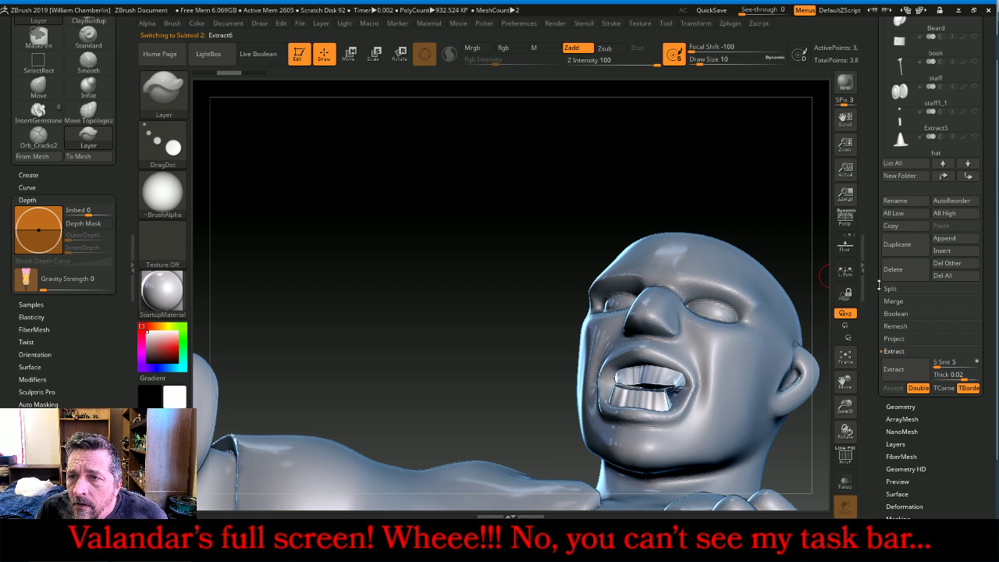
Delete the extracted teeth subtool and make the Body subtool active again
{"action": "mouse_move", "coordinate": [254, 72]}
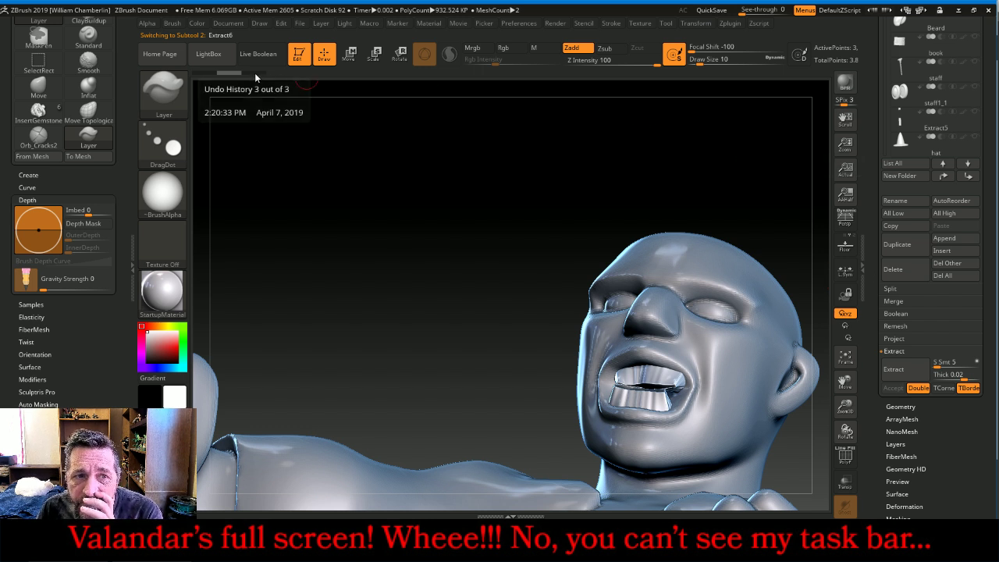
{"action": "left_click", "coordinate": [904, 268]}
{"action": "left_click", "coordinate": [809, 291]}
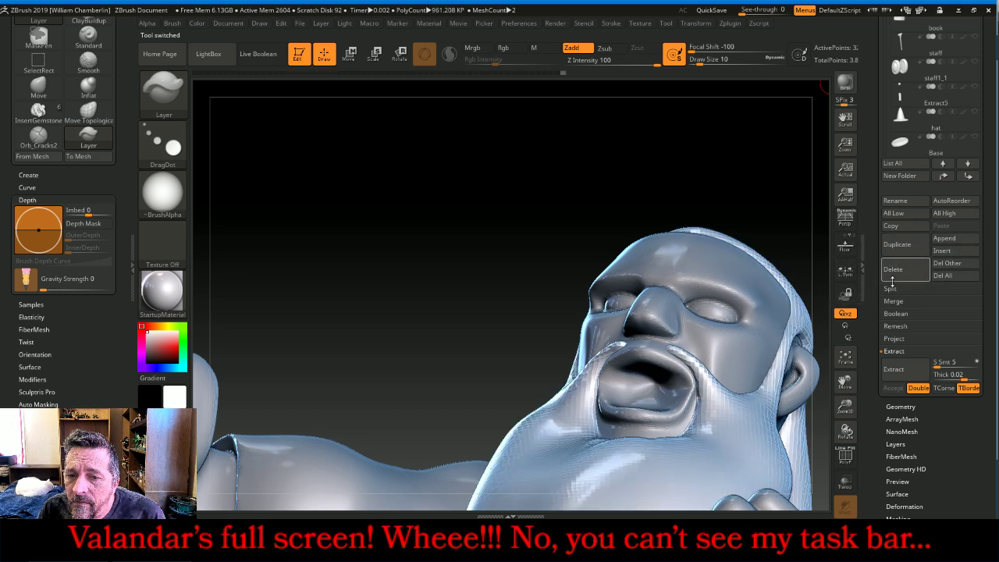
{"action": "scroll", "coordinate": [906, 117], "scroll_direction": "up", "scroll_amount": 4}
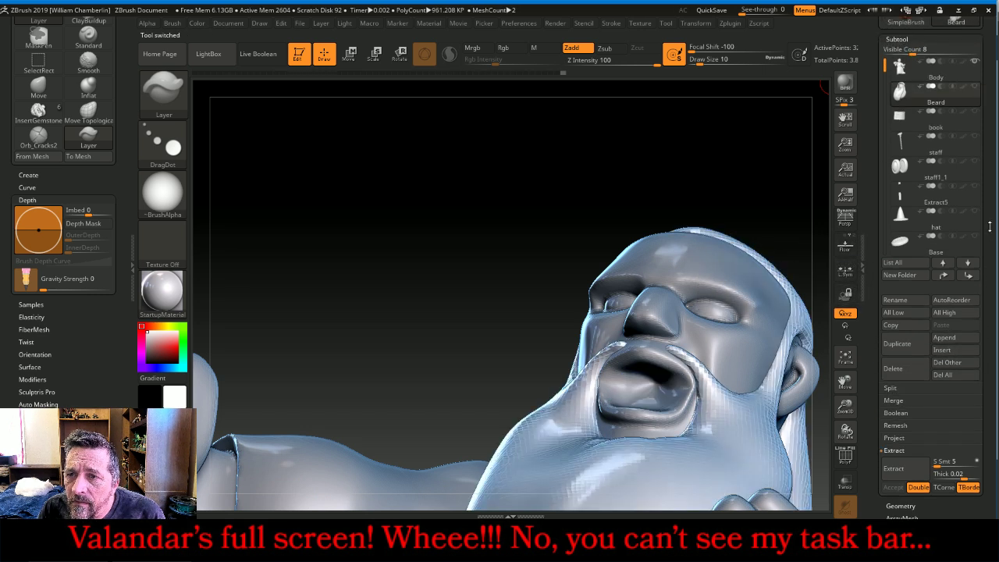
{"action": "left_click", "coordinate": [902, 70]}
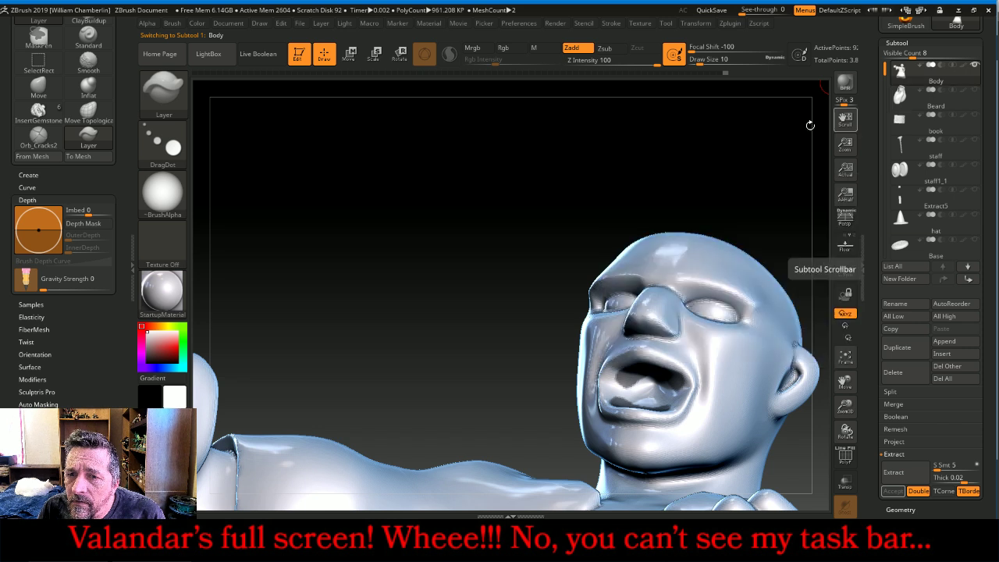
Extend the mask along the upper tooth band inside the mouth and preview its extraction at thickness 0.02
{"action": "left_click_drag", "start_coordinate": [698, 143], "coordinate": [695, 208]}
{"action": "key", "text": "ctrl"}
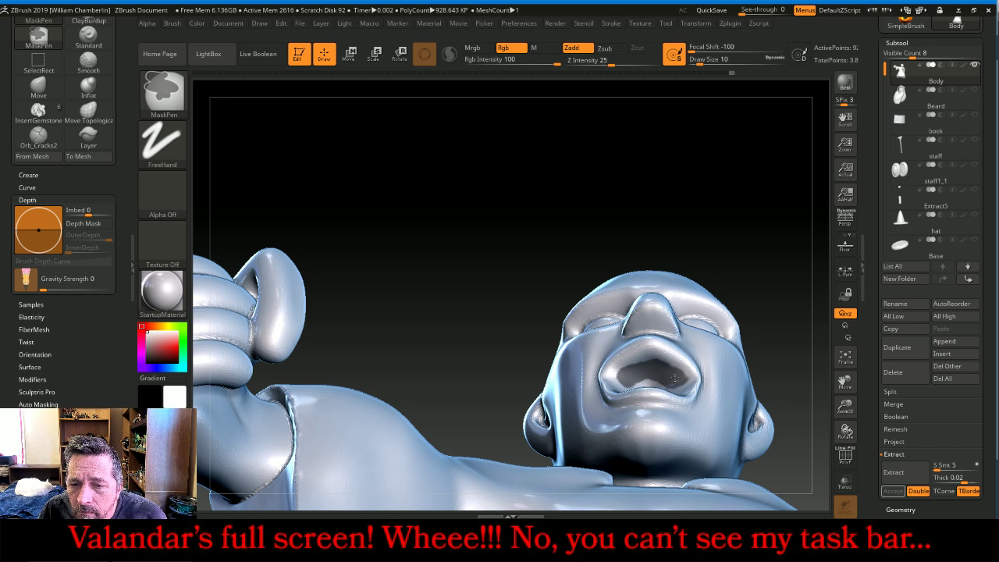
{"action": "left_click", "coordinate": [897, 473]}
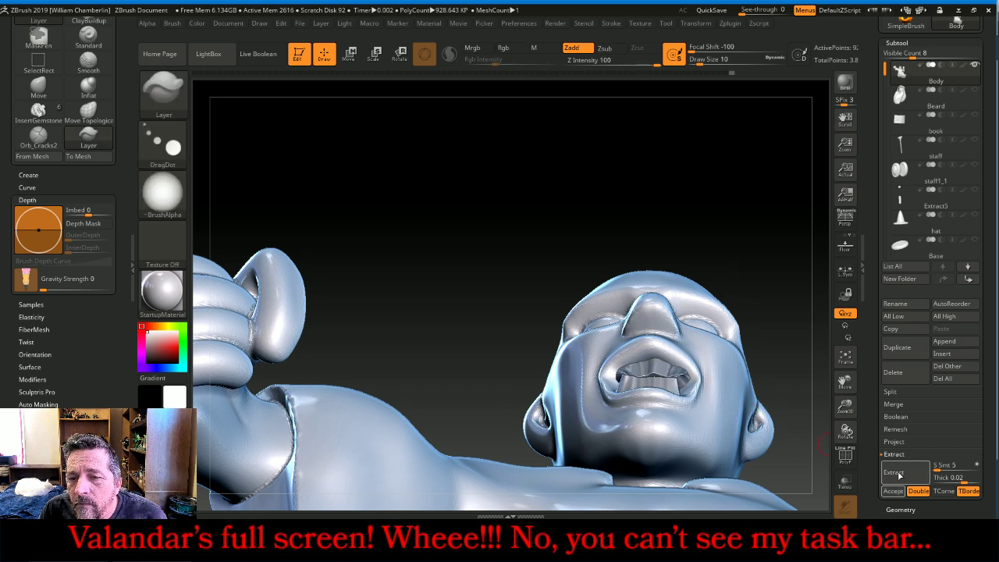
{"action": "mouse_move", "coordinate": [744, 218]}
{"action": "left_mouse_down"}
{"action": "mouse_move", "coordinate": [743, 206]}
{"action": "mouse_move", "coordinate": [738, 215]}
{"action": "left_mouse_up"}
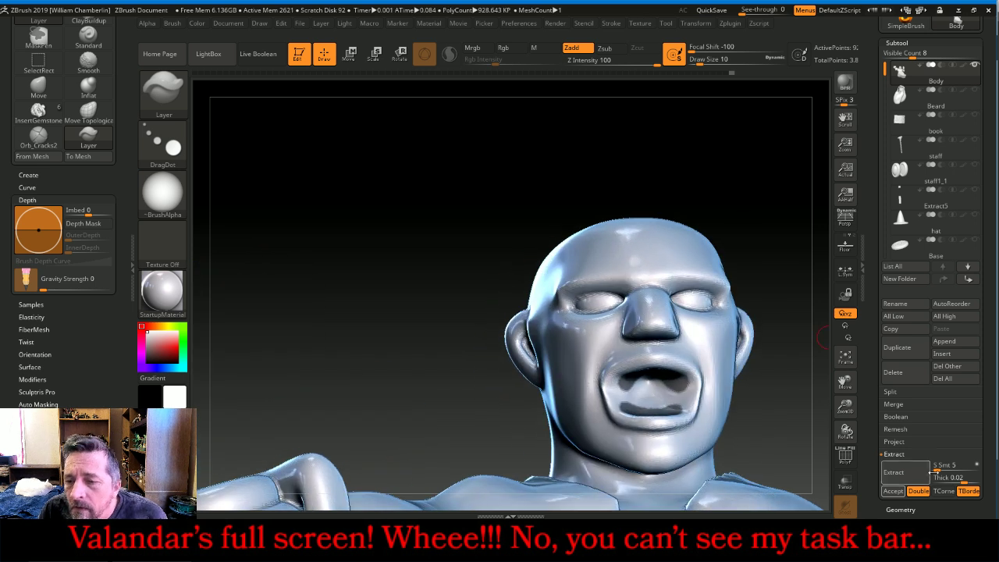
Extract the masked tooth bands at thickness 0.015 and accept them as a new subtool
{"action": "left_click", "coordinate": [949, 477]}
{"action": "type", "text": "0.015"}
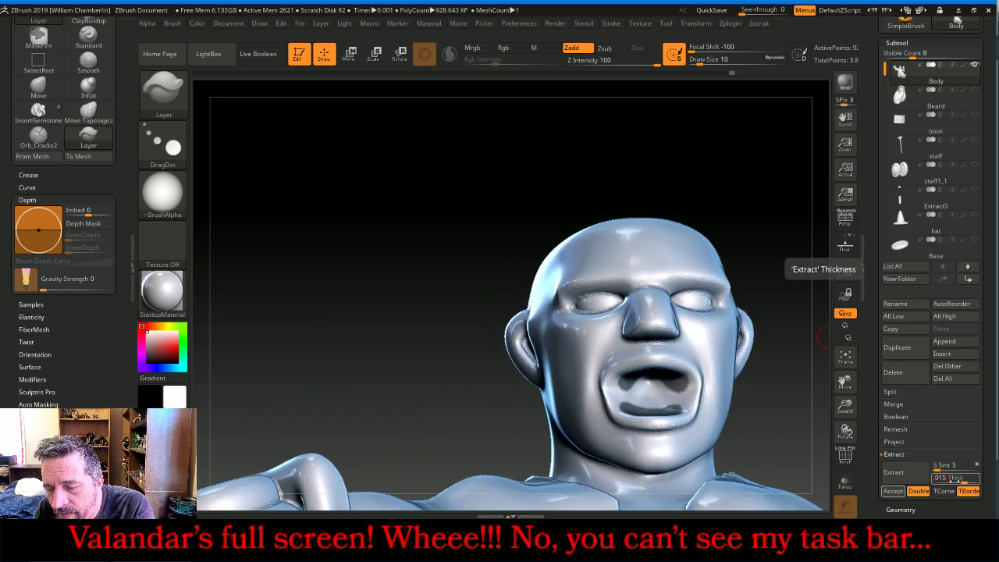
{"action": "key", "text": "Return"}
{"action": "left_click", "coordinate": [912, 475]}
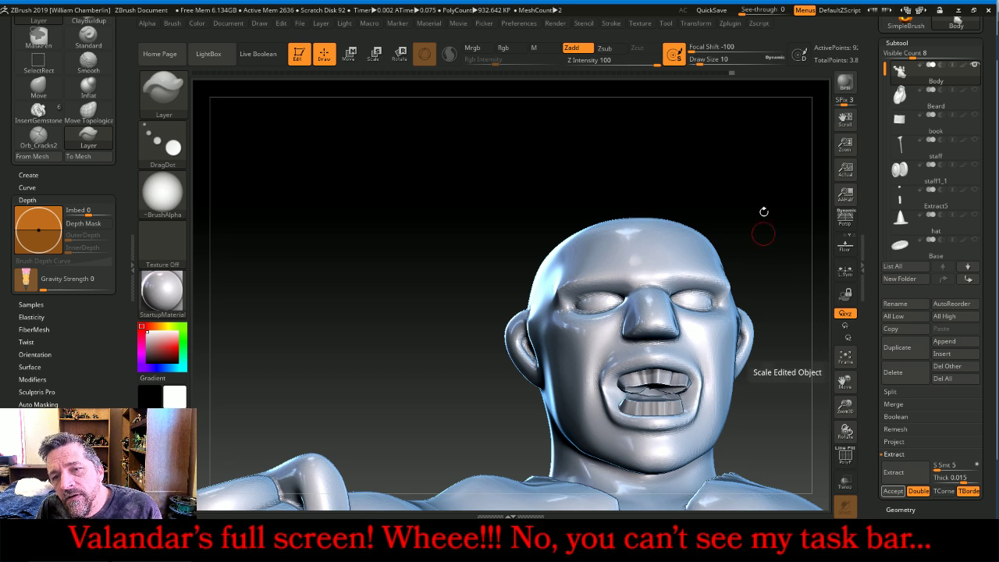
{"action": "left_click_drag", "start_coordinate": [749, 140], "coordinate": [769, 146]}
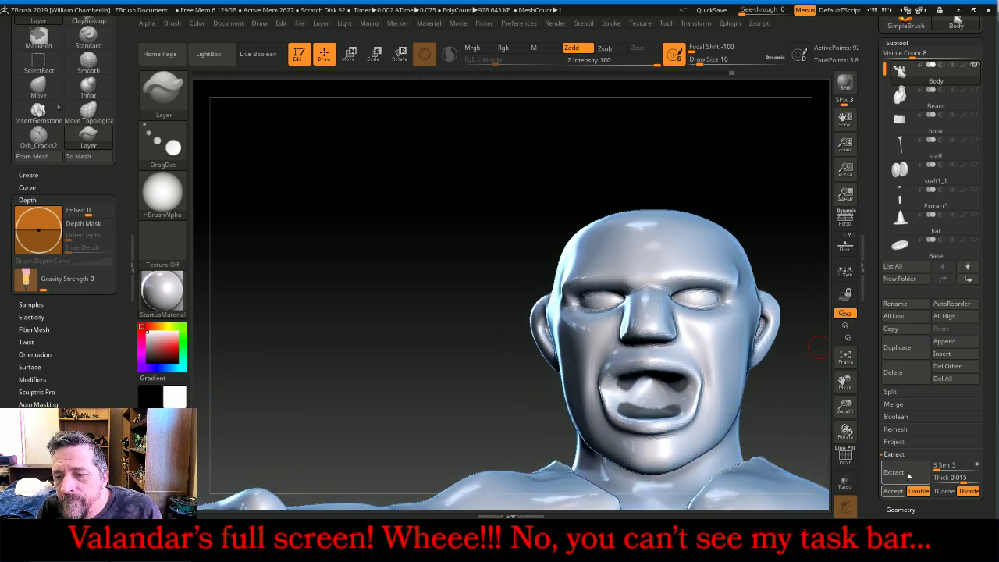
{"action": "left_click", "coordinate": [909, 474]}
{"action": "left_click", "coordinate": [892, 492]}
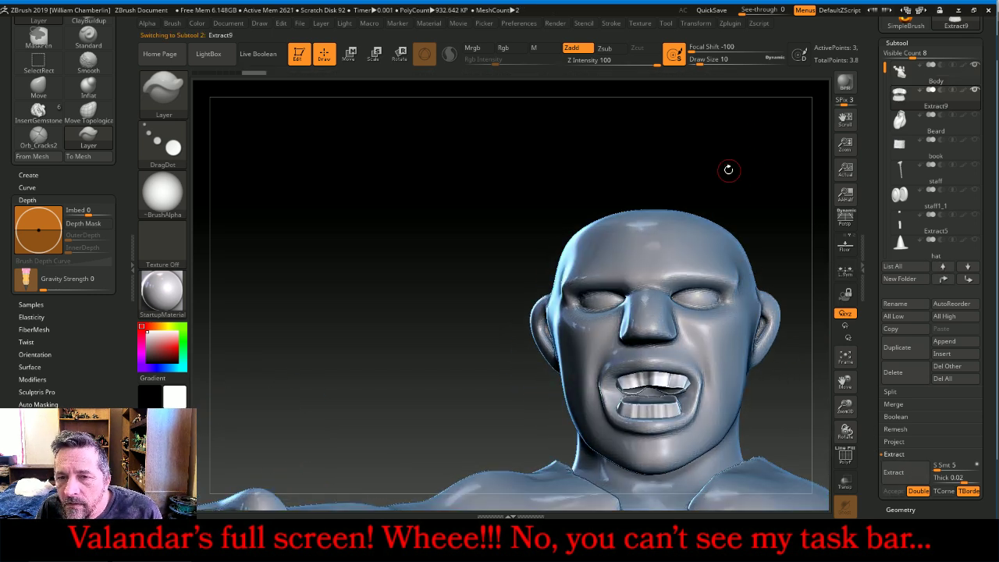
Try DynaMesh on the extracted teeth at resolutions 128 and 256, and undo the remesh
{"action": "left_click", "coordinate": [912, 378]}
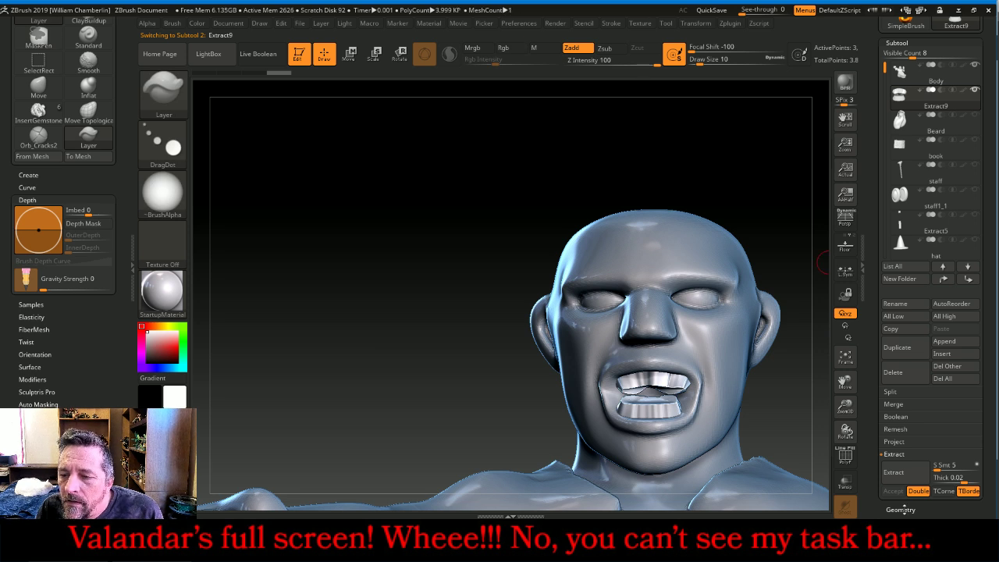
{"action": "left_click", "coordinate": [900, 510]}
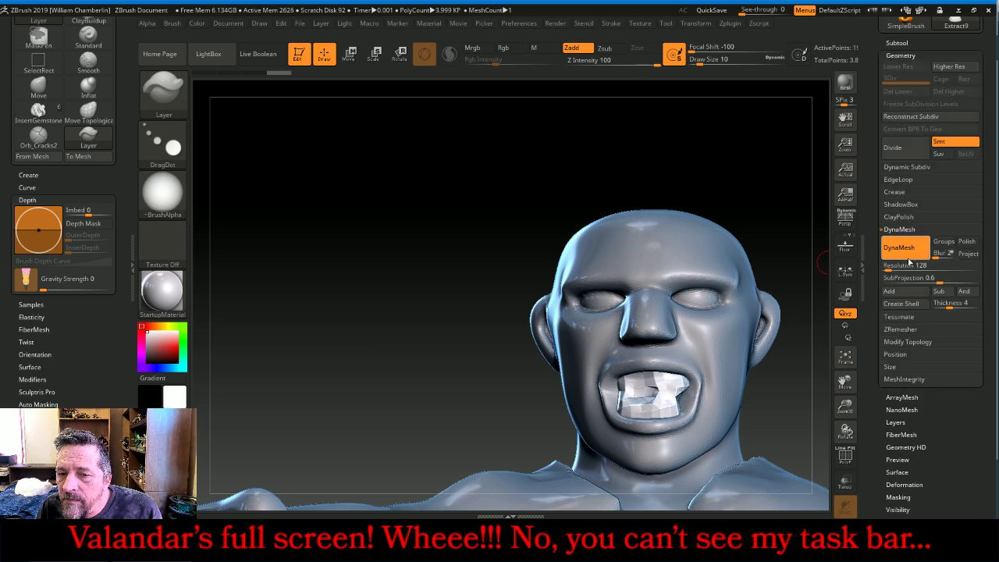
{"action": "left_click", "coordinate": [904, 265]}
{"action": "type", "text": "256"}
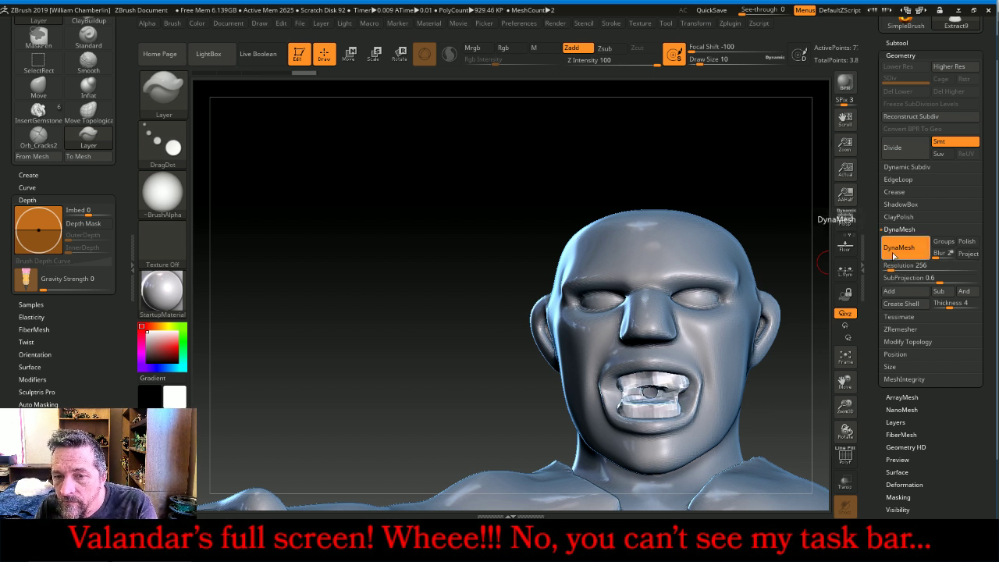
{"action": "key", "text": "ctrl+z"}
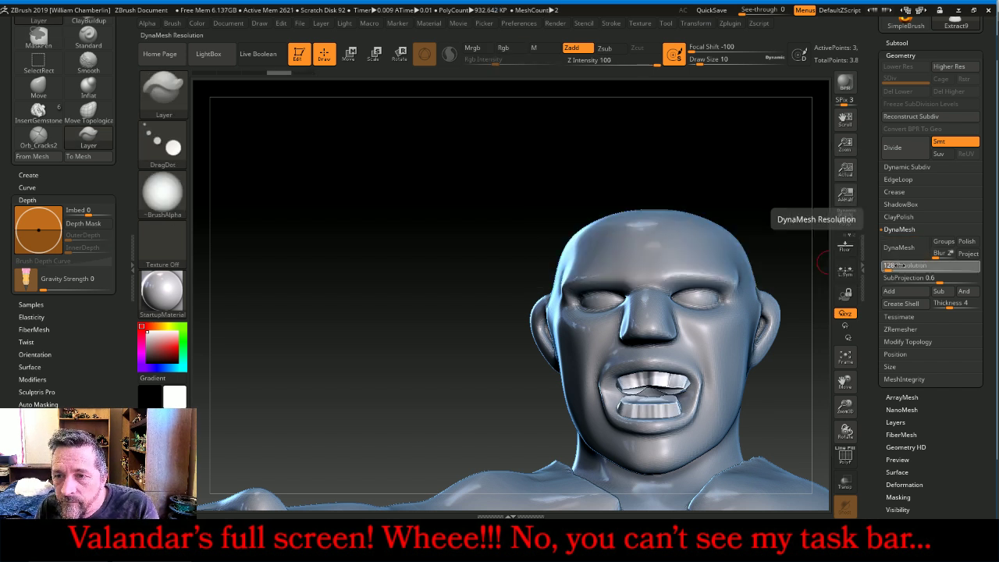
Remesh the extracted teeth with DynaMesh at resolution 512
{"action": "left_click", "coordinate": [898, 266]}
{"action": "type", "text": "512"}
{"action": "key", "text": "Return"}
{"action": "left_click", "coordinate": [898, 247]}
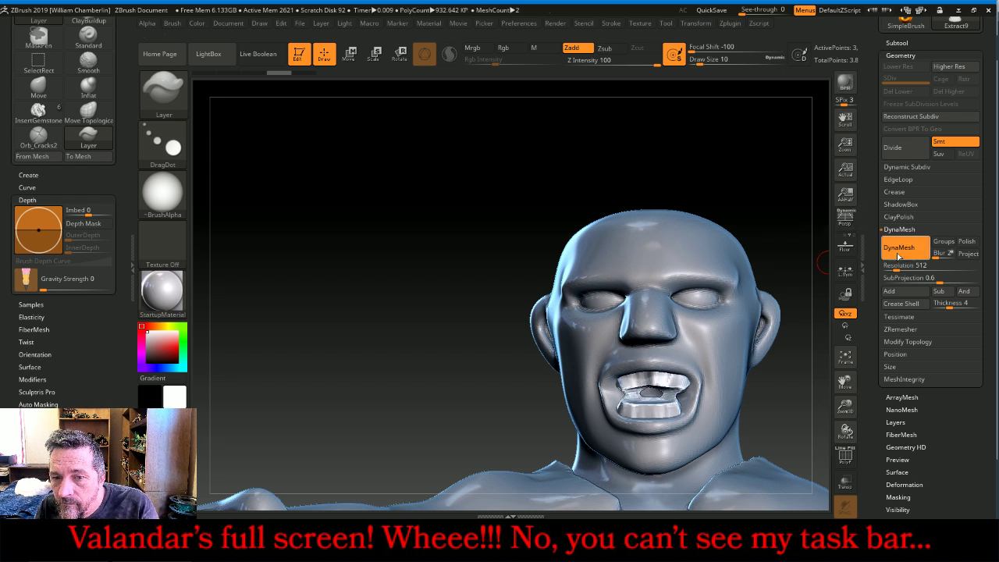
Undo the teeth's last remesh, try DynaMesh at resolution 768, and undo that too
{"action": "key", "text": "ctrl+z"}
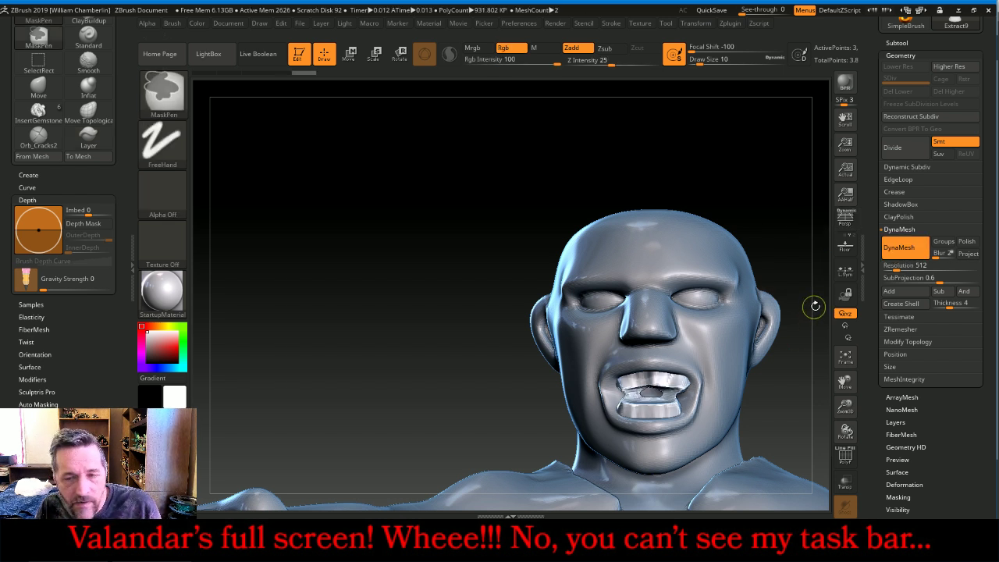
{"action": "left_click", "coordinate": [898, 265]}
{"action": "type", "text": "128"}
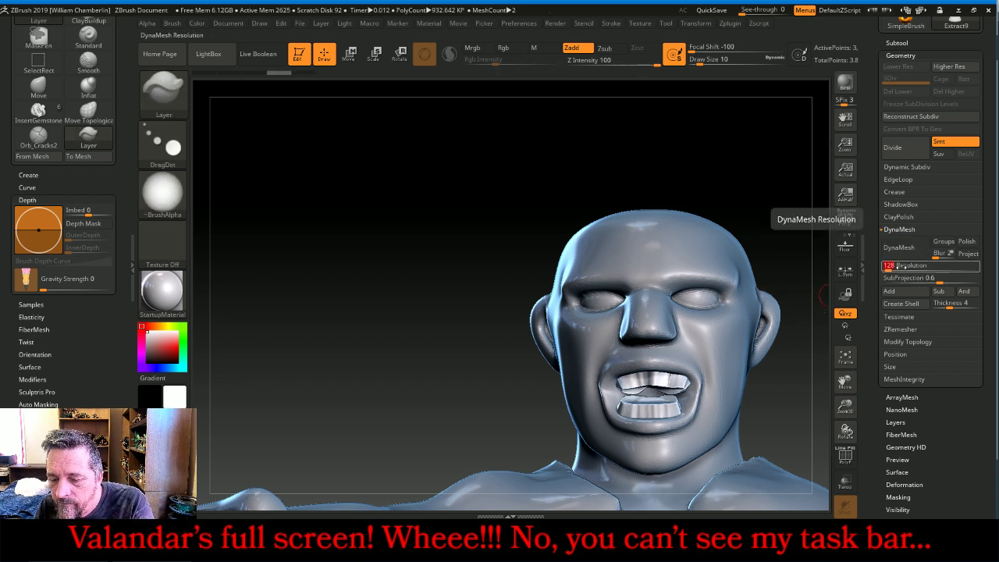
{"action": "key", "text": "Return"}
{"action": "left_click", "coordinate": [899, 247]}
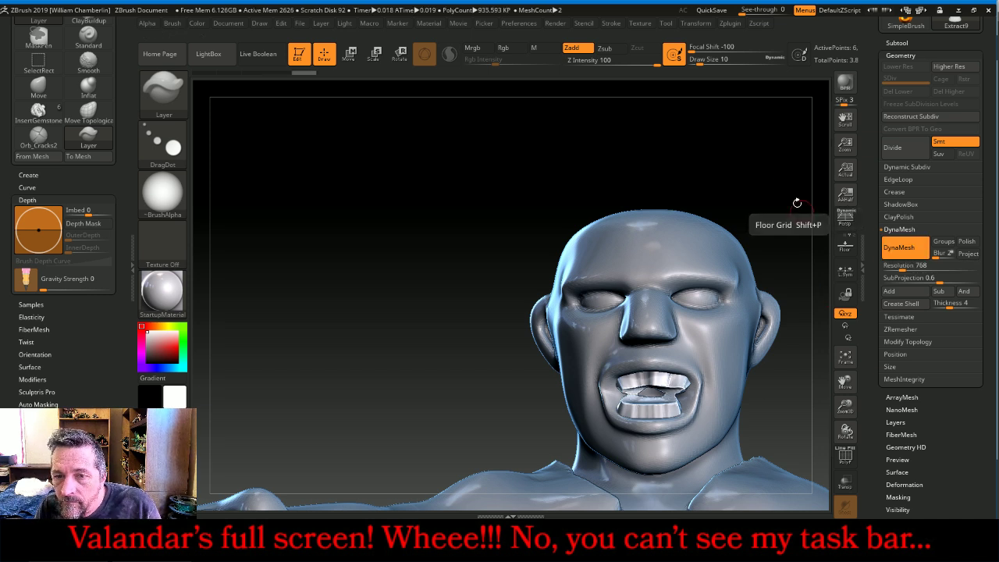
{"action": "left_click_drag", "start_coordinate": [796, 200], "coordinate": [794, 160]}
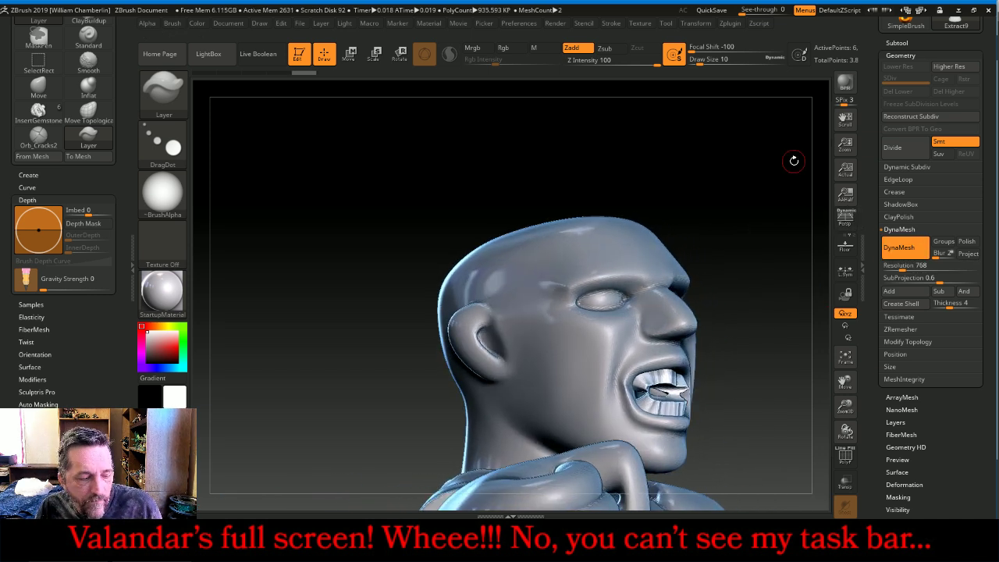
{"action": "key", "text": "ctrl+z"}
Smooth the facing edges of the extracted upper and lower tooth bands with the Smooth brush
{"action": "left_click_drag", "start_coordinate": [781, 196], "coordinate": [707, 215]}
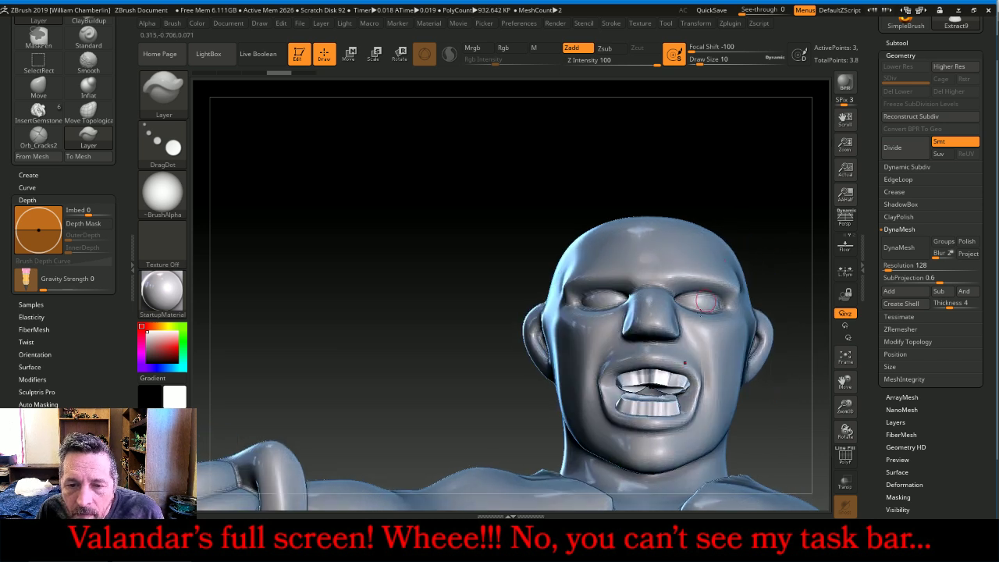
{"action": "left_click_drag", "start_coordinate": [845, 407], "coordinate": [707, 477]}
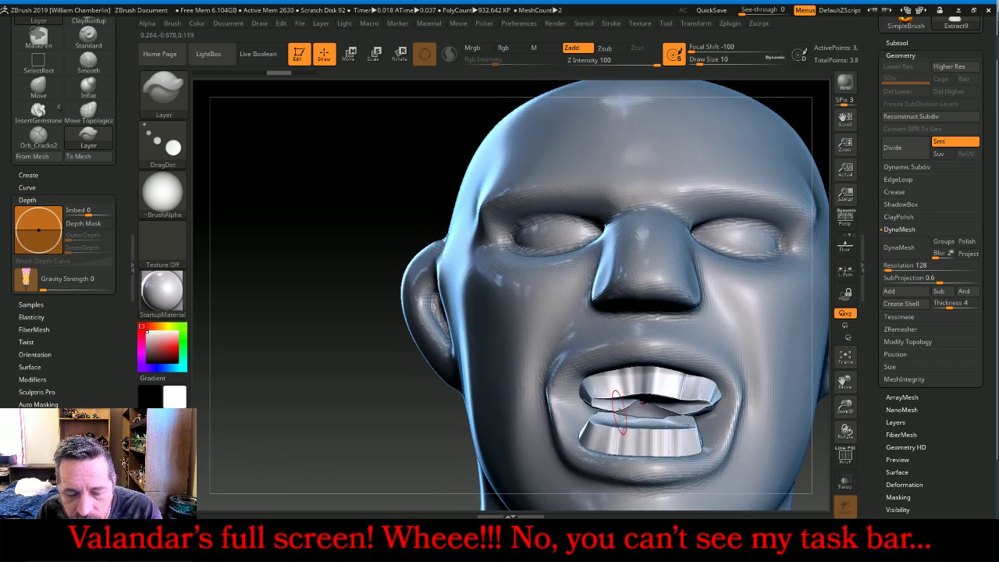
{"action": "key", "text": "shift"}
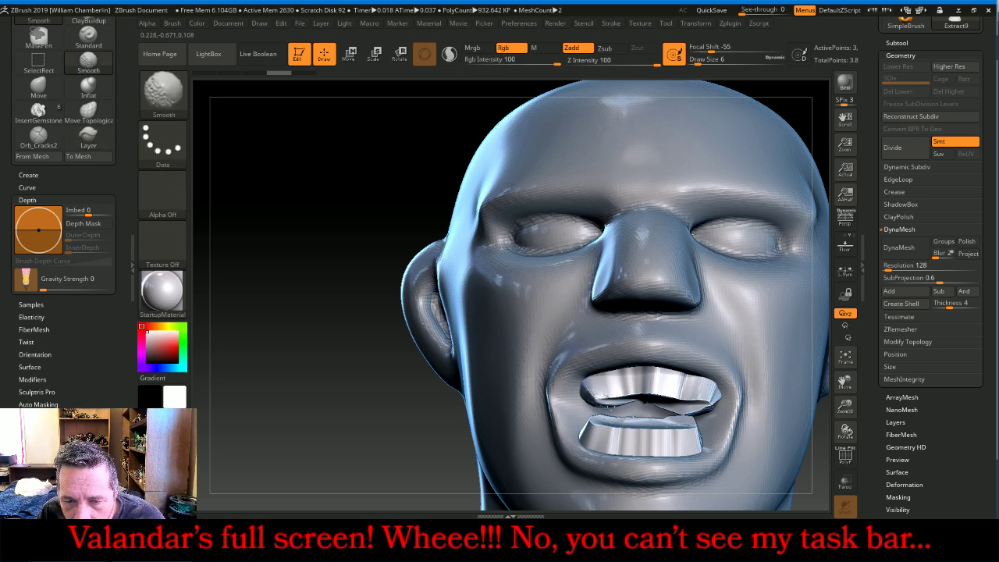
{"action": "mouse_move", "coordinate": [666, 408]}
{"action": "left_mouse_down", "text": "shift"}
{"action": "mouse_move", "coordinate": [687, 402]}
{"action": "mouse_move", "coordinate": [678, 410]}
{"action": "left_mouse_up", "text": "shift"}
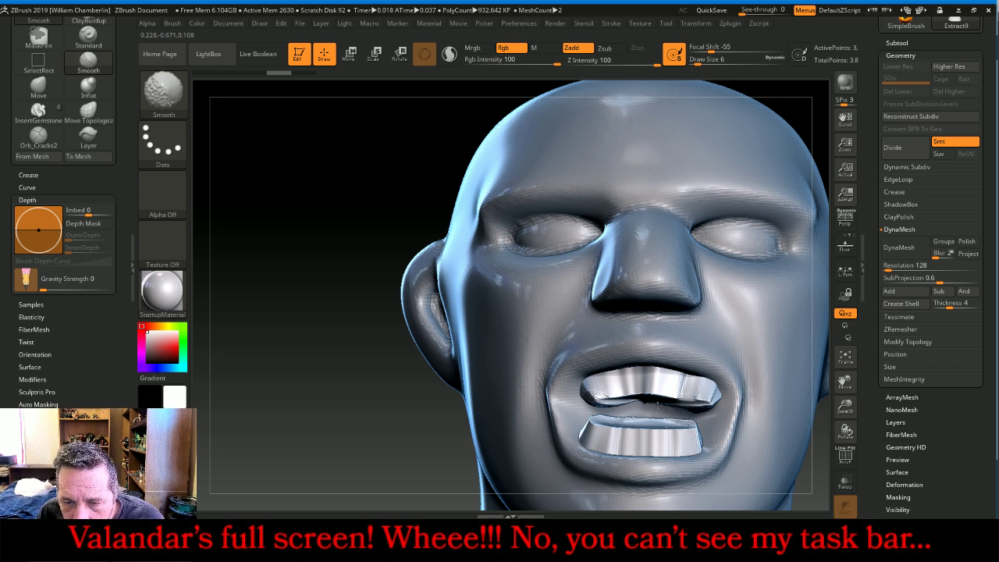
{"action": "left_click_drag", "start_coordinate": [327, 209], "coordinate": [445, 335]}
{"action": "key", "text": "shift"}
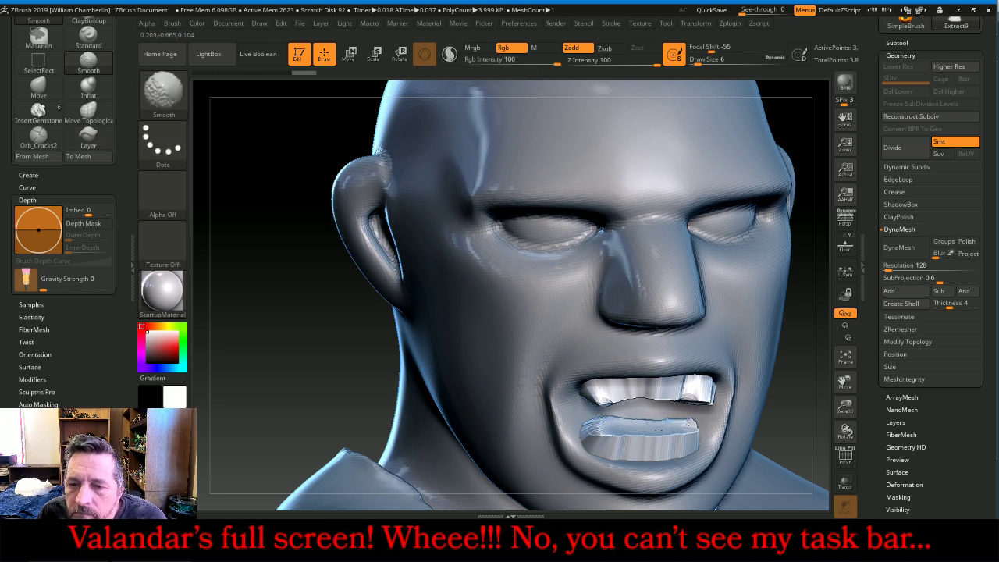
{"action": "left_click", "coordinate": [654, 413], "text": "shift"}
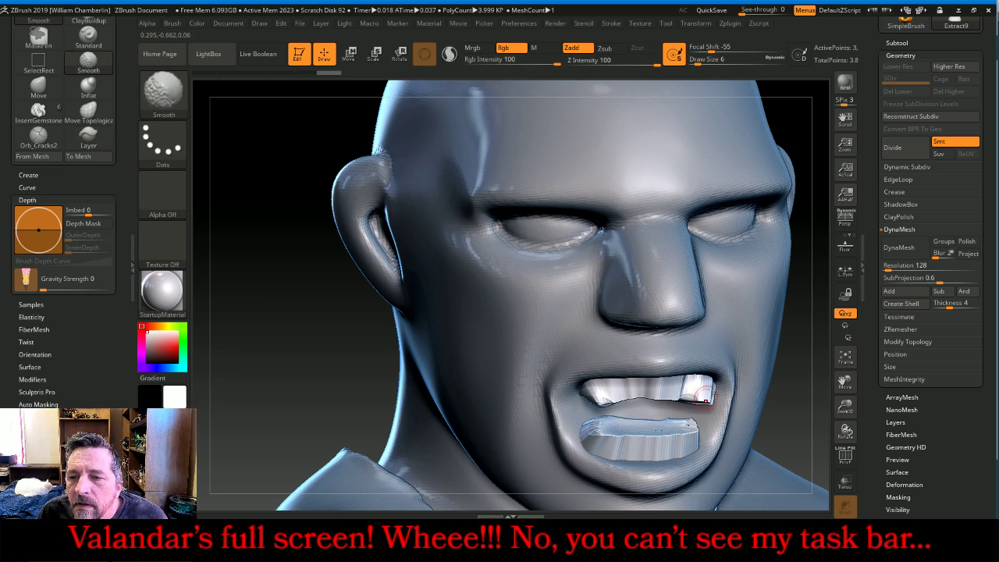
Try DynaMesh on the smoothed teeth at resolutions 128 and 256, undoing each remesh
{"action": "left_click", "coordinate": [904, 254]}
{"action": "key", "text": "ctrl"}
{"action": "left_click", "coordinate": [905, 265]}
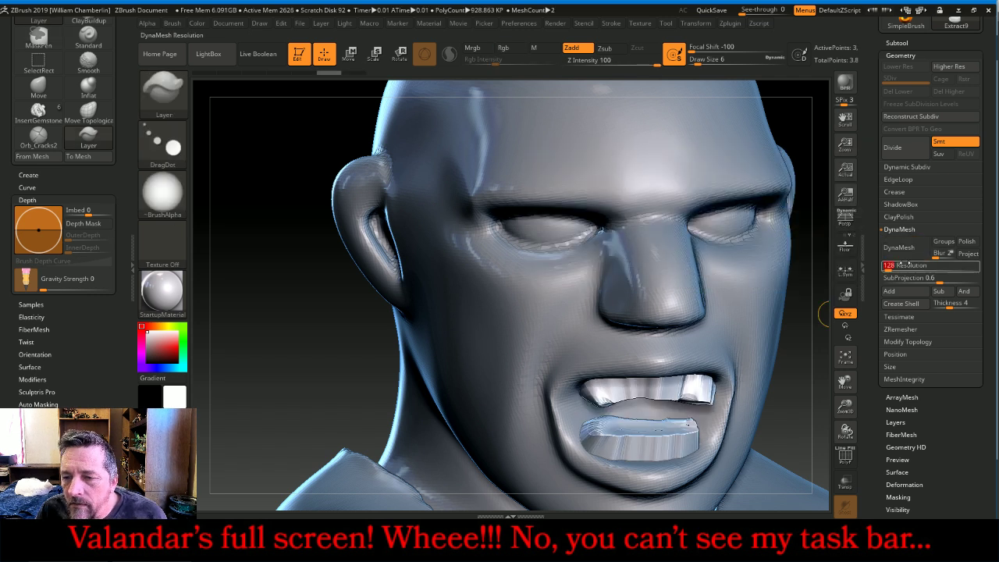
{"action": "type", "text": "256"}
{"action": "key", "text": "Return"}
{"action": "left_click", "coordinate": [899, 248]}
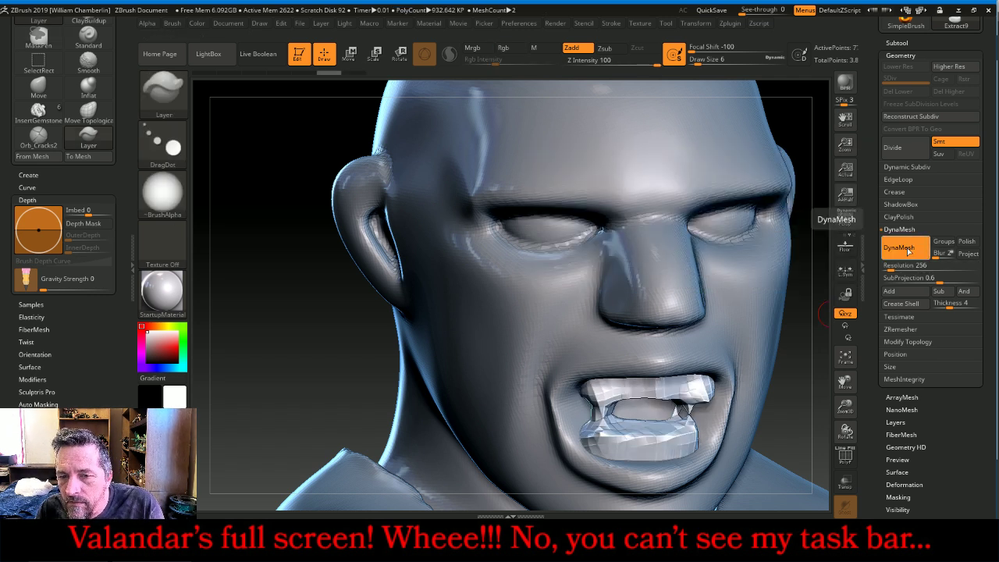
{"action": "key", "text": "ctrl+z"}
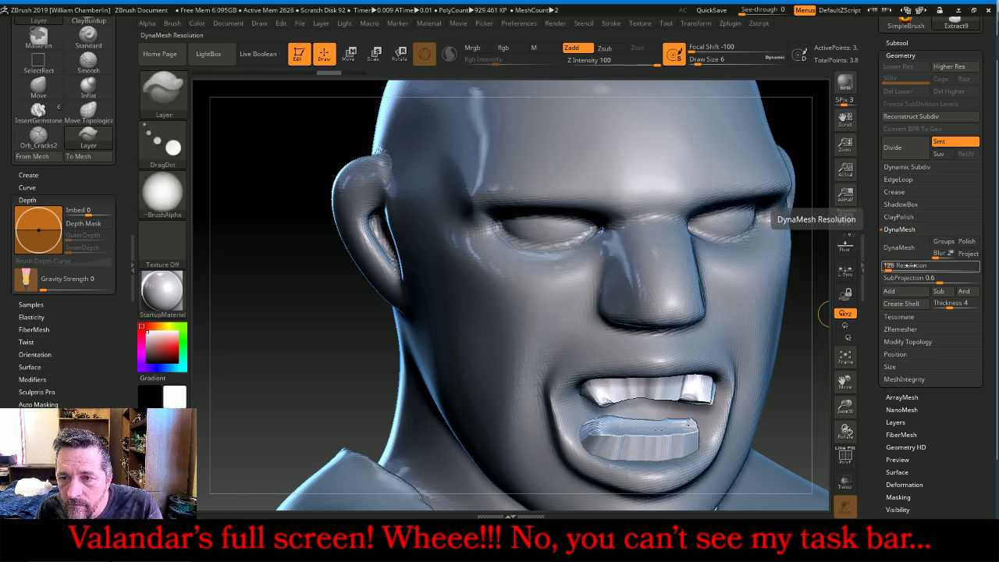
Remesh the teeth with DynaMesh at resolution 368
{"action": "left_click", "coordinate": [911, 266]}
{"action": "type", "text": "8"}
{"action": "key", "text": "Return"}
{"action": "left_click", "coordinate": [900, 247]}
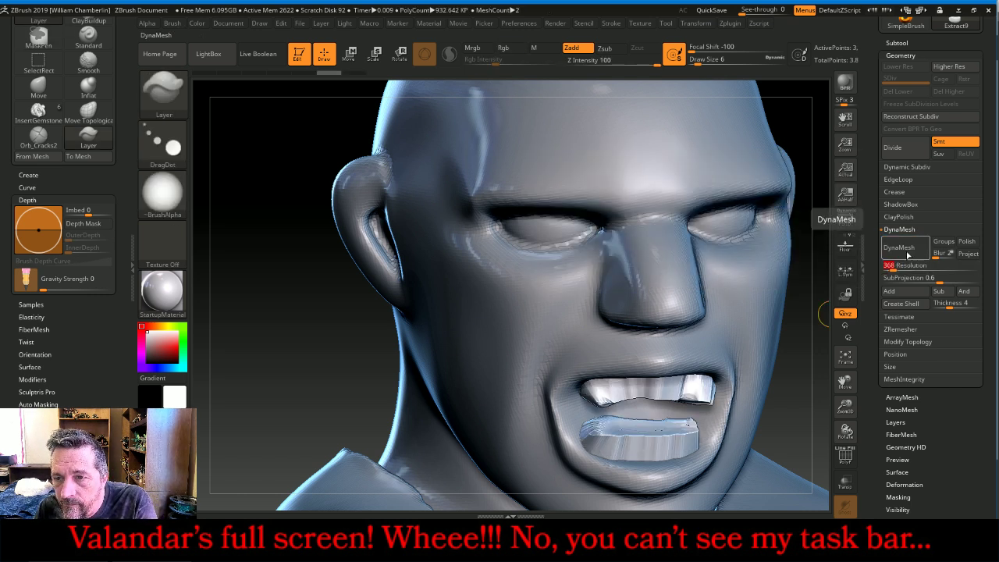
Smooth the corners and biting edges of the remeshed upper and lower tooth bands
{"action": "key", "text": "shift"}
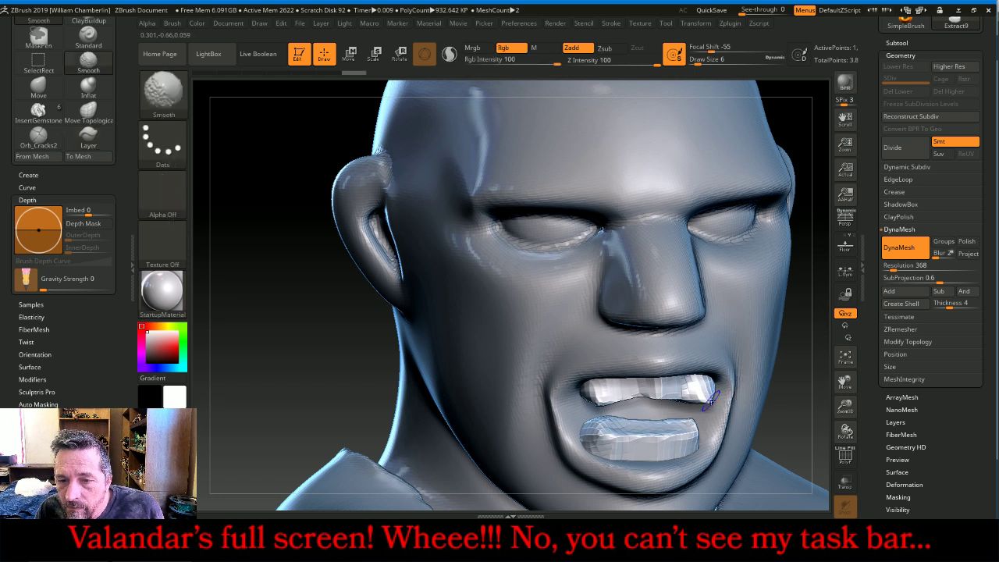
{"action": "mouse_move", "coordinate": [707, 395]}
{"action": "left_mouse_down", "text": "shift"}
{"action": "mouse_move", "coordinate": [592, 394]}
{"action": "mouse_move", "coordinate": [705, 392]}
{"action": "left_mouse_up", "text": "shift"}
{"action": "left_click_drag", "start_coordinate": [804, 377], "coordinate": [753, 342]}
{"action": "mouse_move", "coordinate": [705, 397]}
{"action": "left_mouse_down", "text": "shift"}
{"action": "mouse_move", "coordinate": [676, 391]}
{"action": "mouse_move", "coordinate": [640, 400]}
{"action": "left_mouse_up", "text": "shift"}
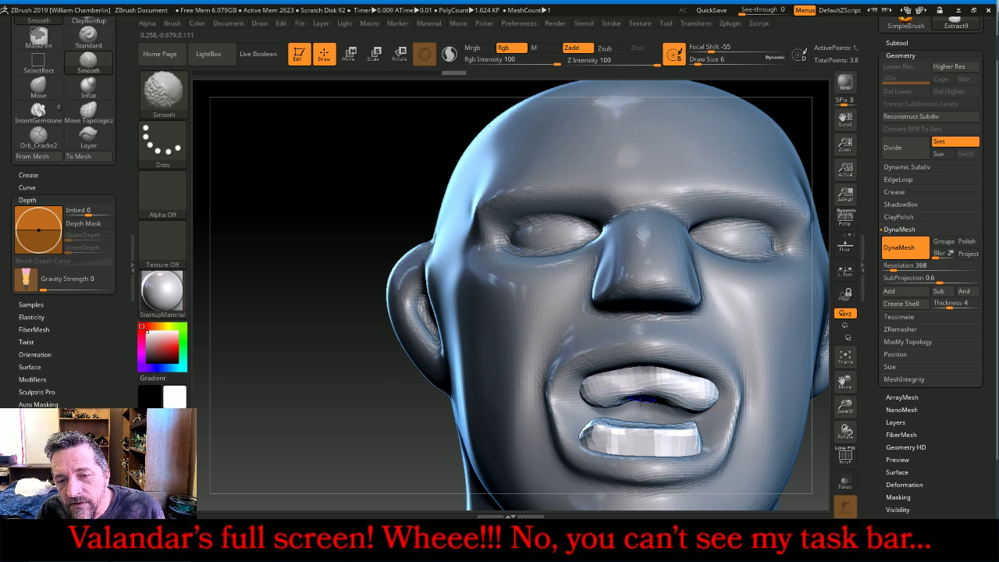
{"action": "left_click_drag", "start_coordinate": [323, 252], "coordinate": [333, 310]}
{"action": "left_click_drag", "start_coordinate": [574, 410], "coordinate": [585, 419], "text": "shift"}
{"action": "left_click_drag", "start_coordinate": [586, 419], "coordinate": [591, 418], "text": "shift"}
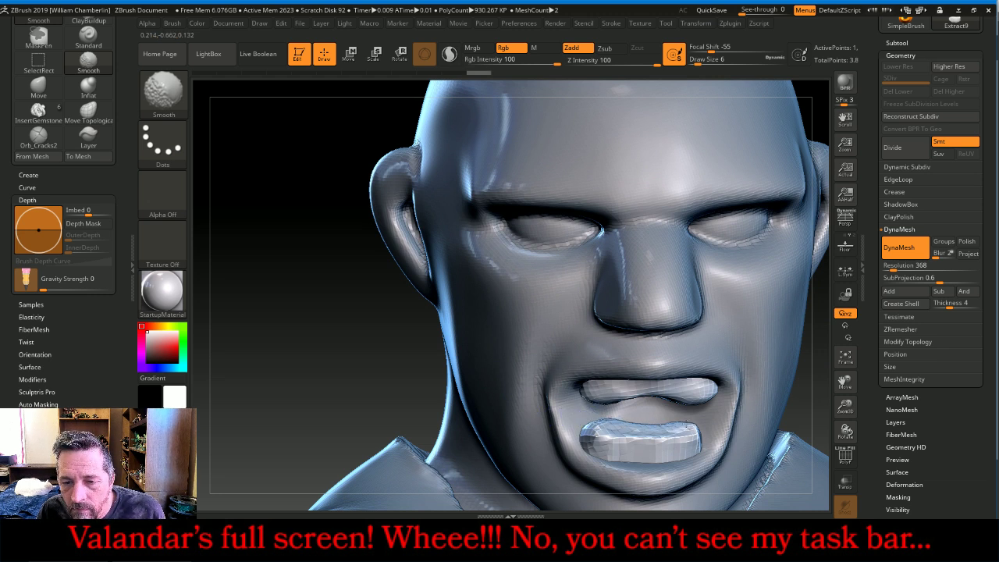
{"action": "left_click_drag", "start_coordinate": [594, 435], "coordinate": [601, 430], "text": "shift"}
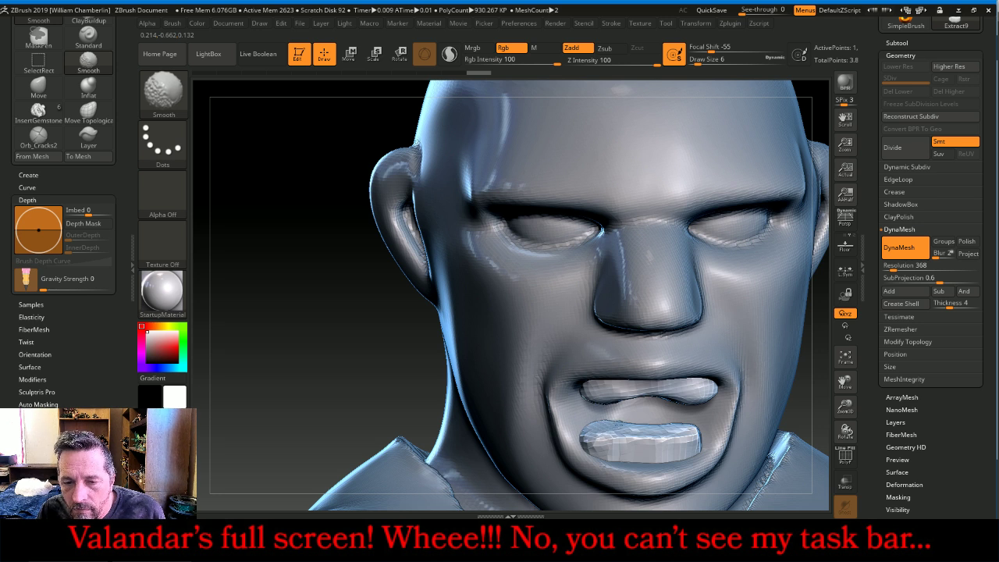
Reshape the tooth bands to fit the mouth with the Move Topological brush at draw size 20, and smooth them
{"action": "left_click", "coordinate": [845, 356]}
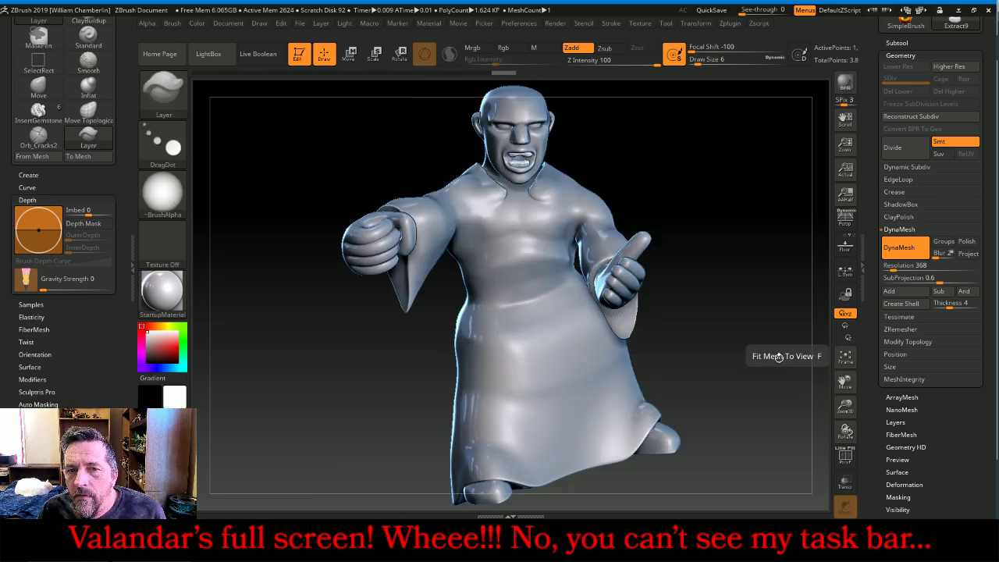
{"action": "mouse_move", "coordinate": [779, 358]}
{"action": "left_mouse_down"}
{"action": "mouse_move", "coordinate": [766, 354]}
{"action": "mouse_move", "coordinate": [778, 289]}
{"action": "mouse_move", "coordinate": [857, 455]}
{"action": "left_mouse_up"}
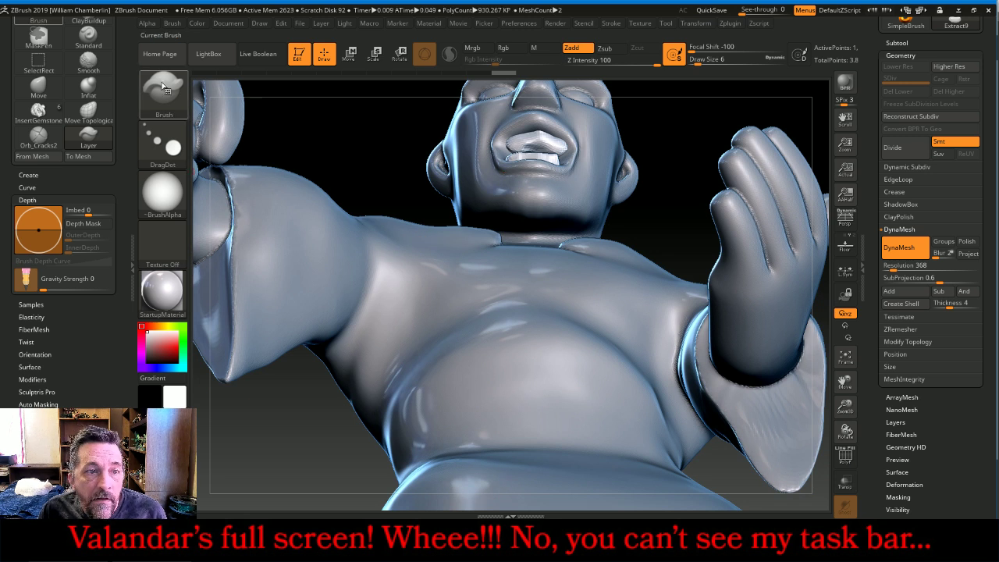
{"action": "left_click", "coordinate": [164, 88]}
{"action": "left_click", "coordinate": [328, 268]}
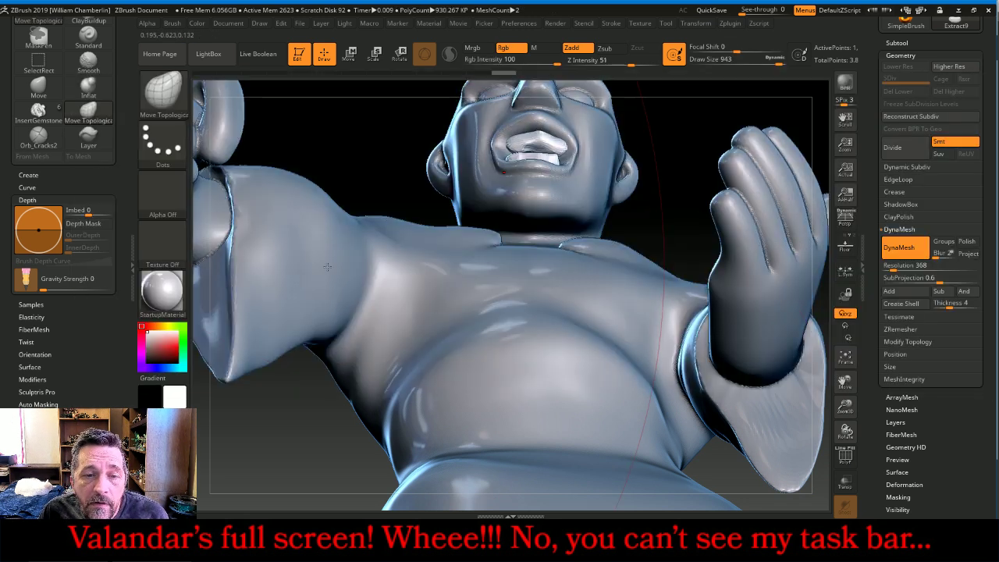
{"action": "left_click_drag", "start_coordinate": [773, 59], "coordinate": [703, 60]}
{"action": "mouse_move", "coordinate": [680, 144]}
{"action": "left_mouse_down"}
{"action": "mouse_move", "coordinate": [680, 126]}
{"action": "mouse_move", "coordinate": [600, 133]}
{"action": "left_mouse_up"}
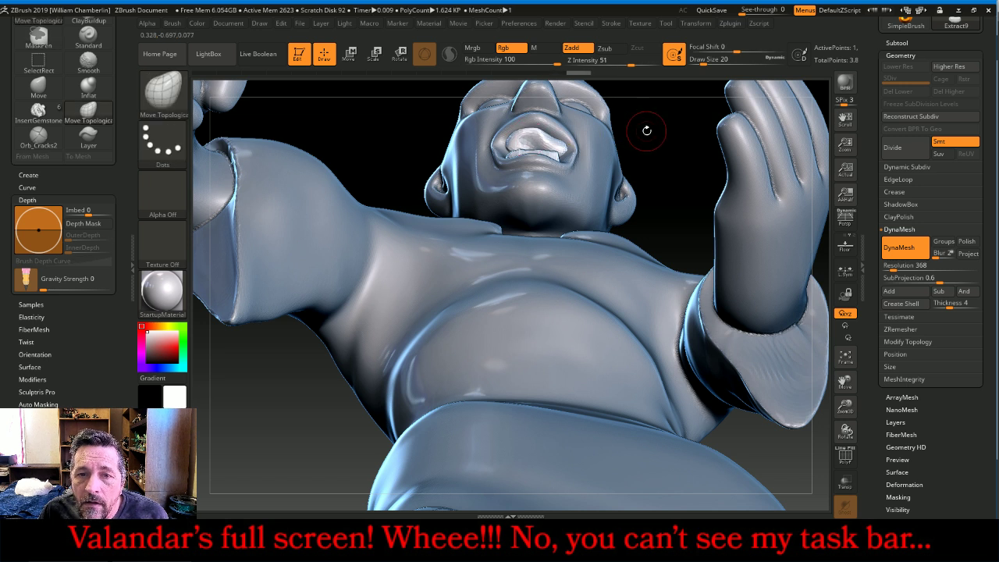
{"action": "left_click_drag", "start_coordinate": [660, 133], "coordinate": [544, 133]}
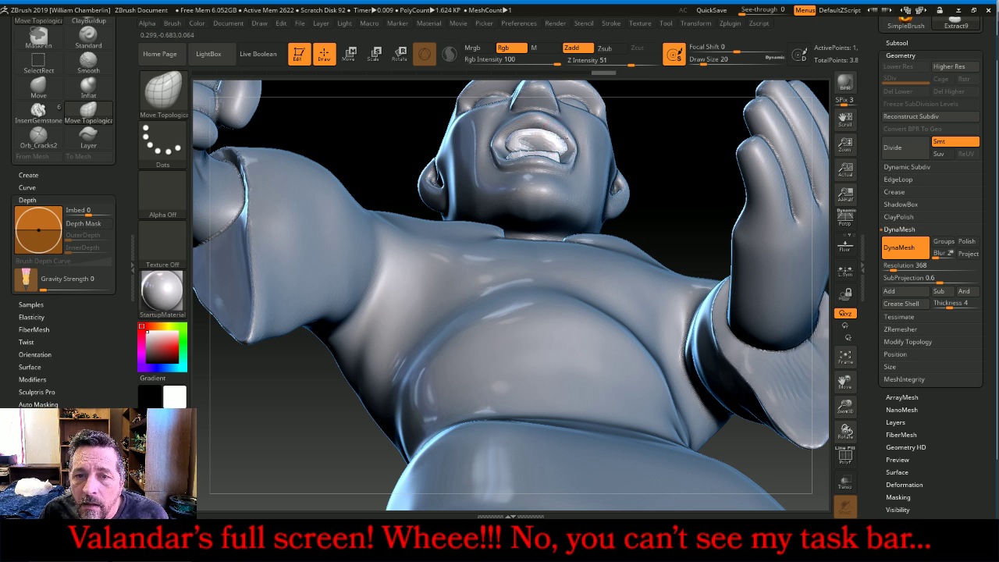
{"action": "mouse_move", "coordinate": [646, 151]}
{"action": "left_mouse_down"}
{"action": "mouse_move", "coordinate": [648, 195]}
{"action": "mouse_move", "coordinate": [540, 148]}
{"action": "left_mouse_up"}
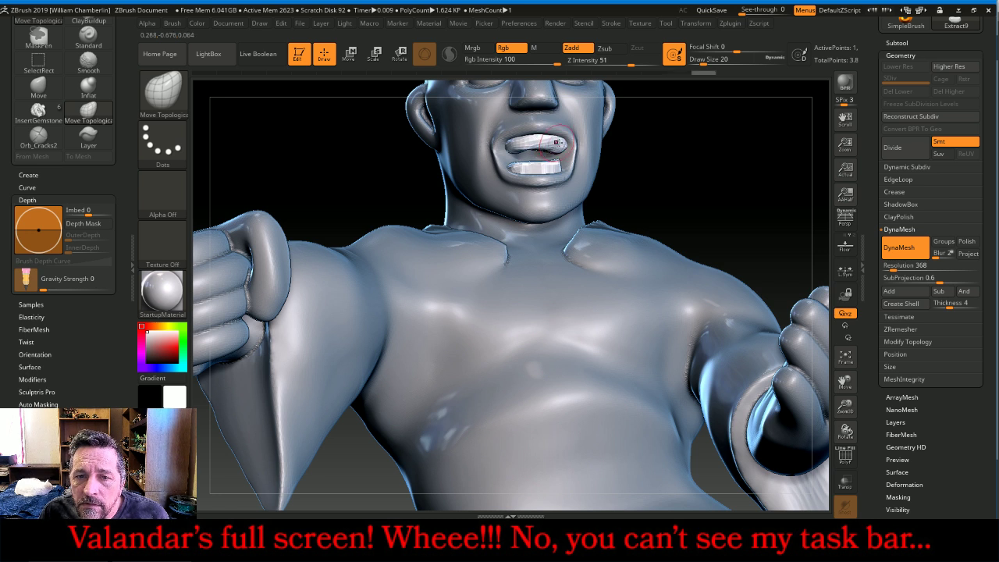
{"action": "left_click_drag", "start_coordinate": [682, 144], "coordinate": [603, 144]}
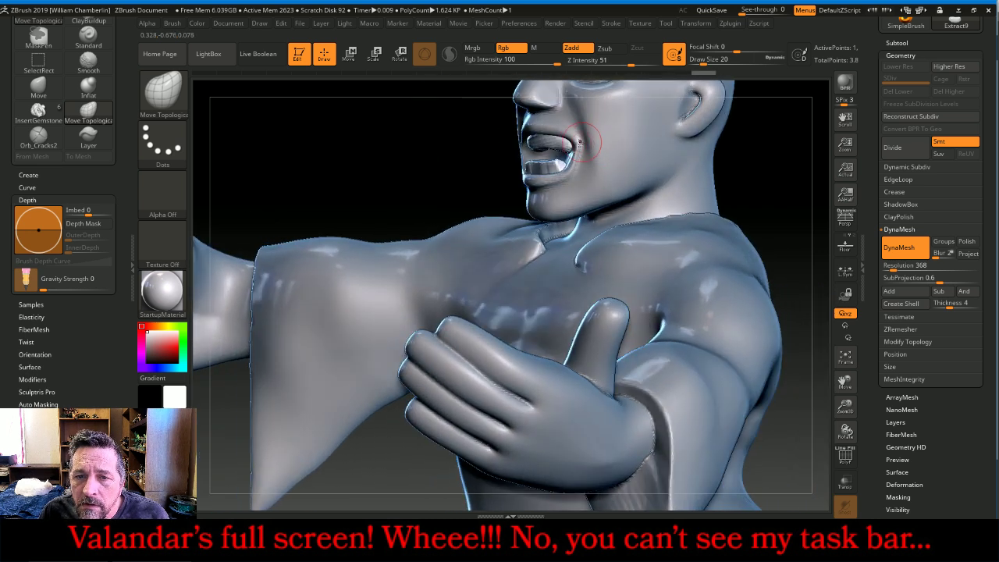
{"action": "key", "text": "shift"}
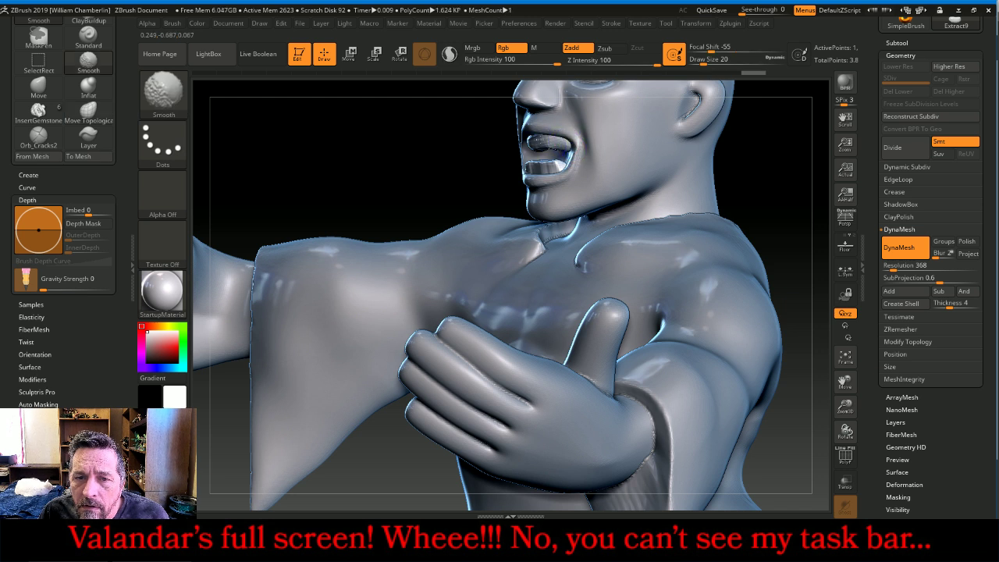
{"action": "left_click_drag", "start_coordinate": [462, 139], "coordinate": [507, 139]}
{"action": "key", "text": "shift"}
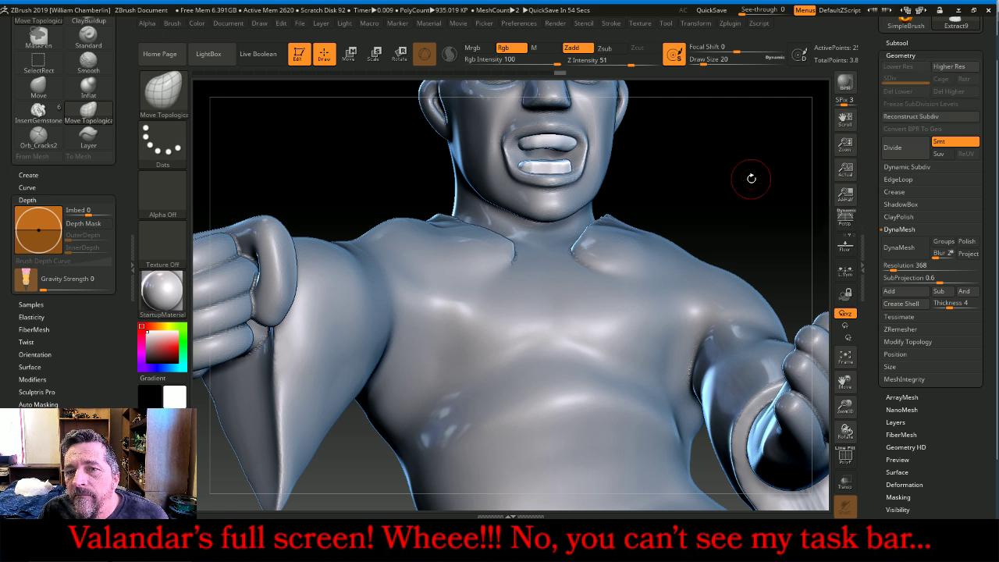
Make the Body subtool active with the Inflat brush at draw size 17, and show the Beard subtool
{"action": "left_click", "coordinate": [897, 43]}
{"action": "left_click", "coordinate": [900, 72]}
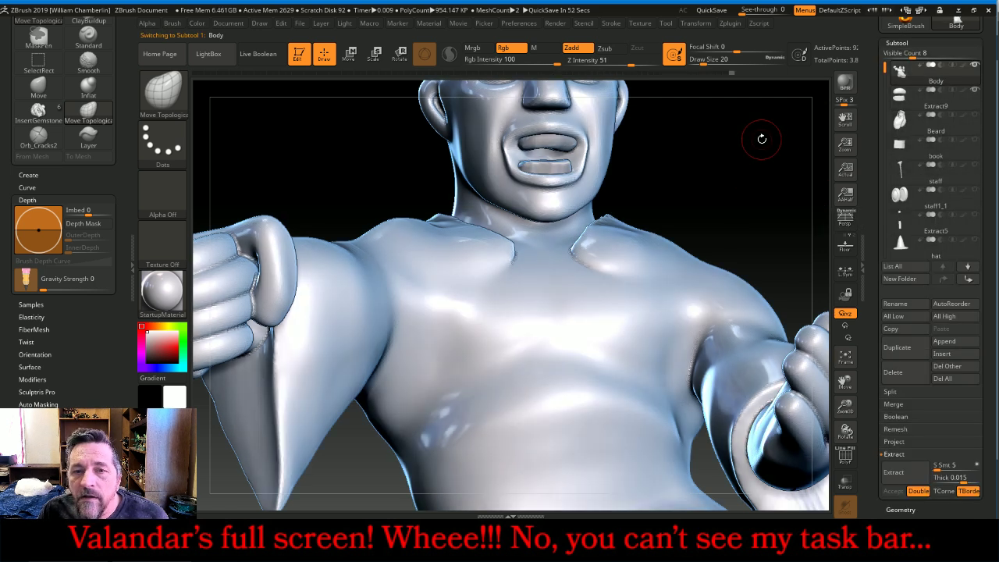
{"action": "left_click", "coordinate": [163, 91]}
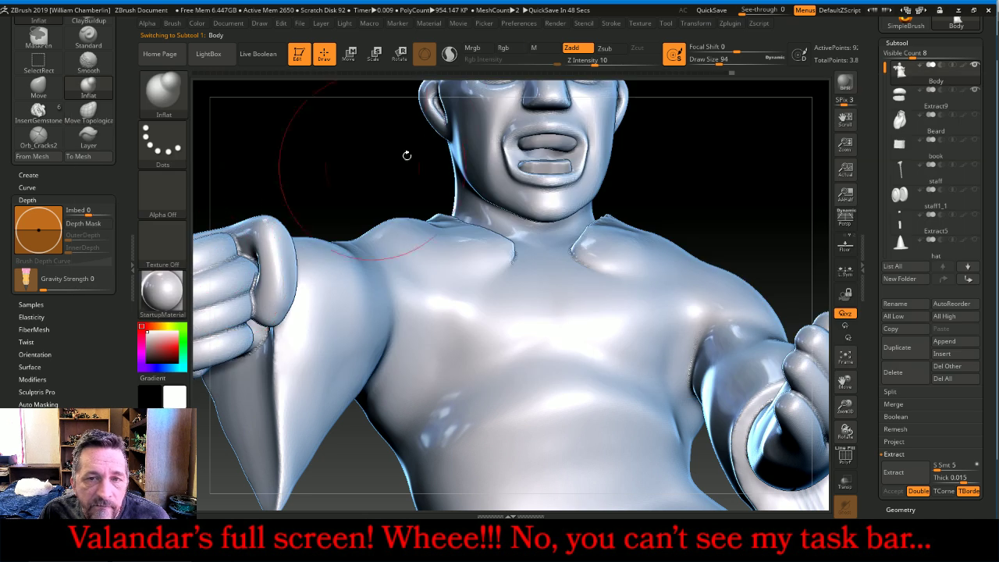
{"action": "left_click", "coordinate": [208, 249]}
{"action": "left_click_drag", "start_coordinate": [732, 62], "coordinate": [703, 61]}
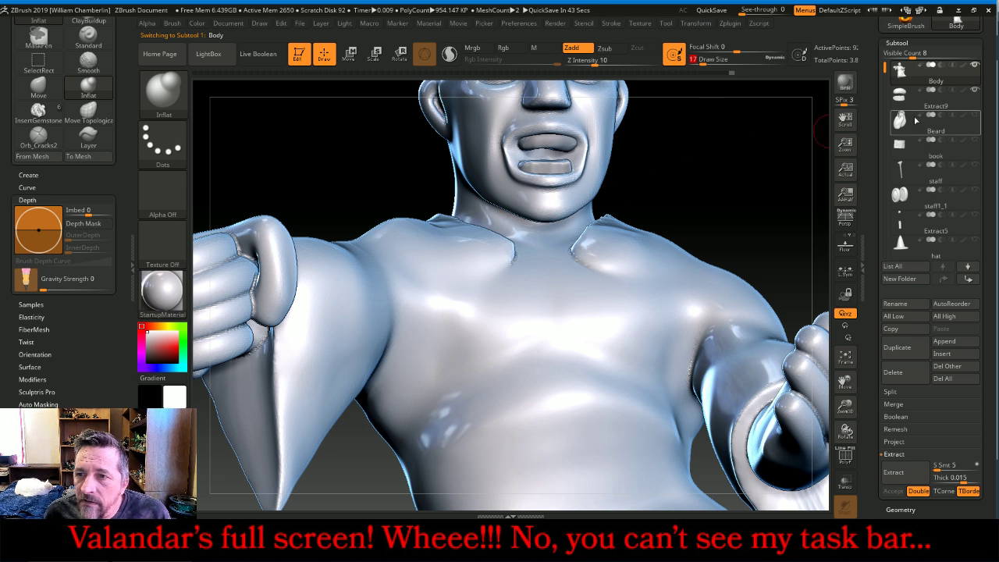
{"action": "left_click", "coordinate": [974, 115]}
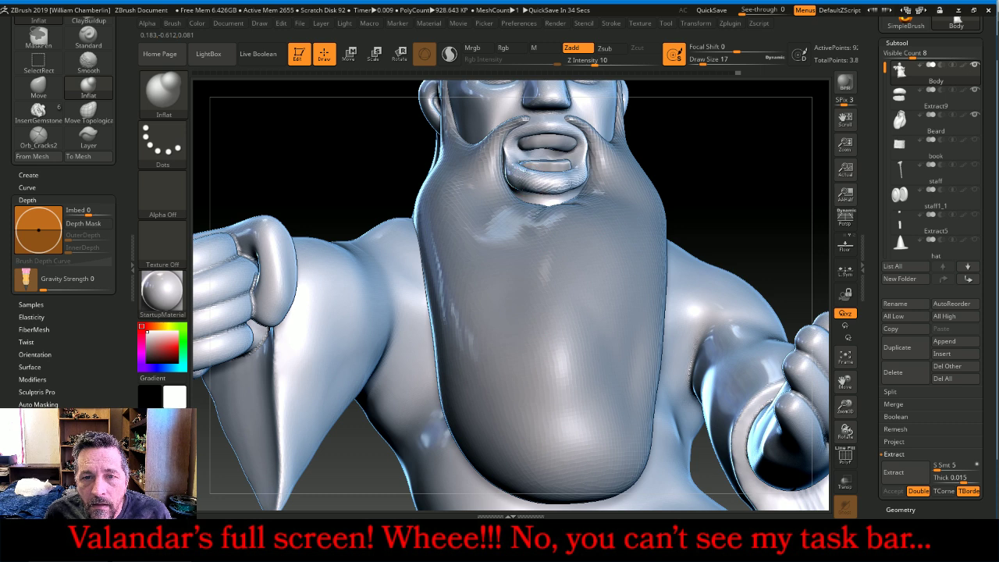
Inflate the body's lower lip where it meets the beard, and hide the Beard subtool
{"action": "mouse_move", "coordinate": [709, 156]}
{"action": "left_mouse_down"}
{"action": "mouse_move", "coordinate": [753, 154]}
{"action": "mouse_move", "coordinate": [666, 186]}
{"action": "left_mouse_up"}
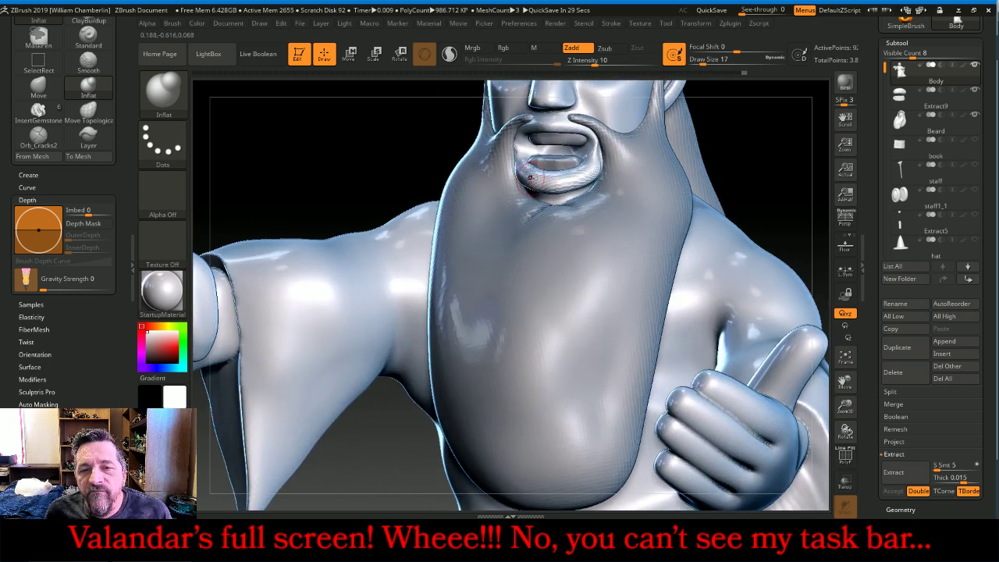
{"action": "left_click_drag", "start_coordinate": [754, 143], "coordinate": [741, 92]}
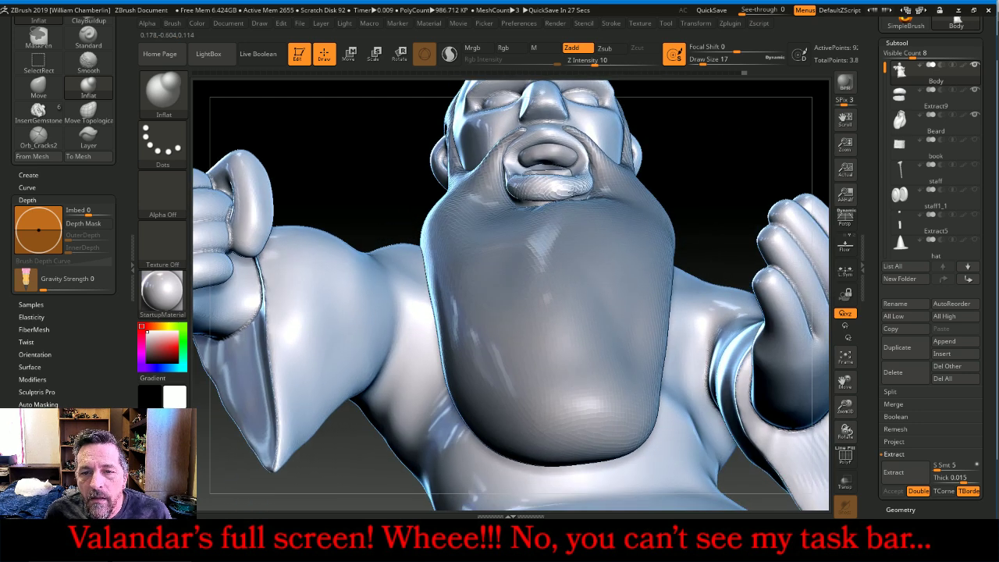
{"action": "mouse_move", "coordinate": [587, 182]}
{"action": "left_mouse_down"}
{"action": "mouse_move", "coordinate": [511, 186]}
{"action": "mouse_move", "coordinate": [570, 182]}
{"action": "left_mouse_up"}
{"action": "left_click_drag", "start_coordinate": [714, 151], "coordinate": [764, 156]}
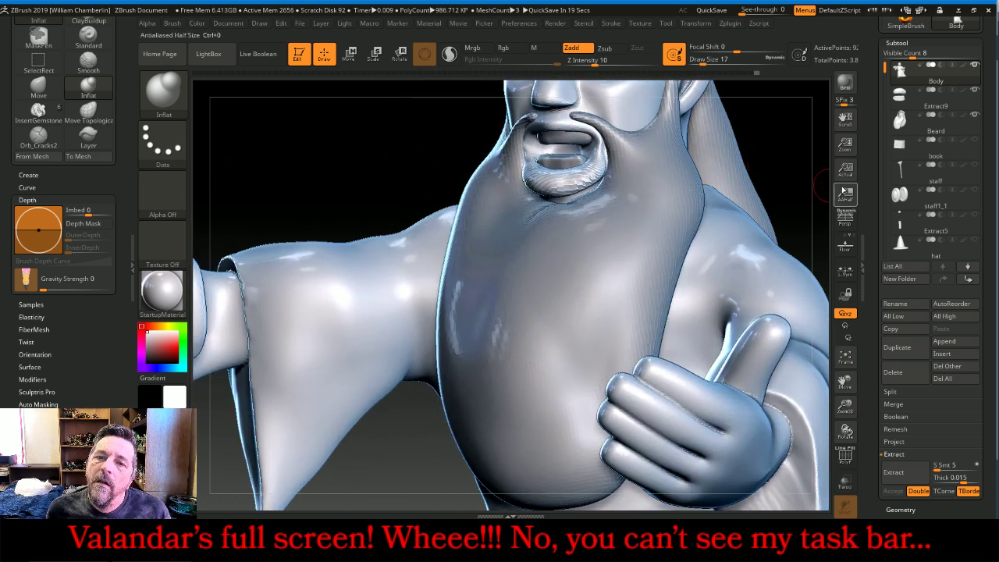
{"action": "left_click", "coordinate": [974, 116]}
{"action": "left_click", "coordinate": [974, 117]}
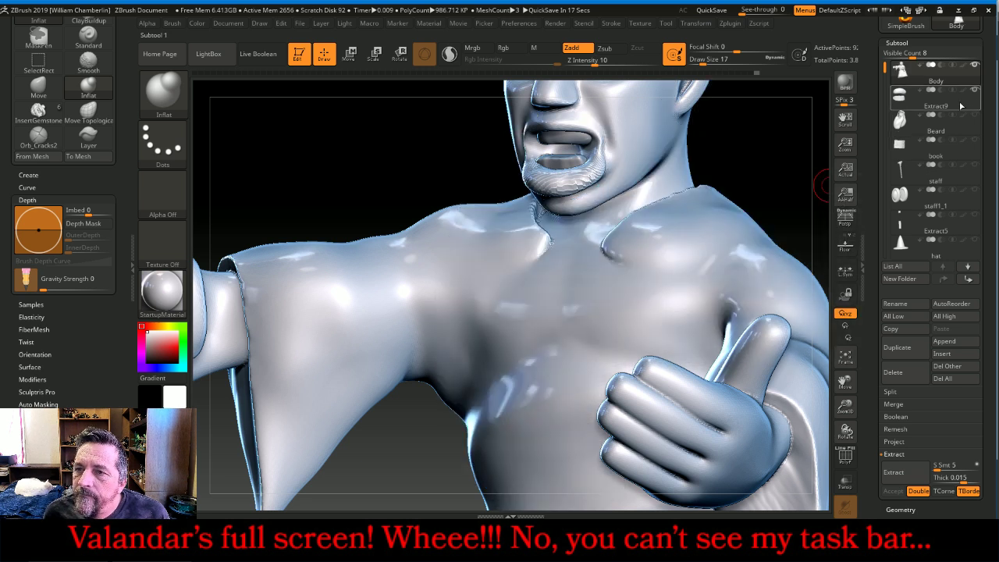
Make the Body subtool active and merge the teeth subtool below it down into the Body
{"action": "left_click", "coordinate": [902, 71]}
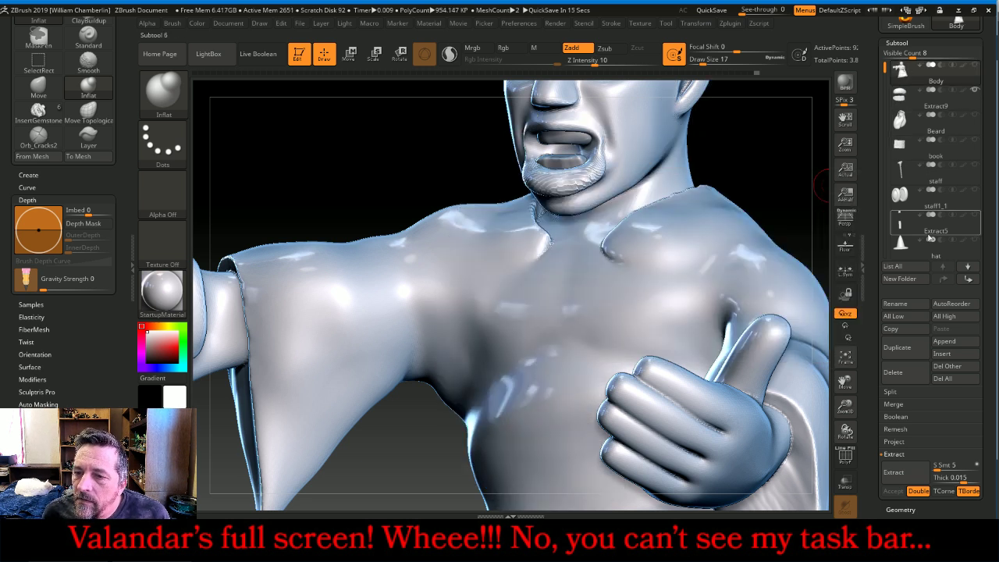
{"action": "left_click", "coordinate": [926, 405]}
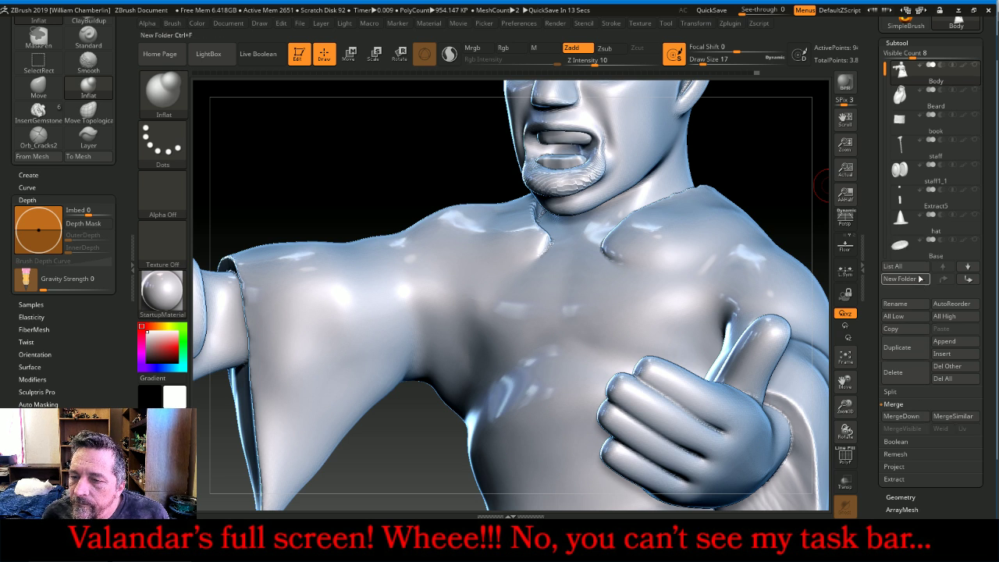
{"action": "left_click", "coordinate": [922, 416]}
Subdivide the Body mesh twice, turning DynaMesh off before the second division, and try a third subdivision
{"action": "left_click", "coordinate": [901, 497]}
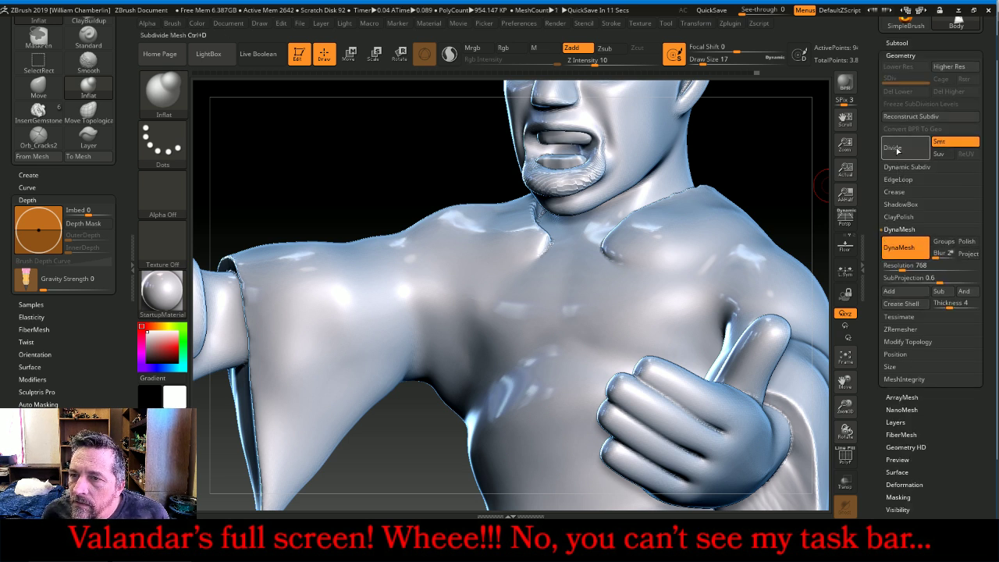
{"action": "left_click", "coordinate": [904, 147]}
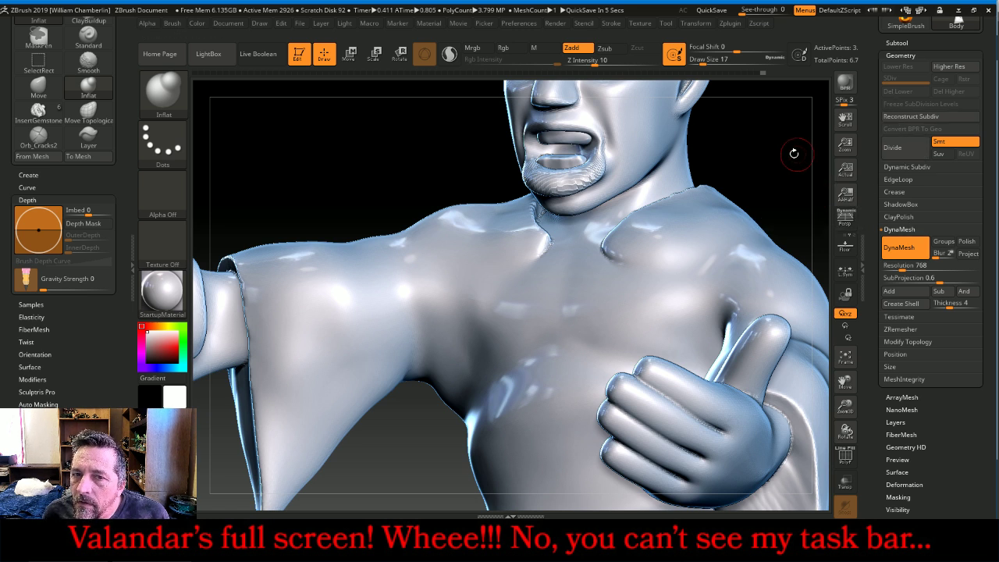
{"action": "left_click_drag", "start_coordinate": [790, 151], "coordinate": [803, 160]}
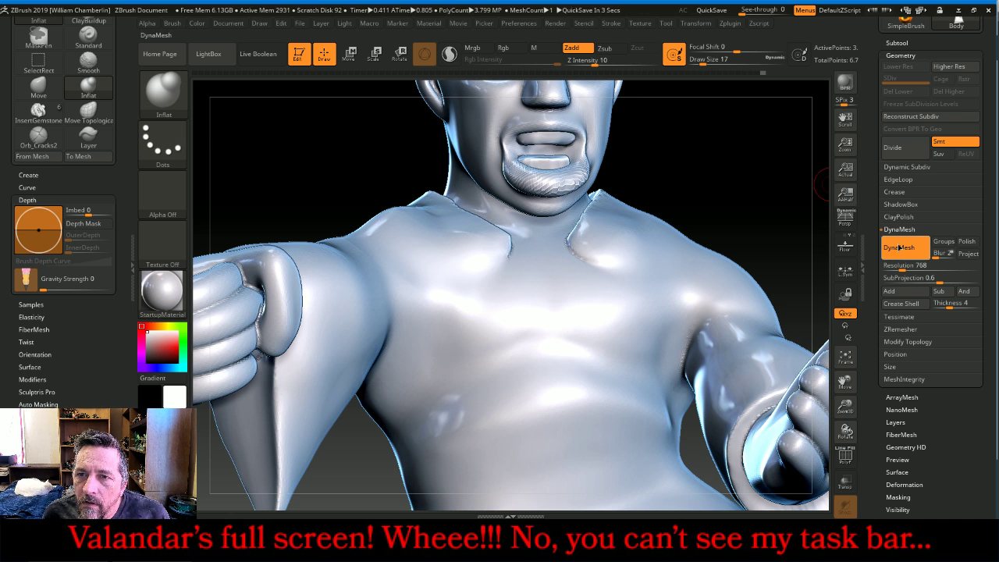
{"action": "left_click", "coordinate": [892, 245]}
{"action": "left_click", "coordinate": [898, 148]}
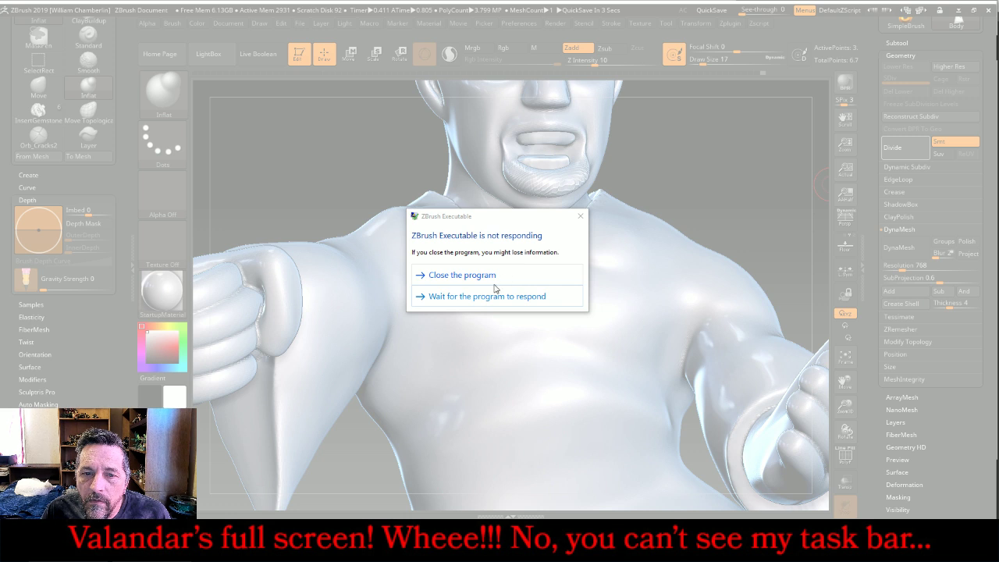
{"action": "key", "text": "ctrl+shift"}
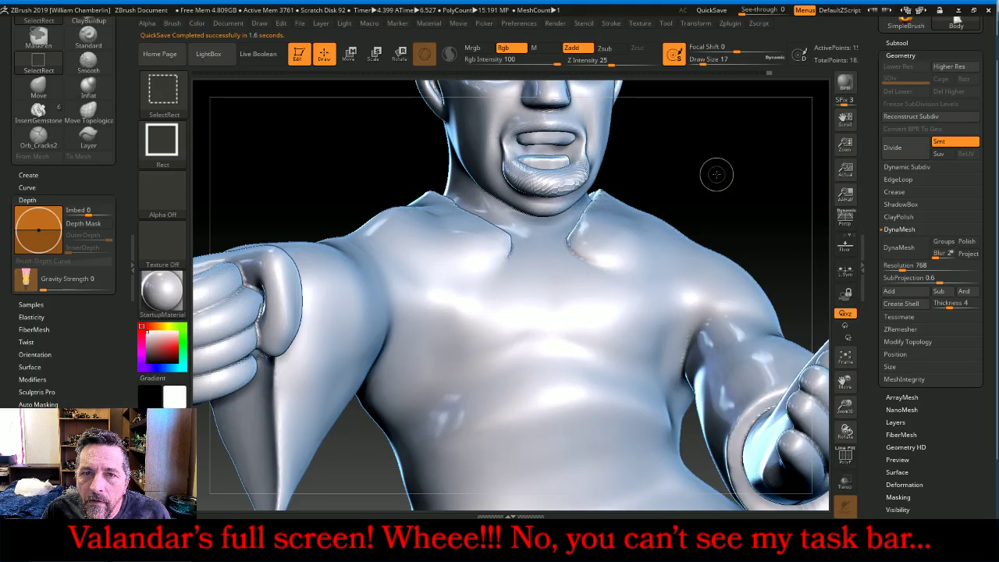
{"action": "left_click", "coordinate": [899, 149]}
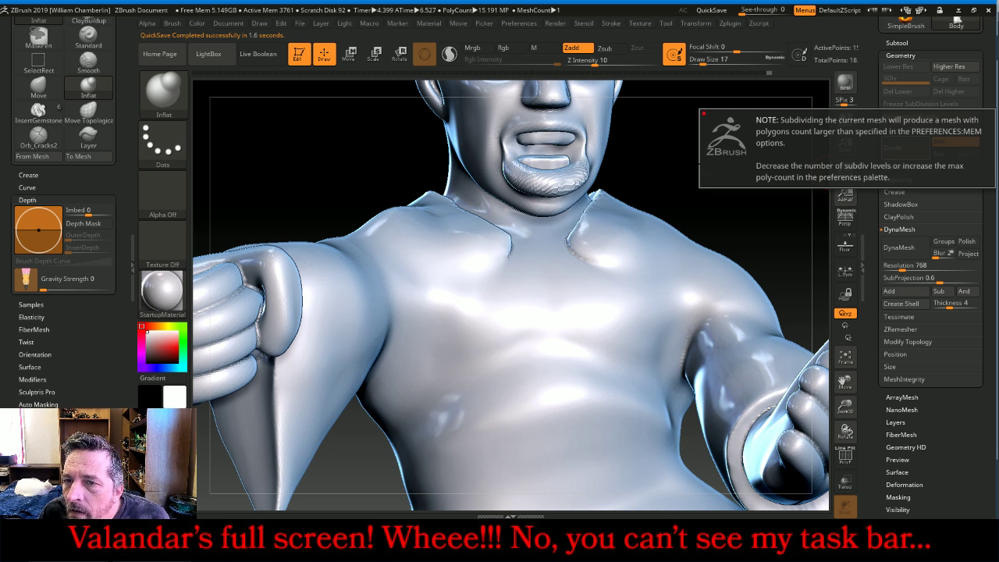
{"action": "left_click", "coordinate": [819, 172]}
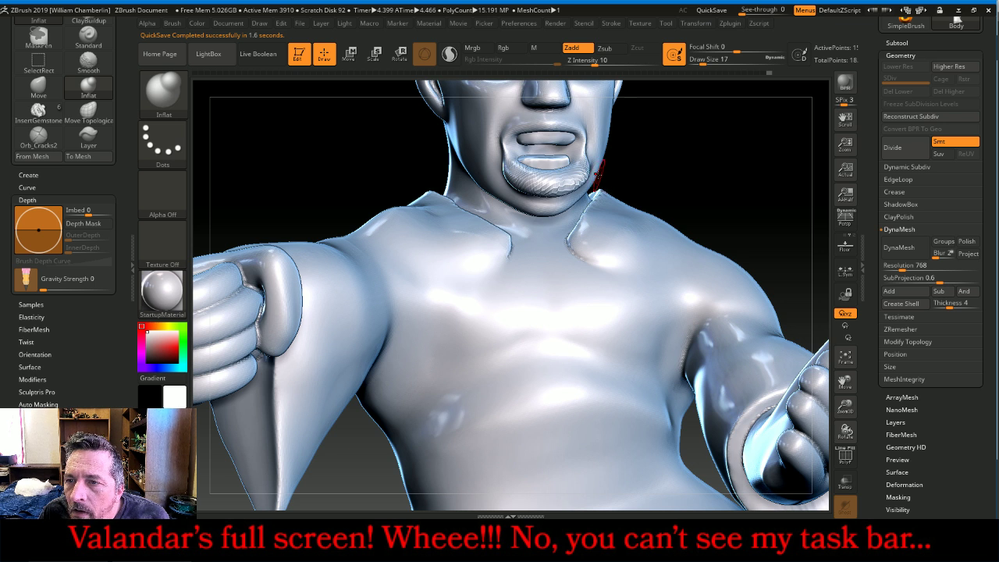
Smooth the rough area on the chin below the lower lip, and remesh the Body with DynaMesh at resolution 768
{"action": "key", "text": "shift"}
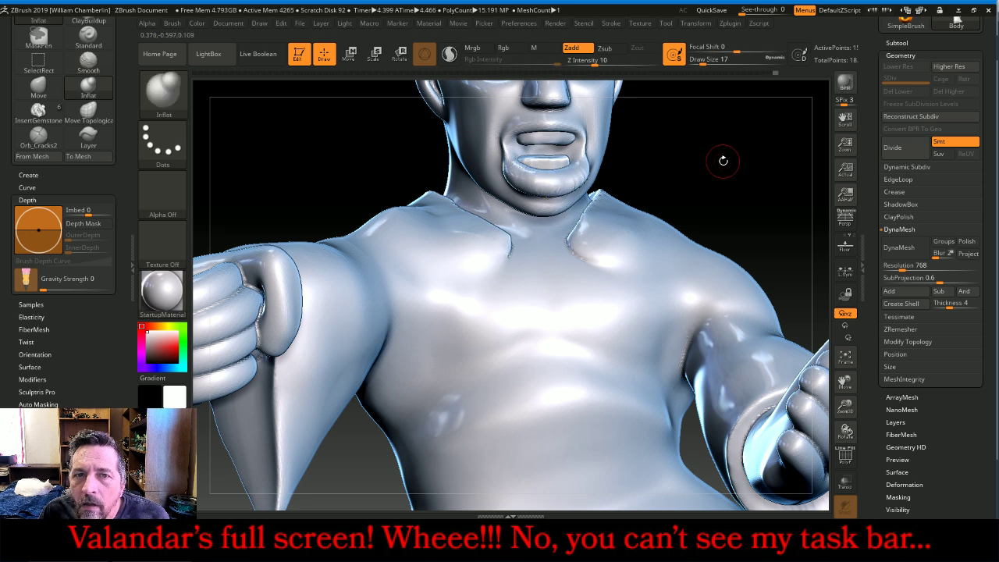
{"action": "left_click", "coordinate": [898, 266]}
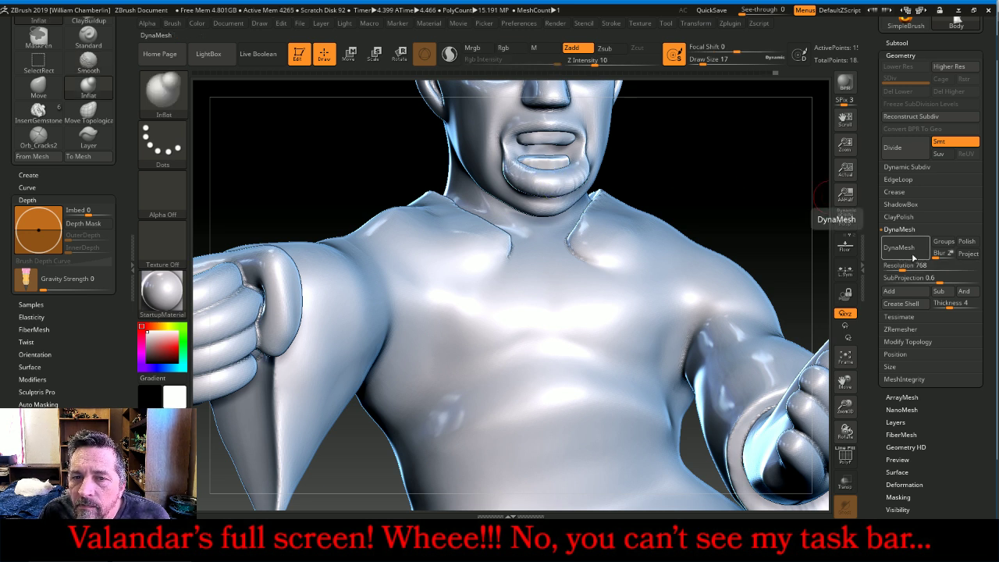
{"action": "left_click", "coordinate": [769, 210], "text": "ctrl"}
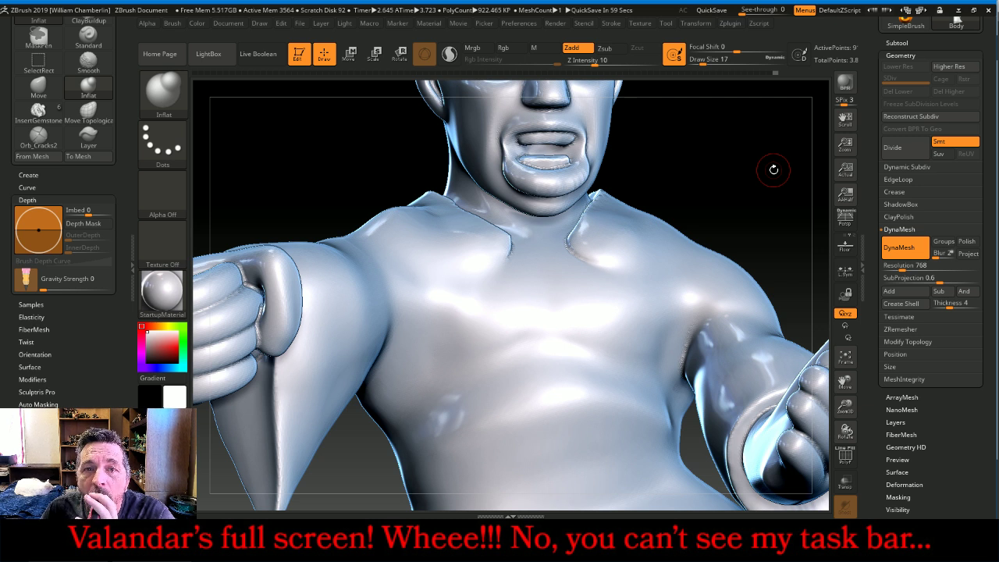
Mask a horizontal belt band all the way around the Body's waist
{"action": "left_click", "coordinate": [845, 357]}
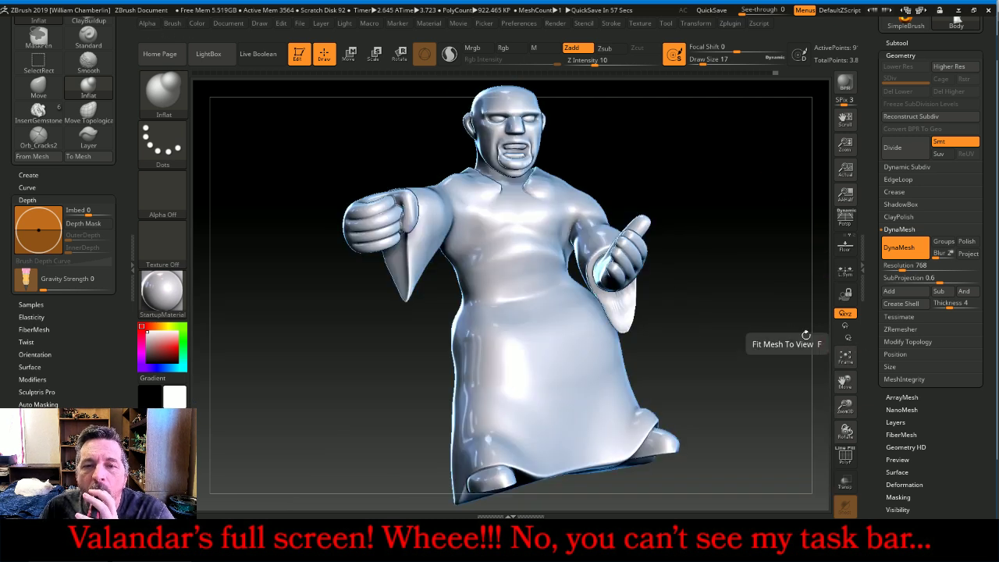
{"action": "left_click_drag", "start_coordinate": [769, 339], "coordinate": [705, 173]}
{"action": "key", "text": "ctrl"}
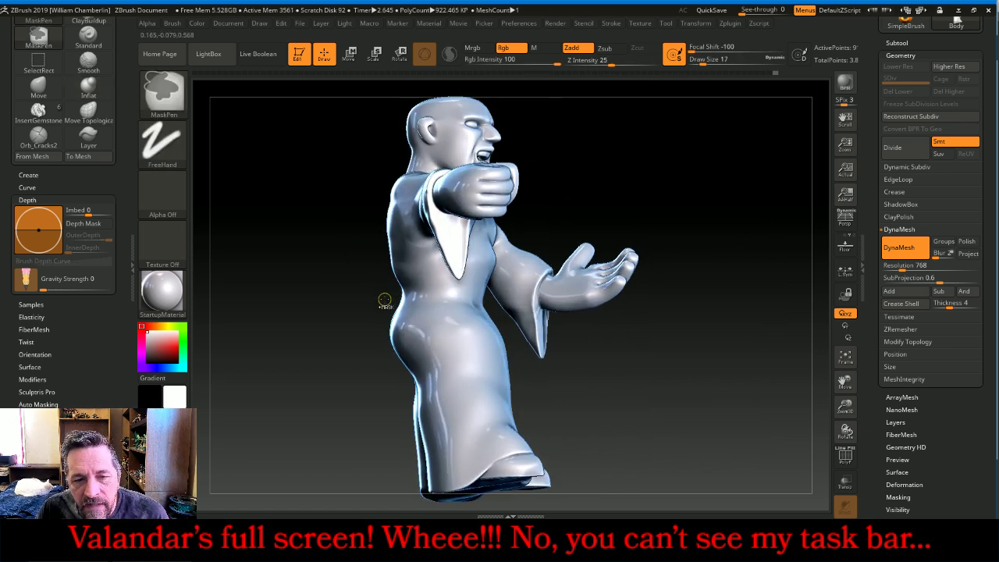
{"action": "mouse_move", "coordinate": [379, 311]}
{"action": "left_mouse_down", "text": "ctrl"}
{"action": "mouse_move", "coordinate": [452, 298]}
{"action": "mouse_move", "coordinate": [492, 277]}
{"action": "left_mouse_up", "text": "ctrl"}
{"action": "mouse_move", "coordinate": [617, 236]}
{"action": "left_mouse_down"}
{"action": "mouse_move", "coordinate": [659, 218]}
{"action": "mouse_move", "coordinate": [641, 214]}
{"action": "left_mouse_up"}
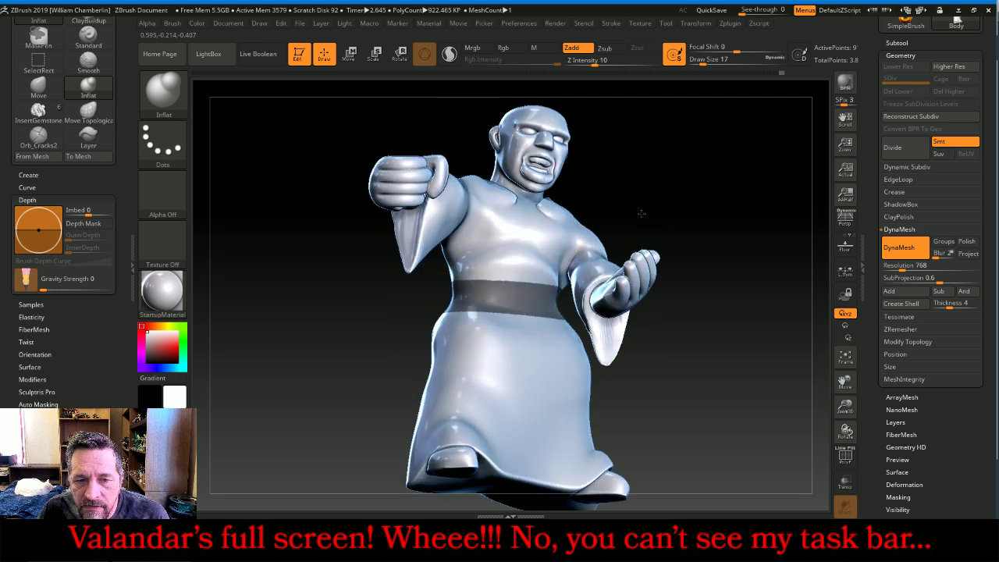
{"action": "left_click_drag", "start_coordinate": [371, 296], "coordinate": [428, 255], "text": "ctrl"}
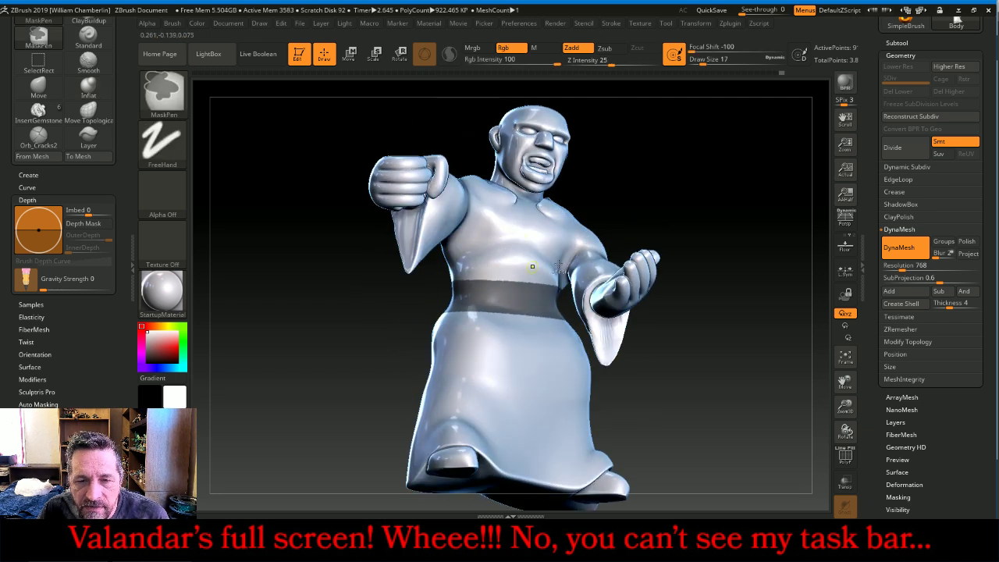
{"action": "left_click_drag", "start_coordinate": [682, 231], "coordinate": [574, 332], "text": "ctrl"}
{"action": "left_click_drag", "start_coordinate": [642, 209], "coordinate": [567, 310], "text": "ctrl"}
{"action": "mouse_move", "coordinate": [695, 276]}
{"action": "left_mouse_down"}
{"action": "mouse_move", "coordinate": [698, 174]}
{"action": "mouse_move", "coordinate": [638, 59]}
{"action": "left_mouse_up"}
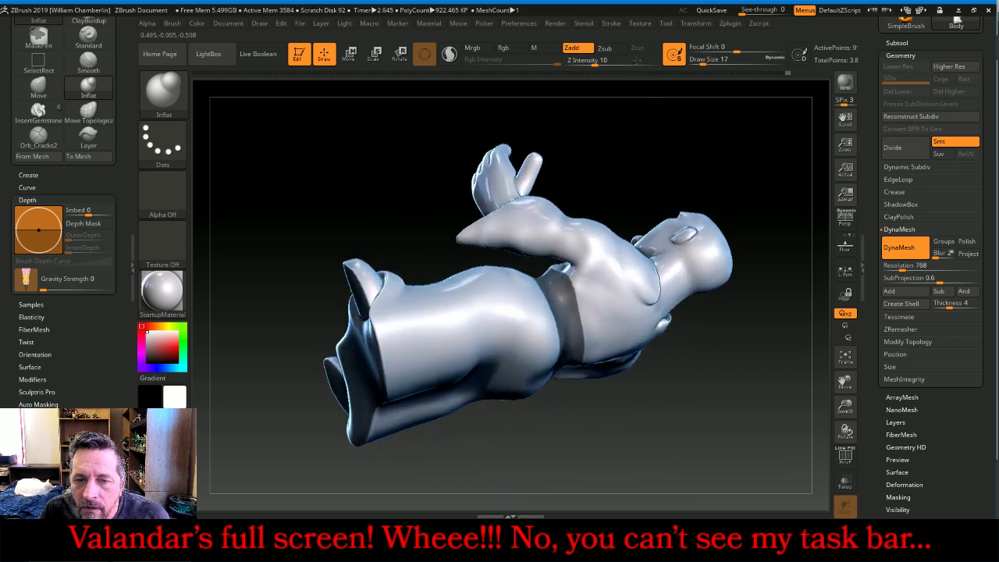
{"action": "left_click_drag", "start_coordinate": [602, 264], "coordinate": [672, 223]}
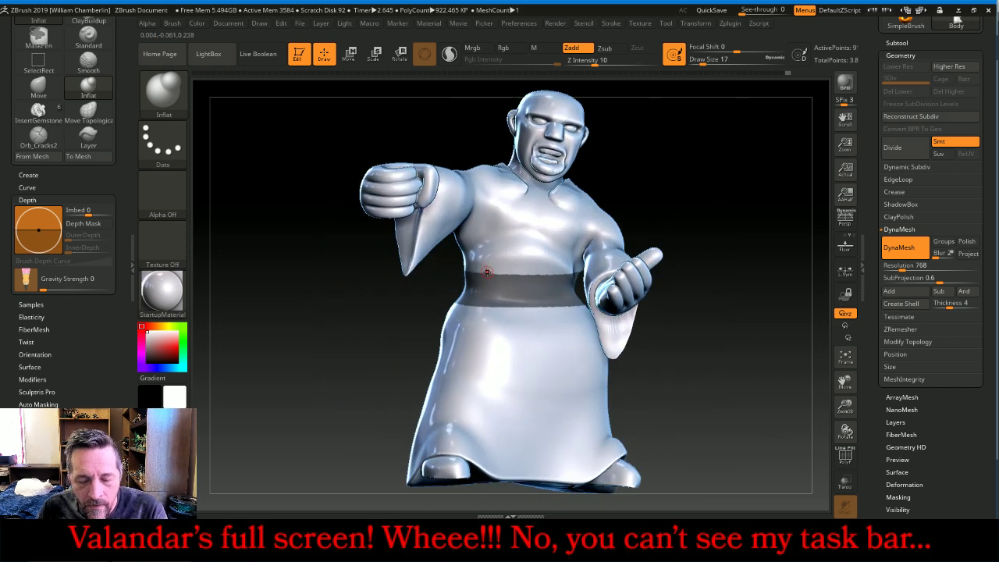
Widen the front of the waist mask with curved upper and lower edges using the MaskPen at draw size 29
{"action": "key", "text": "bracketright"}
{"action": "key", "text": "ctrl"}
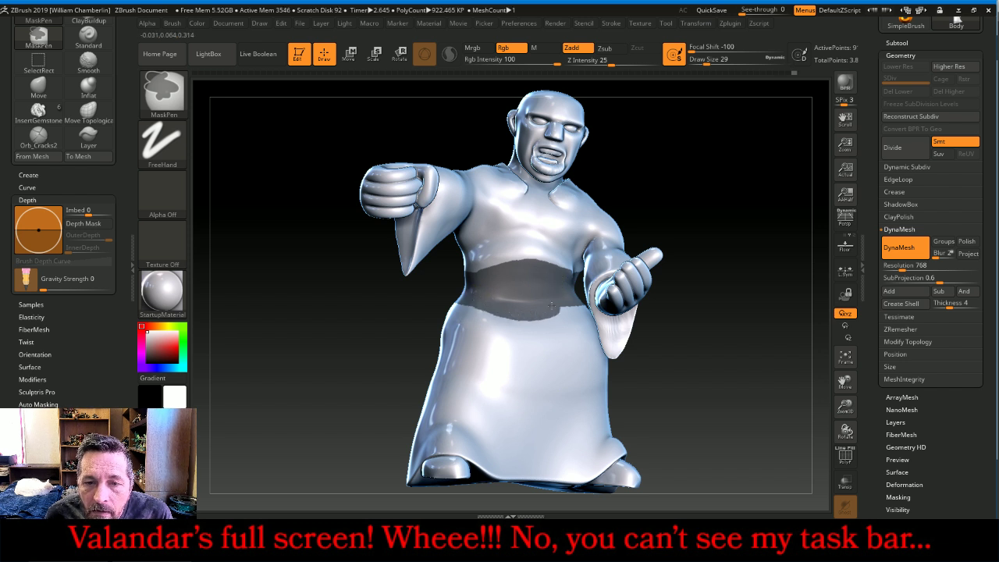
{"action": "key", "text": "ctrl"}
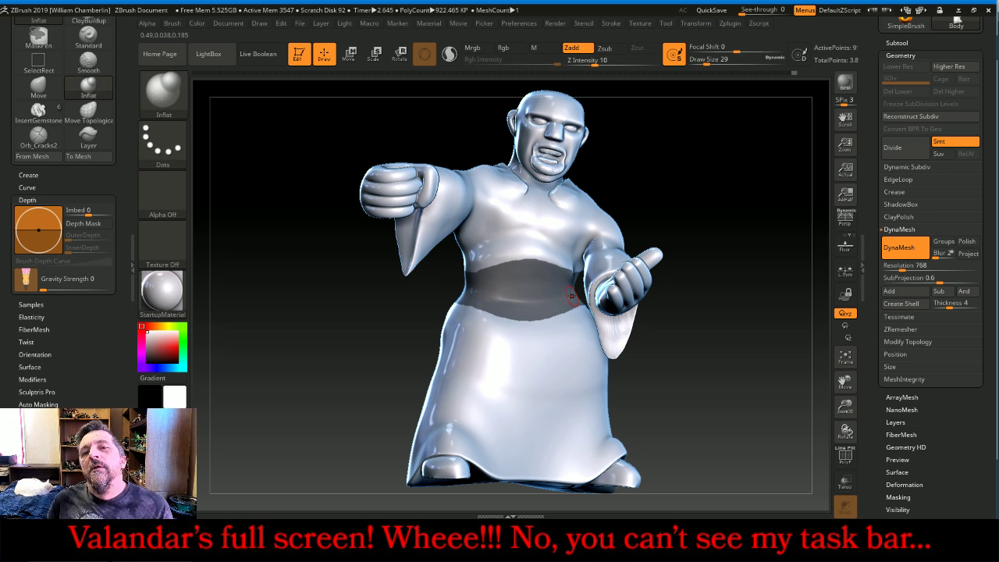
Show the Beard subtool and set the Extract thickness to 0.02
{"action": "left_click", "coordinate": [952, 43]}
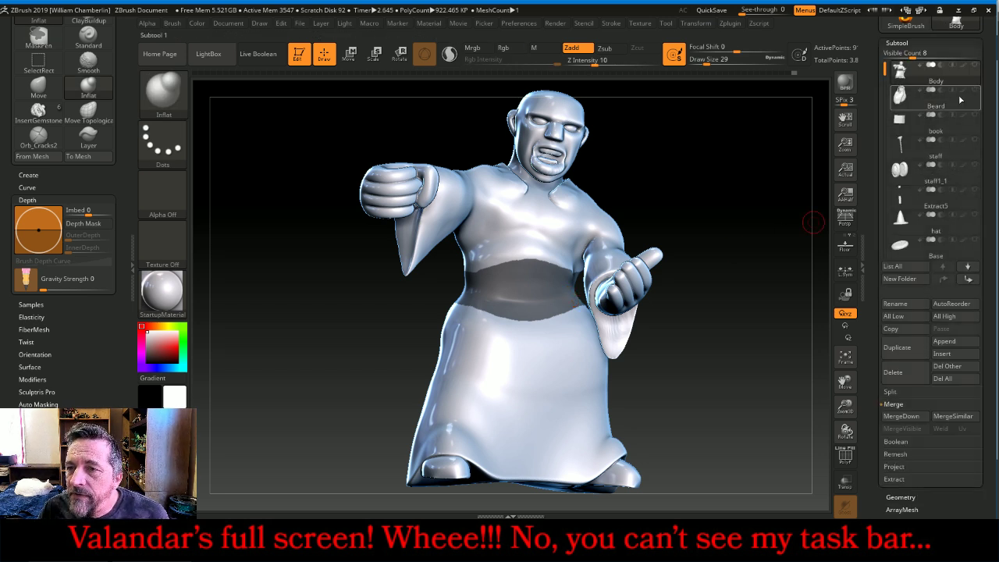
{"action": "left_click", "coordinate": [975, 91]}
{"action": "mouse_move", "coordinate": [745, 168]}
{"action": "left_mouse_down"}
{"action": "mouse_move", "coordinate": [795, 165]}
{"action": "mouse_move", "coordinate": [733, 170]}
{"action": "left_mouse_up"}
{"action": "left_click", "coordinate": [912, 482]}
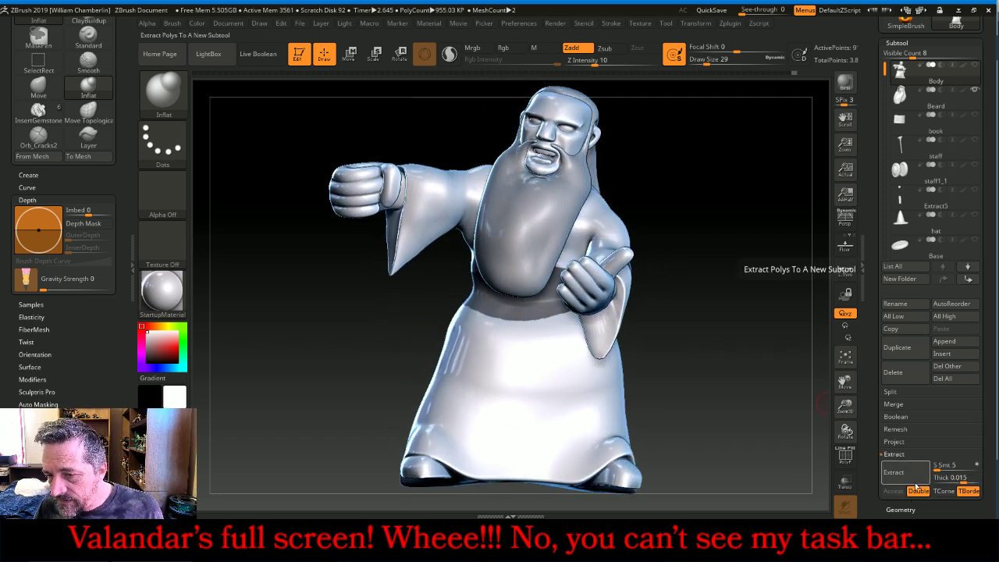
{"action": "left_click", "coordinate": [943, 479]}
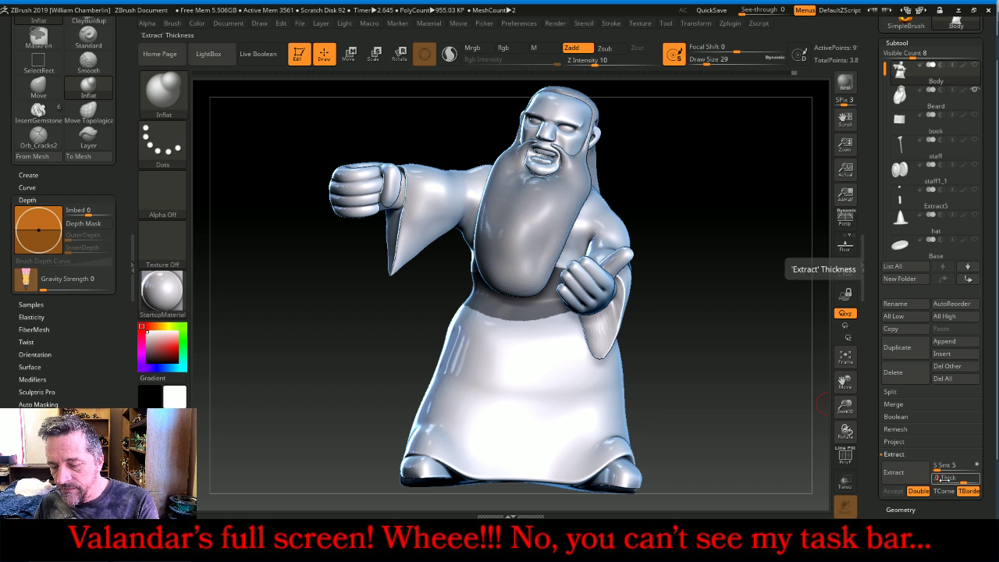
{"action": "type", "text": "0.02"}
{"action": "key", "text": "Return"}
Extract the masked waist band and accept it as a new belt subtool
{"action": "left_click", "coordinate": [894, 473]}
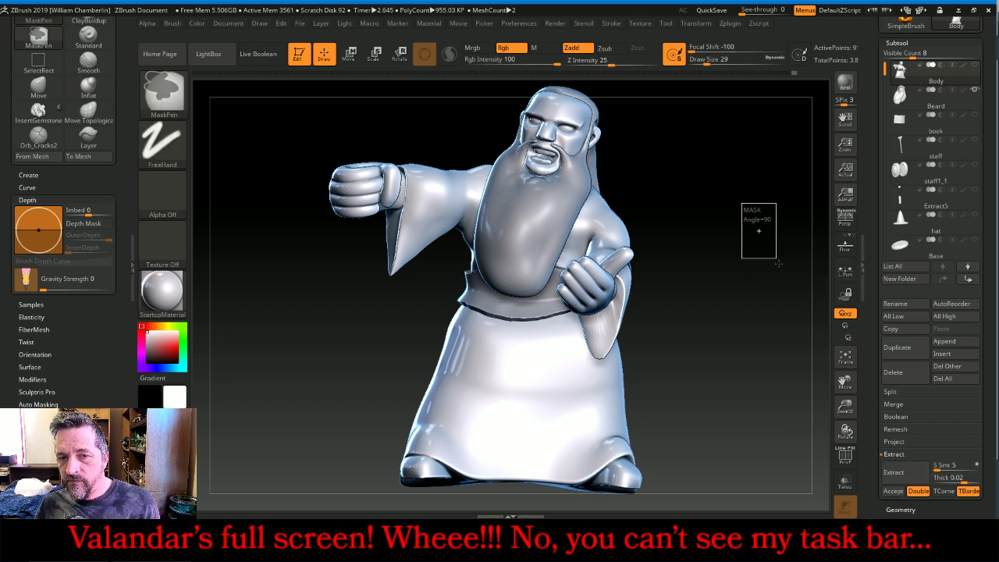
{"action": "left_click_drag", "start_coordinate": [778, 264], "coordinate": [780, 264], "text": "ctrl"}
{"action": "left_click", "coordinate": [898, 473]}
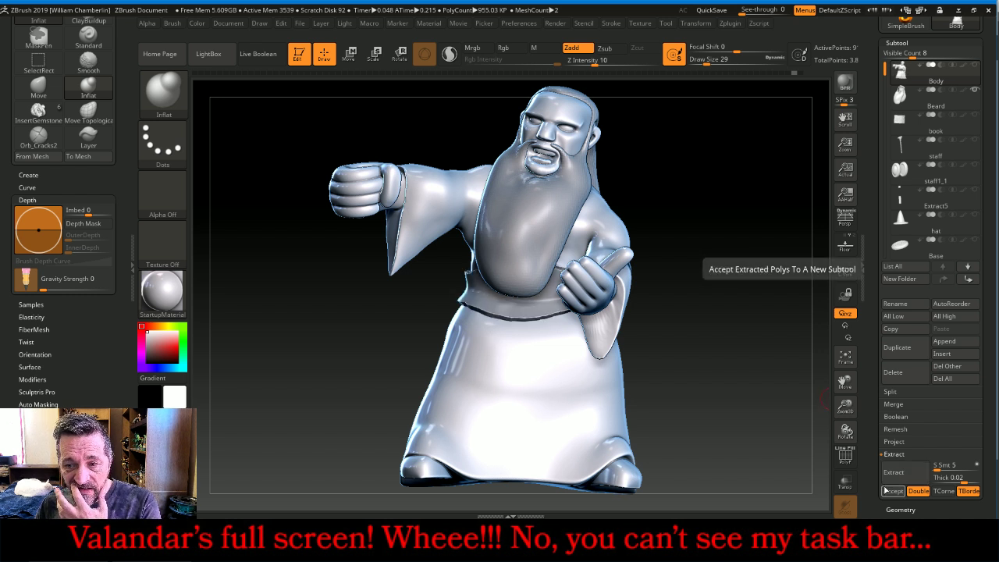
{"action": "left_click", "coordinate": [894, 491]}
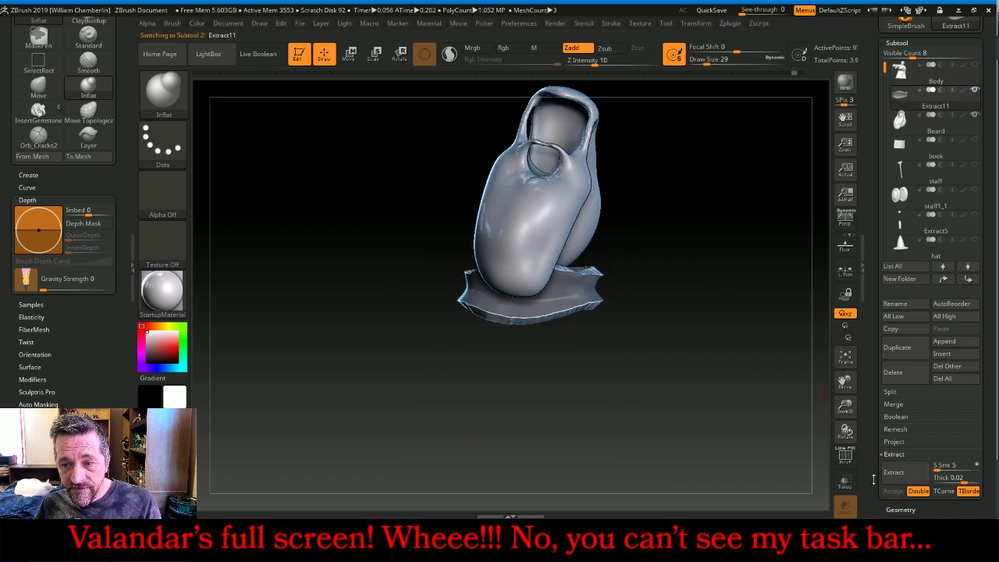
Clear the mask on the Body subtool and hide the Beard subtool
{"action": "left_click", "coordinate": [908, 77]}
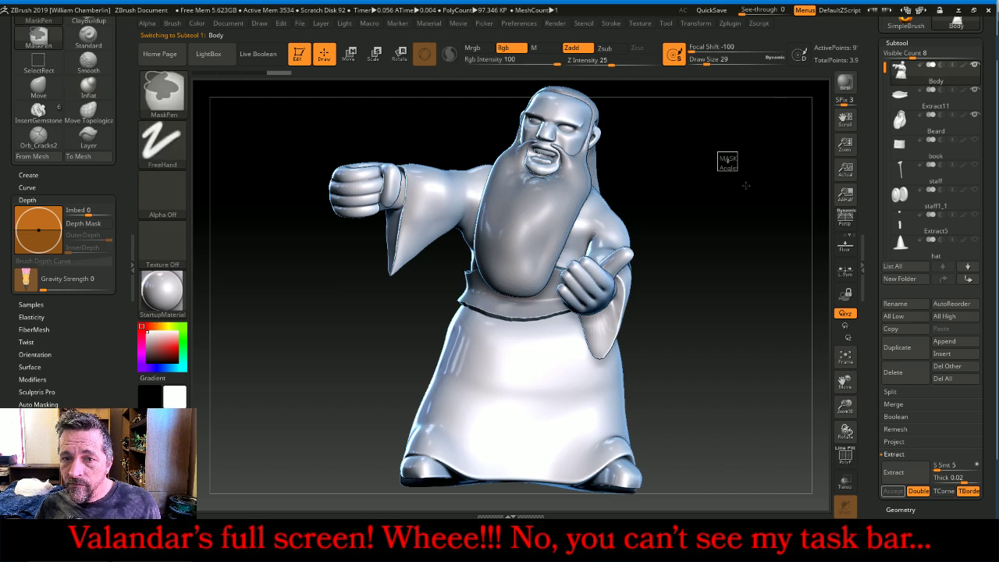
{"action": "left_click", "coordinate": [975, 115]}
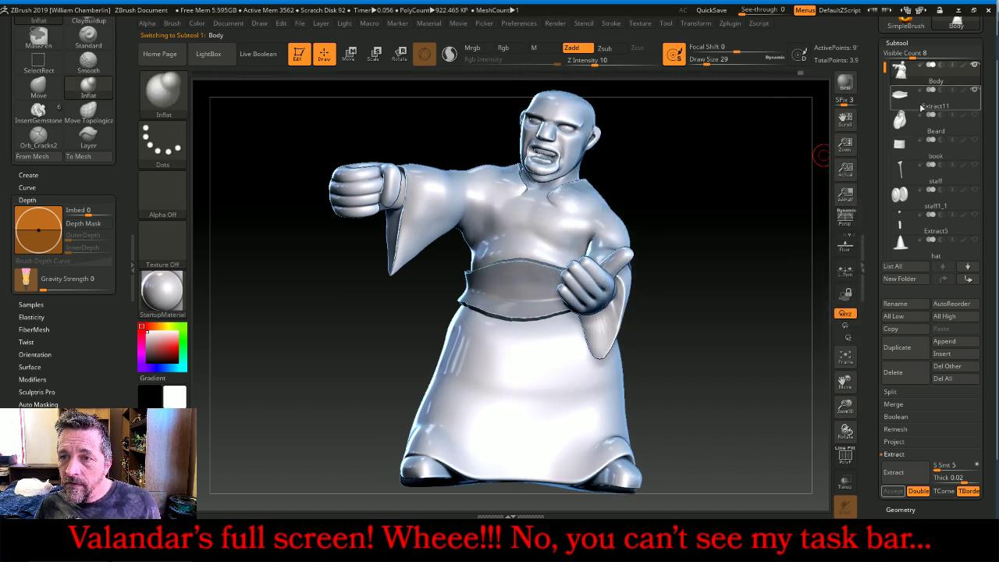
Make the extracted belt the active subtool and remesh it with DynaMesh at resolution 256
{"action": "left_click", "coordinate": [905, 94]}
{"action": "left_click_drag", "start_coordinate": [759, 167], "coordinate": [766, 183]}
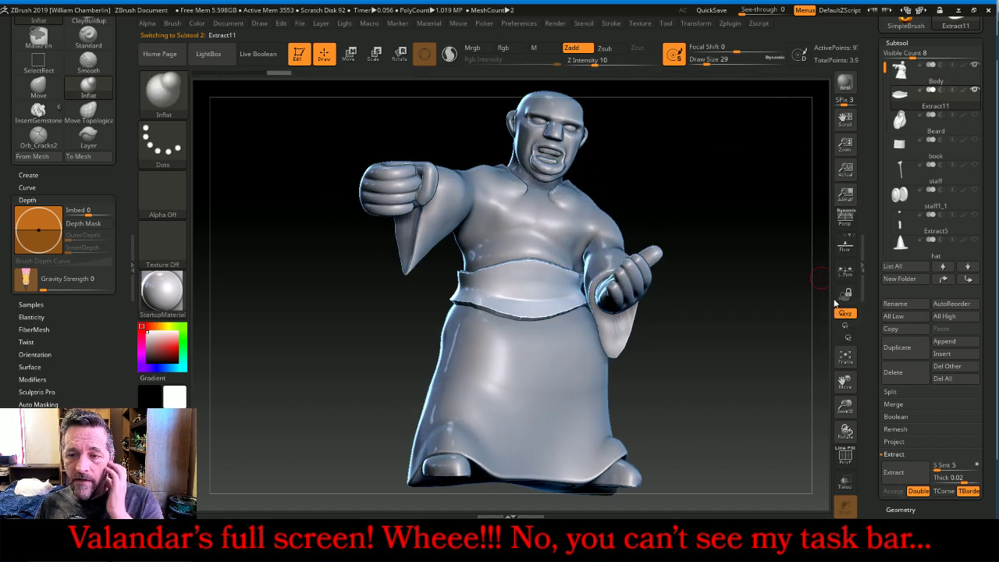
{"action": "left_click", "coordinate": [910, 43]}
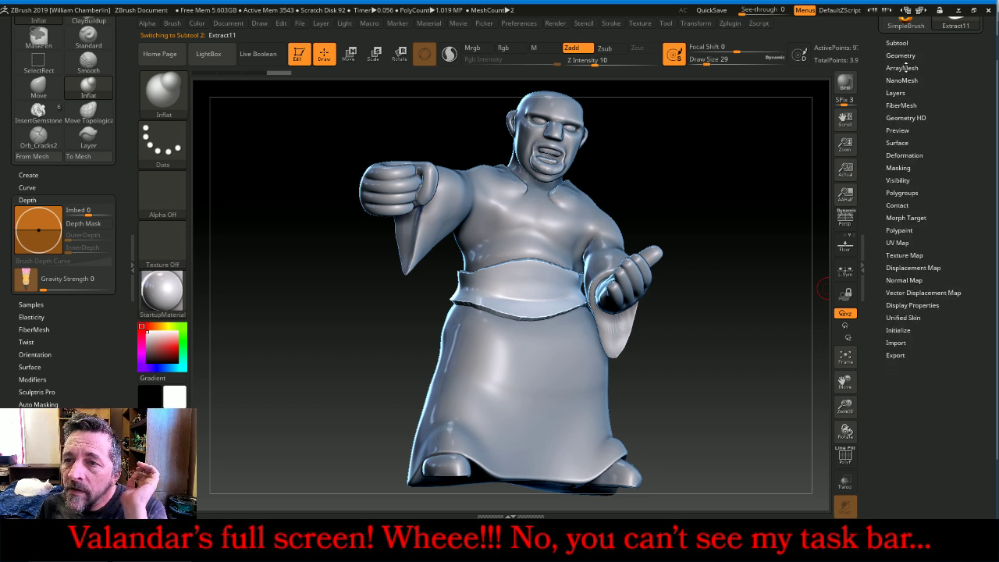
{"action": "left_click", "coordinate": [902, 56]}
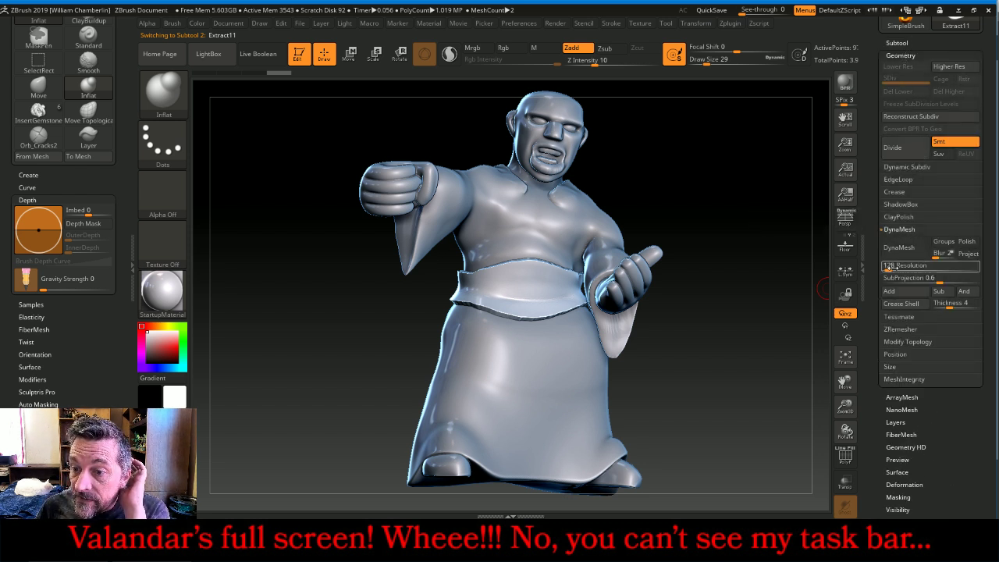
{"action": "left_click", "coordinate": [899, 266]}
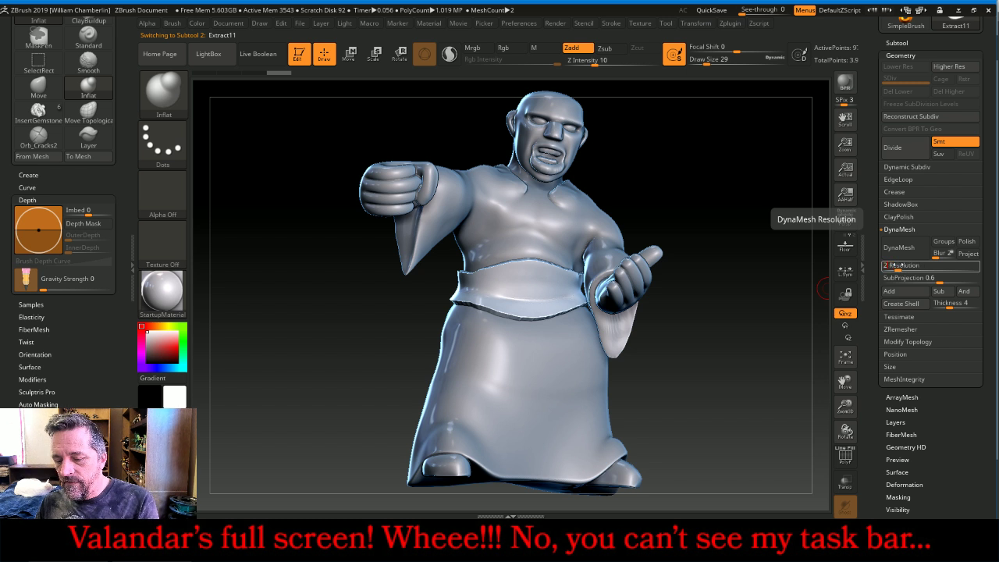
{"action": "key", "text": "Return"}
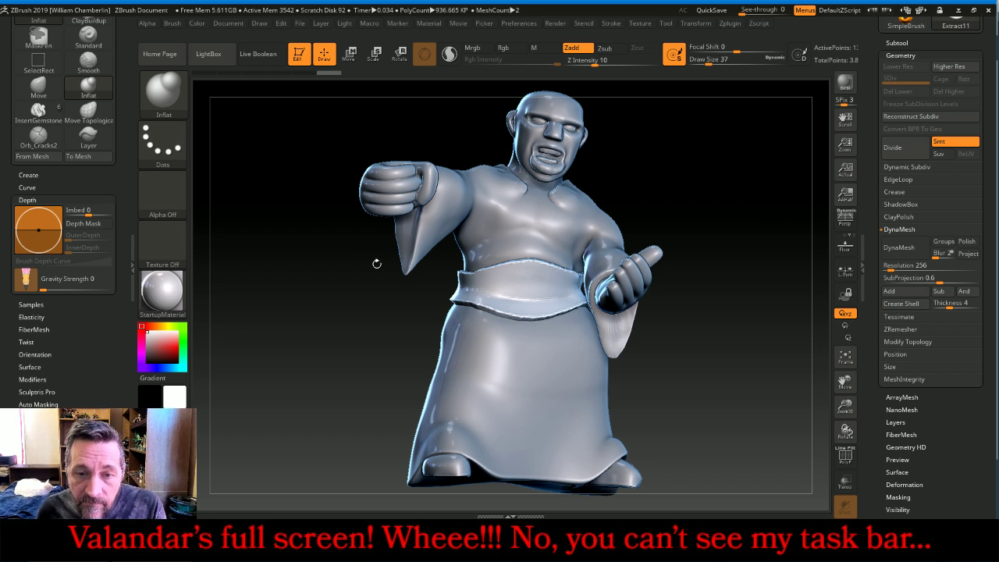
Smooth the belt's edges around the front of the waist with the Smooth brush
{"action": "key", "text": "shift"}
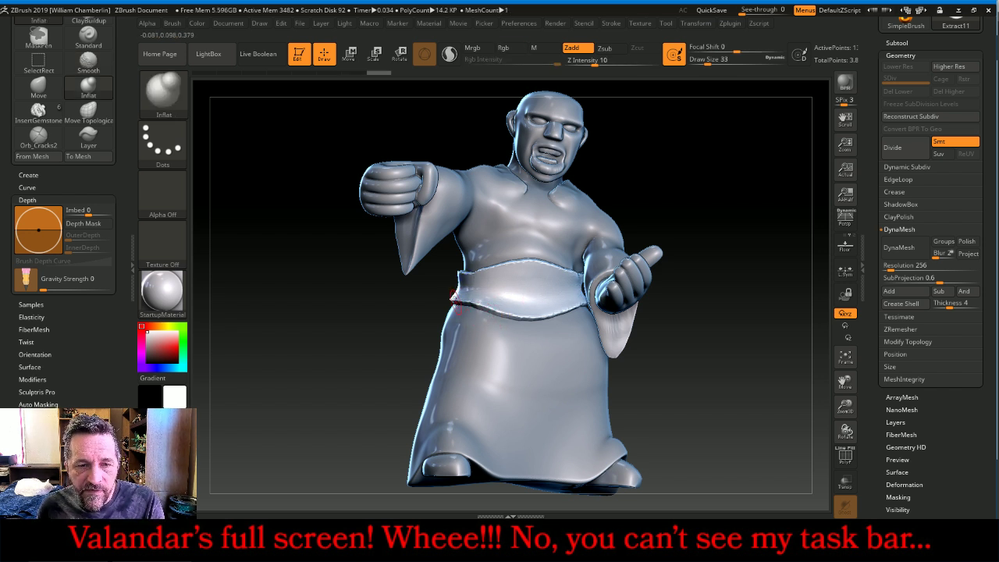
{"action": "key", "text": "shift"}
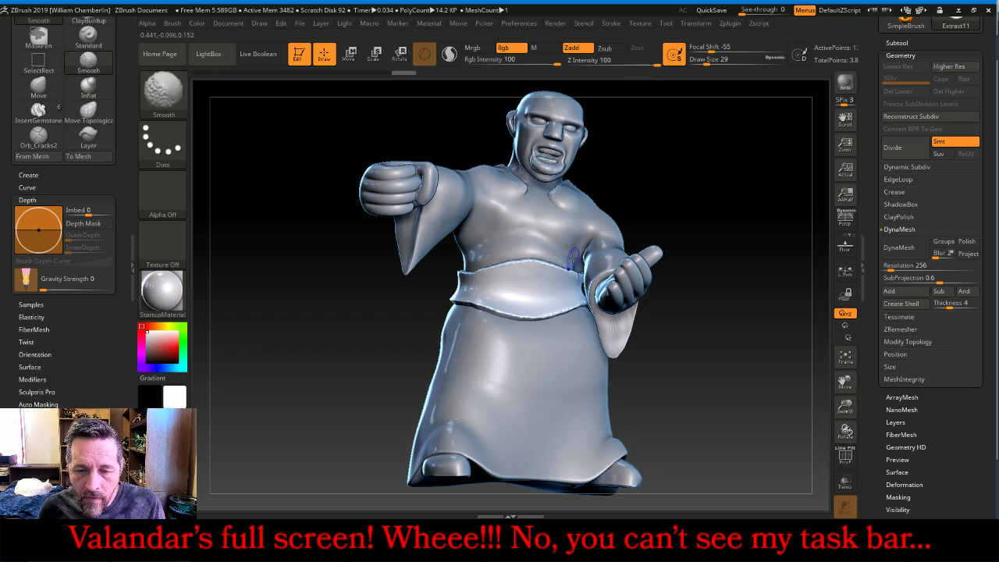
{"action": "left_click_drag", "start_coordinate": [734, 187], "coordinate": [706, 173]}
Hide the Body subtool to isolate the belt and smooth the belt's surface and ends
{"action": "left_click", "coordinate": [901, 44]}
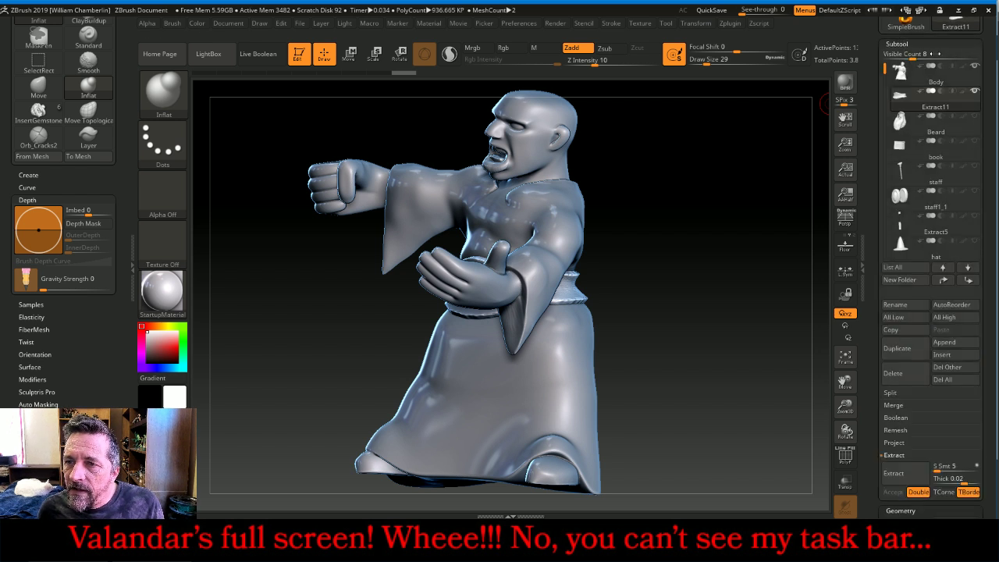
{"action": "left_click", "coordinate": [975, 67]}
{"action": "key", "text": "shift"}
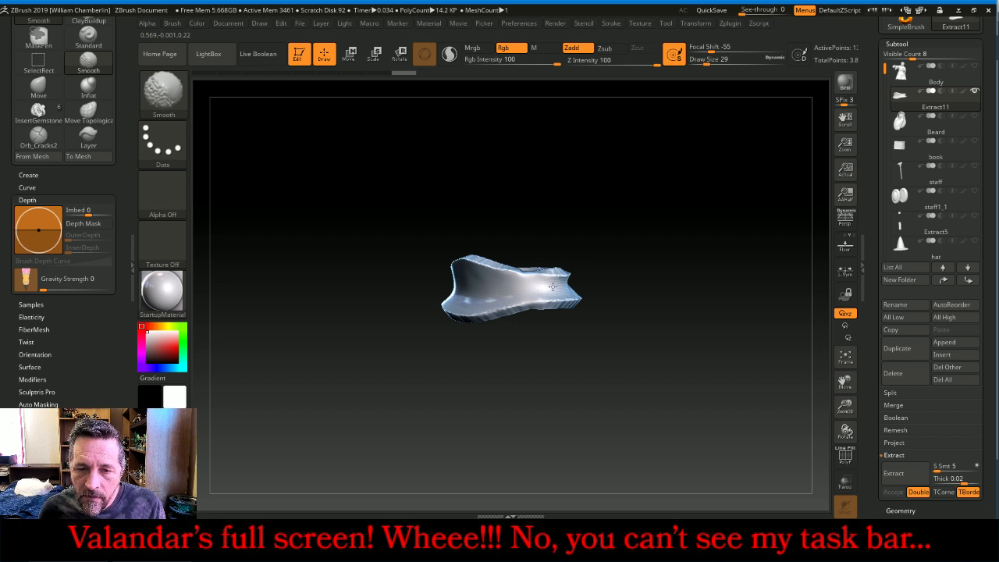
{"action": "mouse_move", "coordinate": [600, 263]}
{"action": "left_mouse_down"}
{"action": "mouse_move", "coordinate": [660, 226]}
{"action": "mouse_move", "coordinate": [693, 233]}
{"action": "left_mouse_up"}
{"action": "key", "text": "shift"}
{"action": "left_click_drag", "start_coordinate": [443, 288], "coordinate": [435, 284], "text": "shift"}
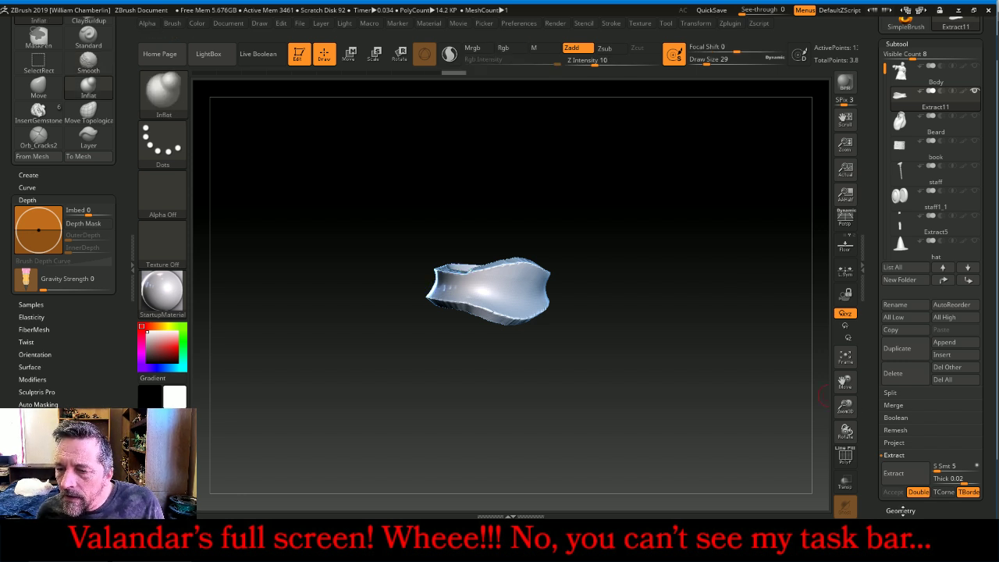
Remesh the belt with DynaMesh at resolution 128
{"action": "left_click", "coordinate": [903, 511]}
{"action": "left_click", "coordinate": [899, 268]}
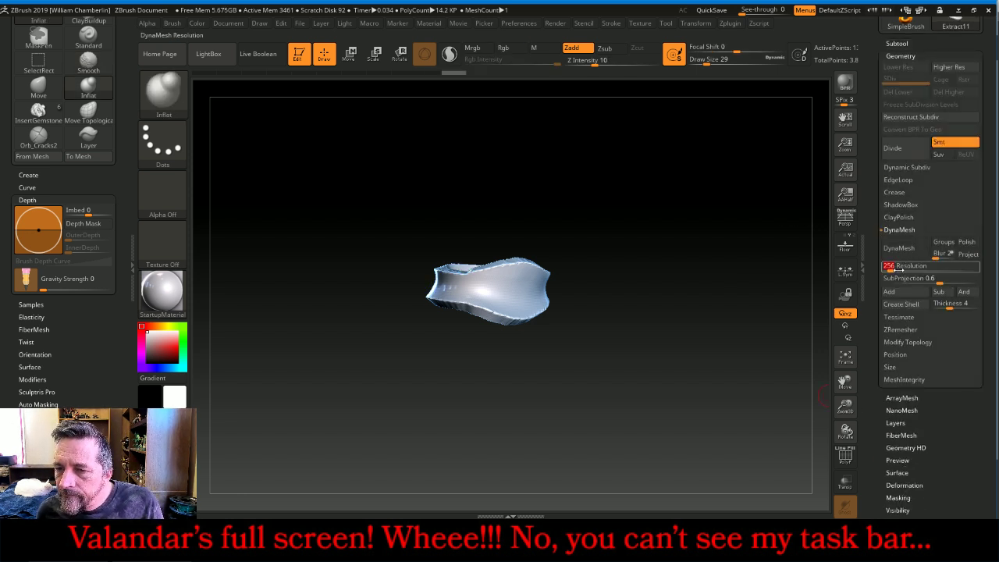
{"action": "left_click", "coordinate": [905, 251]}
{"action": "left_click", "coordinate": [905, 251]}
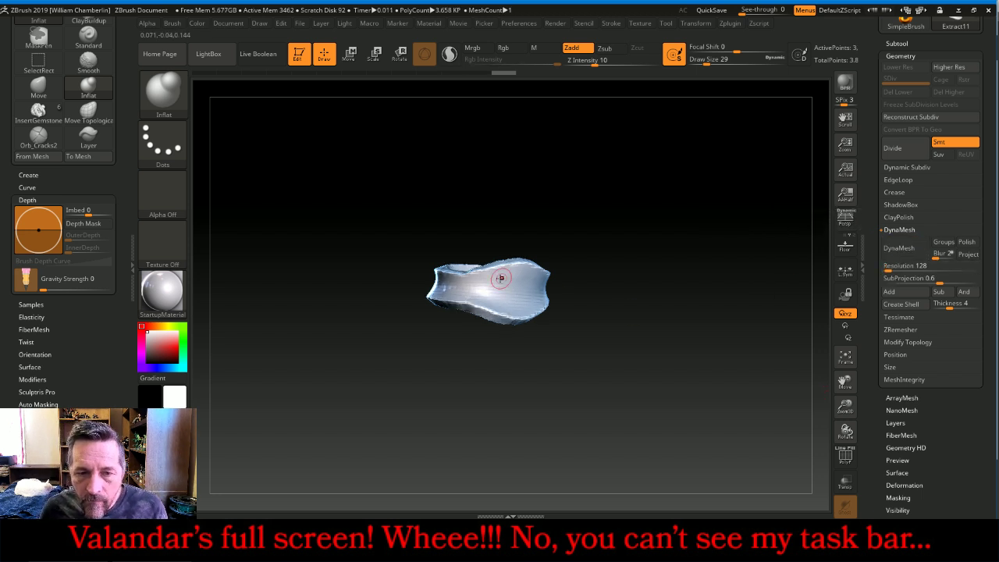
Smooth the remeshed belt's band all the way around, covering its front, sides and back
{"action": "left_click_drag", "start_coordinate": [477, 288], "coordinate": [473, 288], "text": "shift"}
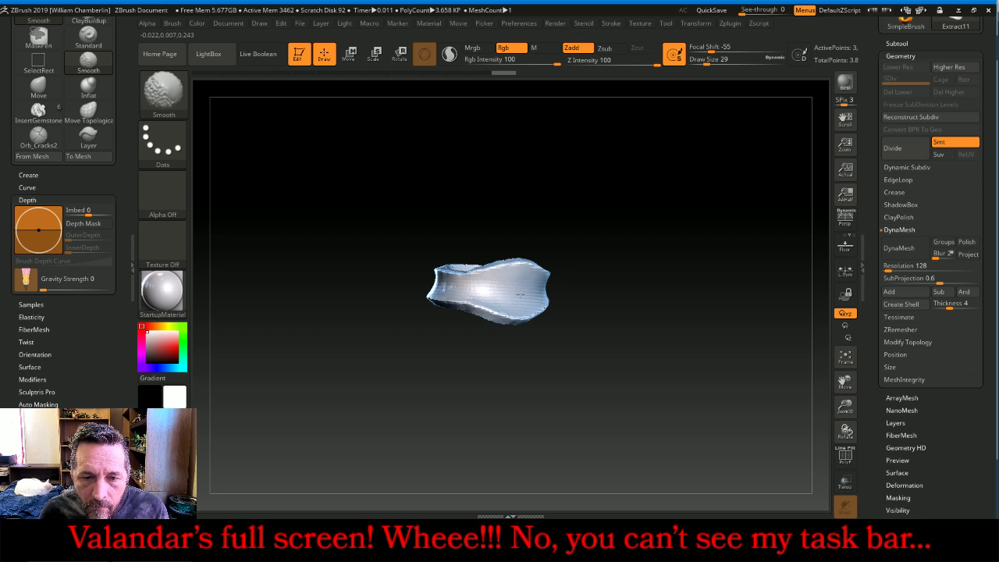
{"action": "left_click_drag", "start_coordinate": [548, 288], "coordinate": [558, 284], "text": "shift"}
{"action": "mouse_move", "coordinate": [630, 303]}
{"action": "left_mouse_down"}
{"action": "mouse_move", "coordinate": [593, 304]}
{"action": "mouse_move", "coordinate": [598, 291]}
{"action": "left_mouse_up"}
{"action": "left_click_drag", "start_coordinate": [621, 290], "coordinate": [695, 291]}
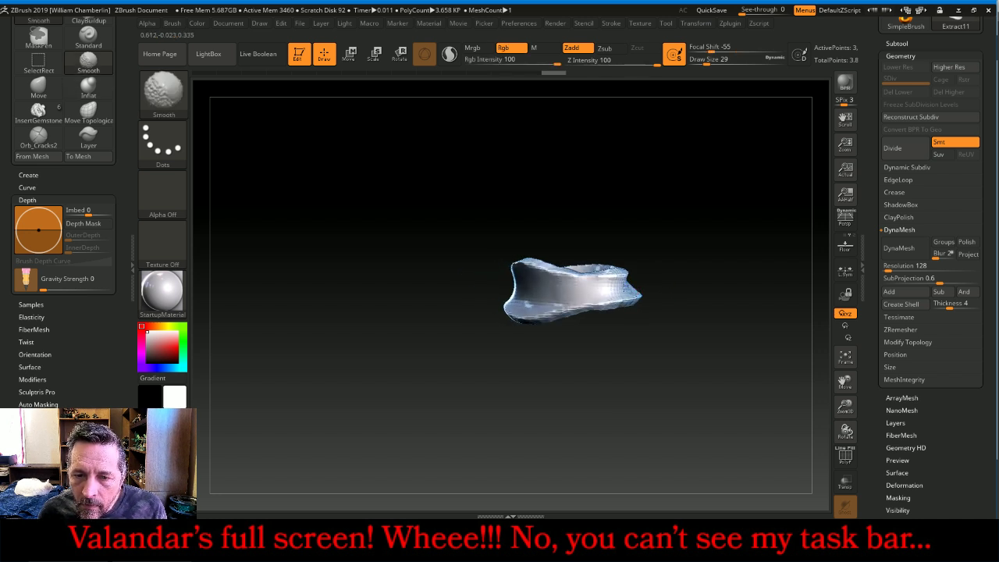
{"action": "left_click_drag", "start_coordinate": [618, 289], "coordinate": [622, 283], "text": "shift"}
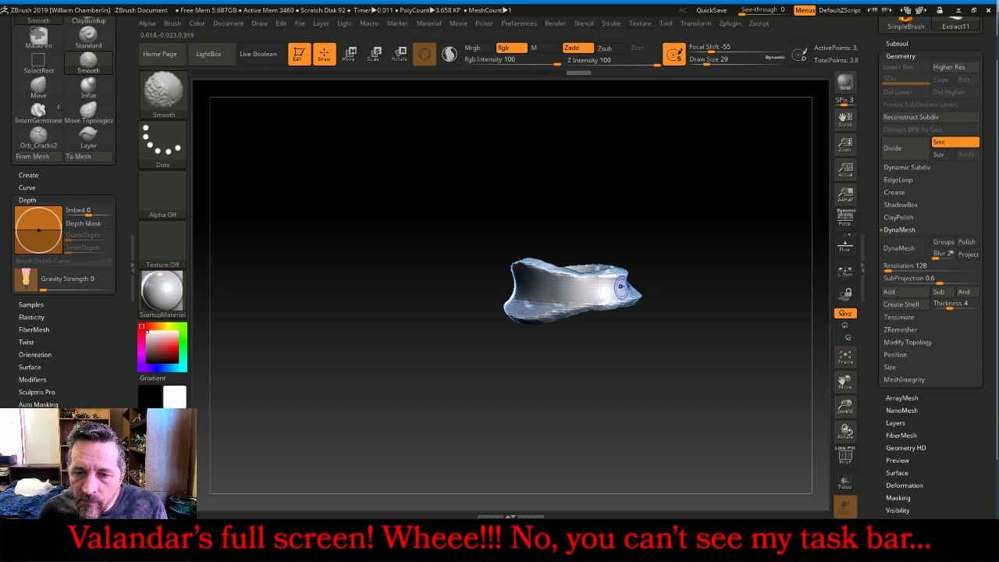
{"action": "mouse_move", "coordinate": [723, 268]}
{"action": "left_mouse_down"}
{"action": "mouse_move", "coordinate": [676, 286]}
{"action": "mouse_move", "coordinate": [652, 277]}
{"action": "left_mouse_up"}
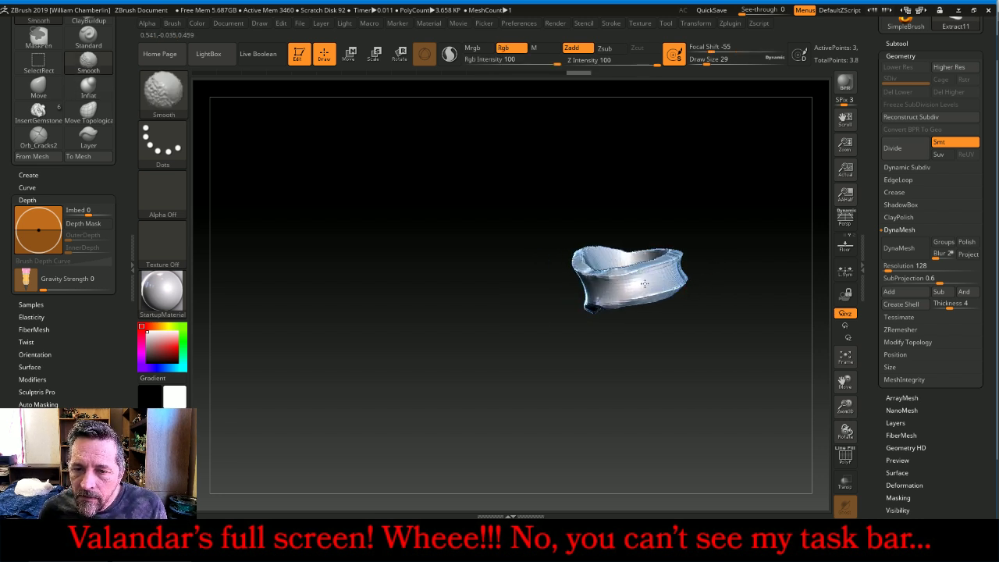
{"action": "mouse_move", "coordinate": [645, 284]}
{"action": "left_mouse_down"}
{"action": "mouse_move", "coordinate": [671, 291]}
{"action": "mouse_move", "coordinate": [709, 368]}
{"action": "mouse_move", "coordinate": [714, 269]}
{"action": "mouse_move", "coordinate": [699, 269]}
{"action": "mouse_move", "coordinate": [722, 265]}
{"action": "left_mouse_up"}
{"action": "mouse_move", "coordinate": [693, 374]}
{"action": "left_mouse_down"}
{"action": "mouse_move", "coordinate": [618, 401]}
{"action": "mouse_move", "coordinate": [635, 375]}
{"action": "left_mouse_up"}
{"action": "key", "text": "shift"}
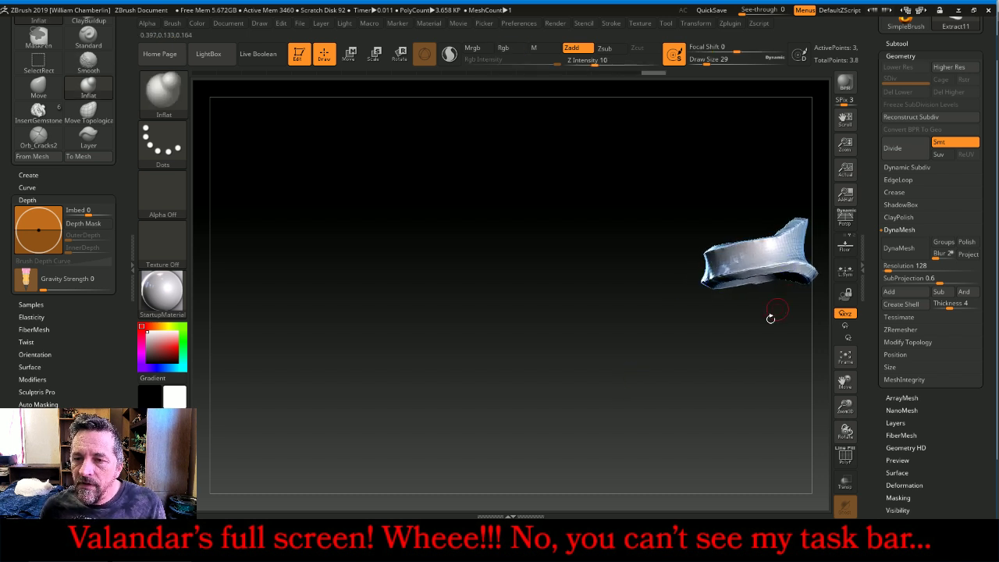
{"action": "mouse_move", "coordinate": [772, 317]}
{"action": "left_mouse_down"}
{"action": "mouse_move", "coordinate": [671, 406]}
{"action": "mouse_move", "coordinate": [695, 348]}
{"action": "left_mouse_up"}
{"action": "key", "text": "shift"}
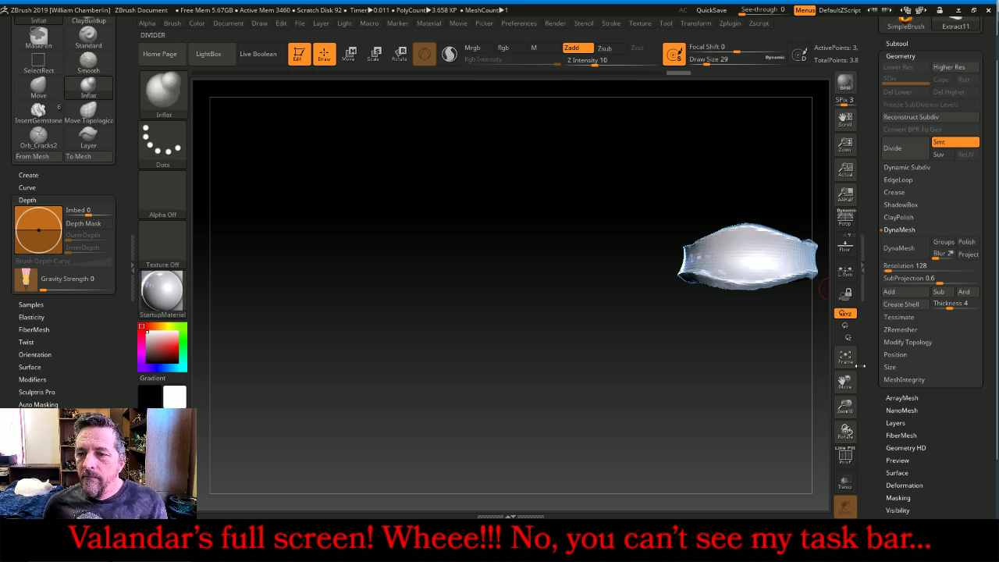
Make Body the active subtool, turn off its DynaMesh and divide its mesh twice
{"action": "left_click", "coordinate": [845, 358]}
{"action": "left_click_drag", "start_coordinate": [847, 406], "coordinate": [799, 332]}
{"action": "left_click", "coordinate": [897, 44]}
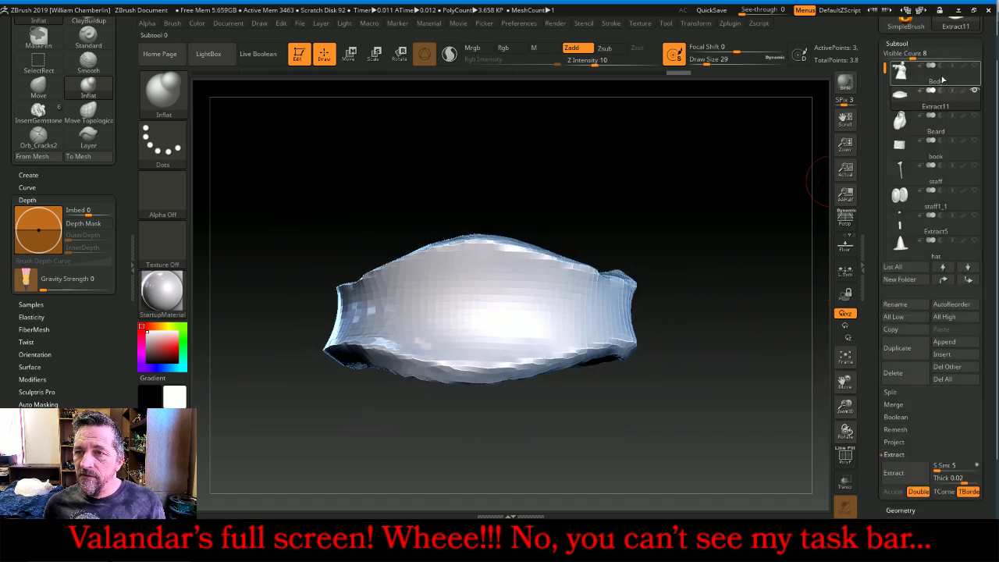
{"action": "left_click", "coordinate": [978, 65]}
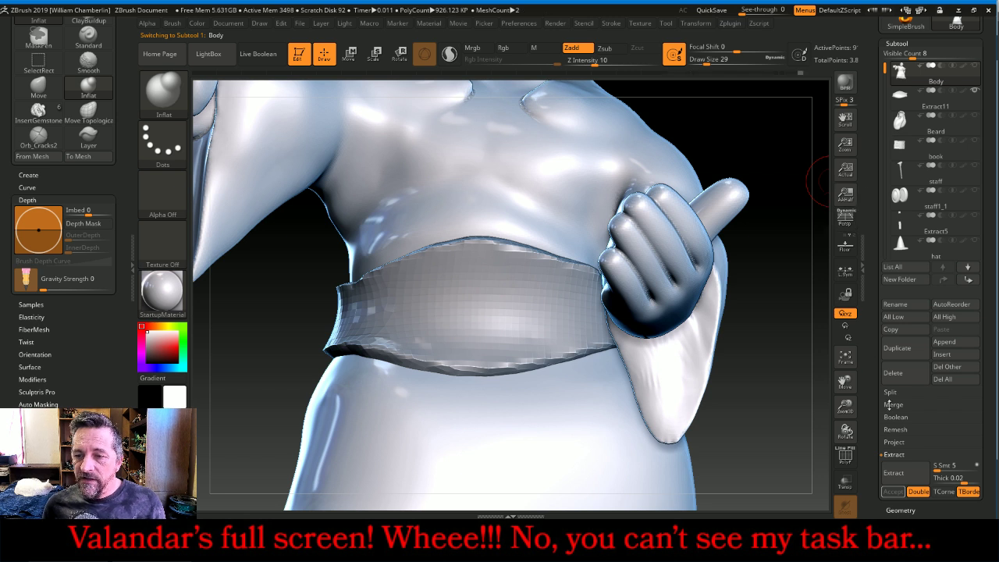
{"action": "left_click", "coordinate": [902, 510]}
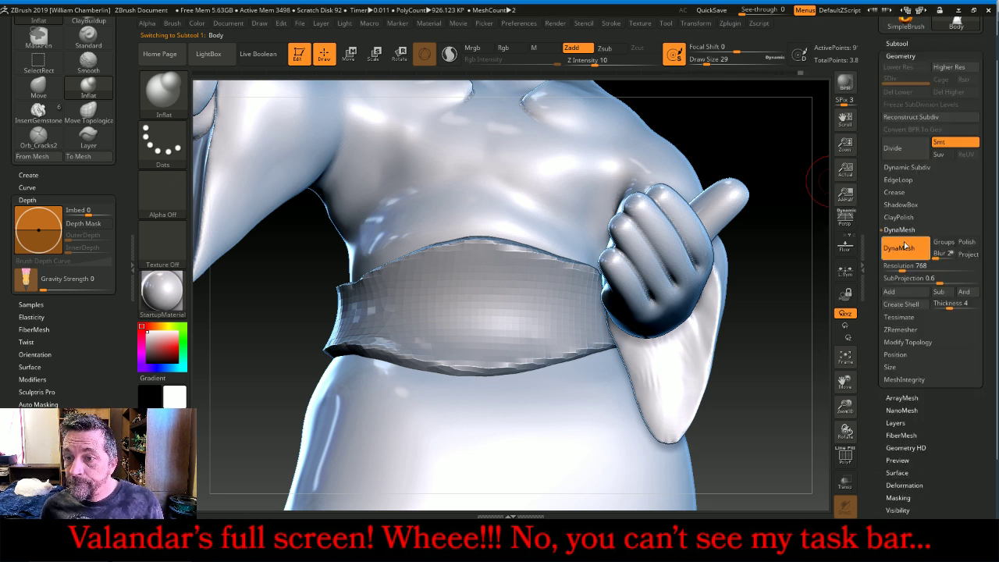
{"action": "left_click", "coordinate": [905, 245]}
{"action": "left_click", "coordinate": [905, 149]}
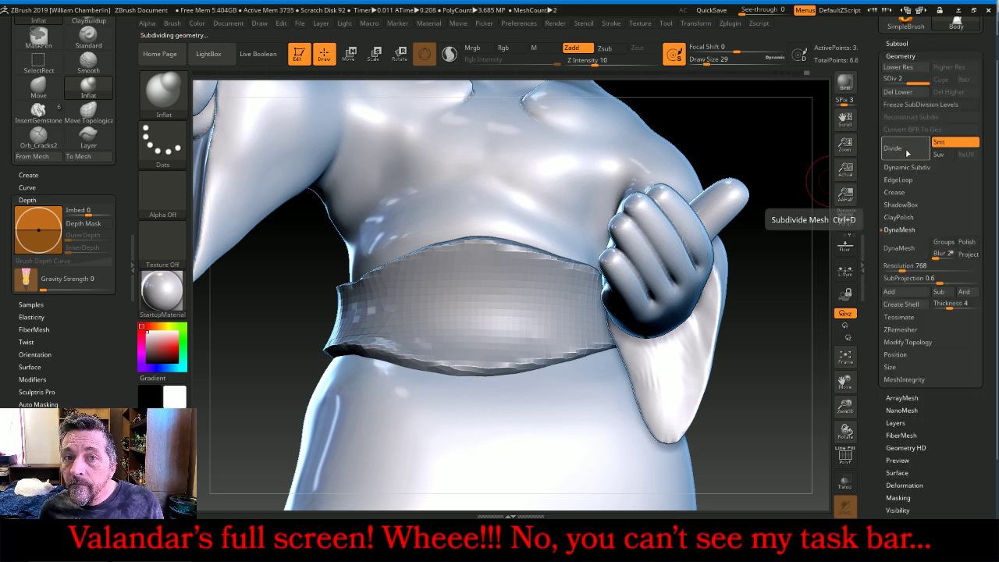
{"action": "left_click", "coordinate": [908, 154]}
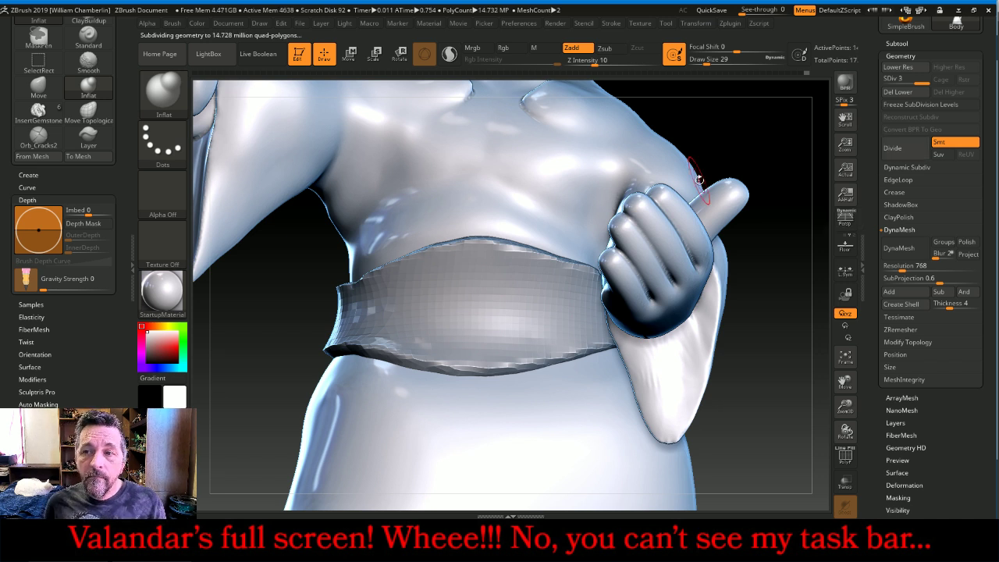
Return the body to subdivision level 1 and delete its higher levels
{"action": "left_click", "coordinate": [135, 265]}
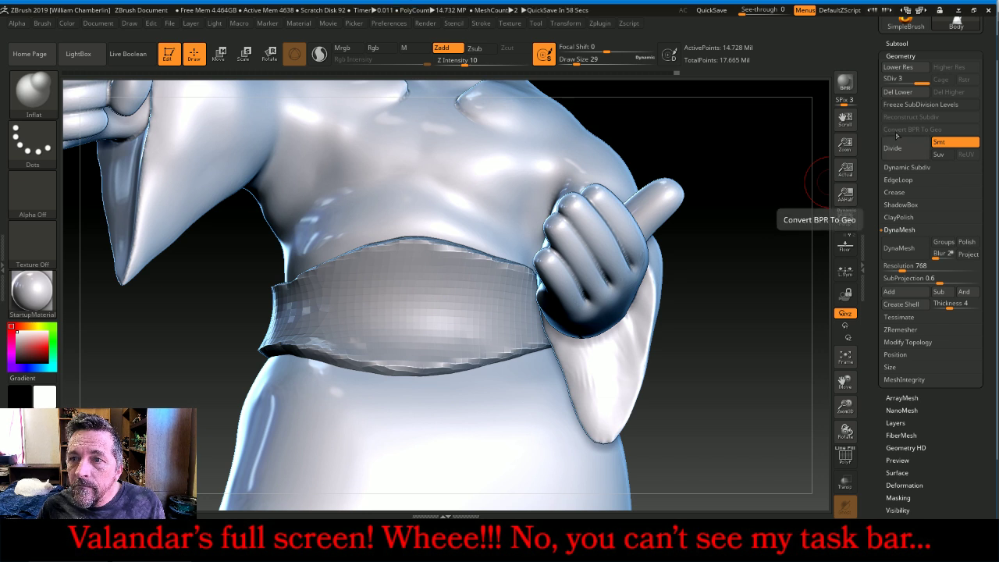
{"action": "left_click_drag", "start_coordinate": [918, 80], "coordinate": [902, 79]}
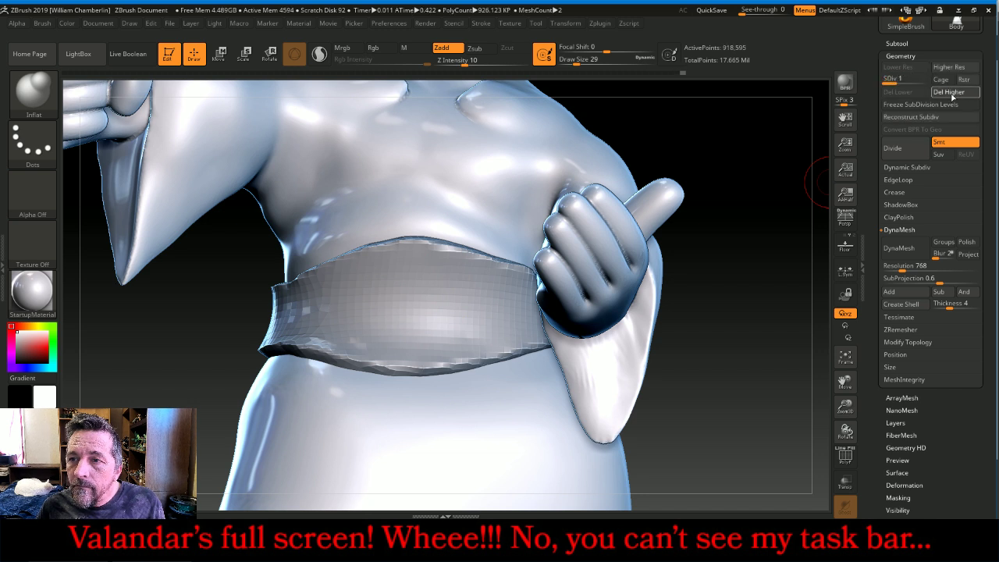
Make the extracted belt the active subtool and turn on visibility for the Body subtool
{"action": "left_click", "coordinate": [916, 44]}
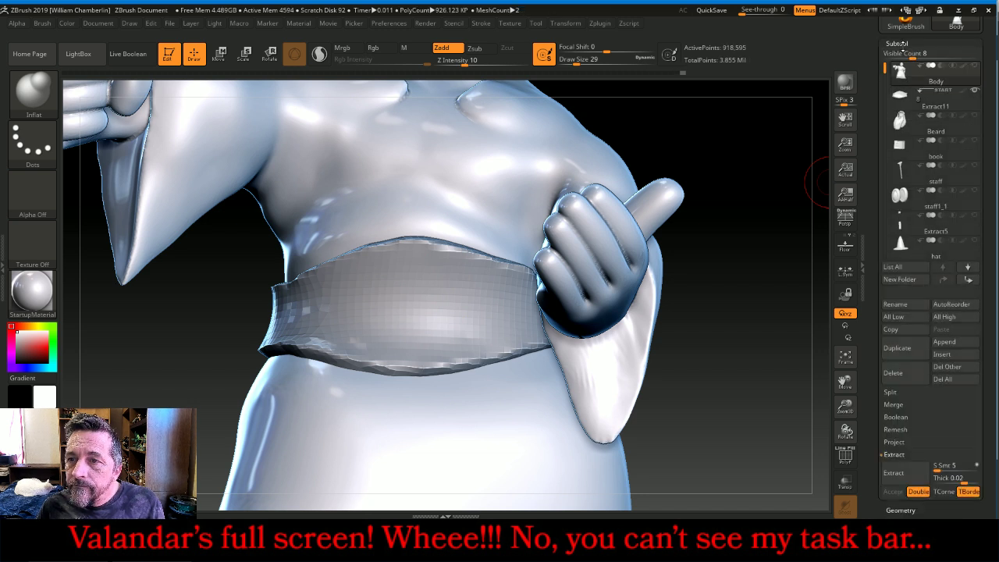
{"action": "left_click", "coordinate": [901, 97]}
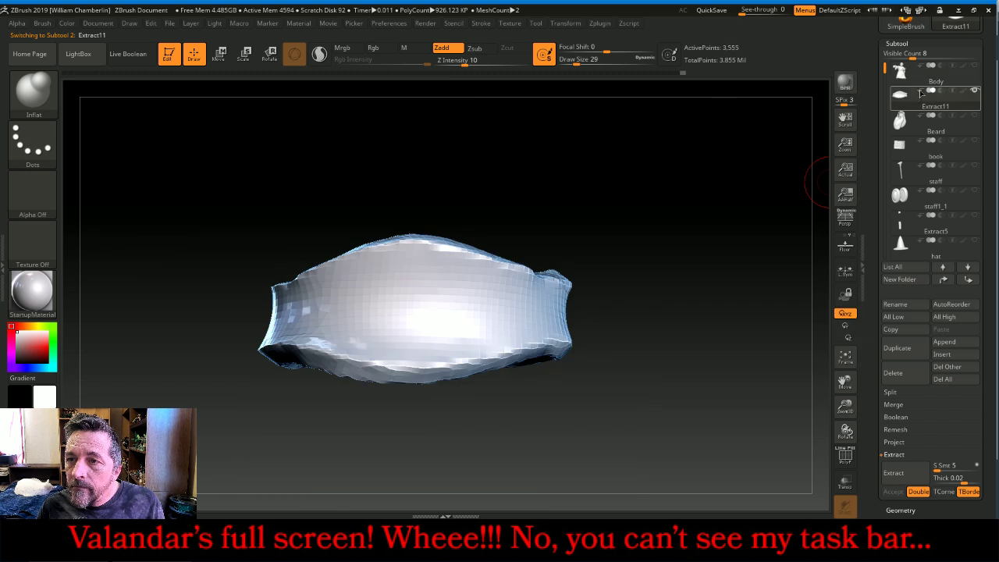
{"action": "mouse_move", "coordinate": [911, 70]}
{"action": "left_click", "coordinate": [973, 71]}
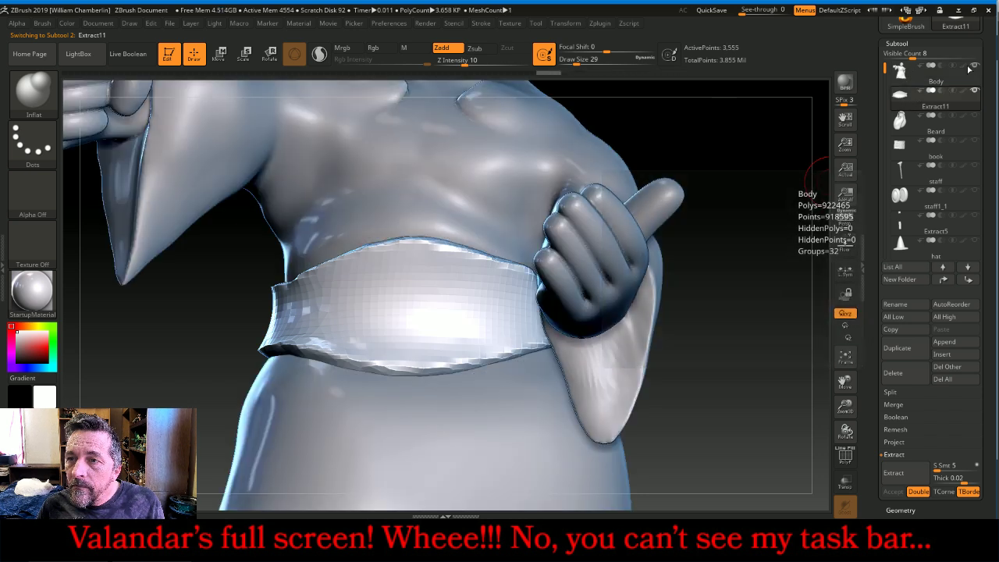
Divide the belt mesh three times and delete its lower subdivision levels
{"action": "left_click", "coordinate": [898, 46]}
{"action": "left_click", "coordinate": [901, 56]}
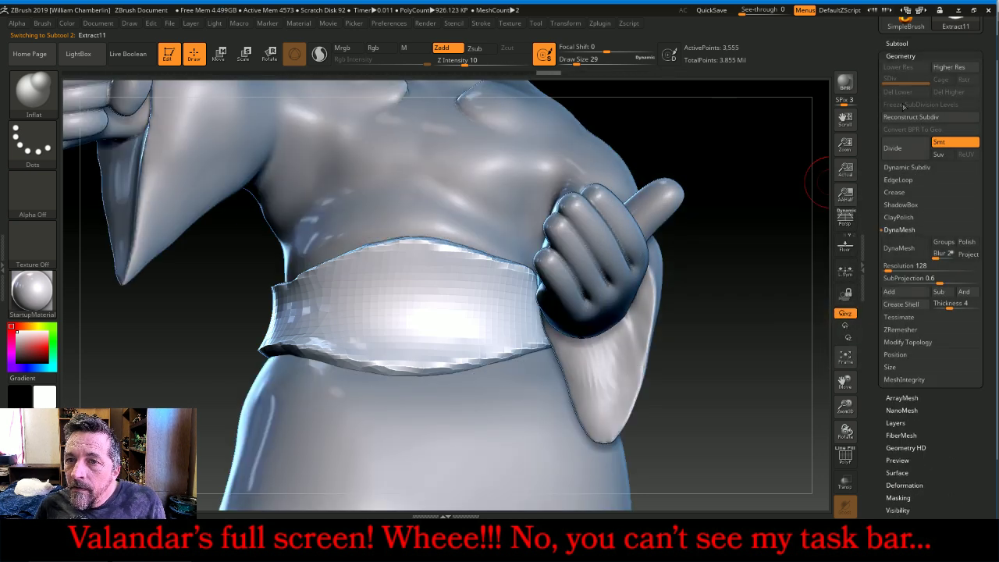
{"action": "left_click", "coordinate": [895, 147]}
{"action": "left_click", "coordinate": [897, 148]}
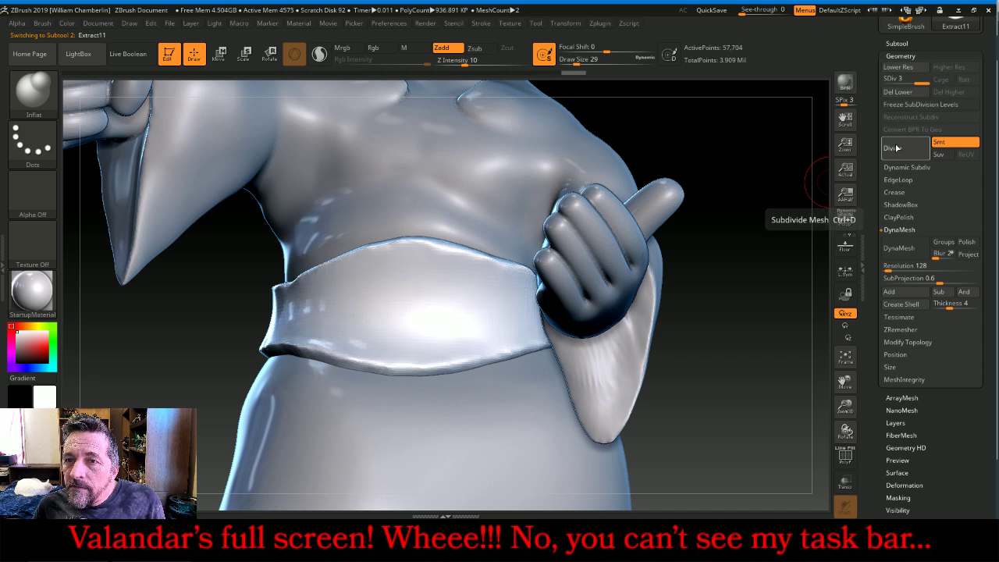
{"action": "left_click", "coordinate": [896, 148]}
{"action": "left_click", "coordinate": [898, 91]}
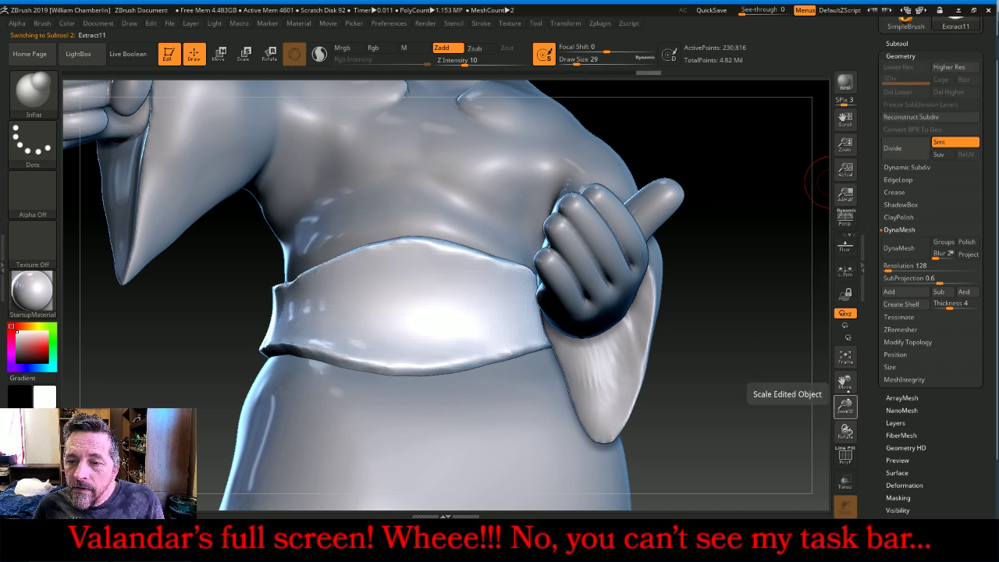
Make the Body subtool active and bring the whole figure into a front view
{"action": "left_click_drag", "start_coordinate": [845, 404], "coordinate": [745, 247]}
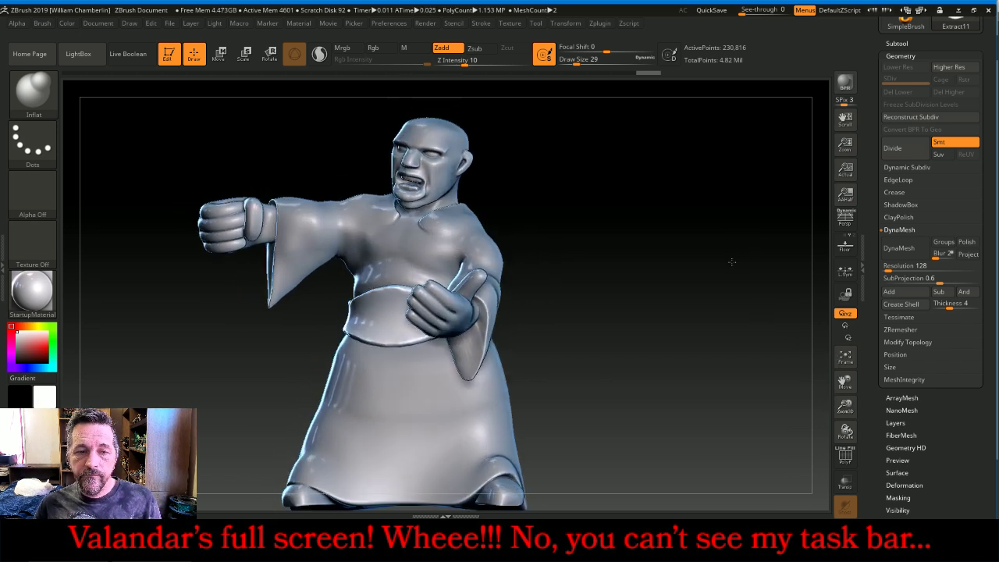
{"action": "left_click", "coordinate": [898, 44]}
{"action": "left_click", "coordinate": [929, 72]}
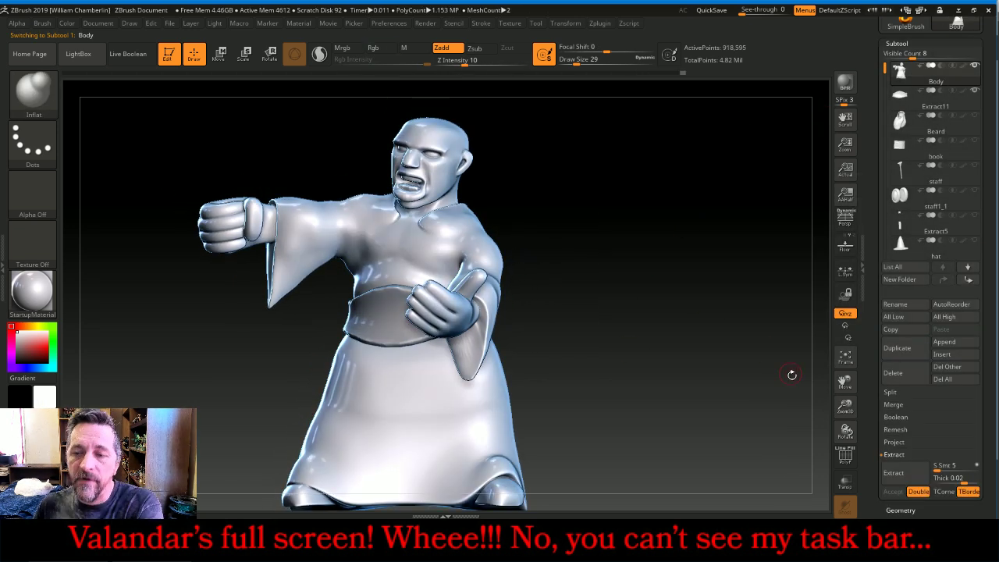
{"action": "left_click_drag", "start_coordinate": [846, 382], "coordinate": [880, 358]}
{"action": "left_click_drag", "start_coordinate": [754, 329], "coordinate": [648, 432]}
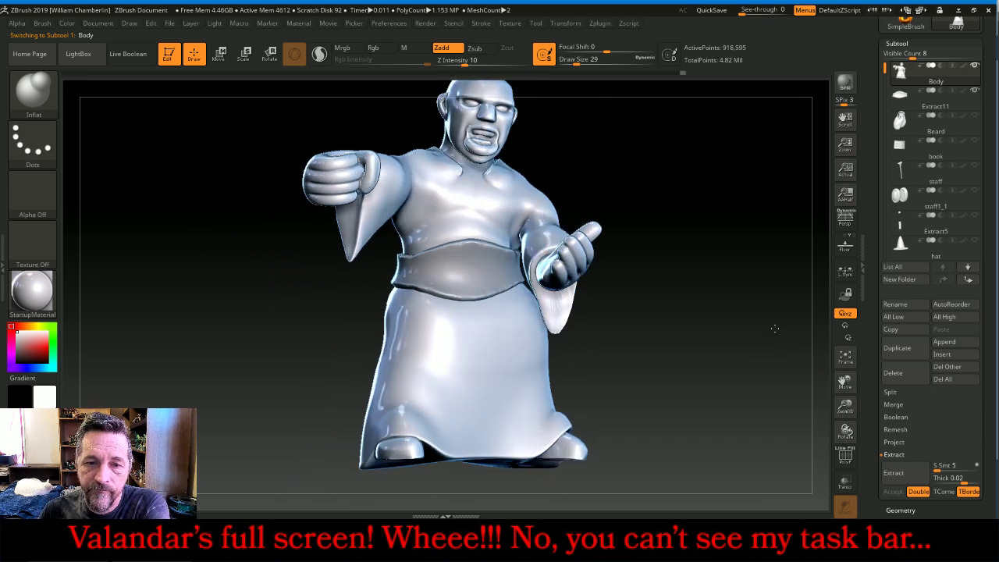
Switch to Firefox to check the YouTube live chat and stream page, and return to ZBrush
{"action": "key", "text": "alt+Tab"}
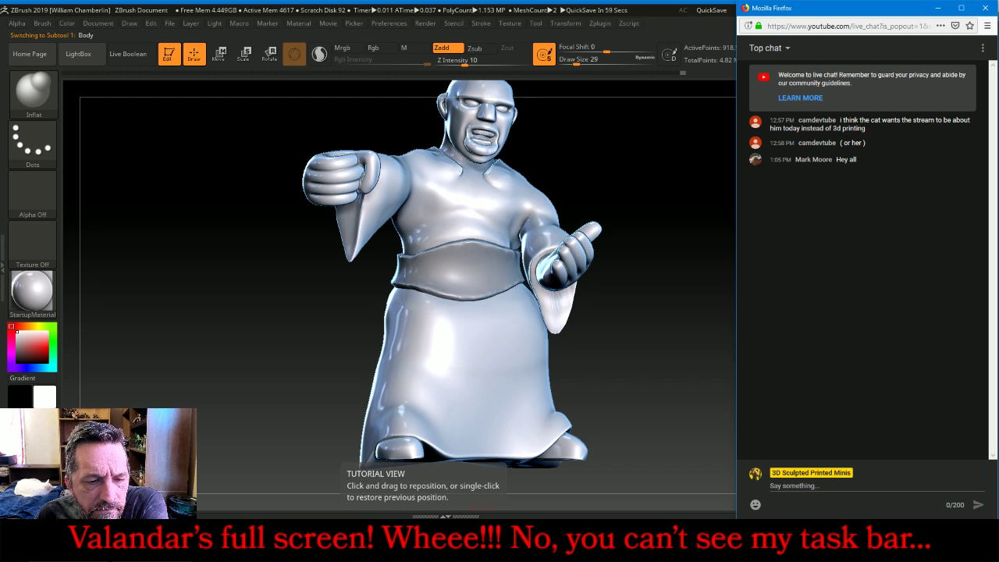
{"action": "key", "text": "alt+Tab"}
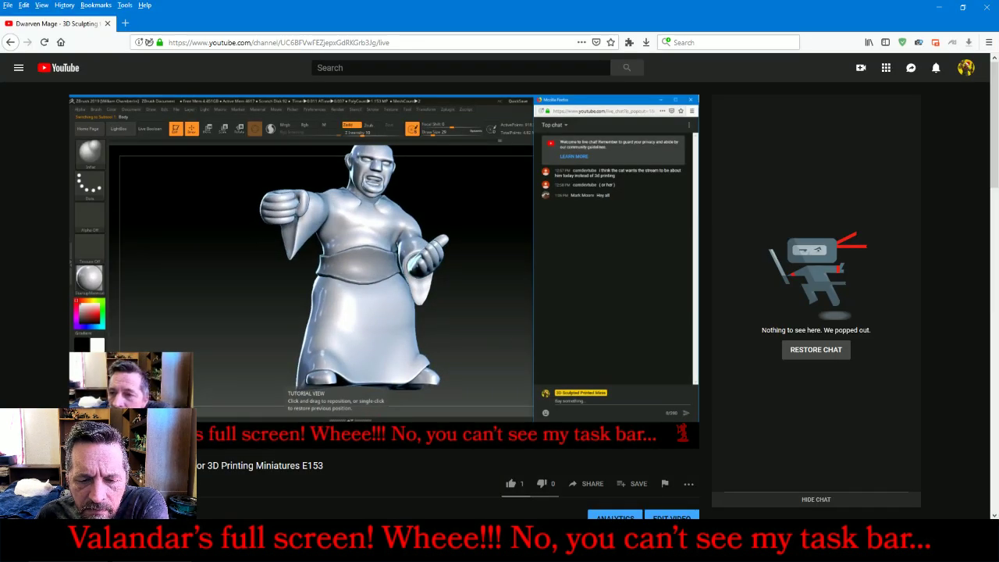
{"action": "key", "text": "alt+Tab"}
Choose the ClayBuildup brush and give it Alpha 01 for sculpting the body
{"action": "mouse_move", "coordinate": [756, 325]}
{"action": "left_mouse_down"}
{"action": "mouse_move", "coordinate": [741, 334]}
{"action": "mouse_move", "coordinate": [754, 335]}
{"action": "left_mouse_up"}
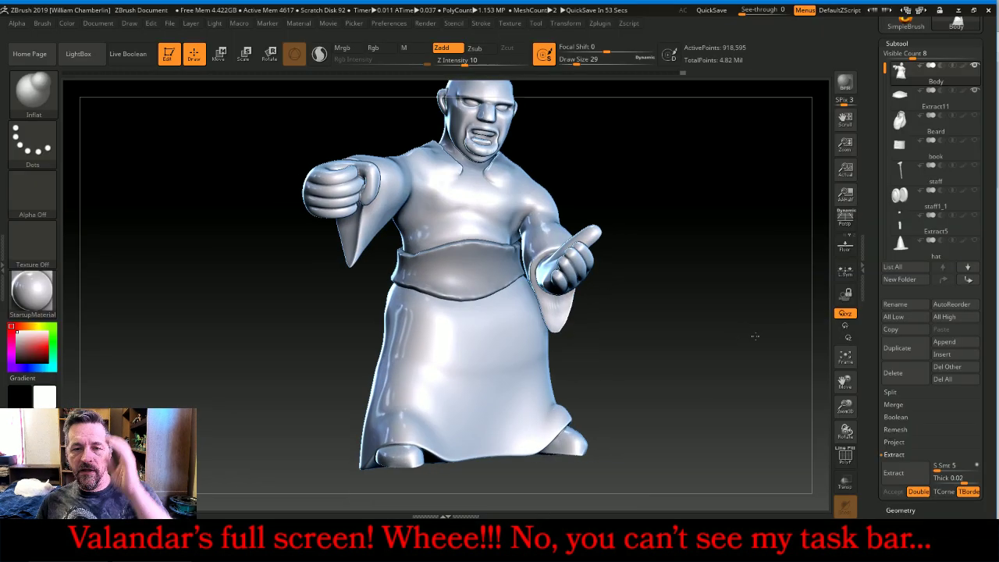
{"action": "left_click", "coordinate": [29, 94]}
{"action": "left_click", "coordinate": [156, 111]}
{"action": "left_click", "coordinate": [36, 186]}
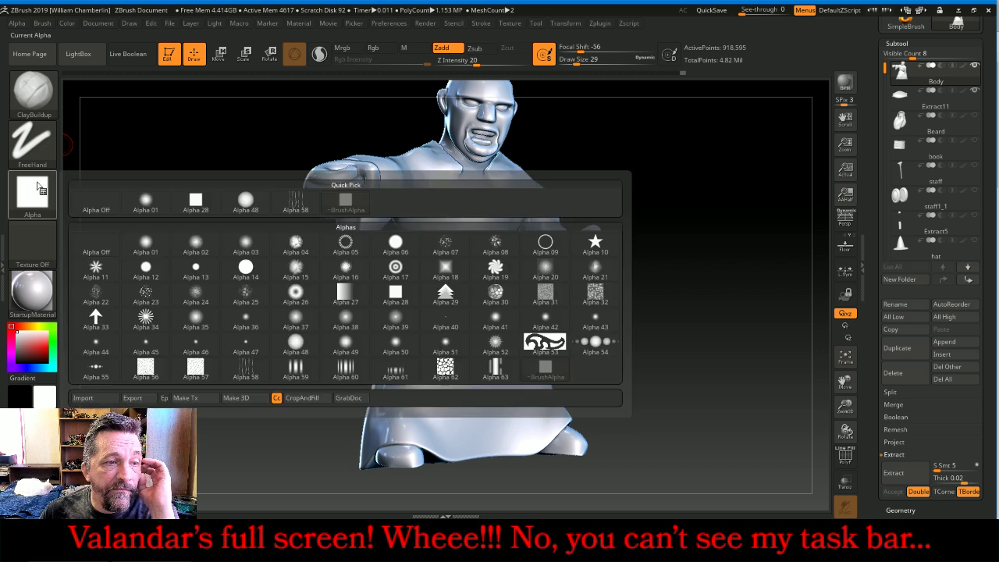
{"action": "left_click", "coordinate": [143, 200]}
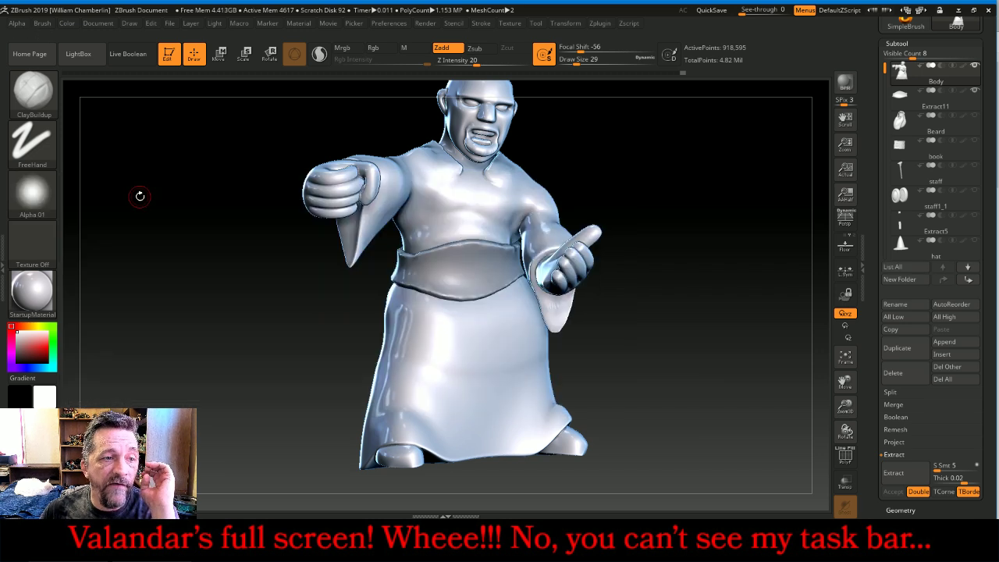
{"action": "left_click", "coordinate": [33, 195]}
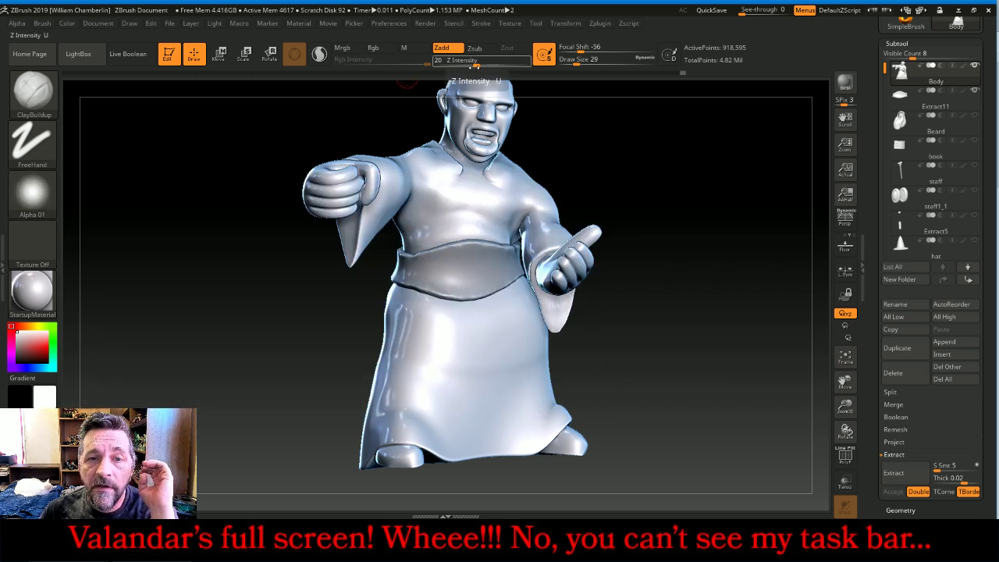
Set the ClayBuildup brush to Z Intensity 35 and Draw Size 61
{"action": "left_click_drag", "start_coordinate": [478, 65], "coordinate": [490, 65]}
{"action": "left_click_drag", "start_coordinate": [986, 69], "coordinate": [986, 151]}
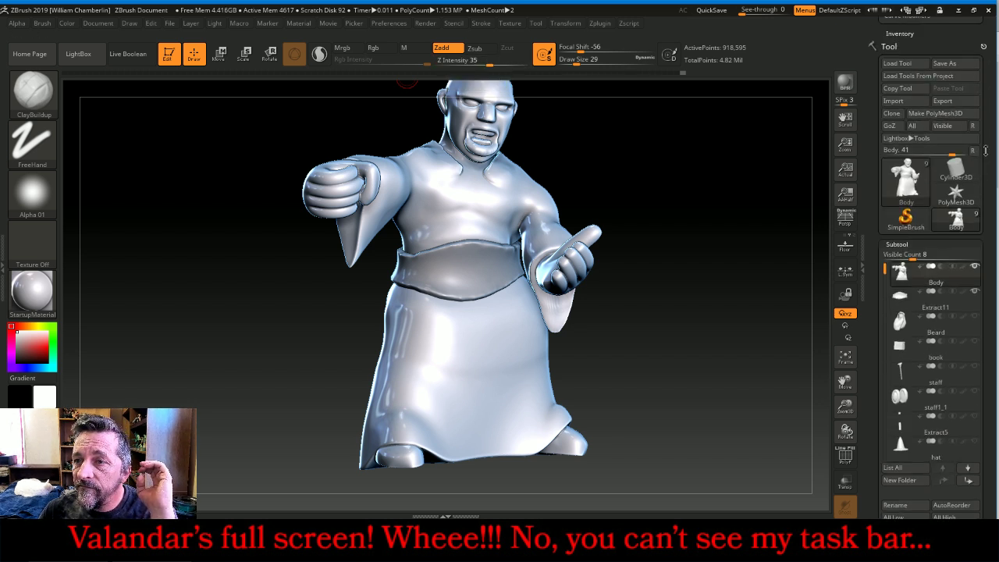
{"action": "scroll", "coordinate": [986, 150], "scroll_direction": "up", "scroll_amount": 3}
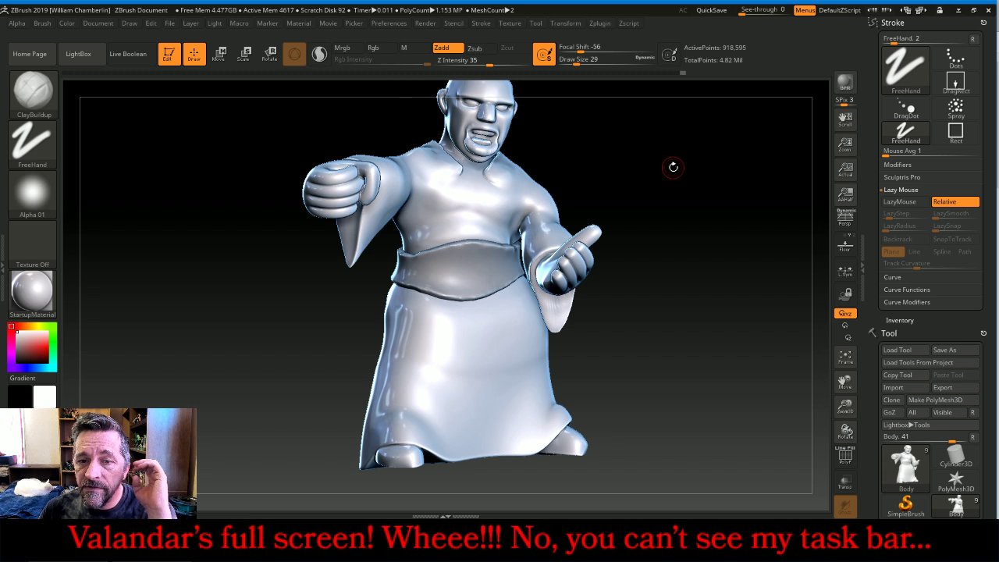
{"action": "key", "text": "bracketright"}
{"action": "key", "text": "bracketright"}
{"action": "key", "text": "bracketright"}
{"action": "key", "text": "bracketright"}
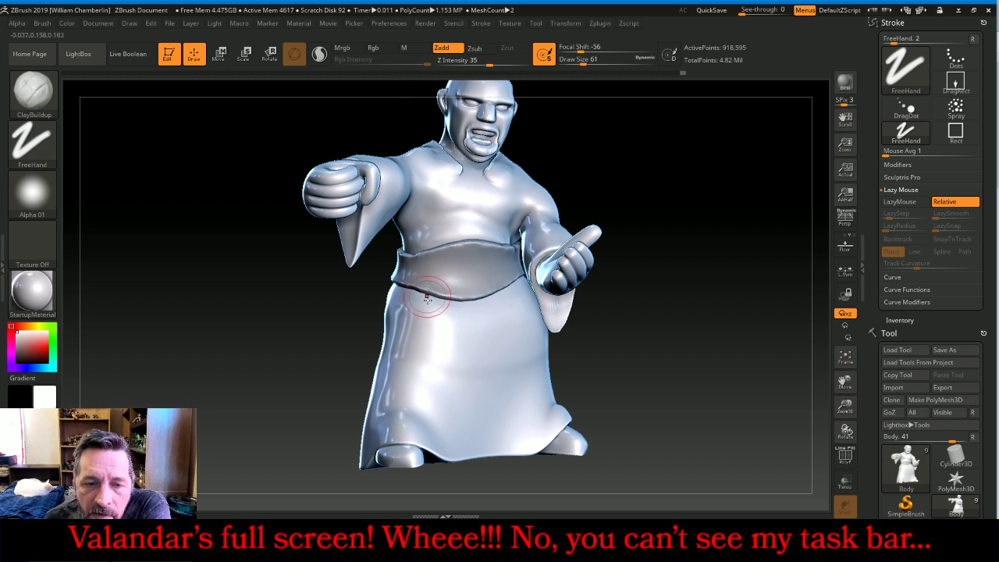
Try a fold stroke across the front of the robe along the belt's lower edge
{"action": "mouse_move", "coordinate": [404, 289]}
{"action": "left_mouse_down"}
{"action": "mouse_move", "coordinate": [462, 307]}
{"action": "mouse_move", "coordinate": [522, 284]}
{"action": "left_mouse_up"}
{"action": "key", "text": "ctrl+z"}
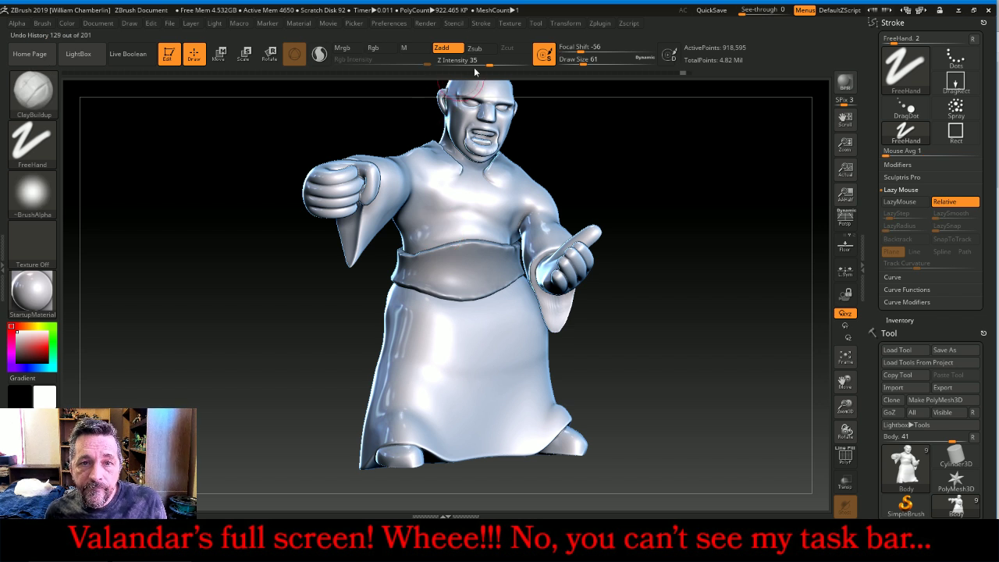
Lower the brush's Z Intensity to 18 and sculpt curved, sagging cloth folds across the front of the robe below the belt
{"action": "left_click", "coordinate": [475, 62]}
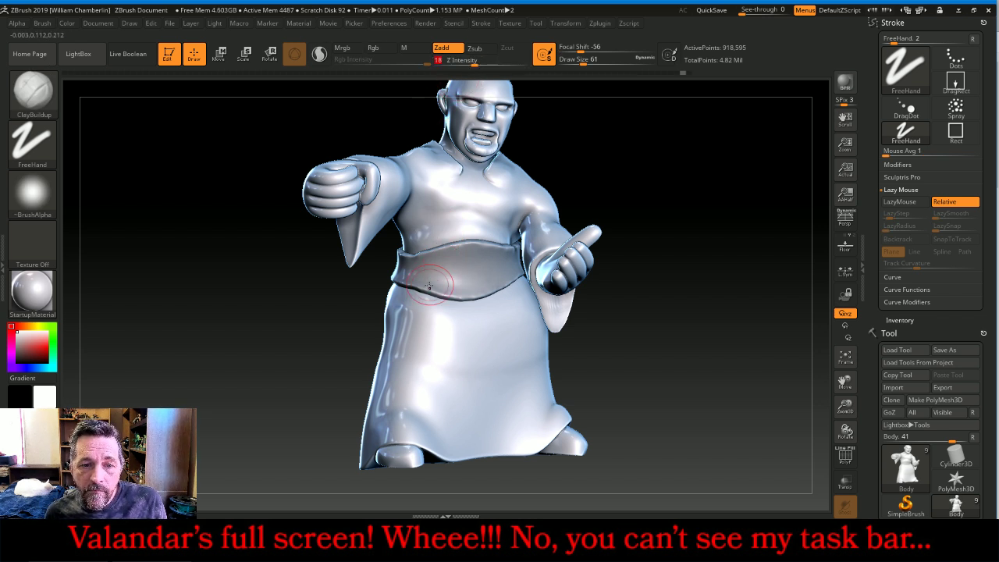
{"action": "mouse_move", "coordinate": [429, 304]}
{"action": "left_mouse_down"}
{"action": "mouse_move", "coordinate": [473, 311]}
{"action": "mouse_move", "coordinate": [517, 290]}
{"action": "left_mouse_up"}
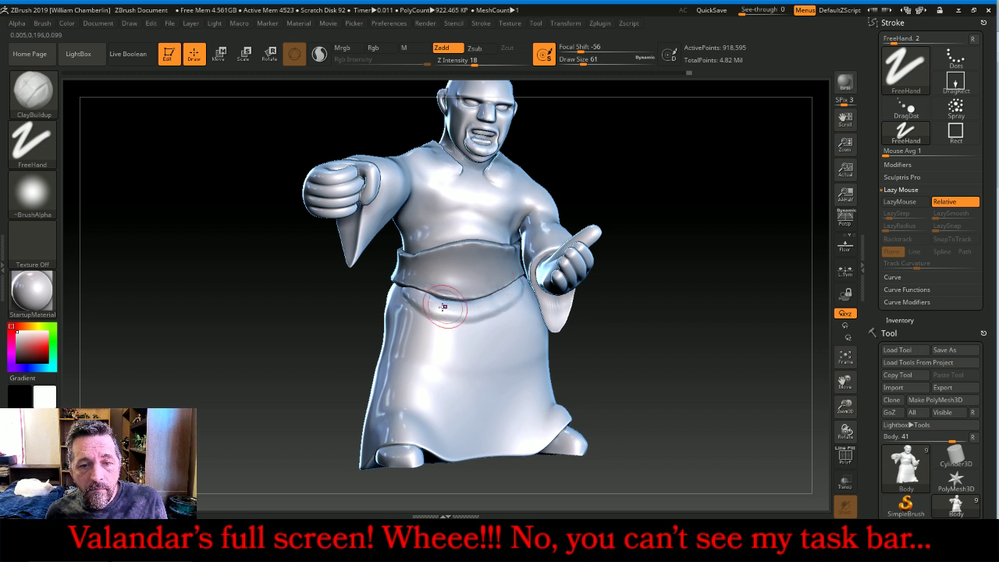
{"action": "mouse_move", "coordinate": [412, 312]}
{"action": "left_mouse_down"}
{"action": "mouse_move", "coordinate": [459, 347]}
{"action": "mouse_move", "coordinate": [490, 346]}
{"action": "mouse_move", "coordinate": [512, 320]}
{"action": "left_mouse_up"}
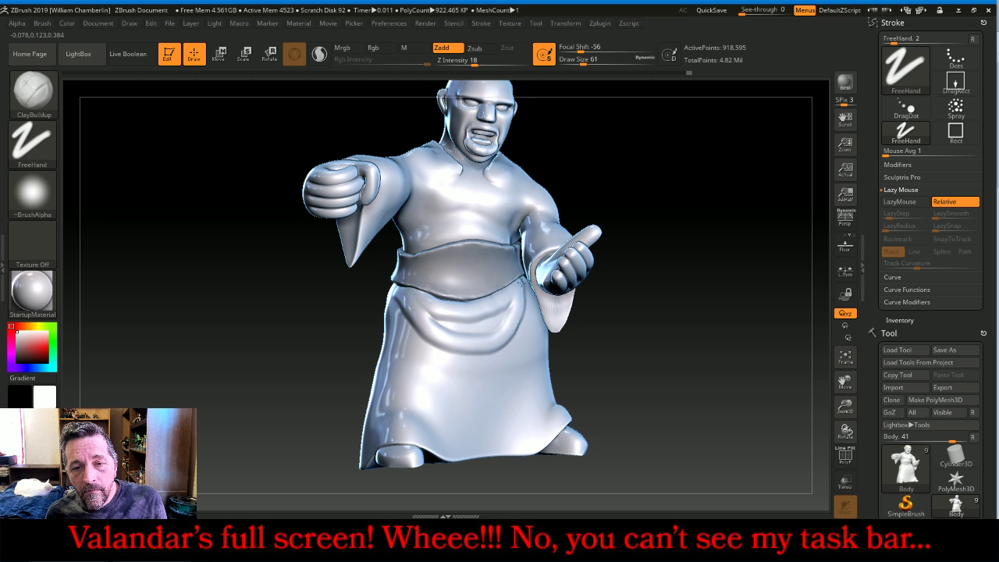
{"action": "mouse_move", "coordinate": [400, 312]}
{"action": "left_mouse_down"}
{"action": "mouse_move", "coordinate": [459, 368]}
{"action": "mouse_move", "coordinate": [516, 355]}
{"action": "left_mouse_up"}
Sculpt more draped folds from the hips across the robe's side and lower front, filling the gaps between the existing ones
{"action": "mouse_move", "coordinate": [642, 331]}
{"action": "left_mouse_down"}
{"action": "mouse_move", "coordinate": [614, 285]}
{"action": "mouse_move", "coordinate": [570, 290]}
{"action": "left_mouse_up"}
{"action": "mouse_move", "coordinate": [489, 285]}
{"action": "left_mouse_down"}
{"action": "mouse_move", "coordinate": [468, 323]}
{"action": "mouse_move", "coordinate": [393, 361]}
{"action": "left_mouse_up"}
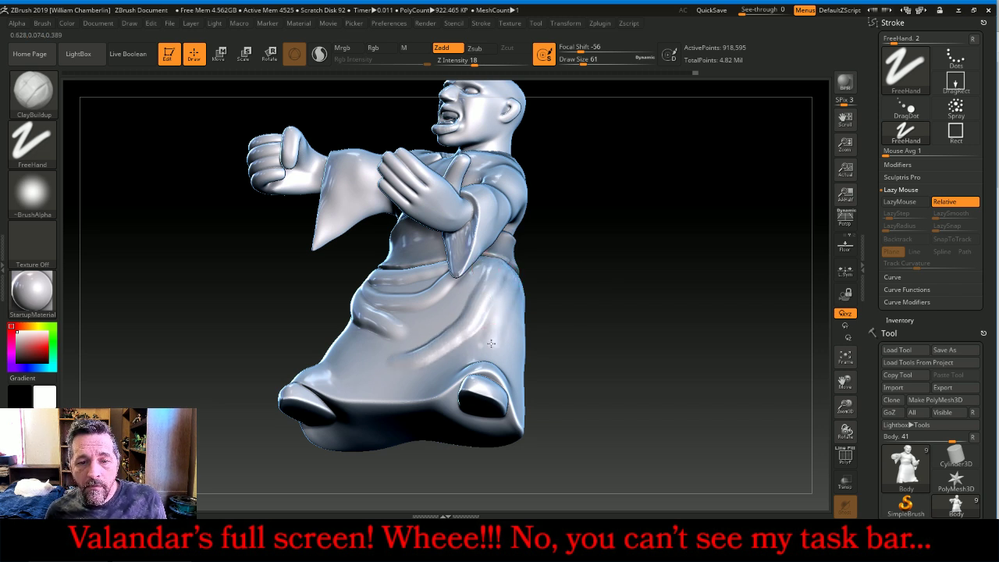
{"action": "left_click_drag", "start_coordinate": [618, 279], "coordinate": [585, 335]}
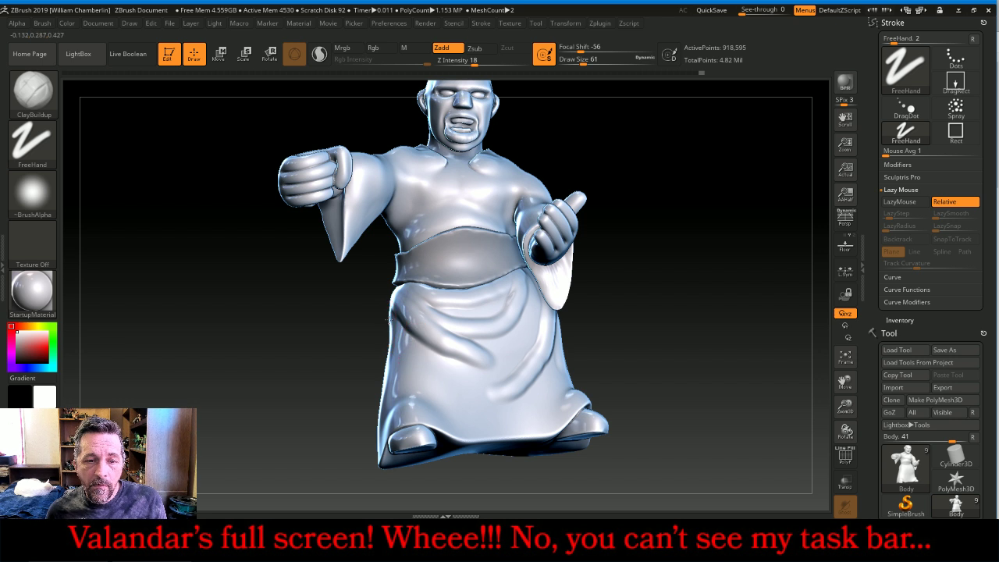
{"action": "left_click_drag", "start_coordinate": [475, 409], "coordinate": [492, 409]}
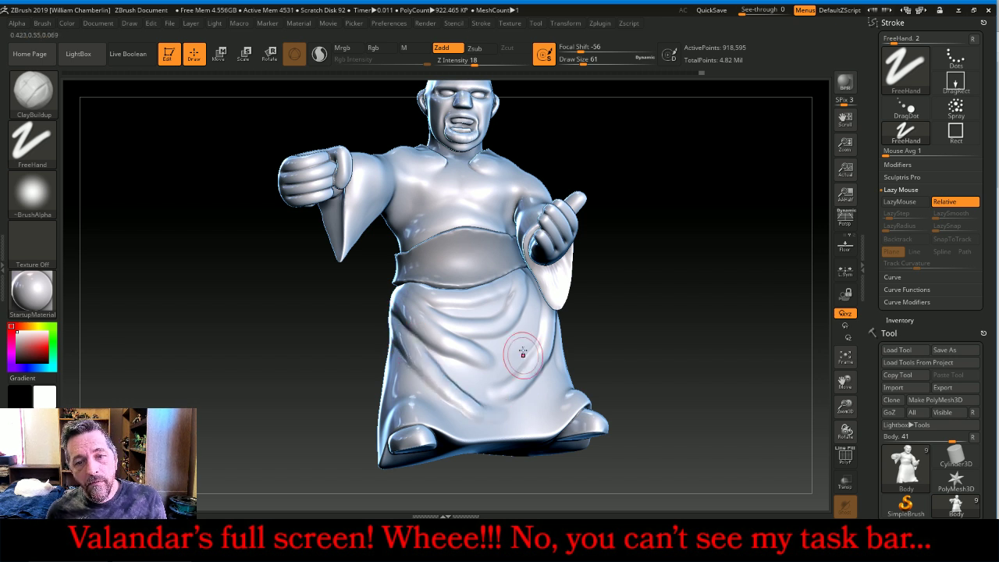
{"action": "mouse_move", "coordinate": [537, 309]}
{"action": "left_mouse_down"}
{"action": "mouse_move", "coordinate": [518, 353]}
{"action": "mouse_move", "coordinate": [479, 378]}
{"action": "left_mouse_up"}
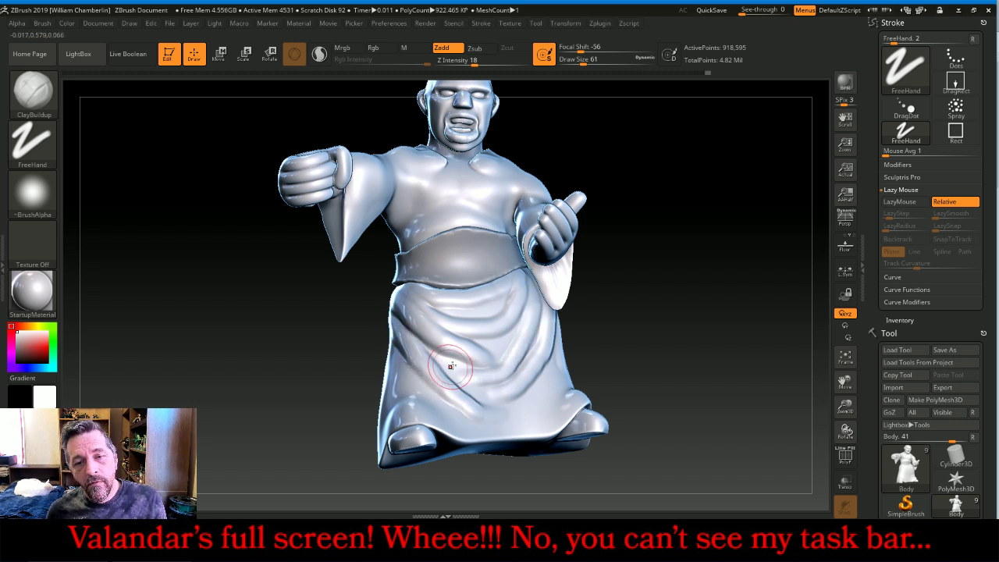
{"action": "left_click_drag", "start_coordinate": [492, 343], "coordinate": [481, 351]}
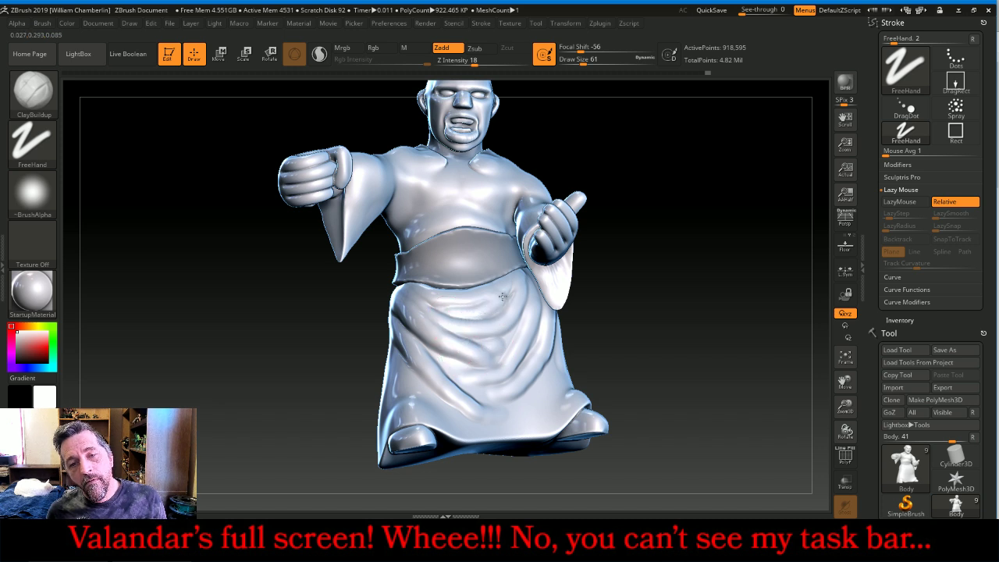
Build up cloth folds on the sides of the robe and around the hem where it drapes over the feet
{"action": "left_click_drag", "start_coordinate": [651, 315], "coordinate": [725, 305]}
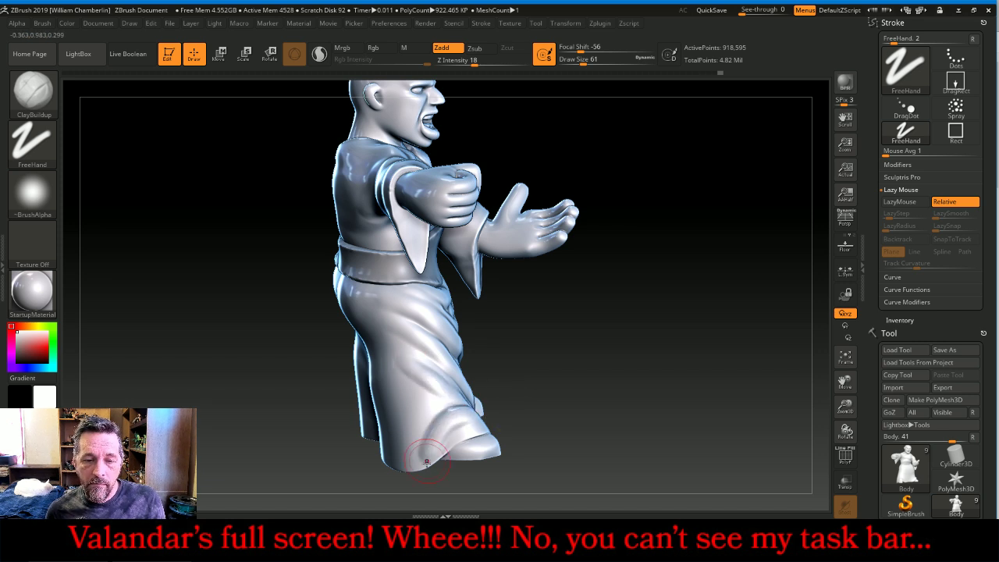
{"action": "mouse_move", "coordinate": [536, 413]}
{"action": "left_mouse_down"}
{"action": "mouse_move", "coordinate": [584, 408]}
{"action": "mouse_move", "coordinate": [542, 422]}
{"action": "left_mouse_up"}
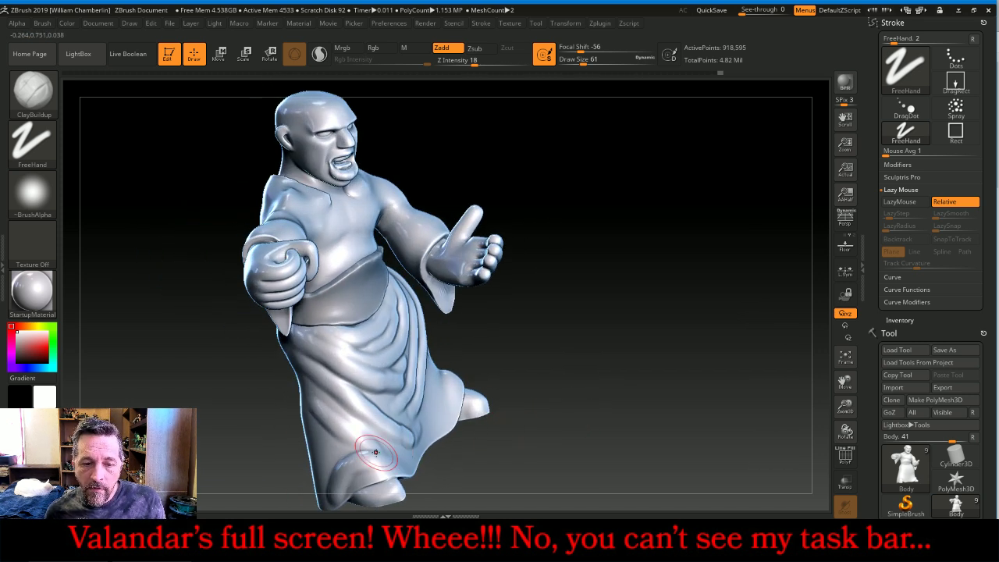
{"action": "left_click_drag", "start_coordinate": [420, 467], "coordinate": [400, 473]}
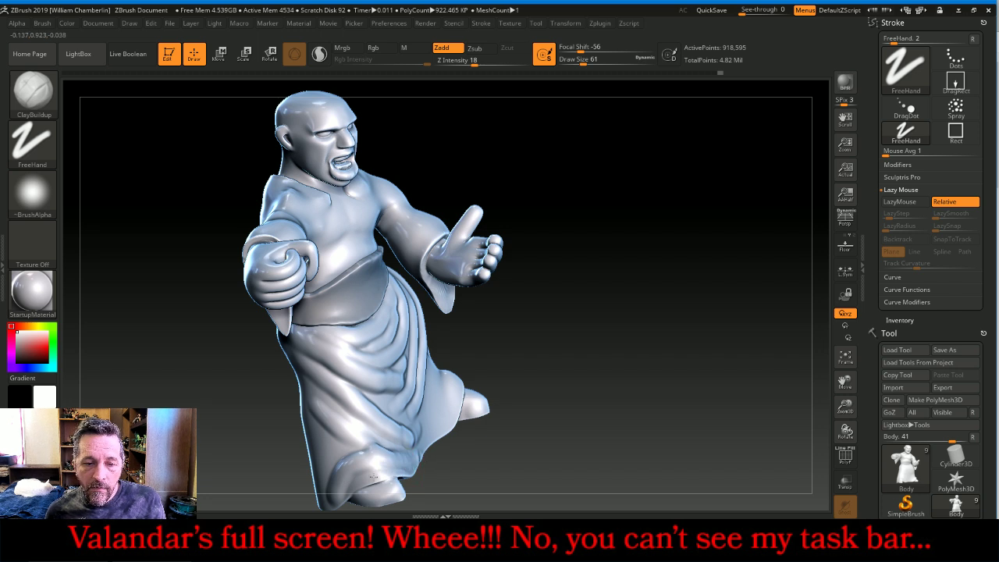
{"action": "left_click_drag", "start_coordinate": [586, 338], "coordinate": [555, 345]}
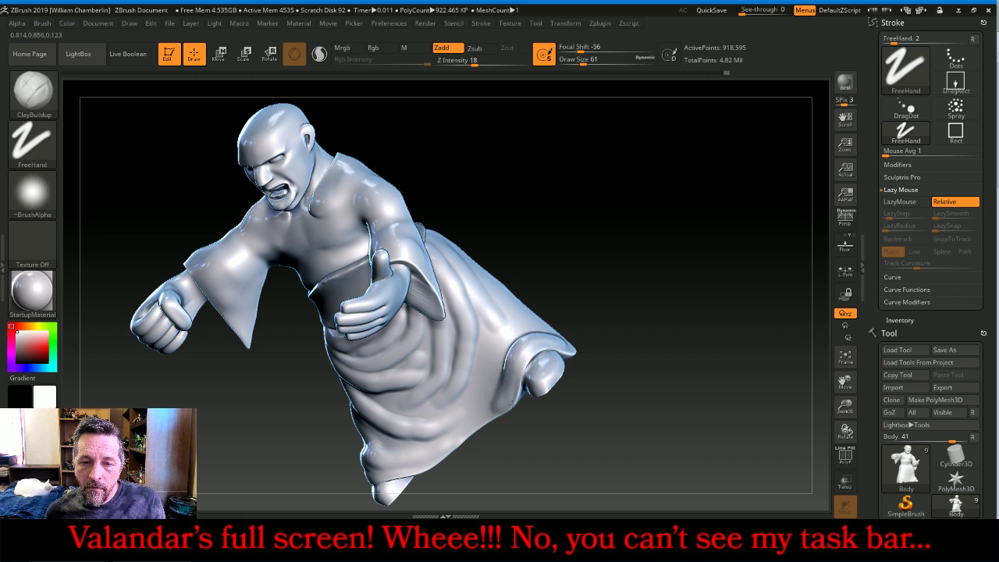
{"action": "left_click_drag", "start_coordinate": [628, 280], "coordinate": [595, 320]}
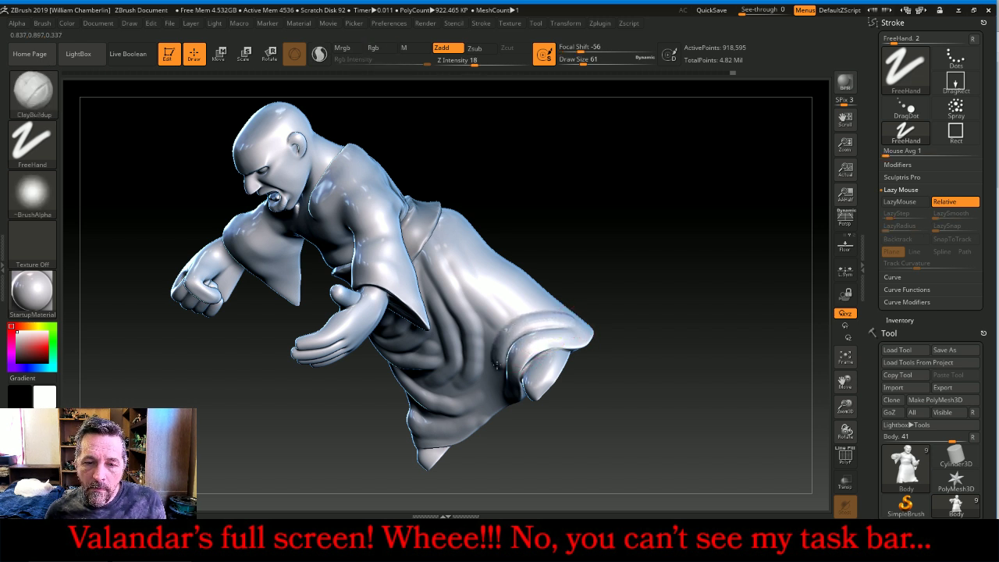
Sculpt a series of sagging U-shaped folds across the back of the robe beneath the belt
{"action": "left_click_drag", "start_coordinate": [665, 275], "coordinate": [686, 255]}
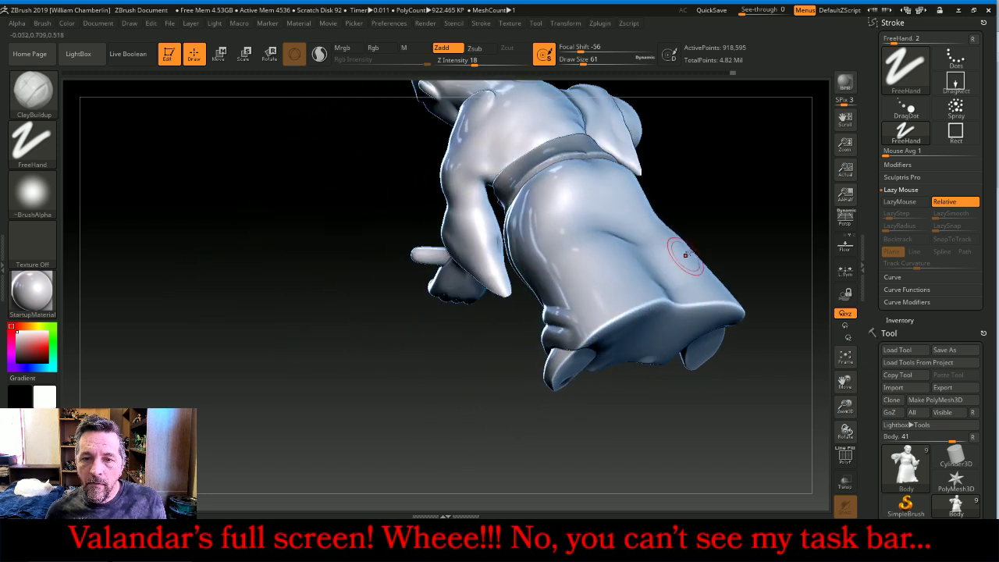
{"action": "mouse_move", "coordinate": [436, 391]}
{"action": "left_mouse_down"}
{"action": "mouse_move", "coordinate": [415, 439]}
{"action": "mouse_move", "coordinate": [422, 396]}
{"action": "left_mouse_up"}
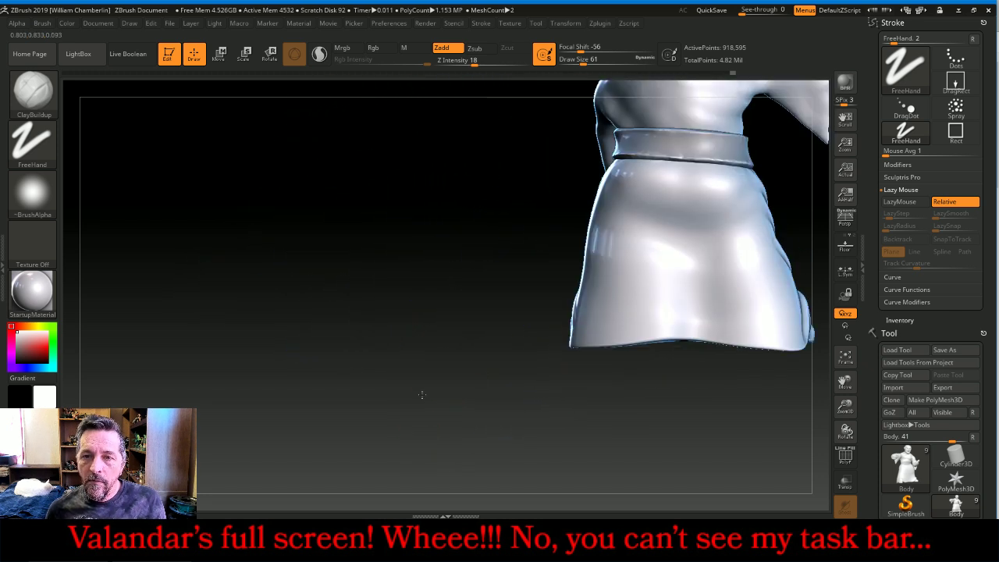
{"action": "left_click_drag", "start_coordinate": [845, 381], "coordinate": [678, 413]}
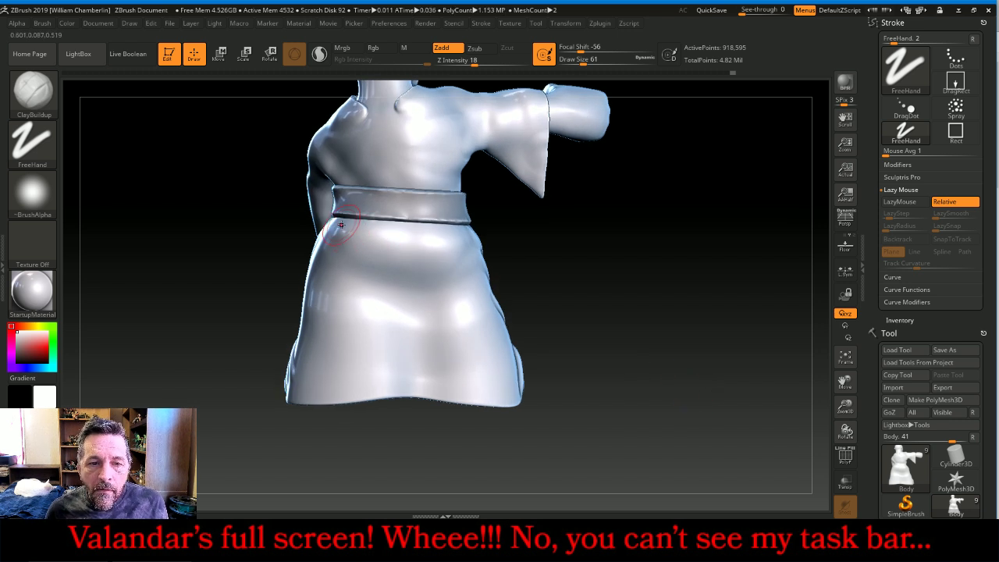
{"action": "left_click_drag", "start_coordinate": [373, 237], "coordinate": [462, 227]}
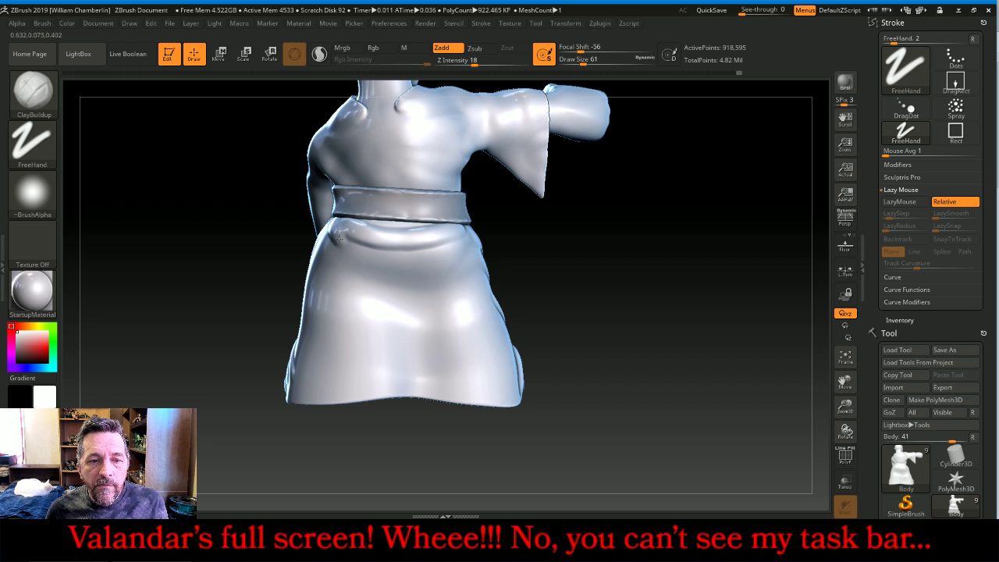
{"action": "mouse_move", "coordinate": [359, 256]}
{"action": "left_mouse_down"}
{"action": "mouse_move", "coordinate": [406, 266]}
{"action": "mouse_move", "coordinate": [446, 255]}
{"action": "mouse_move", "coordinate": [473, 232]}
{"action": "mouse_move", "coordinate": [457, 262]}
{"action": "mouse_move", "coordinate": [367, 300]}
{"action": "mouse_move", "coordinate": [407, 312]}
{"action": "mouse_move", "coordinate": [475, 271]}
{"action": "mouse_move", "coordinate": [458, 308]}
{"action": "mouse_move", "coordinate": [425, 335]}
{"action": "mouse_move", "coordinate": [384, 342]}
{"action": "left_mouse_up"}
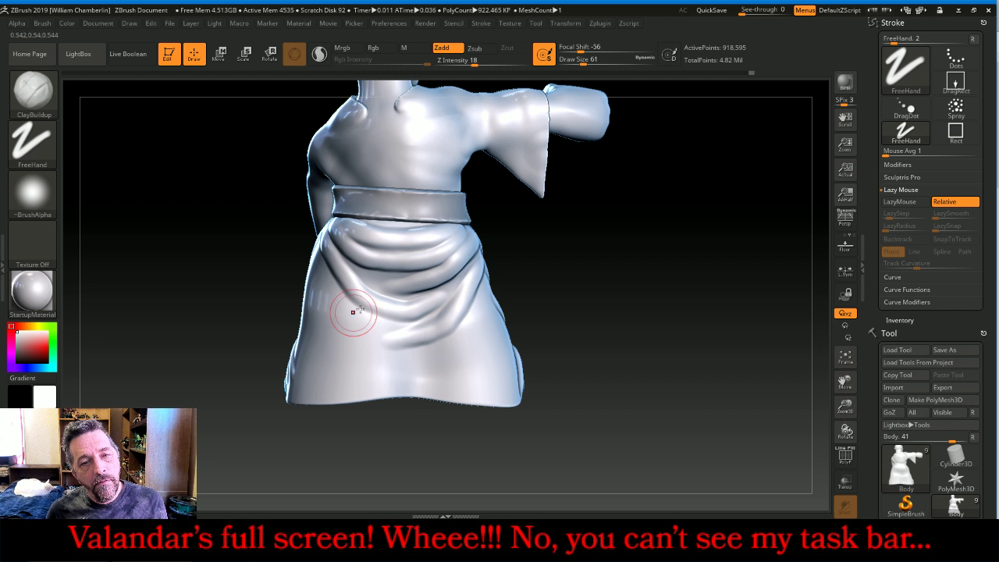
Sculpt long folds sweeping from both hips down the back and sides of the robe toward the hem
{"action": "left_click_drag", "start_coordinate": [535, 273], "coordinate": [609, 270]}
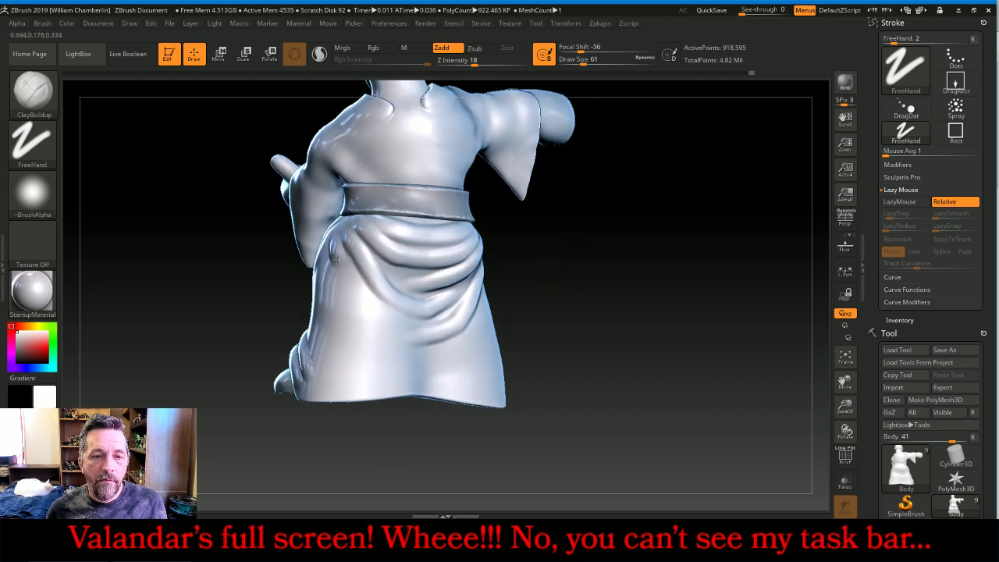
{"action": "mouse_move", "coordinate": [335, 258]}
{"action": "left_mouse_down"}
{"action": "mouse_move", "coordinate": [389, 355]}
{"action": "mouse_move", "coordinate": [423, 376]}
{"action": "left_mouse_up"}
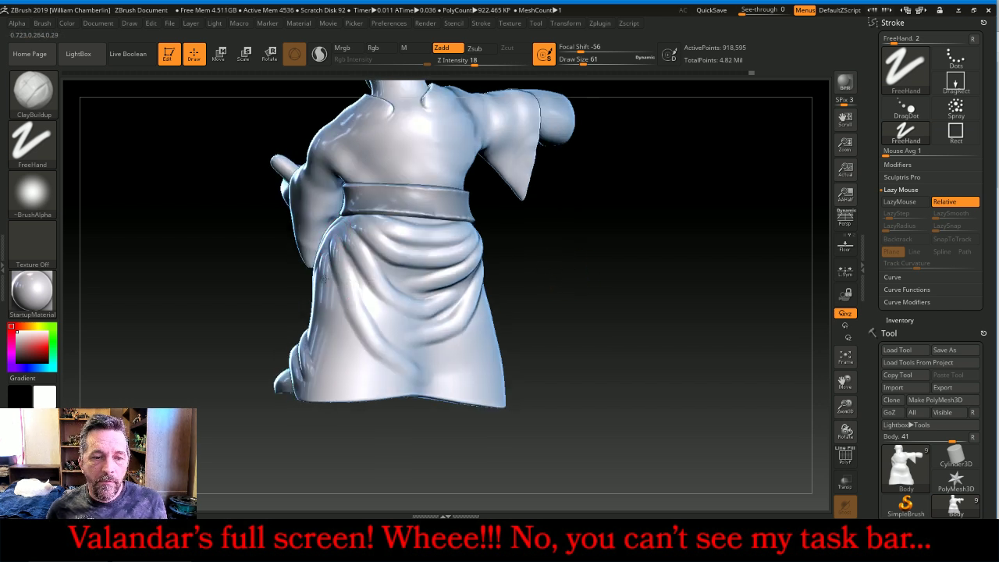
{"action": "left_click_drag", "start_coordinate": [620, 330], "coordinate": [592, 319]}
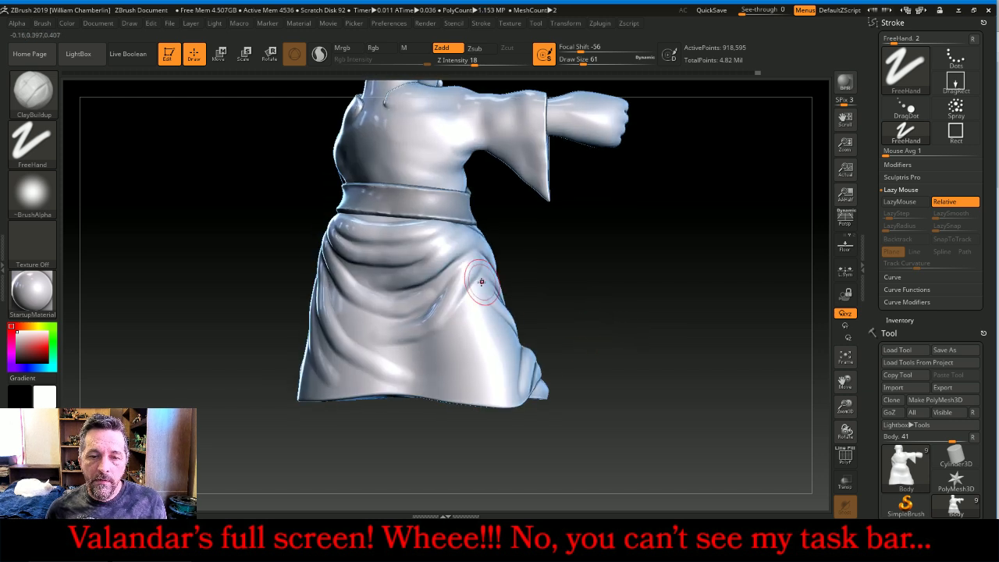
{"action": "left_click_drag", "start_coordinate": [482, 282], "coordinate": [453, 370]}
{"action": "left_click_drag", "start_coordinate": [490, 326], "coordinate": [491, 373]}
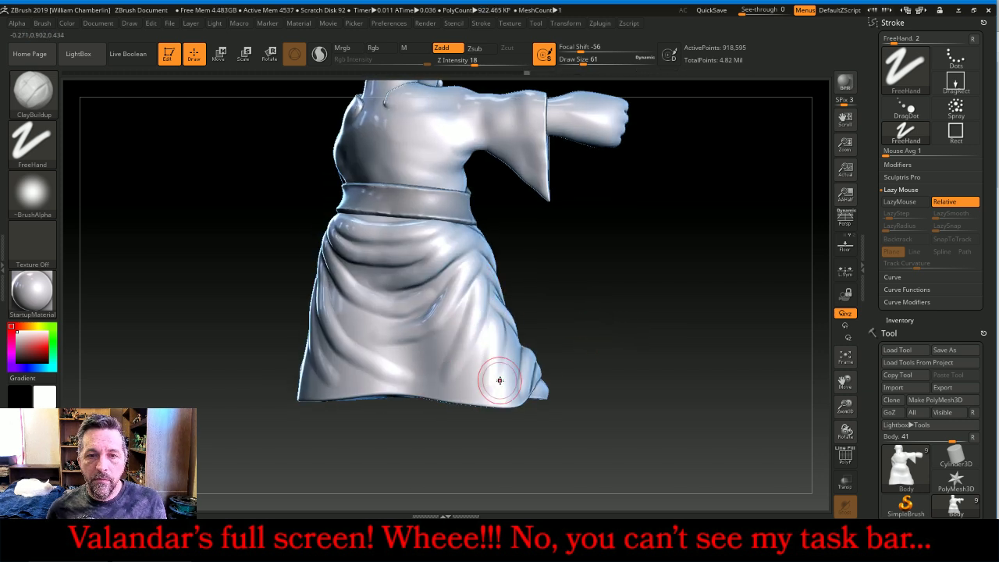
Smooth the fabric folds on the front of the robe's skirt and undo the last brush stroke
{"action": "mouse_move", "coordinate": [528, 281]}
{"action": "left_mouse_down"}
{"action": "mouse_move", "coordinate": [700, 241]}
{"action": "mouse_move", "coordinate": [761, 246]}
{"action": "mouse_move", "coordinate": [738, 253]}
{"action": "left_mouse_up"}
{"action": "key", "text": "shift"}
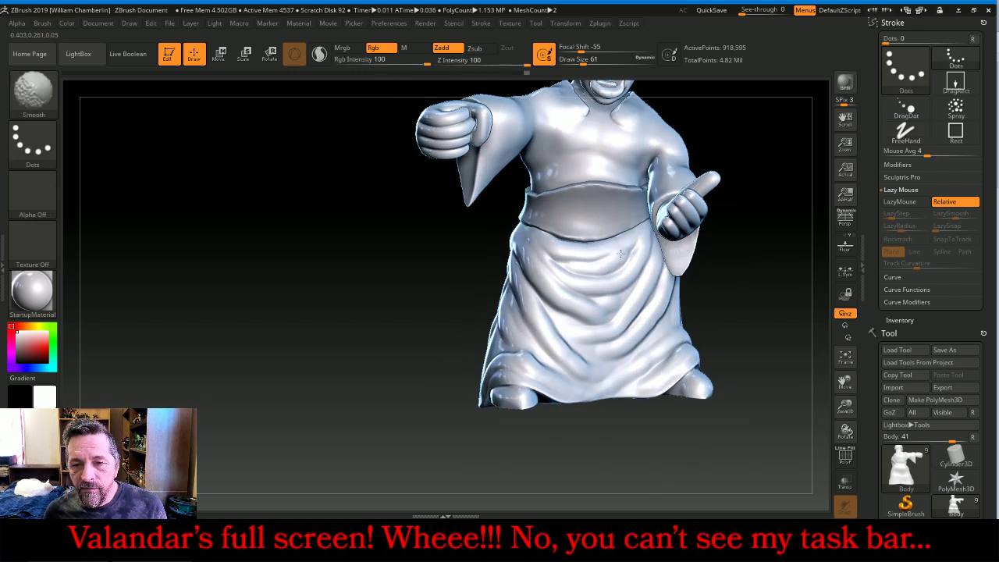
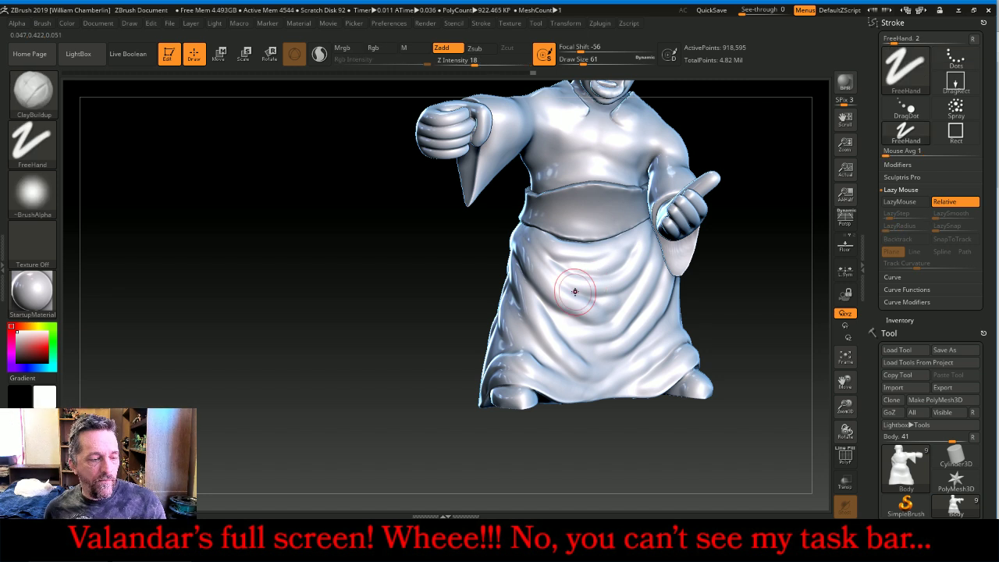
{"action": "key", "text": "ctrl+z"}
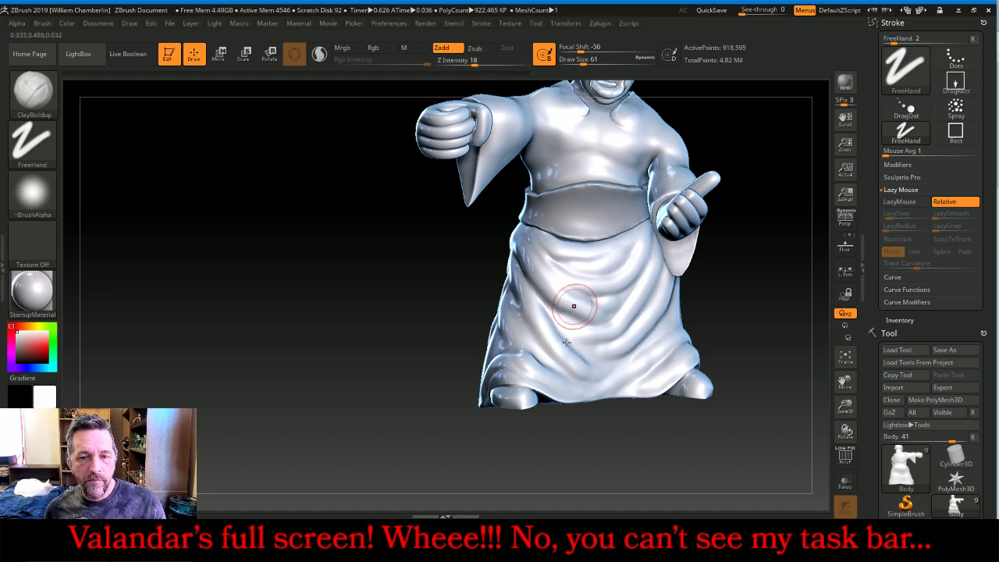
Smooth the draped folds across the back of the robe's skirt with the Smooth brush
{"action": "left_click_drag", "start_coordinate": [428, 330], "coordinate": [358, 322]}
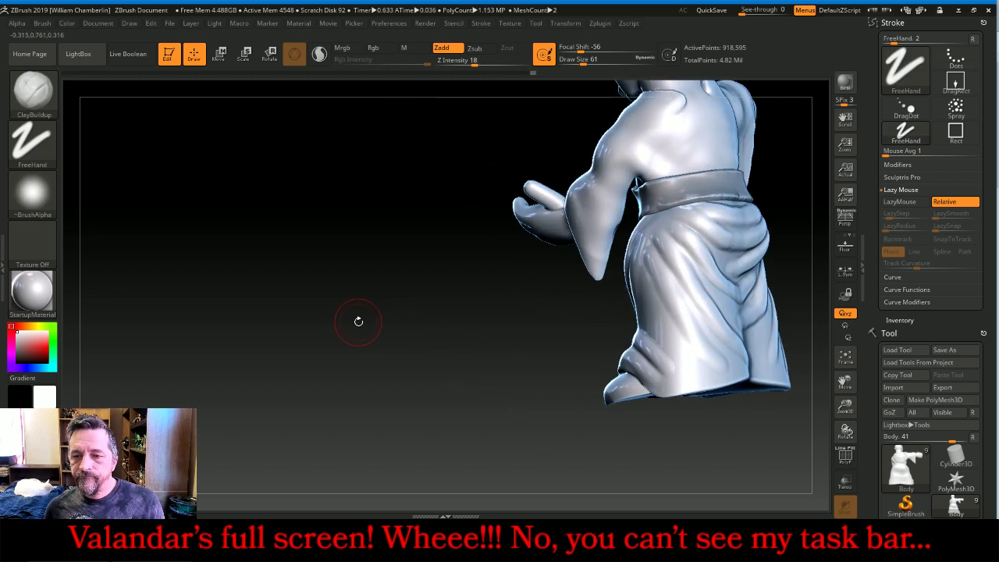
{"action": "left_click_drag", "start_coordinate": [845, 382], "coordinate": [667, 389]}
{"action": "left_click_drag", "start_coordinate": [727, 383], "coordinate": [656, 381]}
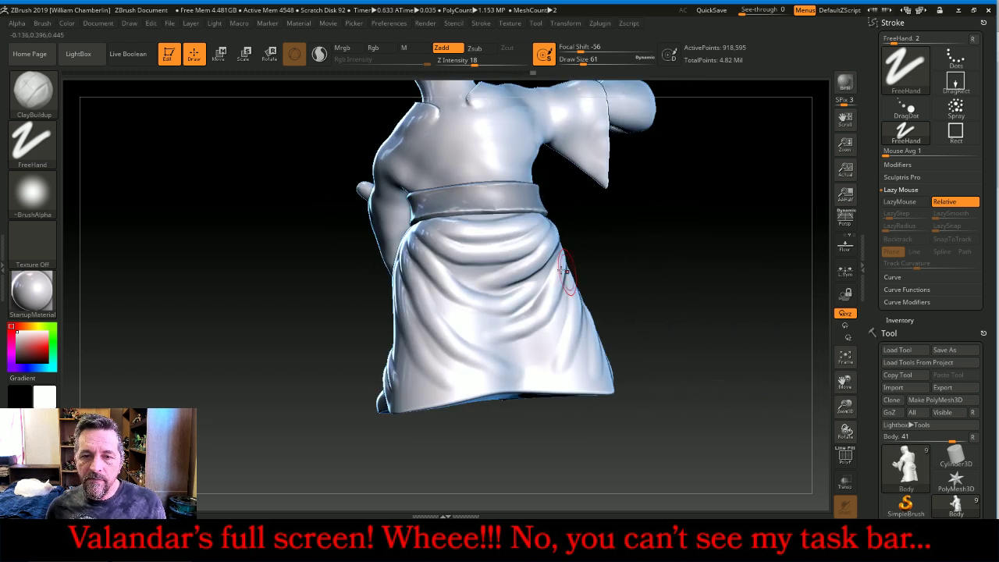
{"action": "left_click_drag", "start_coordinate": [492, 258], "coordinate": [525, 262], "text": "shift"}
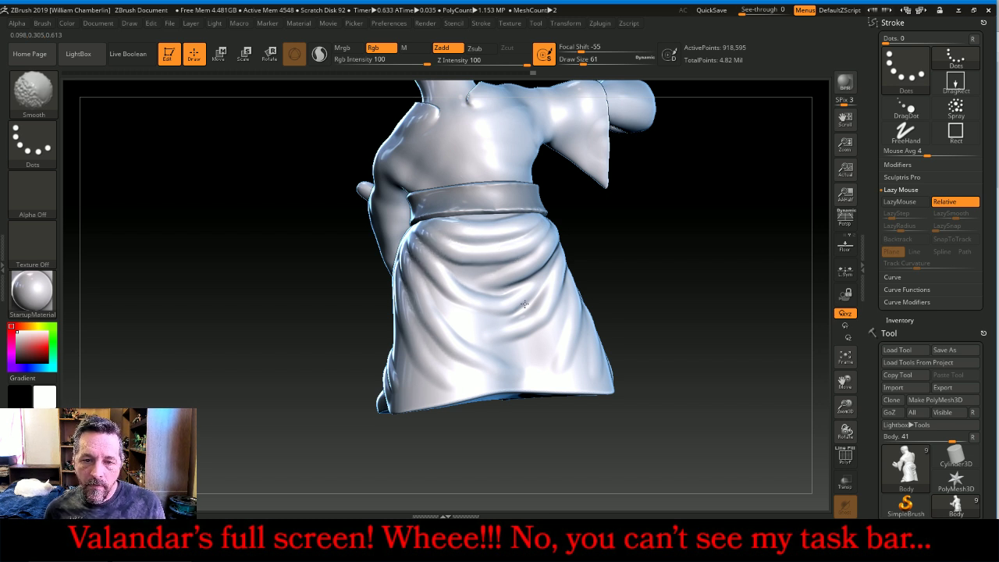
{"action": "key", "text": "shift"}
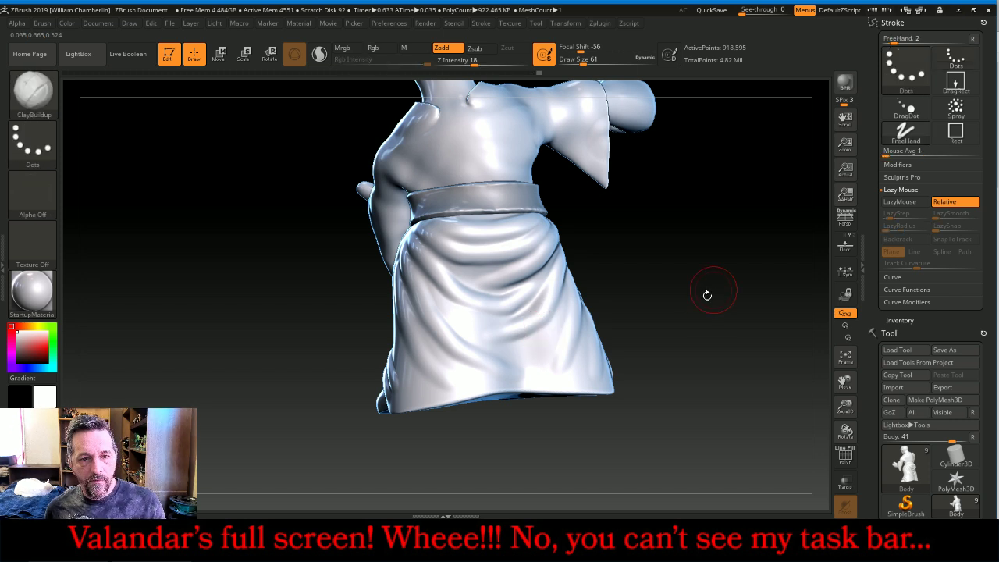
Build up fabric folds across the chest and from the armpit of the outstretched arm with the ClayBuildup brush
{"action": "mouse_move", "coordinate": [693, 262]}
{"action": "left_mouse_down"}
{"action": "mouse_move", "coordinate": [741, 252]}
{"action": "mouse_move", "coordinate": [773, 283]}
{"action": "left_mouse_up"}
{"action": "left_click_drag", "start_coordinate": [844, 383], "coordinate": [803, 438]}
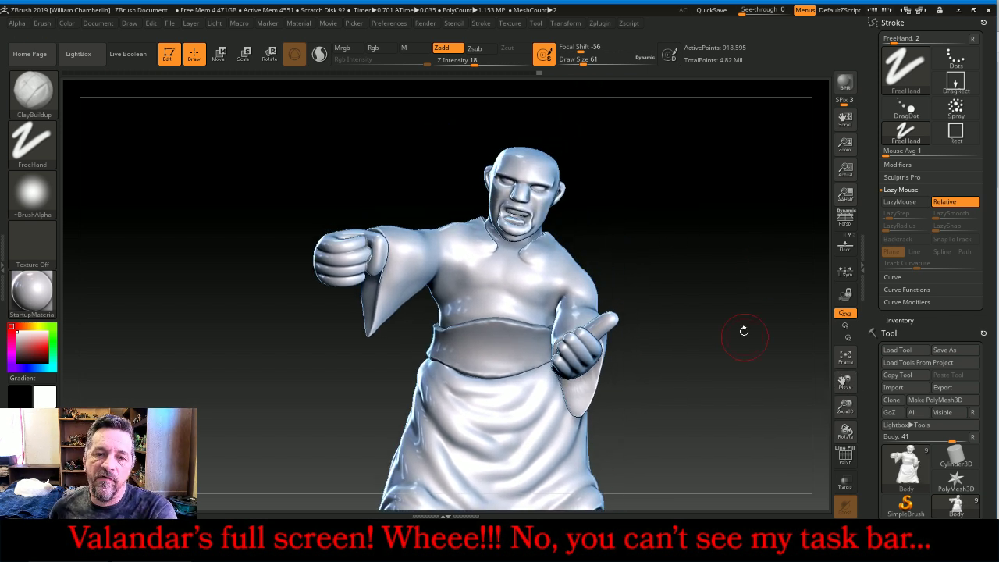
{"action": "left_click_drag", "start_coordinate": [745, 330], "coordinate": [695, 315]}
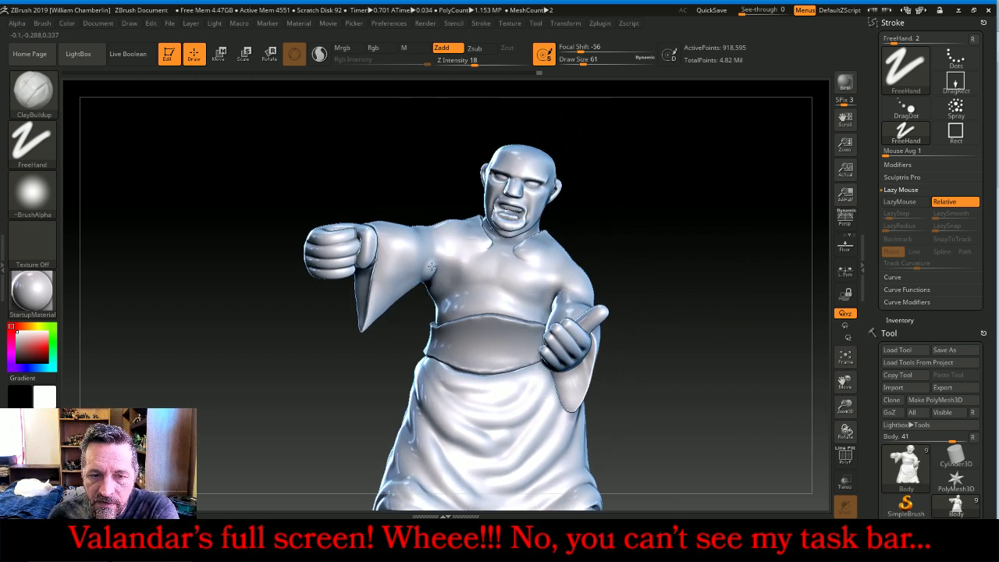
{"action": "mouse_move", "coordinate": [432, 267]}
{"action": "left_mouse_down"}
{"action": "mouse_move", "coordinate": [434, 249]}
{"action": "mouse_move", "coordinate": [434, 279]}
{"action": "mouse_move", "coordinate": [445, 270]}
{"action": "mouse_move", "coordinate": [466, 283]}
{"action": "left_mouse_up"}
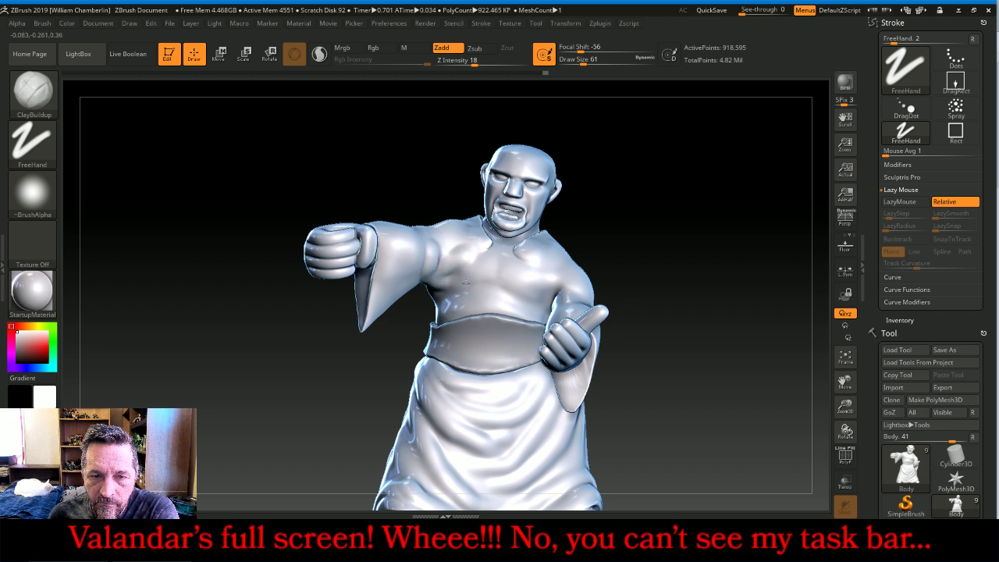
{"action": "mouse_move", "coordinate": [636, 267]}
{"action": "left_mouse_down"}
{"action": "mouse_move", "coordinate": [676, 263]}
{"action": "mouse_move", "coordinate": [656, 269]}
{"action": "left_mouse_up"}
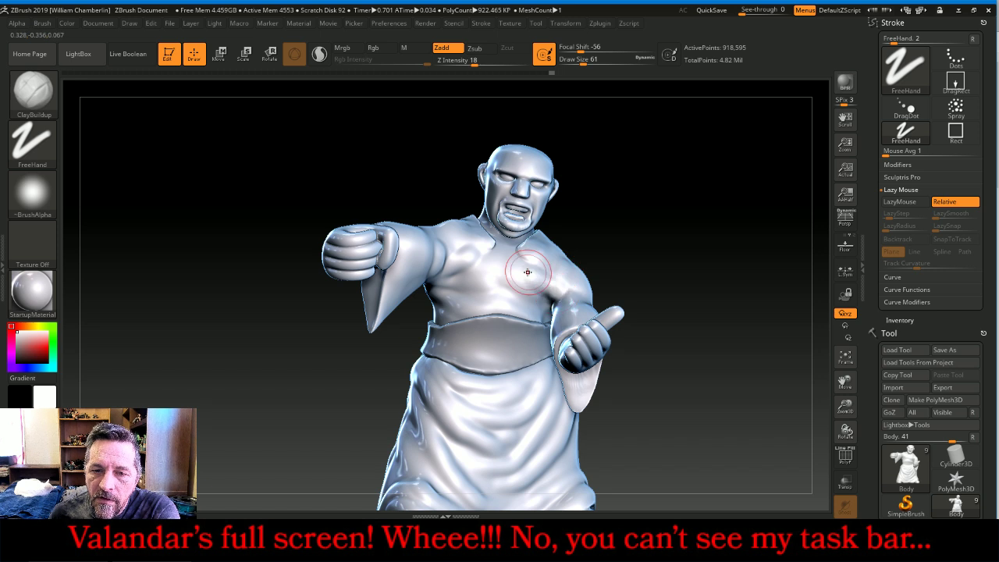
{"action": "left_click_drag", "start_coordinate": [677, 253], "coordinate": [663, 268]}
{"action": "mouse_move", "coordinate": [640, 301]}
{"action": "left_mouse_down"}
{"action": "mouse_move", "coordinate": [582, 277]}
{"action": "mouse_move", "coordinate": [590, 328]}
{"action": "left_mouse_up"}
{"action": "left_click_drag", "start_coordinate": [670, 234], "coordinate": [752, 176]}
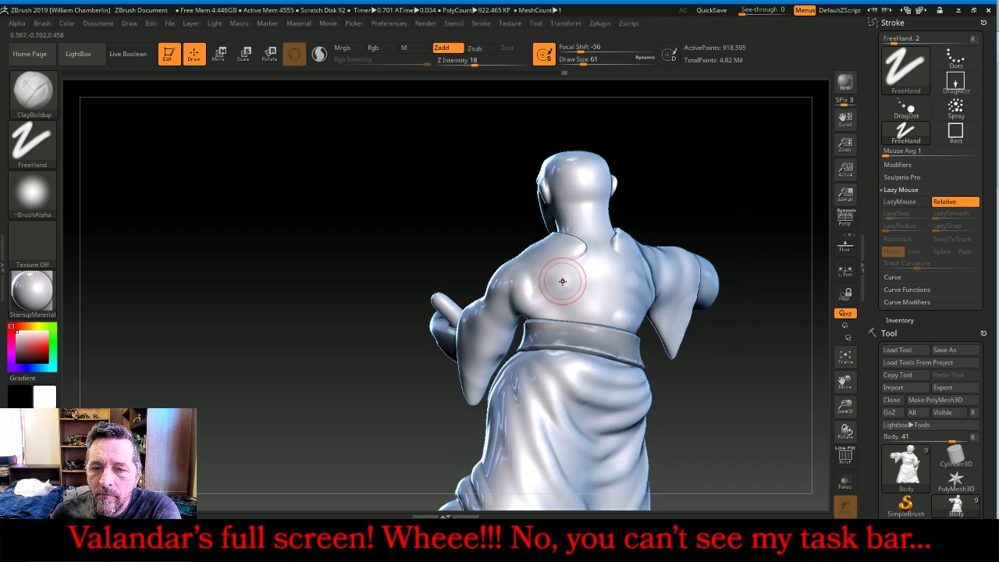
Build up fabric folds on the upper back and the bent arm's sleeve with the ClayBuildup brush
{"action": "mouse_move", "coordinate": [679, 223]}
{"action": "left_mouse_down"}
{"action": "mouse_move", "coordinate": [740, 179]}
{"action": "mouse_move", "coordinate": [534, 275]}
{"action": "mouse_move", "coordinate": [502, 319]}
{"action": "left_mouse_up"}
{"action": "left_click_drag", "start_coordinate": [430, 228], "coordinate": [435, 251]}
{"action": "mouse_move", "coordinate": [427, 212]}
{"action": "left_mouse_down"}
{"action": "mouse_move", "coordinate": [419, 223]}
{"action": "mouse_move", "coordinate": [441, 267]}
{"action": "left_mouse_up"}
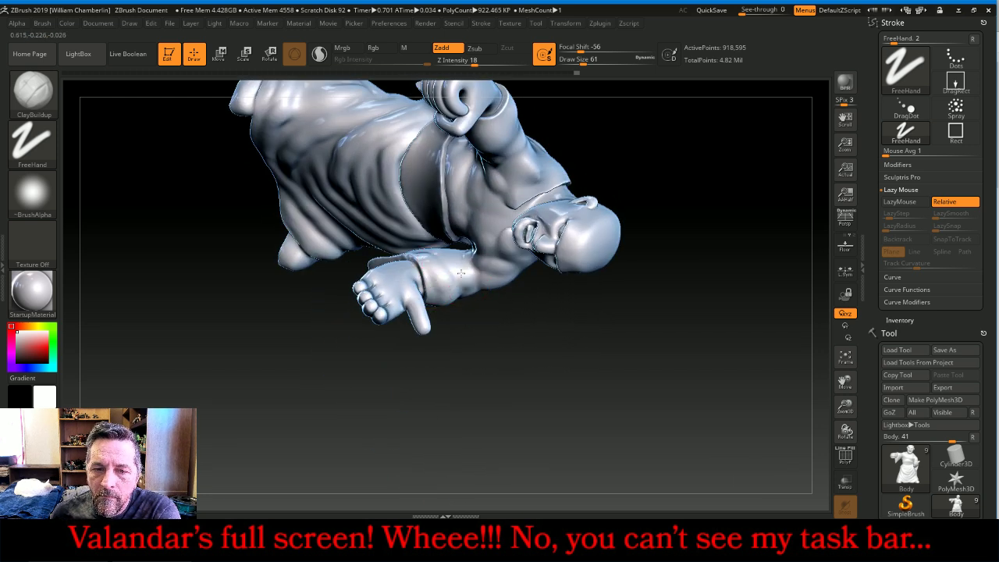
{"action": "left_click_drag", "start_coordinate": [617, 209], "coordinate": [731, 234]}
{"action": "left_click_drag", "start_coordinate": [844, 383], "coordinate": [826, 504]}
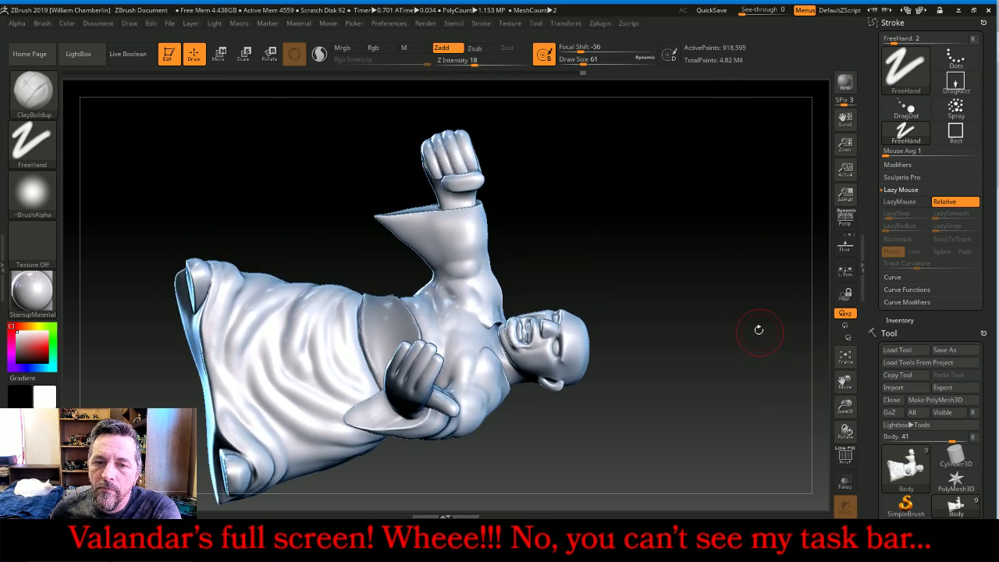
Add bunched fabric folds around the outstretched arm's sleeve with the ClayBuildup brush
{"action": "left_click_drag", "start_coordinate": [758, 331], "coordinate": [705, 290]}
{"action": "right_click_drag", "start_coordinate": [526, 264], "coordinate": [528, 248]}
{"action": "left_click_drag", "start_coordinate": [588, 236], "coordinate": [645, 225]}
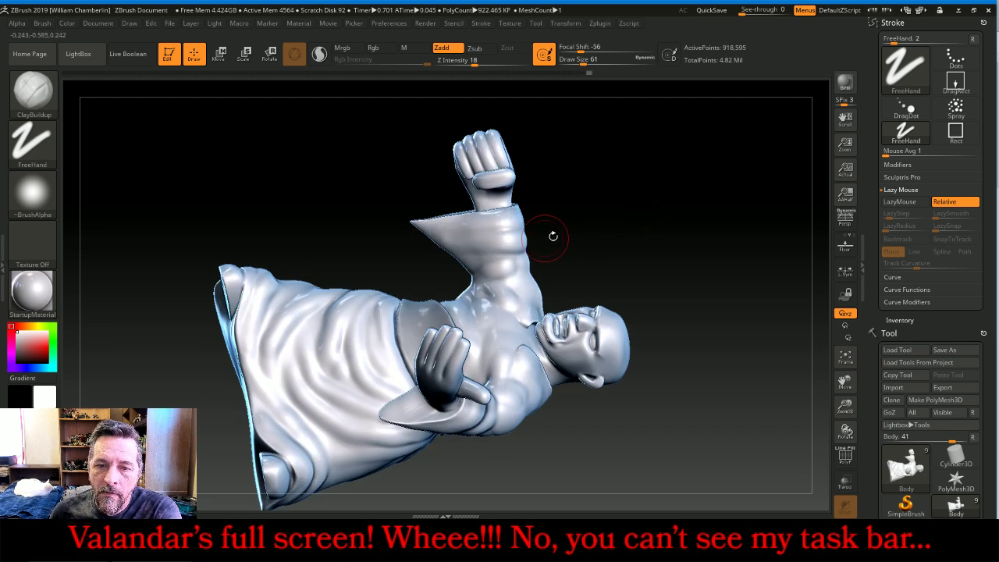
{"action": "left_click_drag", "start_coordinate": [551, 232], "coordinate": [588, 213]}
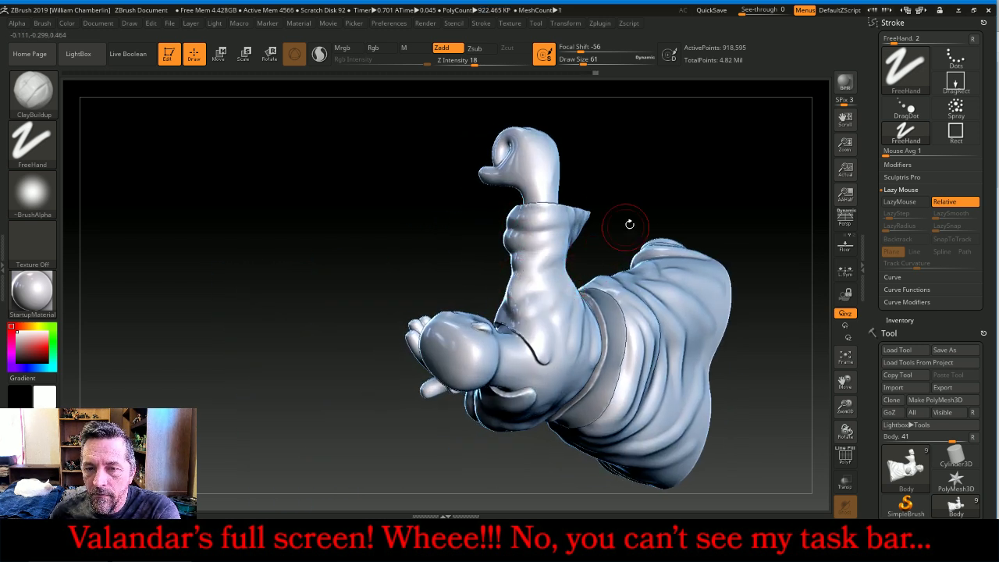
{"action": "mouse_move", "coordinate": [627, 223]}
{"action": "left_mouse_down"}
{"action": "mouse_move", "coordinate": [696, 130]}
{"action": "mouse_move", "coordinate": [678, 238]}
{"action": "mouse_move", "coordinate": [669, 241]}
{"action": "left_mouse_up"}
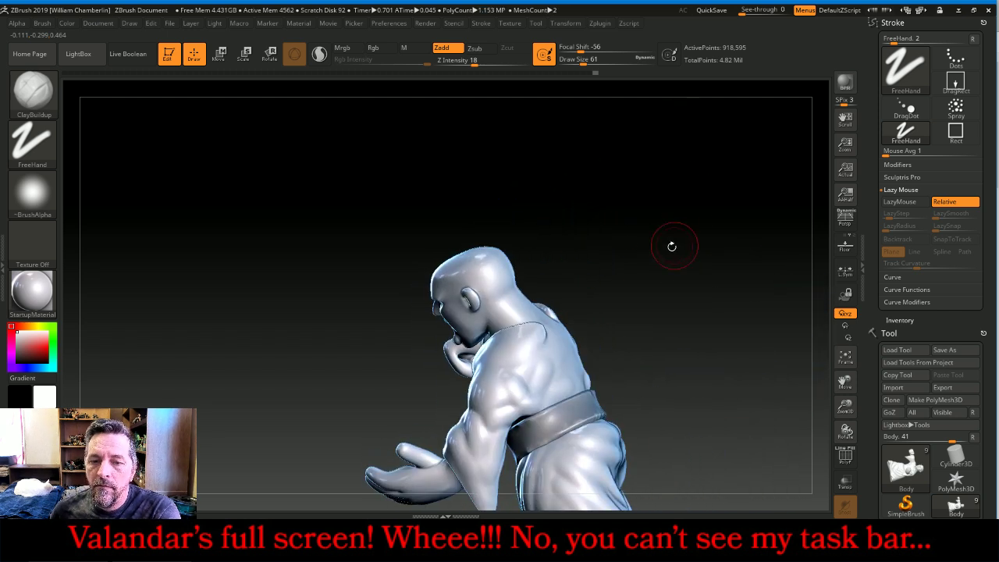
Smooth the sculpted folds on the sleeves, back and chest, then fit the whole figure in view
{"action": "key", "text": "shift"}
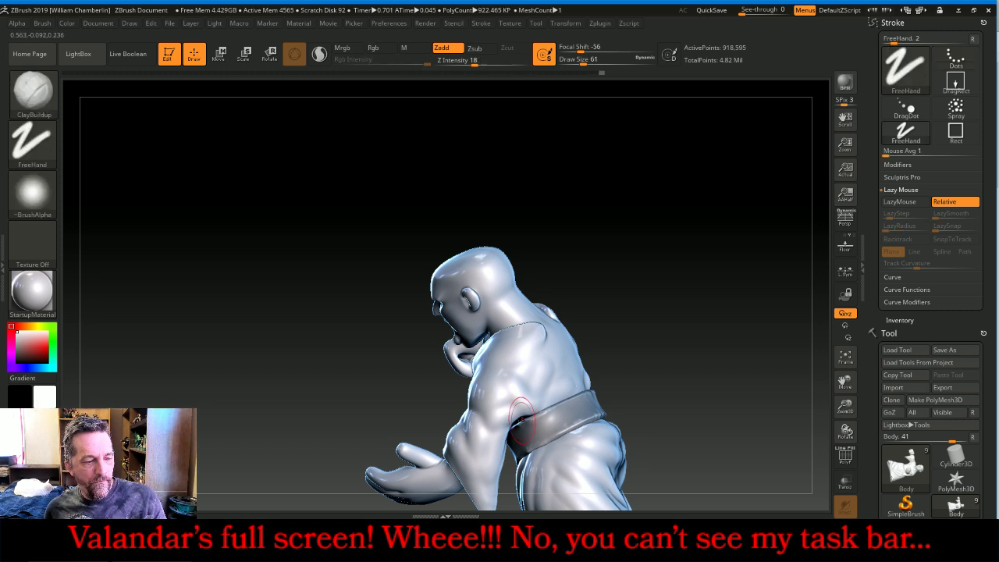
{"action": "key", "text": "shift"}
{"action": "left_click_drag", "start_coordinate": [746, 206], "coordinate": [695, 230]}
{"action": "key", "text": "shift"}
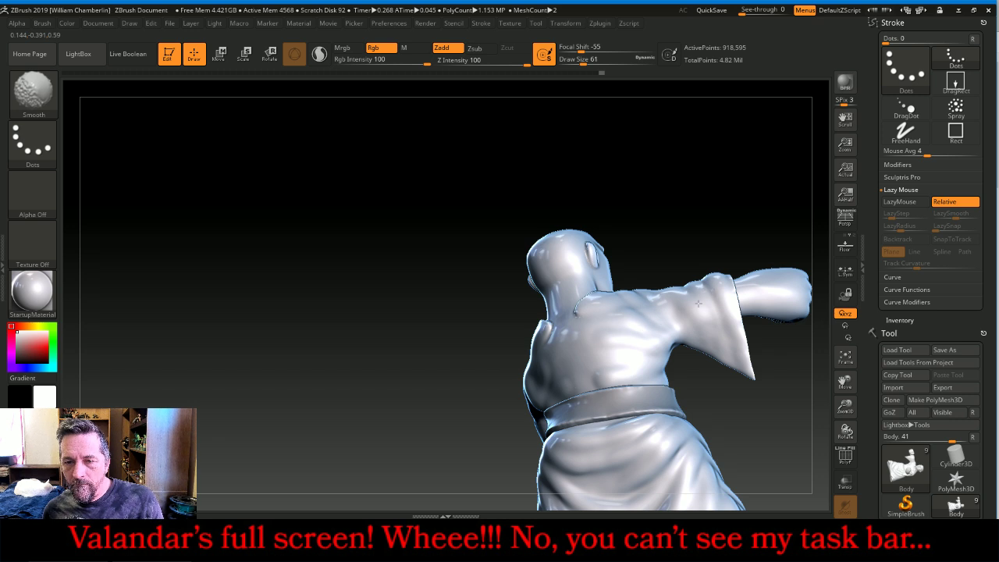
{"action": "key", "text": "shift"}
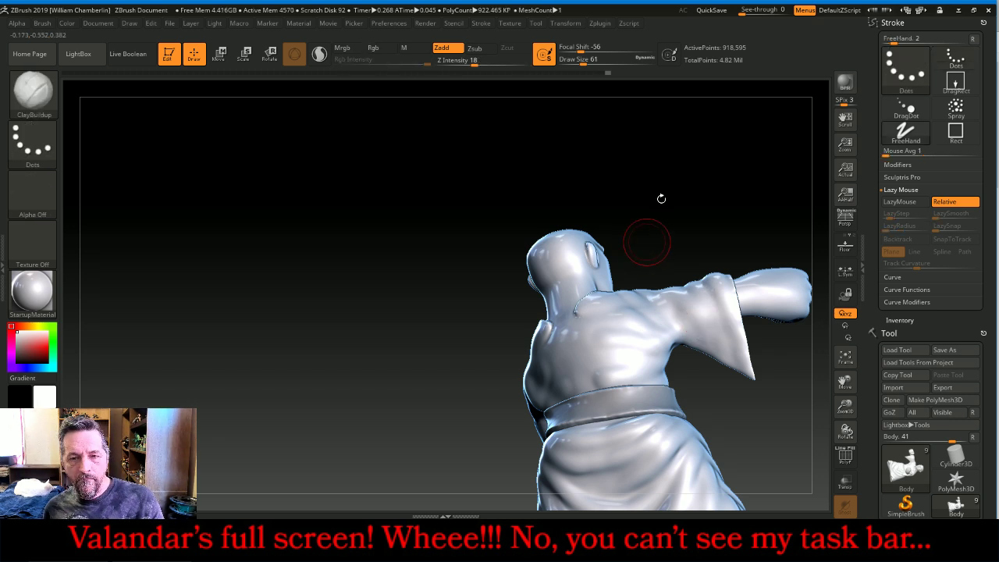
{"action": "mouse_move", "coordinate": [614, 172]}
{"action": "left_mouse_down"}
{"action": "mouse_move", "coordinate": [630, 156]}
{"action": "mouse_move", "coordinate": [711, 139]}
{"action": "mouse_move", "coordinate": [691, 228]}
{"action": "left_mouse_up"}
{"action": "key", "text": "shift"}
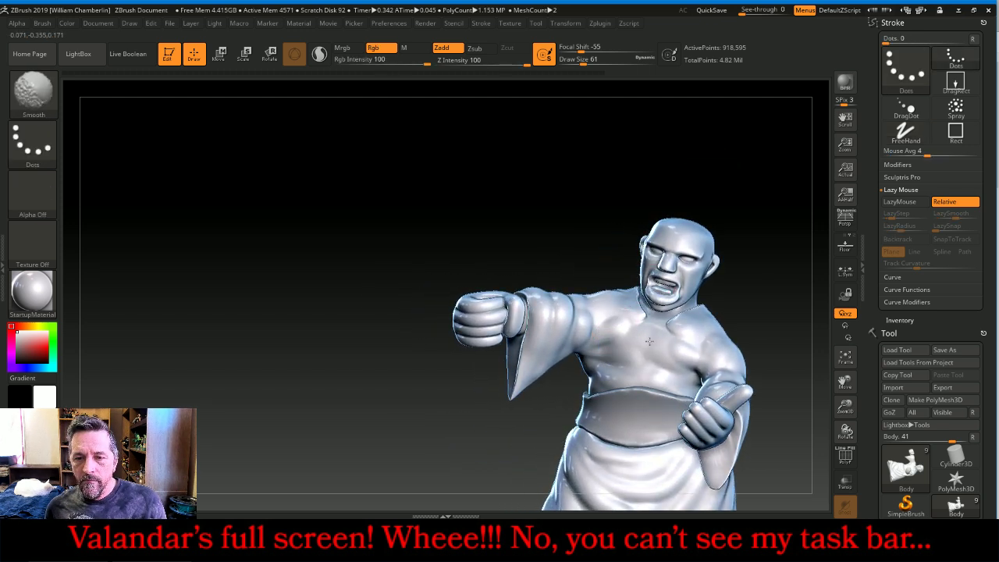
{"action": "key", "text": "f"}
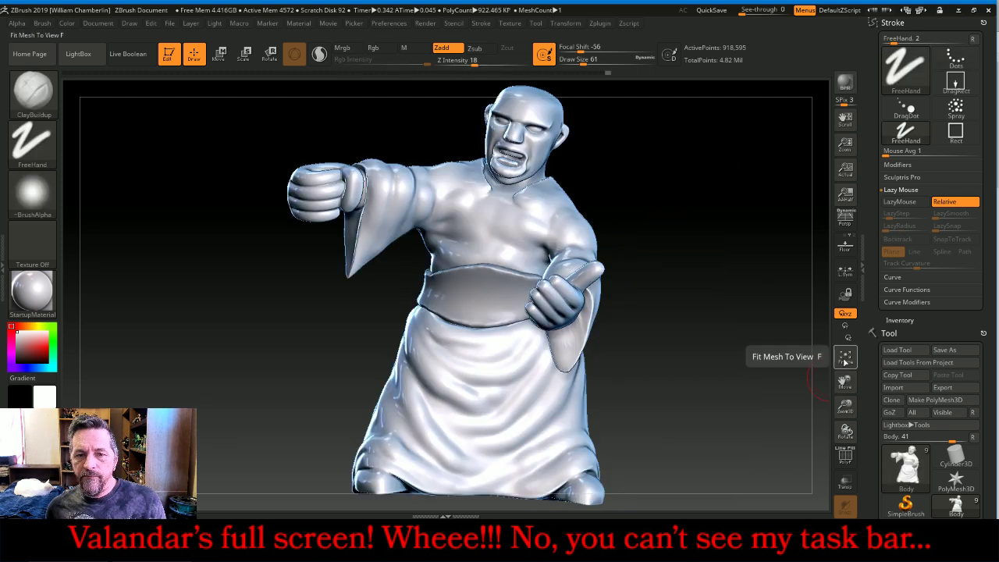
{"action": "left_click_drag", "start_coordinate": [773, 351], "coordinate": [770, 355]}
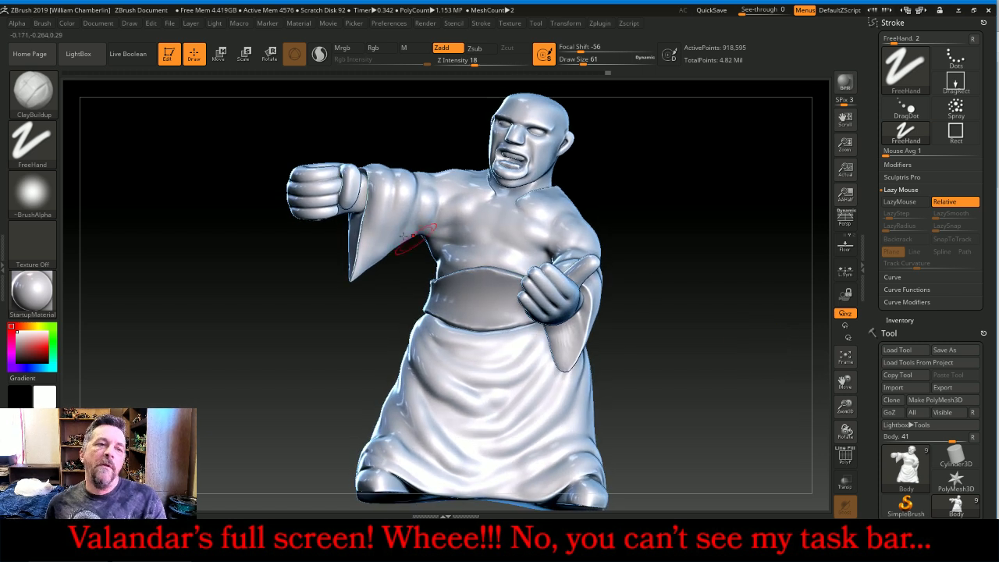
Choose the Slash3 brush, turn off LazyMouse, and set Z Intensity to 14 and Draw Size to 49
{"action": "left_click", "coordinate": [30, 90]}
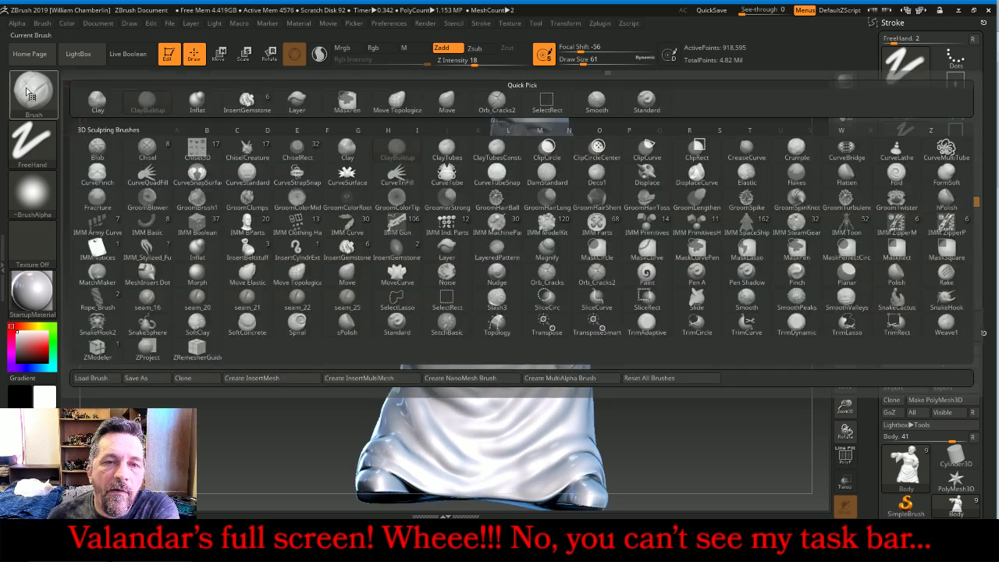
{"action": "left_click", "coordinate": [497, 299]}
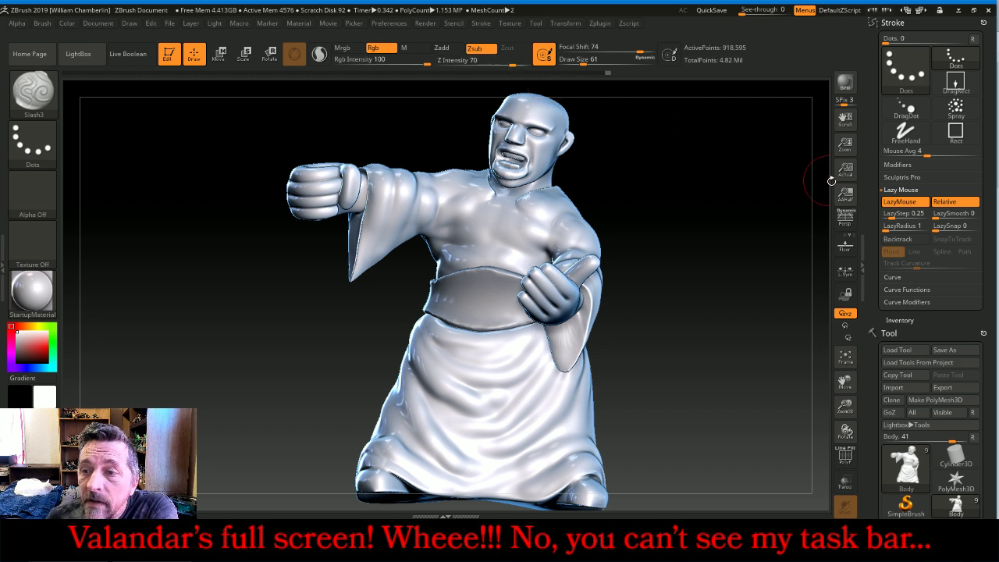
{"action": "left_click", "coordinate": [900, 202]}
{"action": "left_click", "coordinate": [484, 61]}
{"action": "type", "text": "26"}
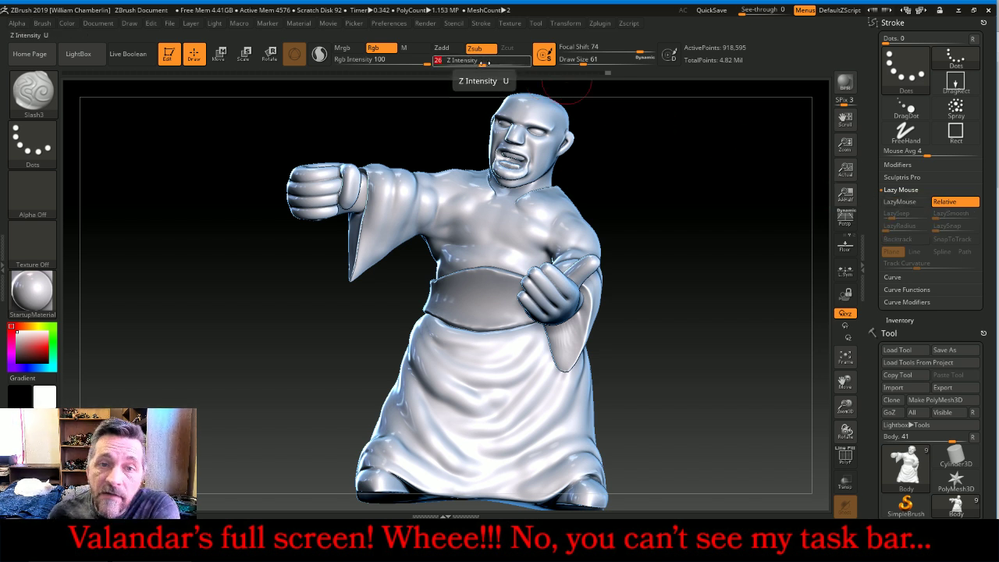
{"action": "left_click", "coordinate": [470, 62]}
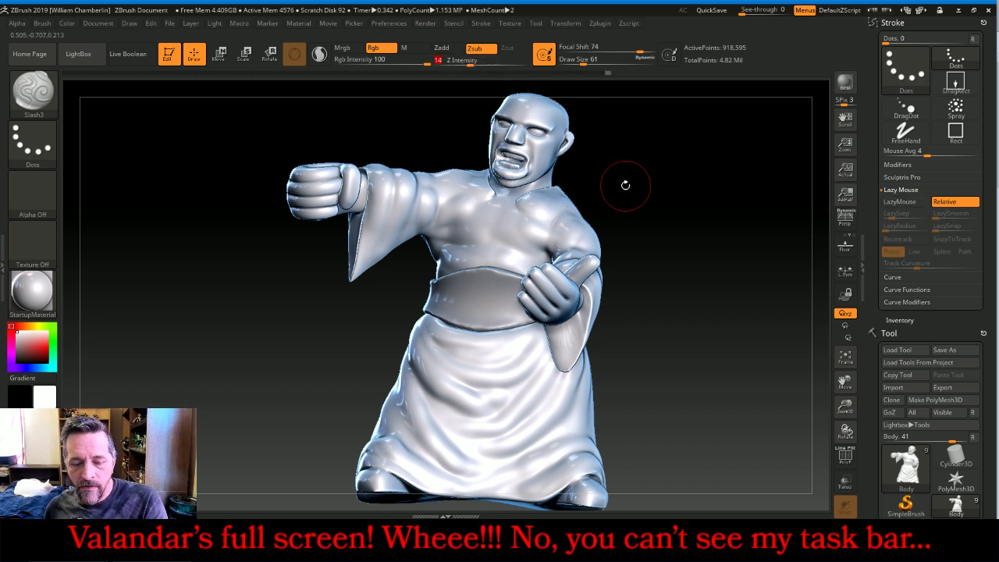
{"action": "key", "text": "Return"}
{"action": "key", "text": "bracketleft"}
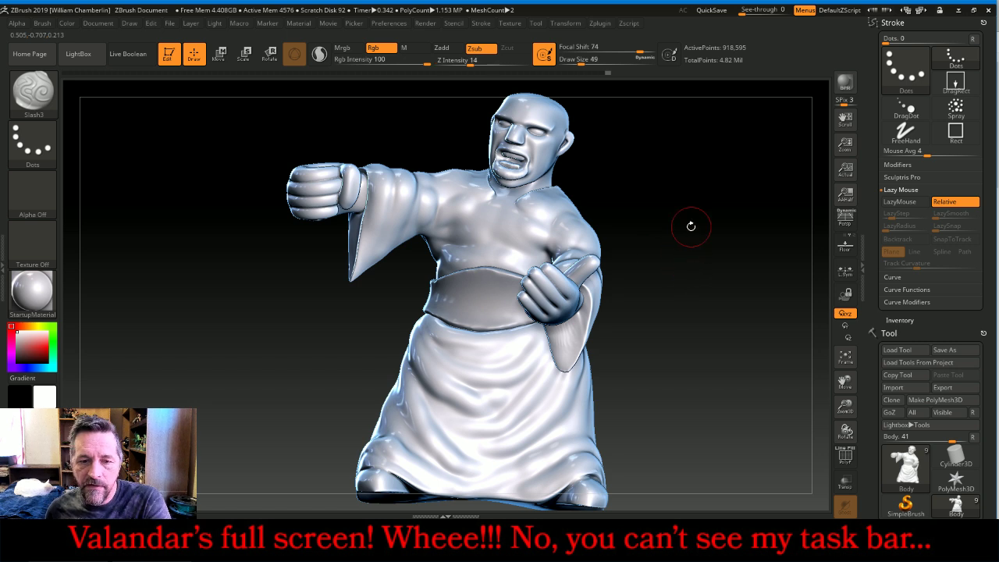
Turn LazyMouse on for the Slash3 brush and set its Z Intensity to 27
{"action": "left_click_drag", "start_coordinate": [691, 226], "coordinate": [673, 242]}
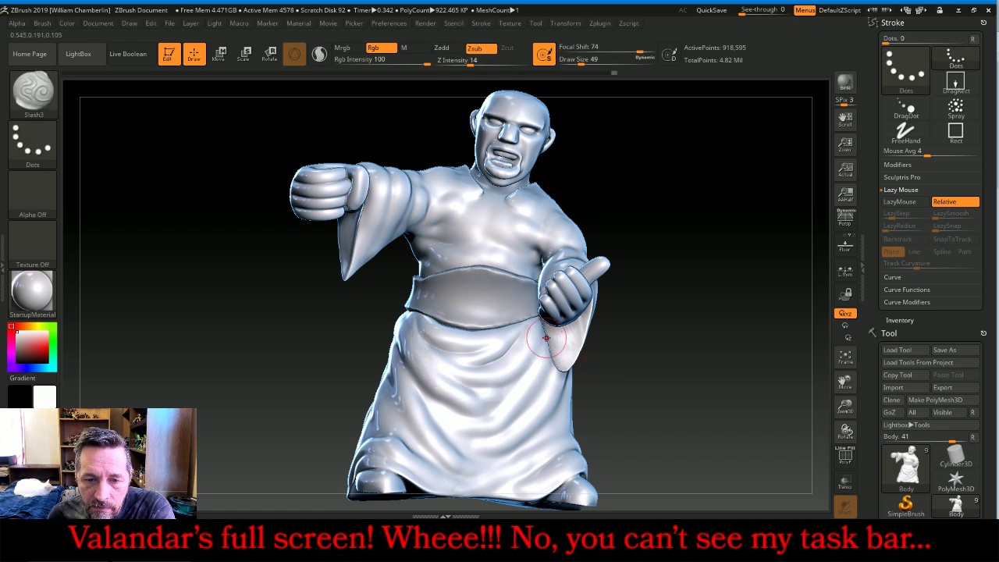
{"action": "left_click", "coordinate": [907, 201]}
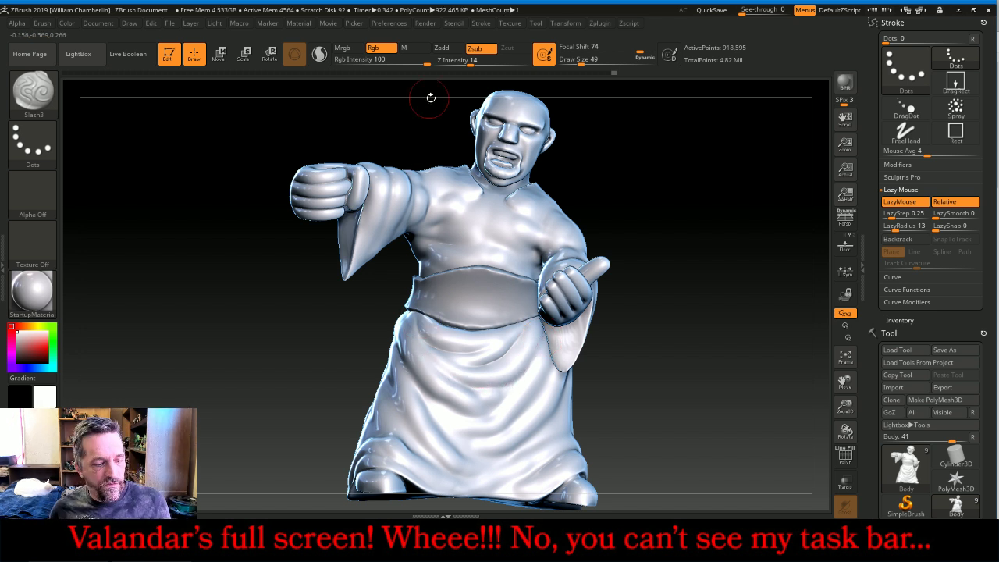
{"action": "left_click_drag", "start_coordinate": [473, 60], "coordinate": [485, 61]}
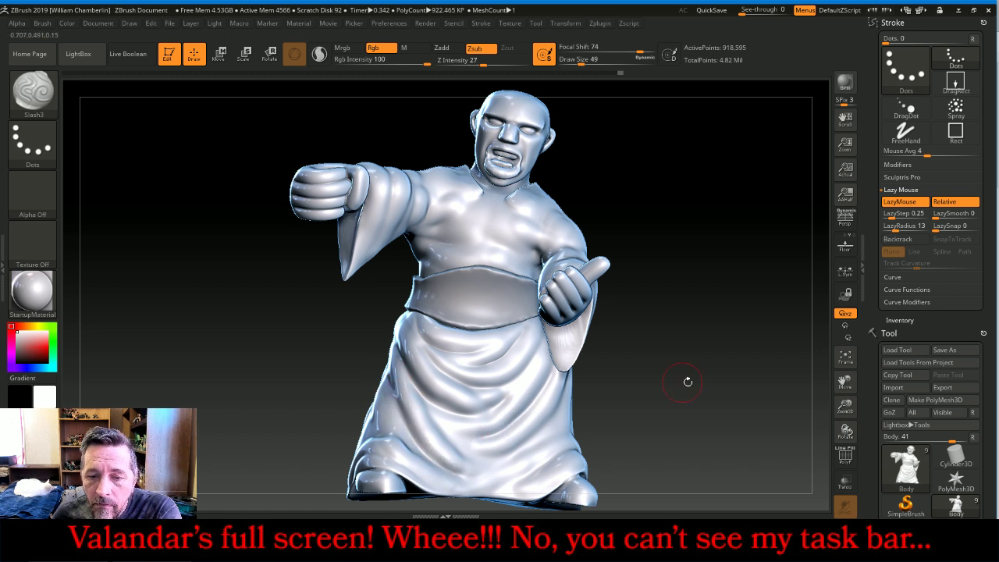
Carve creases between the skirt folds on the front and near the hem with the Slash3 brush
{"action": "left_click_drag", "start_coordinate": [688, 382], "coordinate": [642, 378]}
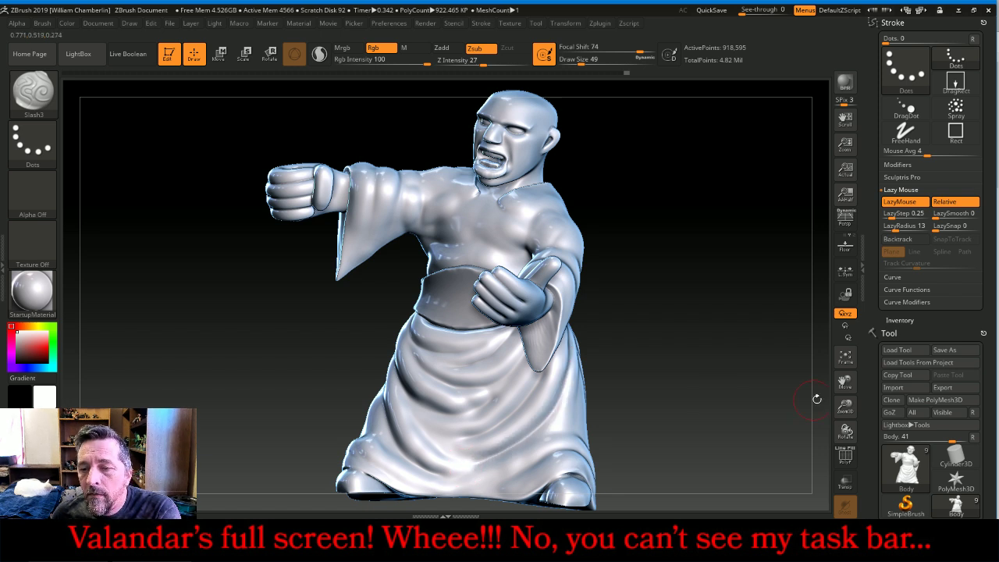
{"action": "left_click_drag", "start_coordinate": [845, 388], "coordinate": [835, 278]}
{"action": "left_click_drag", "start_coordinate": [772, 321], "coordinate": [758, 357]}
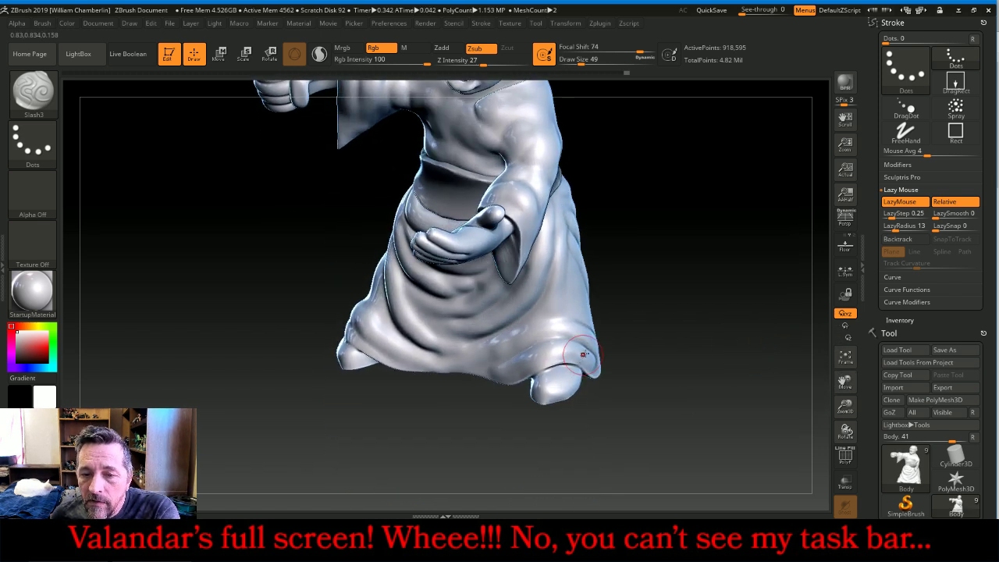
{"action": "left_click_drag", "start_coordinate": [616, 344], "coordinate": [651, 336]}
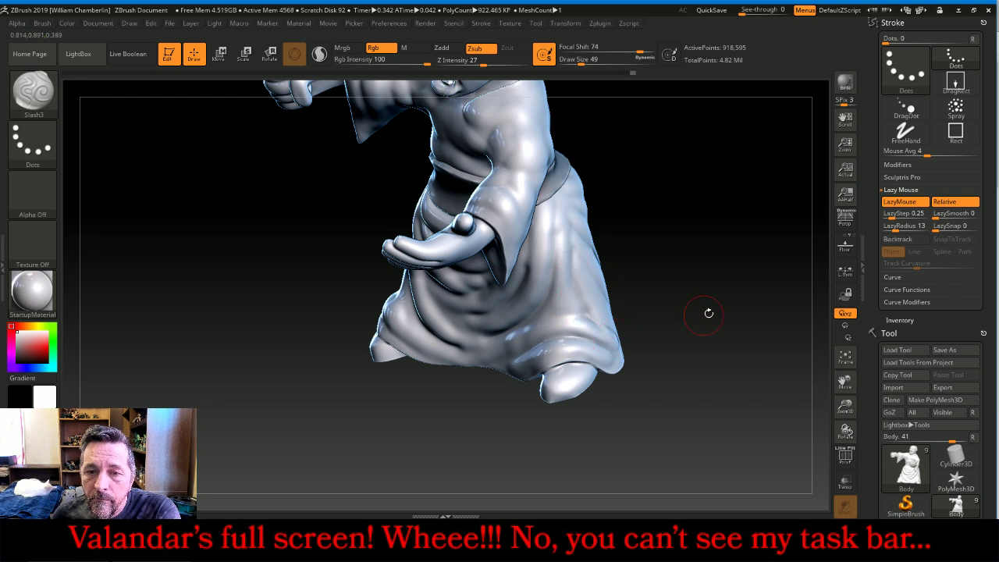
Cut creases into the skirt folds on the side beneath the outstretched arm, from the waistband toward the hem
{"action": "mouse_move", "coordinate": [708, 312]}
{"action": "left_mouse_down"}
{"action": "mouse_move", "coordinate": [734, 308]}
{"action": "mouse_move", "coordinate": [489, 358]}
{"action": "left_mouse_up"}
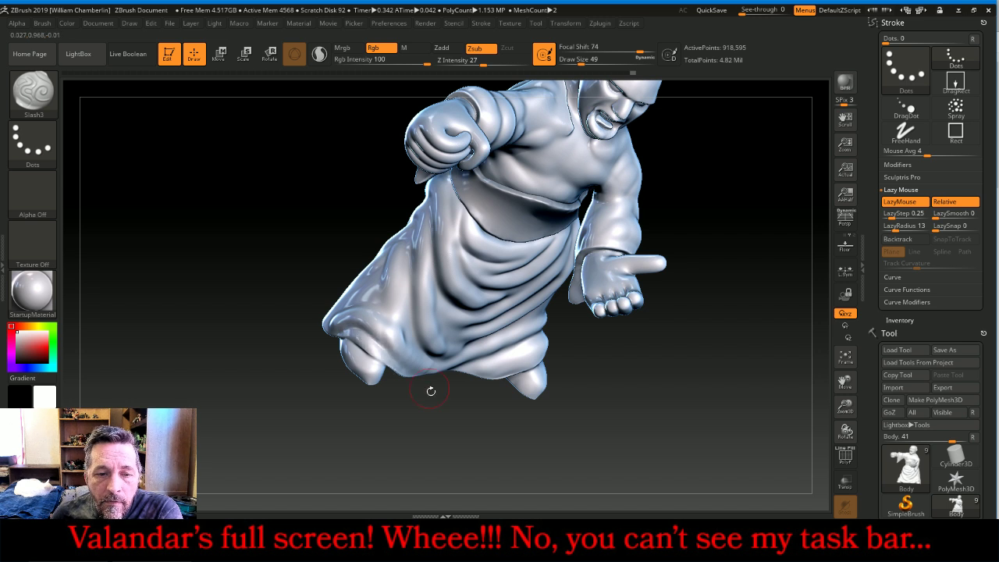
{"action": "left_click_drag", "start_coordinate": [407, 394], "coordinate": [396, 399]}
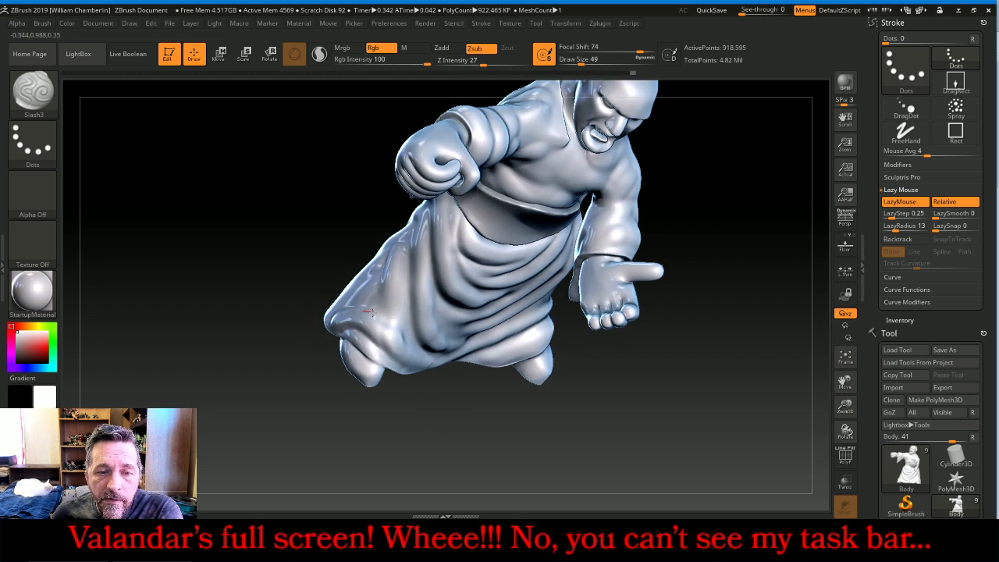
{"action": "left_click_drag", "start_coordinate": [373, 312], "coordinate": [397, 331]}
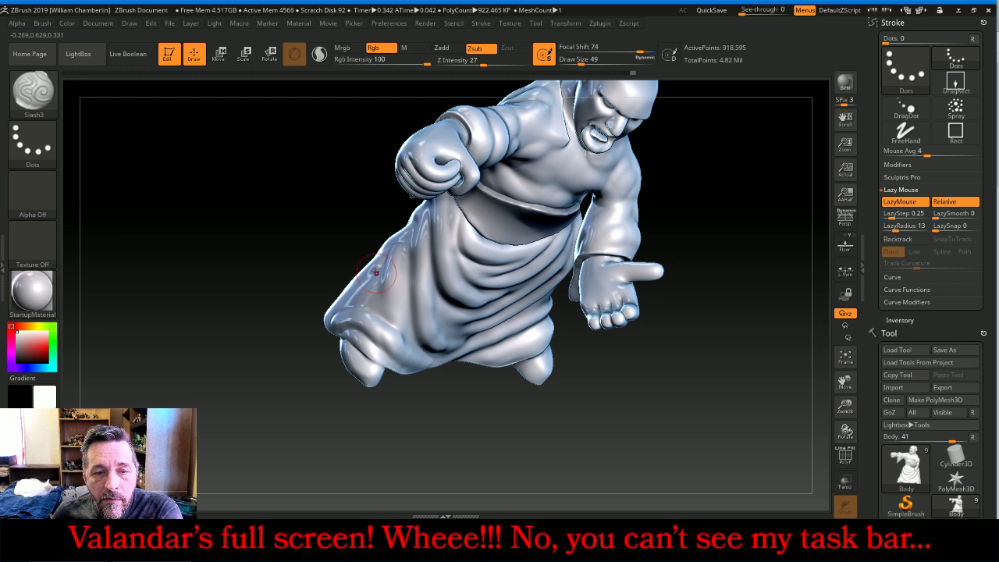
{"action": "right_click_drag", "start_coordinate": [378, 351], "coordinate": [414, 305]}
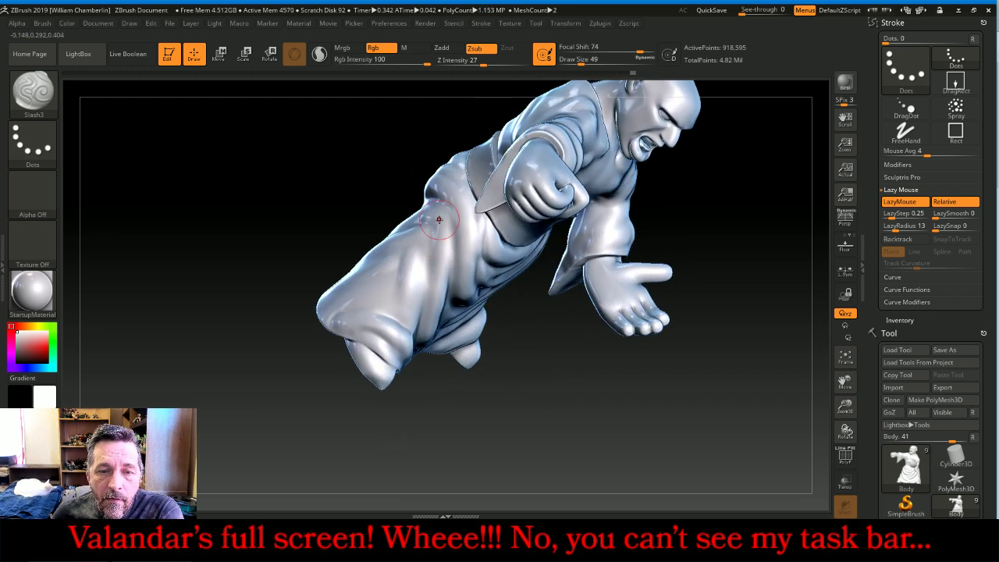
{"action": "mouse_move", "coordinate": [440, 221]}
{"action": "left_mouse_down"}
{"action": "mouse_move", "coordinate": [422, 318]}
{"action": "mouse_move", "coordinate": [422, 240]}
{"action": "mouse_move", "coordinate": [402, 270]}
{"action": "left_mouse_up"}
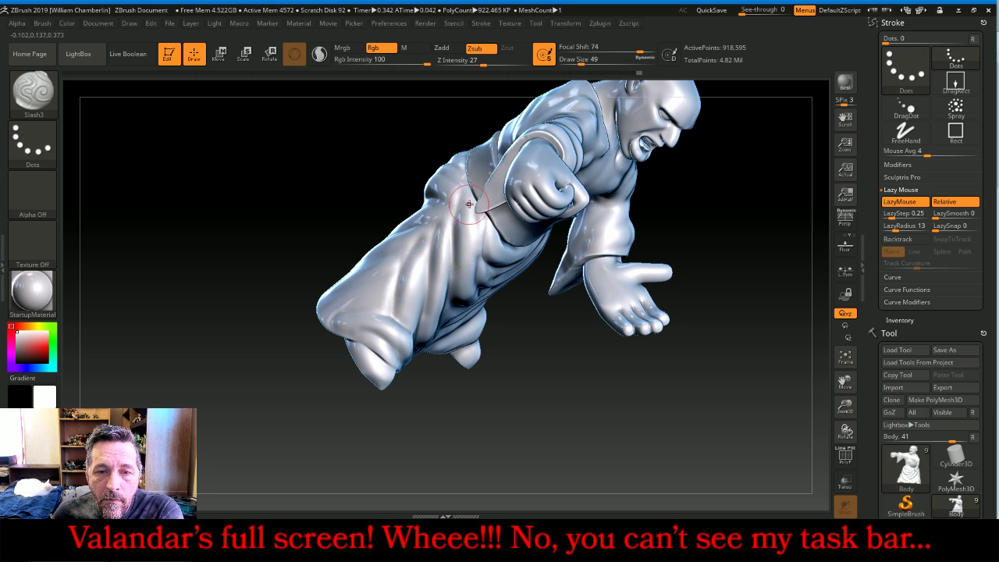
{"action": "left_click_drag", "start_coordinate": [482, 384], "coordinate": [471, 192]}
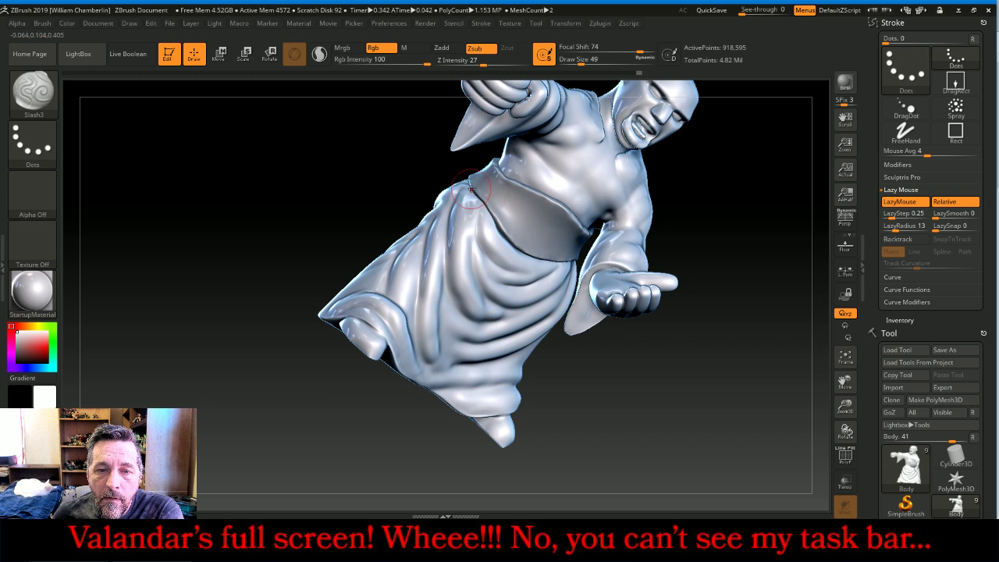
Carve long creases down the skirt from the hip on the side beneath the bent arm
{"action": "left_click_drag", "start_coordinate": [652, 465], "coordinate": [608, 412]}
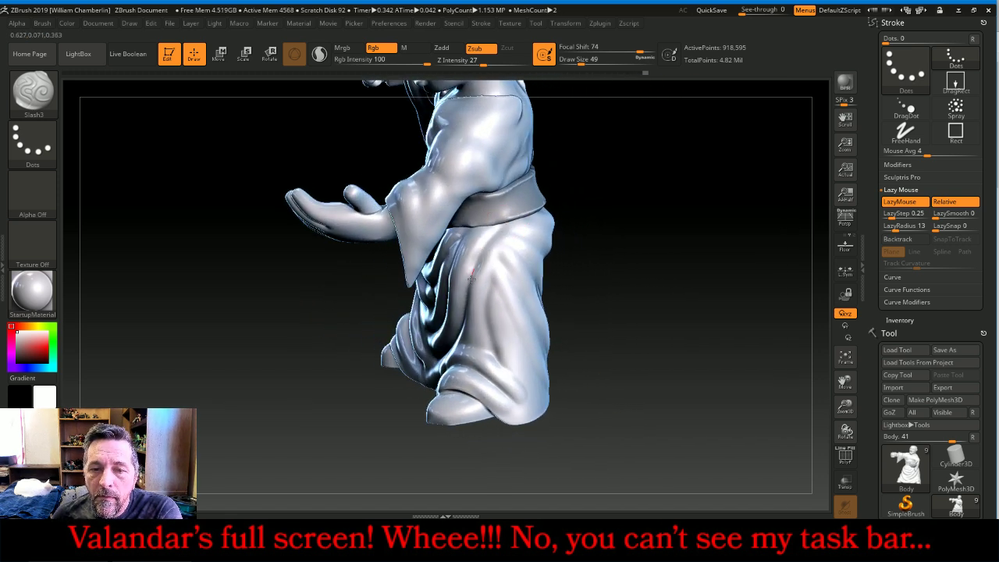
{"action": "mouse_move", "coordinate": [504, 247]}
{"action": "left_mouse_down"}
{"action": "mouse_move", "coordinate": [494, 269]}
{"action": "mouse_move", "coordinate": [504, 311]}
{"action": "left_mouse_up"}
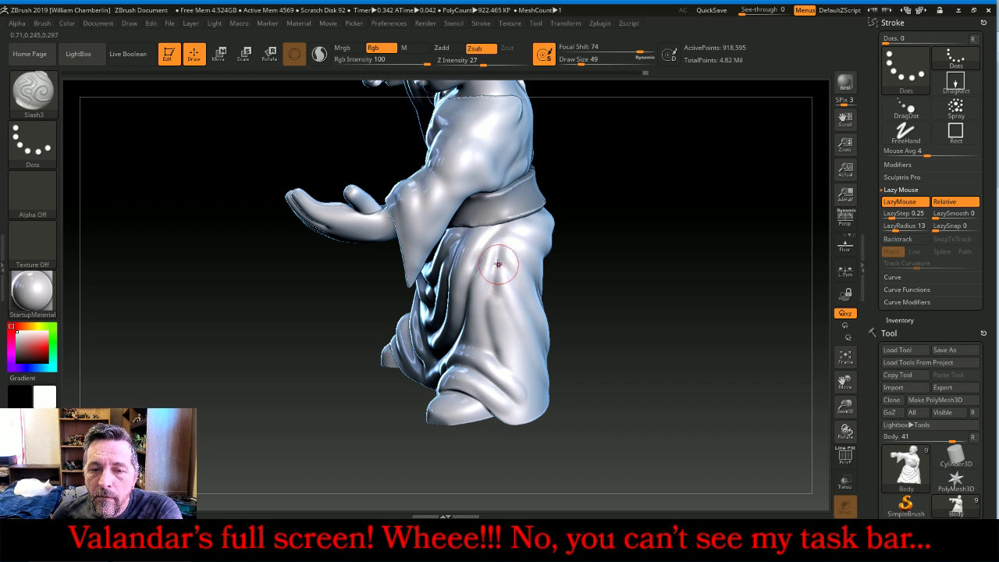
{"action": "left_click_drag", "start_coordinate": [499, 265], "coordinate": [527, 349]}
{"action": "left_click_drag", "start_coordinate": [679, 361], "coordinate": [602, 350]}
{"action": "left_click_drag", "start_coordinate": [504, 251], "coordinate": [521, 283]}
{"action": "left_click_drag", "start_coordinate": [498, 247], "coordinate": [557, 338]}
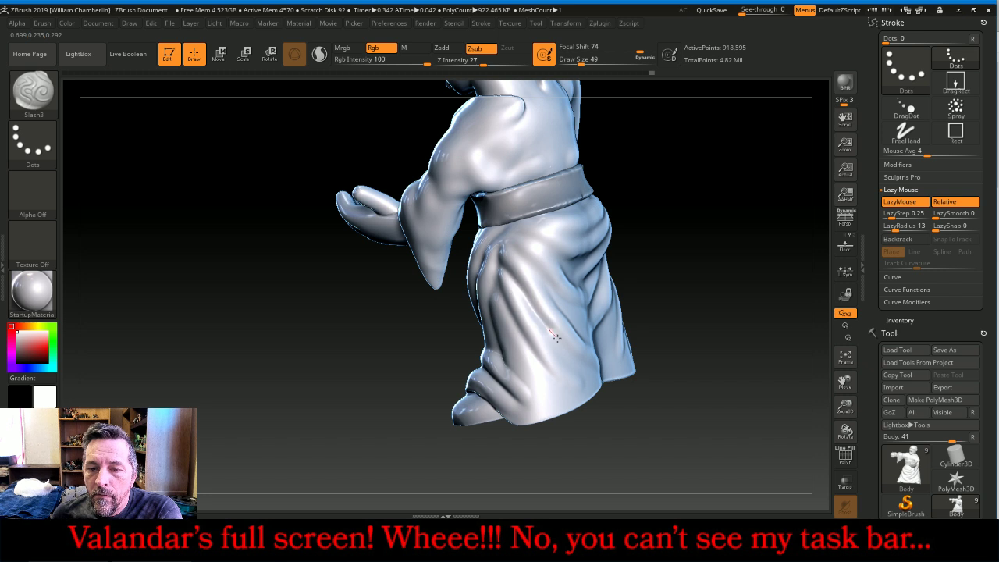
Deepen the draped folds across the back of the skirt with Slash3 strokes below the waistband
{"action": "left_click_drag", "start_coordinate": [742, 281], "coordinate": [648, 254]}
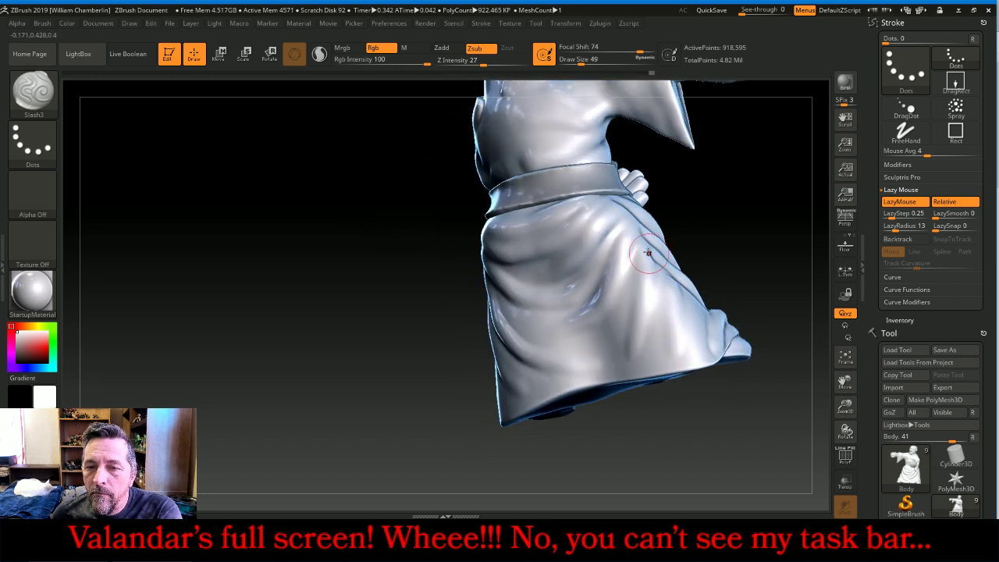
{"action": "left_click_drag", "start_coordinate": [624, 204], "coordinate": [534, 268]}
{"action": "mouse_move", "coordinate": [627, 223]}
{"action": "left_mouse_down"}
{"action": "mouse_move", "coordinate": [592, 250]}
{"action": "mouse_move", "coordinate": [592, 280]}
{"action": "mouse_move", "coordinate": [547, 319]}
{"action": "mouse_move", "coordinate": [637, 248]}
{"action": "left_mouse_up"}
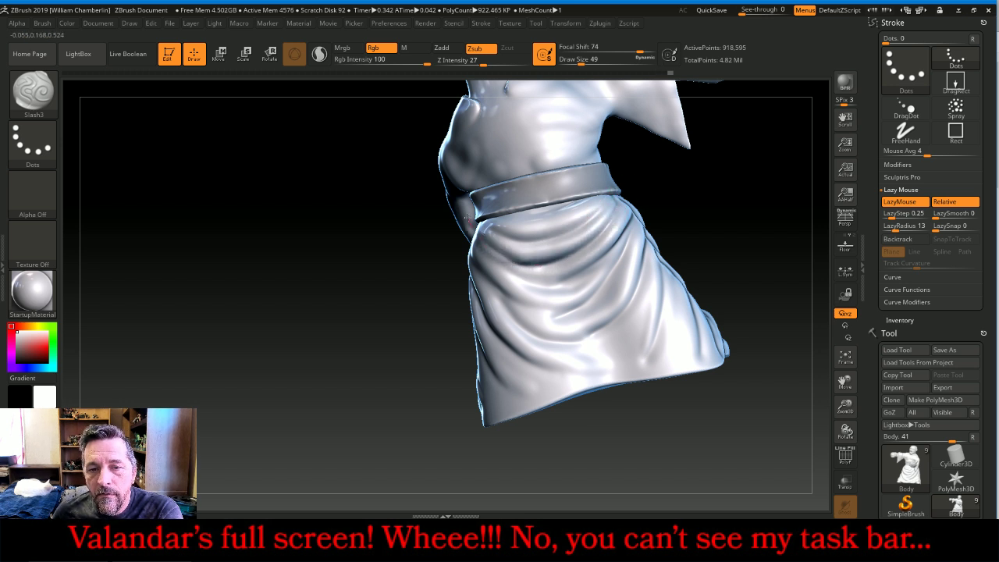
{"action": "left_click_drag", "start_coordinate": [445, 250], "coordinate": [412, 303]}
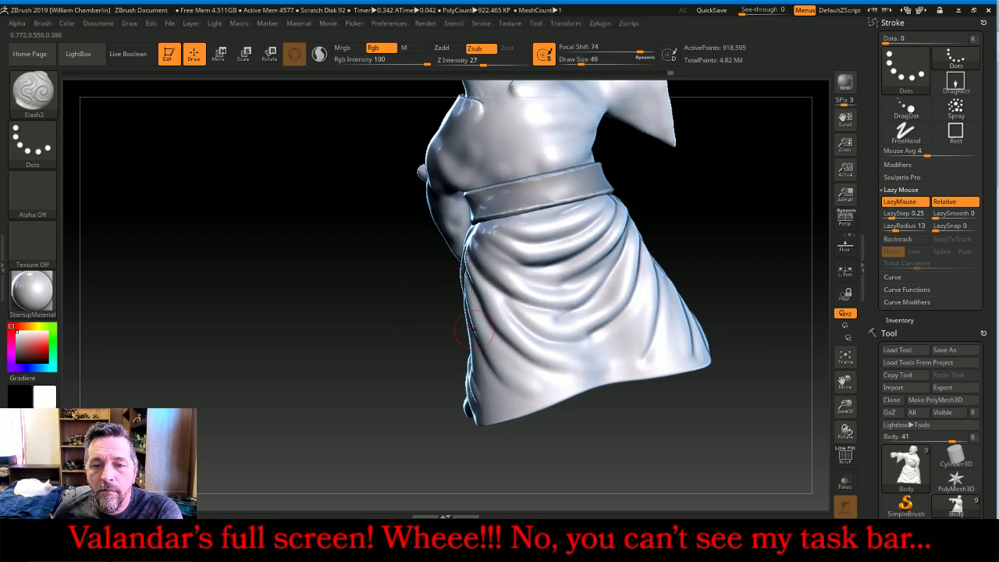
Cut fabric creases into the robe's chest around the armpit and shoulder of the bent arm
{"action": "mouse_move", "coordinate": [706, 243]}
{"action": "left_mouse_down"}
{"action": "mouse_move", "coordinate": [725, 219]}
{"action": "mouse_move", "coordinate": [732, 229]}
{"action": "mouse_move", "coordinate": [705, 247]}
{"action": "left_mouse_up"}
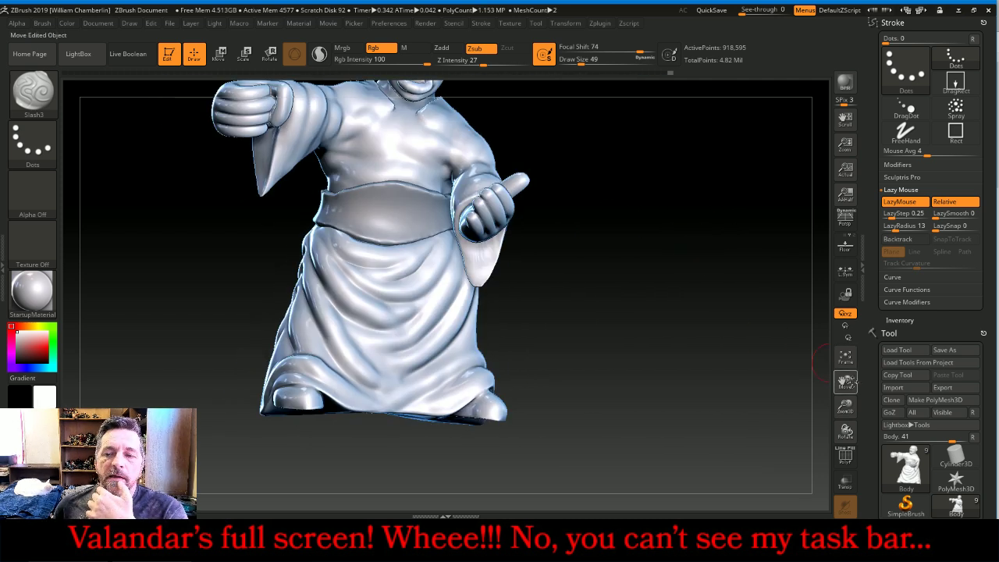
{"action": "mouse_move", "coordinate": [845, 382]}
{"action": "left_mouse_down"}
{"action": "mouse_move", "coordinate": [872, 428]}
{"action": "mouse_move", "coordinate": [878, 472]}
{"action": "left_mouse_up"}
{"action": "left_click_drag", "start_coordinate": [619, 199], "coordinate": [648, 209]}
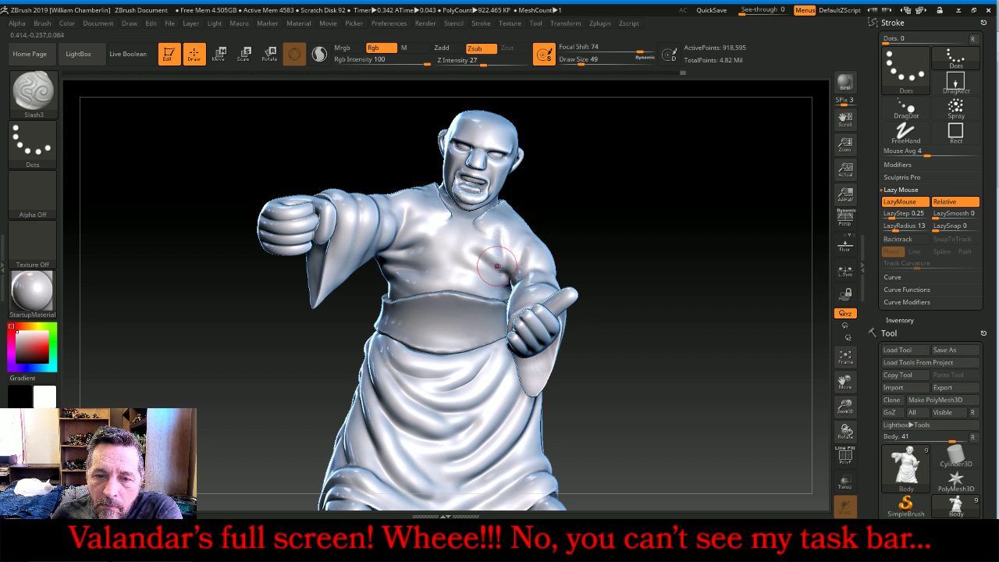
{"action": "left_click_drag", "start_coordinate": [707, 258], "coordinate": [607, 252]}
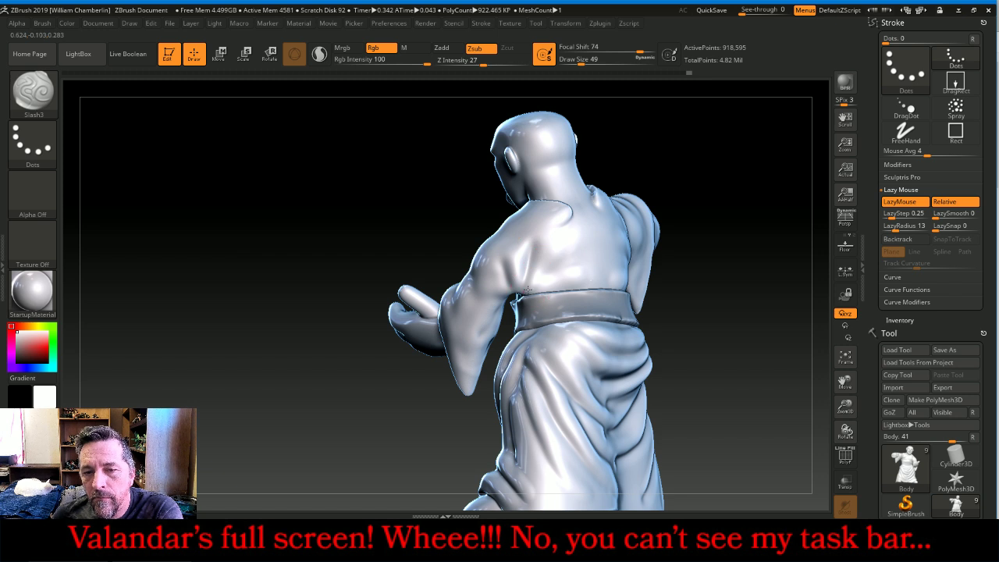
Carve creases across the robe's back and along the bent arm's sleeve
{"action": "mouse_move", "coordinate": [714, 230]}
{"action": "right_mouse_down"}
{"action": "mouse_move", "coordinate": [641, 218]}
{"action": "mouse_move", "coordinate": [642, 259]}
{"action": "mouse_move", "coordinate": [671, 251]}
{"action": "mouse_move", "coordinate": [651, 247]}
{"action": "right_mouse_up"}
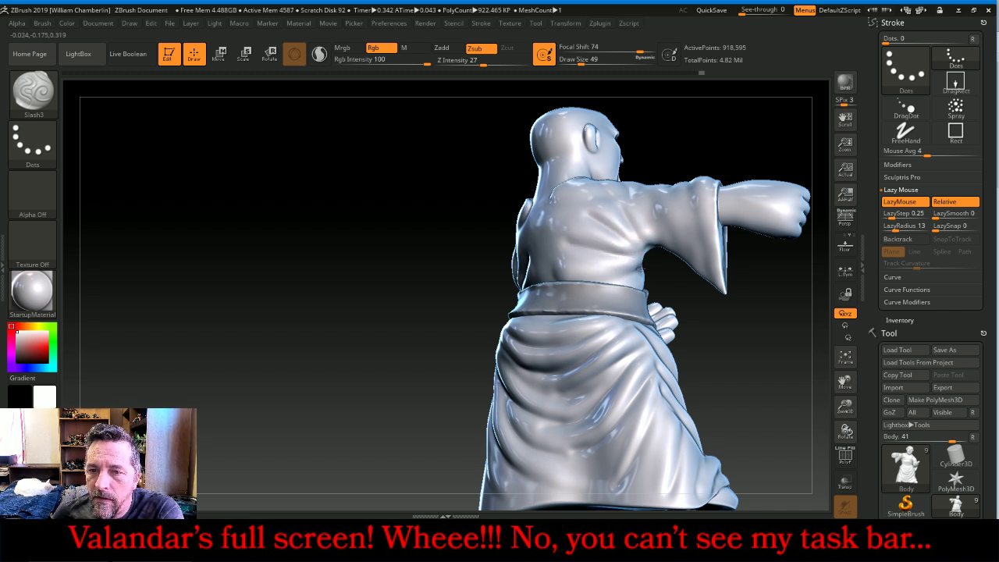
{"action": "mouse_move", "coordinate": [694, 139]}
{"action": "right_mouse_down"}
{"action": "mouse_move", "coordinate": [726, 158]}
{"action": "mouse_move", "coordinate": [746, 153]}
{"action": "mouse_move", "coordinate": [723, 233]}
{"action": "right_mouse_up"}
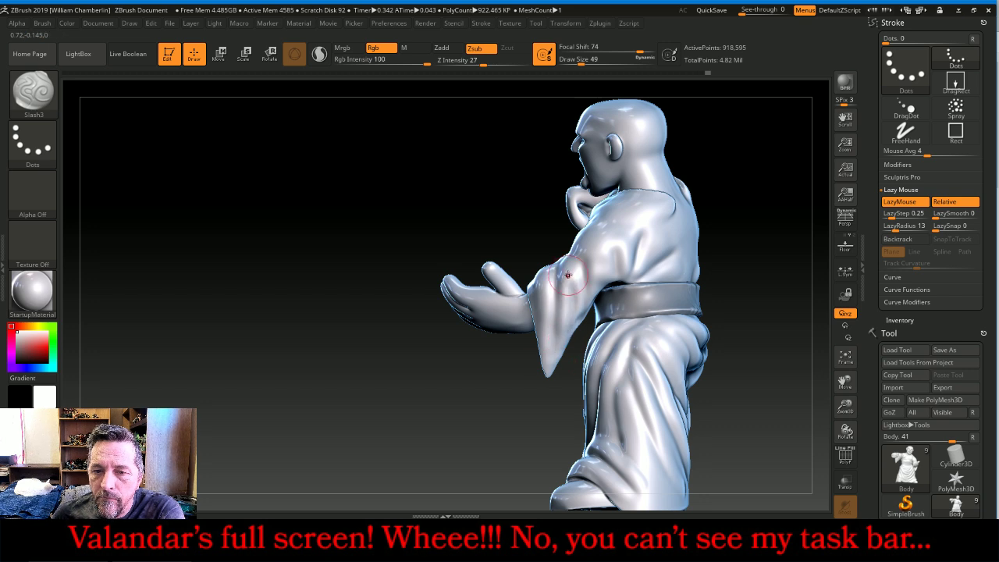
{"action": "mouse_move", "coordinate": [473, 192]}
{"action": "right_mouse_down"}
{"action": "mouse_move", "coordinate": [530, 200]}
{"action": "mouse_move", "coordinate": [705, 163]}
{"action": "mouse_move", "coordinate": [716, 205]}
{"action": "mouse_move", "coordinate": [598, 282]}
{"action": "right_mouse_up"}
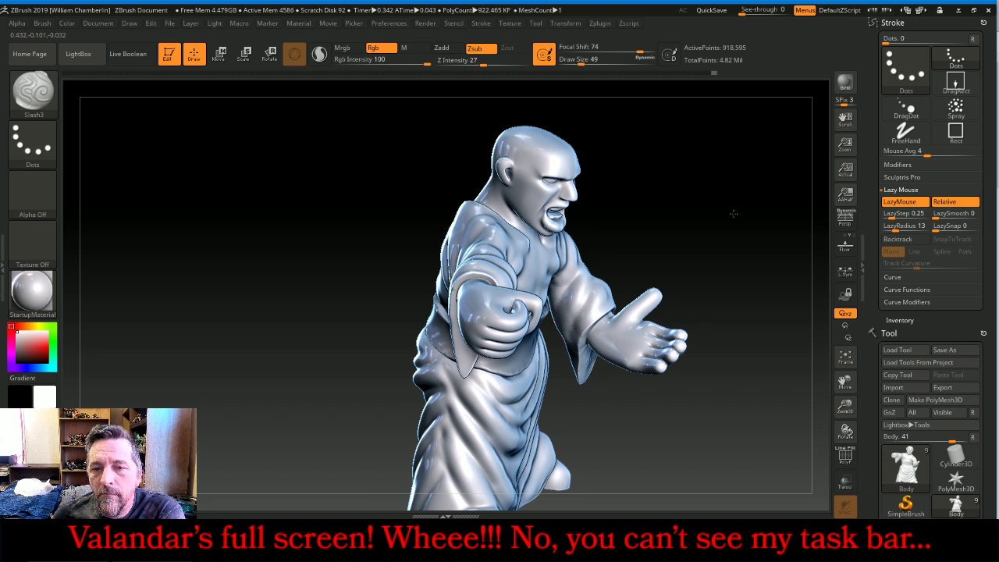
Sharpen the creases on the chest and around the outstretched arm's sleeve with the Slash3 brush
{"action": "mouse_move", "coordinate": [734, 213]}
{"action": "right_mouse_down"}
{"action": "mouse_move", "coordinate": [705, 242]}
{"action": "mouse_move", "coordinate": [647, 234]}
{"action": "right_mouse_up"}
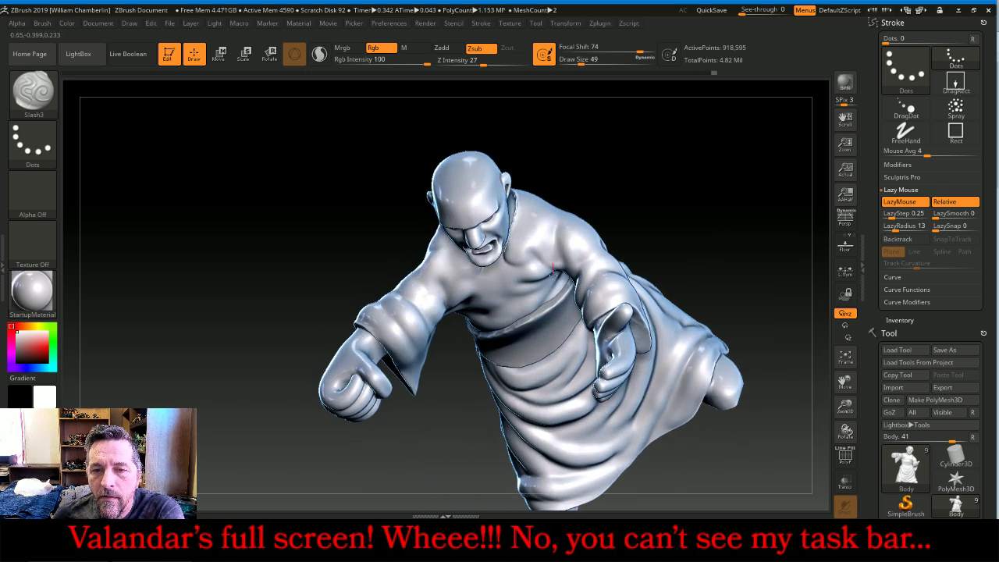
{"action": "right_click_drag", "start_coordinate": [575, 169], "coordinate": [443, 275]}
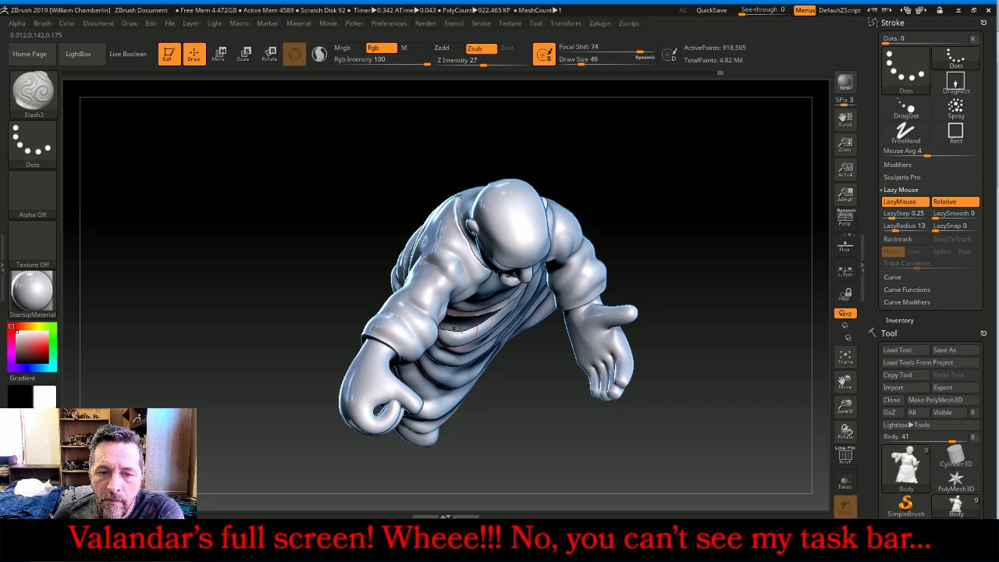
{"action": "right_click_drag", "start_coordinate": [459, 326], "coordinate": [469, 287]}
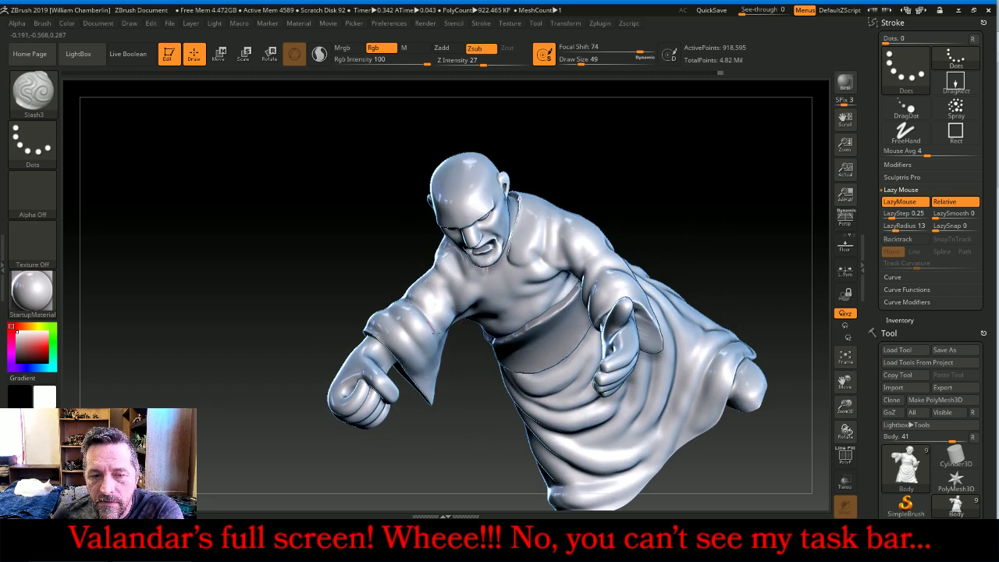
{"action": "right_click_drag", "start_coordinate": [465, 389], "coordinate": [444, 372]}
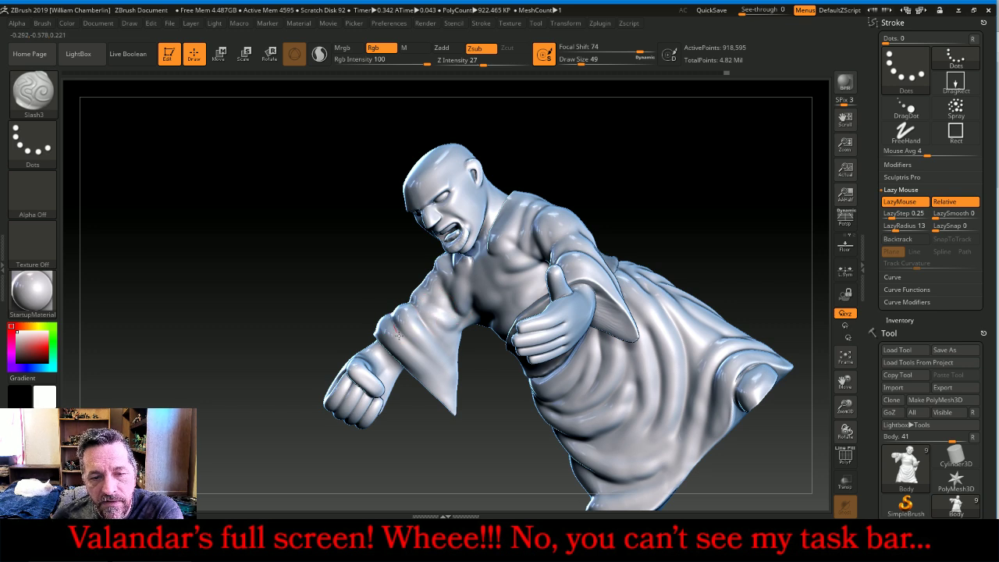
{"action": "mouse_move", "coordinate": [267, 268]}
{"action": "right_mouse_down"}
{"action": "mouse_move", "coordinate": [528, 224]}
{"action": "mouse_move", "coordinate": [669, 216]}
{"action": "right_mouse_up"}
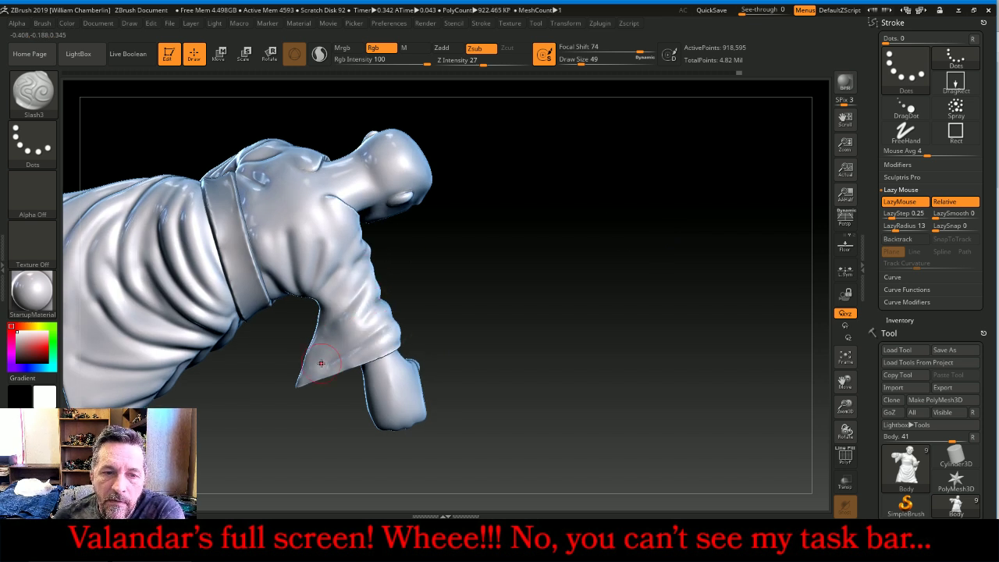
Switch the Slash3 brush to Zadd mode and set its Z Intensity to 12
{"action": "left_click_drag", "start_coordinate": [601, 332], "coordinate": [550, 236]}
{"action": "left_click_drag", "start_coordinate": [688, 243], "coordinate": [680, 230]}
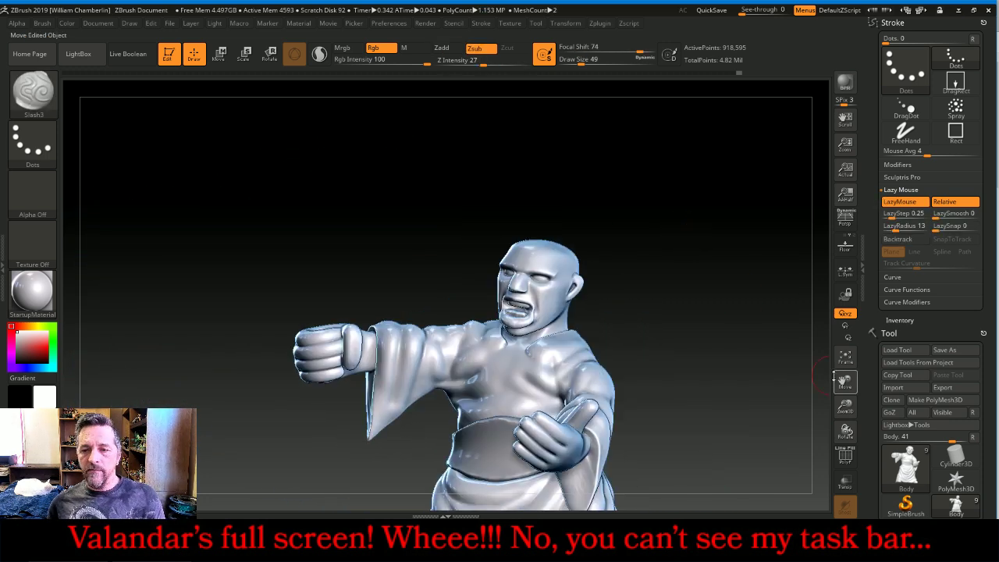
{"action": "left_click_drag", "start_coordinate": [843, 381], "coordinate": [820, 230]}
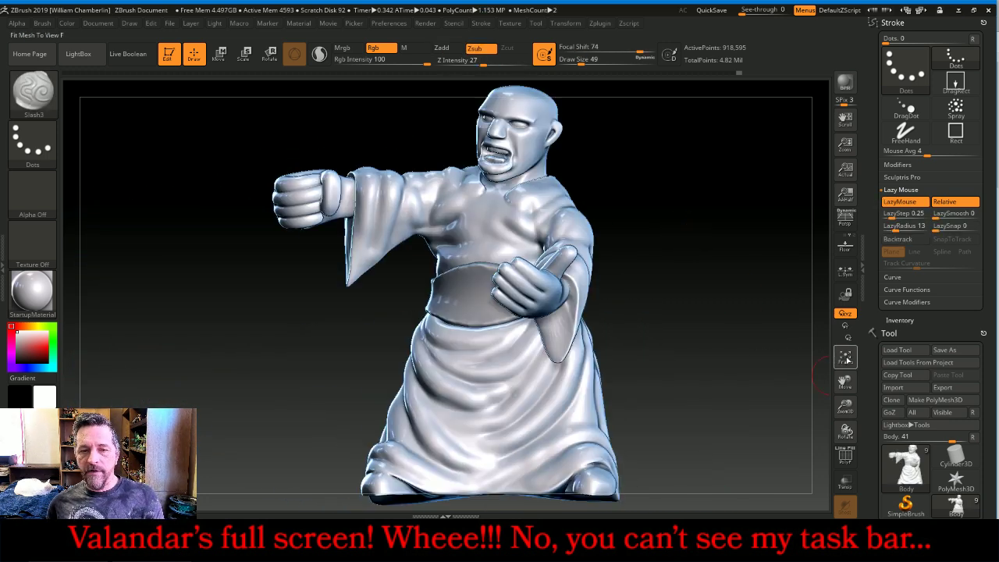
{"action": "left_click", "coordinate": [33, 92]}
{"action": "left_click", "coordinate": [647, 335]}
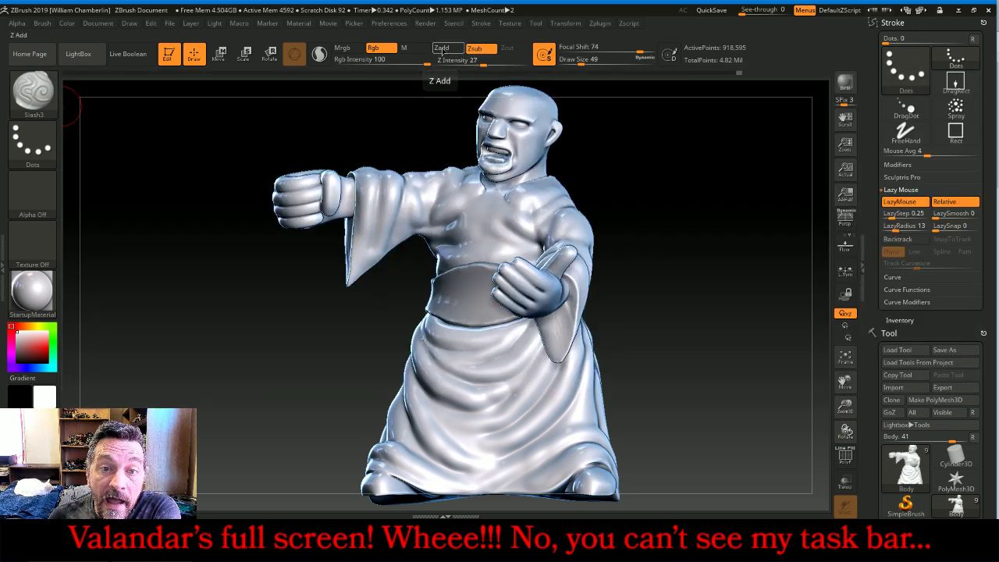
{"action": "left_click", "coordinate": [442, 48]}
{"action": "left_click_drag", "start_coordinate": [467, 61], "coordinate": [464, 61]}
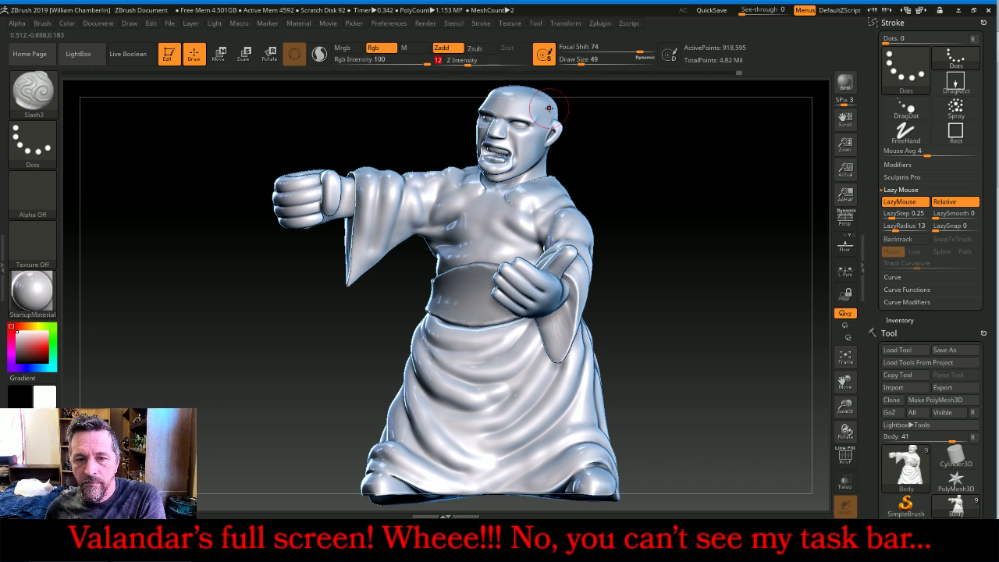
Try raised Slash3 strokes on the skirt's front folds while increasing the Z Intensity through 17 and 20 to 30
{"action": "left_click_drag", "start_coordinate": [680, 192], "coordinate": [722, 224]}
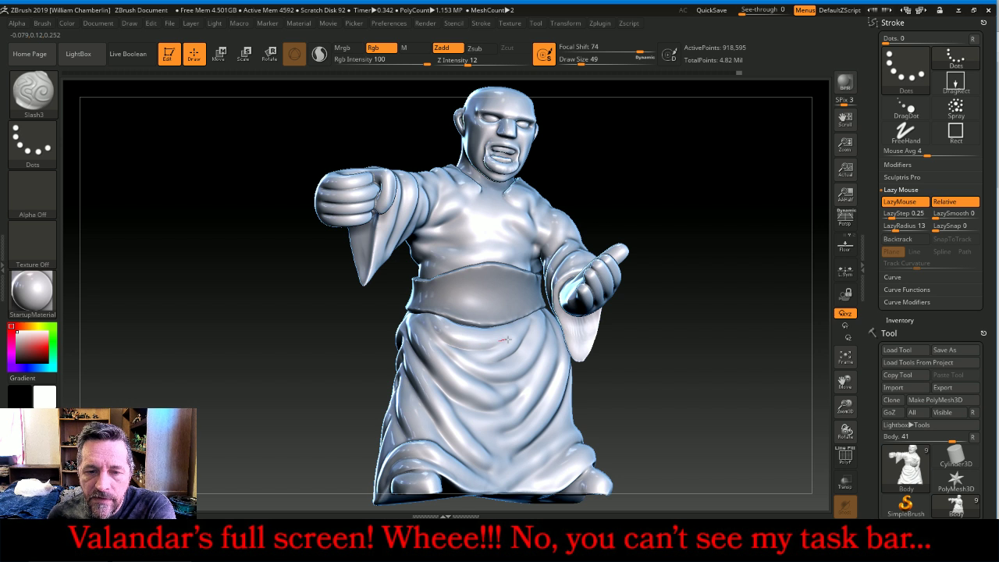
{"action": "left_click_drag", "start_coordinate": [467, 61], "coordinate": [474, 61]}
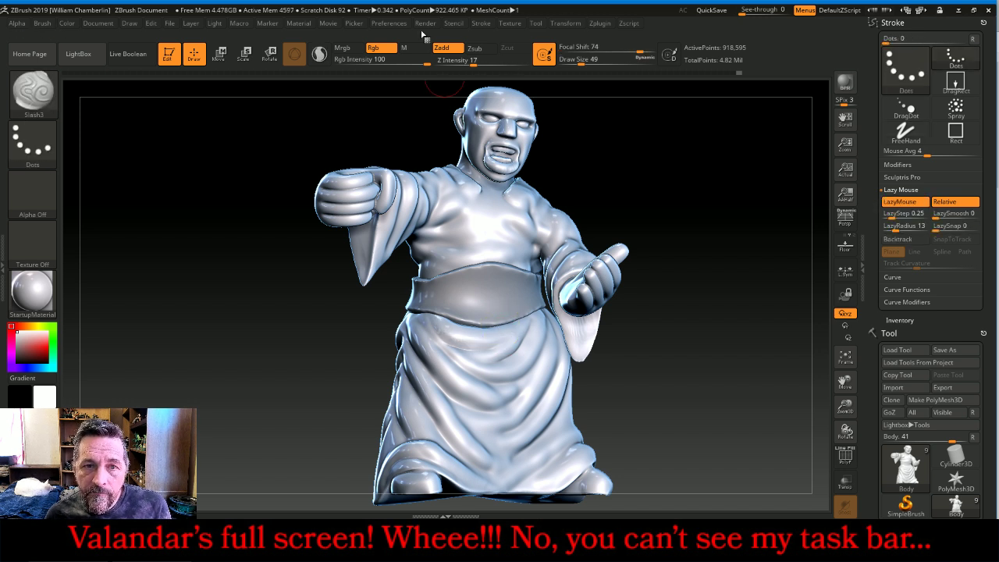
{"action": "left_click_drag", "start_coordinate": [473, 61], "coordinate": [477, 61]}
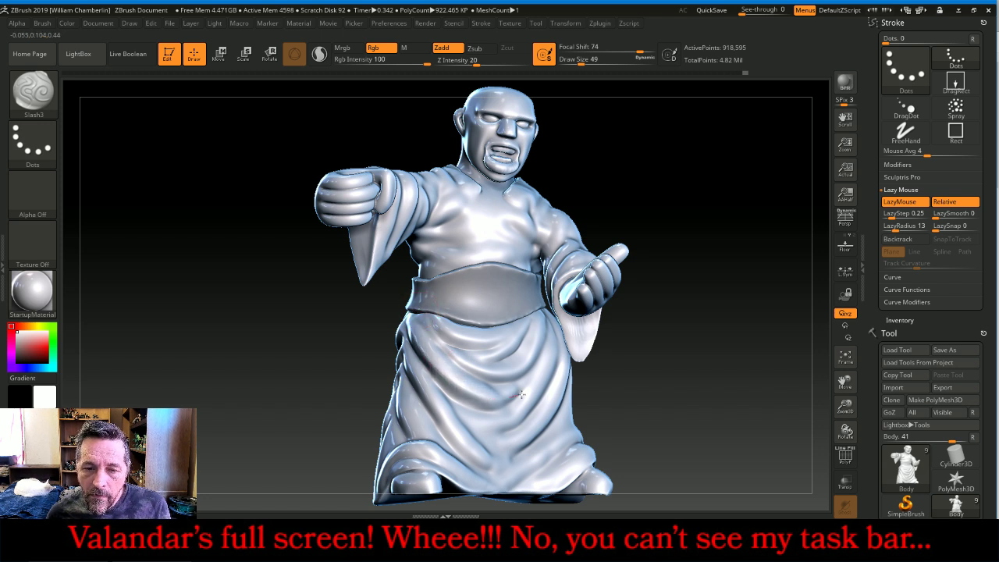
{"action": "mouse_move", "coordinate": [711, 342]}
{"action": "left_mouse_down"}
{"action": "mouse_move", "coordinate": [709, 326]}
{"action": "mouse_move", "coordinate": [694, 333]}
{"action": "left_mouse_up"}
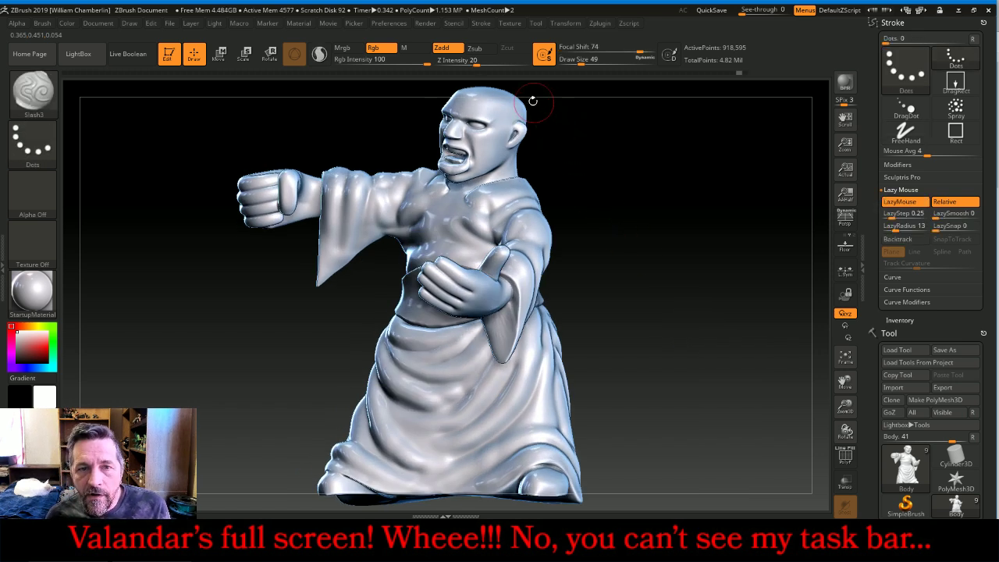
{"action": "left_click_drag", "start_coordinate": [471, 60], "coordinate": [487, 60]}
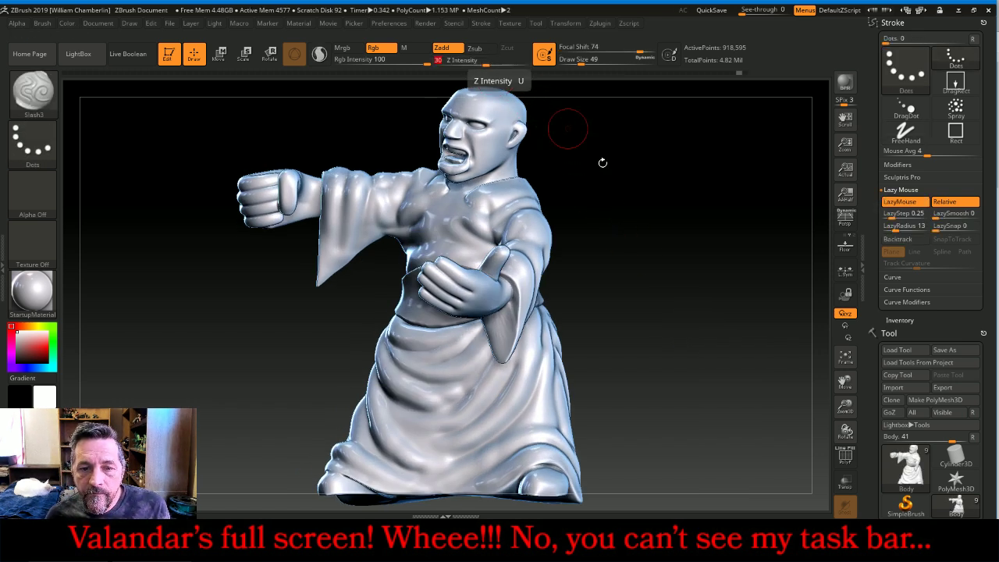
Raise the fold ridges across the front and side of the skirt with Slash3 strokes
{"action": "left_click_drag", "start_coordinate": [602, 164], "coordinate": [684, 223]}
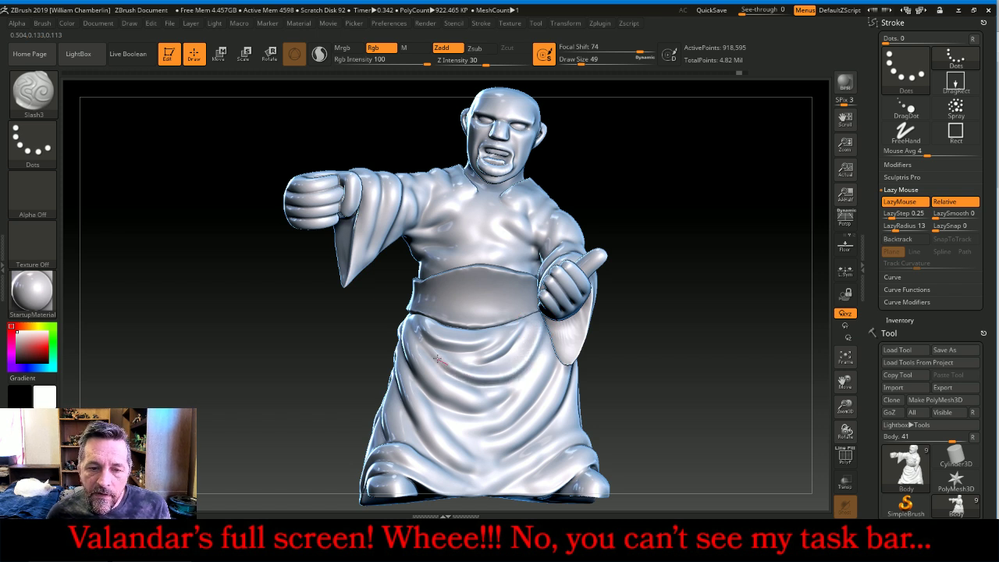
{"action": "right_click_drag", "start_coordinate": [477, 330], "coordinate": [445, 331]}
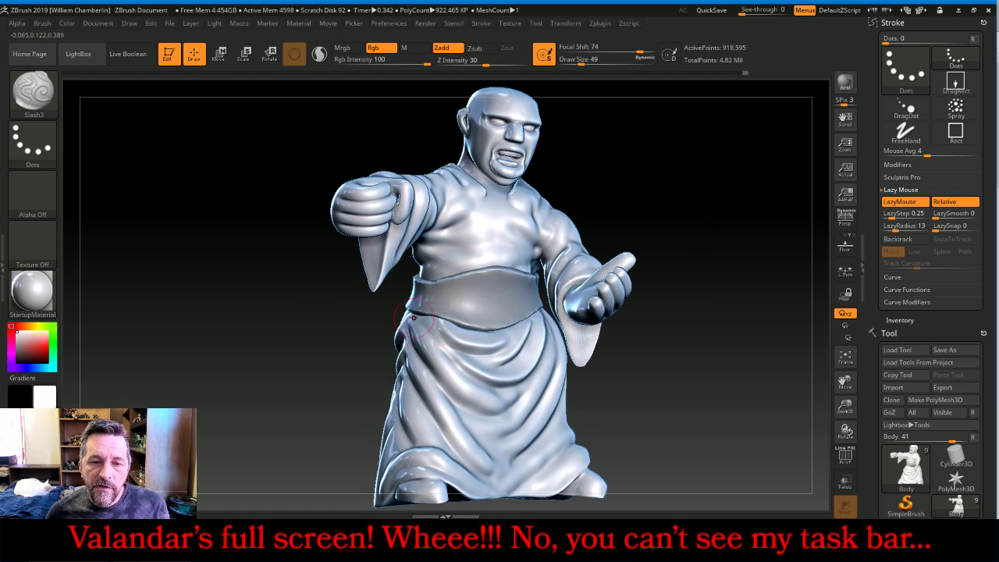
{"action": "left_click_drag", "start_coordinate": [414, 319], "coordinate": [414, 331]}
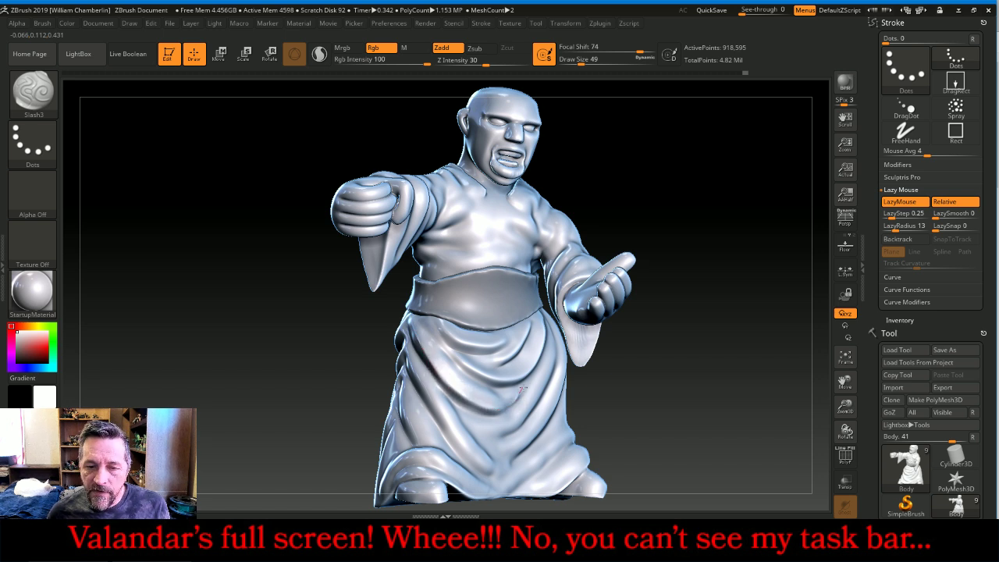
{"action": "mouse_move", "coordinate": [521, 389]}
{"action": "right_mouse_down"}
{"action": "mouse_move", "coordinate": [653, 339]}
{"action": "mouse_move", "coordinate": [649, 277]}
{"action": "mouse_move", "coordinate": [628, 275]}
{"action": "right_mouse_up"}
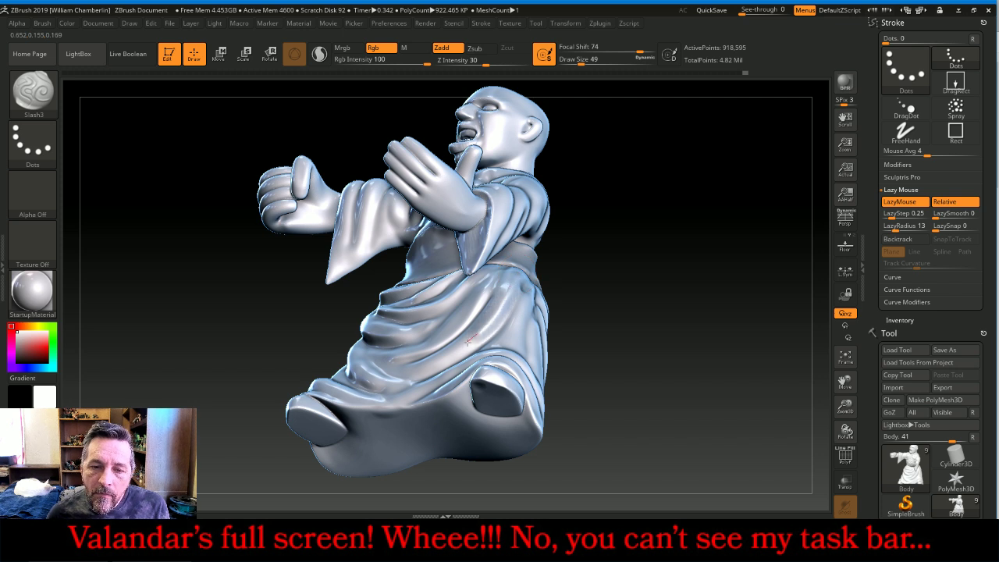
{"action": "left_click_drag", "start_coordinate": [569, 308], "coordinate": [687, 280]}
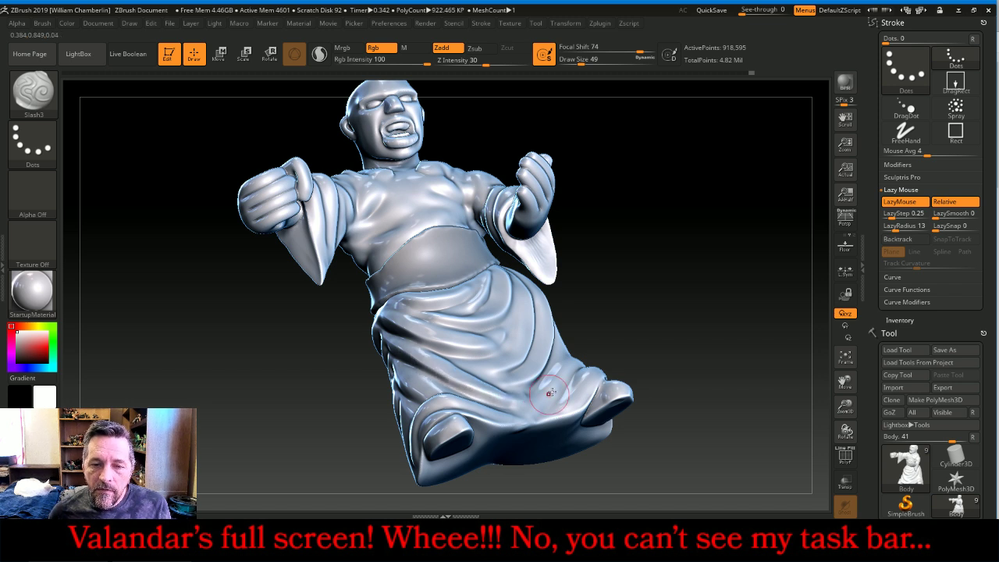
{"action": "mouse_move", "coordinate": [657, 289]}
{"action": "left_mouse_down"}
{"action": "mouse_move", "coordinate": [693, 260]}
{"action": "mouse_move", "coordinate": [669, 273]}
{"action": "left_mouse_up"}
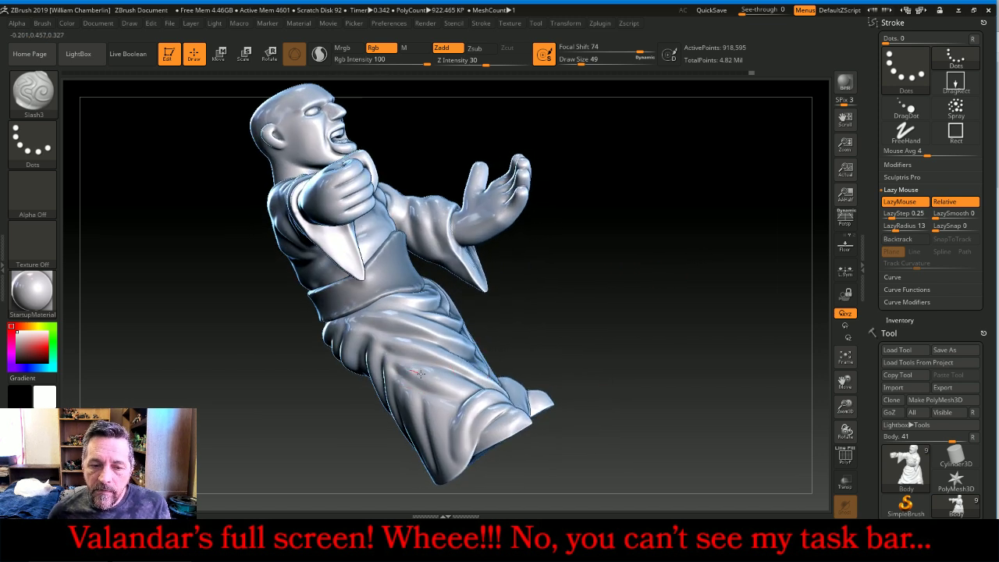
{"action": "left_click_drag", "start_coordinate": [420, 373], "coordinate": [453, 387]}
Raise the fabric folds of the lower skirt and hem around both feet
{"action": "mouse_move", "coordinate": [653, 306]}
{"action": "left_mouse_down"}
{"action": "mouse_move", "coordinate": [648, 351]}
{"action": "mouse_move", "coordinate": [609, 352]}
{"action": "left_mouse_up"}
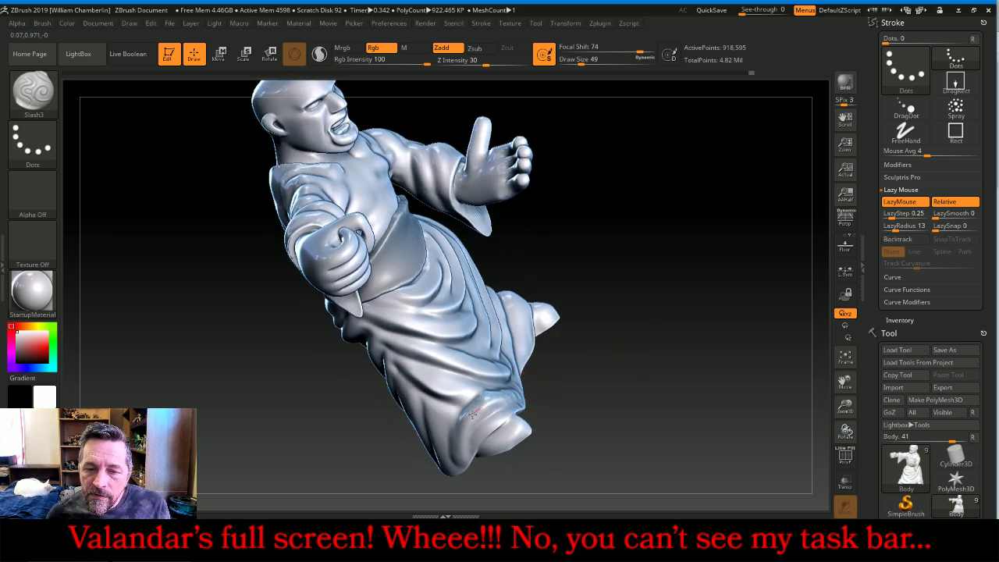
{"action": "left_click_drag", "start_coordinate": [466, 436], "coordinate": [466, 459]}
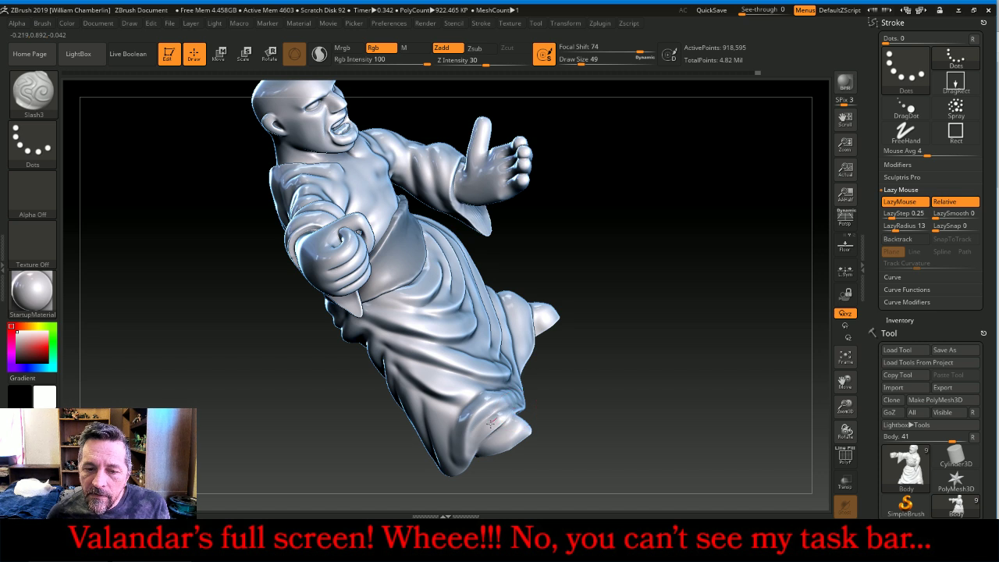
{"action": "mouse_move", "coordinate": [662, 334]}
{"action": "left_mouse_down"}
{"action": "mouse_move", "coordinate": [632, 408]}
{"action": "mouse_move", "coordinate": [636, 383]}
{"action": "left_mouse_up"}
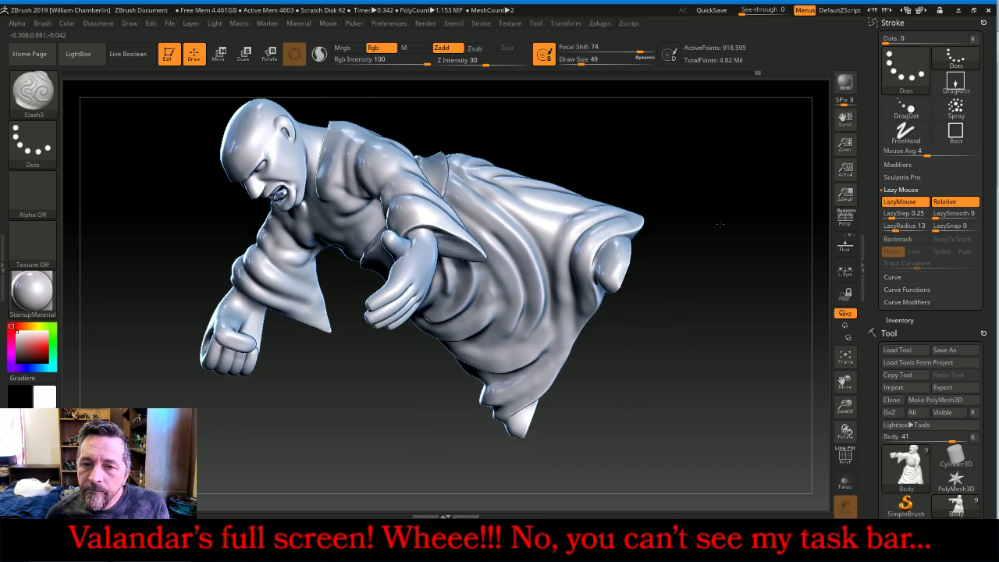
{"action": "left_click_drag", "start_coordinate": [721, 224], "coordinate": [707, 222]}
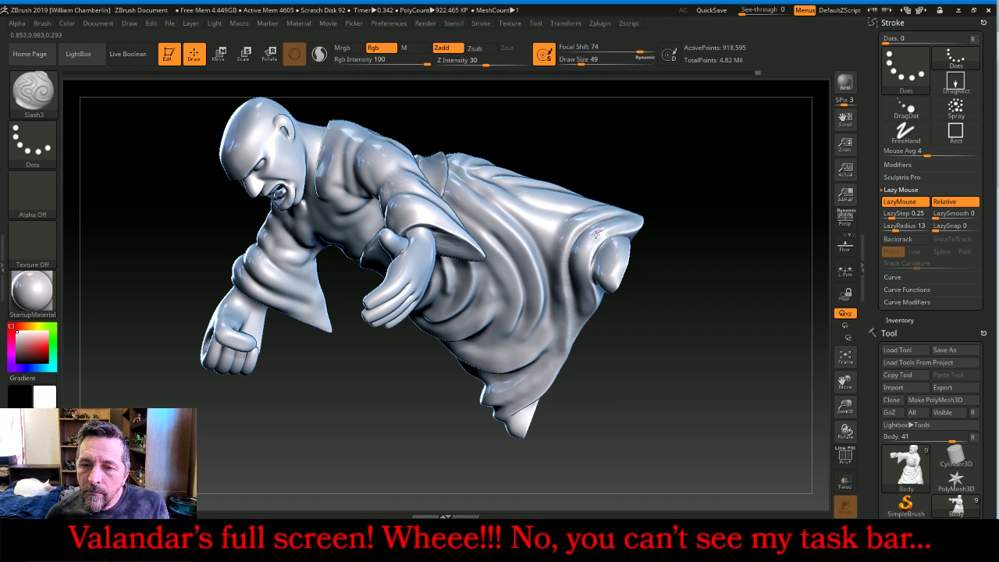
Build up the draped ridges on the skirt's back and the long vertical folds down its rear side
{"action": "mouse_move", "coordinate": [618, 428]}
{"action": "left_mouse_down"}
{"action": "mouse_move", "coordinate": [661, 329]}
{"action": "mouse_move", "coordinate": [703, 372]}
{"action": "mouse_move", "coordinate": [813, 371]}
{"action": "mouse_move", "coordinate": [722, 468]}
{"action": "left_mouse_up"}
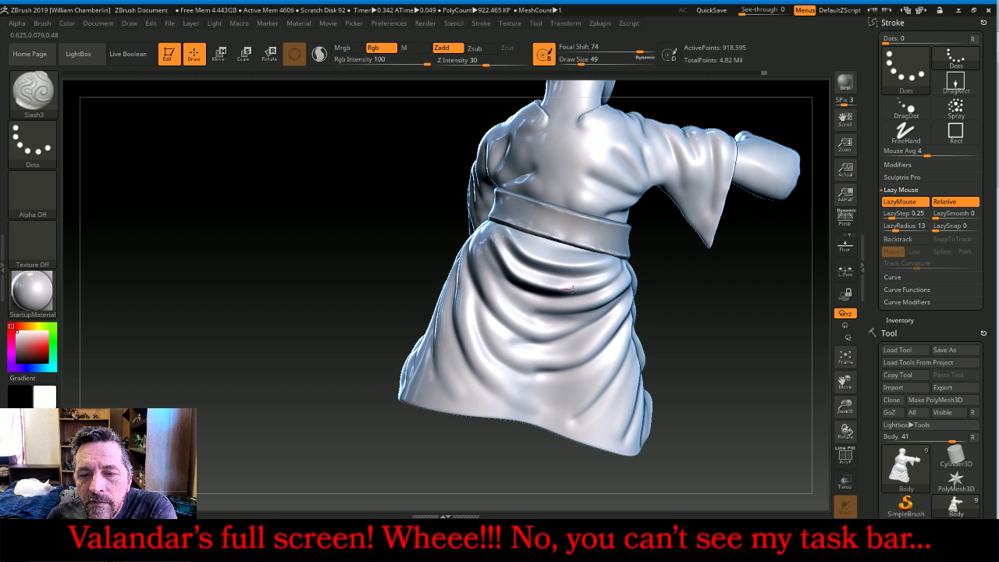
{"action": "mouse_move", "coordinate": [642, 263]}
{"action": "left_mouse_down"}
{"action": "mouse_move", "coordinate": [674, 273]}
{"action": "mouse_move", "coordinate": [621, 265]}
{"action": "left_mouse_up"}
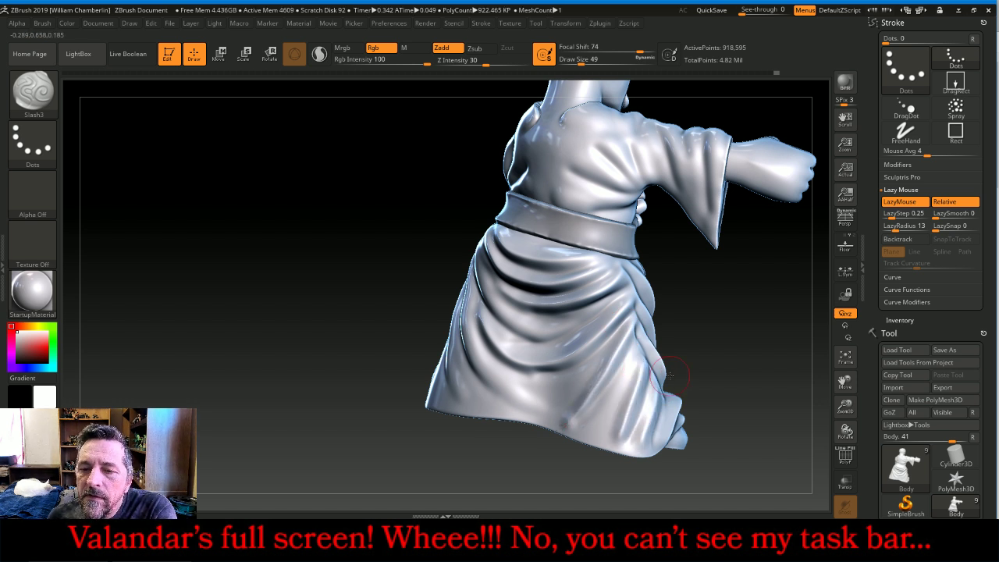
{"action": "left_click_drag", "start_coordinate": [726, 325], "coordinate": [761, 332]}
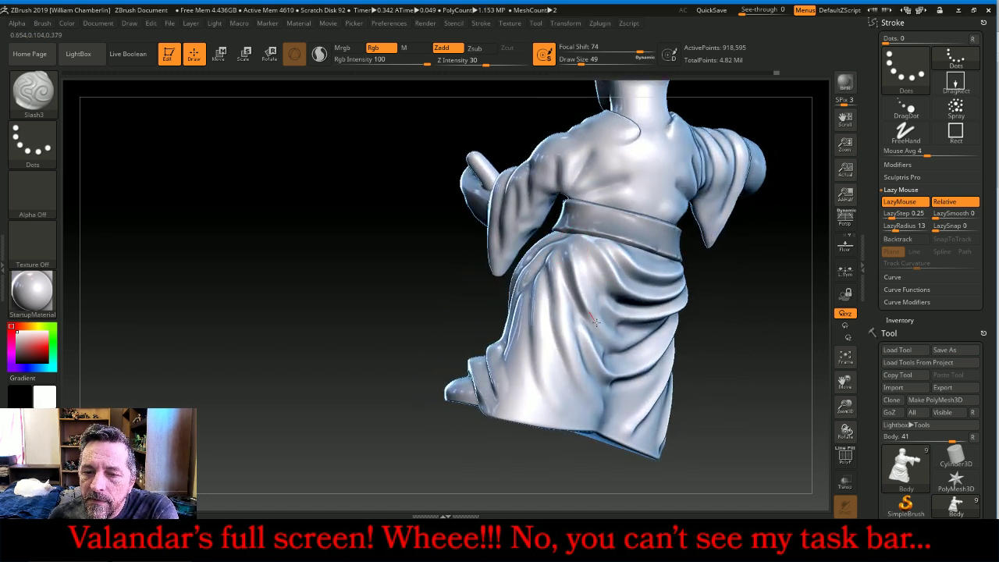
{"action": "left_click_drag", "start_coordinate": [558, 281], "coordinate": [582, 382]}
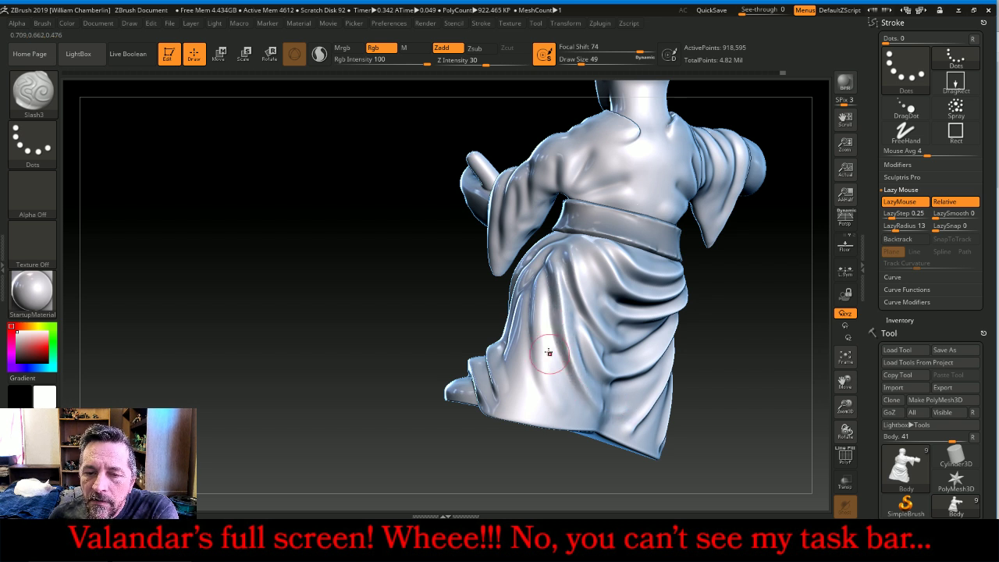
{"action": "mouse_move", "coordinate": [545, 271]}
{"action": "left_mouse_down"}
{"action": "mouse_move", "coordinate": [537, 359]}
{"action": "mouse_move", "coordinate": [570, 430]}
{"action": "left_mouse_up"}
Raise fold ridges on the robe's upper back and the back of the outstretched arm's sleeve
{"action": "left_click_drag", "start_coordinate": [847, 380], "coordinate": [783, 420]}
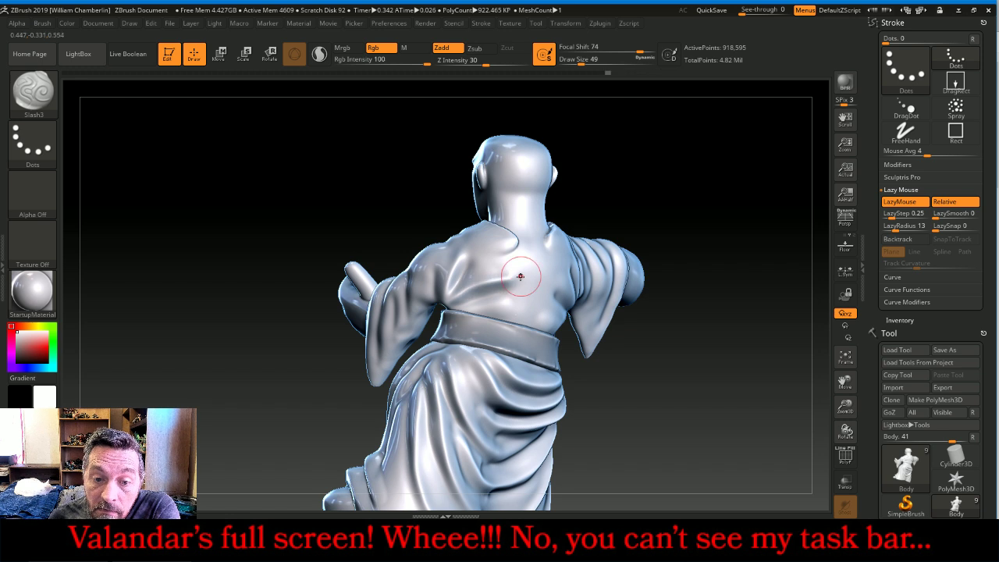
{"action": "left_click_drag", "start_coordinate": [718, 330], "coordinate": [625, 316]}
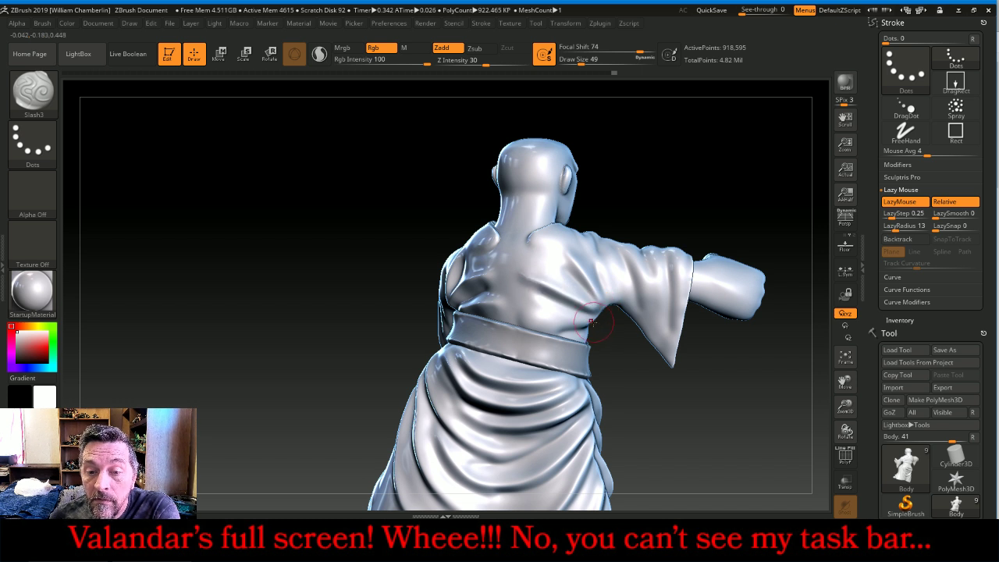
{"action": "mouse_move", "coordinate": [660, 200]}
{"action": "left_mouse_down"}
{"action": "mouse_move", "coordinate": [693, 170]}
{"action": "mouse_move", "coordinate": [621, 258]}
{"action": "left_mouse_up"}
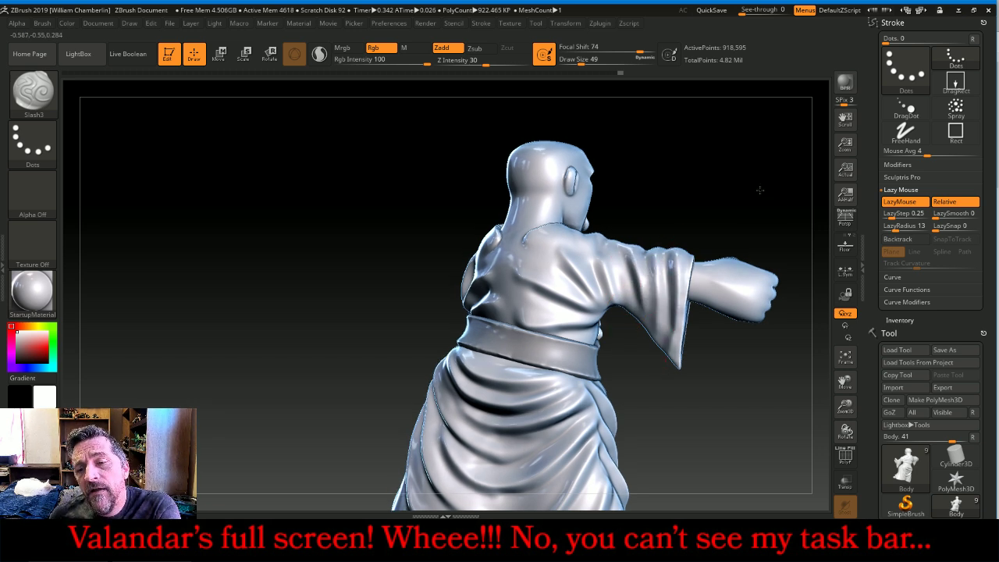
Raise the hanging folds on the front of the outstretched arm's sleeve, down to its pointed tip
{"action": "left_click_drag", "start_coordinate": [759, 188], "coordinate": [676, 222]}
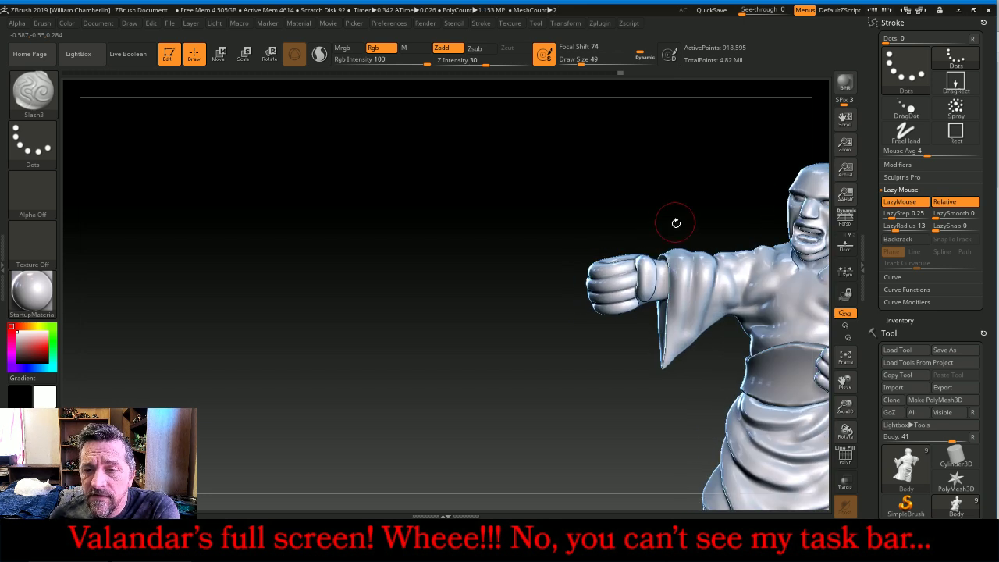
{"action": "left_click_drag", "start_coordinate": [675, 307], "coordinate": [670, 352]}
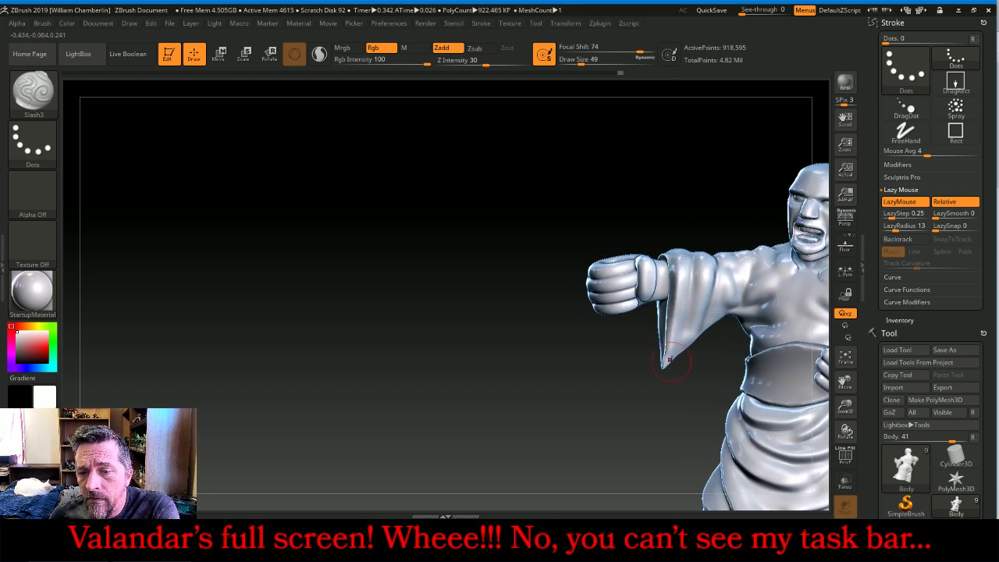
{"action": "left_click_drag", "start_coordinate": [701, 268], "coordinate": [695, 319]}
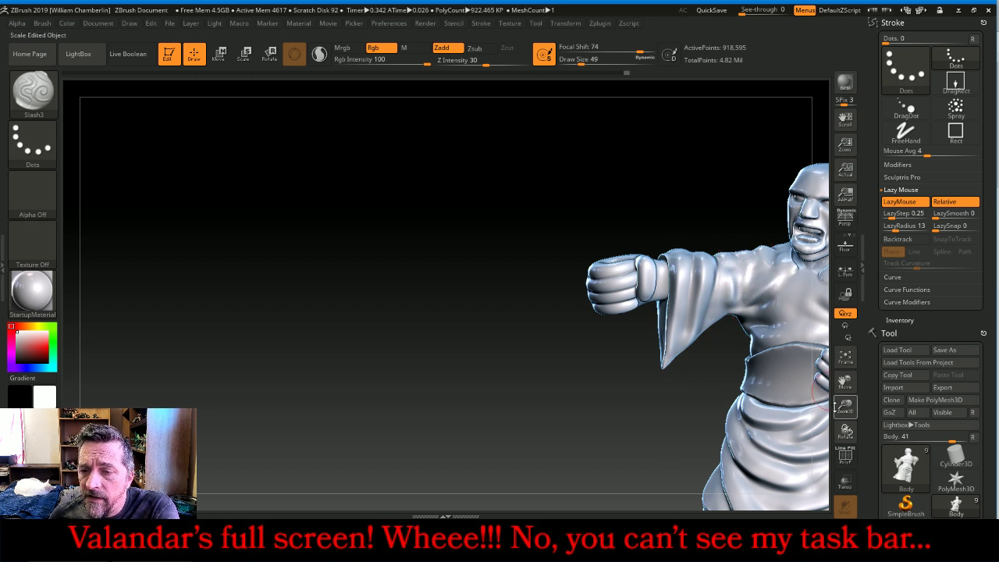
Raise the folds along the bent arm's hanging sleeve and over its upper arm and shoulder
{"action": "left_click_drag", "start_coordinate": [847, 381], "coordinate": [449, 241]}
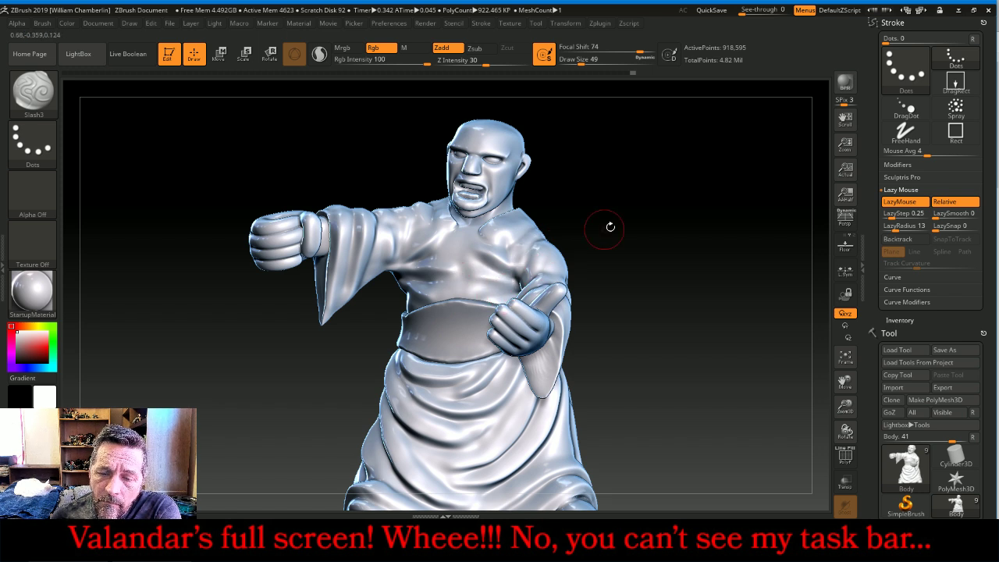
{"action": "mouse_move", "coordinate": [607, 224]}
{"action": "left_mouse_down"}
{"action": "mouse_move", "coordinate": [668, 232]}
{"action": "mouse_move", "coordinate": [545, 265]}
{"action": "left_mouse_up"}
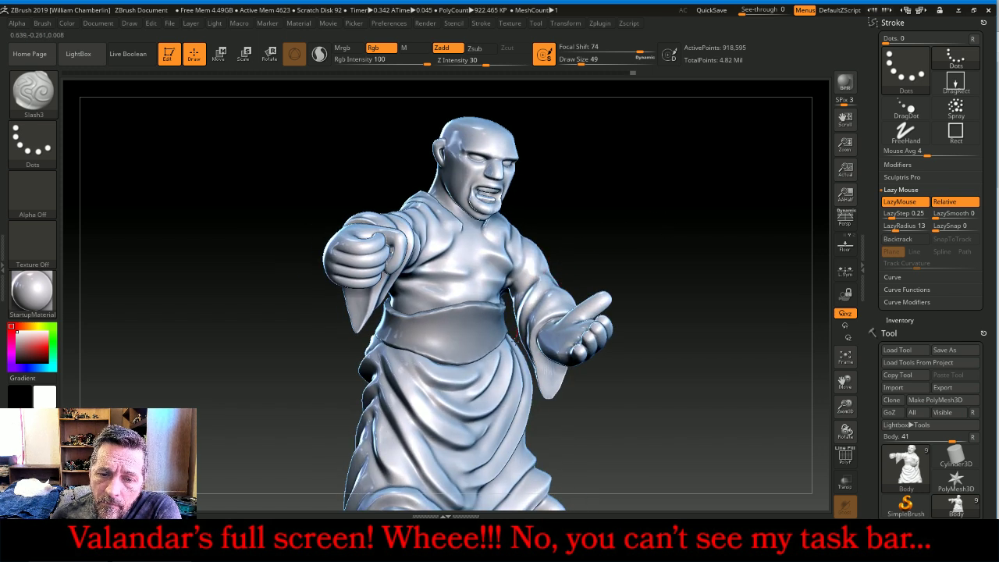
{"action": "right_click_drag", "start_coordinate": [531, 332], "coordinate": [623, 296]}
{"action": "left_click_drag", "start_coordinate": [573, 319], "coordinate": [590, 381]}
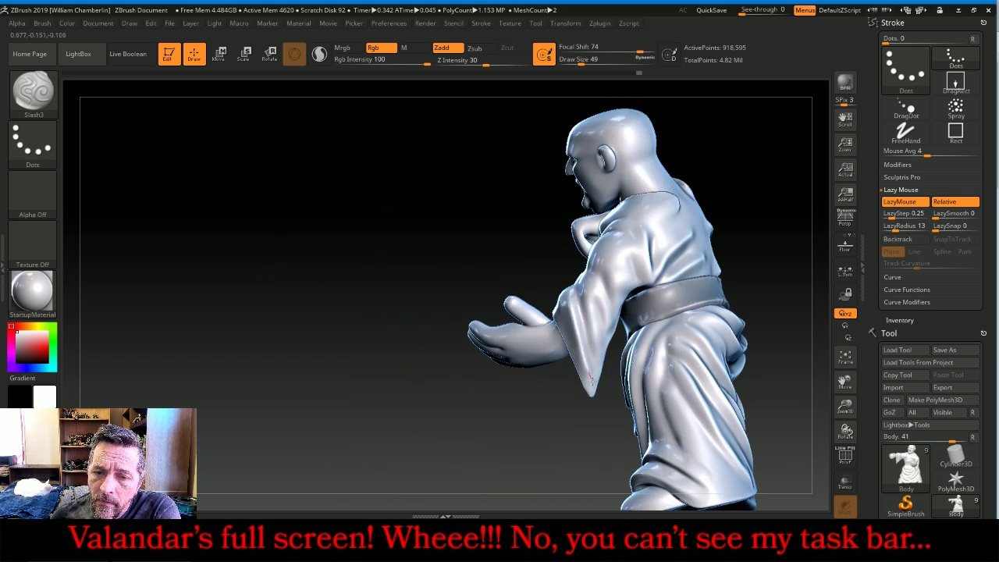
{"action": "left_click_drag", "start_coordinate": [586, 283], "coordinate": [600, 370]}
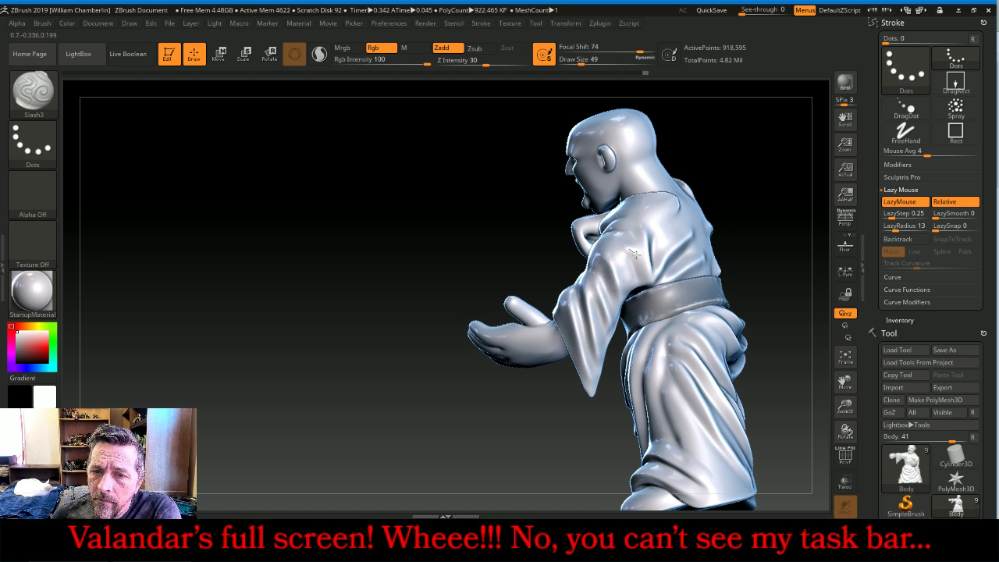
{"action": "left_click_drag", "start_coordinate": [417, 241], "coordinate": [631, 212]}
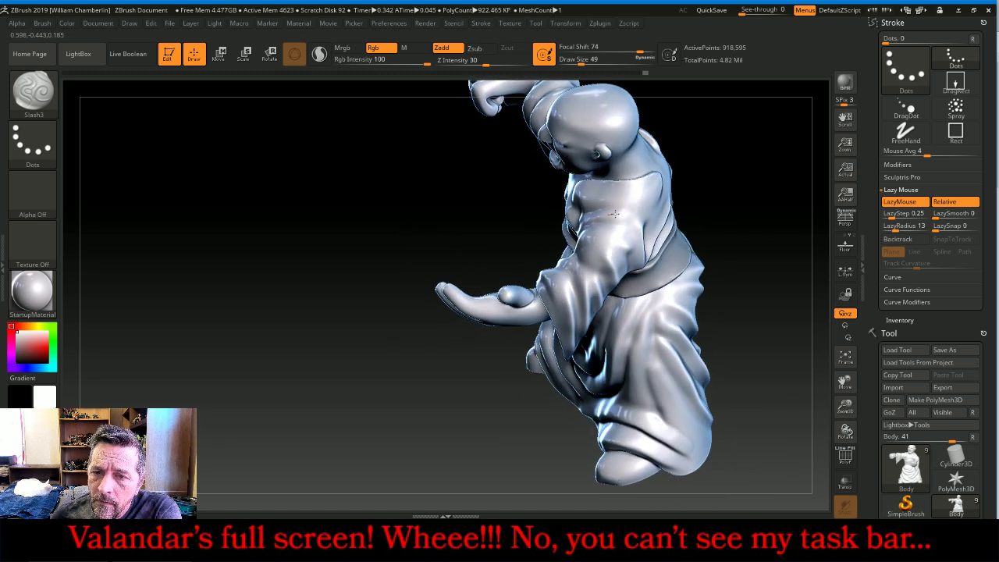
{"action": "left_click_drag", "start_coordinate": [742, 206], "coordinate": [508, 266]}
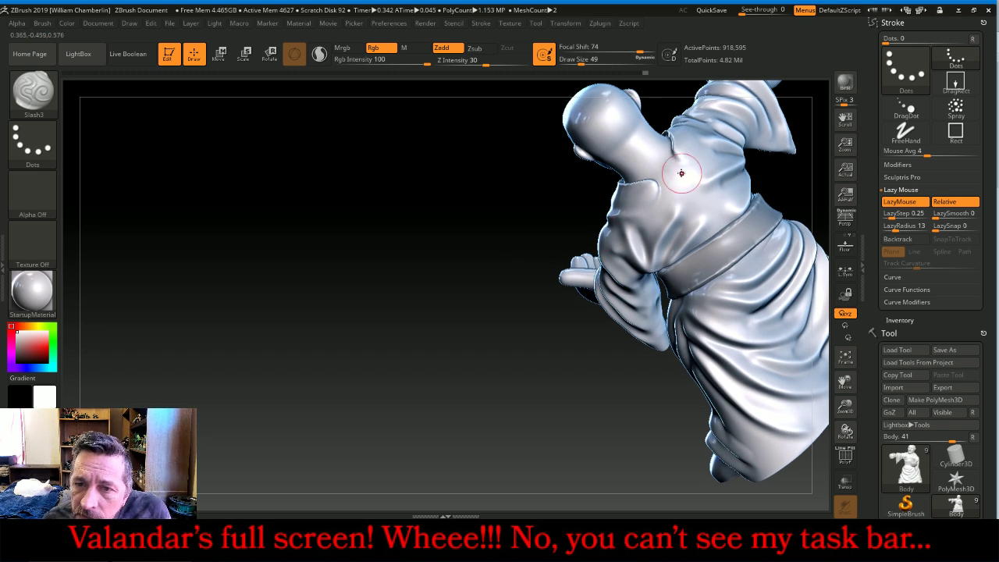
Turn on the Beard subtool's visibility and frame the whole figure in a front view
{"action": "key", "text": "shift"}
{"action": "mouse_move", "coordinate": [502, 339]}
{"action": "left_mouse_down"}
{"action": "mouse_move", "coordinate": [482, 362]}
{"action": "mouse_move", "coordinate": [531, 335]}
{"action": "mouse_move", "coordinate": [542, 285]}
{"action": "mouse_move", "coordinate": [469, 295]}
{"action": "mouse_move", "coordinate": [395, 351]}
{"action": "mouse_move", "coordinate": [439, 367]}
{"action": "left_mouse_up"}
{"action": "left_click_drag", "start_coordinate": [932, 314], "coordinate": [937, 102]}
{"action": "left_click", "coordinate": [975, 391]}
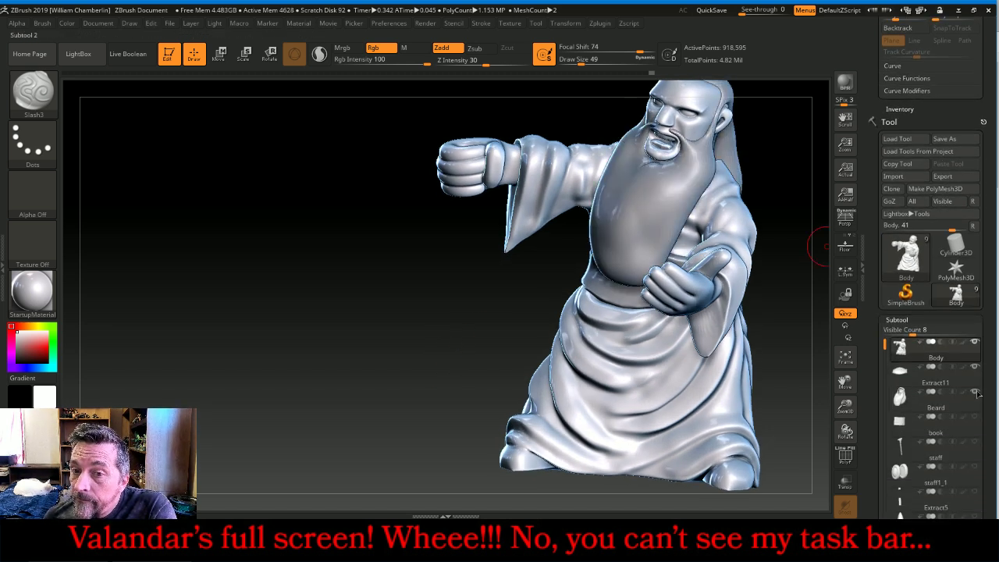
{"action": "left_click", "coordinate": [846, 357]}
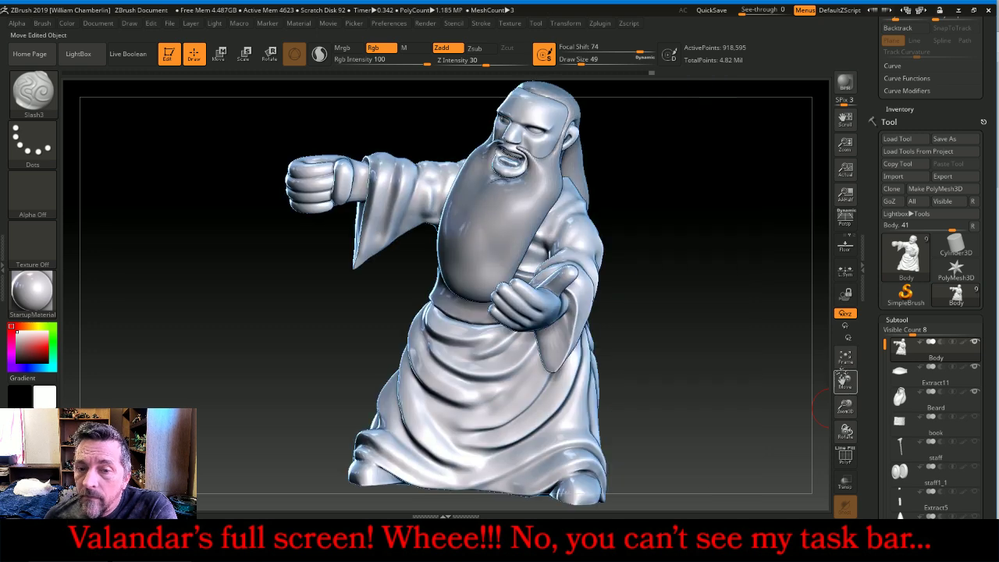
{"action": "mouse_move", "coordinate": [705, 310]}
{"action": "left_mouse_down"}
{"action": "mouse_move", "coordinate": [769, 311]}
{"action": "mouse_move", "coordinate": [704, 323]}
{"action": "mouse_move", "coordinate": [736, 315]}
{"action": "mouse_move", "coordinate": [746, 325]}
{"action": "left_mouse_up"}
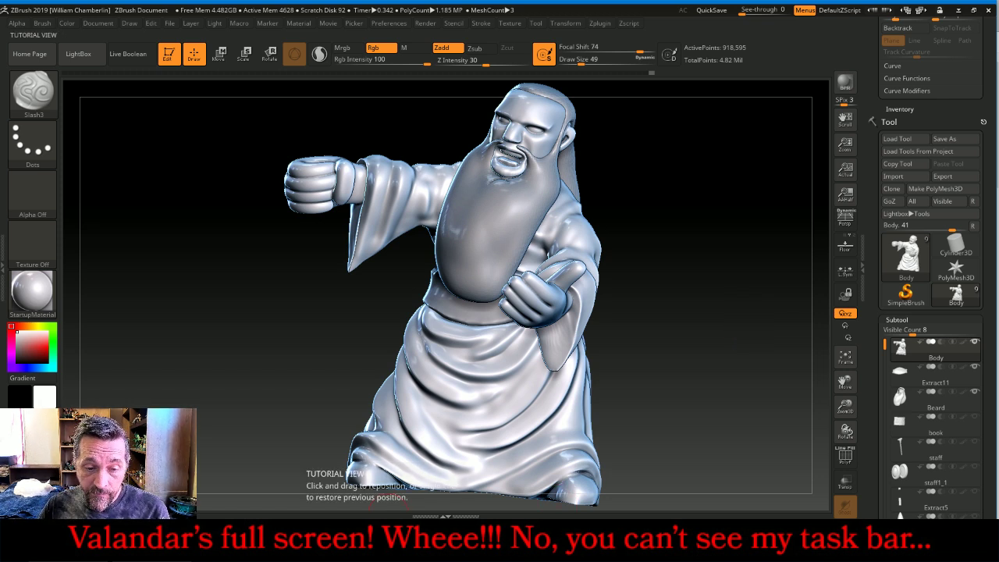
Switch to the live chat window in Firefox to check the messages and return to ZBrush
{"action": "key", "text": "alt+Tab"}
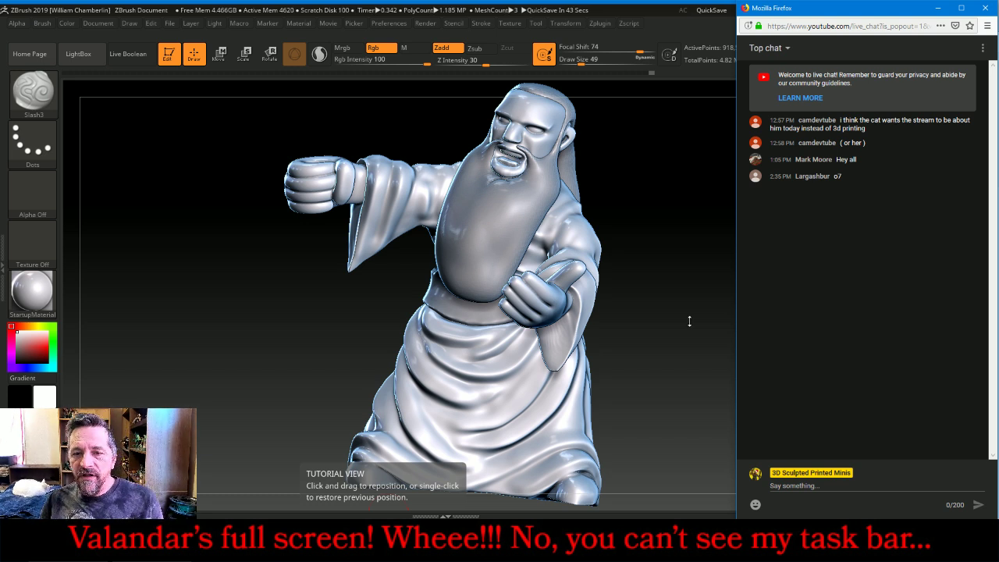
{"action": "left_click", "coordinate": [699, 291]}
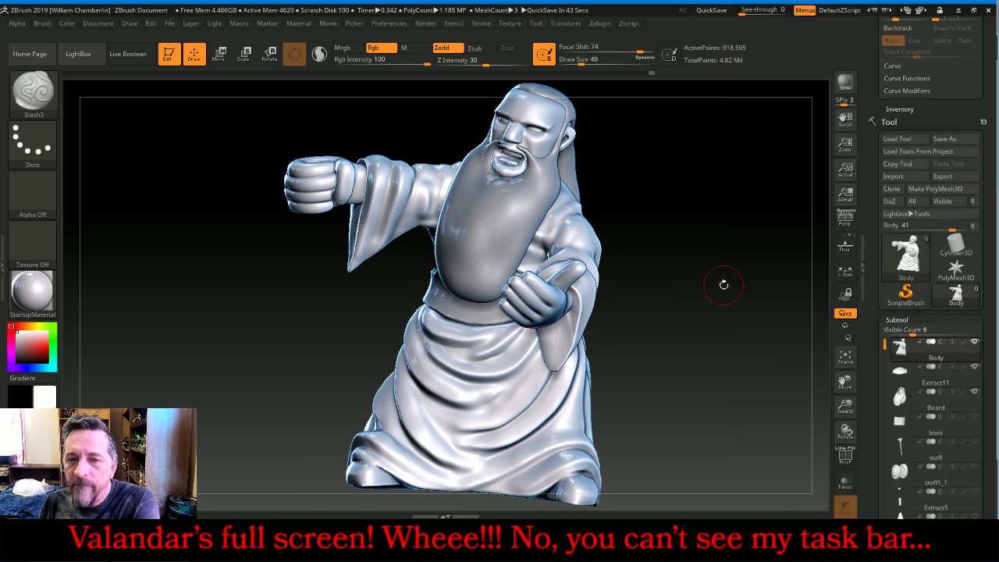
Select the Beard subtool and subdivide its mesh to SDiv level 3
{"action": "left_click", "coordinate": [900, 399]}
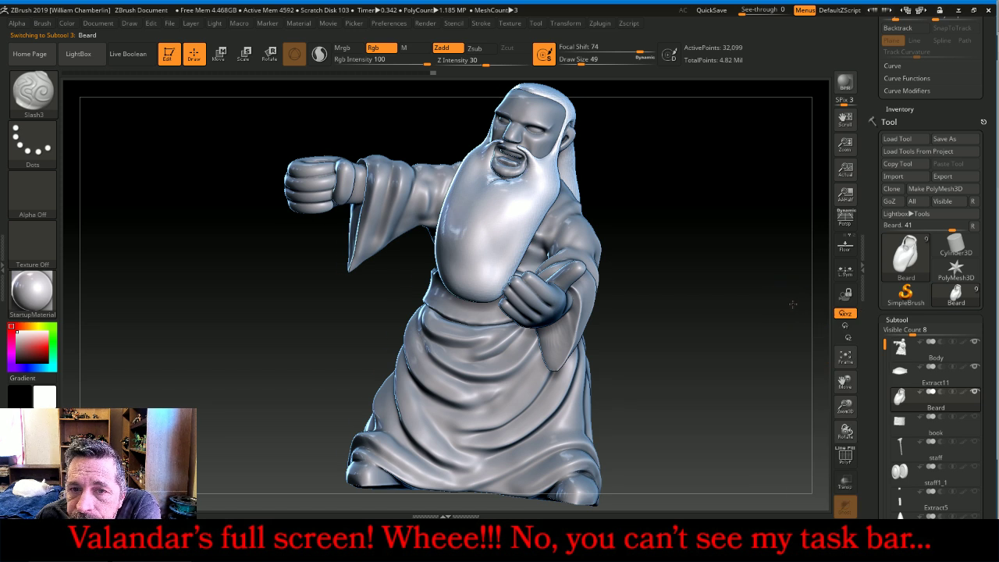
{"action": "left_click_drag", "start_coordinate": [808, 331], "coordinate": [800, 305]}
{"action": "left_click", "coordinate": [912, 320]}
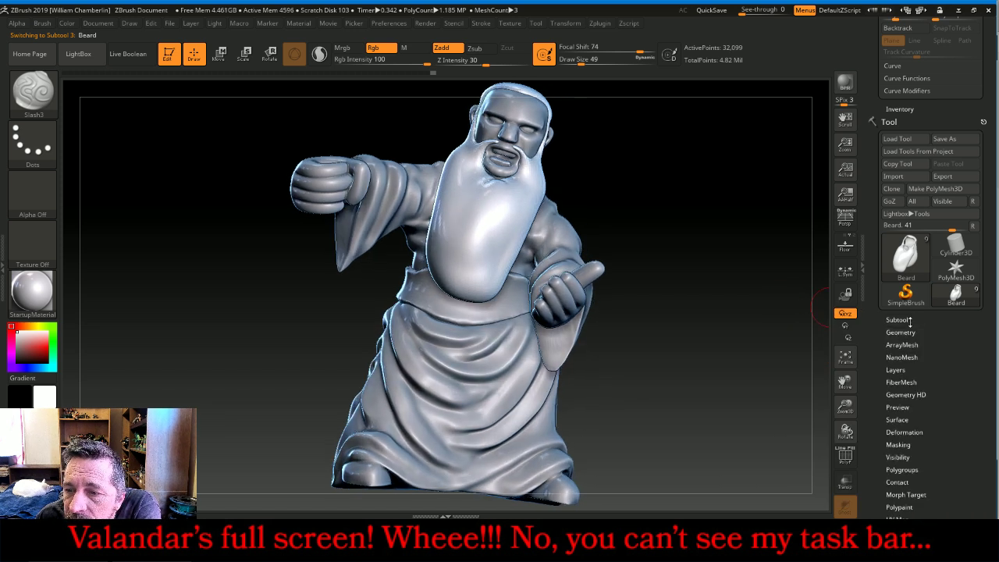
{"action": "left_click", "coordinate": [906, 333]}
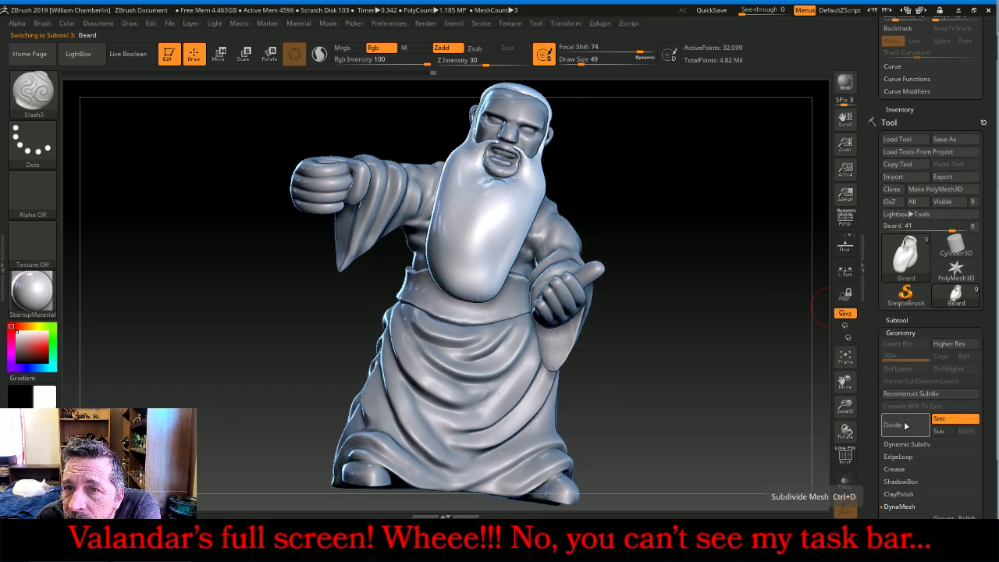
{"action": "left_click", "coordinate": [906, 424]}
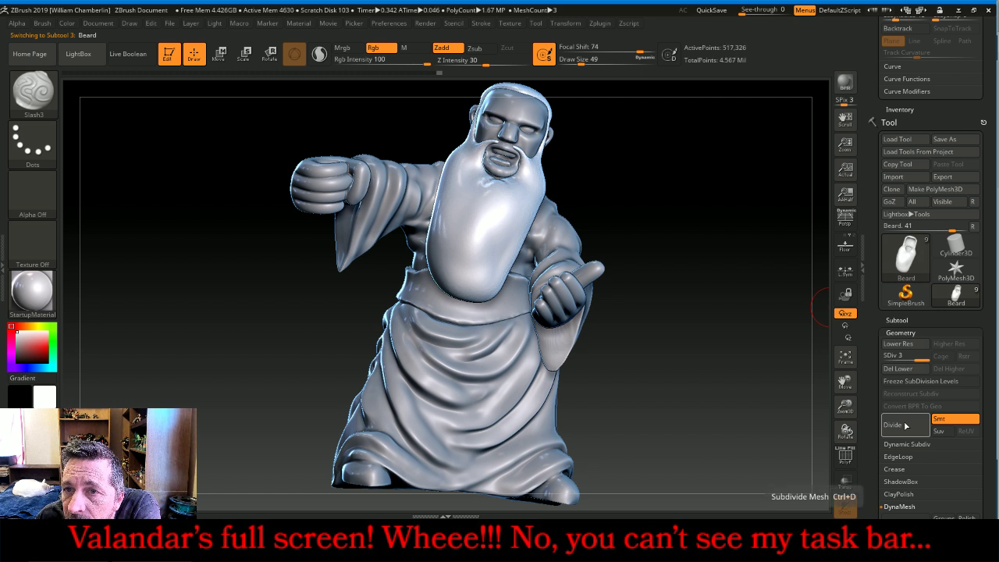
Subdivide the beard mesh once more to SDiv level 4 and delete its lower subdivision levels
{"action": "left_click", "coordinate": [906, 425]}
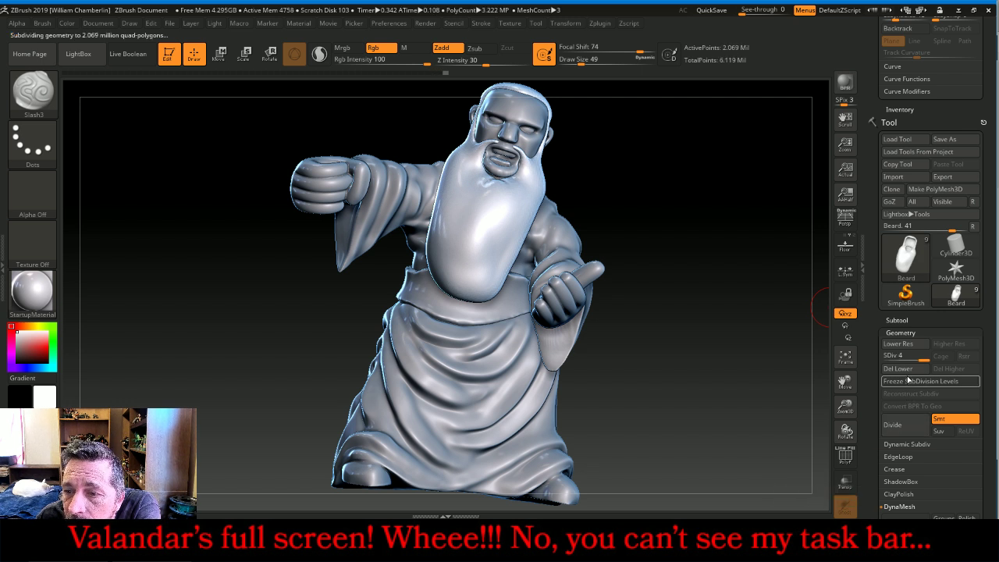
{"action": "left_click", "coordinate": [906, 369]}
Thicken both sides of the moustache above the mouth with the Inflat brush
{"action": "mouse_move", "coordinate": [744, 296]}
{"action": "left_mouse_down"}
{"action": "mouse_move", "coordinate": [647, 287]}
{"action": "mouse_move", "coordinate": [665, 295]}
{"action": "mouse_move", "coordinate": [689, 293]}
{"action": "mouse_move", "coordinate": [615, 243]}
{"action": "mouse_move", "coordinate": [695, 264]}
{"action": "mouse_move", "coordinate": [732, 261]}
{"action": "mouse_move", "coordinate": [751, 289]}
{"action": "left_mouse_up"}
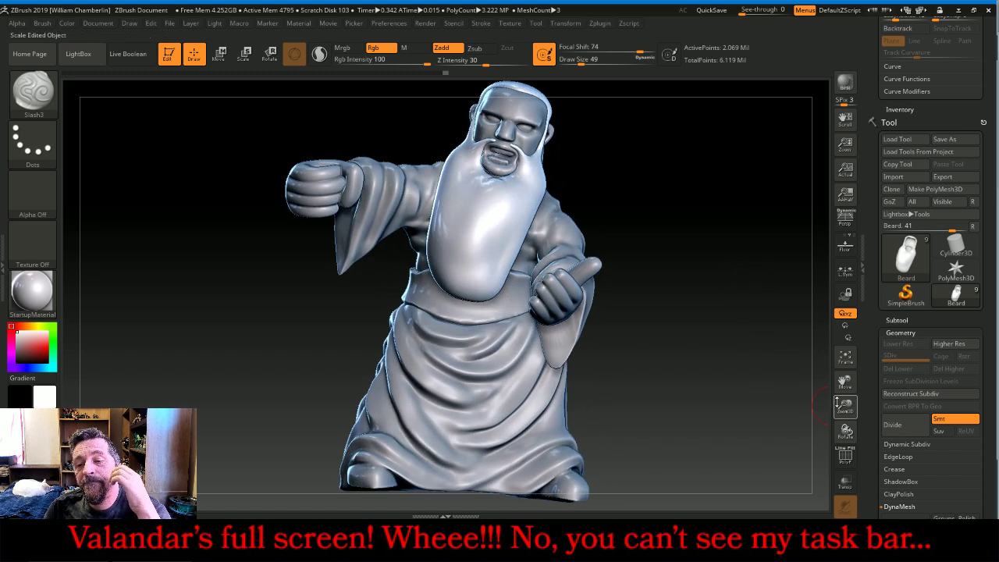
{"action": "left_click_drag", "start_coordinate": [839, 404], "coordinate": [821, 455]}
{"action": "left_click_drag", "start_coordinate": [792, 301], "coordinate": [776, 298]}
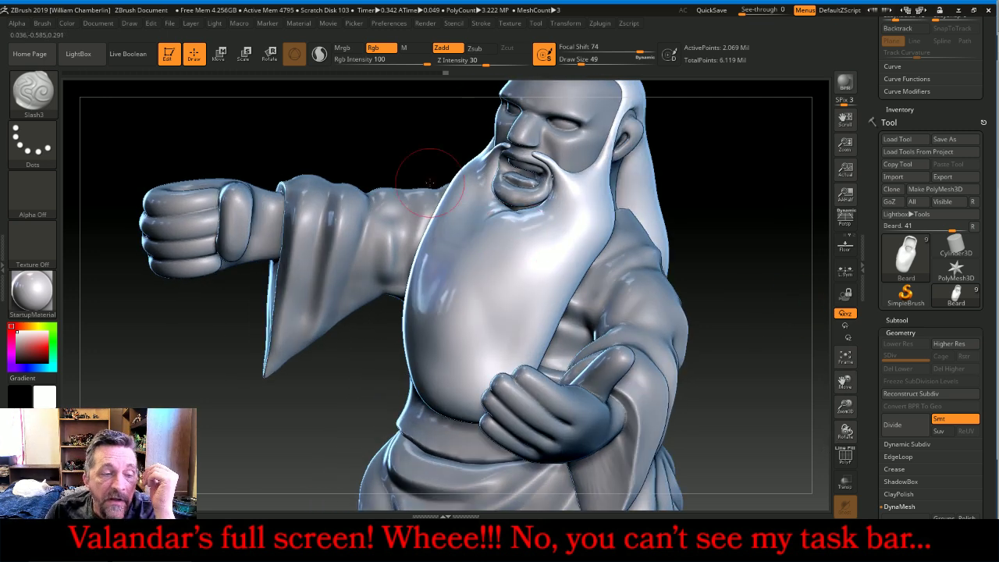
{"action": "left_click", "coordinate": [33, 90]}
{"action": "left_click", "coordinate": [196, 103]}
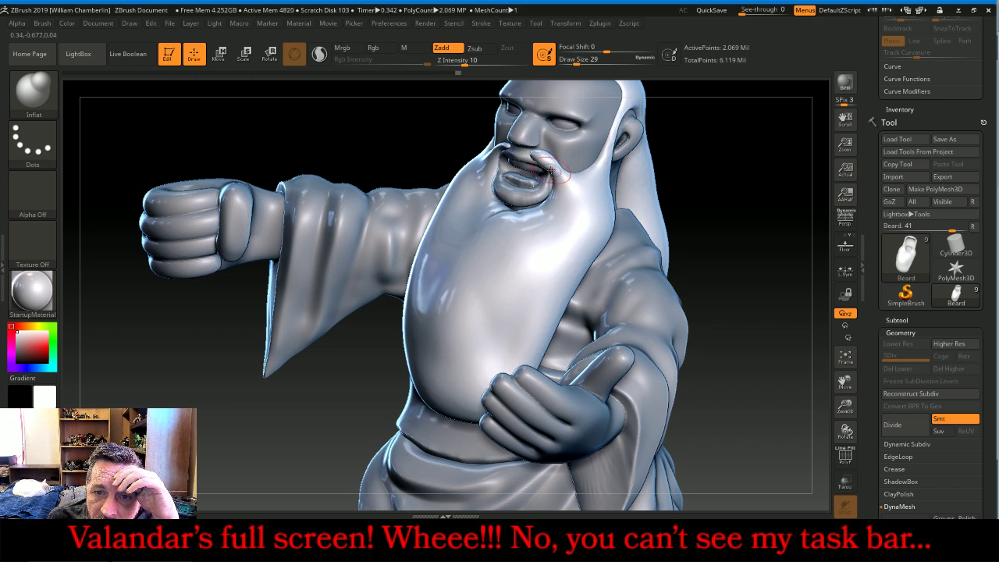
{"action": "left_click_drag", "start_coordinate": [550, 167], "coordinate": [565, 180]}
{"action": "left_click_drag", "start_coordinate": [648, 206], "coordinate": [613, 187]}
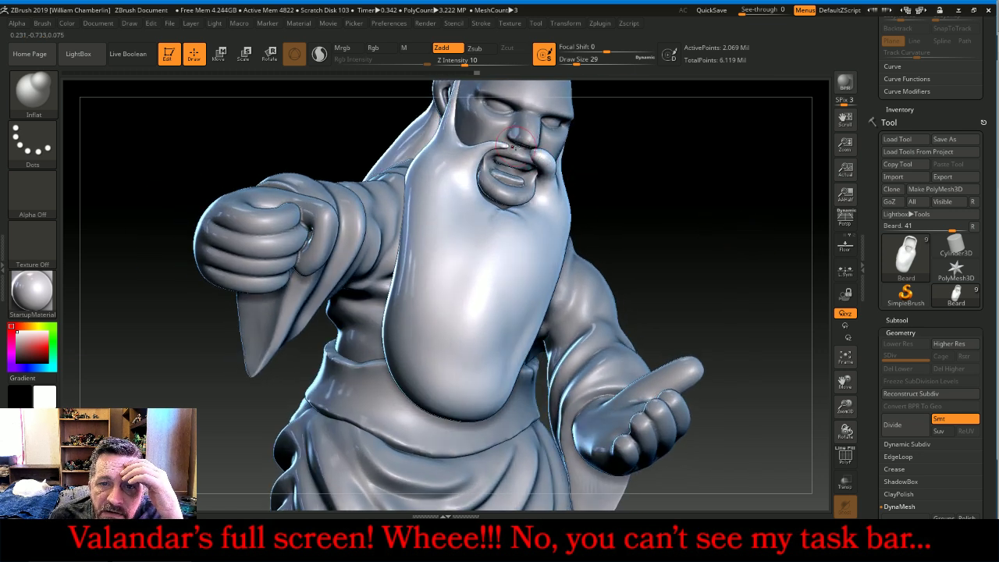
{"action": "mouse_move", "coordinate": [500, 146]}
{"action": "left_mouse_down"}
{"action": "mouse_move", "coordinate": [465, 153]}
{"action": "mouse_move", "coordinate": [492, 144]}
{"action": "mouse_move", "coordinate": [460, 188]}
{"action": "left_mouse_up"}
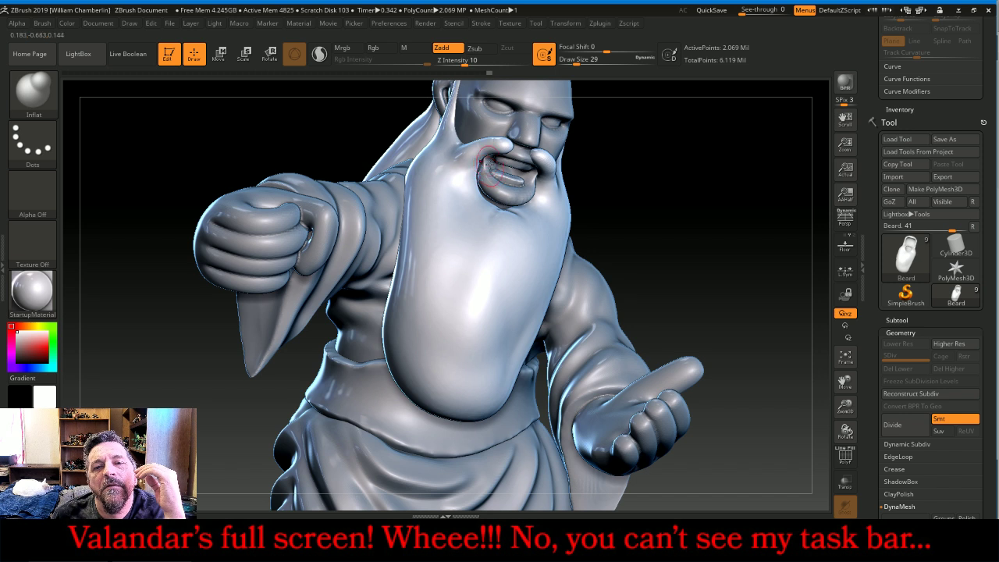
Start a braid beside the cheek on the outstretched-arm side using ClayBuildup at Draw Size 33 and Z Intensity 26
{"action": "left_click", "coordinate": [47, 92]}
{"action": "left_click", "coordinate": [139, 102]}
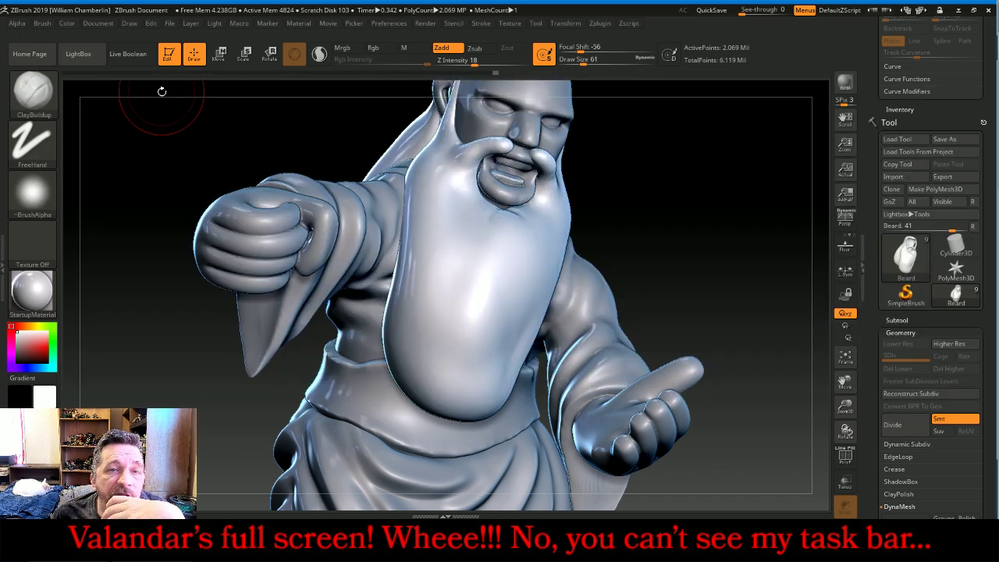
{"action": "mouse_move", "coordinate": [573, 62]}
{"action": "left_mouse_down"}
{"action": "mouse_move", "coordinate": [584, 63]}
{"action": "mouse_move", "coordinate": [575, 62]}
{"action": "left_mouse_up"}
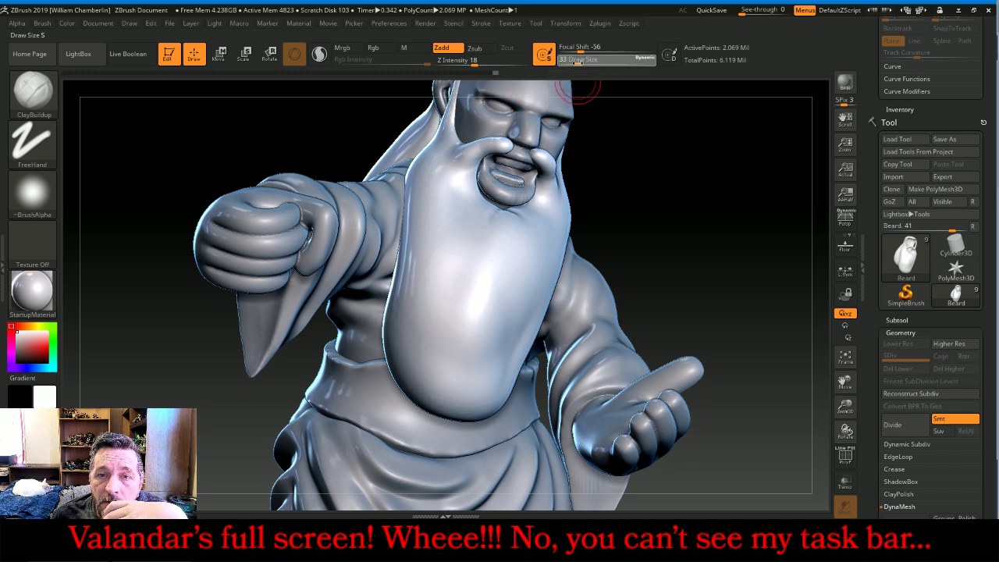
{"action": "left_click_drag", "start_coordinate": [497, 63], "coordinate": [504, 62]}
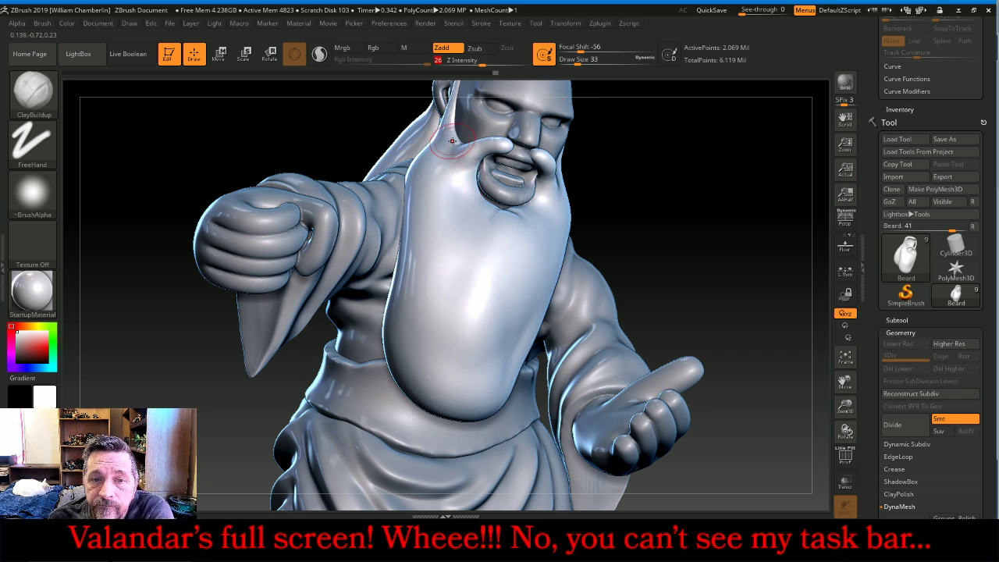
{"action": "left_click_drag", "start_coordinate": [692, 200], "coordinate": [611, 178]}
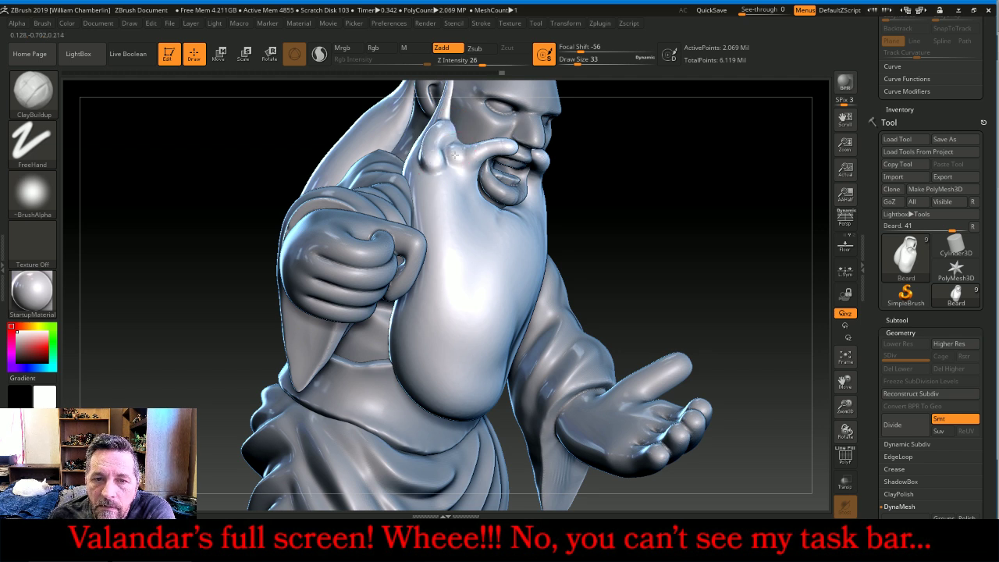
{"action": "mouse_move", "coordinate": [449, 169]}
{"action": "left_mouse_down"}
{"action": "mouse_move", "coordinate": [428, 178]}
{"action": "mouse_move", "coordinate": [453, 196]}
{"action": "mouse_move", "coordinate": [439, 211]}
{"action": "mouse_move", "coordinate": [414, 206]}
{"action": "left_mouse_up"}
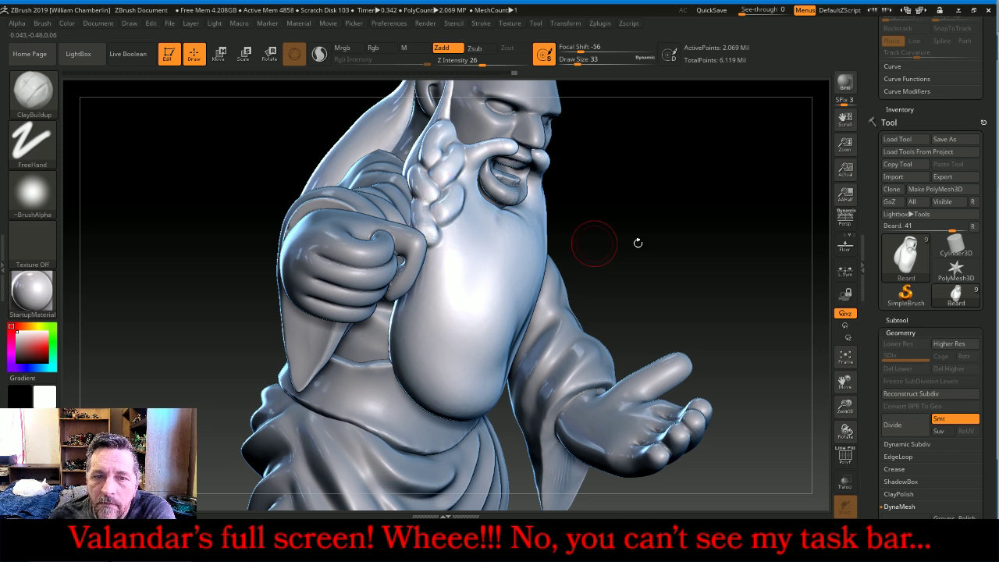
Extend the braid with overlapping strands down the outstretched-arm side of the beard to its lower end
{"action": "mouse_move", "coordinate": [638, 241]}
{"action": "left_mouse_down"}
{"action": "mouse_move", "coordinate": [690, 220]}
{"action": "mouse_move", "coordinate": [675, 213]}
{"action": "left_mouse_up"}
{"action": "mouse_move", "coordinate": [463, 223]}
{"action": "left_mouse_down"}
{"action": "mouse_move", "coordinate": [430, 247]}
{"action": "mouse_move", "coordinate": [445, 277]}
{"action": "mouse_move", "coordinate": [409, 298]}
{"action": "mouse_move", "coordinate": [441, 314]}
{"action": "mouse_move", "coordinate": [434, 329]}
{"action": "mouse_move", "coordinate": [402, 340]}
{"action": "left_mouse_up"}
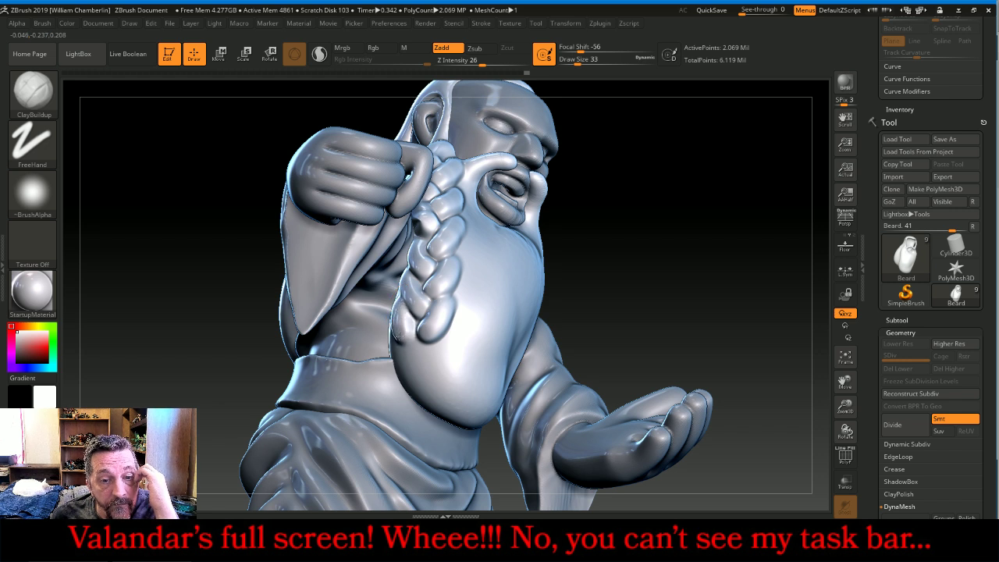
{"action": "mouse_move", "coordinate": [675, 245]}
{"action": "left_mouse_down"}
{"action": "mouse_move", "coordinate": [693, 232]}
{"action": "mouse_move", "coordinate": [668, 241]}
{"action": "left_mouse_up"}
{"action": "left_click_drag", "start_coordinate": [440, 343], "coordinate": [432, 356]}
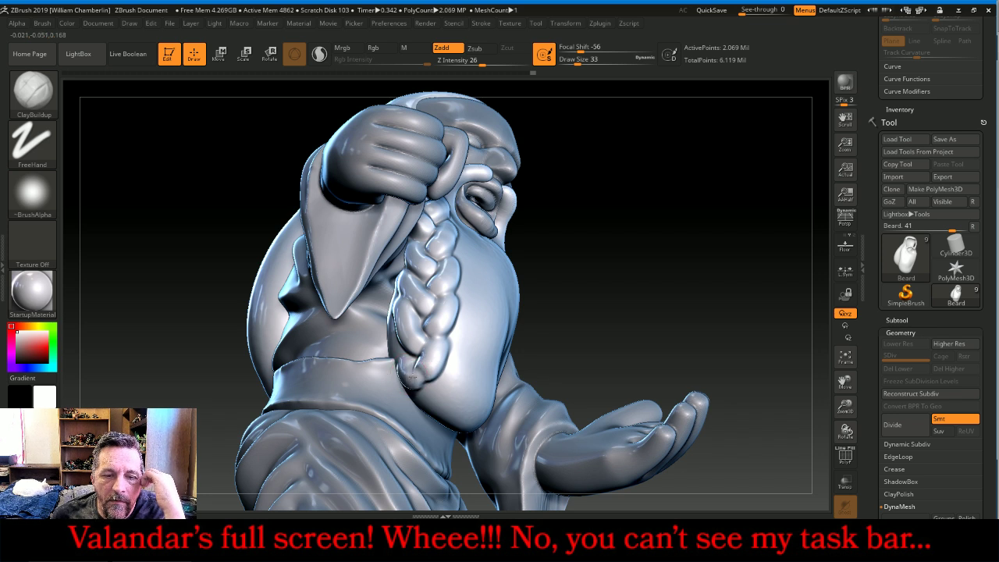
{"action": "left_click_drag", "start_coordinate": [409, 388], "coordinate": [408, 386]}
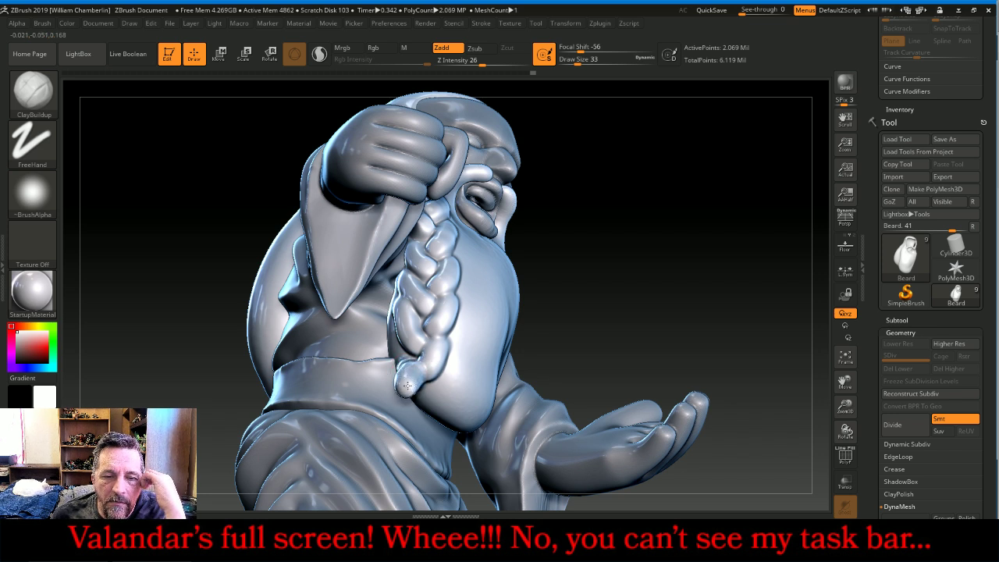
Build up the loose tuft at the first braid's end from the side and from underneath
{"action": "mouse_move", "coordinate": [422, 377]}
{"action": "right_mouse_down"}
{"action": "mouse_move", "coordinate": [680, 263]}
{"action": "mouse_move", "coordinate": [604, 303]}
{"action": "right_mouse_up"}
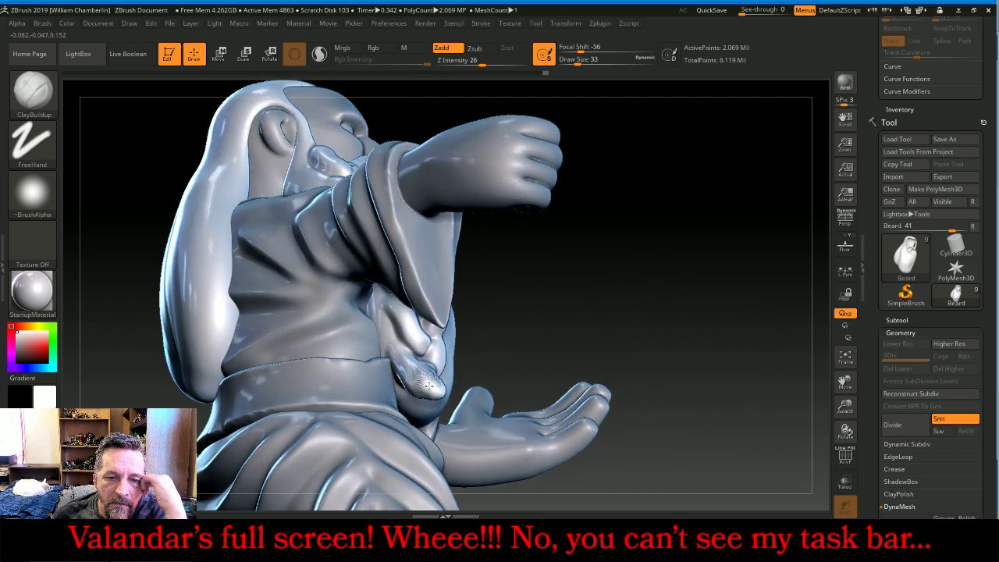
{"action": "mouse_move", "coordinate": [472, 371]}
{"action": "right_mouse_down"}
{"action": "mouse_move", "coordinate": [606, 250]}
{"action": "mouse_move", "coordinate": [584, 207]}
{"action": "mouse_move", "coordinate": [500, 257]}
{"action": "right_mouse_up"}
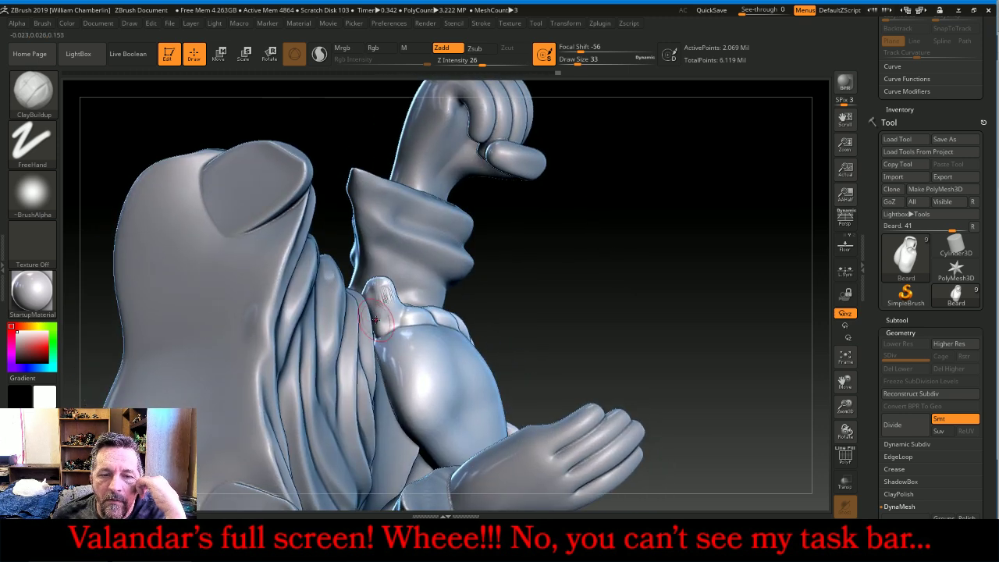
{"action": "left_click_drag", "start_coordinate": [387, 298], "coordinate": [389, 319]}
Build up the upper strands of a second braid on the opposite side of the beard, starting below the cheek
{"action": "mouse_move", "coordinate": [486, 276]}
{"action": "right_mouse_down"}
{"action": "mouse_move", "coordinate": [636, 279]}
{"action": "mouse_move", "coordinate": [664, 258]}
{"action": "mouse_move", "coordinate": [683, 330]}
{"action": "mouse_move", "coordinate": [711, 308]}
{"action": "mouse_move", "coordinate": [712, 264]}
{"action": "mouse_move", "coordinate": [740, 260]}
{"action": "mouse_move", "coordinate": [792, 349]}
{"action": "right_mouse_up"}
{"action": "mouse_move", "coordinate": [812, 414]}
{"action": "right_mouse_down"}
{"action": "mouse_move", "coordinate": [789, 390]}
{"action": "mouse_move", "coordinate": [776, 297]}
{"action": "mouse_move", "coordinate": [780, 328]}
{"action": "mouse_move", "coordinate": [766, 347]}
{"action": "mouse_move", "coordinate": [756, 318]}
{"action": "mouse_move", "coordinate": [780, 361]}
{"action": "mouse_move", "coordinate": [750, 307]}
{"action": "right_mouse_up"}
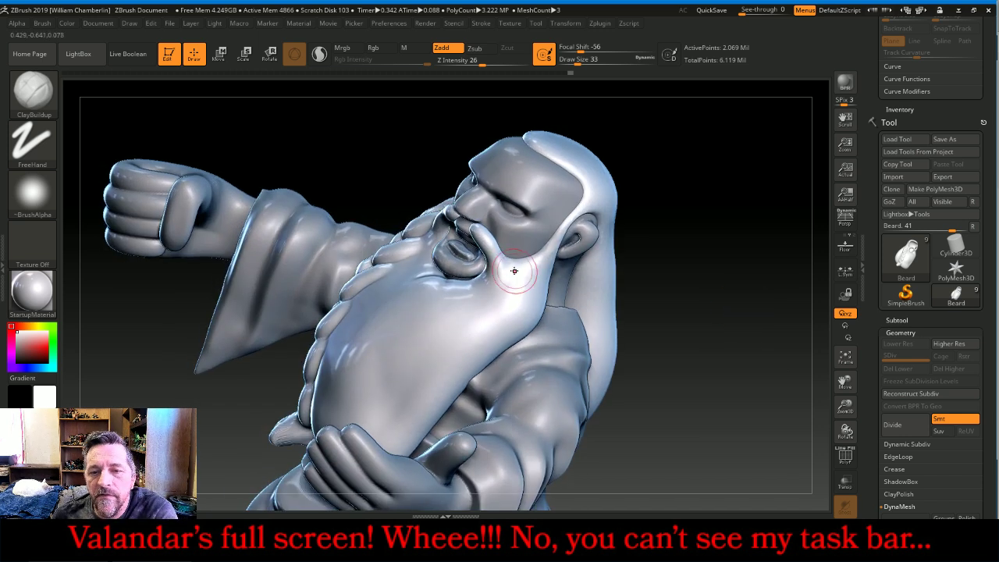
{"action": "mouse_move", "coordinate": [509, 263]}
{"action": "left_mouse_down"}
{"action": "mouse_move", "coordinate": [516, 301]}
{"action": "mouse_move", "coordinate": [534, 299]}
{"action": "mouse_move", "coordinate": [520, 324]}
{"action": "mouse_move", "coordinate": [489, 334]}
{"action": "mouse_move", "coordinate": [506, 345]}
{"action": "mouse_move", "coordinate": [466, 348]}
{"action": "left_mouse_up"}
{"action": "left_click_drag", "start_coordinate": [709, 341], "coordinate": [719, 289]}
{"action": "mouse_move", "coordinate": [458, 324]}
{"action": "left_mouse_down"}
{"action": "mouse_move", "coordinate": [450, 366]}
{"action": "mouse_move", "coordinate": [473, 373]}
{"action": "left_mouse_up"}
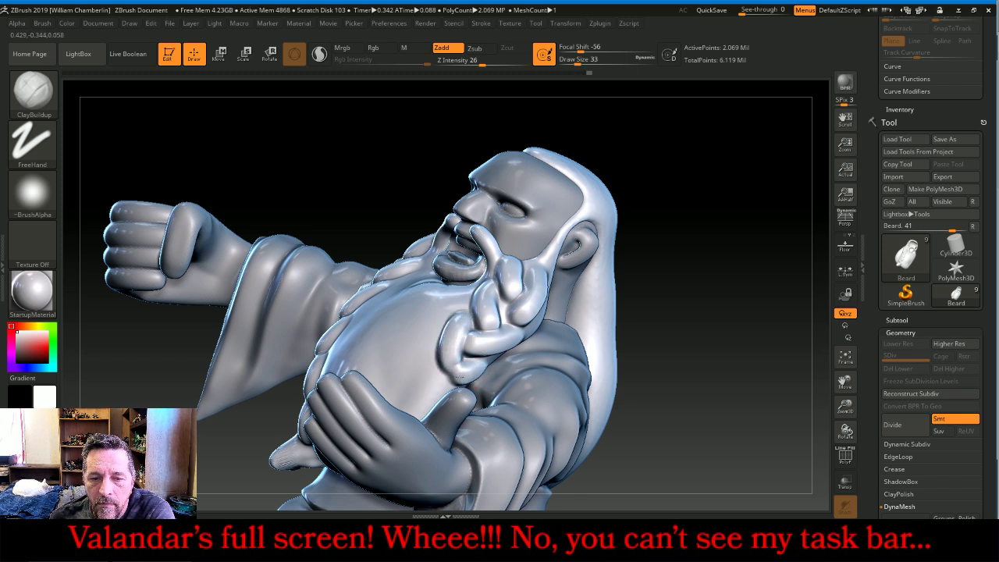
Continue the second braid down to the beard's lower edge, smoothing the rough area between its strands
{"action": "left_click_drag", "start_coordinate": [712, 320], "coordinate": [617, 336]}
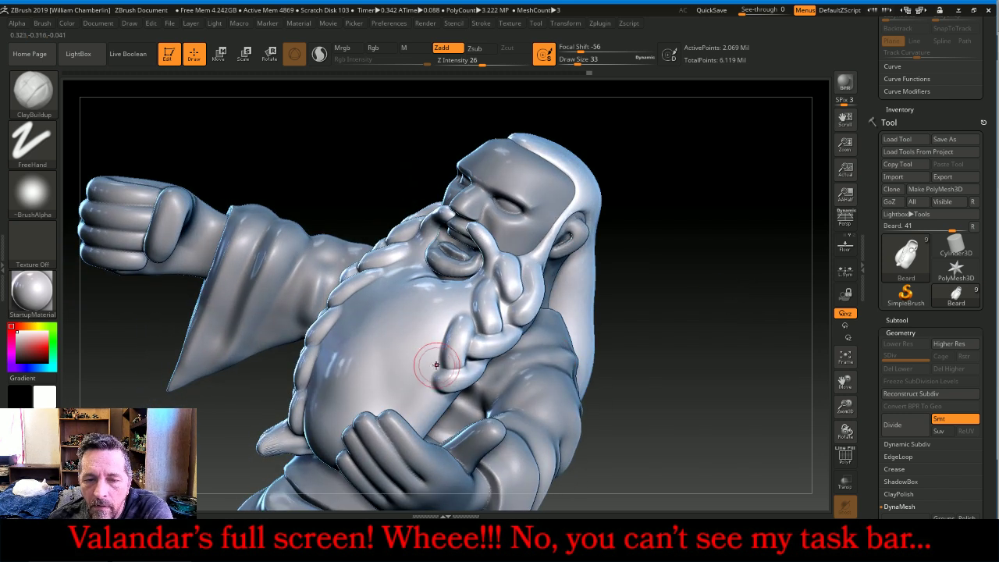
{"action": "left_click_drag", "start_coordinate": [426, 359], "coordinate": [420, 431]}
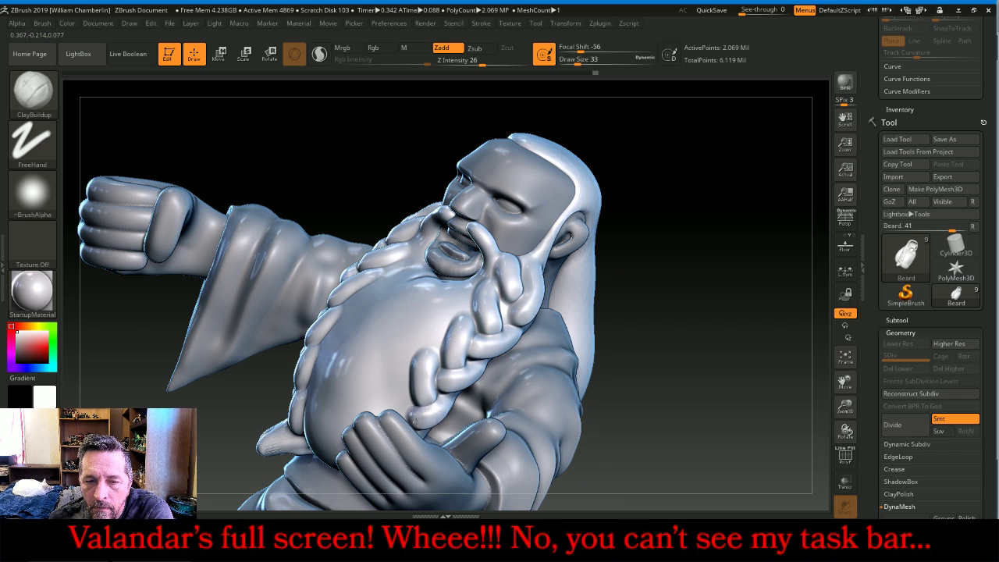
{"action": "mouse_move", "coordinate": [691, 302]}
{"action": "left_mouse_down"}
{"action": "mouse_move", "coordinate": [711, 265]}
{"action": "mouse_move", "coordinate": [695, 274]}
{"action": "left_mouse_up"}
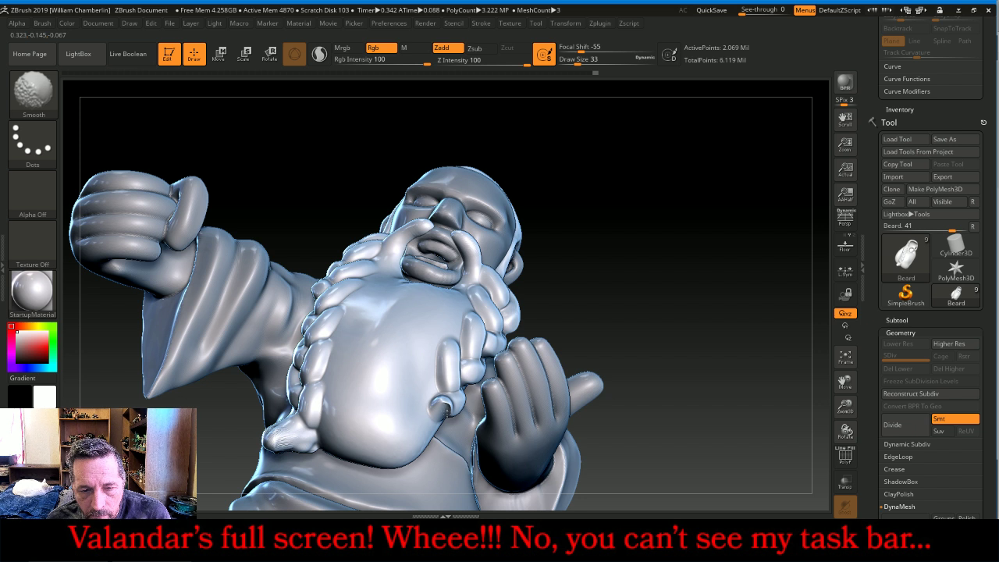
{"action": "left_click_drag", "start_coordinate": [443, 405], "coordinate": [431, 387], "text": "shift"}
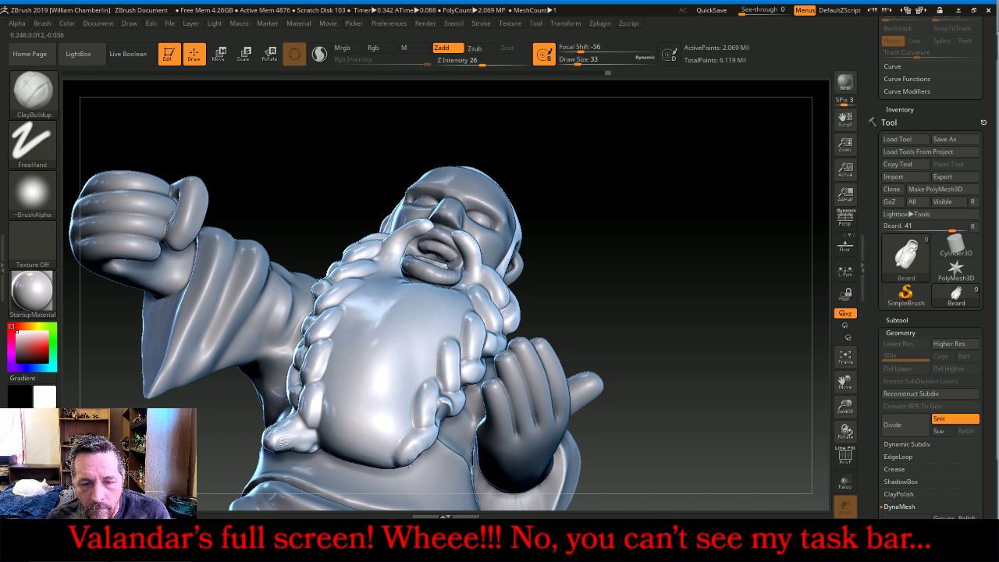
Form the tuft at the second braid's end from below and smooth the braid tips
{"action": "left_click_drag", "start_coordinate": [699, 300], "coordinate": [685, 259]}
{"action": "mouse_move", "coordinate": [412, 468]}
{"action": "left_mouse_down"}
{"action": "mouse_move", "coordinate": [403, 467]}
{"action": "mouse_move", "coordinate": [411, 452]}
{"action": "left_mouse_up"}
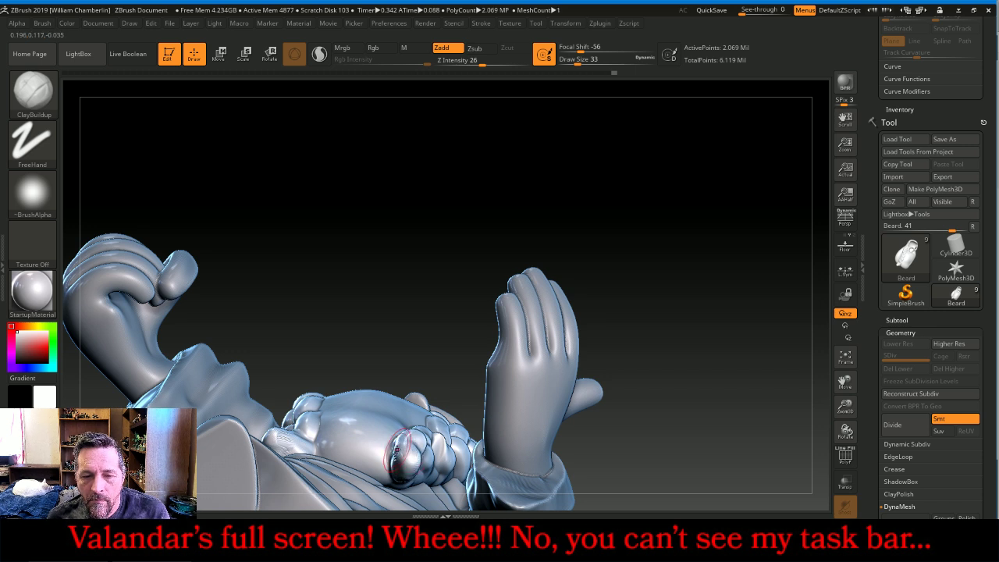
{"action": "mouse_move", "coordinate": [670, 356]}
{"action": "left_mouse_down"}
{"action": "mouse_move", "coordinate": [469, 458]}
{"action": "mouse_move", "coordinate": [411, 453]}
{"action": "left_mouse_up"}
{"action": "mouse_move", "coordinate": [687, 375]}
{"action": "left_mouse_down"}
{"action": "mouse_move", "coordinate": [660, 244]}
{"action": "mouse_move", "coordinate": [726, 242]}
{"action": "mouse_move", "coordinate": [710, 264]}
{"action": "mouse_move", "coordinate": [729, 250]}
{"action": "mouse_move", "coordinate": [715, 258]}
{"action": "left_mouse_up"}
{"action": "left_click_drag", "start_coordinate": [294, 442], "coordinate": [285, 457], "text": "shift"}
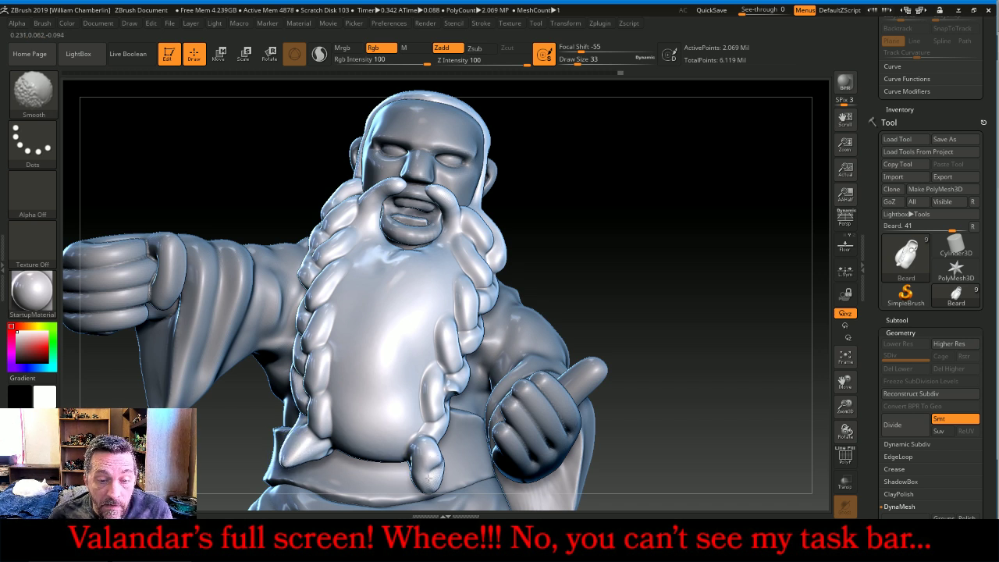
Pull the first braid's tuft in toward the belt using the Move Topological brush at Draw Size 100
{"action": "key", "text": "b"}
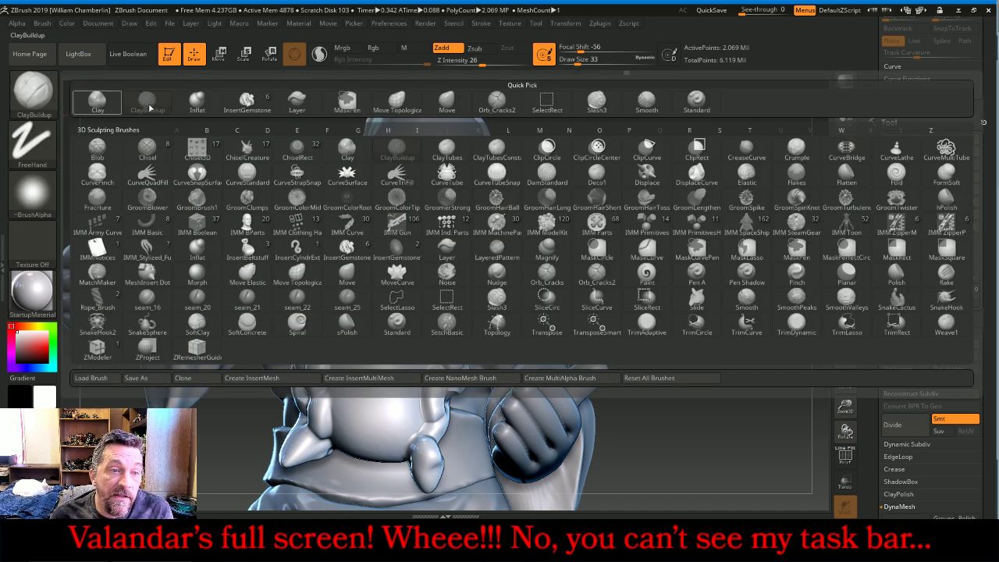
{"action": "left_click", "coordinate": [405, 96]}
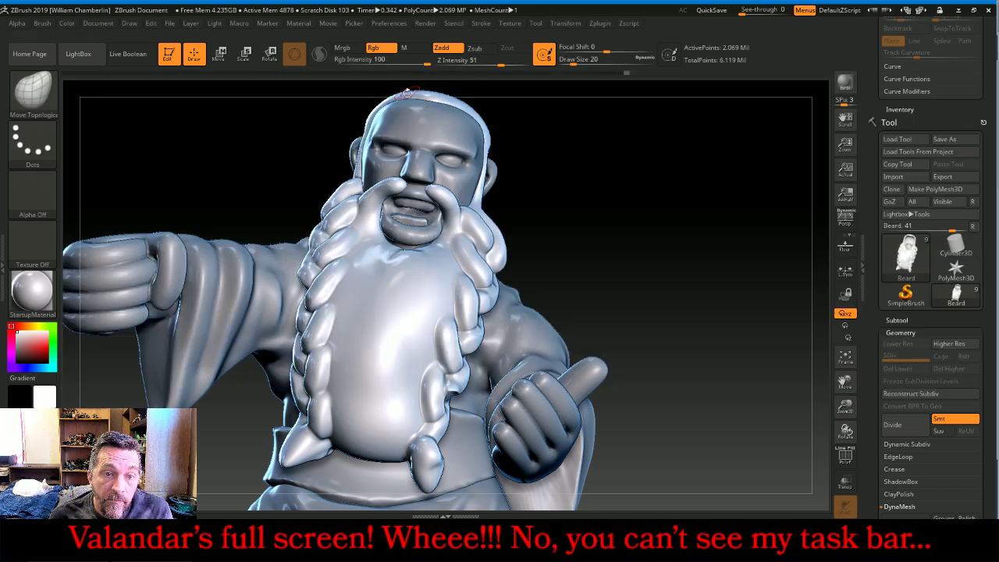
{"action": "mouse_move", "coordinate": [653, 259]}
{"action": "left_mouse_down"}
{"action": "mouse_move", "coordinate": [722, 251]}
{"action": "mouse_move", "coordinate": [712, 260]}
{"action": "left_mouse_up"}
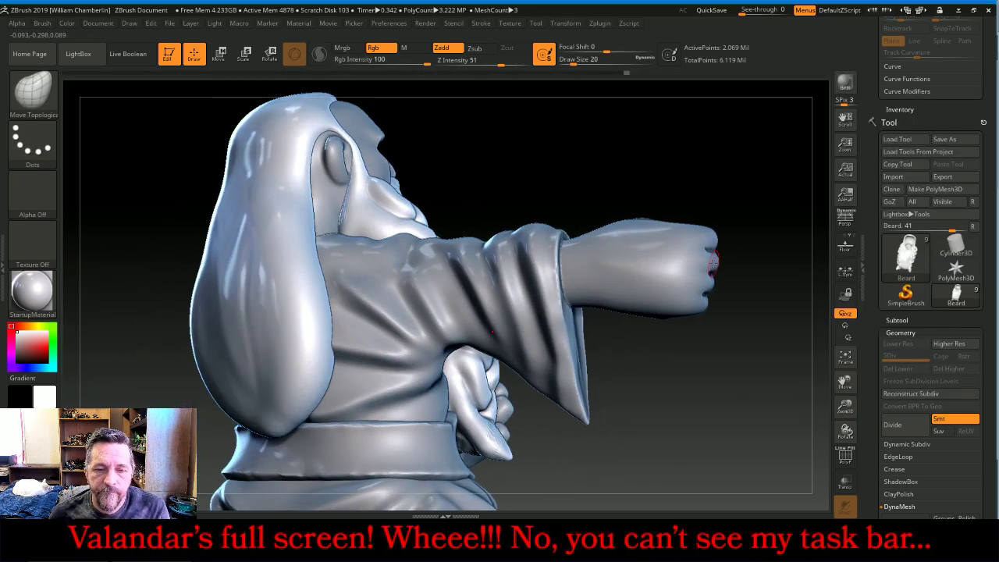
{"action": "key", "text": "]"}
{"action": "key", "text": "]"}
{"action": "key", "text": "]"}
{"action": "key", "text": "]"}
{"action": "key", "text": "]"}
{"action": "key", "text": "]"}
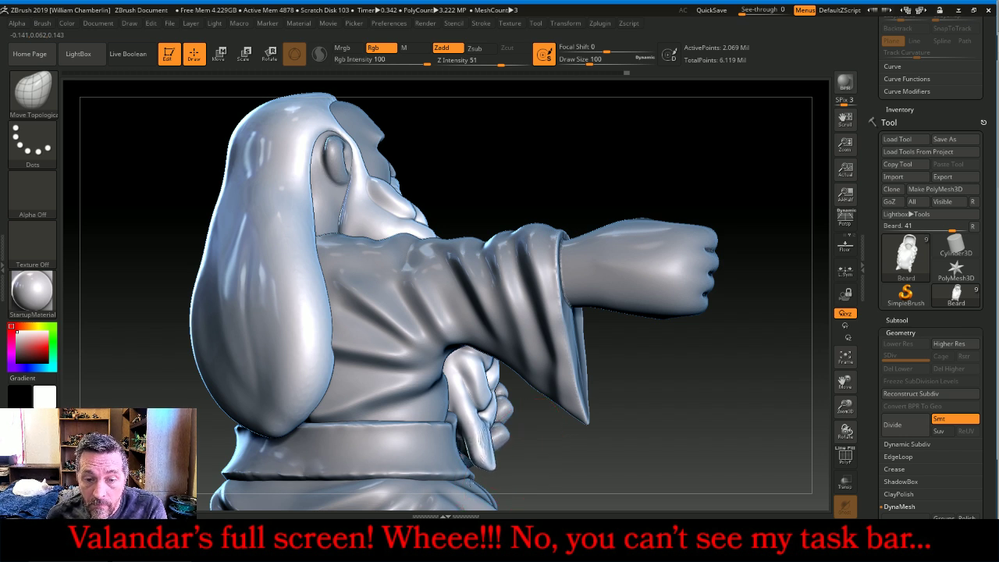
{"action": "left_click_drag", "start_coordinate": [475, 439], "coordinate": [460, 442]}
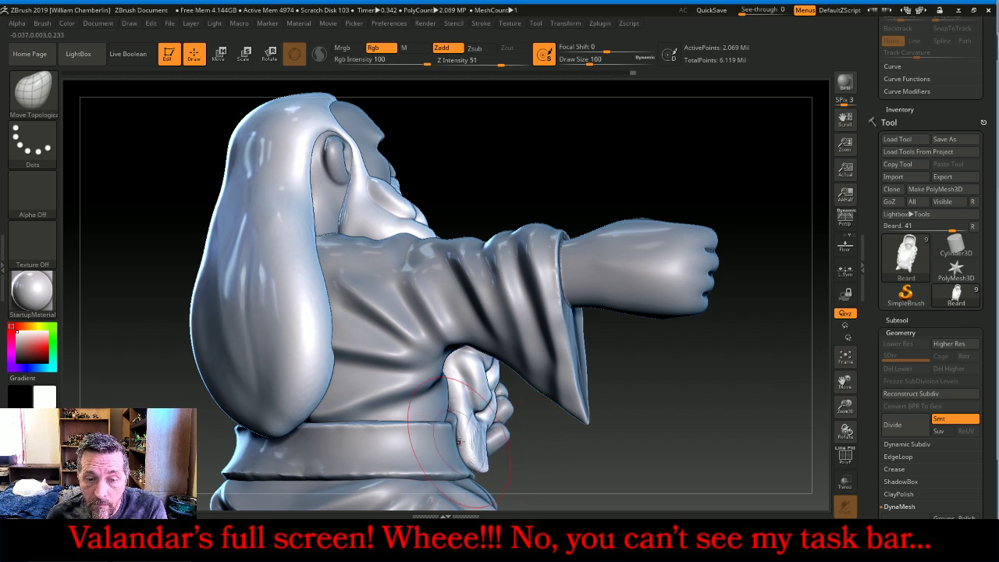
Reshape the second braid's tuft into a hanging pointed tip with the Move Topological brush
{"action": "left_click_drag", "start_coordinate": [663, 449], "coordinate": [578, 423]}
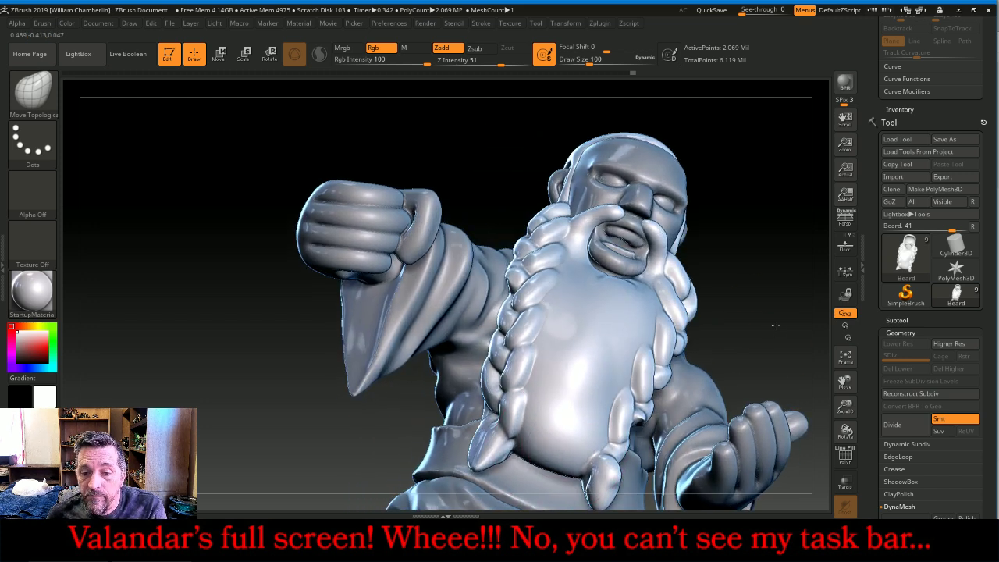
{"action": "mouse_move", "coordinate": [775, 325]}
{"action": "left_mouse_down"}
{"action": "mouse_move", "coordinate": [562, 410]}
{"action": "mouse_move", "coordinate": [536, 407]}
{"action": "mouse_move", "coordinate": [519, 428]}
{"action": "mouse_move", "coordinate": [531, 461]}
{"action": "mouse_move", "coordinate": [555, 450]}
{"action": "left_mouse_up"}
{"action": "mouse_move", "coordinate": [513, 151]}
{"action": "left_mouse_down"}
{"action": "mouse_move", "coordinate": [604, 187]}
{"action": "mouse_move", "coordinate": [718, 199]}
{"action": "mouse_move", "coordinate": [750, 179]}
{"action": "left_mouse_up"}
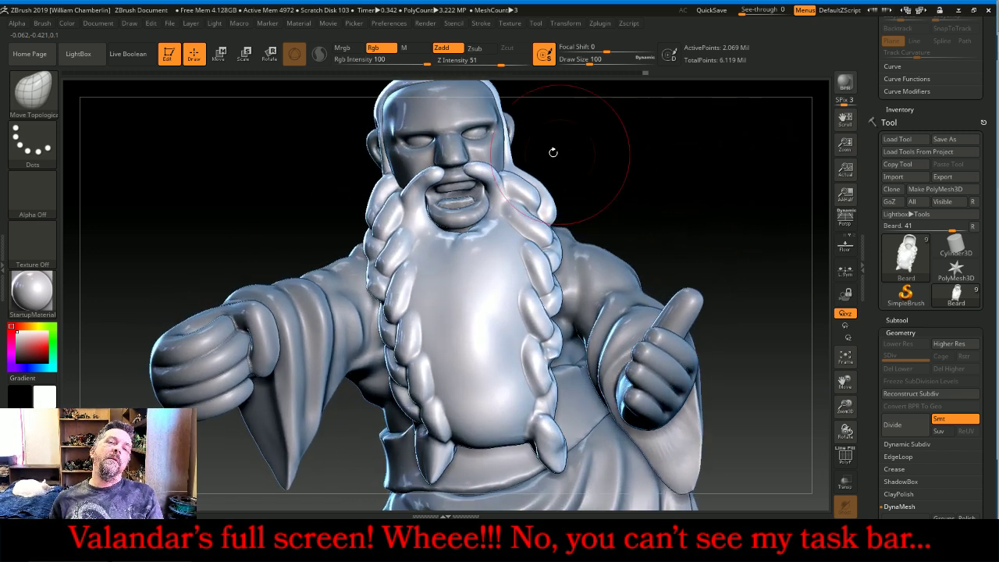
Choose the Slash3 brush in Zsub mode and set its Z Intensity to 17
{"action": "left_click", "coordinate": [38, 92]}
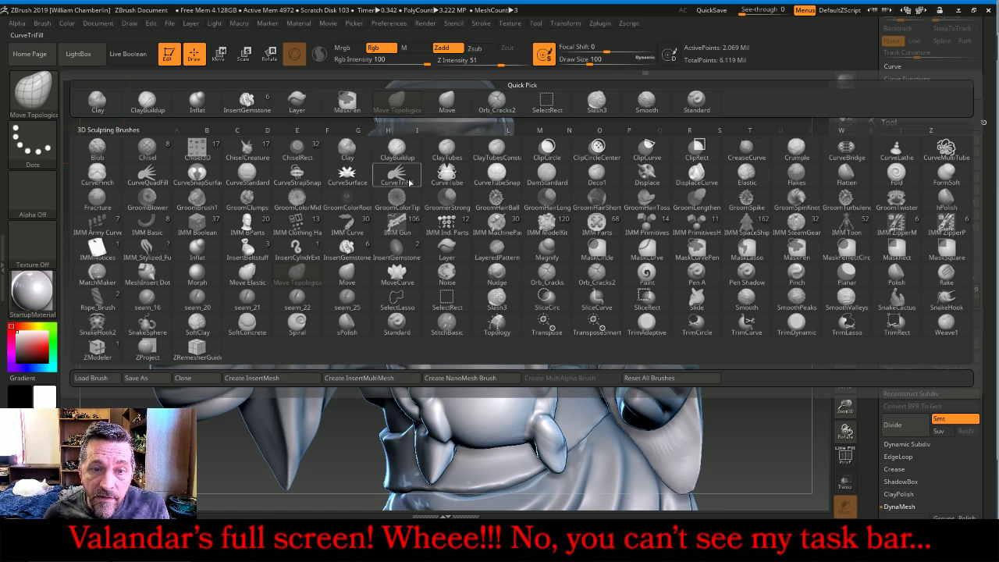
{"action": "left_click", "coordinate": [597, 99]}
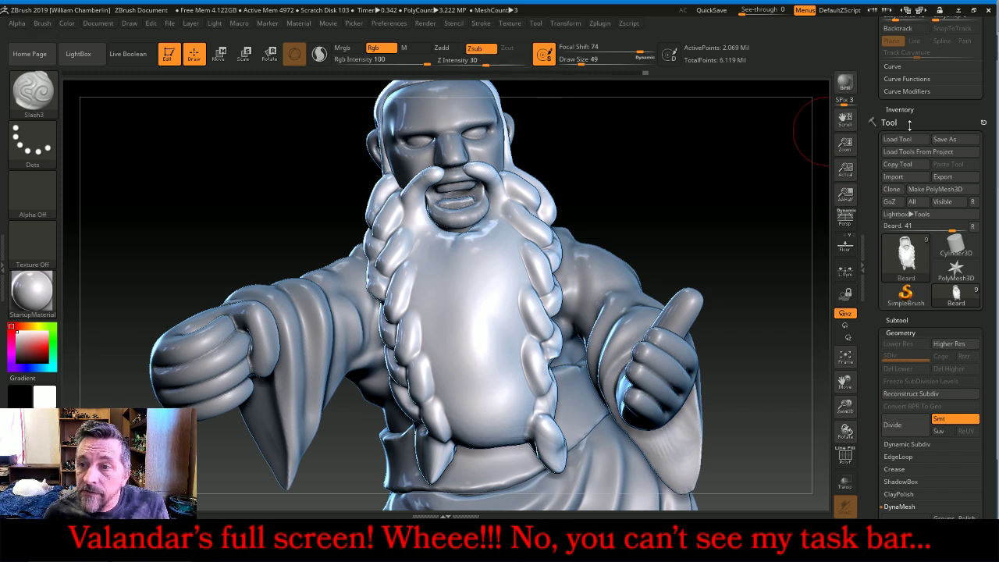
{"action": "left_click_drag", "start_coordinate": [910, 125], "coordinate": [910, 166]}
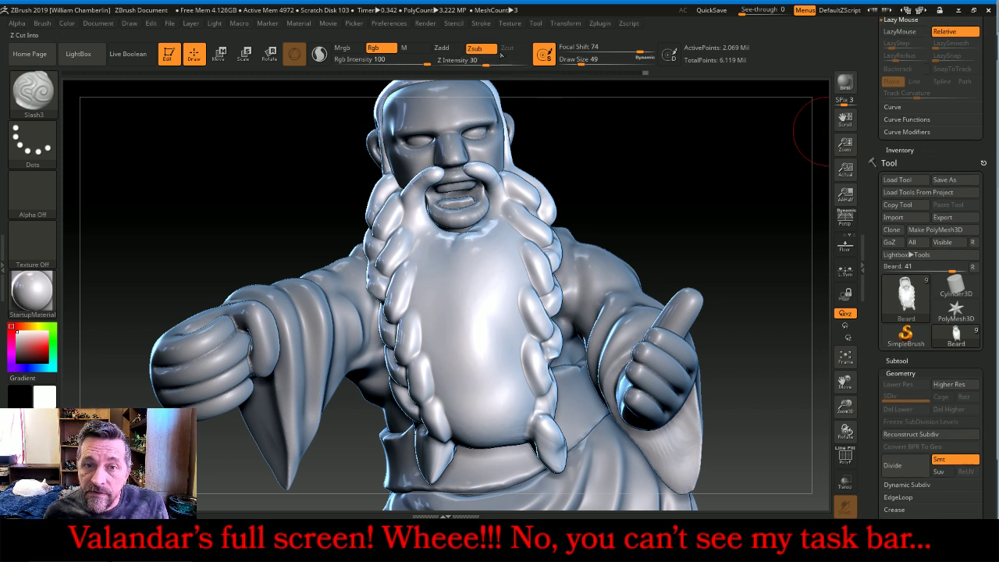
{"action": "left_click_drag", "start_coordinate": [473, 60], "coordinate": [475, 59]}
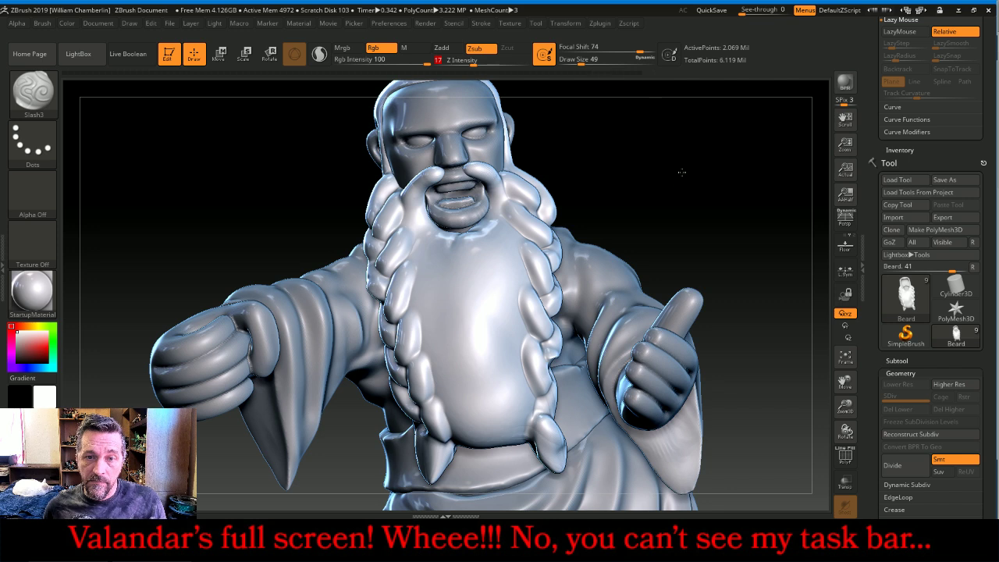
Carve grooves between the upper strands of the first braid, from the ear down past the moustache, with the Slash3 brush
{"action": "mouse_move", "coordinate": [632, 166]}
{"action": "left_mouse_down"}
{"action": "mouse_move", "coordinate": [706, 184]}
{"action": "mouse_move", "coordinate": [653, 193]}
{"action": "left_mouse_up"}
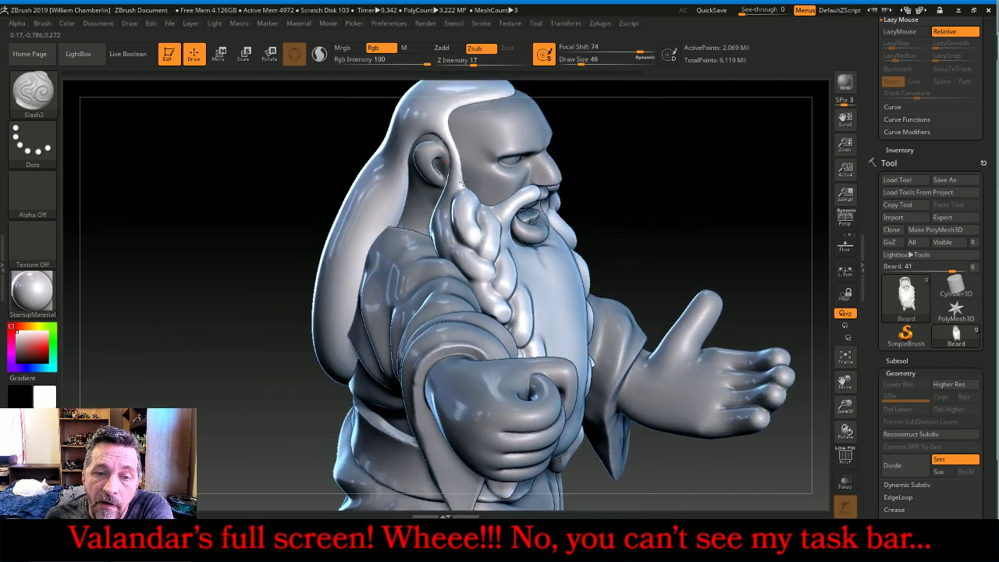
{"action": "mouse_move", "coordinate": [460, 181]}
{"action": "left_mouse_down"}
{"action": "mouse_move", "coordinate": [451, 234]}
{"action": "mouse_move", "coordinate": [473, 251]}
{"action": "mouse_move", "coordinate": [455, 271]}
{"action": "left_mouse_up"}
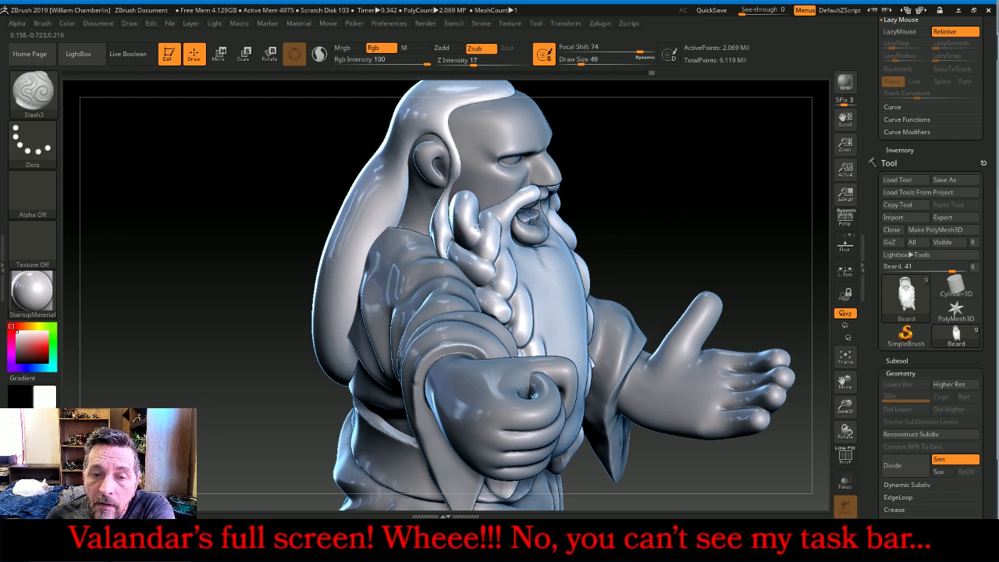
{"action": "mouse_move", "coordinate": [495, 212]}
{"action": "left_mouse_down"}
{"action": "mouse_move", "coordinate": [504, 240]}
{"action": "mouse_move", "coordinate": [486, 262]}
{"action": "left_mouse_up"}
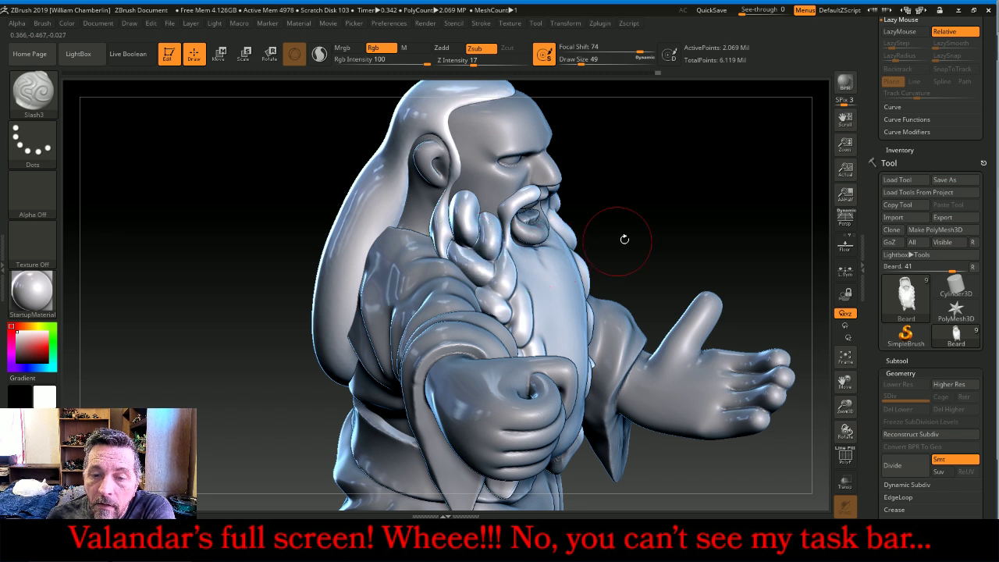
{"action": "mouse_move", "coordinate": [625, 235]}
{"action": "left_mouse_down"}
{"action": "mouse_move", "coordinate": [680, 223]}
{"action": "mouse_move", "coordinate": [522, 250]}
{"action": "mouse_move", "coordinate": [489, 294]}
{"action": "mouse_move", "coordinate": [477, 286]}
{"action": "mouse_move", "coordinate": [501, 319]}
{"action": "left_mouse_up"}
{"action": "mouse_move", "coordinate": [518, 278]}
{"action": "left_mouse_down"}
{"action": "mouse_move", "coordinate": [509, 338]}
{"action": "mouse_move", "coordinate": [495, 337]}
{"action": "left_mouse_up"}
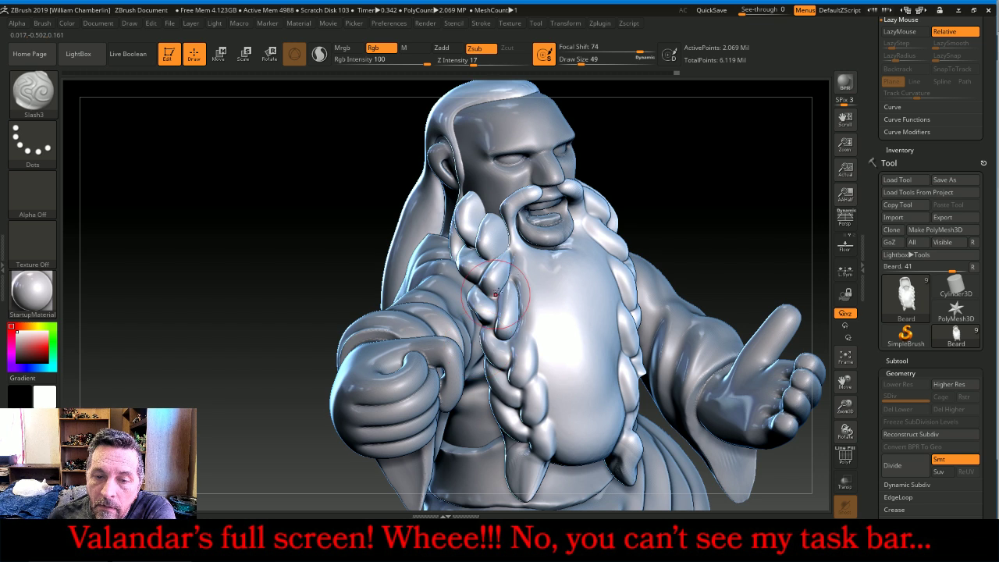
Cut the separations between the middle and lower strands of the first braid down to its tuft
{"action": "left_click_drag", "start_coordinate": [743, 154], "coordinate": [449, 342]}
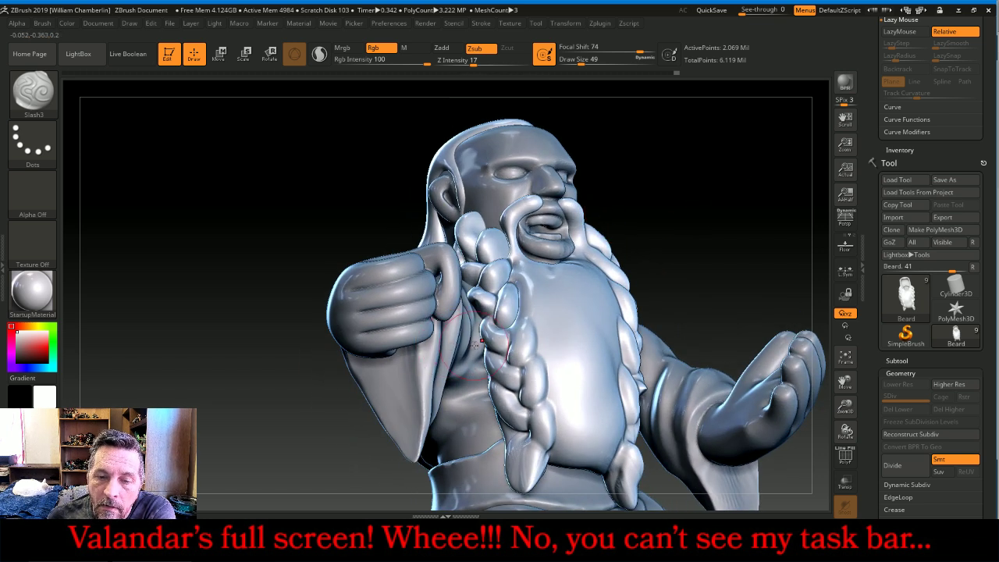
{"action": "mouse_move", "coordinate": [509, 332]}
{"action": "left_mouse_down"}
{"action": "mouse_move", "coordinate": [505, 347]}
{"action": "mouse_move", "coordinate": [531, 324]}
{"action": "mouse_move", "coordinate": [529, 364]}
{"action": "left_mouse_up"}
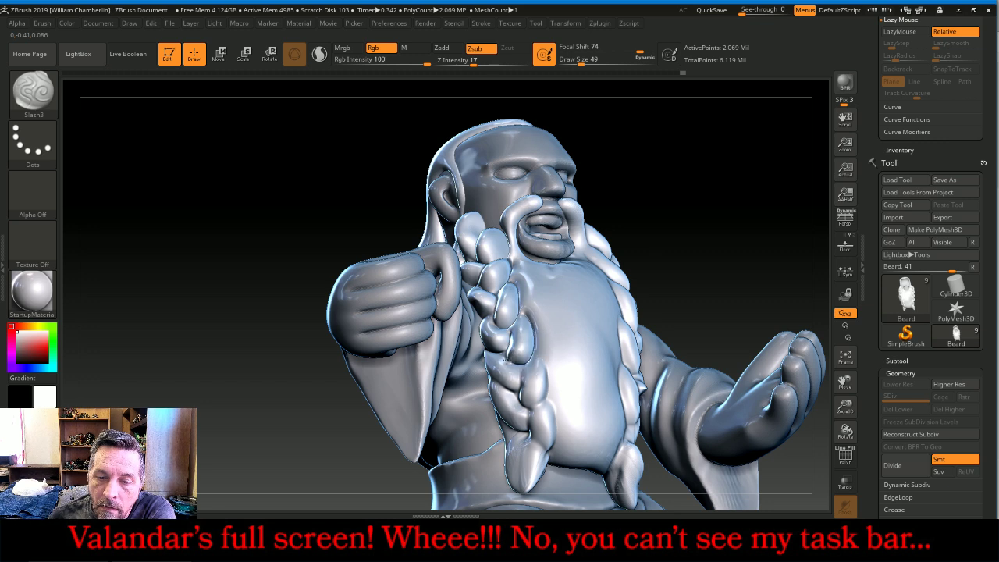
{"action": "mouse_move", "coordinate": [723, 193]}
{"action": "left_mouse_down"}
{"action": "mouse_move", "coordinate": [593, 273]}
{"action": "mouse_move", "coordinate": [483, 366]}
{"action": "mouse_move", "coordinate": [511, 378]}
{"action": "mouse_move", "coordinate": [541, 362]}
{"action": "mouse_move", "coordinate": [521, 401]}
{"action": "left_mouse_up"}
{"action": "left_click_drag", "start_coordinate": [709, 218], "coordinate": [736, 196]}
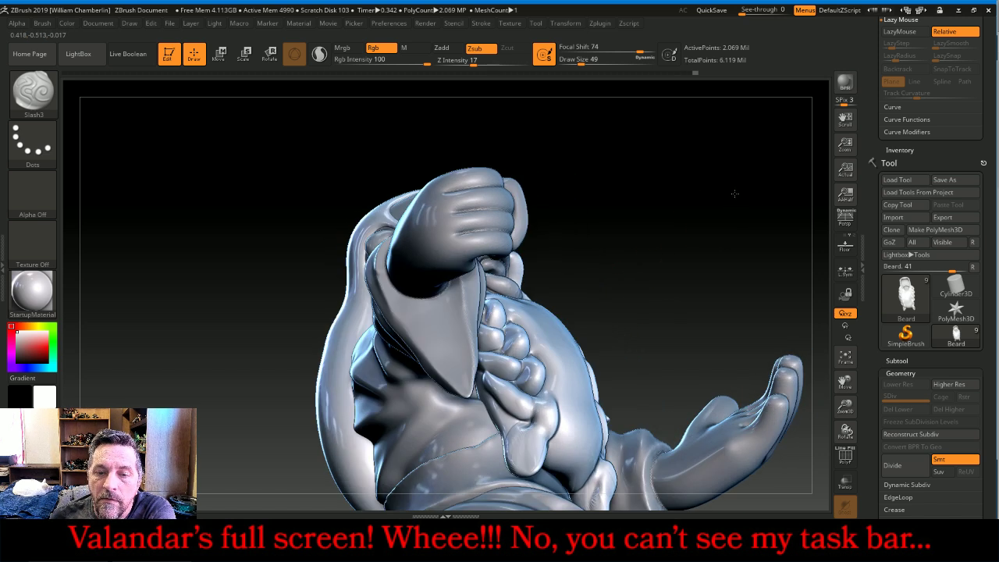
{"action": "mouse_move", "coordinate": [492, 391]}
{"action": "left_mouse_down"}
{"action": "mouse_move", "coordinate": [507, 414]}
{"action": "mouse_move", "coordinate": [531, 418]}
{"action": "left_mouse_up"}
Carve banded grooves around the top of the tuft at the first braid's end
{"action": "left_click_drag", "start_coordinate": [720, 254], "coordinate": [656, 258]}
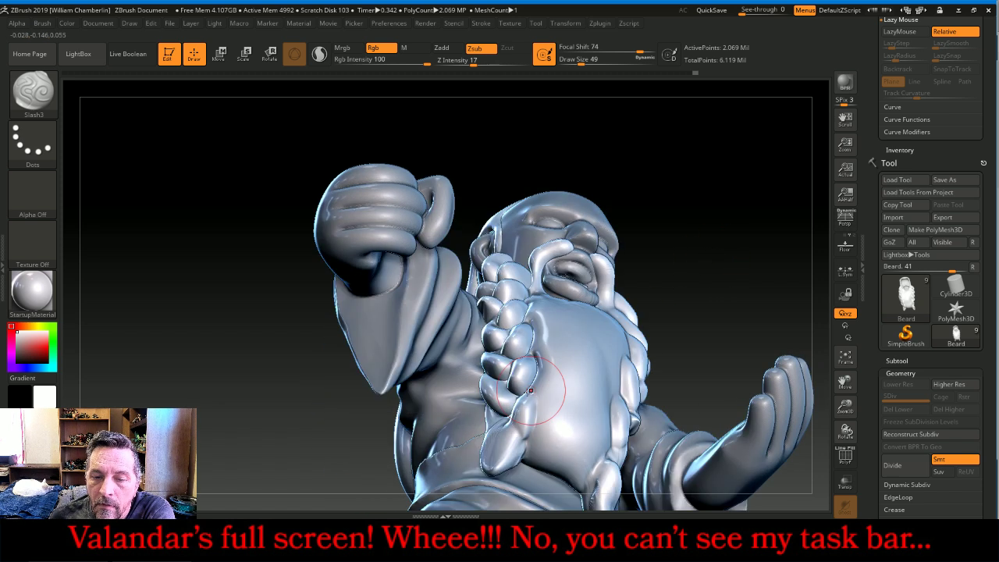
{"action": "left_click_drag", "start_coordinate": [510, 417], "coordinate": [514, 429]}
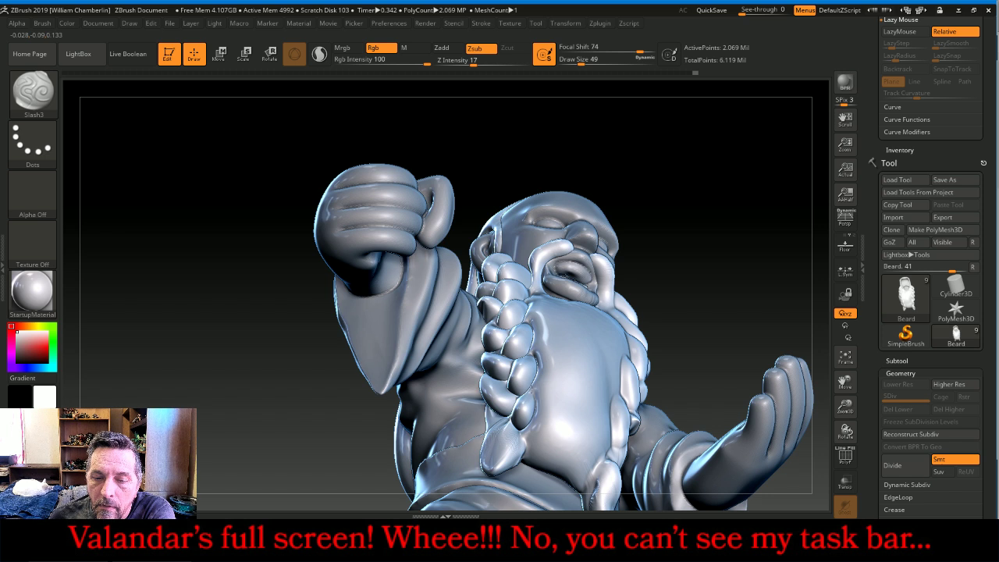
{"action": "right_click_drag", "start_coordinate": [605, 293], "coordinate": [685, 250]}
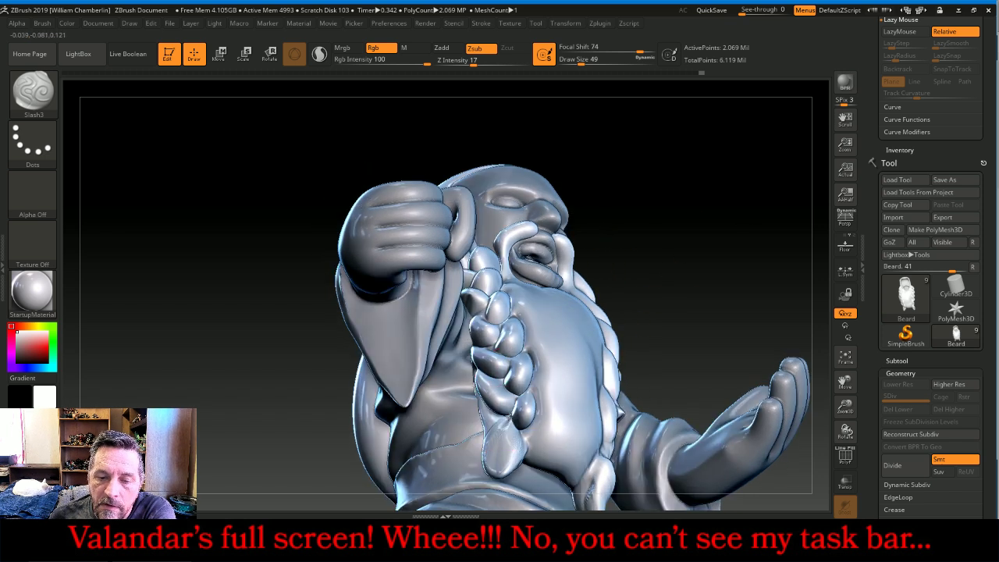
{"action": "left_click_drag", "start_coordinate": [490, 434], "coordinate": [509, 447]}
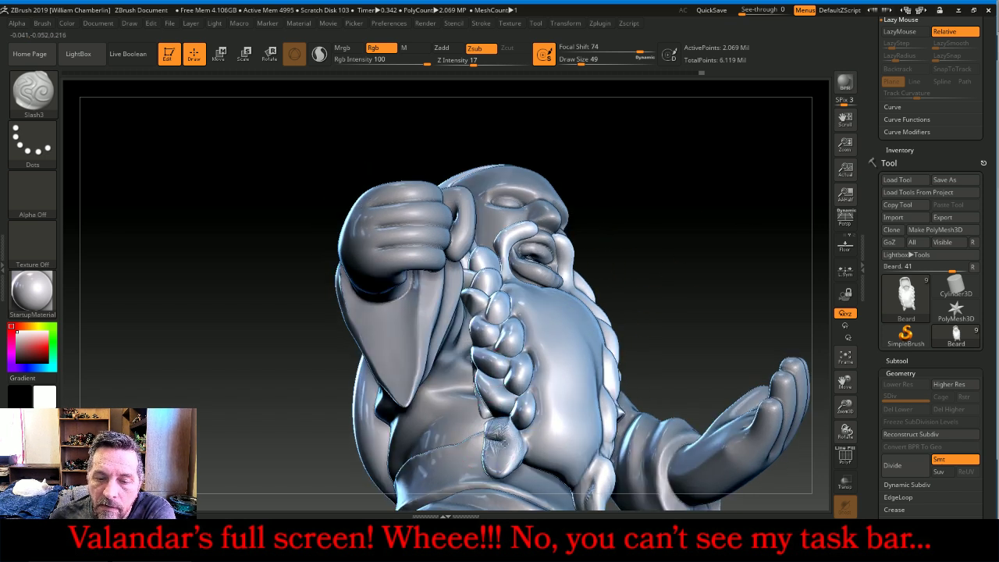
Plump up the strands along the first braid using the Inflat brush, raising the Draw Size to 57
{"action": "mouse_move", "coordinate": [701, 248]}
{"action": "right_mouse_down"}
{"action": "mouse_move", "coordinate": [776, 198]}
{"action": "mouse_move", "coordinate": [776, 217]}
{"action": "mouse_move", "coordinate": [749, 234]}
{"action": "right_mouse_up"}
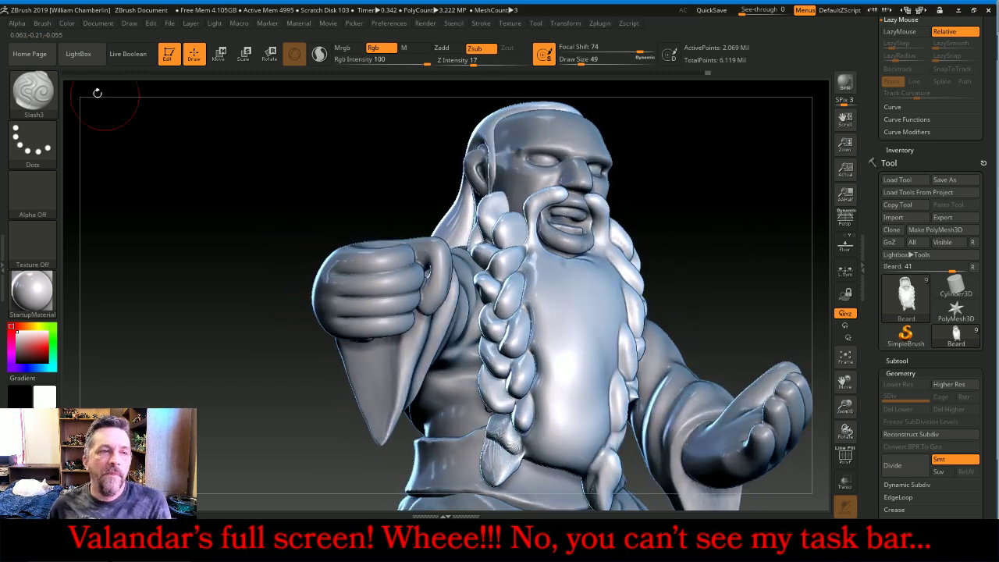
{"action": "left_click", "coordinate": [33, 92]}
{"action": "left_click", "coordinate": [198, 101]}
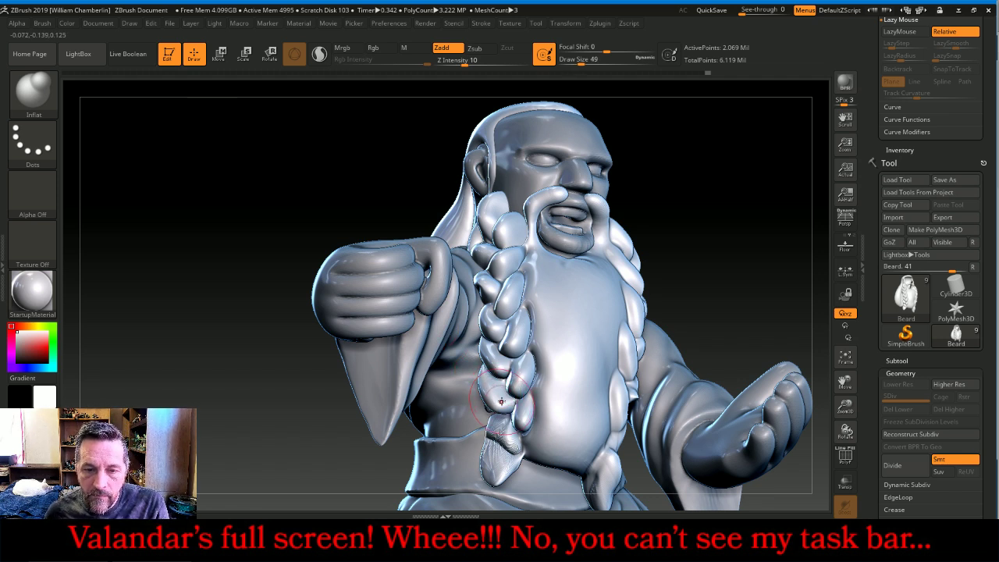
{"action": "mouse_move", "coordinate": [503, 406]}
{"action": "left_mouse_down"}
{"action": "mouse_move", "coordinate": [501, 392]}
{"action": "mouse_move", "coordinate": [507, 428]}
{"action": "mouse_move", "coordinate": [514, 391]}
{"action": "left_mouse_up"}
{"action": "mouse_move", "coordinate": [515, 328]}
{"action": "left_mouse_down"}
{"action": "mouse_move", "coordinate": [493, 264]}
{"action": "mouse_move", "coordinate": [498, 222]}
{"action": "mouse_move", "coordinate": [478, 265]}
{"action": "mouse_move", "coordinate": [506, 329]}
{"action": "mouse_move", "coordinate": [500, 364]}
{"action": "left_mouse_up"}
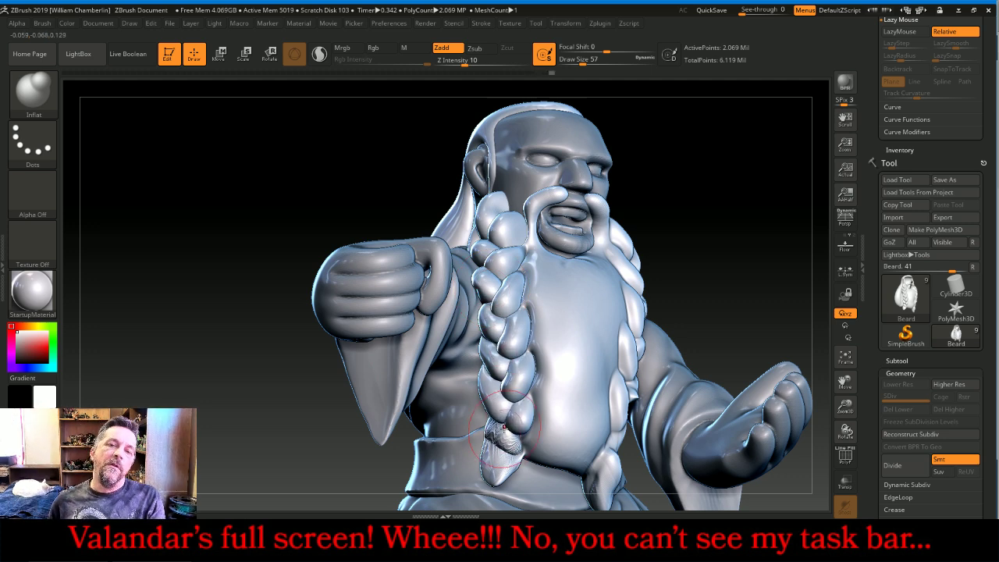
Switch to the Slash3 brush and carve grooves between the second braid's upper strands, undoing the unwanted last stroke
{"action": "mouse_move", "coordinate": [748, 214]}
{"action": "left_mouse_down"}
{"action": "mouse_move", "coordinate": [761, 229]}
{"action": "mouse_move", "coordinate": [703, 167]}
{"action": "left_mouse_up"}
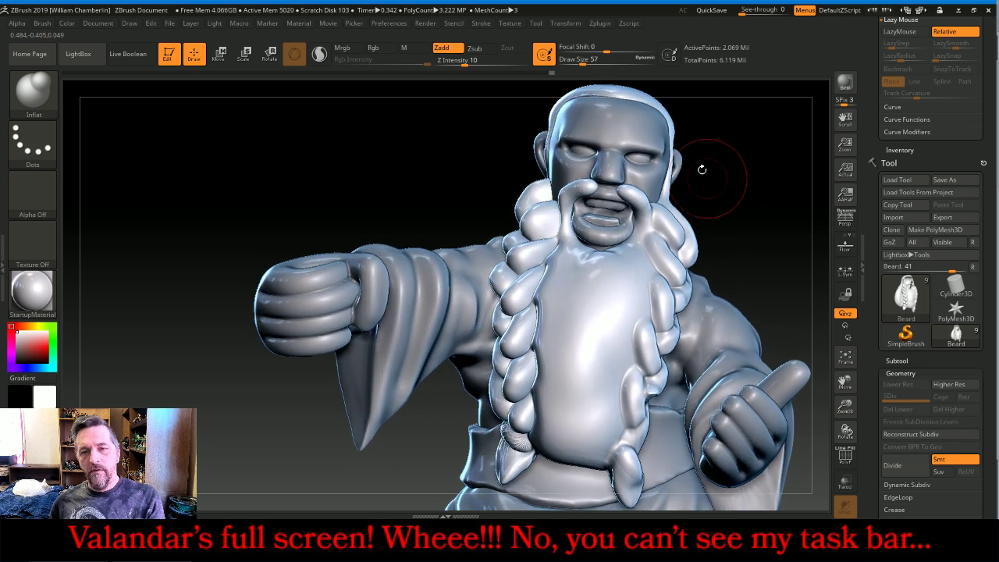
{"action": "key", "text": "b"}
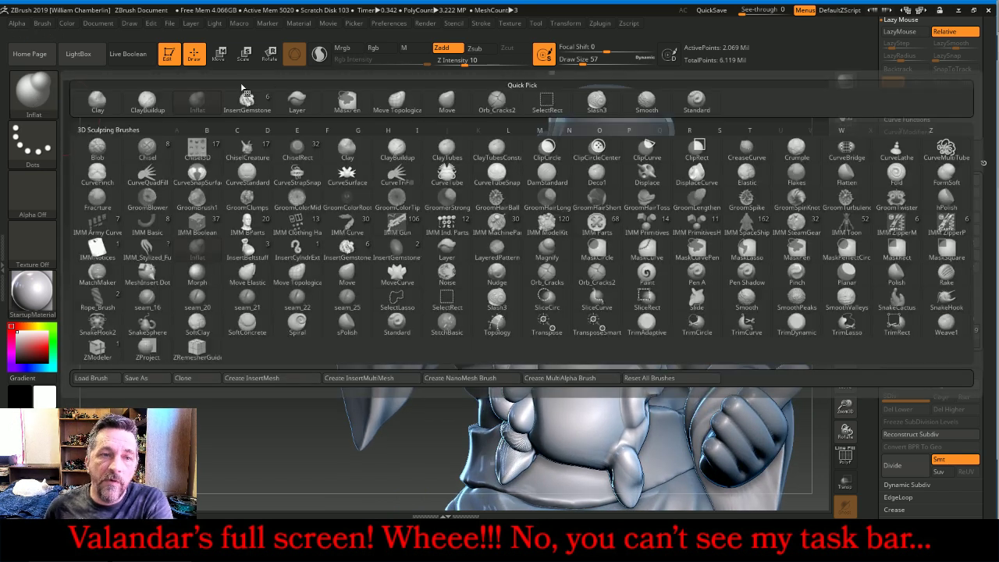
{"action": "left_click", "coordinate": [597, 101]}
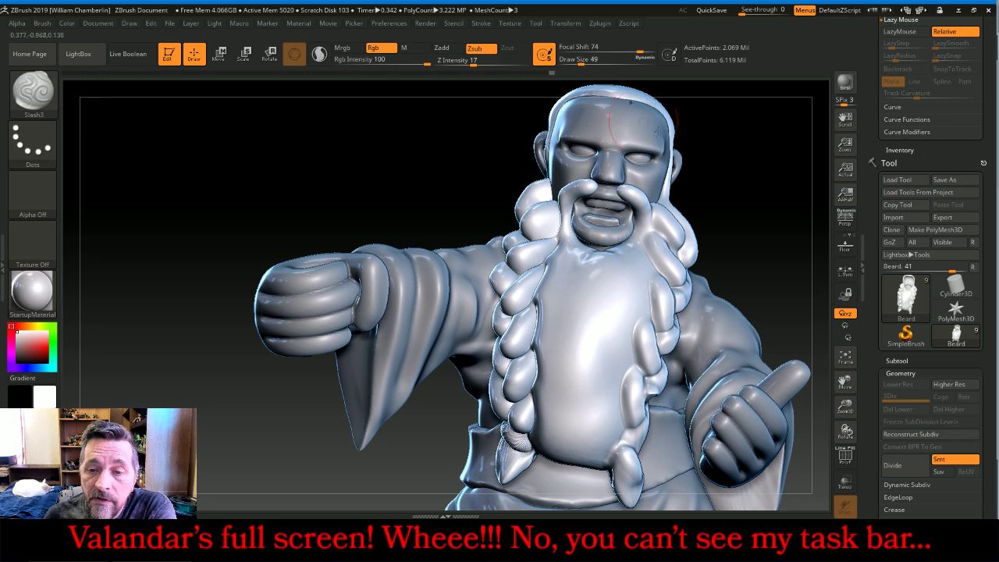
{"action": "left_click_drag", "start_coordinate": [764, 195], "coordinate": [724, 208]}
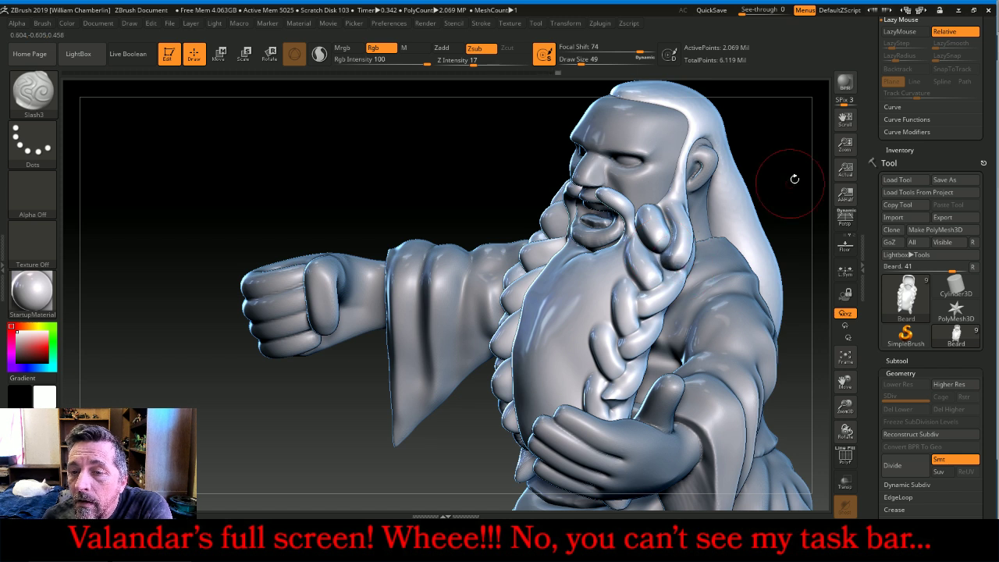
{"action": "left_click_drag", "start_coordinate": [792, 179], "coordinate": [686, 197]}
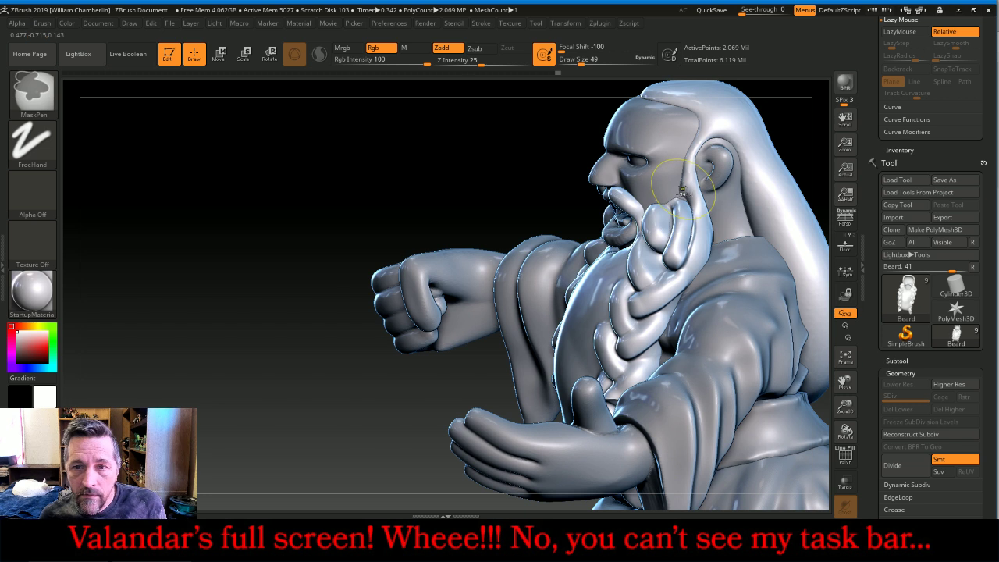
{"action": "key", "text": "ctrl+z"}
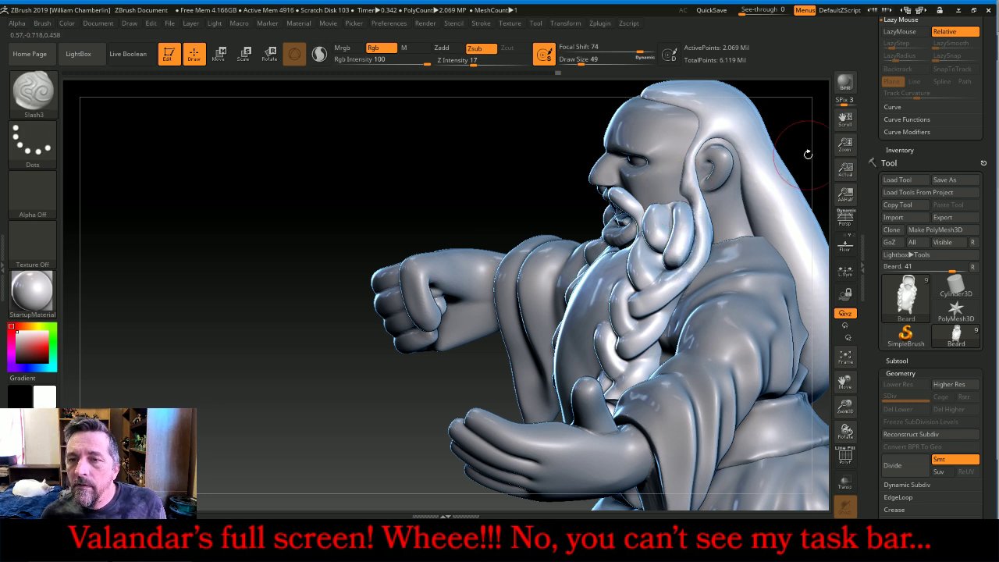
Refine the grooves where the second braid's upper strands meet the beard, comparing strokes by undoing and redoing them
{"action": "left_click_drag", "start_coordinate": [808, 154], "coordinate": [897, 160]}
{"action": "left_click_drag", "start_coordinate": [643, 235], "coordinate": [637, 226]}
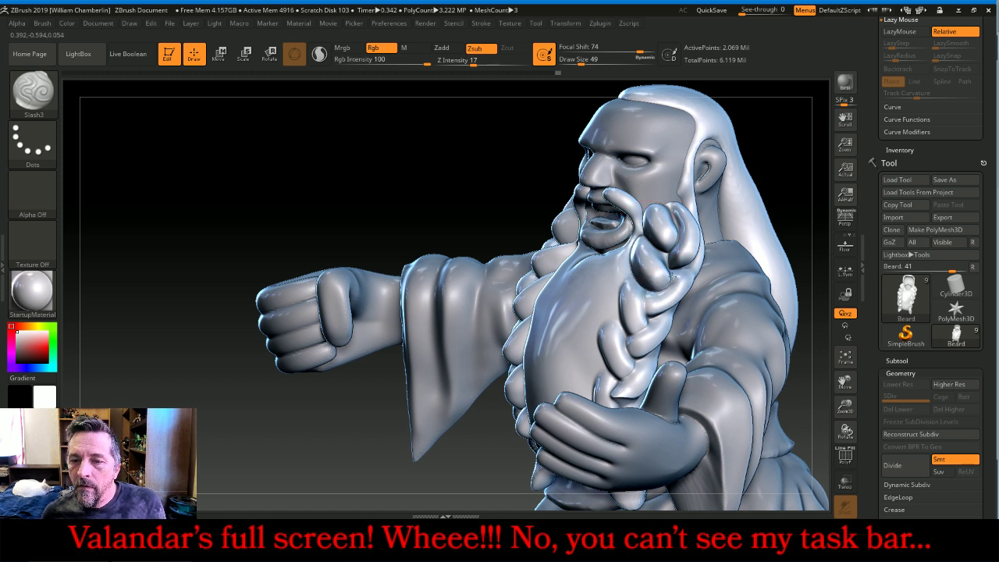
{"action": "left_click_drag", "start_coordinate": [812, 186], "coordinate": [809, 184]}
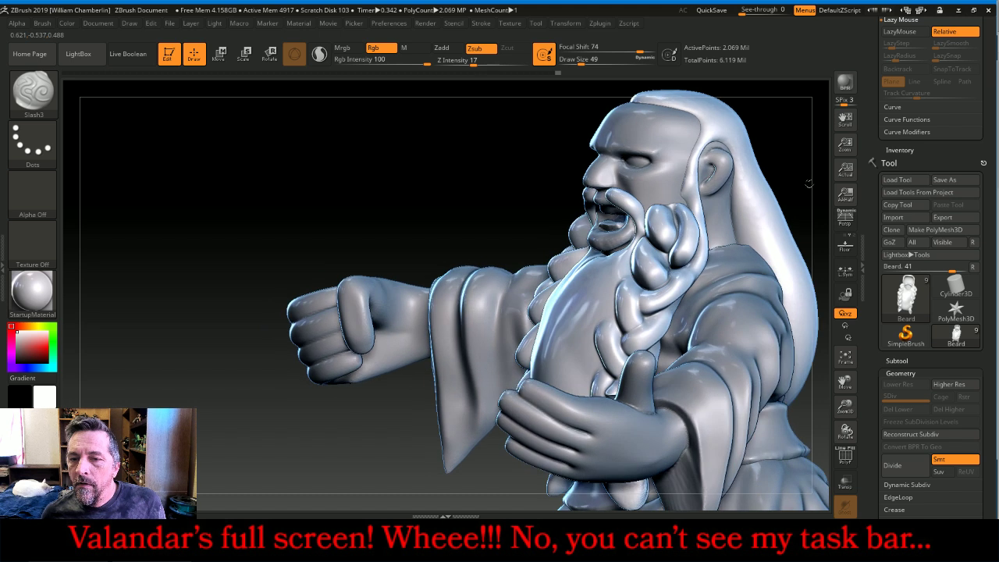
{"action": "key", "text": "ctrl+shift+z"}
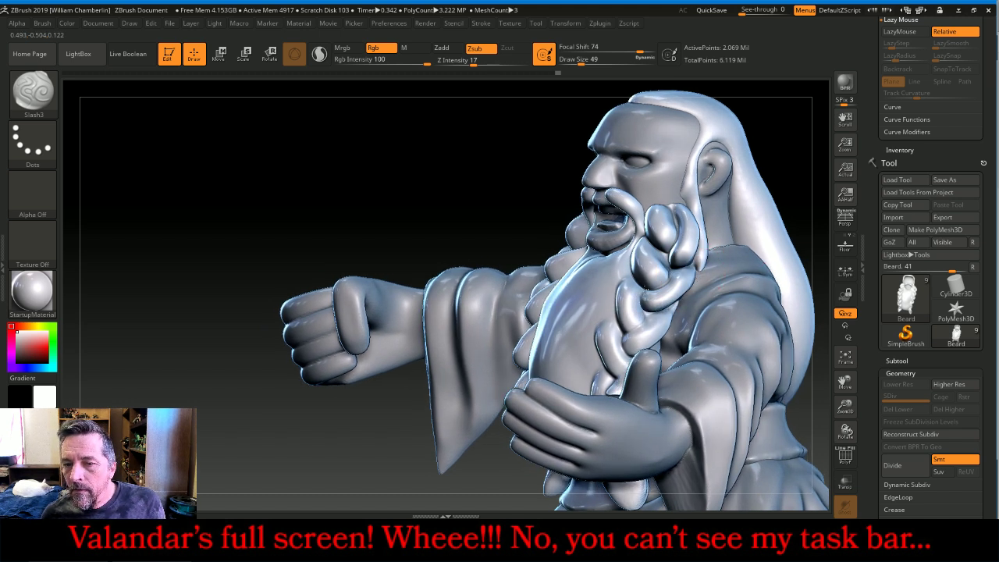
{"action": "key", "text": "ctrl+z"}
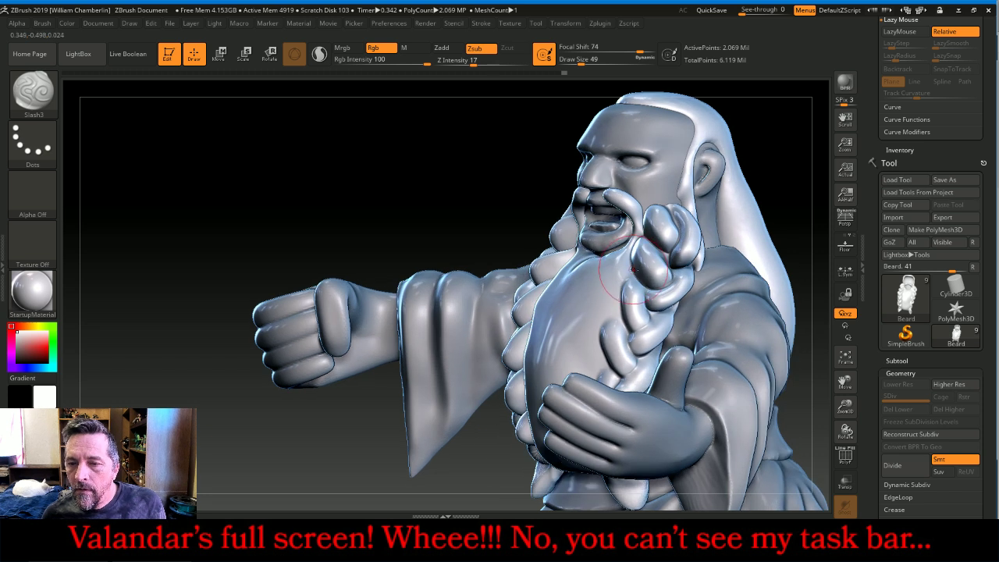
{"action": "key", "text": "ctrl+shift+z"}
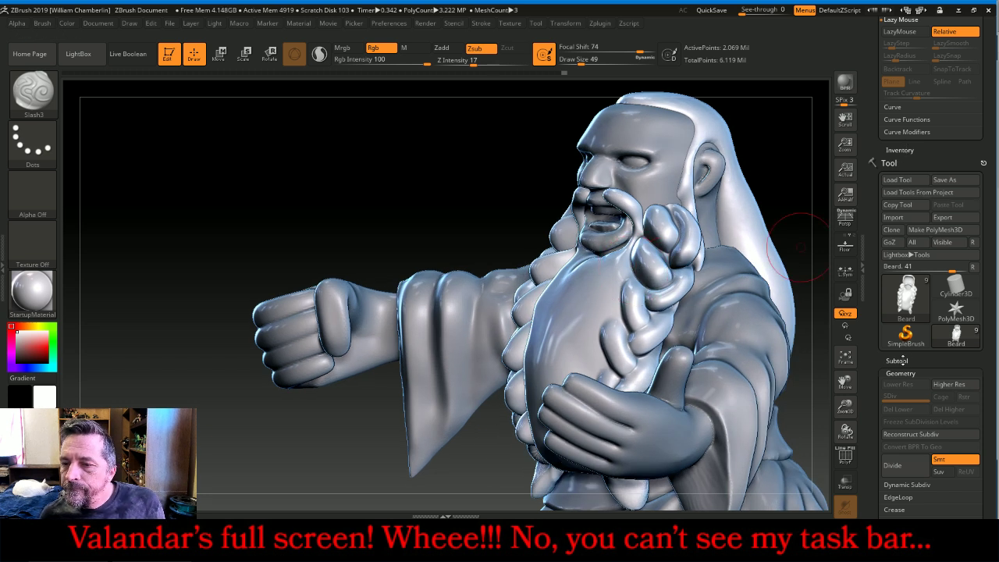
Hide every subtool except the hair and belt pieces by turning off the Body, and carve the second braid's middle strands
{"action": "left_click", "coordinate": [897, 361]}
{"action": "left_click", "coordinate": [973, 386]}
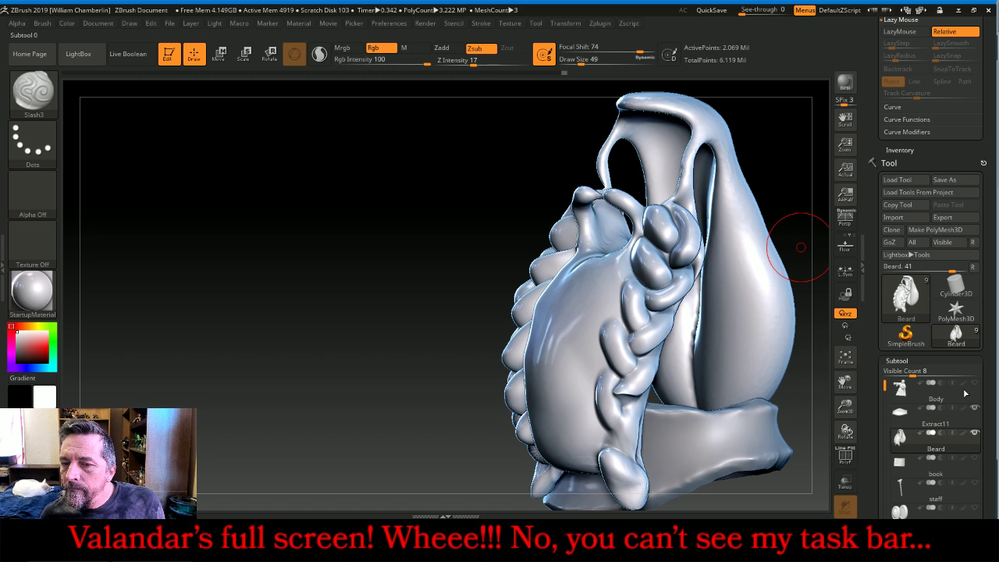
{"action": "left_click_drag", "start_coordinate": [786, 174], "coordinate": [633, 282]}
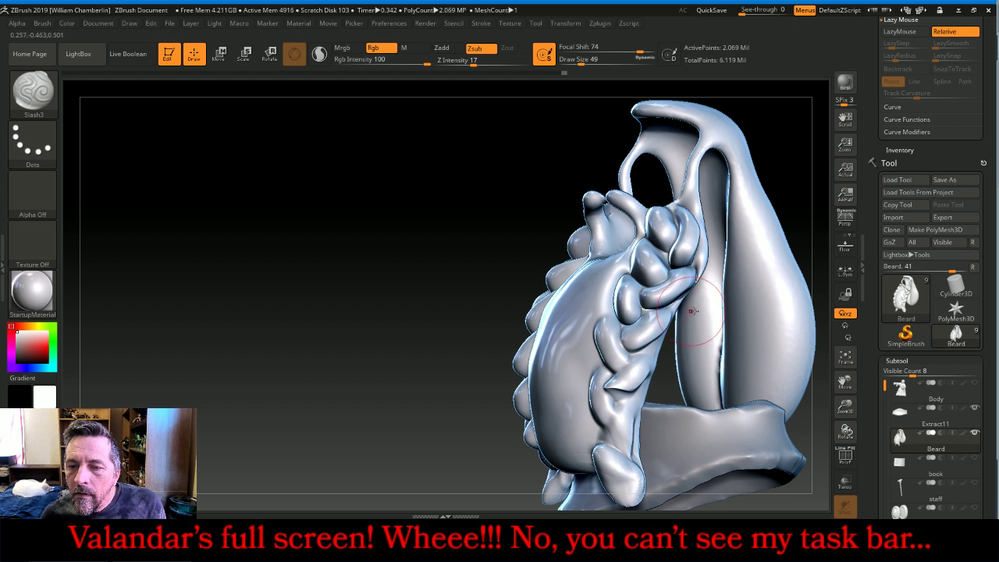
{"action": "mouse_move", "coordinate": [785, 173]}
{"action": "left_mouse_down"}
{"action": "mouse_move", "coordinate": [646, 346]}
{"action": "mouse_move", "coordinate": [621, 346]}
{"action": "mouse_move", "coordinate": [615, 322]}
{"action": "mouse_move", "coordinate": [588, 327]}
{"action": "mouse_move", "coordinate": [591, 356]}
{"action": "mouse_move", "coordinate": [627, 359]}
{"action": "mouse_move", "coordinate": [618, 395]}
{"action": "mouse_move", "coordinate": [601, 394]}
{"action": "mouse_move", "coordinate": [589, 352]}
{"action": "mouse_move", "coordinate": [578, 374]}
{"action": "mouse_move", "coordinate": [590, 365]}
{"action": "mouse_move", "coordinate": [583, 404]}
{"action": "mouse_move", "coordinate": [599, 414]}
{"action": "mouse_move", "coordinate": [613, 418]}
{"action": "mouse_move", "coordinate": [622, 395]}
{"action": "mouse_move", "coordinate": [625, 428]}
{"action": "mouse_move", "coordinate": [598, 430]}
{"action": "mouse_move", "coordinate": [608, 422]}
{"action": "left_mouse_up"}
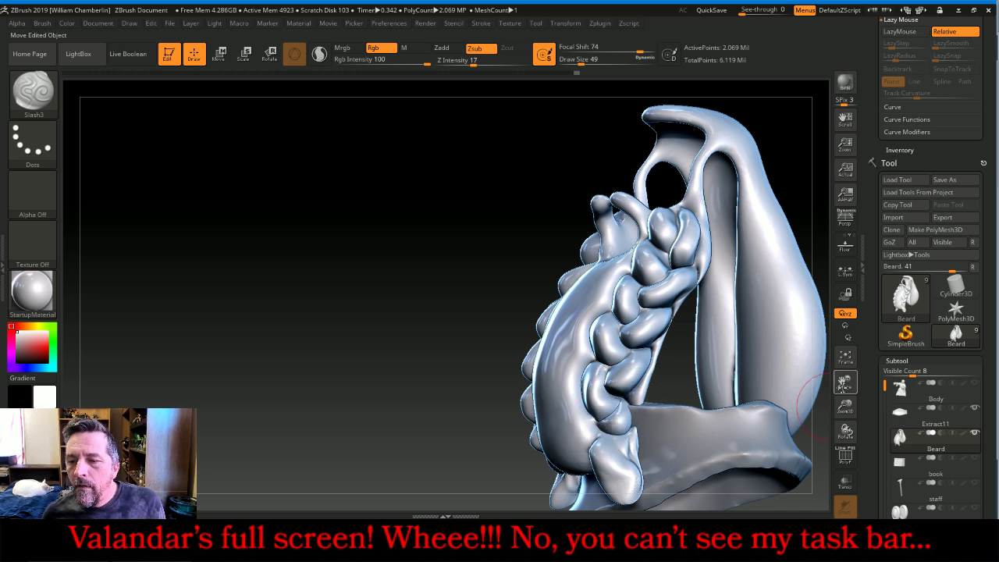
Carve the grooves between the second braid's lowest strands and at the top of its tuft
{"action": "left_click_drag", "start_coordinate": [846, 381], "coordinate": [807, 302]}
{"action": "mouse_move", "coordinate": [541, 339]}
{"action": "left_mouse_down"}
{"action": "mouse_move", "coordinate": [516, 285]}
{"action": "mouse_move", "coordinate": [546, 316]}
{"action": "mouse_move", "coordinate": [527, 316]}
{"action": "mouse_move", "coordinate": [567, 316]}
{"action": "mouse_move", "coordinate": [561, 341]}
{"action": "mouse_move", "coordinate": [527, 319]}
{"action": "left_mouse_up"}
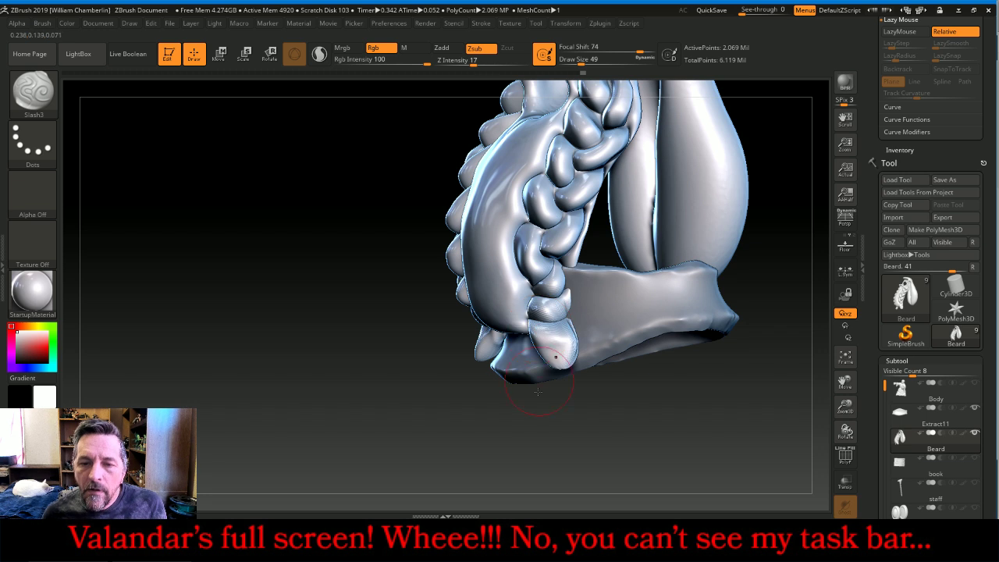
{"action": "mouse_move", "coordinate": [538, 392]}
{"action": "left_mouse_down"}
{"action": "mouse_move", "coordinate": [500, 395]}
{"action": "mouse_move", "coordinate": [549, 396]}
{"action": "left_mouse_up"}
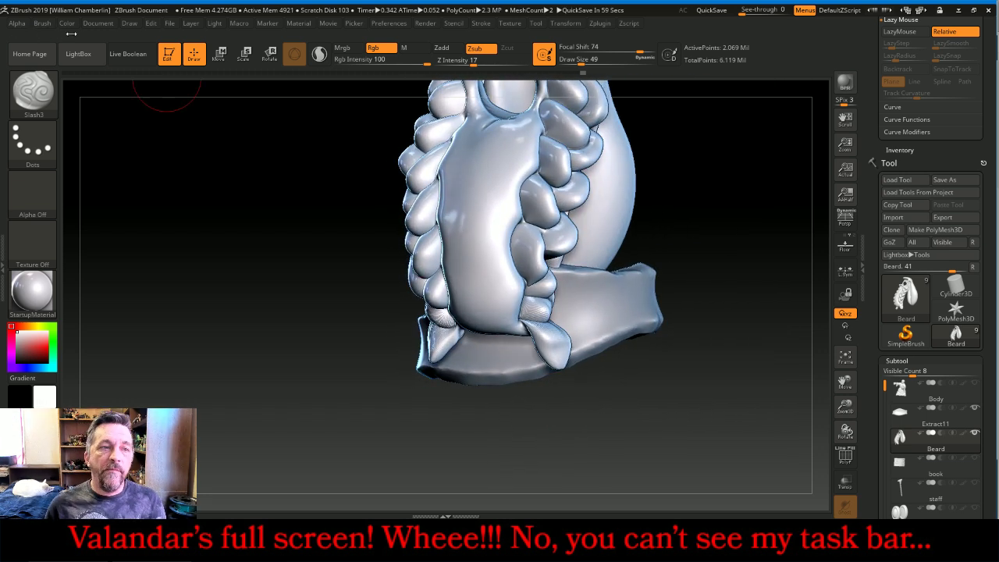
Plump up the second braid's strands and tuft using the Inflat brush at Draw Size 57
{"action": "left_click", "coordinate": [33, 92]}
{"action": "left_click", "coordinate": [196, 103]}
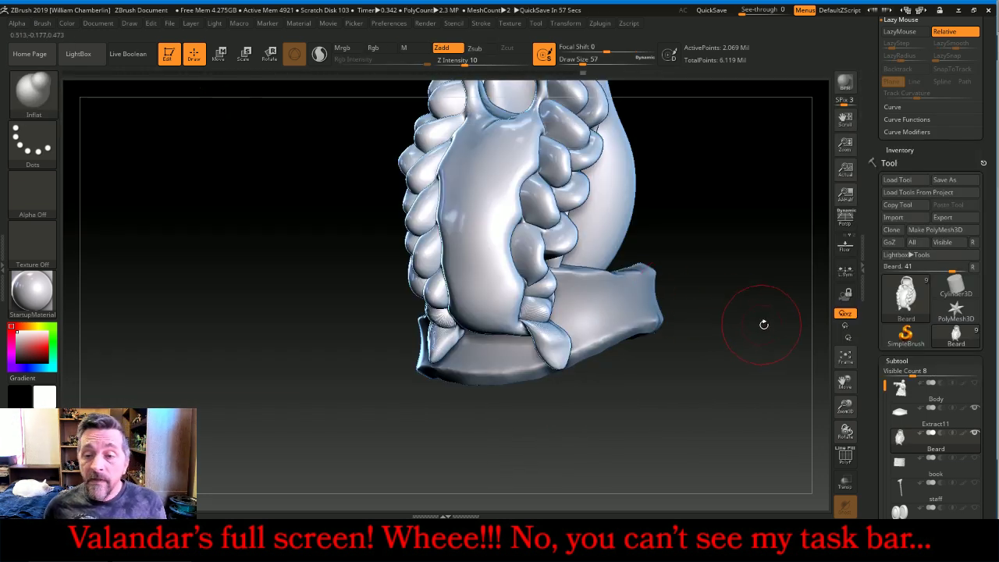
{"action": "left_click_drag", "start_coordinate": [764, 324], "coordinate": [761, 339]}
{"action": "left_click_drag", "start_coordinate": [845, 381], "coordinate": [828, 415]}
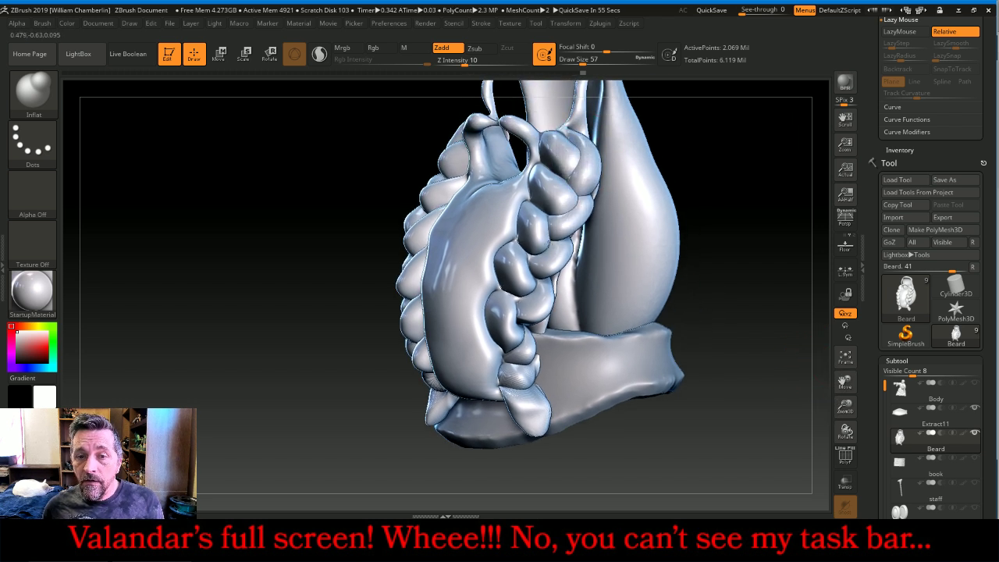
{"action": "mouse_move", "coordinate": [547, 238]}
{"action": "left_mouse_down"}
{"action": "mouse_move", "coordinate": [518, 312]}
{"action": "mouse_move", "coordinate": [521, 381]}
{"action": "mouse_move", "coordinate": [536, 414]}
{"action": "left_mouse_up"}
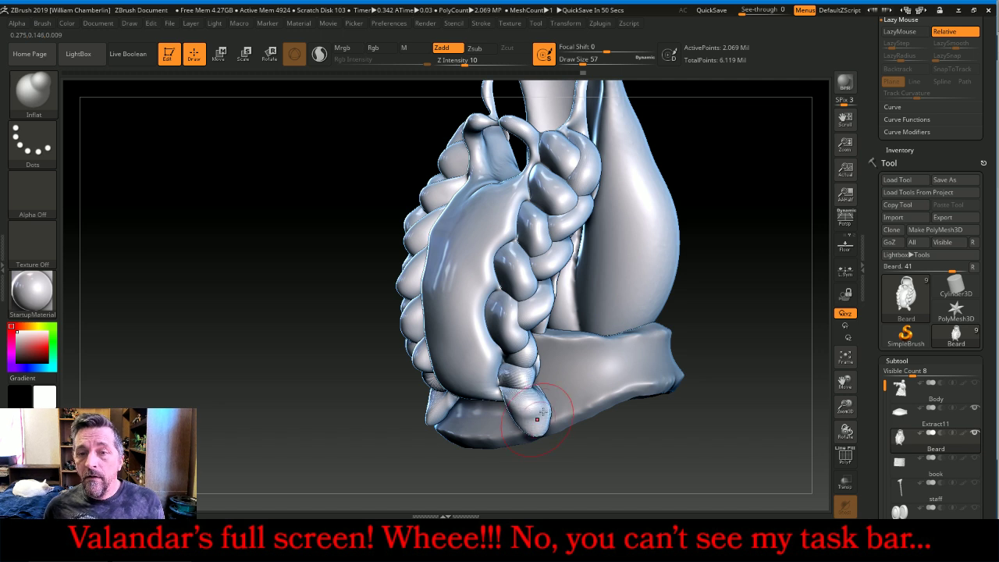
Show the Body subtool again and frame the whole figure to check both braids from the front
{"action": "left_click", "coordinate": [974, 384]}
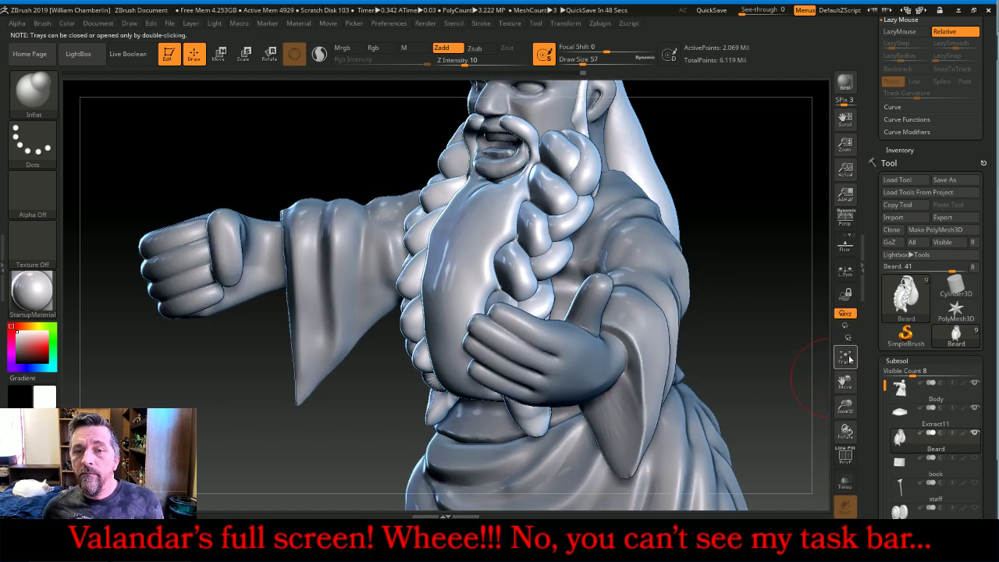
{"action": "left_click", "coordinate": [849, 358]}
{"action": "mouse_move", "coordinate": [710, 320]}
{"action": "left_mouse_down"}
{"action": "mouse_move", "coordinate": [737, 316]}
{"action": "mouse_move", "coordinate": [680, 326]}
{"action": "mouse_move", "coordinate": [749, 308]}
{"action": "mouse_move", "coordinate": [712, 298]}
{"action": "left_mouse_up"}
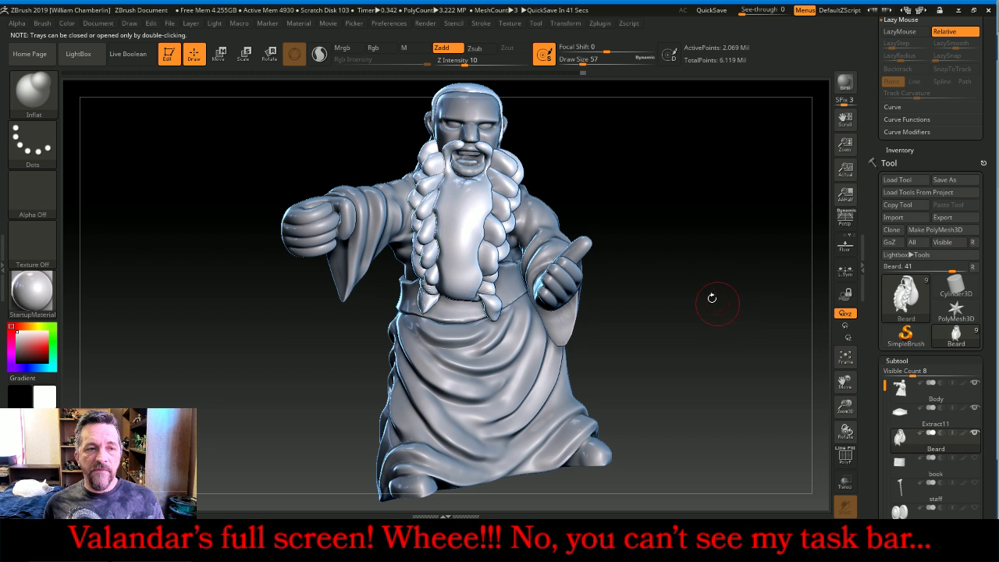
Build up vertical strands along the smooth centre of the beard with the ClayBuildup brush at Draw Size 33
{"action": "left_click_drag", "start_coordinate": [847, 384], "coordinate": [843, 429]}
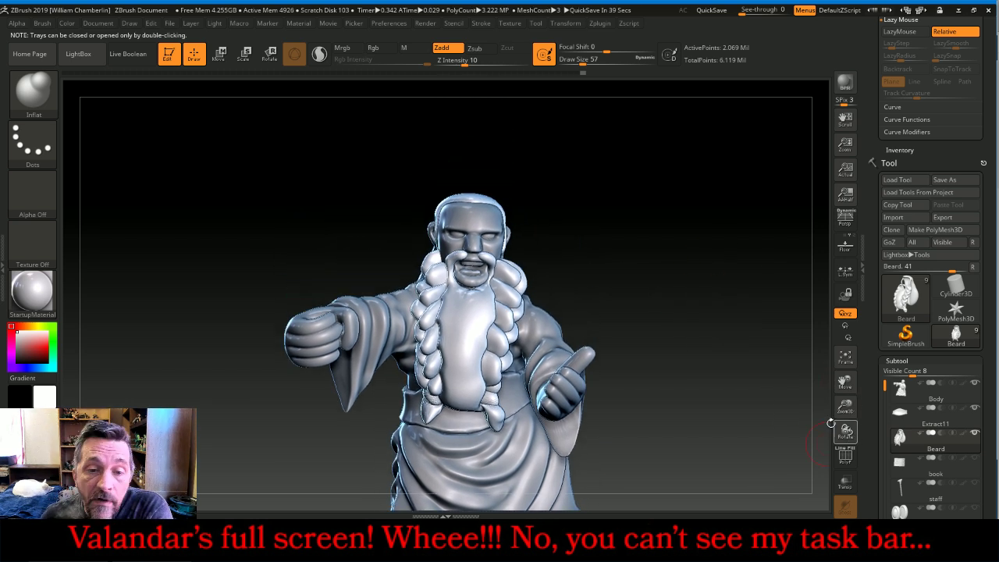
{"action": "left_click", "coordinate": [34, 92]}
{"action": "left_click", "coordinate": [144, 100]}
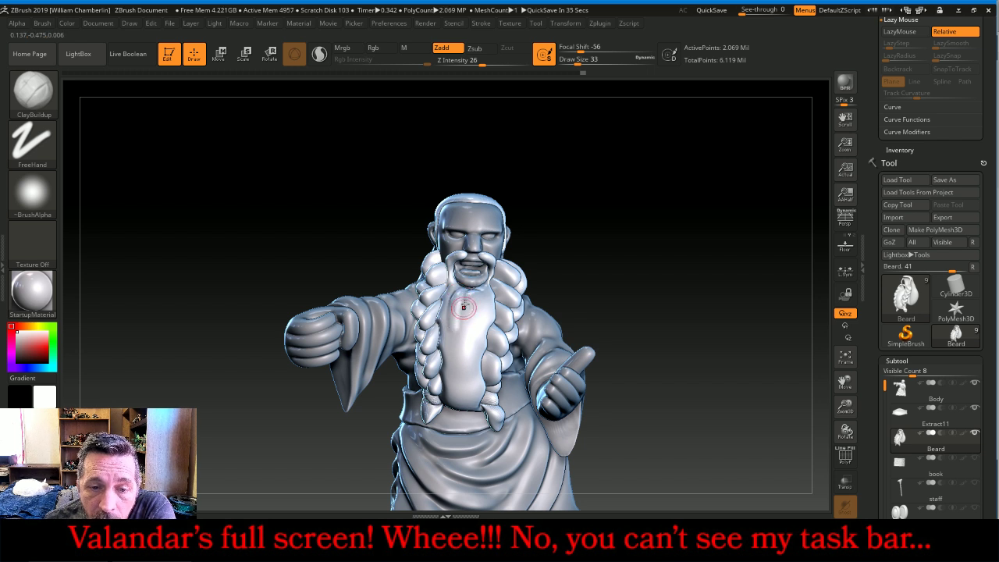
{"action": "mouse_move", "coordinate": [467, 295]}
{"action": "left_mouse_down"}
{"action": "mouse_move", "coordinate": [460, 394]}
{"action": "mouse_move", "coordinate": [468, 415]}
{"action": "left_mouse_up"}
{"action": "left_click_drag", "start_coordinate": [451, 303], "coordinate": [449, 364]}
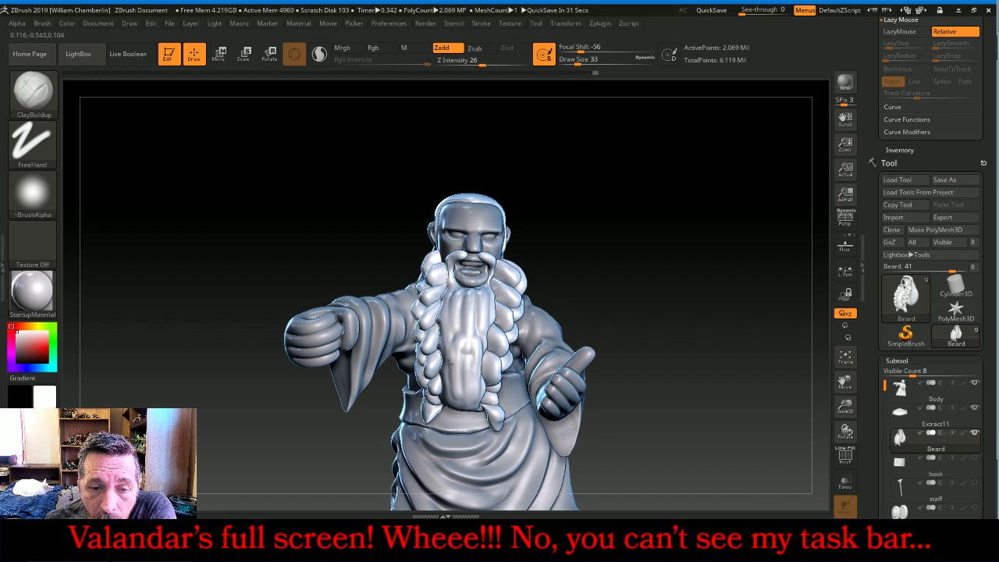
Build up hair strands across the crown and around the temples and ears with the ClayBuildup brush
{"action": "mouse_move", "coordinate": [627, 229]}
{"action": "left_mouse_down"}
{"action": "mouse_move", "coordinate": [640, 234]}
{"action": "mouse_move", "coordinate": [602, 244]}
{"action": "left_mouse_up"}
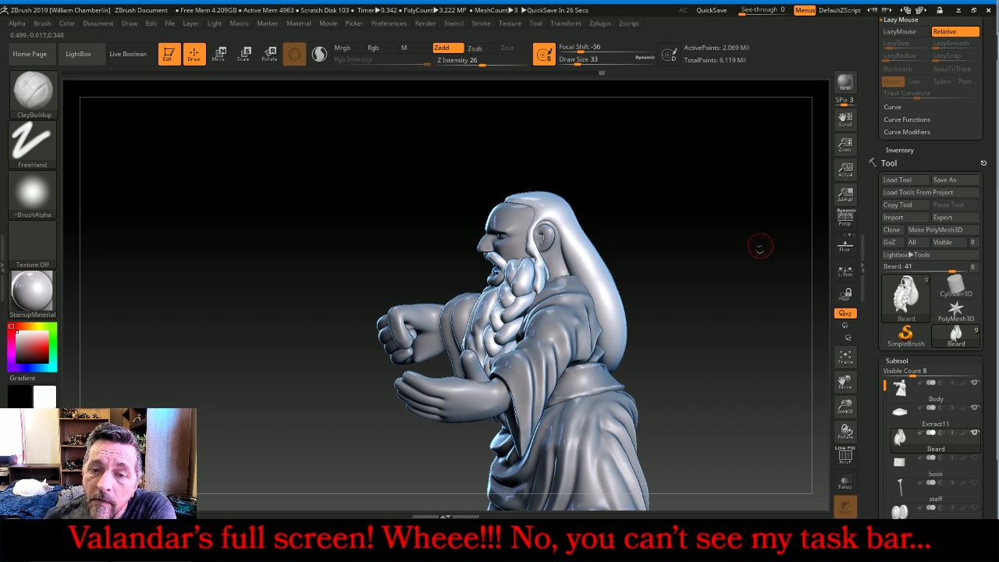
{"action": "mouse_move", "coordinate": [760, 247]}
{"action": "left_mouse_down"}
{"action": "mouse_move", "coordinate": [723, 250]}
{"action": "mouse_move", "coordinate": [736, 296]}
{"action": "mouse_move", "coordinate": [616, 256]}
{"action": "left_mouse_up"}
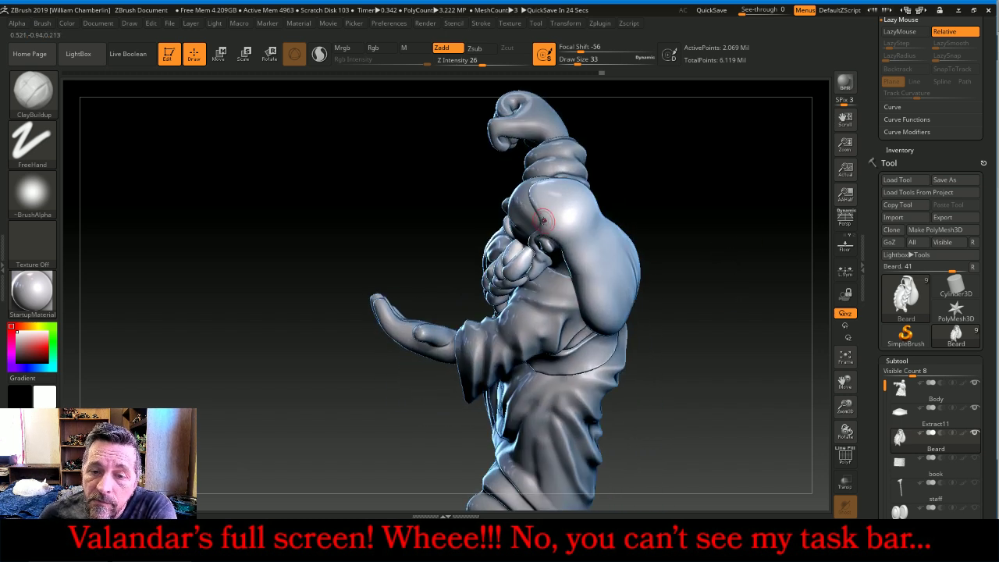
{"action": "left_click_drag", "start_coordinate": [541, 213], "coordinate": [579, 229]}
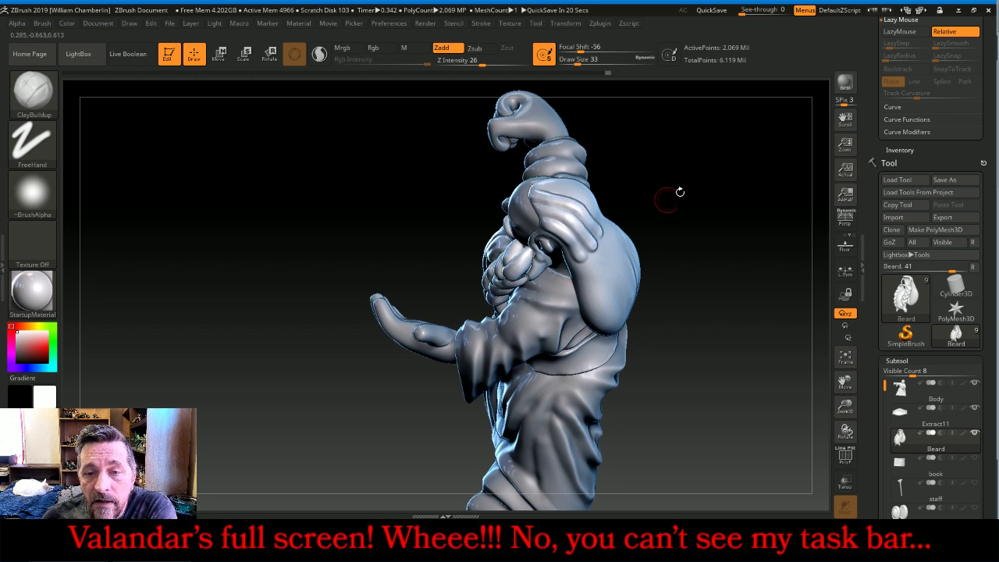
{"action": "left_click_drag", "start_coordinate": [680, 192], "coordinate": [542, 186]}
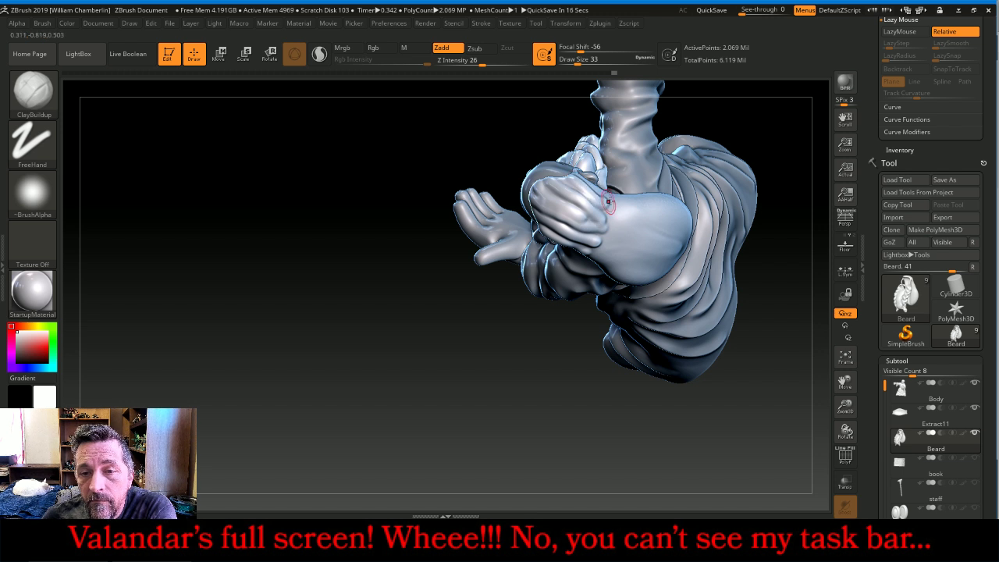
{"action": "left_click_drag", "start_coordinate": [650, 402], "coordinate": [606, 339]}
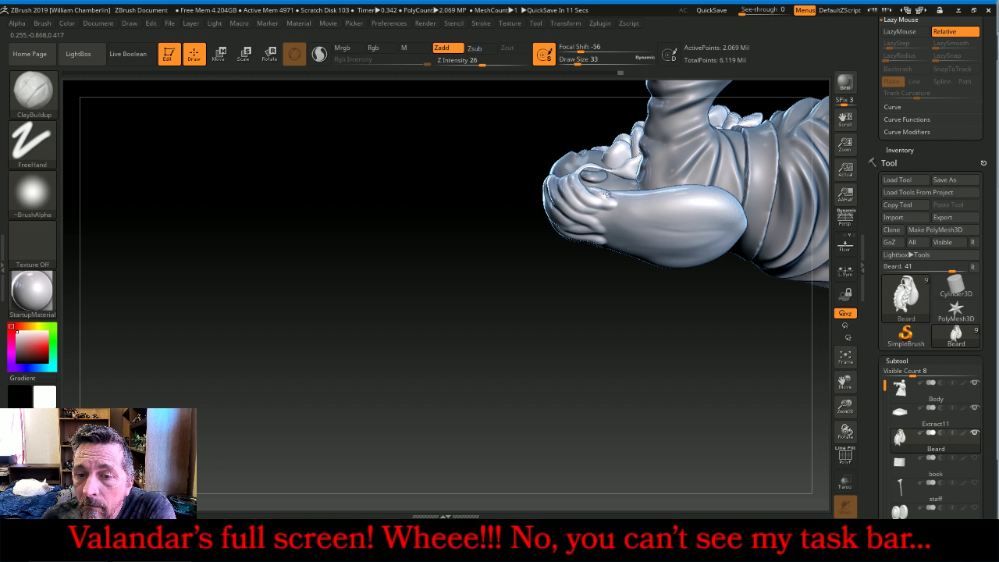
{"action": "left_click_drag", "start_coordinate": [589, 312], "coordinate": [617, 205]}
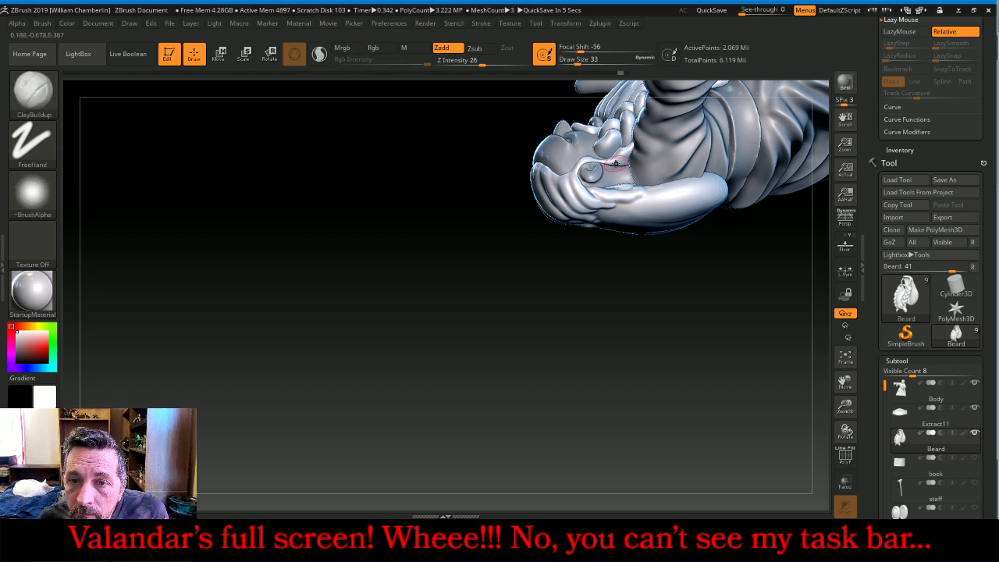
Build up long flowing strands down the back of the hair with ClayBuildup at Draw Size 37
{"action": "mouse_move", "coordinate": [681, 266]}
{"action": "left_mouse_down"}
{"action": "mouse_move", "coordinate": [638, 317]}
{"action": "mouse_move", "coordinate": [640, 285]}
{"action": "left_mouse_up"}
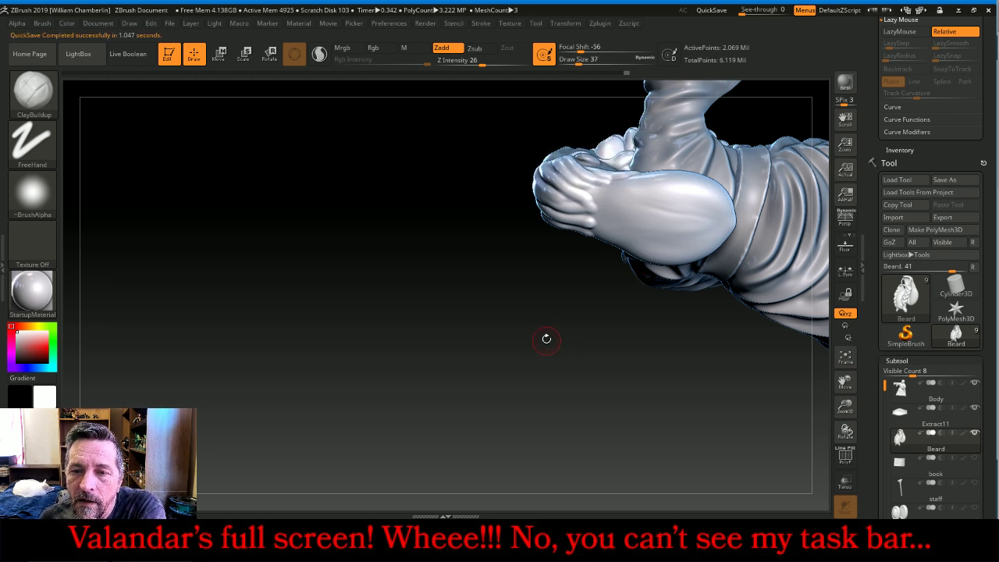
{"action": "left_click_drag", "start_coordinate": [547, 339], "coordinate": [560, 259]}
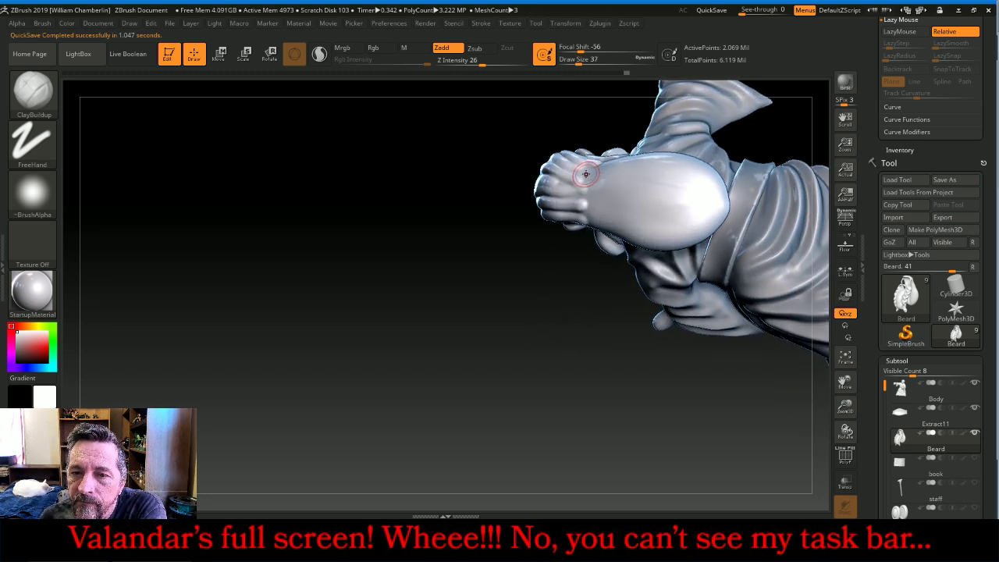
{"action": "mouse_move", "coordinate": [602, 182]}
{"action": "left_mouse_down"}
{"action": "mouse_move", "coordinate": [654, 196]}
{"action": "mouse_move", "coordinate": [700, 194]}
{"action": "left_mouse_up"}
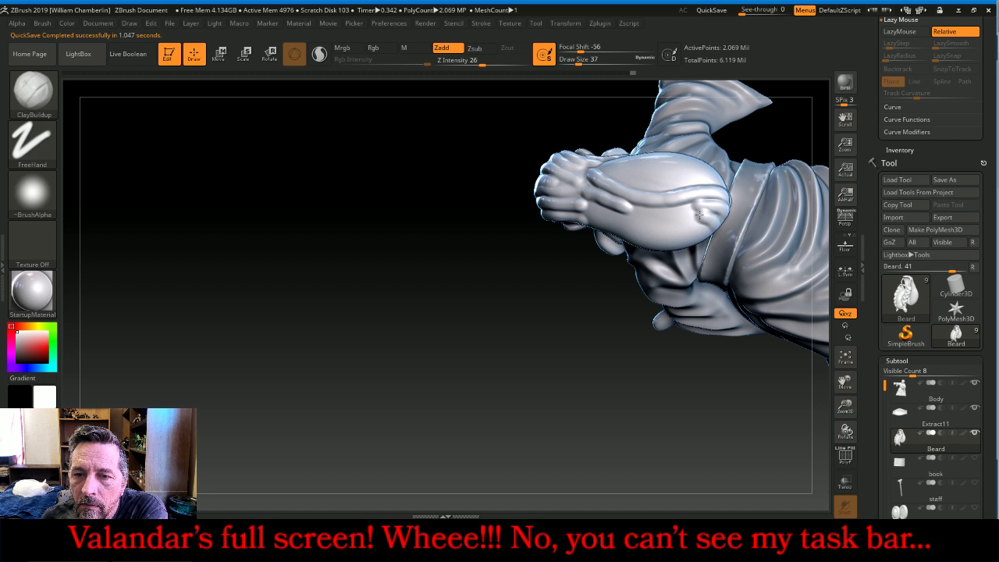
{"action": "left_click_drag", "start_coordinate": [700, 215], "coordinate": [587, 211]}
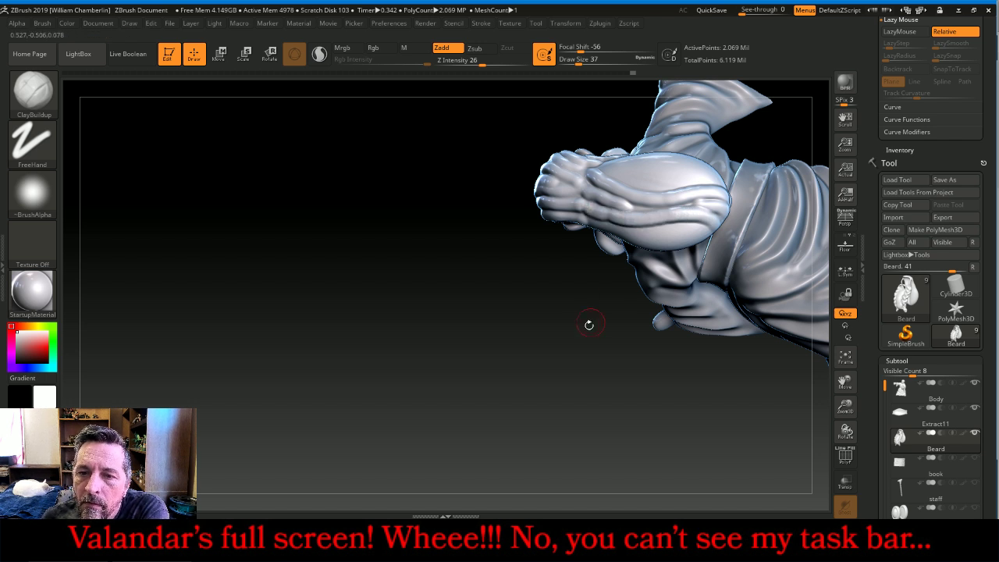
Fill the remaining smooth areas on both sides of the long back hair with ClayBuildup strands
{"action": "left_click_drag", "start_coordinate": [590, 324], "coordinate": [600, 244]}
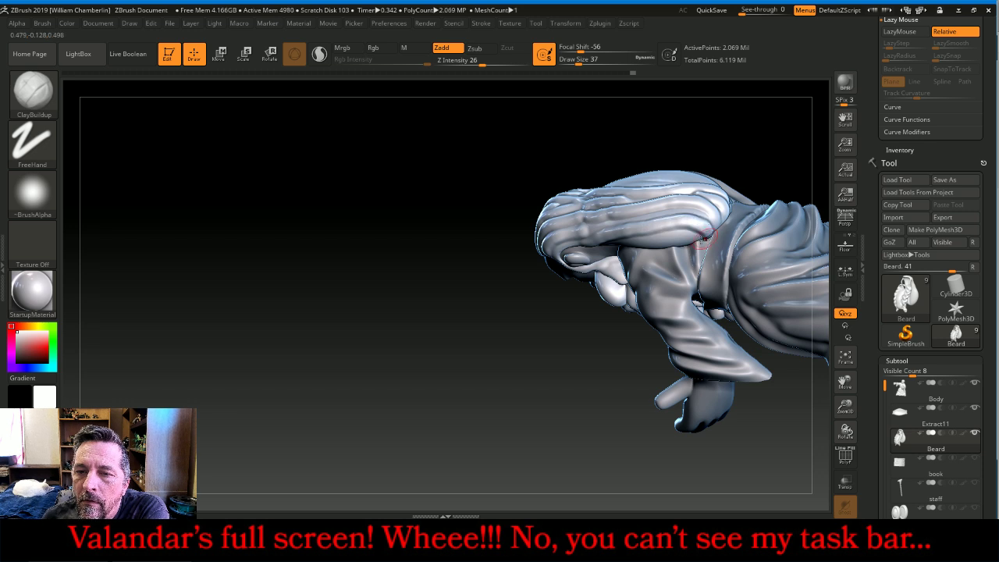
{"action": "mouse_move", "coordinate": [539, 342]}
{"action": "left_mouse_down"}
{"action": "mouse_move", "coordinate": [508, 404]}
{"action": "mouse_move", "coordinate": [526, 297]}
{"action": "mouse_move", "coordinate": [532, 336]}
{"action": "mouse_move", "coordinate": [542, 301]}
{"action": "mouse_move", "coordinate": [653, 198]}
{"action": "left_mouse_up"}
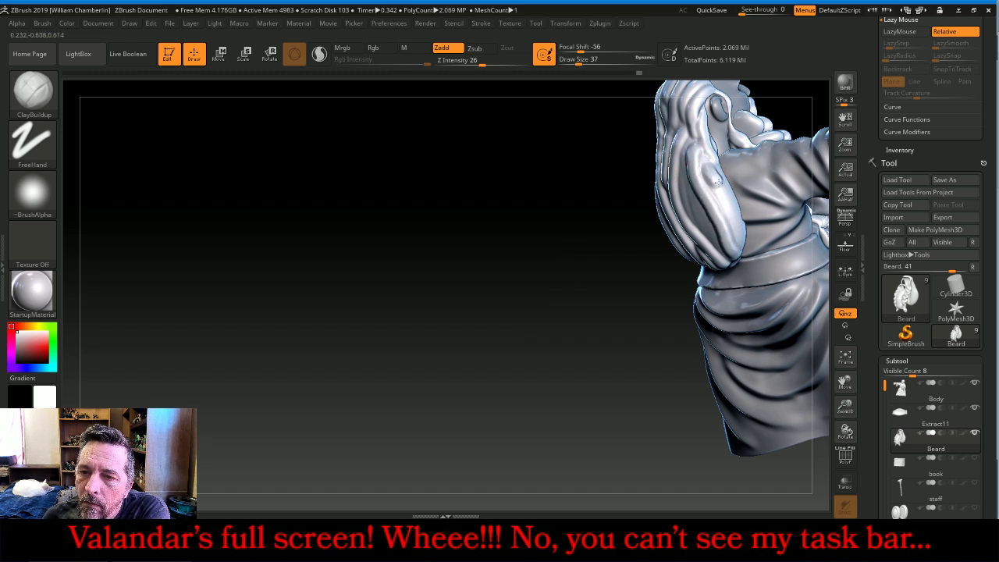
{"action": "mouse_move", "coordinate": [618, 328]}
{"action": "left_mouse_down"}
{"action": "mouse_move", "coordinate": [621, 297]}
{"action": "mouse_move", "coordinate": [674, 194]}
{"action": "left_mouse_up"}
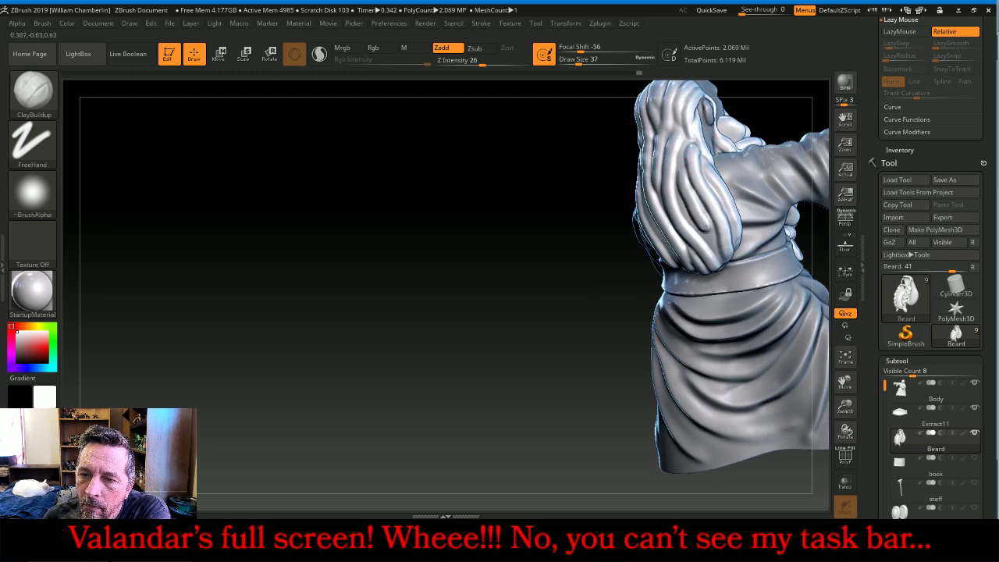
Carve grooves between the strands in the centre of the beard using the Slash3 brush at Draw Size 49
{"action": "mouse_move", "coordinate": [491, 370]}
{"action": "left_mouse_down"}
{"action": "mouse_move", "coordinate": [411, 359]}
{"action": "mouse_move", "coordinate": [448, 388]}
{"action": "mouse_move", "coordinate": [482, 363]}
{"action": "left_mouse_up"}
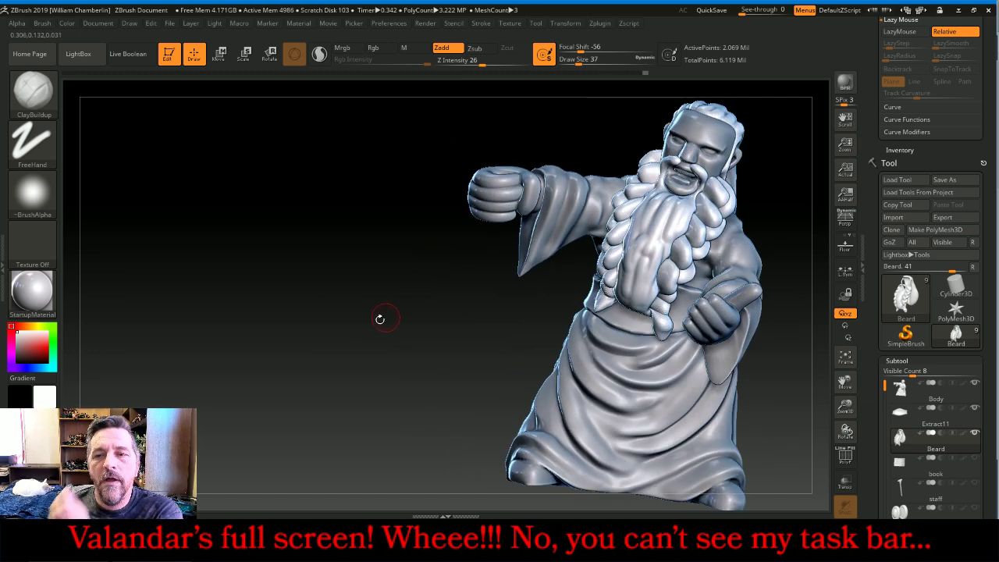
{"action": "key", "text": "b"}
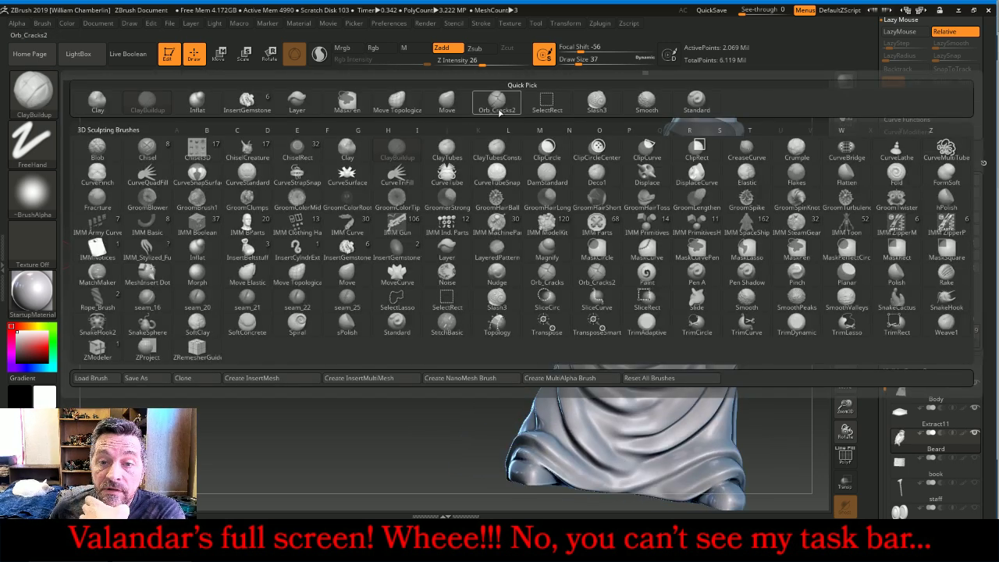
{"action": "left_click", "coordinate": [597, 101]}
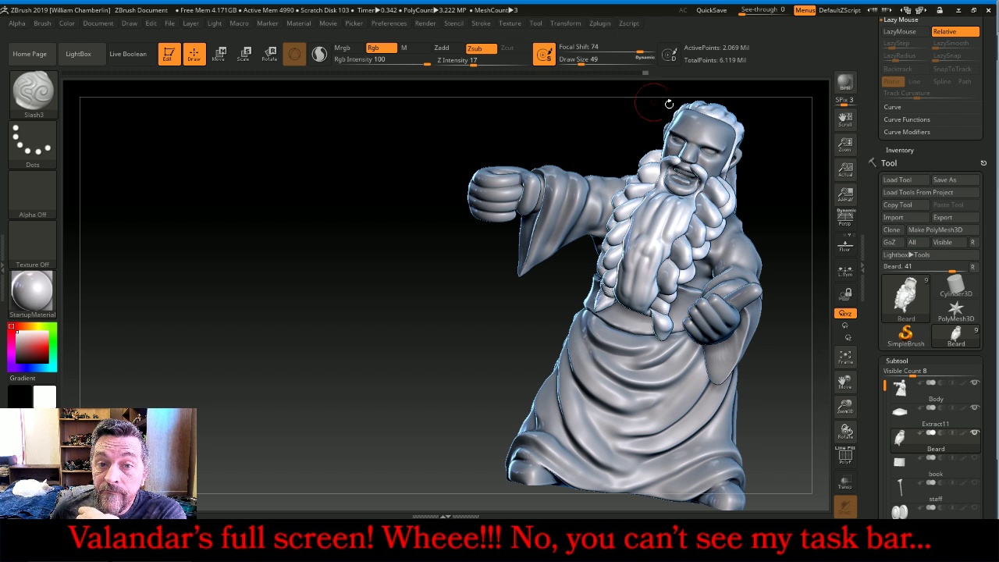
{"action": "left_click", "coordinate": [466, 61]}
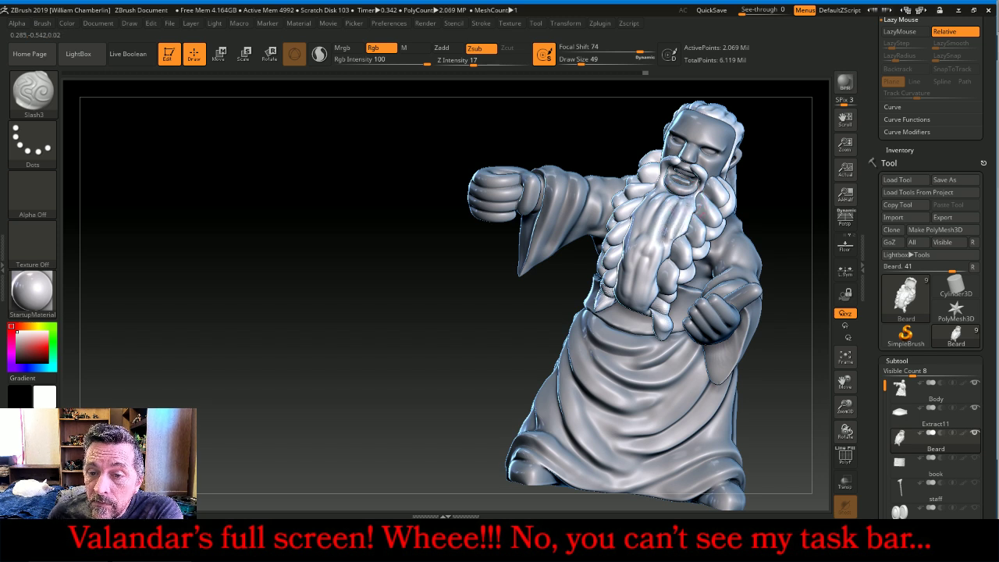
{"action": "left_click_drag", "start_coordinate": [491, 315], "coordinate": [556, 311]}
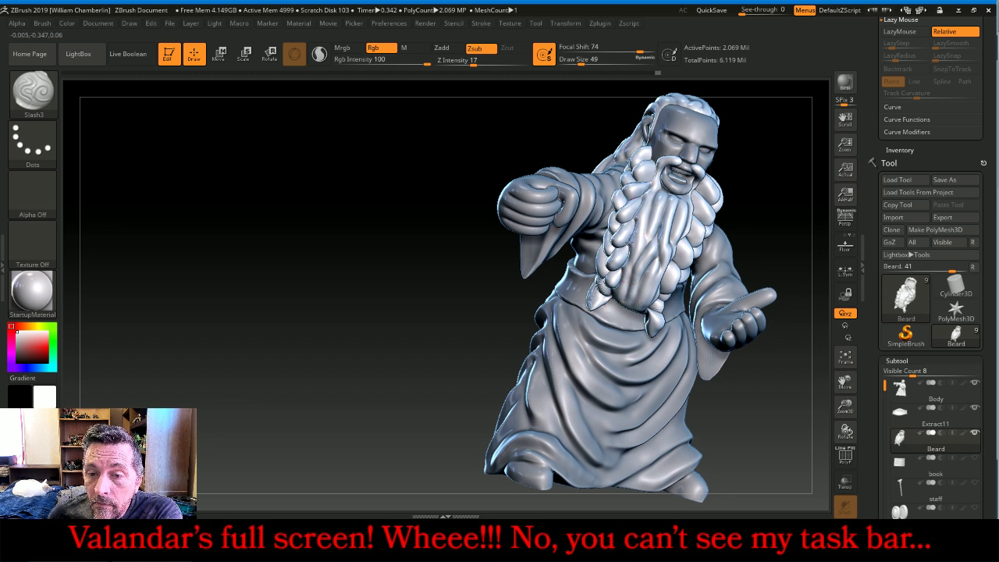
{"action": "left_click_drag", "start_coordinate": [751, 240], "coordinate": [728, 209]}
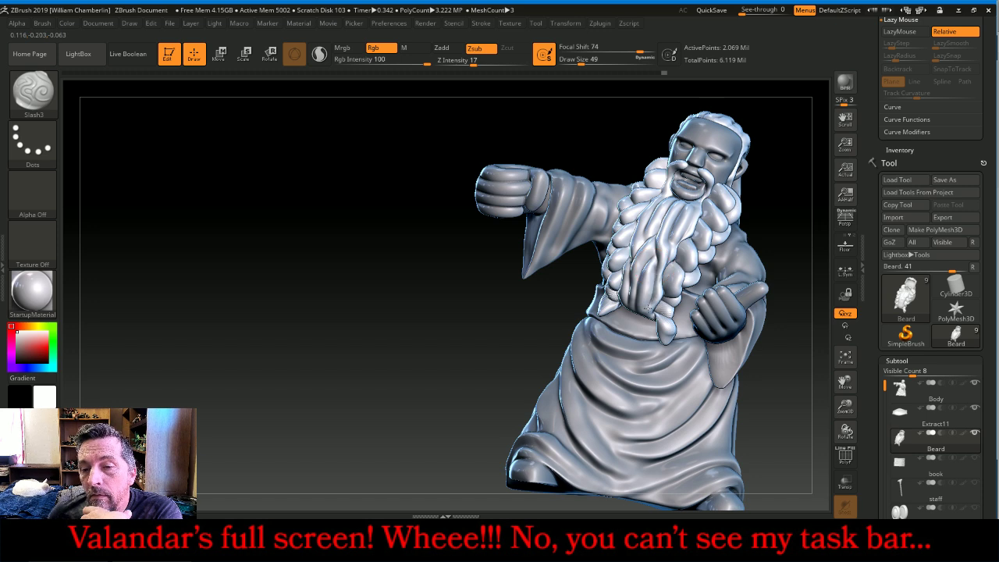
Carve grooves between the hair strands on the crown and along the hairline with Slash3
{"action": "mouse_move", "coordinate": [781, 183]}
{"action": "left_mouse_down"}
{"action": "mouse_move", "coordinate": [691, 175]}
{"action": "mouse_move", "coordinate": [765, 285]}
{"action": "left_mouse_up"}
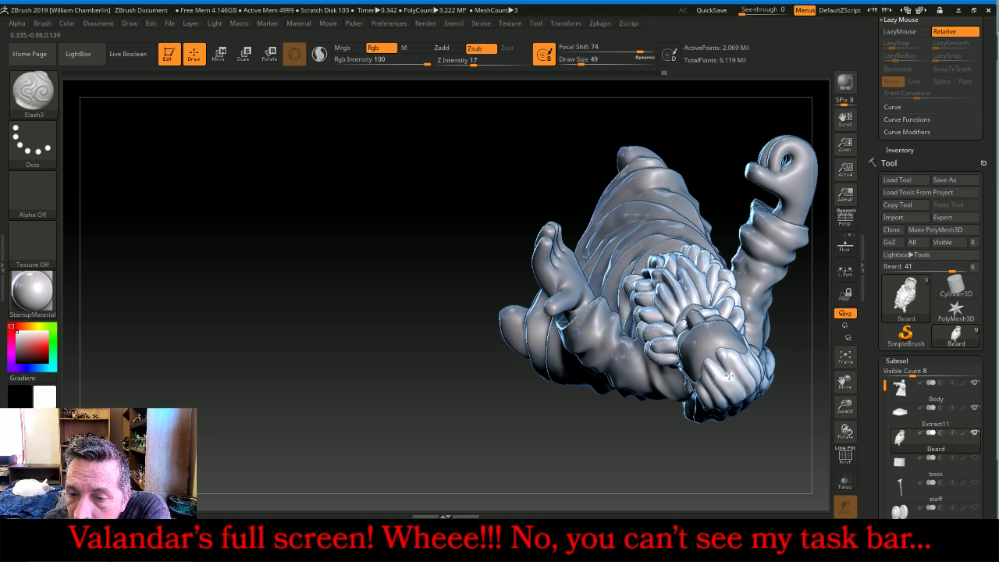
{"action": "left_click_drag", "start_coordinate": [646, 445], "coordinate": [640, 429]}
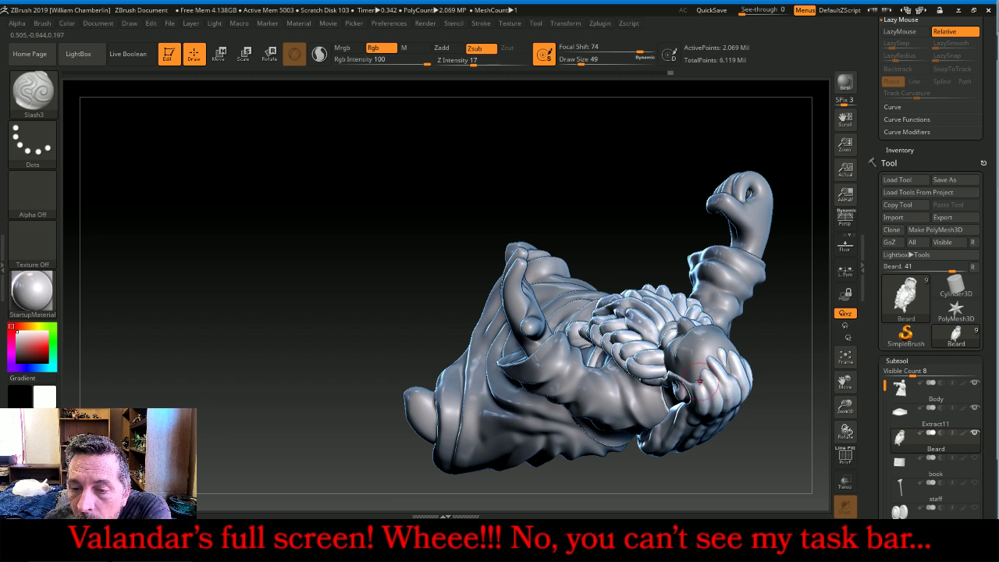
{"action": "left_click_drag", "start_coordinate": [700, 381], "coordinate": [706, 394]}
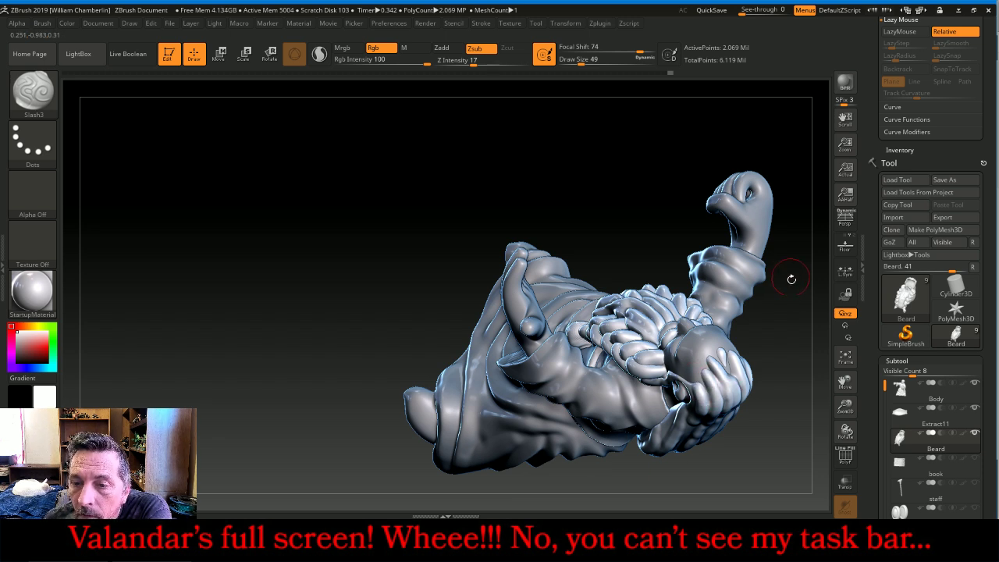
{"action": "left_click_drag", "start_coordinate": [792, 279], "coordinate": [738, 320]}
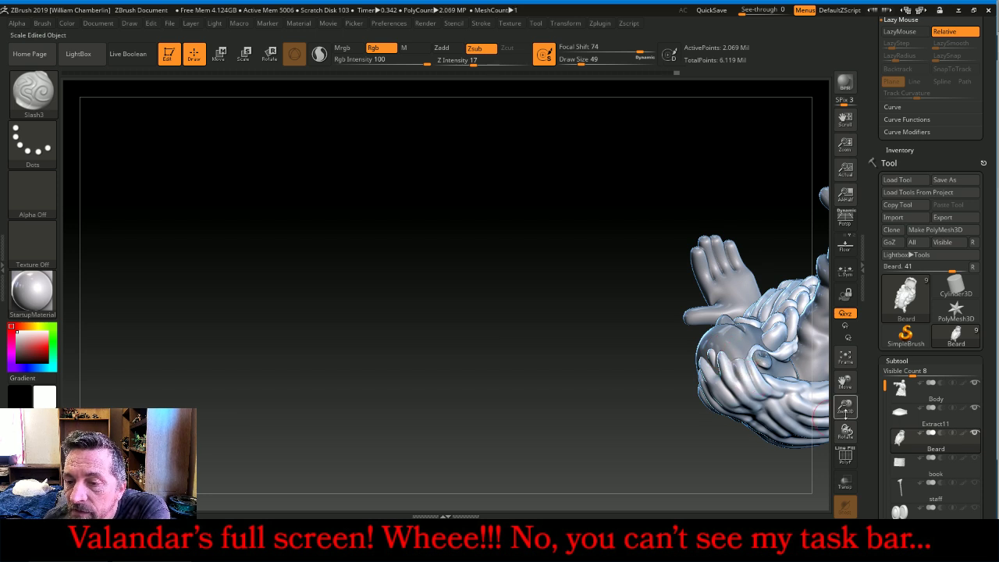
Carve grooves from behind the figure's right ear down through the strands of the back hair
{"action": "left_click_drag", "start_coordinate": [845, 383], "coordinate": [732, 351]}
{"action": "left_click_drag", "start_coordinate": [679, 448], "coordinate": [639, 363]}
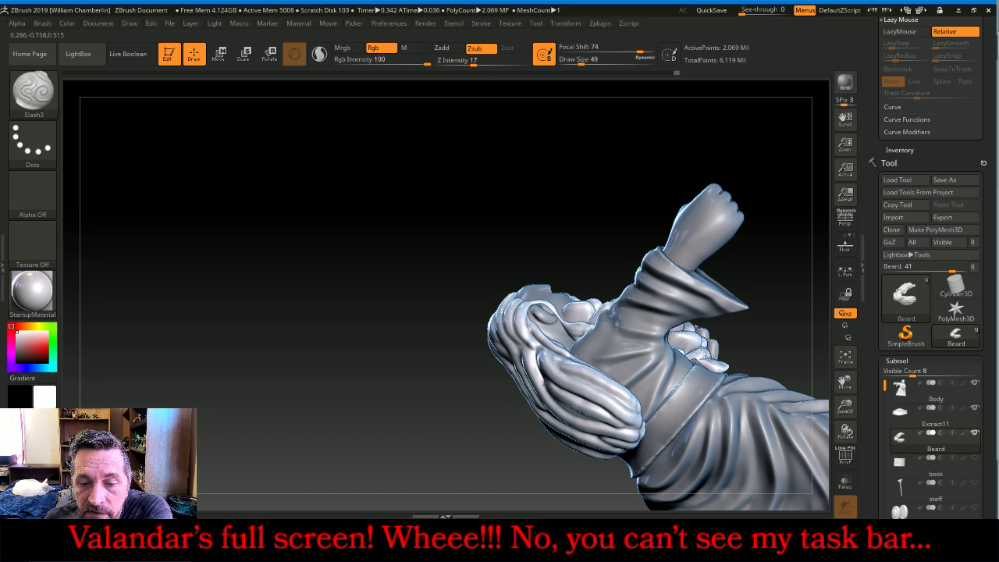
{"action": "left_click_drag", "start_coordinate": [439, 407], "coordinate": [504, 356]}
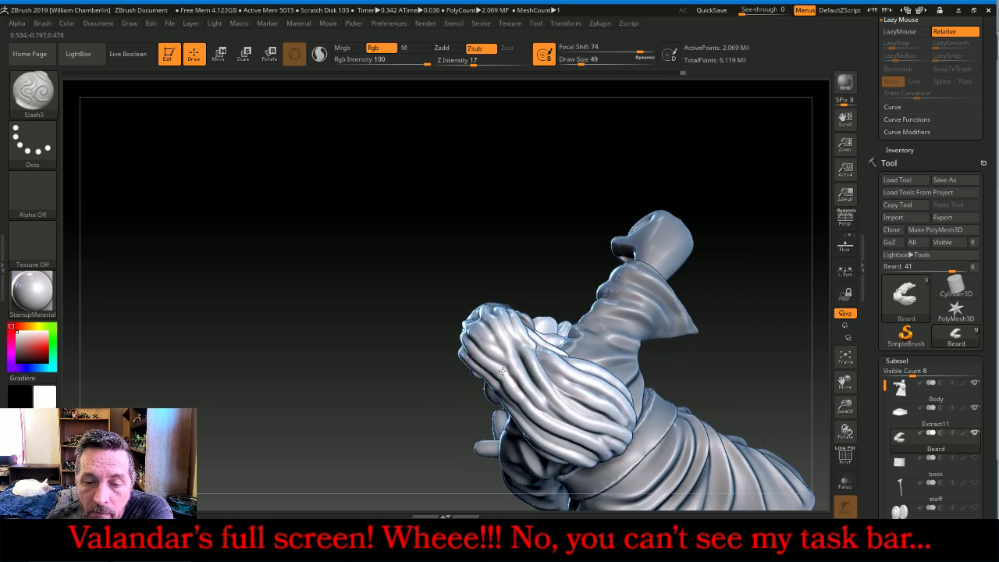
Carve grooves between the hair strands behind the figure's left ear and across the middle of the back
{"action": "left_click_drag", "start_coordinate": [442, 425], "coordinate": [425, 391]}
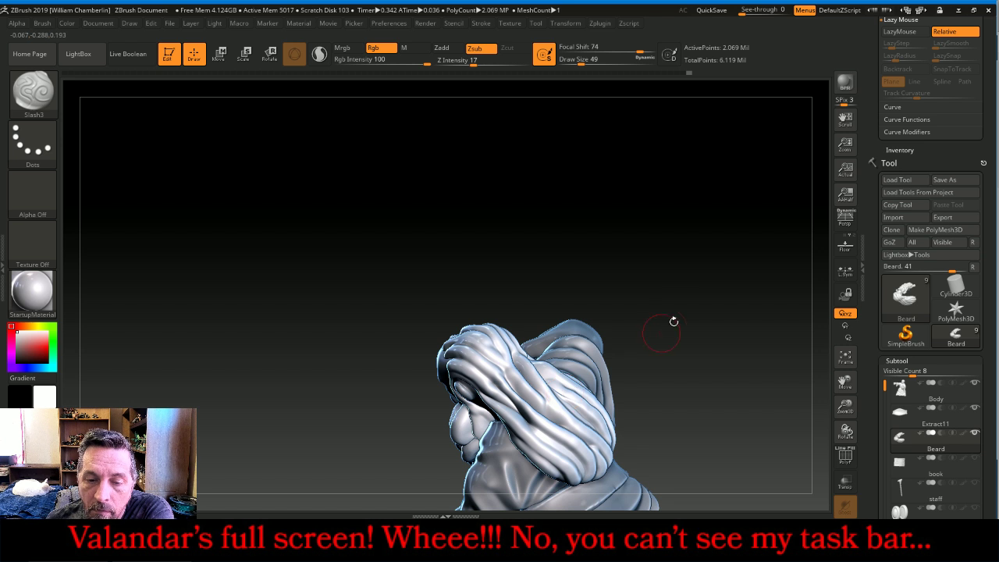
{"action": "left_click_drag", "start_coordinate": [674, 322], "coordinate": [707, 256]}
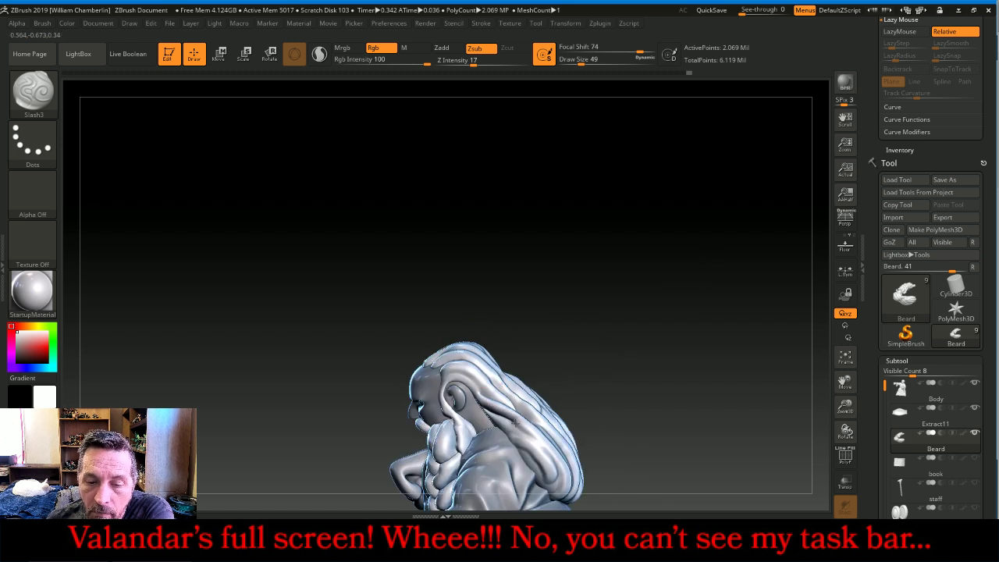
{"action": "left_click_drag", "start_coordinate": [521, 452], "coordinate": [545, 480]}
{"action": "left_click_drag", "start_coordinate": [615, 402], "coordinate": [677, 364]}
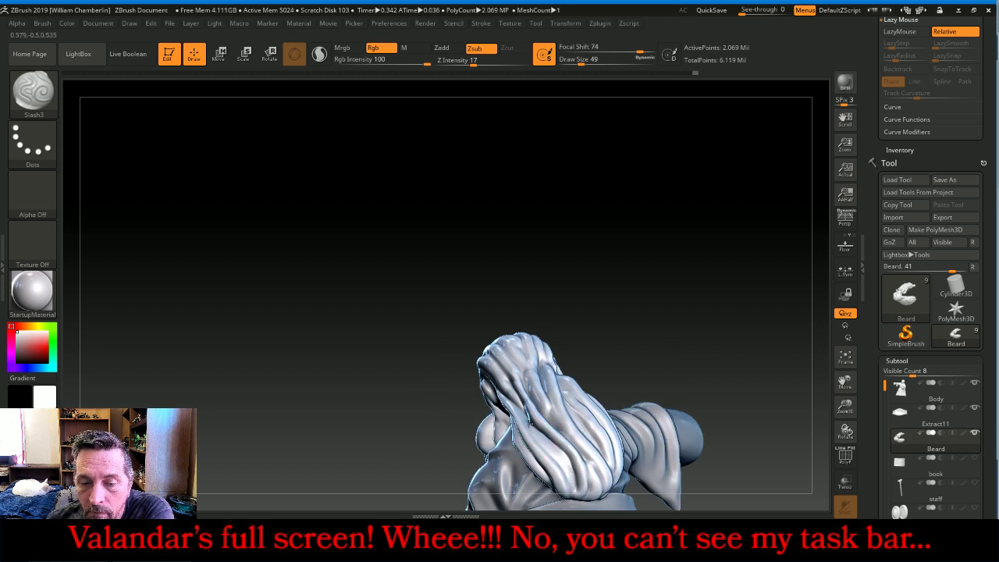
{"action": "left_click_drag", "start_coordinate": [543, 449], "coordinate": [576, 494]}
Carve a groove down through the long hair strands behind the figure's right shoulder with Slash3
{"action": "left_click_drag", "start_coordinate": [728, 273], "coordinate": [703, 293]}
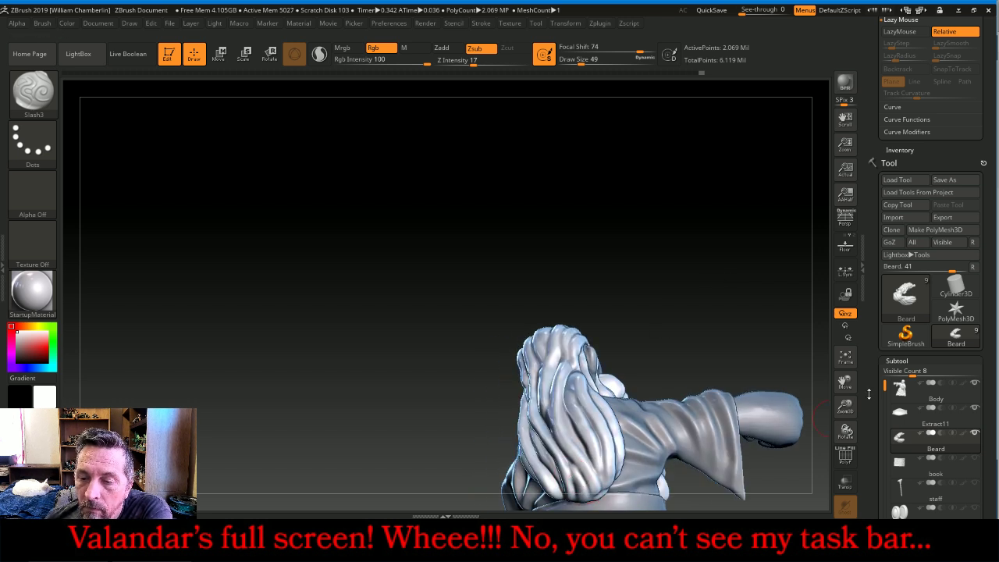
{"action": "left_click_drag", "start_coordinate": [844, 381], "coordinate": [768, 292]}
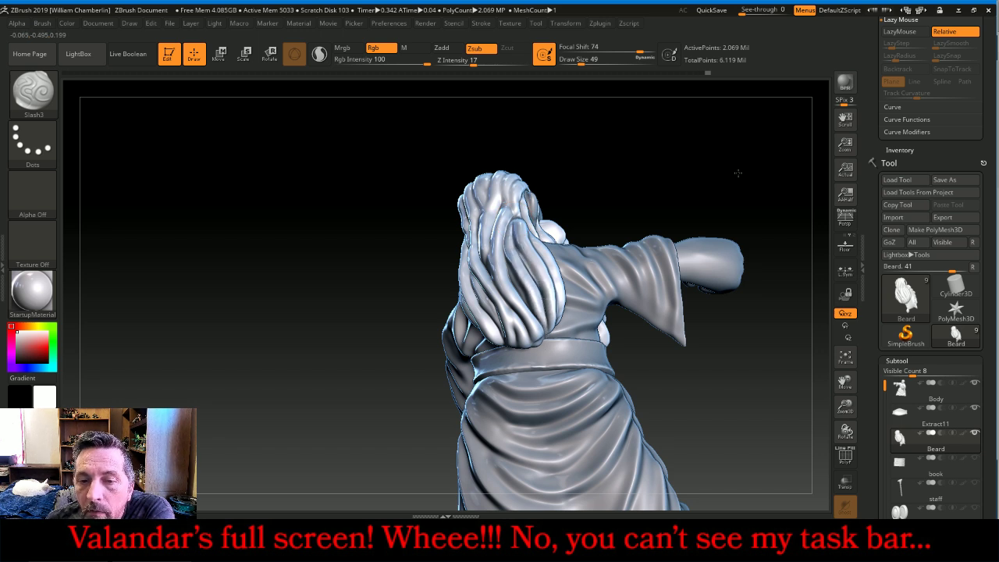
{"action": "left_click_drag", "start_coordinate": [738, 172], "coordinate": [703, 177]}
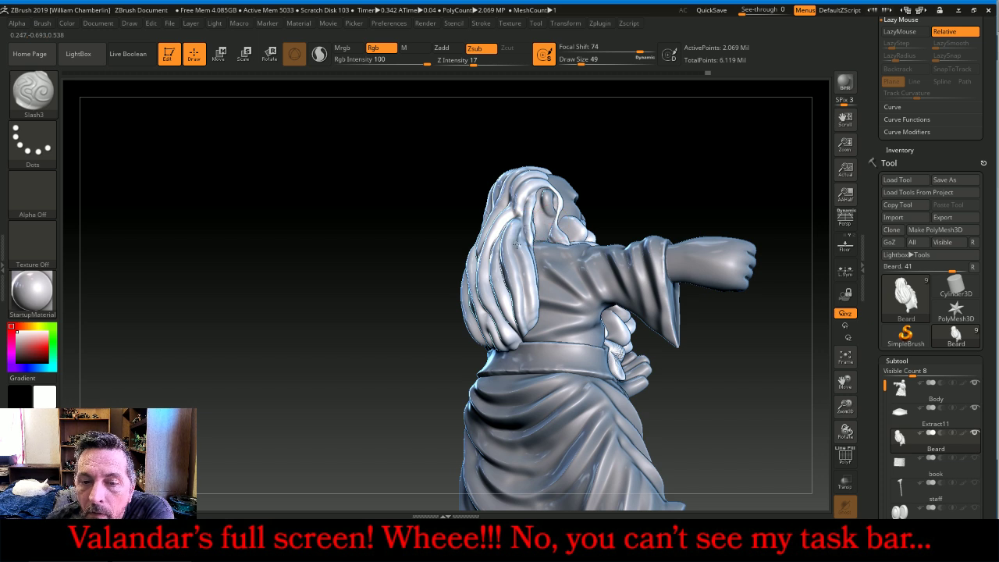
{"action": "left_click_drag", "start_coordinate": [516, 245], "coordinate": [531, 325]}
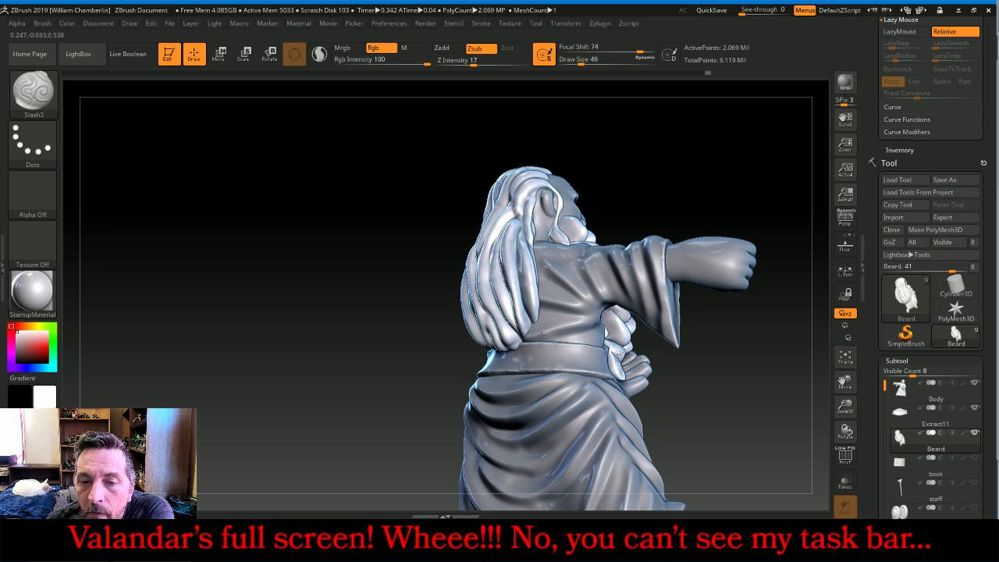
{"action": "mouse_move", "coordinate": [696, 161]}
{"action": "left_mouse_down"}
{"action": "mouse_move", "coordinate": [732, 176]}
{"action": "mouse_move", "coordinate": [671, 179]}
{"action": "left_mouse_up"}
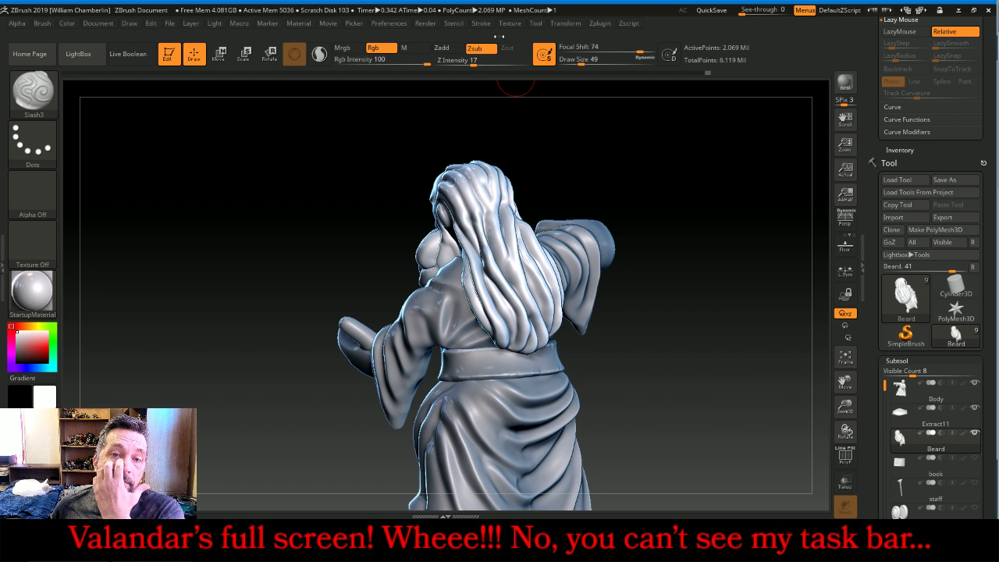
Set Slash3 to Zadd at Z Intensity 10 and raise thin ridges along the strands in the middle of the back hair
{"action": "left_click", "coordinate": [451, 49]}
{"action": "left_click_drag", "start_coordinate": [473, 62], "coordinate": [471, 64]}
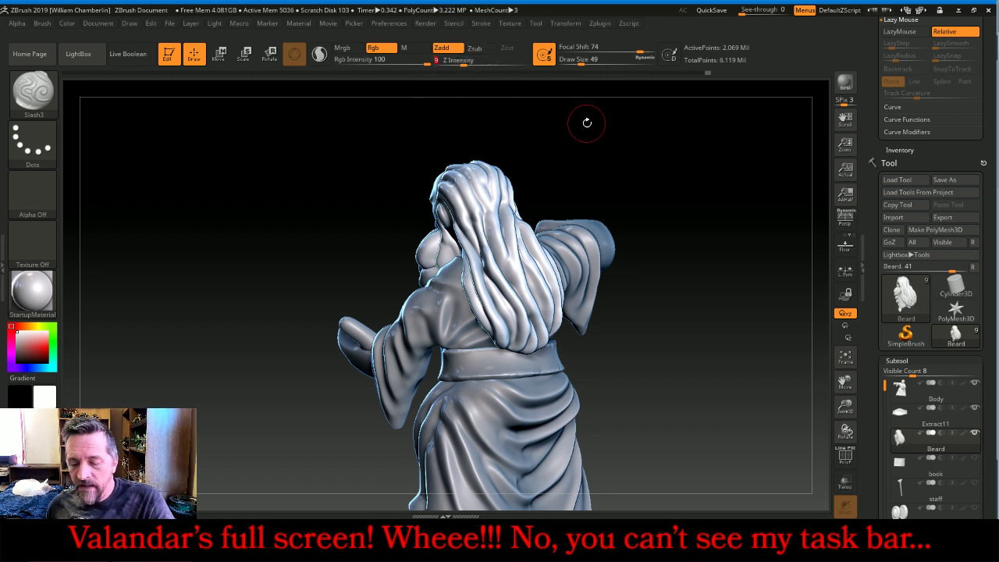
{"action": "left_click_drag", "start_coordinate": [664, 139], "coordinate": [678, 143]}
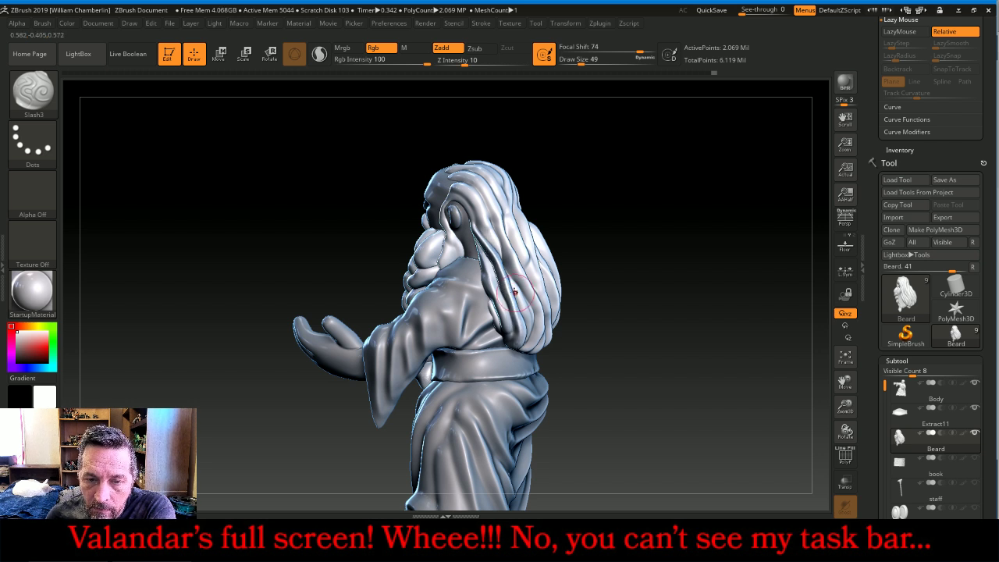
{"action": "left_click_drag", "start_coordinate": [679, 274], "coordinate": [511, 234]}
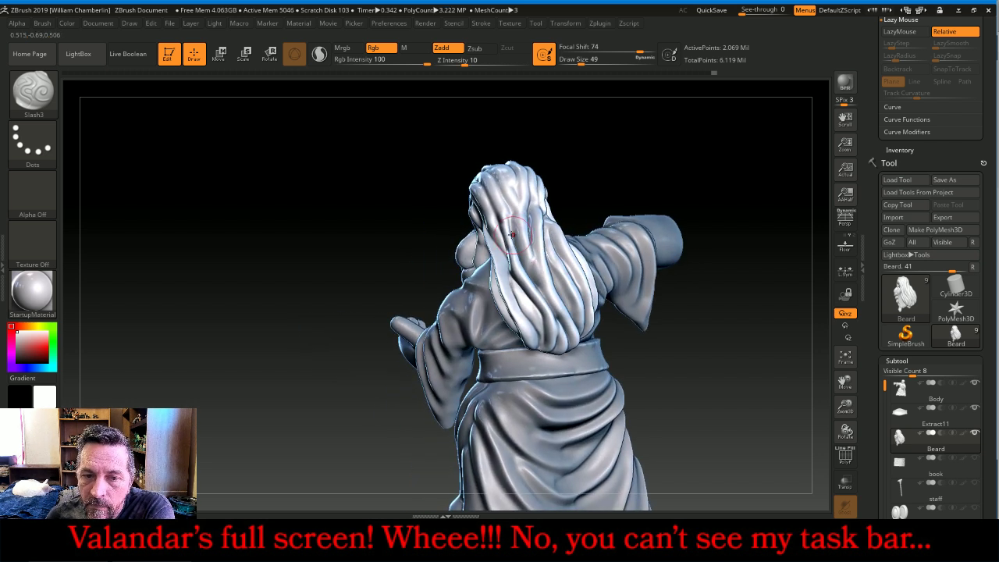
{"action": "mouse_move", "coordinate": [523, 276]}
{"action": "left_mouse_down"}
{"action": "mouse_move", "coordinate": [544, 304]}
{"action": "mouse_move", "coordinate": [555, 350]}
{"action": "left_mouse_up"}
{"action": "mouse_move", "coordinate": [516, 207]}
{"action": "left_mouse_down"}
{"action": "mouse_move", "coordinate": [535, 275]}
{"action": "mouse_move", "coordinate": [535, 215]}
{"action": "mouse_move", "coordinate": [548, 284]}
{"action": "mouse_move", "coordinate": [576, 344]}
{"action": "left_mouse_up"}
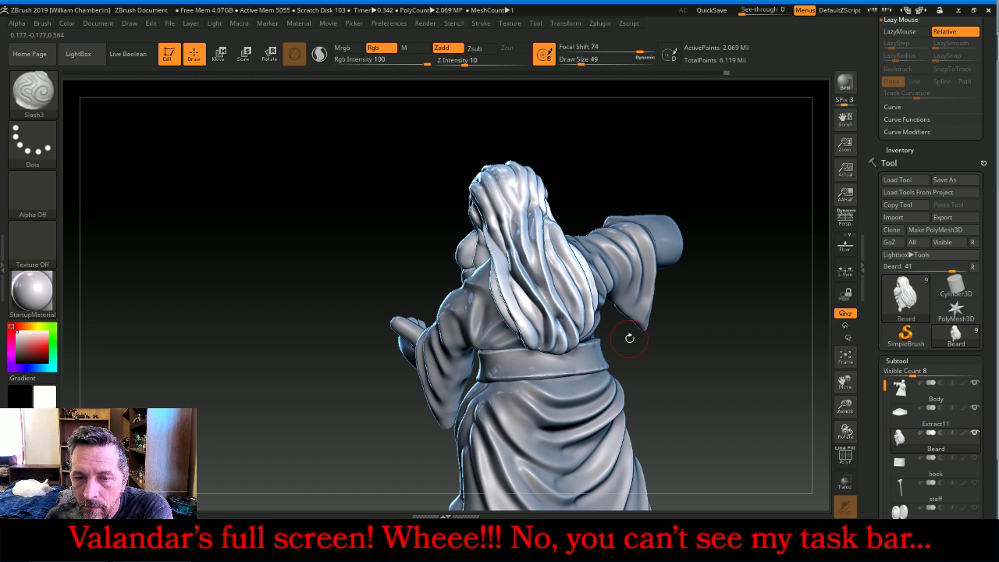
Raise thin ridges along the hair strands on the figure's right side, from the back of the head to the tips
{"action": "left_click_drag", "start_coordinate": [673, 388], "coordinate": [609, 383]}
{"action": "left_click_drag", "start_coordinate": [547, 234], "coordinate": [581, 334]}
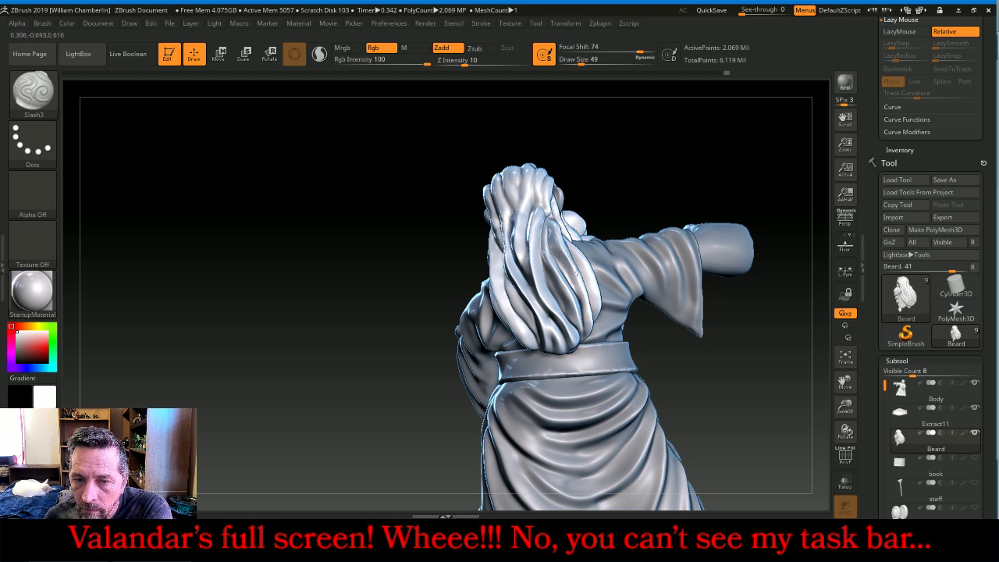
{"action": "left_click_drag", "start_coordinate": [577, 273], "coordinate": [593, 336]}
{"action": "left_click_drag", "start_coordinate": [687, 156], "coordinate": [680, 159]}
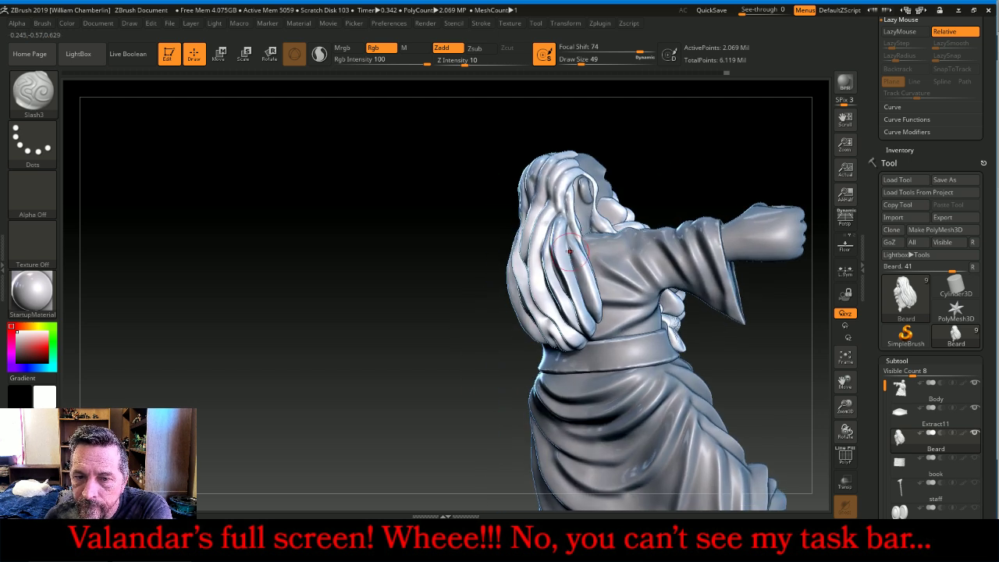
{"action": "left_click_drag", "start_coordinate": [583, 268], "coordinate": [593, 305]}
{"action": "left_click_drag", "start_coordinate": [703, 164], "coordinate": [663, 159]}
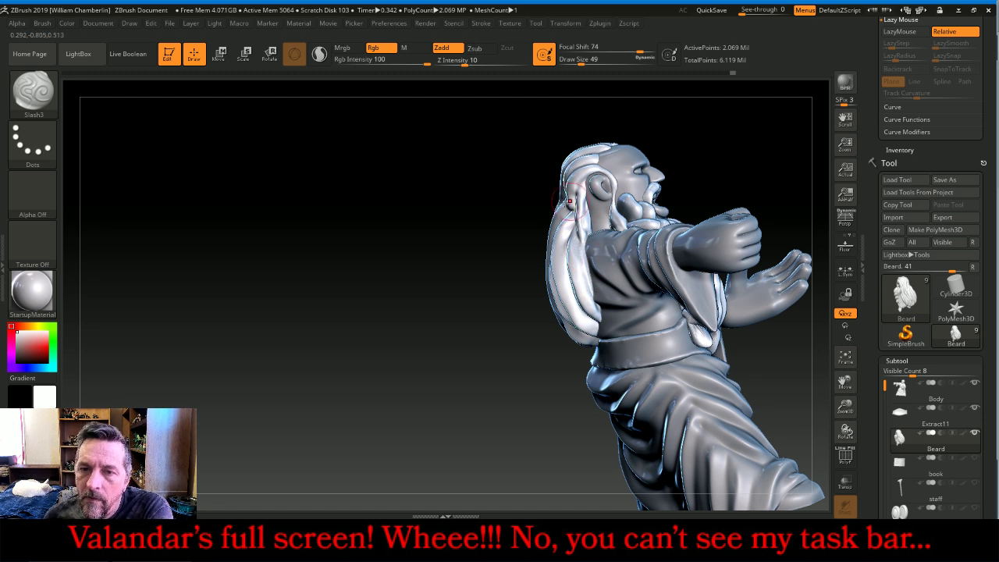
{"action": "left_click_drag", "start_coordinate": [406, 335], "coordinate": [462, 320]}
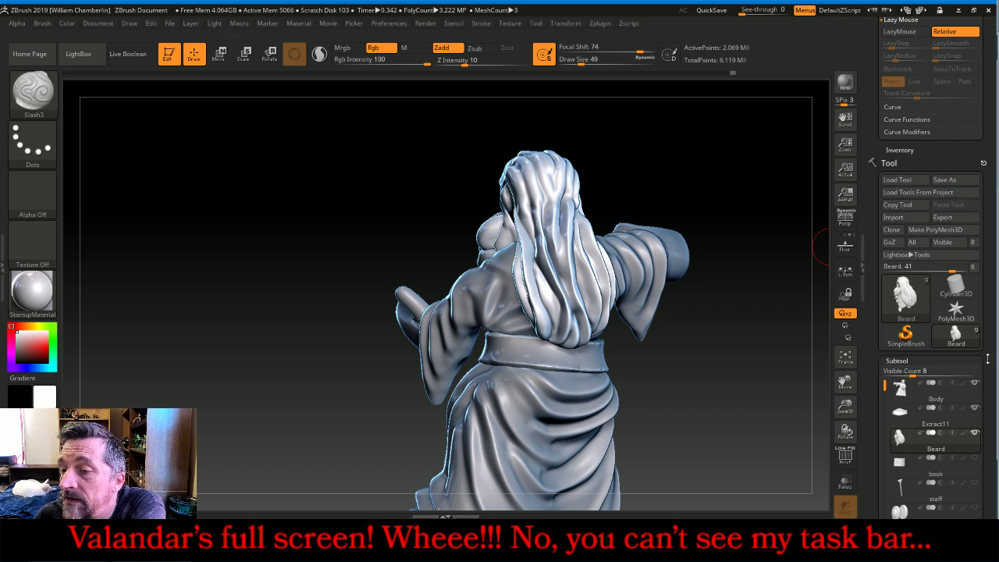
Remesh the Beard subtool with DynaMesh at Resolution 768 and switch DynaMesh mode off
{"action": "left_click_drag", "start_coordinate": [985, 484], "coordinate": [985, 93]}
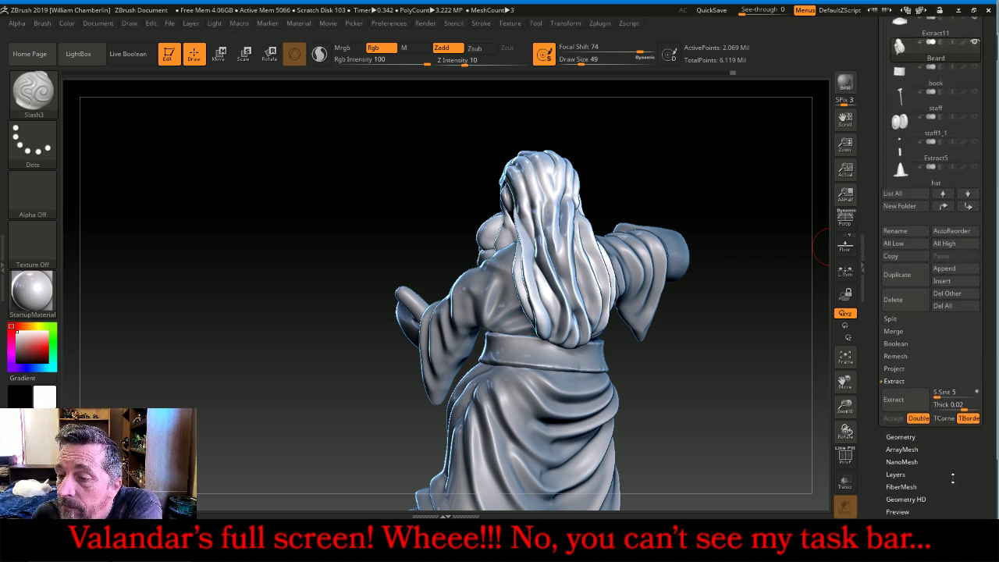
{"action": "left_click", "coordinate": [923, 440]}
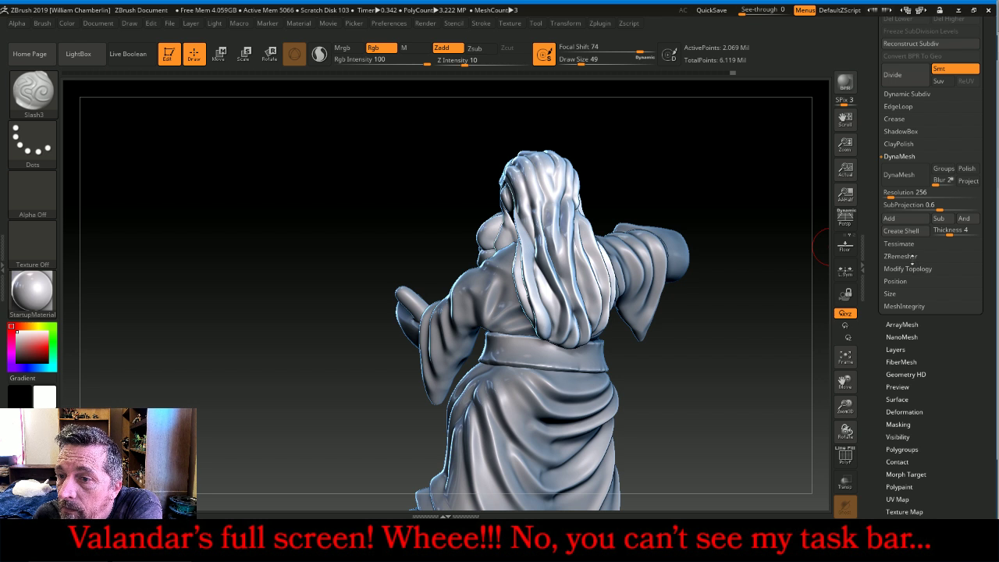
{"action": "left_click", "coordinate": [902, 191]}
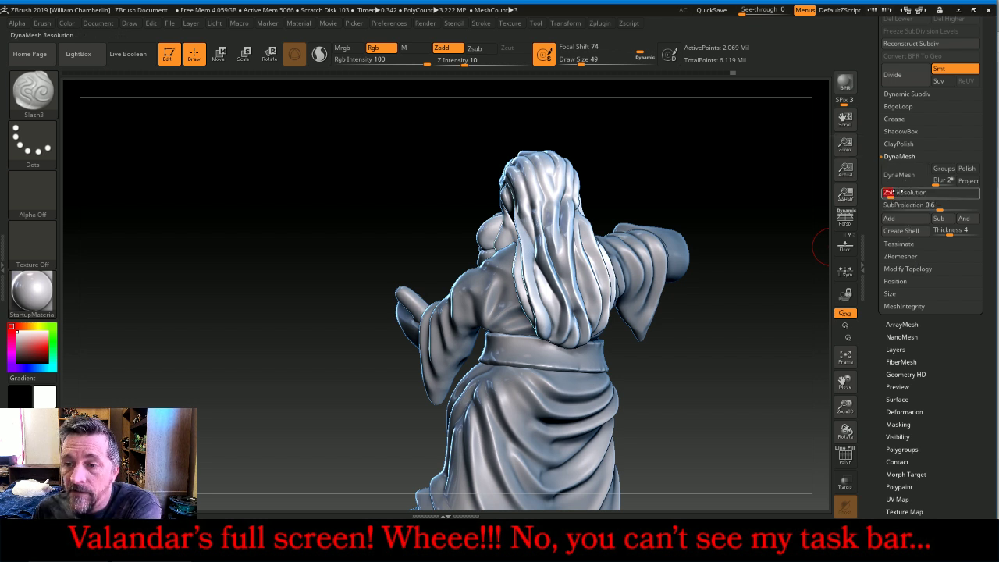
{"action": "type", "text": "768"}
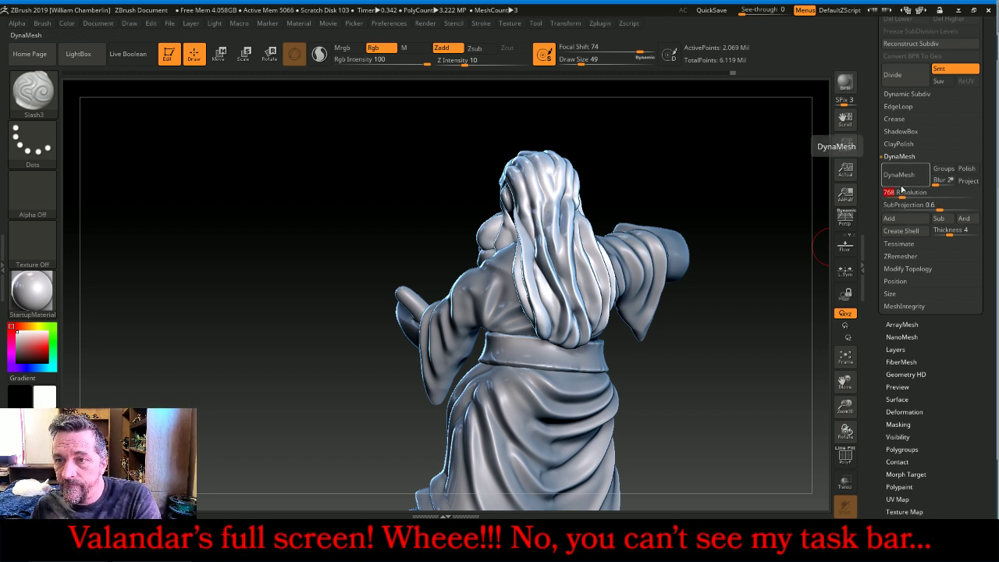
{"action": "key", "text": "Return"}
{"action": "left_click", "coordinate": [900, 175]}
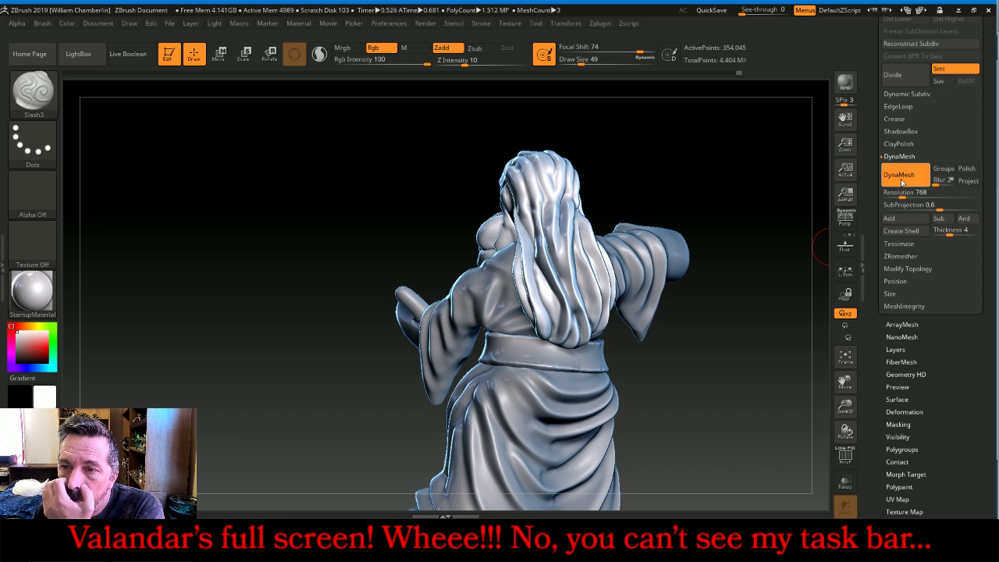
{"action": "left_click", "coordinate": [905, 177]}
Raise a thin ridge along the strands in the centre of the beard with Slash3 in Zadd mode
{"action": "mouse_move", "coordinate": [692, 195]}
{"action": "left_mouse_down"}
{"action": "mouse_move", "coordinate": [754, 196]}
{"action": "mouse_move", "coordinate": [771, 211]}
{"action": "left_mouse_up"}
{"action": "left_click", "coordinate": [771, 211]}
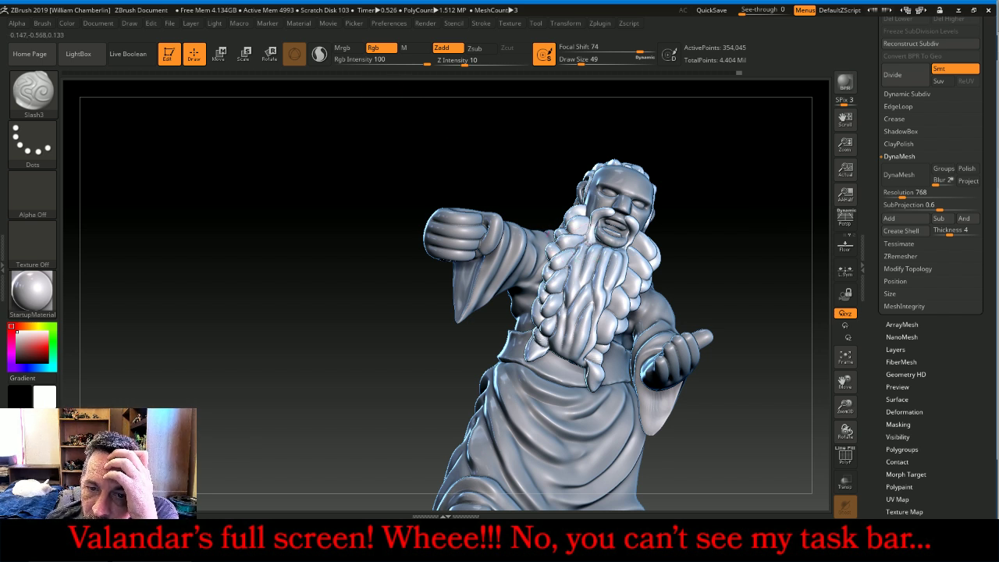
{"action": "left_click_drag", "start_coordinate": [594, 248], "coordinate": [583, 281]}
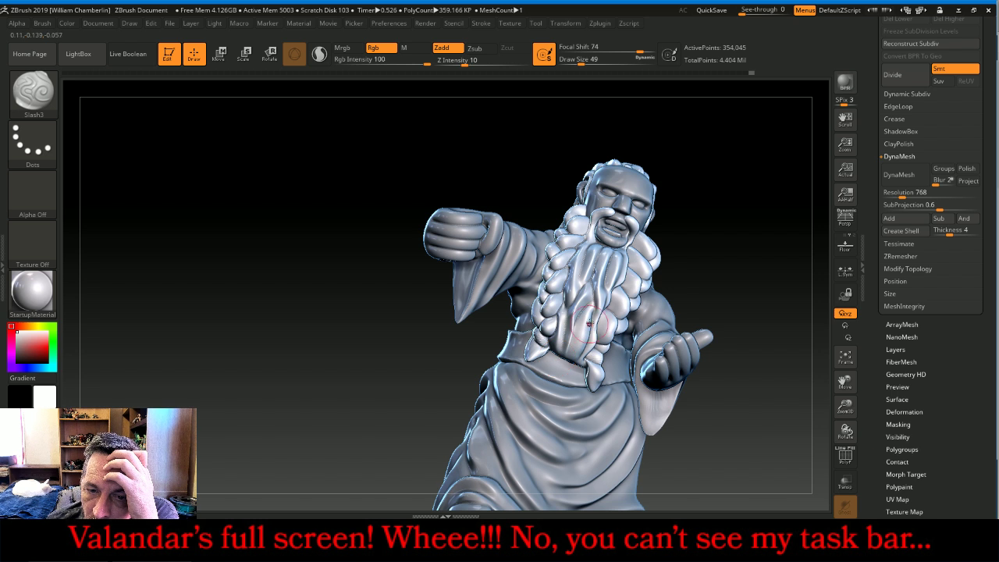
Set Slash3 to Zsub at Z Intensity 22 and deepen the grooves between the central beard strands down to the tips
{"action": "left_click", "coordinate": [475, 48]}
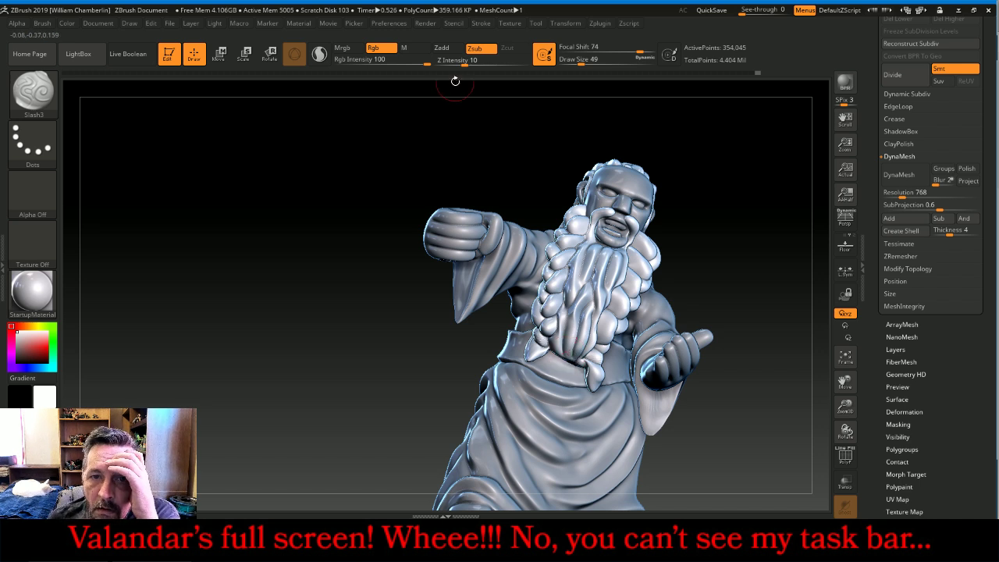
{"action": "left_click", "coordinate": [477, 61]}
{"action": "left_click_drag", "start_coordinate": [740, 264], "coordinate": [754, 214]}
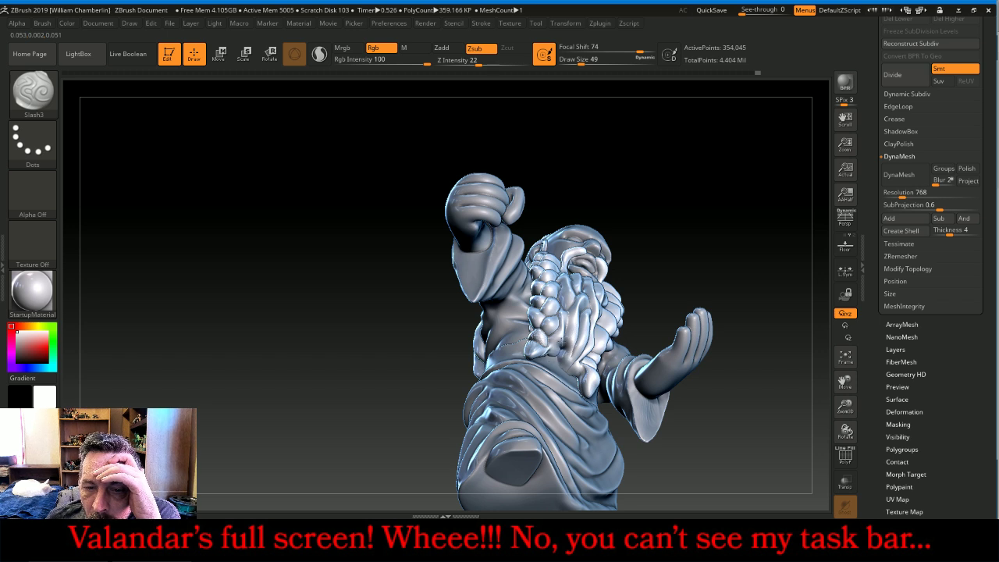
{"action": "mouse_move", "coordinate": [693, 258]}
{"action": "left_mouse_down"}
{"action": "mouse_move", "coordinate": [703, 265]}
{"action": "mouse_move", "coordinate": [693, 262]}
{"action": "left_mouse_up"}
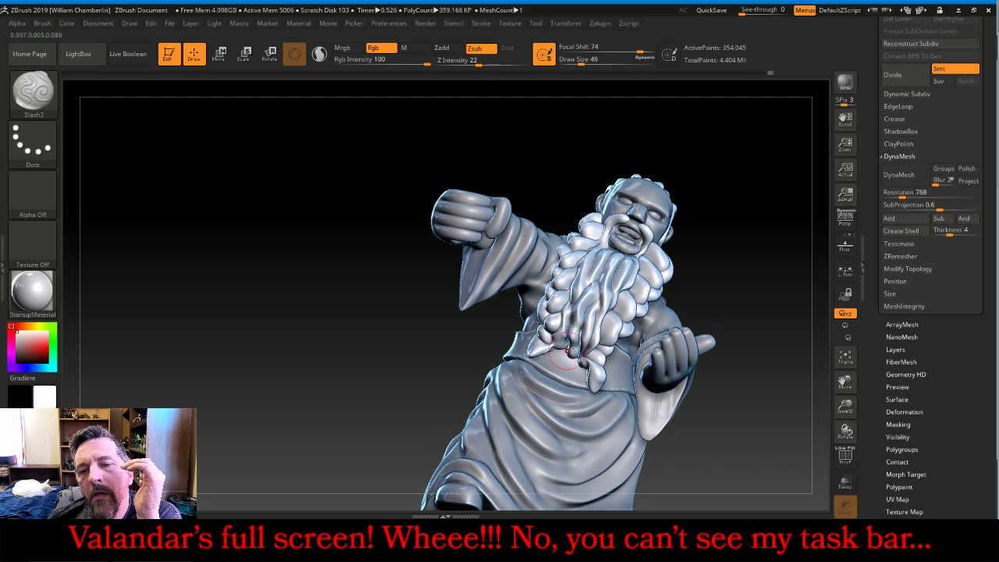
Subdivide the Beard mesh up to SDiv 3 and delete its lower subdivision levels
{"action": "mouse_move", "coordinate": [743, 188]}
{"action": "left_mouse_down"}
{"action": "mouse_move", "coordinate": [750, 221]}
{"action": "mouse_move", "coordinate": [729, 191]}
{"action": "mouse_move", "coordinate": [761, 191]}
{"action": "mouse_move", "coordinate": [765, 167]}
{"action": "mouse_move", "coordinate": [745, 171]}
{"action": "mouse_move", "coordinate": [760, 171]}
{"action": "left_mouse_up"}
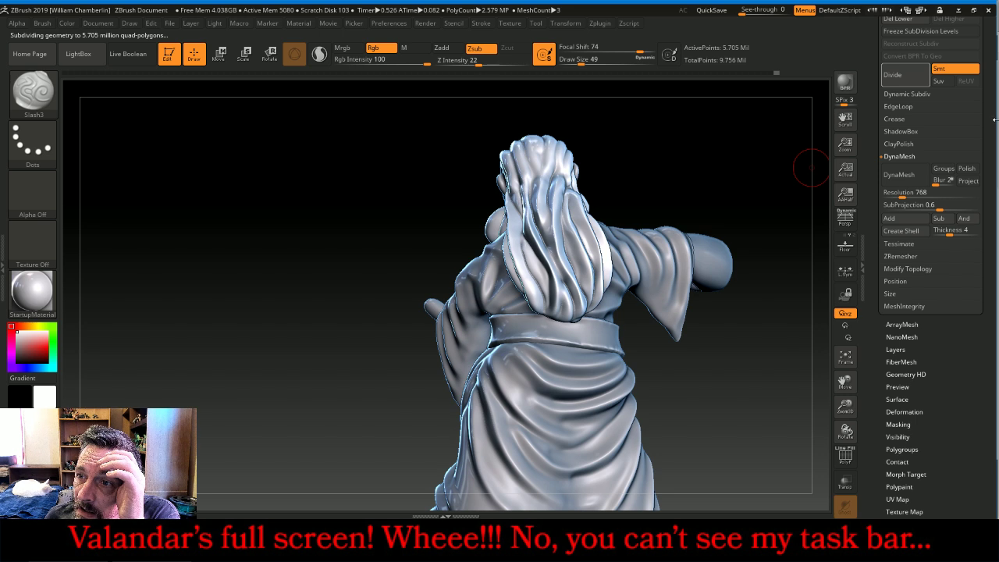
{"action": "left_click_drag", "start_coordinate": [987, 122], "coordinate": [981, 192]}
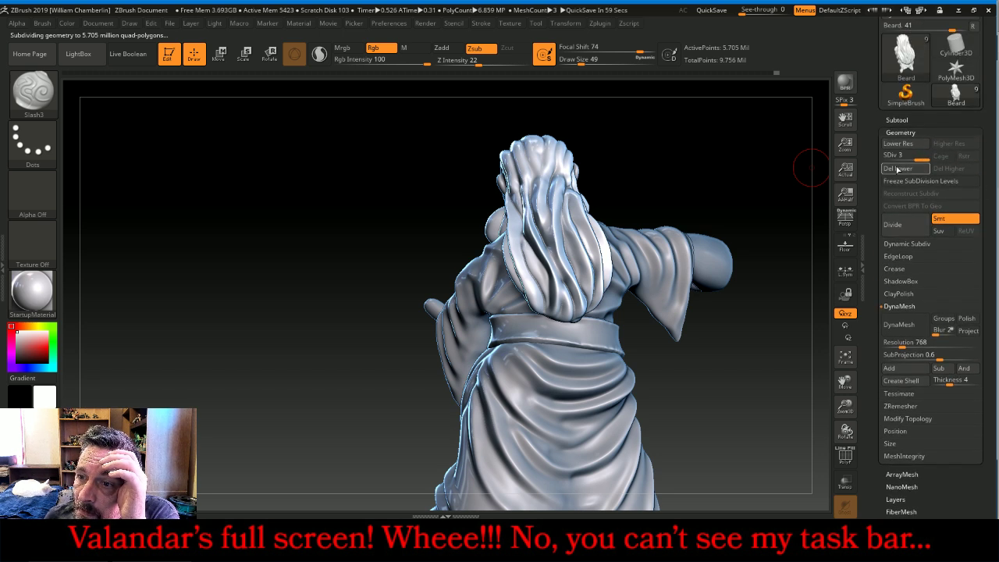
{"action": "left_click", "coordinate": [898, 169]}
Select the Rake brush, set its LazyStep to 0.05 and turn LazyMouse off
{"action": "left_click", "coordinate": [33, 91]}
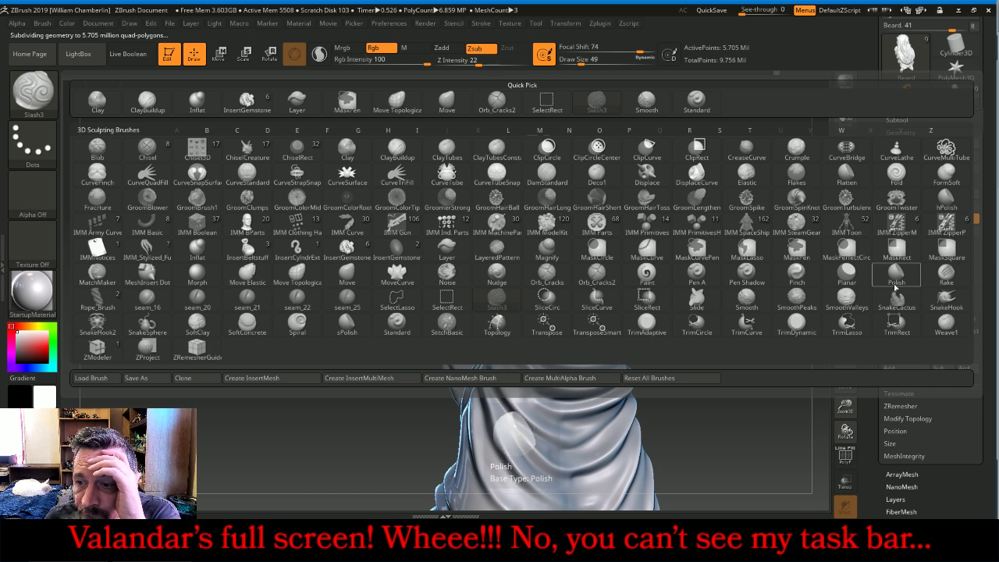
{"action": "left_click", "coordinate": [945, 274]}
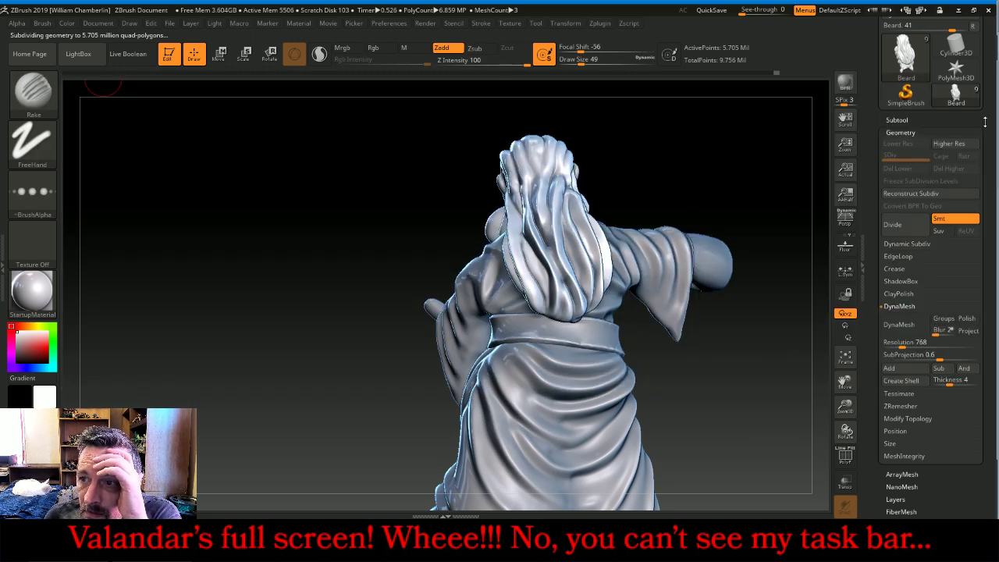
{"action": "scroll", "coordinate": [910, 199], "scroll_direction": "up", "scroll_amount": 5}
{"action": "left_click", "coordinate": [902, 202]}
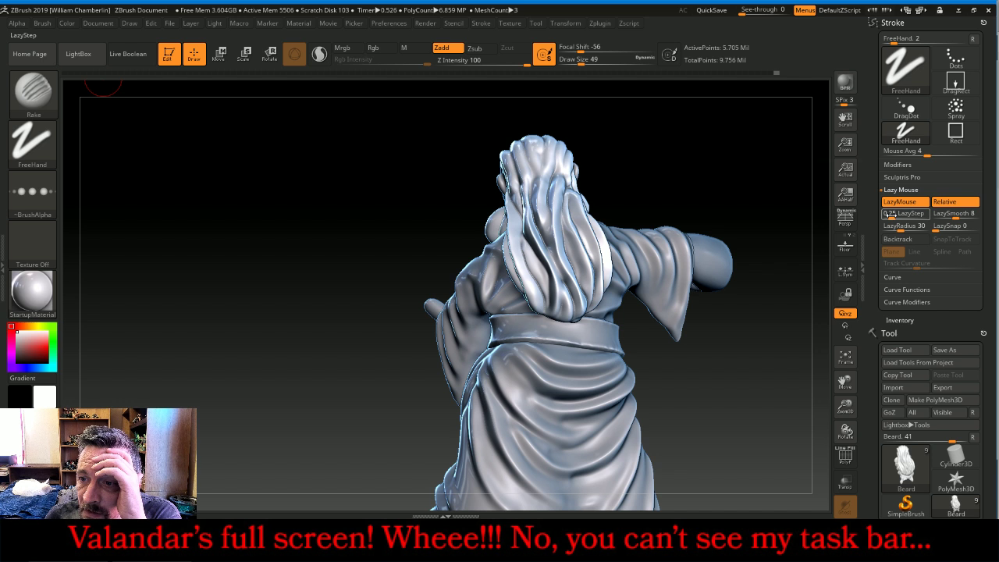
{"action": "type", "text": ".05"}
{"action": "key", "text": "Return"}
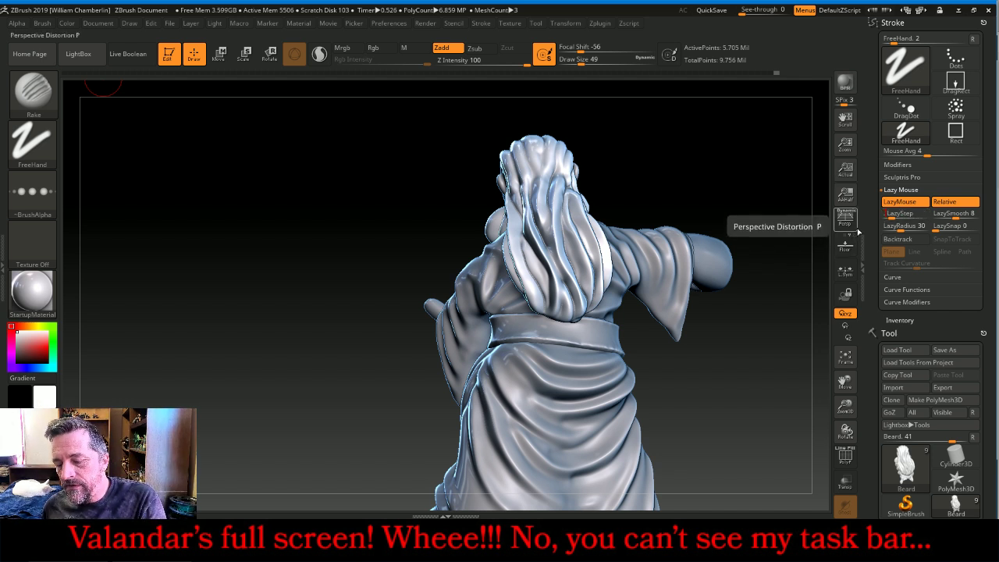
{"action": "left_click", "coordinate": [900, 203]}
Set Rake to Zsub at Z Intensity 22 and Draw Size 61, and rake fine hair lines down the back strands on the figure's left side
{"action": "mouse_move", "coordinate": [676, 171]}
{"action": "left_mouse_down"}
{"action": "mouse_move", "coordinate": [705, 169]}
{"action": "mouse_move", "coordinate": [660, 192]}
{"action": "left_mouse_up"}
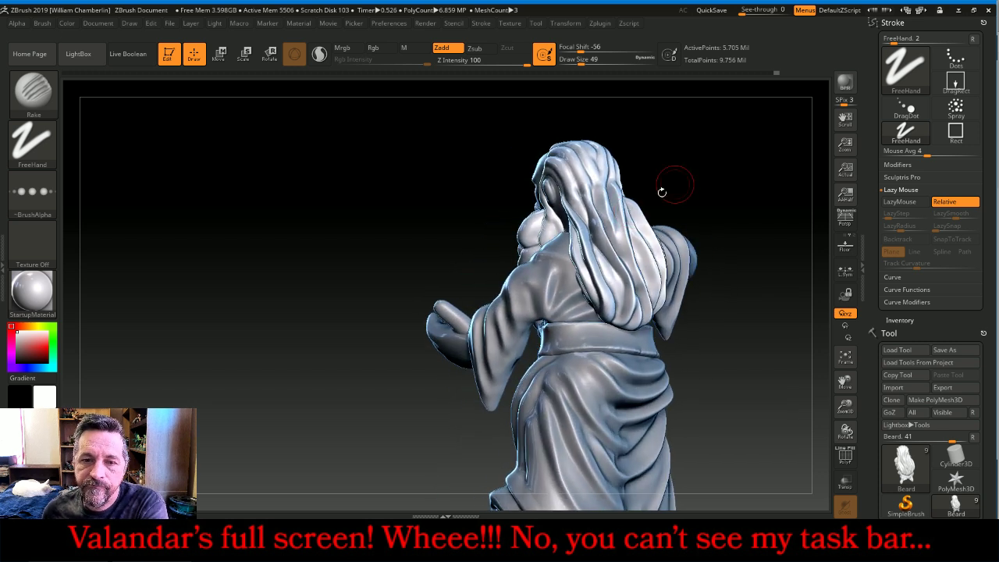
{"action": "left_click", "coordinate": [475, 47]}
{"action": "left_click_drag", "start_coordinate": [528, 60], "coordinate": [484, 60]}
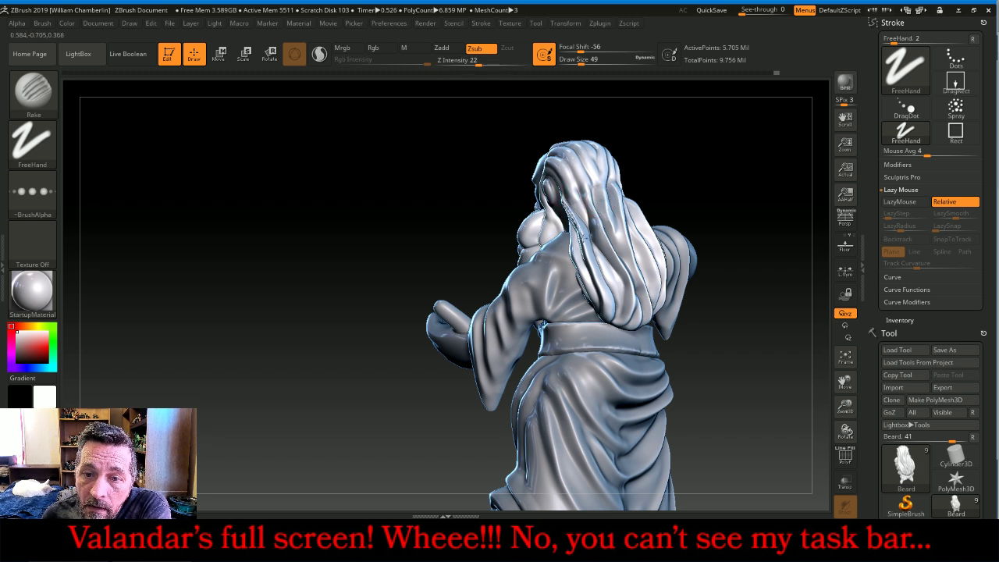
{"action": "mouse_move", "coordinate": [605, 292]}
{"action": "left_mouse_down"}
{"action": "mouse_move", "coordinate": [611, 302]}
{"action": "mouse_move", "coordinate": [590, 245]}
{"action": "mouse_move", "coordinate": [624, 310]}
{"action": "left_mouse_up"}
{"action": "left_click_drag", "start_coordinate": [597, 261], "coordinate": [614, 311]}
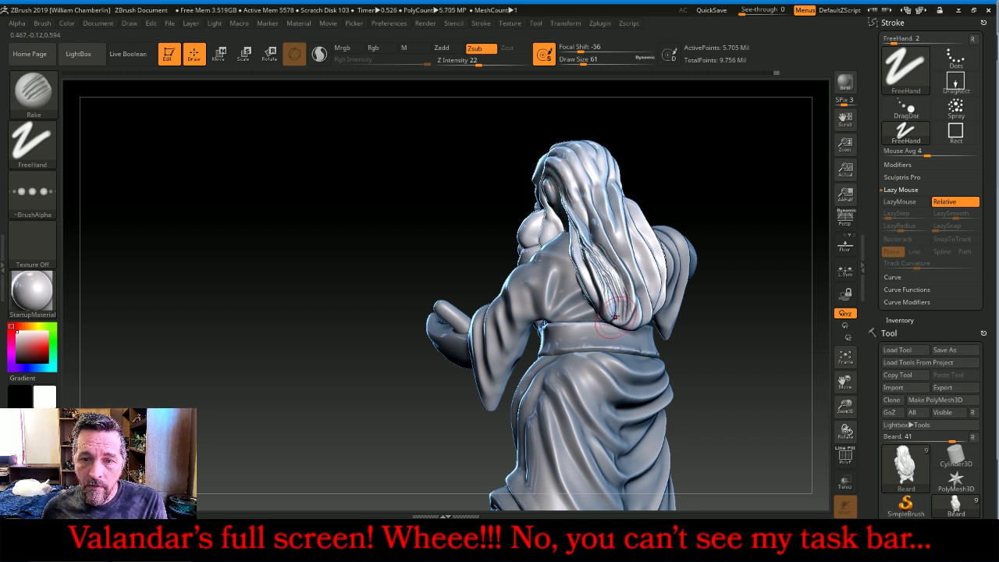
{"action": "left_click_drag", "start_coordinate": [587, 192], "coordinate": [621, 264]}
Try raking fine lines down the strands in the middle of the back hair, and undo those strokes
{"action": "mouse_move", "coordinate": [740, 206]}
{"action": "left_mouse_down"}
{"action": "mouse_move", "coordinate": [609, 207]}
{"action": "mouse_move", "coordinate": [639, 294]}
{"action": "left_mouse_up"}
{"action": "left_click_drag", "start_coordinate": [628, 223], "coordinate": [655, 303]}
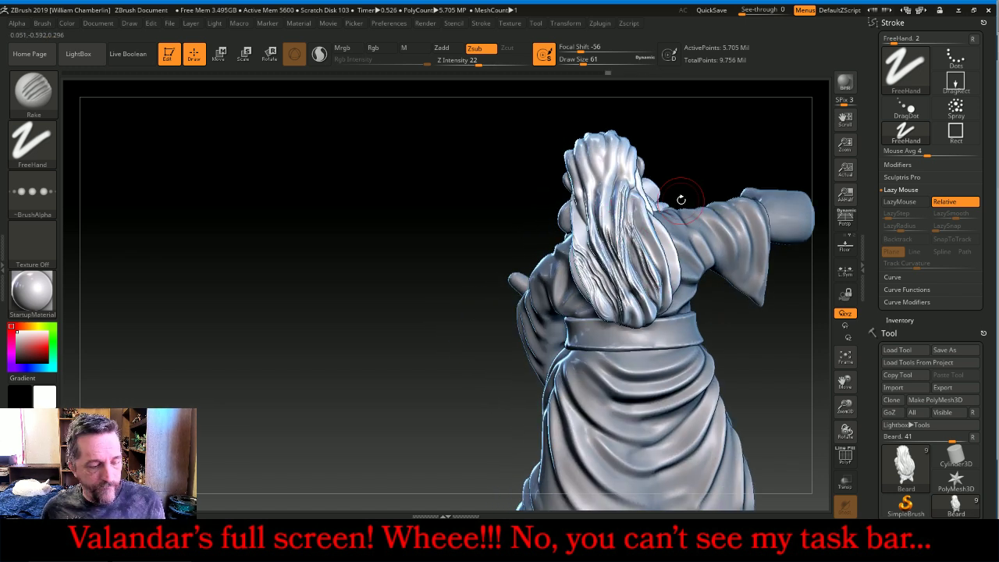
{"action": "key", "text": "ctrl+z"}
{"action": "key", "text": "ctrl+z"}
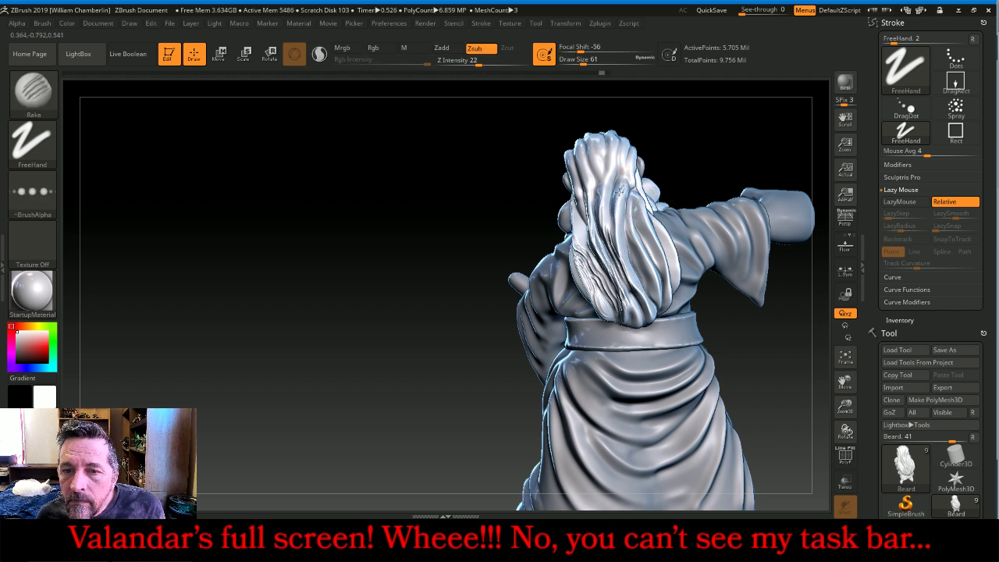
{"action": "key", "text": "ctrl"}
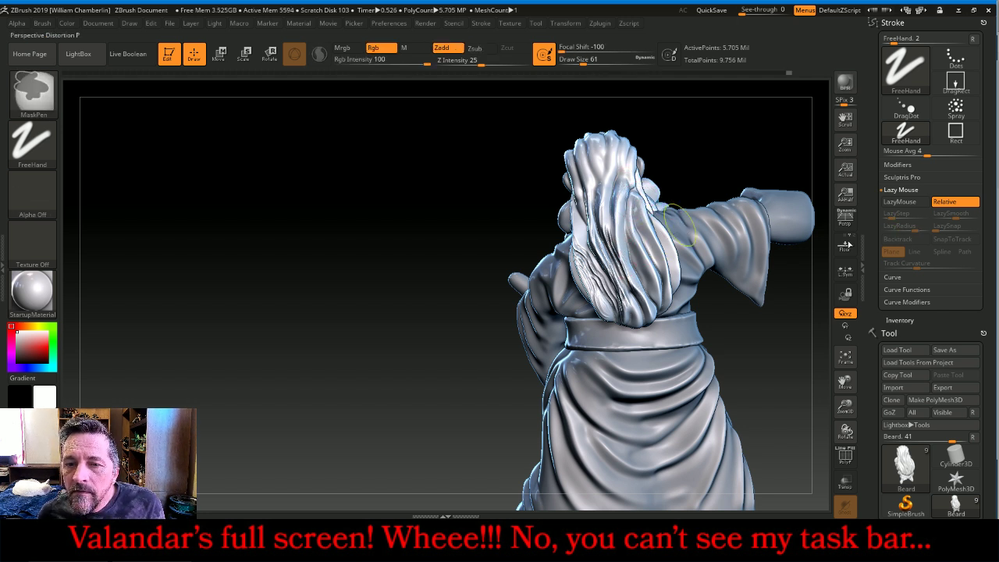
Turn LazyMouse back on for Rake and rake fine hair lines down the strands on the figure's left side and middle back
{"action": "left_click", "coordinate": [900, 202]}
{"action": "left_click_drag", "start_coordinate": [708, 140], "coordinate": [648, 211]}
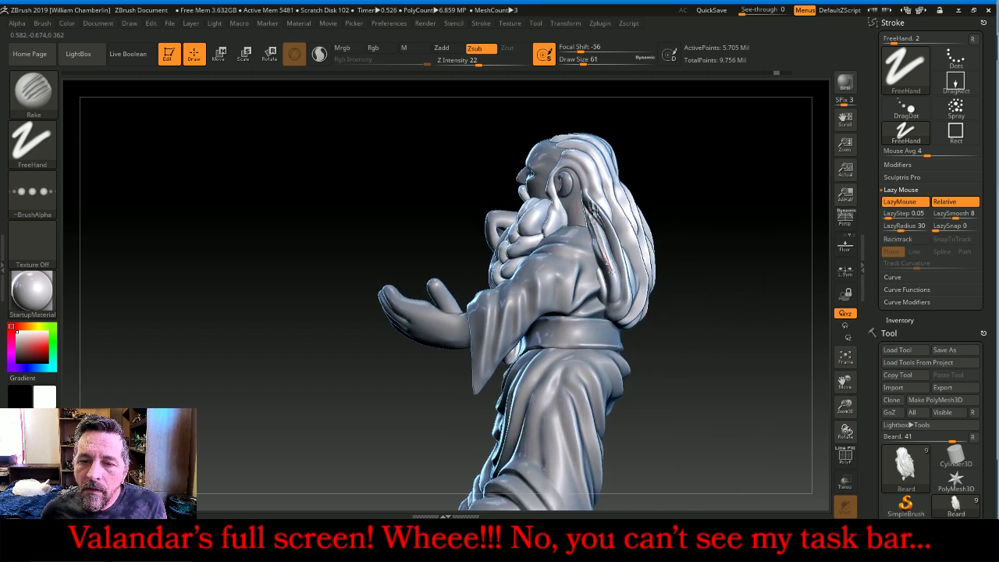
{"action": "left_click_drag", "start_coordinate": [617, 303], "coordinate": [615, 296]}
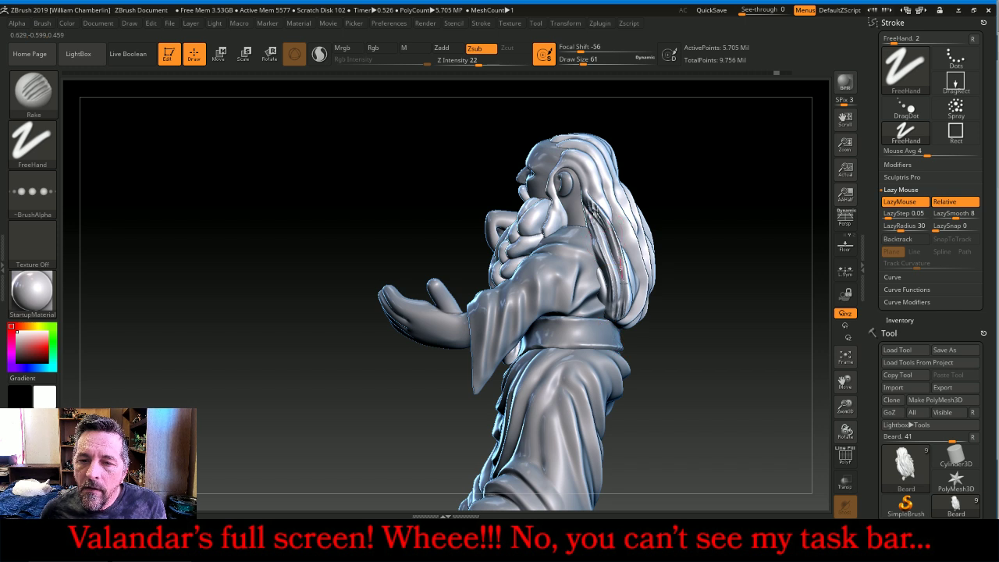
{"action": "left_click_drag", "start_coordinate": [732, 292], "coordinate": [624, 234]}
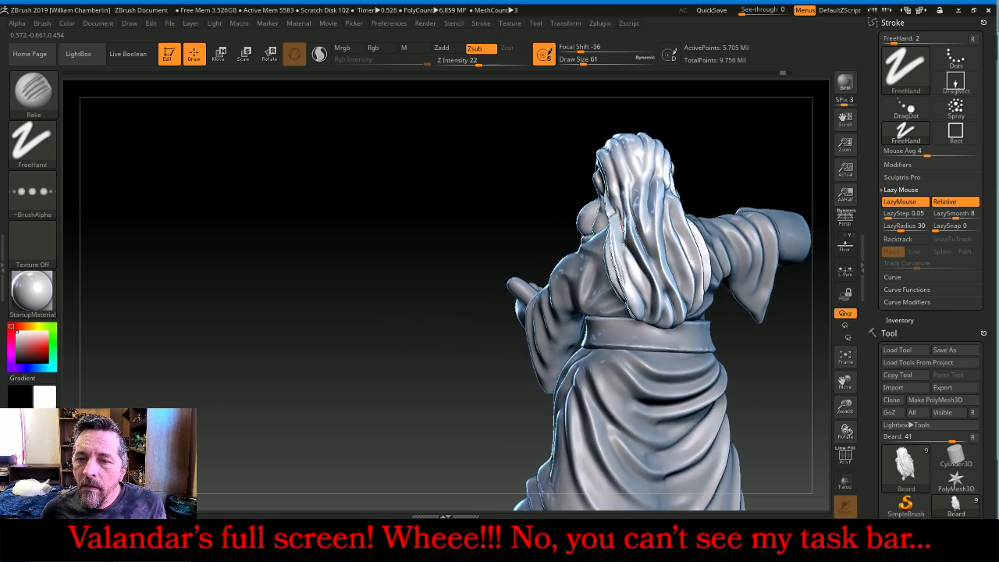
{"action": "left_click_drag", "start_coordinate": [640, 285], "coordinate": [652, 323]}
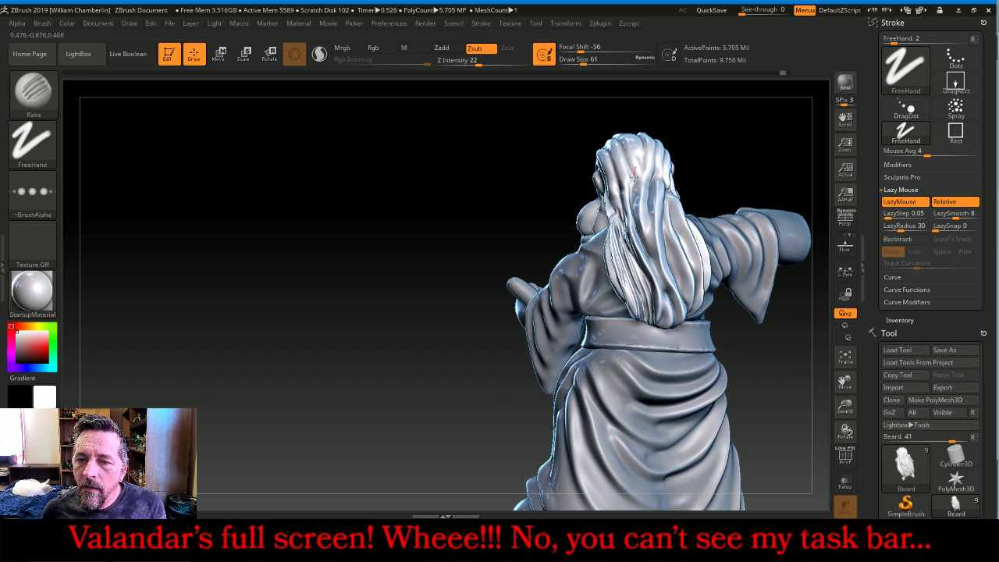
{"action": "mouse_move", "coordinate": [635, 168]}
{"action": "left_mouse_down"}
{"action": "mouse_move", "coordinate": [639, 239]}
{"action": "mouse_move", "coordinate": [656, 274]}
{"action": "left_mouse_up"}
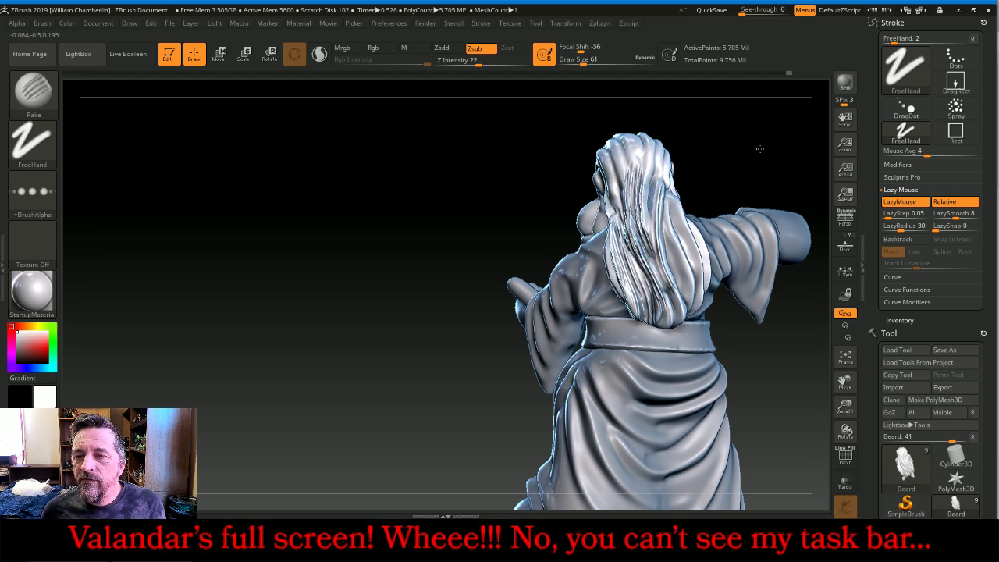
Rake fine hair lines down the back strands toward the figure's right side
{"action": "left_click_drag", "start_coordinate": [760, 148], "coordinate": [722, 170]}
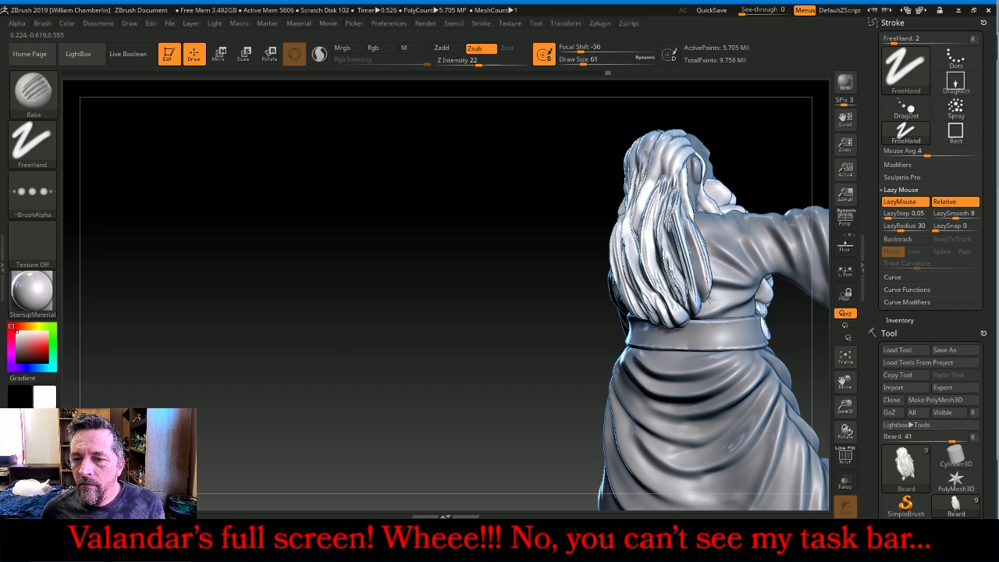
{"action": "left_click_drag", "start_coordinate": [654, 217], "coordinate": [659, 275]}
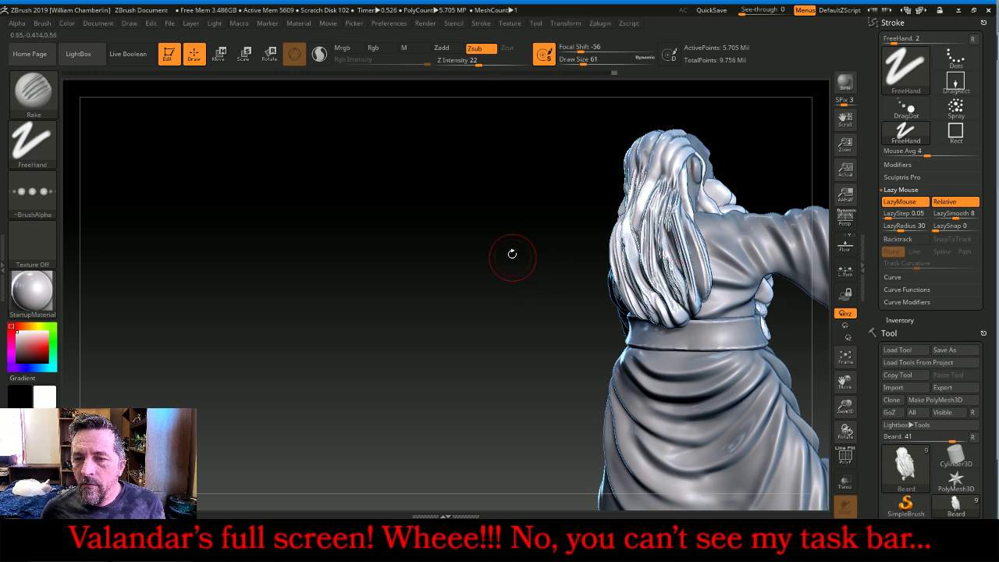
{"action": "left_click_drag", "start_coordinate": [512, 254], "coordinate": [671, 203]}
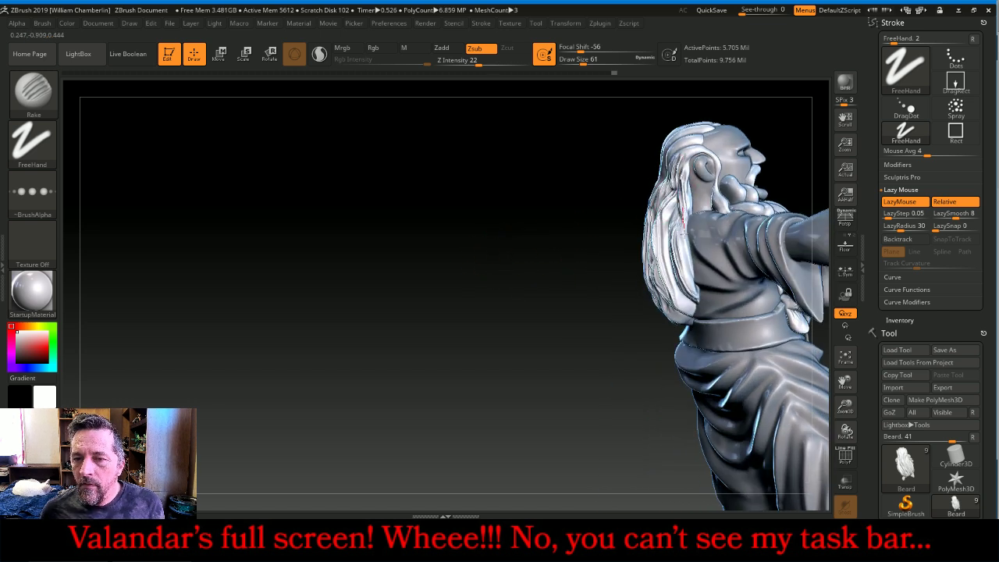
Rake fine hair lines down the long central strands of the front beard, leaving the round side braids smooth
{"action": "left_click_drag", "start_coordinate": [609, 338], "coordinate": [553, 334]}
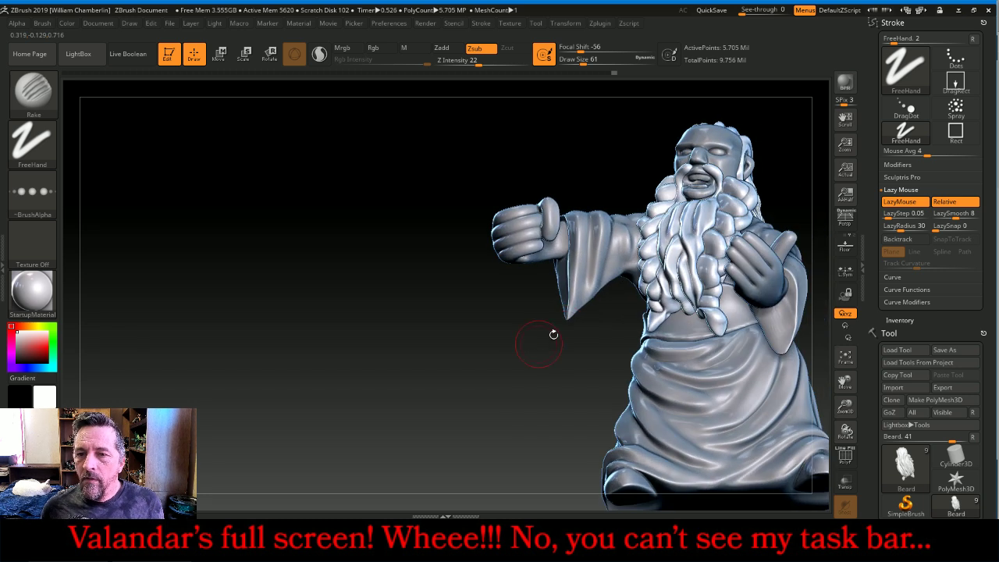
{"action": "left_click_drag", "start_coordinate": [791, 129], "coordinate": [779, 191]}
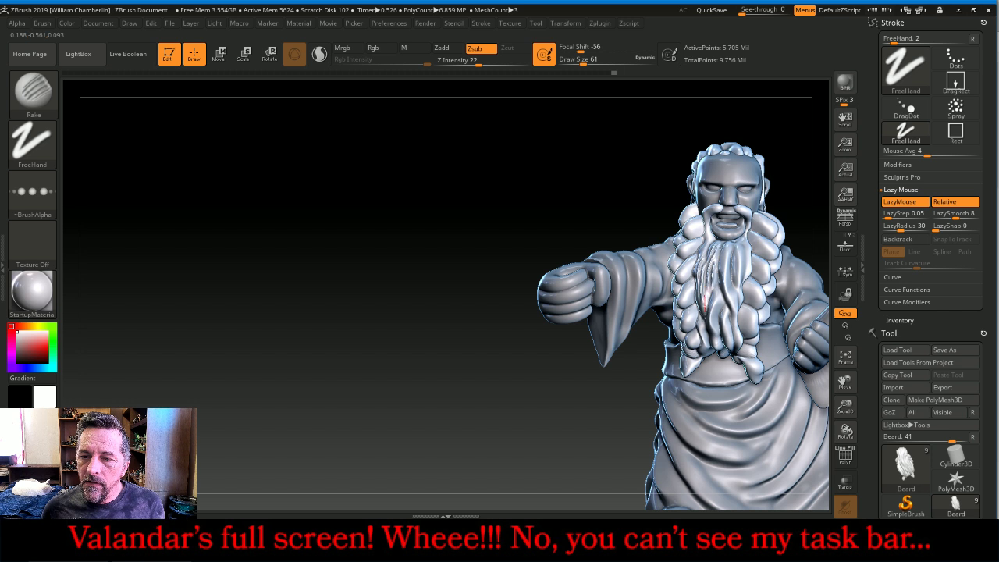
{"action": "left_click_drag", "start_coordinate": [723, 249], "coordinate": [720, 363]}
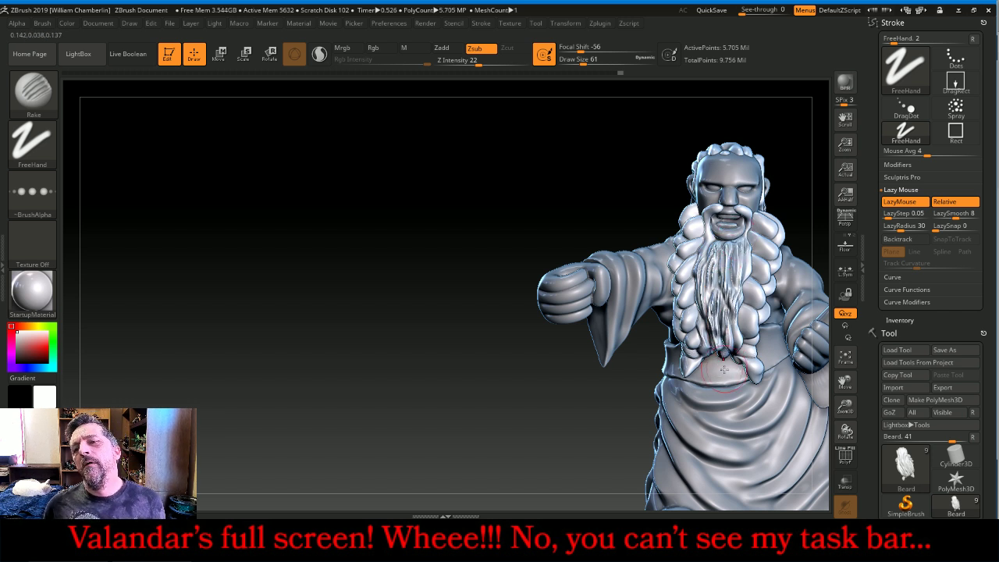
{"action": "left_click", "coordinate": [845, 357]}
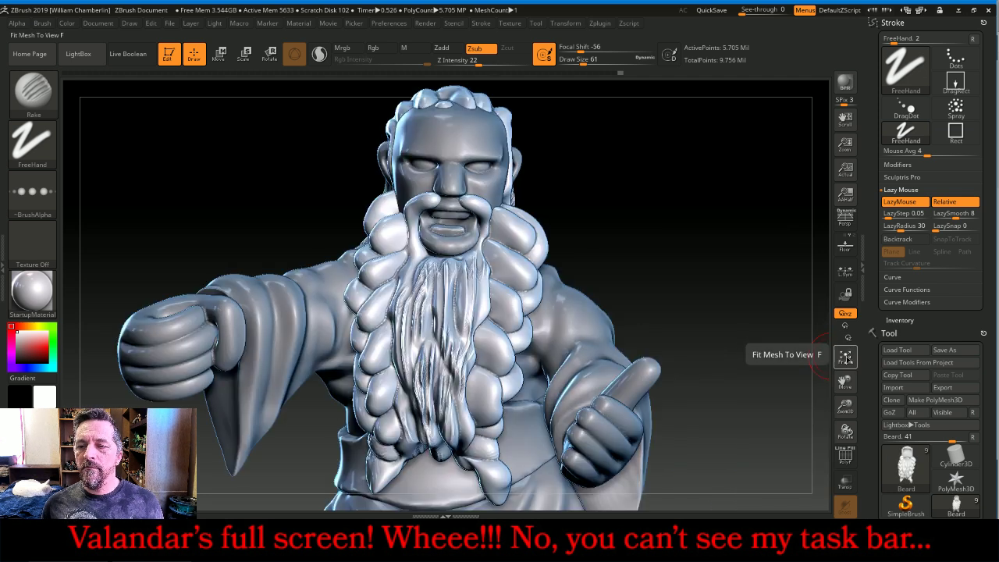
{"action": "left_click", "coordinate": [845, 357]}
{"action": "left_click_drag", "start_coordinate": [788, 355], "coordinate": [773, 340]}
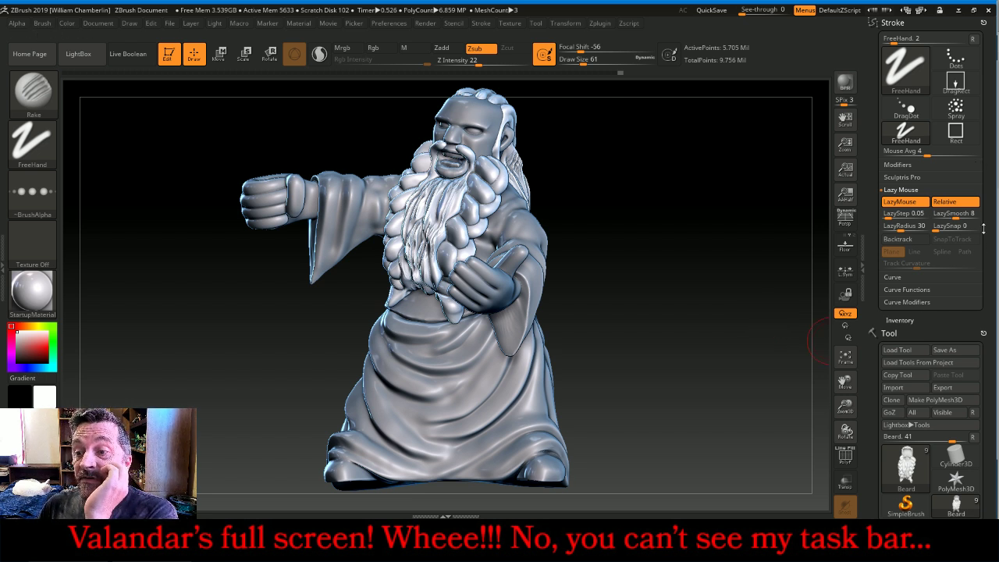
Show the hidden book, staff, staff1_1, Extract5, hat and Base subtools and frame the complete figure
{"action": "scroll", "coordinate": [945, 297], "scroll_direction": "down", "scroll_amount": 5}
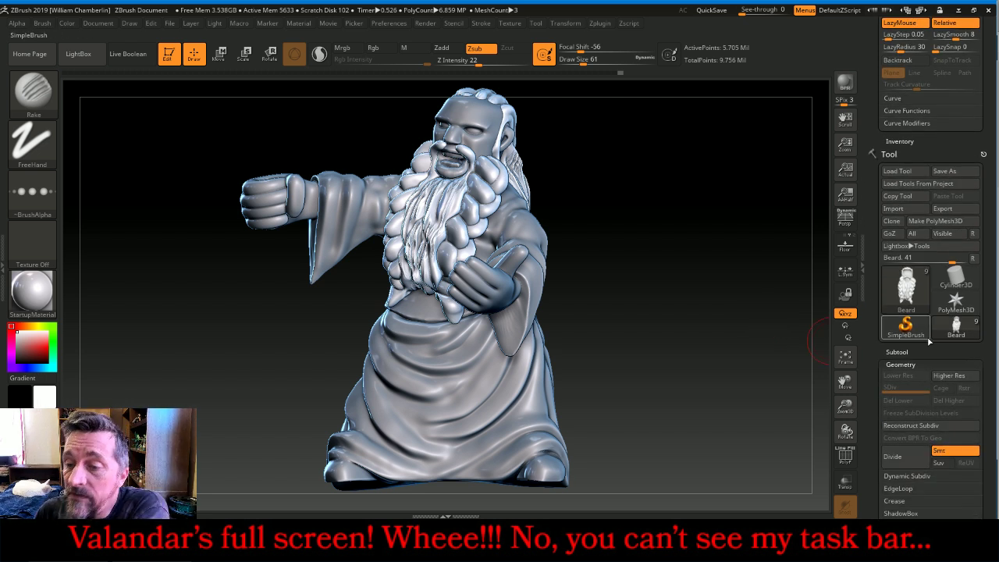
{"action": "left_click", "coordinate": [902, 352]}
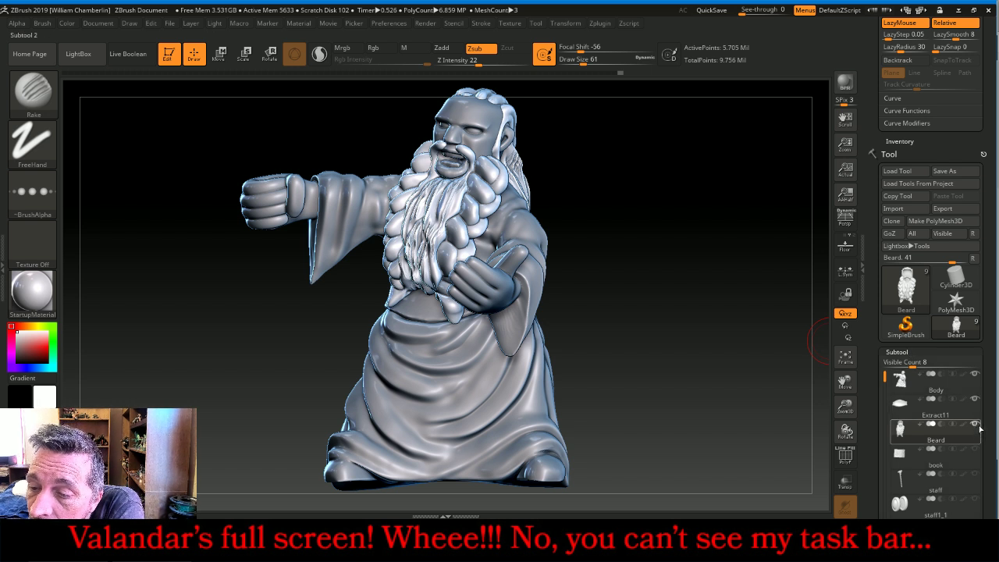
{"action": "left_click", "coordinate": [975, 449]}
{"action": "left_click", "coordinate": [975, 474]}
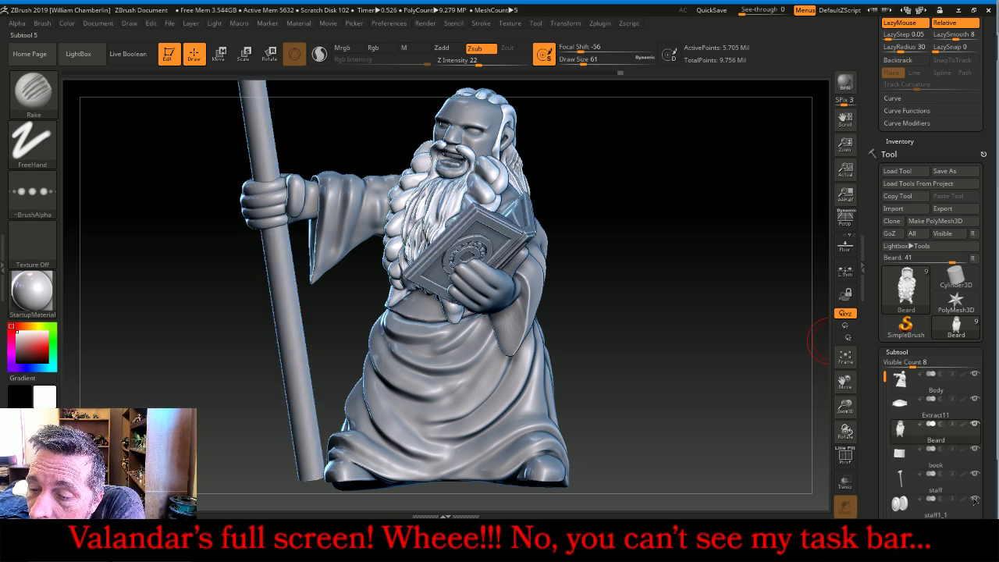
{"action": "scroll", "coordinate": [984, 467], "scroll_direction": "down", "scroll_amount": 5}
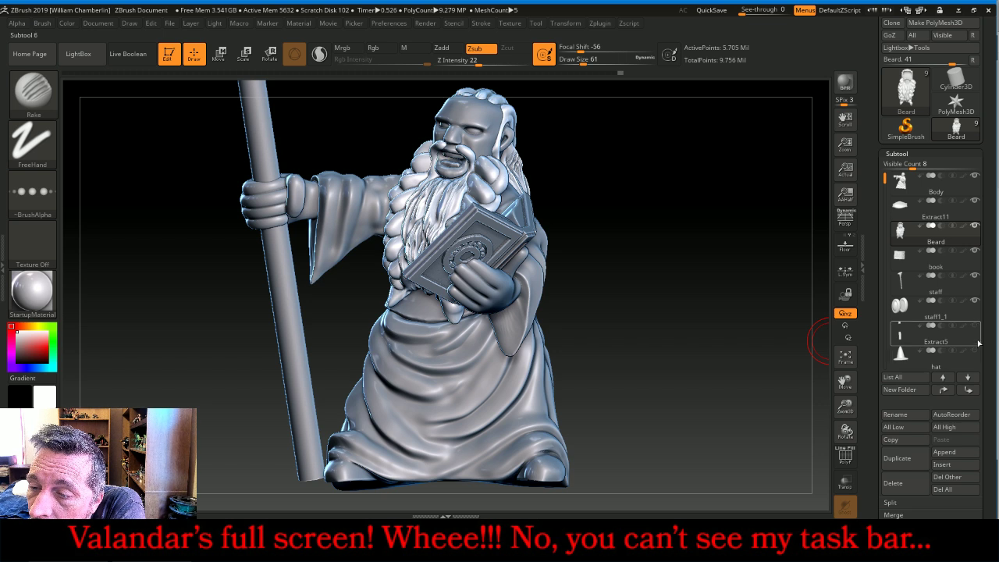
{"action": "left_click", "coordinate": [975, 339]}
{"action": "left_click", "coordinate": [974, 354]}
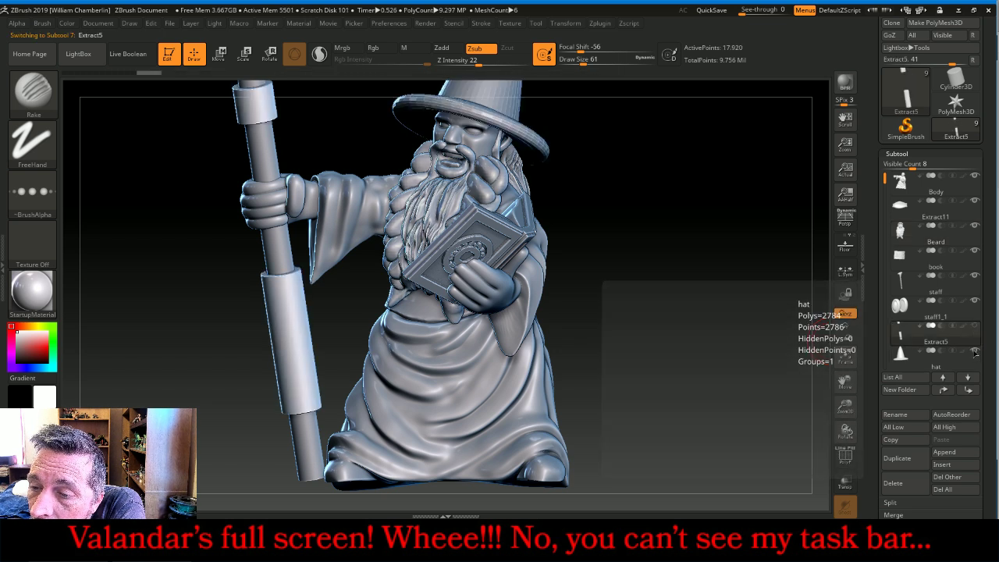
{"action": "left_click_drag", "start_coordinate": [885, 182], "coordinate": [890, 212]}
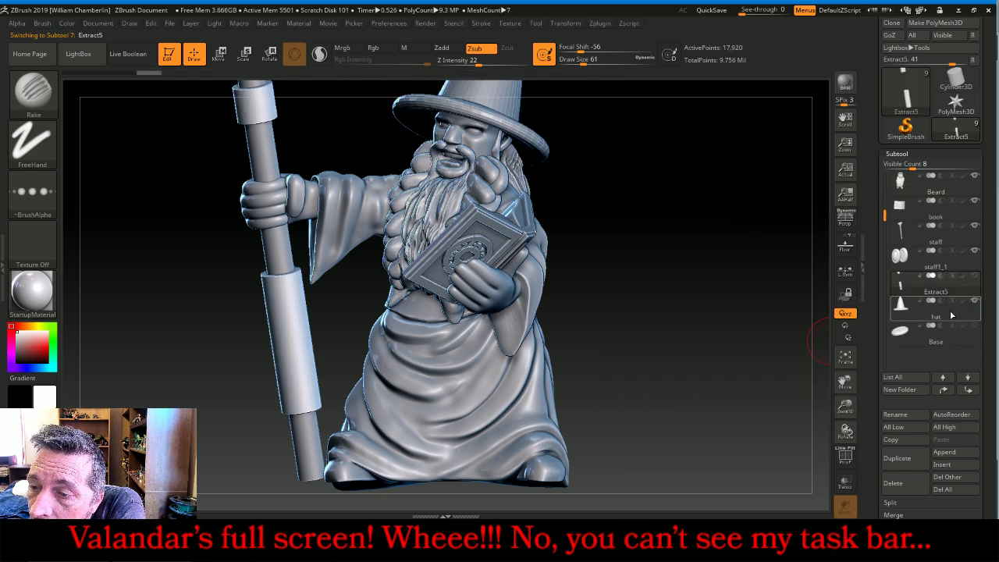
{"action": "left_click", "coordinate": [975, 325]}
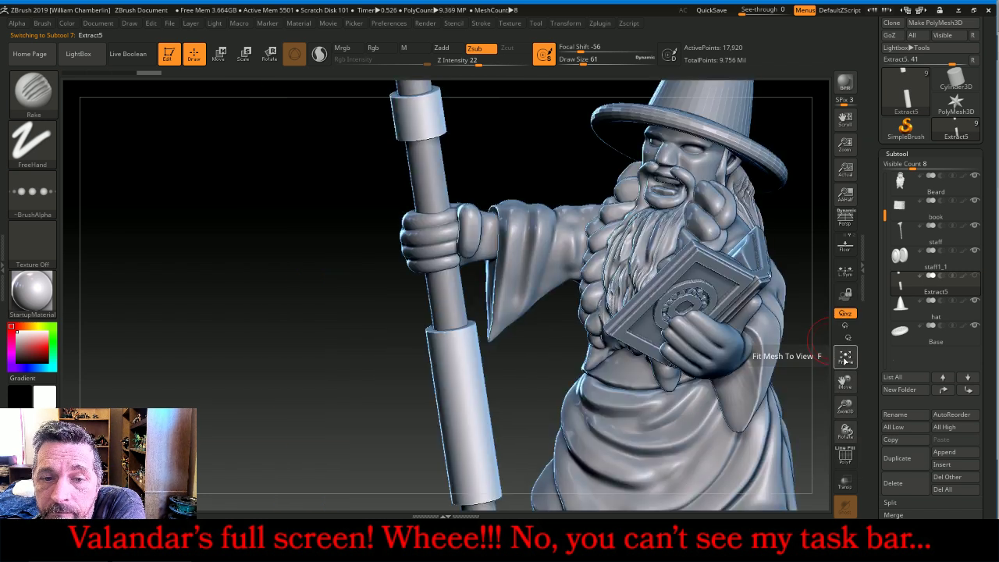
{"action": "left_click", "coordinate": [846, 357]}
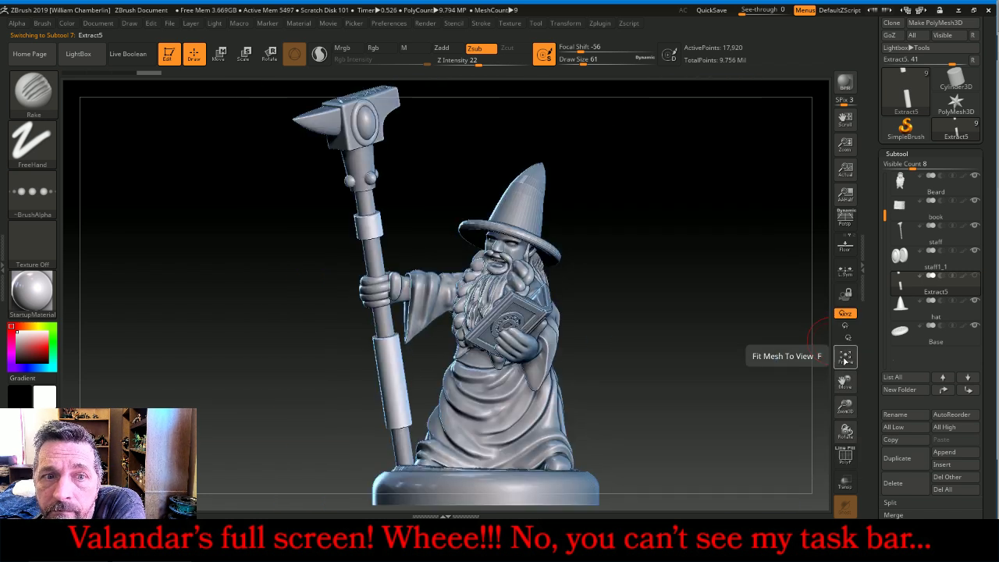
{"action": "left_click_drag", "start_coordinate": [725, 316], "coordinate": [680, 321]}
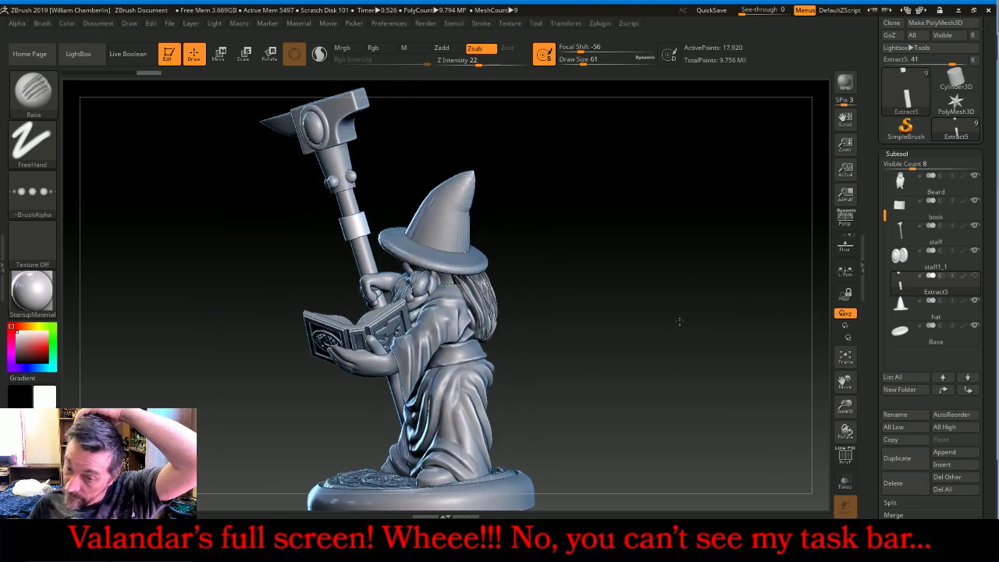
Select the hat subtool, subdivide it up to SDiv 5 and delete its lower subdivision levels
{"action": "left_click", "coordinate": [902, 313]}
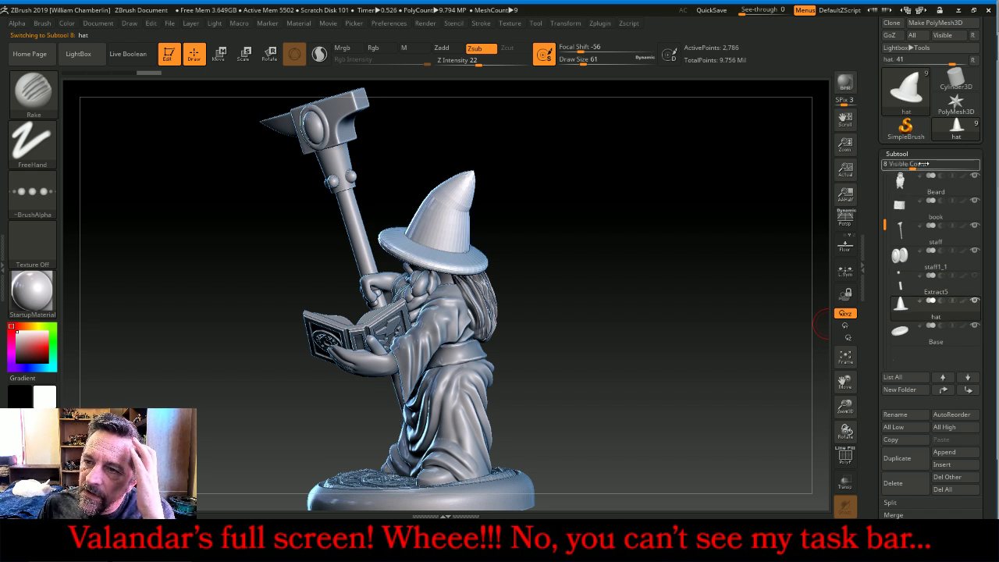
{"action": "left_click", "coordinate": [915, 155]}
{"action": "left_click", "coordinate": [900, 166]}
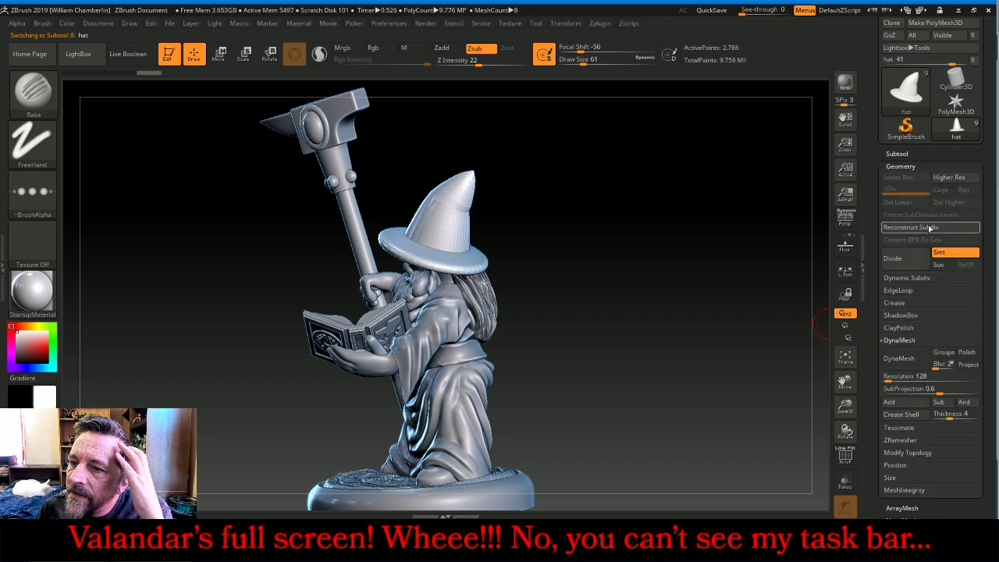
{"action": "left_click", "coordinate": [912, 256]}
{"action": "left_click", "coordinate": [911, 256]}
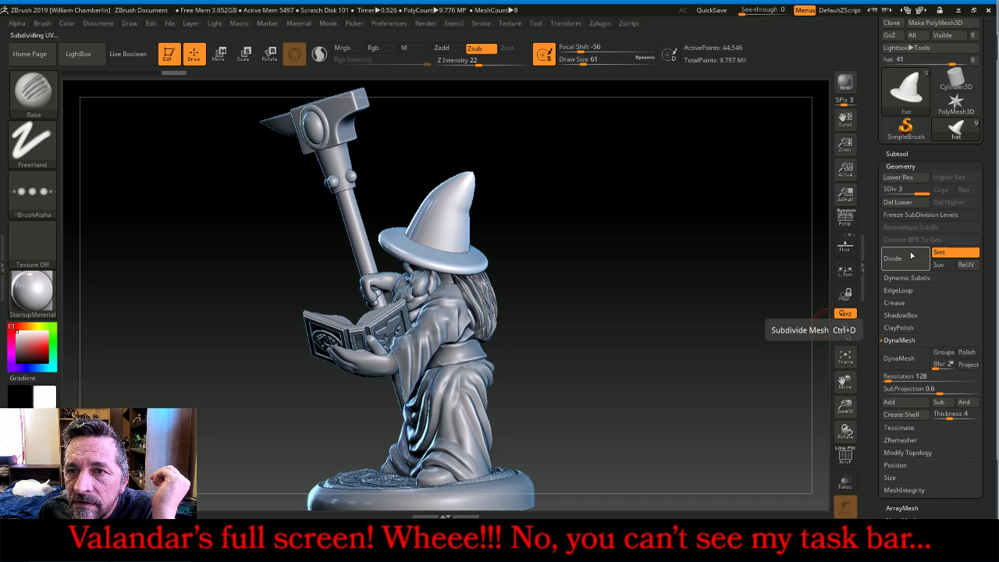
{"action": "left_click", "coordinate": [911, 256]}
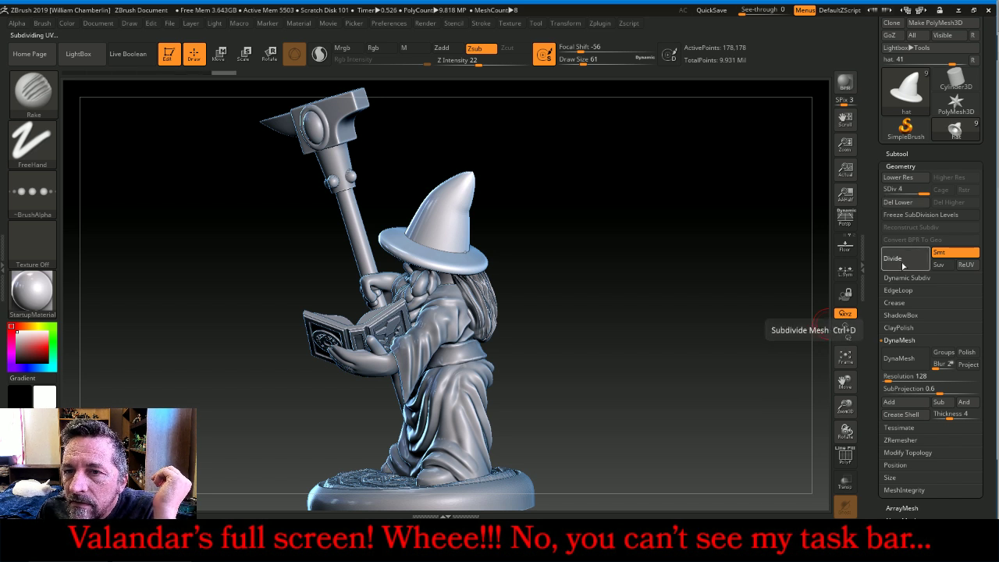
{"action": "left_click", "coordinate": [911, 256]}
{"action": "left_click", "coordinate": [906, 215]}
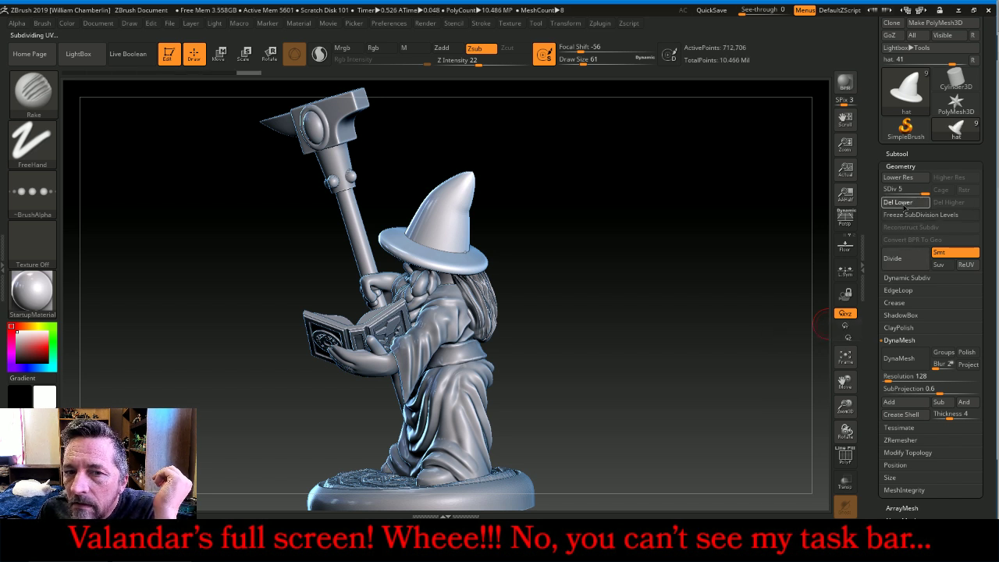
DynaMesh the hat at Resolution 256 and subdivide the new mesh twice, deleting its lower subdivision levels
{"action": "left_click", "coordinate": [920, 377]}
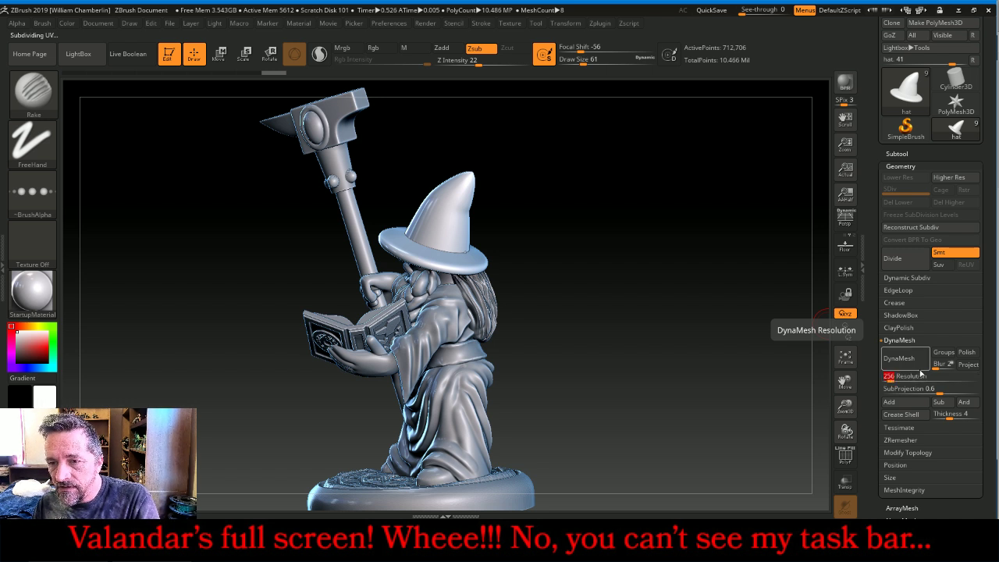
{"action": "key", "text": "Return"}
{"action": "left_click", "coordinate": [915, 361]}
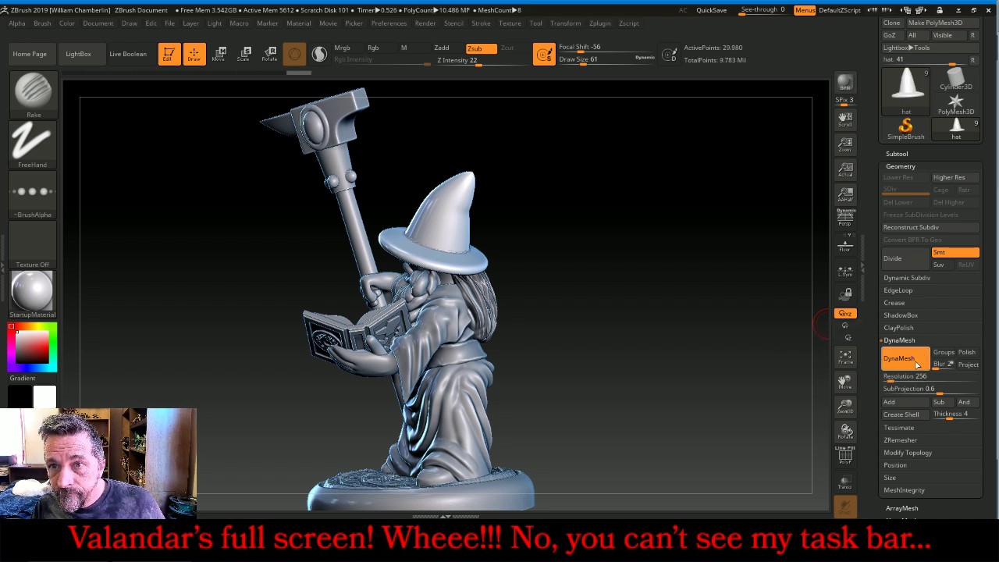
{"action": "left_click", "coordinate": [917, 365]}
{"action": "double_click", "coordinate": [909, 264]}
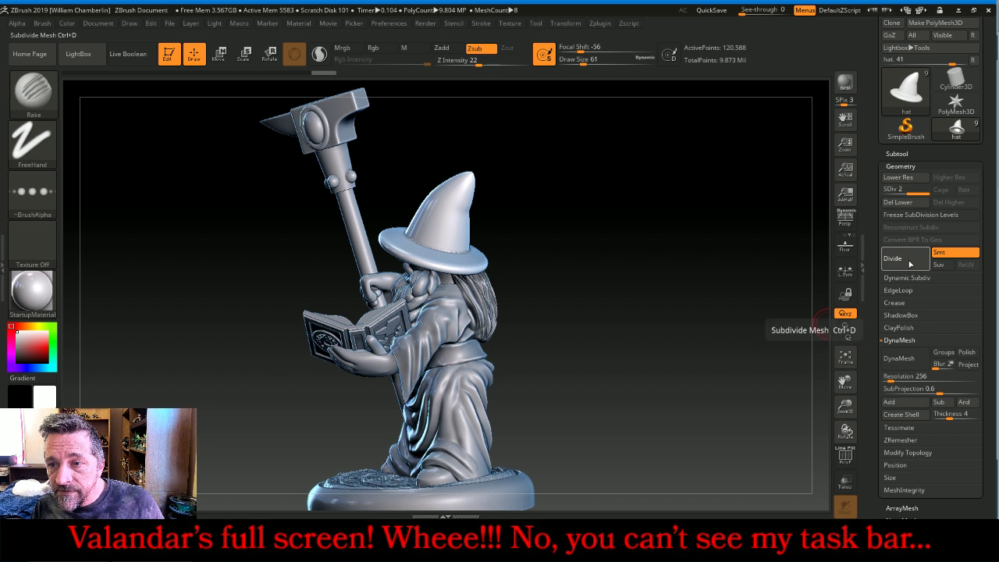
Frame the back of the hat and select the Slash3 brush for sculpting it
{"action": "left_click", "coordinate": [857, 357]}
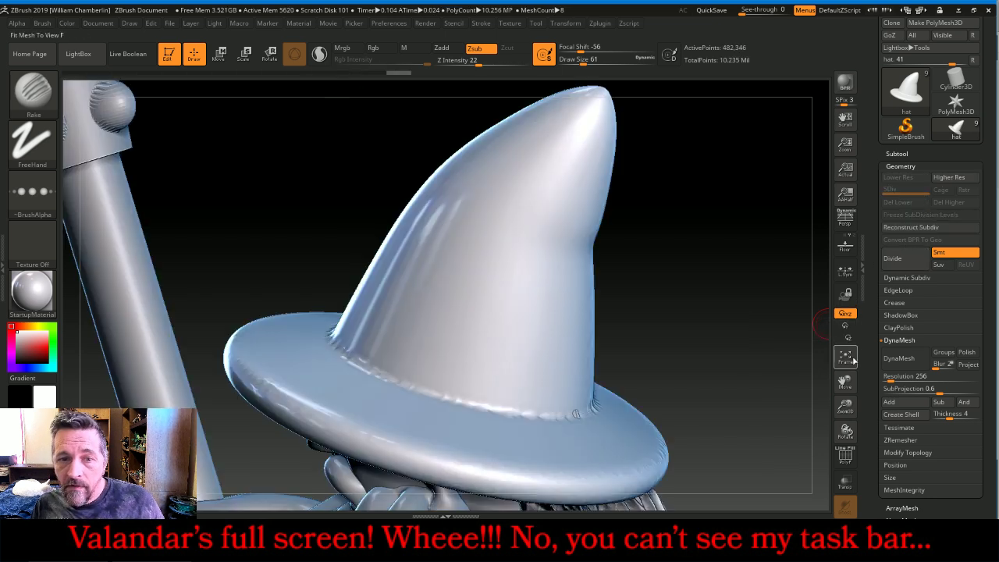
{"action": "left_click_drag", "start_coordinate": [791, 364], "coordinate": [742, 353]}
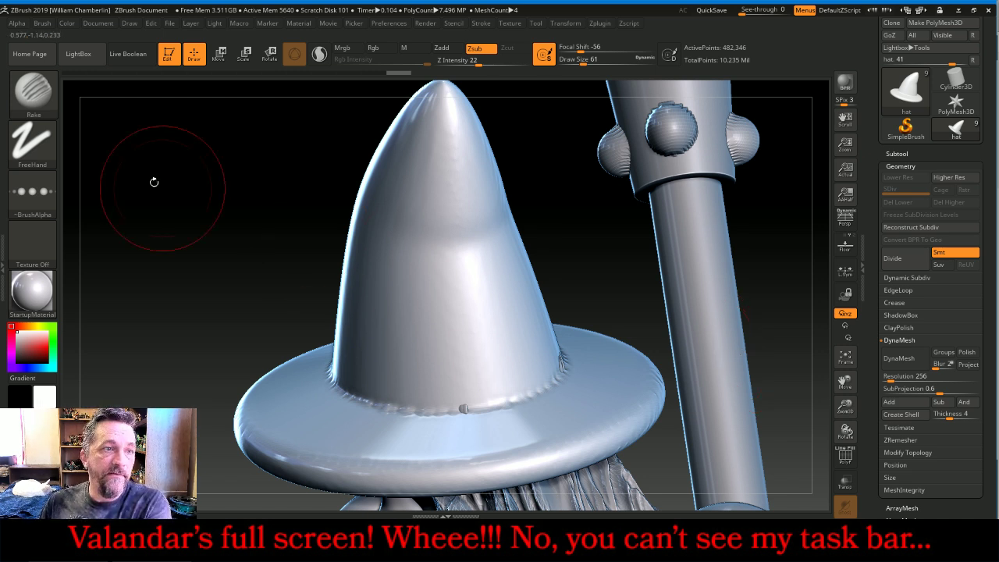
{"action": "left_click", "coordinate": [33, 97]}
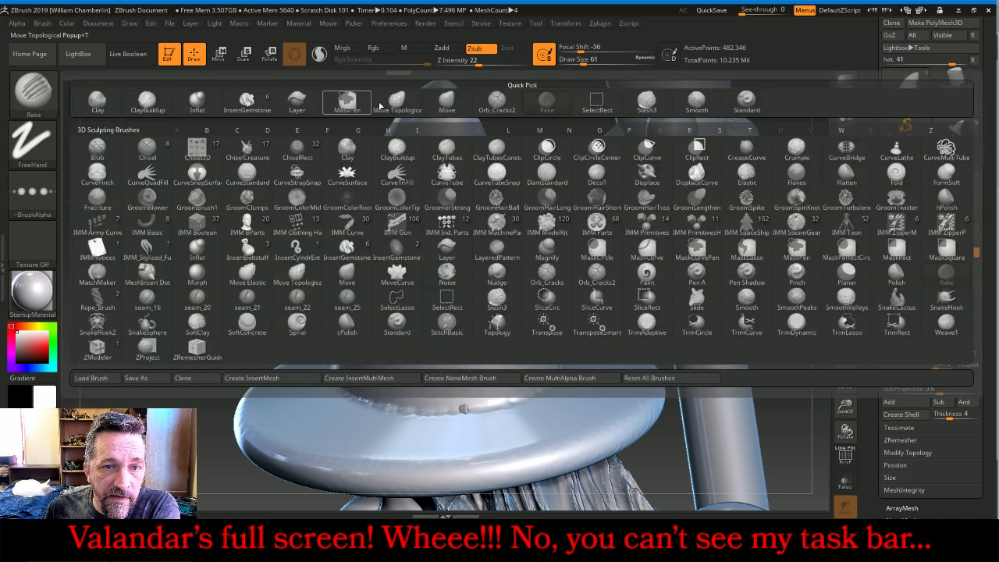
{"action": "left_click", "coordinate": [645, 103]}
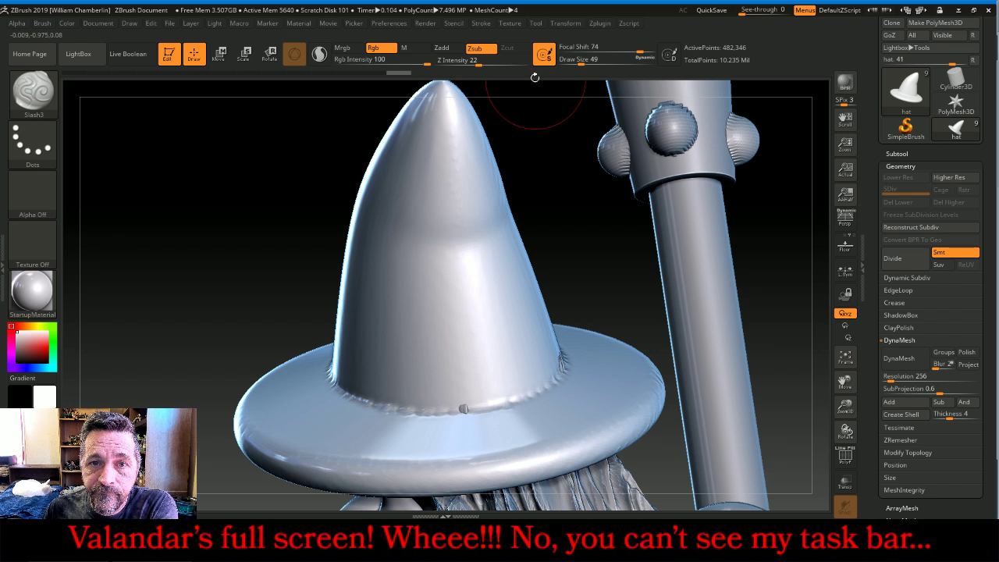
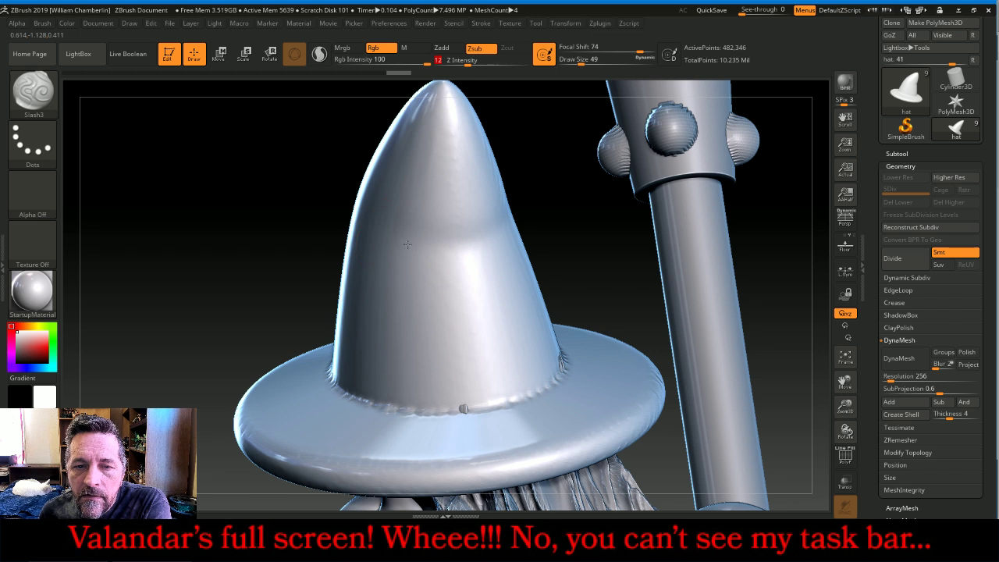
Carve three short horizontal creases across the back of the hat's cone with the Slash3 brush in Zsub mode
{"action": "mouse_move", "coordinate": [407, 245]}
{"action": "left_mouse_down"}
{"action": "mouse_move", "coordinate": [574, 209]}
{"action": "mouse_move", "coordinate": [558, 215]}
{"action": "left_mouse_up"}
{"action": "left_click_drag", "start_coordinate": [429, 199], "coordinate": [488, 187]}
{"action": "left_click_drag", "start_coordinate": [531, 271], "coordinate": [431, 308]}
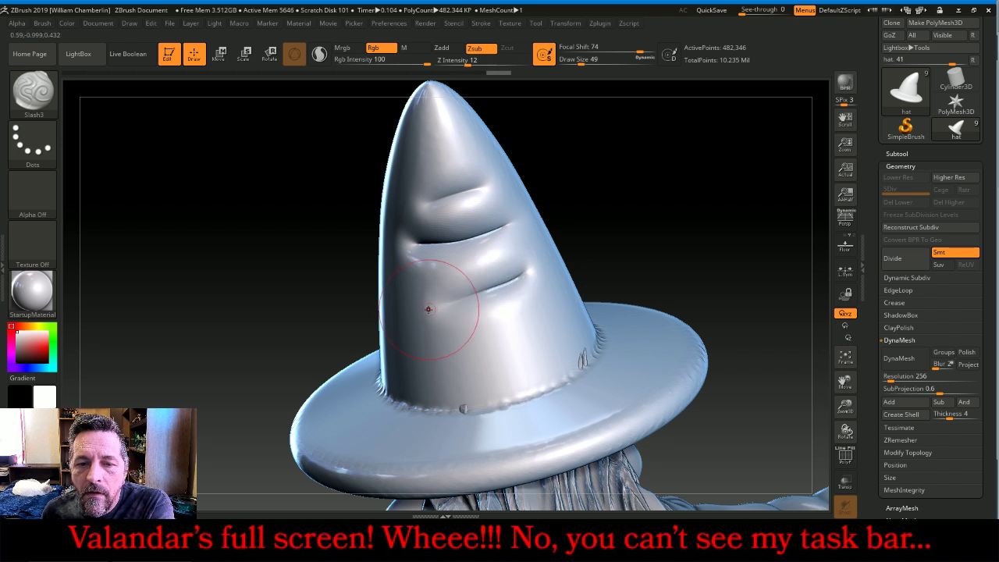
Switch Slash3 to Zadd and raise fold ridges between the creases at the back of the hat's cone
{"action": "left_click", "coordinate": [441, 48]}
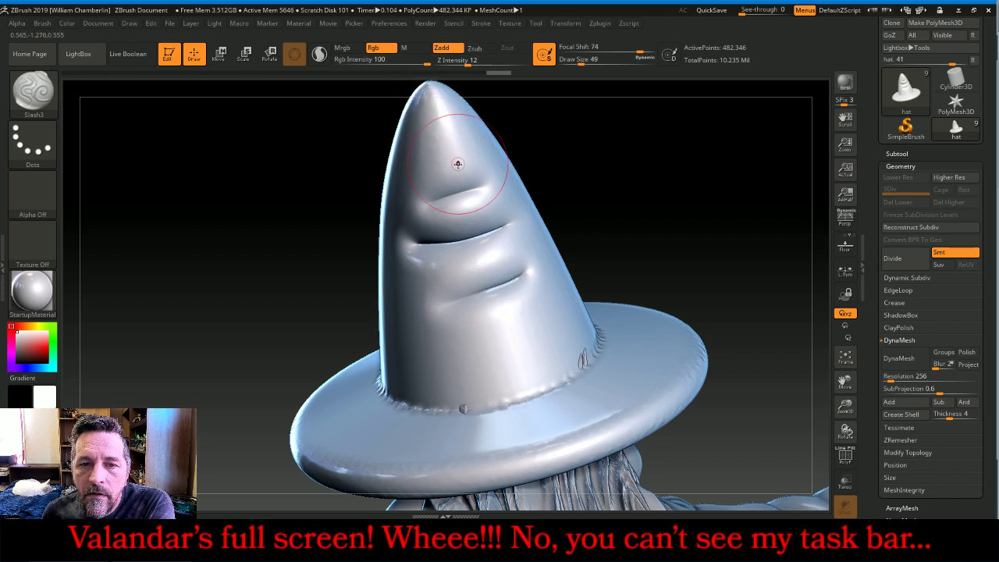
{"action": "mouse_move", "coordinate": [451, 162]}
{"action": "left_mouse_down"}
{"action": "mouse_move", "coordinate": [411, 188]}
{"action": "mouse_move", "coordinate": [415, 213]}
{"action": "mouse_move", "coordinate": [462, 210]}
{"action": "left_mouse_up"}
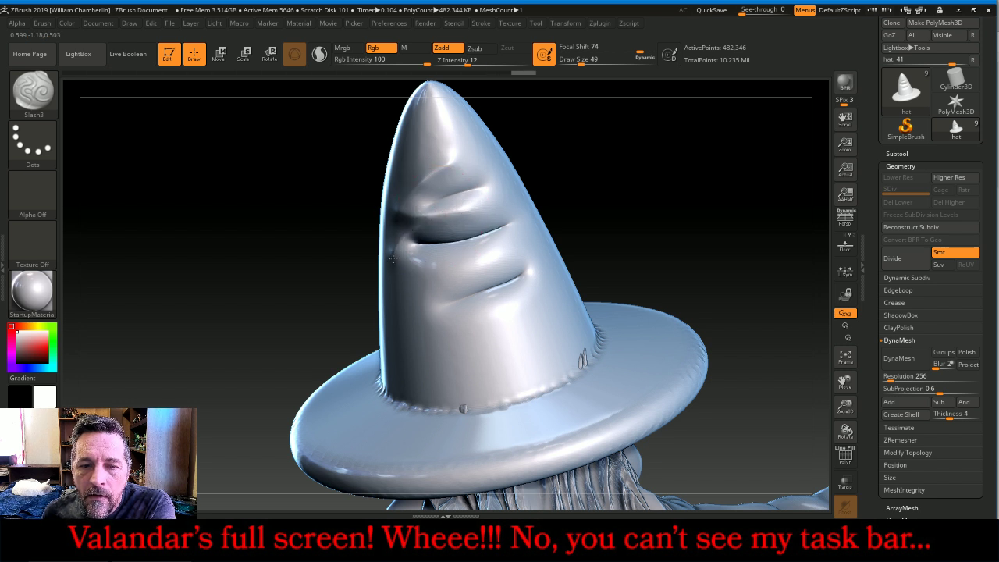
{"action": "mouse_move", "coordinate": [393, 260]}
{"action": "left_mouse_down"}
{"action": "mouse_move", "coordinate": [492, 261]}
{"action": "mouse_move", "coordinate": [461, 289]}
{"action": "mouse_move", "coordinate": [407, 307]}
{"action": "left_mouse_up"}
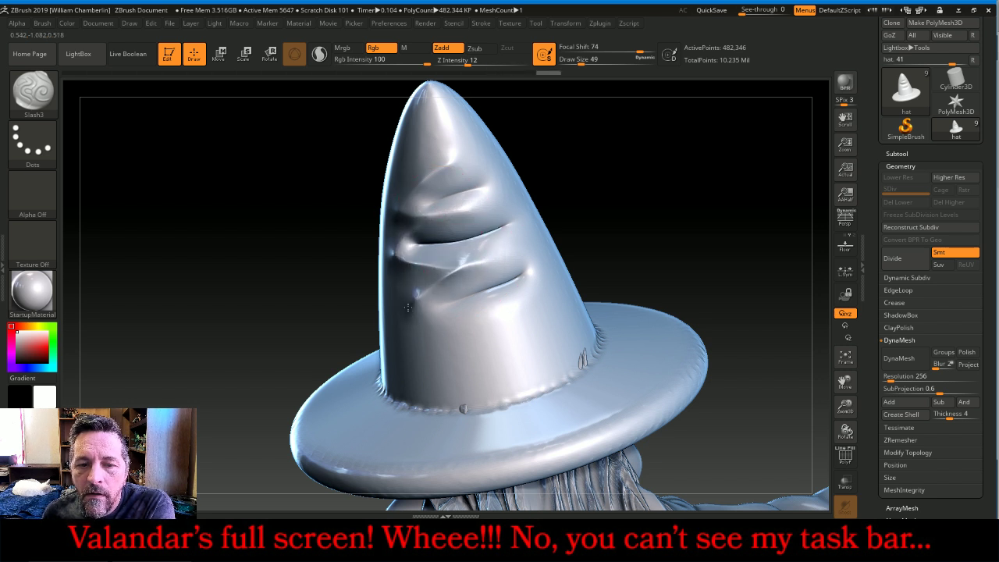
{"action": "left_click_drag", "start_coordinate": [672, 156], "coordinate": [551, 156]}
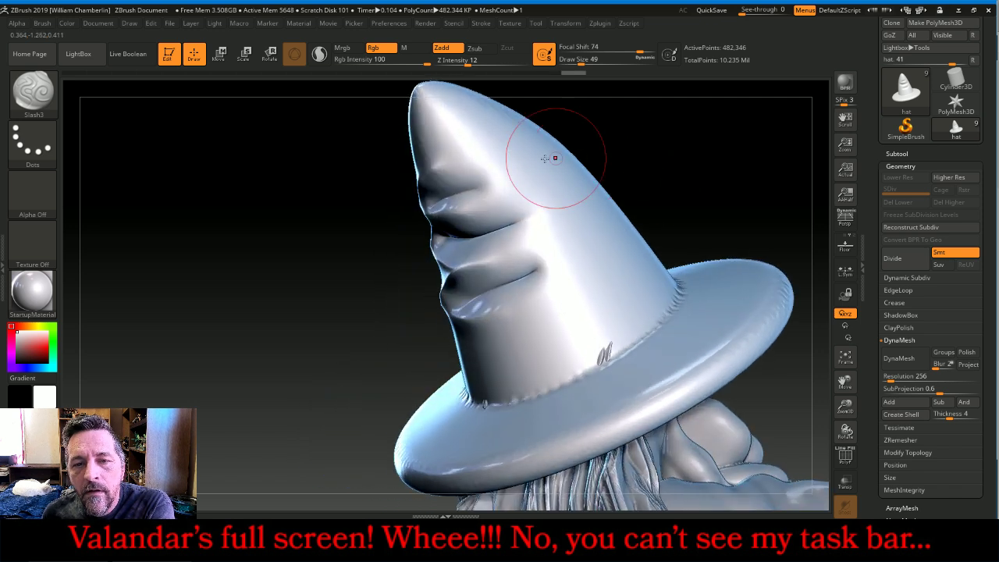
{"action": "left_click_drag", "start_coordinate": [442, 172], "coordinate": [524, 167]}
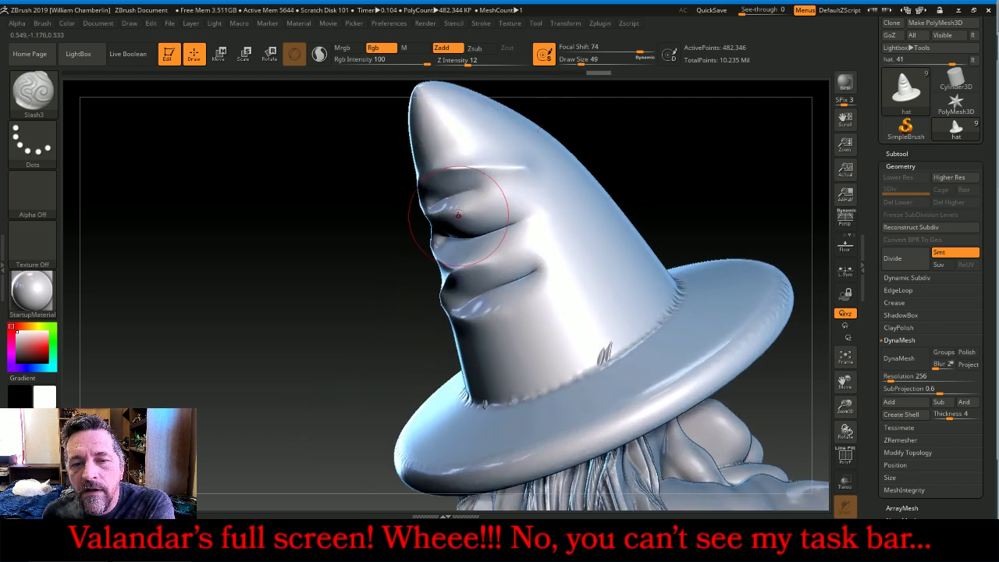
{"action": "left_click_drag", "start_coordinate": [458, 217], "coordinate": [523, 171]}
{"action": "mouse_move", "coordinate": [468, 221]}
{"action": "left_mouse_down"}
{"action": "mouse_move", "coordinate": [559, 204]}
{"action": "mouse_move", "coordinate": [531, 235]}
{"action": "mouse_move", "coordinate": [535, 252]}
{"action": "mouse_move", "coordinate": [500, 259]}
{"action": "mouse_move", "coordinate": [560, 249]}
{"action": "mouse_move", "coordinate": [529, 279]}
{"action": "left_mouse_up"}
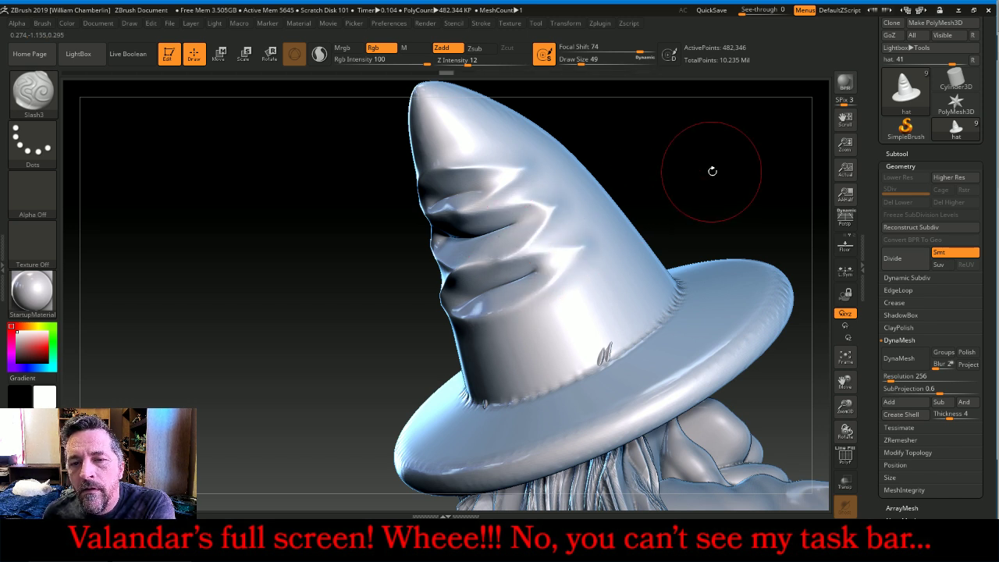
Extend the raised folds around both sides of the hat's cone with Slash3 strokes running toward the front
{"action": "mouse_move", "coordinate": [709, 167]}
{"action": "left_mouse_down"}
{"action": "mouse_move", "coordinate": [598, 238]}
{"action": "mouse_move", "coordinate": [653, 219]}
{"action": "left_mouse_up"}
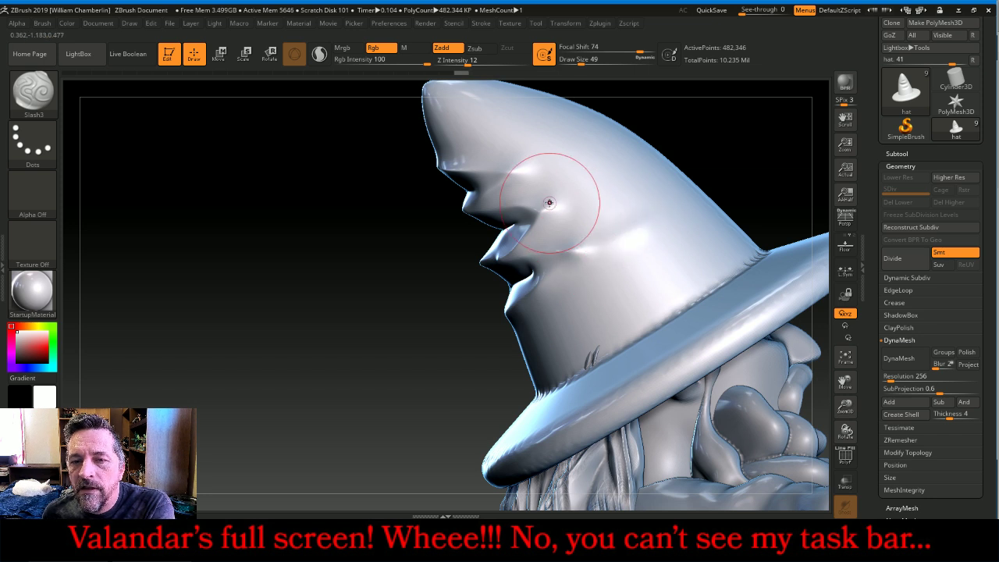
{"action": "left_click_drag", "start_coordinate": [550, 204], "coordinate": [626, 157]}
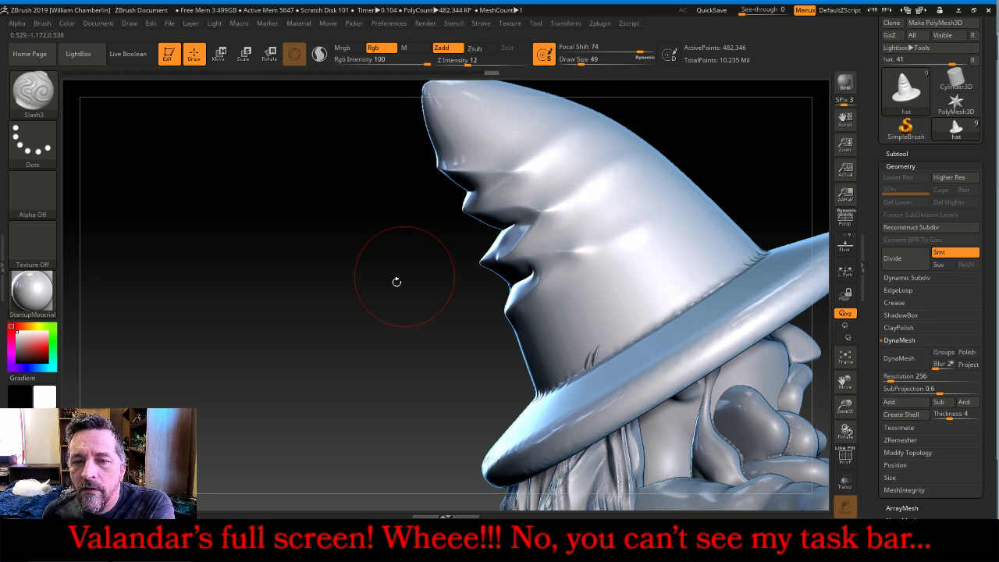
{"action": "left_click_drag", "start_coordinate": [397, 281], "coordinate": [463, 312]}
{"action": "left_click_drag", "start_coordinate": [629, 208], "coordinate": [567, 250]}
{"action": "left_click_drag", "start_coordinate": [457, 270], "coordinate": [388, 256]}
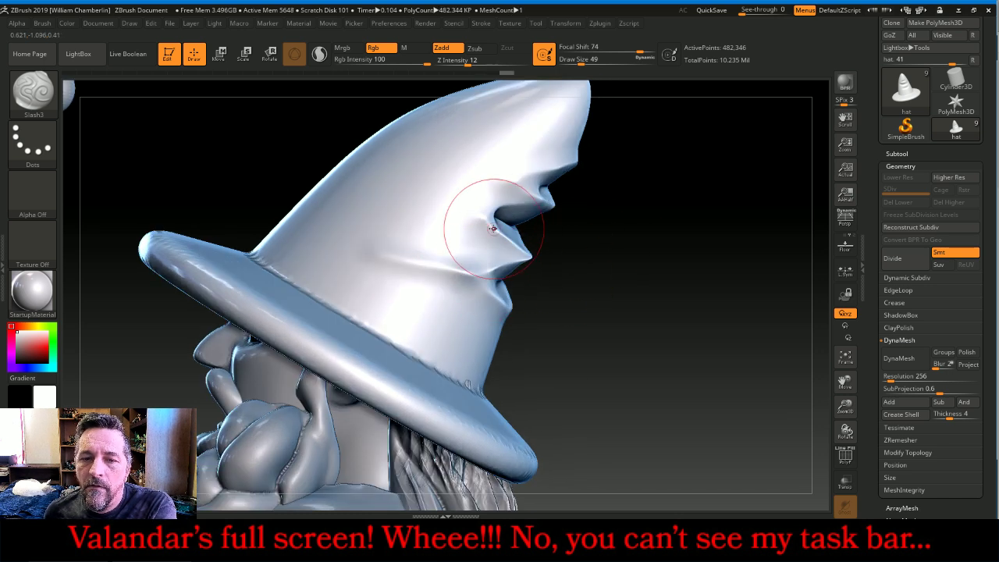
{"action": "left_click_drag", "start_coordinate": [490, 224], "coordinate": [410, 187]}
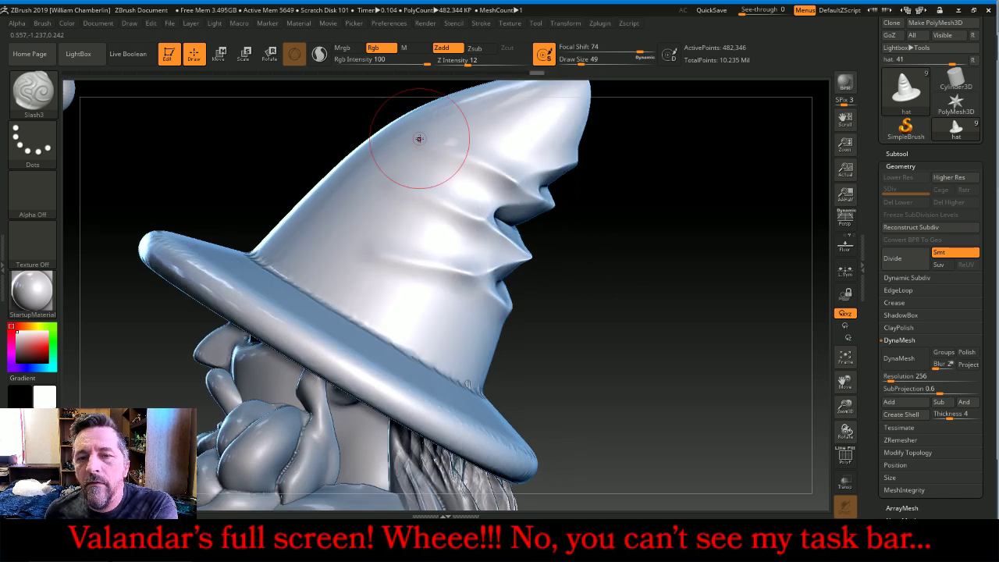
{"action": "left_click_drag", "start_coordinate": [633, 292], "coordinate": [716, 267]}
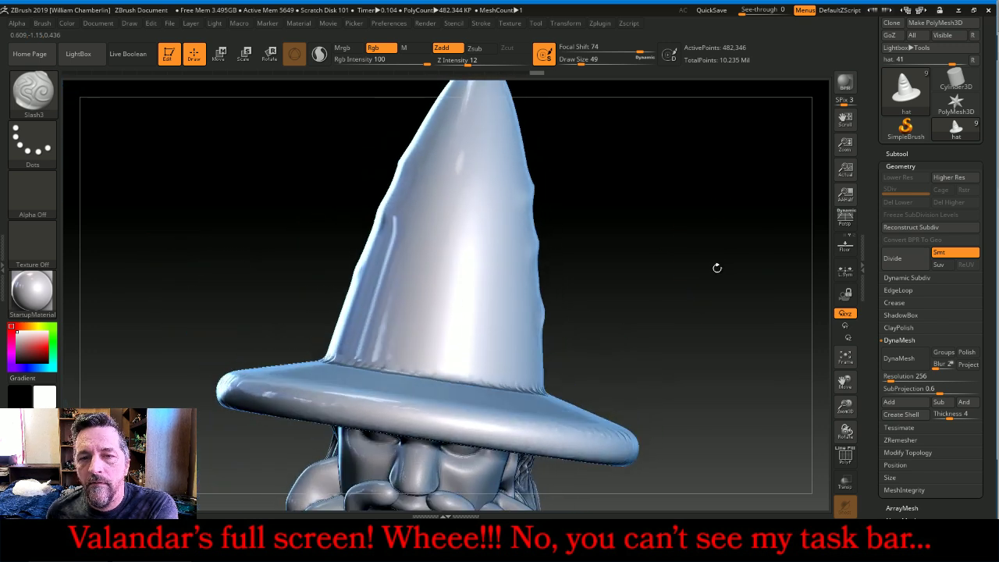
Frame the complete figure and soften the hat's folds with the Smooth brush, checking them from all sides
{"action": "left_click_drag", "start_coordinate": [847, 382], "coordinate": [715, 297]}
{"action": "left_click", "coordinate": [848, 363]}
{"action": "key", "text": "shift"}
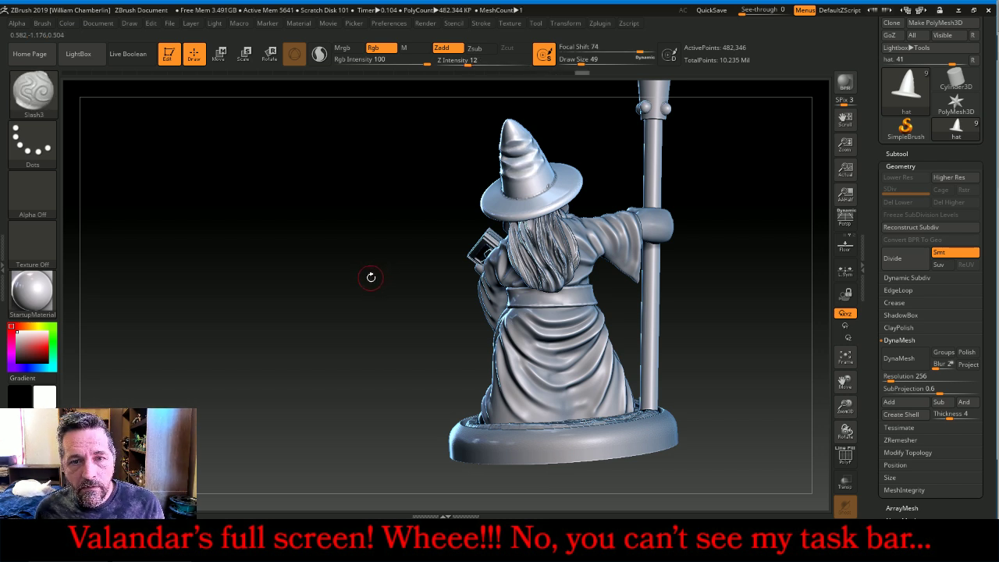
{"action": "left_click_drag", "start_coordinate": [340, 289], "coordinate": [406, 262]}
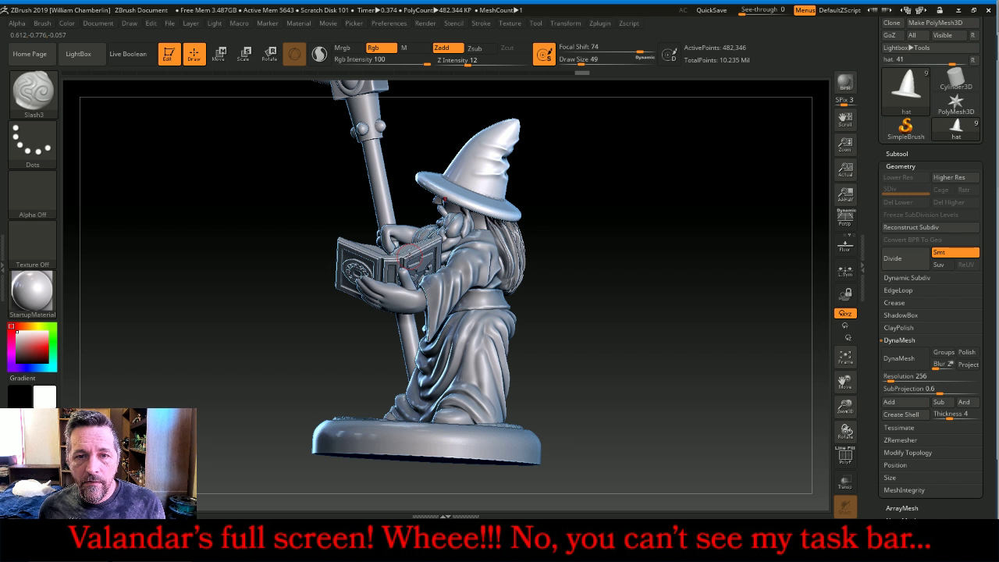
{"action": "left_click_drag", "start_coordinate": [522, 149], "coordinate": [571, 164]}
{"action": "key", "text": "shift"}
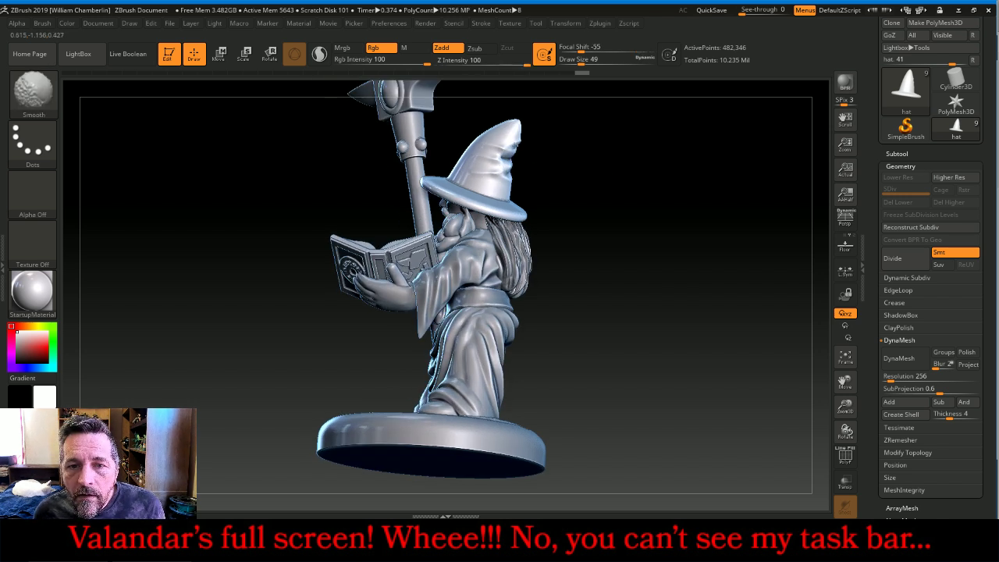
{"action": "left_click_drag", "start_coordinate": [481, 147], "coordinate": [503, 166], "text": "shift"}
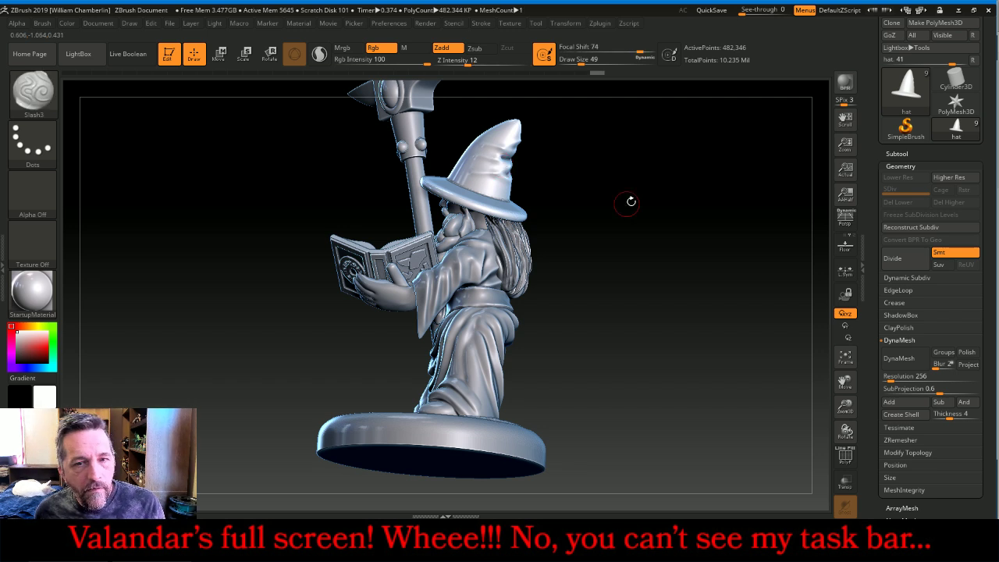
{"action": "mouse_move", "coordinate": [691, 193]}
{"action": "left_mouse_down"}
{"action": "mouse_move", "coordinate": [624, 190]}
{"action": "mouse_move", "coordinate": [538, 159]}
{"action": "mouse_move", "coordinate": [515, 139]}
{"action": "left_mouse_up"}
{"action": "key", "text": "shift"}
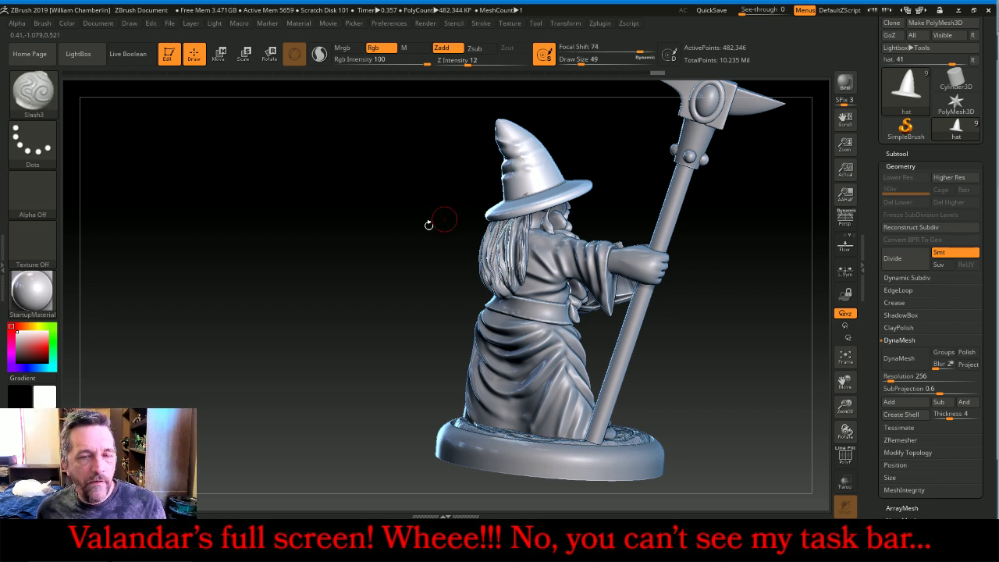
{"action": "left_click_drag", "start_coordinate": [306, 264], "coordinate": [457, 281]}
{"action": "left_click_drag", "start_coordinate": [690, 208], "coordinate": [705, 240]}
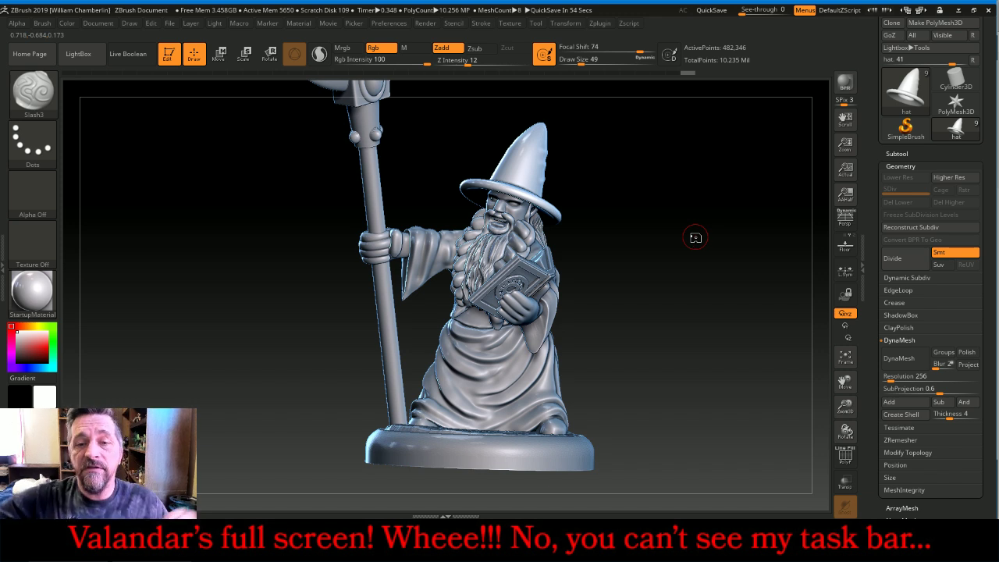
{"action": "left_click_drag", "start_coordinate": [702, 230], "coordinate": [754, 308]}
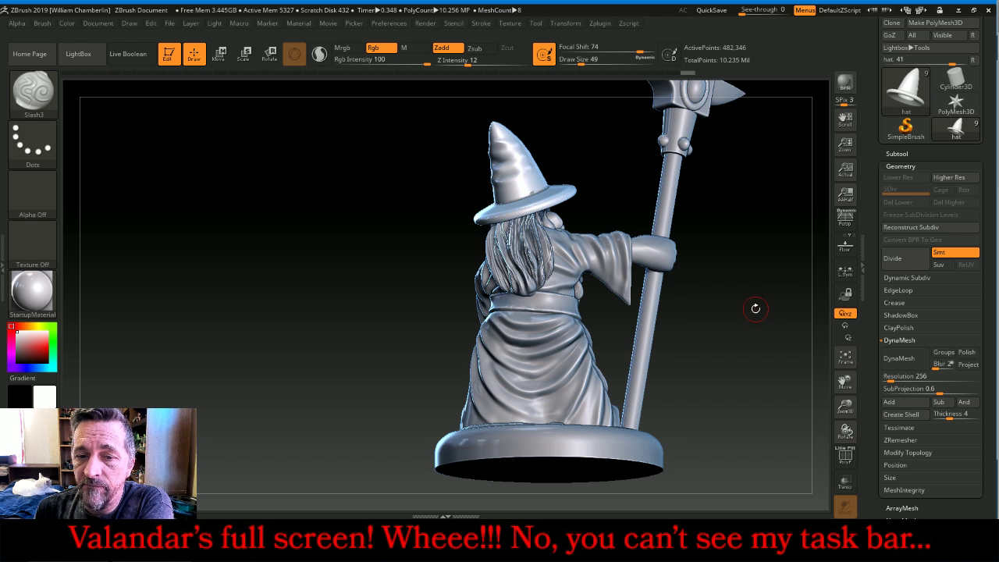
Select the Extract11 belt subtool and frame the back of the belt
{"action": "left_click", "coordinate": [897, 154]}
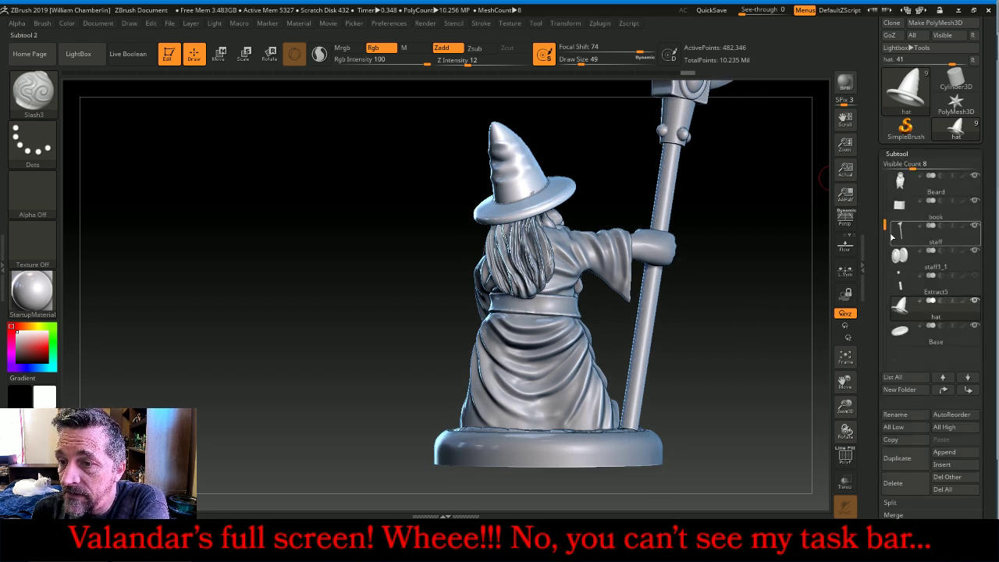
{"action": "left_click_drag", "start_coordinate": [888, 208], "coordinate": [891, 159]}
{"action": "left_click", "coordinate": [900, 204]}
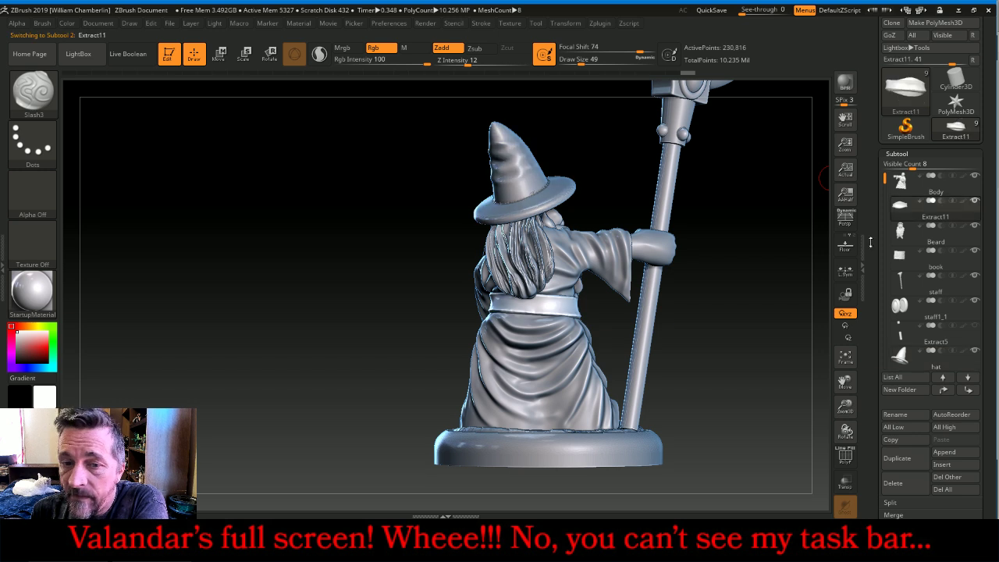
{"action": "left_click", "coordinate": [846, 357]}
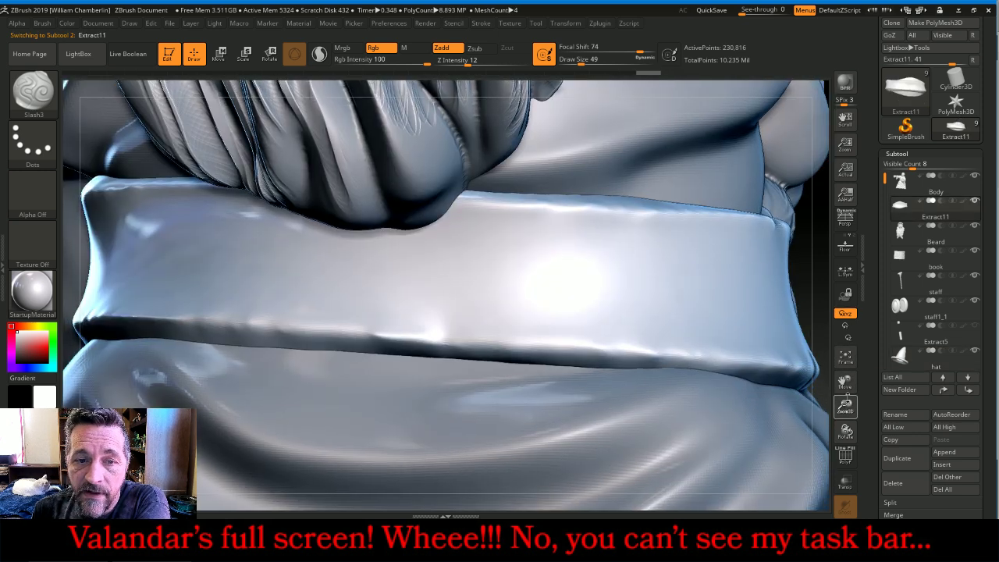
{"action": "left_click_drag", "start_coordinate": [845, 406], "coordinate": [845, 426]}
Insert the buckle mesh from the InsertGemstone brush onto the back of the belt
{"action": "left_click", "coordinate": [23, 100]}
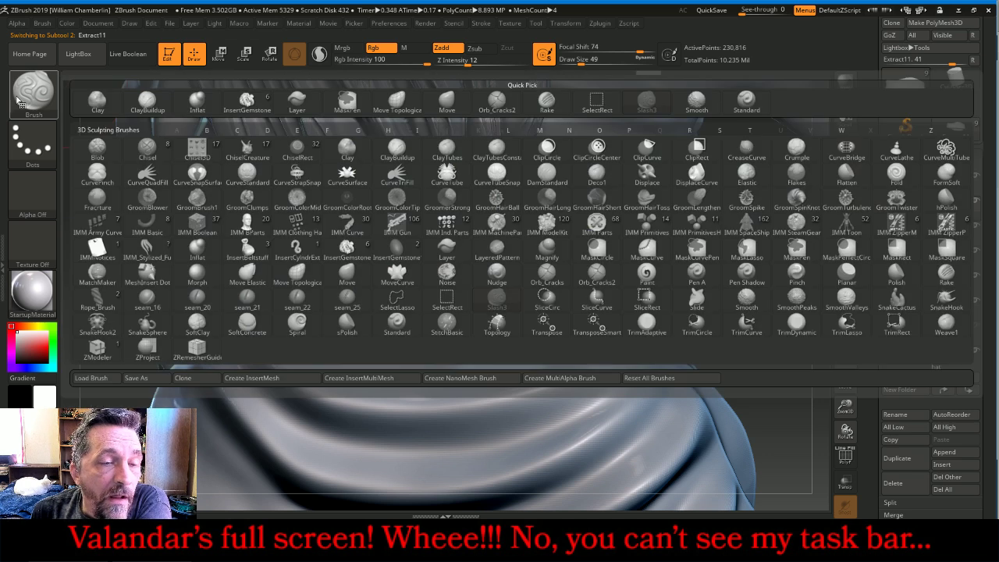
{"action": "left_click", "coordinate": [244, 106]}
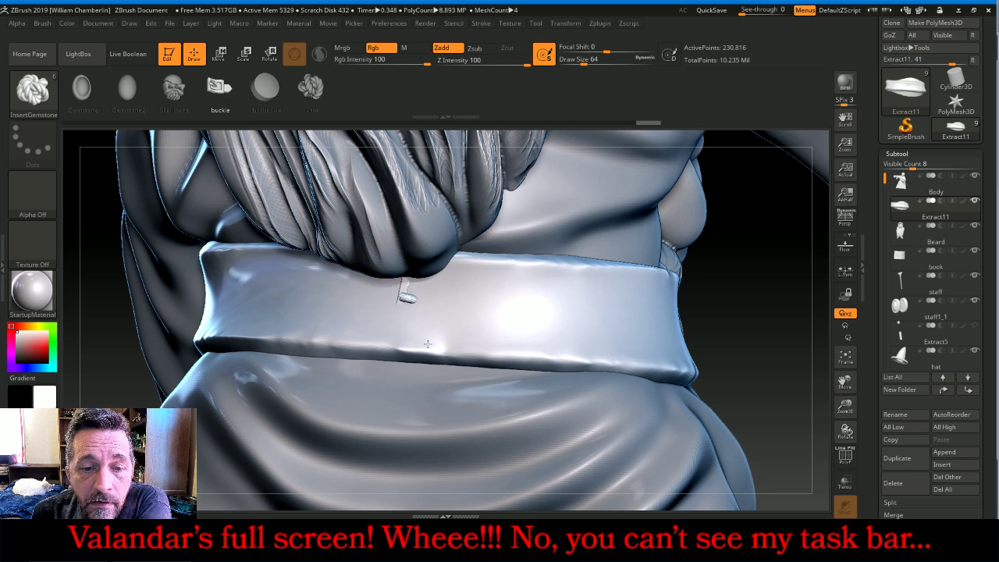
{"action": "left_click_drag", "start_coordinate": [428, 359], "coordinate": [634, 319]}
{"action": "left_click_drag", "start_coordinate": [425, 499], "coordinate": [424, 494]}
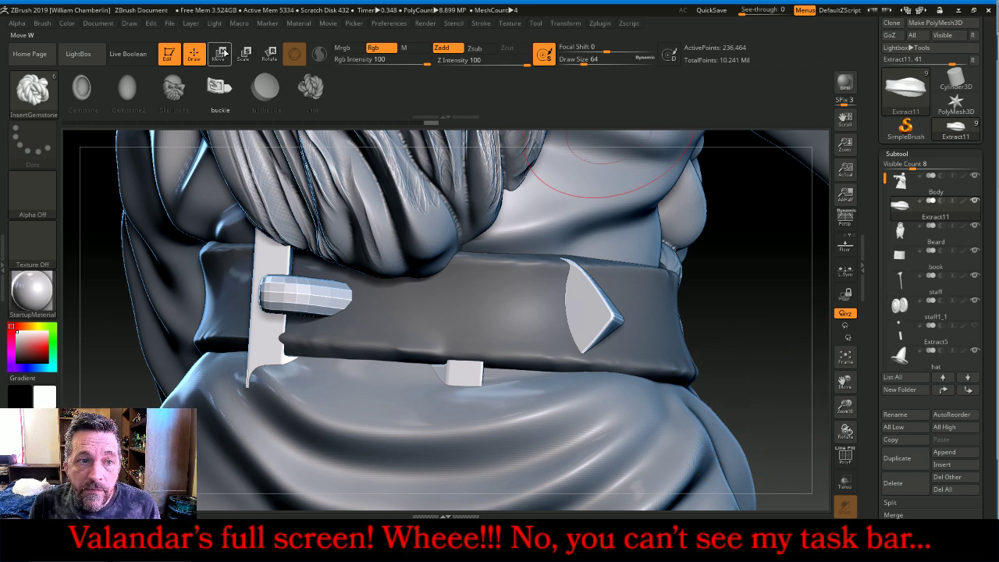
Move the inserted buckle outward along its Z axis until it stands clear of the belt's surface
{"action": "left_click", "coordinate": [220, 53]}
{"action": "left_click_drag", "start_coordinate": [758, 350], "coordinate": [730, 348]}
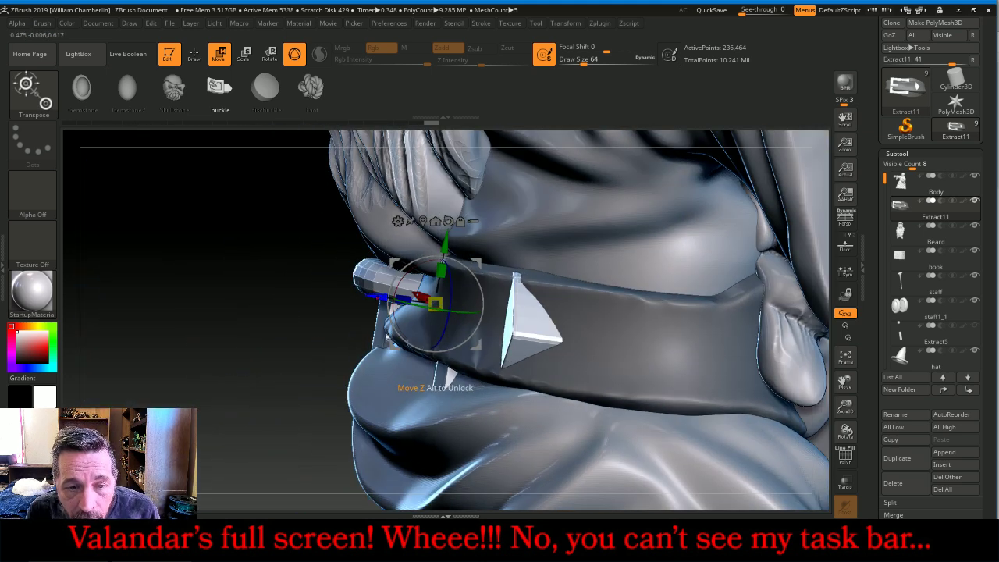
{"action": "left_click_drag", "start_coordinate": [341, 336], "coordinate": [302, 341]}
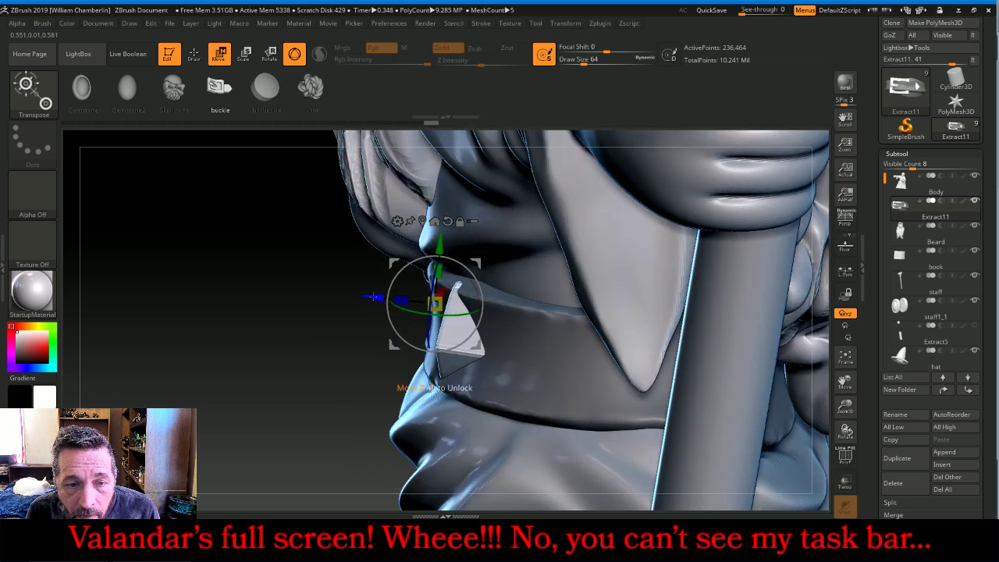
{"action": "left_click_drag", "start_coordinate": [371, 303], "coordinate": [335, 304]}
{"action": "left_click_drag", "start_coordinate": [288, 338], "coordinate": [334, 339]}
{"action": "right_click_drag", "start_coordinate": [324, 342], "coordinate": [356, 344]}
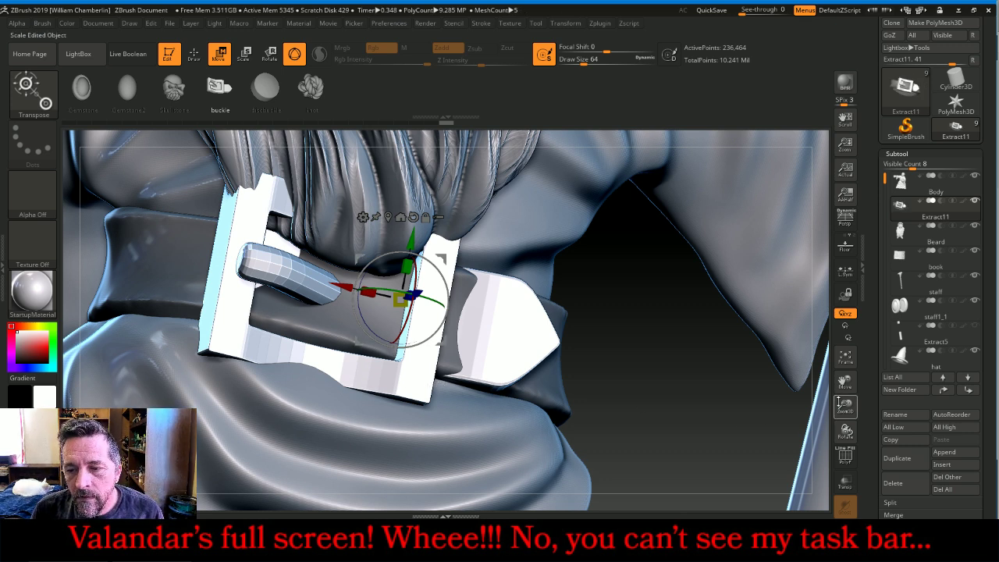
Scale the buckle down to suit the belt and split the unmasked points into their own subtool
{"action": "left_click_drag", "start_coordinate": [845, 405], "coordinate": [846, 407]}
{"action": "left_click_drag", "start_coordinate": [839, 262], "coordinate": [797, 241]}
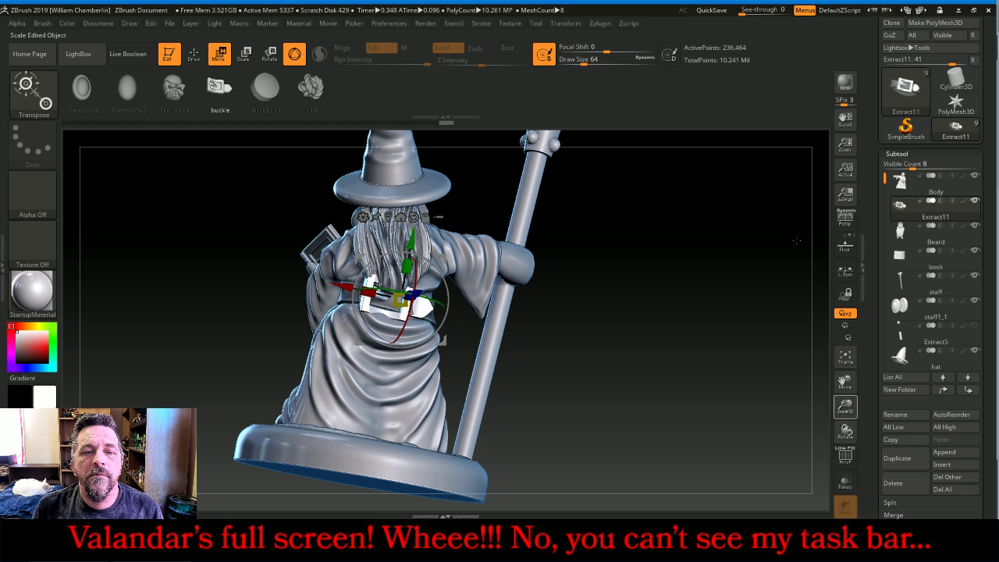
{"action": "mouse_move", "coordinate": [712, 258]}
{"action": "left_mouse_down"}
{"action": "mouse_move", "coordinate": [696, 262]}
{"action": "mouse_move", "coordinate": [722, 254]}
{"action": "left_mouse_up"}
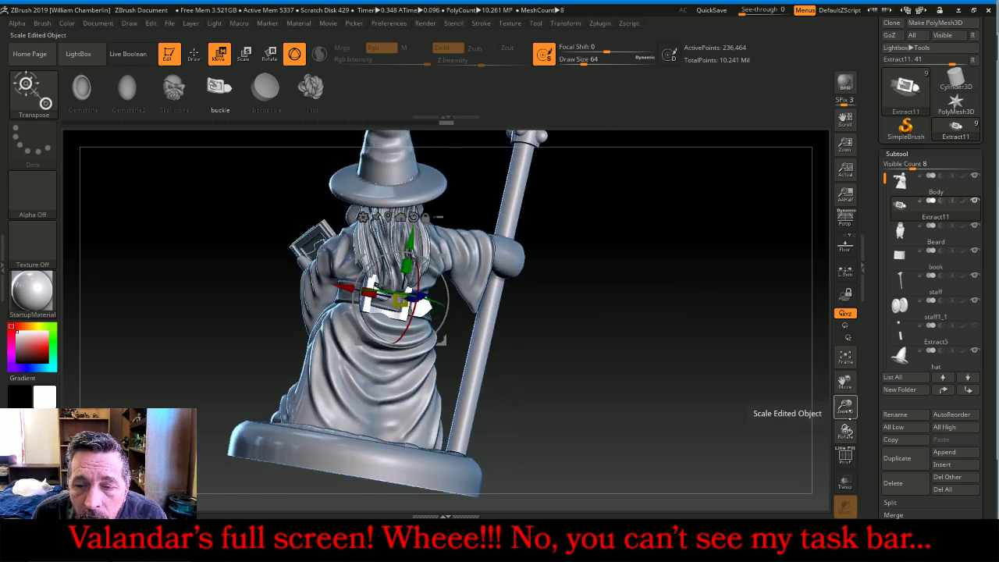
{"action": "left_click_drag", "start_coordinate": [845, 407], "coordinate": [848, 453]}
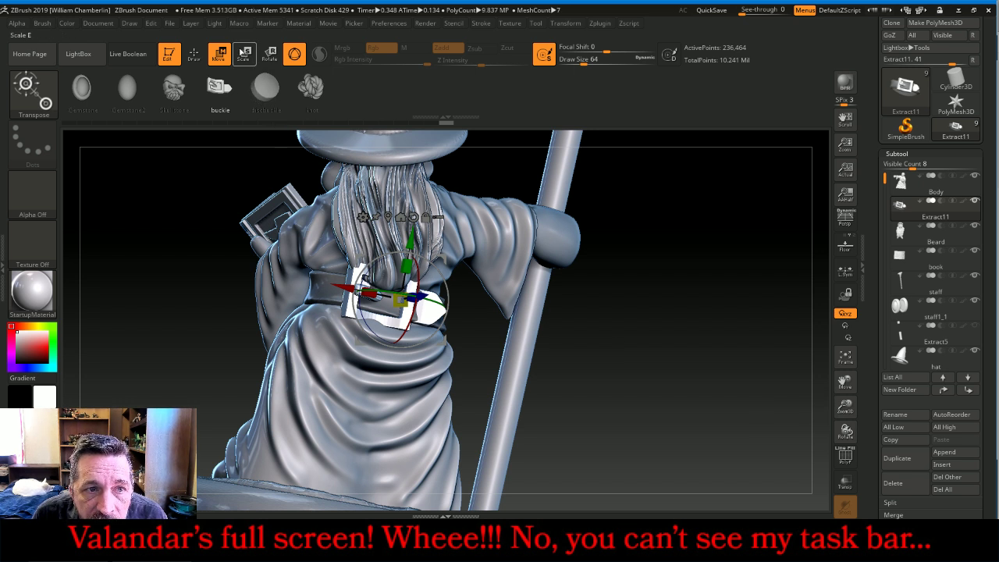
{"action": "left_click", "coordinate": [244, 53]}
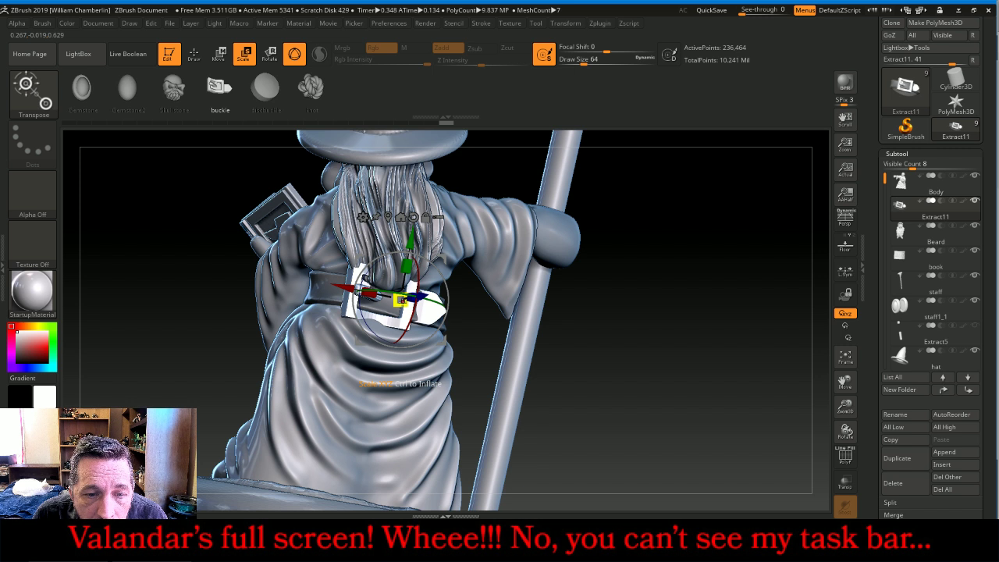
{"action": "left_click_drag", "start_coordinate": [399, 301], "coordinate": [400, 301]}
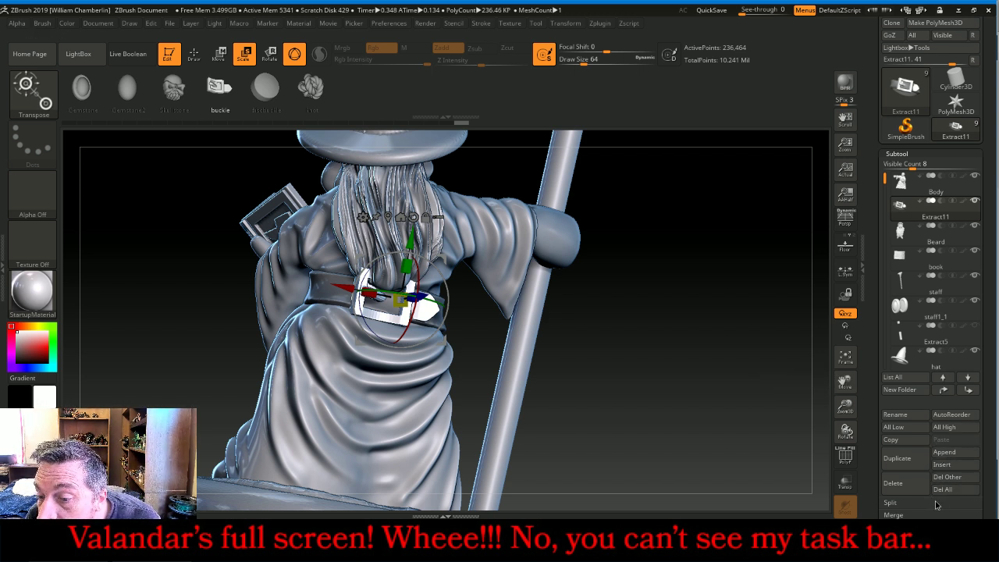
{"action": "scroll", "coordinate": [985, 474], "scroll_direction": "down", "scroll_amount": 2}
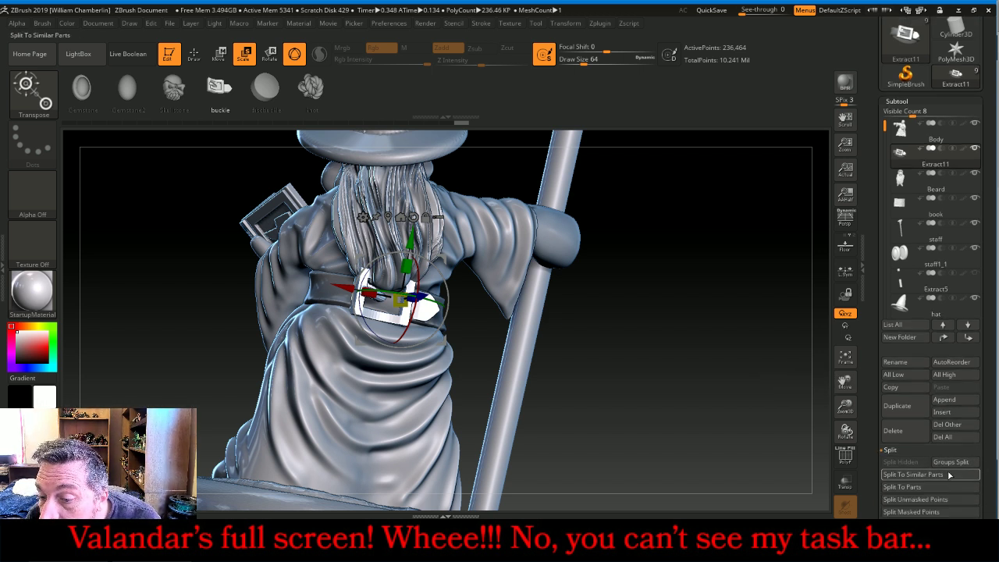
{"action": "left_click", "coordinate": [935, 499]}
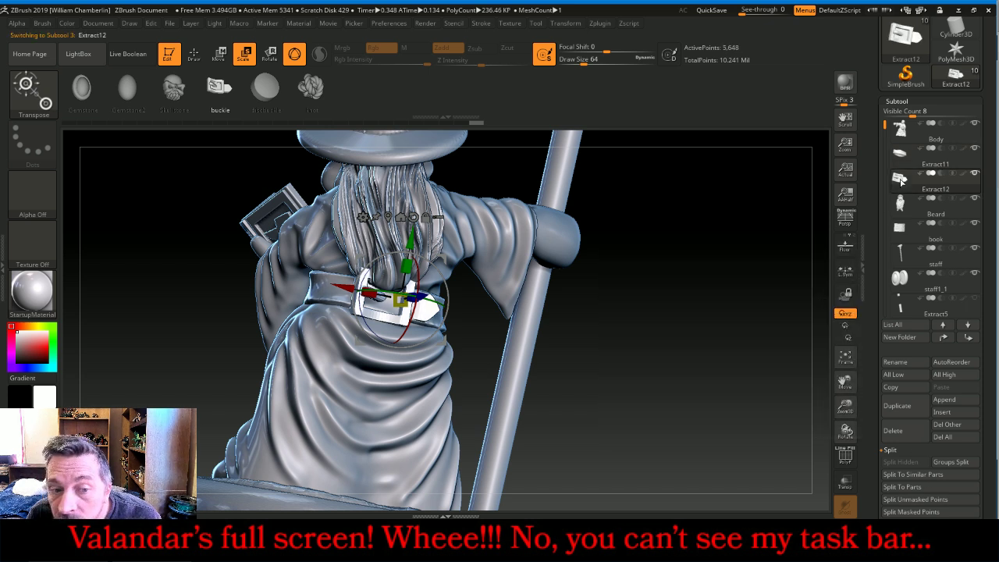
Subdivide the Extract12 buckle subtool and delete its lower subdivision levels
{"action": "left_click", "coordinate": [932, 102]}
{"action": "left_click_drag", "start_coordinate": [792, 240], "coordinate": [724, 278]}
{"action": "left_click", "coordinate": [901, 114]}
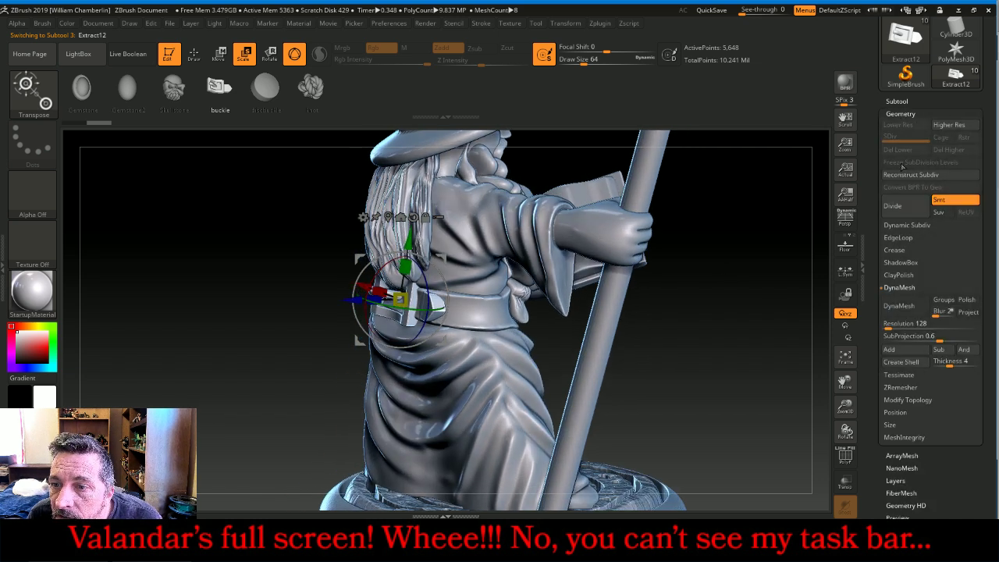
{"action": "left_click", "coordinate": [894, 206]}
{"action": "left_click", "coordinate": [909, 150]}
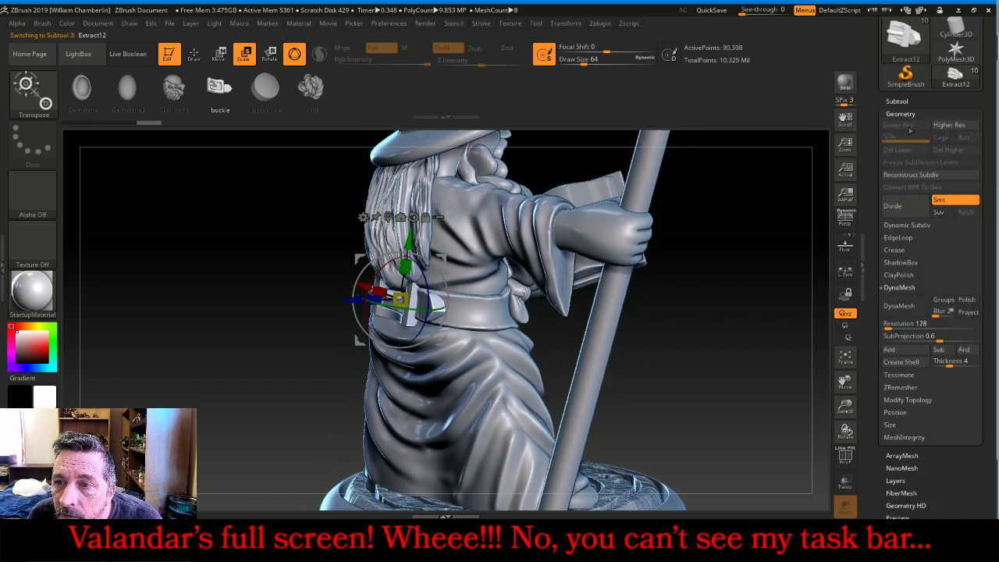
Select the Body subtool, switch to the Inflat brush and frame the whole figure from the front
{"action": "left_click", "coordinate": [898, 101]}
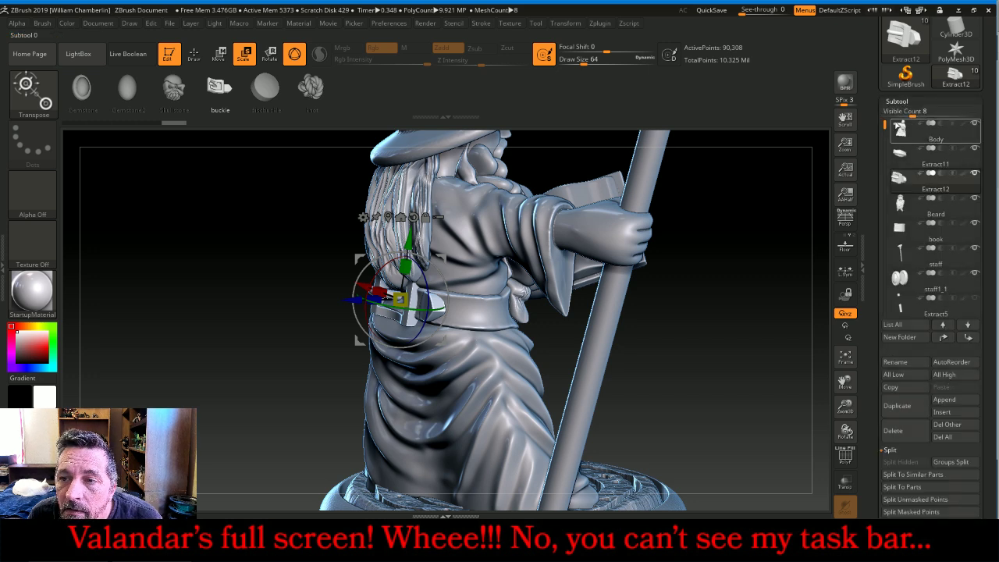
{"action": "mouse_move", "coordinate": [695, 334]}
{"action": "left_mouse_down"}
{"action": "mouse_move", "coordinate": [728, 323]}
{"action": "mouse_move", "coordinate": [684, 332]}
{"action": "left_mouse_up"}
{"action": "left_click", "coordinate": [902, 130]}
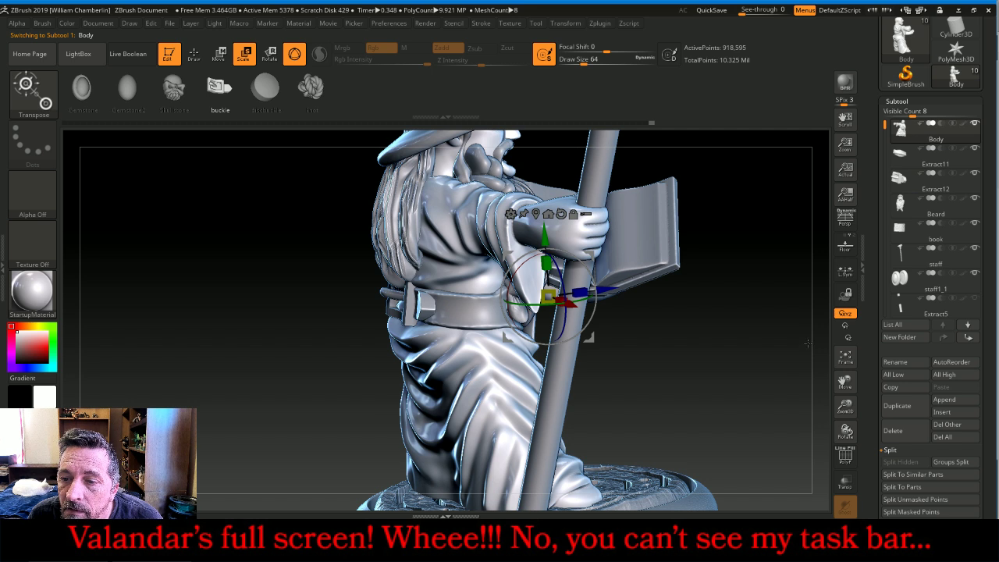
{"action": "left_click_drag", "start_coordinate": [845, 406], "coordinate": [831, 322]}
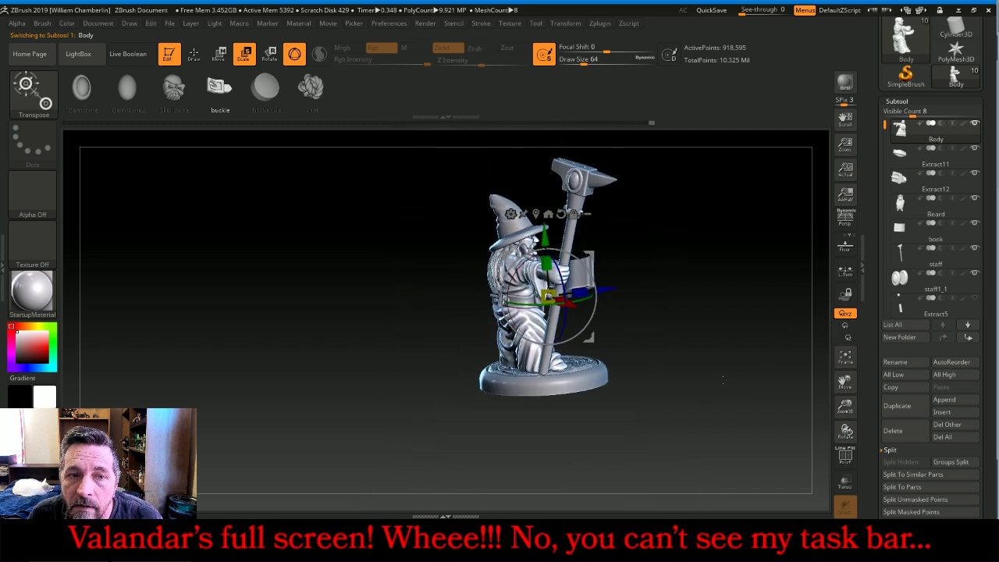
{"action": "left_click_drag", "start_coordinate": [720, 375], "coordinate": [670, 388]}
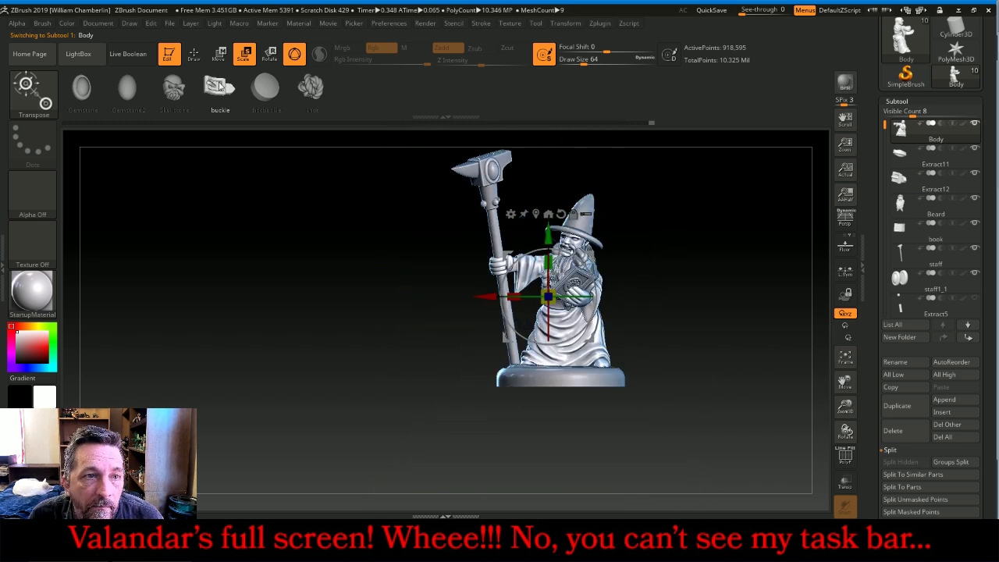
{"action": "left_click", "coordinate": [195, 56]}
{"action": "left_click", "coordinate": [33, 90]}
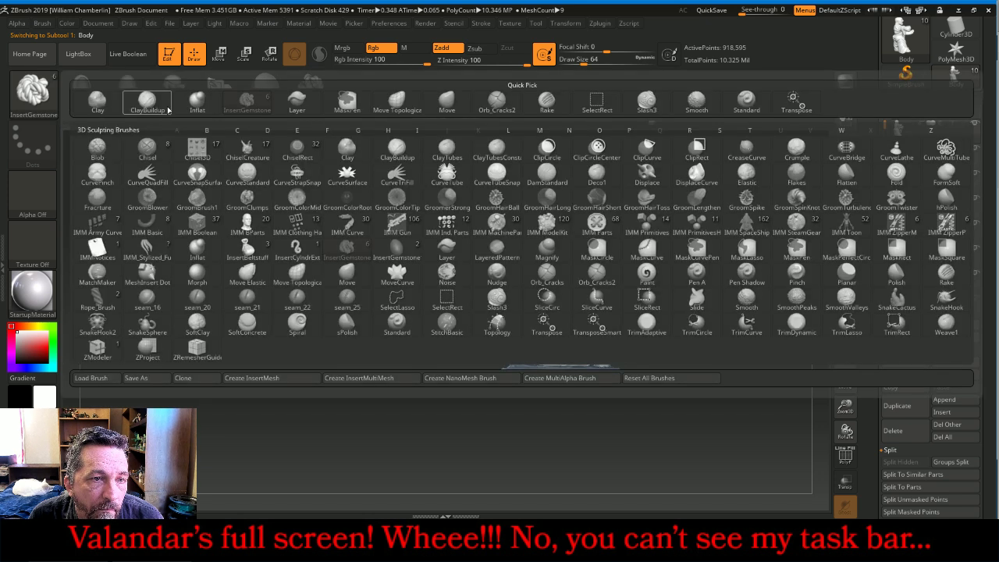
{"action": "left_click", "coordinate": [195, 103]}
{"action": "left_click", "coordinate": [844, 356]}
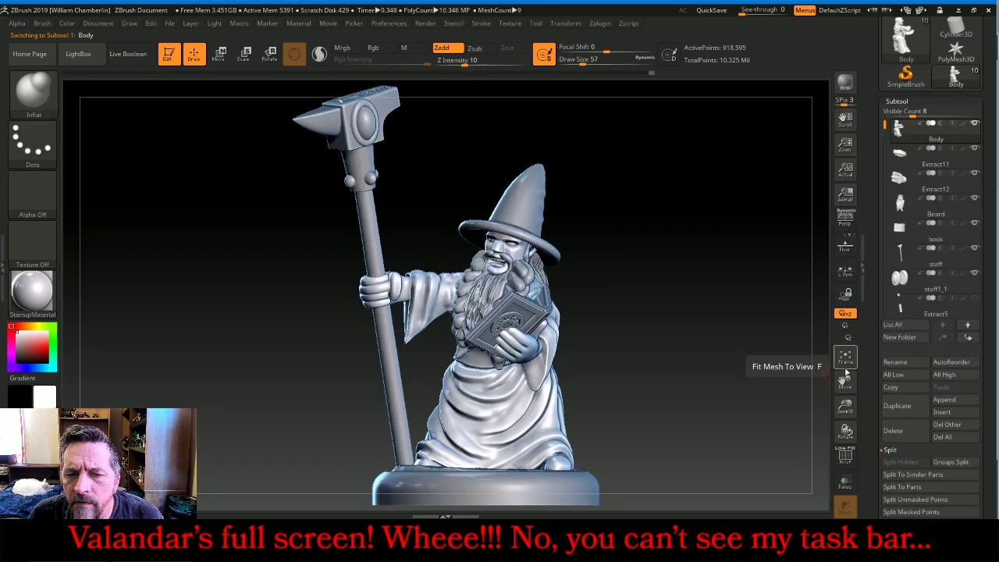
{"action": "left_click_drag", "start_coordinate": [845, 406], "coordinate": [846, 418]}
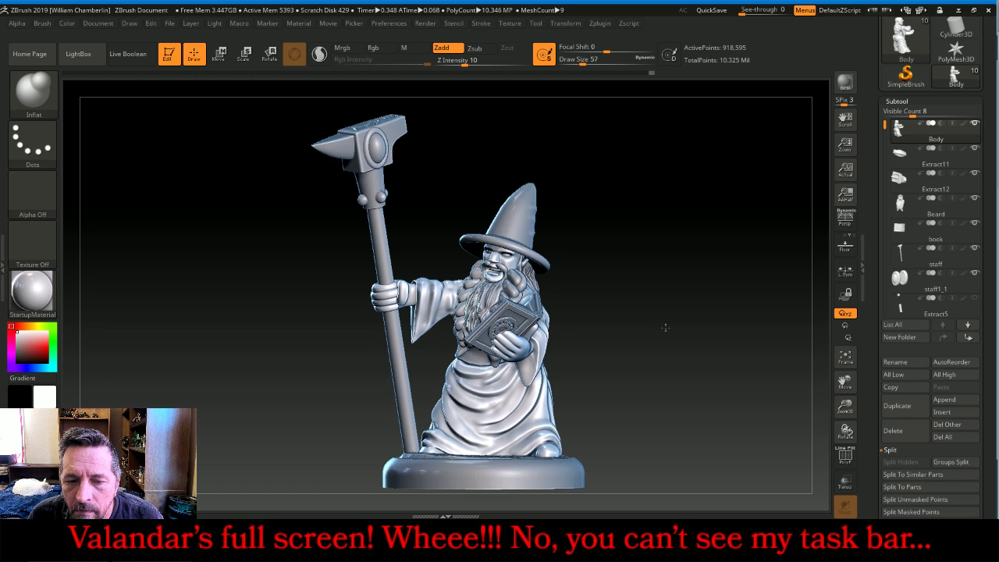
{"action": "left_click_drag", "start_coordinate": [665, 327], "coordinate": [691, 320]}
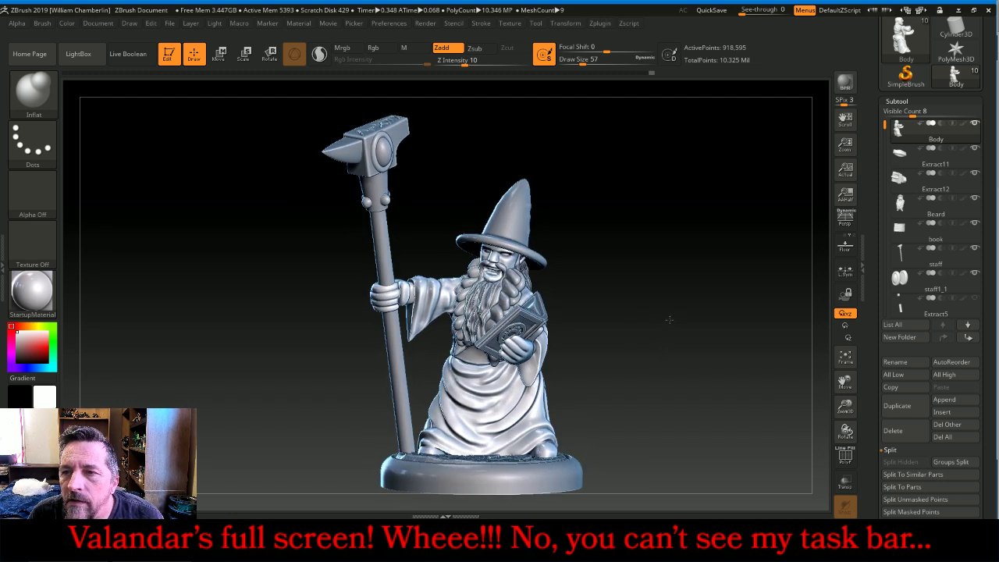
Merge every subtool below Body down into it, one after another, through the hat and the base
{"action": "left_click", "coordinate": [891, 451]}
{"action": "left_click", "coordinate": [907, 464]}
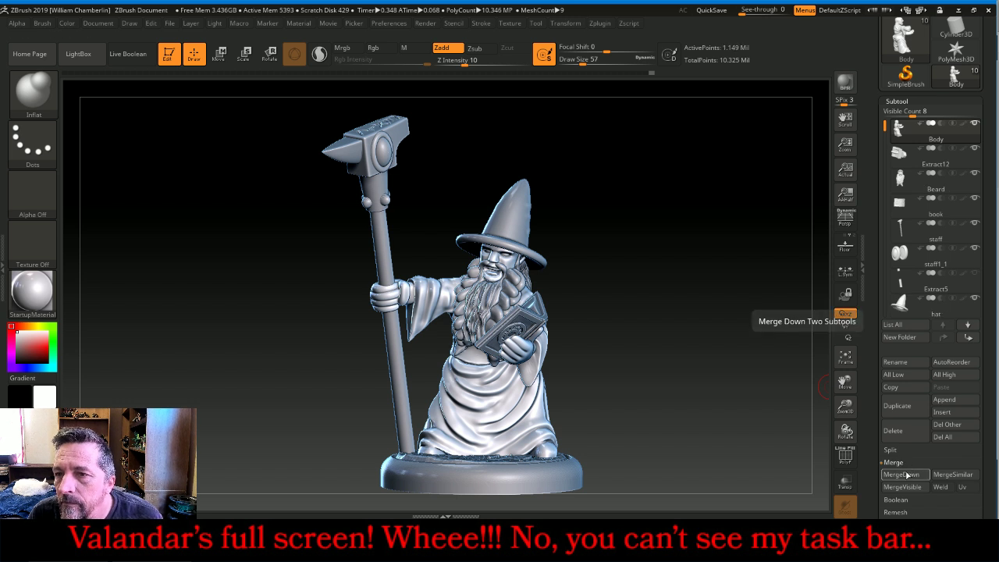
{"action": "left_click", "coordinate": [902, 474]}
{"action": "left_click", "coordinate": [901, 475]}
{"action": "left_click", "coordinate": [904, 475]}
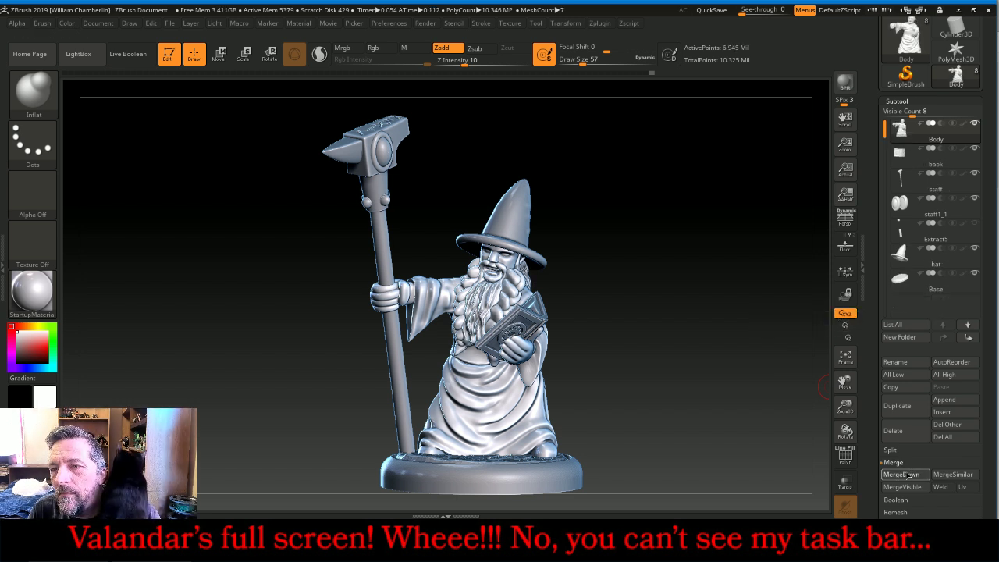
{"action": "left_click", "coordinate": [904, 475]}
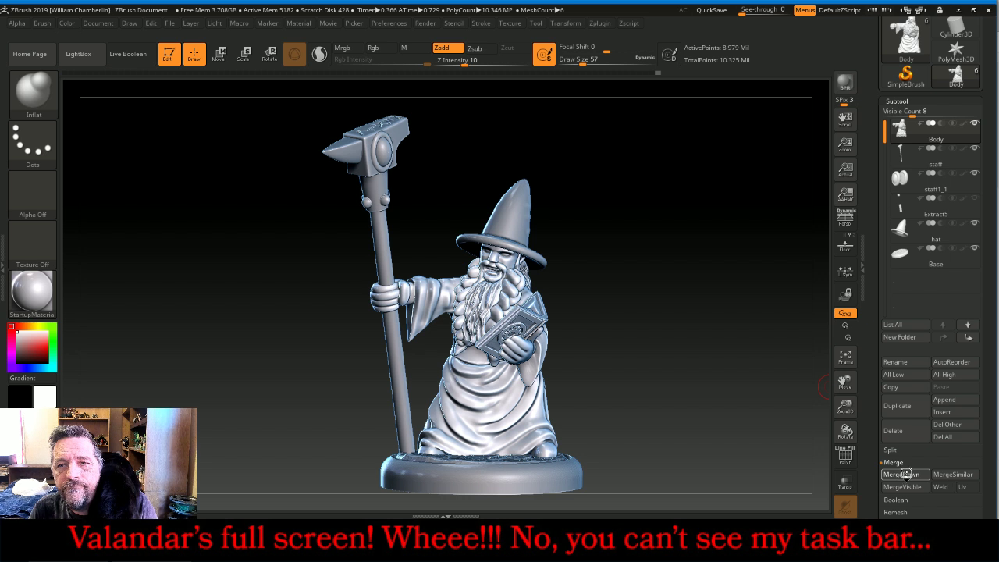
{"action": "left_click", "coordinate": [904, 475]}
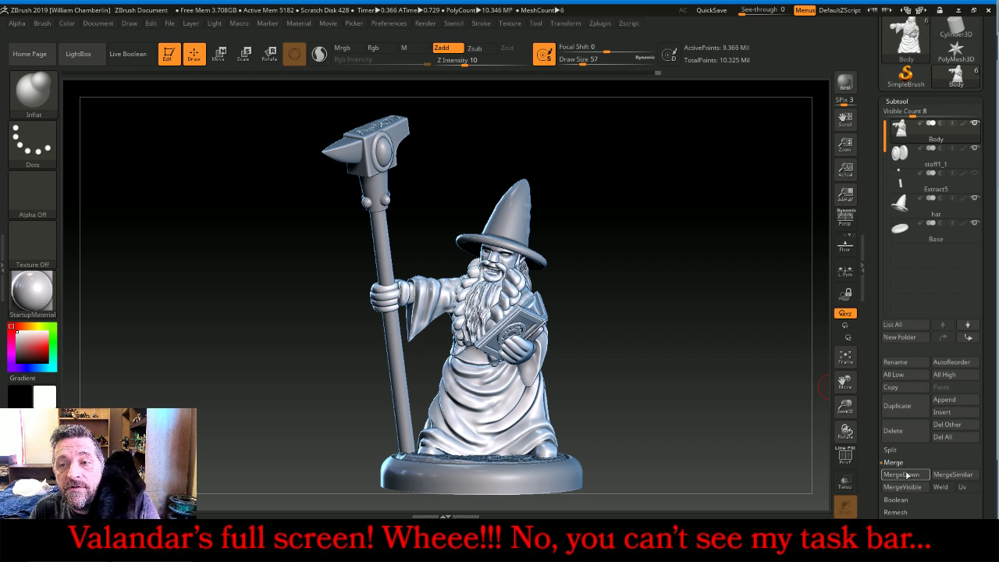
{"action": "left_click", "coordinate": [906, 474]}
{"action": "left_click", "coordinate": [905, 475]}
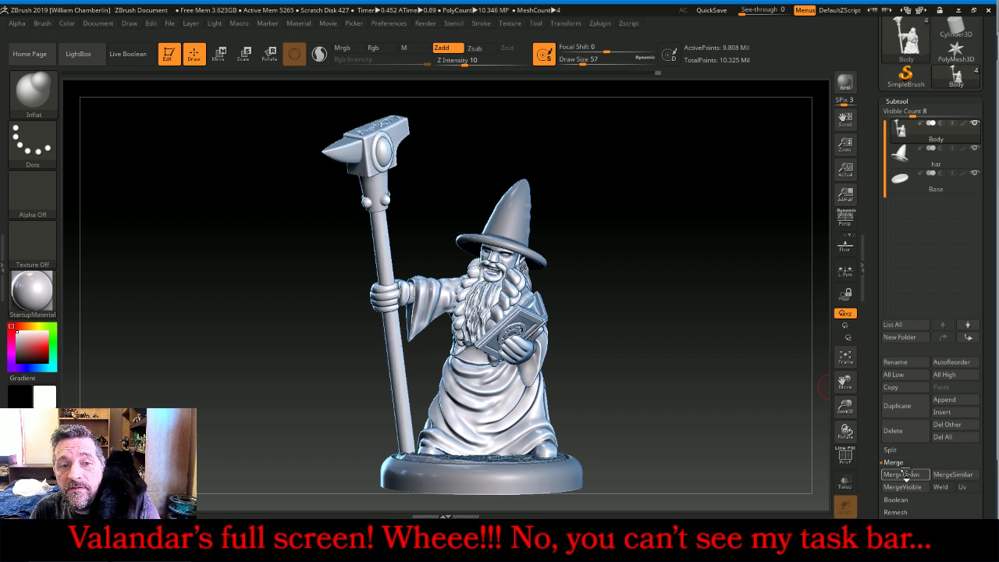
{"action": "left_click", "coordinate": [905, 475]}
{"action": "left_click", "coordinate": [906, 474]}
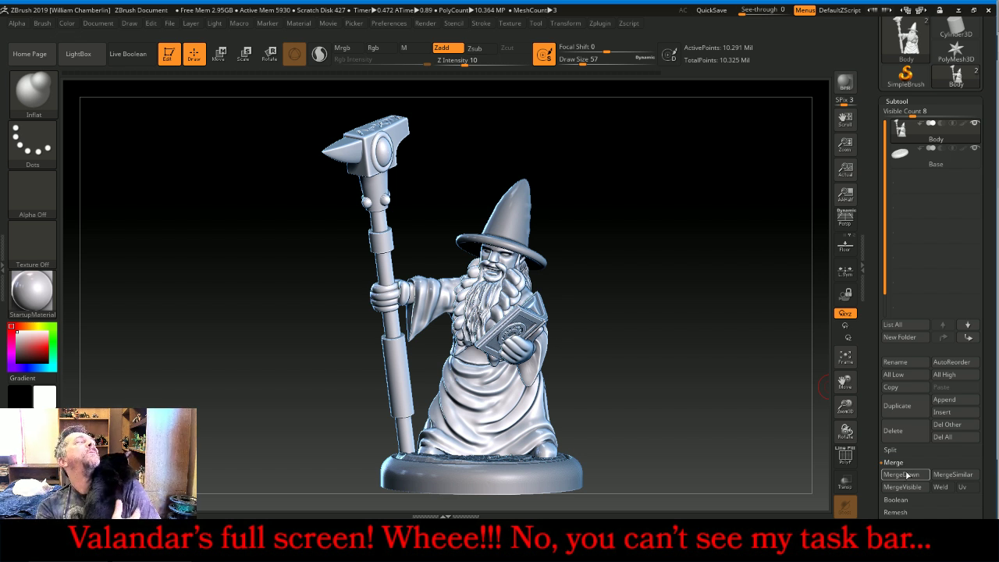
{"action": "left_click", "coordinate": [906, 474]}
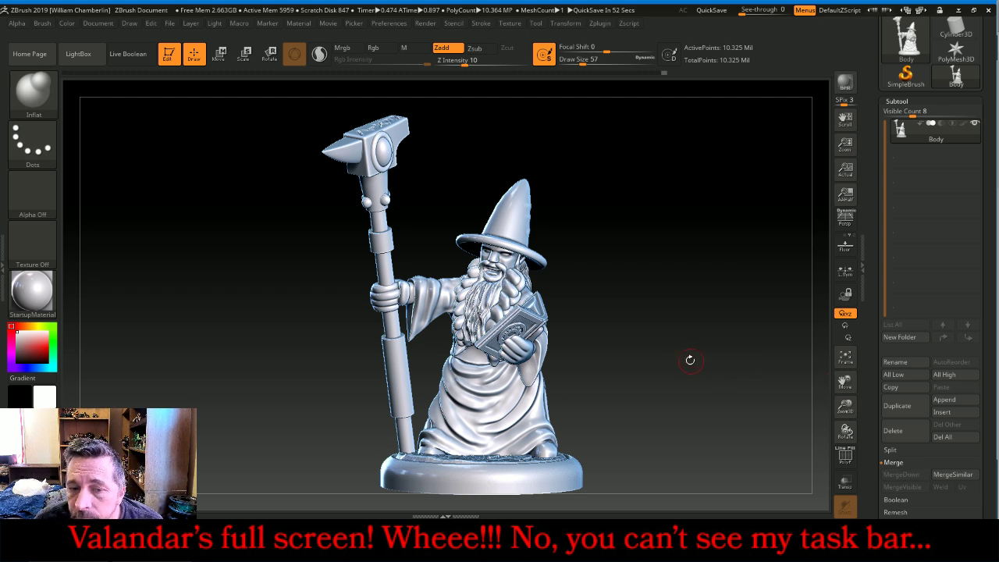
{"action": "mouse_move", "coordinate": [690, 360]}
{"action": "left_mouse_down"}
{"action": "mouse_move", "coordinate": [681, 386]}
{"action": "mouse_move", "coordinate": [671, 354]}
{"action": "mouse_move", "coordinate": [680, 351]}
{"action": "left_mouse_up"}
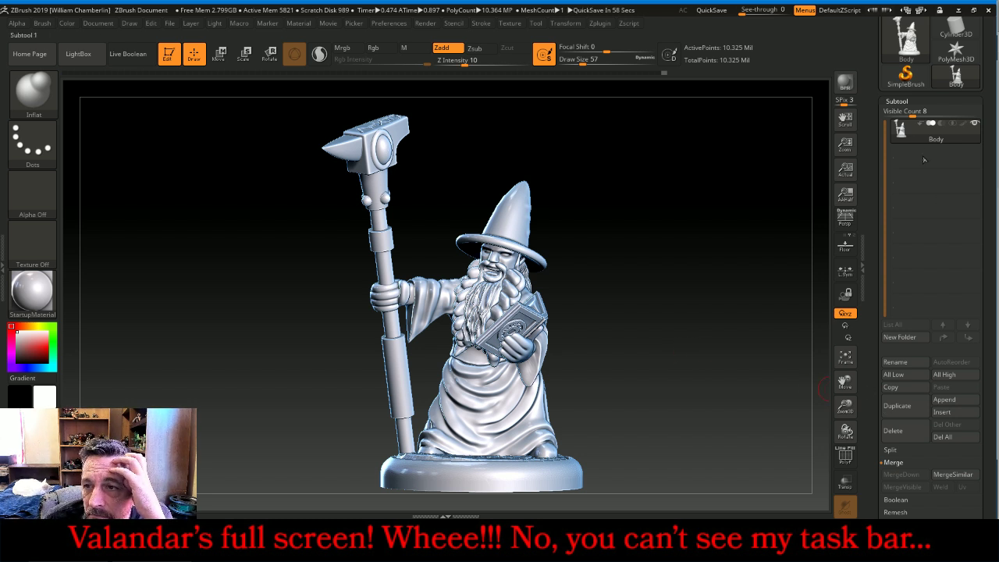
DynaMesh the merged Body at resolution 768 to fuse its parts into one mesh
{"action": "left_click", "coordinate": [897, 101]}
{"action": "left_click", "coordinate": [899, 115]}
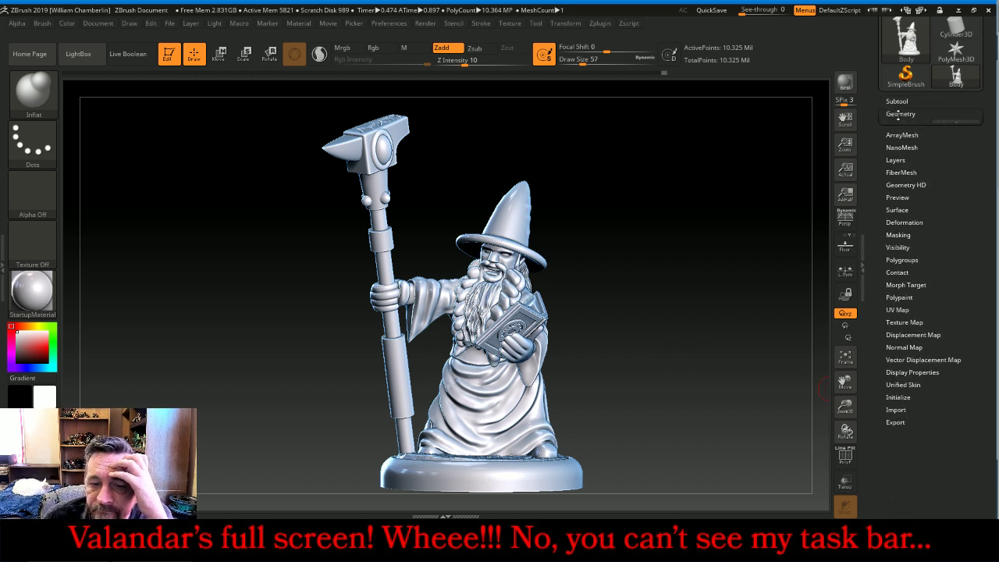
{"action": "left_click", "coordinate": [367, 542]}
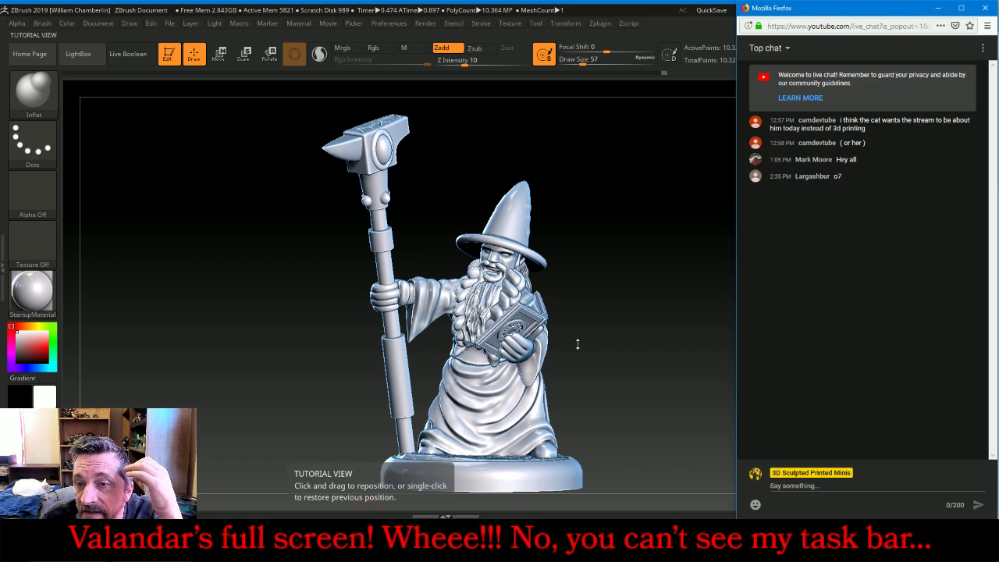
{"action": "mouse_move", "coordinate": [631, 325]}
{"action": "left_mouse_down"}
{"action": "mouse_move", "coordinate": [484, 319]}
{"action": "mouse_move", "coordinate": [664, 317]}
{"action": "mouse_move", "coordinate": [636, 325]}
{"action": "mouse_move", "coordinate": [619, 318]}
{"action": "mouse_move", "coordinate": [626, 315]}
{"action": "left_mouse_up"}
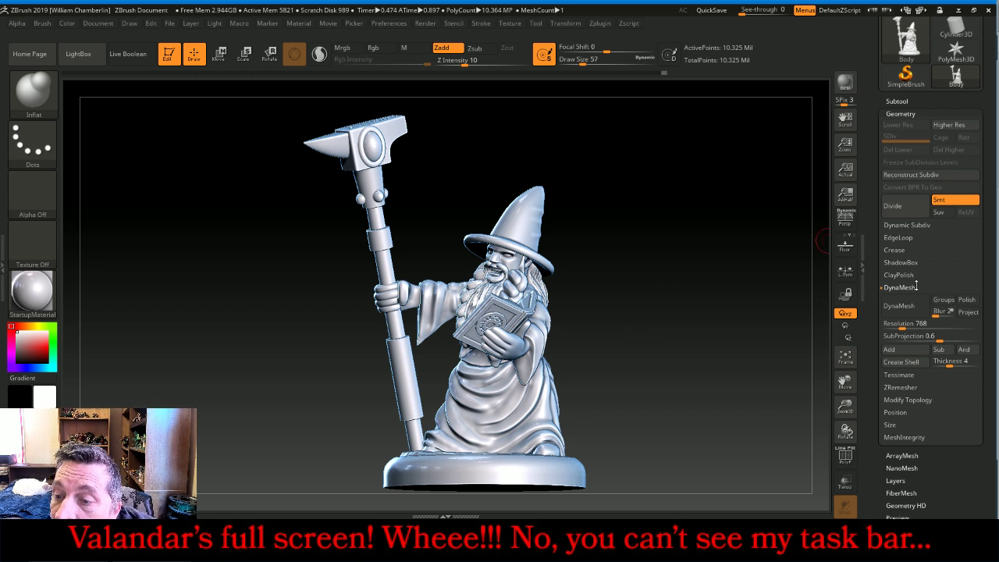
{"action": "left_click", "coordinate": [898, 305]}
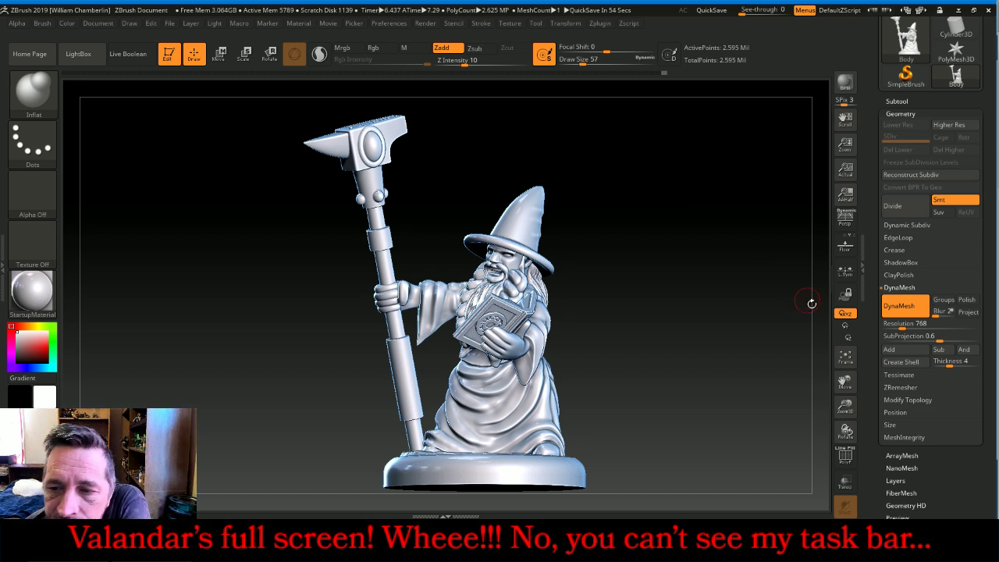
{"action": "left_click", "coordinate": [898, 309]}
{"action": "mouse_move", "coordinate": [707, 255]}
{"action": "left_mouse_down"}
{"action": "mouse_move", "coordinate": [742, 255]}
{"action": "mouse_move", "coordinate": [718, 260]}
{"action": "left_mouse_up"}
Decimate the merged figure with Decimation Master using a custom target of 100 k points
{"action": "left_click", "coordinate": [888, 101]}
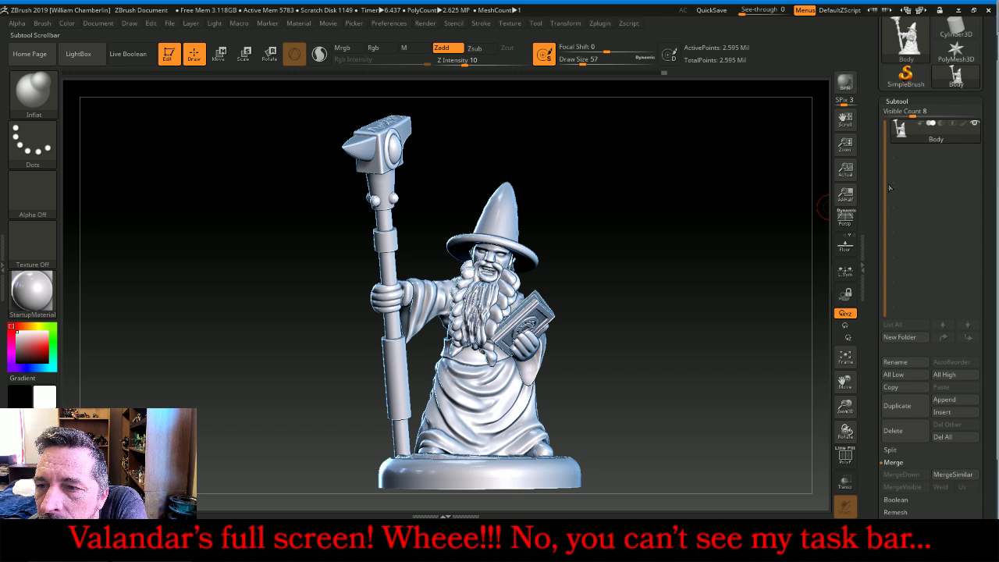
{"action": "left_click", "coordinate": [598, 23]}
{"action": "left_click", "coordinate": [593, 29]}
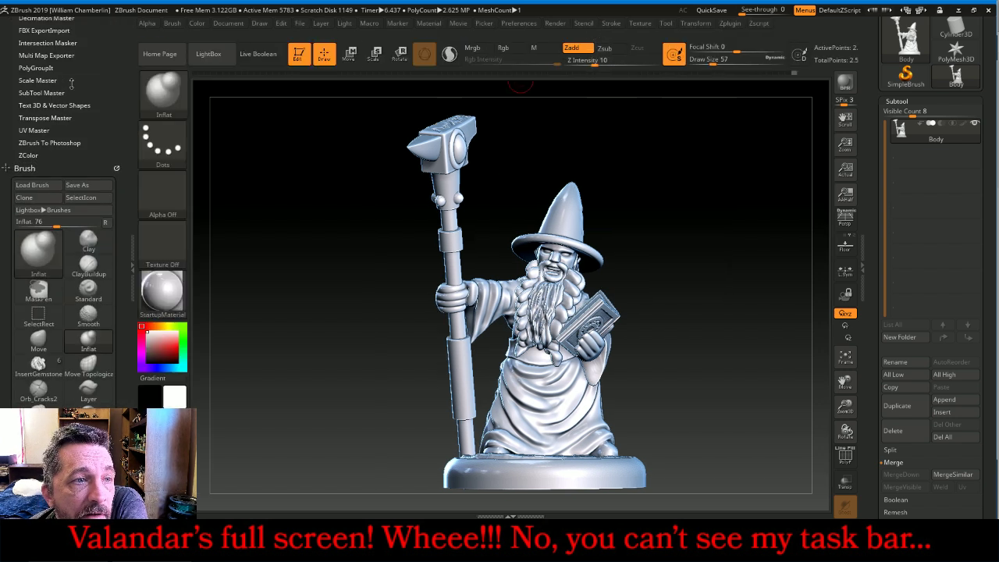
{"action": "left_click_drag", "start_coordinate": [71, 83], "coordinate": [76, 102]}
{"action": "left_click", "coordinate": [59, 42]}
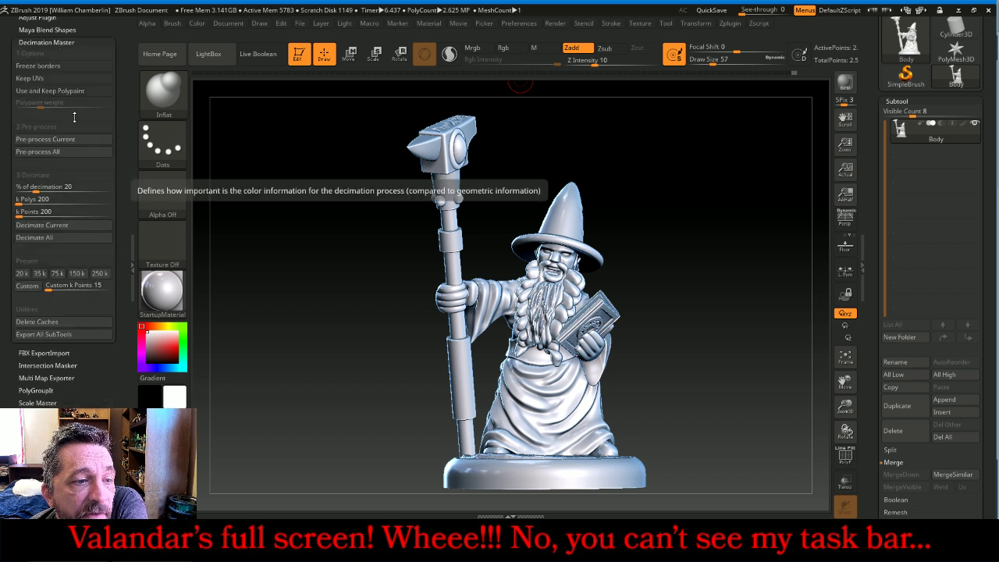
{"action": "left_click", "coordinate": [58, 285]}
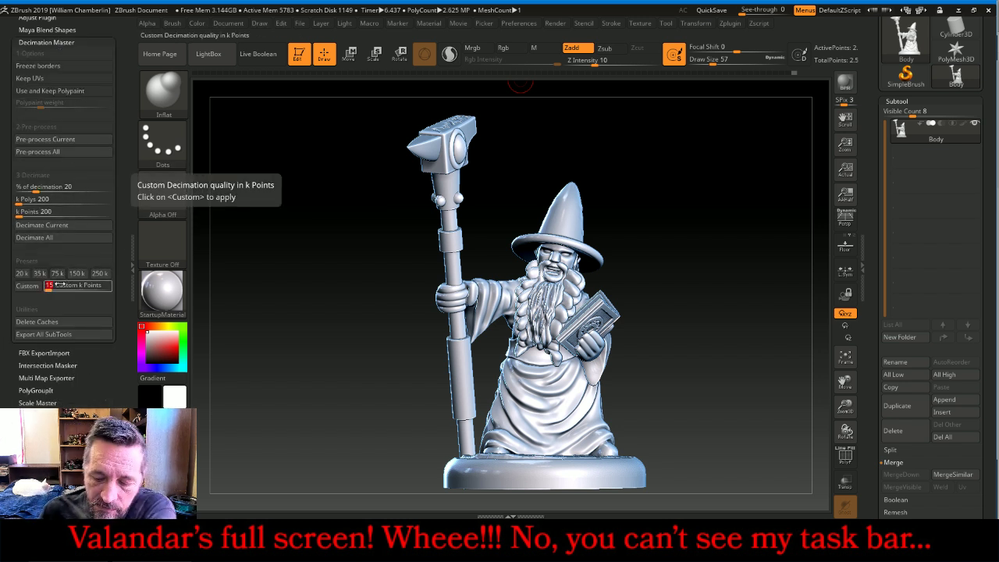
{"action": "type", "text": "100"}
{"action": "key", "text": "Return"}
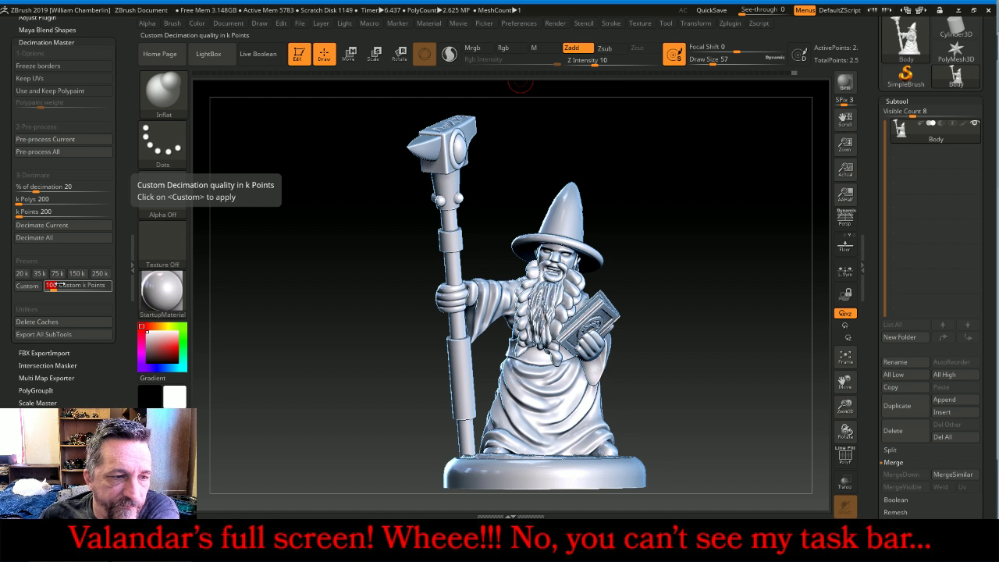
{"action": "left_click", "coordinate": [26, 286]}
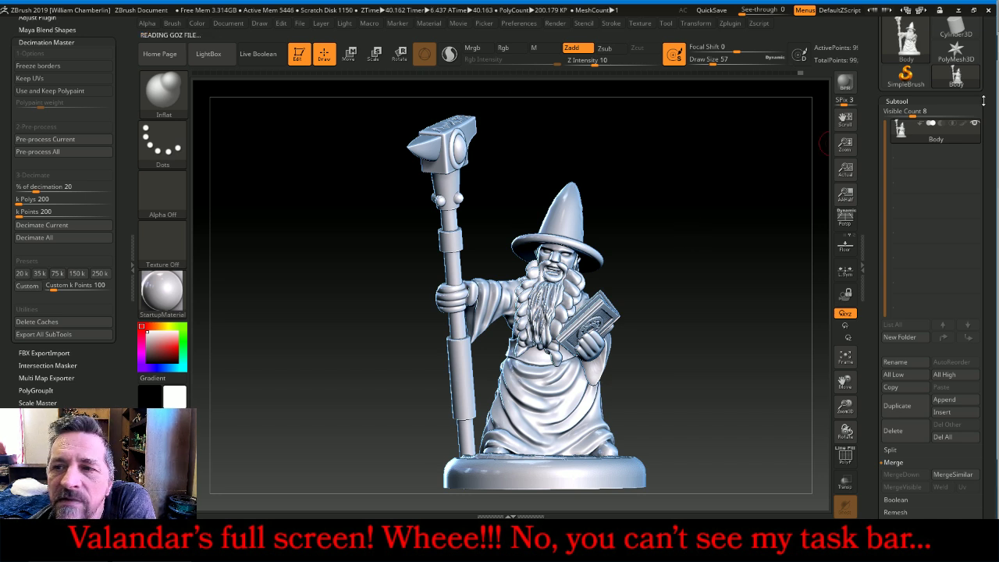
Export the decimated figure as an OBJ named DwarvenMageFig in the DwarvenMage folder
{"action": "mouse_move", "coordinate": [709, 212]}
{"action": "left_mouse_down"}
{"action": "mouse_move", "coordinate": [742, 232]}
{"action": "mouse_move", "coordinate": [750, 222]}
{"action": "mouse_move", "coordinate": [639, 211]}
{"action": "mouse_move", "coordinate": [559, 220]}
{"action": "mouse_move", "coordinate": [710, 213]}
{"action": "left_mouse_up"}
{"action": "left_click_drag", "start_coordinate": [709, 212], "coordinate": [698, 212]}
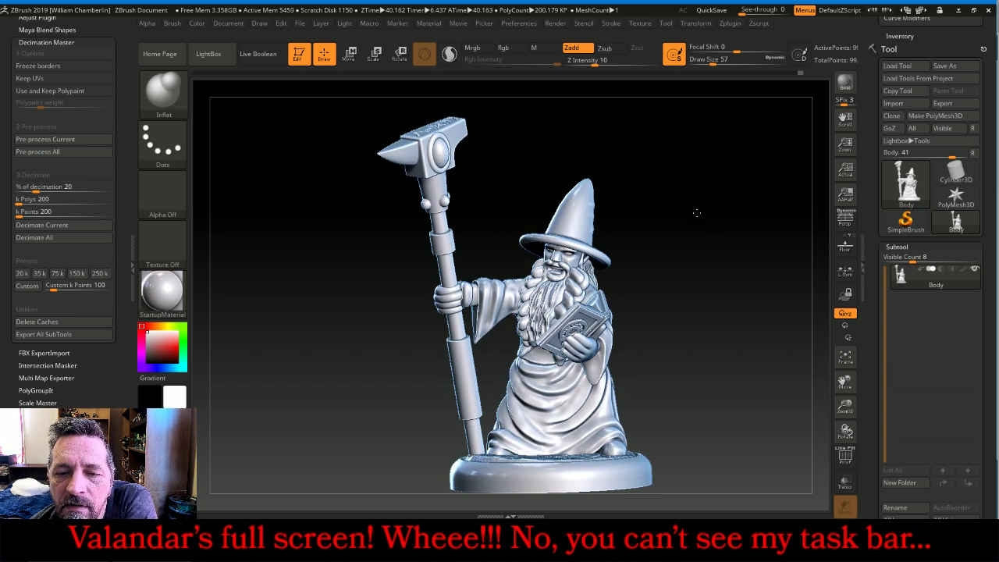
{"action": "left_click", "coordinate": [946, 103]}
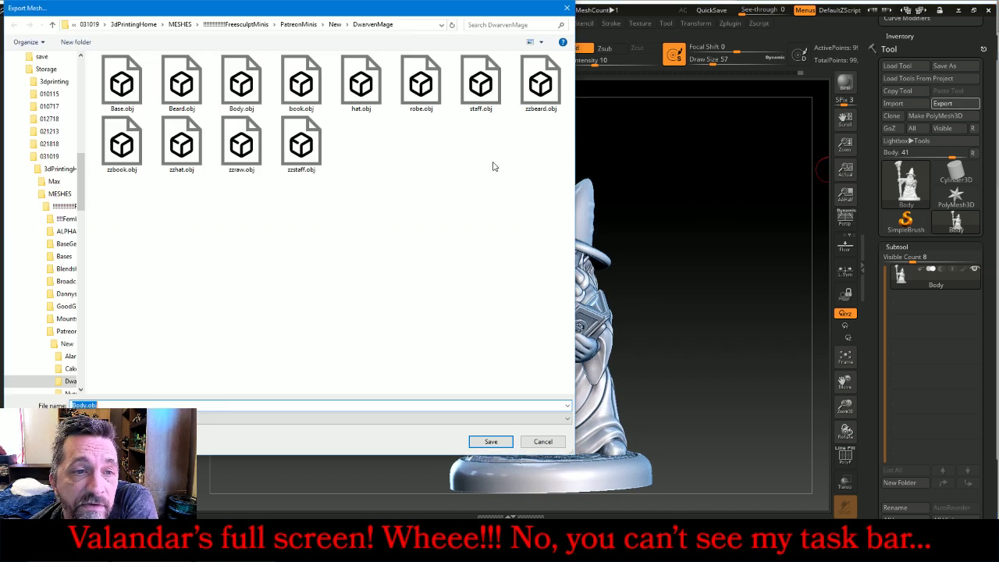
{"action": "type", "text": "D"}
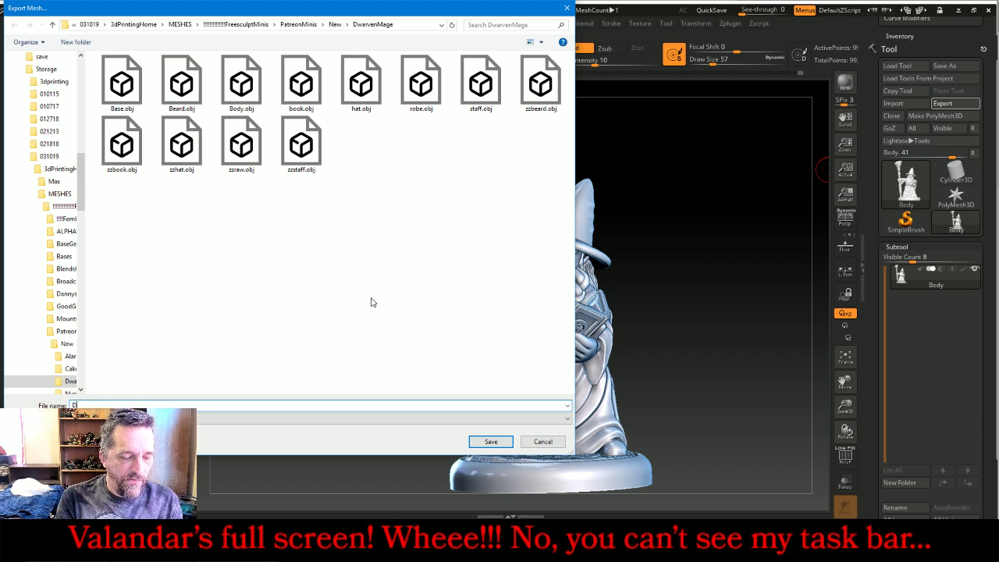
{"action": "type", "text": "warve"}
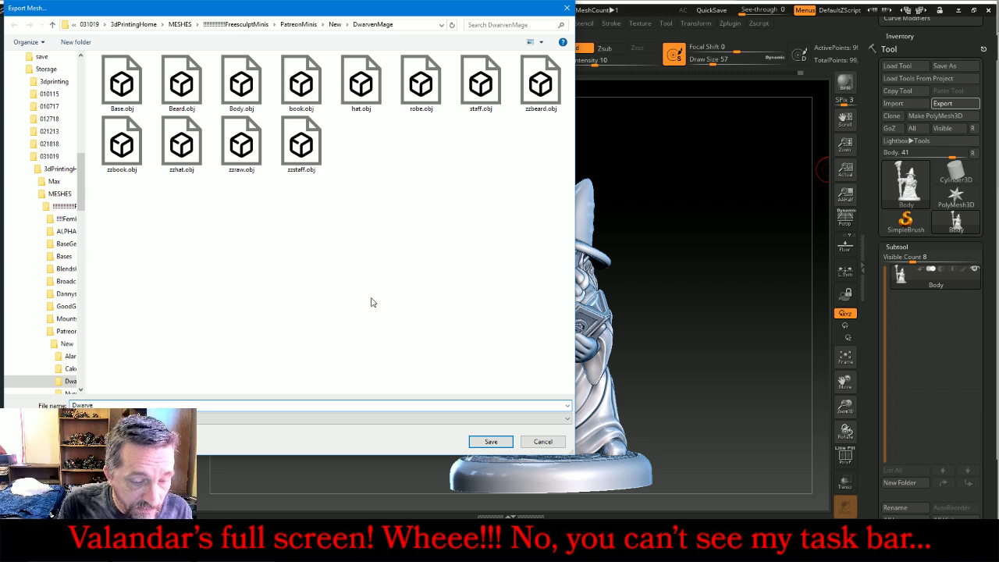
{"action": "type", "text": "nMageFig"}
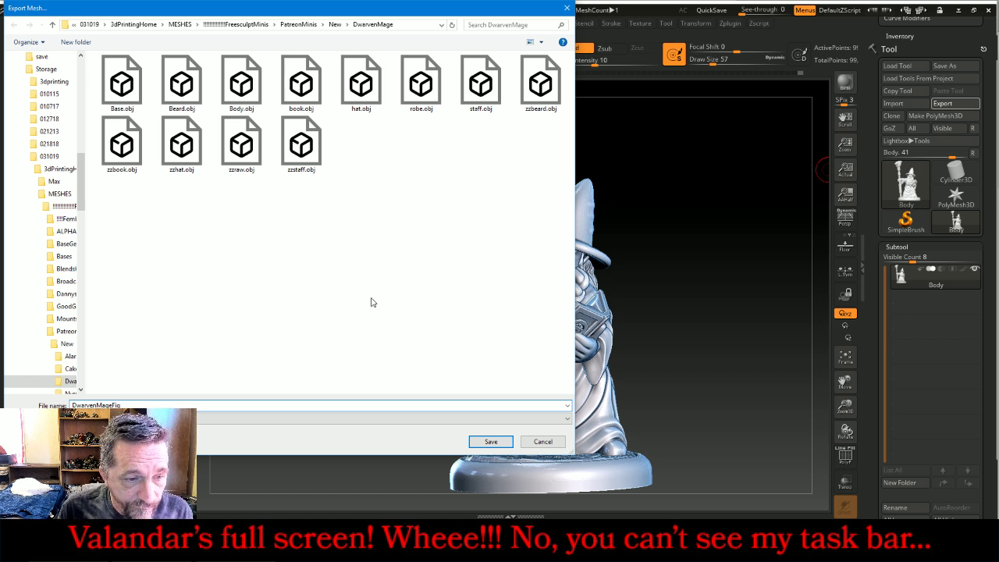
{"action": "key", "text": "Return"}
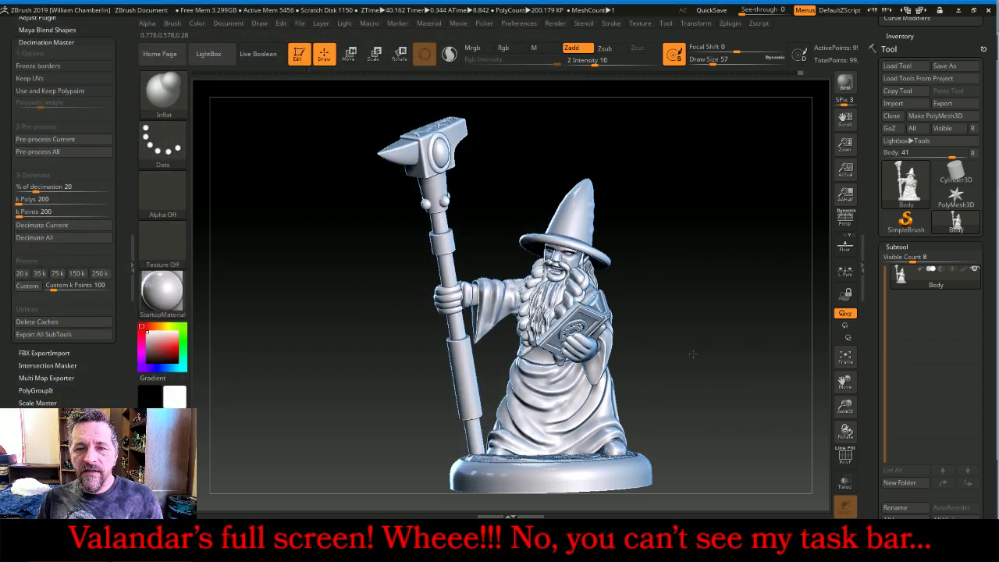
{"action": "left_click_drag", "start_coordinate": [703, 344], "coordinate": [767, 316]}
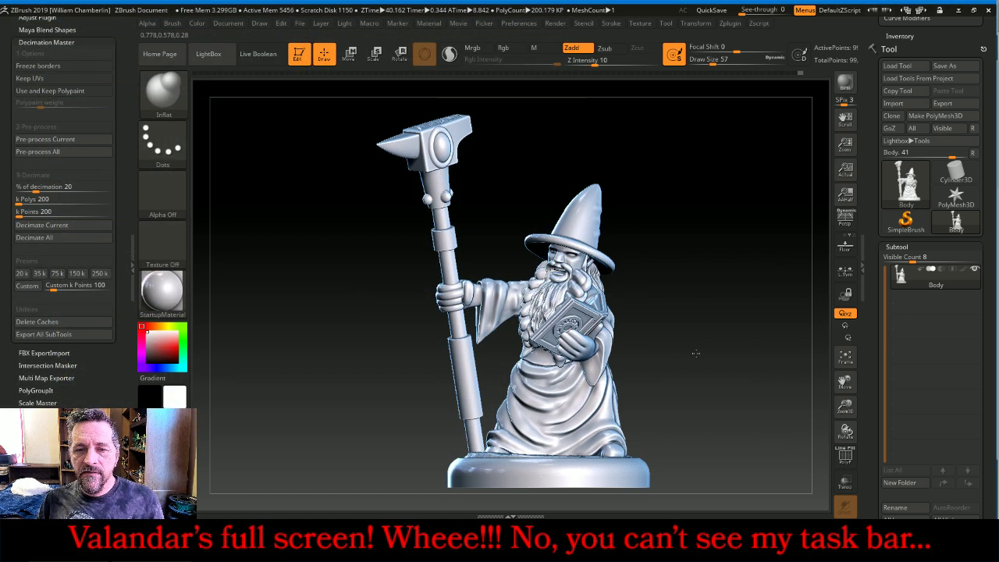
Turn on perspective for the figure and set movie recording to capture the document area at large size
{"action": "left_click", "coordinate": [847, 221]}
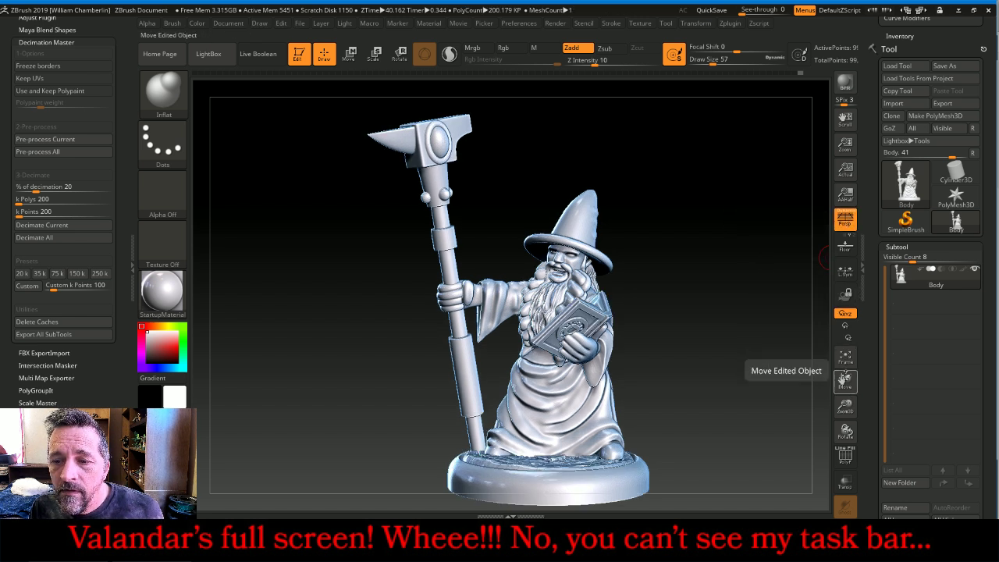
{"action": "left_click_drag", "start_coordinate": [845, 406], "coordinate": [838, 373]}
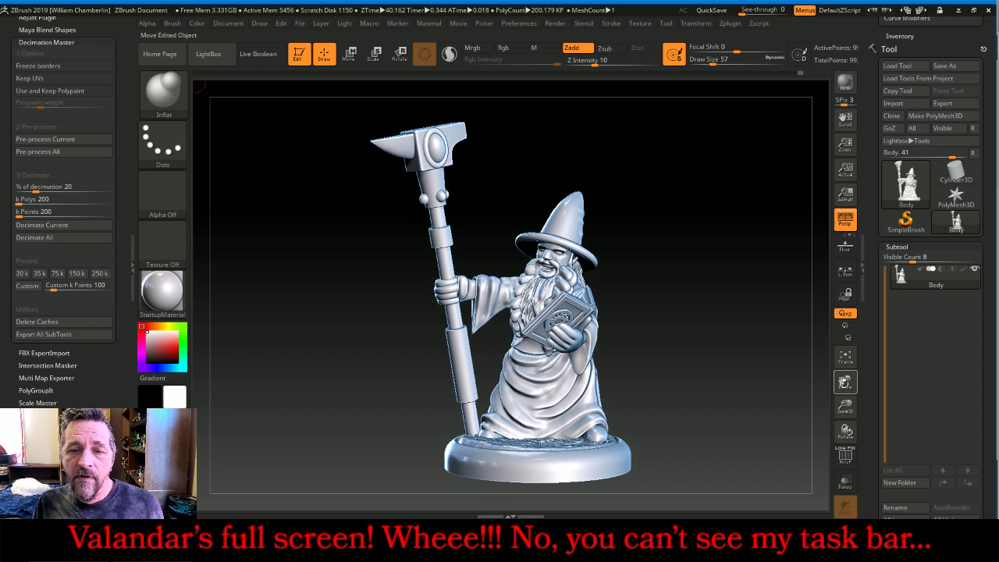
{"action": "left_click", "coordinate": [457, 28]}
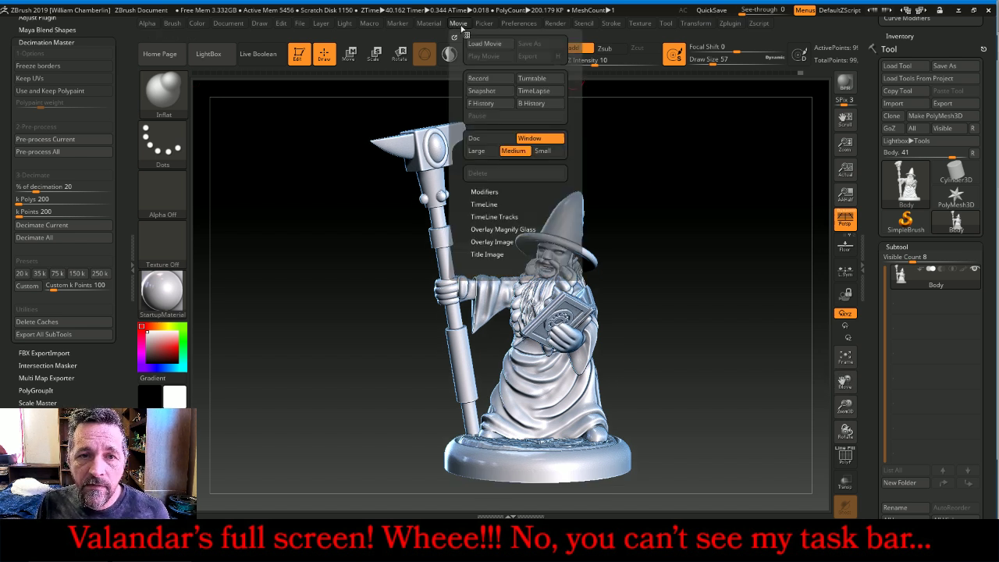
{"action": "left_click", "coordinate": [453, 34]}
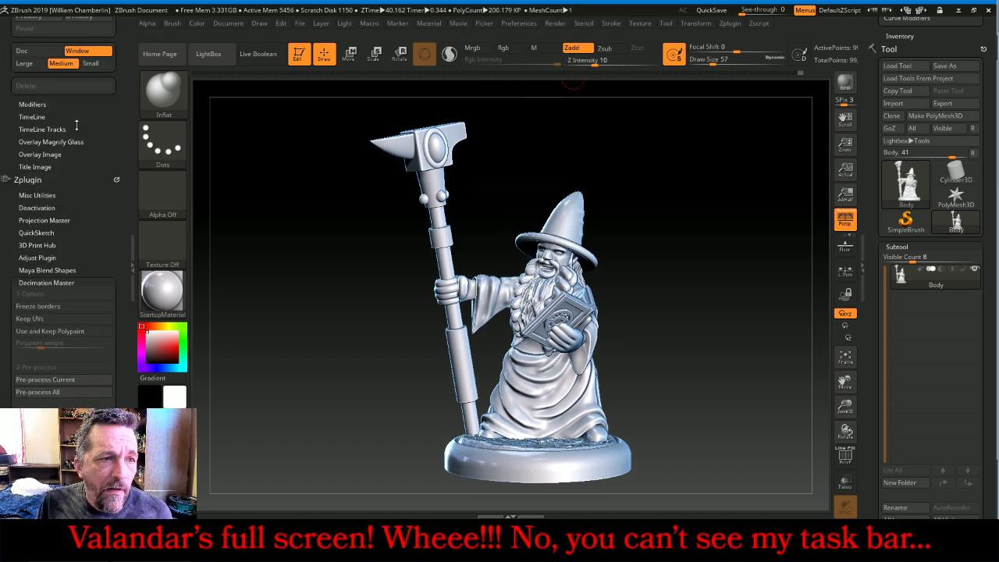
{"action": "left_click_drag", "start_coordinate": [77, 125], "coordinate": [89, 205]}
{"action": "left_click", "coordinate": [22, 134]}
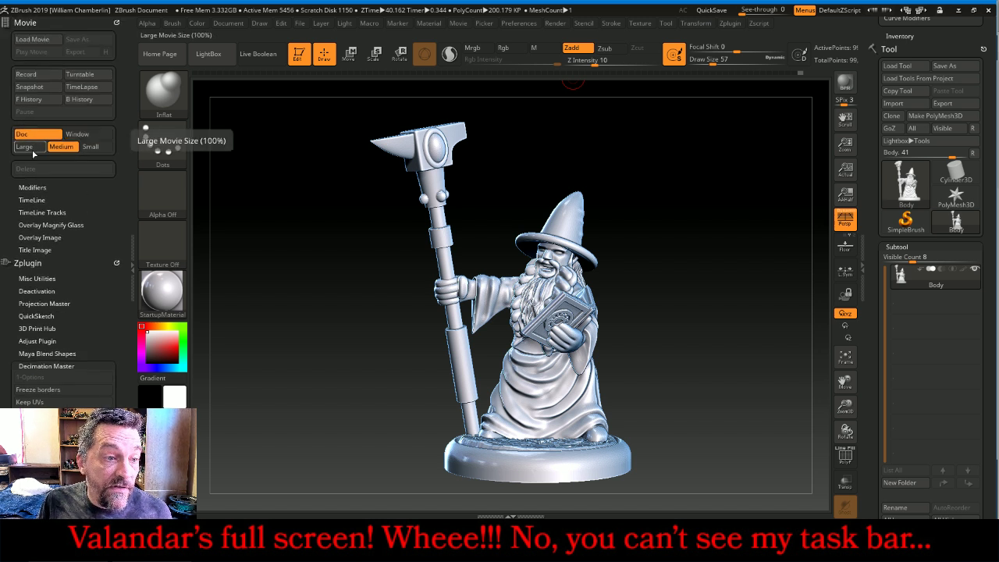
{"action": "left_click", "coordinate": [32, 151]}
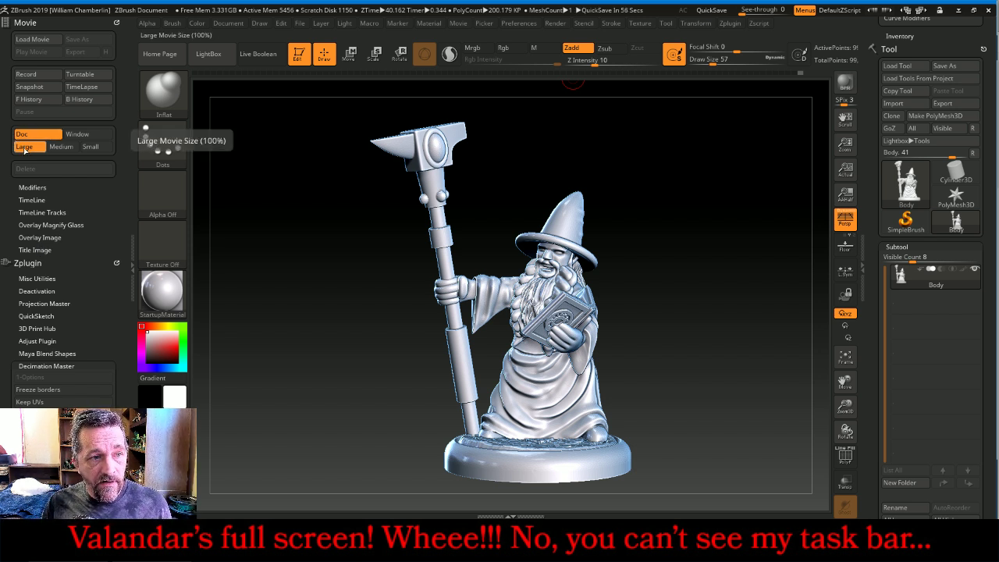
Set the movie title image's fade-in and fade-out times to 0 and the overlay image's opacity to 0
{"action": "left_click", "coordinate": [45, 250]}
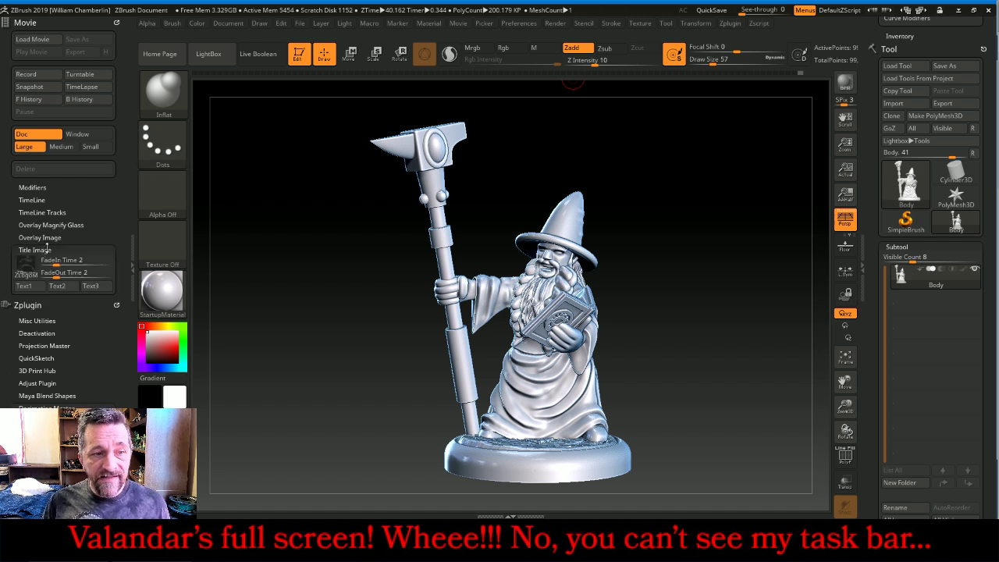
{"action": "left_click", "coordinate": [69, 259]}
{"action": "type", "text": "0"}
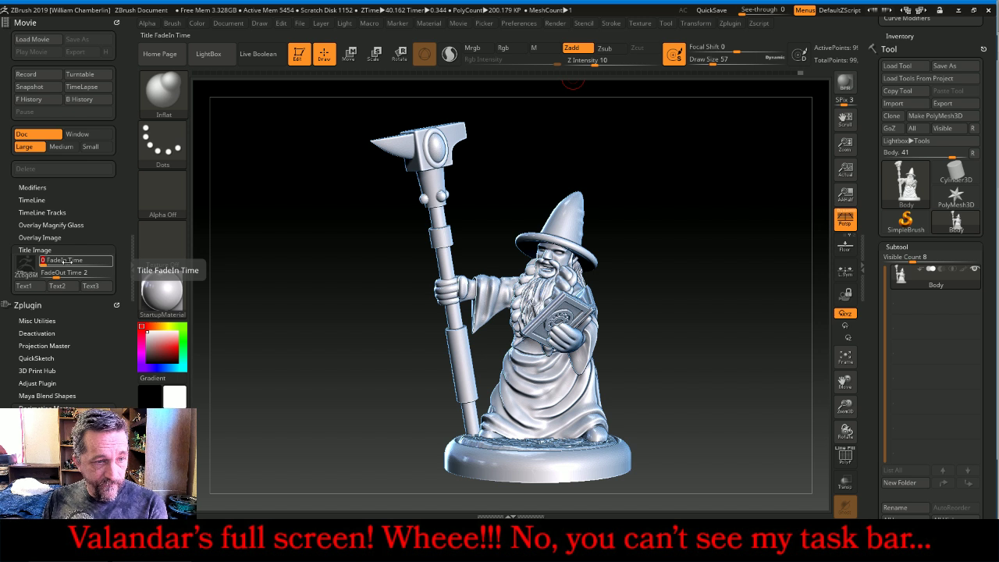
{"action": "left_click", "coordinate": [64, 272]}
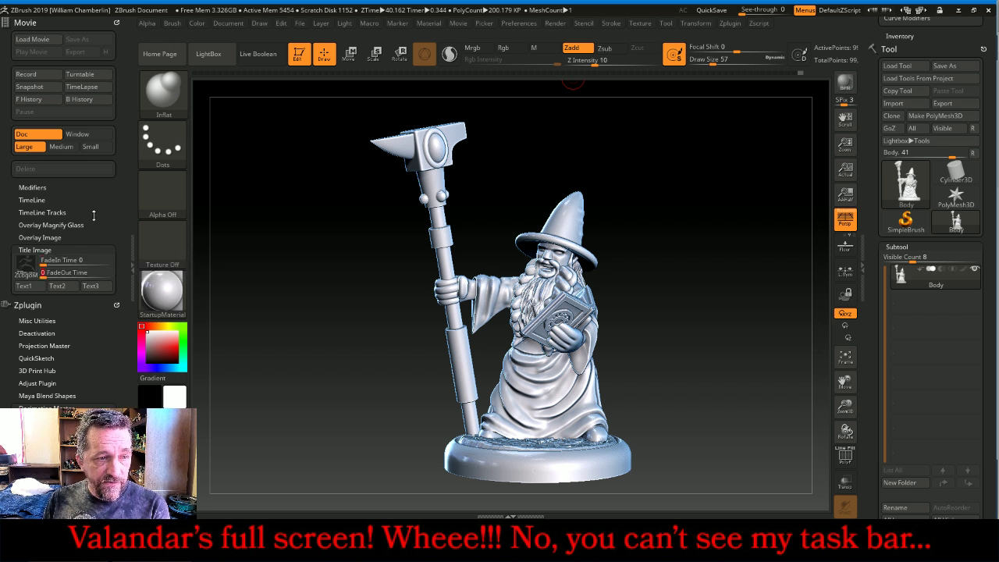
{"action": "left_click", "coordinate": [55, 235]}
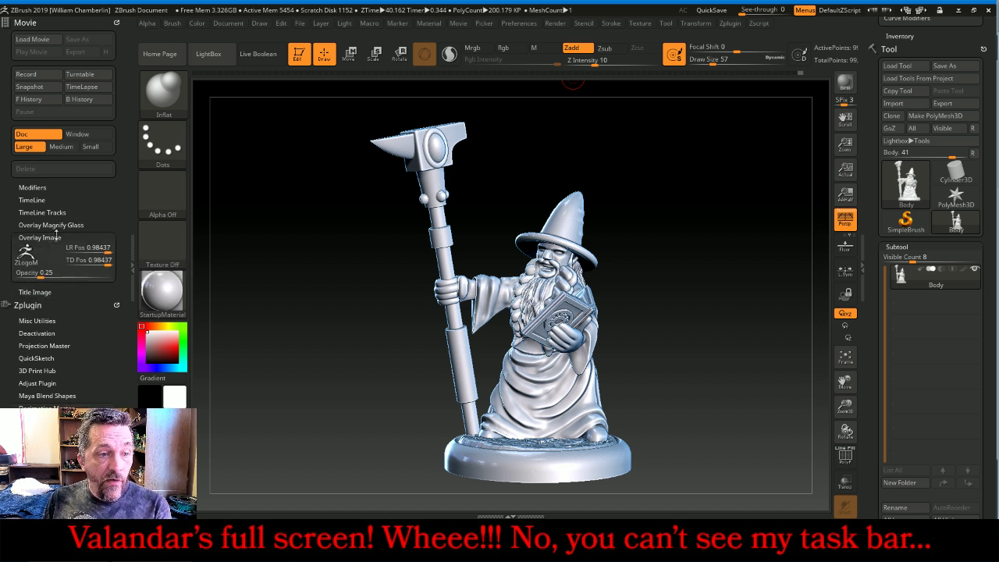
{"action": "left_click", "coordinate": [50, 273]}
{"action": "type", "text": "0"}
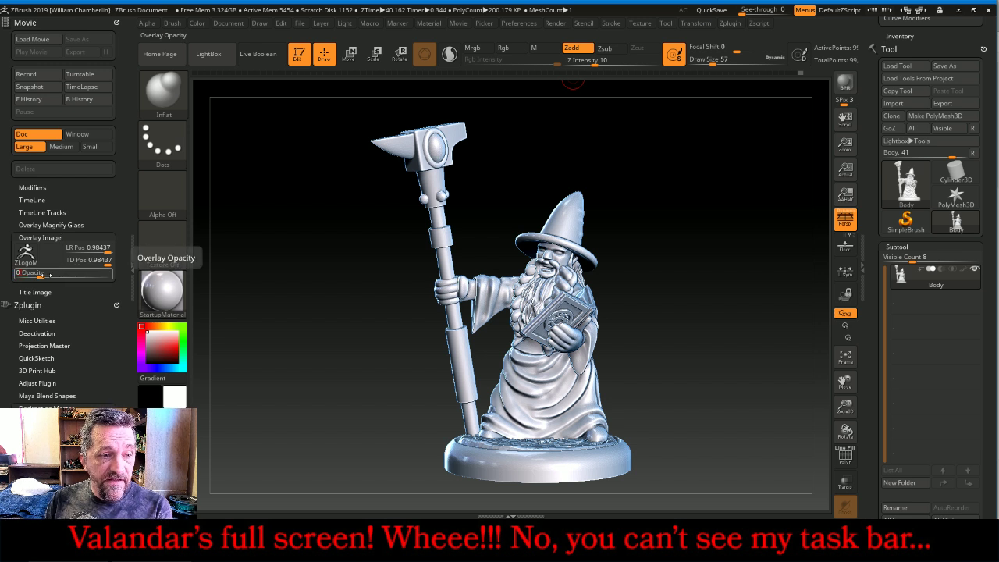
Set the movie's playback rate to 24 FPS
{"action": "left_click", "coordinate": [37, 188]}
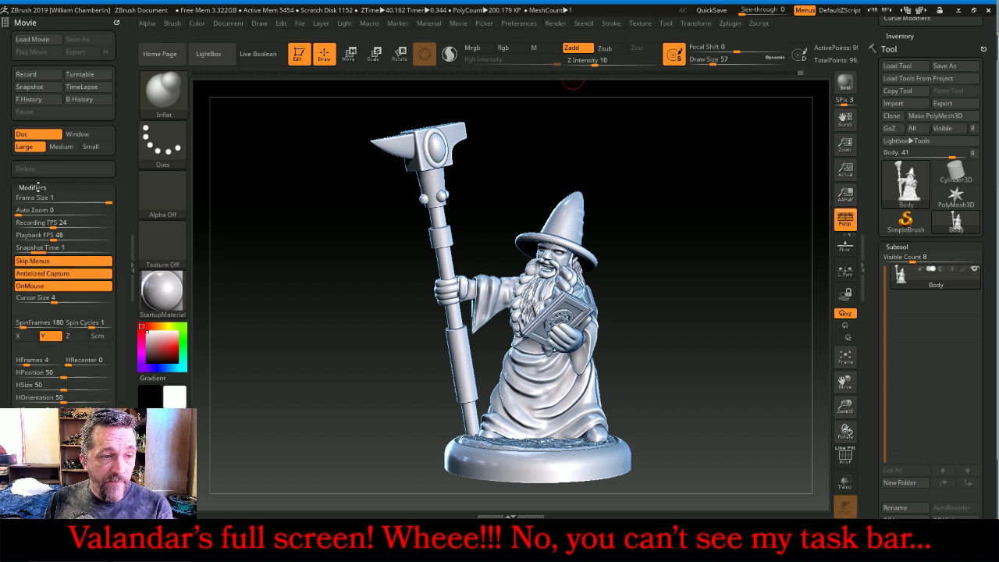
{"action": "left_click", "coordinate": [37, 234]}
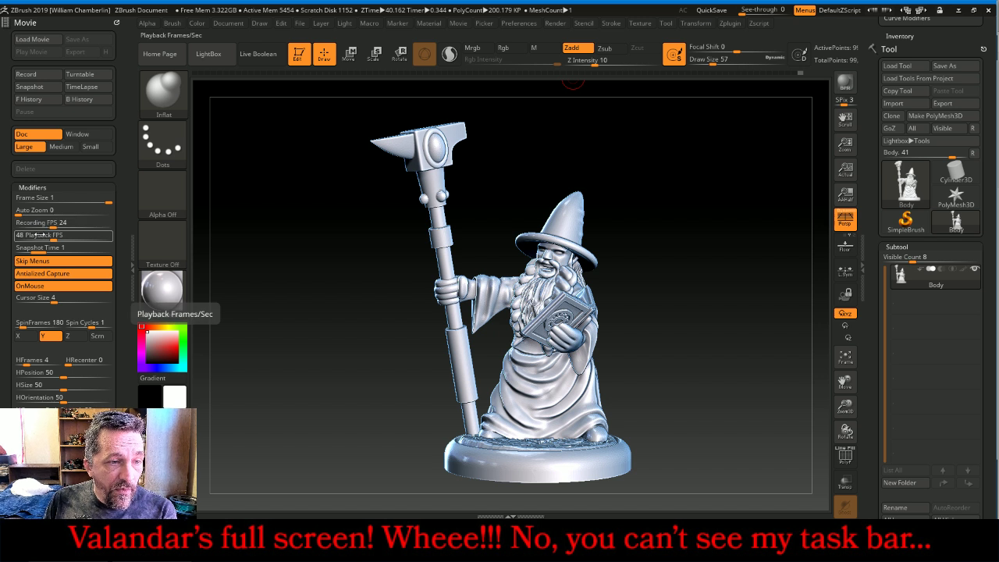
{"action": "type", "text": "2"}
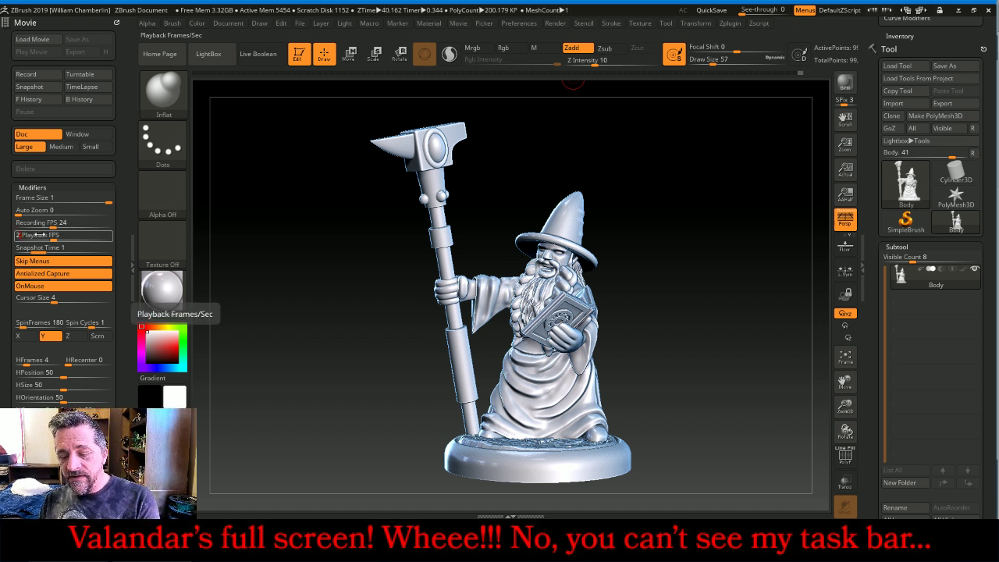
{"action": "type", "text": "4"}
{"action": "key", "text": "Return"}
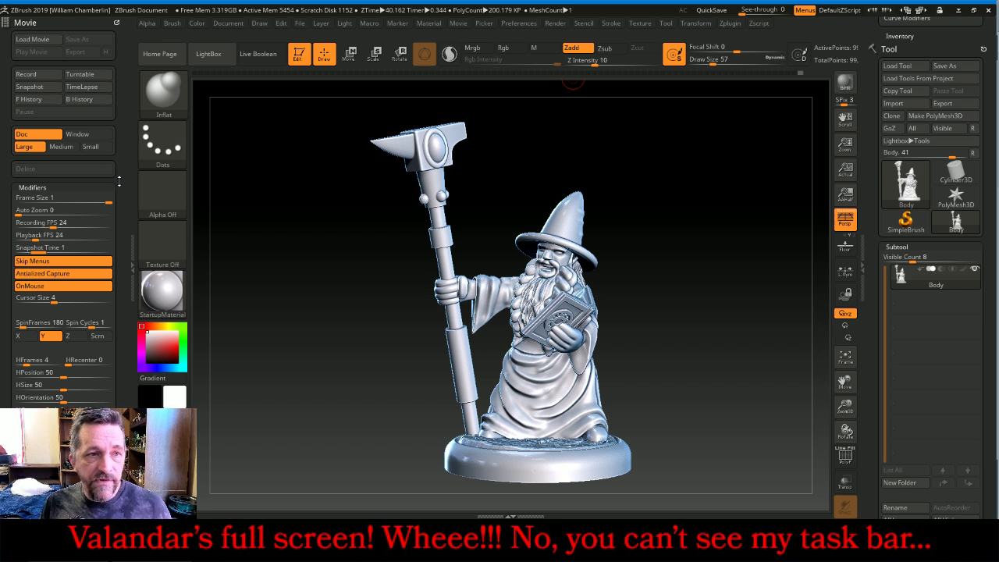
{"action": "left_click", "coordinate": [58, 187]}
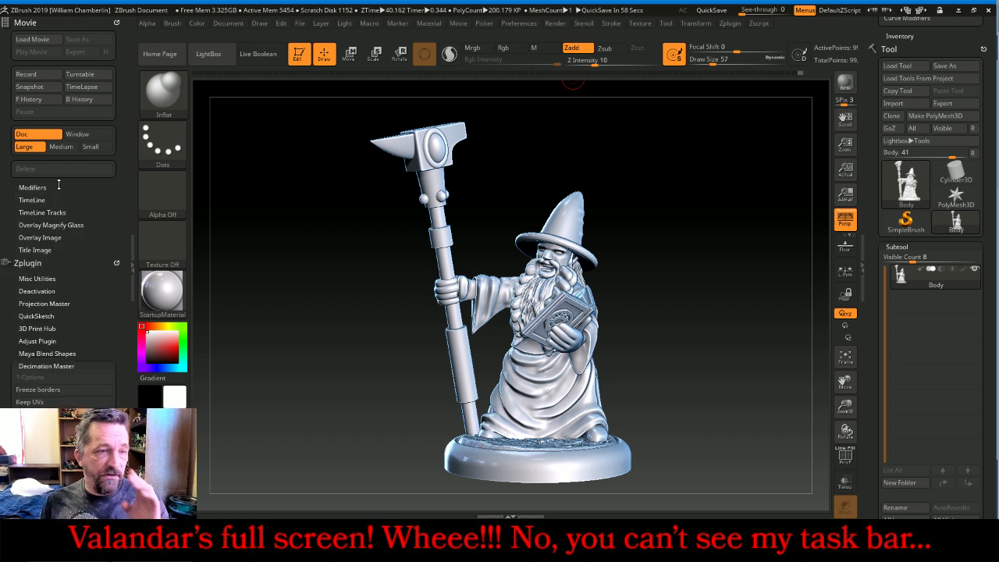
Record a turntable movie of the figure and export it as DwarfMageTurnMovie.MPG in the DwarvenMage folder
{"action": "left_click", "coordinate": [78, 75]}
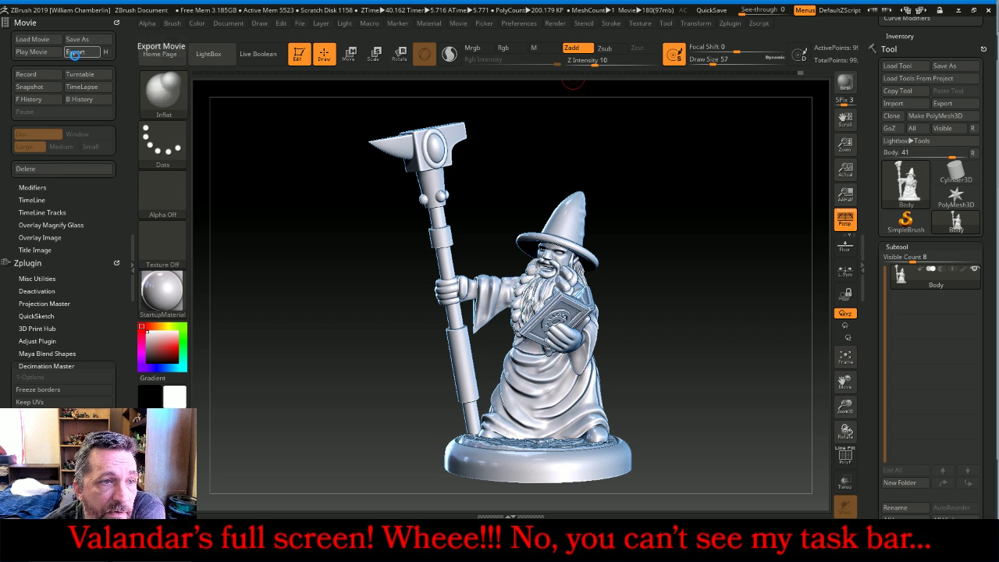
{"action": "left_click", "coordinate": [75, 52]}
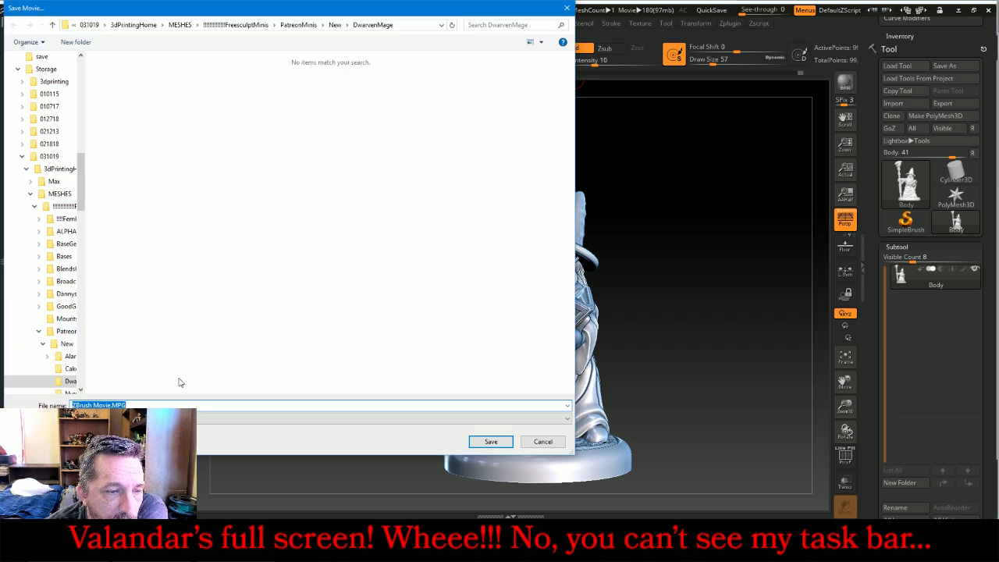
{"action": "key", "text": "Home"}
{"action": "key", "text": "Delete"}
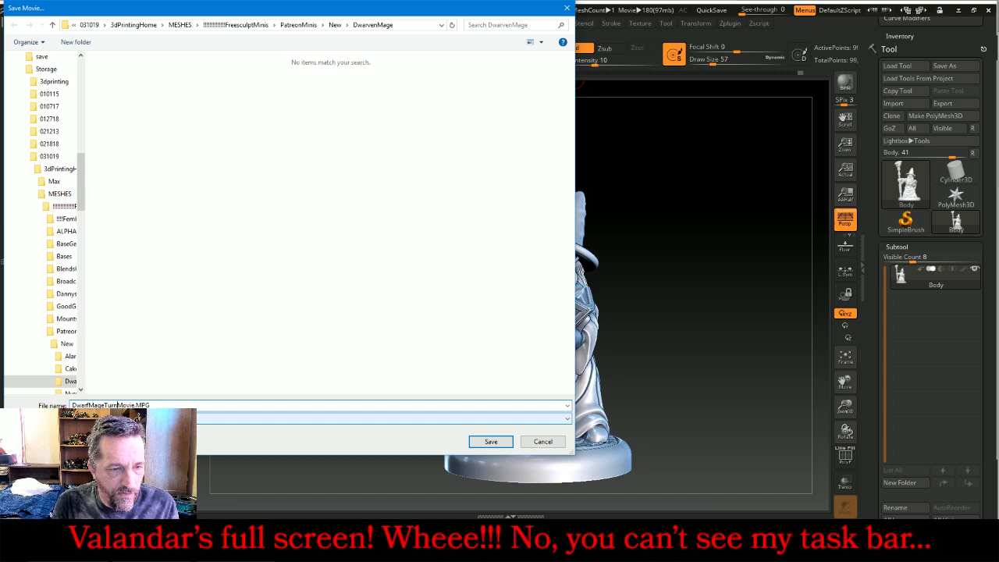
{"action": "key", "text": "Return"}
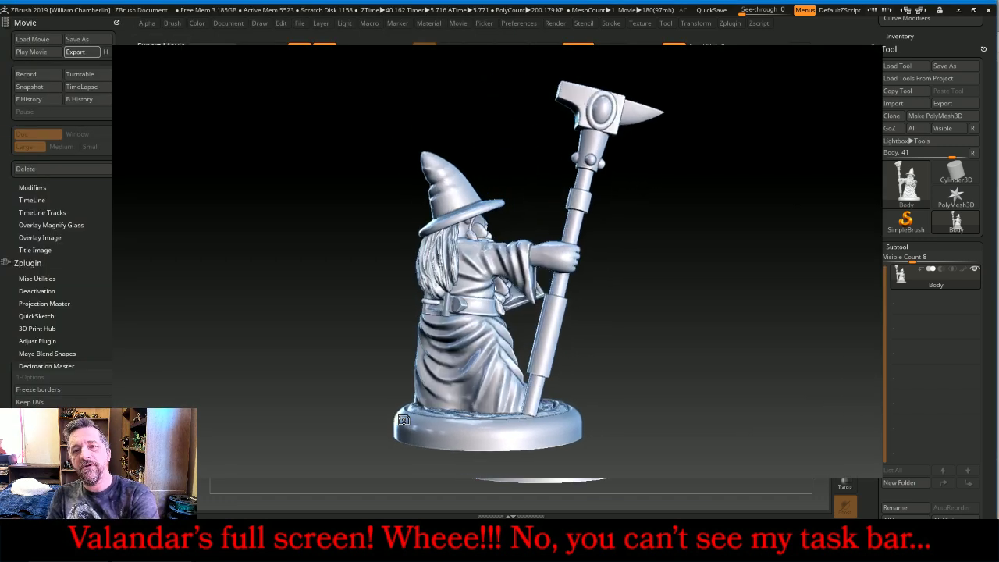